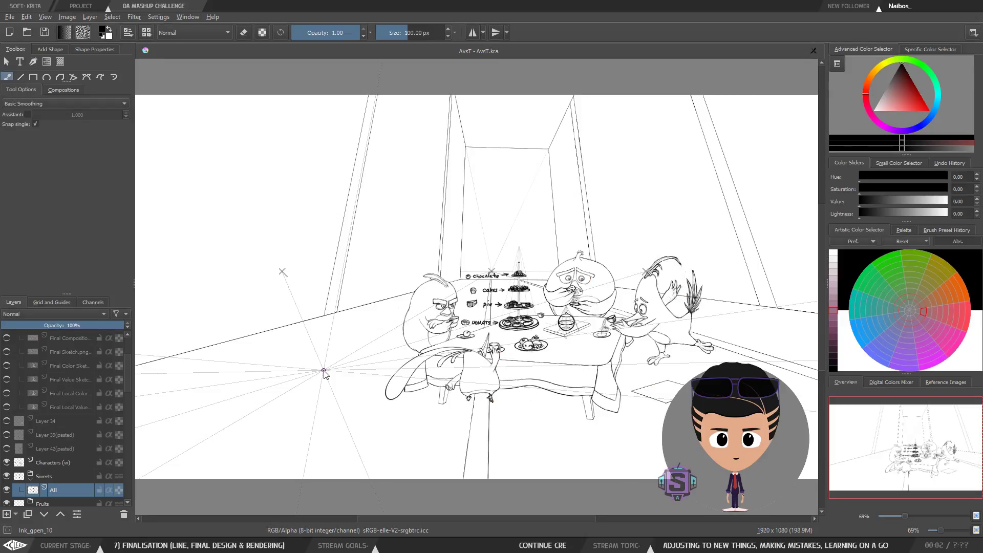
# Step: Switch the workspace to AC_Painting
pyautogui.moveTo(324, 371); pyautogui.dragTo(953, 53)
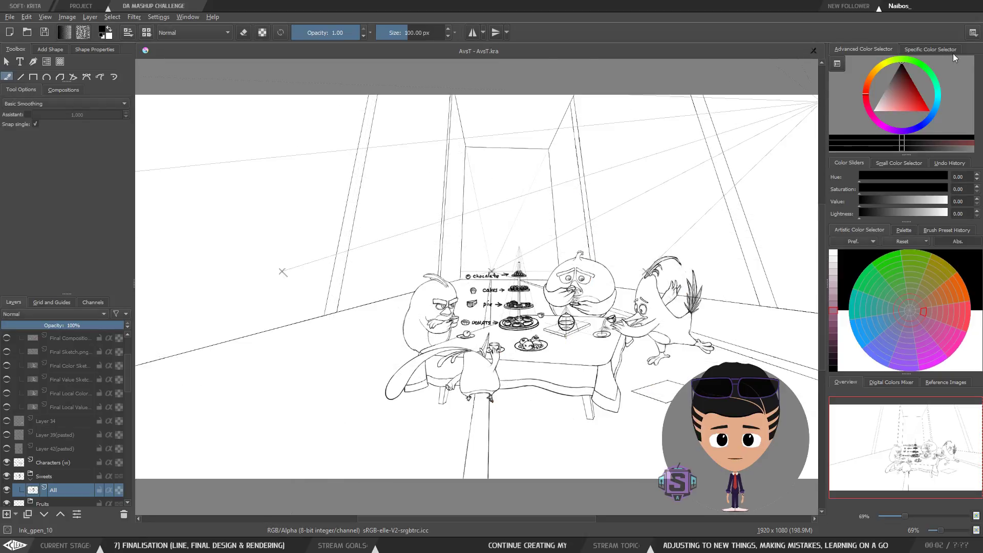
pyautogui.click(973, 34)
pyautogui.click(887, 53)
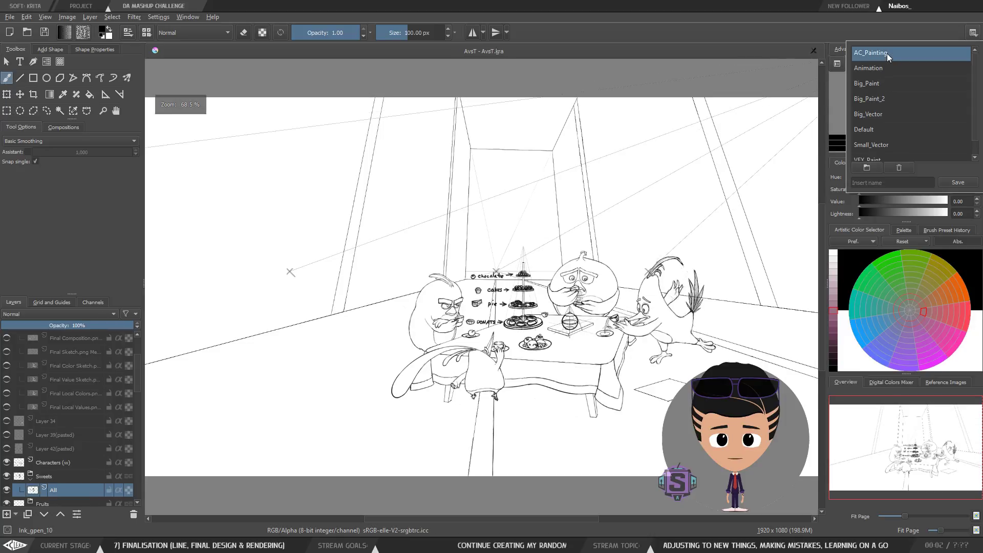
pyautogui.click(536, 13)
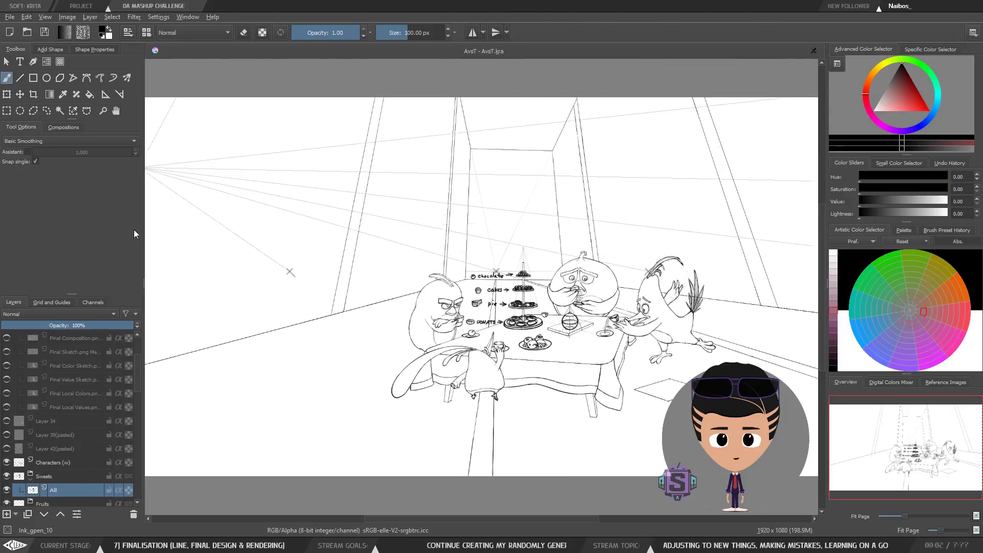
# Step: Zoom and pan around the tea party scene to inspect the line drawing around the table
pyautogui.scroll(1, 687, 383)
pyautogui.scroll(-1, 680, 381)
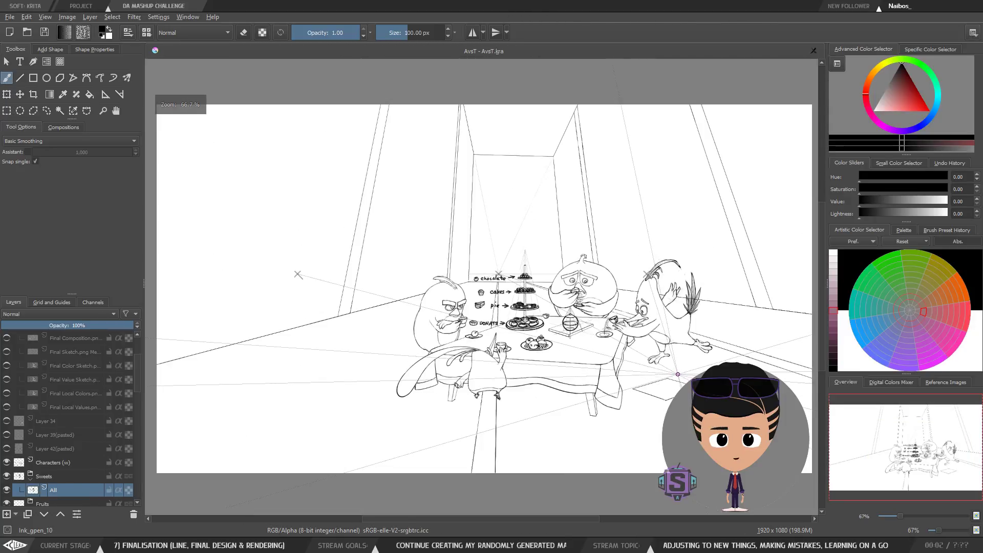
pyautogui.moveTo(646, 357); pyautogui.dragTo(644, 326)
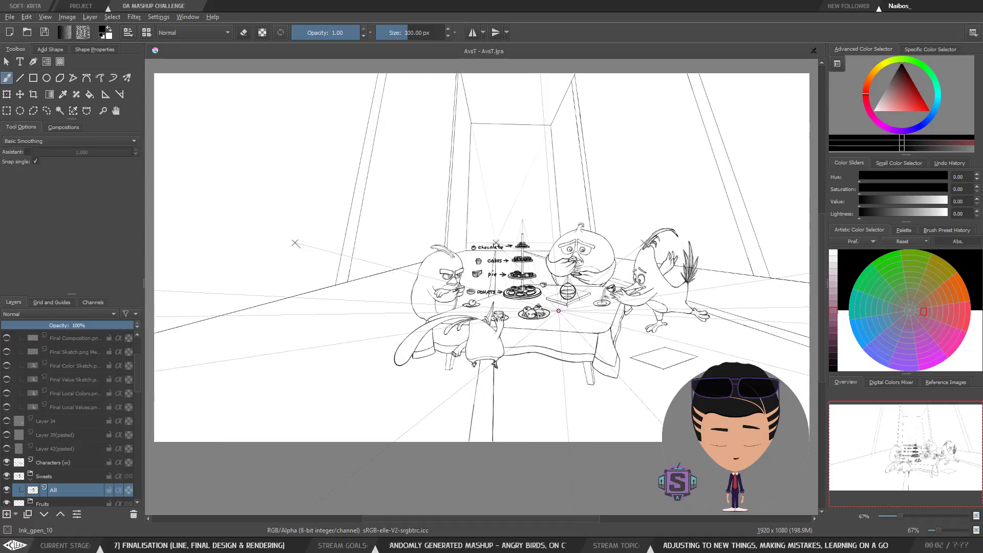
pyautogui.scroll(2, 568, 309)
pyautogui.moveTo(481, 291)
pyautogui.mouseDown()
pyautogui.moveTo(435, 311)
pyautogui.moveTo(415, 271)
pyautogui.mouseUp()
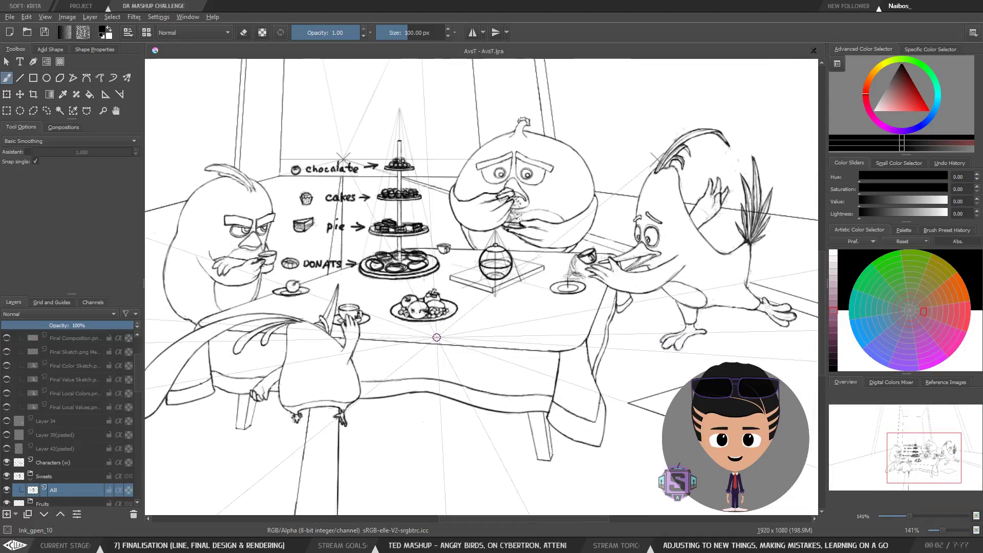
pyautogui.scroll(1, 412, 301)
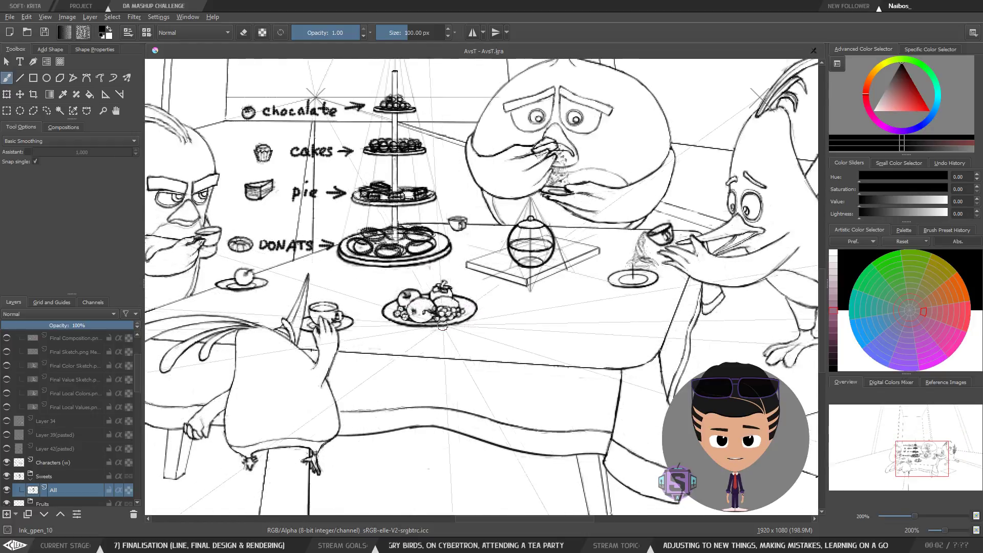
pyautogui.scroll(2, 435, 323)
pyautogui.moveTo(440, 324); pyautogui.dragTo(455, 356)
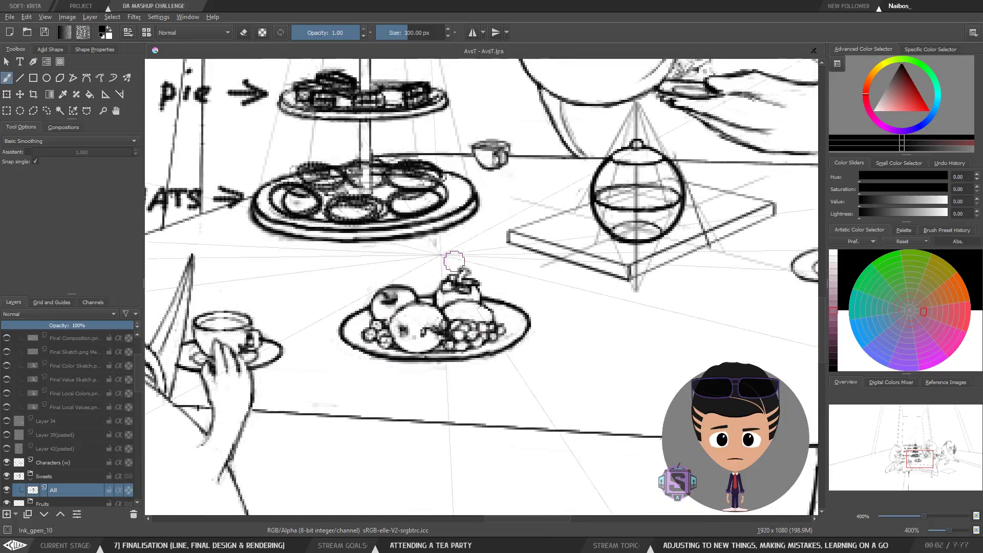
pyautogui.scroll(-6, 514, 352)
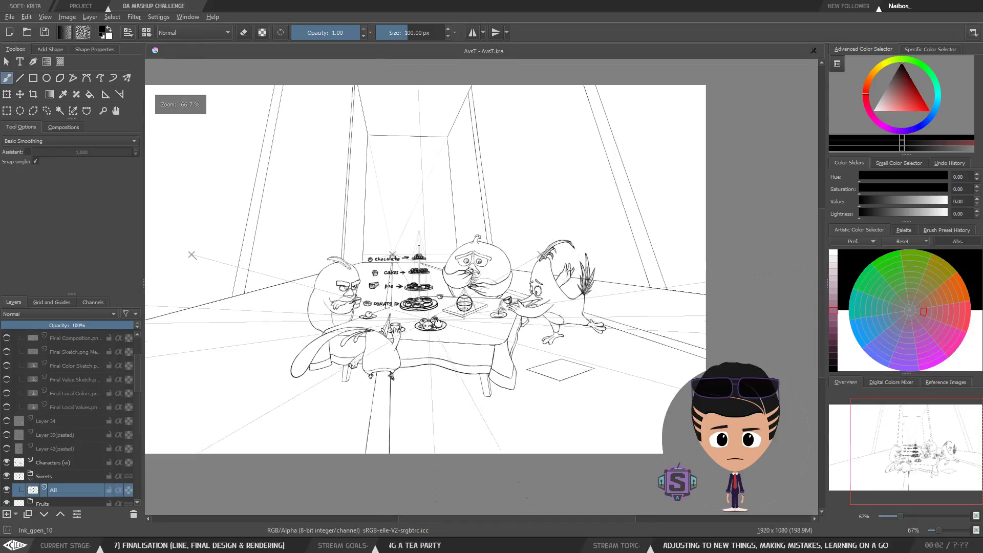
pyautogui.click(51, 19)
pyautogui.click(62, 200)
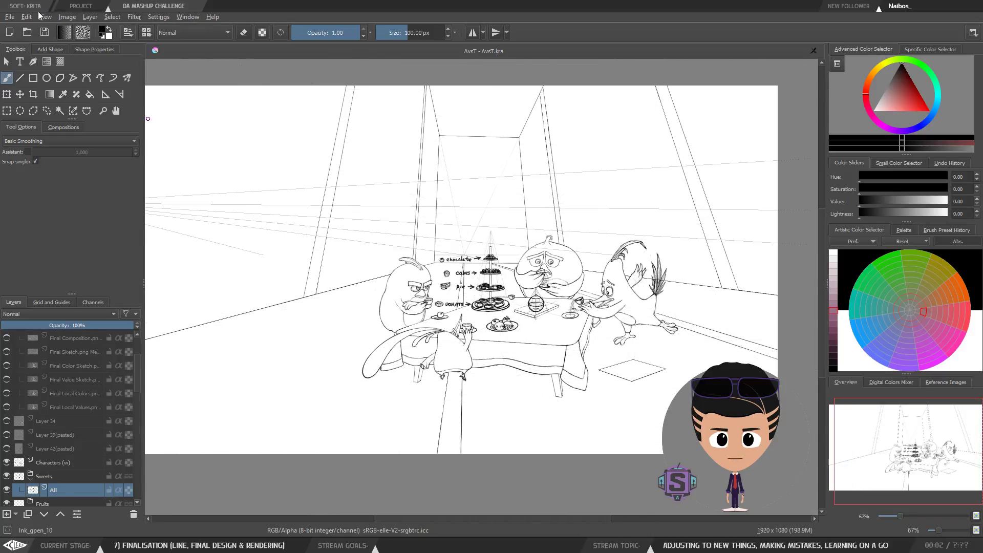
pyautogui.click(47, 17)
pyautogui.click(67, 197)
# Step: Zoom and pan across the characters and the table to examine the sketch details
pyautogui.scroll(3, 414, 241)
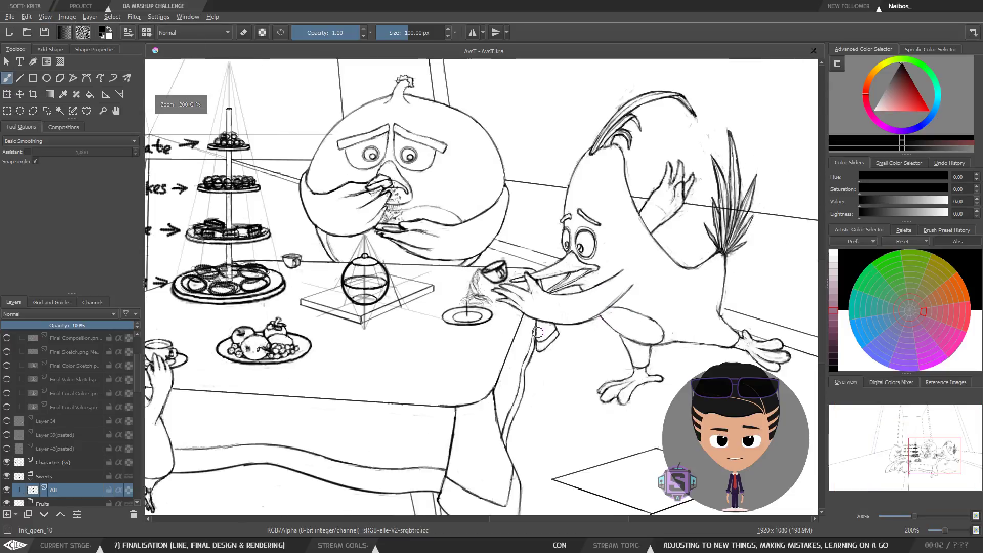
pyautogui.moveTo(414, 240); pyautogui.dragTo(574, 214)
pyautogui.scroll(1, 488, 297)
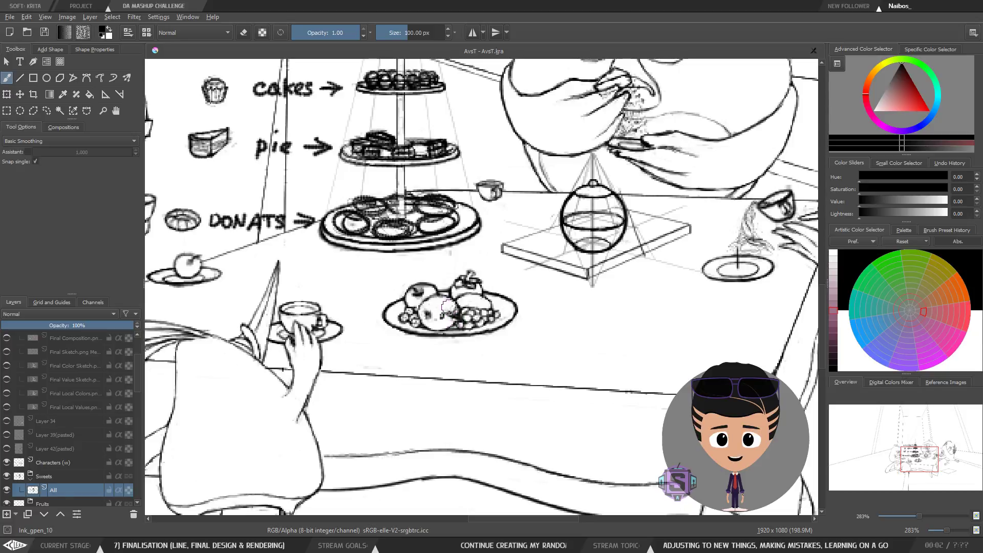
pyautogui.scroll(-5, 524, 310)
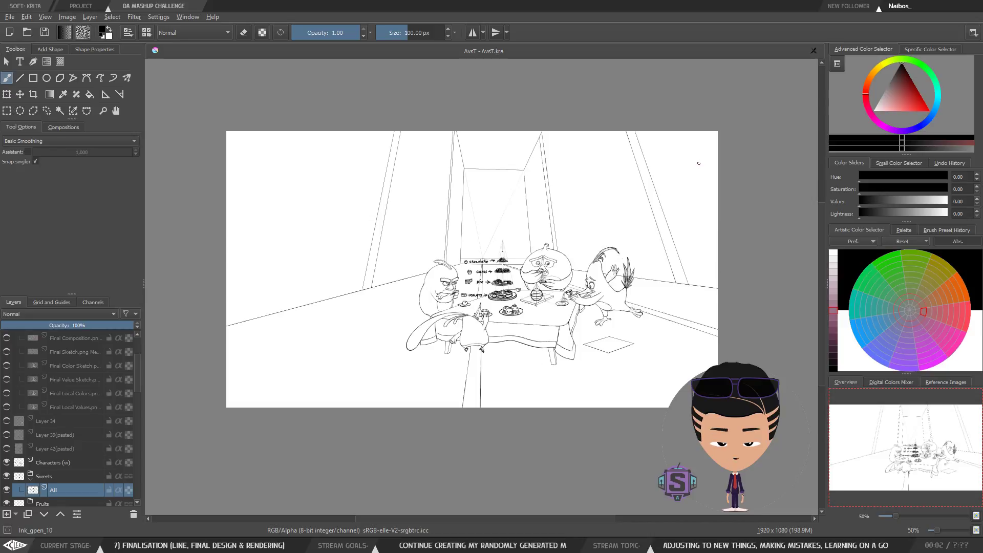
pyautogui.scroll(5, 632, 270)
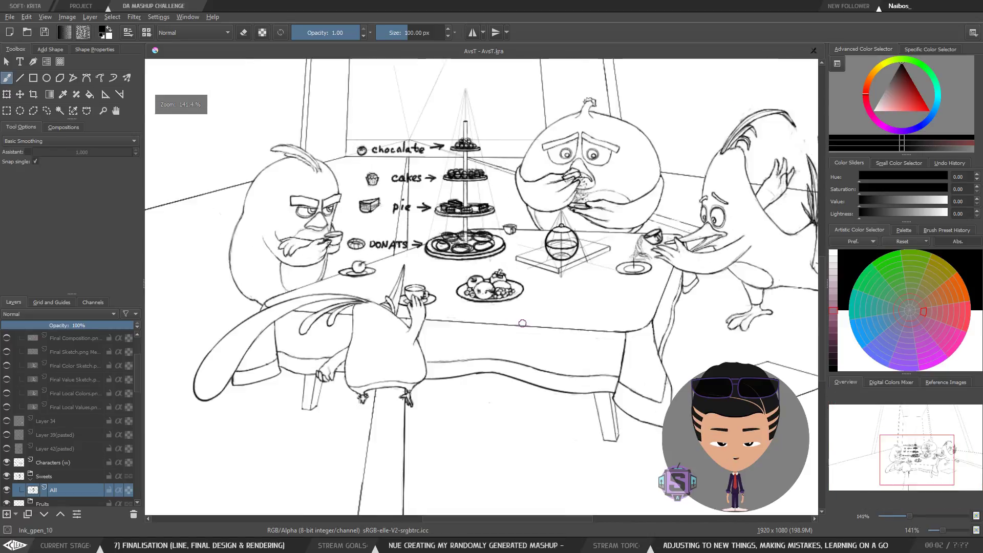
pyautogui.moveTo(658, 267); pyautogui.dragTo(624, 305)
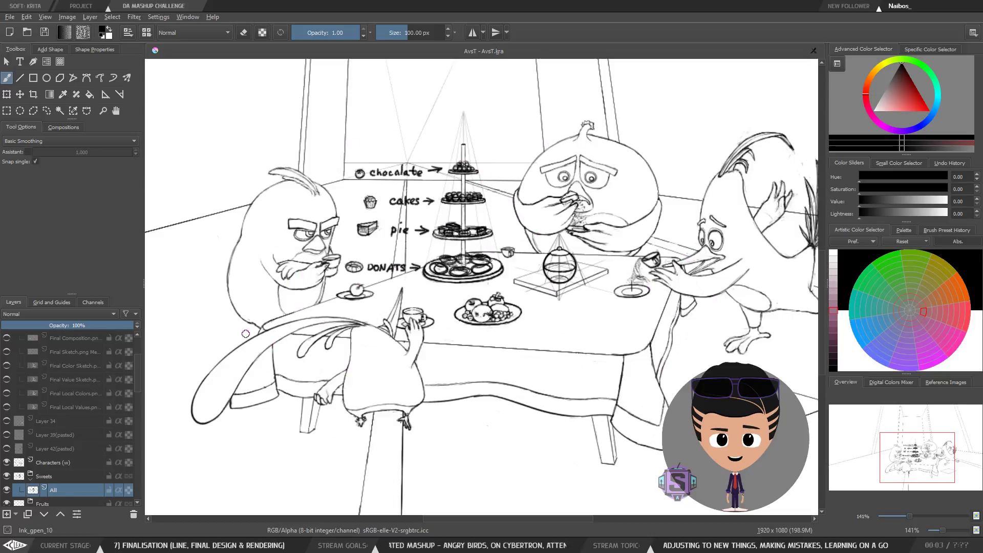
pyautogui.scroll(-5, 322, 283)
pyautogui.scroll(4, 426, 316)
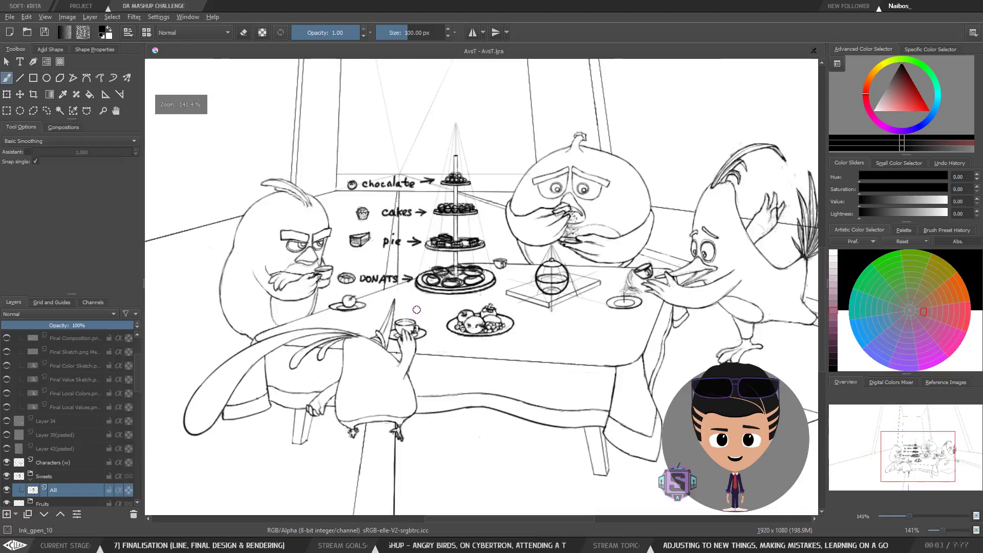
pyautogui.scroll(2, 488, 331)
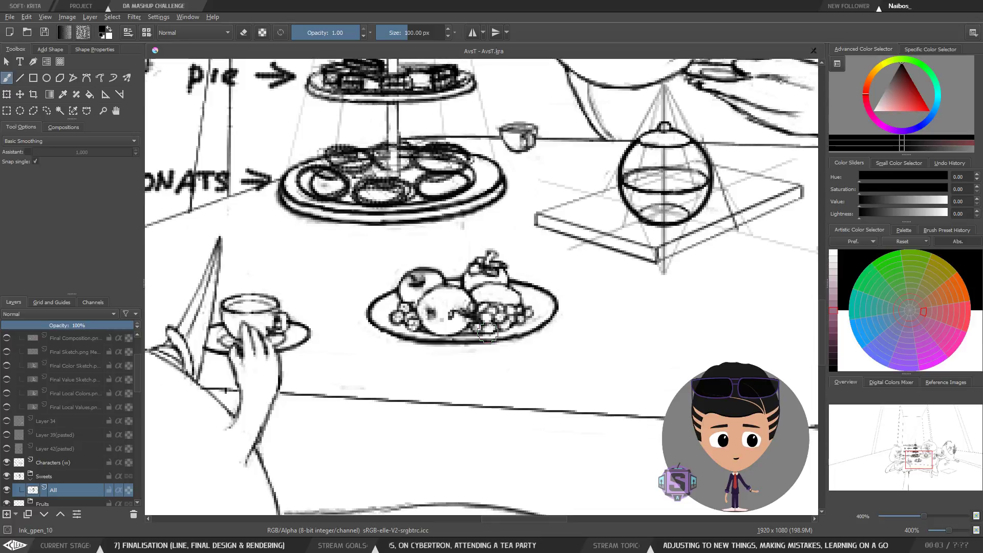
pyautogui.scroll(-3, 488, 332)
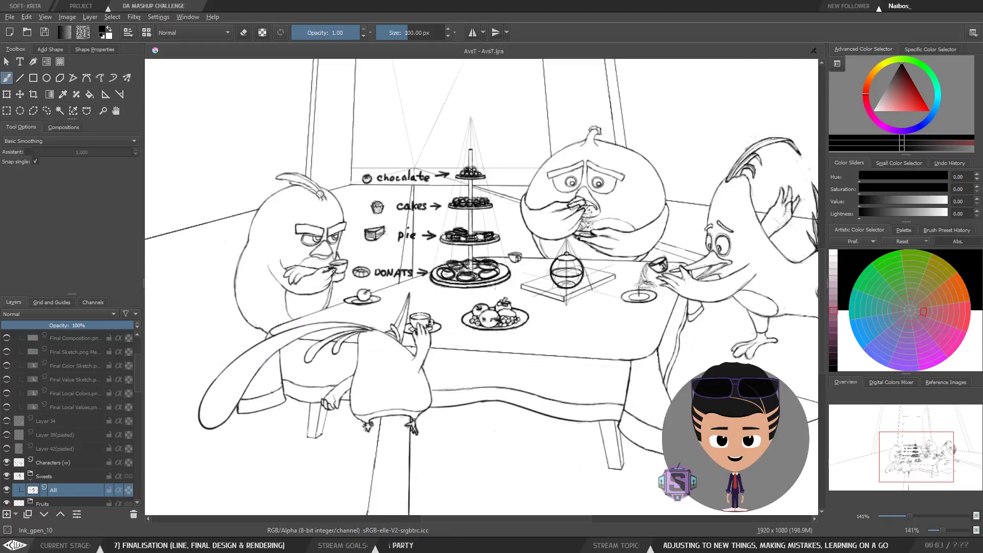
pyautogui.scroll(2, 55, 449)
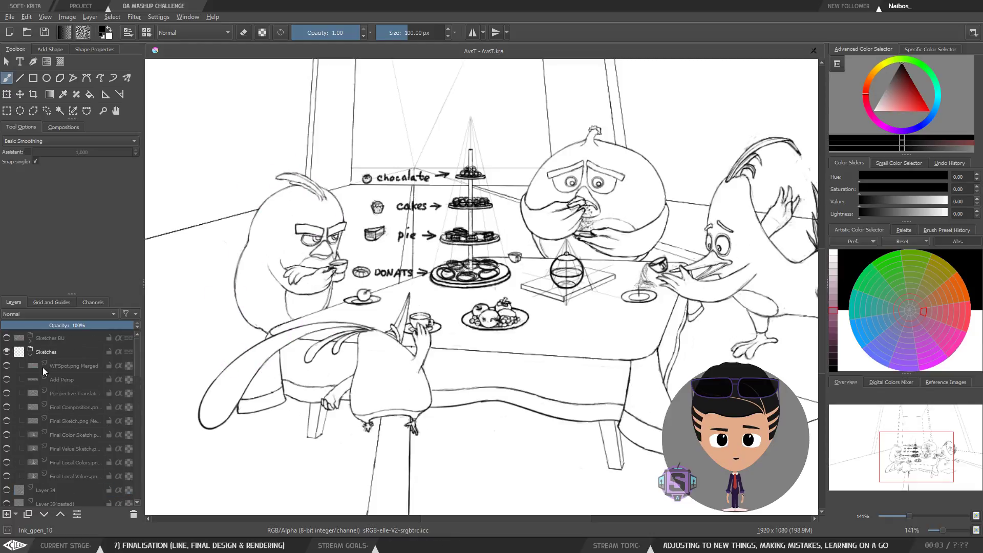
pyautogui.click(6, 366)
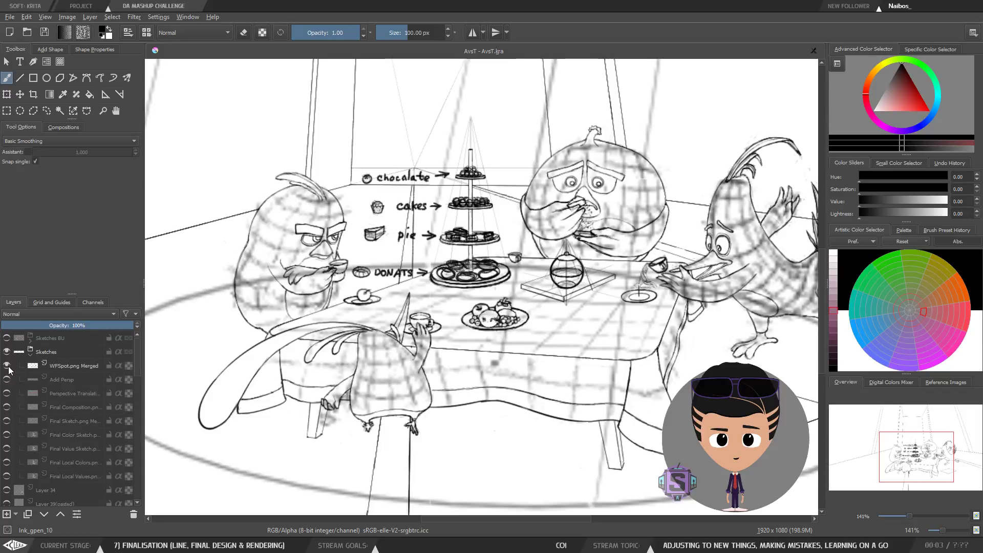
pyautogui.click(6, 366)
pyautogui.click(7, 394)
pyautogui.click(7, 394)
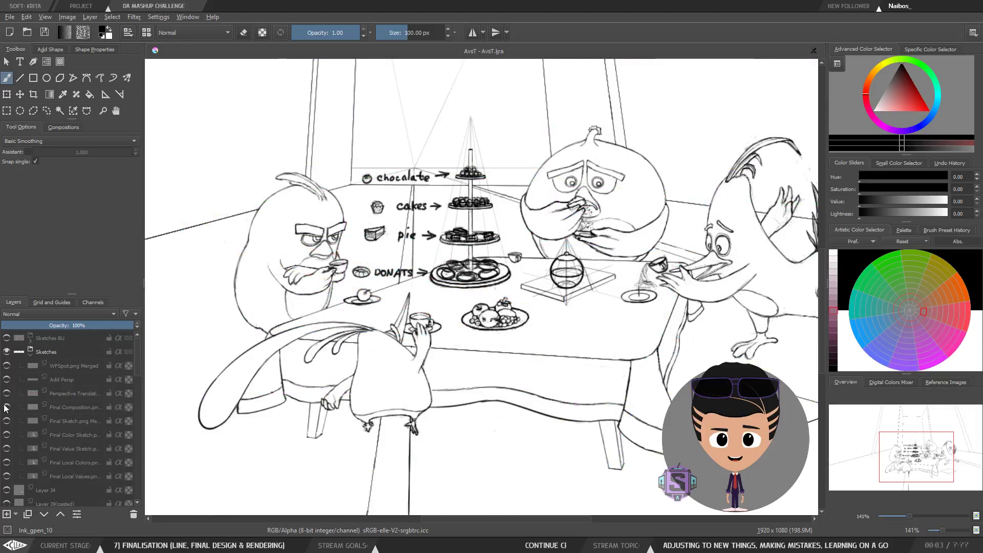
# Step: Show the Final Composition layer over the drawing
pyautogui.click(7, 407)
pyautogui.scroll(-1, 388, 306)
pyautogui.scroll(1, 341, 325)
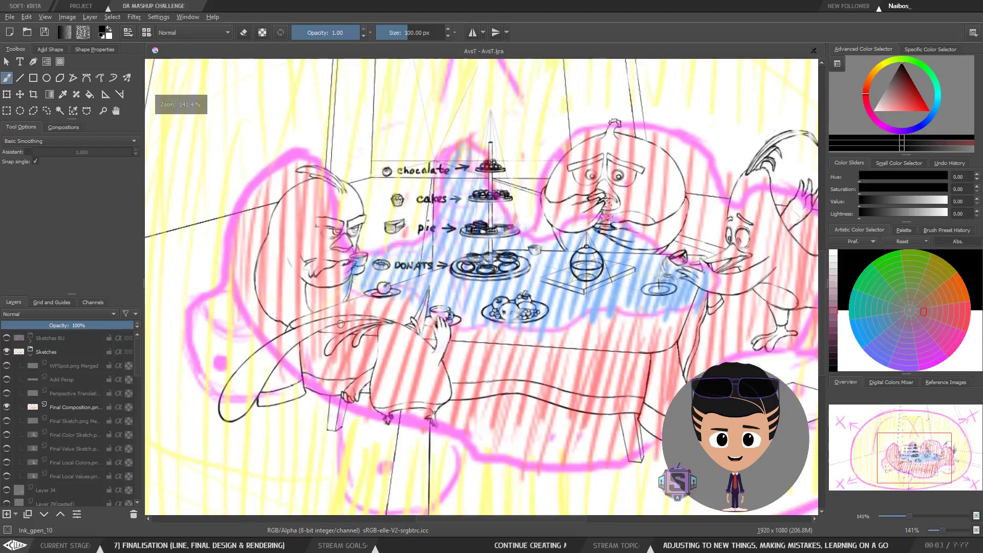
# Step: Pan and zoom around the scene to compare the line work against the composition overlay
pyautogui.moveTo(599, 324); pyautogui.dragTo(554, 314)
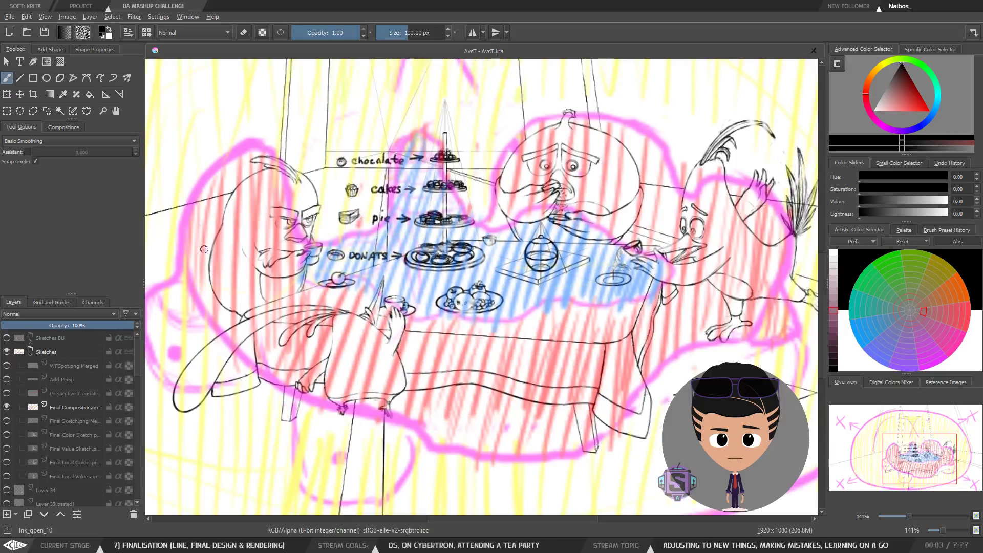
pyautogui.moveTo(265, 246); pyautogui.dragTo(358, 255)
pyautogui.scroll(2, 341, 243)
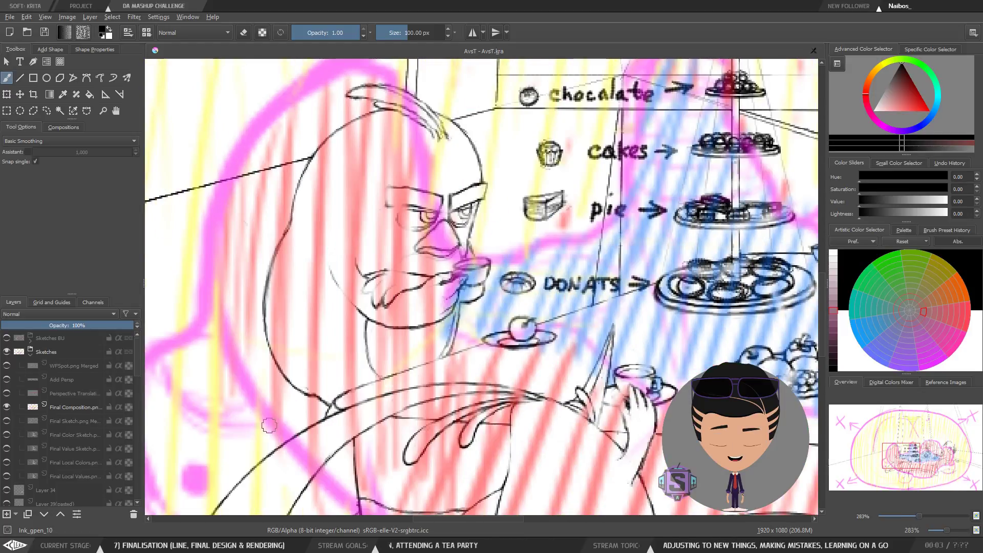
pyautogui.scroll(-1, 425, 363)
pyautogui.moveTo(533, 399); pyautogui.dragTo(348, 296)
pyautogui.moveTo(364, 341); pyautogui.dragTo(452, 279)
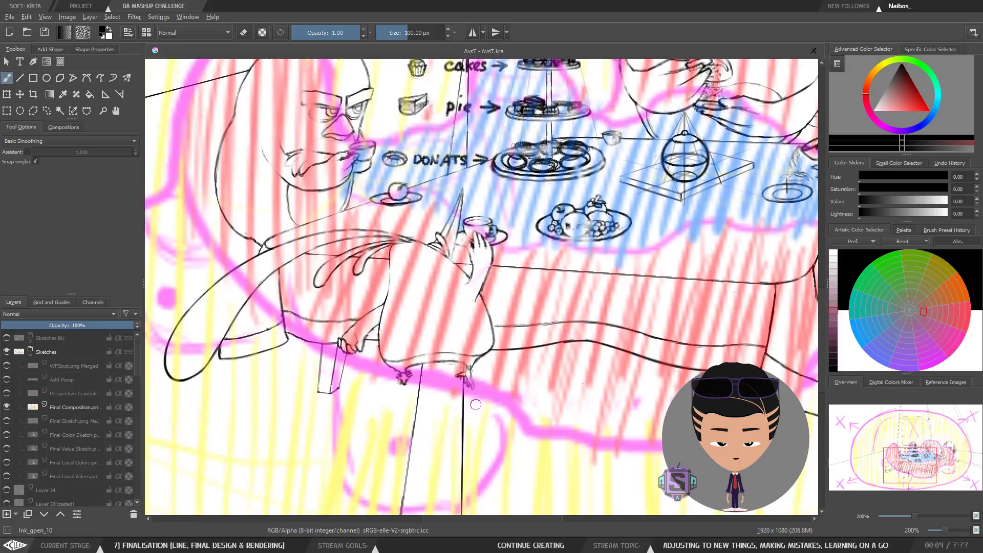
pyautogui.scroll(-1, 472, 396)
pyautogui.moveTo(472, 396); pyautogui.dragTo(311, 457)
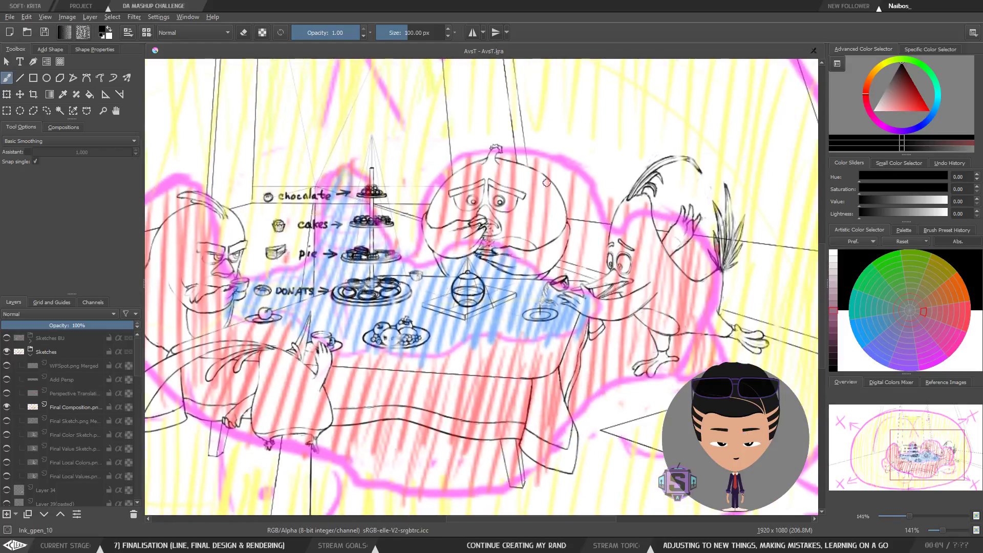
pyautogui.moveTo(364, 388)
pyautogui.mouseDown()
pyautogui.moveTo(450, 319)
pyautogui.moveTo(538, 292)
pyautogui.mouseUp()
pyautogui.scroll(1, 538, 292)
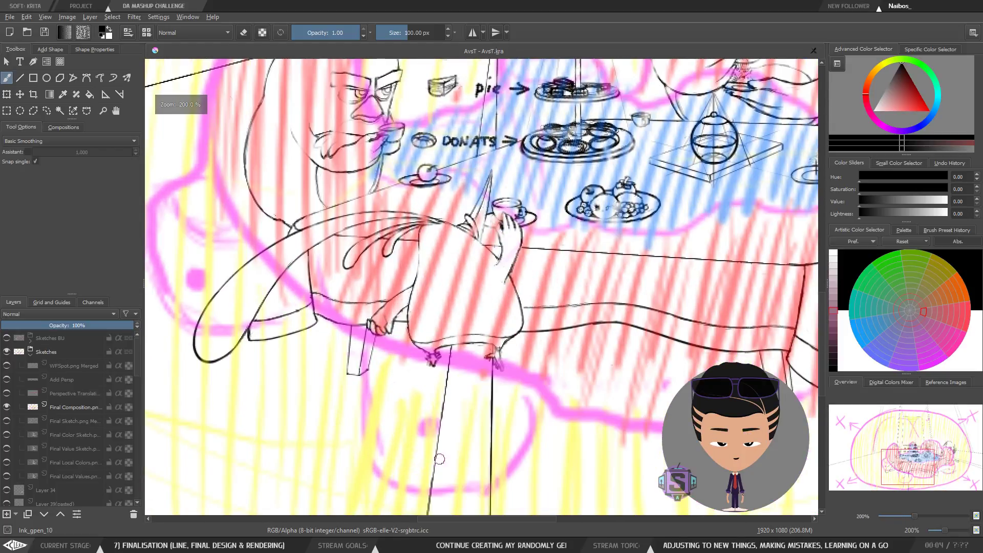
pyautogui.moveTo(673, 188); pyautogui.dragTo(531, 252)
pyautogui.moveTo(285, 393); pyautogui.dragTo(448, 330)
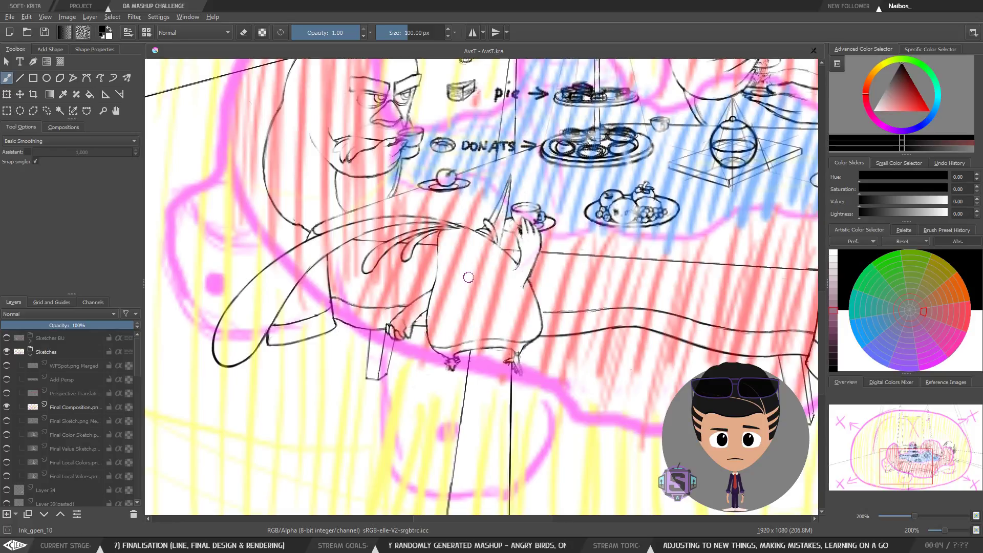
pyautogui.moveTo(513, 311); pyautogui.dragTo(495, 338)
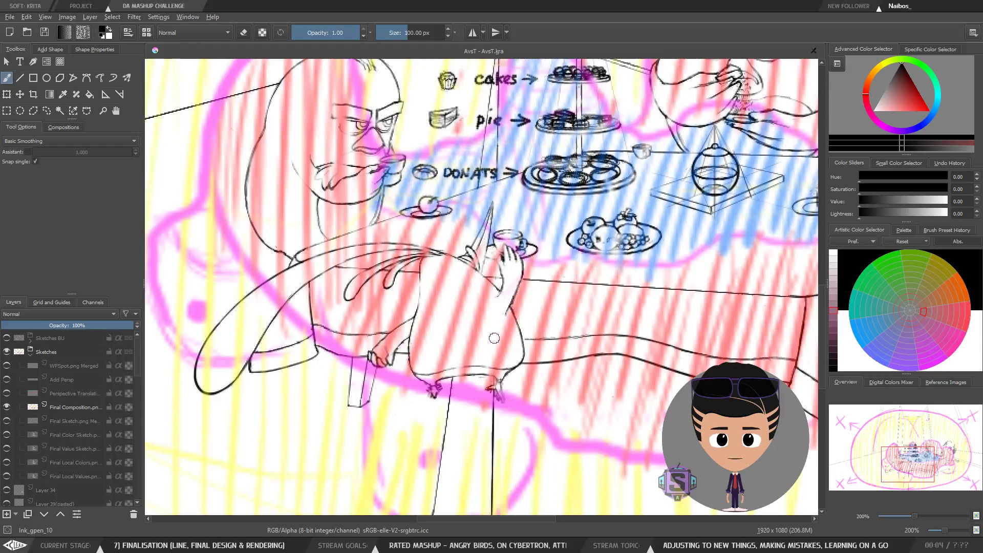
pyautogui.moveTo(680, 237); pyautogui.dragTo(359, 331)
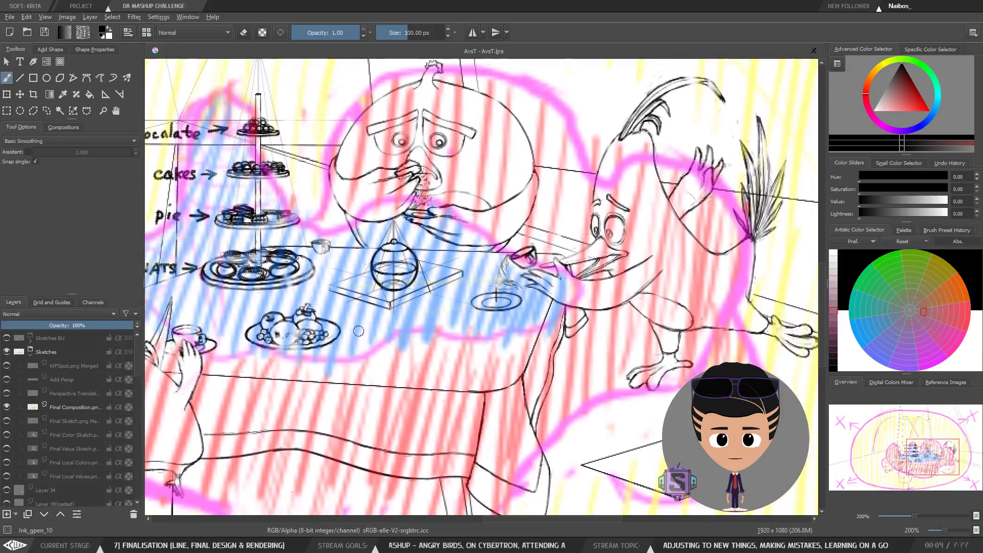
pyautogui.moveTo(587, 270); pyautogui.dragTo(469, 316)
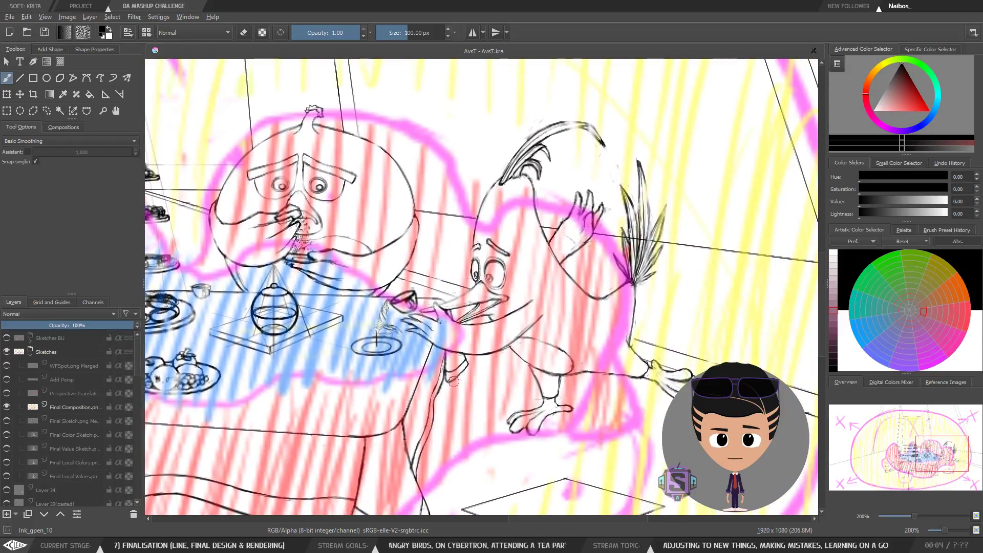
pyautogui.moveTo(312, 341)
pyautogui.mouseDown()
pyautogui.moveTo(505, 320)
pyautogui.moveTo(544, 299)
pyautogui.mouseUp()
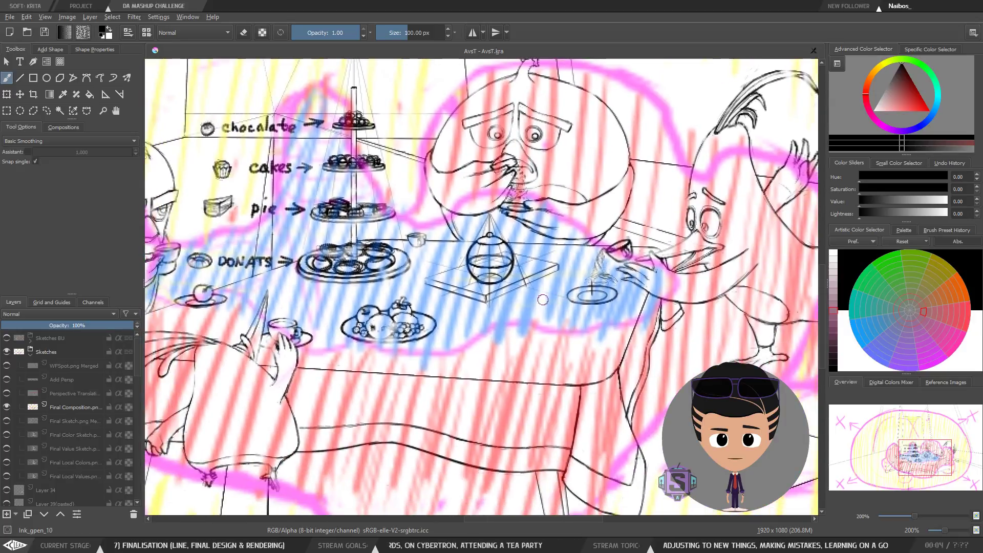
pyautogui.scroll(-2, 310, 334)
pyautogui.moveTo(312, 333); pyautogui.dragTo(349, 322)
pyautogui.scroll(2, 354, 320)
pyautogui.moveTo(374, 355); pyautogui.dragTo(453, 345)
pyautogui.moveTo(446, 266); pyautogui.dragTo(448, 302)
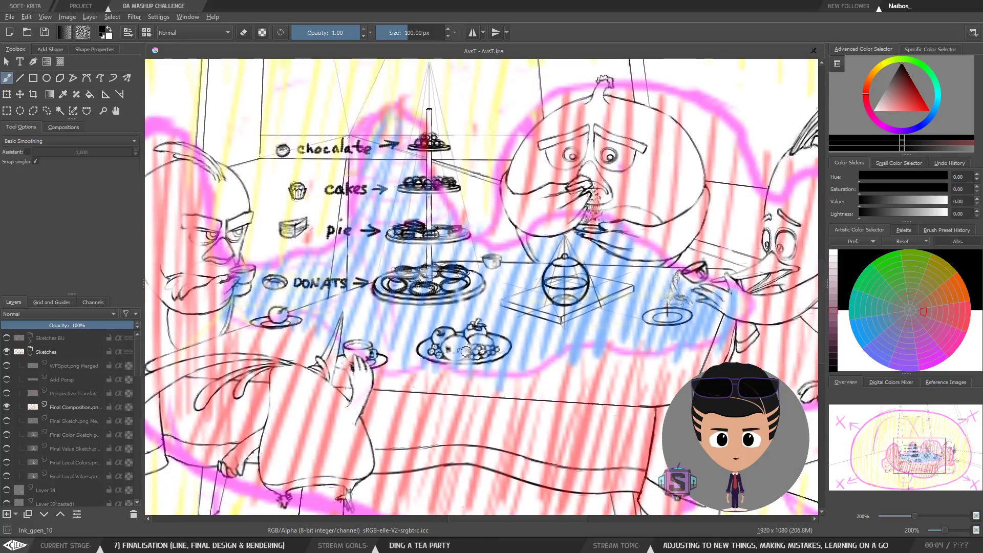
pyautogui.scroll(1, 480, 352)
pyautogui.scroll(-1, 504, 312)
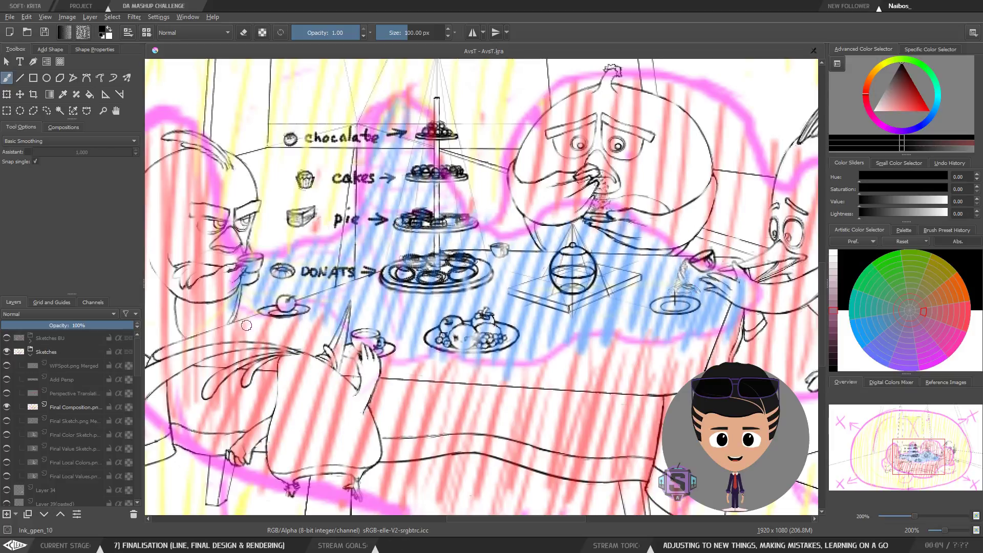
pyautogui.scroll(5, 468, 359)
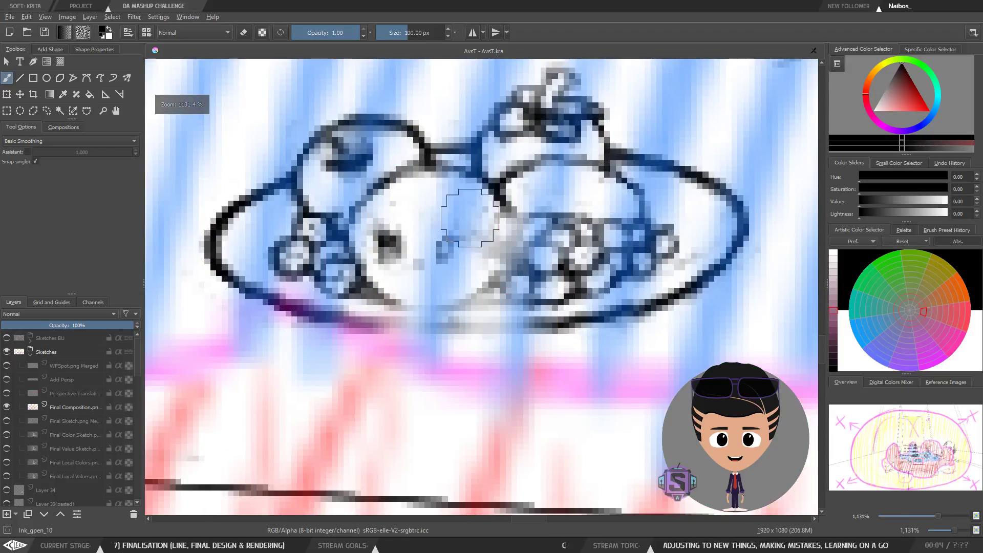
# Step: Zoom in on the fruit plate and pan back out to the whole scene, comparing the line work with the composition overlay
pyautogui.scroll(-2, 459, 317)
pyautogui.moveTo(573, 309); pyautogui.dragTo(565, 325)
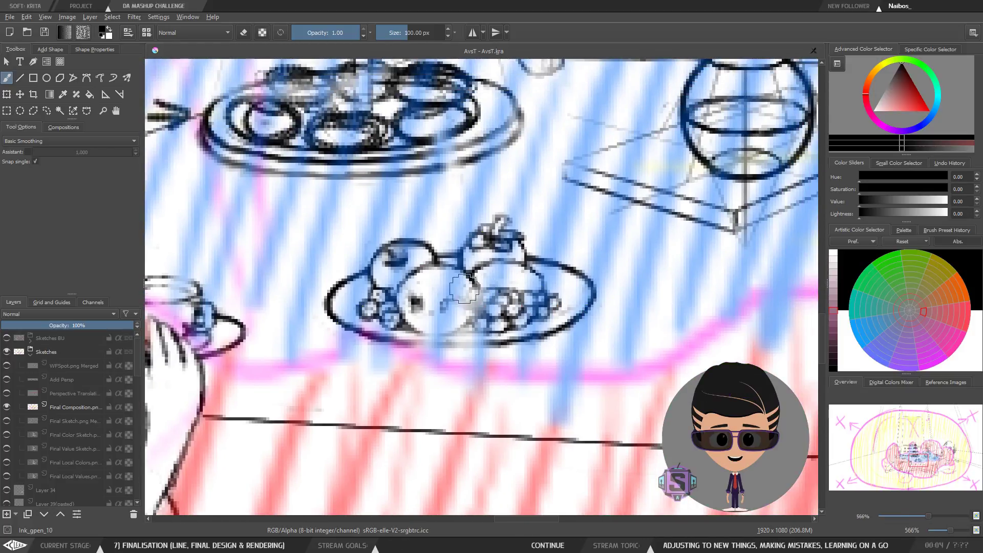
pyautogui.scroll(-2, 437, 351)
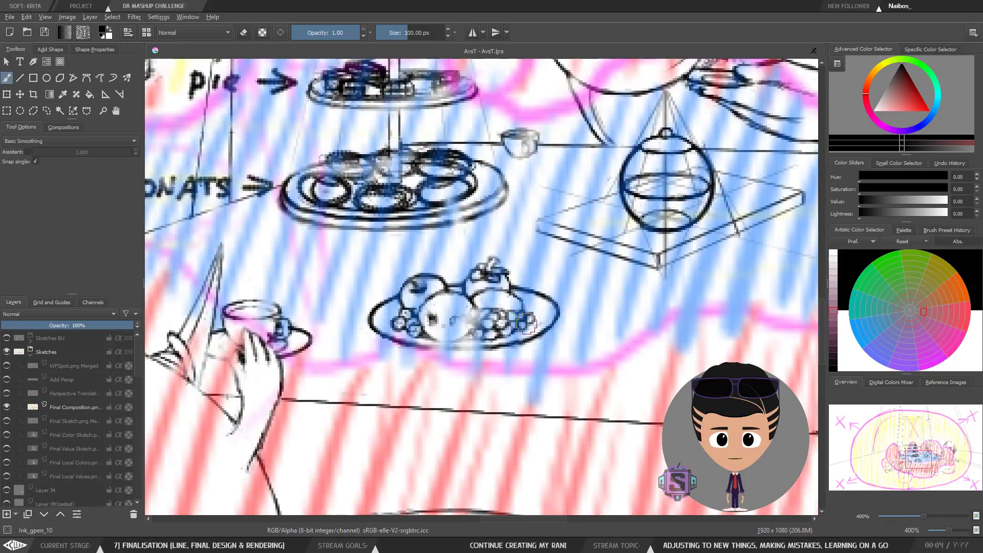
pyautogui.scroll(1, 520, 320)
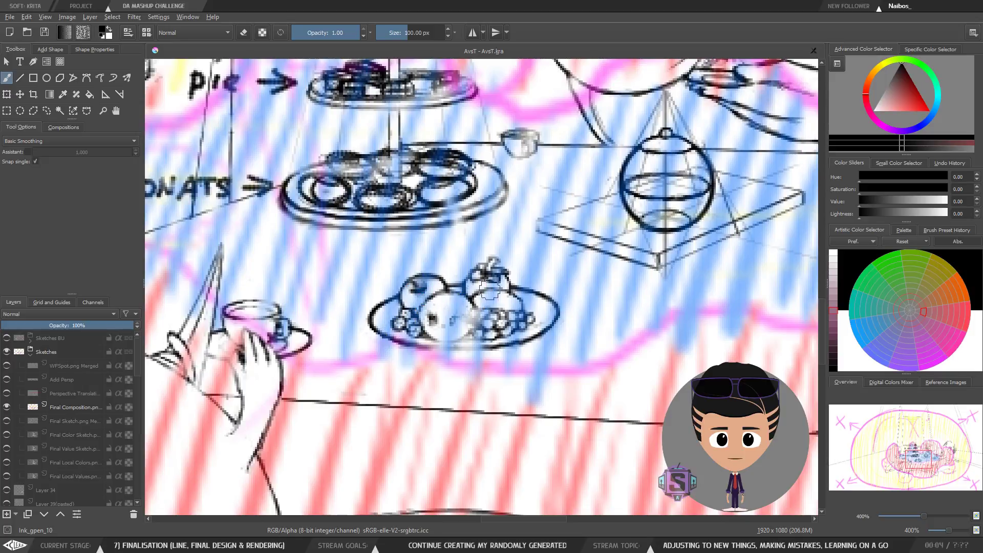
pyautogui.moveTo(422, 347)
pyautogui.mouseDown()
pyautogui.moveTo(524, 382)
pyautogui.moveTo(667, 385)
pyautogui.mouseUp()
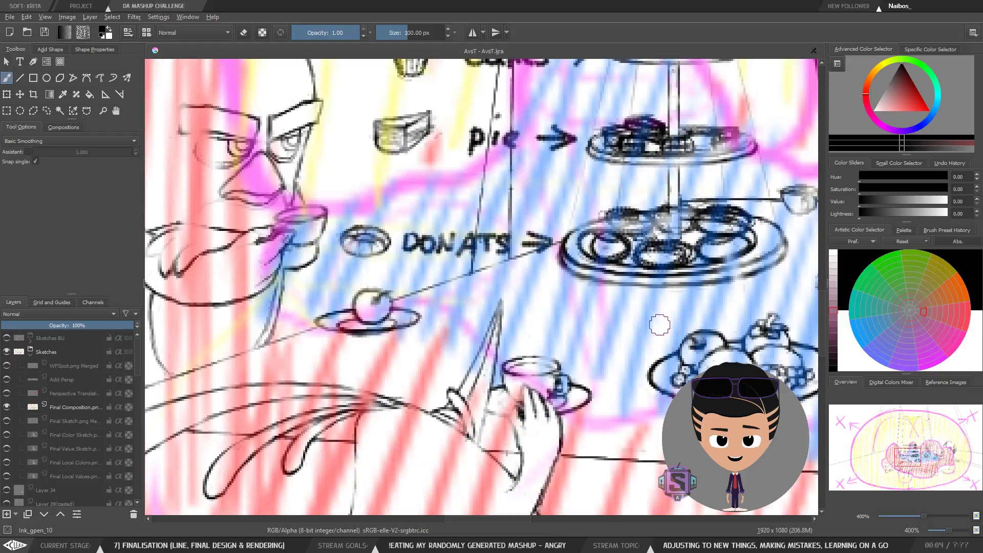
pyautogui.scroll(-3, 487, 294)
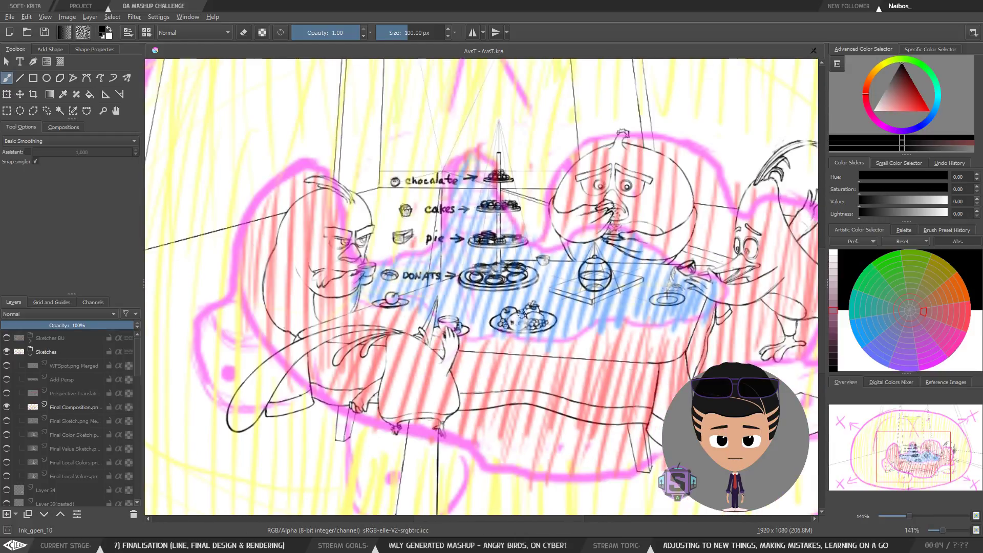
pyautogui.scroll(-1, 522, 323)
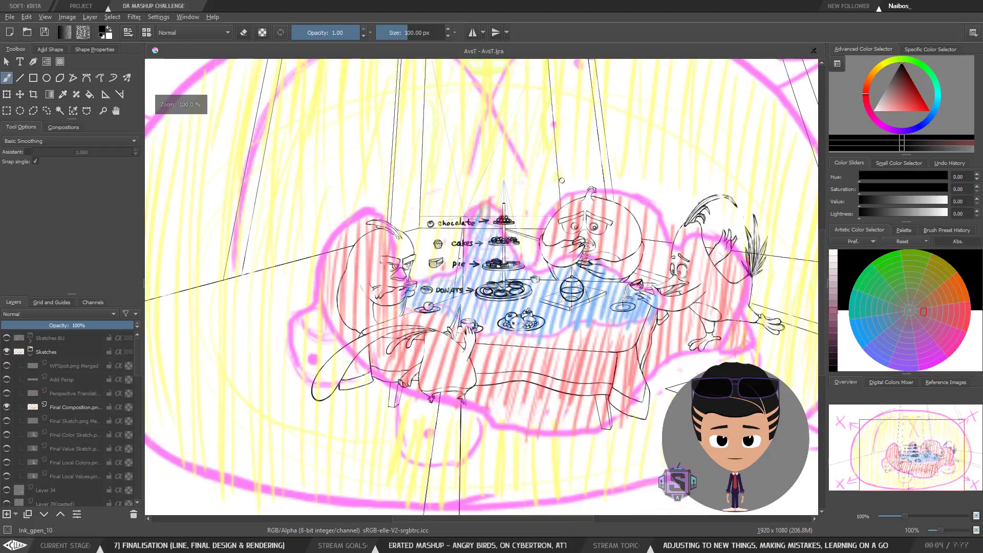
pyautogui.scroll(-1, 568, 360)
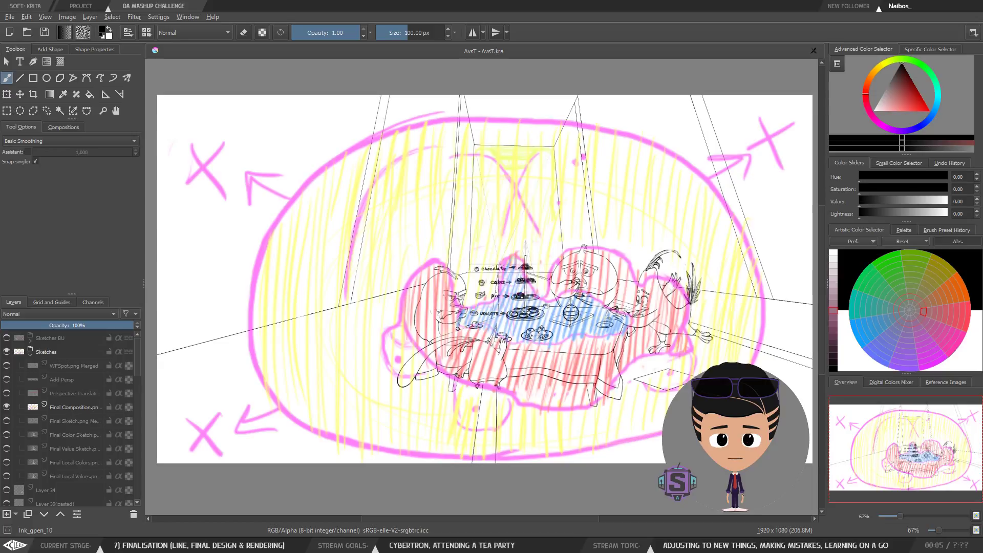
pyautogui.scroll(1, 575, 331)
pyautogui.scroll(-1, 584, 332)
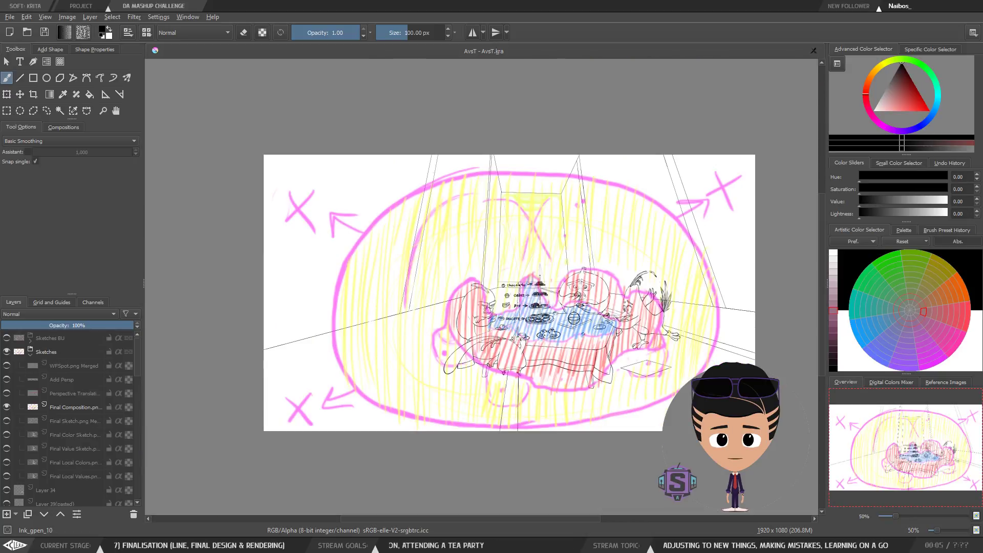
pyautogui.moveTo(623, 365); pyautogui.dragTo(543, 367)
pyautogui.scroll(-1, 604, 362)
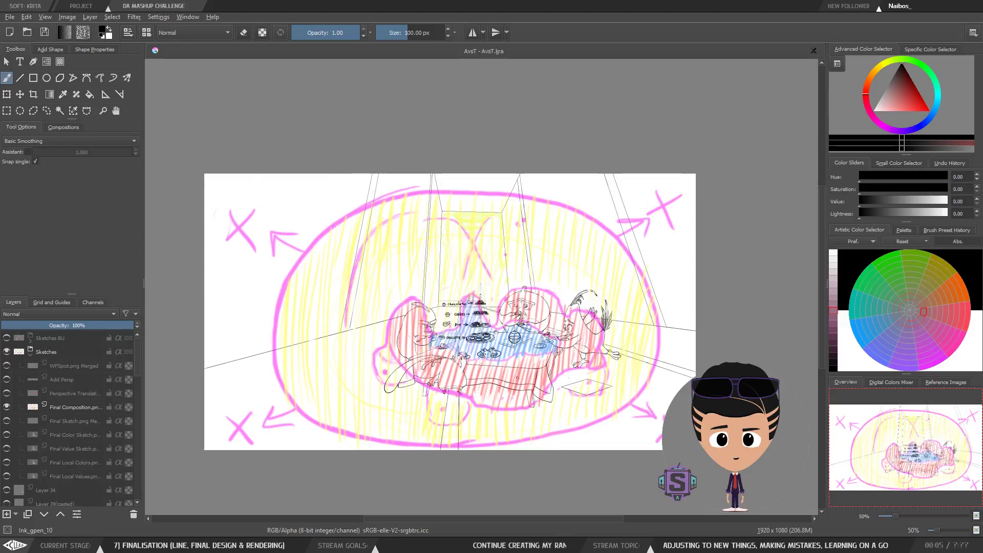
pyautogui.scroll(3, 515, 384)
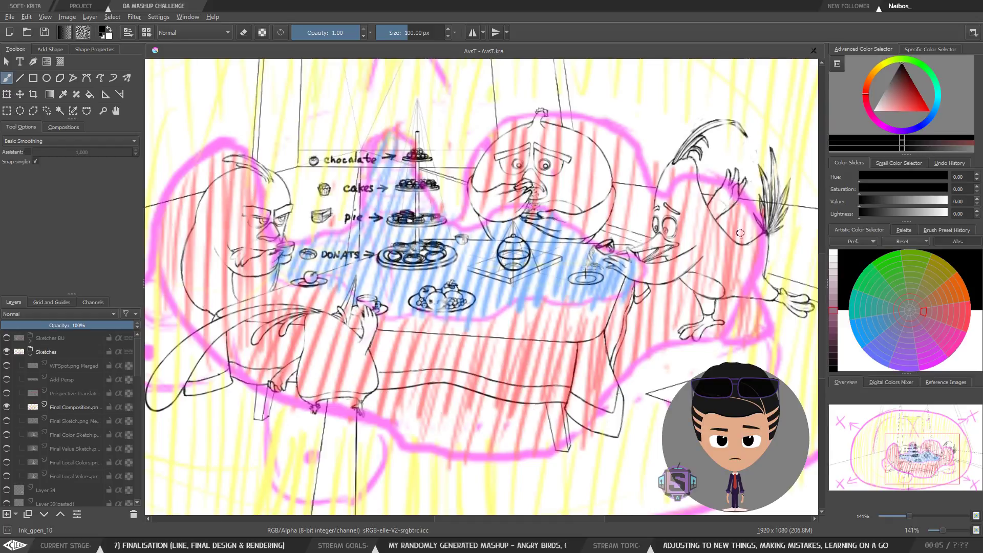
pyautogui.press('-')
pyautogui.press('-')
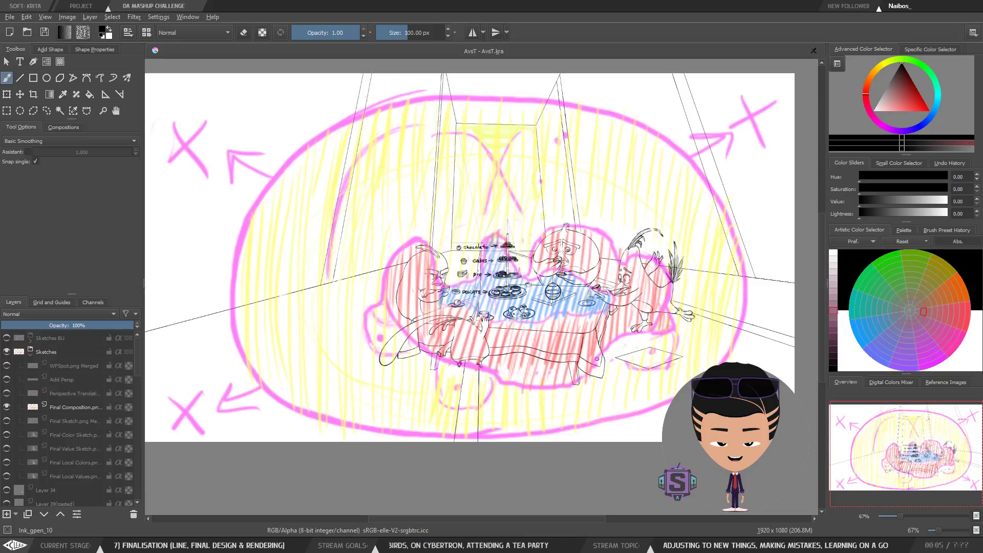
# Step: Zoom and pan over the characters around the tea table, checking the sketch against the composition overlay
pyautogui.scroll(2, 562, 360)
pyautogui.moveTo(561, 345); pyautogui.dragTo(558, 401)
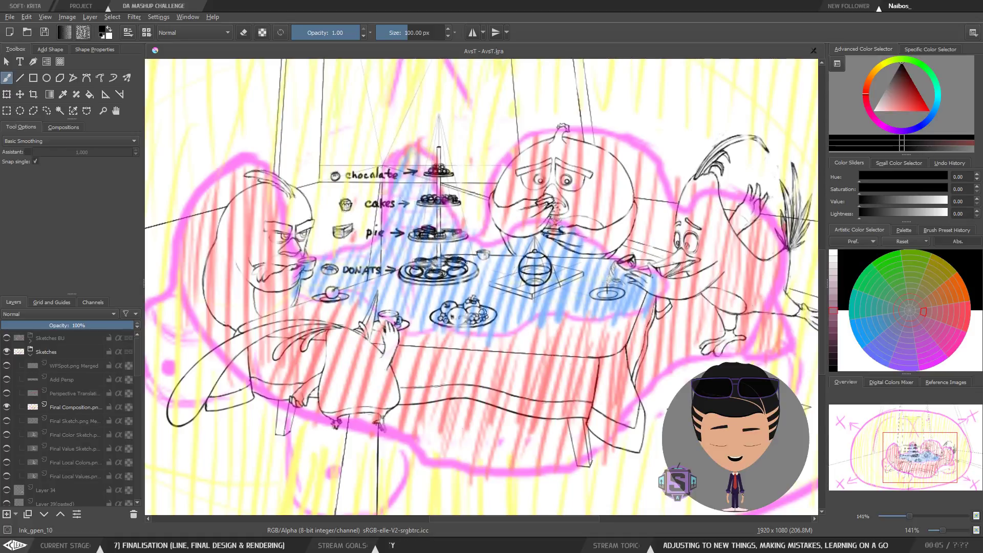
pyautogui.scroll(1, 453, 348)
pyautogui.scroll(1, 355, 380)
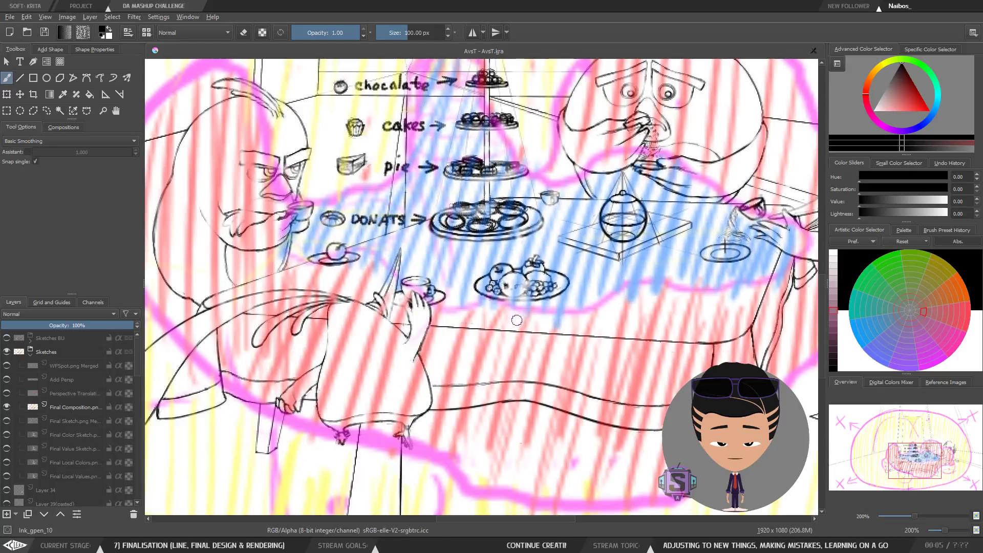
pyautogui.scroll(-1, 511, 316)
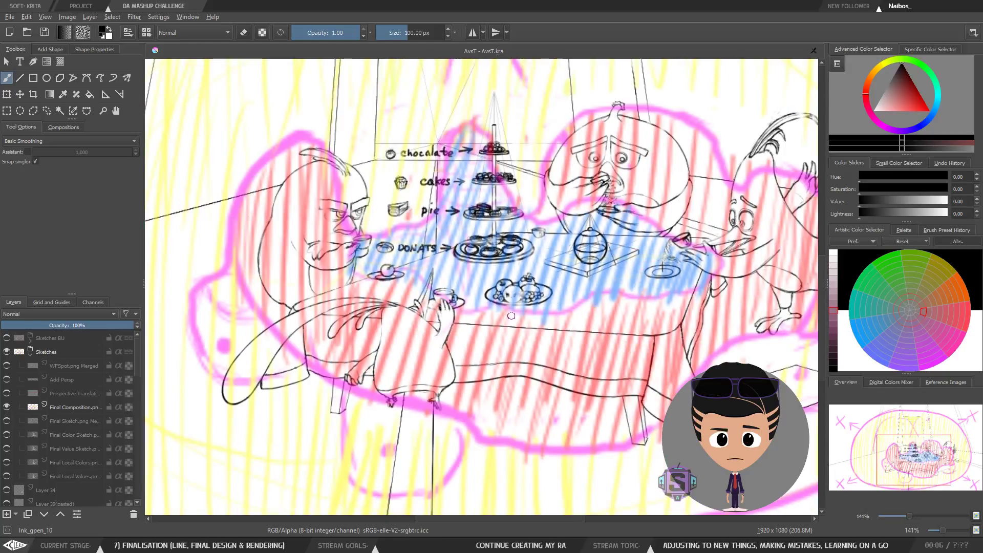
pyautogui.moveTo(620, 288); pyautogui.dragTo(535, 343)
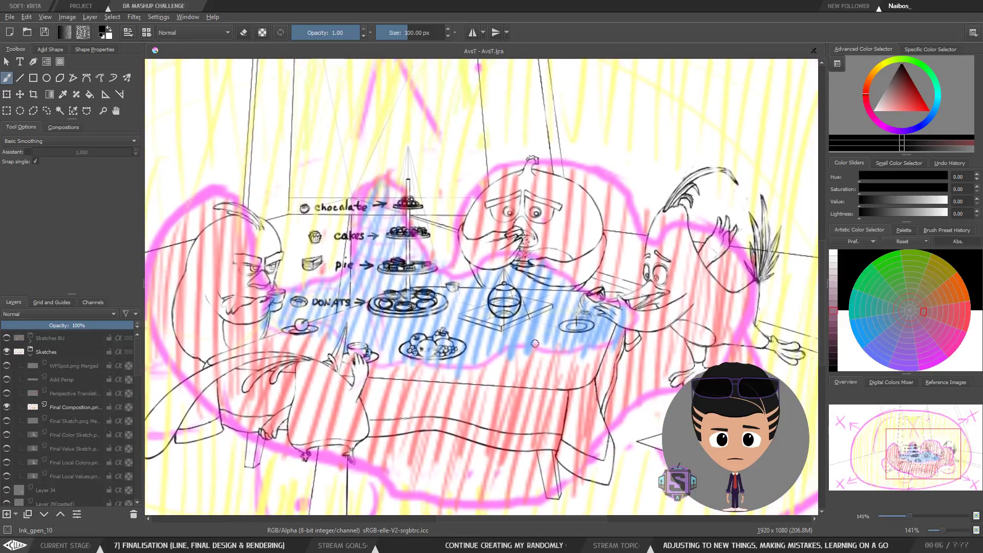
pyautogui.scroll(1, 412, 293)
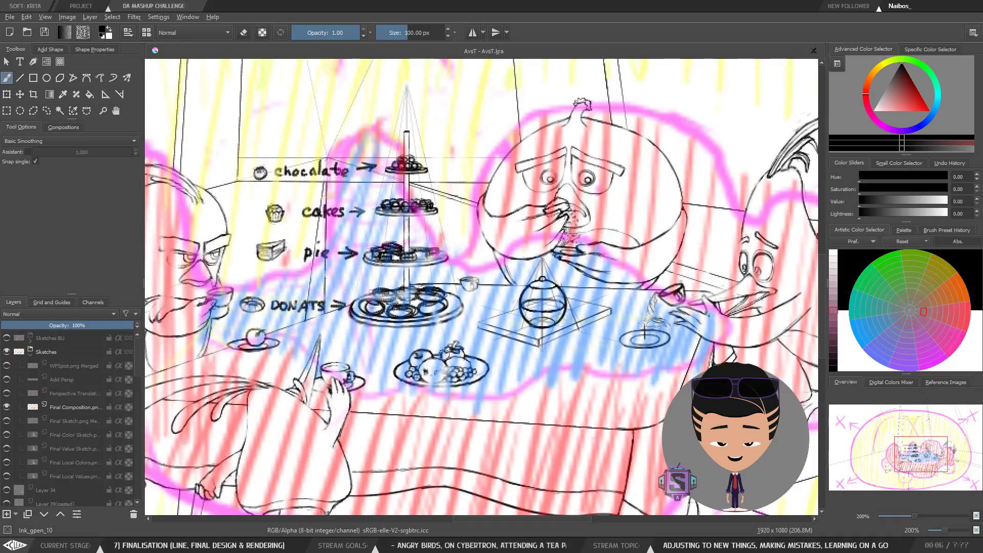
pyautogui.scroll(1, 427, 366)
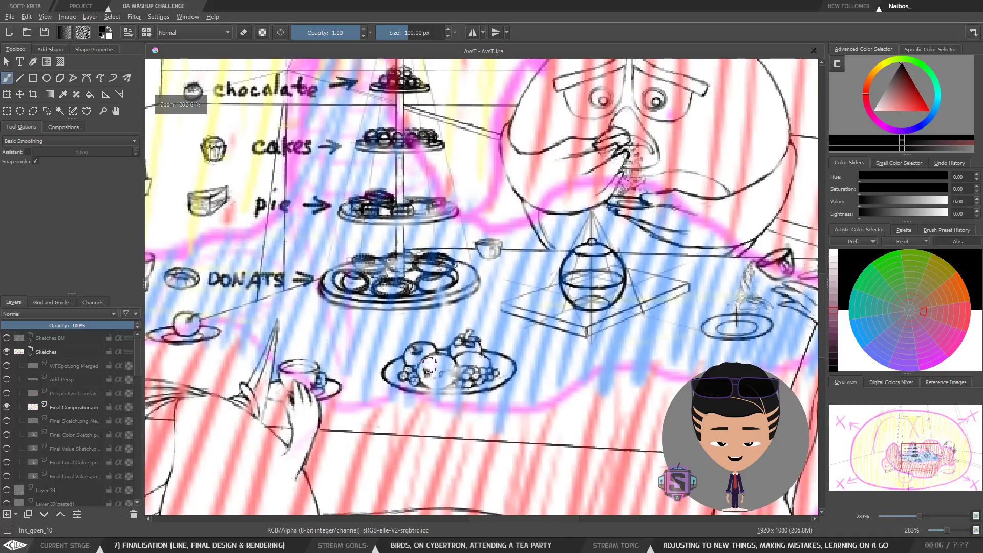
pyautogui.moveTo(429, 365); pyautogui.dragTo(454, 429)
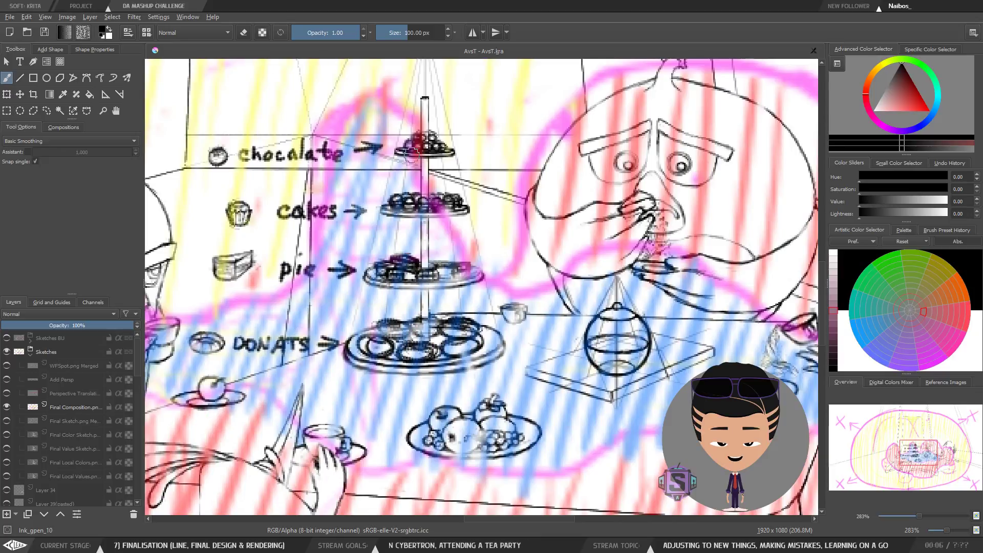
pyautogui.scroll(-1, 456, 351)
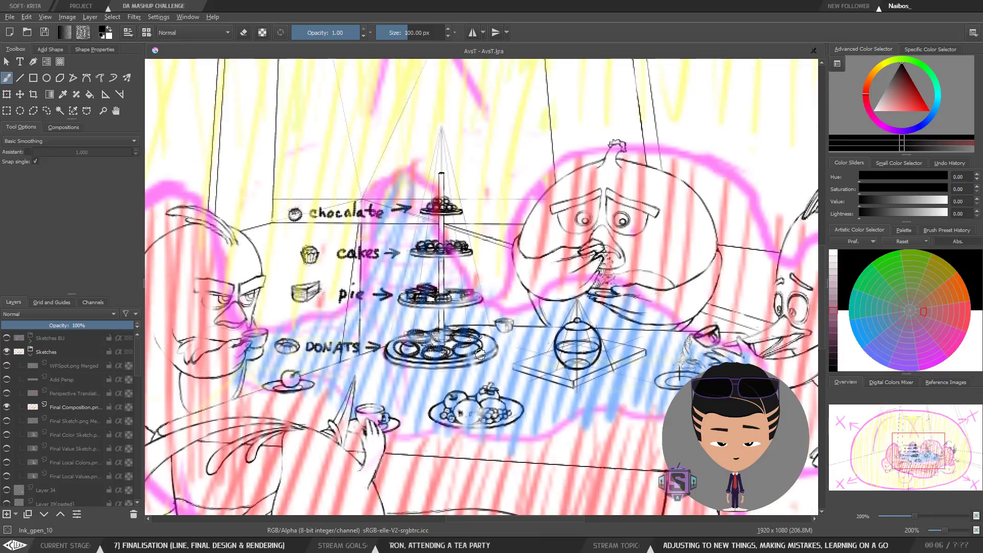
pyautogui.scroll(-4, 479, 353)
pyautogui.scroll(1, 498, 319)
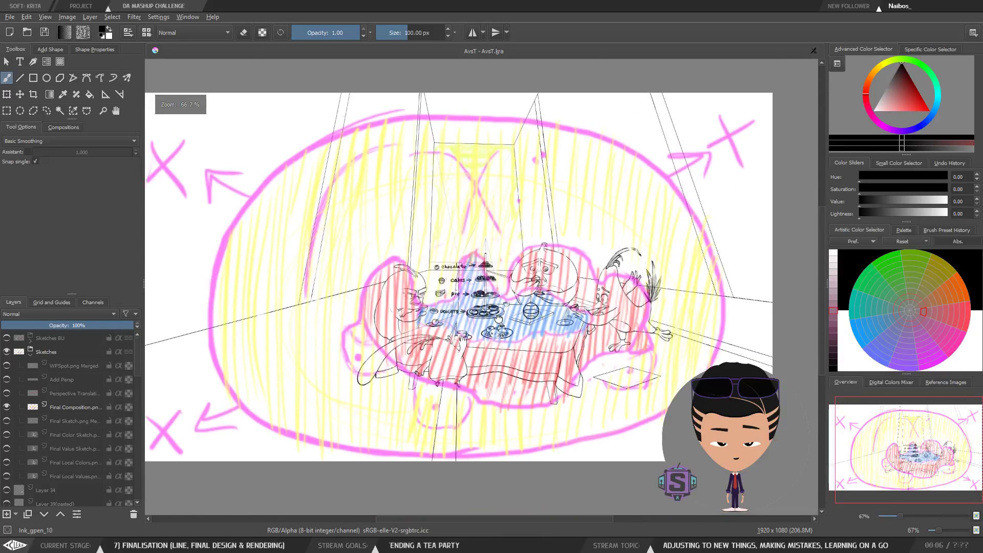
pyautogui.moveTo(499, 319); pyautogui.dragTo(514, 317)
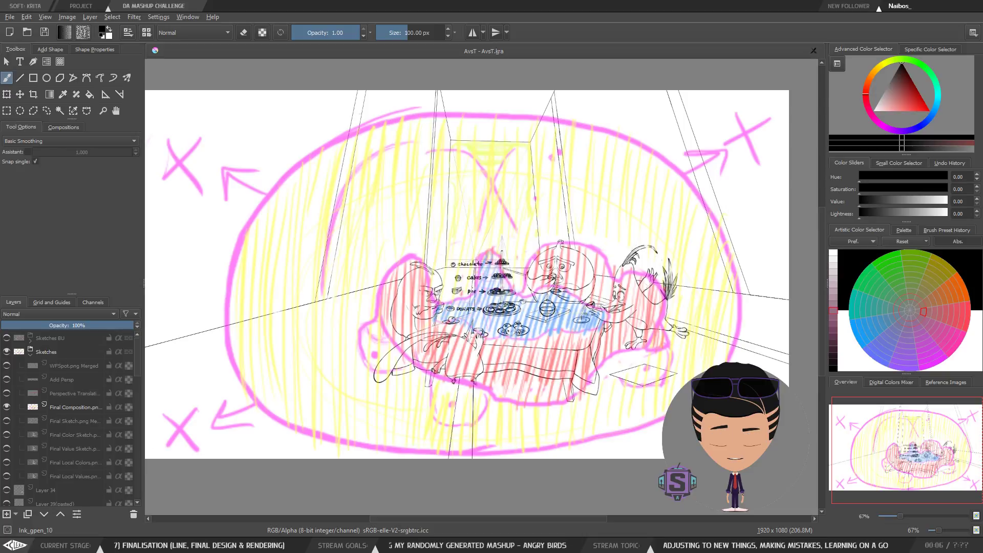
pyautogui.scroll(1, 557, 354)
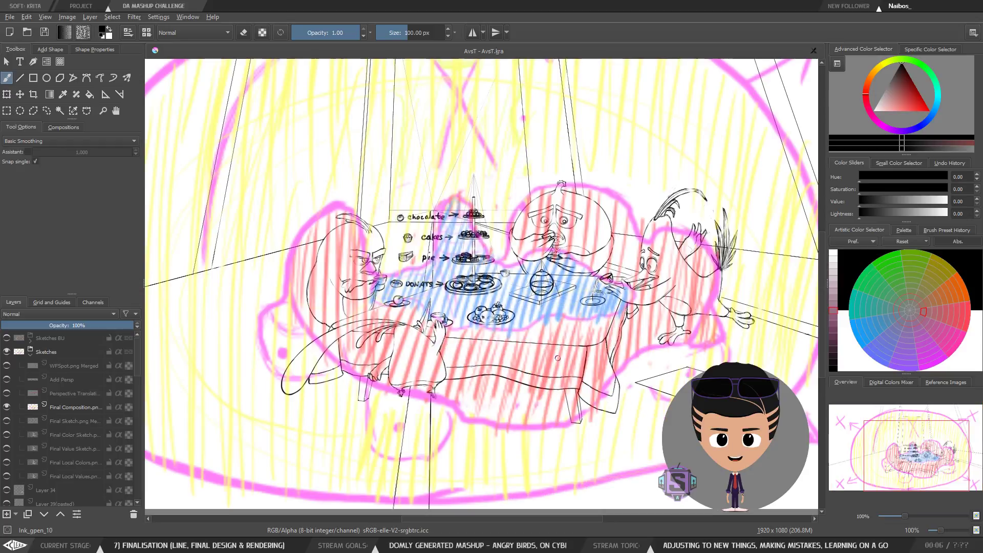
pyautogui.moveTo(557, 344); pyautogui.dragTo(523, 332)
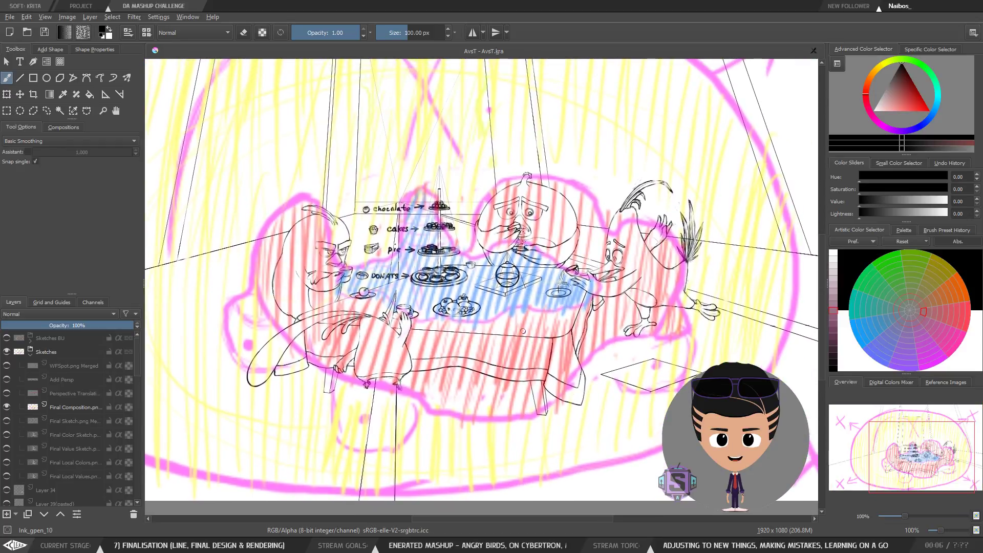
pyautogui.scroll(1, 496, 315)
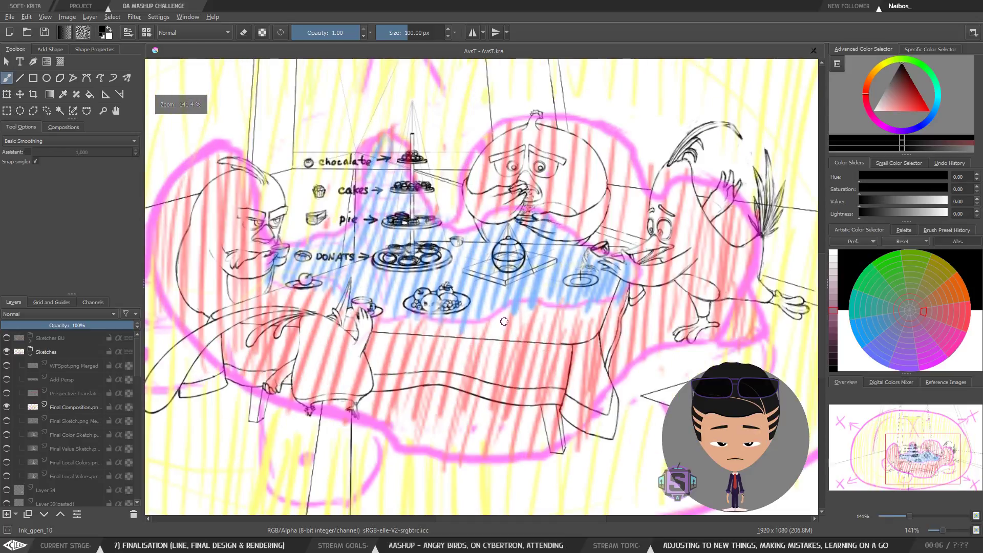
pyautogui.moveTo(527, 316)
pyautogui.mouseDown()
pyautogui.moveTo(534, 305)
pyautogui.moveTo(535, 319)
pyautogui.mouseUp()
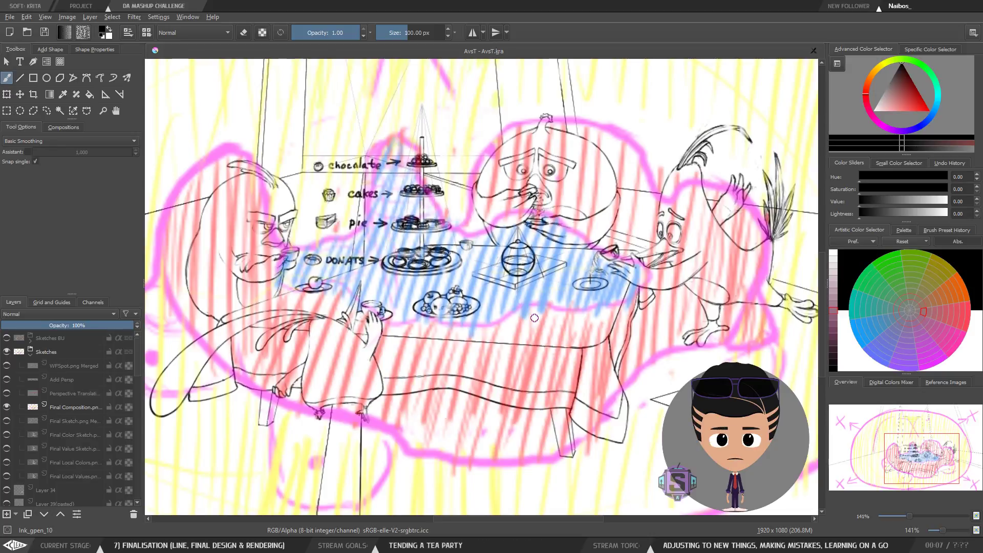
pyautogui.scroll(-1, 534, 318)
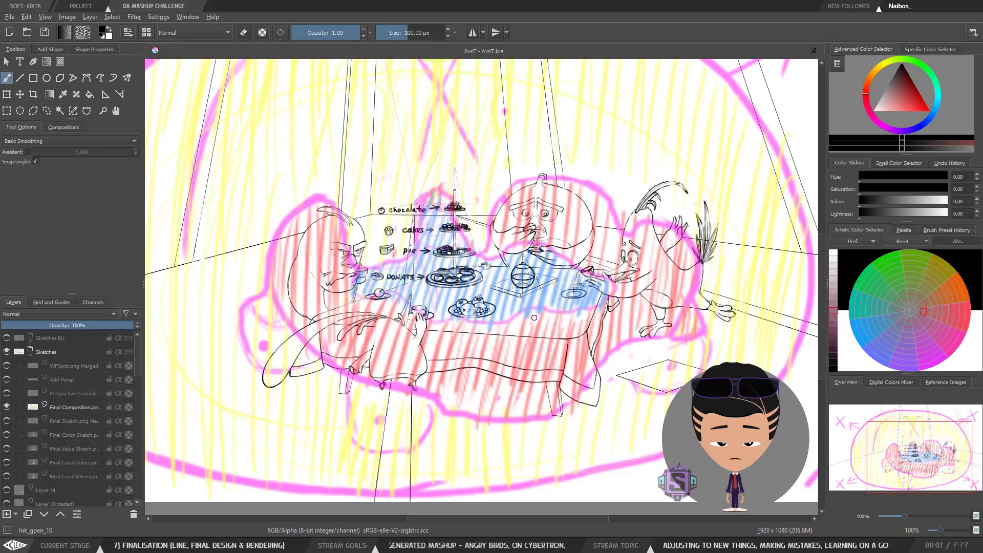
# Step: Set the brush size to 10 px and hide the Final Composition layer
pyautogui.press('/')
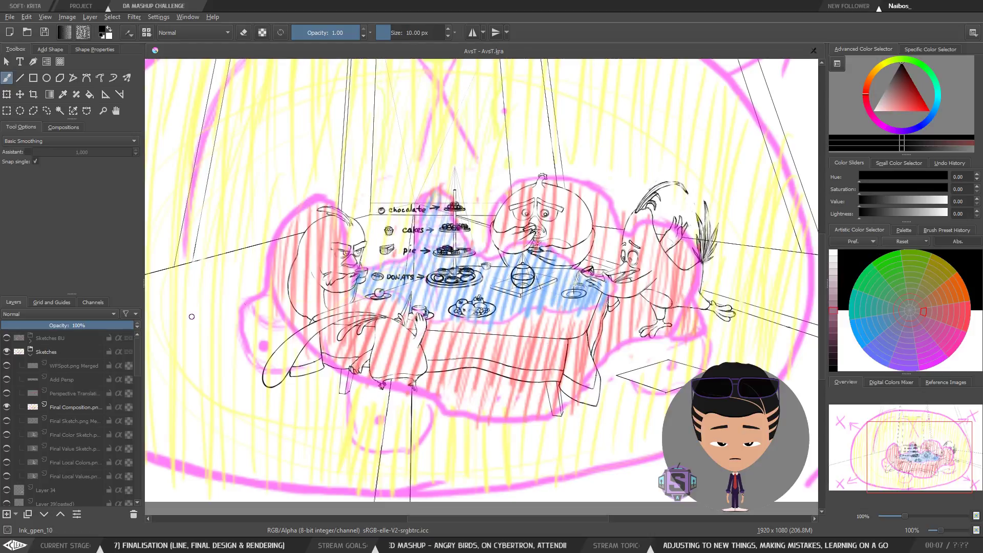
pyautogui.click(7, 408)
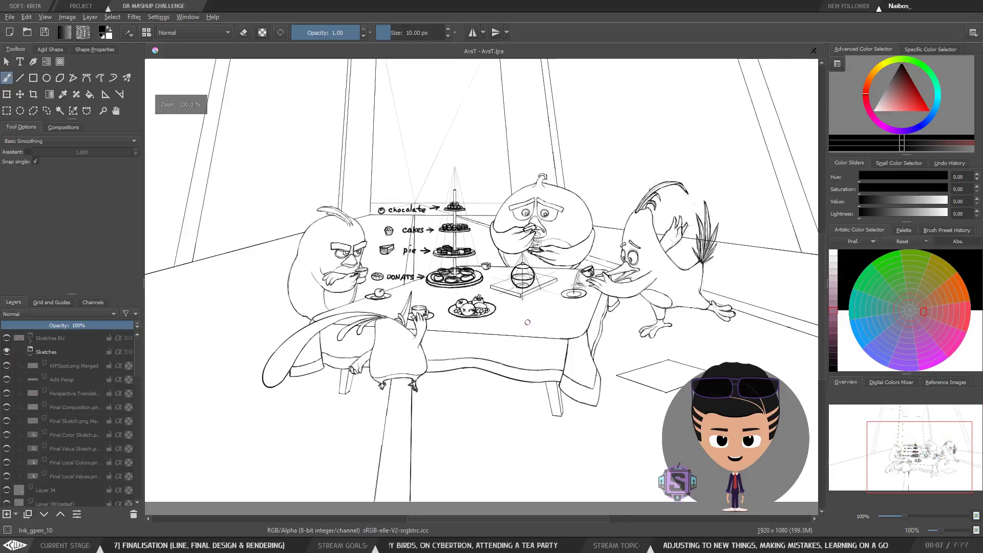
# Step: Zoom and pan across the tea table, teapot and fruit plate to inspect the clean line drawing
pyautogui.press('+')
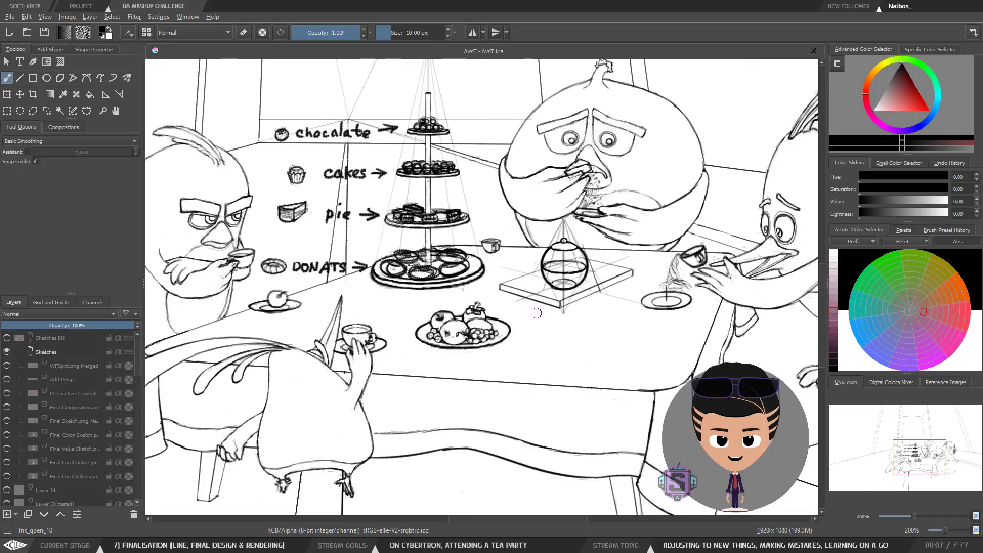
pyautogui.moveTo(538, 313)
pyautogui.mouseDown()
pyautogui.moveTo(514, 335)
pyautogui.moveTo(515, 355)
pyautogui.mouseUp()
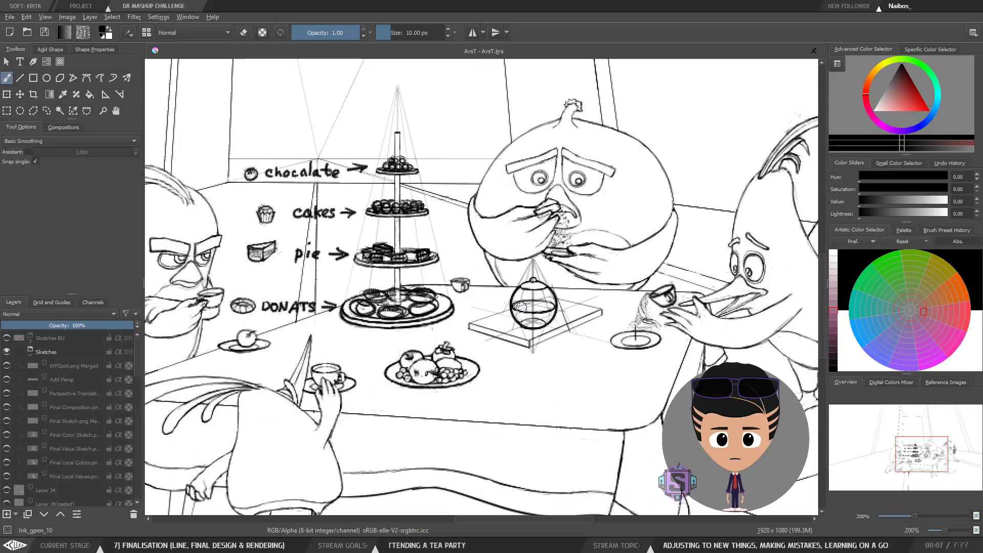
pyautogui.press('1')
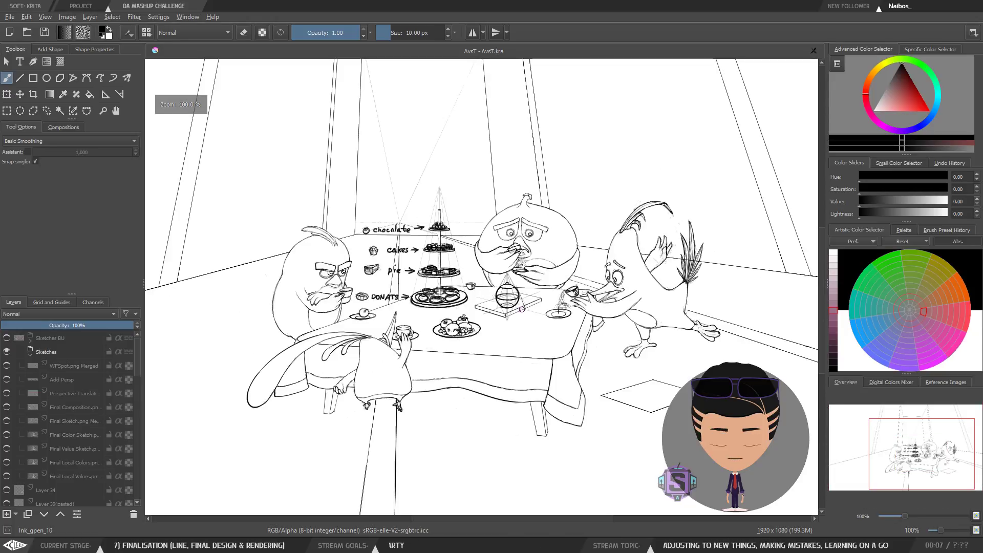
pyautogui.hotkey('ctrl', '+')
pyautogui.moveTo(590, 336)
pyautogui.mouseDown()
pyautogui.moveTo(727, 327)
pyautogui.moveTo(441, 286)
pyautogui.moveTo(558, 287)
pyautogui.moveTo(645, 306)
pyautogui.moveTo(619, 322)
pyautogui.moveTo(592, 392)
pyautogui.moveTo(575, 306)
pyautogui.moveTo(495, 332)
pyautogui.mouseUp()
pyautogui.moveTo(556, 308); pyautogui.dragTo(529, 283)
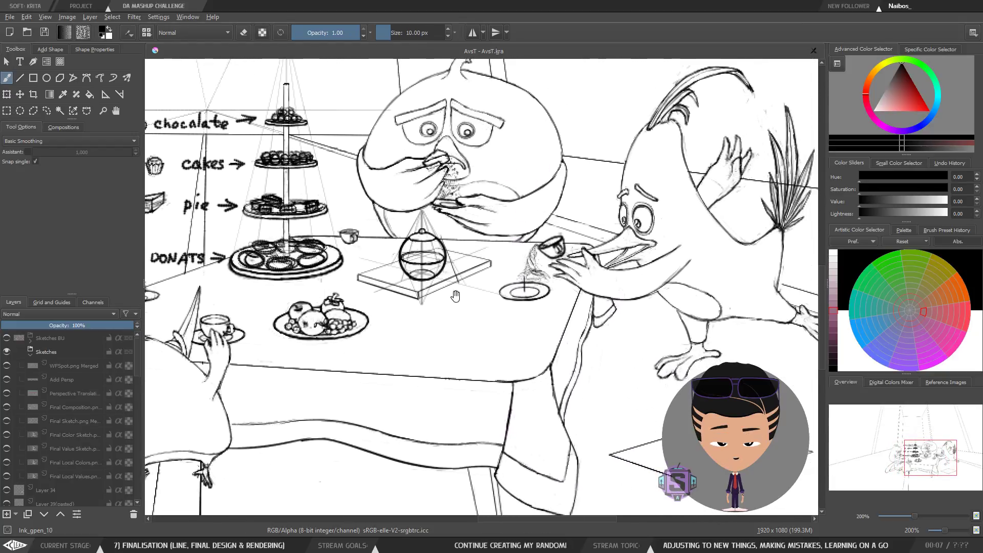
pyautogui.moveTo(456, 296); pyautogui.dragTo(553, 269)
pyautogui.moveTo(447, 312)
pyautogui.mouseDown()
pyautogui.moveTo(498, 315)
pyautogui.moveTo(534, 358)
pyautogui.moveTo(495, 359)
pyautogui.moveTo(505, 395)
pyautogui.moveTo(537, 290)
pyautogui.moveTo(568, 252)
pyautogui.mouseUp()
pyautogui.hotkey('ctrl', '+')
pyautogui.hotkey('ctrl', '+')
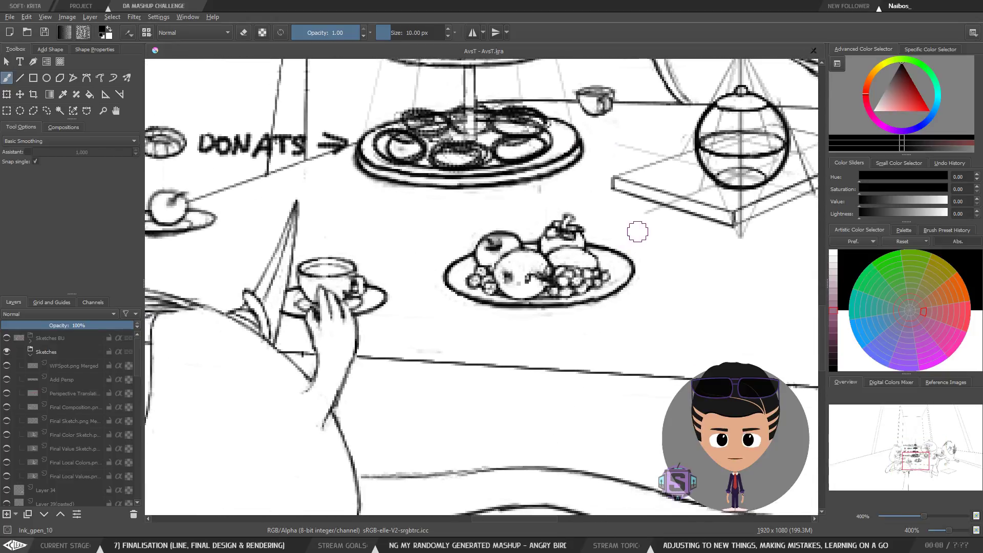
# Step: Make a small mark beside the fruit plate and undo it
pyautogui.moveTo(637, 230)
pyautogui.mouseDown()
pyautogui.moveTo(411, 266)
pyautogui.moveTo(645, 287)
pyautogui.moveTo(635, 237)
pyautogui.mouseUp()
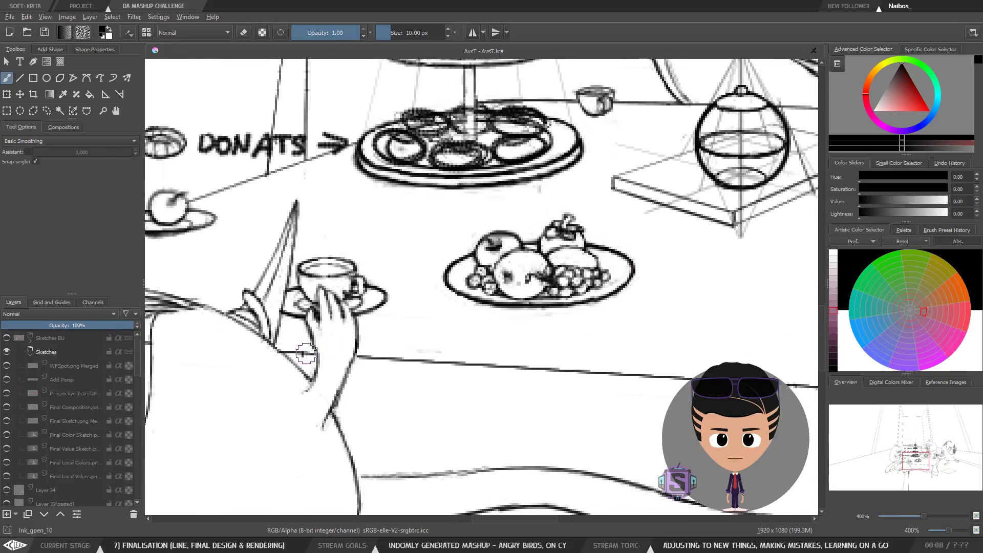
pyautogui.hotkey('ctrl', 'z')
# Step: Select the W3 layer in the Fruits group, toggling the visibility of the All, W3 and grapes Q layers on and off
pyautogui.scroll(-4, 135, 384)
pyautogui.moveTo(136, 394); pyautogui.dragTo(137, 404)
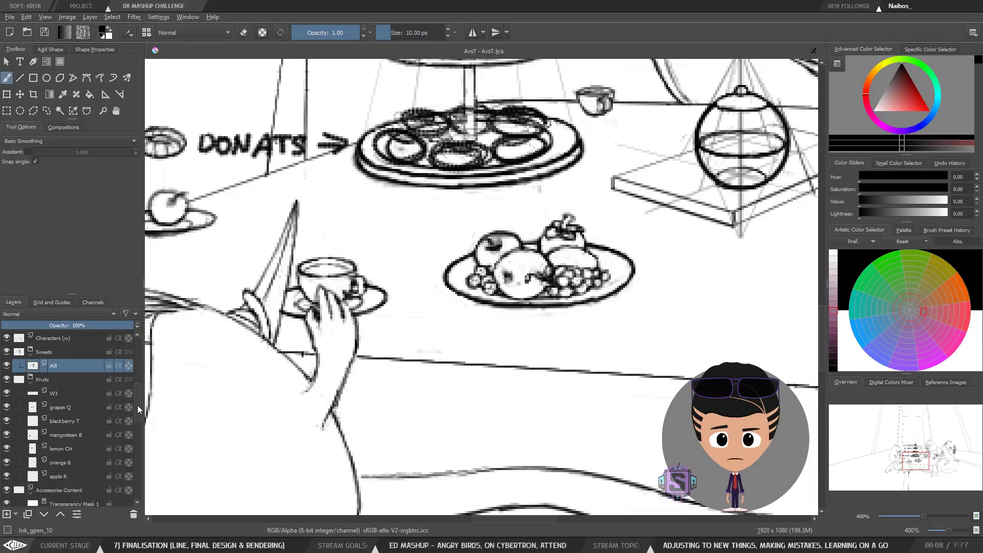
pyautogui.click(7, 367)
pyautogui.click(6, 367)
pyautogui.click(15, 394)
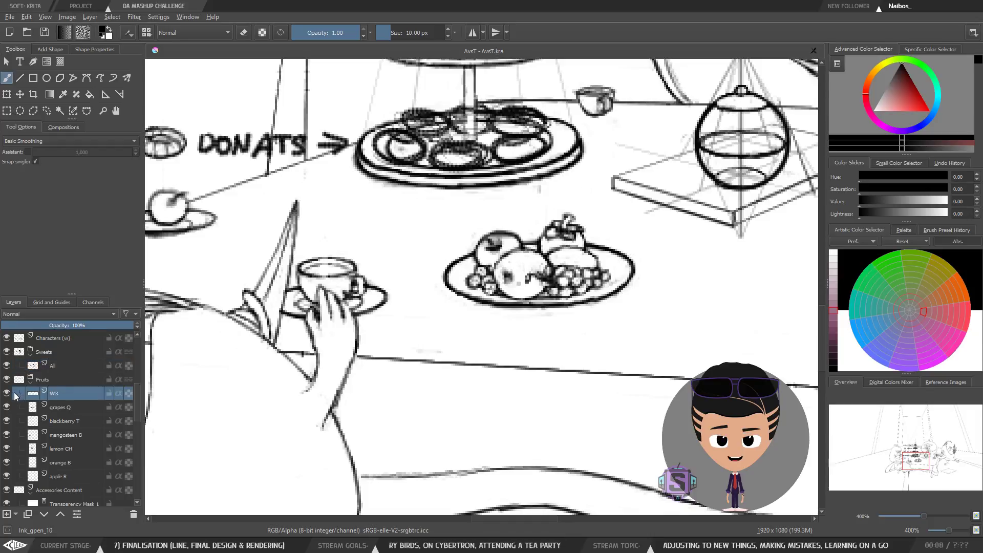
pyautogui.click(5, 394)
pyautogui.click(6, 394)
pyautogui.click(50, 407)
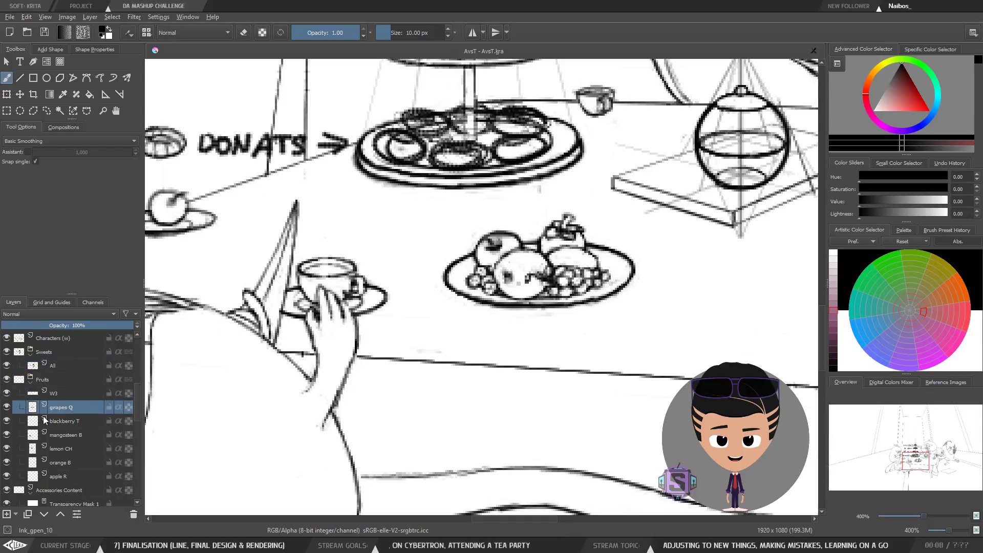
pyautogui.click(6, 407)
pyautogui.click(6, 407)
pyautogui.click(69, 394)
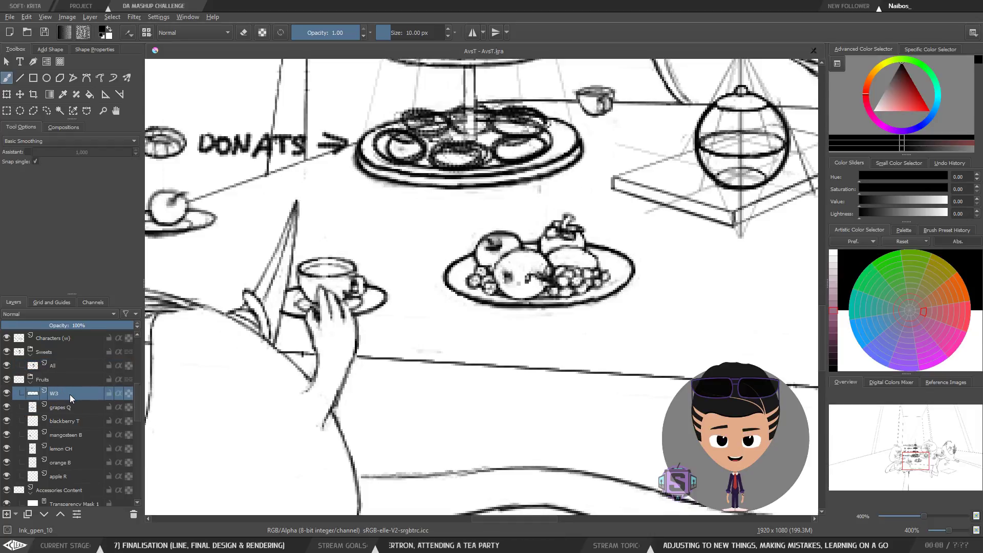
# Step: Zoom in and pan across the cake stand, donut plate and fruit plate to inspect their line work
pyautogui.press('-')
pyautogui.press('-')
pyautogui.press('+')
pyautogui.press('+')
pyautogui.moveTo(592, 281); pyautogui.dragTo(529, 363)
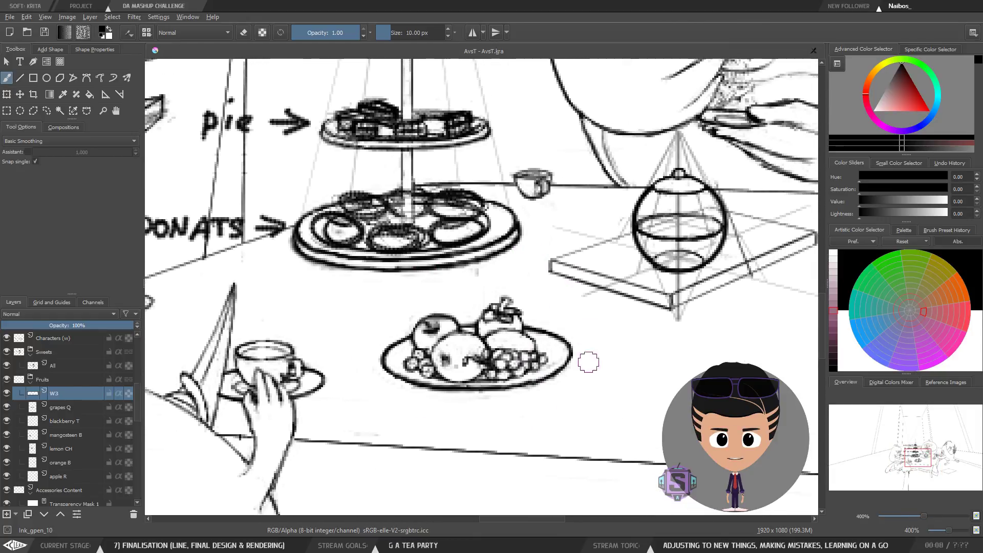
pyautogui.moveTo(395, 311)
pyautogui.mouseDown()
pyautogui.moveTo(575, 332)
pyautogui.moveTo(497, 334)
pyautogui.moveTo(264, 378)
pyautogui.mouseUp()
pyautogui.moveTo(598, 315); pyautogui.dragTo(425, 336)
pyautogui.moveTo(540, 370); pyautogui.dragTo(472, 386)
pyautogui.moveTo(512, 289); pyautogui.dragTo(411, 265)
pyautogui.moveTo(353, 337); pyautogui.dragTo(599, 311)
pyautogui.moveTo(318, 293); pyautogui.dragTo(573, 412)
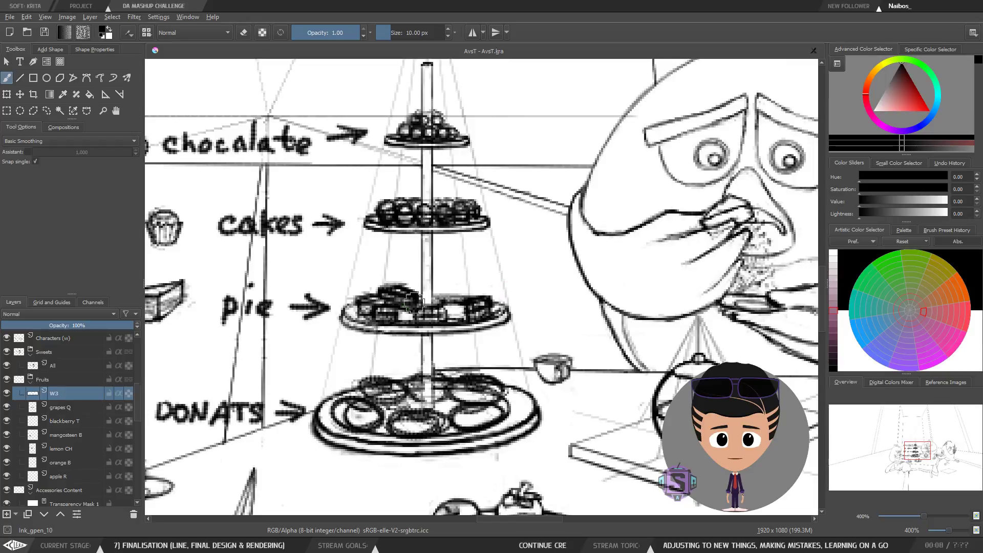
pyautogui.moveTo(392, 417); pyautogui.dragTo(425, 380)
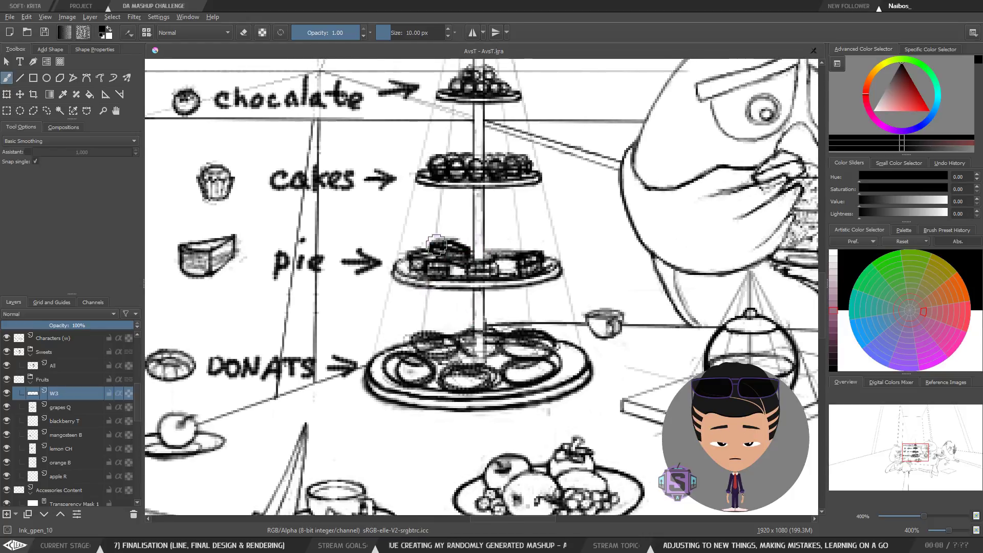
pyautogui.moveTo(455, 360); pyautogui.dragTo(520, 373)
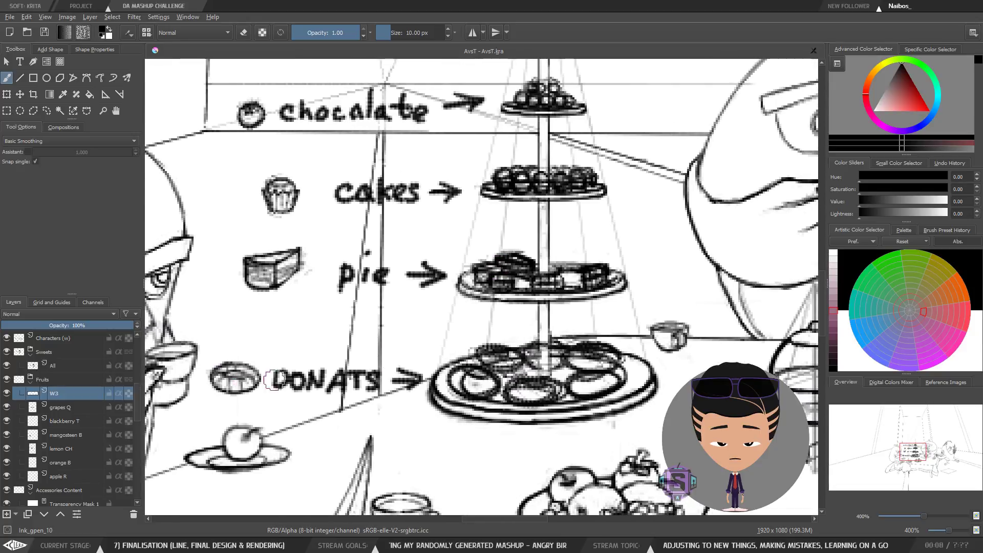
pyautogui.moveTo(435, 306); pyautogui.dragTo(404, 359)
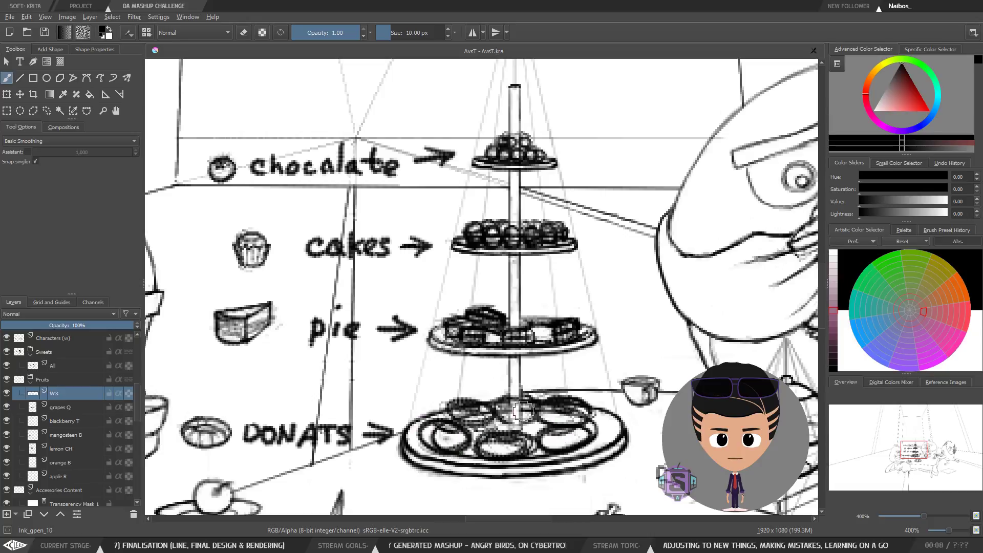
pyautogui.moveTo(648, 397); pyautogui.dragTo(598, 397)
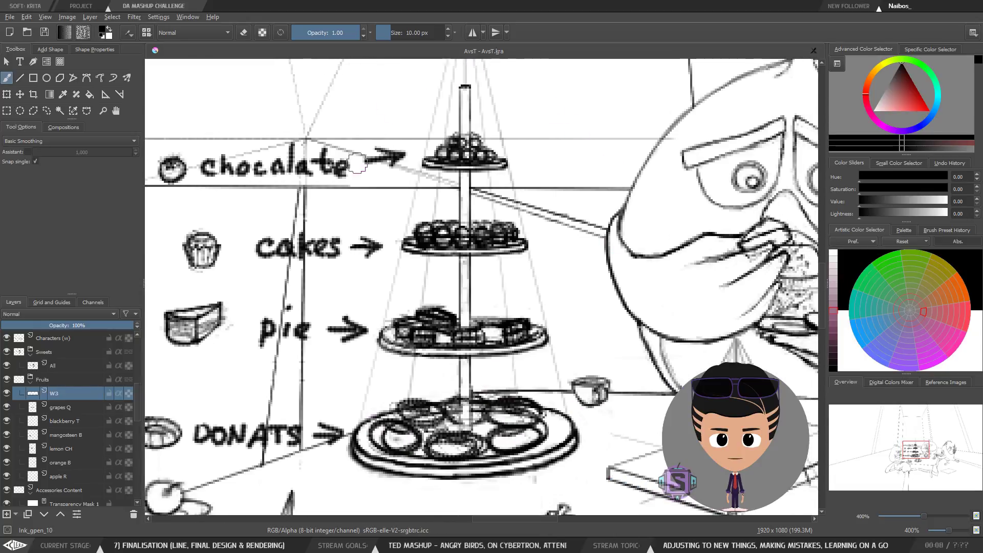
pyautogui.moveTo(595, 444); pyautogui.dragTo(508, 246)
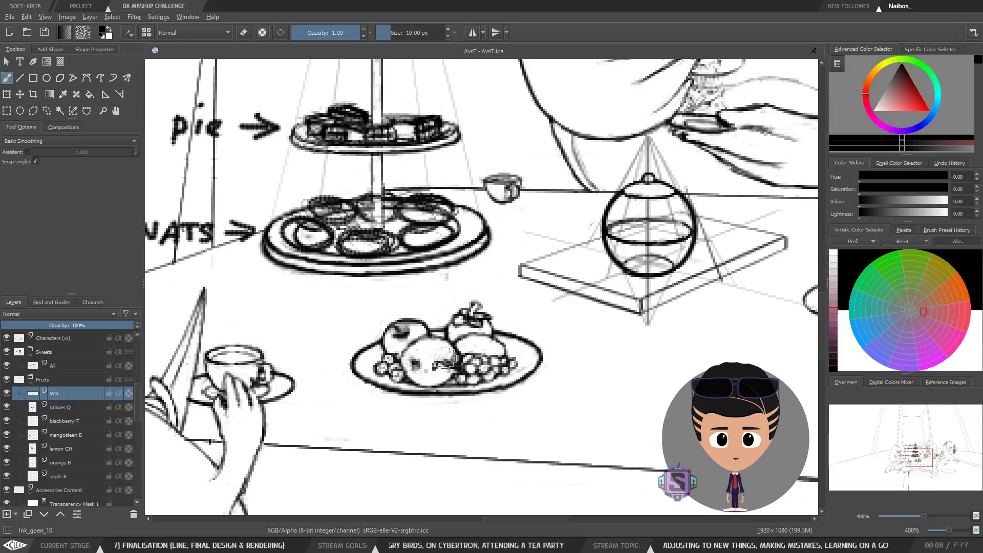
pyautogui.moveTo(434, 401); pyautogui.dragTo(583, 343)
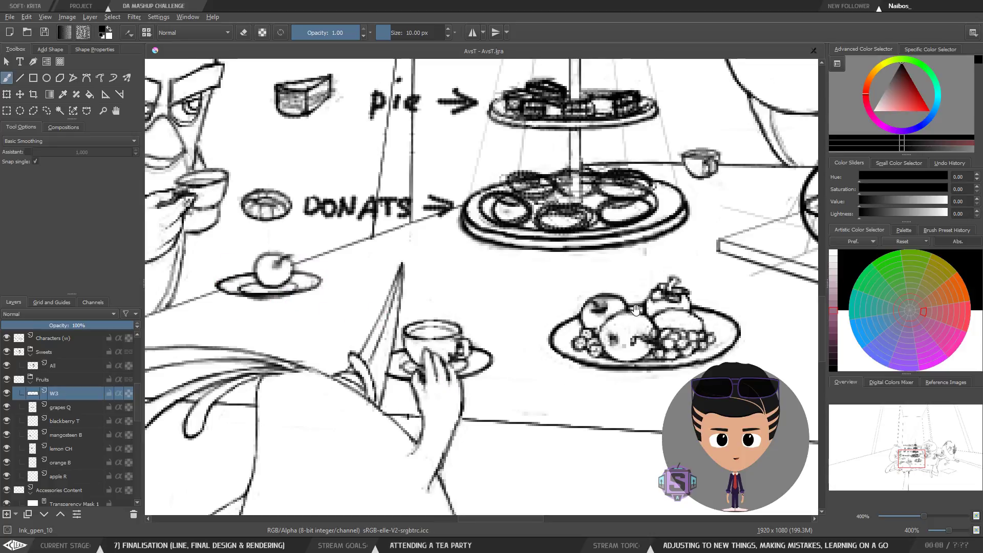
pyautogui.moveTo(645, 308); pyautogui.dragTo(520, 348)
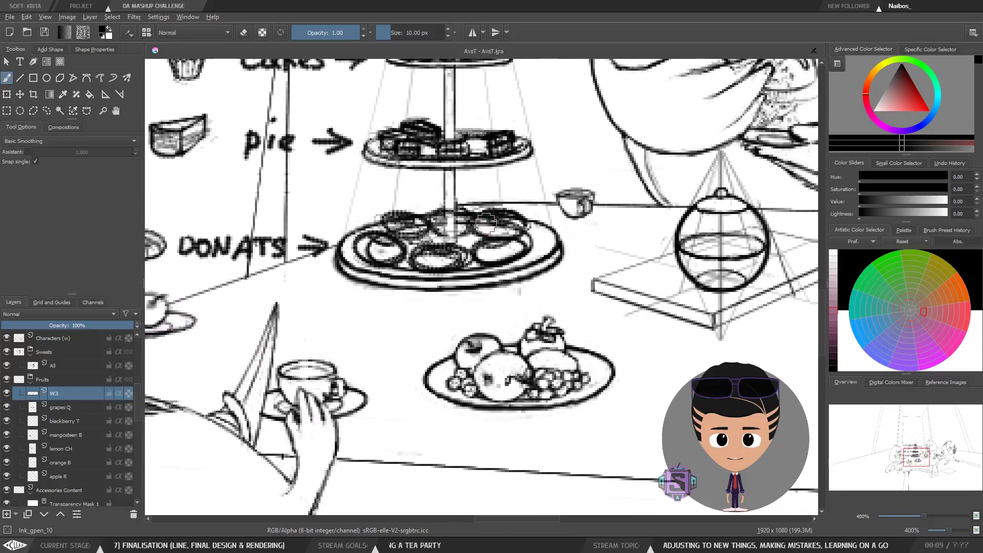
# Step: Examine the teapot, the saucer beside the right-hand character and the cake stand at different zoom levels
pyautogui.press('-')
pyautogui.press('-')
pyautogui.moveTo(595, 297); pyautogui.dragTo(544, 323)
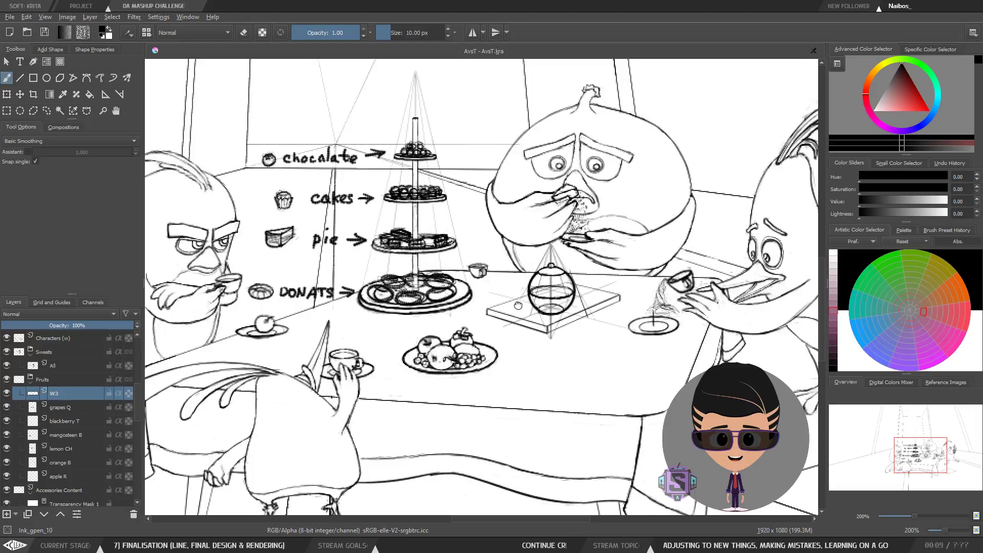
pyautogui.moveTo(518, 306); pyautogui.dragTo(432, 336)
pyautogui.moveTo(461, 365); pyautogui.dragTo(517, 356)
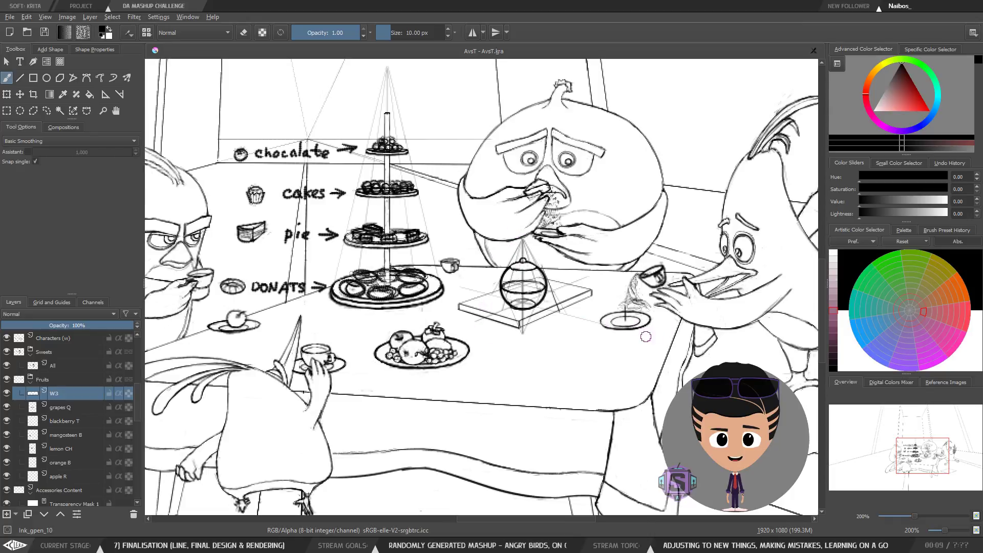
pyautogui.scroll(4, 617, 330)
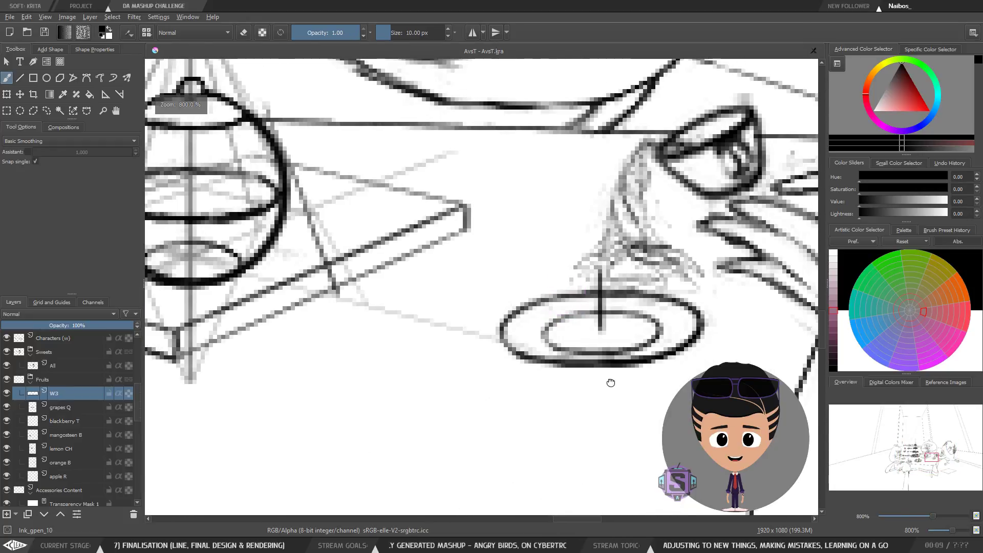
pyautogui.scroll(-2, 474, 284)
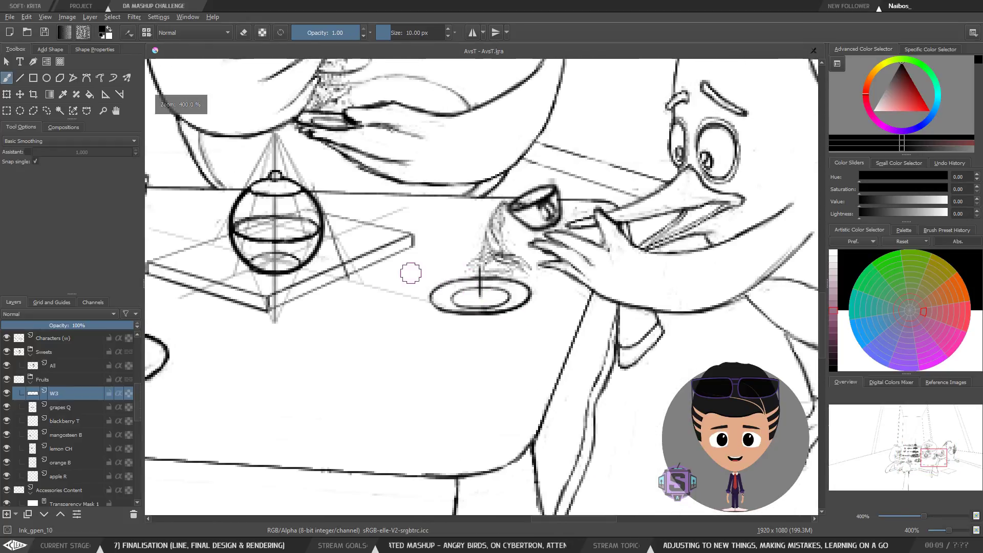
pyautogui.moveTo(384, 342)
pyautogui.mouseDown()
pyautogui.moveTo(543, 386)
pyautogui.moveTo(412, 350)
pyautogui.moveTo(476, 374)
pyautogui.moveTo(476, 406)
pyautogui.moveTo(446, 392)
pyautogui.moveTo(447, 357)
pyautogui.mouseUp()
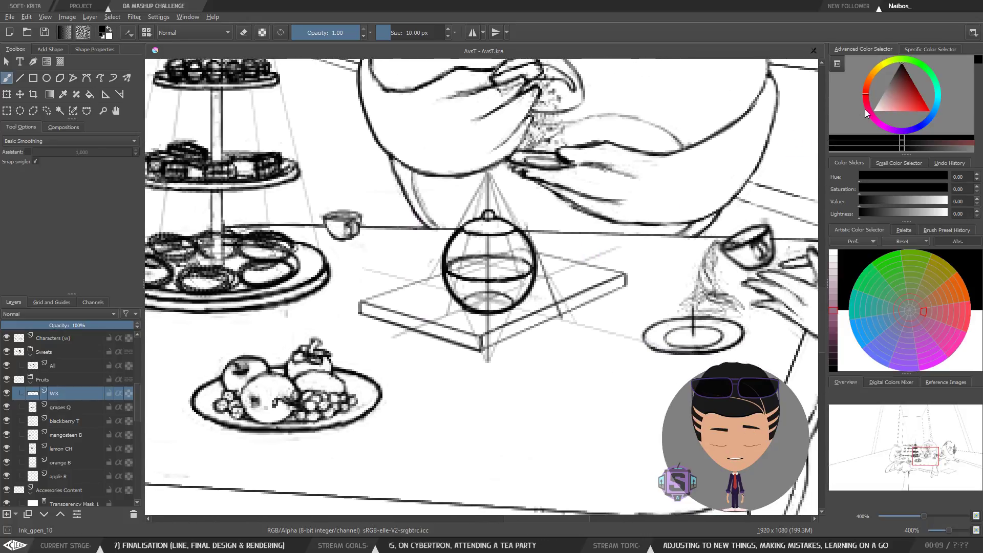
pyautogui.scroll(-5, 516, 215)
pyautogui.scroll(5, 463, 236)
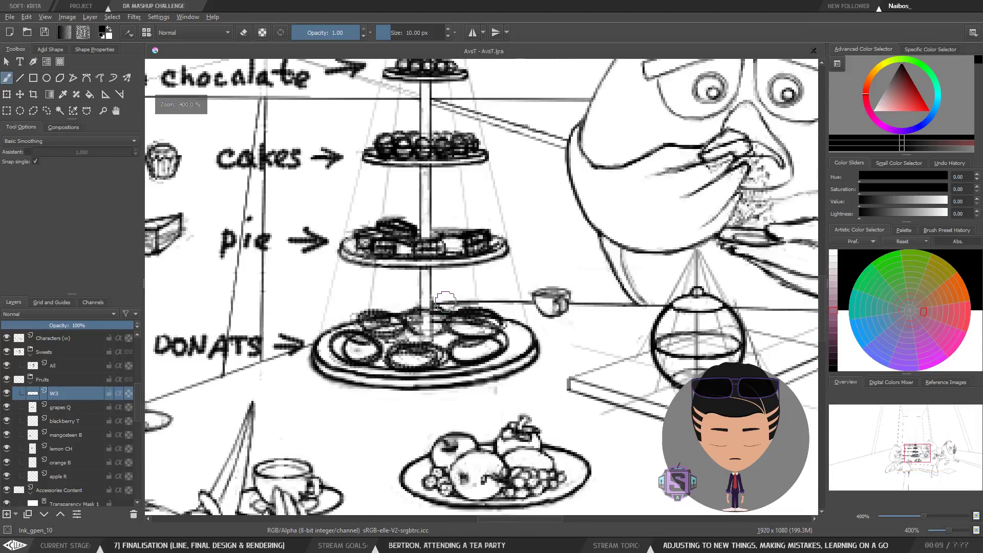
pyautogui.moveTo(463, 236); pyautogui.dragTo(543, 315)
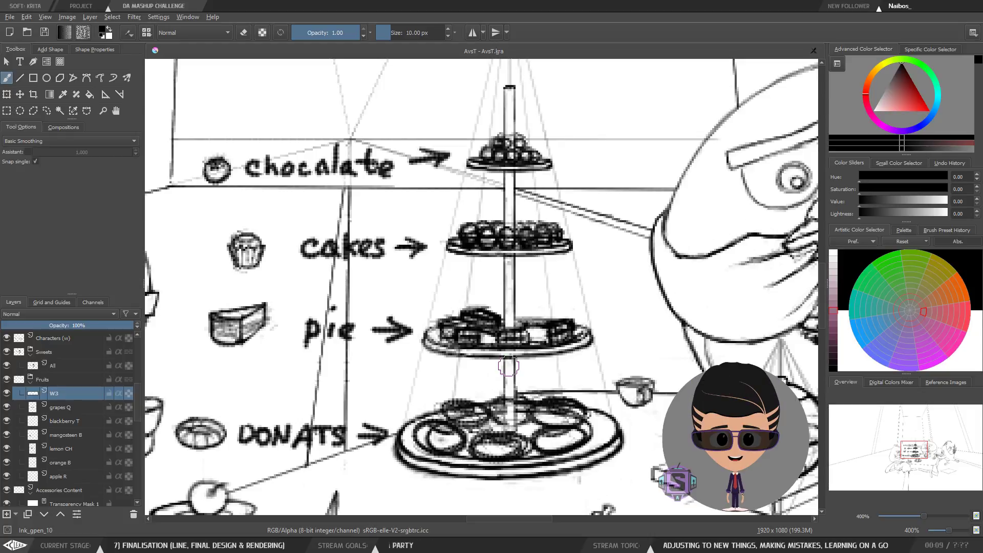
pyautogui.press('-')
pyautogui.press('-')
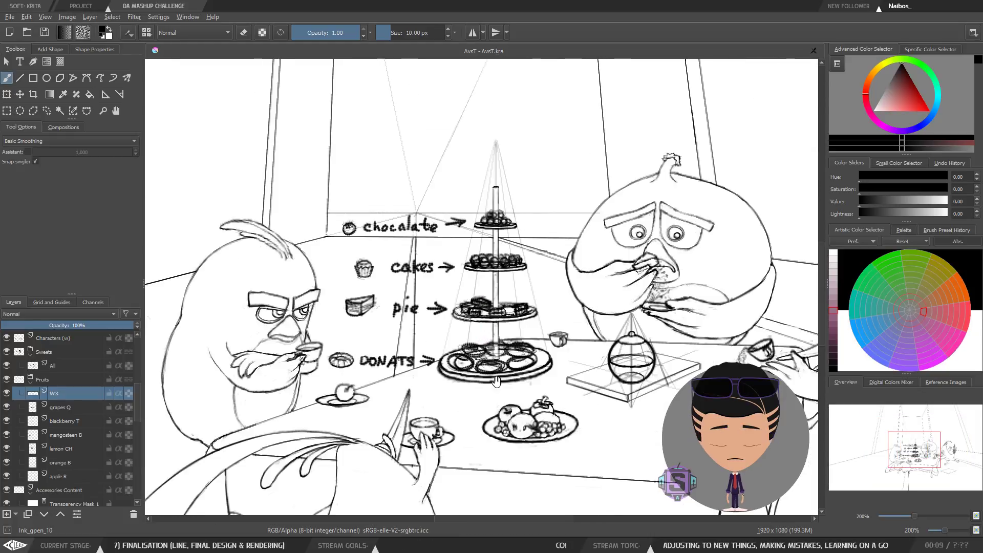
pyautogui.scroll(-3, 485, 301)
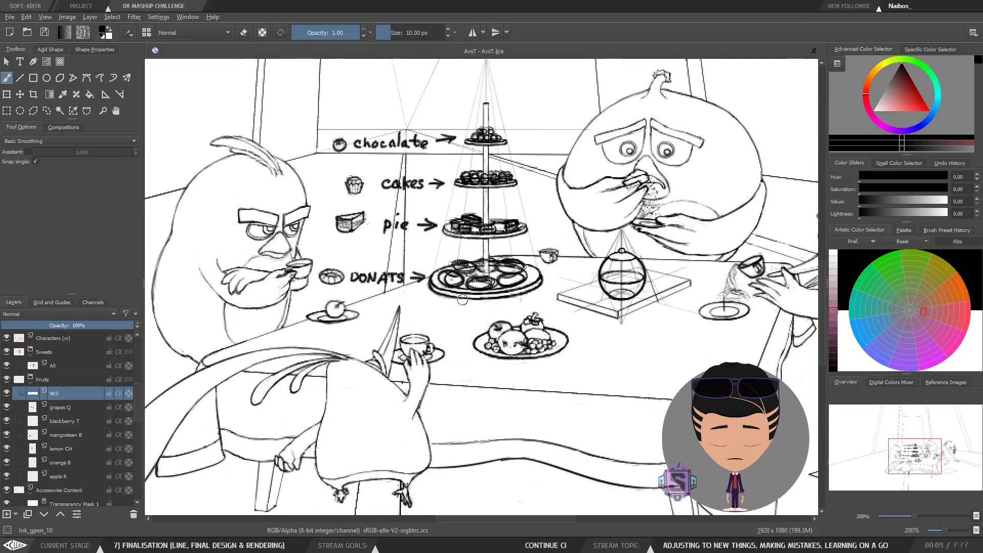
# Step: View the entire drawing at full-canvas zoom, then return to the tea table area for review
pyautogui.press('-')
pyautogui.press('-')
pyautogui.press('+')
pyautogui.press('+')
pyautogui.moveTo(498, 318)
pyautogui.mouseDown()
pyautogui.moveTo(475, 320)
pyautogui.moveTo(486, 314)
pyautogui.moveTo(481, 344)
pyautogui.mouseUp()
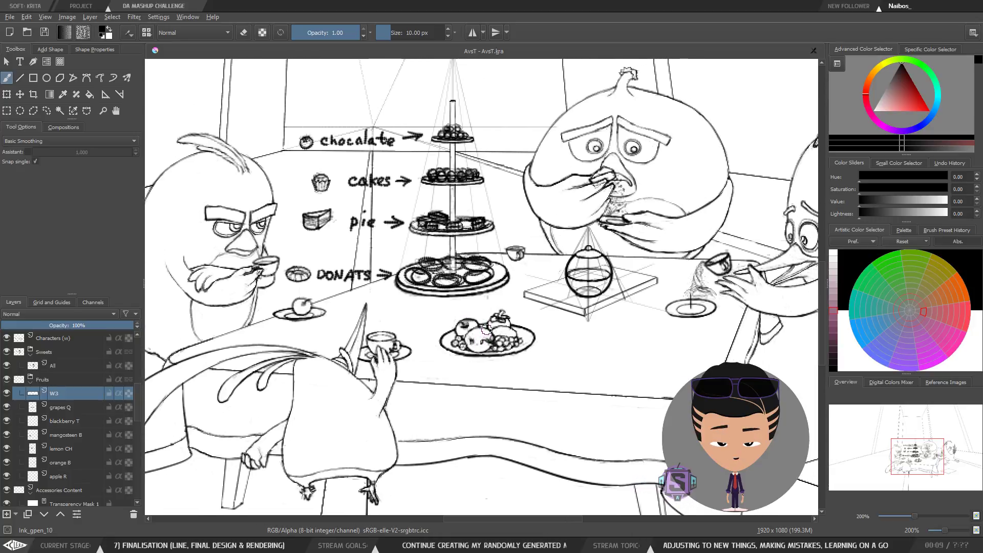
pyautogui.moveTo(513, 282)
pyautogui.mouseDown()
pyautogui.moveTo(508, 298)
pyautogui.moveTo(480, 307)
pyautogui.moveTo(487, 284)
pyautogui.mouseUp()
pyautogui.moveTo(573, 306)
pyautogui.mouseDown()
pyautogui.moveTo(483, 295)
pyautogui.moveTo(521, 280)
pyautogui.moveTo(558, 284)
pyautogui.mouseUp()
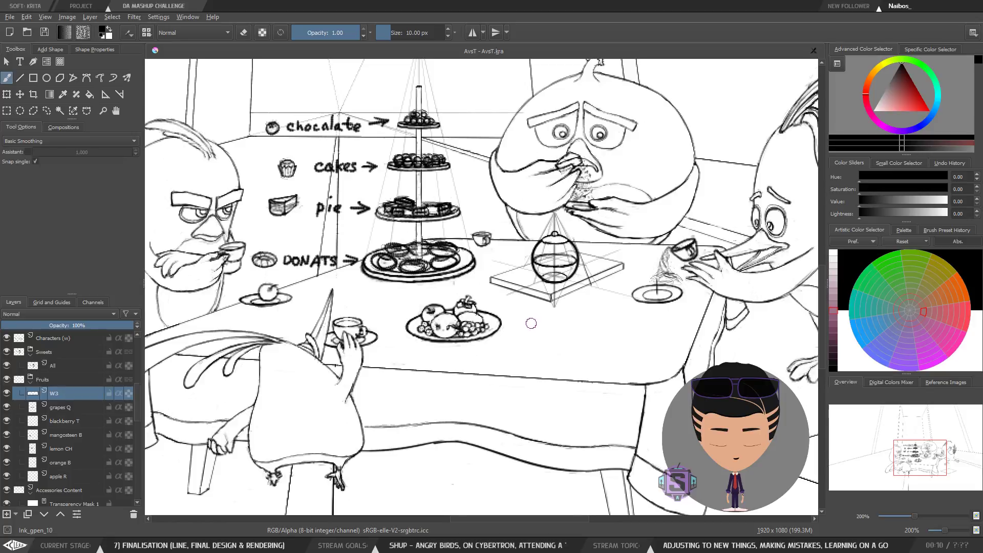
pyautogui.moveTo(543, 328)
pyautogui.mouseDown()
pyautogui.moveTo(600, 344)
pyautogui.moveTo(474, 329)
pyautogui.moveTo(603, 321)
pyautogui.moveTo(511, 313)
pyautogui.moveTo(529, 315)
pyautogui.mouseUp()
pyautogui.press('1')
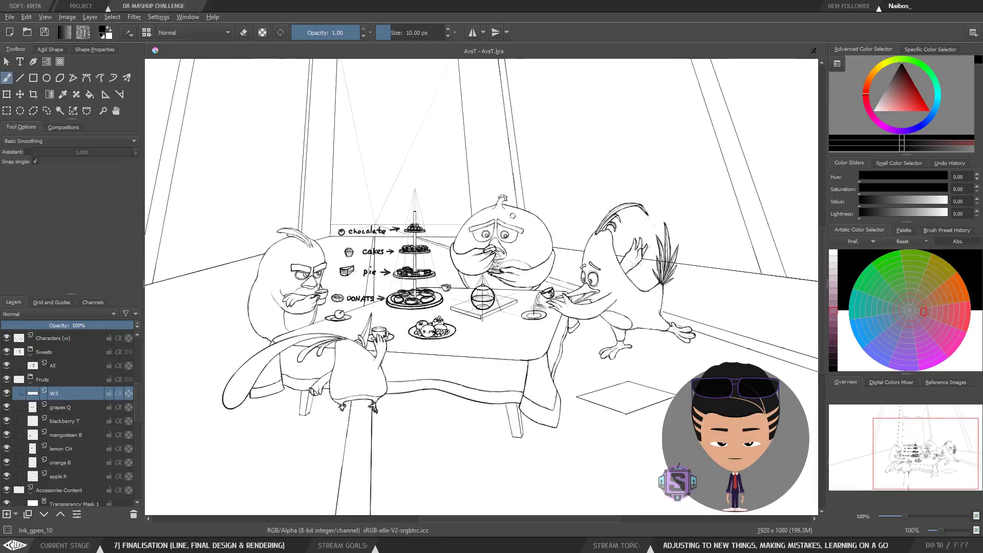
pyautogui.press('+')
pyautogui.press('+')
pyautogui.moveTo(493, 337); pyautogui.dragTo(493, 299)
pyautogui.moveTo(643, 336); pyautogui.dragTo(626, 363)
pyautogui.moveTo(485, 336); pyautogui.dragTo(534, 311)
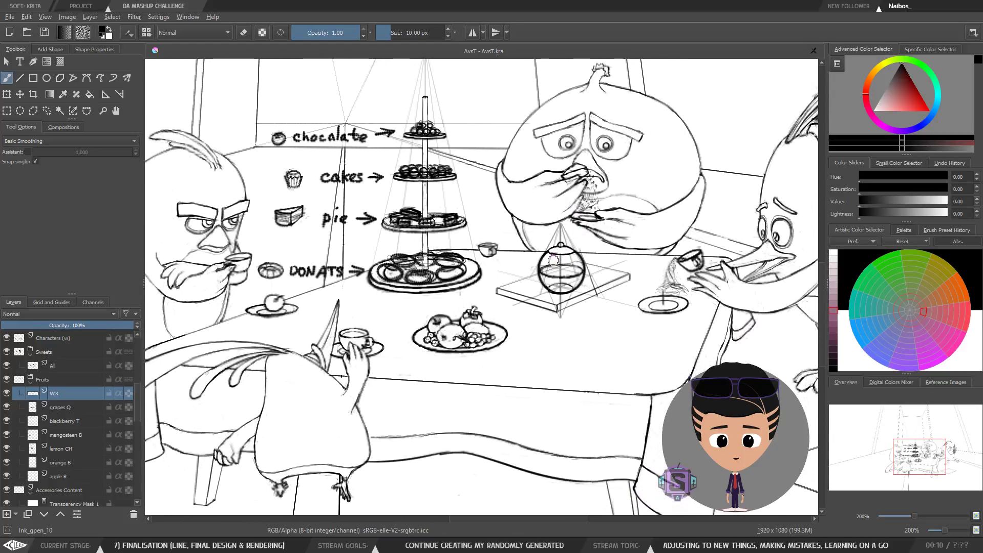
# Step: Pan and zoom between the whole table and the tiered cake stand to review its lines
pyautogui.hotkey('ctrl', '-')
pyautogui.hotkey('ctrl', '-')
pyautogui.hotkey('ctrl', '+')
pyautogui.hotkey('ctrl', '+')
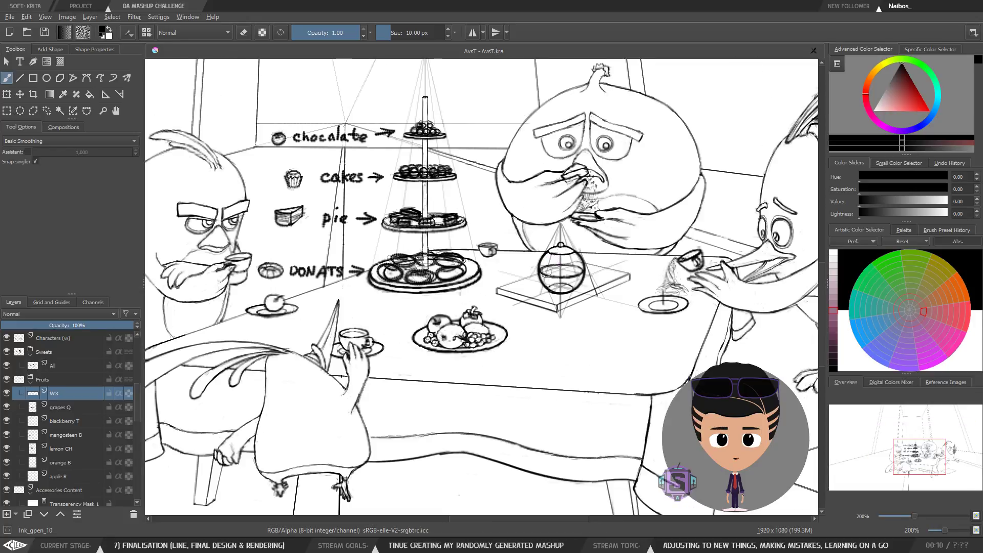
pyautogui.moveTo(523, 304); pyautogui.dragTo(462, 347)
pyautogui.moveTo(617, 346); pyautogui.dragTo(588, 349)
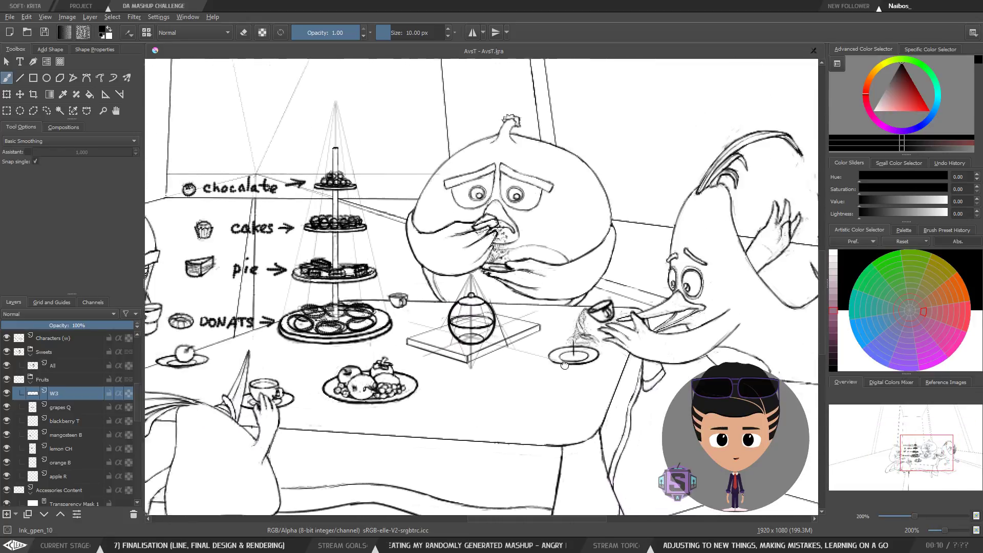
pyautogui.moveTo(441, 329); pyautogui.dragTo(567, 321)
pyautogui.hotkey('ctrl', '+')
pyautogui.hotkey('ctrl', '+')
pyautogui.moveTo(522, 276); pyautogui.dragTo(579, 376)
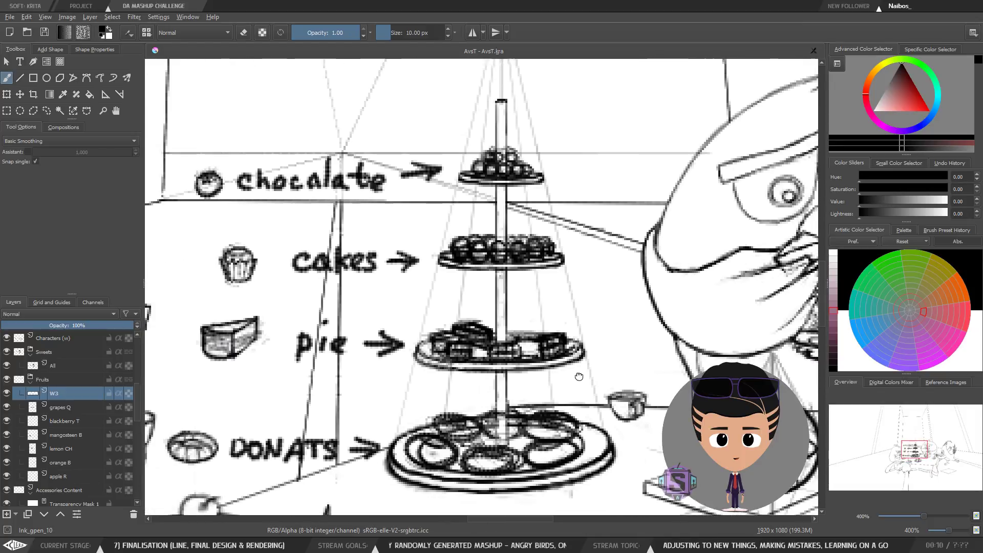
pyautogui.moveTo(503, 337); pyautogui.dragTo(642, 308)
pyautogui.moveTo(765, 310); pyautogui.dragTo(611, 305)
pyautogui.moveTo(592, 356); pyautogui.dragTo(591, 351)
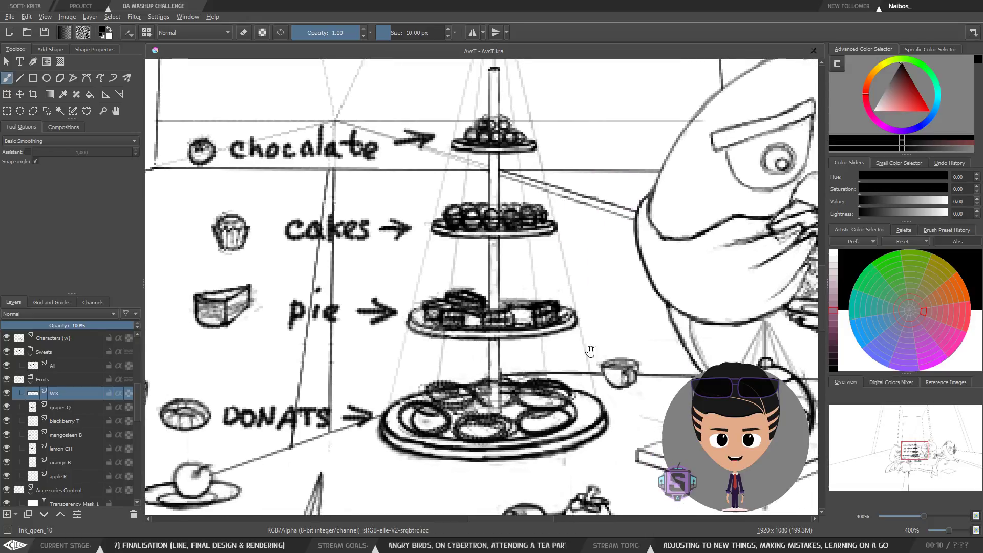
# Step: Inspect the cake stand tiers and donut plate closely, zooming in and out around them
pyautogui.press('m')
pyautogui.press('m')
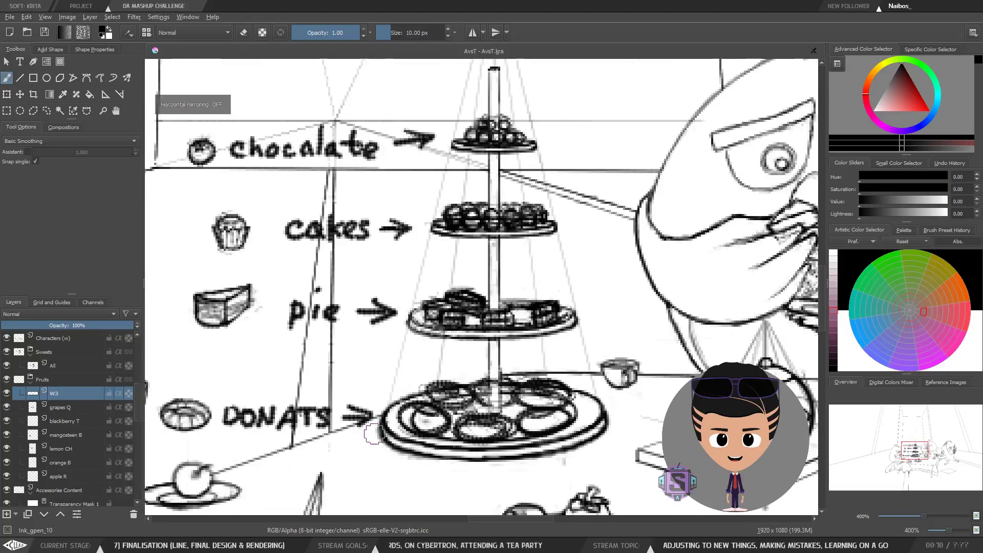
pyautogui.moveTo(527, 360); pyautogui.dragTo(523, 361)
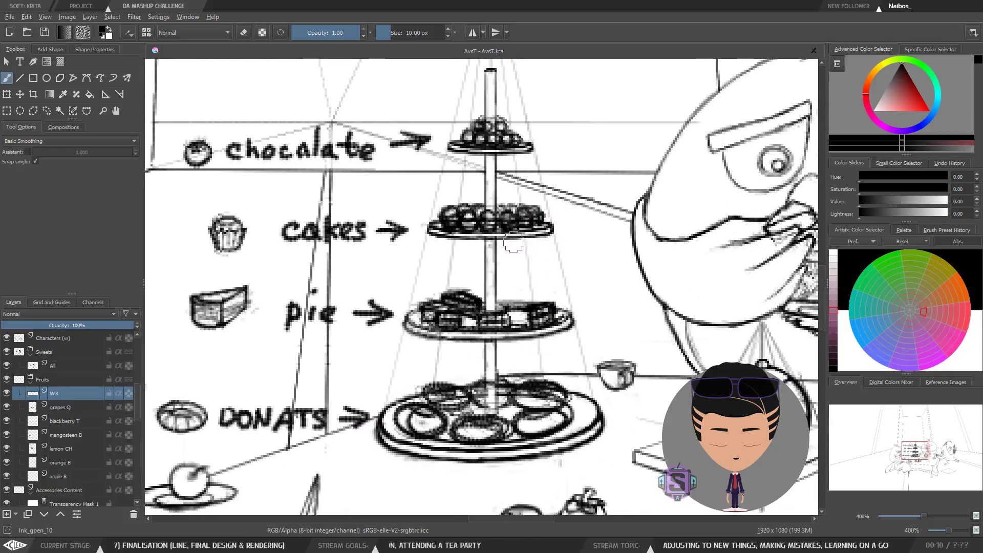
pyautogui.moveTo(518, 302); pyautogui.dragTo(533, 328)
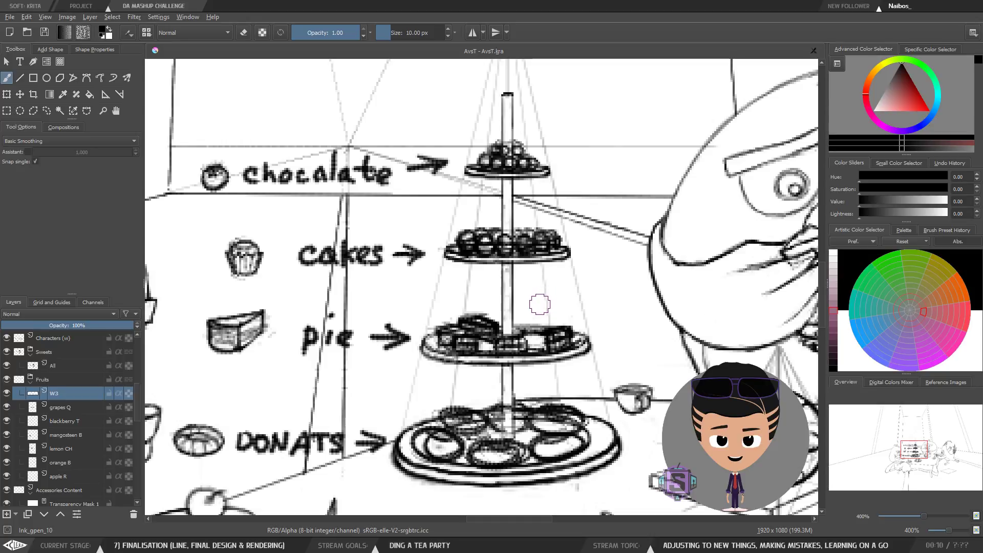
pyautogui.press('-')
pyautogui.press('-')
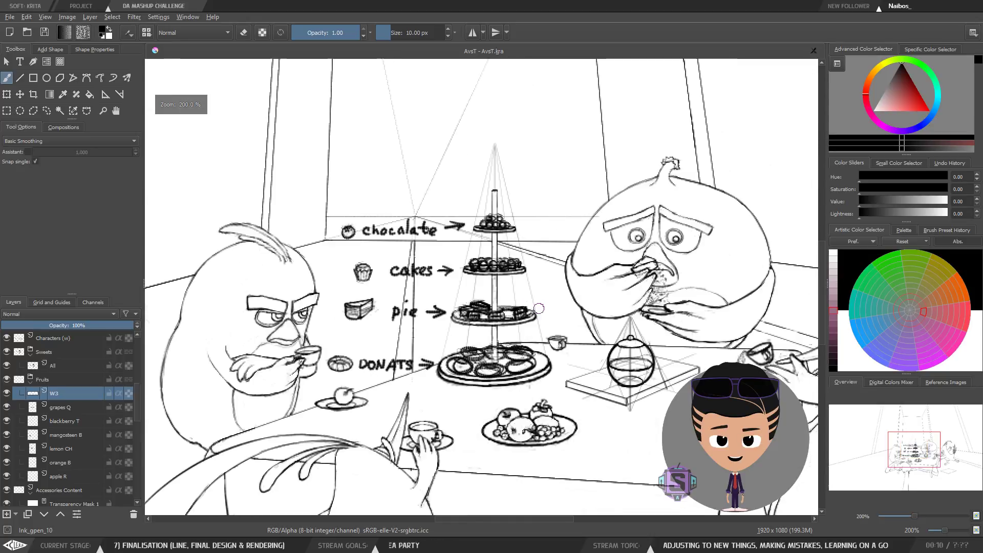
pyautogui.press('+')
pyautogui.press('+')
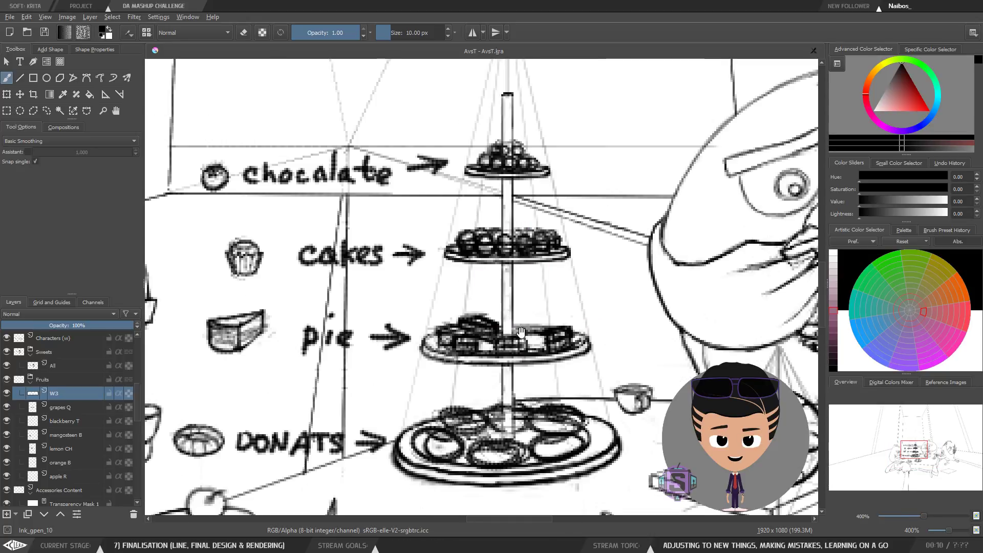
# Step: Zoom and pan between the full table view and a close-up of the tiered cake stand to review its lines
pyautogui.press('-')
pyautogui.press('-')
pyautogui.moveTo(530, 349)
pyautogui.mouseDown()
pyautogui.moveTo(512, 327)
pyautogui.moveTo(515, 349)
pyautogui.moveTo(516, 327)
pyautogui.moveTo(449, 316)
pyautogui.mouseUp()
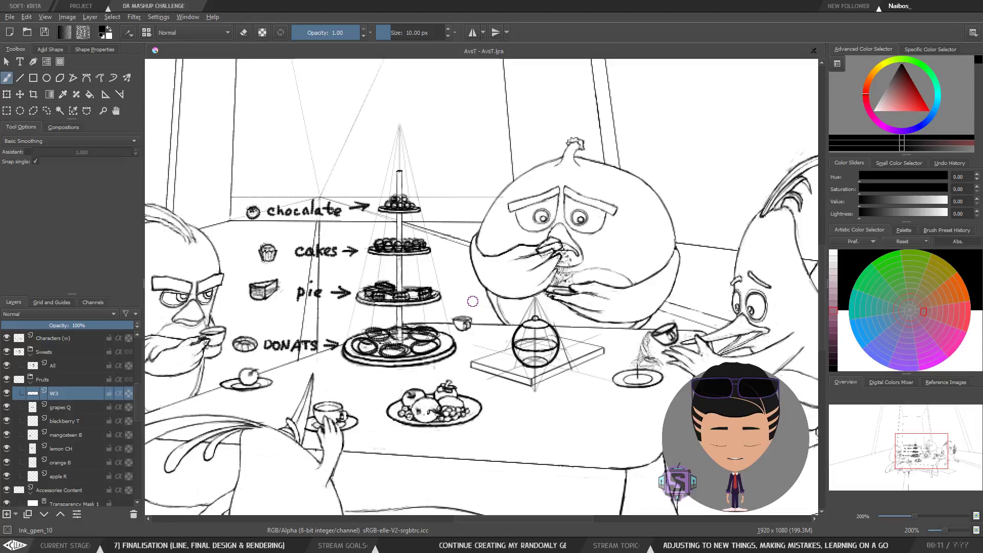
pyautogui.hotkey('ctrl', '-')
pyautogui.hotkey('ctrl', '-')
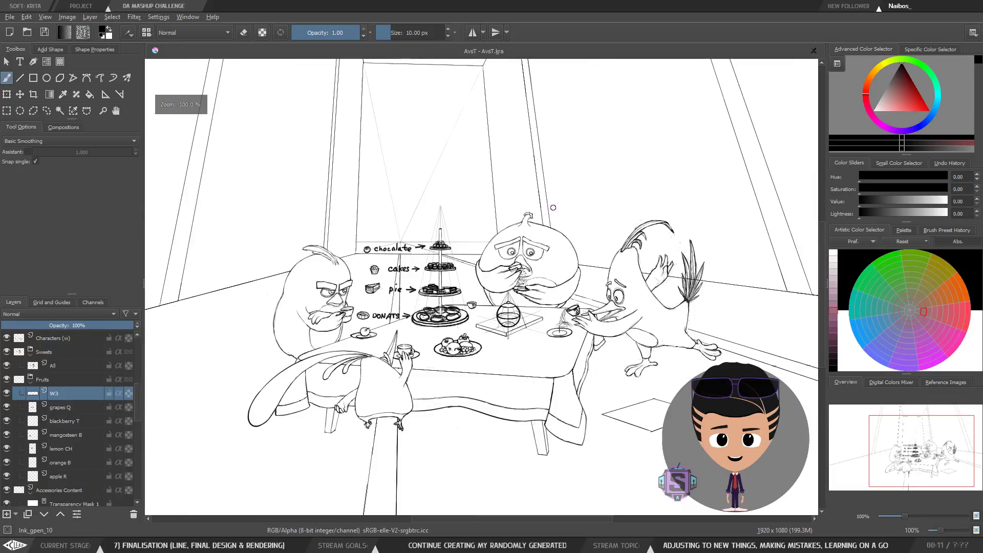
pyautogui.hotkey('ctrl', '+')
pyautogui.hotkey('ctrl', '+')
pyautogui.moveTo(482, 331)
pyautogui.mouseDown()
pyautogui.moveTo(633, 344)
pyautogui.moveTo(500, 348)
pyautogui.moveTo(504, 292)
pyautogui.moveTo(513, 333)
pyautogui.moveTo(514, 319)
pyautogui.mouseUp()
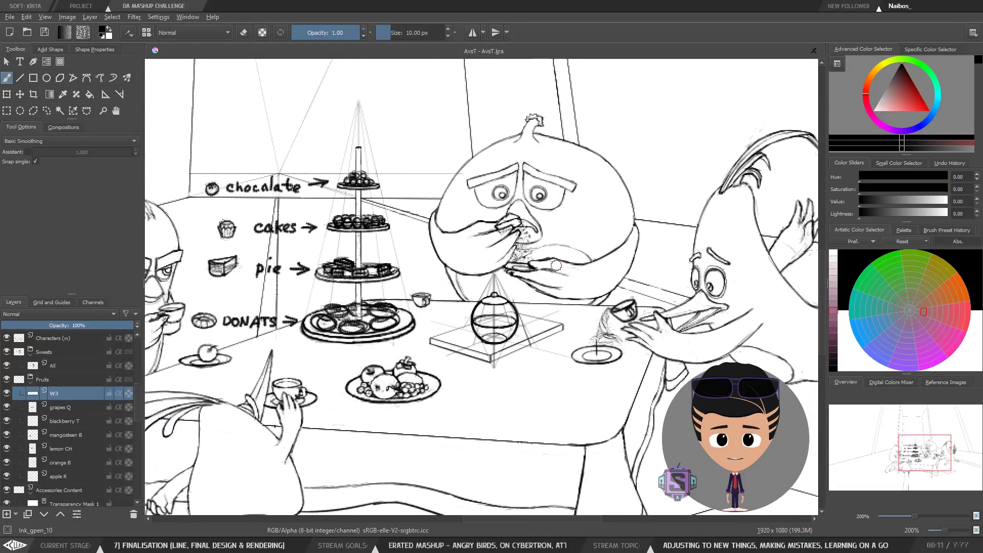
pyautogui.moveTo(575, 298)
pyautogui.mouseDown()
pyautogui.moveTo(542, 348)
pyautogui.moveTo(720, 322)
pyautogui.mouseUp()
pyautogui.press('+')
pyautogui.press('+')
pyautogui.moveTo(472, 311); pyautogui.dragTo(475, 350)
pyautogui.press('[')
pyautogui.press('[')
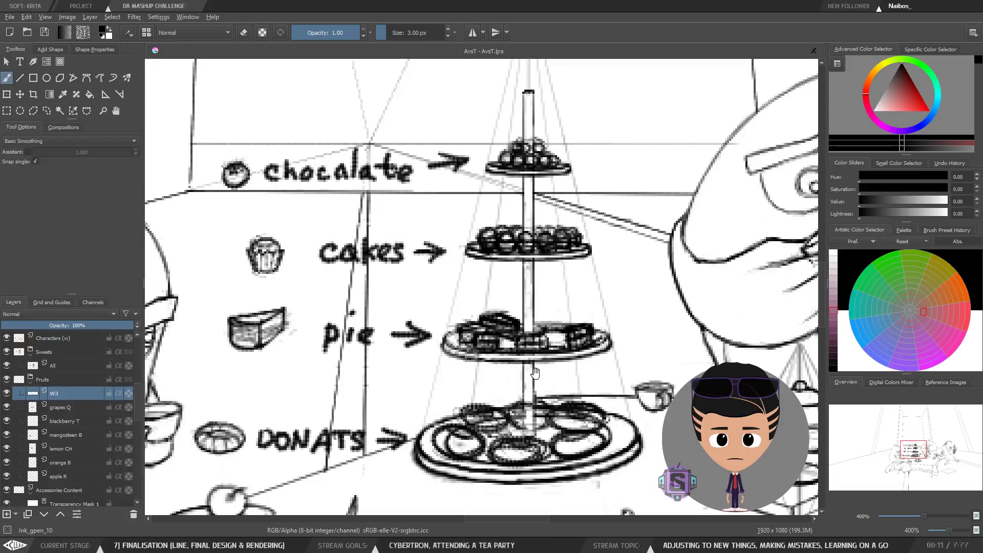
pyautogui.moveTo(535, 373); pyautogui.dragTo(528, 334)
pyautogui.scroll(1, 525, 237)
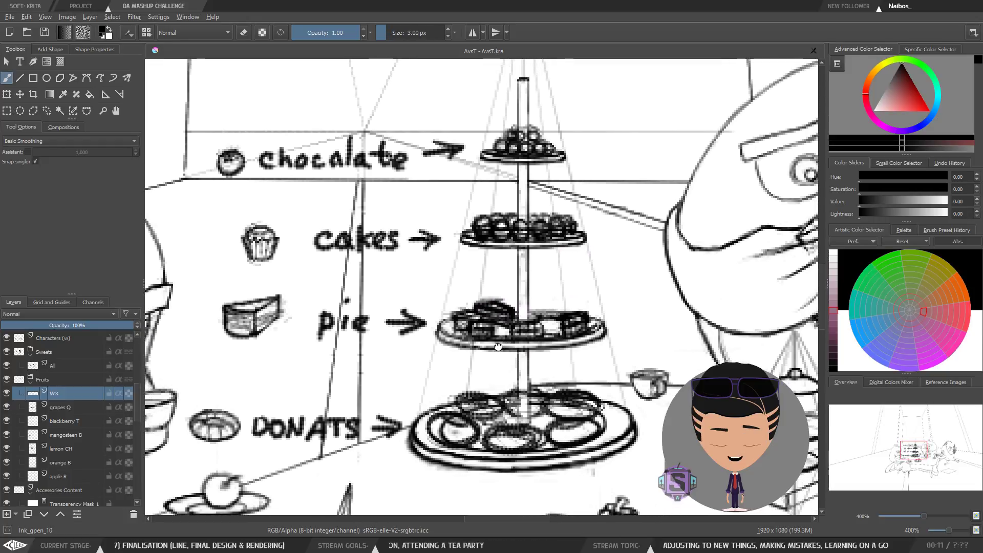
pyautogui.moveTo(326, 194); pyautogui.dragTo(320, 205)
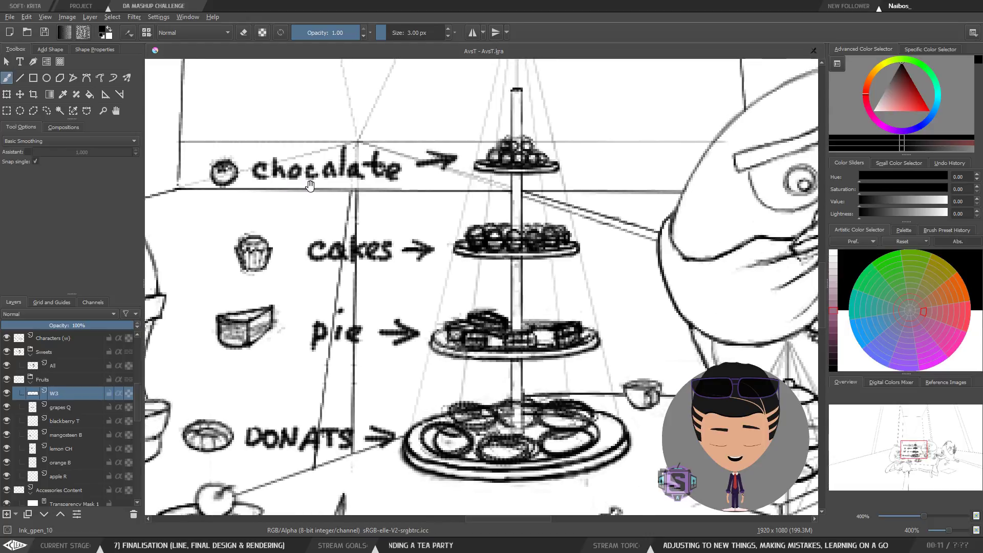
pyautogui.moveTo(252, 193)
pyautogui.mouseDown()
pyautogui.moveTo(437, 197)
pyautogui.moveTo(413, 231)
pyautogui.moveTo(416, 220)
pyautogui.mouseUp()
pyautogui.hotkey('ctrl', 'z')
# Step: Pan across the cake stand and donut plate, then zoom back out to the whole tea table
pyautogui.moveTo(459, 411); pyautogui.dragTo(420, 235)
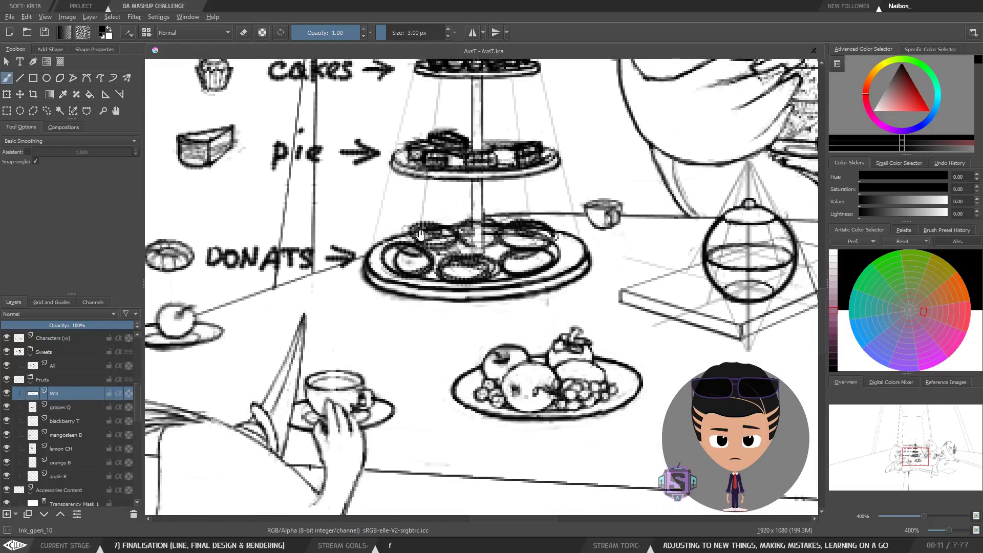
pyautogui.moveTo(555, 352); pyautogui.dragTo(546, 416)
pyautogui.moveTo(498, 329)
pyautogui.mouseDown()
pyautogui.moveTo(518, 384)
pyautogui.moveTo(562, 389)
pyautogui.mouseUp()
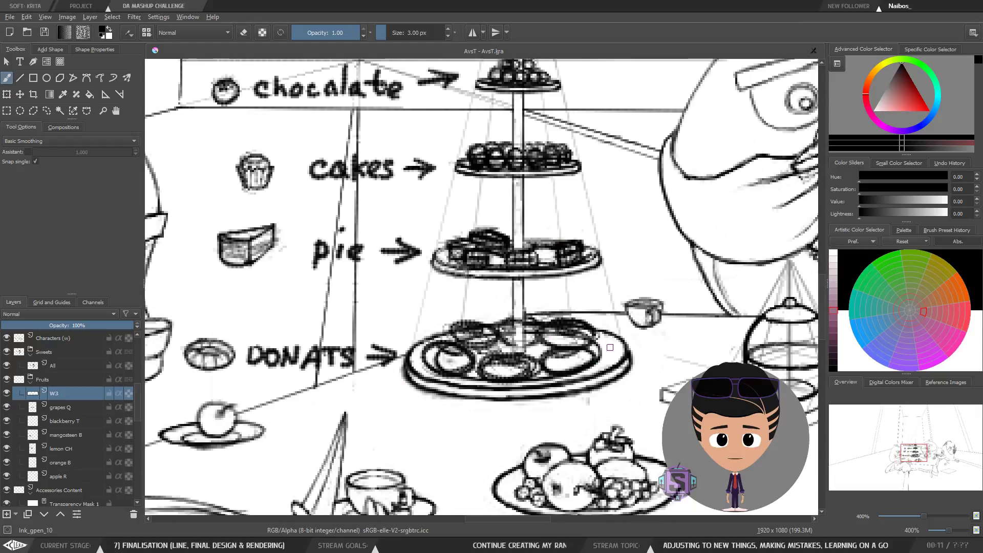
pyautogui.hotkey('ctrl', '-')
pyautogui.hotkey('ctrl', '-')
pyautogui.moveTo(579, 318); pyautogui.dragTo(553, 340)
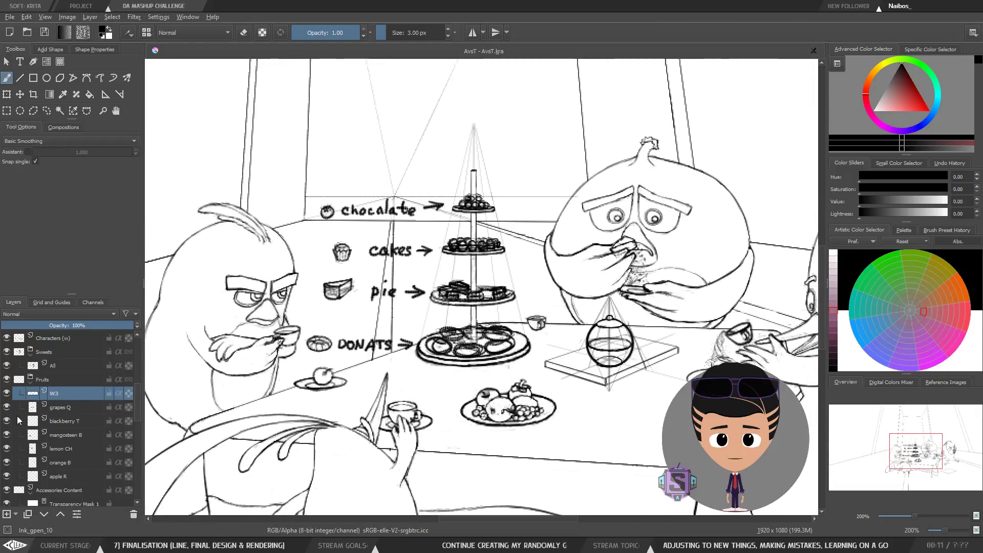
# Step: Select the All layer in the Sweets group and move its sweets leftward off the cake stand
pyautogui.click(7, 393)
pyautogui.click(7, 396)
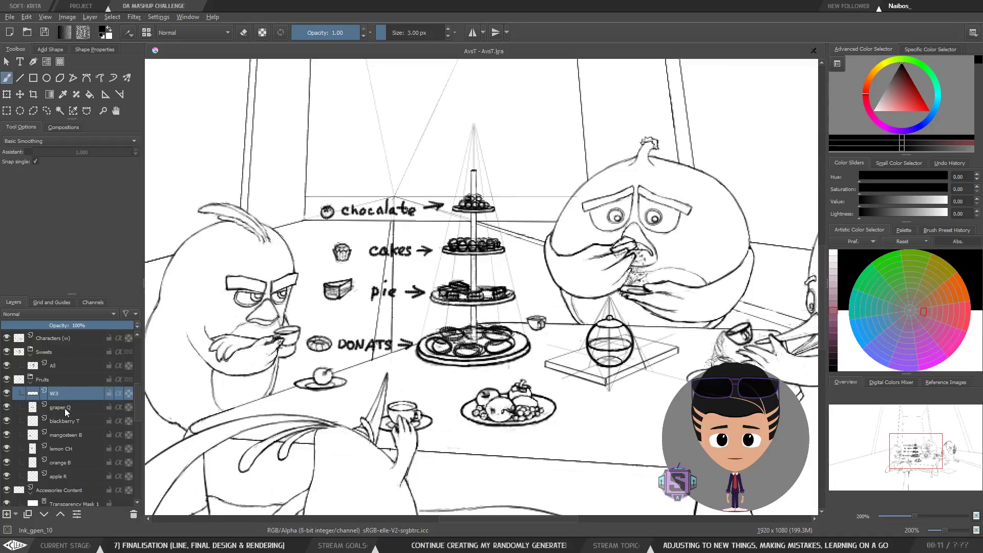
pyautogui.click(56, 366)
pyautogui.press('t')
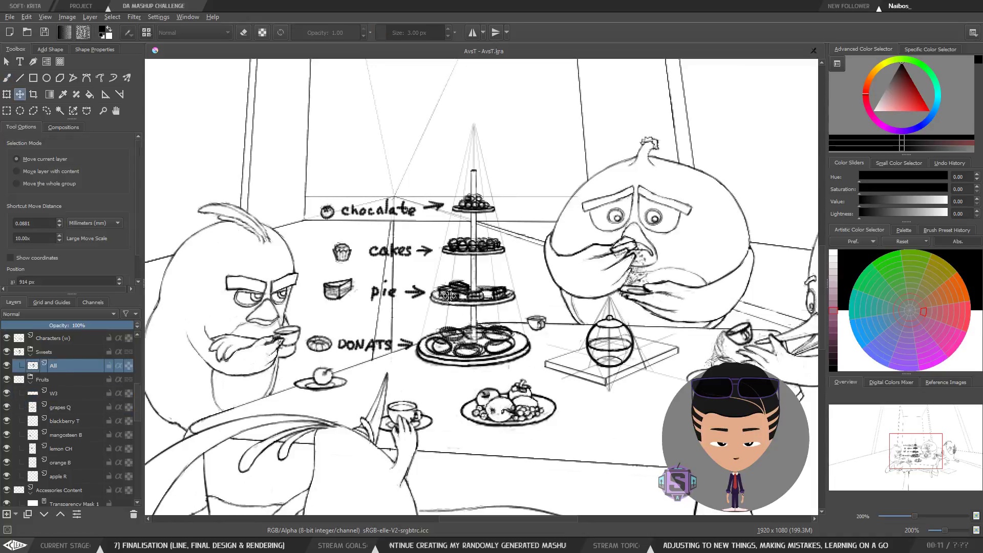
pyautogui.moveTo(450, 293)
pyautogui.mouseDown()
pyautogui.moveTo(319, 292)
pyautogui.moveTo(336, 291)
pyautogui.mouseUp()
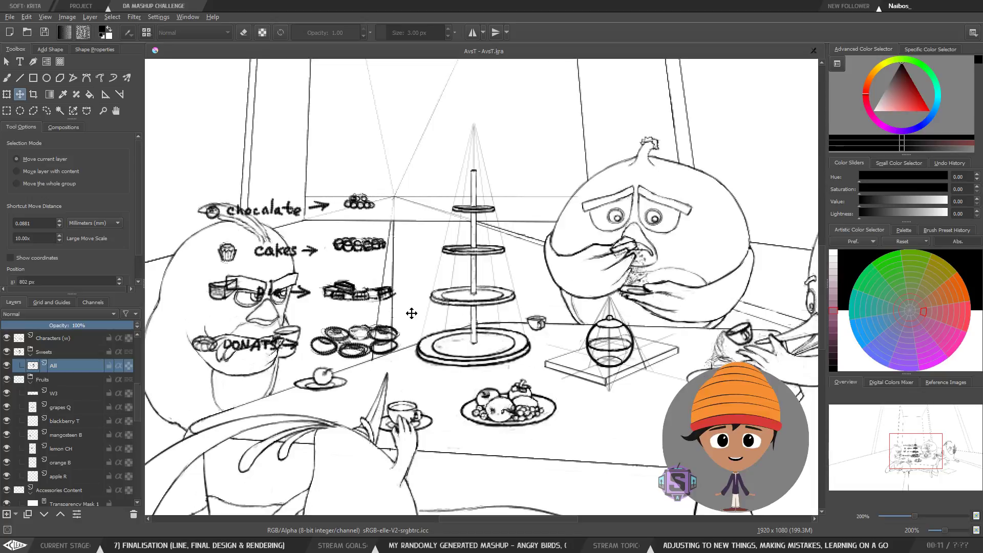
# Step: Lasso-copy one donut, paste it as a new layer and move it onto the cake stand's bottom plate
pyautogui.press('b')
pyautogui.press('+')
pyautogui.press('+')
pyautogui.moveTo(319, 394); pyautogui.dragTo(521, 321)
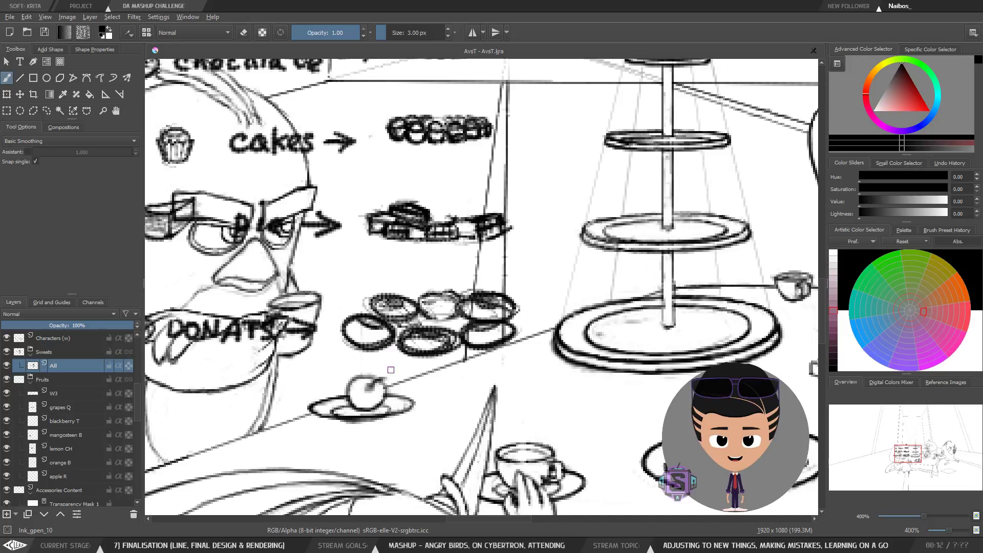
pyautogui.press('l')
pyautogui.moveTo(382, 364); pyautogui.dragTo(393, 353)
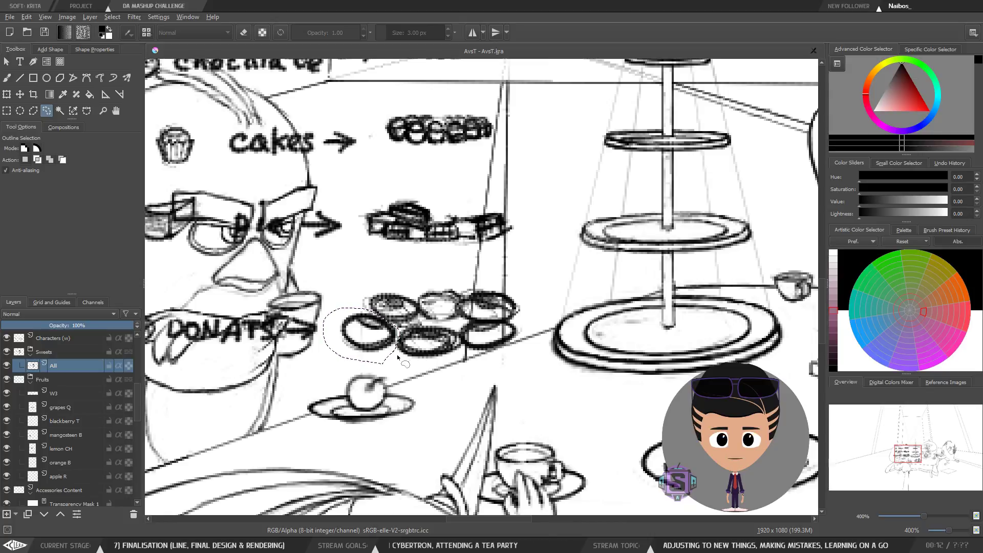
pyautogui.hotkey('ctrl', 'c')
pyautogui.hotkey('ctrl', 'v')
pyautogui.press('t')
pyautogui.moveTo(379, 328); pyautogui.dragTo(653, 343)
# Step: Select the pasted donut on the bottom plate and rotate it to sit in the plate's perspective
pyautogui.scroll(2, 670, 346)
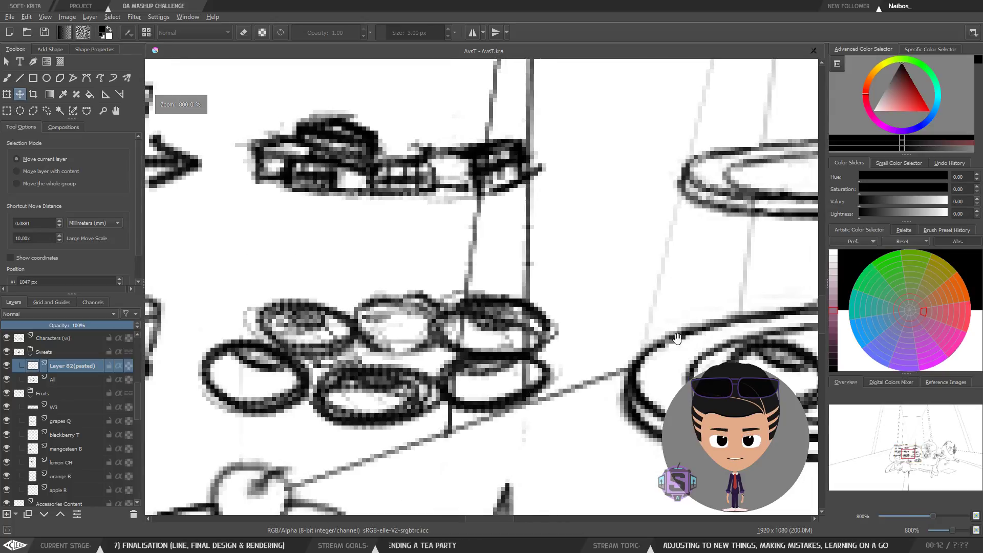
pyautogui.scroll(-4, 670, 347)
pyautogui.scroll(2, 502, 337)
pyautogui.press('b')
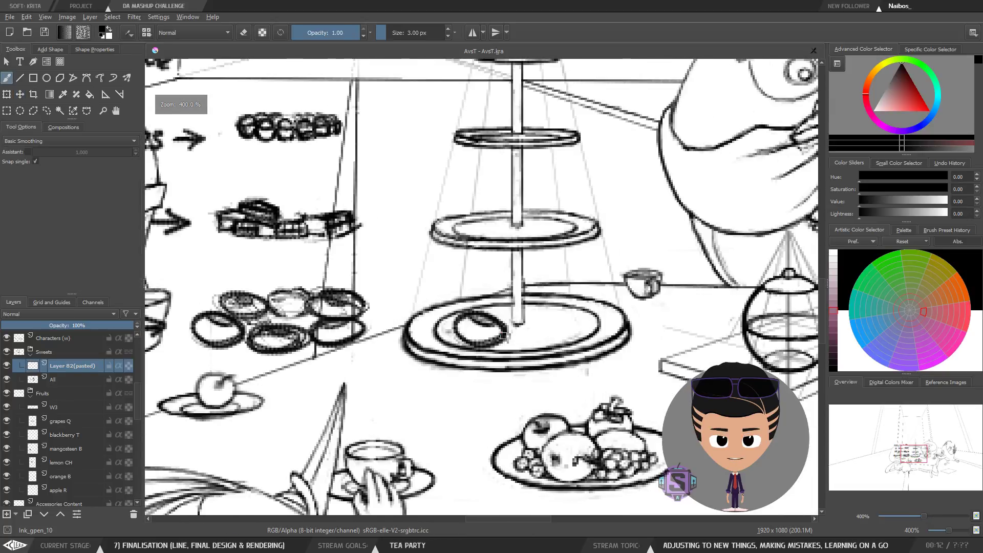
pyautogui.press('l')
pyautogui.moveTo(438, 314); pyautogui.dragTo(474, 364)
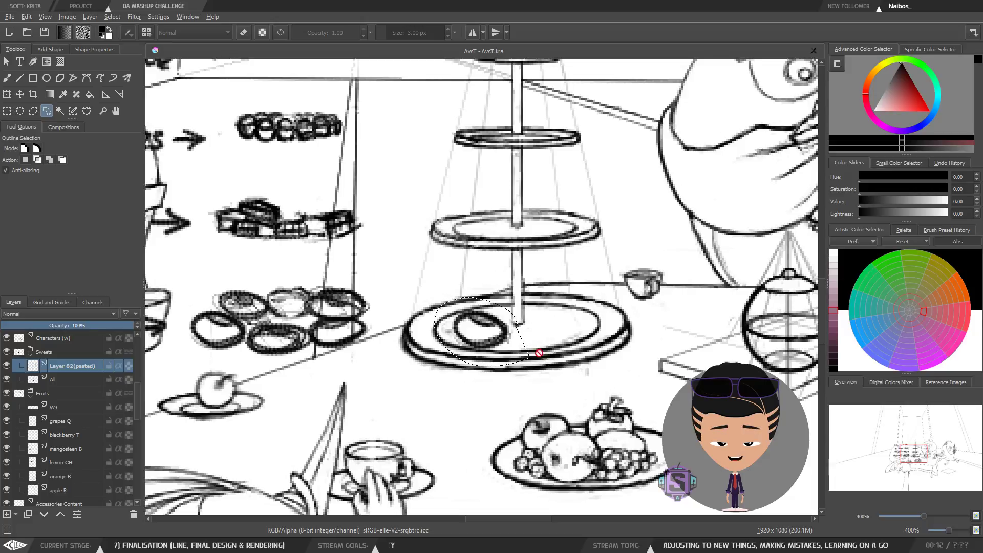
pyautogui.hotkey('ctrl', 't')
pyautogui.moveTo(549, 369); pyautogui.dragTo(561, 347)
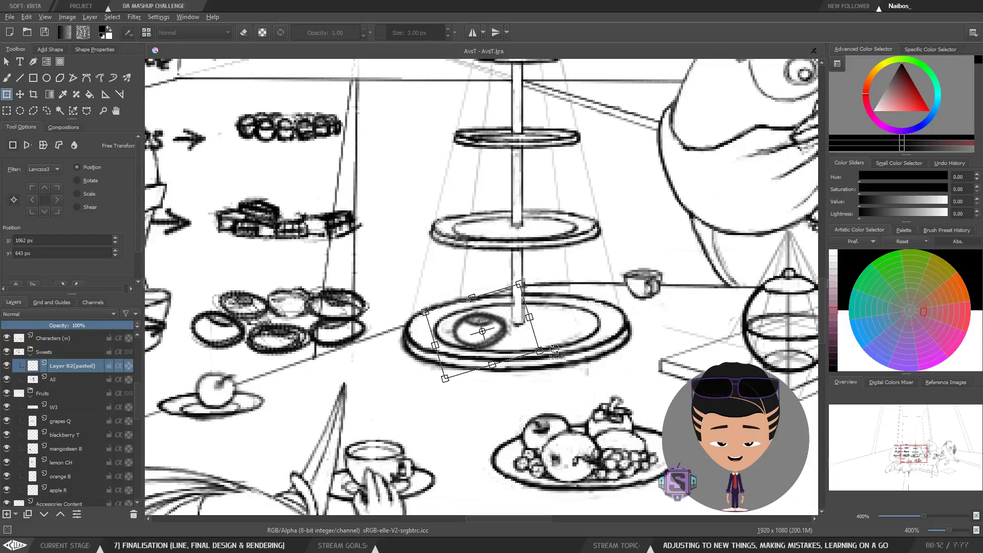
pyautogui.moveTo(500, 339); pyautogui.dragTo(501, 340)
pyautogui.press('Return')
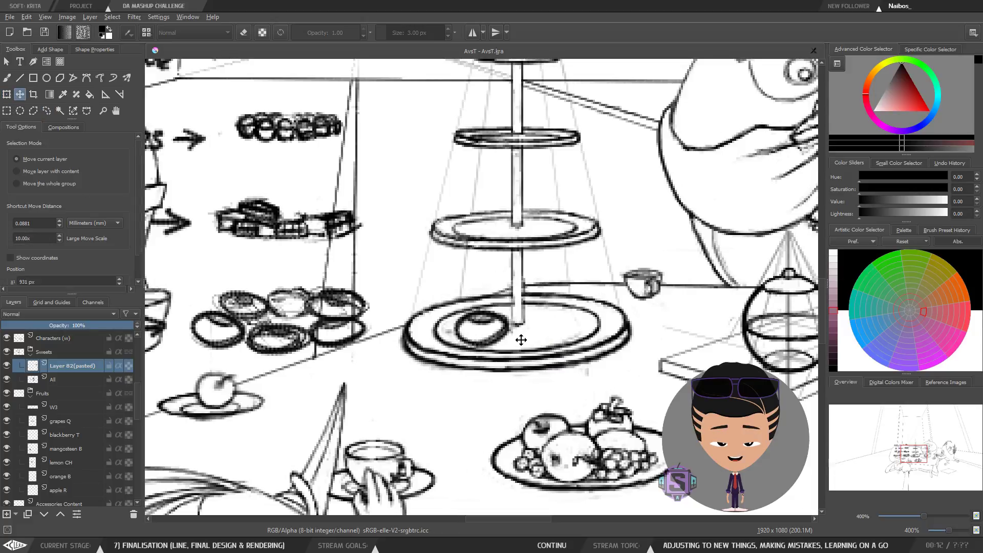
# Step: Erase with a 5 px eraser the plate lines overlapping the pasted donut
pyautogui.press('b')
pyautogui.press('+')
pyautogui.press('+')
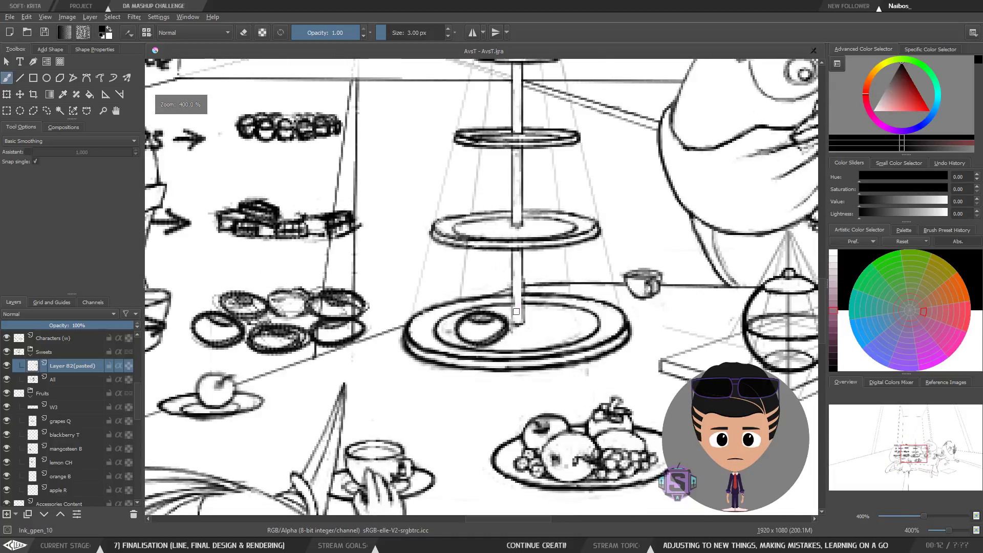
pyautogui.press('e')
pyautogui.press(']')
pyautogui.press(']')
pyautogui.moveTo(473, 391)
pyautogui.mouseDown()
pyautogui.moveTo(508, 385)
pyautogui.moveTo(519, 372)
pyautogui.moveTo(510, 387)
pyautogui.moveTo(521, 370)
pyautogui.moveTo(516, 328)
pyautogui.moveTo(540, 347)
pyautogui.moveTo(519, 336)
pyautogui.moveTo(540, 348)
pyautogui.moveTo(543, 381)
pyautogui.mouseUp()
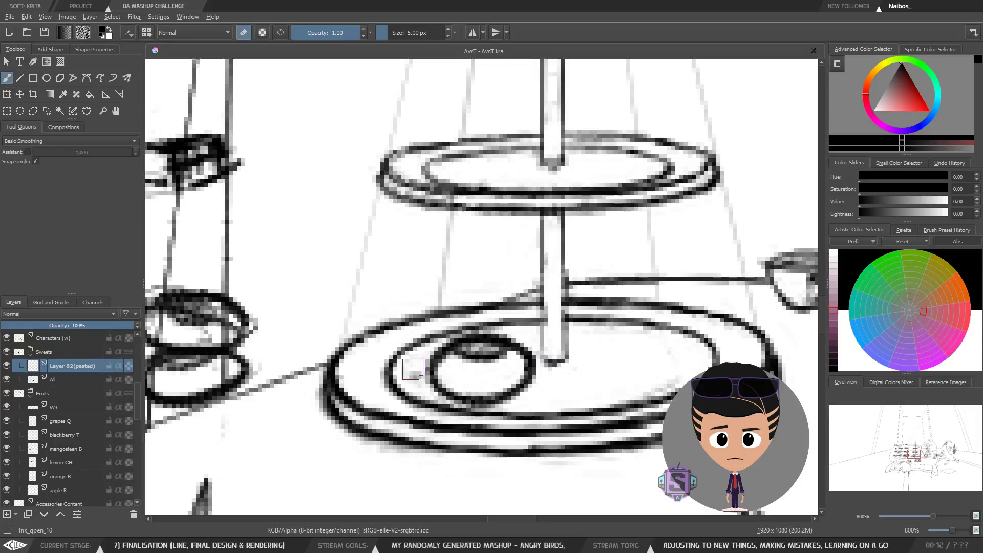
pyautogui.moveTo(432, 344); pyautogui.dragTo(421, 356)
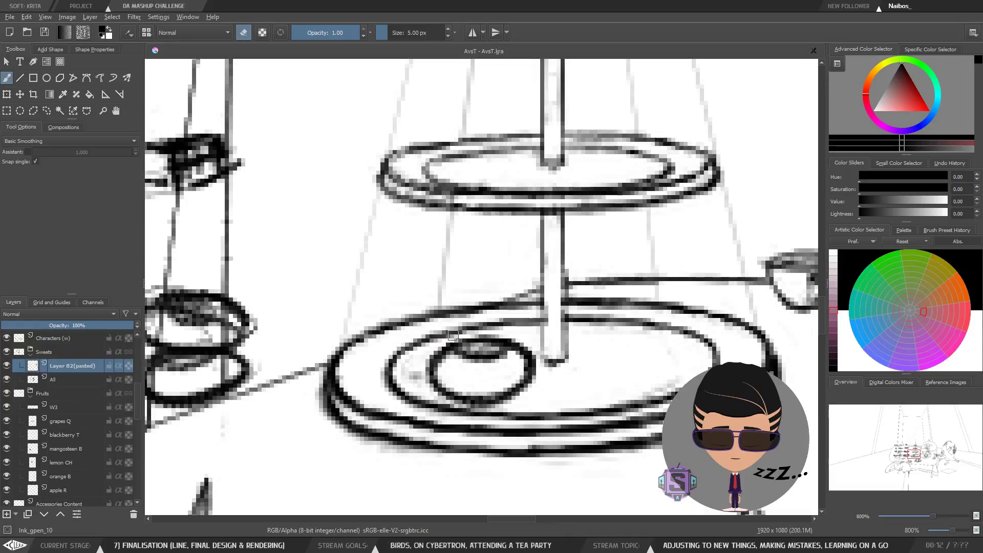
pyautogui.press('-')
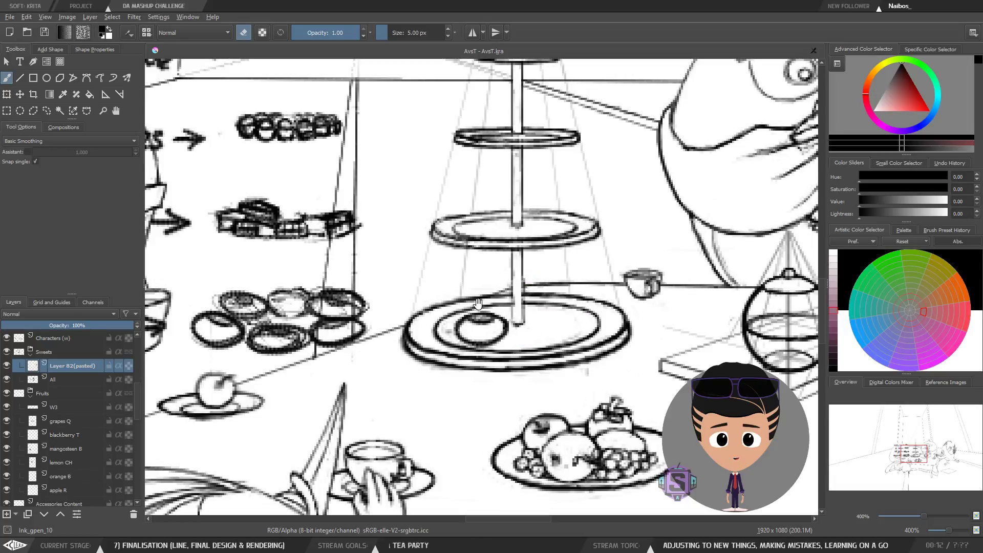
# Step: Lasso-delete the stray ellipse beside the cake stand's bottom plate and deselect
pyautogui.scroll(3, 477, 307)
pyautogui.press('e')
pyautogui.moveTo(395, 293)
pyautogui.mouseDown()
pyautogui.moveTo(369, 300)
pyautogui.moveTo(370, 331)
pyautogui.moveTo(412, 287)
pyautogui.moveTo(408, 296)
pyautogui.mouseUp()
pyautogui.hotkey('ctrl', 'z')
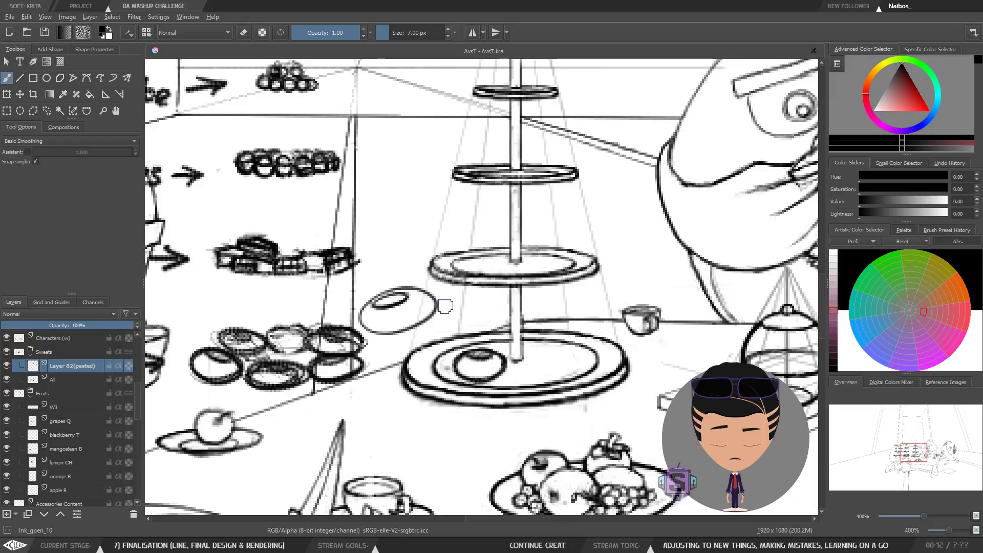
pyautogui.press('l')
pyautogui.moveTo(444, 325)
pyautogui.mouseDown()
pyautogui.moveTo(449, 306)
pyautogui.moveTo(361, 296)
pyautogui.moveTo(368, 339)
pyautogui.moveTo(440, 307)
pyautogui.mouseUp()
pyautogui.press('Delete')
pyautogui.hotkey('ctrl', 'shift', 'a')
# Step: Draw a second donut beside the first on the cake stand's bottom plate
pyautogui.press('b')
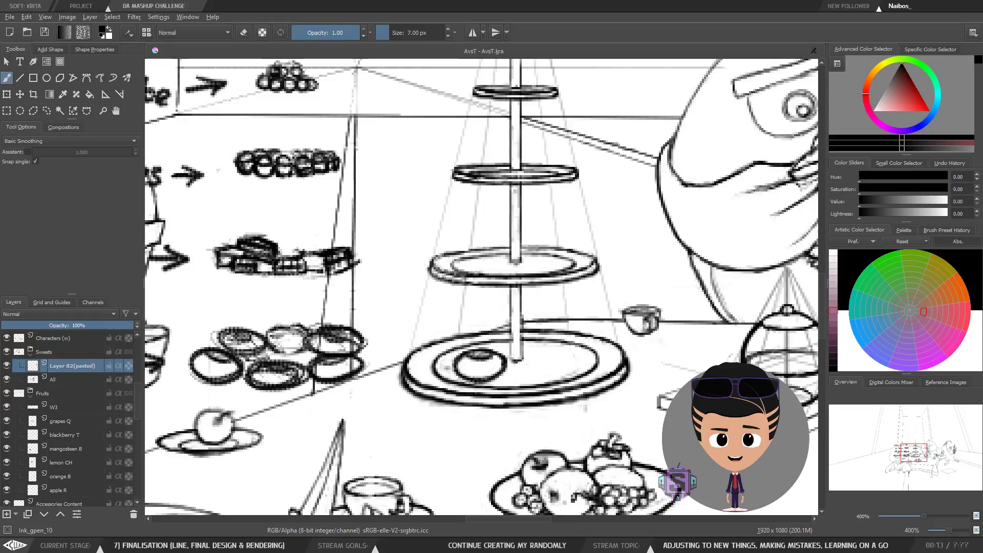
pyautogui.scroll(3, 481, 338)
pyautogui.moveTo(491, 313)
pyautogui.mouseDown()
pyautogui.moveTo(452, 319)
pyautogui.moveTo(431, 333)
pyautogui.moveTo(434, 350)
pyautogui.moveTo(483, 361)
pyautogui.moveTo(511, 354)
pyautogui.moveTo(519, 334)
pyautogui.moveTo(507, 321)
pyautogui.moveTo(427, 330)
pyautogui.moveTo(479, 334)
pyautogui.moveTo(490, 324)
pyautogui.moveTo(466, 334)
pyautogui.mouseUp()
pyautogui.scroll(-3, 466, 334)
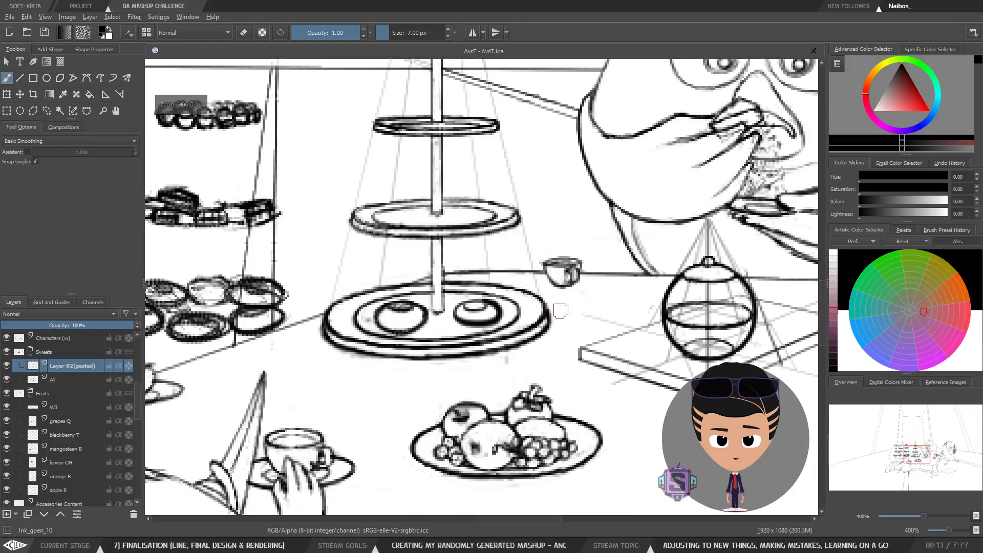
pyautogui.press('+')
pyautogui.press('+')
pyautogui.hotkey('ctrl', 'z')
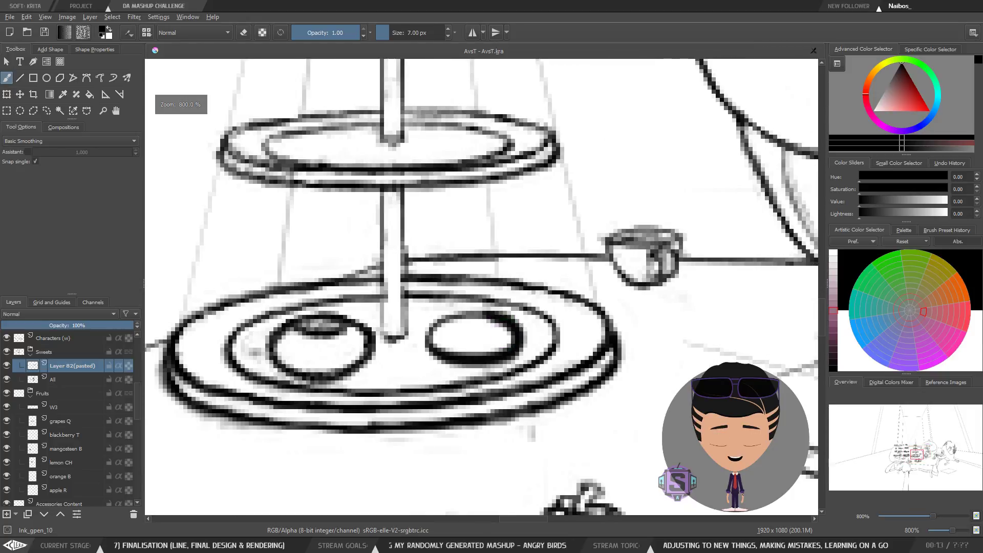
pyautogui.moveTo(481, 326)
pyautogui.mouseDown()
pyautogui.moveTo(453, 333)
pyautogui.moveTo(491, 331)
pyautogui.mouseUp()
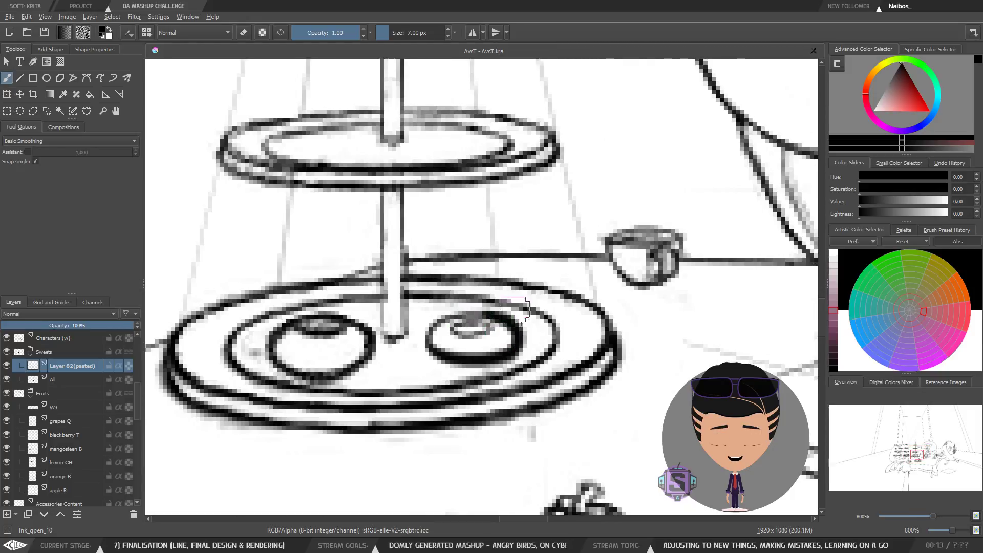
# Step: Lasso-delete the second donut from the bottom plate and deselect
pyautogui.press('-')
pyautogui.press('-')
pyautogui.press('-')
pyautogui.press('-')
pyautogui.press('+')
pyautogui.press('+')
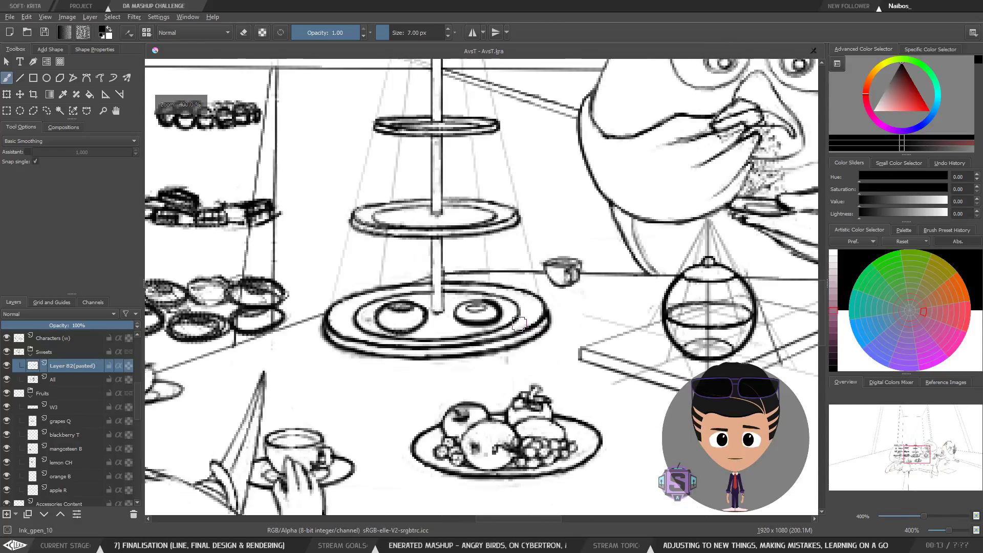
pyautogui.press('l')
pyautogui.moveTo(531, 294)
pyautogui.mouseDown()
pyautogui.moveTo(454, 328)
pyautogui.moveTo(509, 333)
pyautogui.mouseUp()
pyautogui.press('Delete')
pyautogui.hotkey('ctrl', 'shift', 'a')
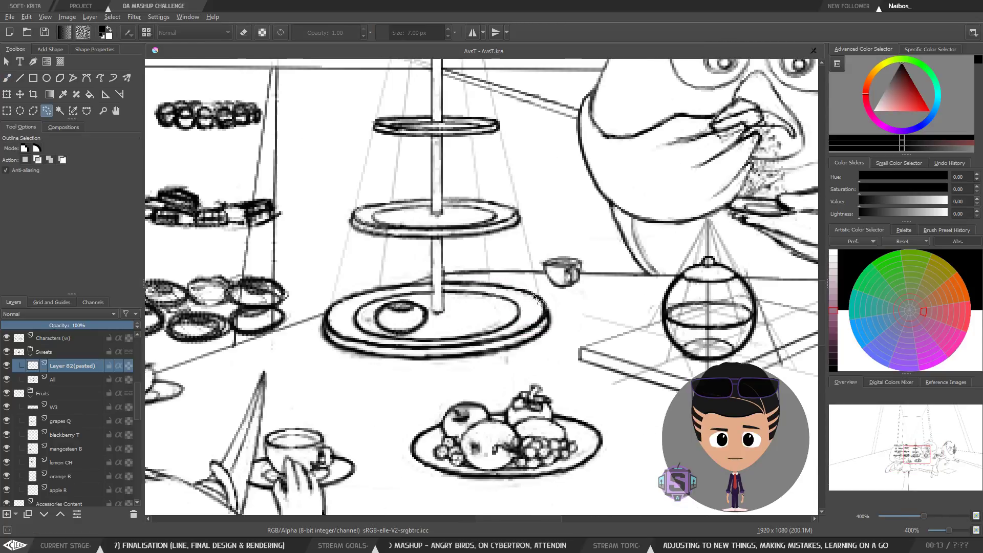
# Step: Try sketching an ellipse on the table below the cake stand, reducing the brush to 4 px, and undo it
pyautogui.press('b')
pyautogui.moveTo(345, 378)
pyautogui.mouseDown()
pyautogui.moveTo(383, 360)
pyautogui.moveTo(372, 359)
pyautogui.moveTo(344, 371)
pyautogui.moveTo(387, 388)
pyautogui.moveTo(402, 372)
pyautogui.mouseUp()
pyautogui.press('[')
pyautogui.press('[')
pyautogui.press('[')
pyautogui.hotkey('ctrl', 'z')
pyautogui.hotkey('ctrl', 'z')
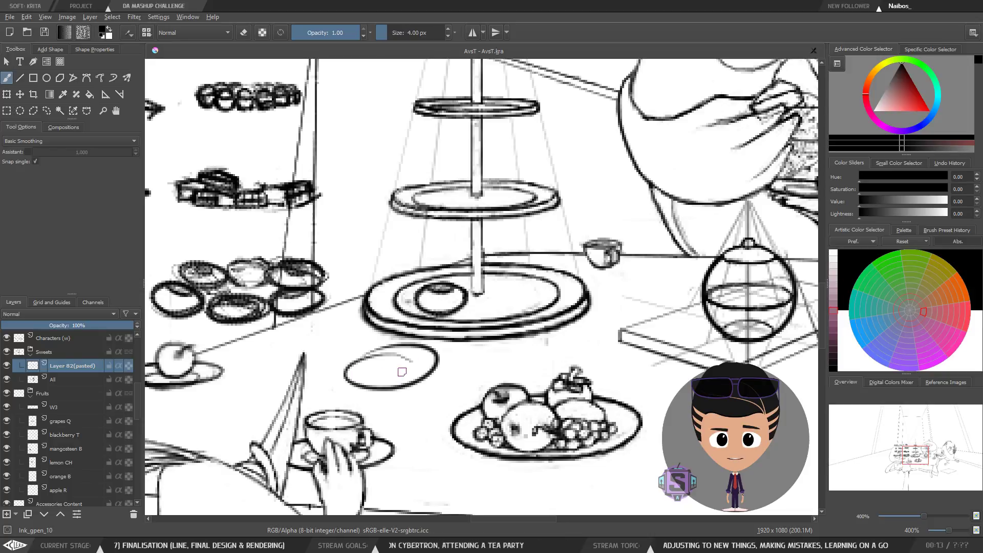
pyautogui.hotkey('ctrl', 'z')
pyautogui.rightClick(376, 358)
pyautogui.click(418, 416)
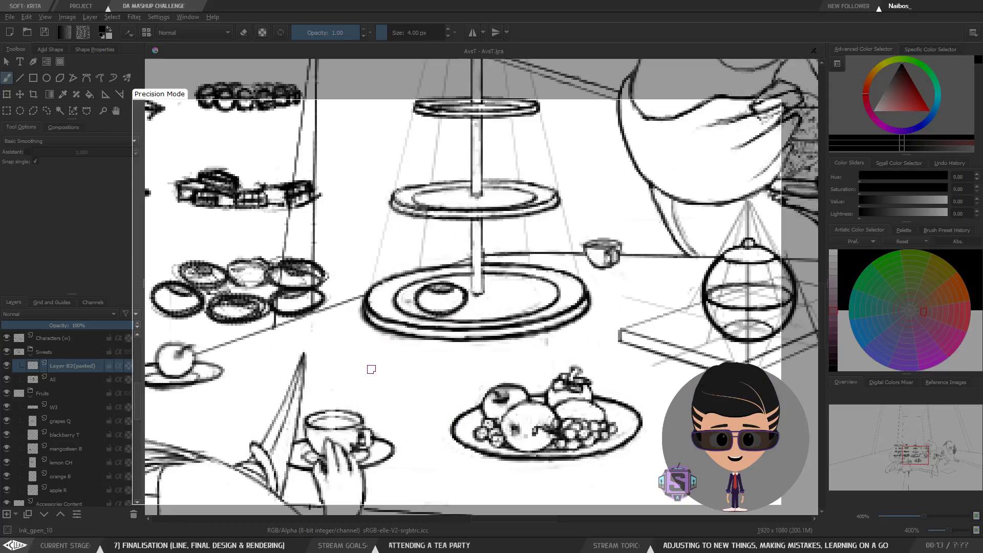
# Step: Repeatedly sketch and undo an ellipse on the table below the cake stand, checking it in a mirrored view
pyautogui.moveTo(421, 359)
pyautogui.mouseDown()
pyautogui.moveTo(438, 354)
pyautogui.moveTo(397, 352)
pyautogui.moveTo(437, 350)
pyautogui.moveTo(382, 345)
pyautogui.moveTo(391, 400)
pyautogui.moveTo(340, 358)
pyautogui.moveTo(408, 392)
pyautogui.moveTo(344, 363)
pyautogui.moveTo(379, 396)
pyautogui.moveTo(339, 361)
pyautogui.moveTo(359, 380)
pyautogui.moveTo(428, 361)
pyautogui.moveTo(411, 393)
pyautogui.mouseUp()
pyautogui.hotkey('ctrl', 'z')
pyautogui.hotkey('ctrl', 'z')
pyautogui.hotkey('ctrl', 'z')
pyautogui.hotkey('ctrl', 'z')
pyautogui.hotkey('ctrl', 'z')
pyautogui.hotkey('ctrl', 'z')
pyautogui.hotkey('ctrl', 'z')
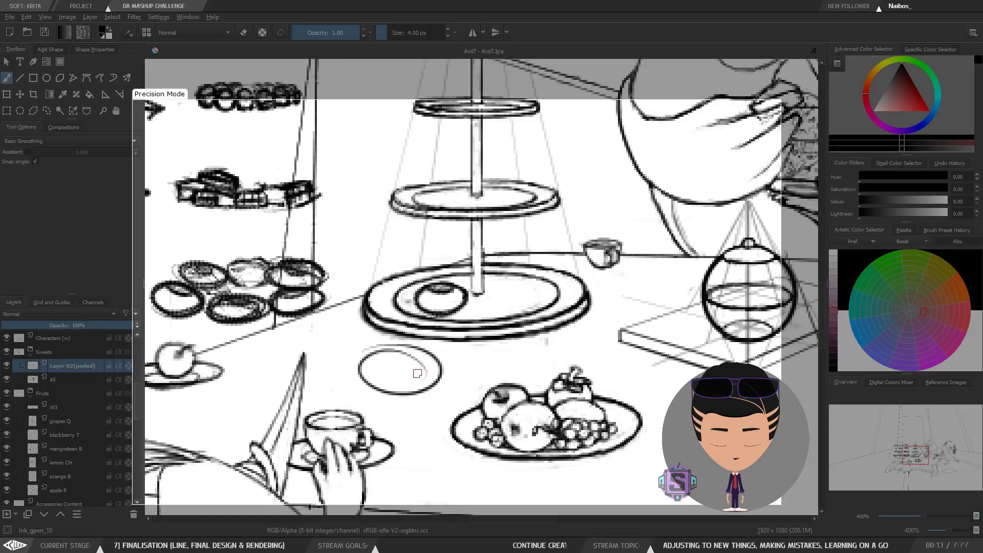
pyautogui.hotkey('ctrl', 'z')
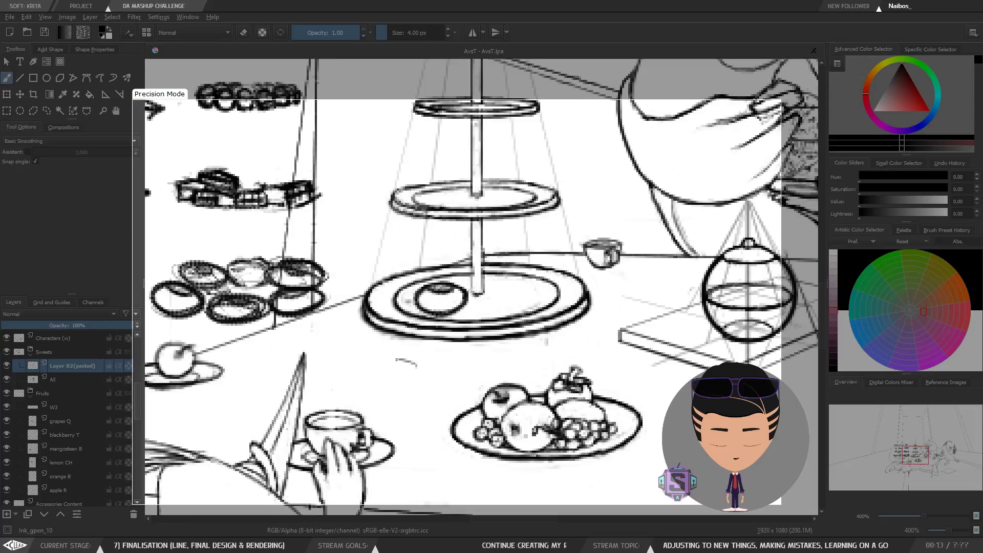
pyautogui.moveTo(397, 360)
pyautogui.mouseDown()
pyautogui.moveTo(431, 352)
pyautogui.moveTo(370, 390)
pyautogui.moveTo(381, 358)
pyautogui.moveTo(354, 362)
pyautogui.mouseUp()
pyautogui.hotkey('ctrl', 'z')
pyautogui.hotkey('ctrl', 'z')
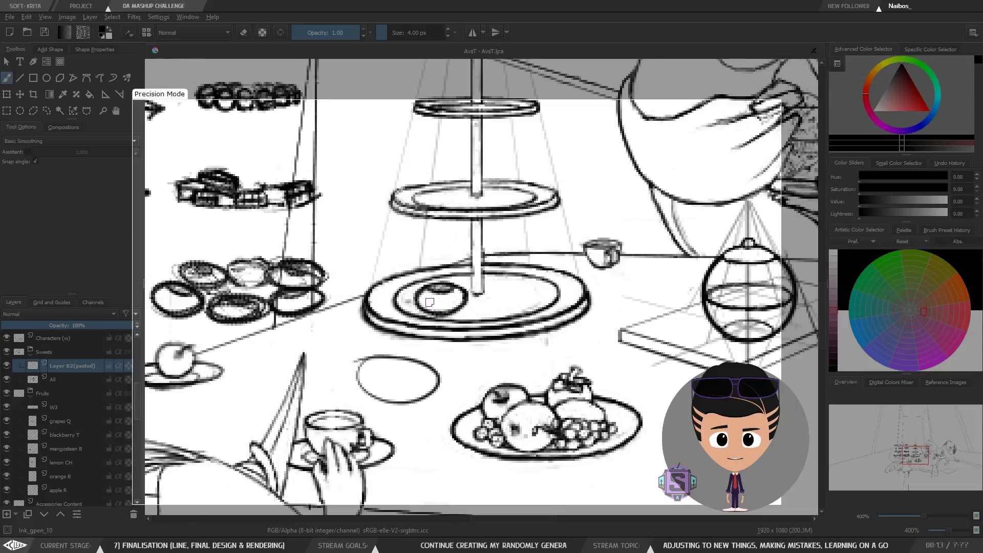
pyautogui.hotkey('ctrl', 'z')
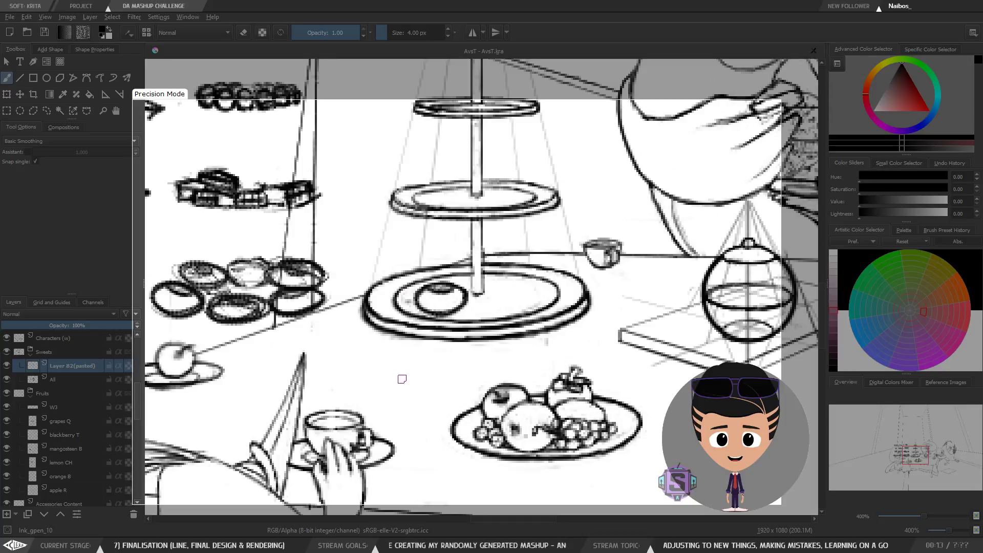
pyautogui.moveTo(416, 360)
pyautogui.mouseDown()
pyautogui.moveTo(364, 380)
pyautogui.moveTo(437, 392)
pyautogui.moveTo(364, 359)
pyautogui.moveTo(434, 358)
pyautogui.moveTo(378, 352)
pyautogui.moveTo(418, 356)
pyautogui.moveTo(357, 357)
pyautogui.moveTo(444, 374)
pyautogui.moveTo(378, 407)
pyautogui.moveTo(346, 402)
pyautogui.moveTo(382, 391)
pyautogui.moveTo(350, 392)
pyautogui.mouseUp()
pyautogui.hotkey('ctrl', 'z')
pyautogui.hotkey('ctrl', 'z')
pyautogui.hotkey('ctrl', 'z')
pyautogui.hotkey('ctrl', 'z')
pyautogui.hotkey('ctrl', 'z')
pyautogui.hotkey('ctrl', 'z')
pyautogui.hotkey('ctrl', 'z')
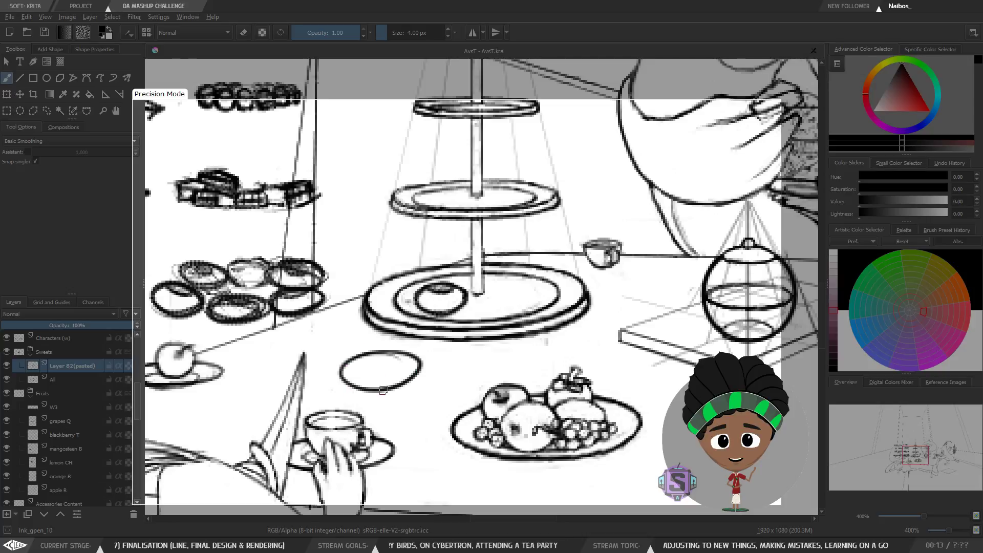
pyautogui.hotkey('ctrl', 'z')
pyautogui.moveTo(427, 361)
pyautogui.mouseDown()
pyautogui.moveTo(398, 354)
pyautogui.moveTo(440, 364)
pyautogui.moveTo(365, 398)
pyautogui.mouseUp()
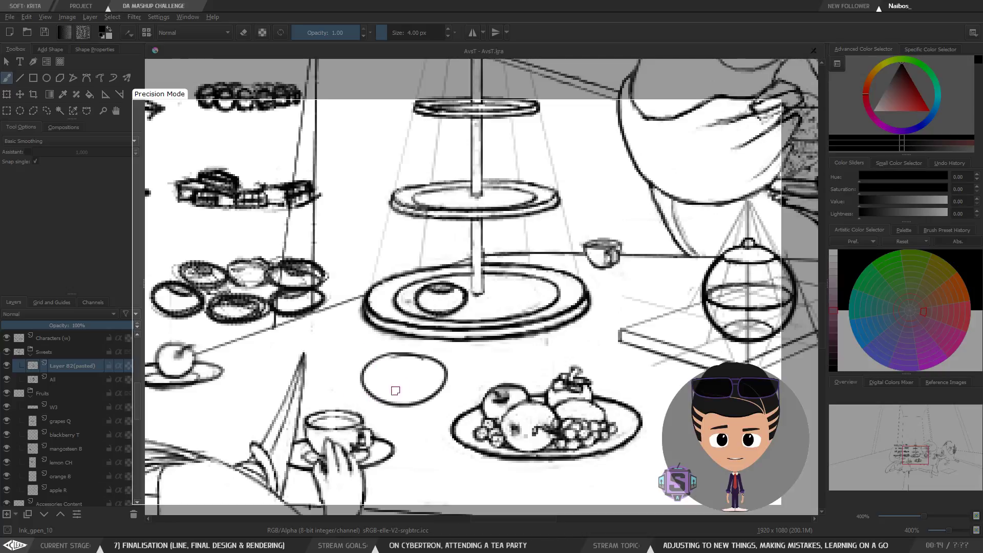
pyautogui.hotkey('ctrl', 'z')
pyautogui.moveTo(419, 360)
pyautogui.mouseDown()
pyautogui.moveTo(410, 407)
pyautogui.moveTo(417, 358)
pyautogui.mouseUp()
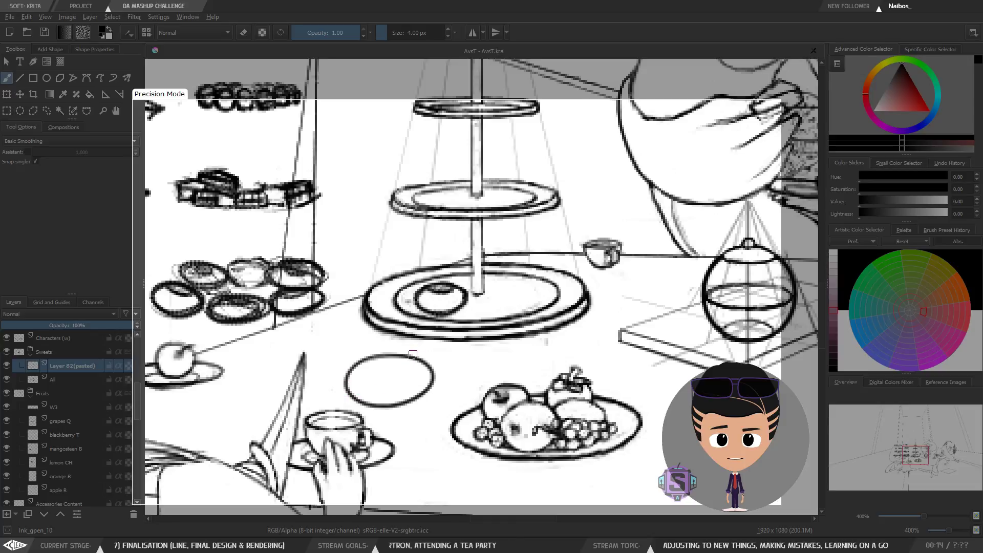
pyautogui.press('-')
pyautogui.press('m')
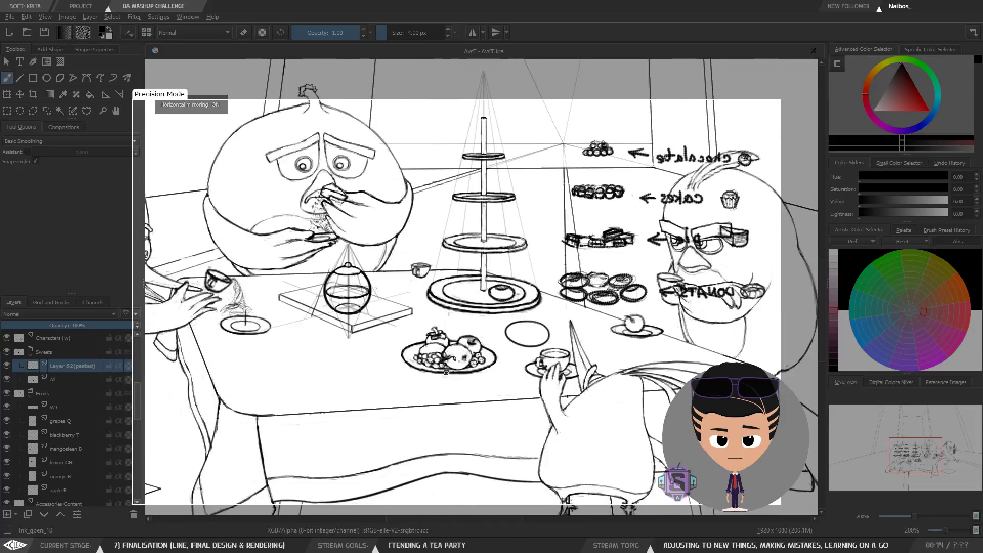
pyautogui.press('m')
pyautogui.hotkey('ctrl', 'z')
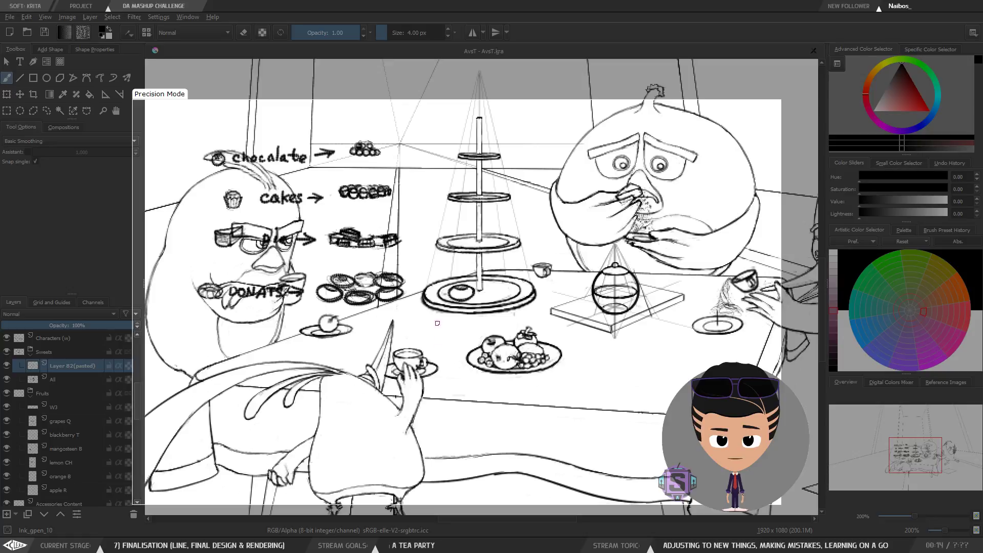
# Step: Draw an ellipse for a round plate on the table below the cake stand
pyautogui.moveTo(437, 323)
pyautogui.mouseDown()
pyautogui.moveTo(420, 332)
pyautogui.moveTo(443, 321)
pyautogui.moveTo(434, 351)
pyautogui.mouseUp()
pyautogui.hotkey('ctrl', 'z')
pyautogui.hotkey('ctrl', 'z')
# Step: Remove the remaining donut from the cake stand's bottom plate with a lasso selection and deselect
pyautogui.press('e')
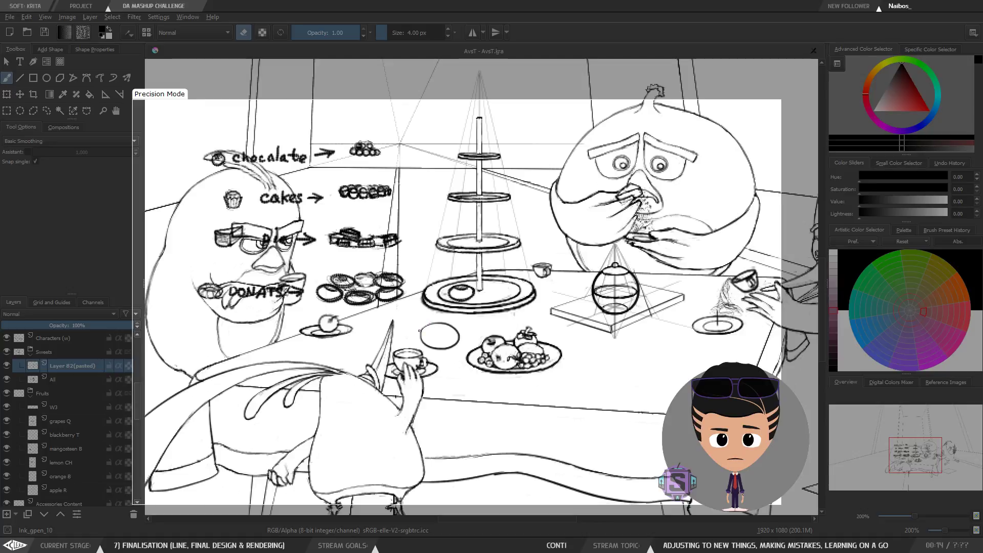
pyautogui.press('+')
pyautogui.press('+')
pyautogui.moveTo(481, 345)
pyautogui.mouseDown()
pyautogui.moveTo(500, 367)
pyautogui.moveTo(444, 342)
pyautogui.moveTo(496, 328)
pyautogui.moveTo(469, 285)
pyautogui.moveTo(514, 343)
pyautogui.mouseUp()
pyautogui.press('l')
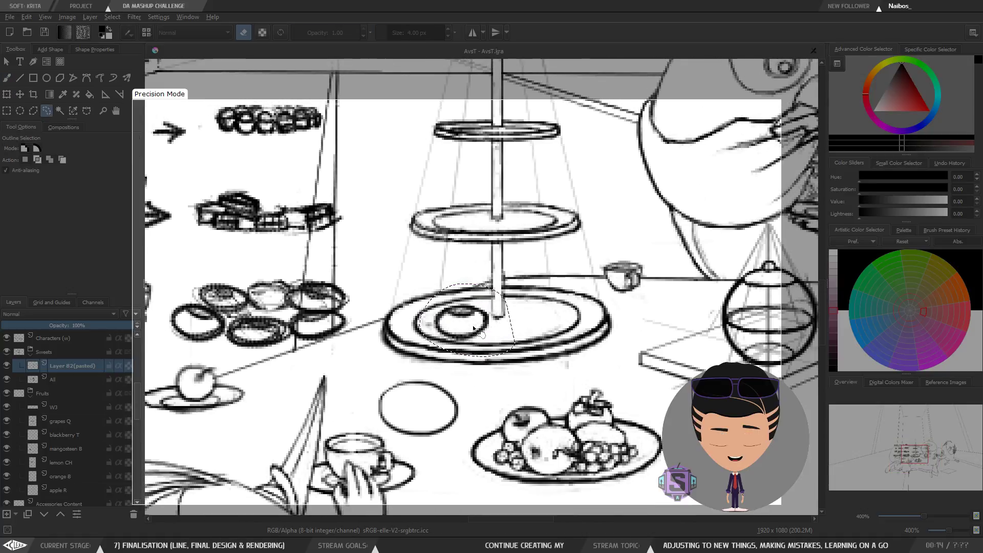
pyautogui.press('Delete')
pyautogui.hotkey('ctrl', 'shift', 'a')
pyautogui.press('b')
pyautogui.press('e')
pyautogui.press('l')
pyautogui.moveTo(474, 383)
pyautogui.mouseDown()
pyautogui.moveTo(387, 380)
pyautogui.moveTo(436, 450)
pyautogui.moveTo(471, 392)
pyautogui.mouseUp()
pyautogui.press('b')
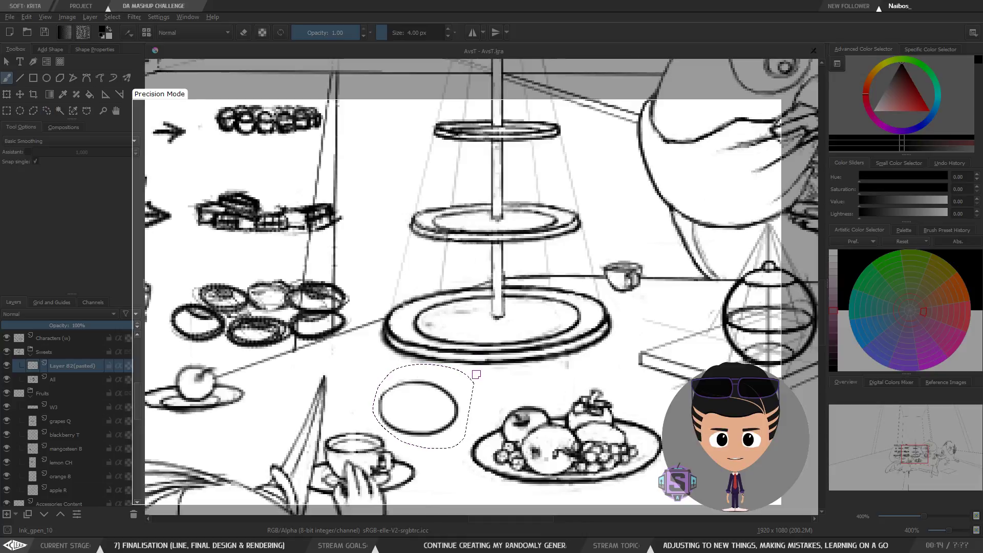
pyautogui.hotkey('ctrl', 'shift', 'a')
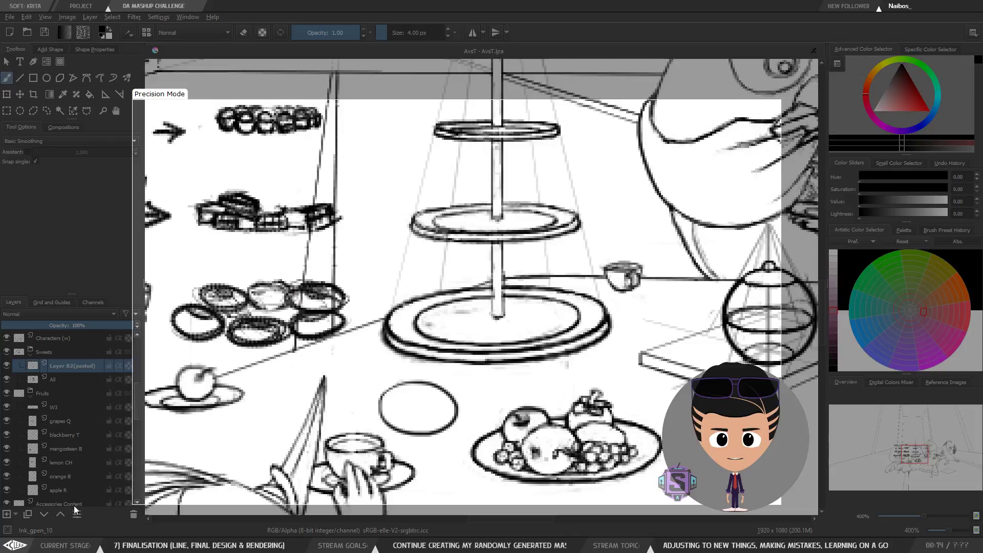
pyautogui.rightClick(484, 343)
pyautogui.click(514, 402)
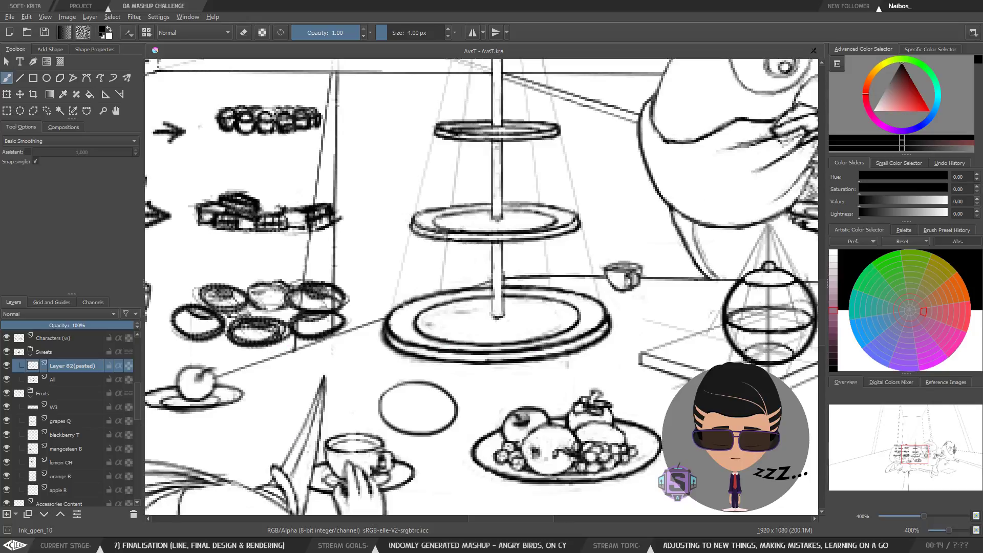
# Step: Switch to the browser and look through the Pinterest reference board's donut and sweets images
pyautogui.hotkey('alt', 'Tab')
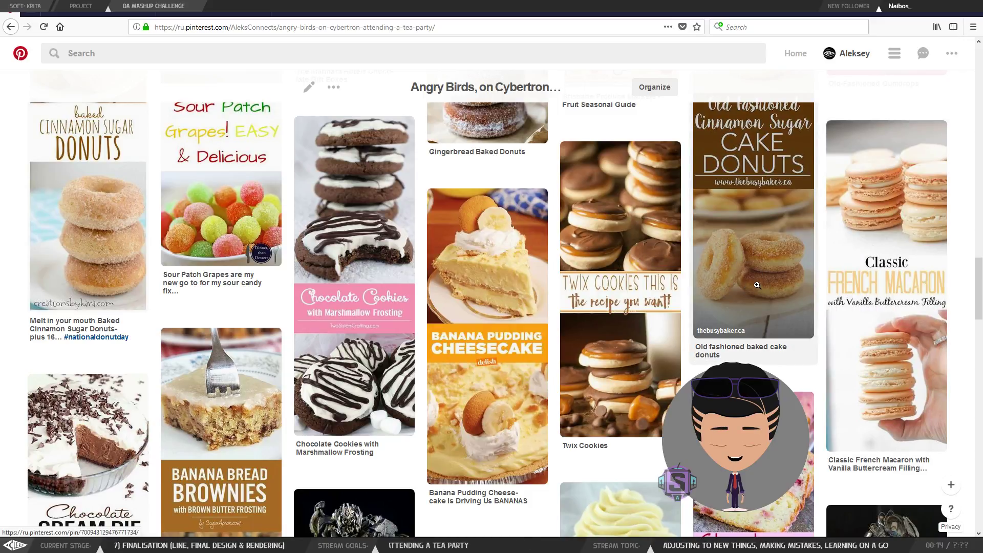
pyautogui.scroll(-3, 757, 285)
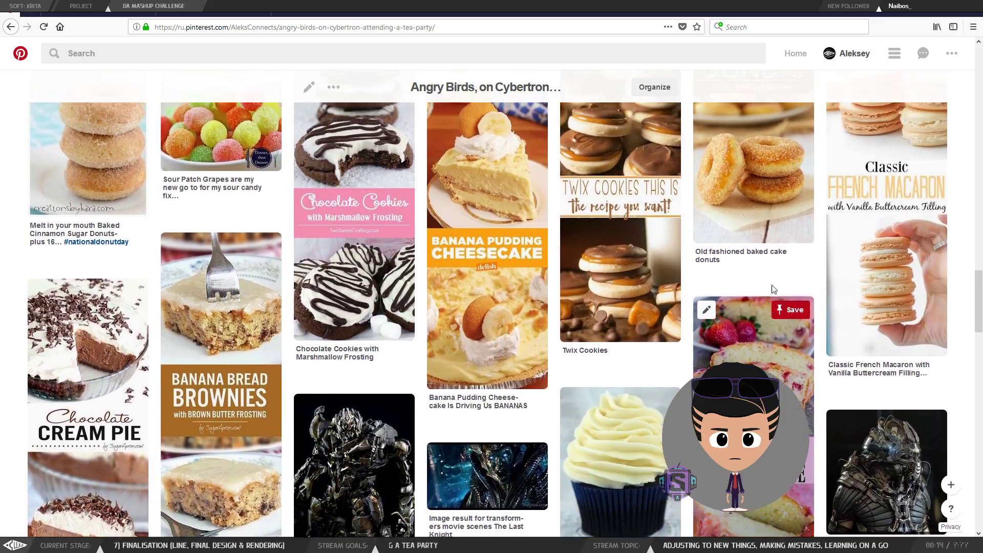
pyautogui.scroll(3, 774, 289)
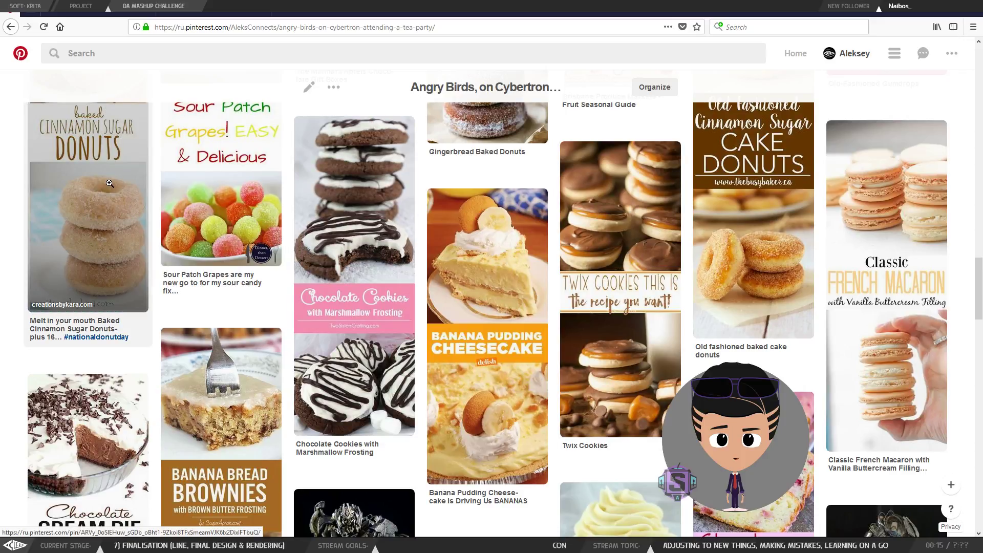
pyautogui.scroll(3, 102, 249)
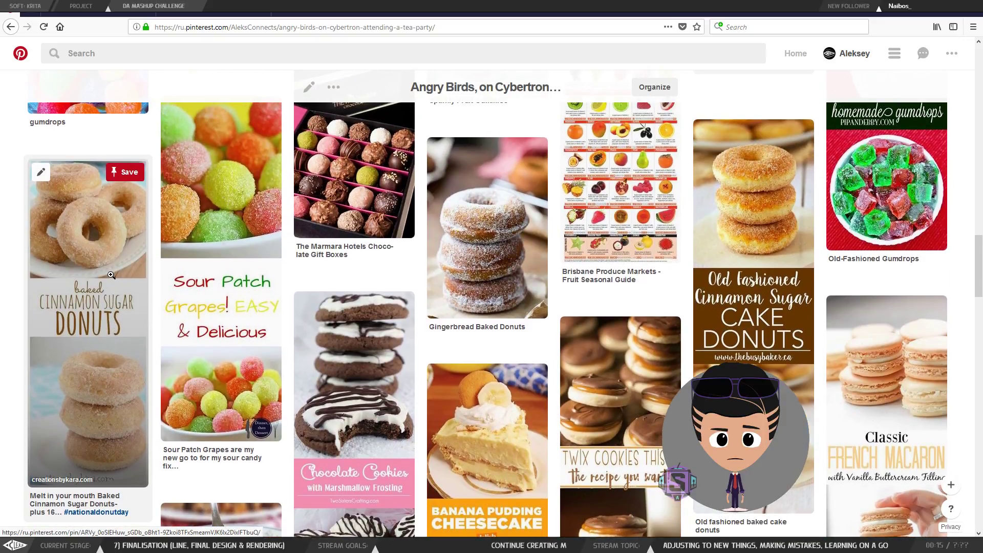
pyautogui.scroll(1, 110, 275)
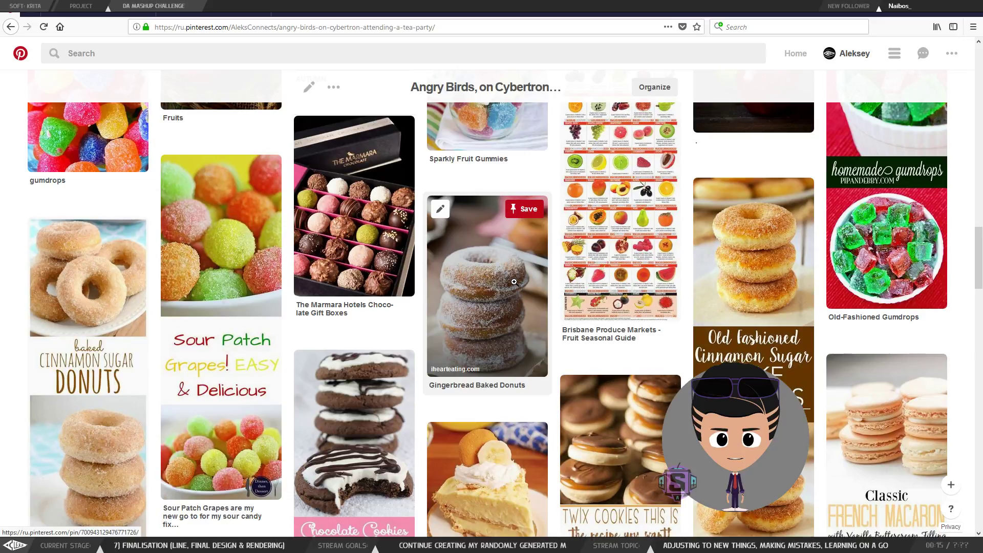
pyautogui.scroll(1, 516, 260)
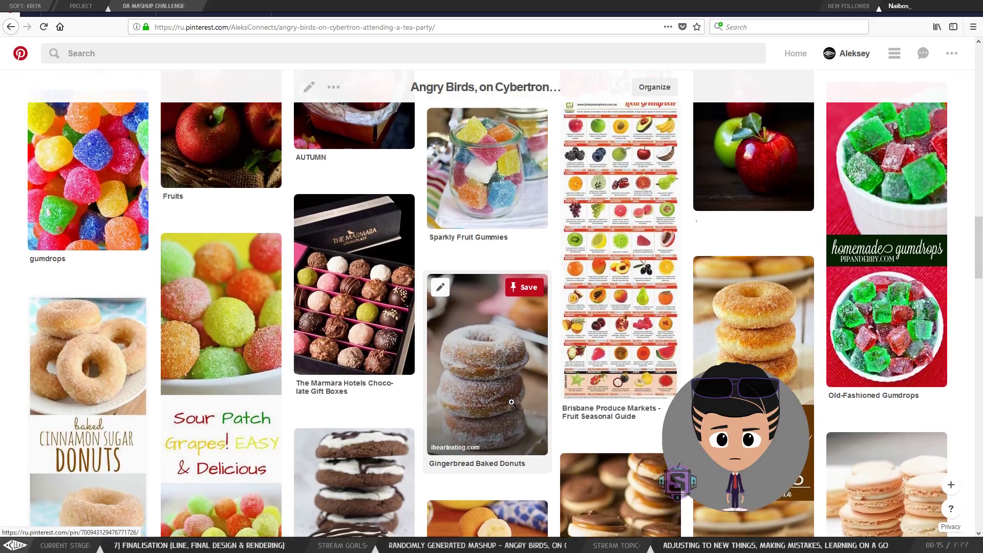
pyautogui.scroll(3, 513, 408)
pyautogui.scroll(8, 634, 390)
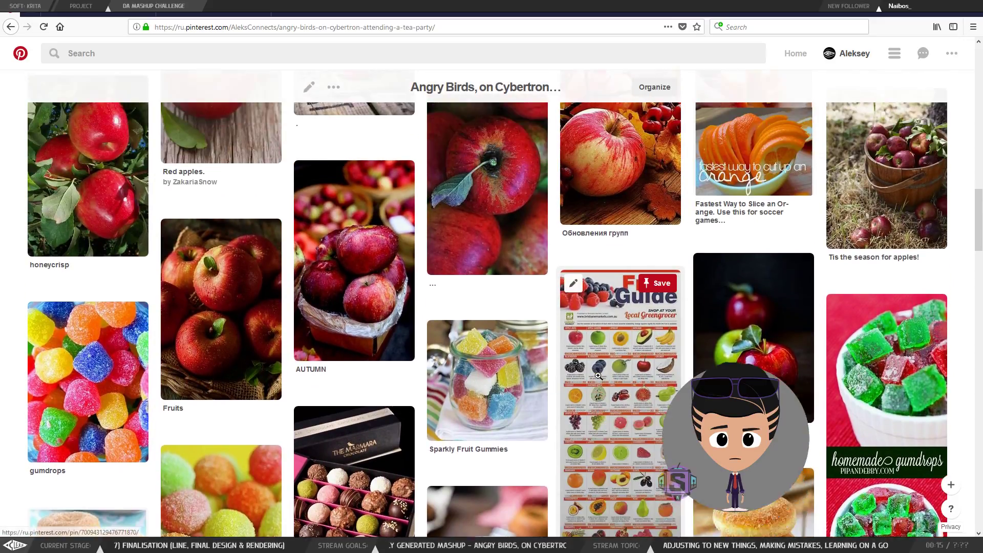
pyautogui.scroll(15, 634, 390)
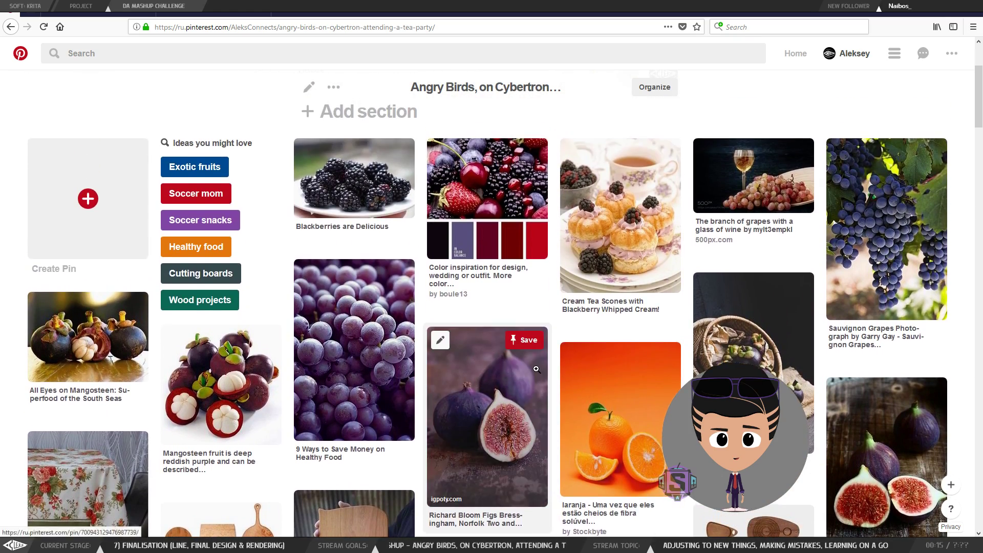
pyautogui.scroll(-15, 651, 380)
pyautogui.scroll(-10, 651, 379)
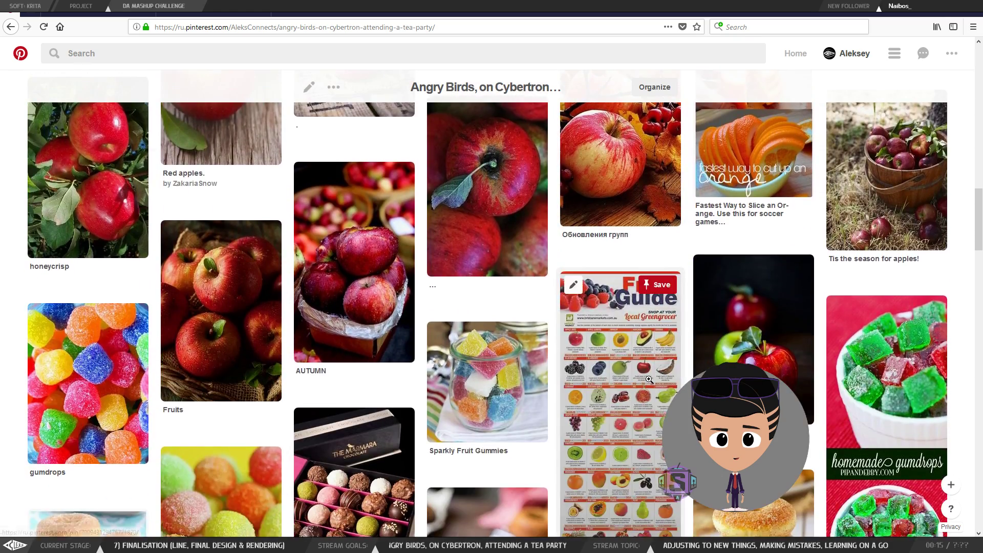
pyautogui.scroll(-10, 737, 314)
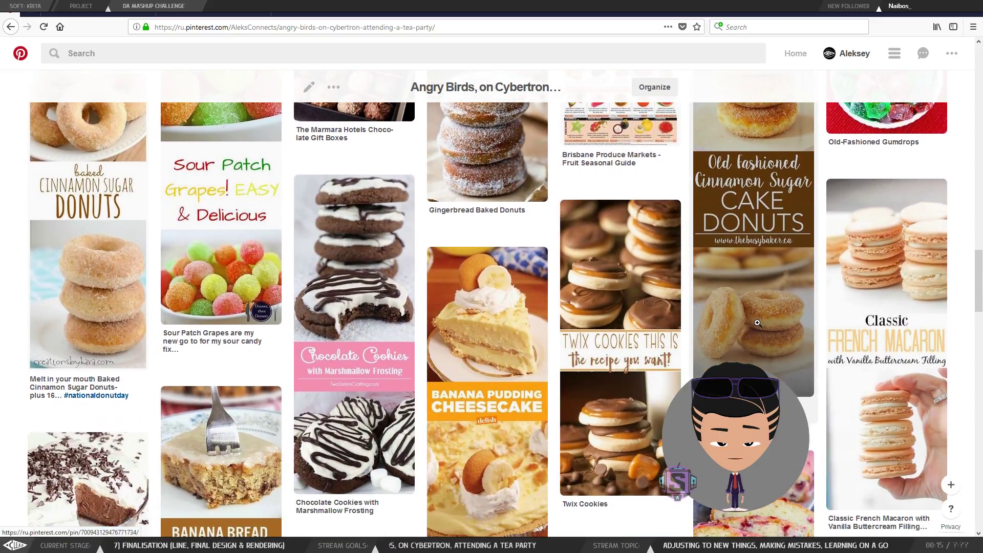
pyautogui.scroll(-6, 737, 314)
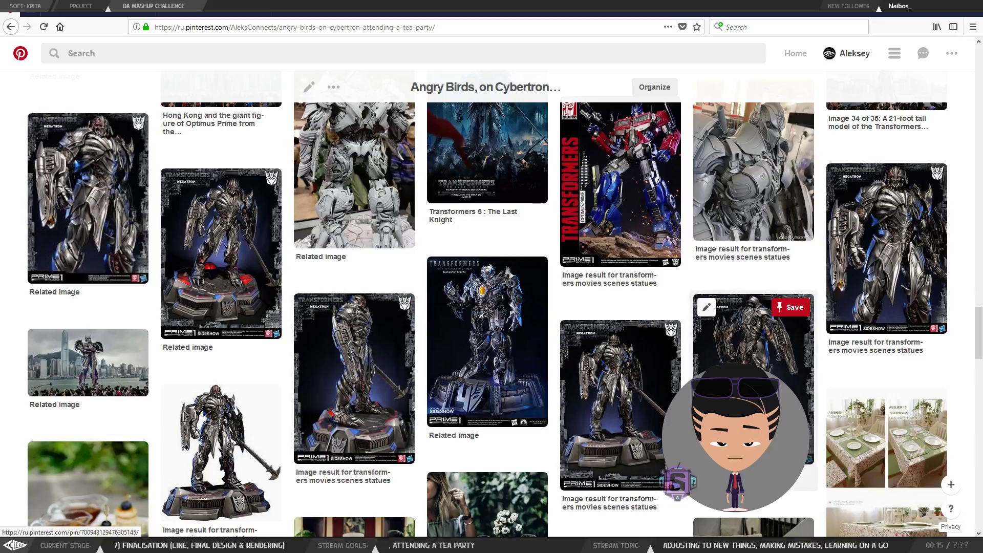
pyautogui.scroll(8, 658, 384)
pyautogui.scroll(7, 658, 383)
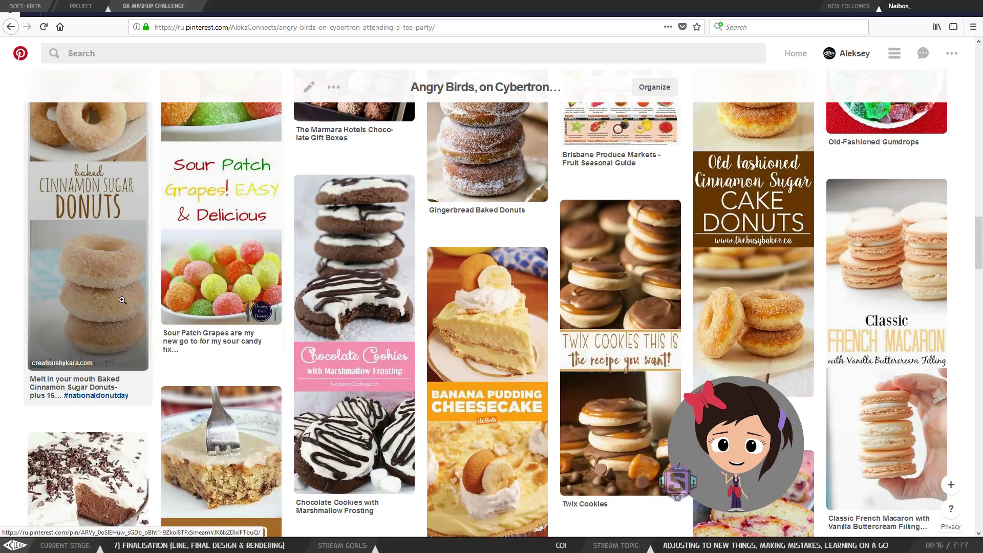
pyautogui.scroll(4, 123, 318)
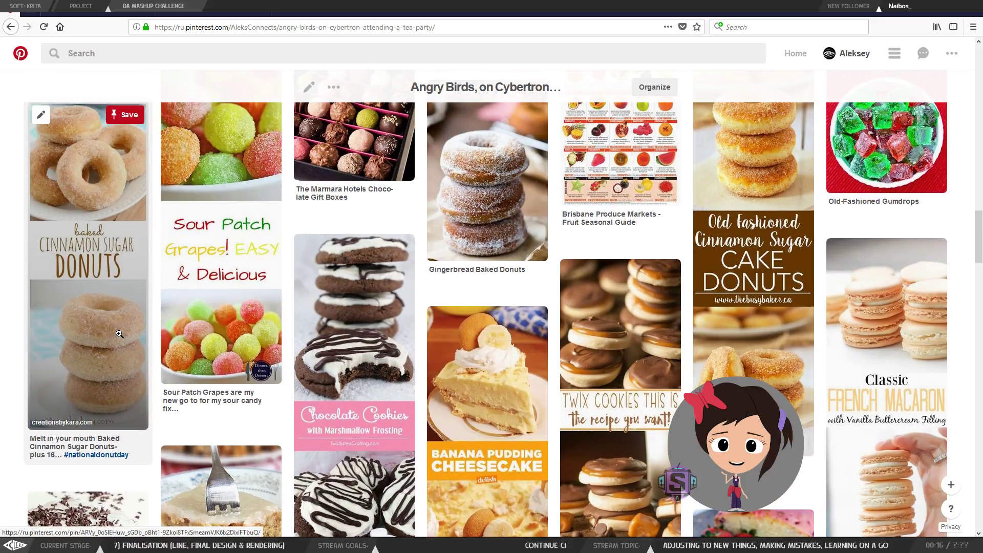
pyautogui.scroll(-2, 129, 353)
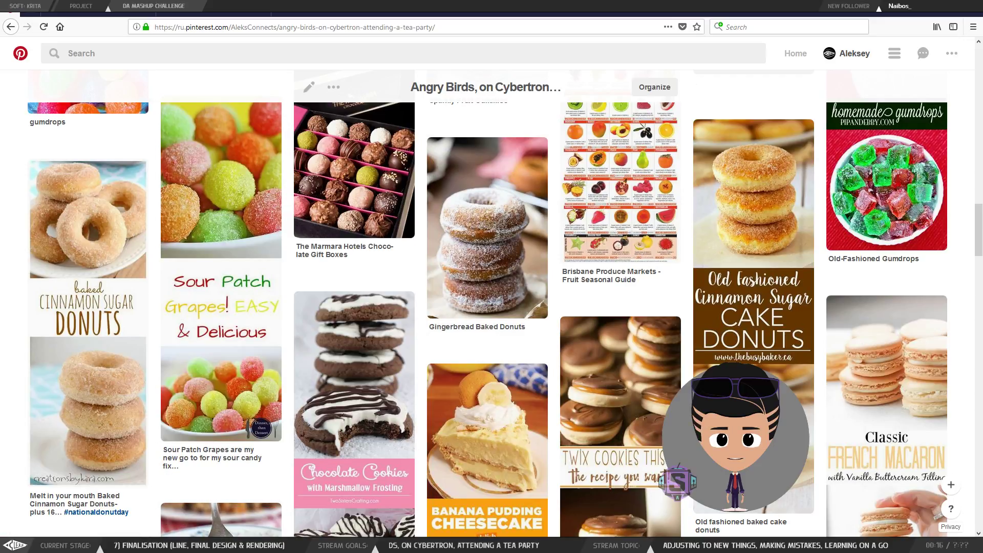
pyautogui.hotkey('alt', 'Tab')
# Step: Zoom in on the table ellipse, enlarge the brush to 6 px and erase-clean its upper-right outline
pyautogui.moveTo(468, 419); pyautogui.dragTo(473, 405)
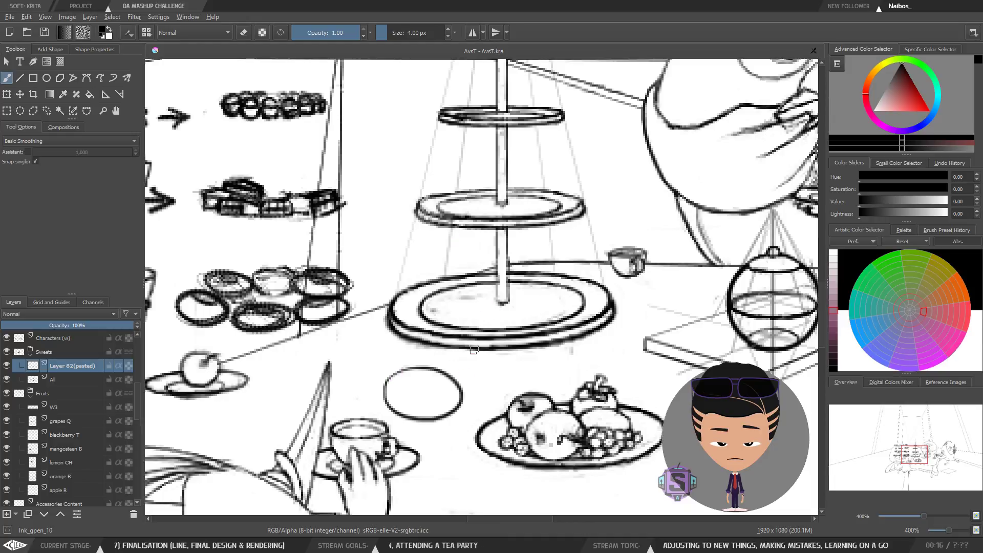
pyautogui.press('+')
pyautogui.moveTo(449, 411); pyautogui.dragTo(487, 225)
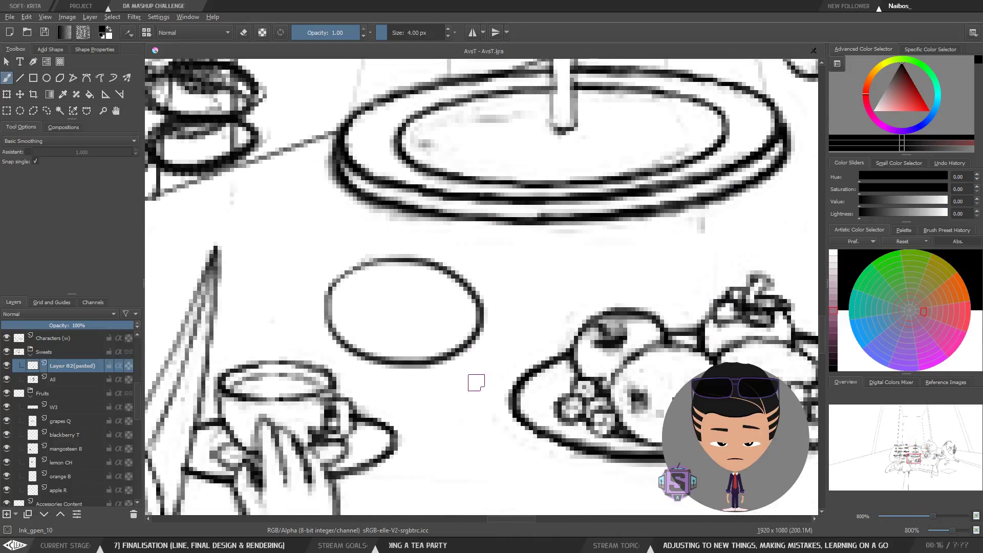
pyautogui.press(']')
pyautogui.press(']')
pyautogui.press('e')
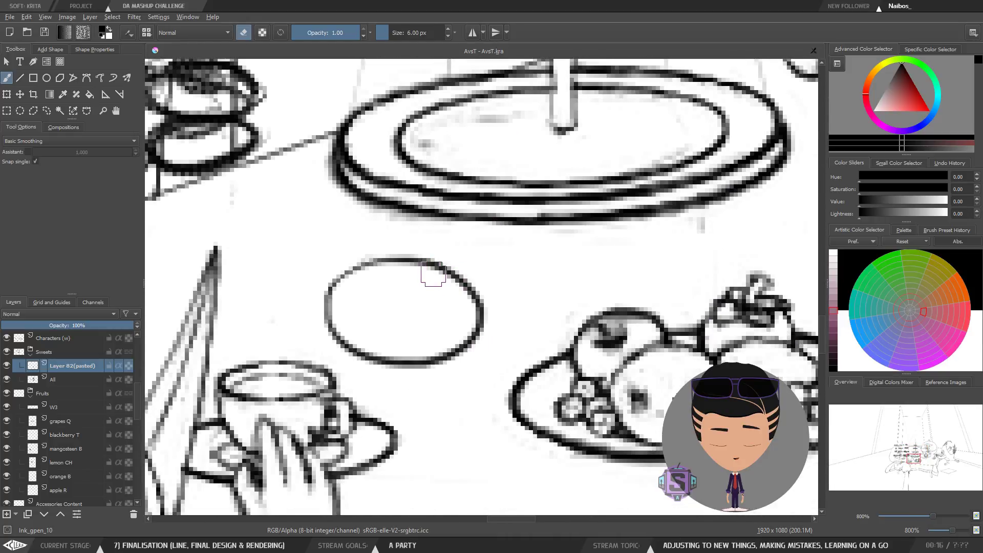
pyautogui.moveTo(449, 275)
pyautogui.mouseDown()
pyautogui.moveTo(470, 301)
pyautogui.moveTo(478, 284)
pyautogui.moveTo(483, 307)
pyautogui.moveTo(465, 273)
pyautogui.moveTo(426, 265)
pyautogui.moveTo(489, 290)
pyautogui.moveTo(443, 268)
pyautogui.moveTo(478, 287)
pyautogui.mouseUp()
pyautogui.press('e')
pyautogui.press('e')
pyautogui.press('e')
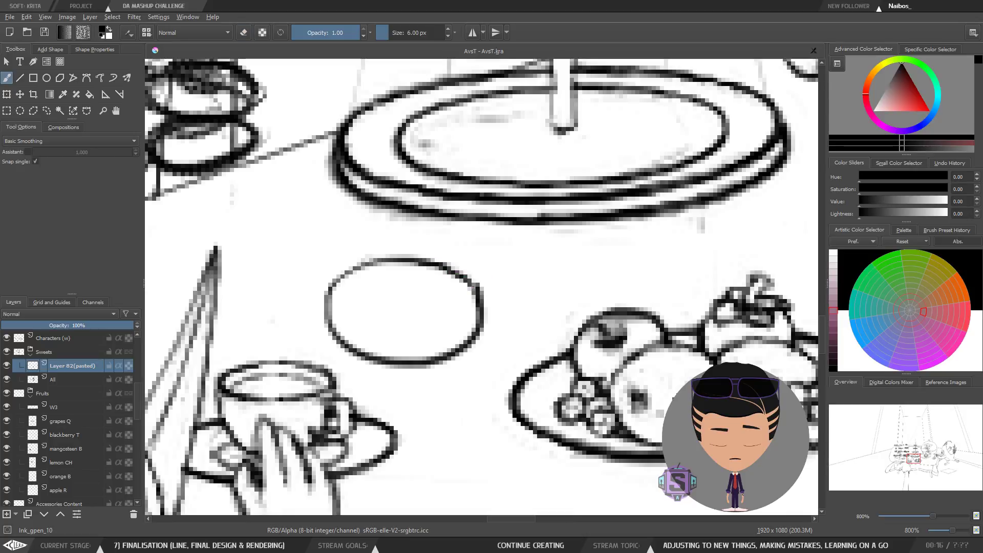
pyautogui.press('e')
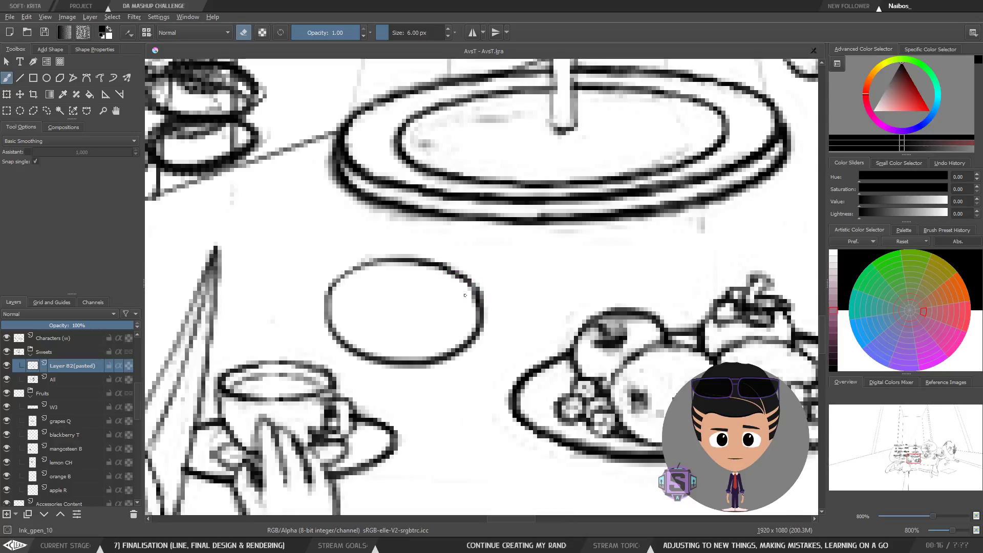
pyautogui.moveTo(475, 308); pyautogui.dragTo(476, 316)
# Step: Zoom out and flip the canvas view horizontally to check the drawing
pyautogui.press('-')
pyautogui.press('-')
pyautogui.press('m')
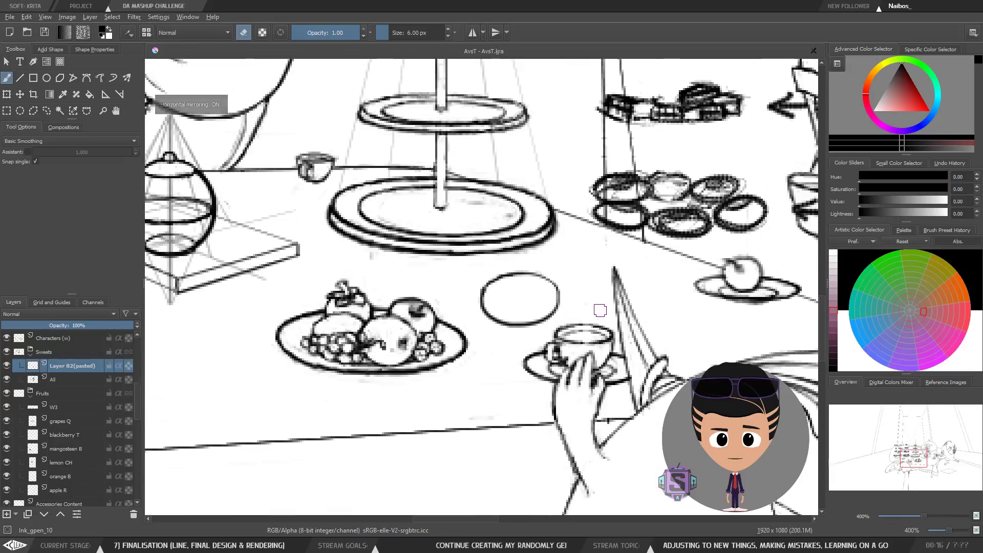
pyautogui.press('e')
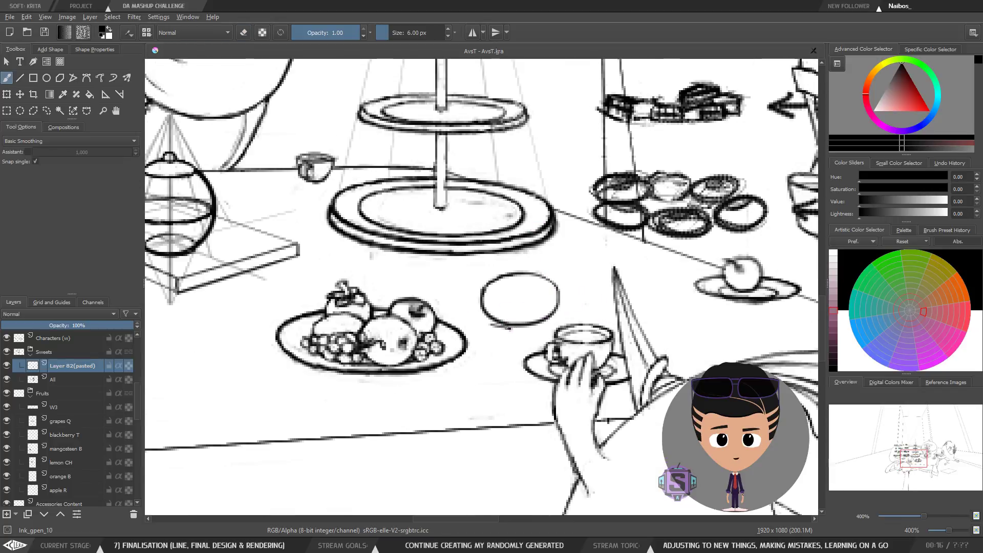
# Step: Finish inking the donut inside the circle on the table
pyautogui.press('e')
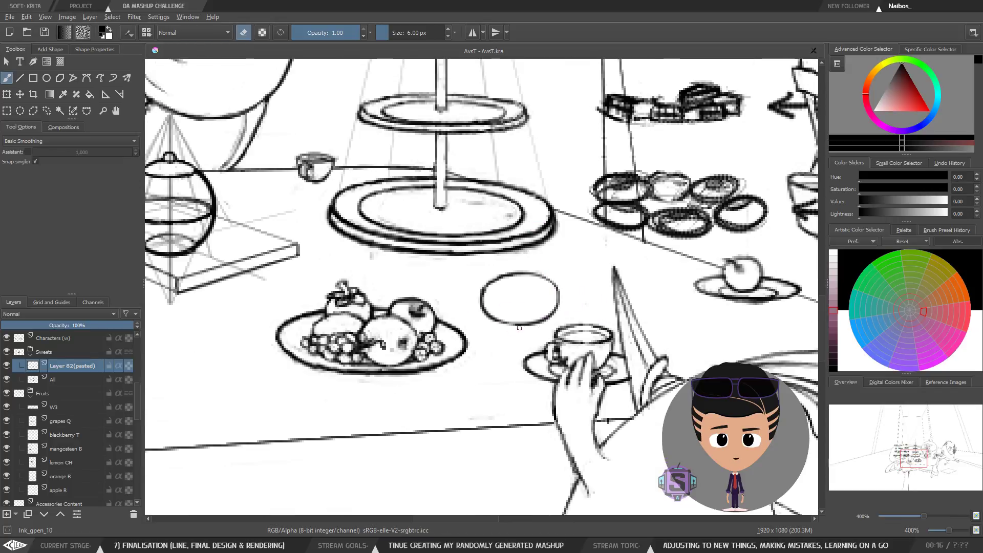
pyautogui.press('e')
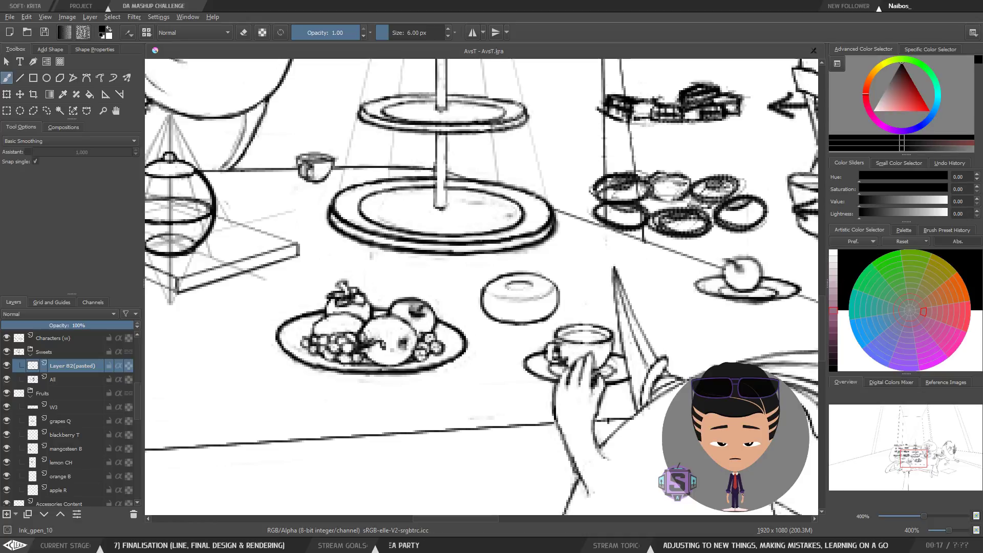
# Step: Lasso the donut, then move and shrink it onto the cake stand's bottom plate
pyautogui.press('-')
pyautogui.press('-')
pyautogui.press('m')
pyautogui.press('+')
pyautogui.press('+')
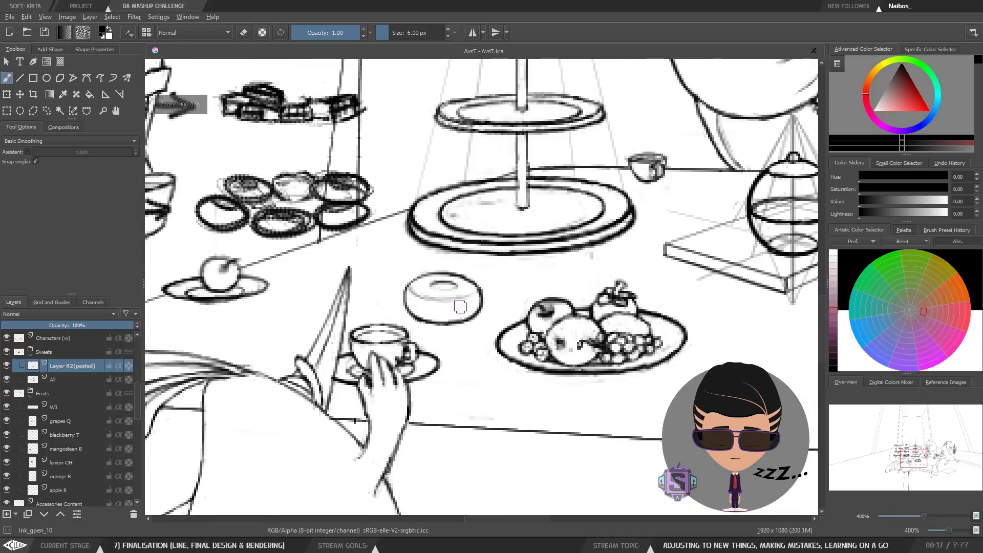
pyautogui.press('l')
pyautogui.moveTo(481, 339)
pyautogui.mouseDown()
pyautogui.moveTo(471, 272)
pyautogui.moveTo(441, 263)
pyautogui.moveTo(389, 277)
pyautogui.moveTo(393, 315)
pyautogui.moveTo(479, 339)
pyautogui.mouseUp()
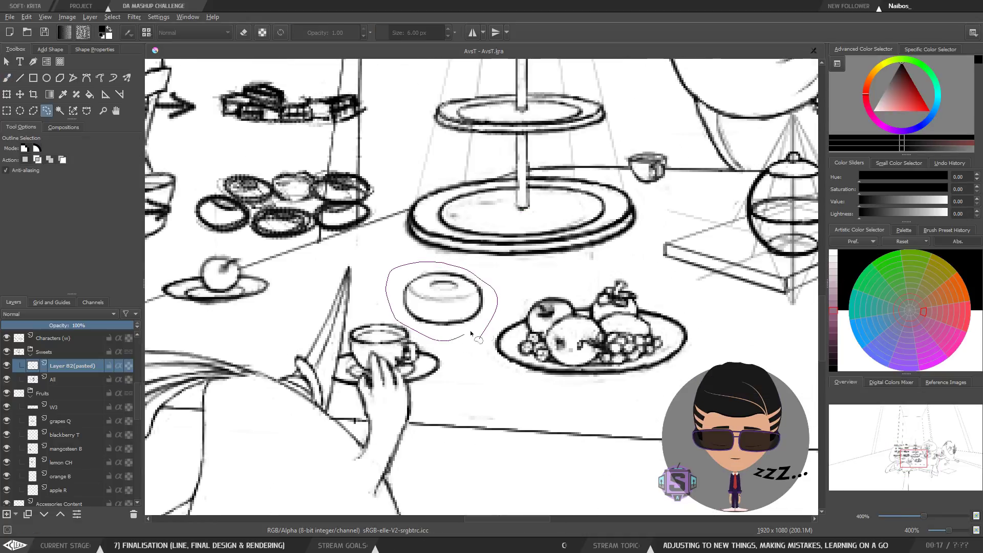
pyautogui.hotkey('ctrl', 't')
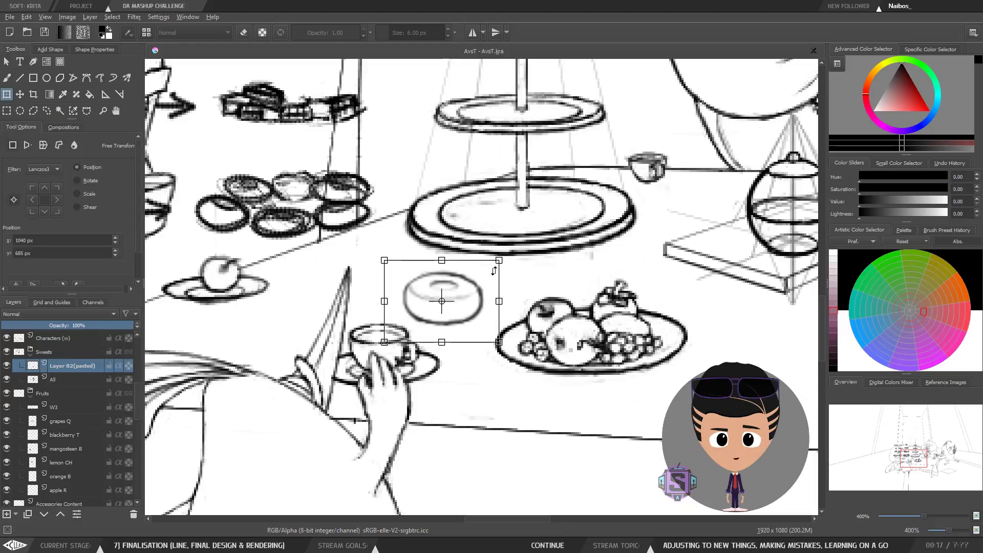
pyautogui.moveTo(501, 259); pyautogui.dragTo(443, 437)
pyautogui.press('+')
pyautogui.moveTo(392, 459)
pyautogui.mouseDown()
pyautogui.moveTo(463, 294)
pyautogui.moveTo(489, 299)
pyautogui.moveTo(452, 343)
pyautogui.mouseUp()
pyautogui.press('Return')
# Step: Reduce the eraser to 2 px and clean the small donut's top lines, undoing a stray stroke
pyautogui.press('b')
pyautogui.press('-')
pyautogui.press('+')
pyautogui.press('e')
pyautogui.press('[')
pyautogui.press('[')
pyautogui.press('[')
pyautogui.press('[')
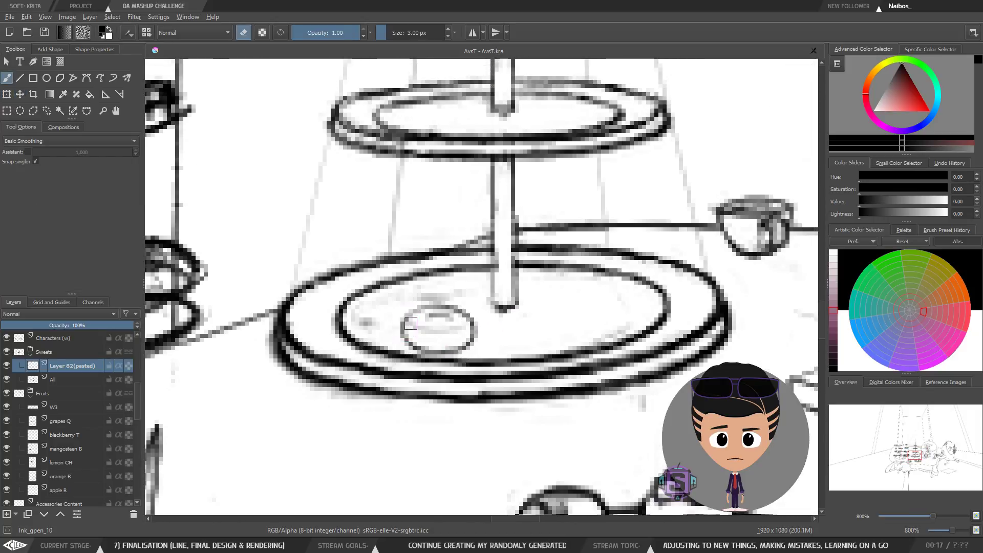
pyautogui.moveTo(435, 315); pyautogui.dragTo(448, 319)
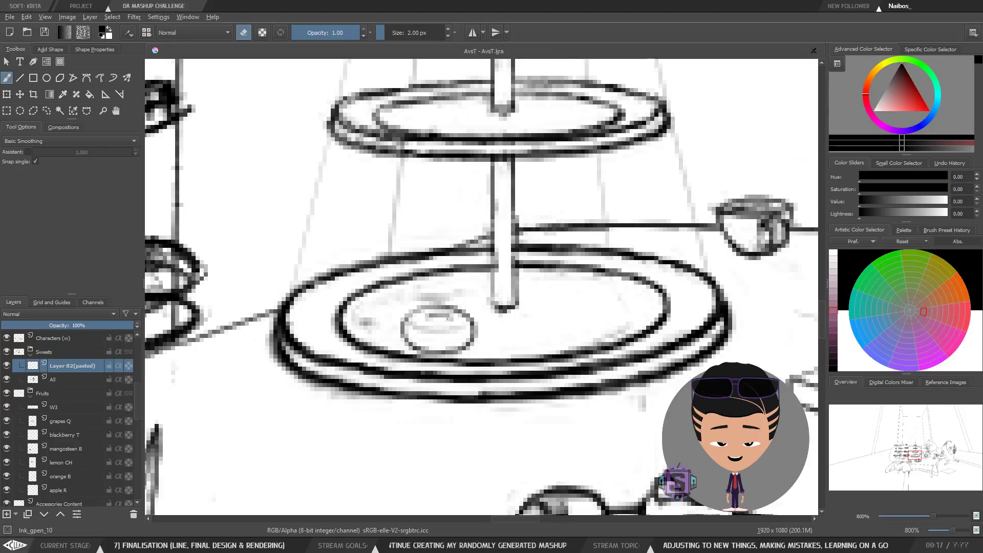
pyautogui.press('e')
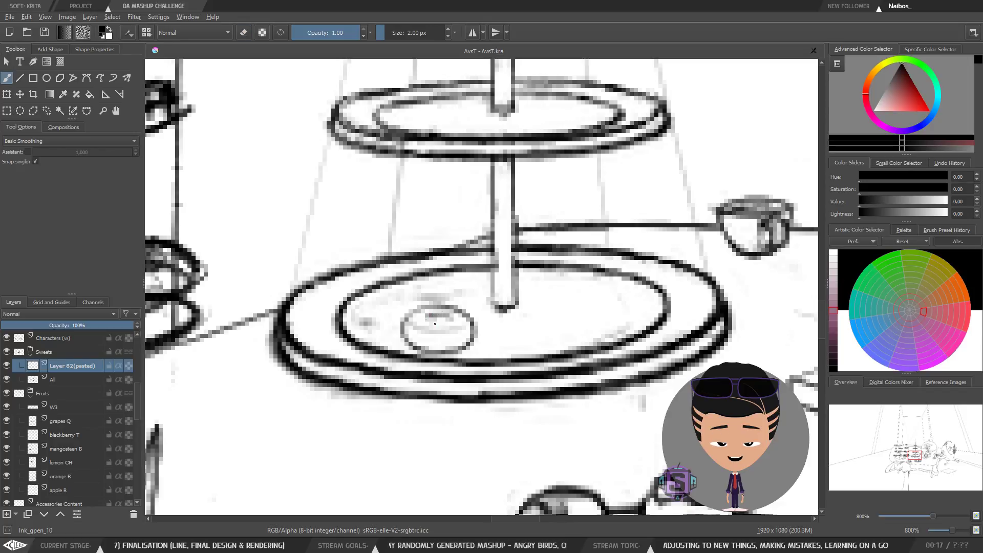
pyautogui.moveTo(430, 320); pyautogui.dragTo(452, 319)
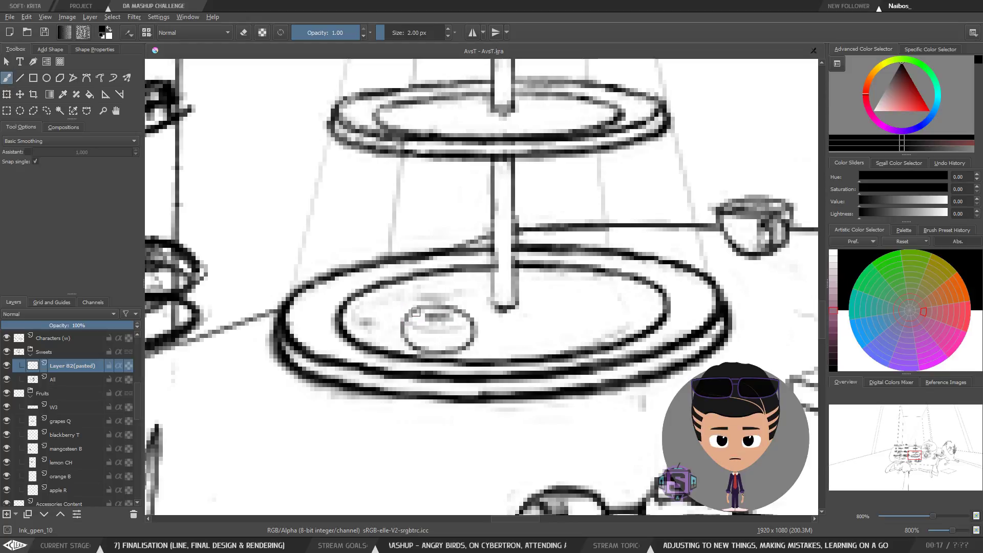
pyautogui.hotkey('ctrl', 'z')
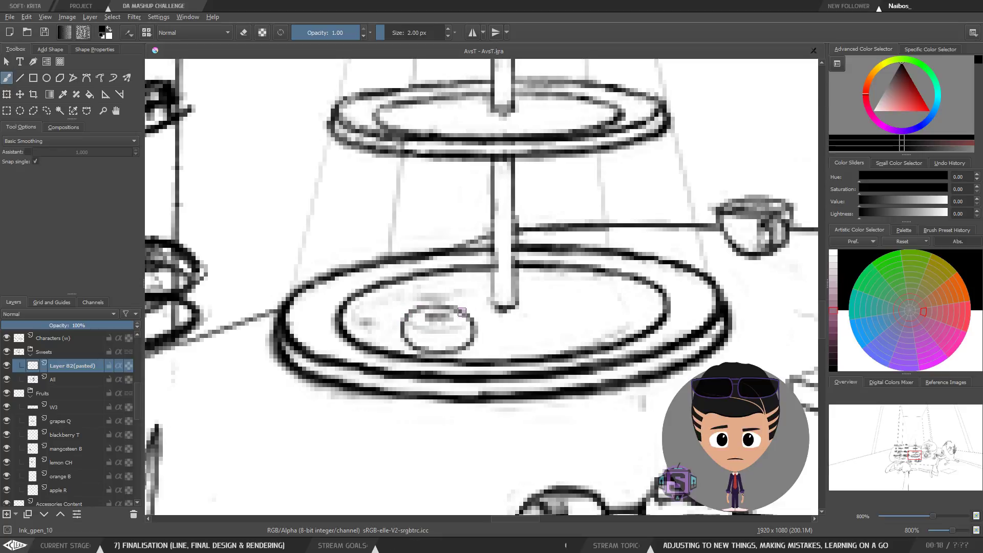
# Step: Zoom out to check the donut's placement on the cake stand within the whole drawing
pyautogui.press('e')
pyautogui.hotkey('ctrl', '-')
pyautogui.hotkey('ctrl', '-')
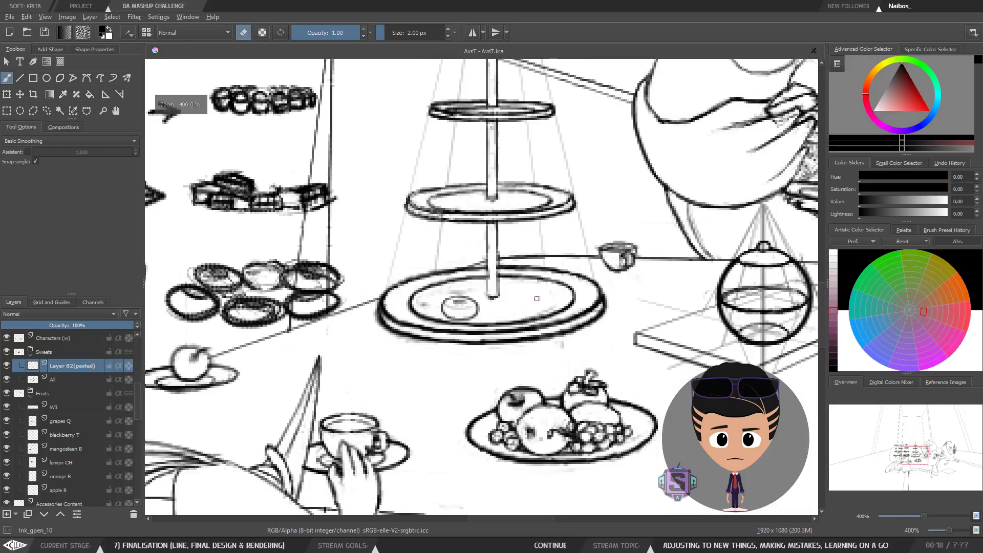
pyautogui.press('m')
pyautogui.press('m')
pyautogui.hotkey('ctrl', '+')
pyautogui.hotkey('ctrl', '+')
pyautogui.hotkey('ctrl', '-')
pyautogui.hotkey('ctrl', '-')
pyautogui.hotkey('ctrl', '-')
pyautogui.hotkey('ctrl', '-')
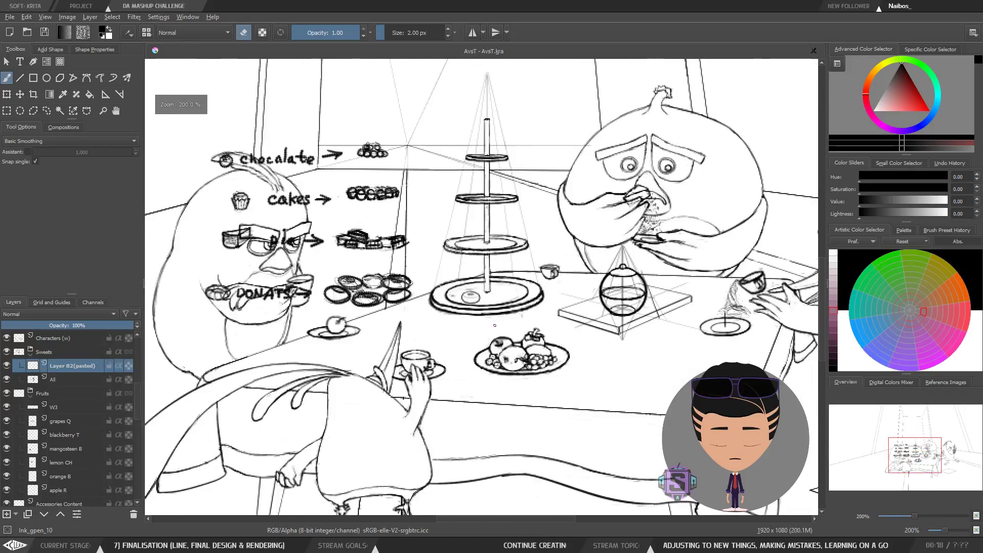
pyautogui.hotkey('ctrl', '+')
pyautogui.hotkey('ctrl', '+')
pyautogui.moveTo(474, 322); pyautogui.dragTo(496, 355)
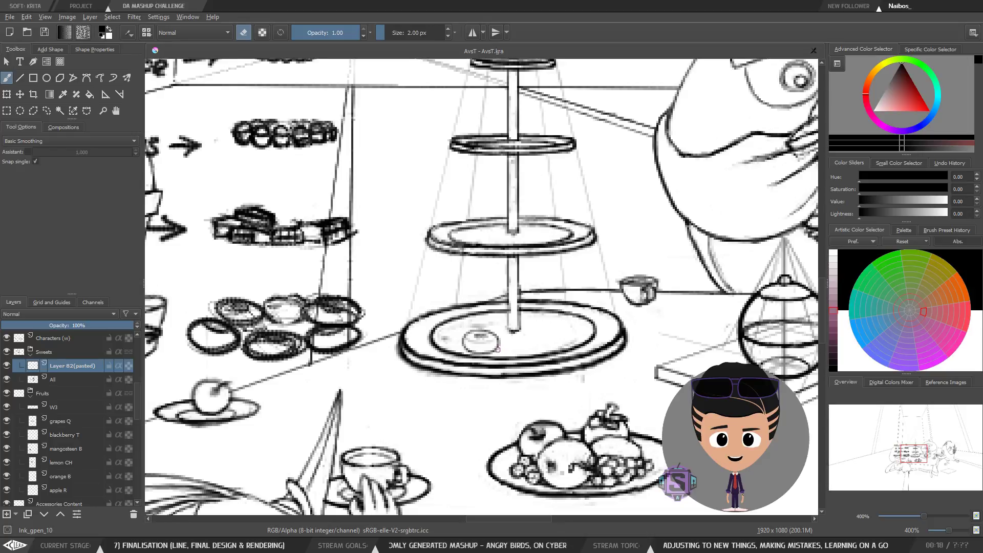
pyautogui.scroll(2, 497, 349)
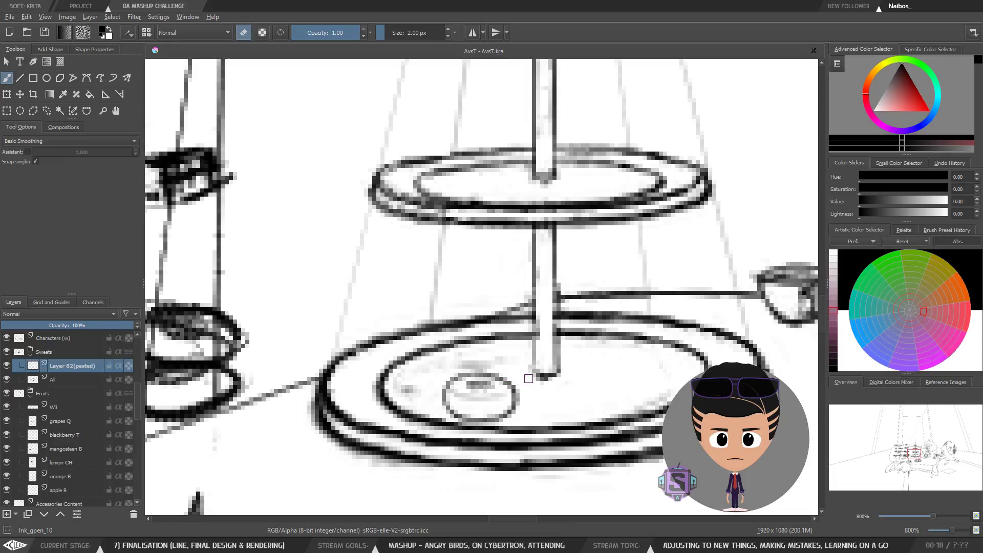
# Step: Lasso the donut and reposition it slightly on the cake stand's bottom plate, then deselect
pyautogui.press('l')
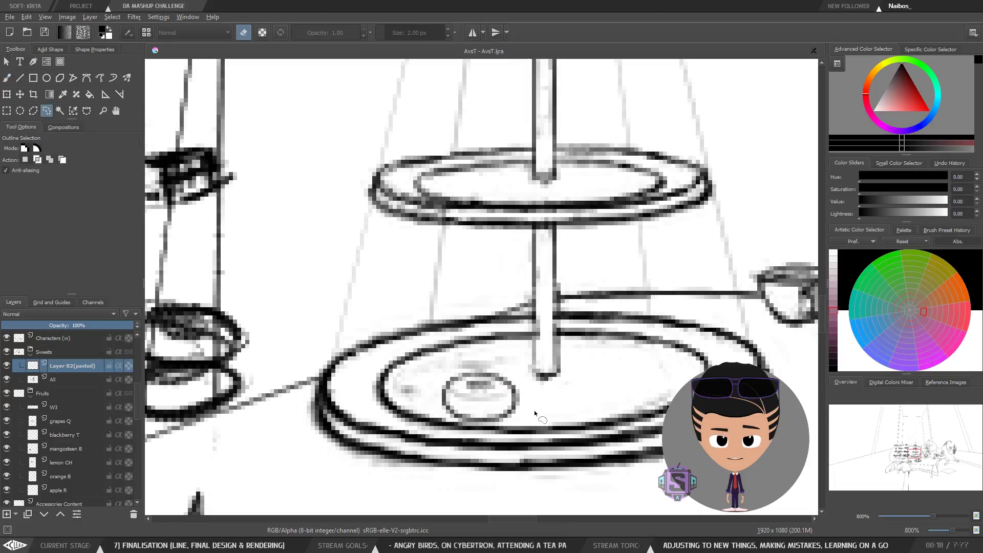
pyautogui.moveTo(534, 402)
pyautogui.mouseDown()
pyautogui.moveTo(405, 436)
pyautogui.moveTo(533, 392)
pyautogui.mouseUp()
pyautogui.hotkey('ctrl', 't')
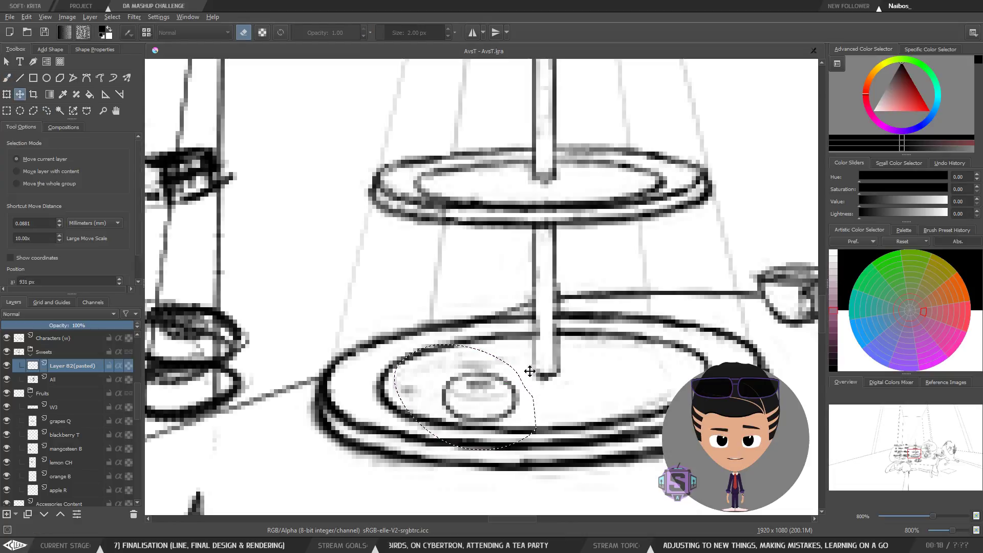
pyautogui.moveTo(540, 345); pyautogui.dragTo(592, 312)
pyautogui.press('-')
pyautogui.press('-')
pyautogui.moveTo(511, 381)
pyautogui.mouseDown()
pyautogui.moveTo(540, 421)
pyautogui.moveTo(531, 390)
pyautogui.moveTo(273, 388)
pyautogui.mouseUp()
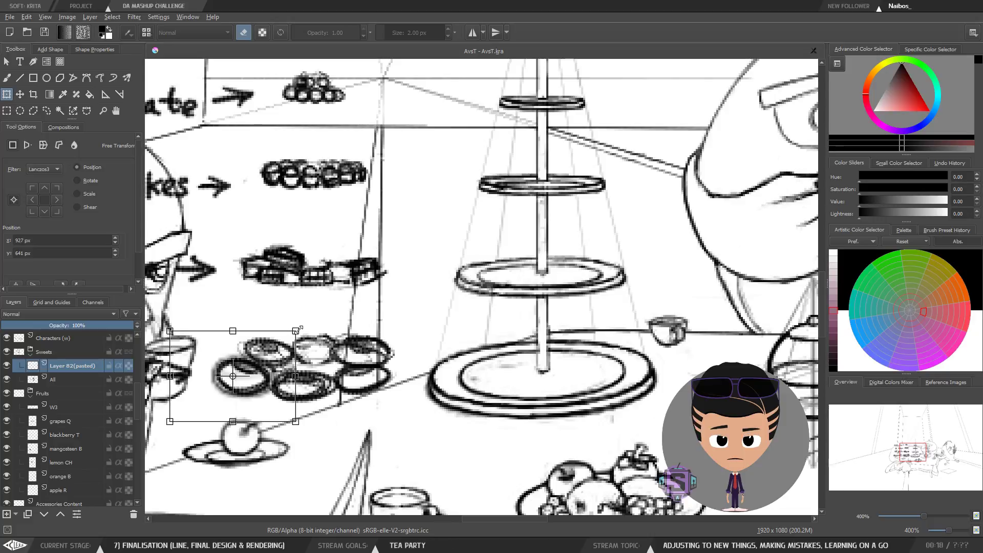
pyautogui.moveTo(296, 331); pyautogui.dragTo(292, 335)
pyautogui.moveTo(264, 407); pyautogui.dragTo(530, 405)
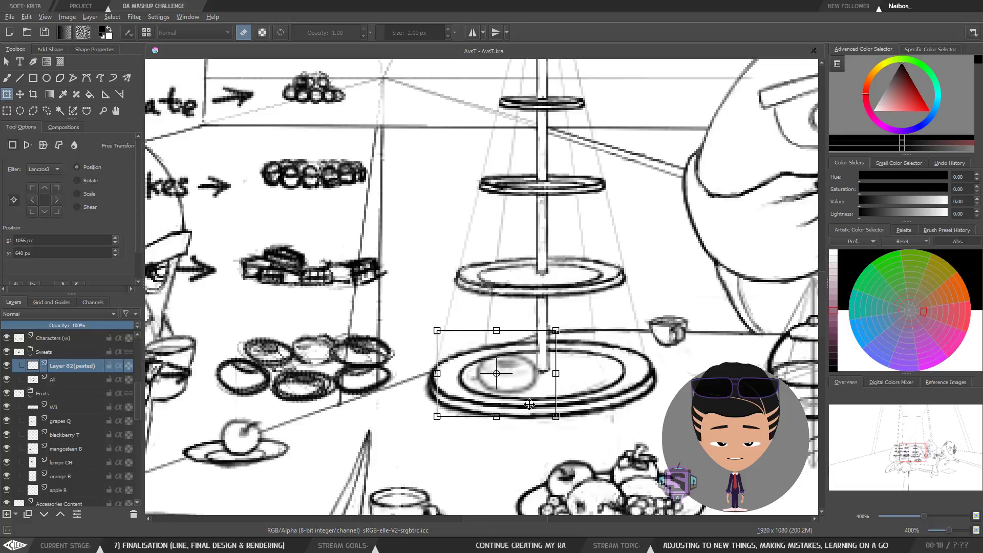
pyautogui.press('t')
pyautogui.press('b')
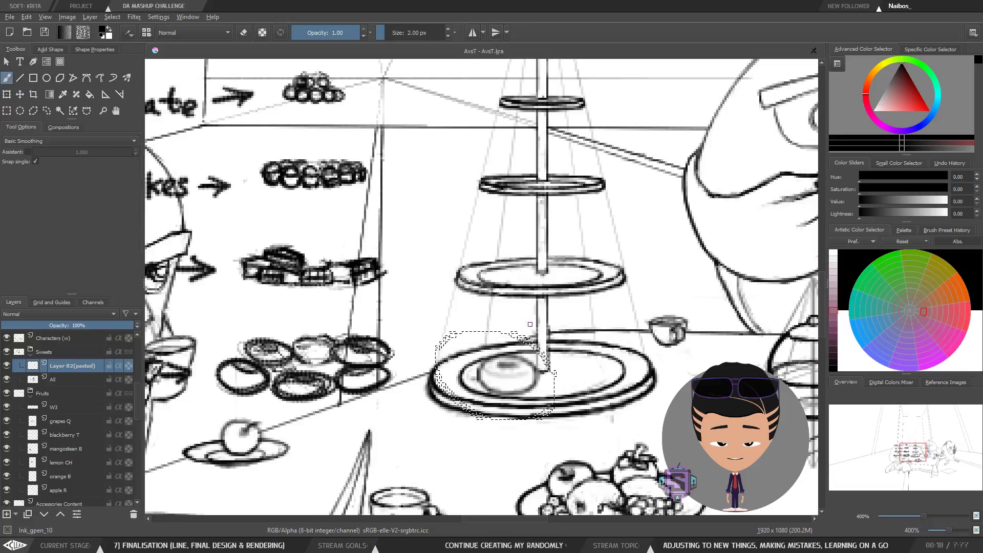
pyautogui.hotkey('ctrl', 'shift', 'a')
# Step: Touch up the donut's outline on the bottom plate and save the file
pyautogui.moveTo(546, 395); pyautogui.dragTo(521, 386)
pyautogui.press('+')
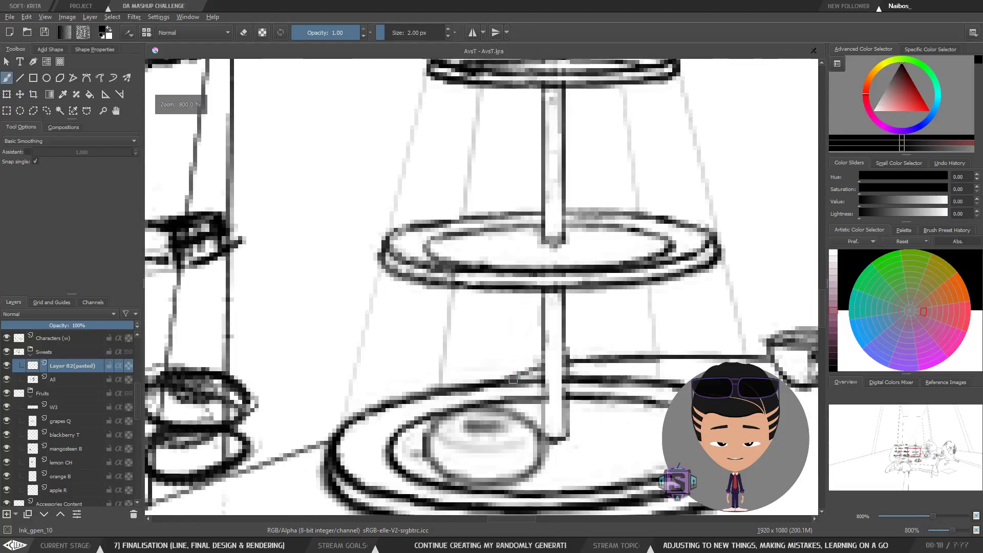
pyautogui.moveTo(518, 428); pyautogui.dragTo(514, 402)
pyautogui.click(45, 33)
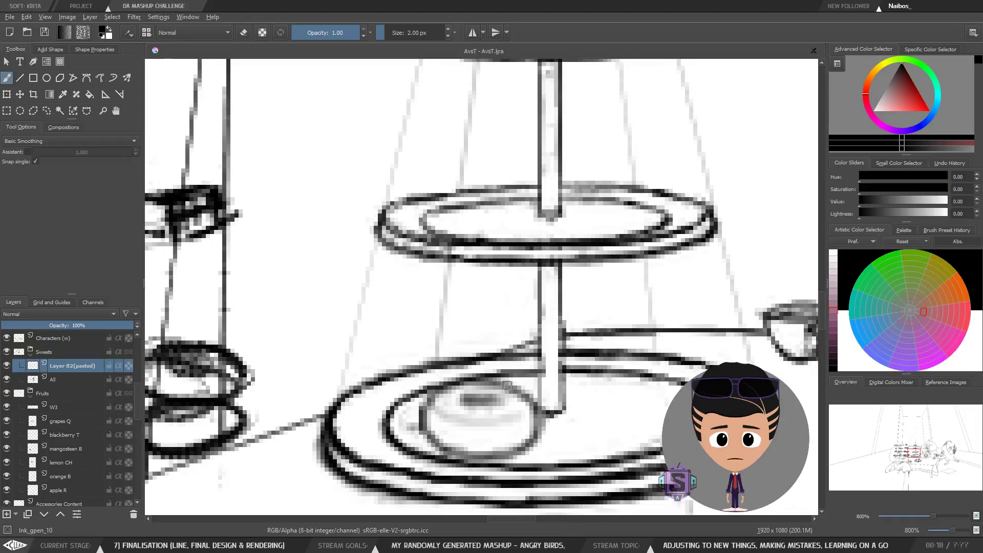
pyautogui.moveTo(500, 405); pyautogui.dragTo(495, 324)
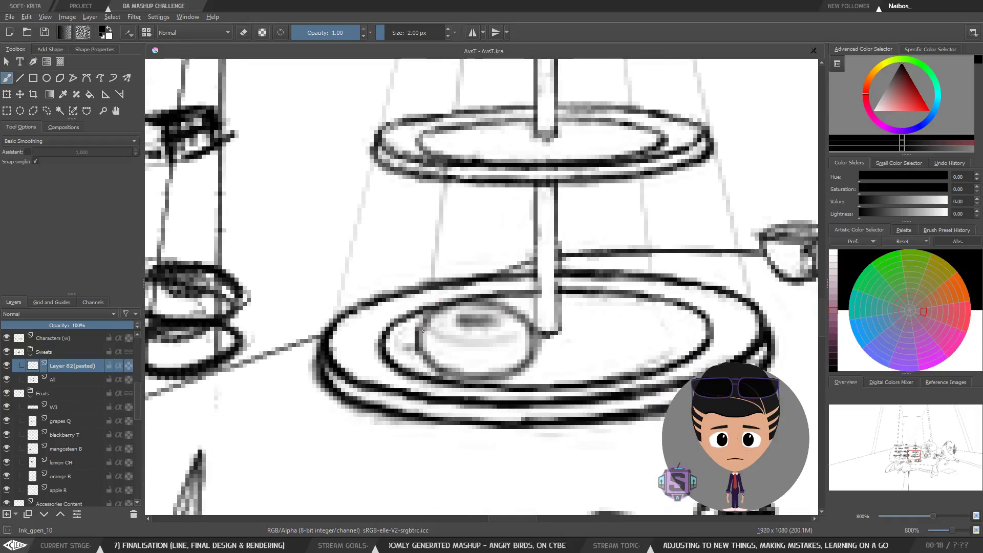
pyautogui.moveTo(421, 348)
pyautogui.mouseDown()
pyautogui.moveTo(435, 313)
pyautogui.moveTo(483, 303)
pyautogui.moveTo(458, 304)
pyautogui.moveTo(517, 311)
pyautogui.moveTo(535, 335)
pyautogui.moveTo(530, 360)
pyautogui.moveTo(489, 379)
pyautogui.moveTo(508, 375)
pyautogui.moveTo(469, 380)
pyautogui.moveTo(422, 352)
pyautogui.mouseUp()
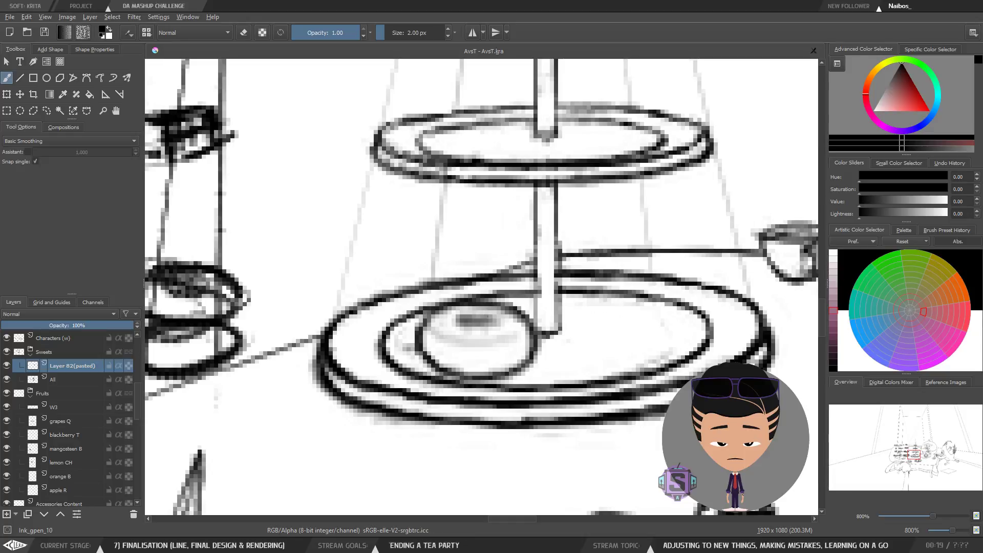
# Step: Draw the small donut's centre hole with short brush and eraser strokes
pyautogui.moveTo(470, 318); pyautogui.dragTo(460, 316)
pyautogui.press('e')
pyautogui.moveTo(484, 318)
pyautogui.mouseDown()
pyautogui.moveTo(459, 322)
pyautogui.moveTo(492, 322)
pyautogui.moveTo(473, 324)
pyautogui.mouseUp()
pyautogui.press('e')
pyautogui.moveTo(473, 325)
pyautogui.mouseDown()
pyautogui.moveTo(494, 325)
pyautogui.moveTo(454, 316)
pyautogui.moveTo(495, 321)
pyautogui.moveTo(473, 329)
pyautogui.moveTo(484, 328)
pyautogui.mouseUp()
pyautogui.press('e')
pyautogui.press('e')
pyautogui.moveTo(461, 326); pyautogui.dragTo(492, 325)
pyautogui.press('e')
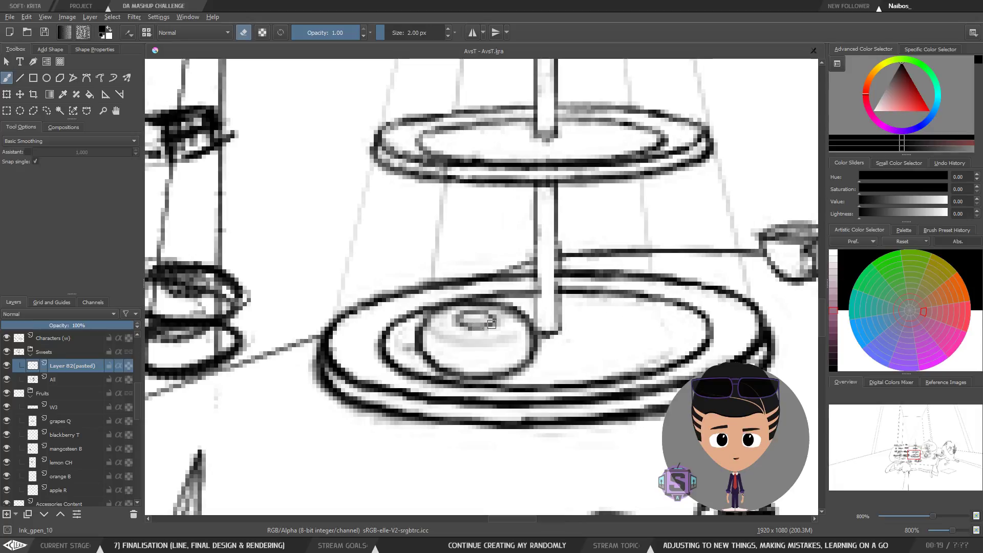
pyautogui.press('e')
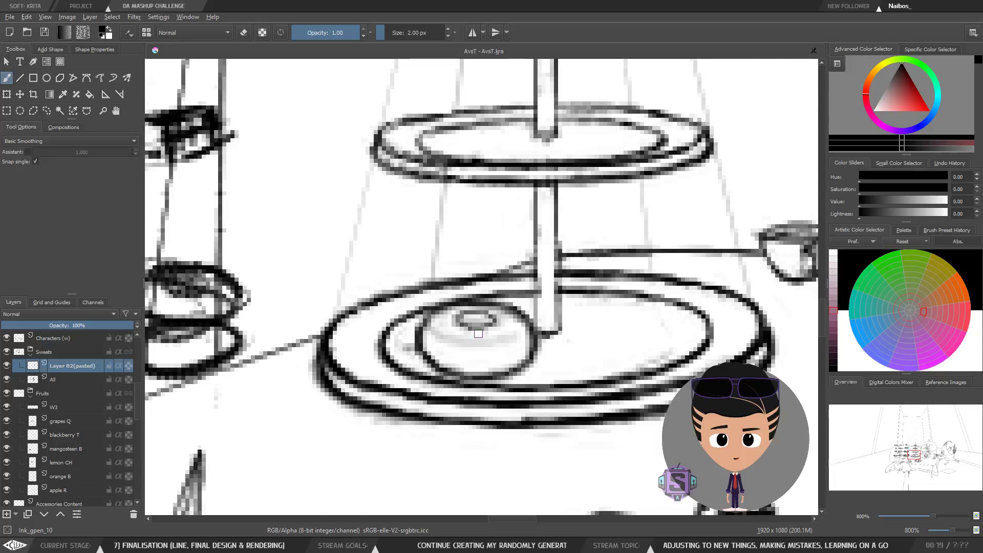
# Step: Refine the donut's lower outline with short strokes
pyautogui.scroll(-1, 478, 334)
pyautogui.scroll(1, 479, 335)
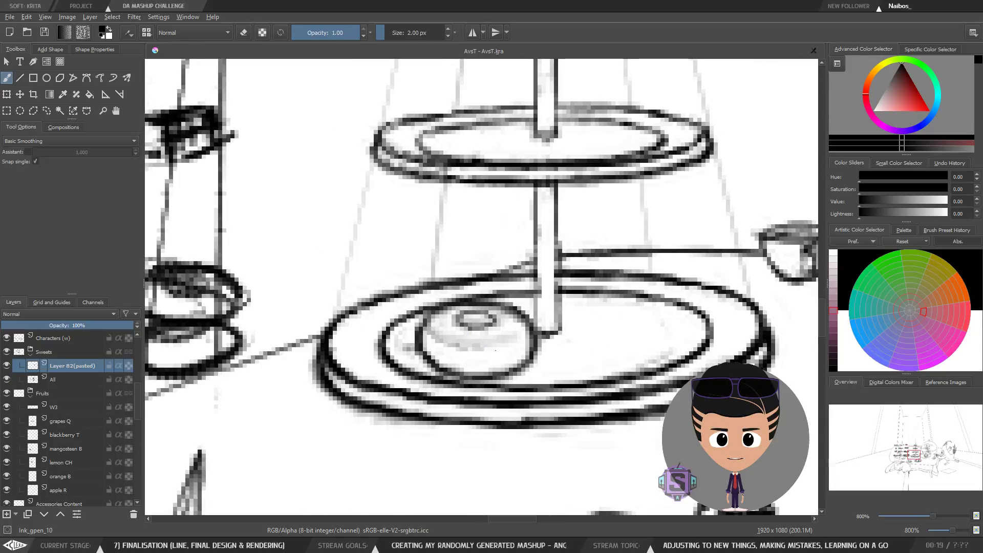
pyautogui.moveTo(497, 350); pyautogui.dragTo(465, 349)
pyautogui.moveTo(512, 342)
pyautogui.mouseDown()
pyautogui.moveTo(456, 344)
pyautogui.moveTo(508, 346)
pyautogui.mouseUp()
pyautogui.scroll(-5, 515, 335)
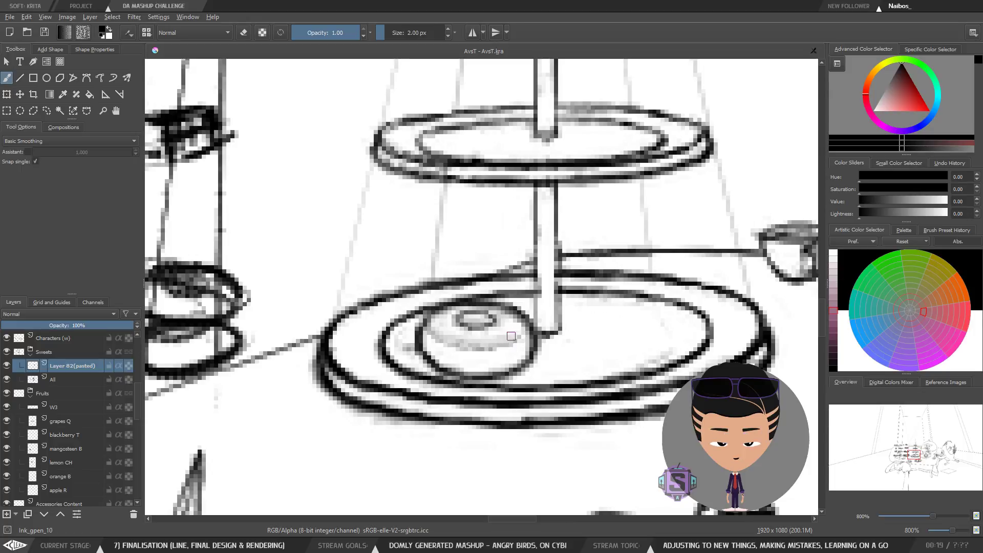
pyautogui.scroll(2, 517, 334)
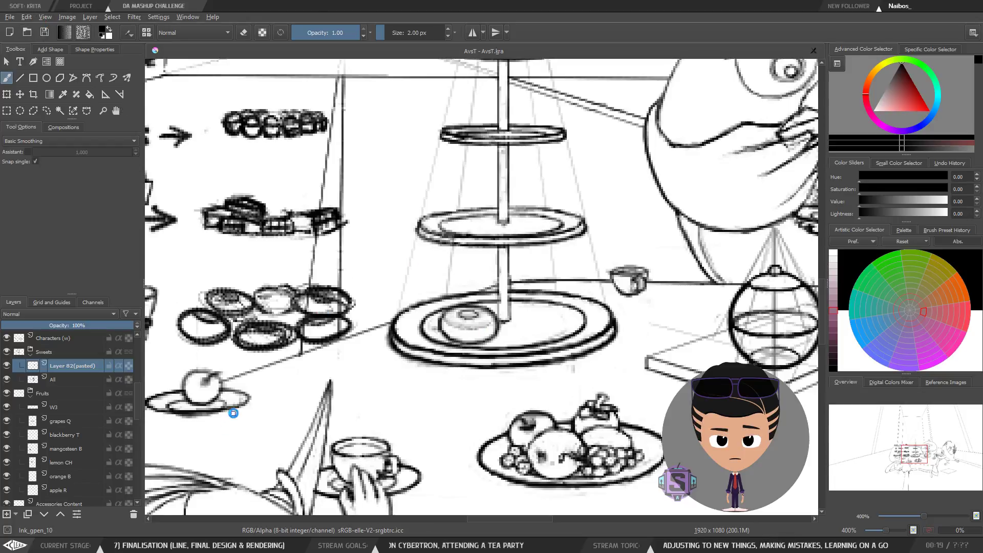
pyautogui.hotkey('alt', 'Tab')
pyautogui.hotkey('alt', 'Tab')
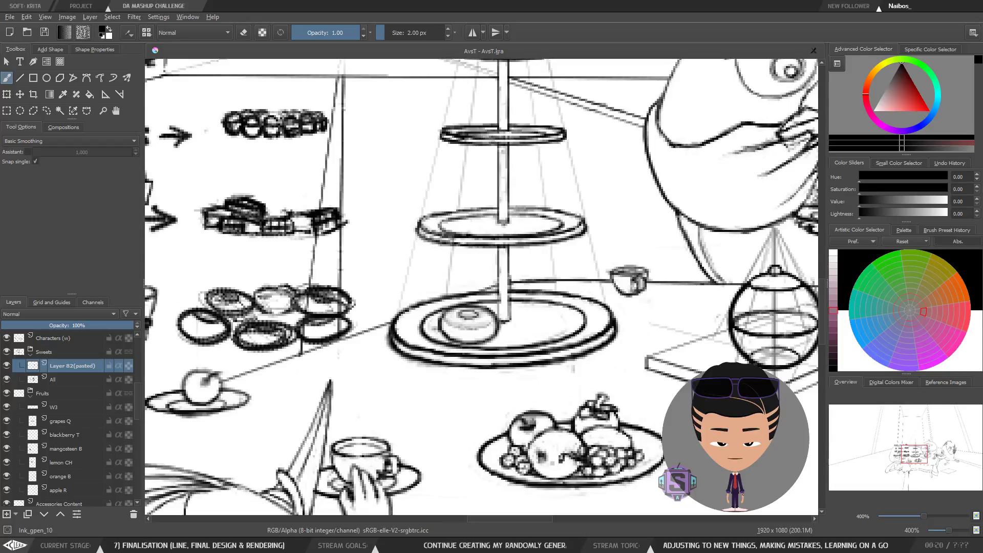
# Step: Sketch a trial donut beside the cake stand's middle tier and cut it out
pyautogui.moveTo(459, 165)
pyautogui.mouseDown()
pyautogui.moveTo(490, 197)
pyautogui.moveTo(463, 251)
pyautogui.moveTo(431, 285)
pyautogui.moveTo(417, 231)
pyautogui.moveTo(451, 258)
pyautogui.moveTo(430, 244)
pyautogui.moveTo(428, 271)
pyautogui.moveTo(425, 247)
pyautogui.moveTo(424, 264)
pyautogui.moveTo(410, 250)
pyautogui.mouseUp()
pyautogui.press('-')
pyautogui.press('-')
pyautogui.press('+')
pyautogui.press('+')
pyautogui.moveTo(411, 241)
pyautogui.mouseDown()
pyautogui.moveTo(447, 243)
pyautogui.moveTo(447, 280)
pyautogui.mouseUp()
pyautogui.moveTo(430, 274)
pyautogui.mouseDown()
pyautogui.moveTo(426, 281)
pyautogui.moveTo(468, 263)
pyautogui.moveTo(439, 216)
pyautogui.moveTo(397, 291)
pyautogui.moveTo(443, 295)
pyautogui.mouseUp()
pyautogui.press('l')
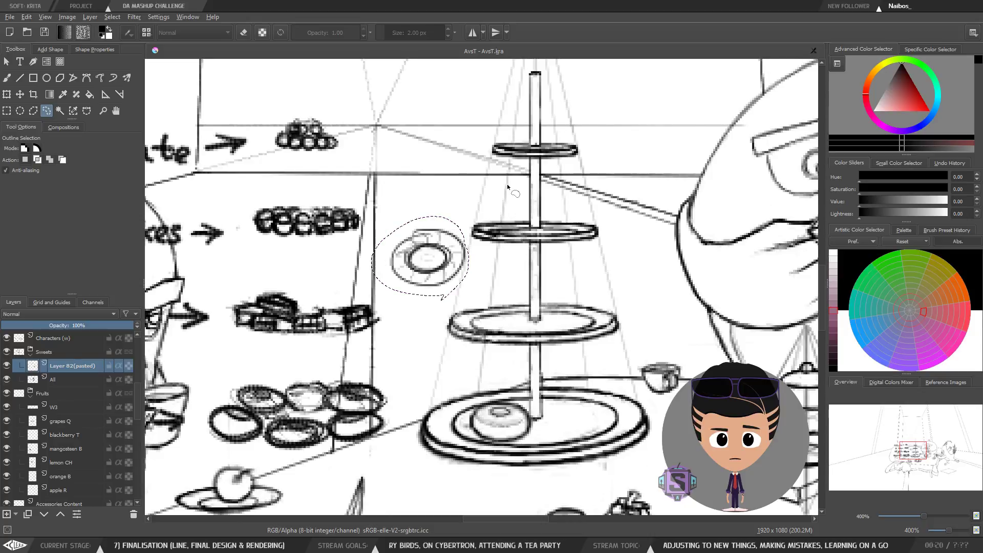
pyautogui.hotkey('ctrl', 'x')
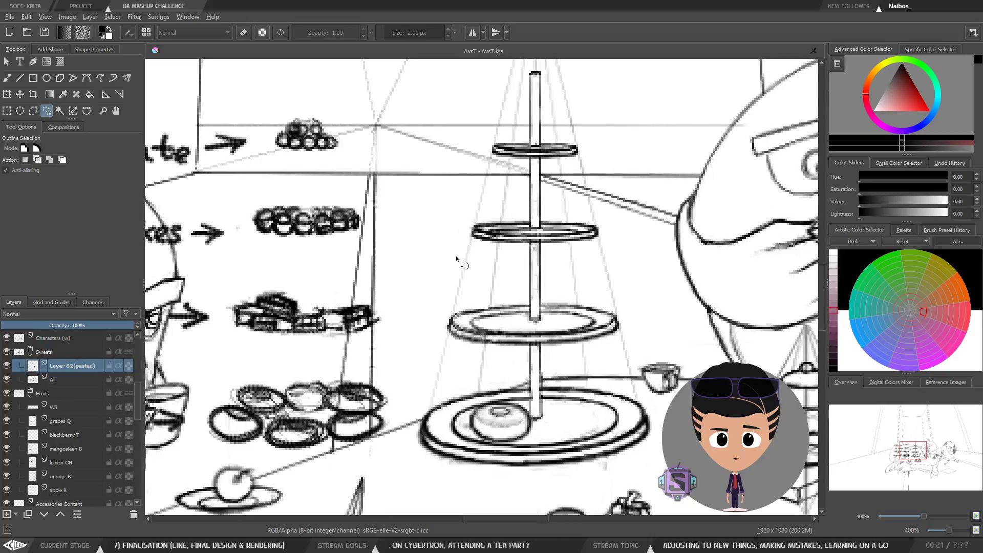
# Step: Draw a trial circle beside the middle tier and delete it with a lasso selection
pyautogui.press('b')
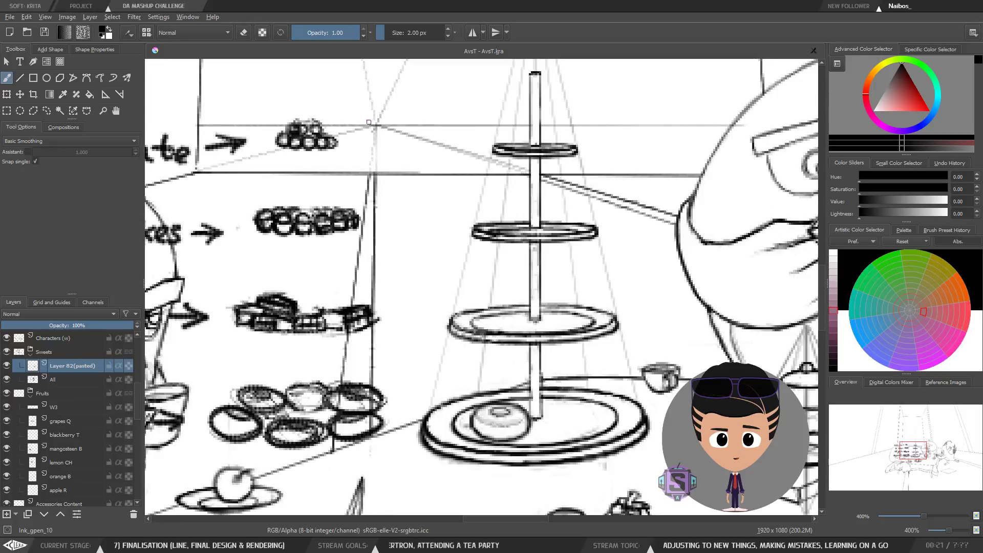
pyautogui.moveTo(404, 236)
pyautogui.mouseDown()
pyautogui.moveTo(394, 294)
pyautogui.moveTo(387, 241)
pyautogui.moveTo(416, 272)
pyautogui.moveTo(418, 249)
pyautogui.moveTo(425, 271)
pyautogui.moveTo(411, 263)
pyautogui.mouseUp()
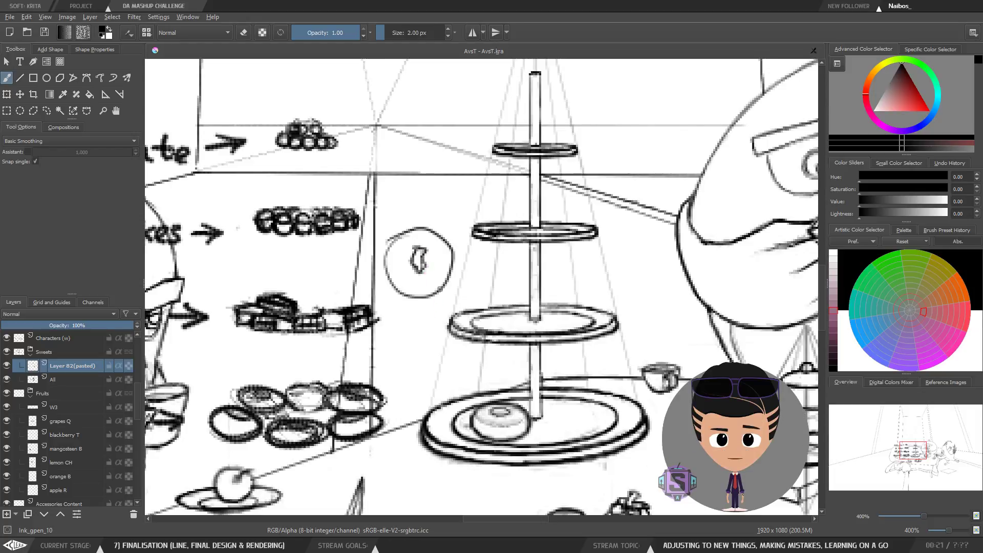
pyautogui.press('l')
pyautogui.moveTo(435, 317)
pyautogui.mouseDown()
pyautogui.moveTo(463, 266)
pyautogui.moveTo(394, 220)
pyautogui.moveTo(404, 315)
pyautogui.mouseUp()
pyautogui.press('Delete')
pyautogui.hotkey('ctrl', 'shift', 'a')
pyautogui.press('b')
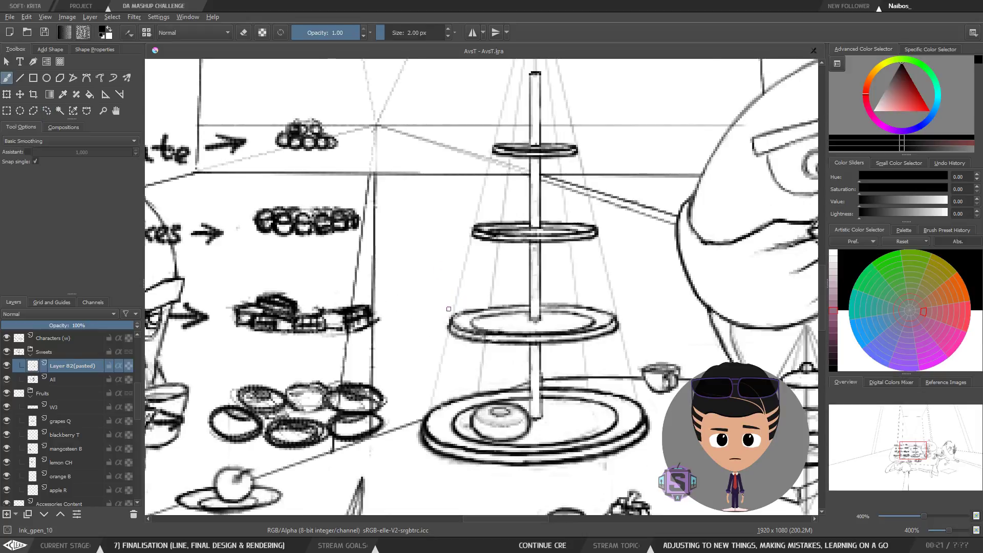
pyautogui.scroll(1, 449, 309)
pyautogui.scroll(-1, 449, 308)
pyautogui.moveTo(469, 334); pyautogui.dragTo(429, 257)
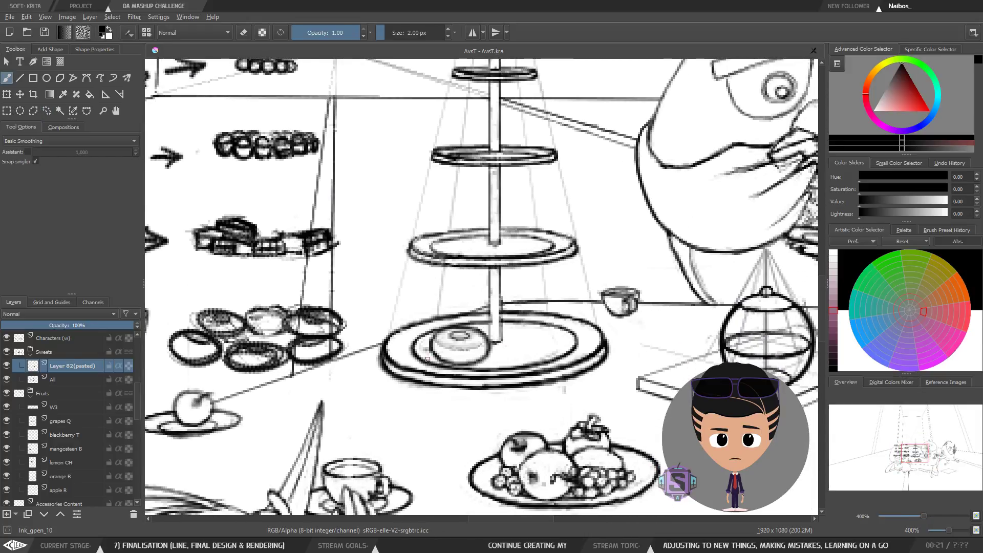
# Step: Study the donut reference photos on the Pinterest board, comparing them with the cake stand's bottom tier
pyautogui.scroll(1, 448, 299)
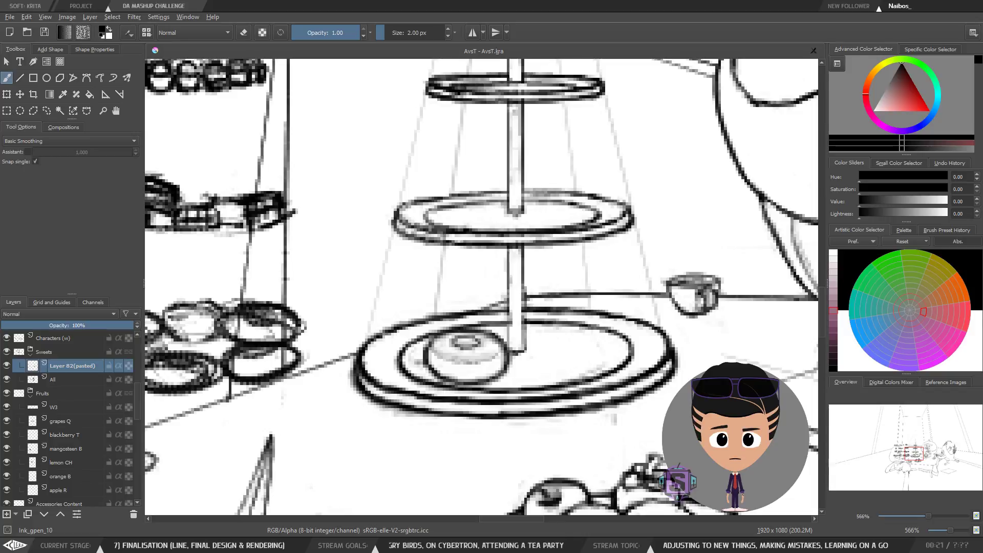
pyautogui.moveTo(510, 338); pyautogui.dragTo(501, 323)
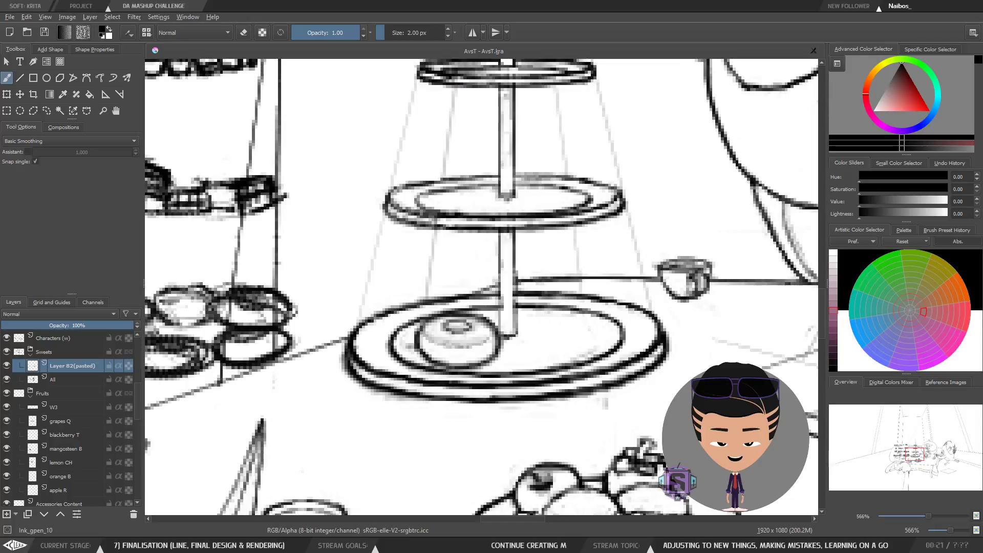
pyautogui.moveTo(587, 326); pyautogui.dragTo(526, 347)
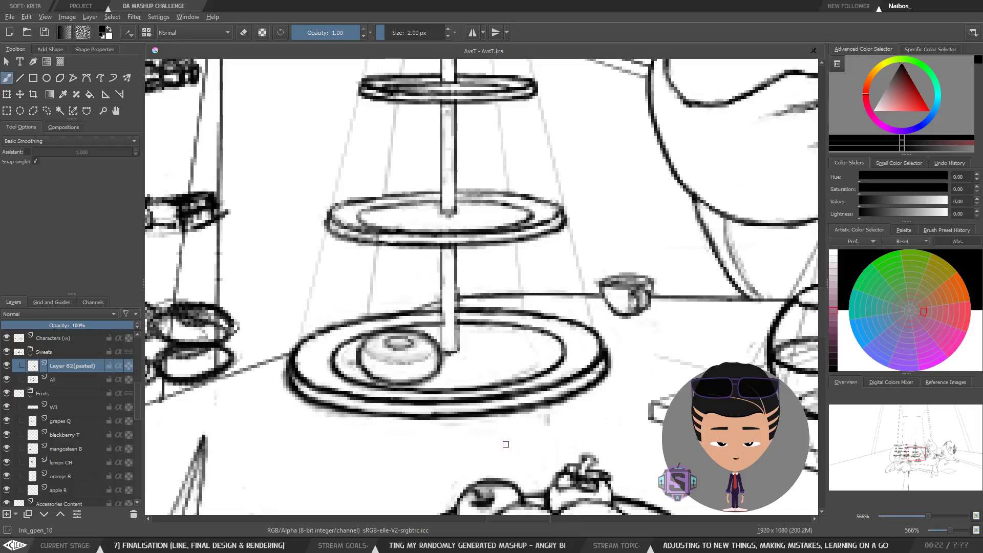
pyautogui.moveTo(534, 419); pyautogui.dragTo(528, 399)
pyautogui.press('-')
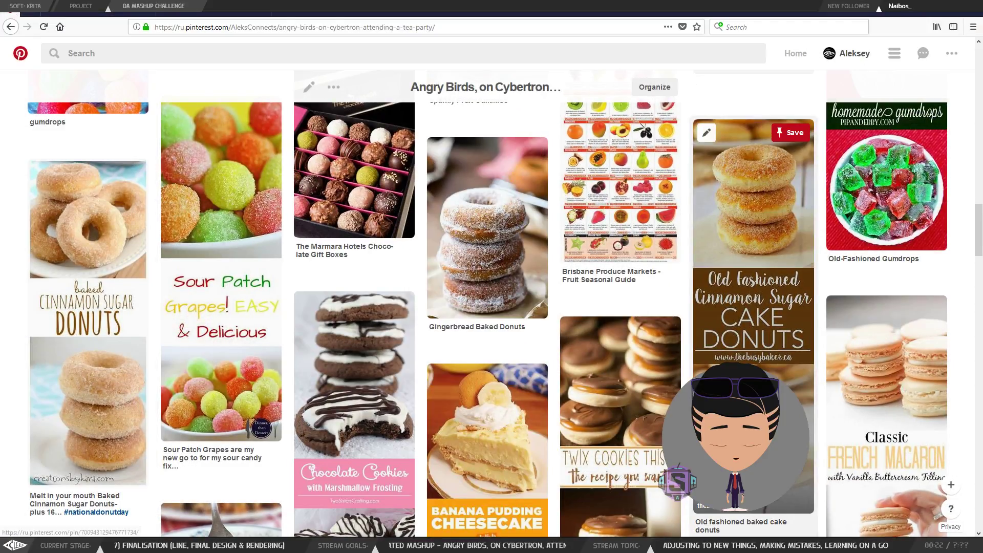
pyautogui.scroll(-2, 784, 284)
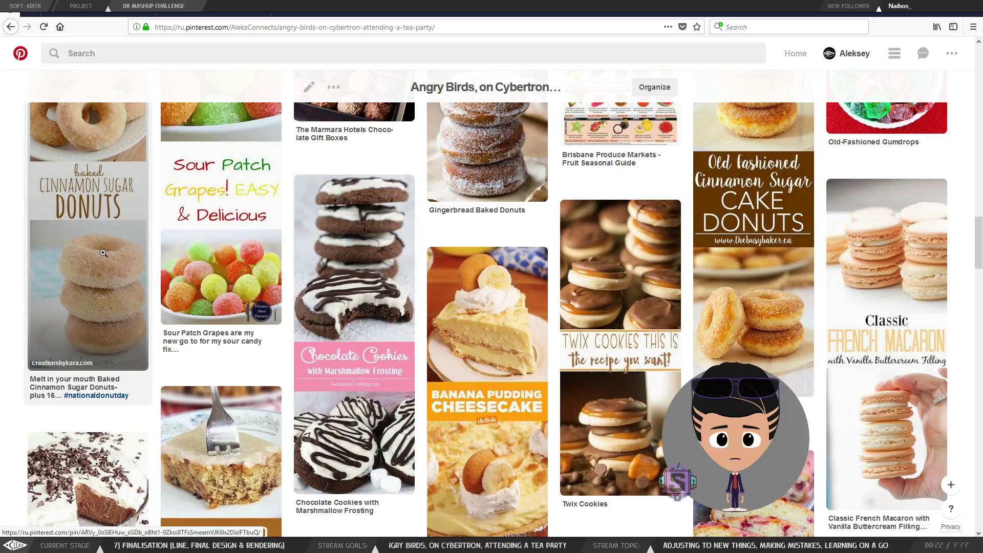
pyautogui.scroll(2, 103, 254)
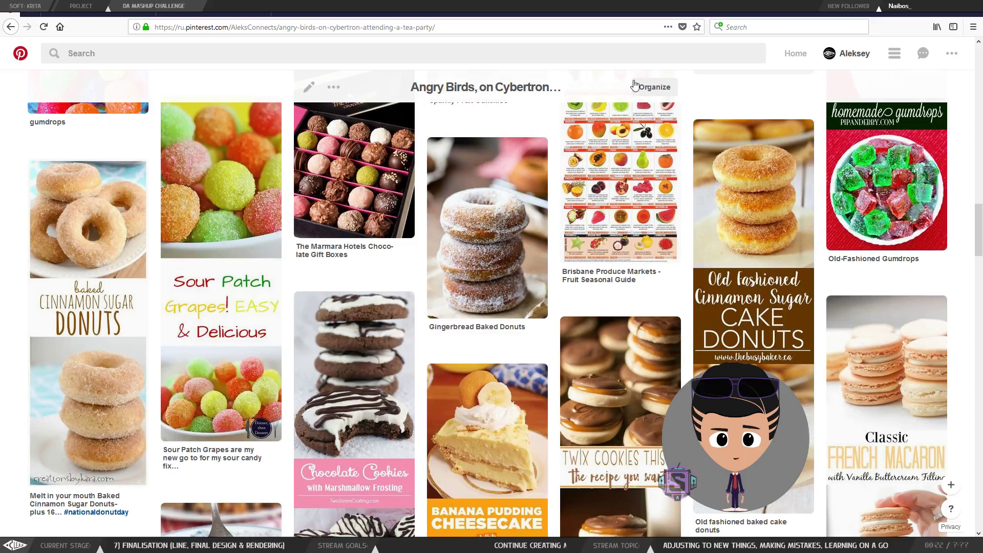
pyautogui.scroll(-2, 539, 314)
pyautogui.scroll(2, 539, 314)
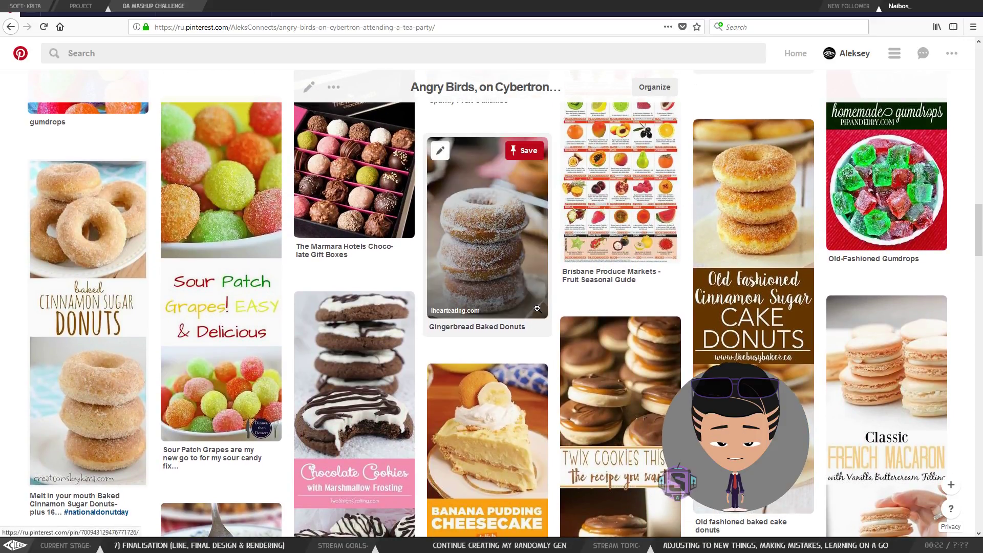
pyautogui.scroll(-1, 493, 401)
pyautogui.scroll(1, 493, 401)
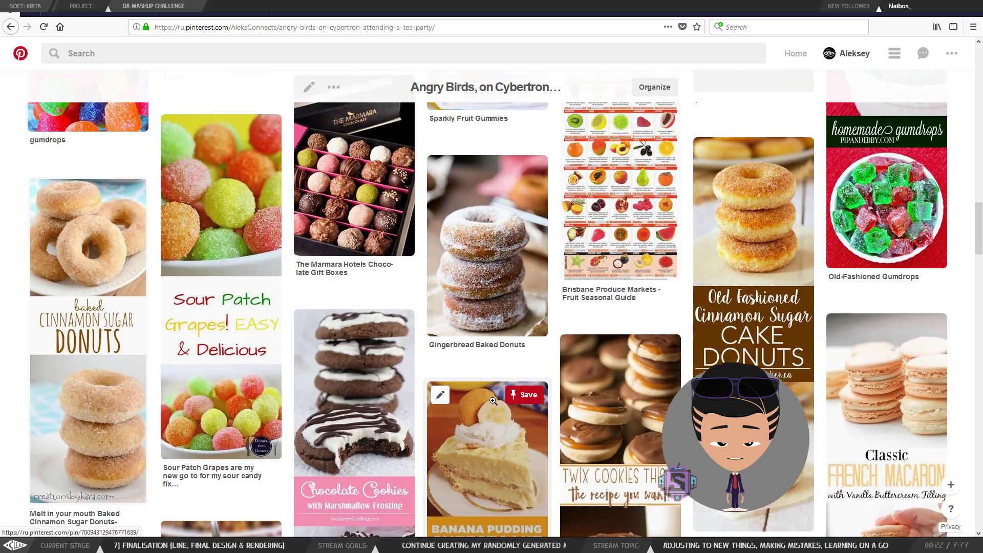
pyautogui.scroll(2, 493, 401)
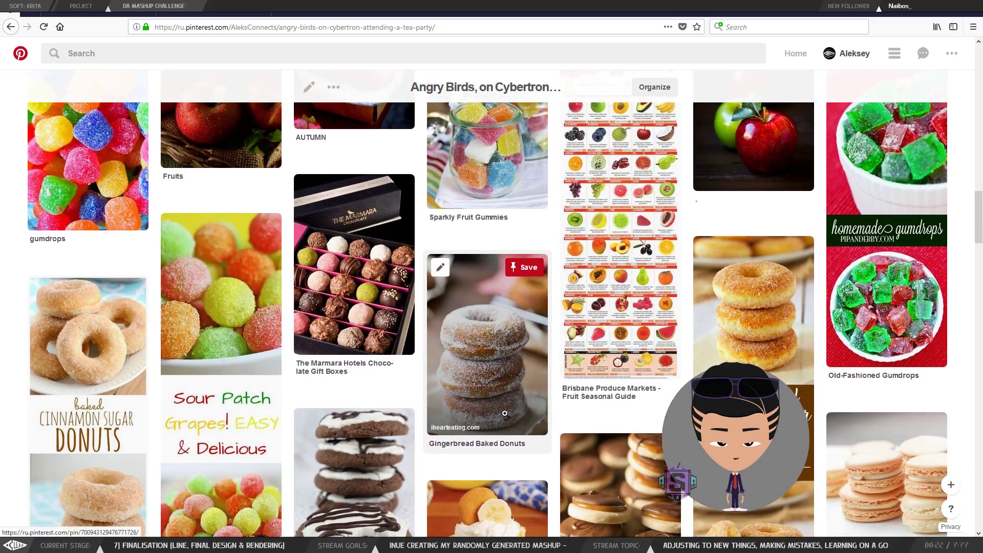
pyautogui.hotkey('alt', 'Tab')
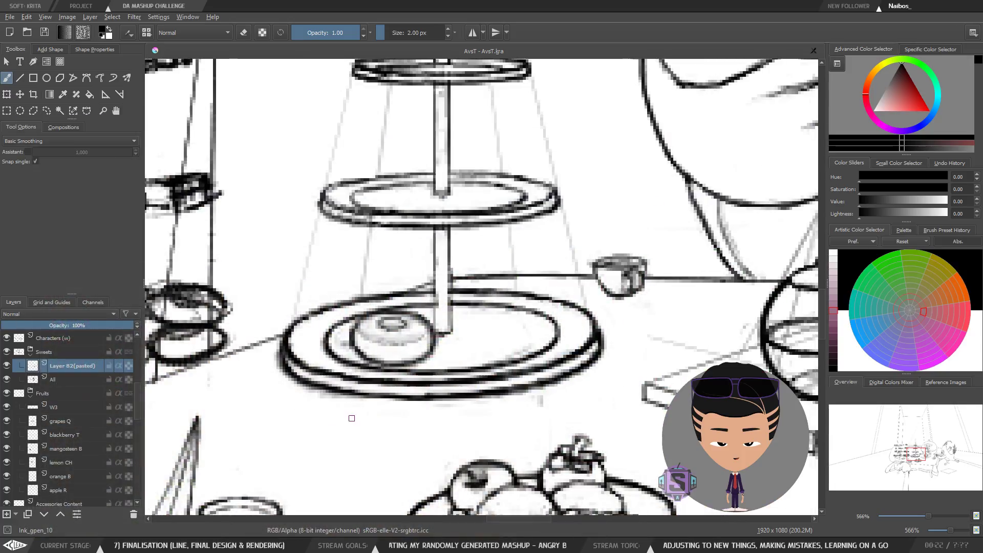
pyautogui.moveTo(400, 408); pyautogui.dragTo(420, 404)
pyautogui.hotkey('alt', 'Tab')
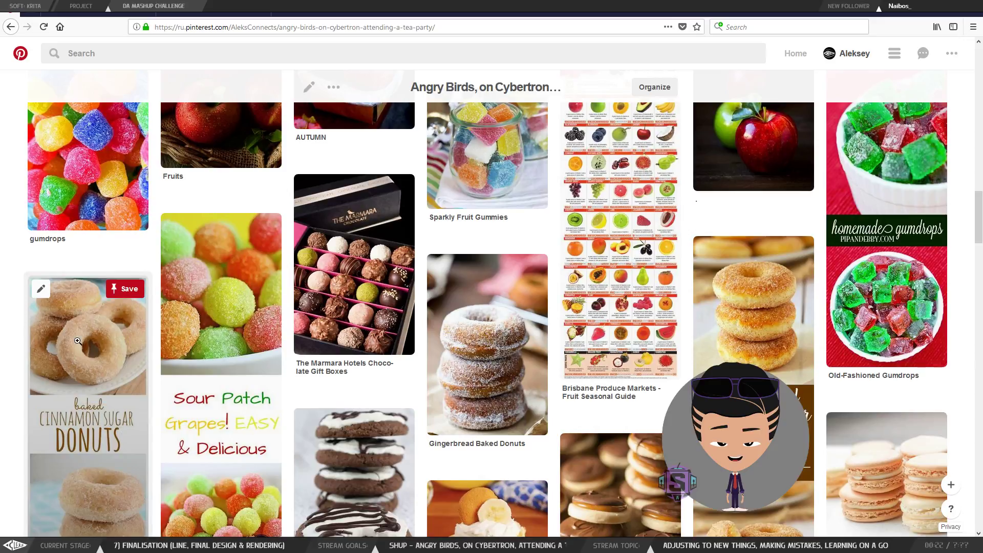
pyautogui.scroll(-2, 104, 377)
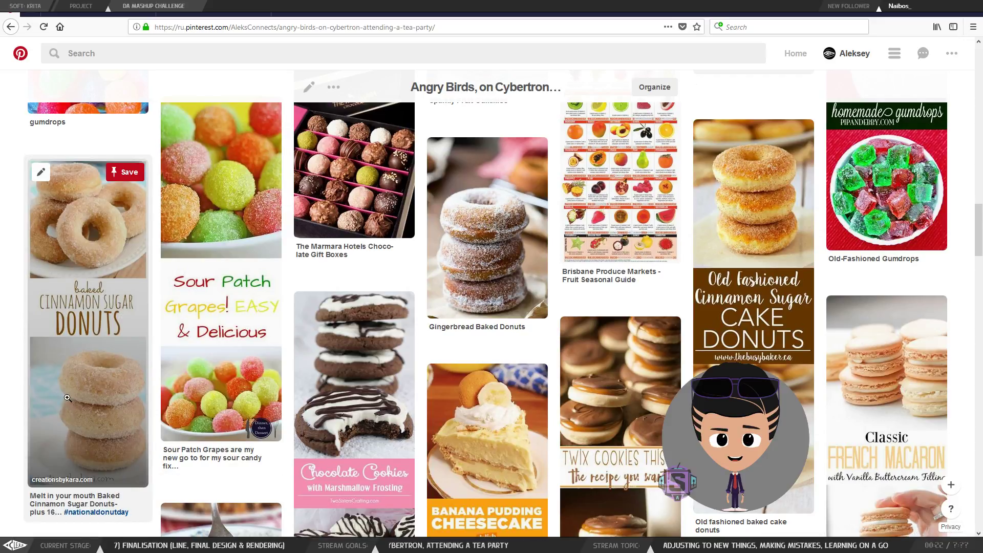
pyautogui.hotkey('alt', 'Tab')
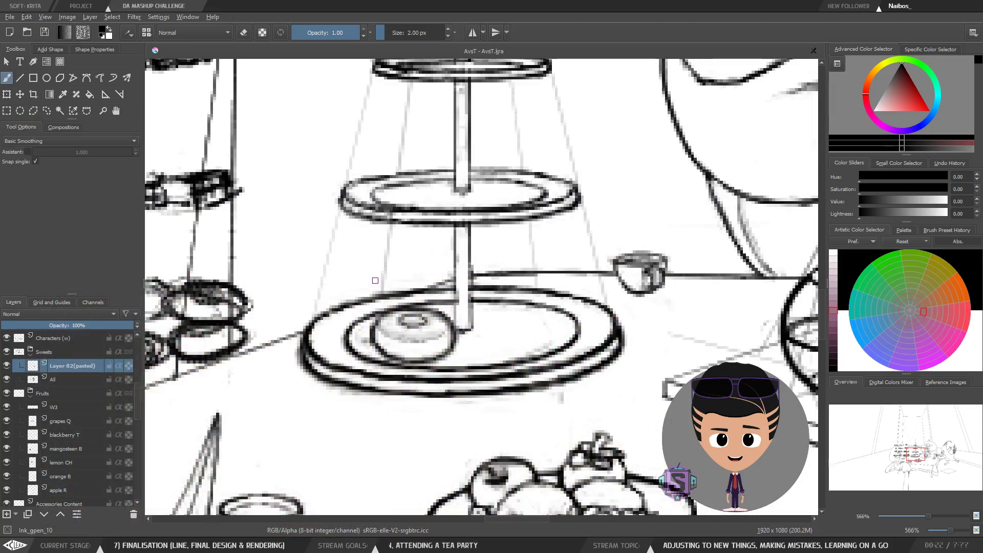
pyautogui.hotkey('ctrl', '-')
pyautogui.hotkey('ctrl', '-')
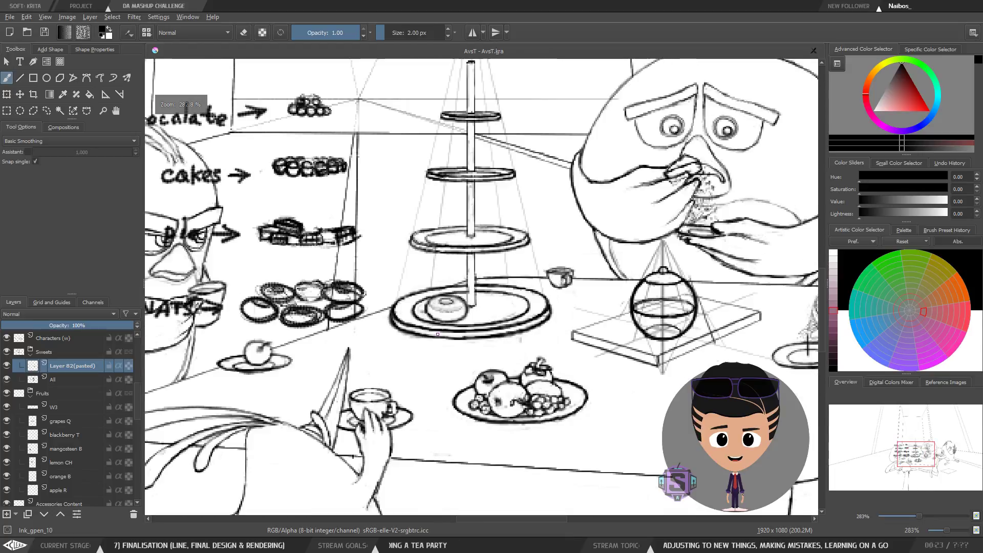
pyautogui.hotkey('ctrl', '+')
pyautogui.hotkey('ctrl', '+')
pyautogui.moveTo(423, 308); pyautogui.dragTo(436, 285)
pyautogui.press('e')
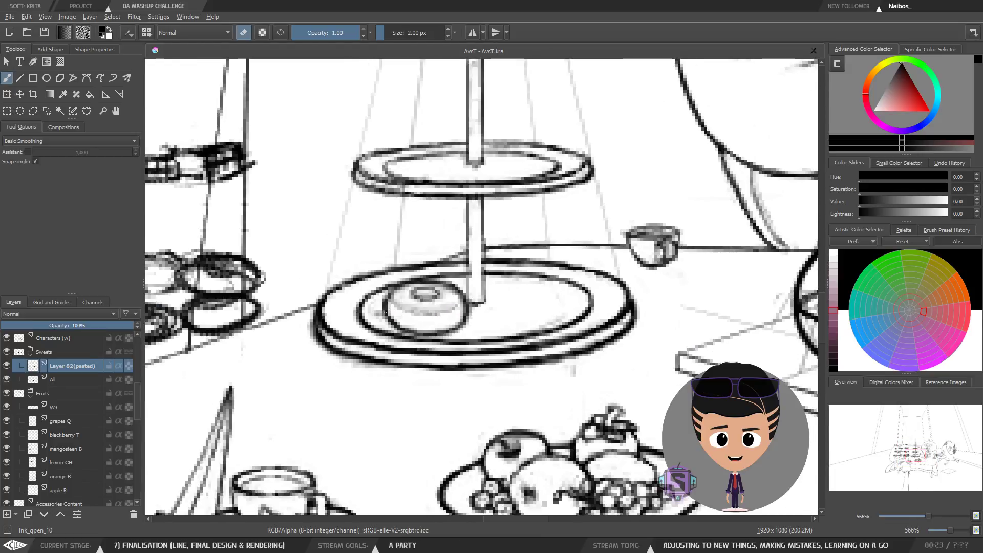
pyautogui.press('e')
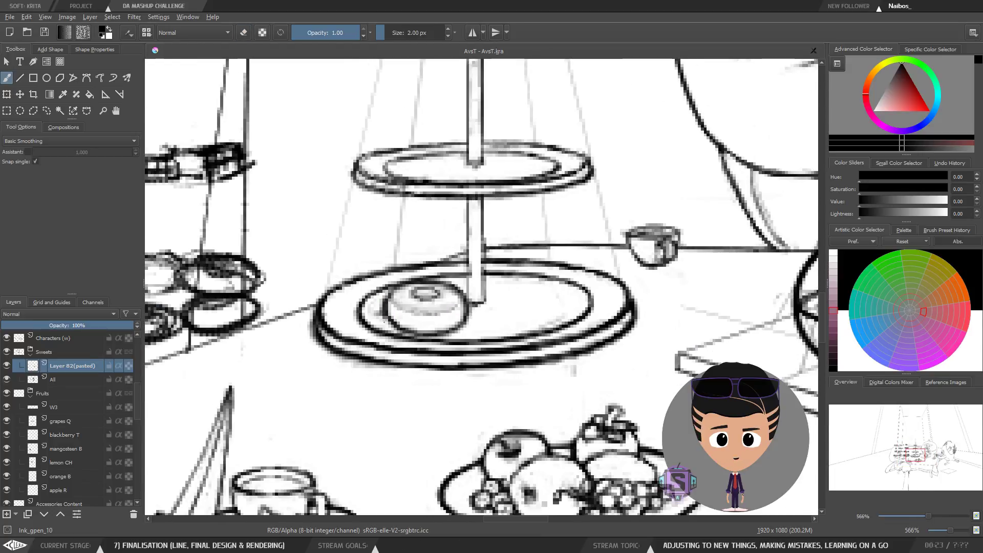
pyautogui.press('e')
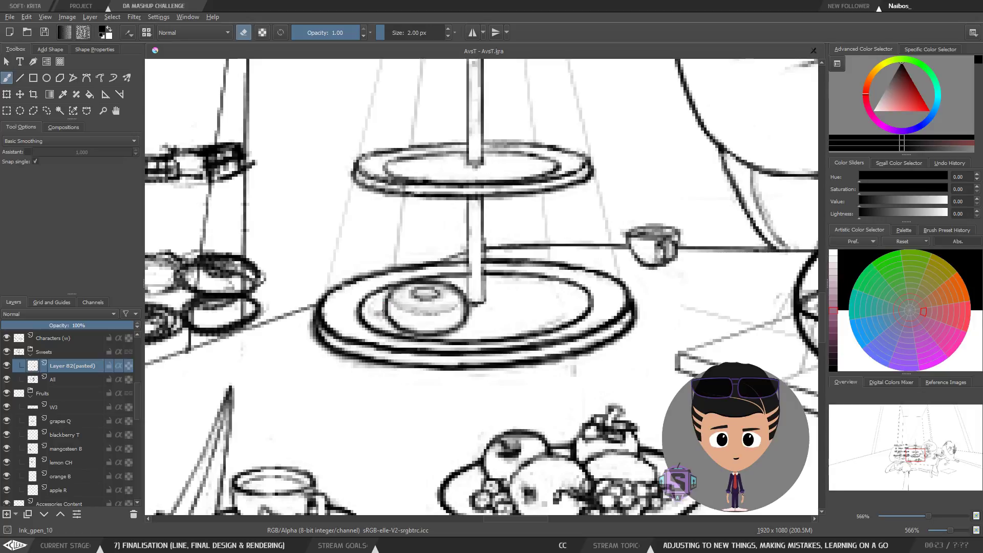
pyautogui.press('e')
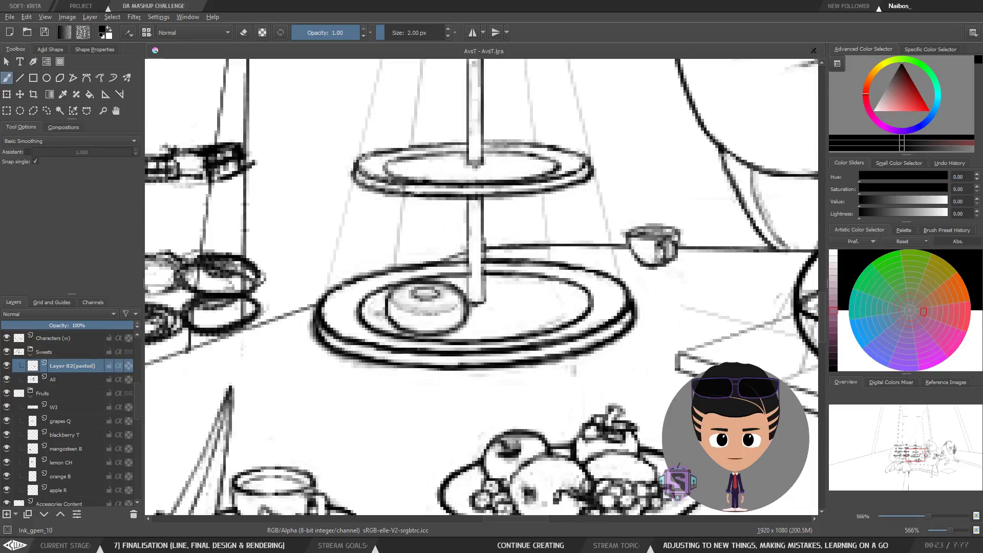
pyautogui.press('e')
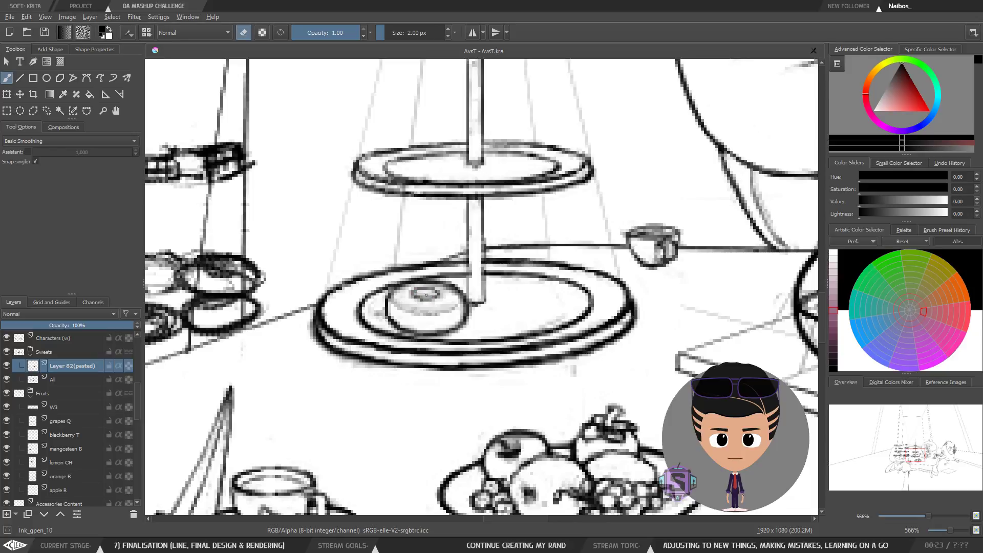
pyautogui.press('e')
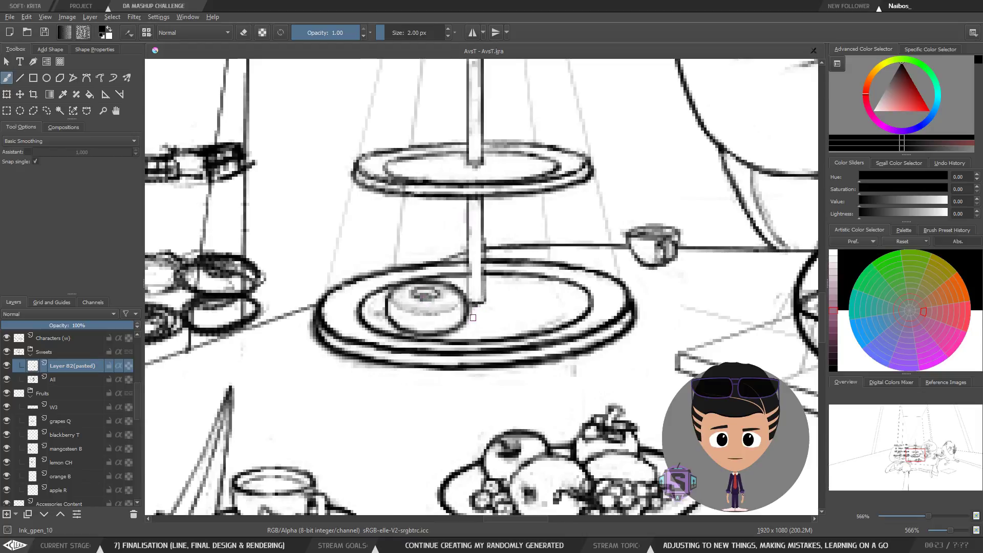
pyautogui.hotkey('ctrl', '-')
pyautogui.hotkey('ctrl', '-')
pyautogui.hotkey('ctrl', '+')
pyautogui.hotkey('ctrl', '+')
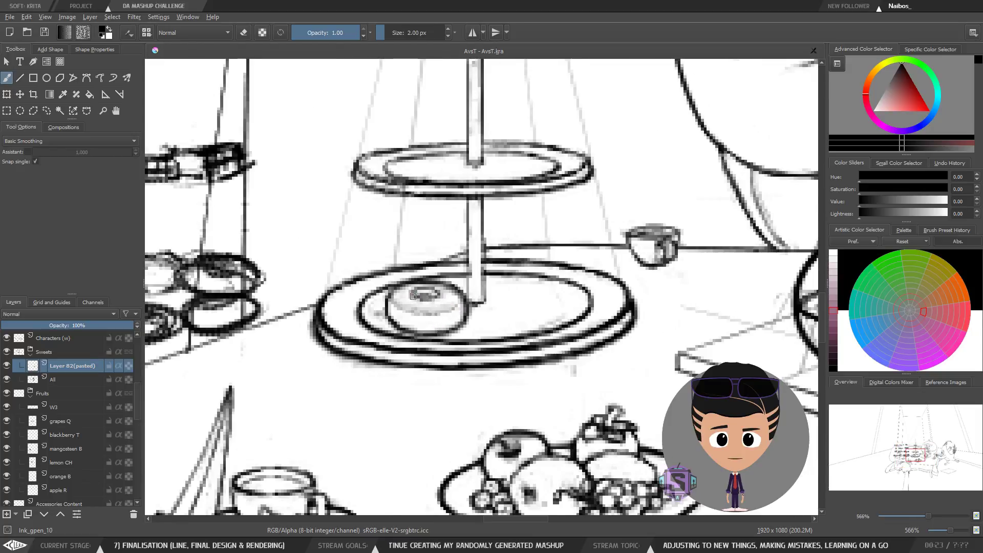
pyautogui.hotkey('ctrl', '-')
pyautogui.hotkey('ctrl', '-')
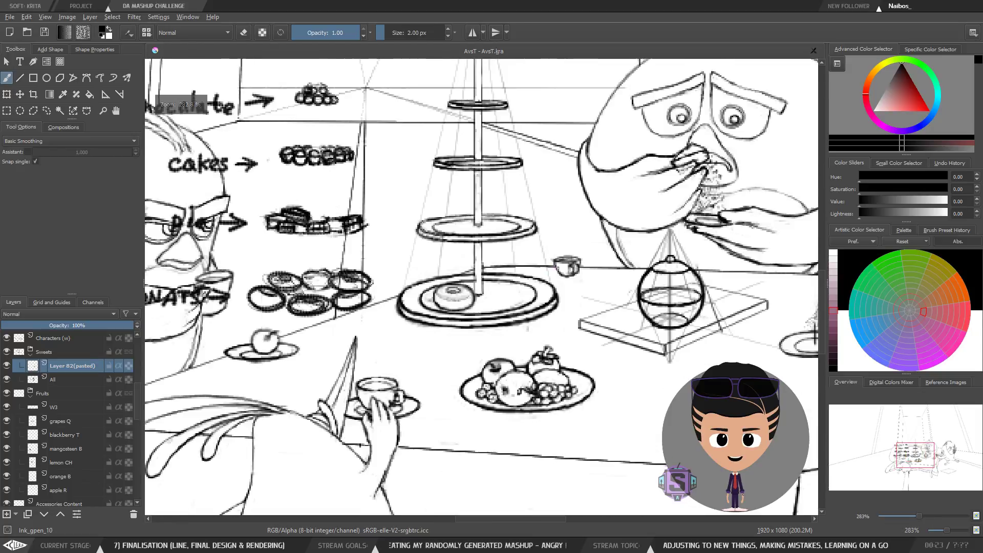
pyautogui.hotkey('ctrl', '-')
pyautogui.hotkey('ctrl', '-')
pyautogui.hotkey('ctrl', '+')
pyautogui.hotkey('ctrl', '+')
pyautogui.hotkey('ctrl', '+')
pyautogui.hotkey('ctrl', '+')
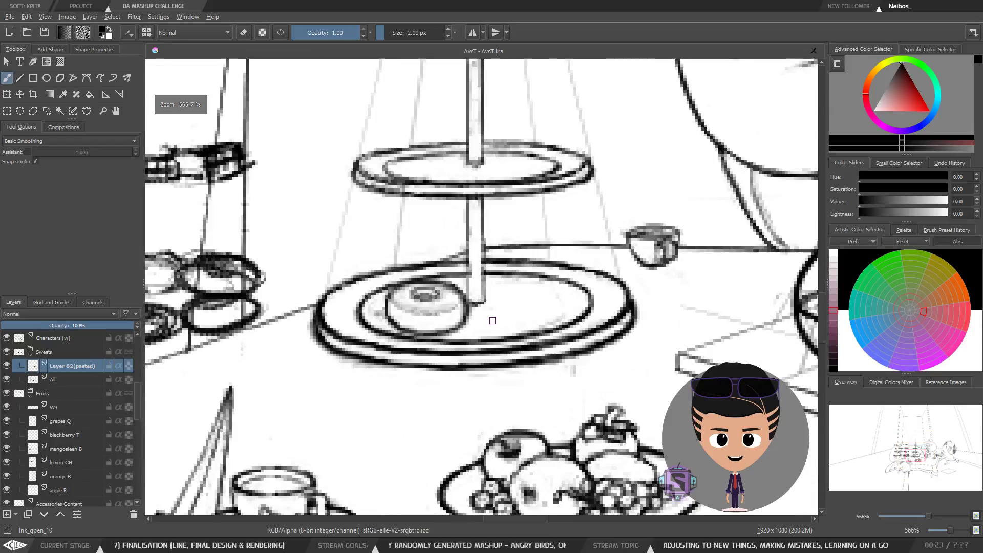
# Step: Lasso-select the donut on the bottom tier, duplicate it and place the copy beside the original
pyautogui.press('l')
pyautogui.moveTo(463, 351)
pyautogui.mouseDown()
pyautogui.moveTo(472, 279)
pyautogui.moveTo(364, 284)
pyautogui.moveTo(457, 344)
pyautogui.mouseUp()
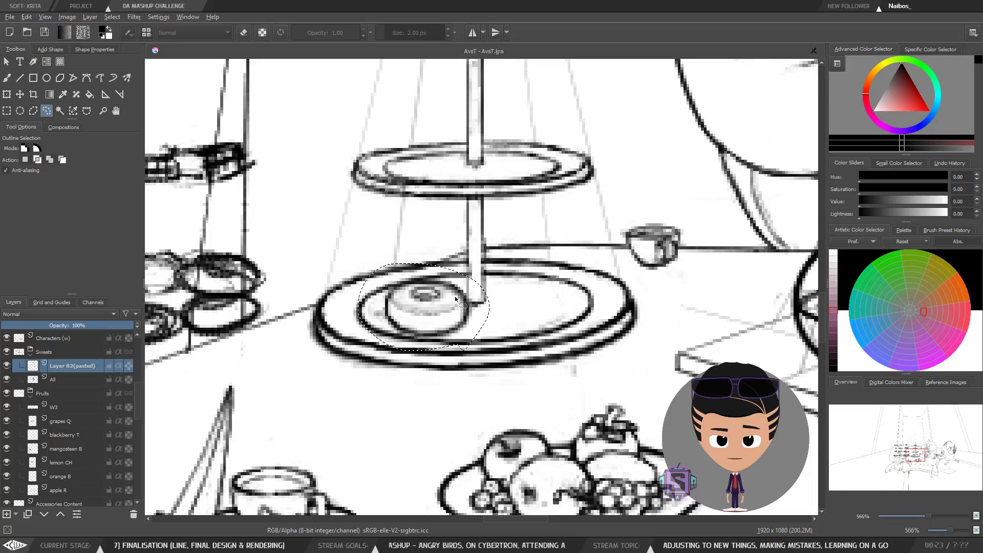
pyautogui.hotkey('ctrl', 'c')
pyautogui.hotkey('ctrl', 'v')
pyautogui.press('t')
pyautogui.moveTo(465, 302); pyautogui.dragTo(552, 299)
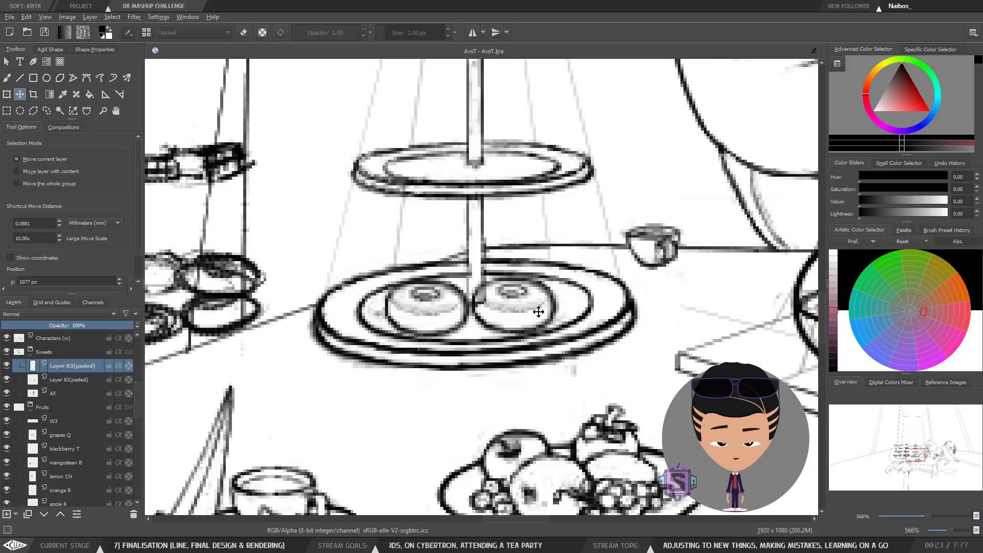
pyautogui.moveTo(527, 314)
pyautogui.mouseDown()
pyautogui.moveTo(562, 305)
pyautogui.moveTo(542, 303)
pyautogui.mouseUp()
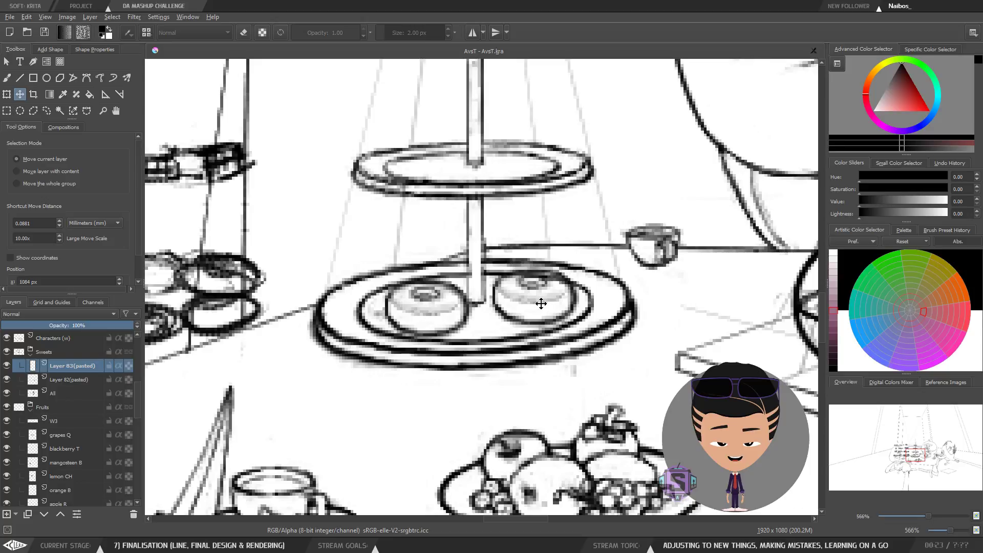
# Step: Select the original donut's layer and shift that donut right so it overlaps the copy
pyautogui.press('b')
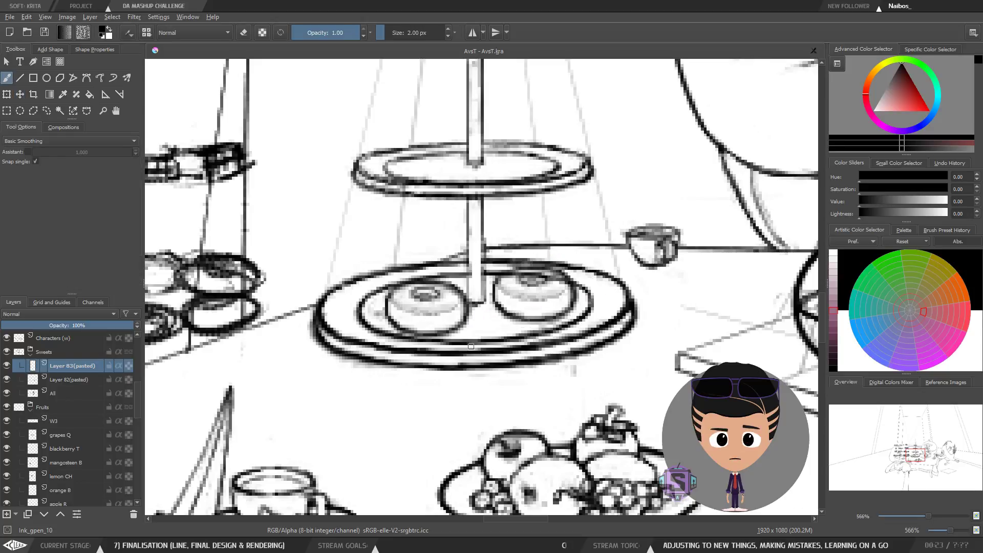
pyautogui.press('l')
pyautogui.moveTo(484, 336)
pyautogui.mouseDown()
pyautogui.moveTo(470, 285)
pyautogui.moveTo(373, 279)
pyautogui.moveTo(450, 361)
pyautogui.mouseUp()
pyautogui.press('t')
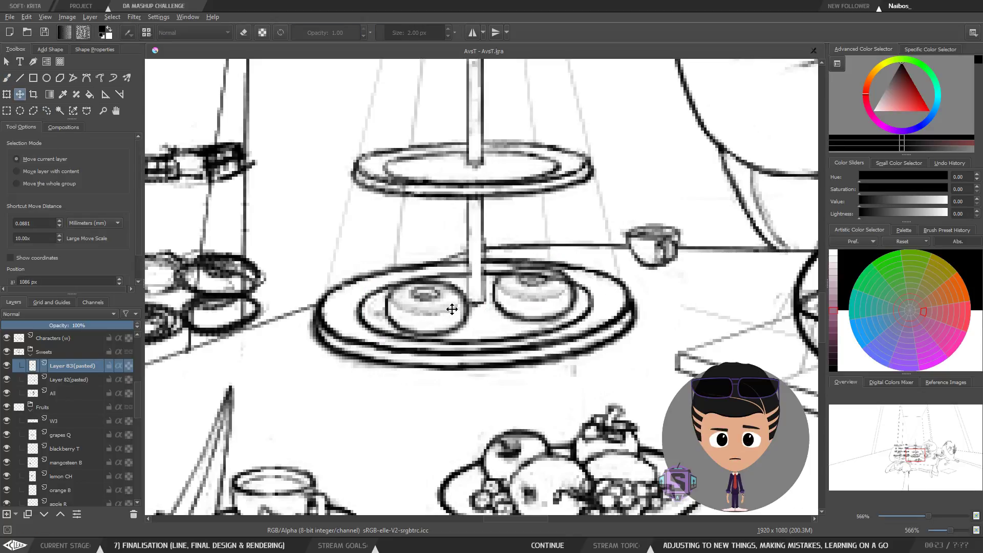
pyautogui.press('b')
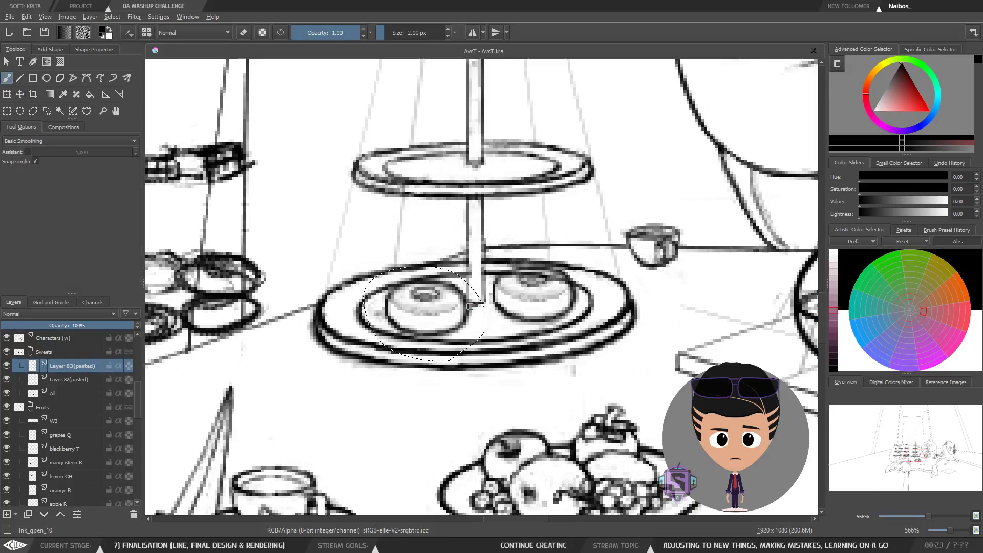
pyautogui.click(88, 379)
pyautogui.press('t')
pyautogui.moveTo(452, 310); pyautogui.dragTo(500, 310)
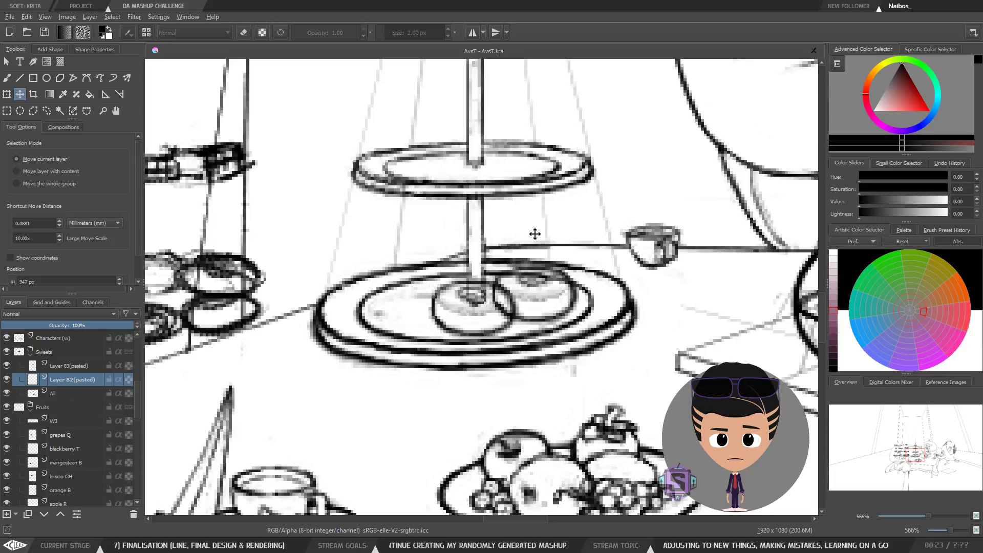
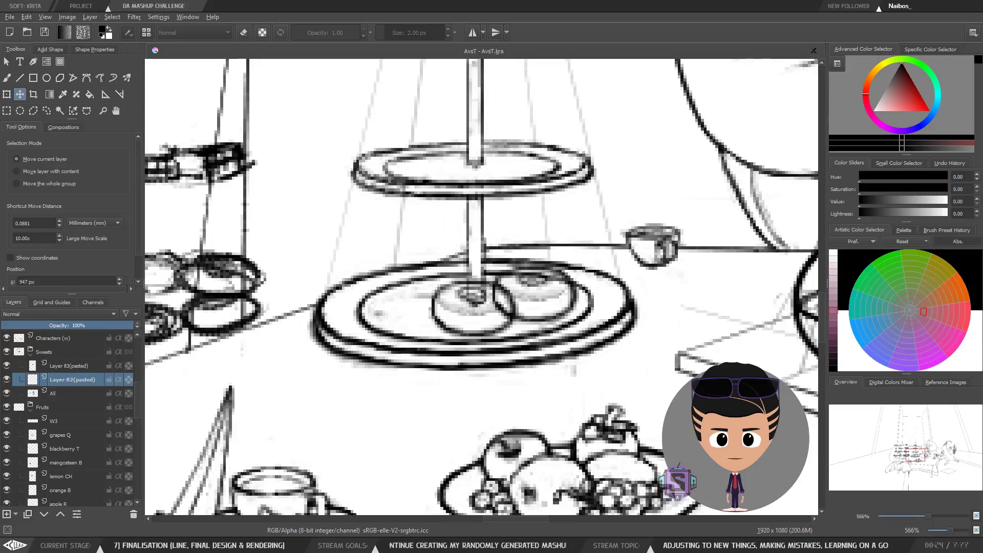
# Step: Nudge the original donut down and to the right on the cake stand's bottom tier
pyautogui.moveTo(471, 230); pyautogui.dragTo(414, 282)
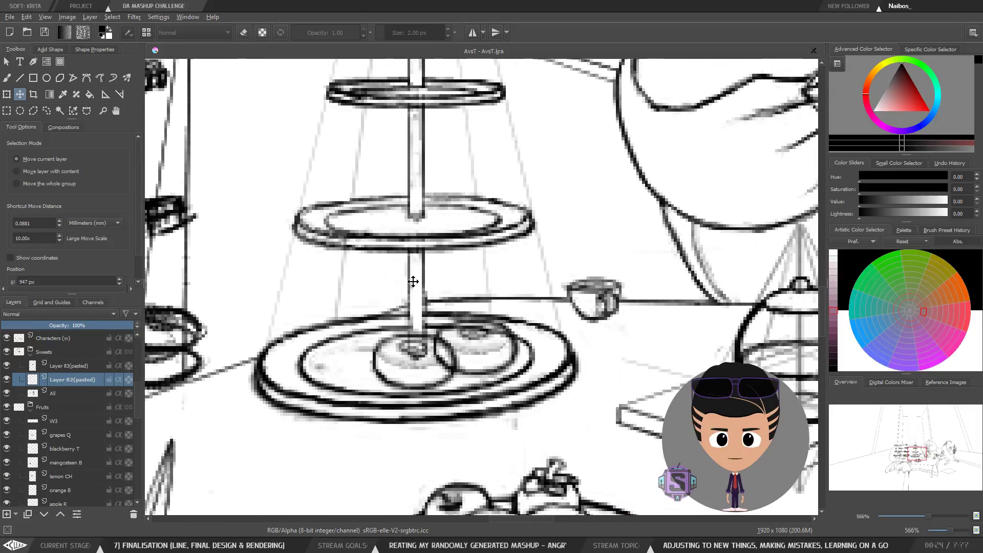
pyautogui.press('-')
pyautogui.press('-')
pyautogui.press('b')
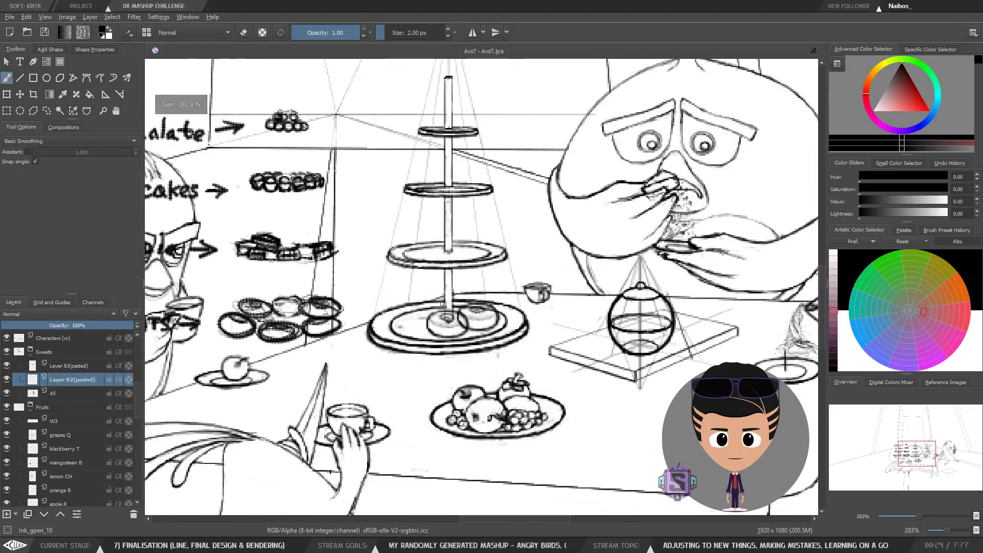
pyautogui.press('+')
pyautogui.press('+')
pyautogui.scroll(-2, 436, 320)
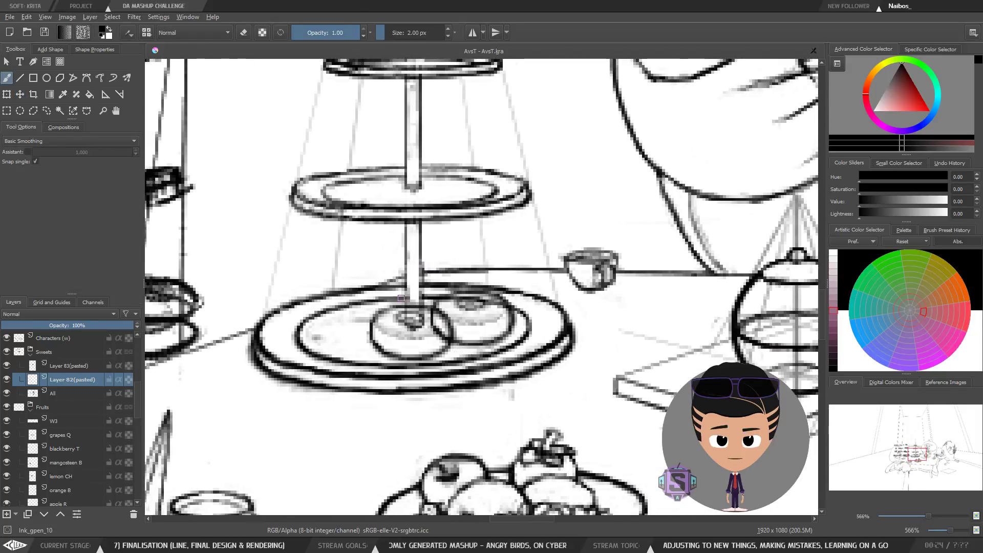
pyautogui.press('t')
pyautogui.moveTo(434, 329)
pyautogui.mouseDown()
pyautogui.moveTo(425, 323)
pyautogui.moveTo(480, 354)
pyautogui.mouseUp()
pyautogui.press('b')
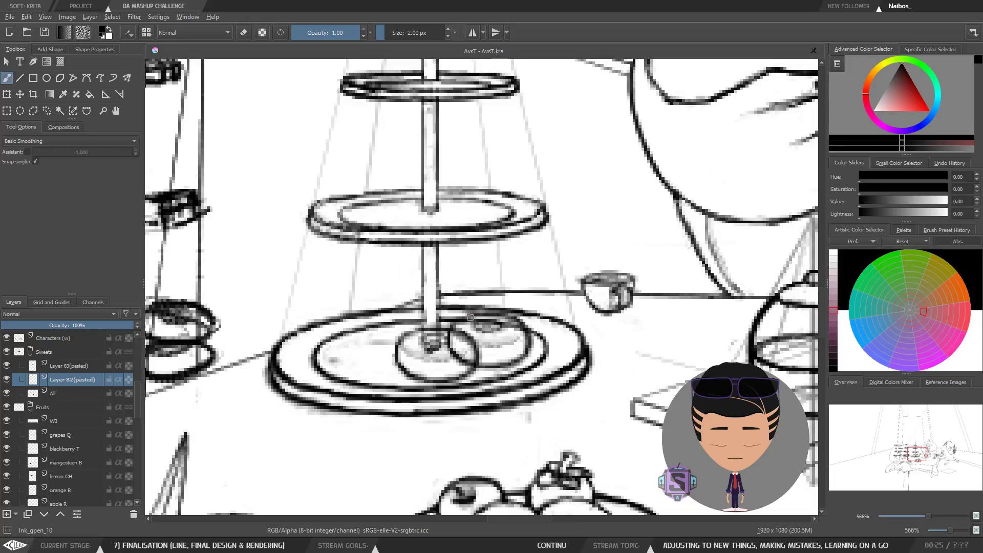
# Step: Select the copied donut's layer and move that donut right and down beside the original on the bottom tier
pyautogui.click(77, 368)
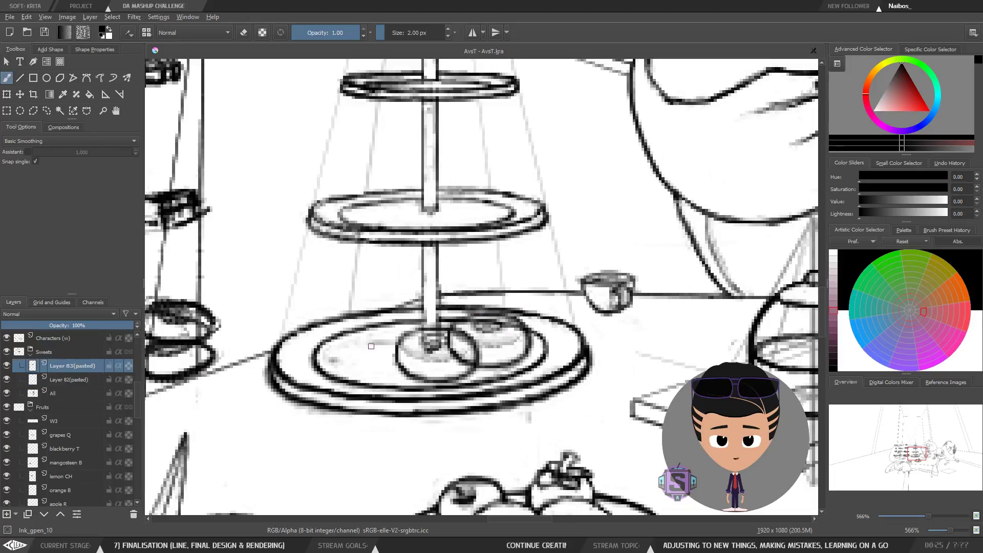
pyautogui.press('t')
pyautogui.moveTo(439, 313); pyautogui.dragTo(443, 307)
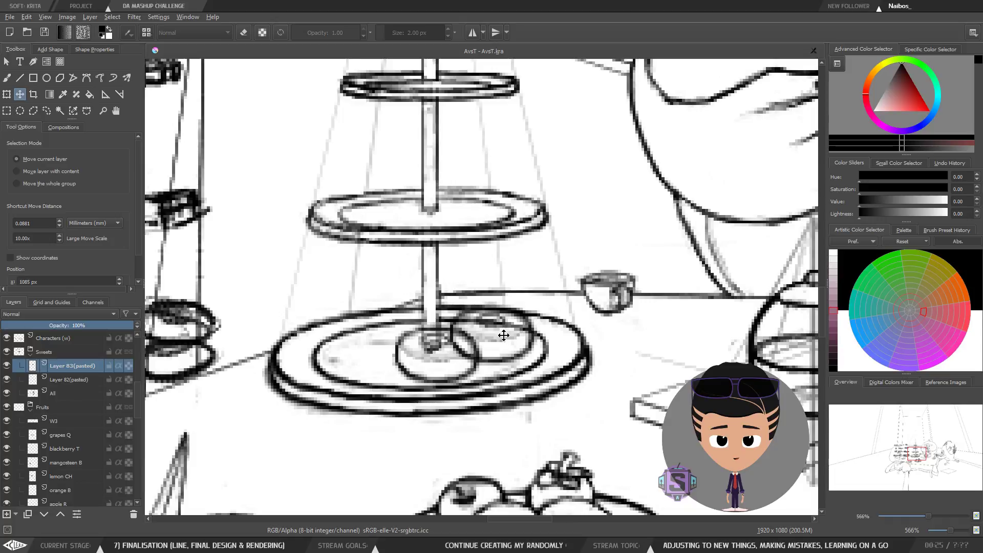
pyautogui.moveTo(501, 334); pyautogui.dragTo(511, 347)
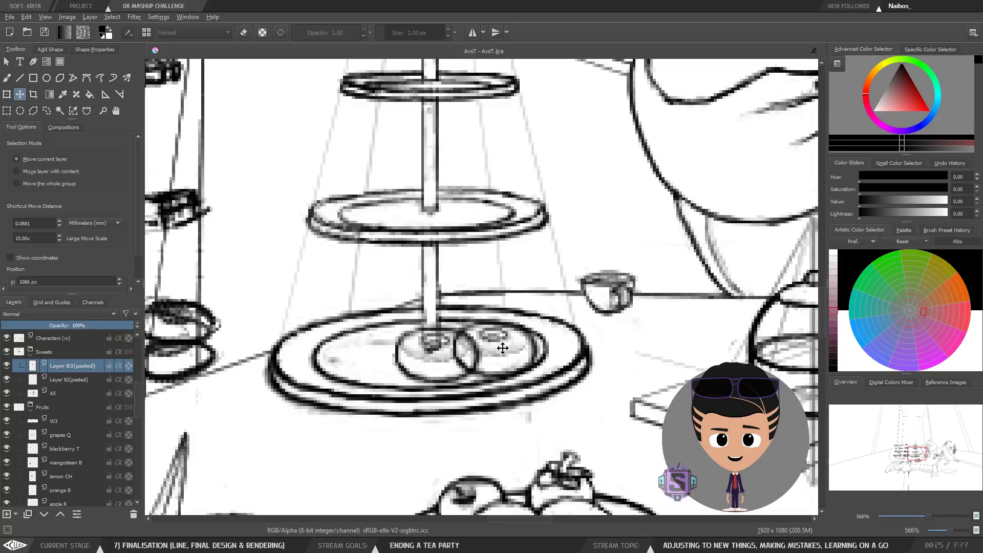
pyautogui.hotkey('ctrl', 'z')
pyautogui.hotkey('ctrl', 'shift', 'z')
pyautogui.moveTo(512, 349); pyautogui.dragTo(509, 345)
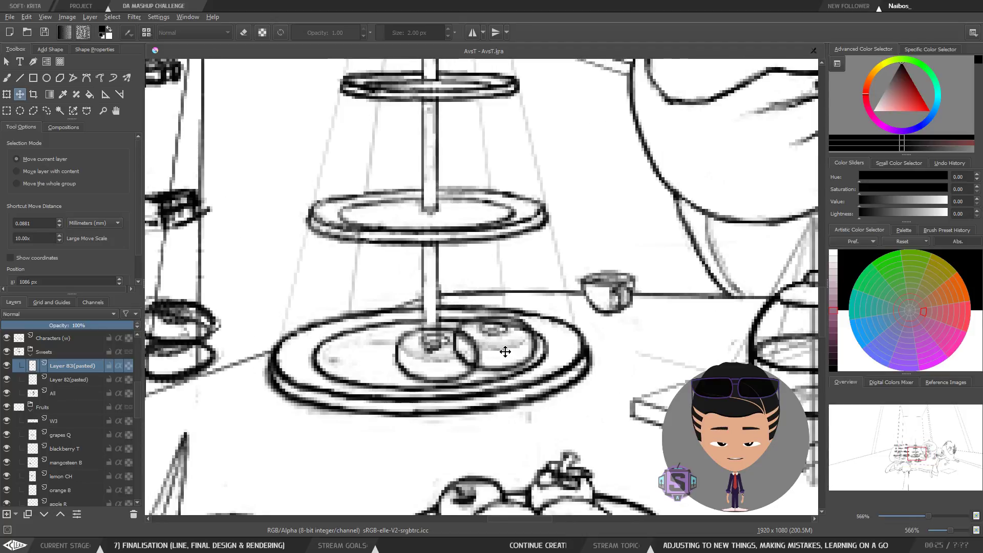
# Step: Zoom out and back in to examine how the two donuts sit on the bottom tier
pyautogui.press('-')
pyautogui.press('-')
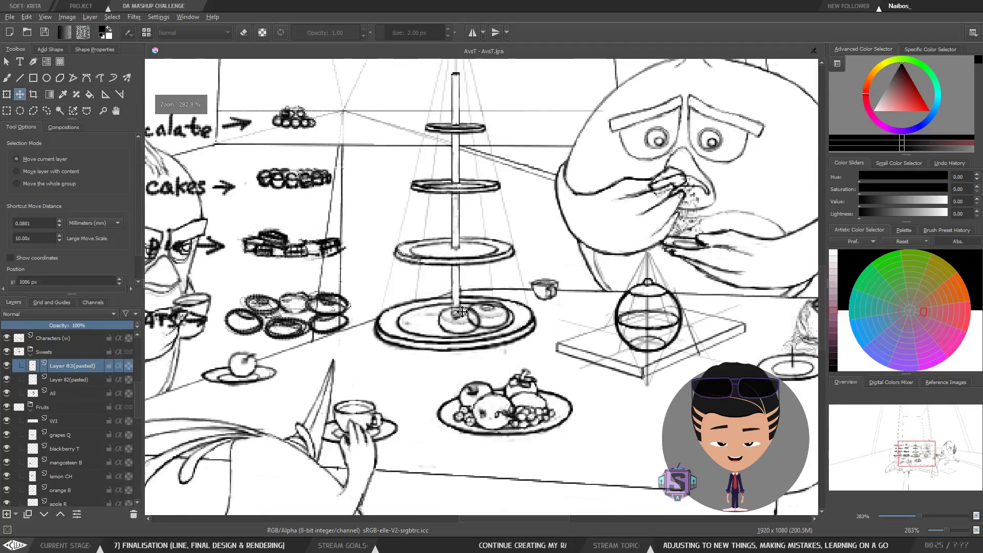
pyautogui.press('+')
pyautogui.press('+')
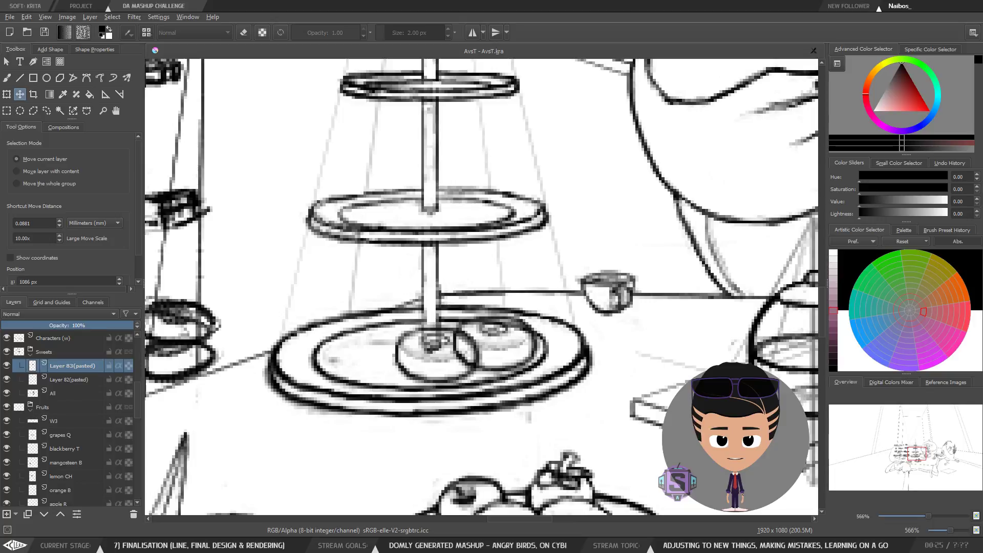
pyautogui.moveTo(538, 240); pyautogui.dragTo(533, 251)
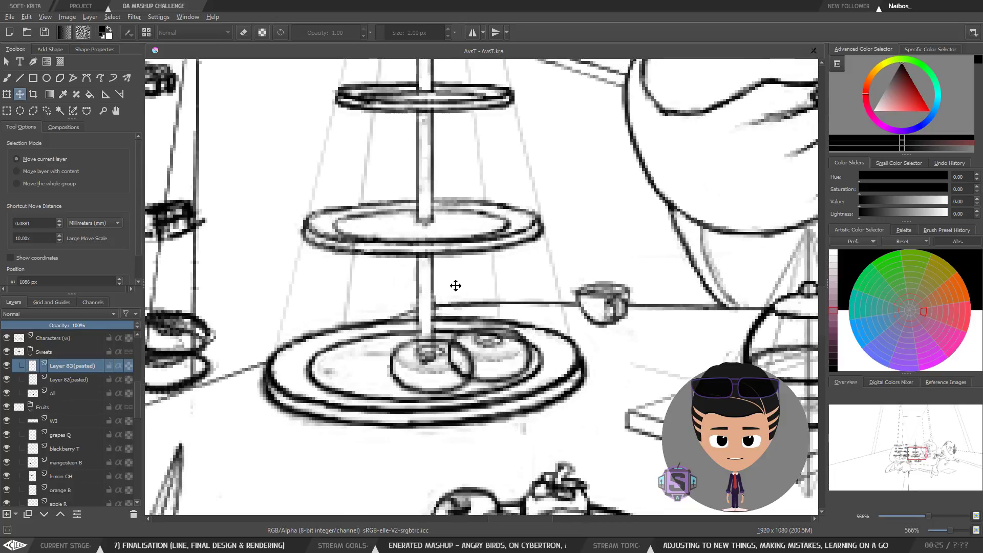
pyautogui.scroll(1, 467, 361)
pyautogui.scroll(-1, 467, 360)
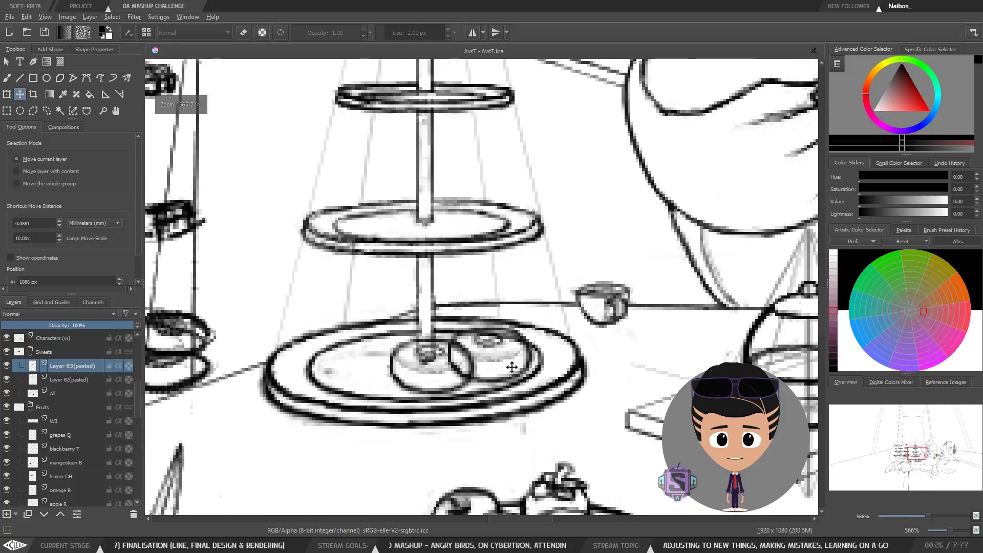
pyautogui.scroll(-1, 494, 377)
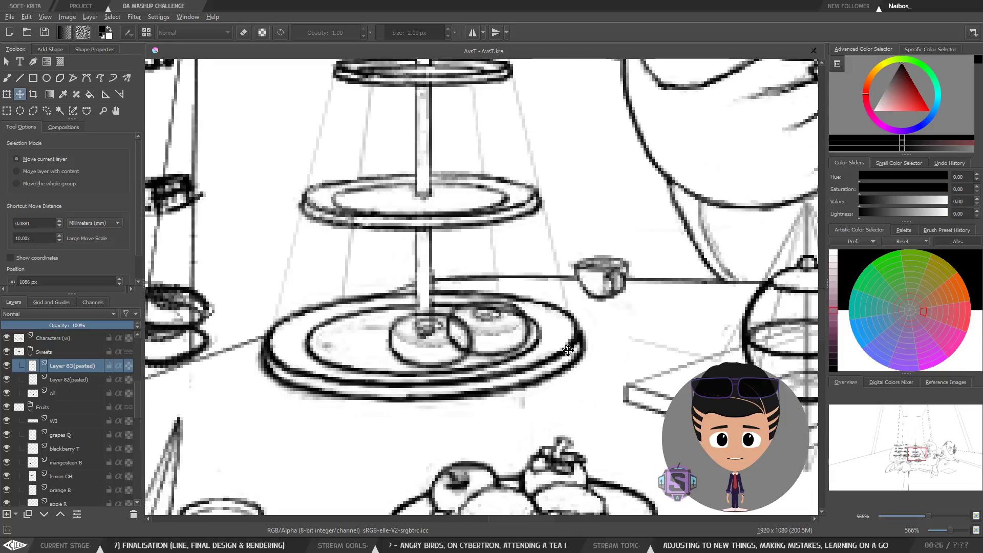
pyautogui.scroll(2, 541, 353)
pyautogui.press('-')
pyautogui.press('-')
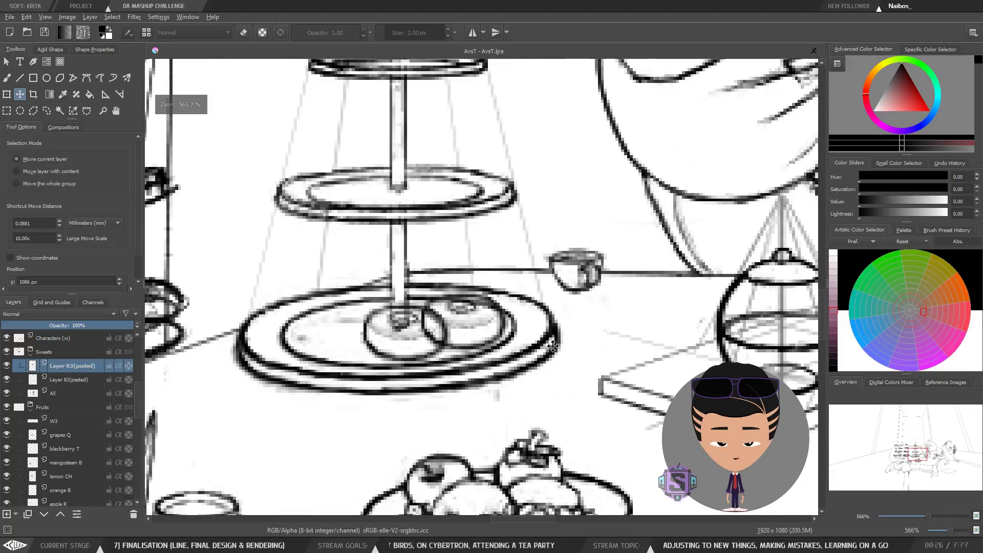
pyautogui.moveTo(538, 325); pyautogui.dragTo(536, 347)
# Step: Scale the copied donut slightly smaller with Free Transform and shift it right before applying
pyautogui.press('l')
pyautogui.press('-')
pyautogui.press('-')
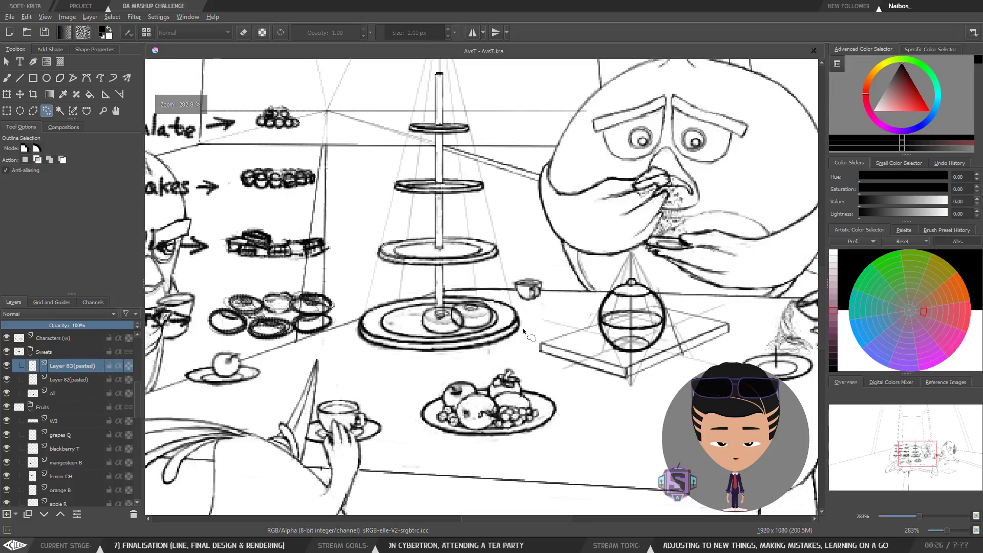
pyautogui.press('b')
pyautogui.press('-')
pyautogui.press('-')
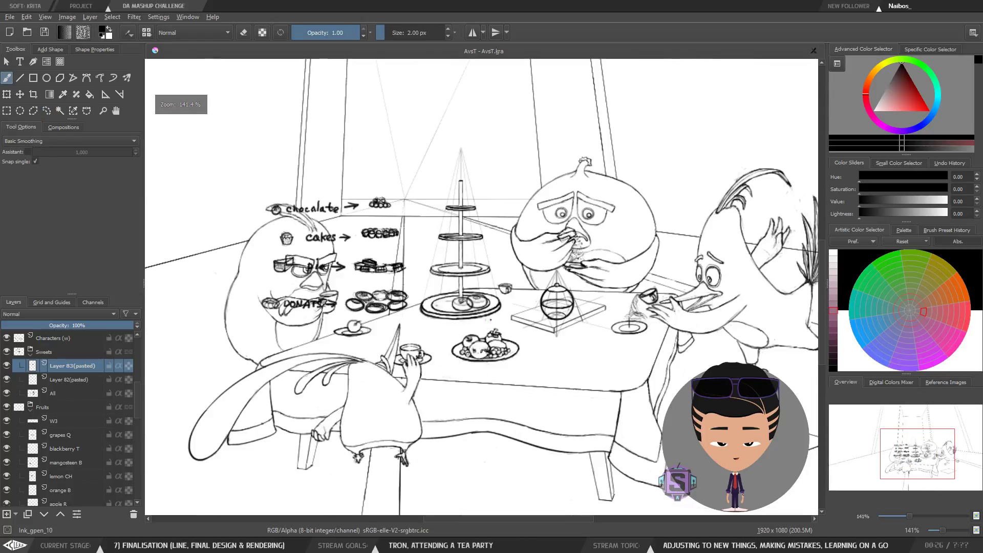
pyautogui.press('+')
pyautogui.press('+')
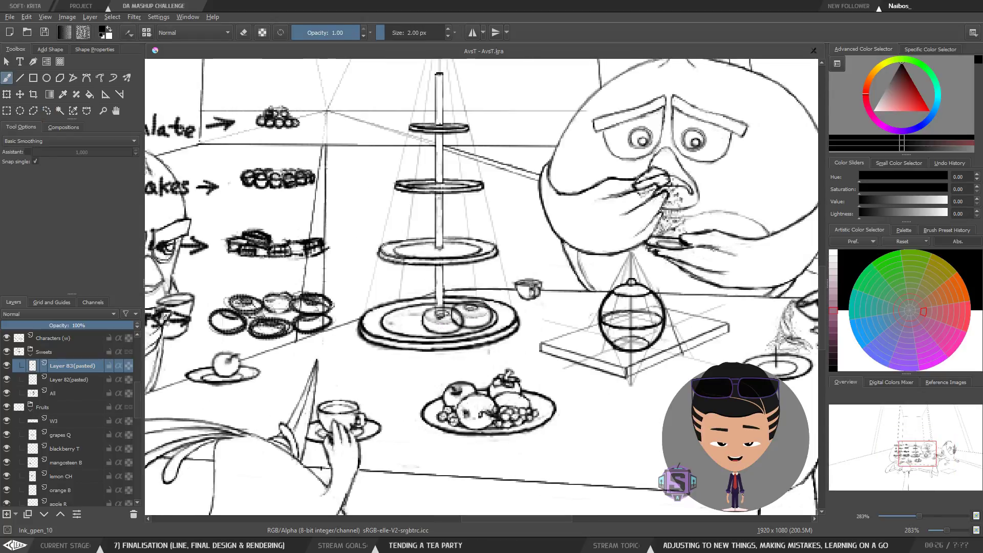
pyautogui.press('+')
pyautogui.press('+')
pyautogui.hotkey('ctrl', 't')
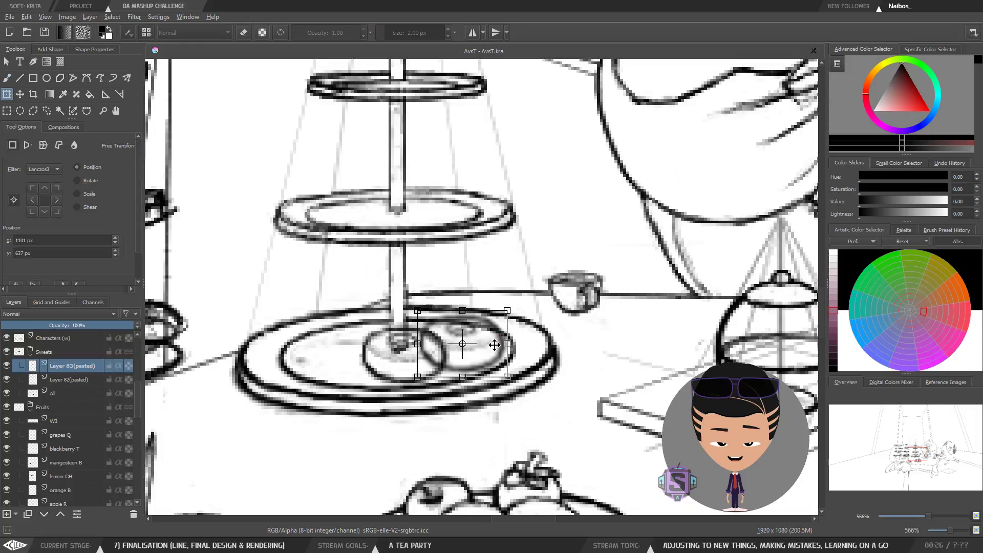
pyautogui.moveTo(509, 311); pyautogui.dragTo(505, 314)
pyautogui.moveTo(484, 346)
pyautogui.mouseDown()
pyautogui.moveTo(417, 355)
pyautogui.moveTo(491, 345)
pyautogui.mouseUp()
pyautogui.press('Return')
# Step: Check the donuts' arrangement on the cake stand at different zoom levels
pyautogui.press('t')
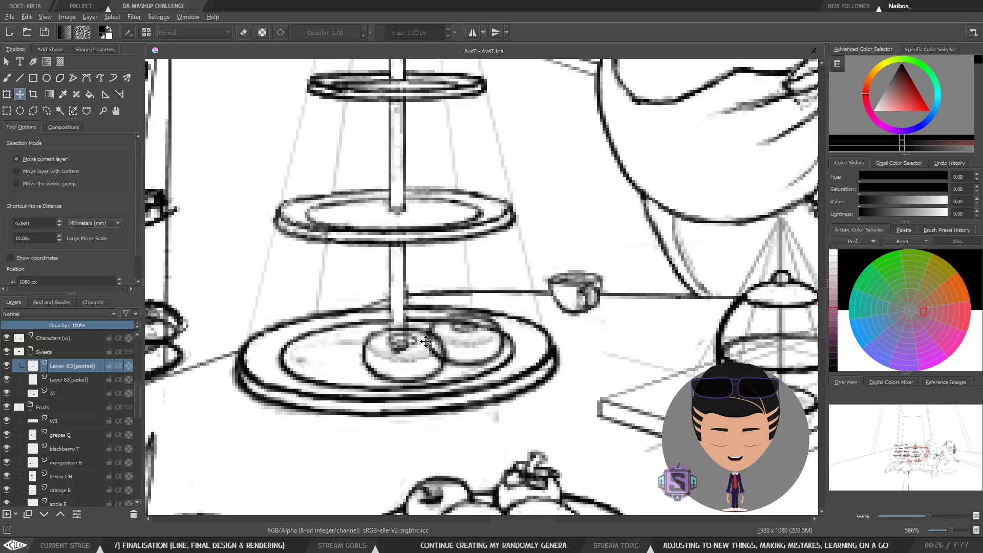
pyautogui.press('b')
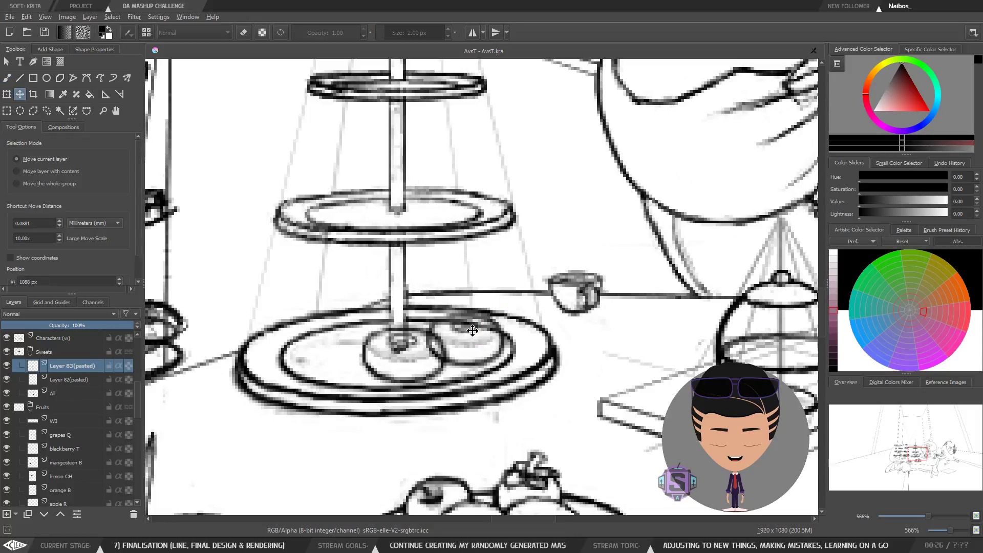
pyautogui.press('-')
pyautogui.press('-')
pyautogui.press('-')
pyautogui.press('-')
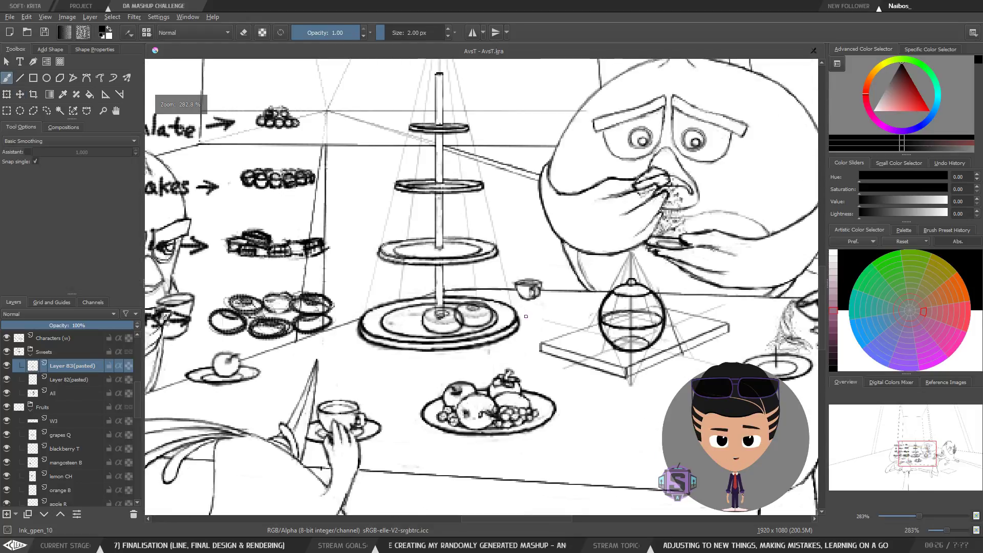
pyautogui.press('+')
pyautogui.press('+')
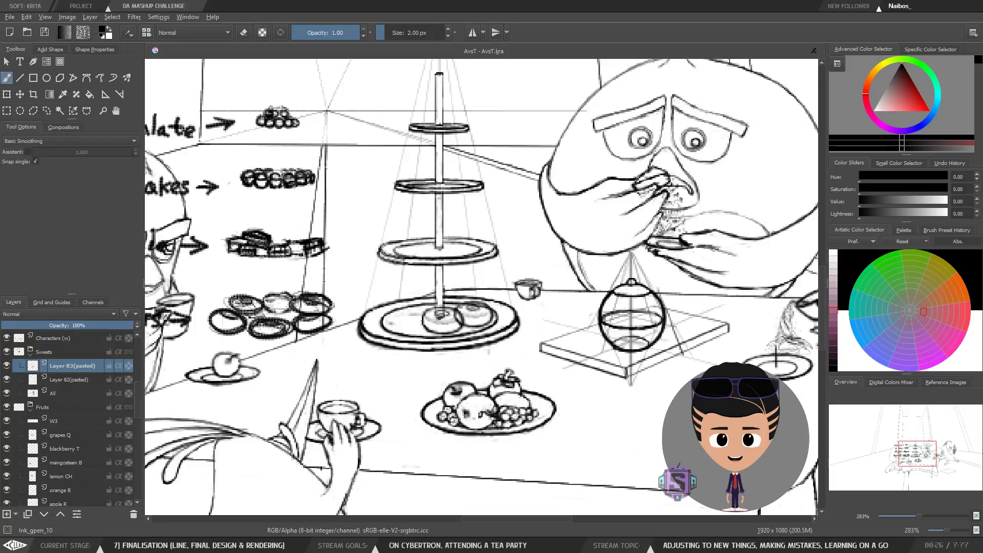
pyautogui.moveTo(457, 335); pyautogui.dragTo(448, 336)
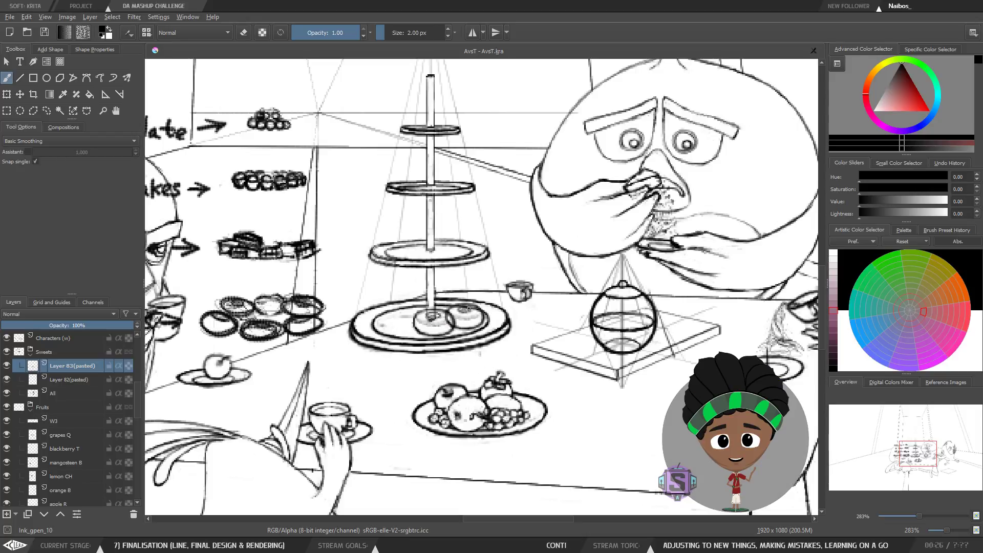
pyautogui.press('+')
pyautogui.press('+')
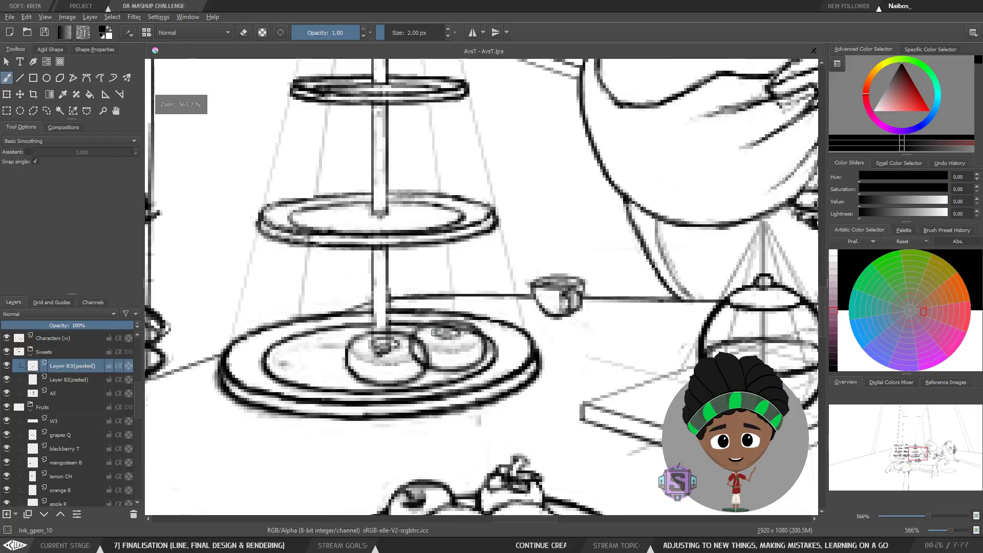
pyautogui.moveTo(442, 361); pyautogui.dragTo(377, 360)
pyautogui.press('-')
pyautogui.press('-')
pyautogui.moveTo(446, 315); pyautogui.dragTo(419, 328)
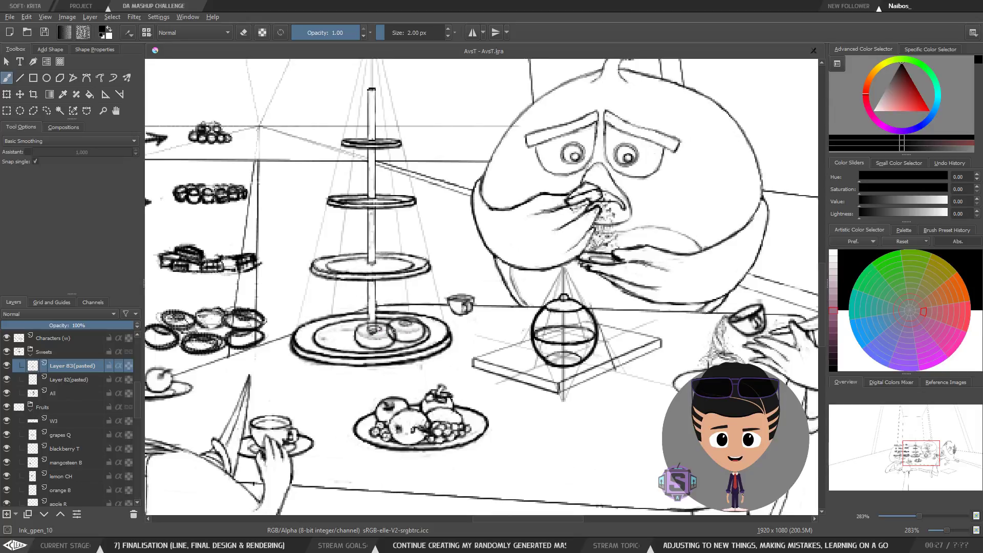
pyautogui.press('+')
pyautogui.press('+')
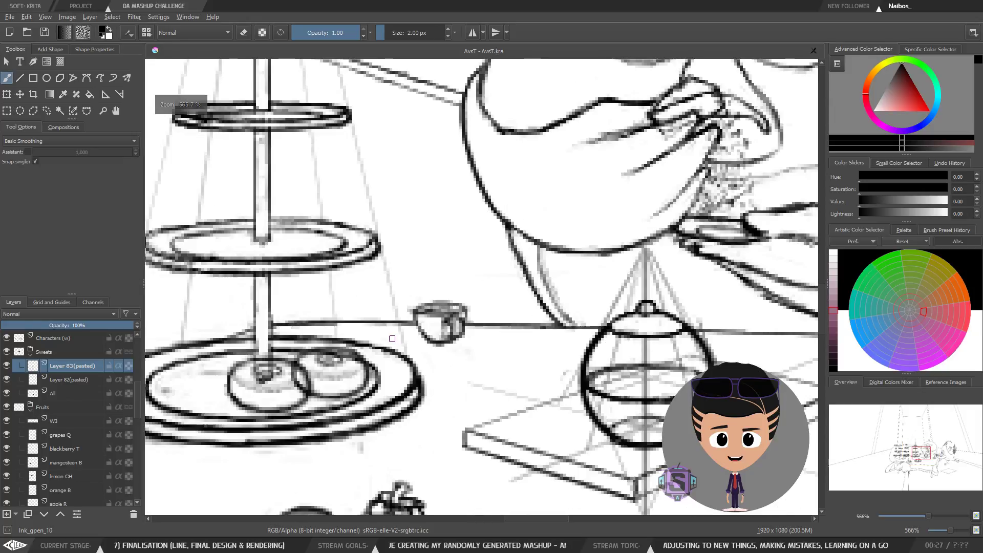
pyautogui.moveTo(380, 373); pyautogui.dragTo(515, 320)
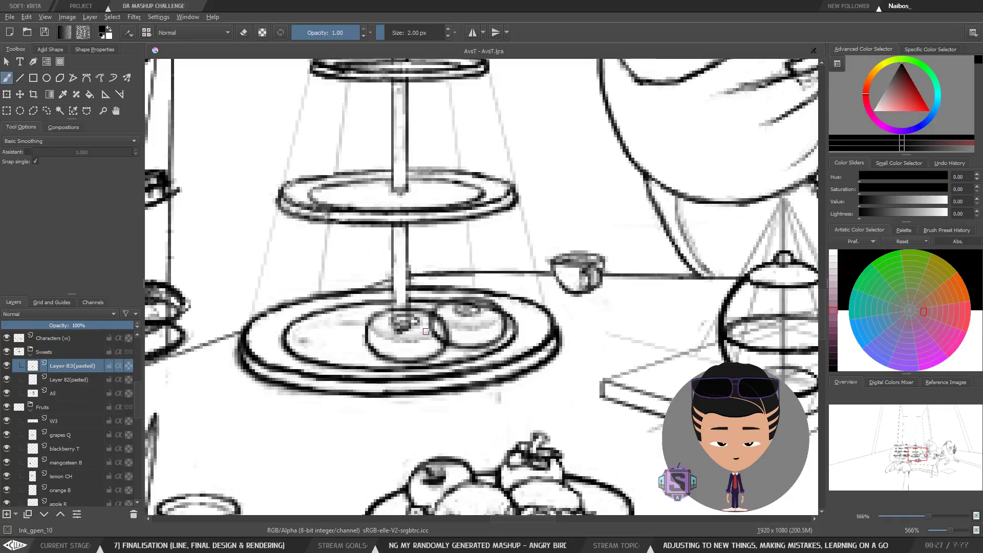
# Step: Try nudging the copied donut left, then return it to its place
pyautogui.press('l')
pyautogui.press('t')
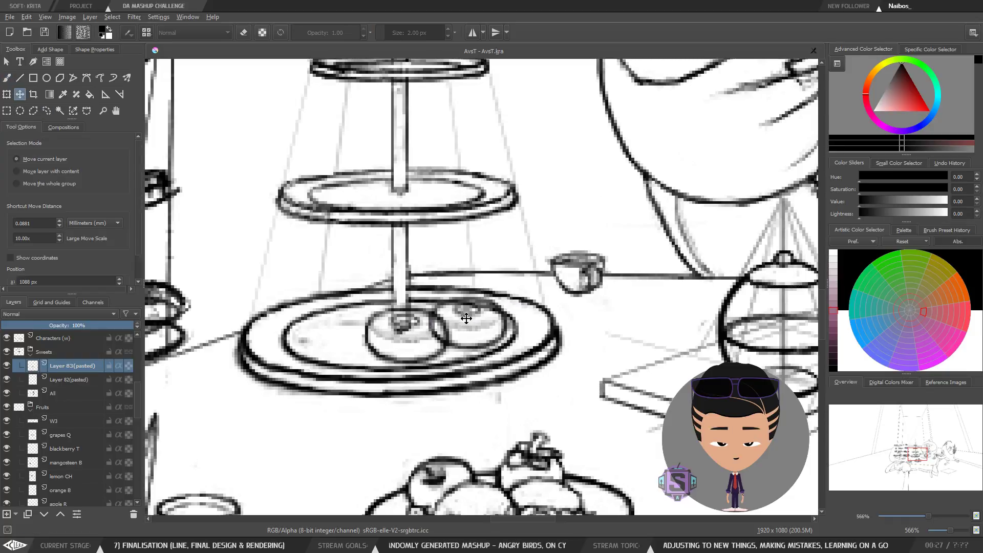
pyautogui.moveTo(475, 311); pyautogui.dragTo(461, 318)
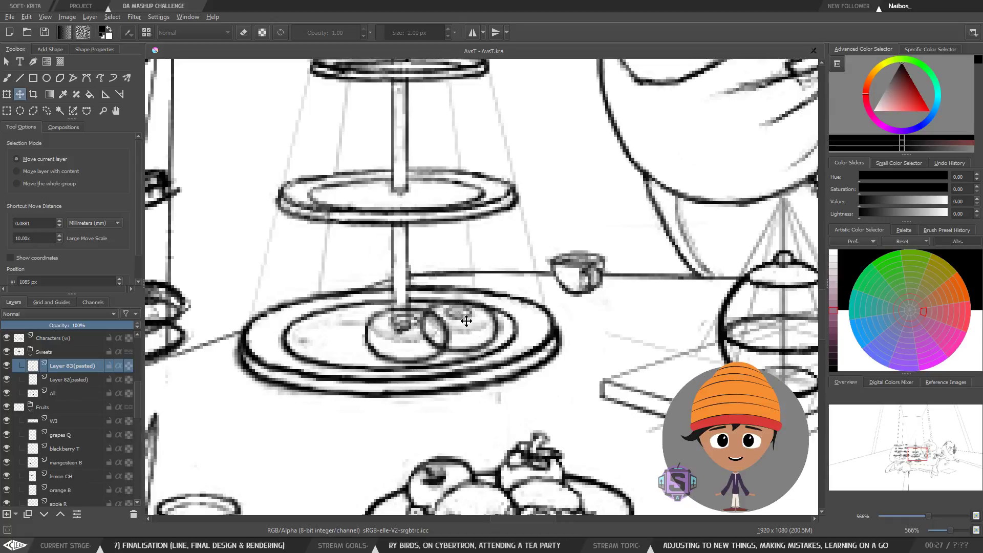
pyautogui.moveTo(462, 323); pyautogui.dragTo(479, 312)
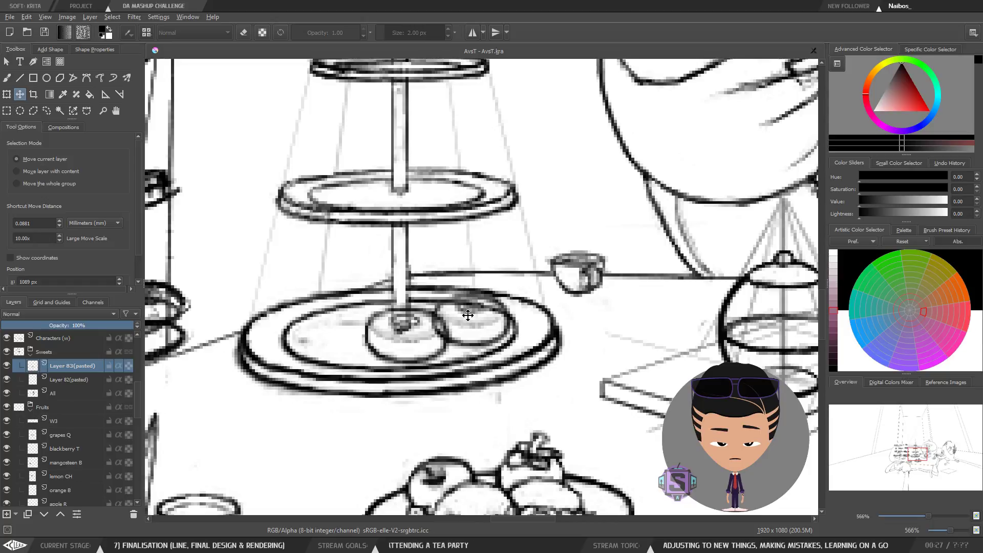
# Step: Draw a trial stroke over the donuts on the bottom tier and undo it
pyautogui.press('b')
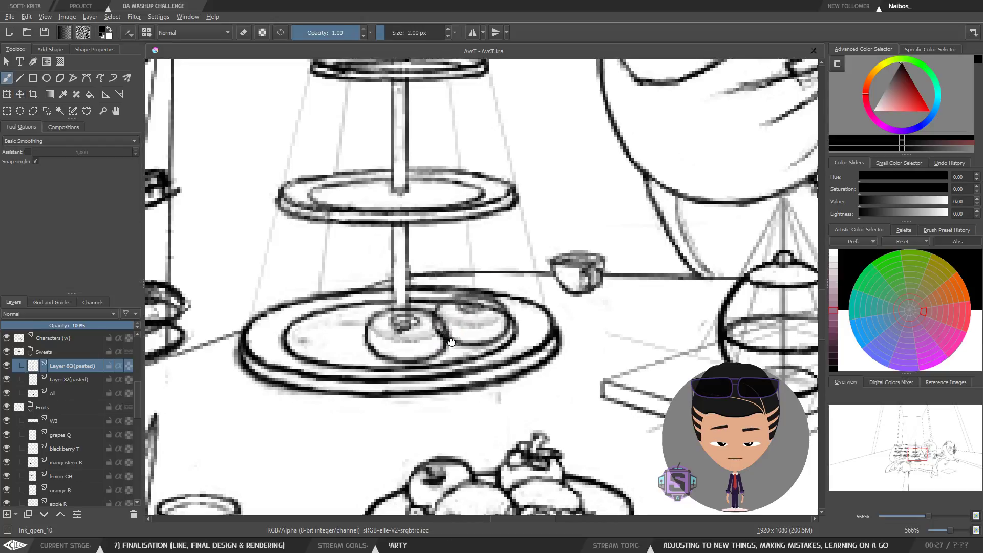
pyautogui.moveTo(448, 334); pyautogui.dragTo(426, 348)
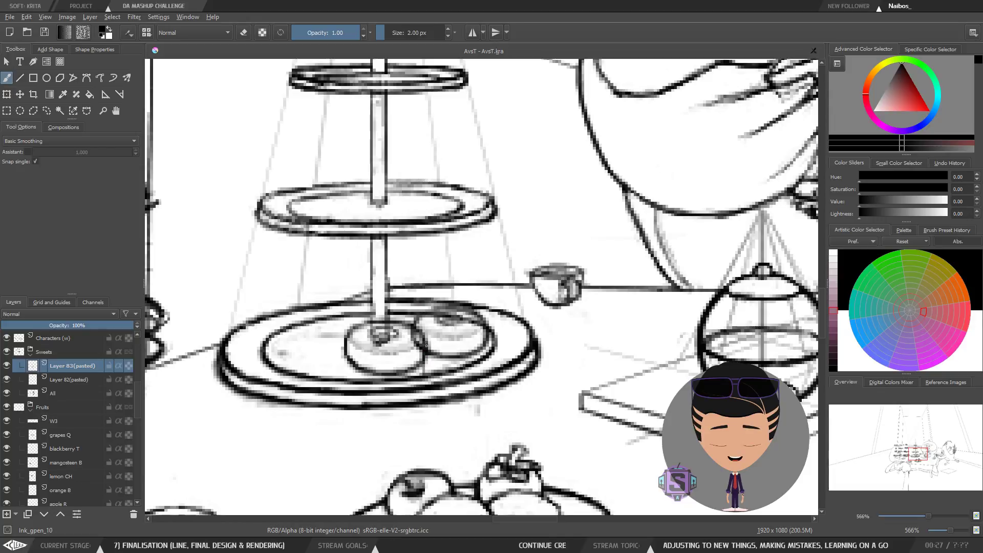
pyautogui.moveTo(426, 348)
pyautogui.mouseDown()
pyautogui.moveTo(426, 372)
pyautogui.moveTo(424, 364)
pyautogui.mouseUp()
pyautogui.hotkey('ctrl', 'z')
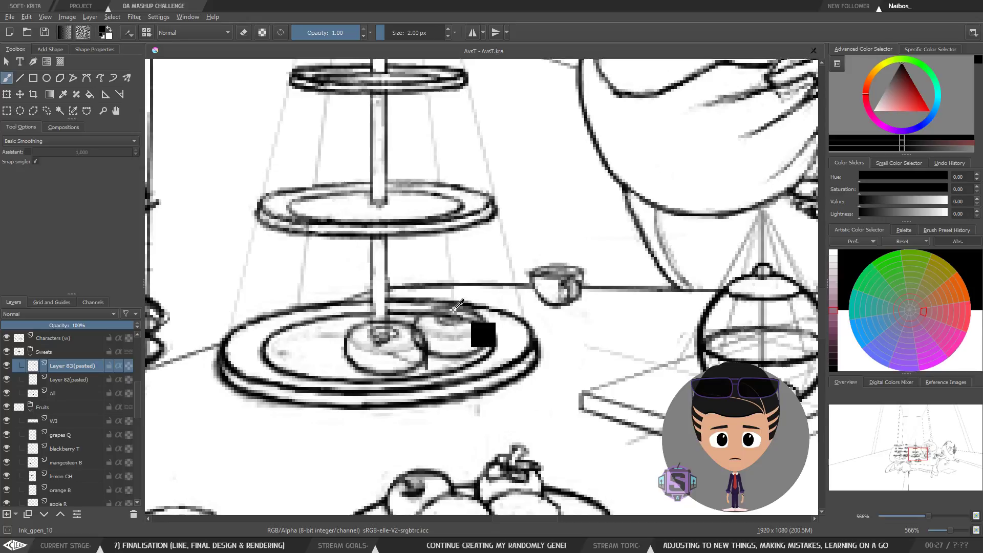
pyautogui.hotkey('ctrl', 'z')
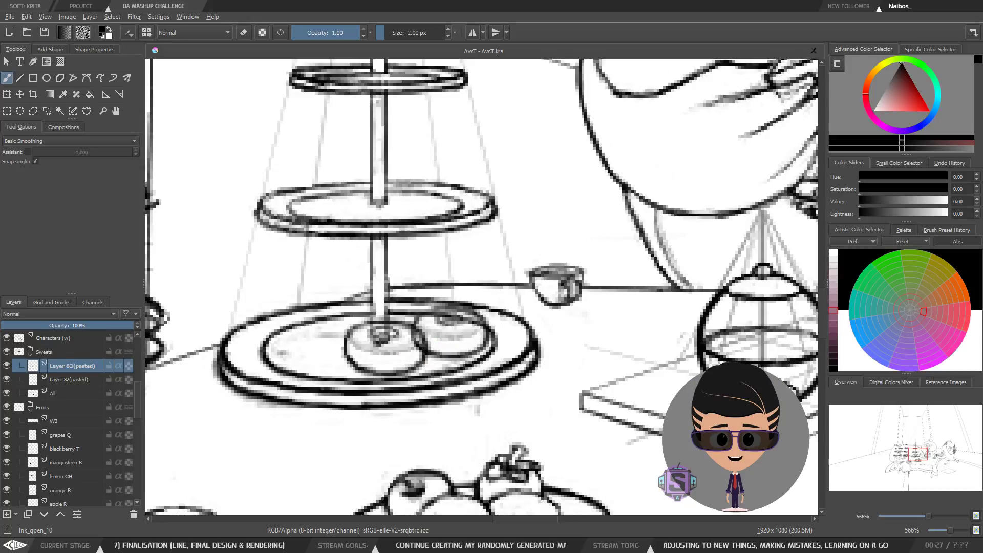
# Step: Add a new paint layer above the donut layers in the Sweets group
pyautogui.click(8, 514)
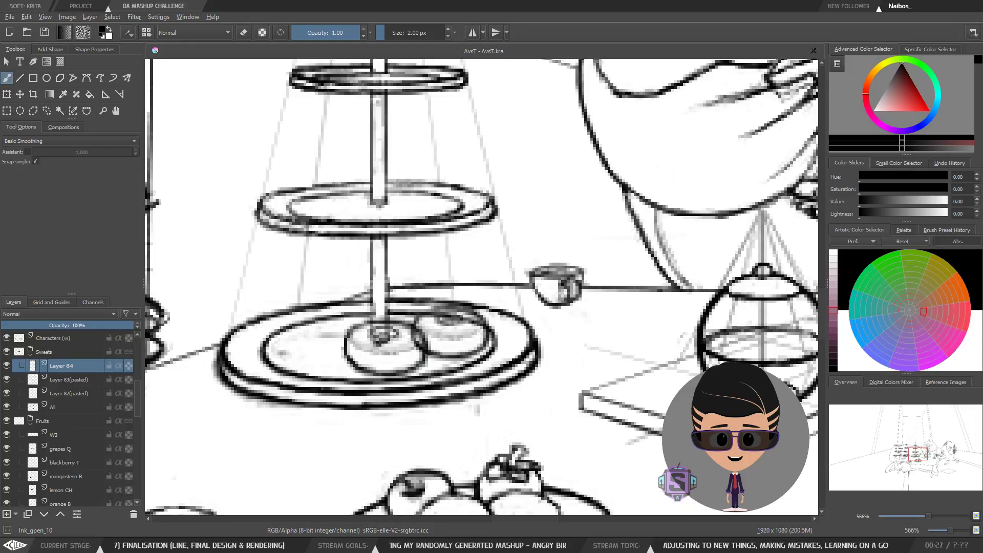
# Step: Sketch box-shaped line strokes over the donuts on the bottom tier, undoing several attempts along the way
pyautogui.moveTo(425, 367); pyautogui.dragTo(379, 350)
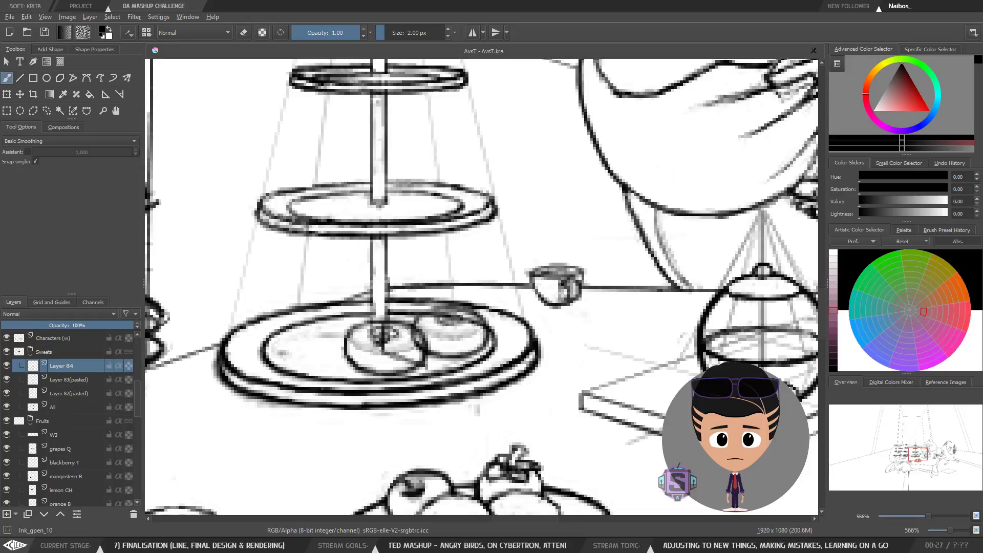
pyautogui.moveTo(389, 323); pyautogui.dragTo(424, 345)
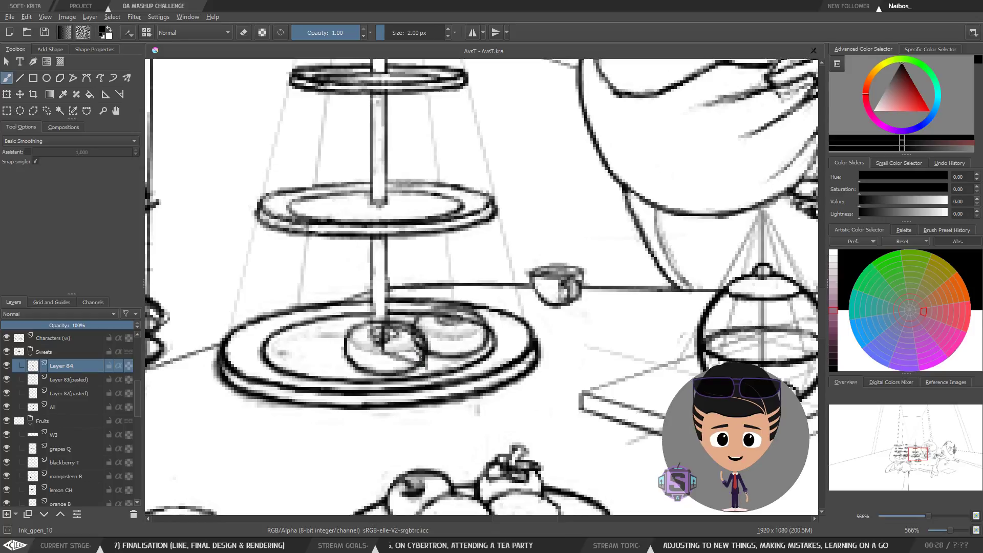
pyautogui.hotkey('ctrl', 'z')
pyautogui.moveTo(421, 357)
pyautogui.mouseDown()
pyautogui.moveTo(426, 364)
pyautogui.moveTo(406, 354)
pyautogui.mouseUp()
pyautogui.hotkey('ctrl', 'z')
pyautogui.hotkey('ctrl', 'z')
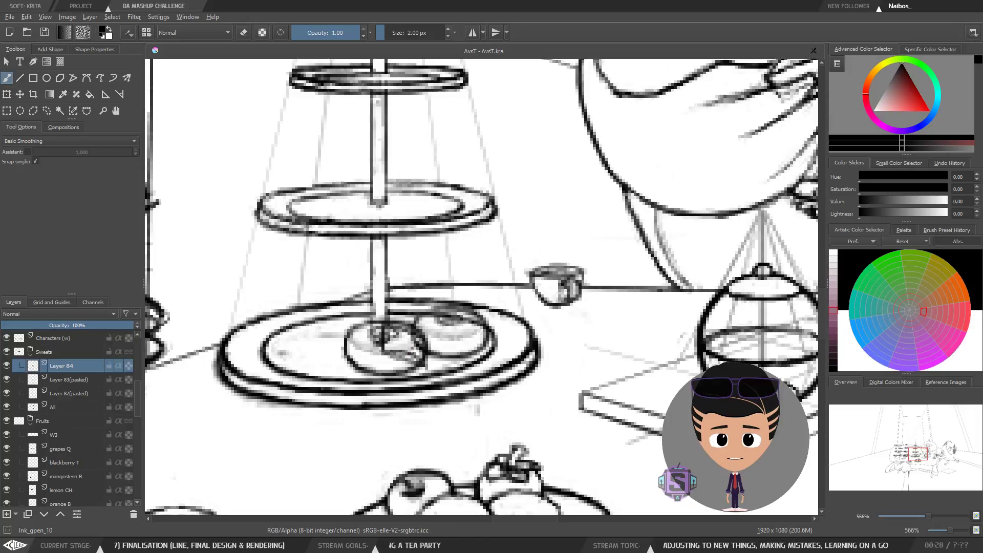
pyautogui.moveTo(412, 329)
pyautogui.mouseDown()
pyautogui.moveTo(413, 353)
pyautogui.moveTo(410, 323)
pyautogui.mouseUp()
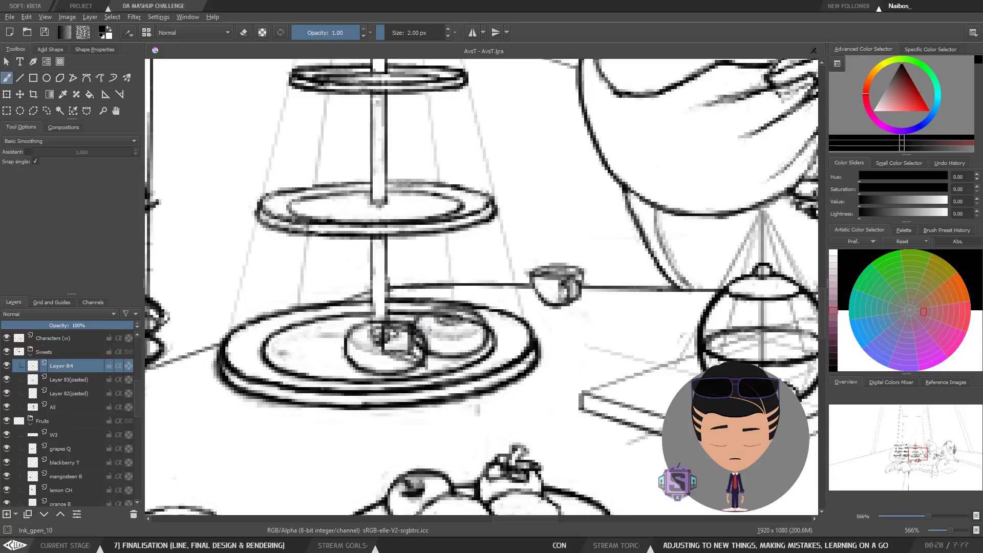
pyautogui.moveTo(430, 331)
pyautogui.mouseDown()
pyautogui.moveTo(458, 343)
pyautogui.moveTo(453, 357)
pyautogui.moveTo(467, 316)
pyautogui.moveTo(451, 304)
pyautogui.moveTo(441, 328)
pyautogui.moveTo(420, 317)
pyautogui.moveTo(460, 331)
pyautogui.moveTo(461, 341)
pyautogui.moveTo(446, 327)
pyautogui.moveTo(459, 358)
pyautogui.mouseUp()
pyautogui.hotkey('ctrl', 'z')
pyautogui.hotkey('ctrl', 'z')
pyautogui.moveTo(458, 332); pyautogui.dragTo(458, 358)
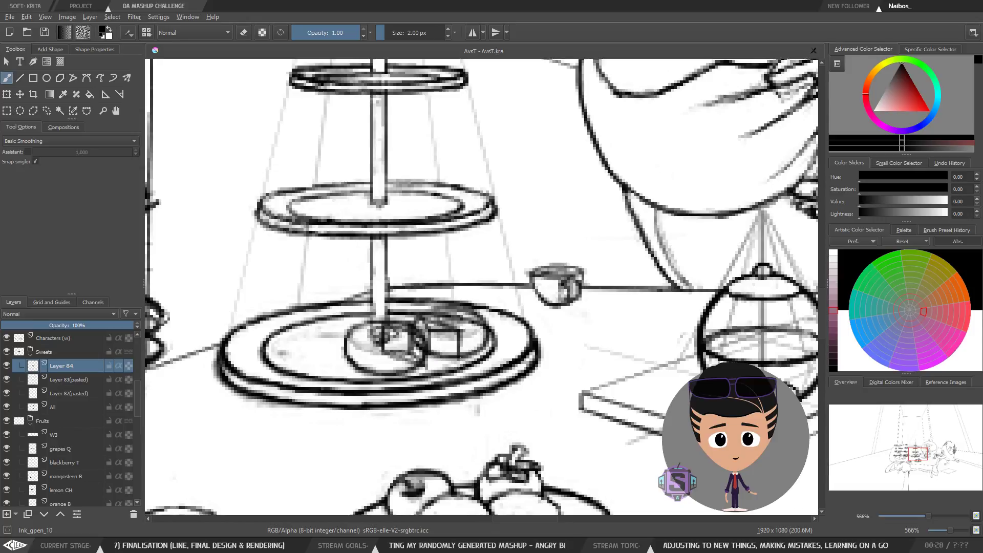
pyautogui.moveTo(429, 345); pyautogui.dragTo(454, 354)
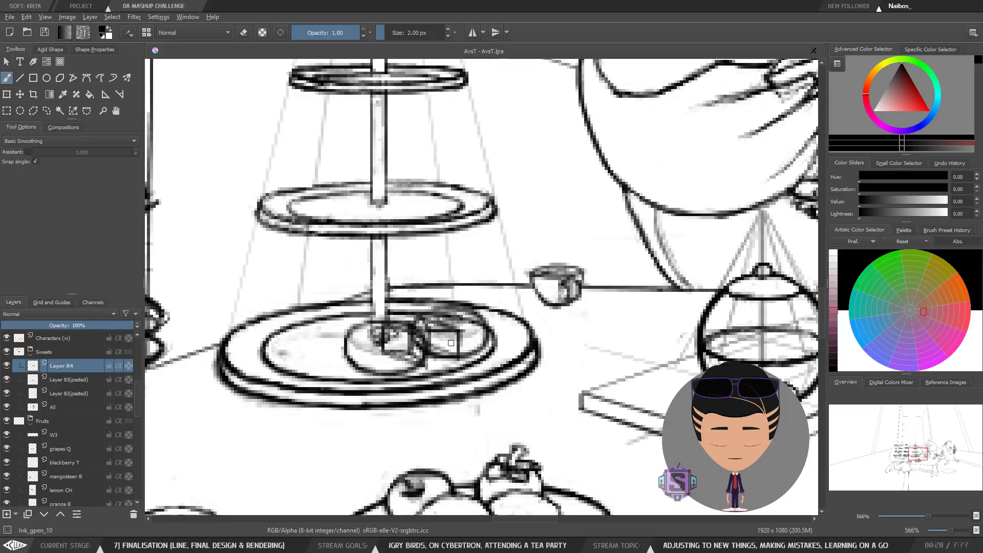
# Step: Review the new strokes on the cake stand's bottom tier at different zoom levels
pyautogui.press('ctrl')
pyautogui.hotkey('ctrl', '-')
pyautogui.hotkey('ctrl', '-')
pyautogui.hotkey('ctrl', '+')
pyautogui.hotkey('ctrl', '+')
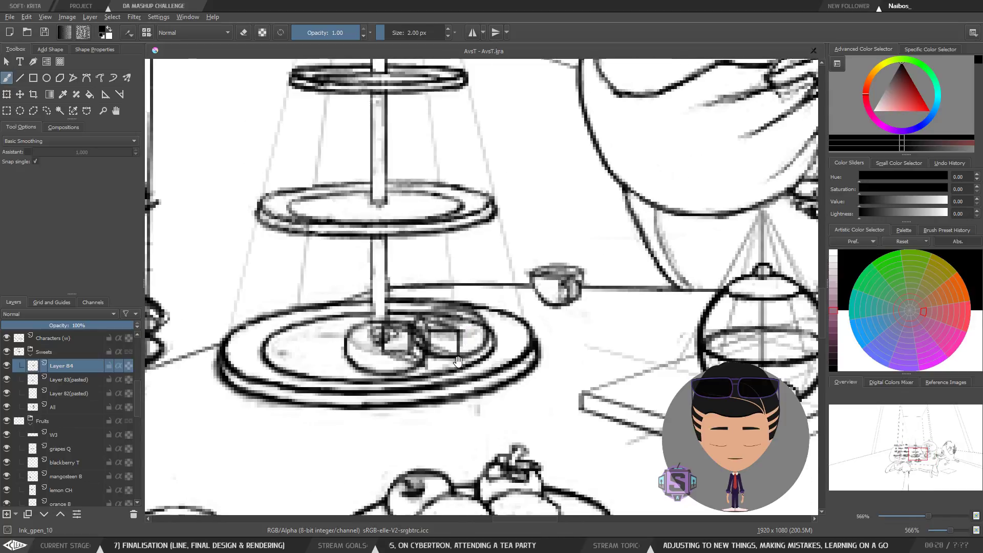
pyautogui.moveTo(482, 312); pyautogui.dragTo(459, 311)
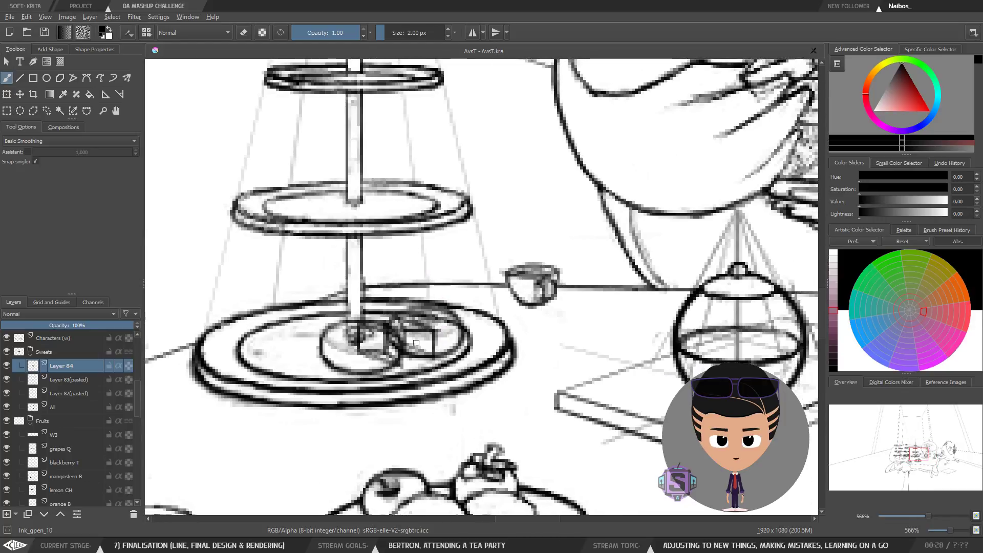
pyautogui.hotkey('ctrl', '-')
pyautogui.hotkey('ctrl', '-')
pyautogui.press('m')
pyautogui.press('m')
pyautogui.hotkey('ctrl', '+')
pyautogui.hotkey('ctrl', '+')
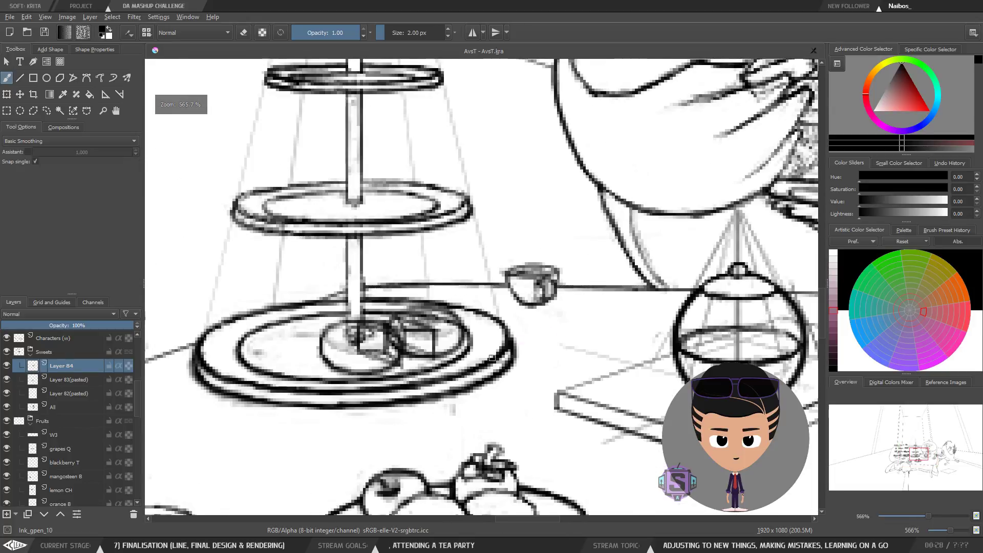
pyautogui.hotkey('ctrl', '-')
pyautogui.hotkey('ctrl', '-')
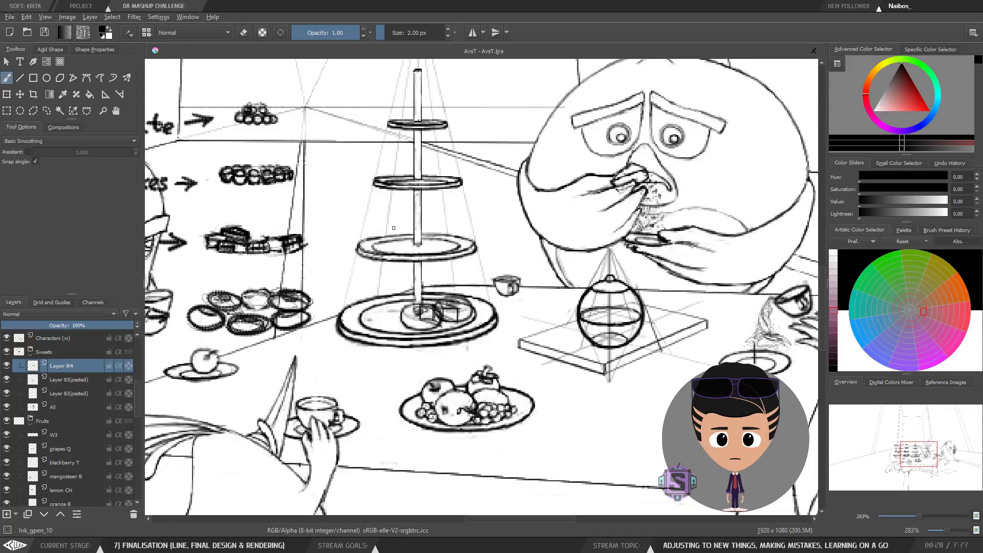
pyautogui.press('+')
pyautogui.press('+')
# Step: Lower the opacity of the two pasted donut layers to about 41%, then reselect Layer B4
pyautogui.click(69, 380)
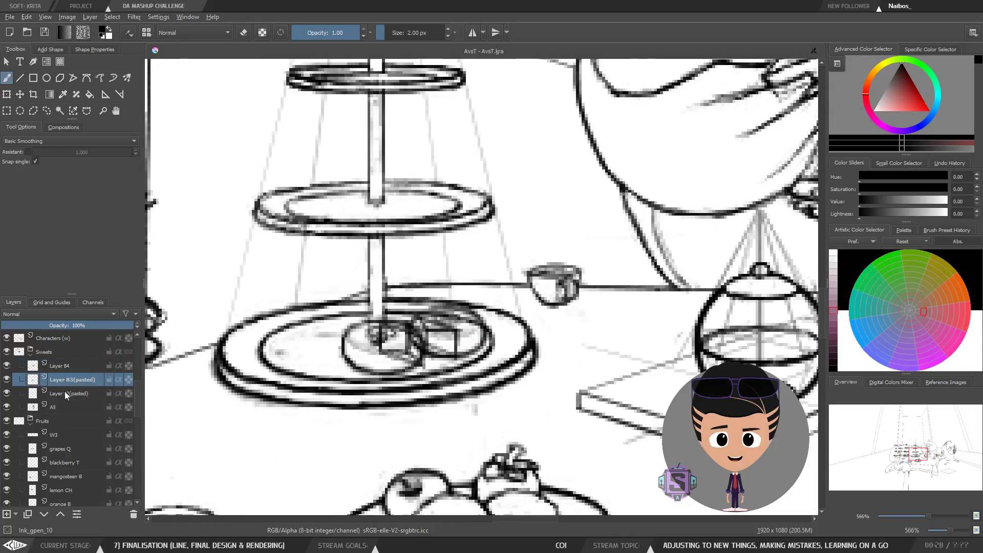
pyautogui.keyDown('ctrl'); pyautogui.click(65, 392); pyautogui.keyUp('ctrl')
pyautogui.moveTo(64, 329); pyautogui.dragTo(44, 329)
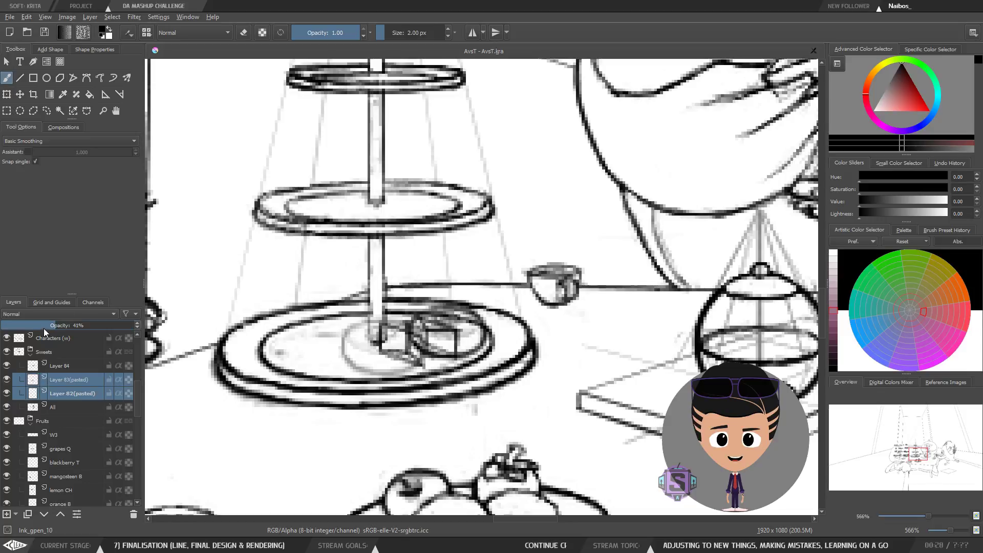
pyautogui.click(64, 392)
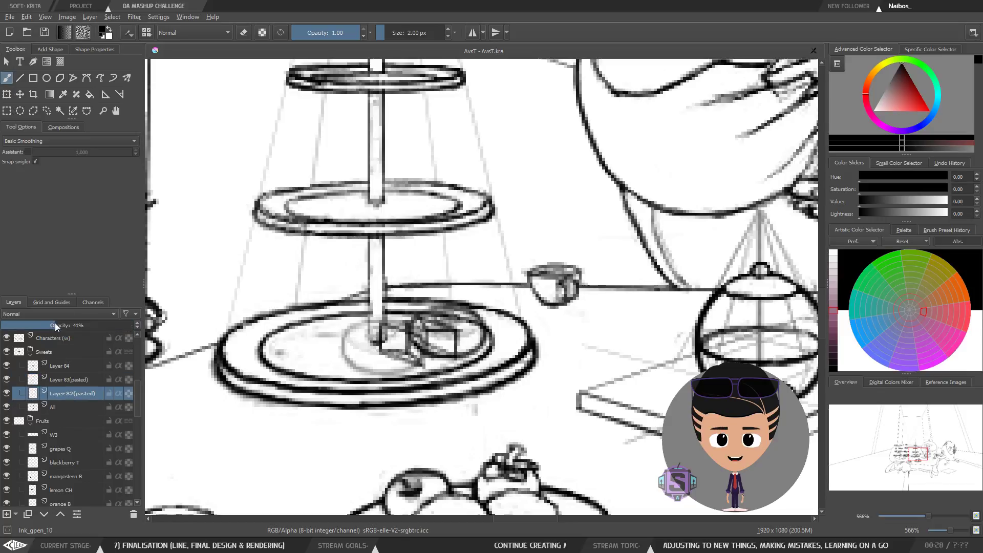
pyautogui.click(60, 379)
pyautogui.click(59, 326)
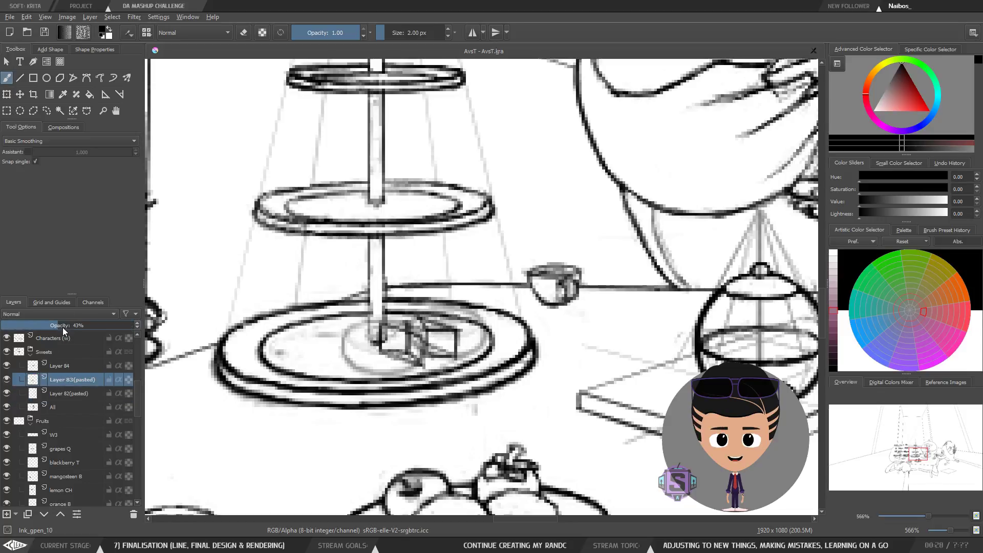
pyautogui.click(72, 366)
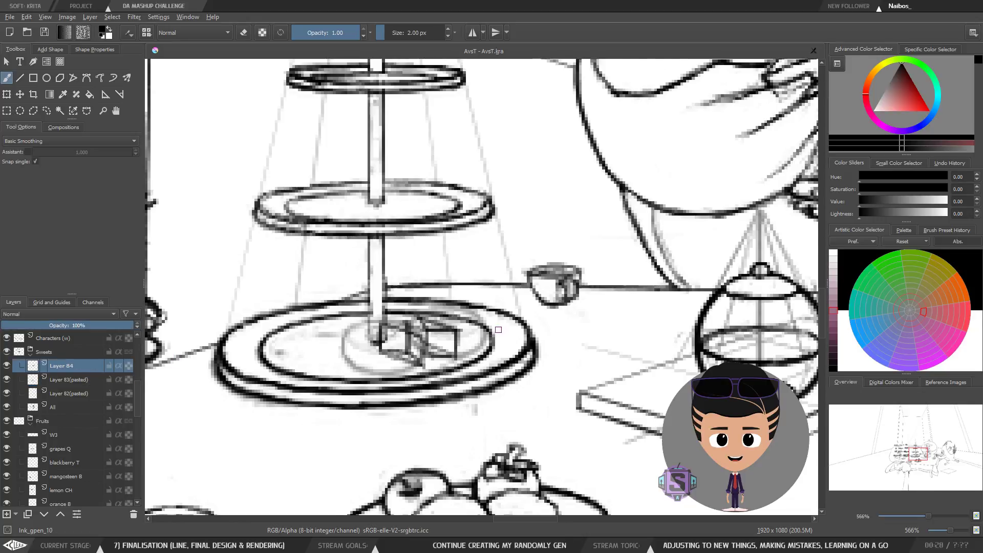
# Step: Delete a stray mark with a lasso selection and clear all strokes from Layer B4
pyautogui.press('-')
pyautogui.press('-')
pyautogui.press('+')
pyautogui.press('+')
pyautogui.moveTo(435, 328)
pyautogui.mouseDown()
pyautogui.moveTo(419, 330)
pyautogui.moveTo(423, 315)
pyautogui.mouseUp()
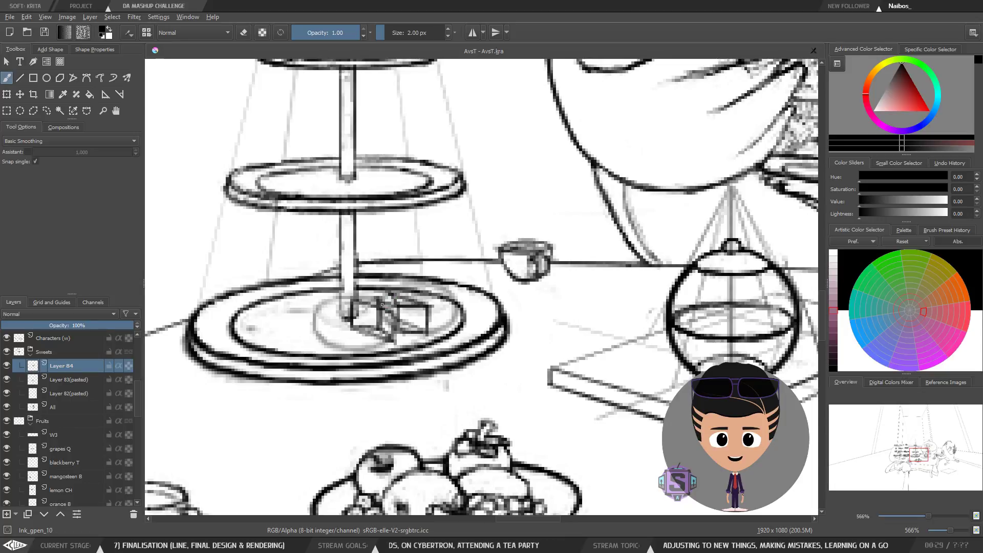
pyautogui.press('e')
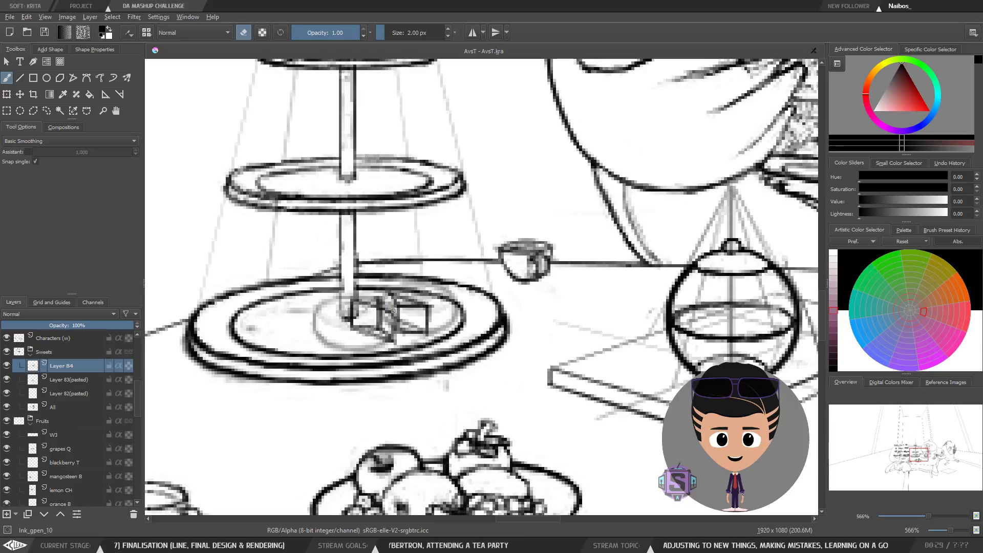
pyautogui.press('e')
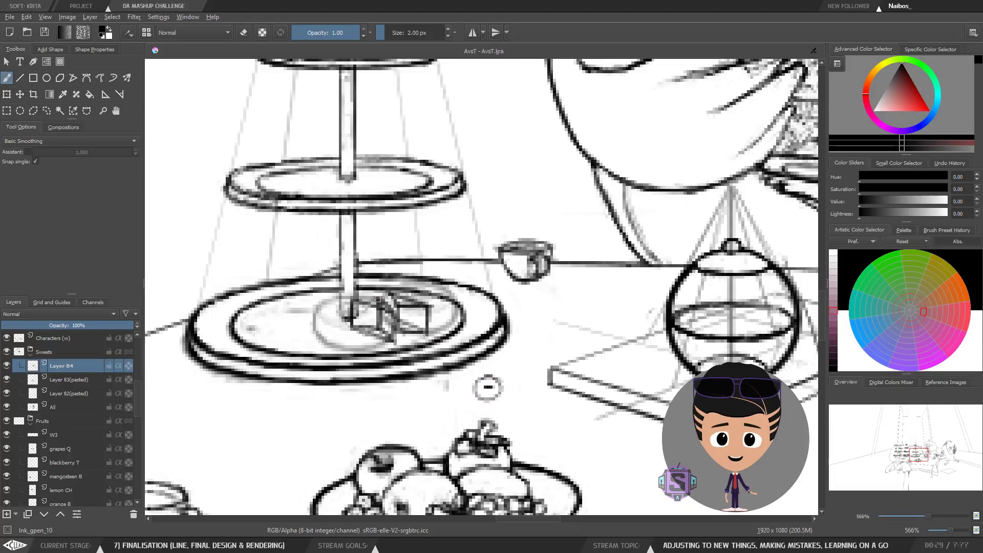
pyautogui.press('t')
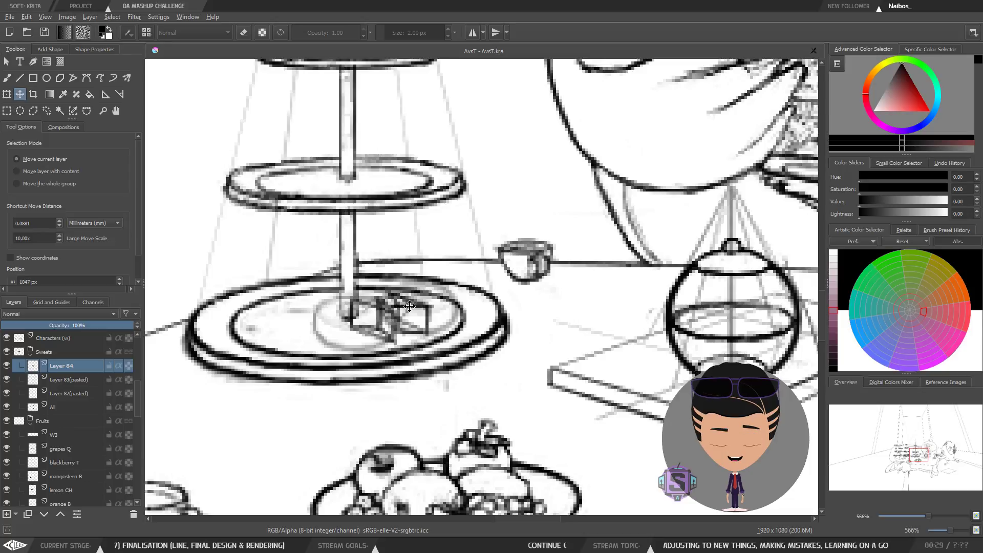
pyautogui.moveTo(396, 304)
pyautogui.mouseDown()
pyautogui.moveTo(507, 383)
pyautogui.moveTo(521, 360)
pyautogui.moveTo(536, 400)
pyautogui.mouseUp()
pyautogui.press('b')
pyautogui.press('l')
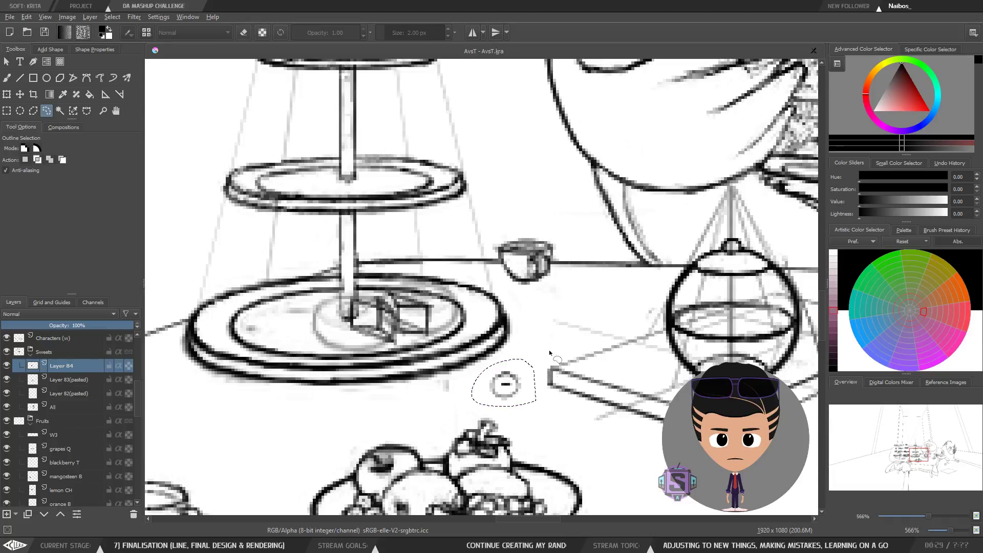
pyautogui.press('Delete')
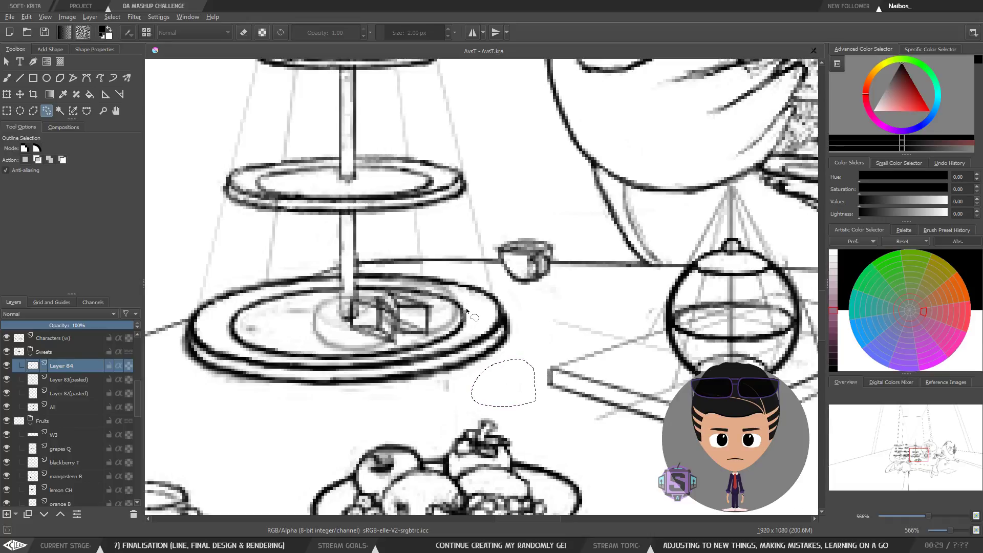
pyautogui.press('b')
pyautogui.hotkey('ctrl', 'shift', 'a')
pyautogui.press('Delete')
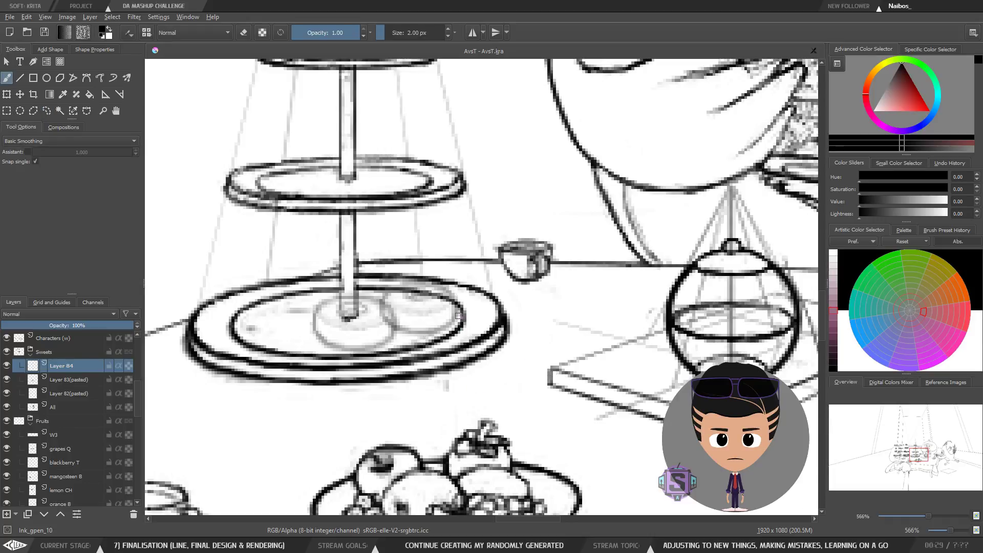
# Step: Zoom out to review the whole tea party scene, then zoom back in on the cake stand
pyautogui.press('-')
pyautogui.press('-')
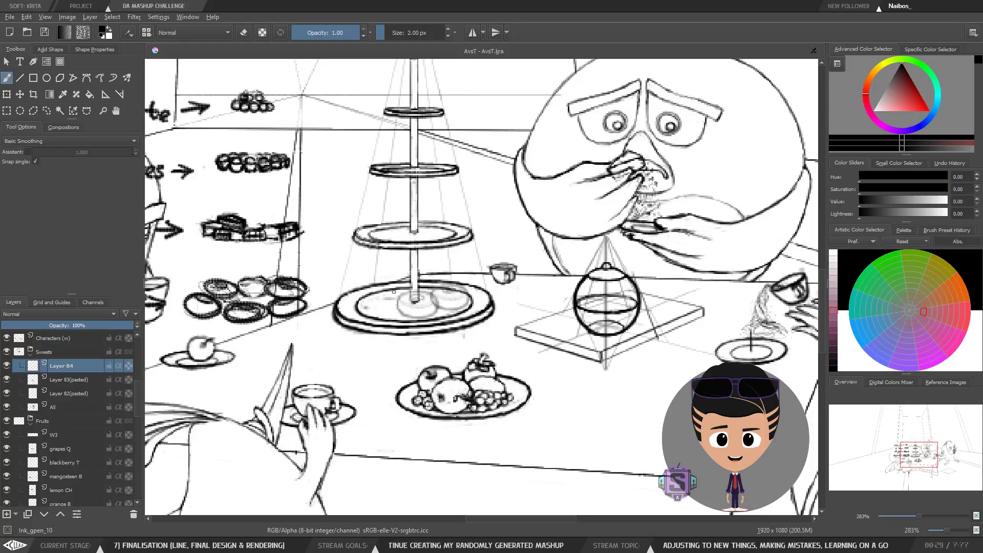
pyautogui.press('-')
pyautogui.press('-')
pyautogui.moveTo(594, 373)
pyautogui.mouseDown()
pyautogui.moveTo(543, 339)
pyautogui.moveTo(542, 358)
pyautogui.moveTo(553, 363)
pyautogui.mouseUp()
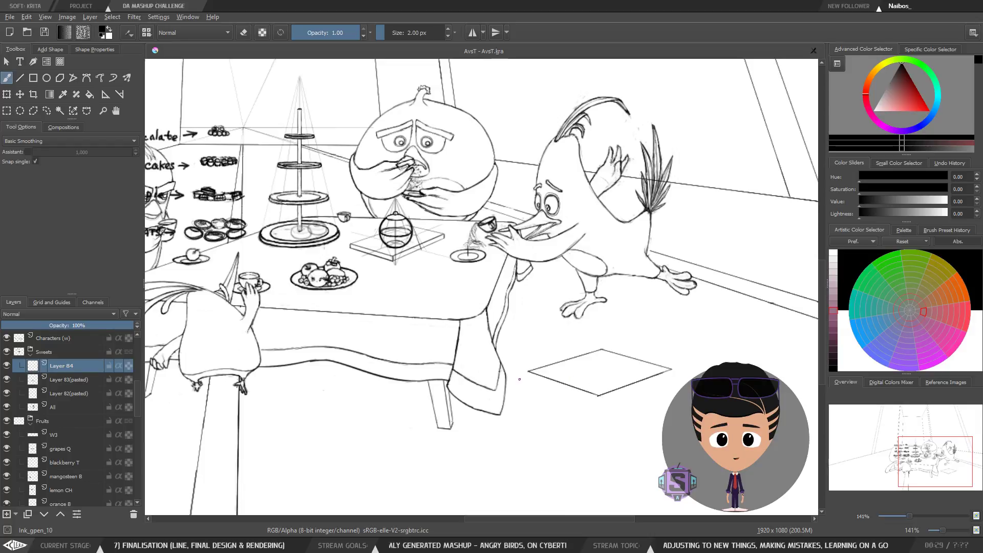
pyautogui.moveTo(566, 334)
pyautogui.mouseDown()
pyautogui.moveTo(571, 345)
pyautogui.moveTo(595, 328)
pyautogui.mouseUp()
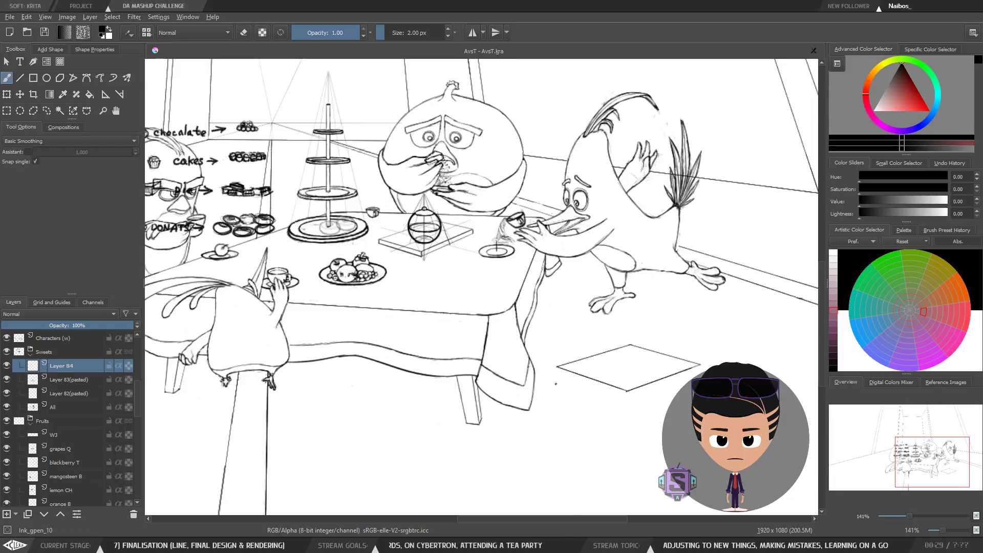
pyautogui.moveTo(560, 366); pyautogui.dragTo(581, 359)
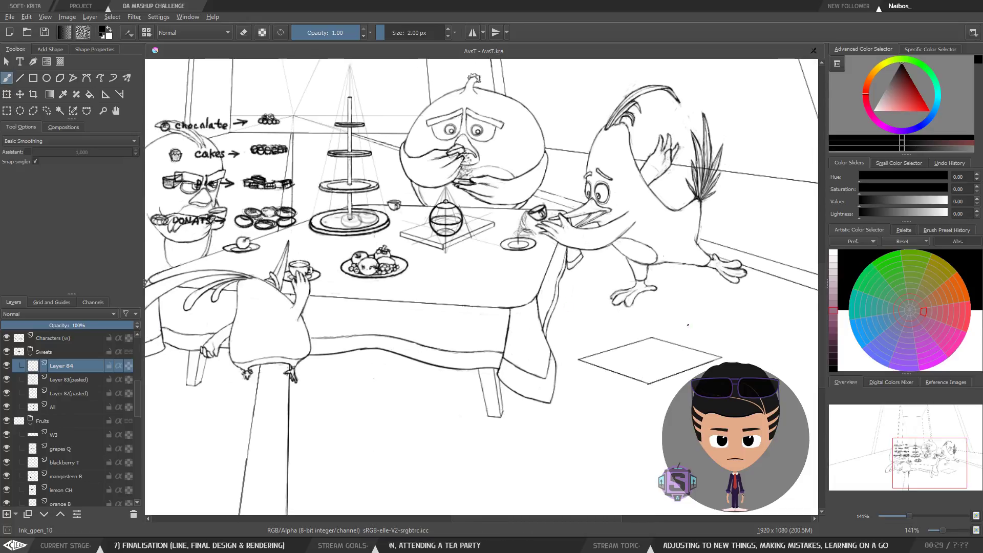
pyautogui.moveTo(337, 278)
pyautogui.mouseDown()
pyautogui.moveTo(551, 340)
pyautogui.moveTo(480, 315)
pyautogui.mouseUp()
pyautogui.scroll(6, 480, 315)
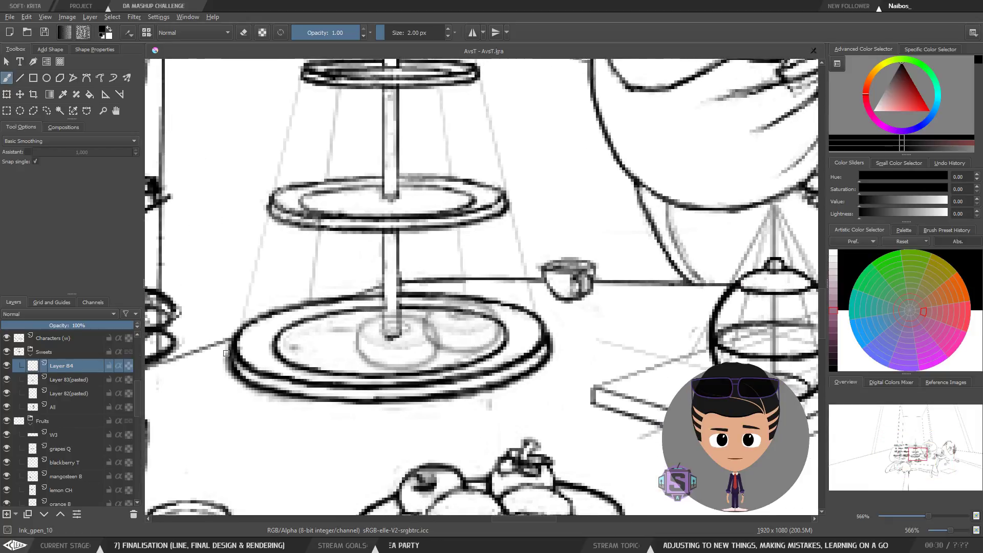
# Step: Restore the opacity of the pasted donut layers Layer B3(pasted) and Layer B2(pasted) to 100%
pyautogui.click(56, 379)
pyautogui.click(59, 325)
pyautogui.click(81, 391)
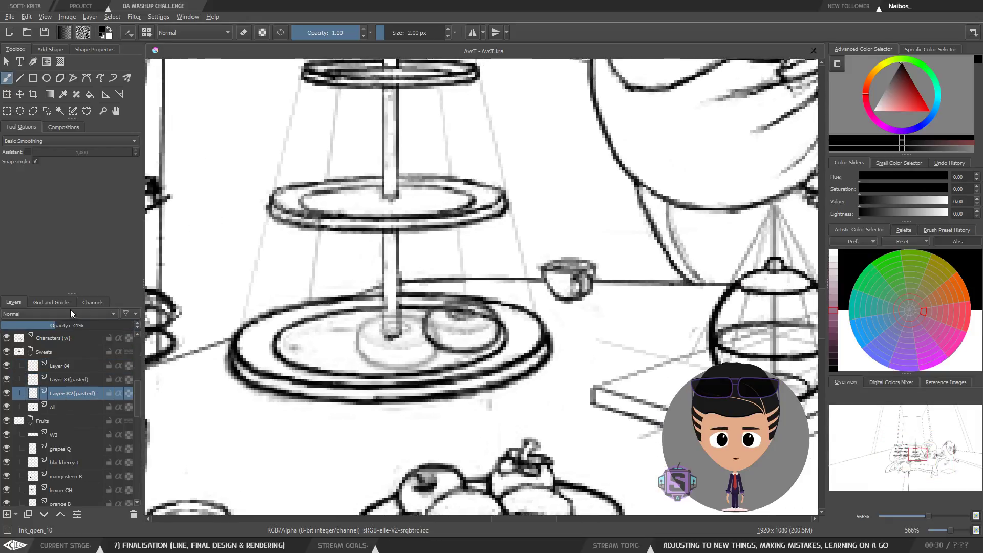
pyautogui.moveTo(70, 325); pyautogui.dragTo(140, 328)
pyautogui.click(81, 381)
pyautogui.click(72, 393)
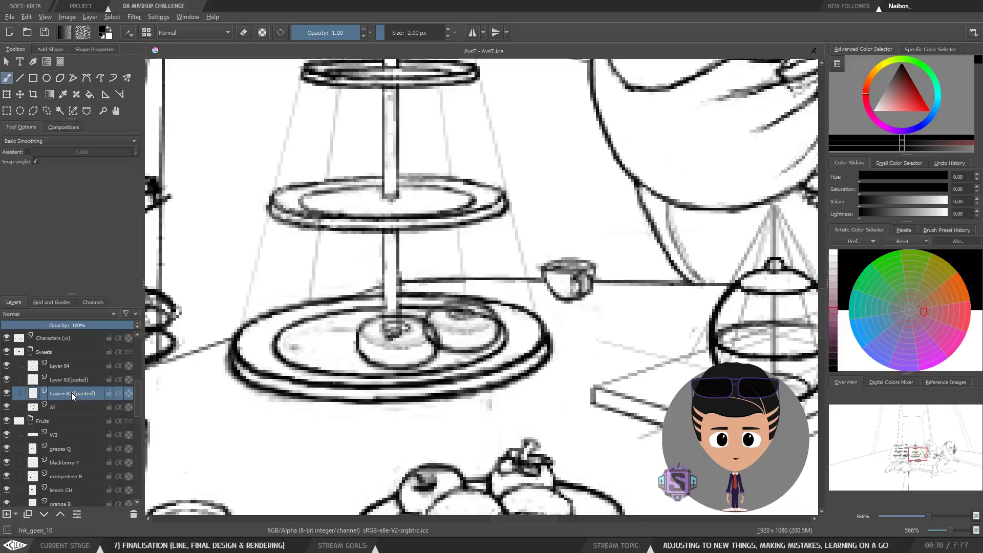
# Step: Toggle the visibility of the two pasted donut layers to compare the donuts
pyautogui.click(5, 394)
pyautogui.click(5, 395)
pyautogui.click(6, 380)
pyautogui.click(6, 379)
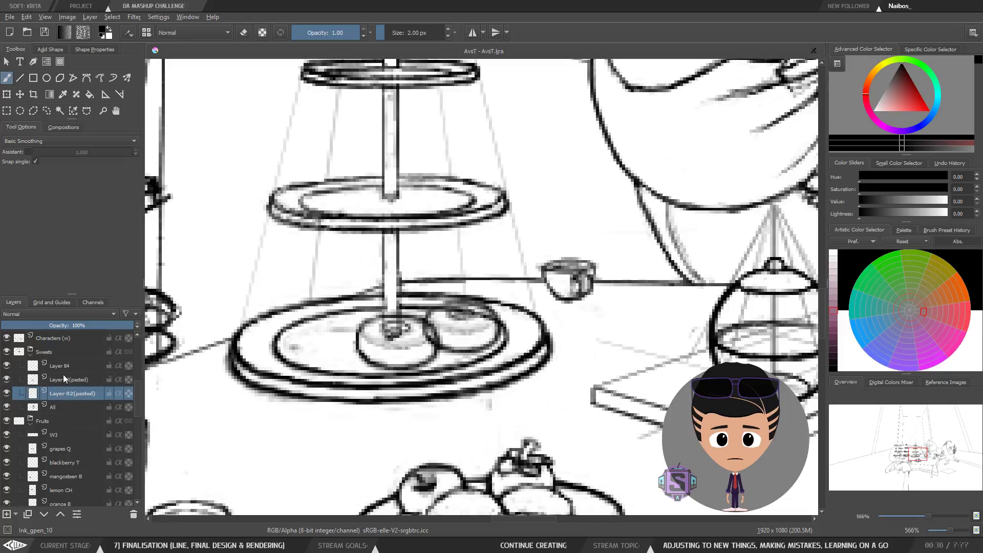
pyautogui.click(75, 380)
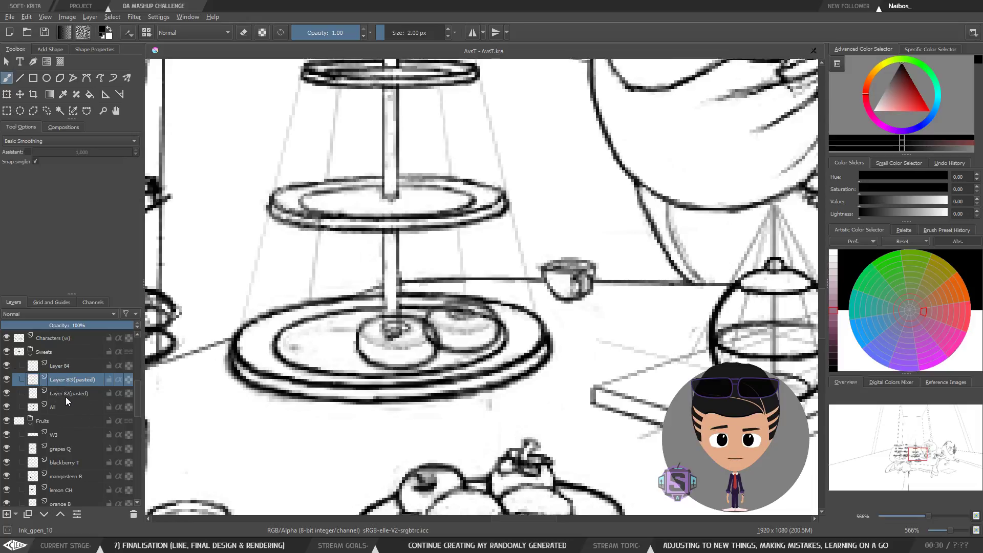
pyautogui.click(7, 515)
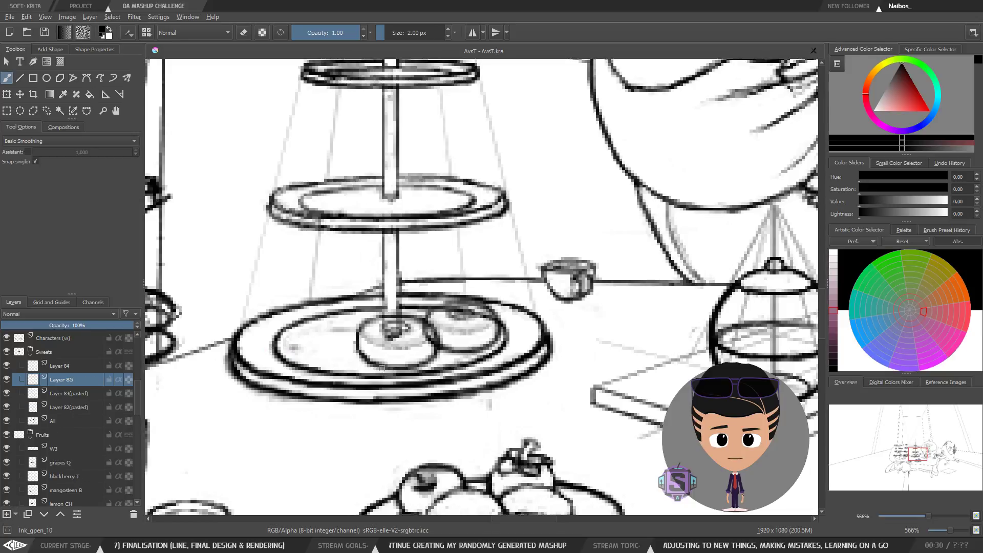
pyautogui.hotkey('ctrl', 'z')
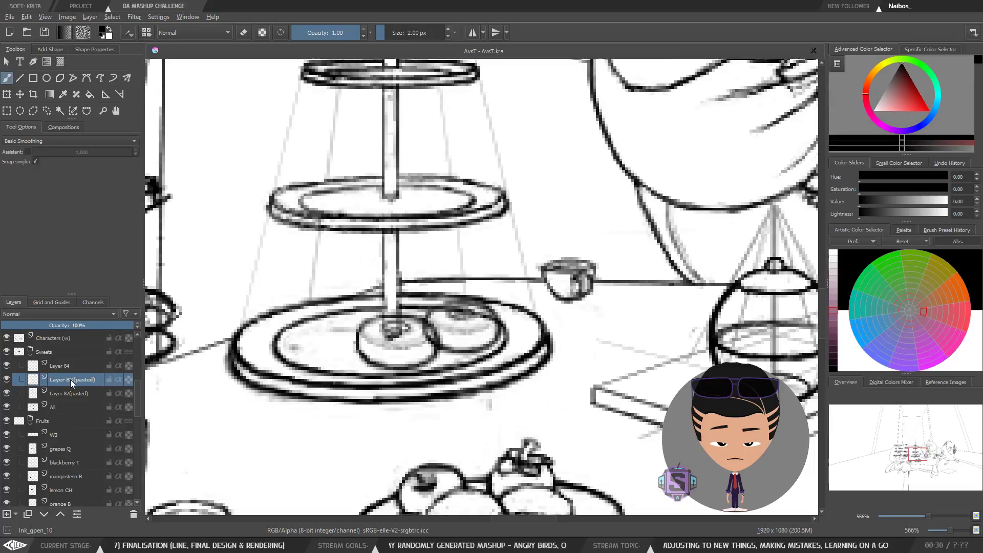
# Step: Duplicate the Layer B3(pasted) donut layer
pyautogui.click(44, 34)
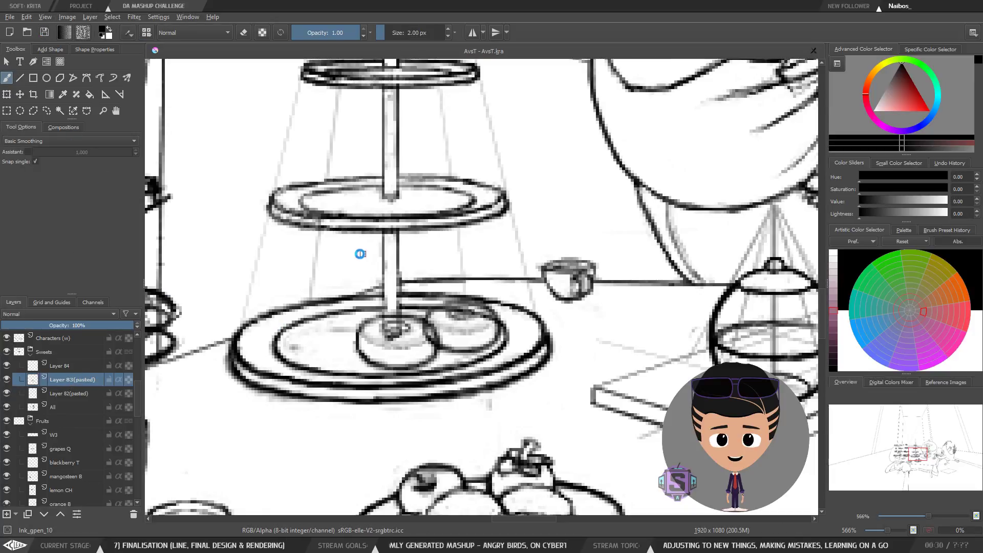
pyautogui.rightClick(71, 382)
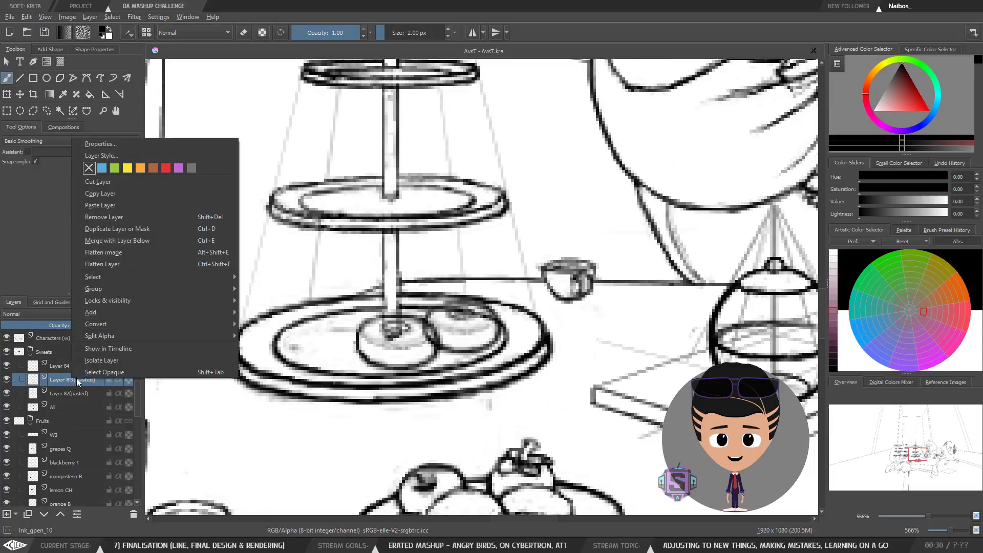
pyautogui.click(127, 230)
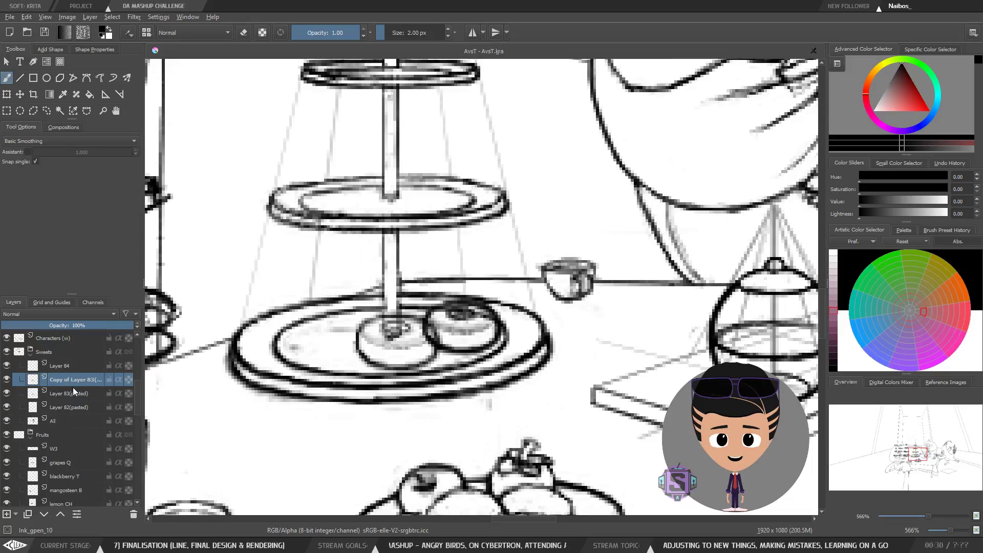
# Step: Toggle the duplicate donut layer's visibility repeatedly to compare the donuts on the cake stand
pyautogui.click(6, 380)
pyautogui.click(7, 380)
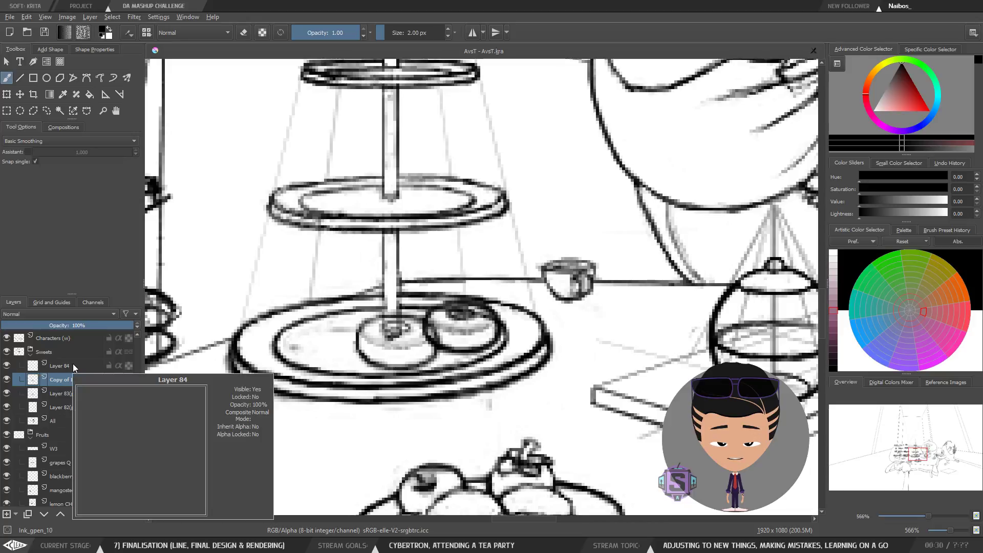
pyautogui.click(6, 381)
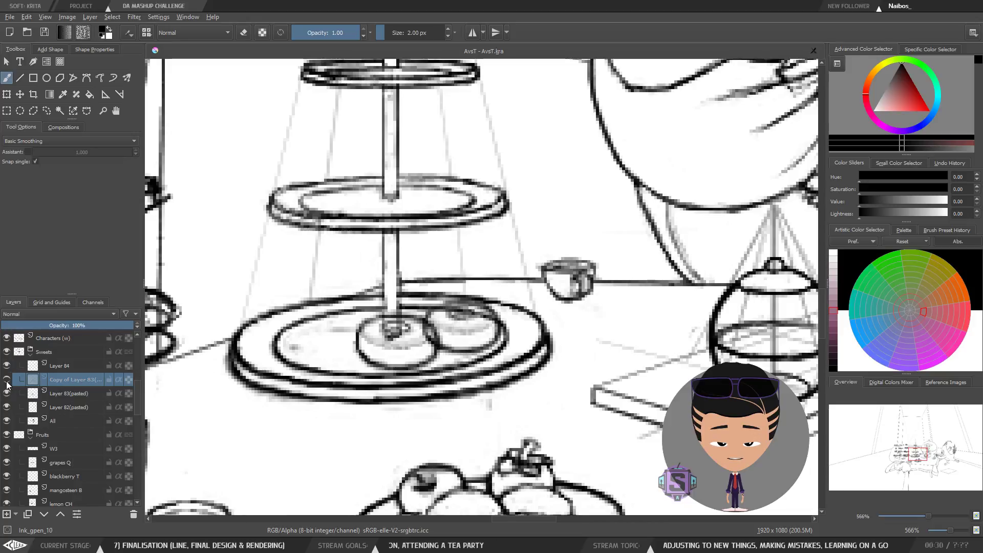
pyautogui.click(6, 382)
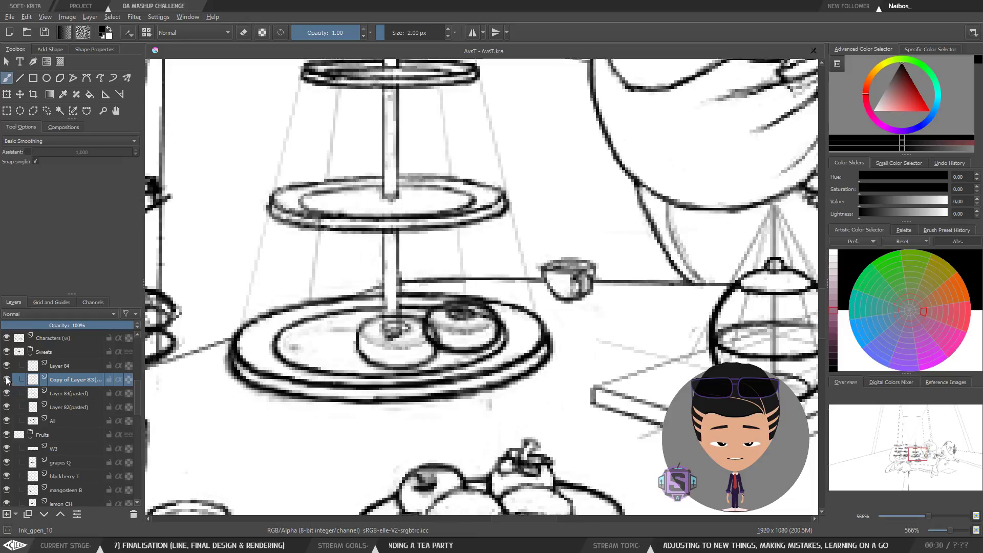
pyautogui.click(6, 381)
pyautogui.click(6, 381)
pyautogui.click(8, 380)
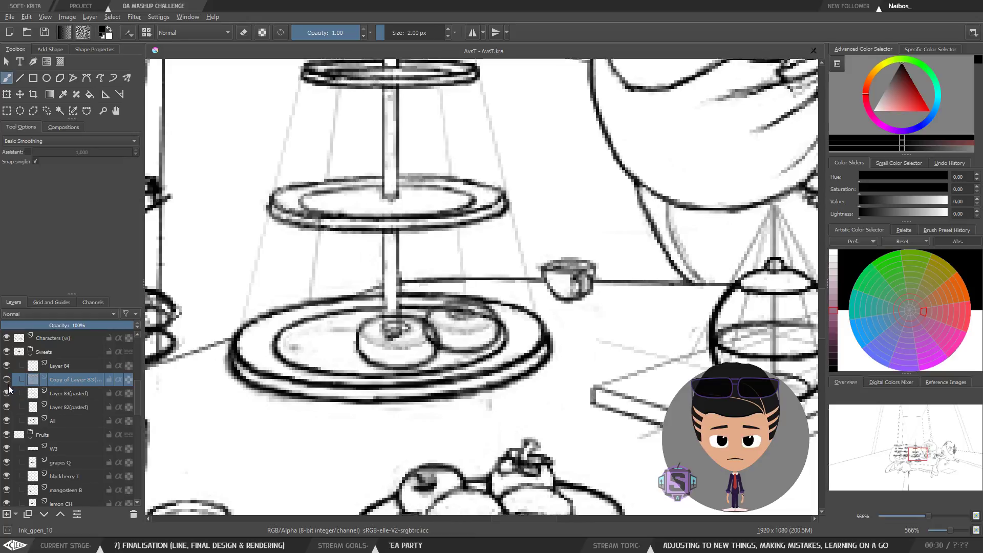
pyautogui.click(8, 380)
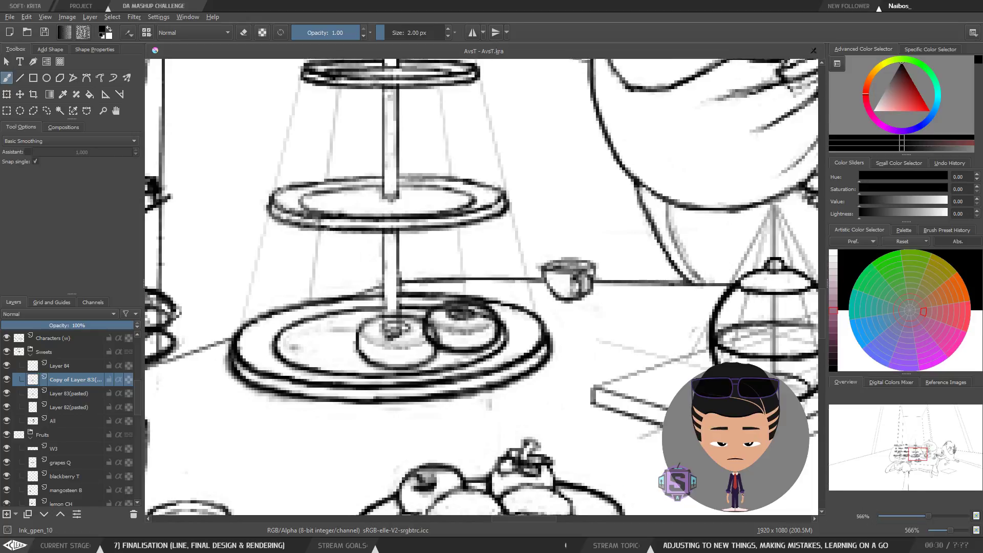
pyautogui.click(947, 545)
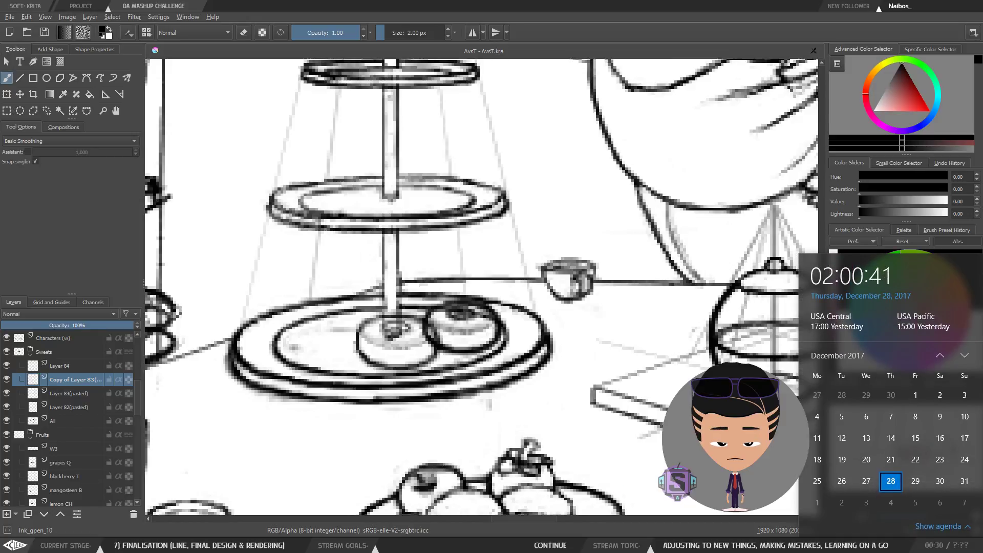
pyautogui.press('Escape')
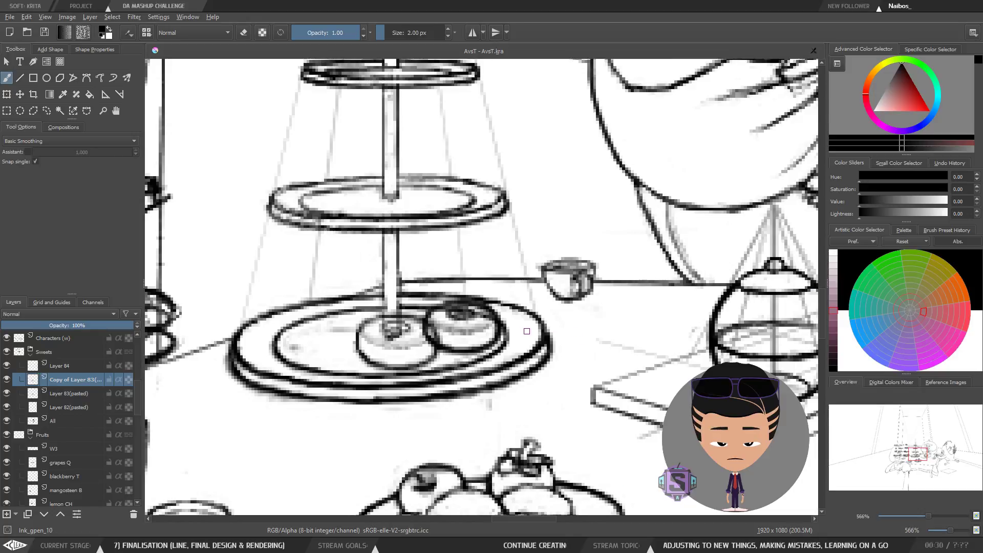
# Step: Examine the cake stand's bottom tier and its donuts across the tea party scene at different zoom levels
pyautogui.moveTo(528, 332); pyautogui.dragTo(492, 352)
pyautogui.scroll(-2, 478, 353)
pyautogui.scroll(1, 478, 353)
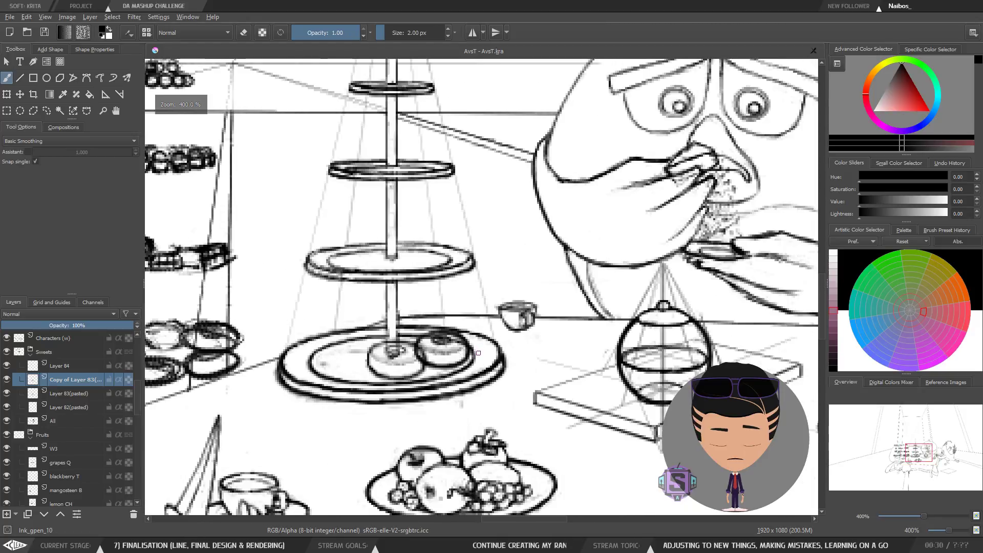
pyautogui.moveTo(556, 348); pyautogui.dragTo(474, 398)
pyautogui.scroll(-1, 453, 358)
pyautogui.scroll(1, 454, 358)
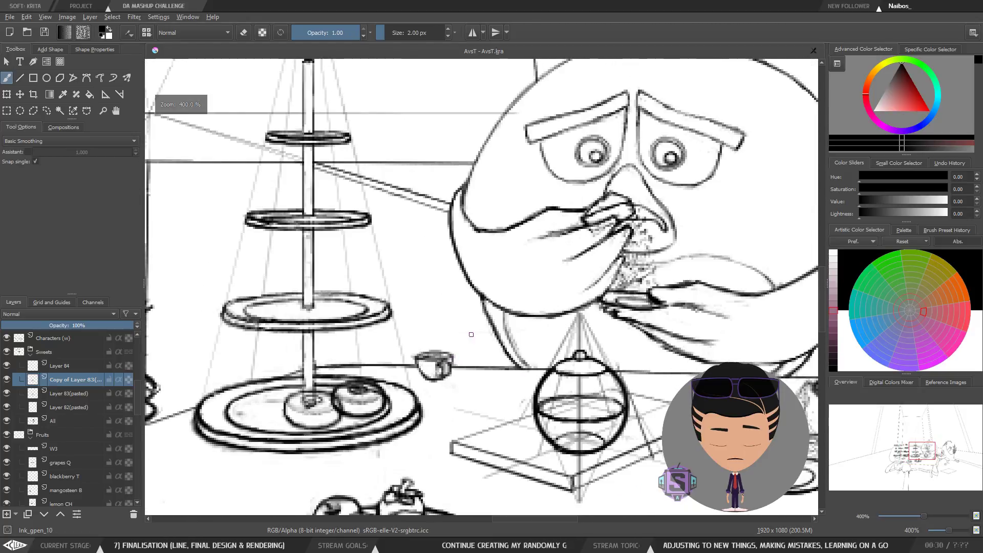
pyautogui.moveTo(472, 334)
pyautogui.mouseDown()
pyautogui.moveTo(484, 382)
pyautogui.moveTo(480, 341)
pyautogui.mouseUp()
pyautogui.scroll(-1, 480, 371)
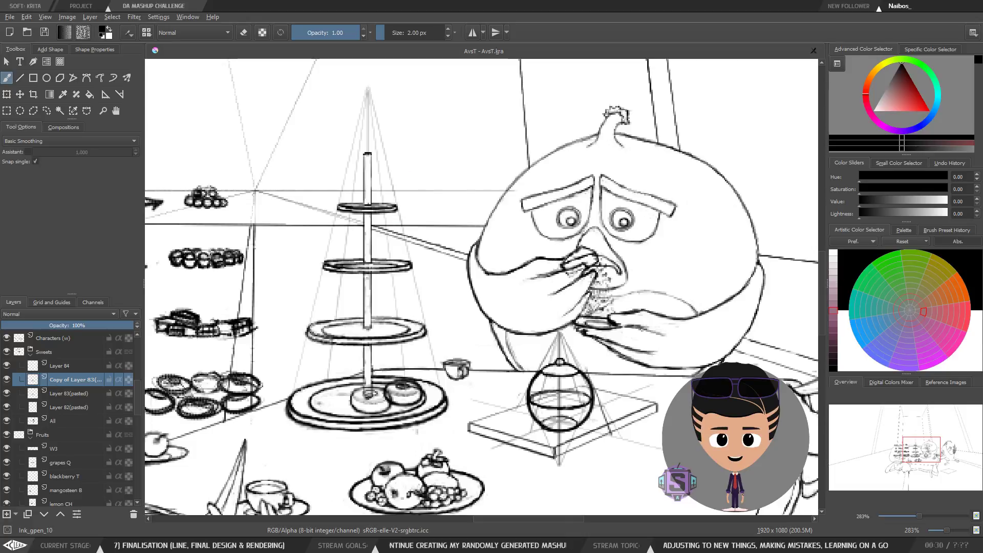
pyautogui.scroll(-1, 391, 224)
pyautogui.scroll(1, 415, 297)
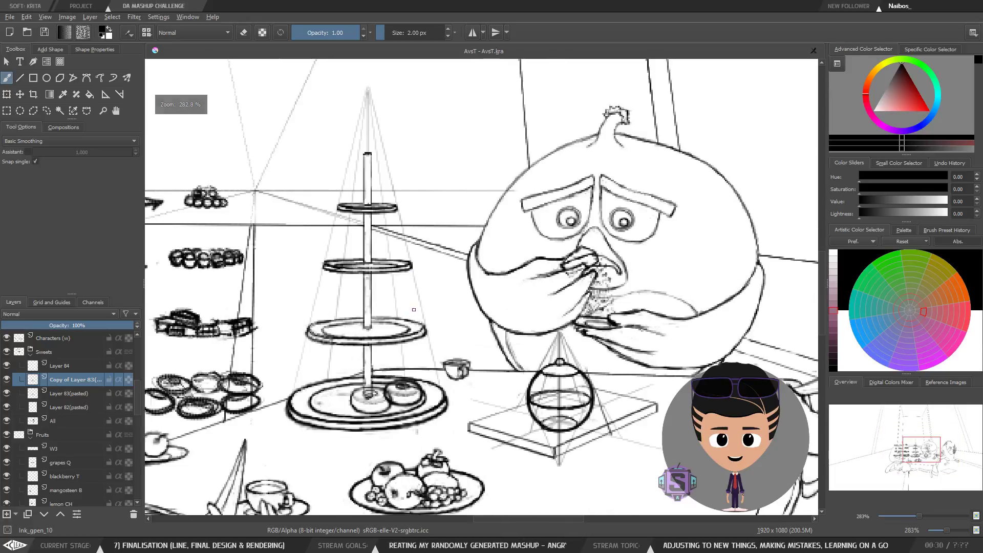
pyautogui.moveTo(436, 290); pyautogui.dragTo(488, 281)
pyautogui.moveTo(454, 310)
pyautogui.mouseDown()
pyautogui.moveTo(450, 328)
pyautogui.moveTo(440, 293)
pyautogui.mouseUp()
pyautogui.moveTo(428, 363); pyautogui.dragTo(433, 344)
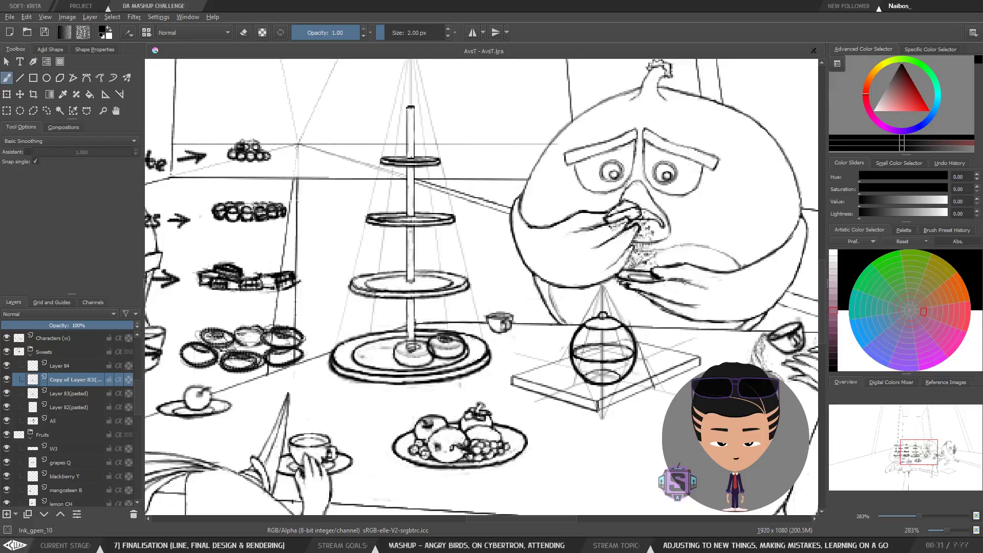
pyautogui.hotkey('ctrl', 'z')
pyautogui.hotkey('ctrl', 'z')
pyautogui.moveTo(438, 312)
pyautogui.mouseDown()
pyautogui.moveTo(422, 325)
pyautogui.moveTo(436, 337)
pyautogui.mouseUp()
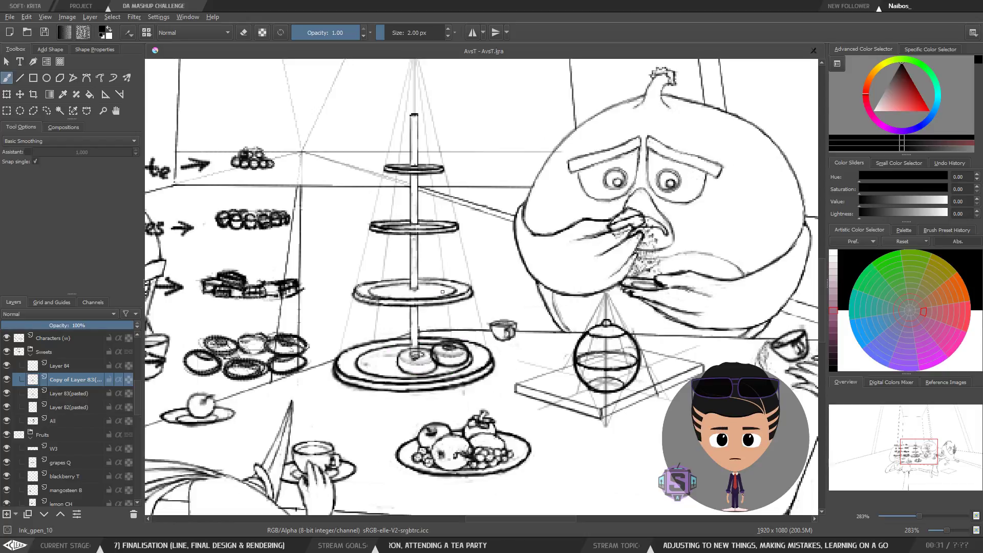
pyautogui.moveTo(449, 318); pyautogui.dragTo(441, 299)
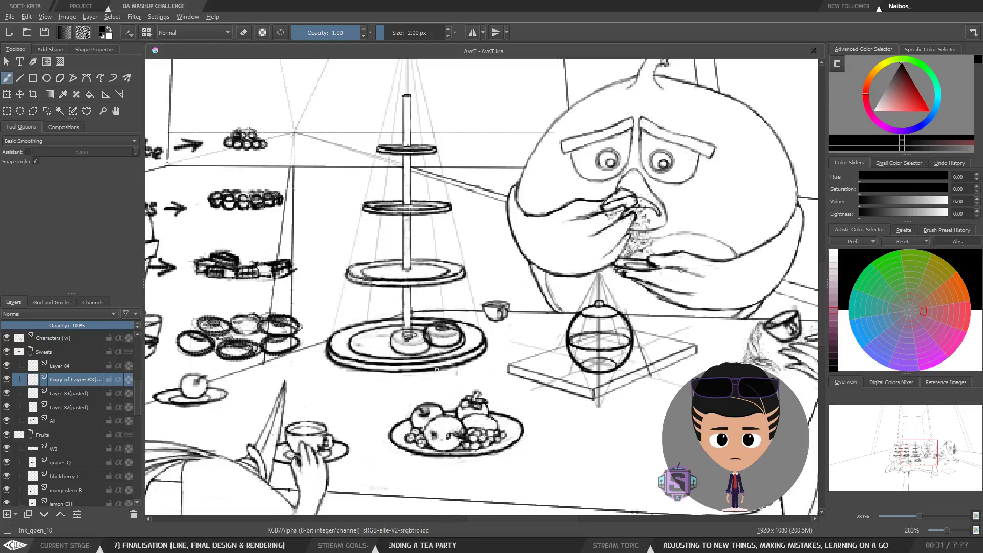
pyautogui.moveTo(440, 339)
pyautogui.mouseDown()
pyautogui.moveTo(444, 353)
pyautogui.moveTo(454, 335)
pyautogui.mouseUp()
pyautogui.press('+')
pyautogui.press('+')
pyautogui.press('-')
pyautogui.press('-')
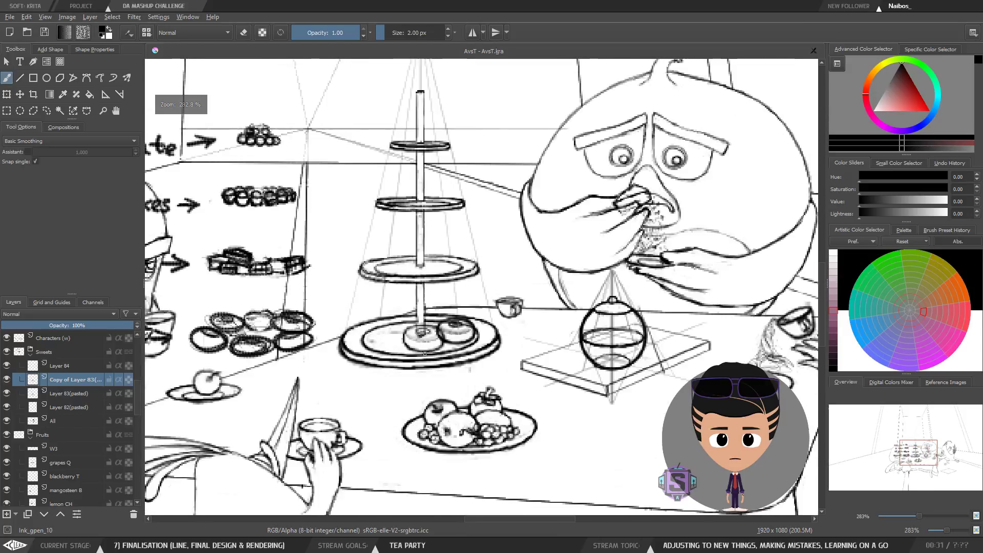
pyautogui.press('+')
pyautogui.press('+')
pyautogui.moveTo(404, 363); pyautogui.dragTo(421, 352)
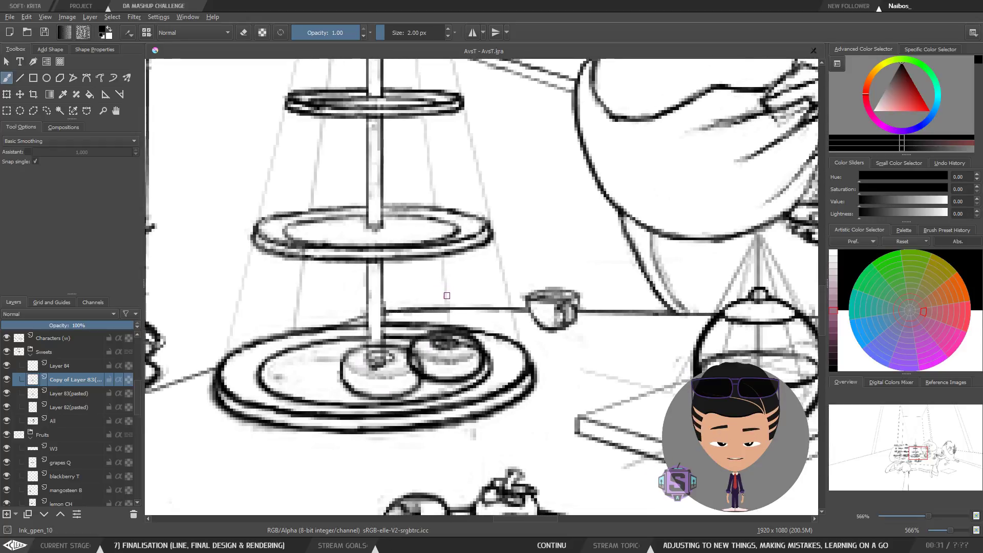
pyautogui.press('-')
pyautogui.press('-')
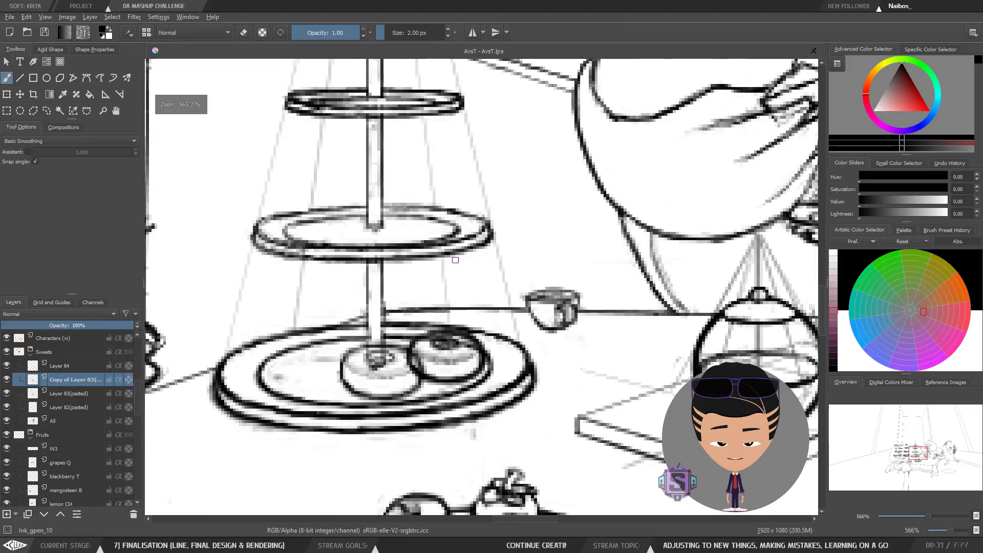
pyautogui.moveTo(437, 329); pyautogui.dragTo(441, 364)
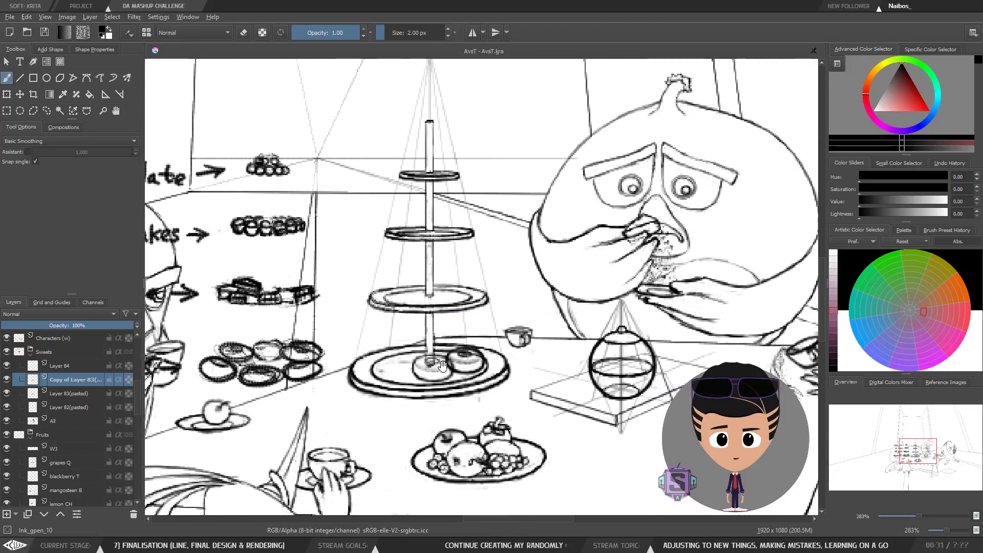
# Step: Switch the duplicate donut layer on and off again while inspecting the bottom plate closely
pyautogui.click(7, 380)
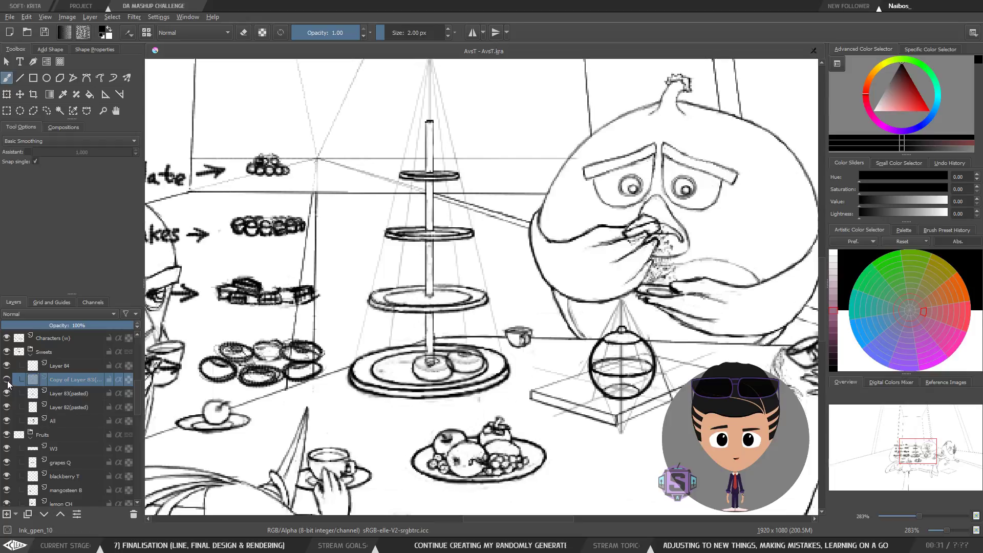
pyautogui.click(7, 380)
pyautogui.hotkey('ctrl', '+')
pyautogui.hotkey('ctrl', '+')
pyautogui.moveTo(467, 411); pyautogui.dragTo(466, 285)
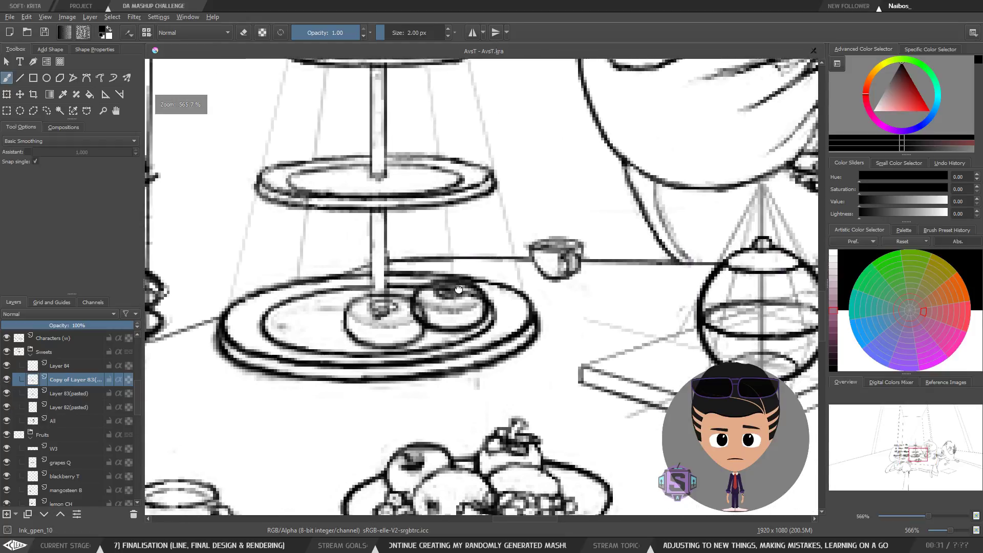
pyautogui.click(7, 381)
pyautogui.click(7, 381)
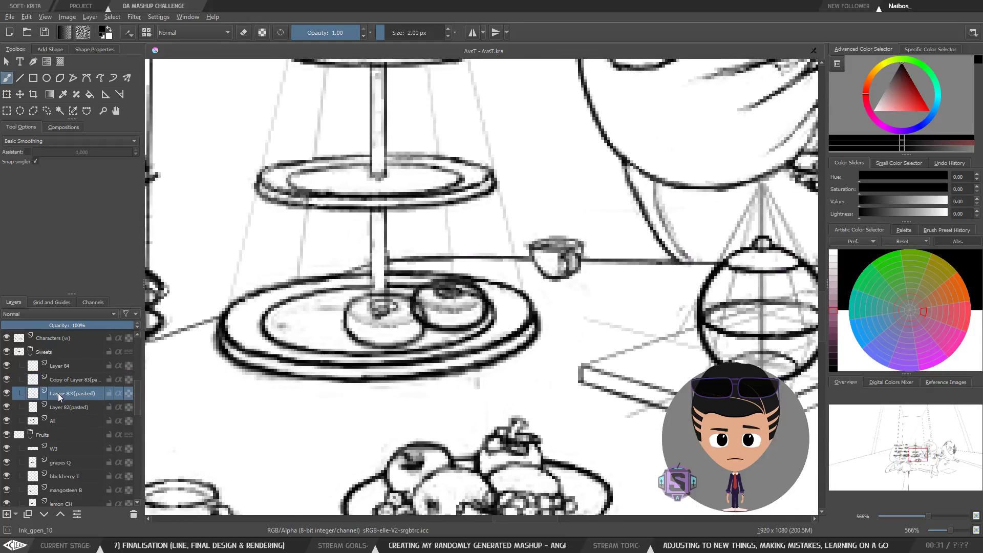
pyautogui.click(6, 380)
pyautogui.click(6, 381)
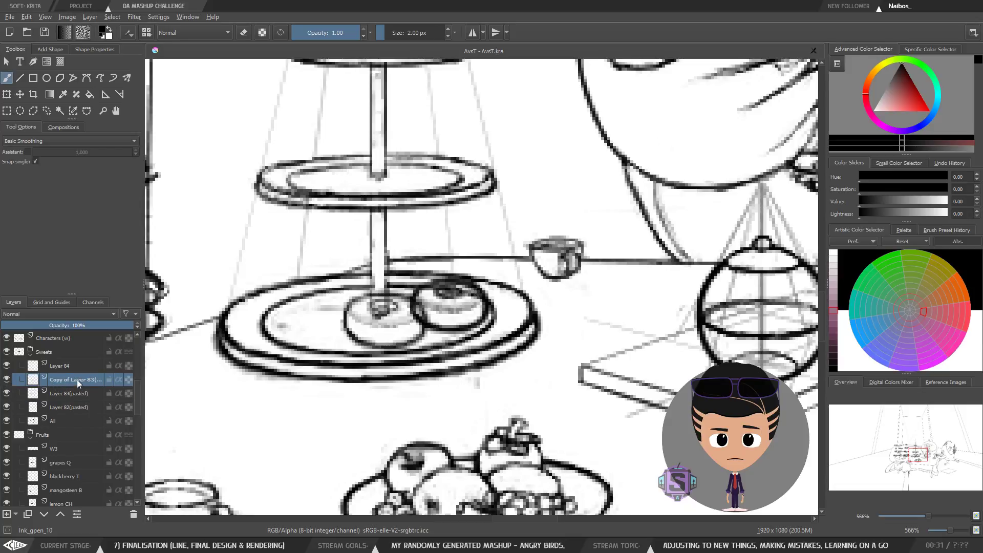
pyautogui.click(7, 381)
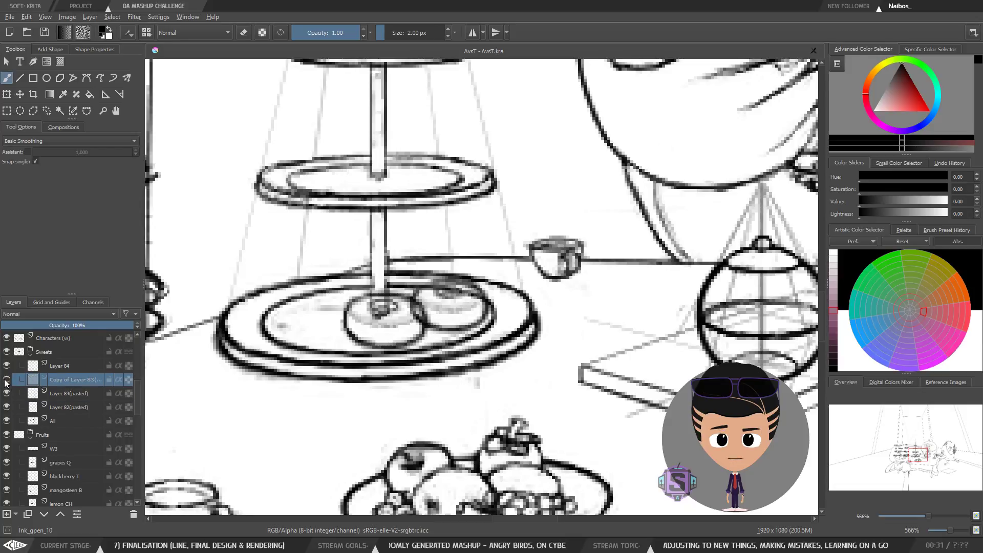
pyautogui.click(7, 381)
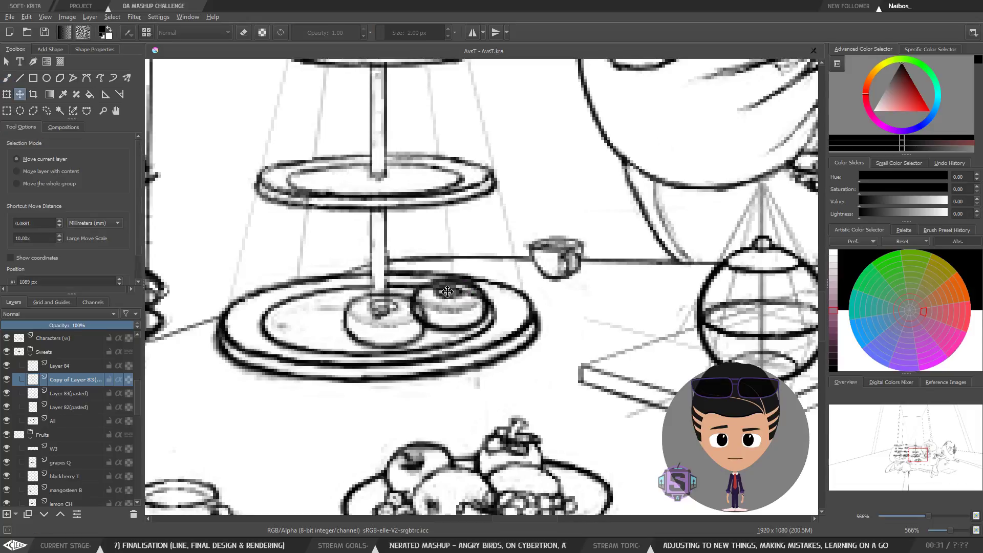
# Step: Move the duplicated donut to the left side of the cake stand's bottom plate
pyautogui.press('t')
pyautogui.moveTo(446, 294); pyautogui.dragTo(334, 309)
pyautogui.press('b')
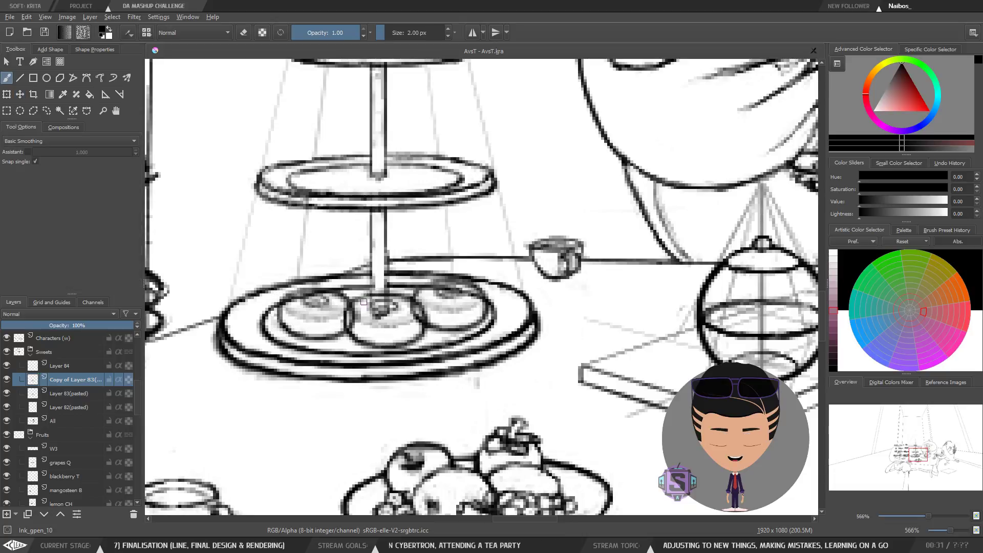
# Step: Reposition the duplicated donut on the plate with the Transform tool
pyautogui.press('l')
pyautogui.moveTo(358, 274)
pyautogui.mouseDown()
pyautogui.moveTo(331, 266)
pyautogui.moveTo(331, 348)
pyautogui.moveTo(358, 273)
pyautogui.moveTo(396, 259)
pyautogui.moveTo(353, 210)
pyautogui.mouseUp()
pyautogui.hotkey('ctrl', 't')
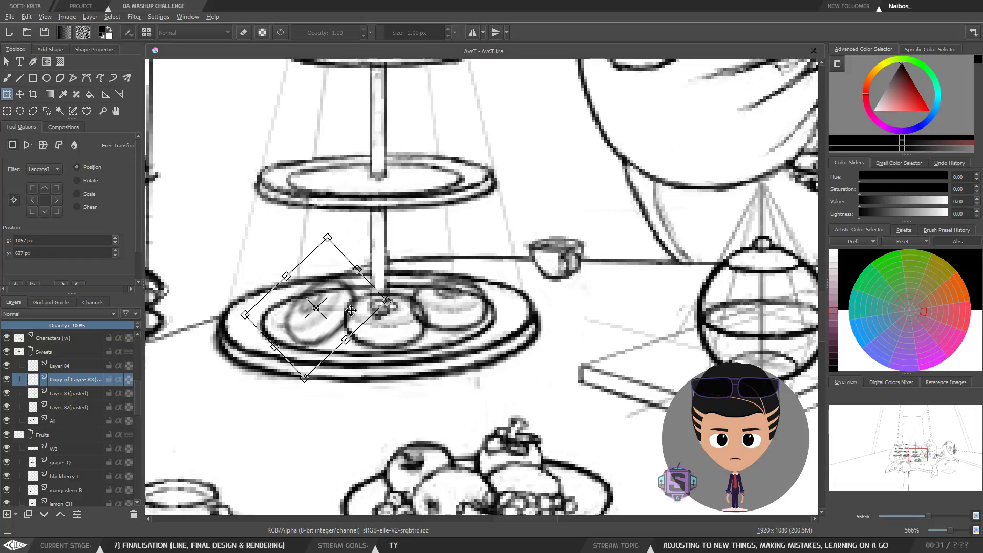
pyautogui.moveTo(345, 311); pyautogui.dragTo(329, 297)
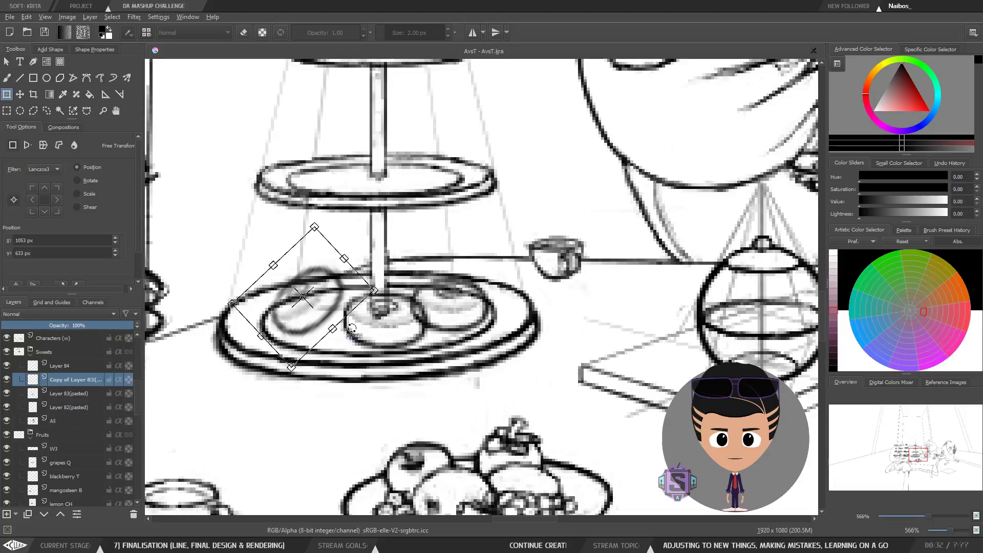
pyautogui.moveTo(326, 323); pyautogui.dragTo(313, 306)
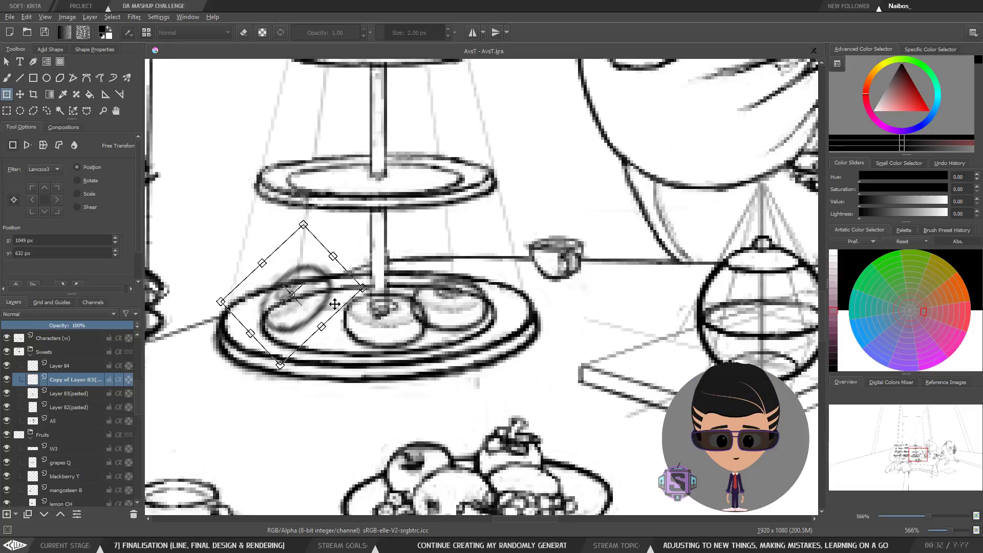
pyautogui.moveTo(371, 294); pyautogui.dragTo(368, 303)
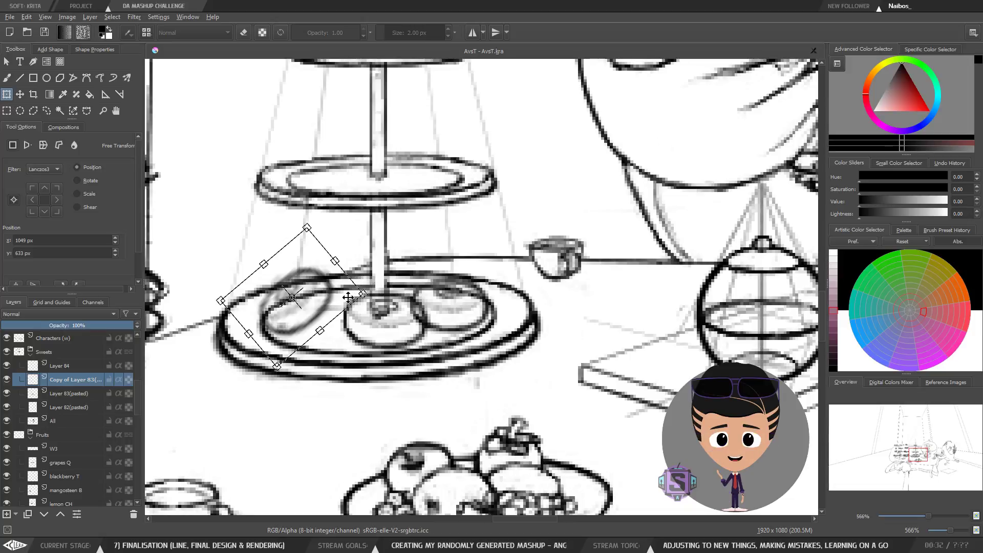
pyautogui.press('b')
# Step: Shift the Layer B3(pasted) donut slightly to the right, then select the Layer B2(pasted) layer
pyautogui.press('-')
pyautogui.press('-')
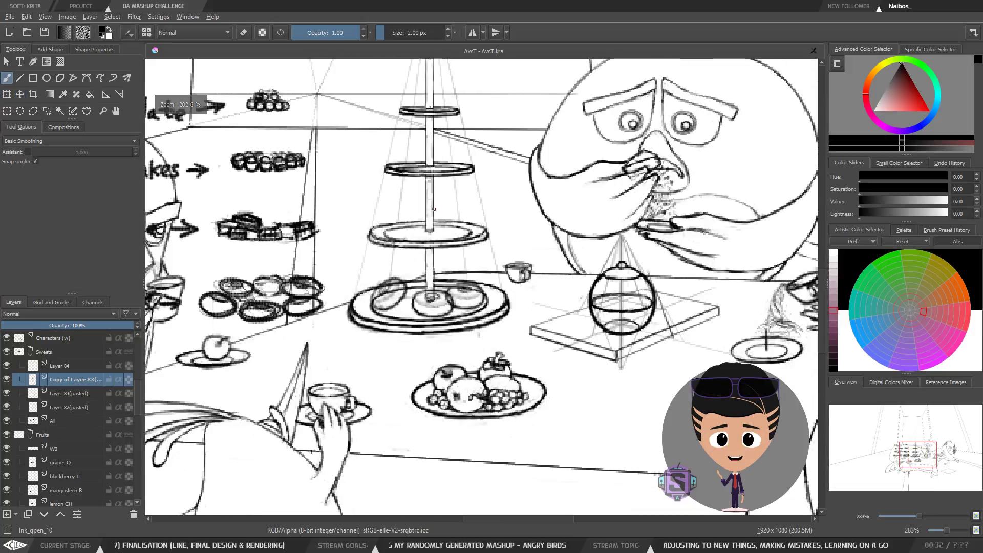
pyautogui.press('+')
pyautogui.press('+')
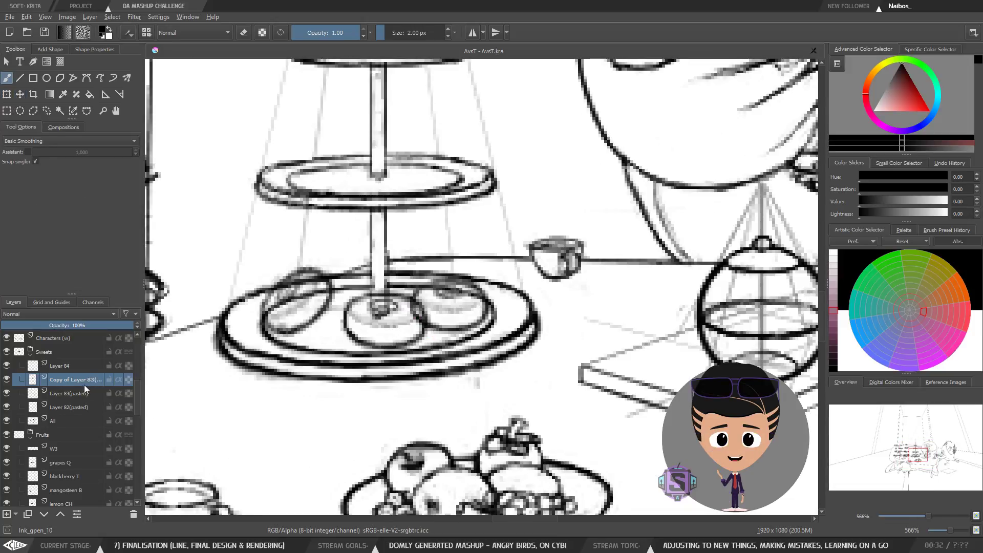
pyautogui.click(70, 390)
pyautogui.press('t')
pyautogui.moveTo(391, 315)
pyautogui.mouseDown()
pyautogui.moveTo(356, 312)
pyautogui.moveTo(334, 295)
pyautogui.moveTo(402, 309)
pyautogui.mouseUp()
pyautogui.click(75, 407)
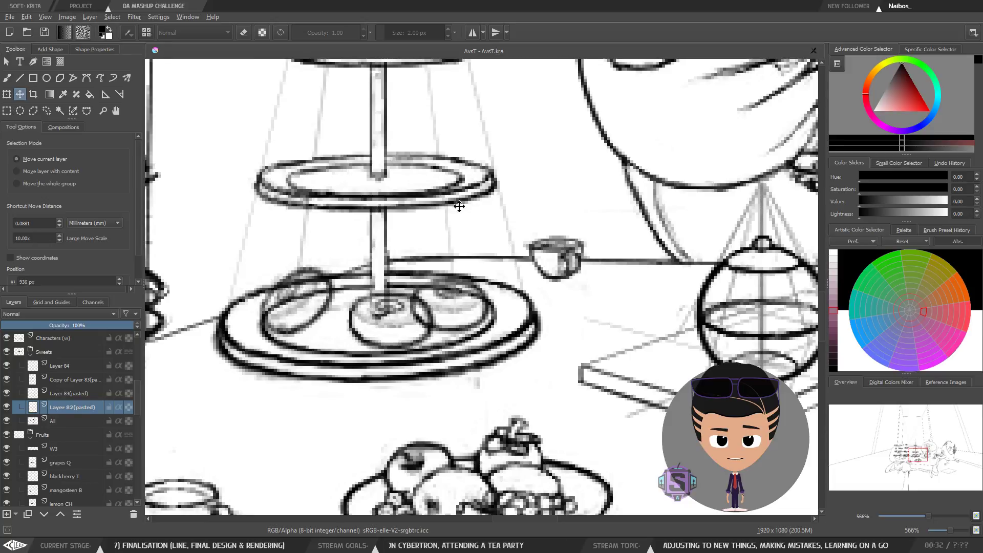
# Step: Mirror the canvas view and zoom in on the cake stand to check the composition
pyautogui.press('b')
pyautogui.scroll(-3, 440, 333)
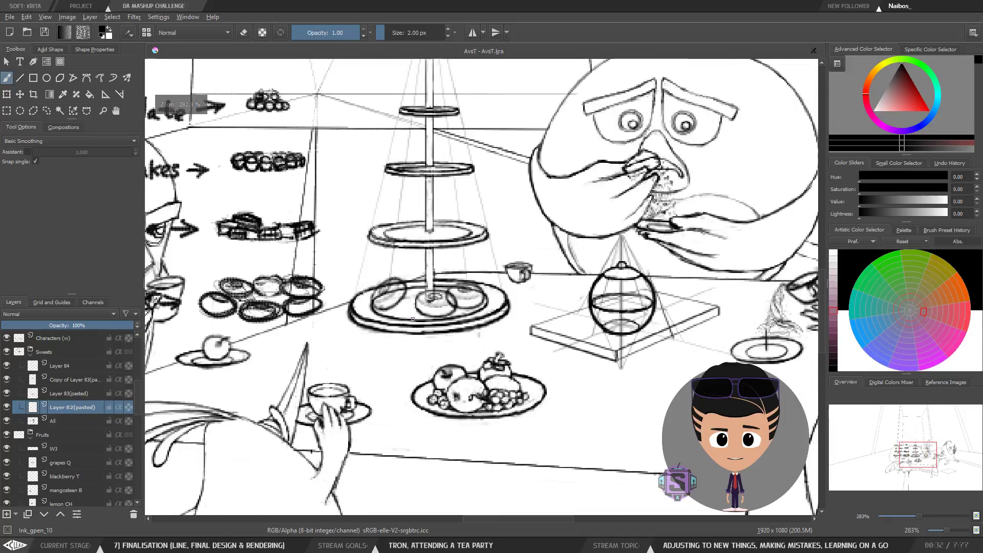
pyautogui.press('m')
pyautogui.scroll(-3, 433, 333)
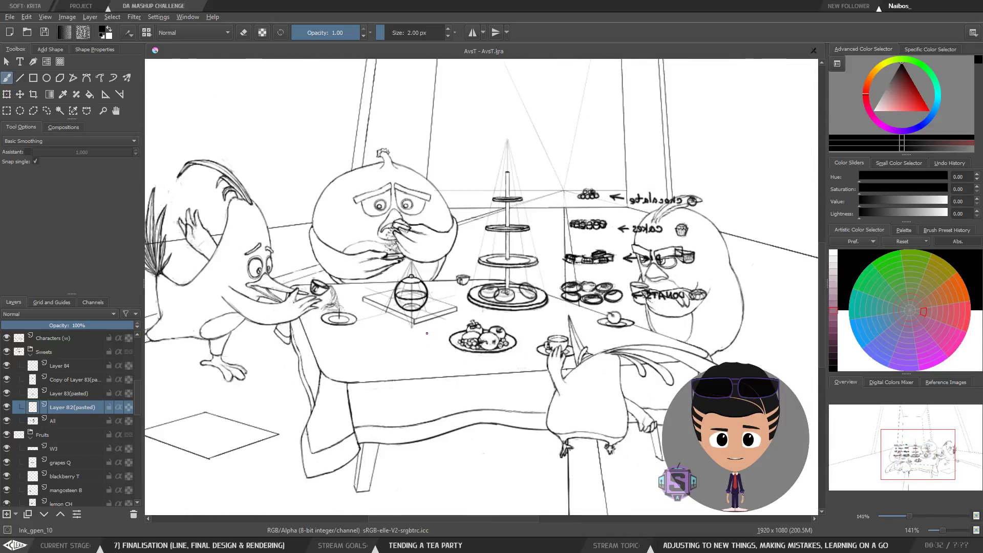
pyautogui.press('+')
pyautogui.press('+')
pyautogui.press('+')
pyautogui.press('+')
pyautogui.moveTo(508, 291); pyautogui.dragTo(281, 295)
# Step: Try moving the Layer B2(pasted) contents with the Transform tool and undo the move
pyautogui.hotkey('ctrl', 't')
pyautogui.scroll(-3, 384, 310)
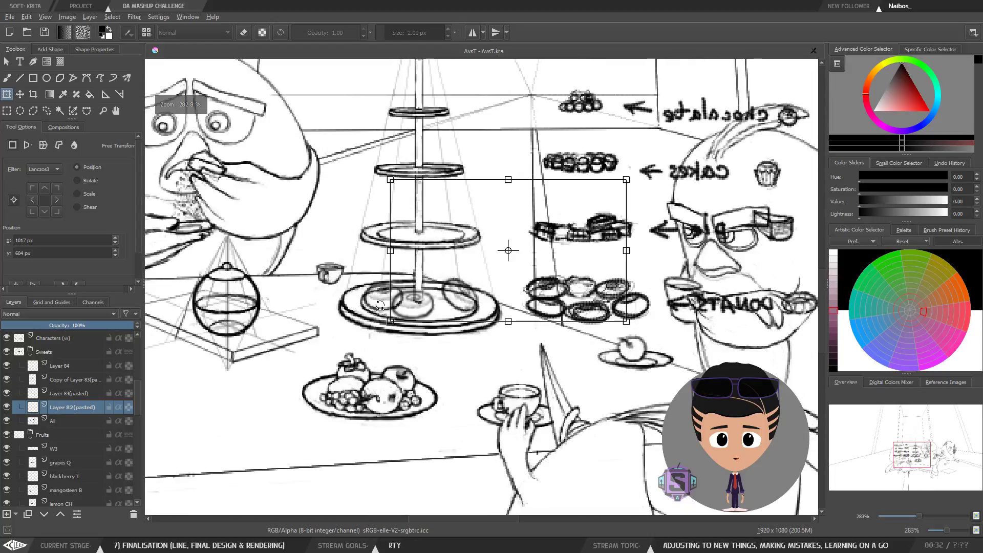
pyautogui.press('b')
pyautogui.hotkey('ctrl', 't')
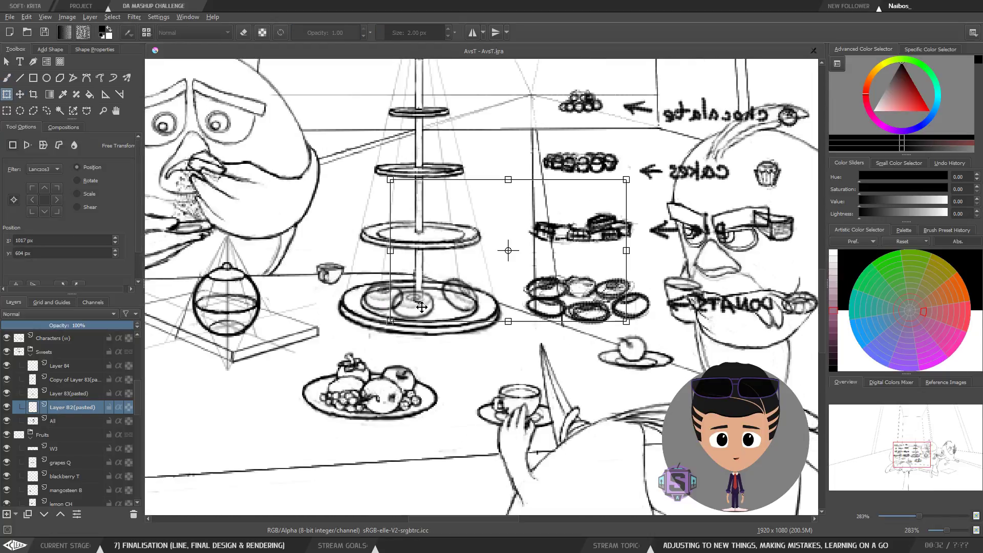
pyautogui.moveTo(535, 279); pyautogui.dragTo(409, 333)
pyautogui.press('b')
pyautogui.hotkey('ctrl', 'z')
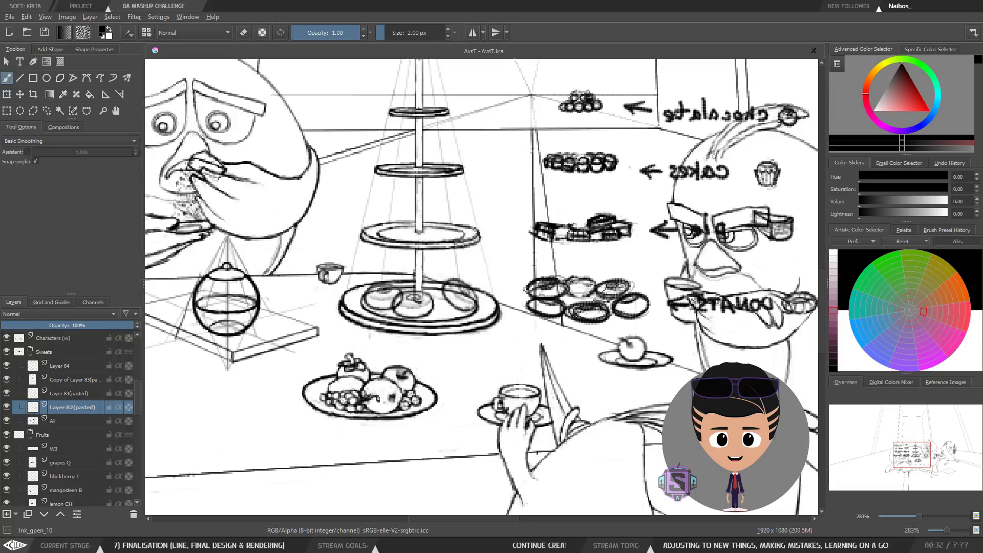
pyautogui.press('l')
pyautogui.moveTo(753, 230)
pyautogui.mouseDown()
pyautogui.moveTo(634, 129)
pyautogui.moveTo(451, 251)
pyautogui.moveTo(489, 397)
pyautogui.moveTo(754, 191)
pyautogui.mouseUp()
pyautogui.hotkey('ctrl', 'shift', 'a')
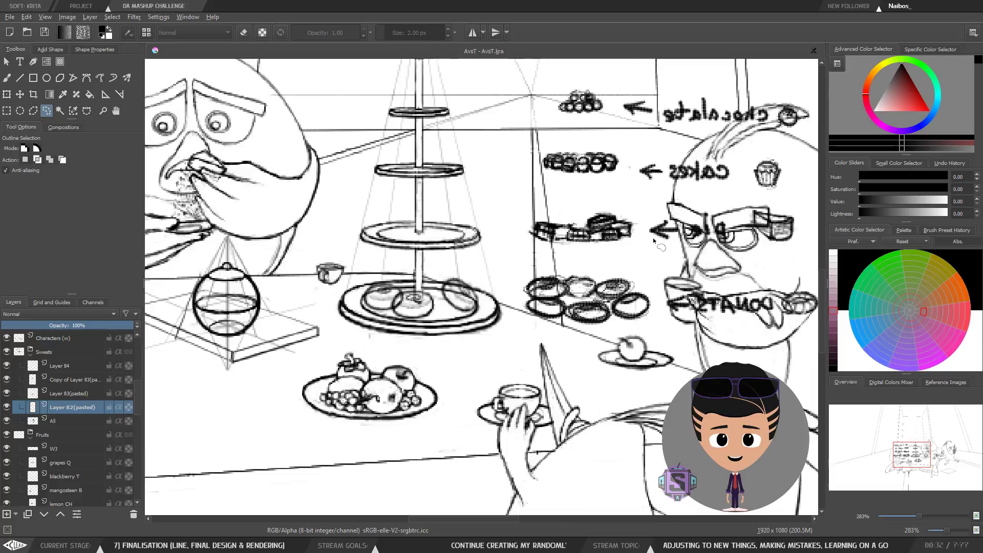
# Step: Restore the normal view and move the Layer B2(pasted) donut left on the bottom plate
pyautogui.press('b')
pyautogui.press('m')
pyautogui.press('+')
pyautogui.press('+')
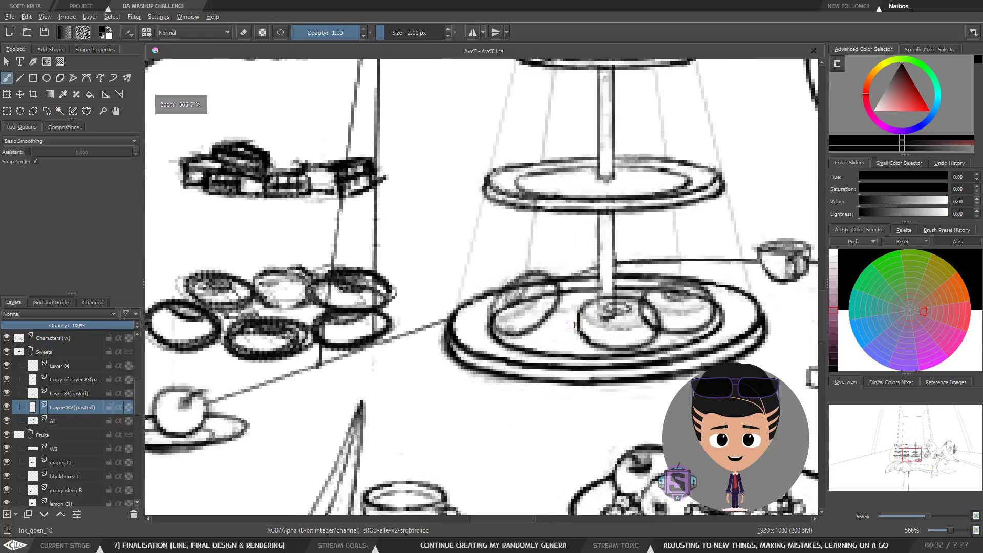
pyautogui.moveTo(597, 332); pyautogui.dragTo(380, 355)
pyautogui.press('t')
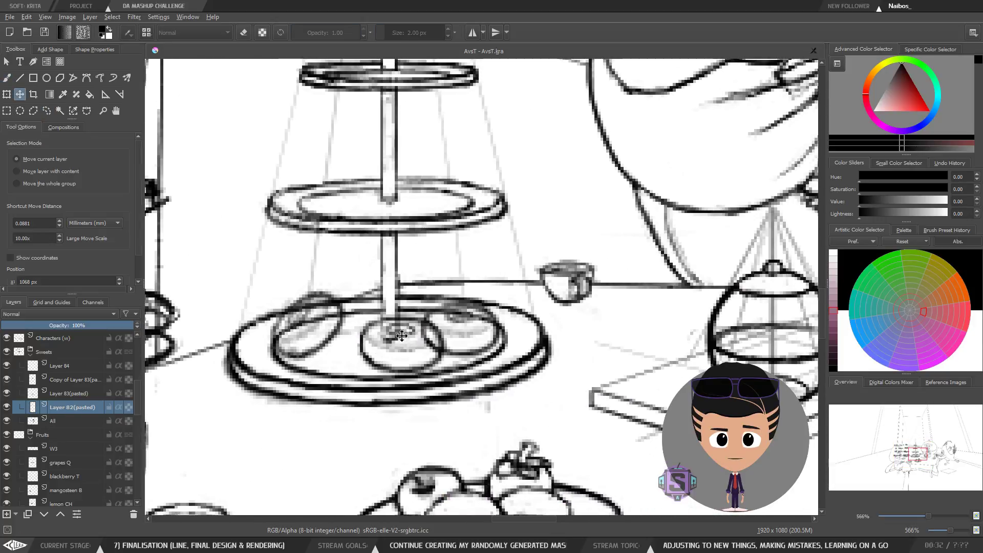
pyautogui.moveTo(405, 334); pyautogui.dragTo(359, 333)
# Step: Try enlarging the donut with Free Transform and undo the change
pyautogui.press('b')
pyautogui.hotkey('ctrl', 't')
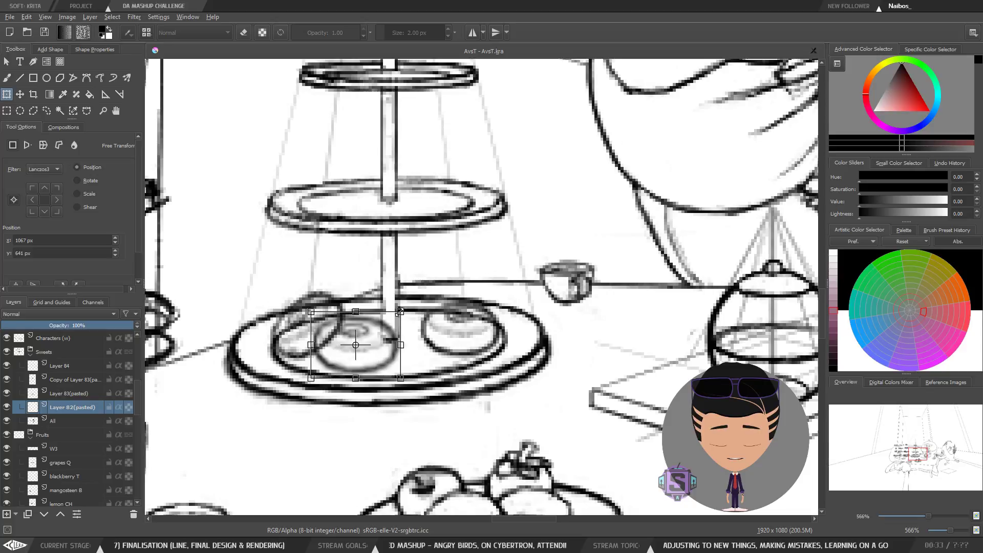
pyautogui.moveTo(400, 311); pyautogui.dragTo(451, 275)
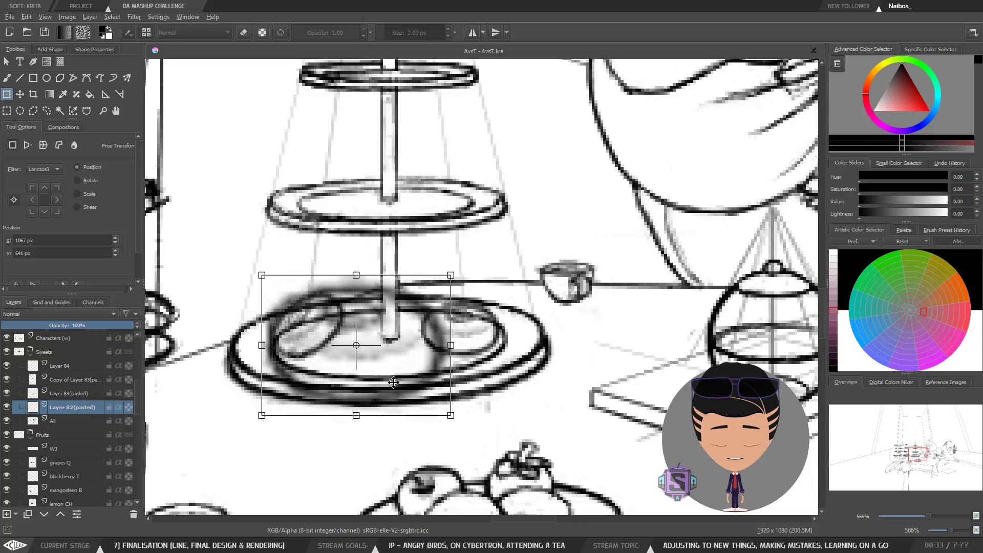
pyautogui.moveTo(394, 382); pyautogui.dragTo(417, 403)
pyautogui.moveTo(473, 293); pyautogui.dragTo(689, 132)
pyautogui.scroll(-2, 481, 284)
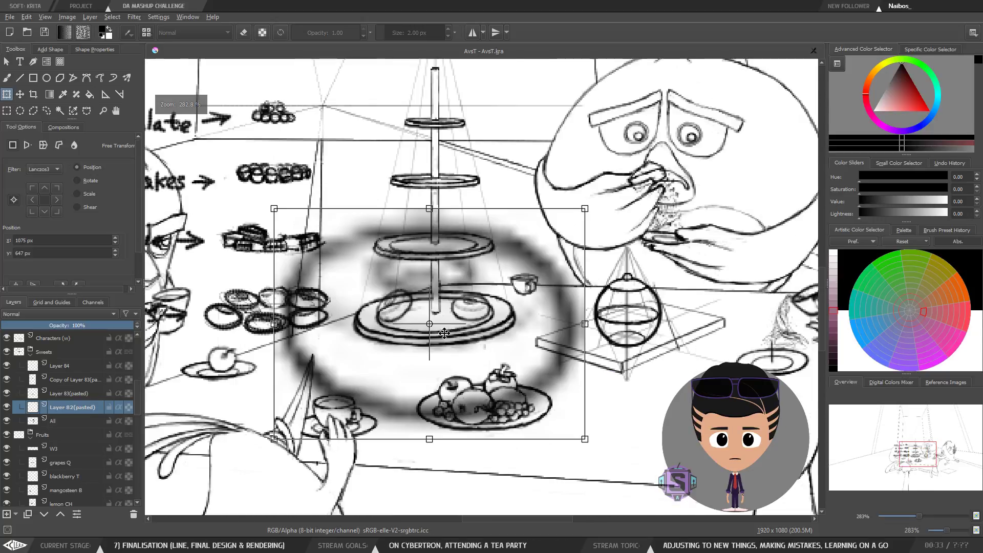
pyautogui.moveTo(444, 334); pyautogui.dragTo(474, 387)
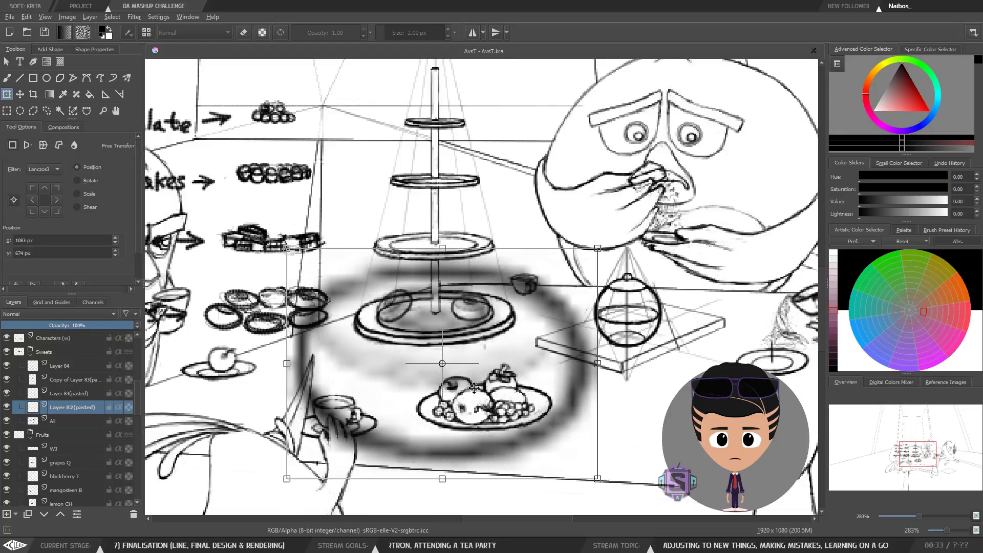
pyautogui.press('b')
pyautogui.hotkey('ctrl', 'z')
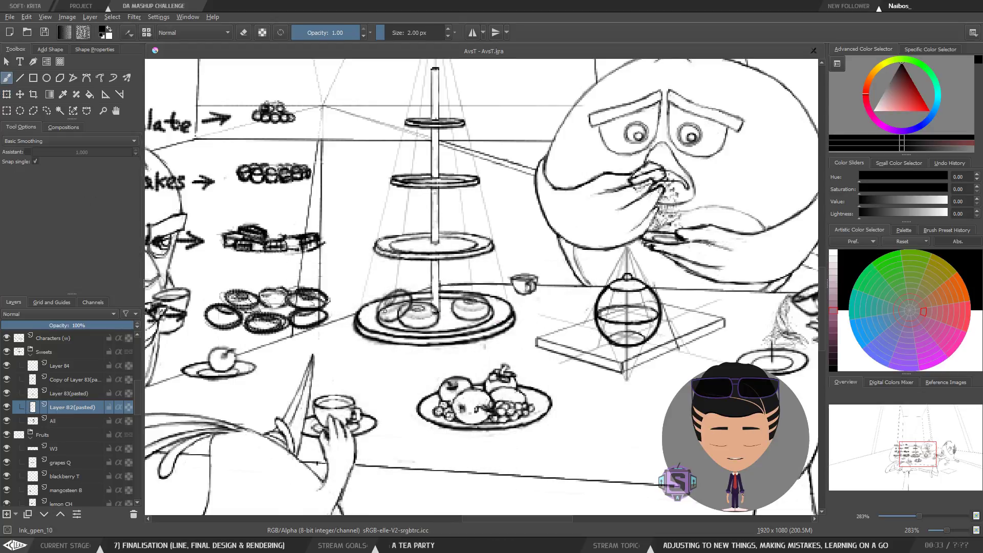
# Step: Nudge the donut slightly with Free Transform on the bottom plate
pyautogui.scroll(-3, 385, 311)
pyautogui.scroll(5, 385, 312)
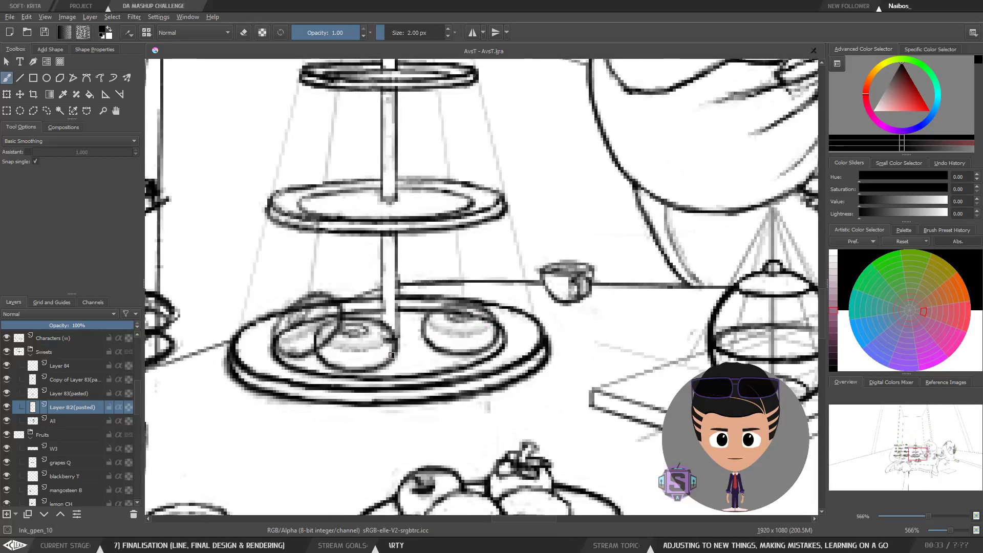
pyautogui.hotkey('ctrl', 't')
pyautogui.moveTo(374, 375); pyautogui.dragTo(372, 377)
pyautogui.hotkey('ctrl', 'z')
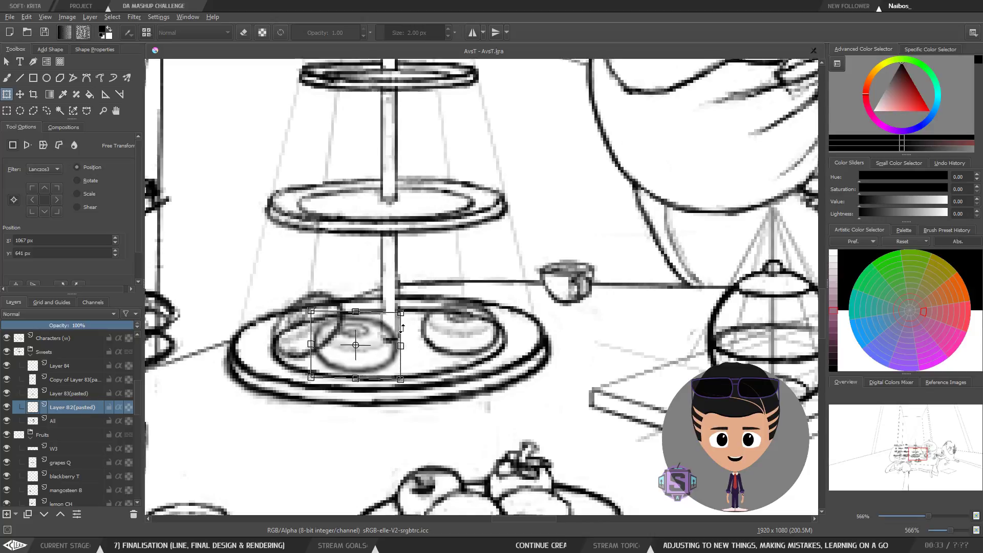
pyautogui.moveTo(402, 328); pyautogui.dragTo(403, 328)
pyautogui.press('b')
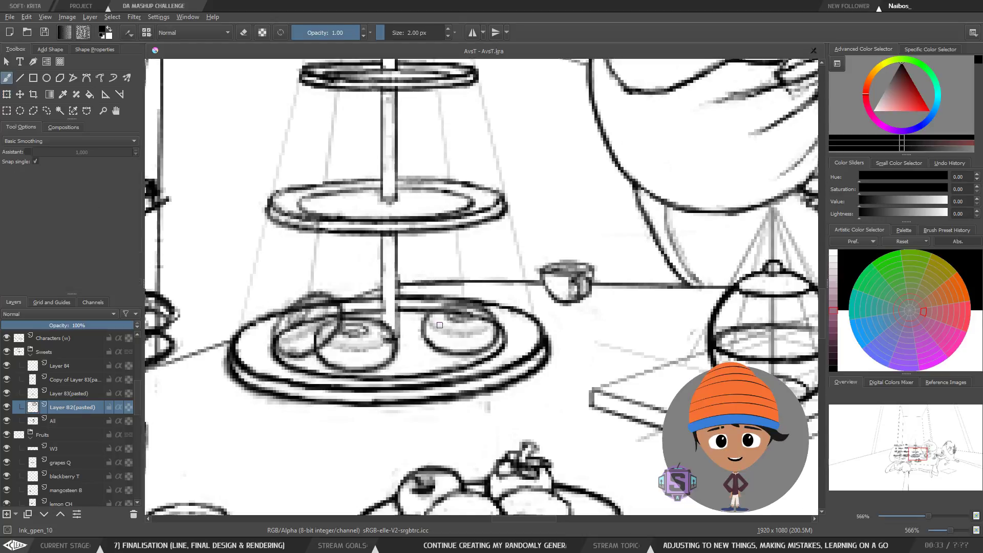
# Step: Undo the recent donut transforms and move
pyautogui.scroll(-2, 467, 308)
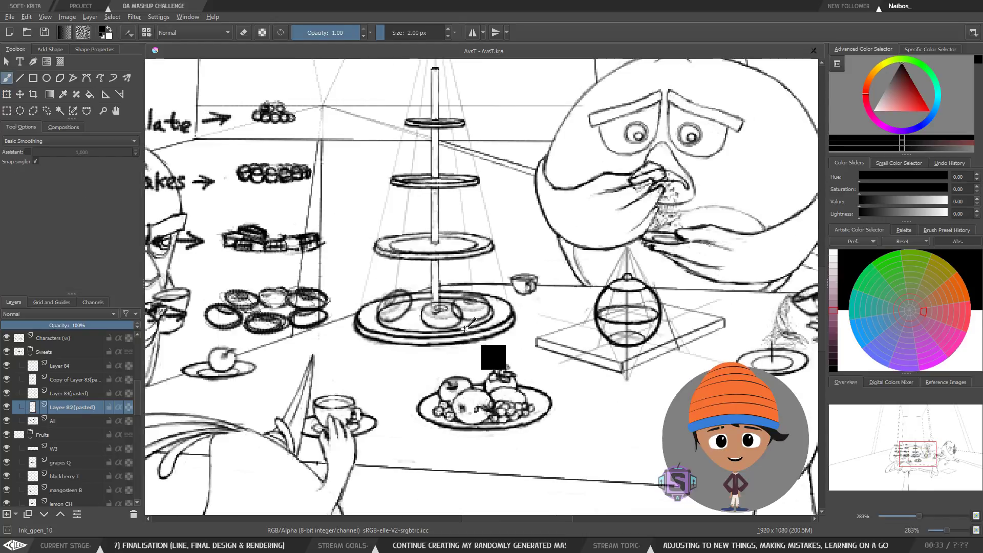
pyautogui.scroll(2, 463, 328)
pyautogui.scroll(-2, 461, 328)
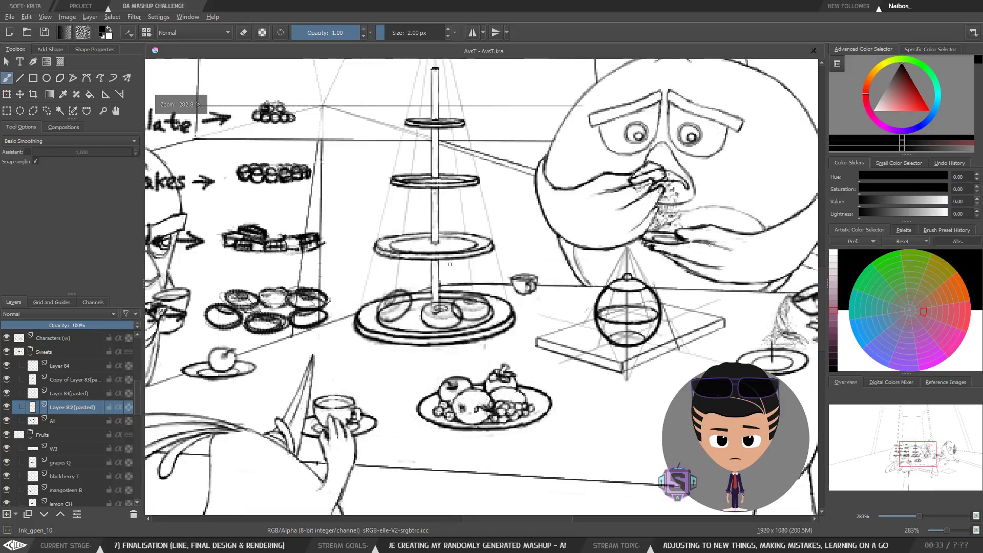
pyautogui.hotkey('ctrl', 'z')
pyautogui.hotkey('ctrl', 'z')
pyautogui.hotkey('ctrl', 'z')
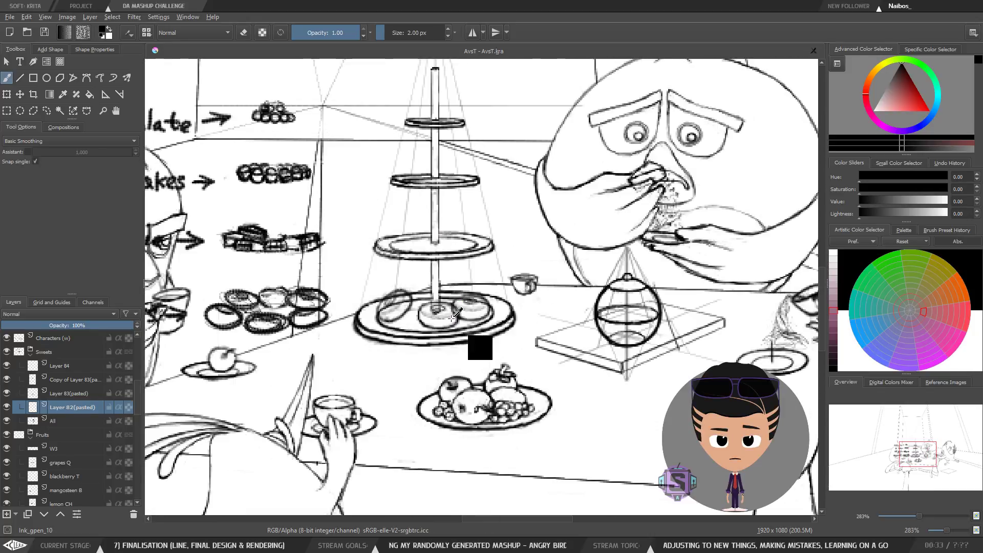
# Step: Toggle the Layer B2(pasted) visibility to compare the donuts on the bottom plate
pyautogui.scroll(2, 479, 297)
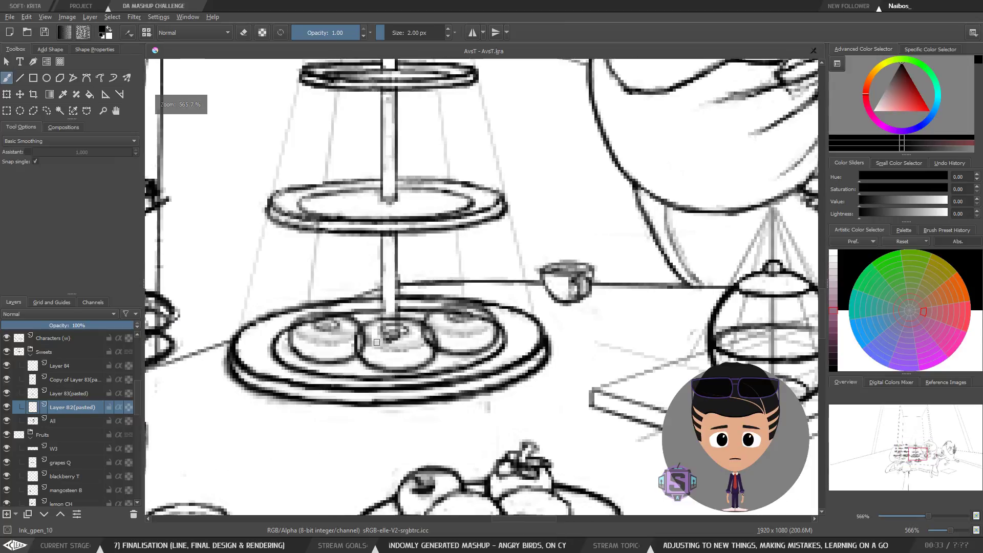
pyautogui.moveTo(382, 333); pyautogui.dragTo(471, 325)
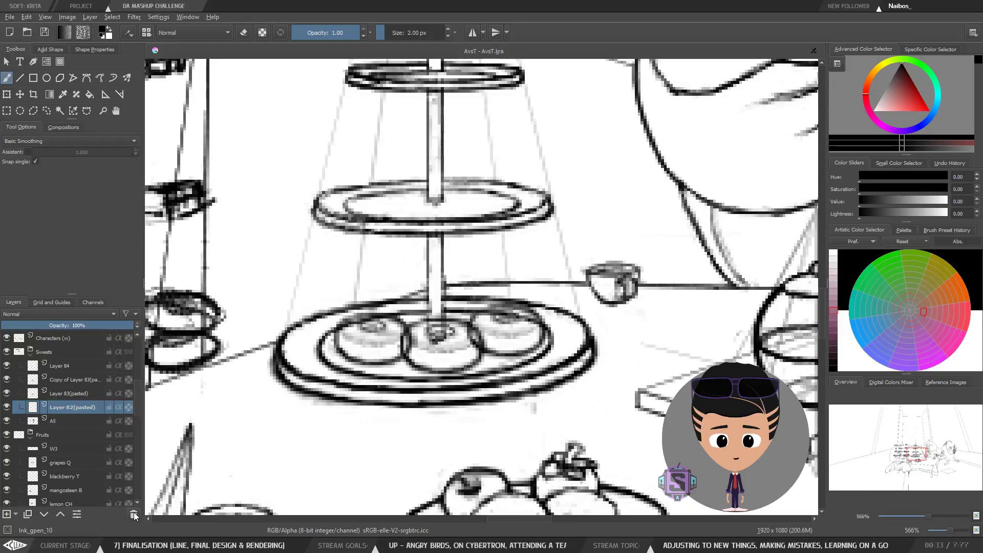
pyautogui.click(7, 408)
pyautogui.click(6, 408)
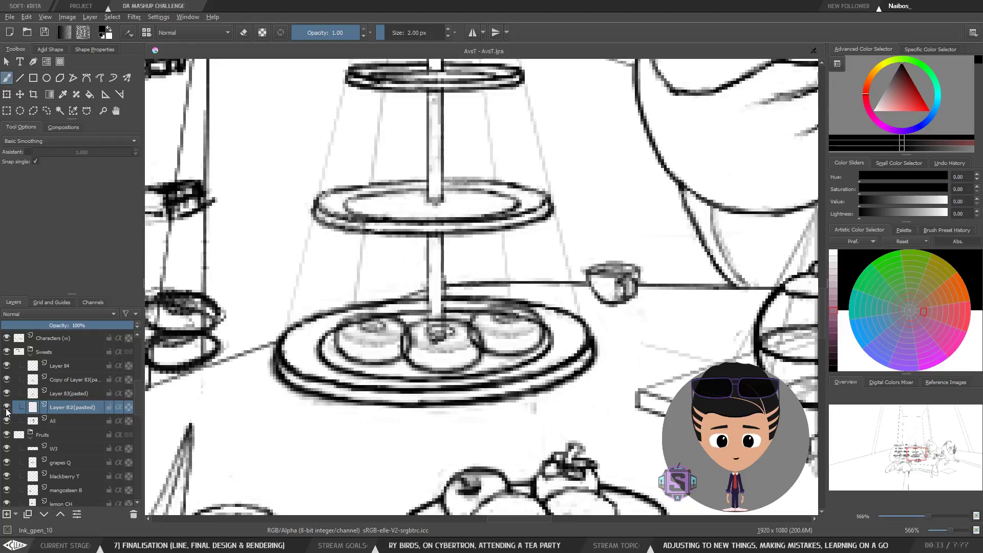
pyautogui.click(7, 407)
pyautogui.click(7, 407)
# Step: Delete the Layer B3(pasted) and Copy of Layer B3(pasted) layers
pyautogui.click(63, 393)
pyautogui.click(134, 514)
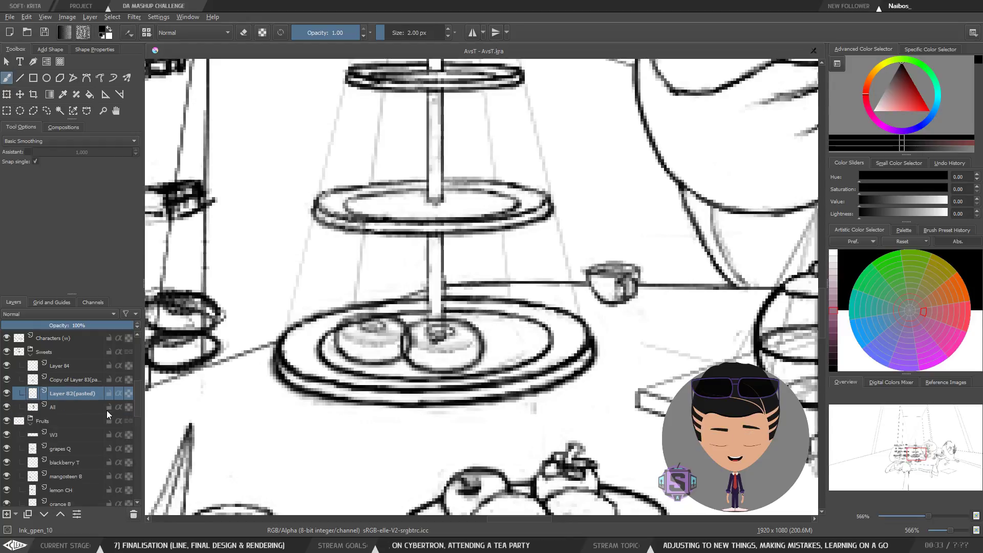
pyautogui.click(133, 515)
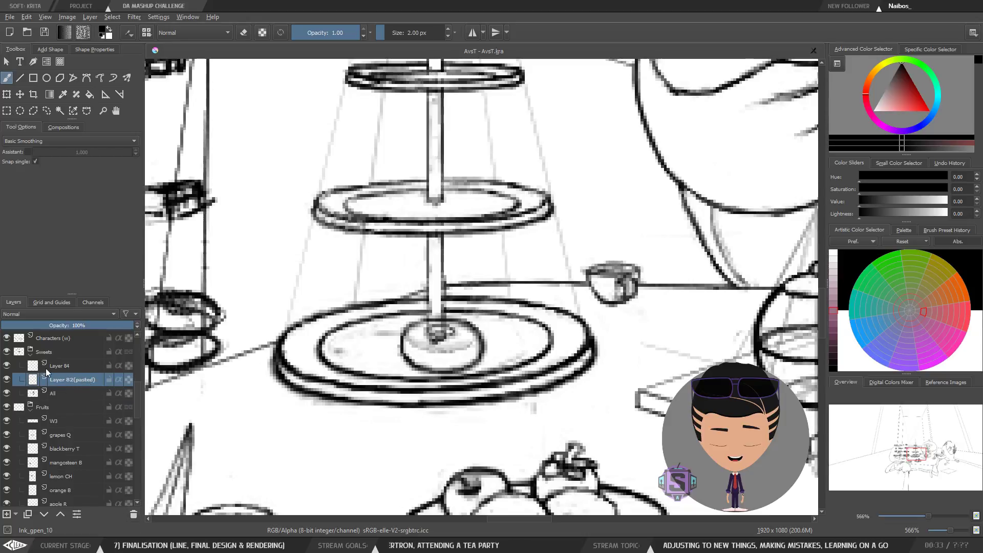
# Step: Move the Layer B2(pasted) donut off the cake stand onto the table
pyautogui.click(7, 380)
pyautogui.click(7, 380)
pyautogui.press('t')
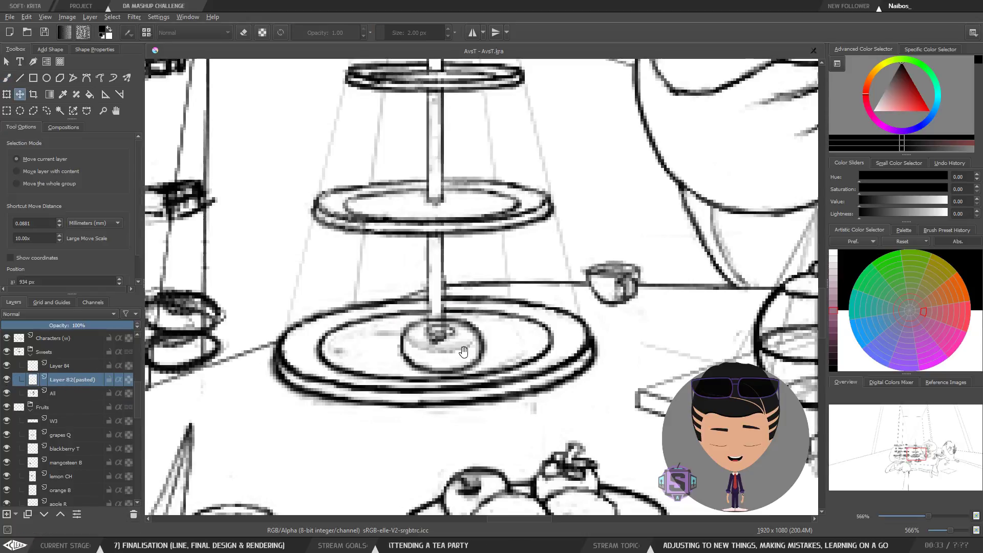
pyautogui.hotkey('ctrl', '-')
pyautogui.hotkey('ctrl', '-')
pyautogui.moveTo(455, 319); pyautogui.dragTo(721, 401)
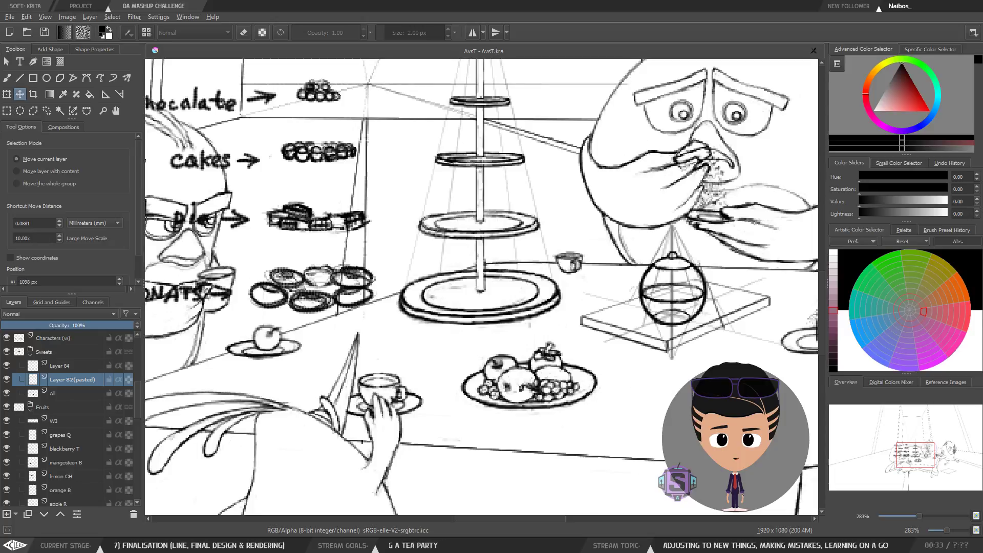
pyautogui.moveTo(761, 357); pyautogui.dragTo(475, 307)
pyautogui.moveTo(451, 352)
pyautogui.mouseDown()
pyautogui.moveTo(529, 332)
pyautogui.moveTo(398, 359)
pyautogui.moveTo(384, 378)
pyautogui.moveTo(400, 392)
pyautogui.moveTo(392, 435)
pyautogui.moveTo(415, 435)
pyautogui.mouseUp()
# Step: Clear the selection and move the Layer B2(pasted) donut onto the left side of the bottom plate
pyautogui.hotkey('ctrl', '-')
pyautogui.hotkey('ctrl', '-')
pyautogui.press('l')
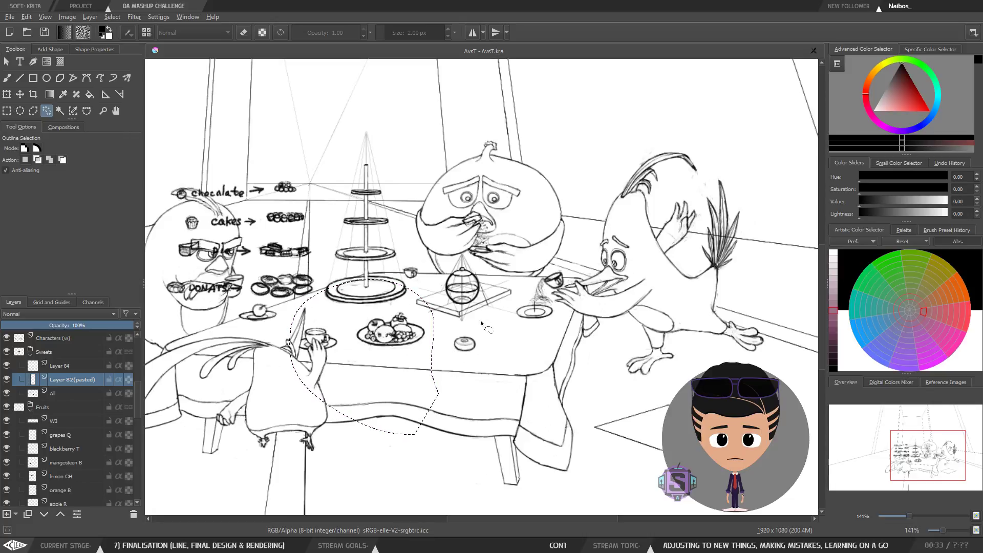
pyautogui.hotkey('ctrl', 'shift', 'a')
pyautogui.press('b')
pyautogui.hotkey('ctrl', '+')
pyautogui.hotkey('ctrl', '+')
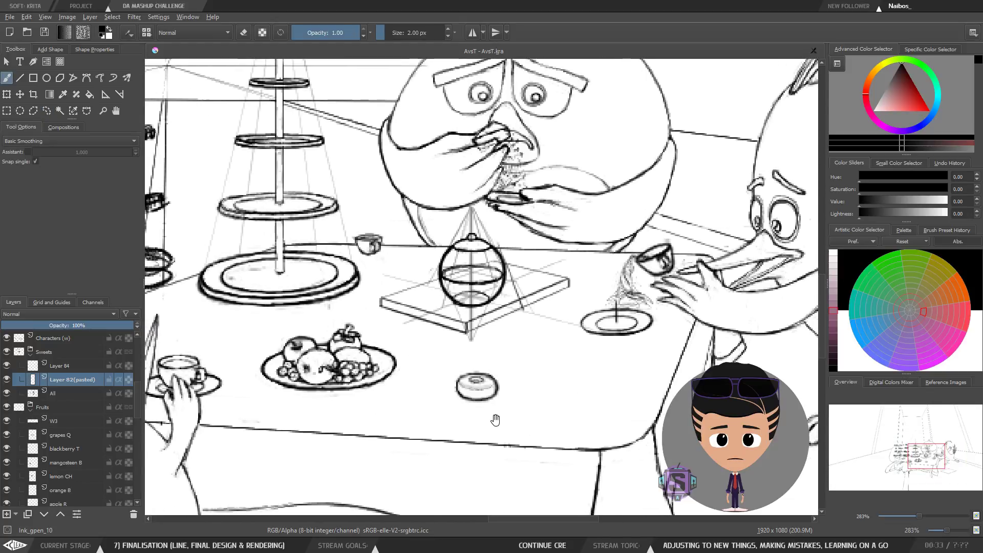
pyautogui.moveTo(496, 420); pyautogui.dragTo(520, 432)
pyautogui.press('t')
pyautogui.moveTo(502, 395); pyautogui.dragTo(442, 337)
# Step: Zoom in to inspect the donut's placement on the bottom plate
pyautogui.hotkey('ctrl', '+')
pyautogui.hotkey('ctrl', '+')
pyautogui.hotkey('ctrl', '-')
pyautogui.hotkey('ctrl', '-')
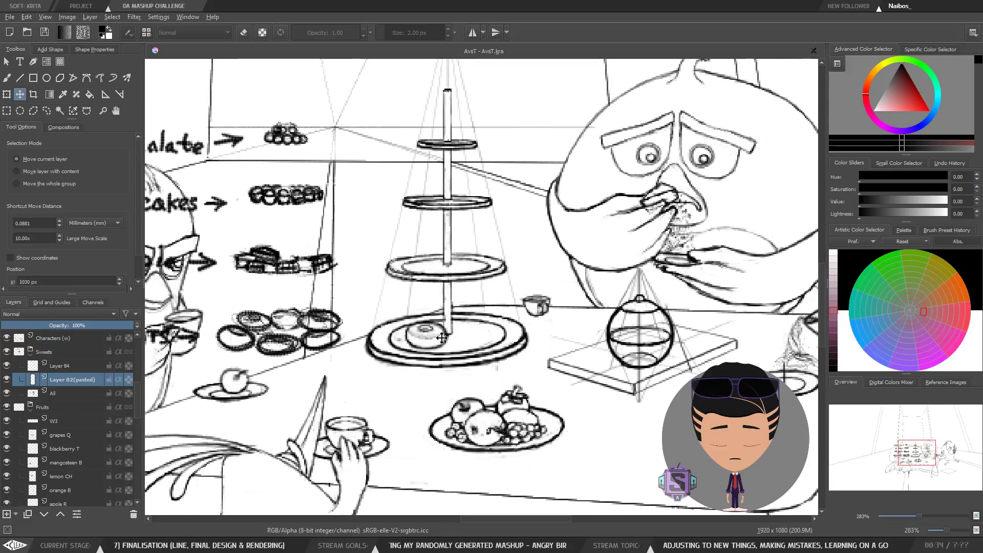
pyautogui.hotkey('ctrl', '+')
pyautogui.hotkey('ctrl', '+')
pyautogui.press('b')
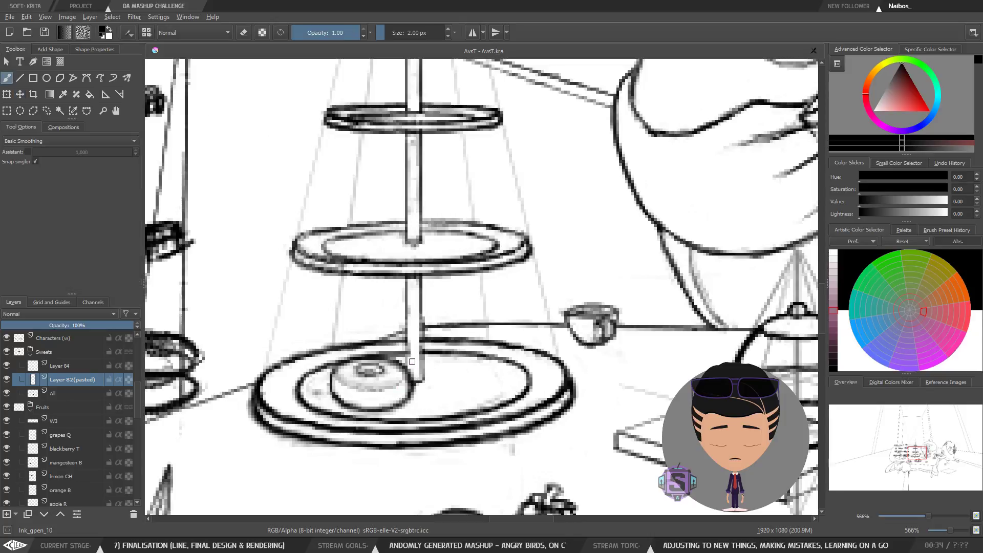
pyautogui.hotkey('ctrl', 't')
pyautogui.press('b')
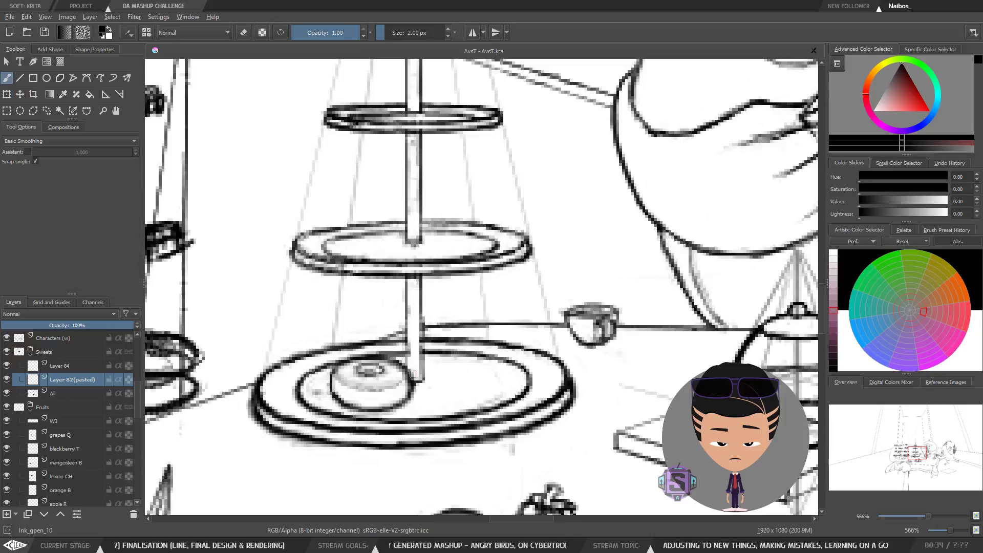
# Step: Select the donut and move it closer to the stand's pole on the bottom plate with the Transform tool
pyautogui.press('l')
pyautogui.moveTo(336, 435)
pyautogui.mouseDown()
pyautogui.moveTo(311, 360)
pyautogui.moveTo(389, 335)
pyautogui.moveTo(512, 263)
pyautogui.moveTo(427, 85)
pyautogui.moveTo(186, 171)
pyautogui.moveTo(223, 413)
pyautogui.mouseUp()
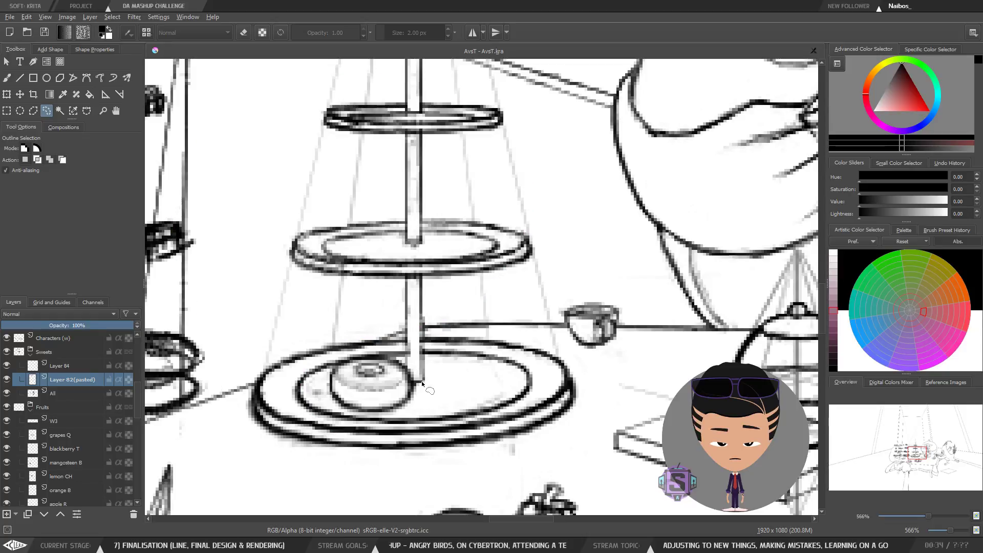
pyautogui.press('t')
pyautogui.hotkey('ctrl', 't')
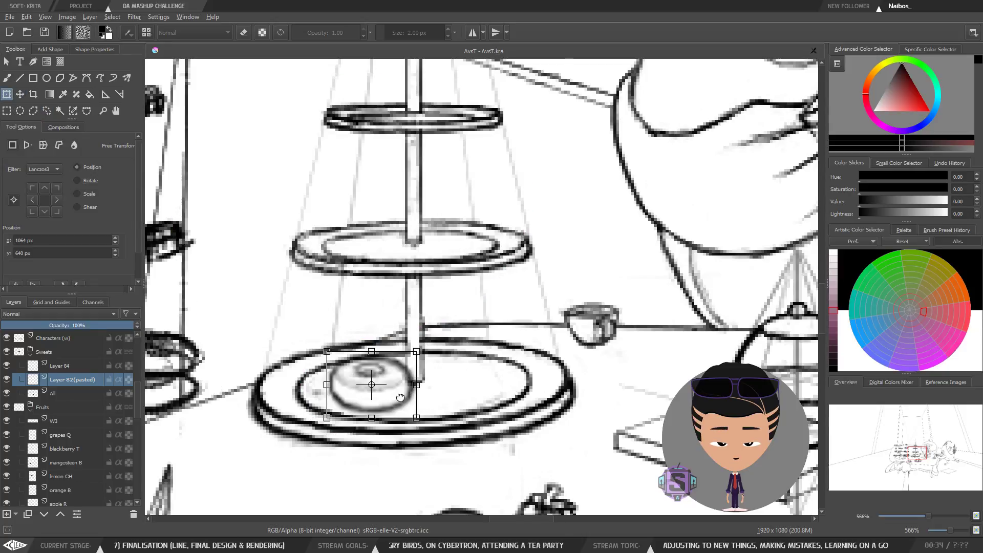
pyautogui.press('+')
pyautogui.press('+')
pyautogui.moveTo(401, 398); pyautogui.dragTo(464, 334)
pyautogui.press('-')
pyautogui.press('-')
pyautogui.press('-')
pyautogui.press('-')
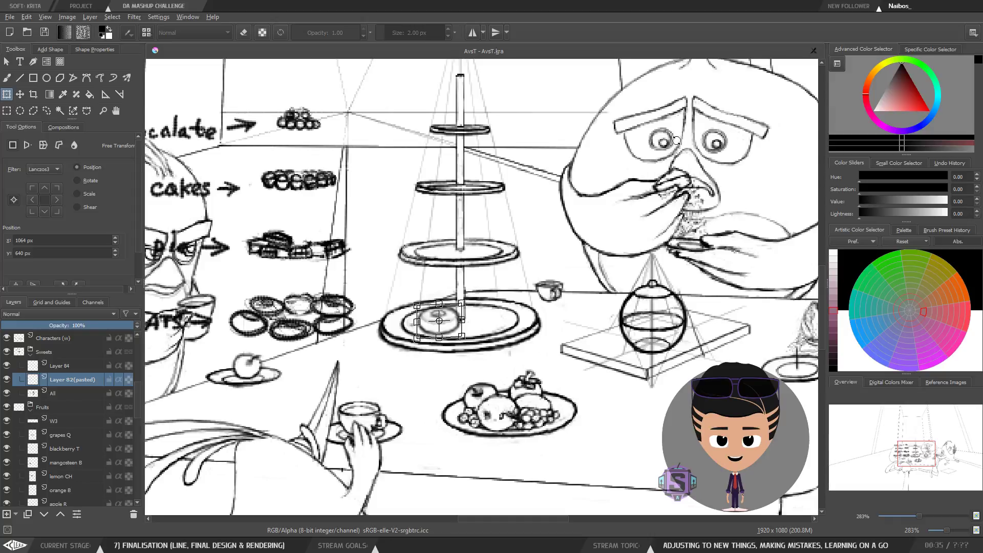
pyautogui.press('-')
pyautogui.press('-')
pyautogui.press('+')
pyautogui.press('+')
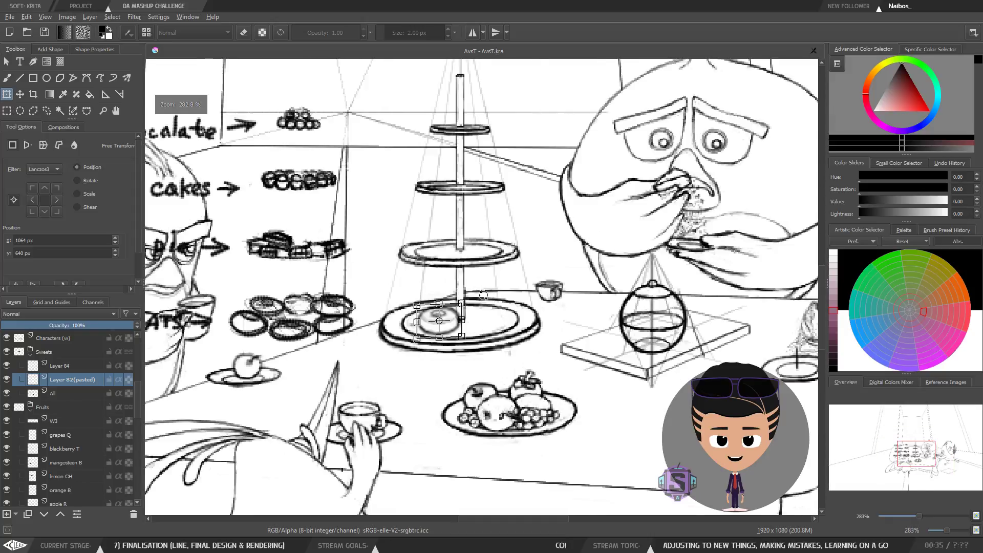
pyautogui.press('b')
# Step: Undo and redo the donut's move to compare its positions on the bottom plate
pyautogui.press('+')
pyautogui.press('+')
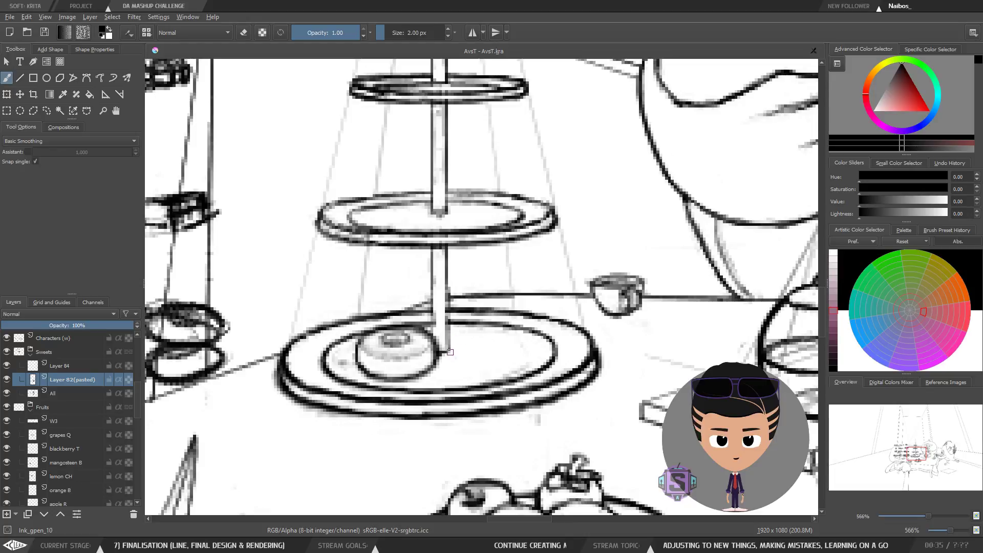
pyautogui.moveTo(456, 341); pyautogui.dragTo(488, 327)
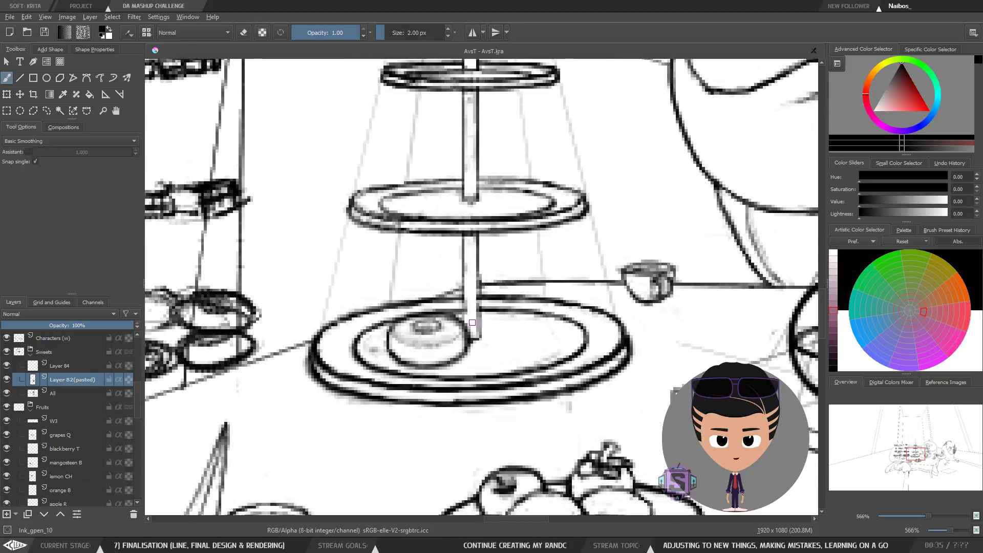
pyautogui.hotkey('ctrl', 'z')
pyautogui.hotkey('ctrl', 'shift', 'z')
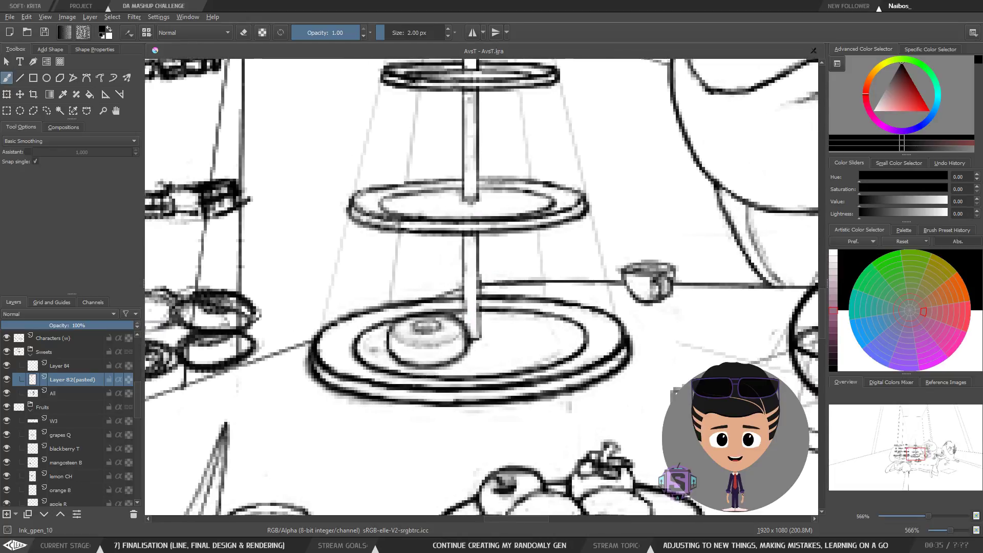
pyautogui.scroll(-2, 520, 292)
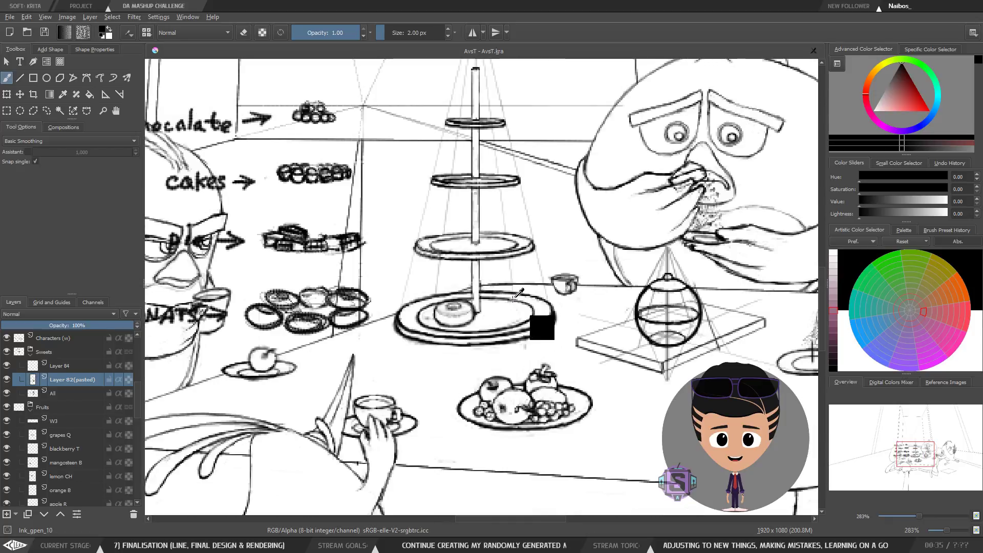
pyautogui.hotkey('ctrl', 'z')
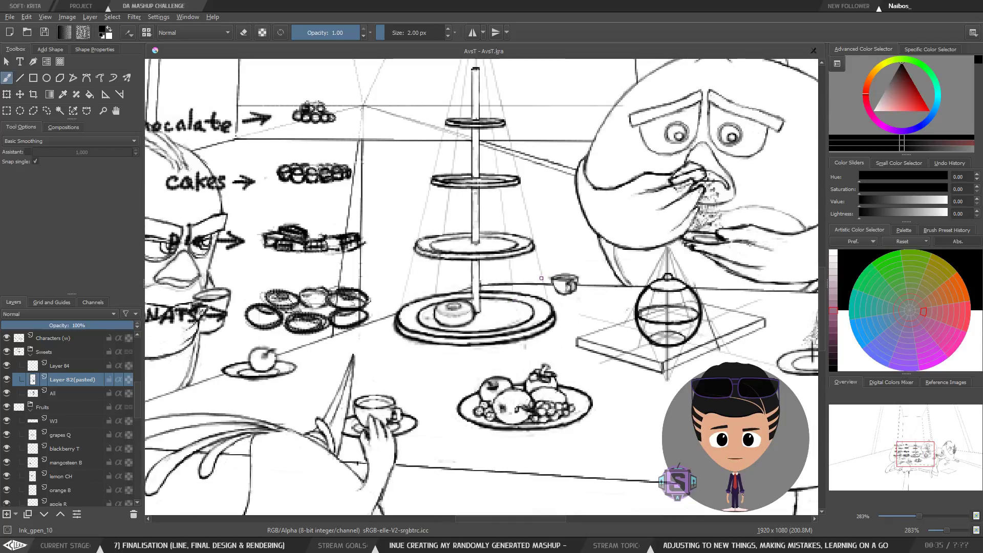
pyautogui.hotkey('ctrl', 'shift', 'z')
pyautogui.press('-')
pyautogui.press('-')
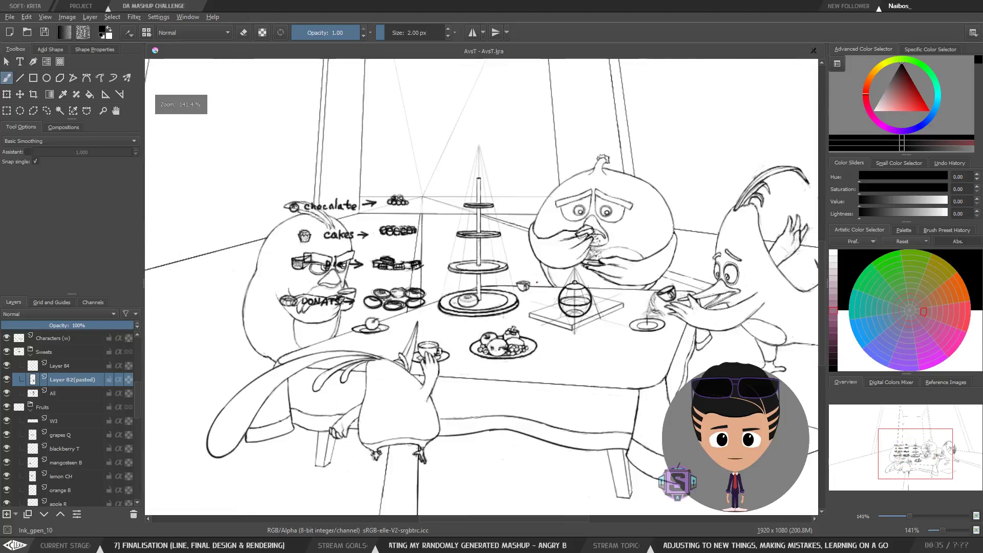
# Step: Mirror the canvas view horizontally to check the donut arrangement on the cake stand
pyautogui.press('m')
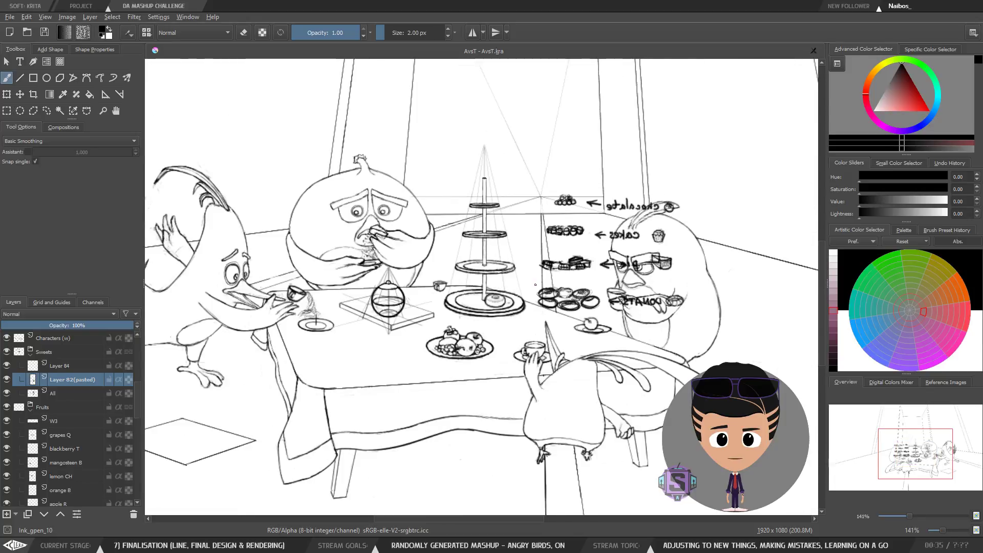
pyautogui.press('+')
pyautogui.press('+')
pyautogui.press('+')
pyautogui.press('+')
pyautogui.moveTo(603, 340); pyautogui.dragTo(551, 332)
pyautogui.press('-')
pyautogui.press('-')
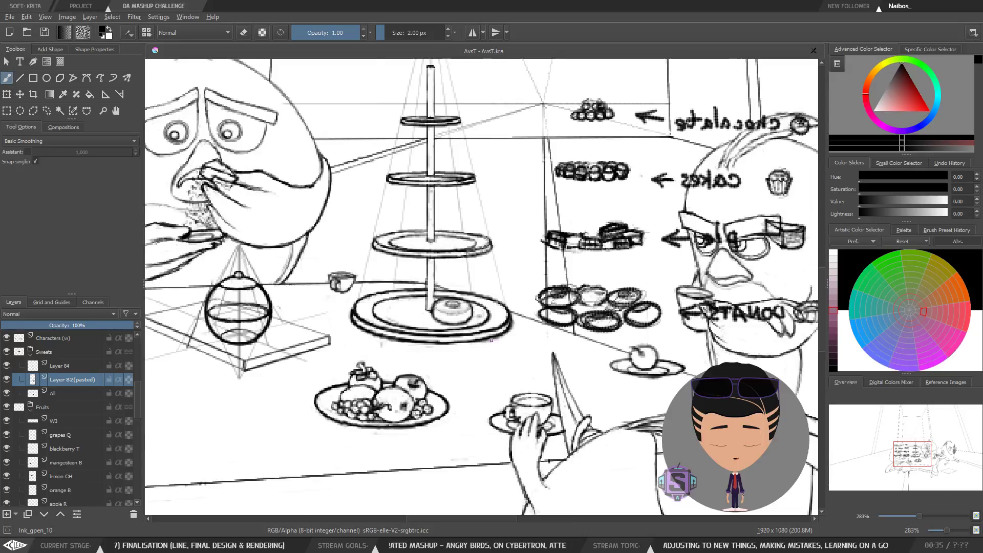
pyautogui.press('m')
pyautogui.press('m')
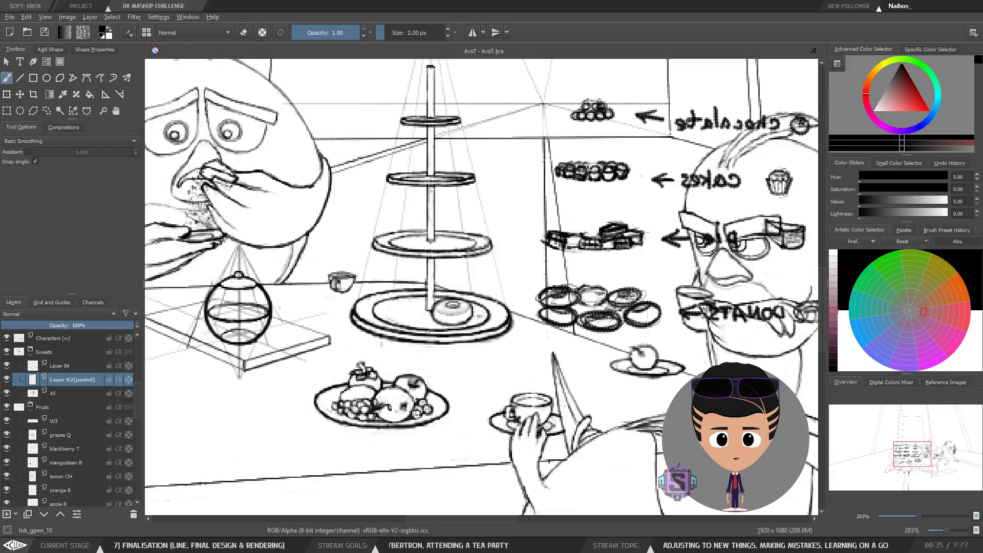
pyautogui.press('m')
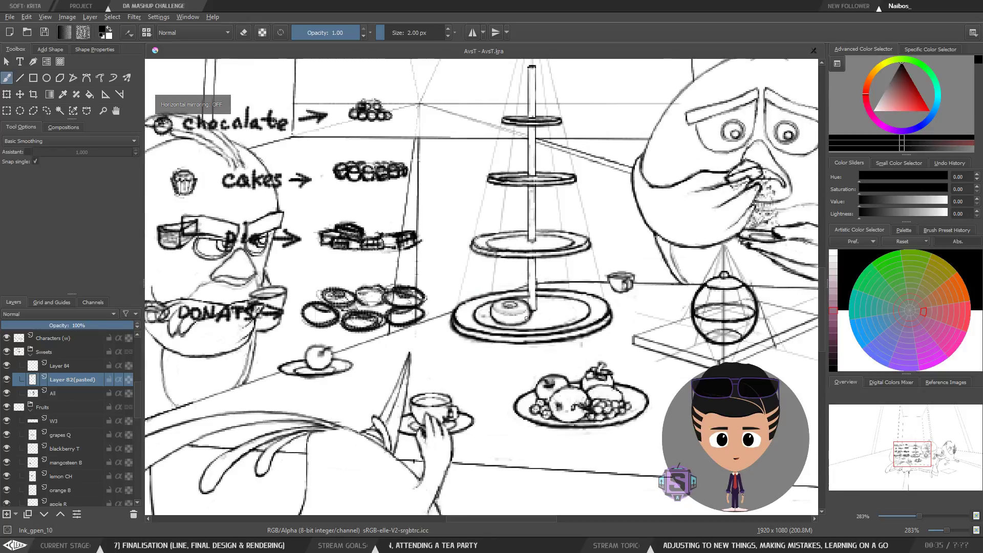
pyautogui.press('m')
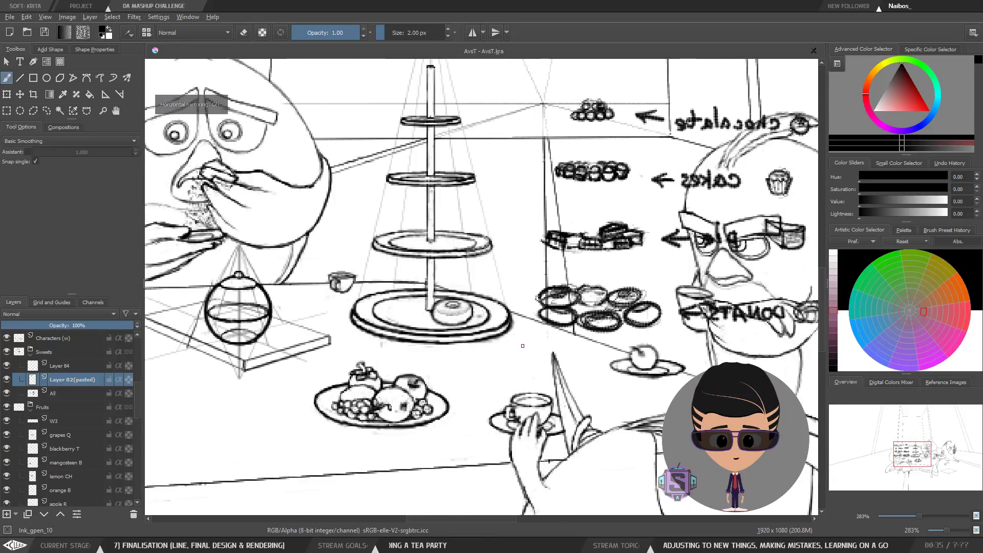
pyautogui.moveTo(447, 324)
pyautogui.mouseDown()
pyautogui.moveTo(467, 281)
pyautogui.moveTo(450, 305)
pyautogui.mouseUp()
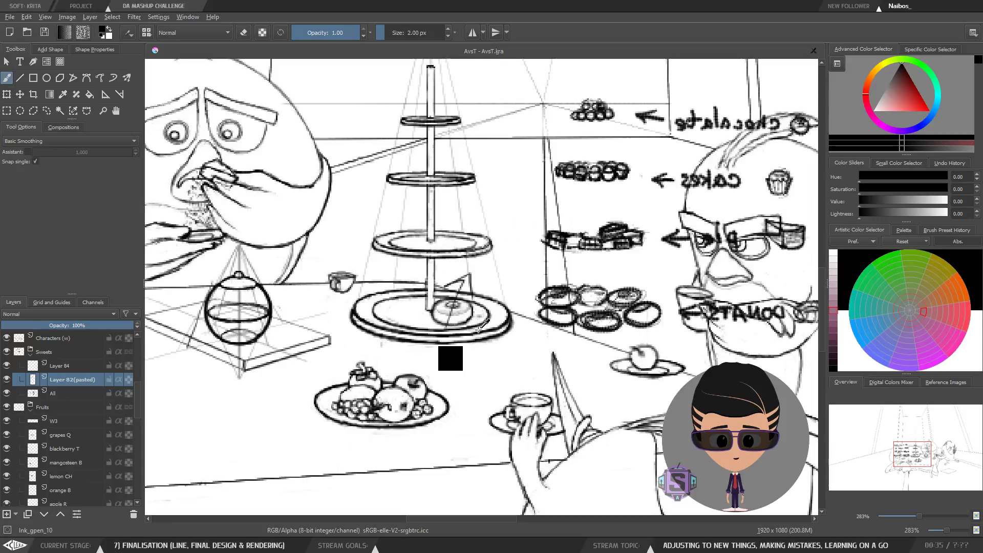
pyautogui.hotkey('ctrl', 'z')
pyautogui.hotkey('ctrl', 'z')
pyautogui.hotkey('ctrl', 'z')
pyautogui.moveTo(469, 332)
pyautogui.mouseDown()
pyautogui.moveTo(341, 292)
pyautogui.moveTo(414, 325)
pyautogui.mouseUp()
pyautogui.hotkey('ctrl', 'z')
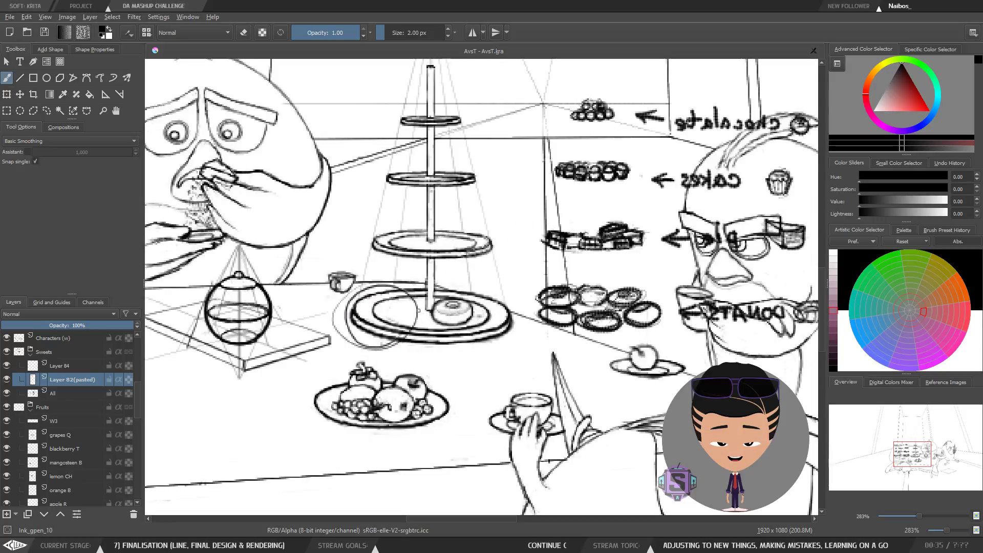
pyautogui.hotkey('ctrl', 'z')
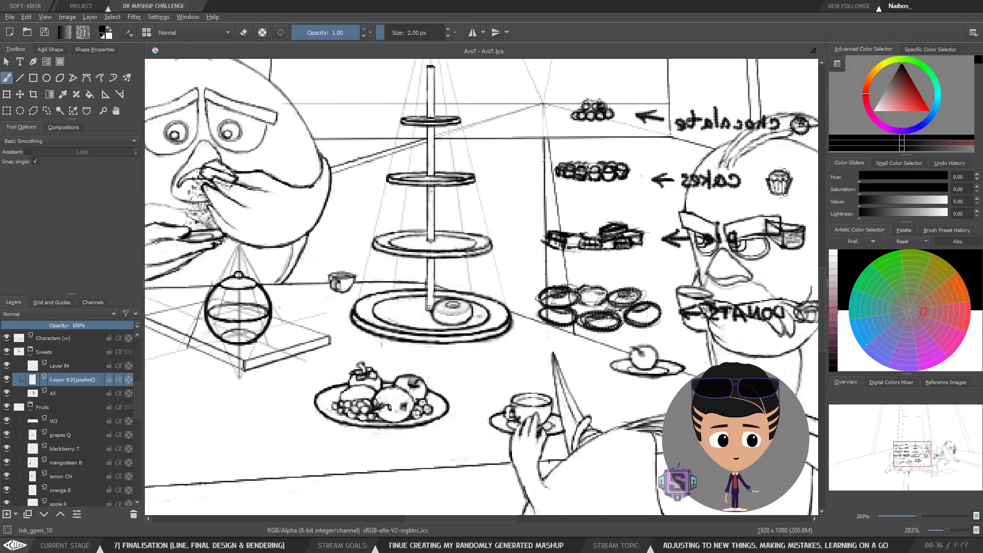
# Step: Zoom in and out on the bottom plate to inspect the donut's placement
pyautogui.press('m')
pyautogui.scroll(2, 306, 332)
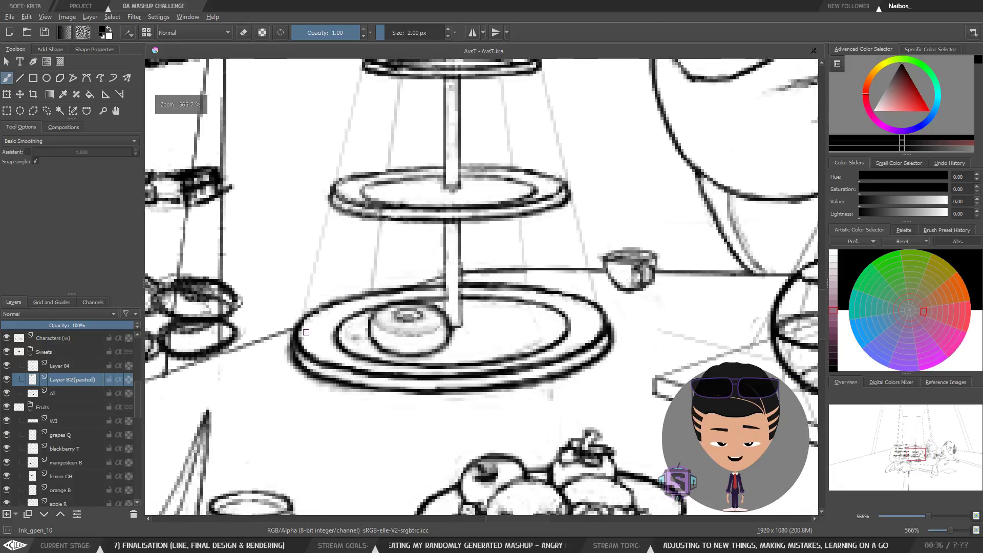
pyautogui.scroll(-2, 307, 333)
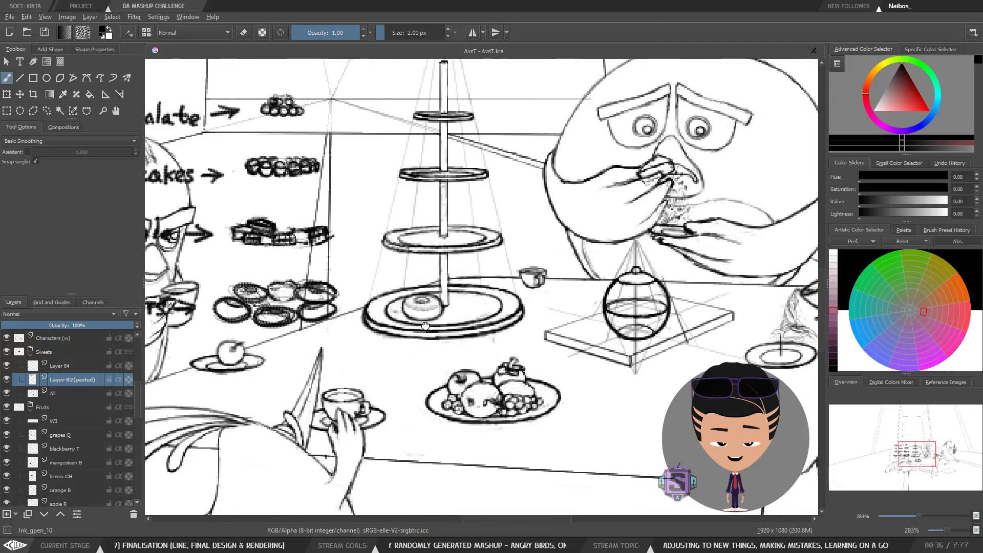
pyautogui.scroll(2, 425, 326)
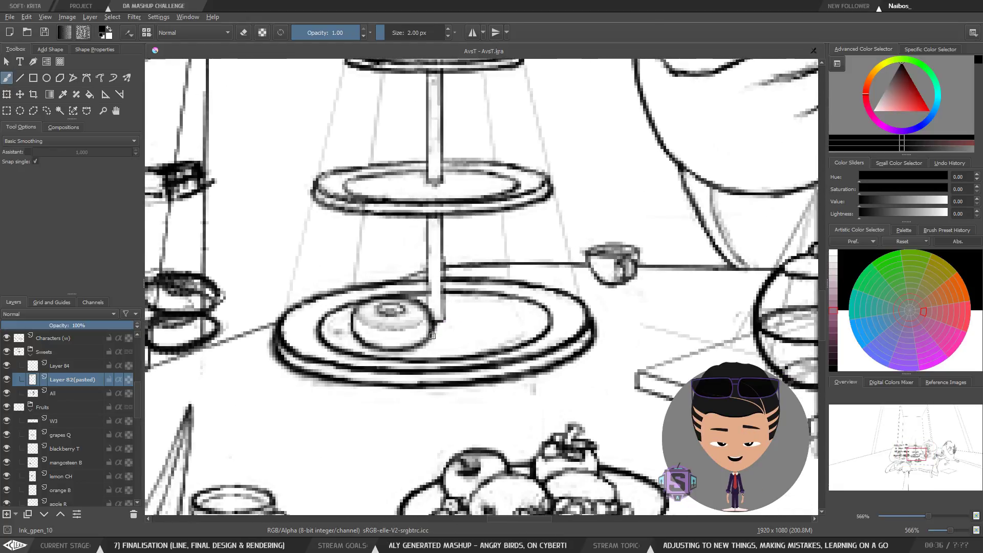
pyautogui.scroll(-2, 433, 336)
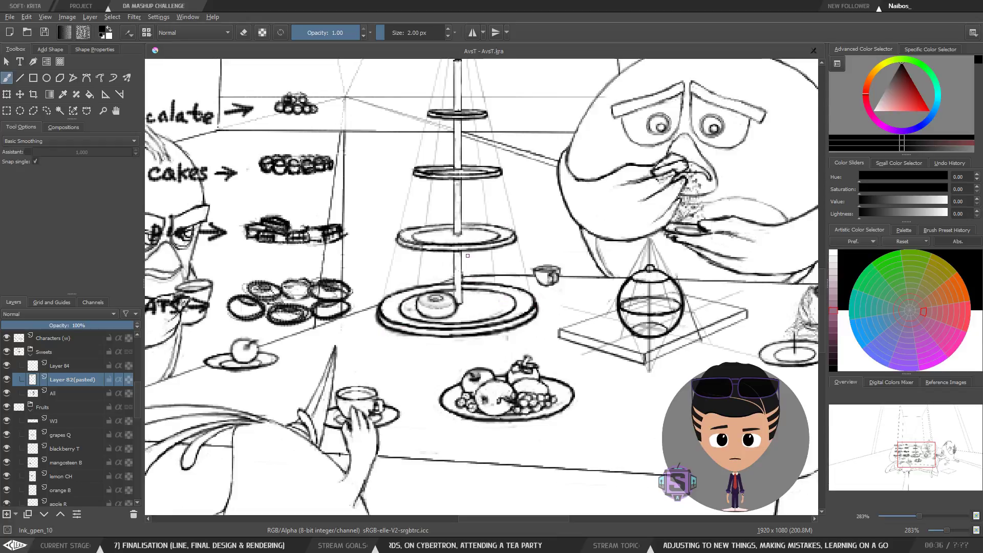
pyautogui.scroll(2, 424, 318)
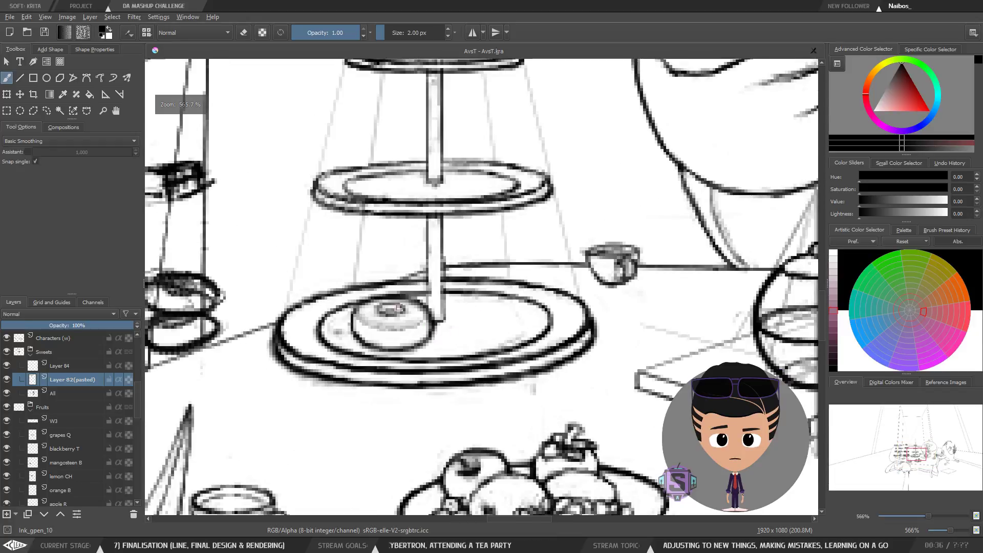
pyautogui.scroll(-2, 435, 323)
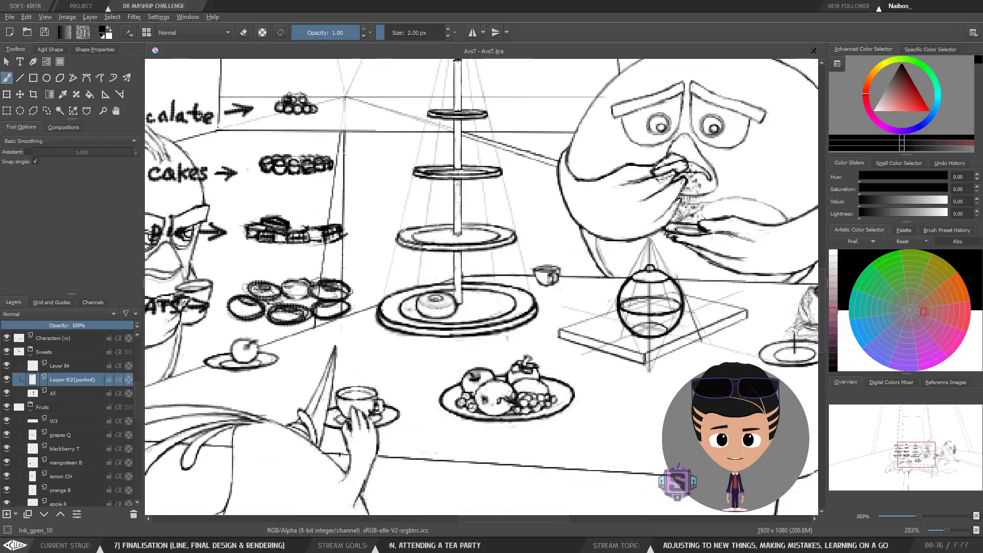
pyautogui.moveTo(472, 345); pyautogui.dragTo(488, 310)
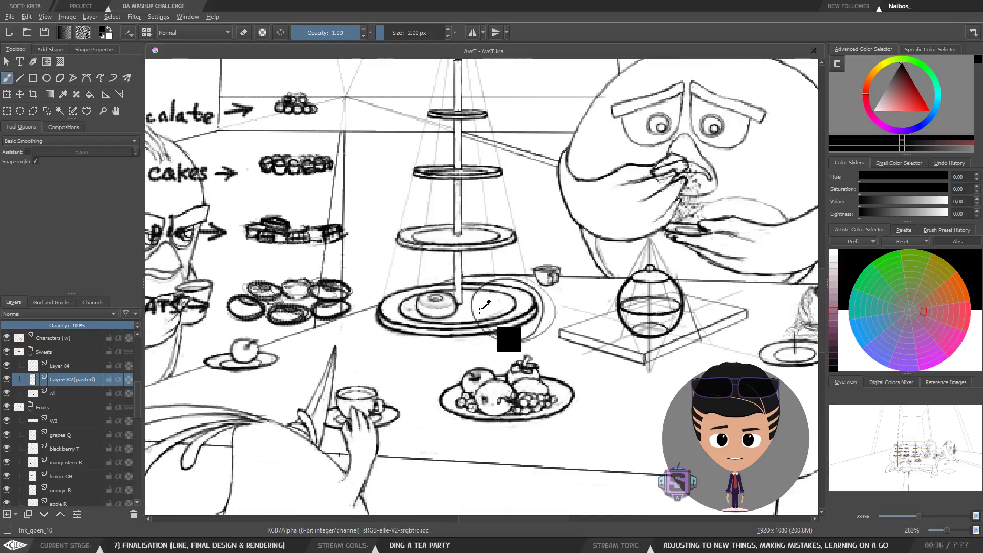
pyautogui.hotkey('ctrl', 'z')
pyautogui.hotkey('ctrl', 'z')
pyautogui.hotkey('ctrl', 'shift', 'z')
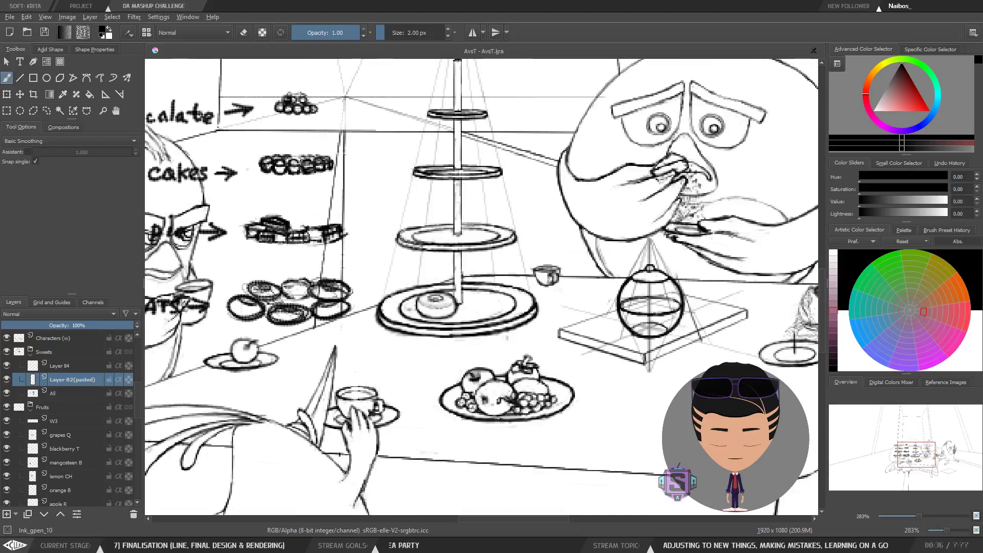
pyautogui.hotkey('ctrl', 'shift', 'z')
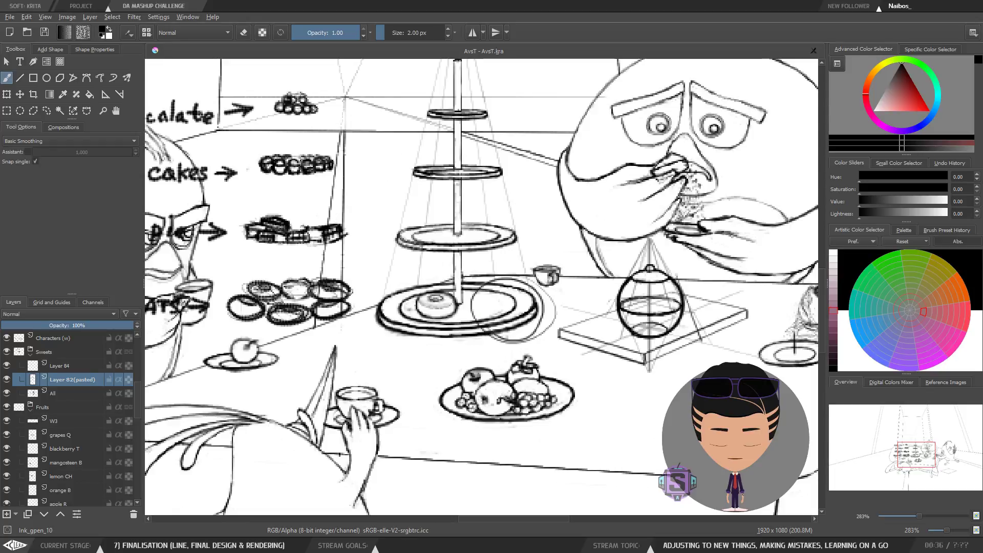
pyautogui.hotkey('ctrl', 'z')
# Step: Flip and zoom the view to review the donut beside the pole on the bottom plate
pyautogui.press('m')
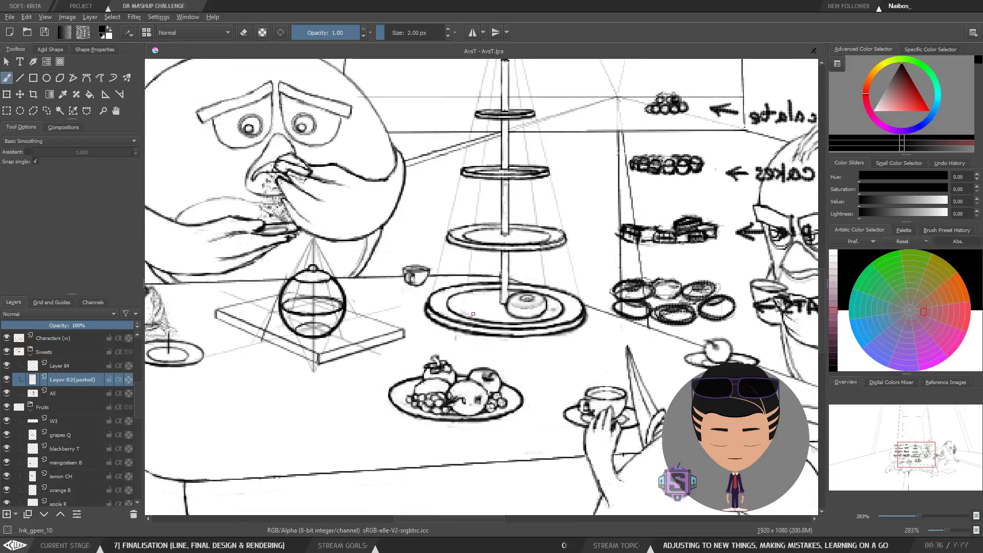
pyautogui.press('+')
pyautogui.press('+')
pyautogui.moveTo(530, 344); pyautogui.dragTo(384, 334)
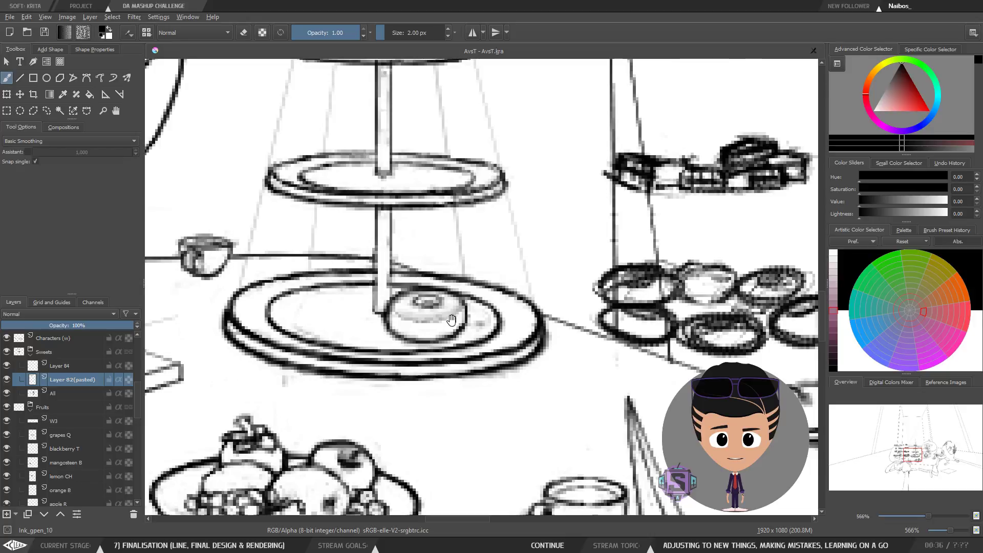
pyautogui.moveTo(450, 320); pyautogui.dragTo(444, 345)
pyautogui.press('-')
pyautogui.press('-')
pyautogui.press('+')
pyautogui.press('+')
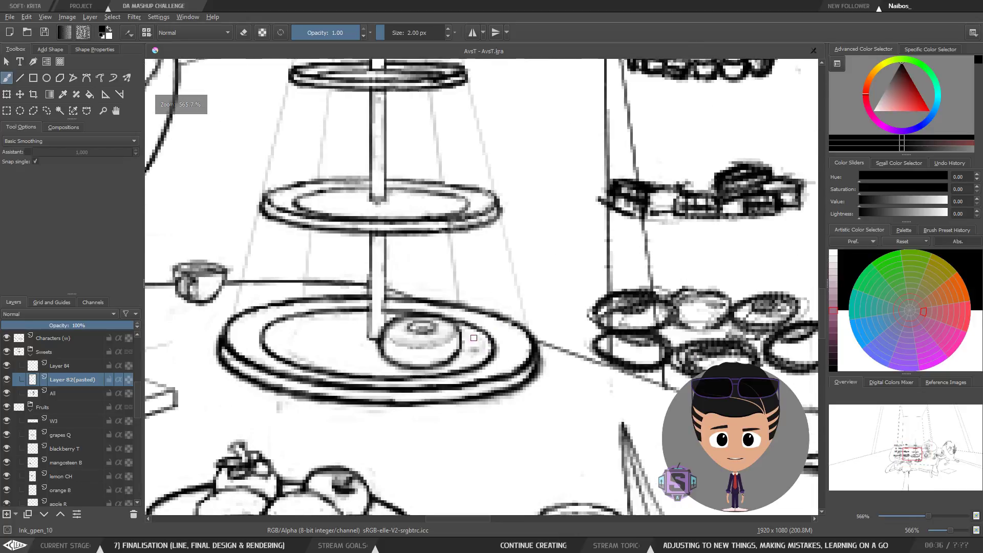
pyautogui.press('-')
pyautogui.press('-')
pyautogui.press('+')
pyautogui.press('+')
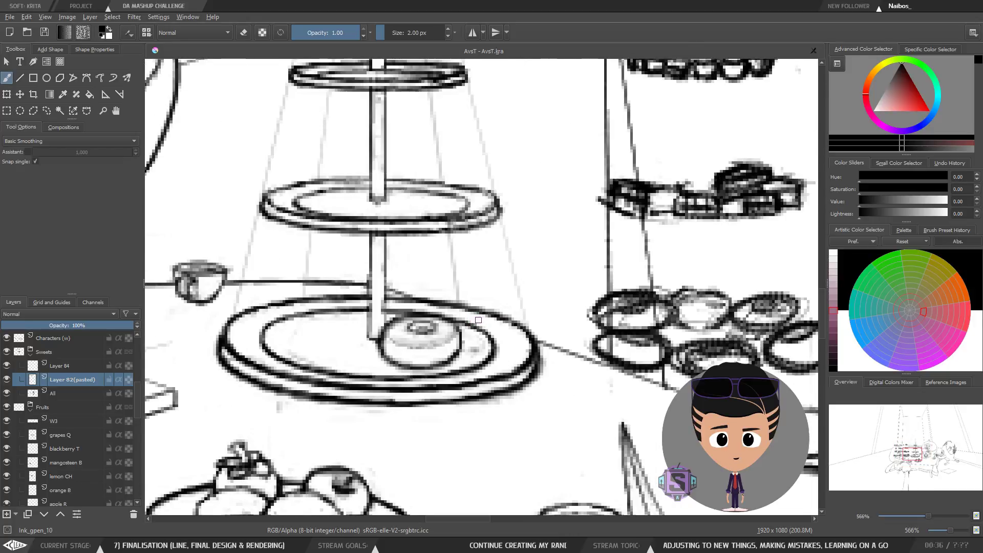
pyautogui.press('m')
pyautogui.press('m')
pyautogui.press('m')
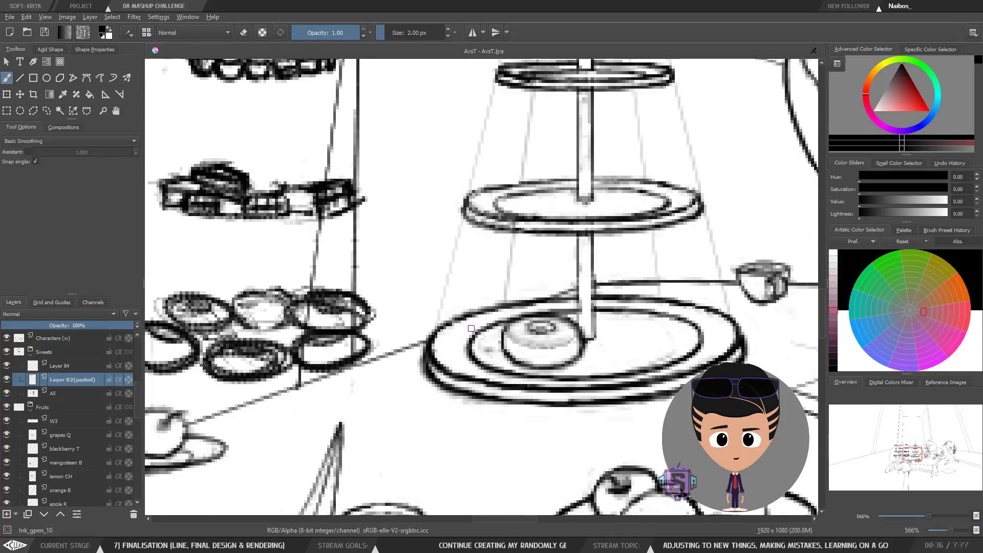
pyautogui.click(45, 32)
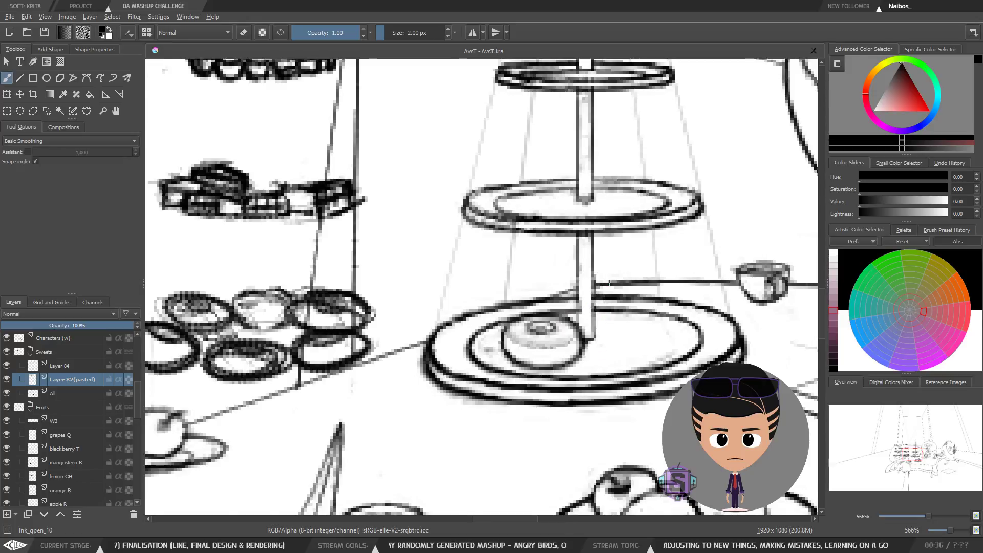
pyautogui.press('m')
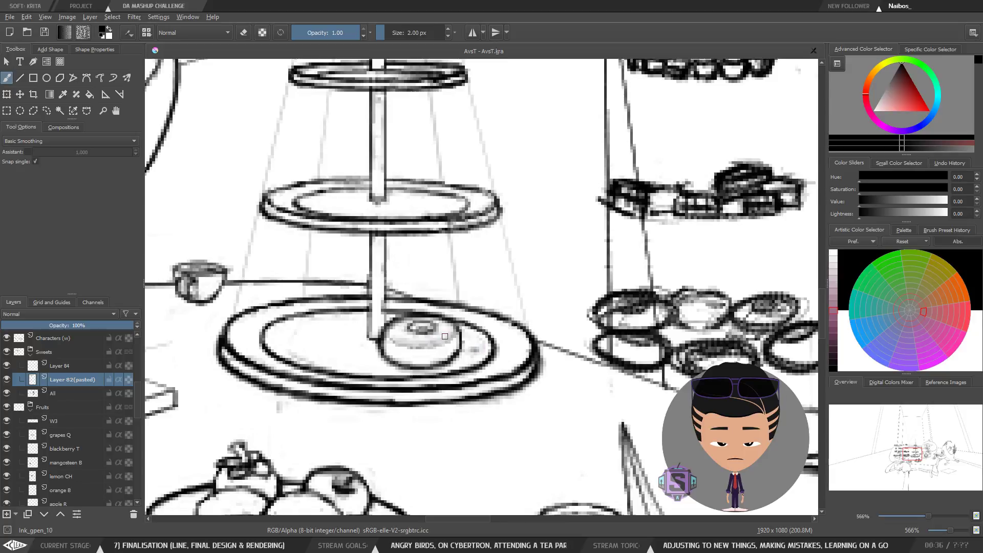
# Step: Rotate the pasted donut slightly on the bottom plate with the Transform tool, checking it mirrored, and apply it
pyautogui.hotkey('ctrl', 't')
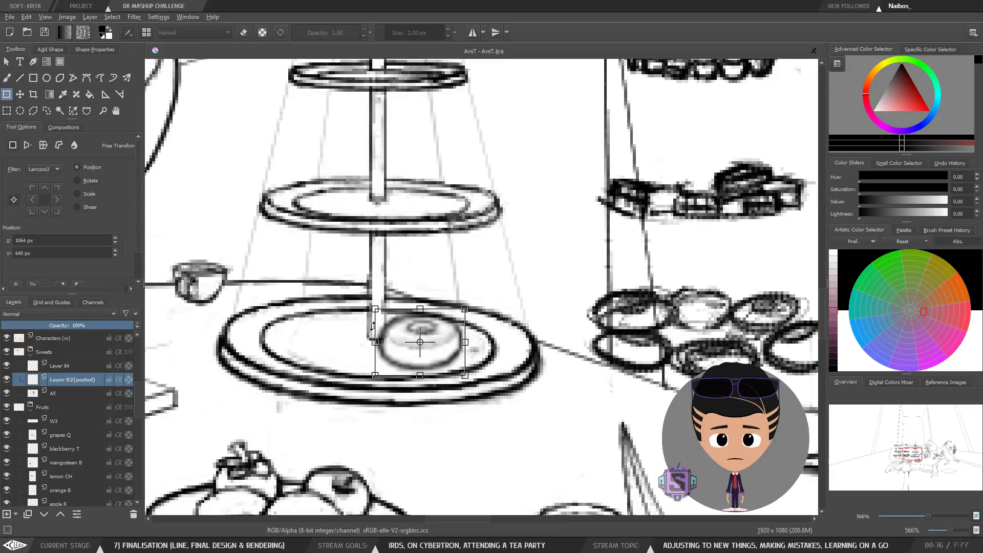
pyautogui.moveTo(374, 325); pyautogui.dragTo(375, 323)
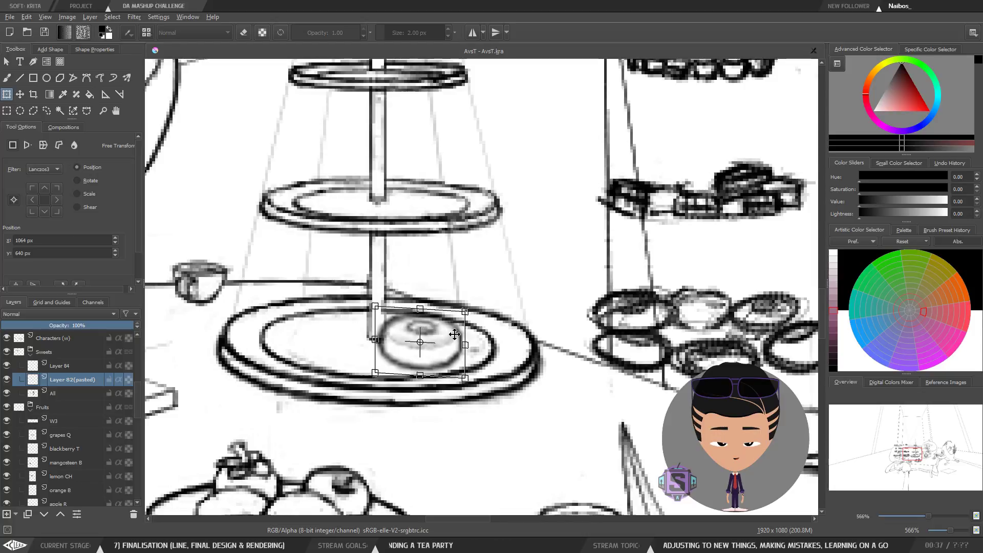
pyautogui.press('-')
pyautogui.press('-')
pyautogui.press('m')
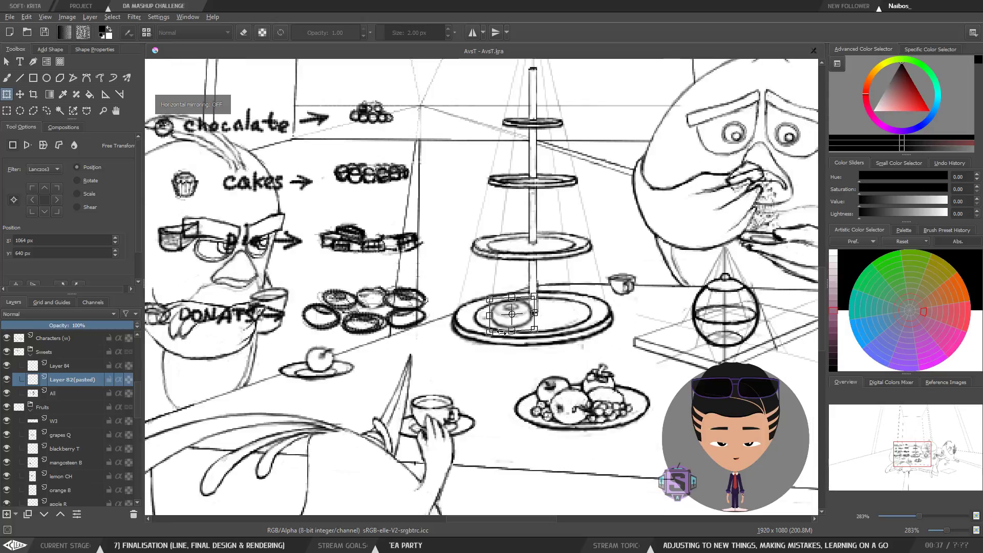
pyautogui.press('m')
pyautogui.press('+')
pyautogui.press('+')
pyautogui.moveTo(492, 319); pyautogui.dragTo(464, 315)
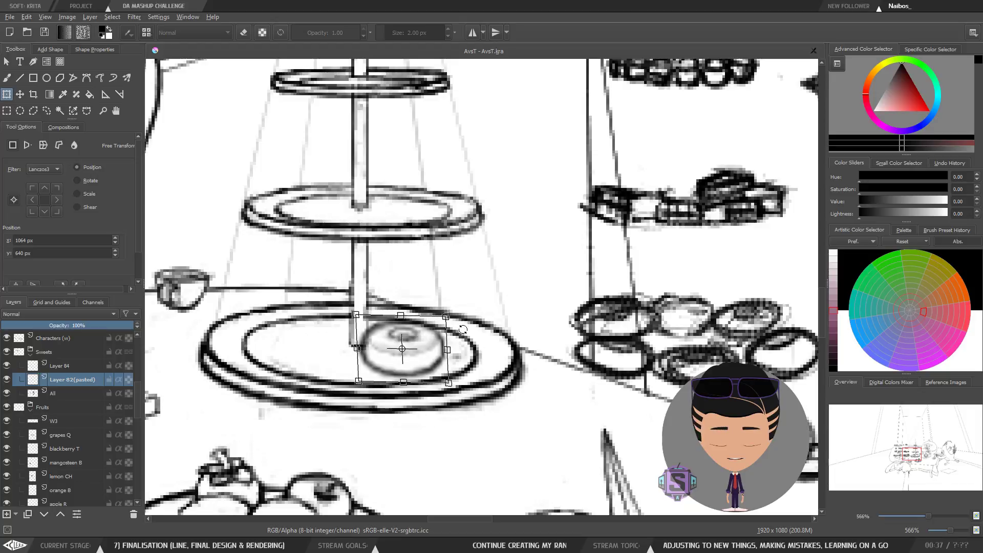
pyautogui.press('m')
pyautogui.press('-')
pyautogui.press('-')
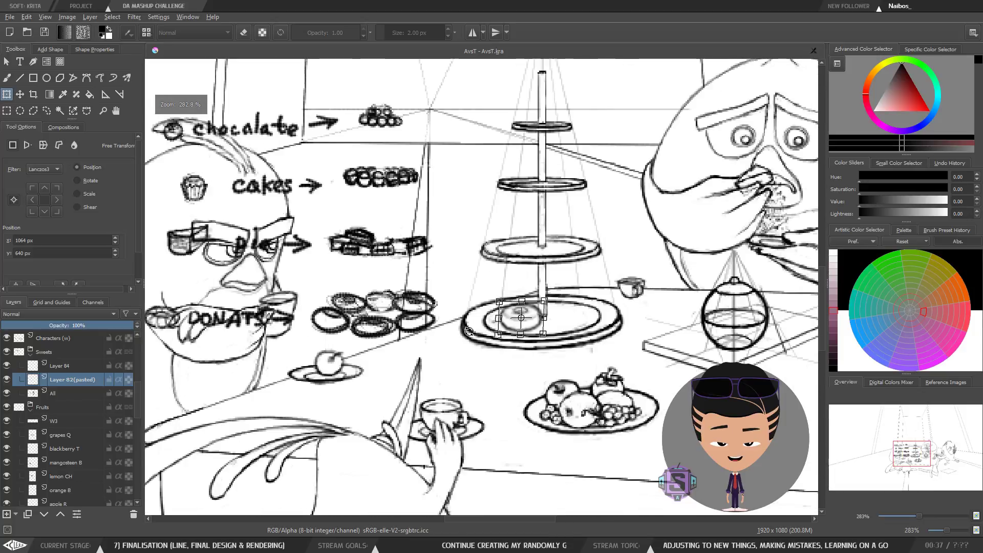
pyautogui.press('m')
pyautogui.press('m')
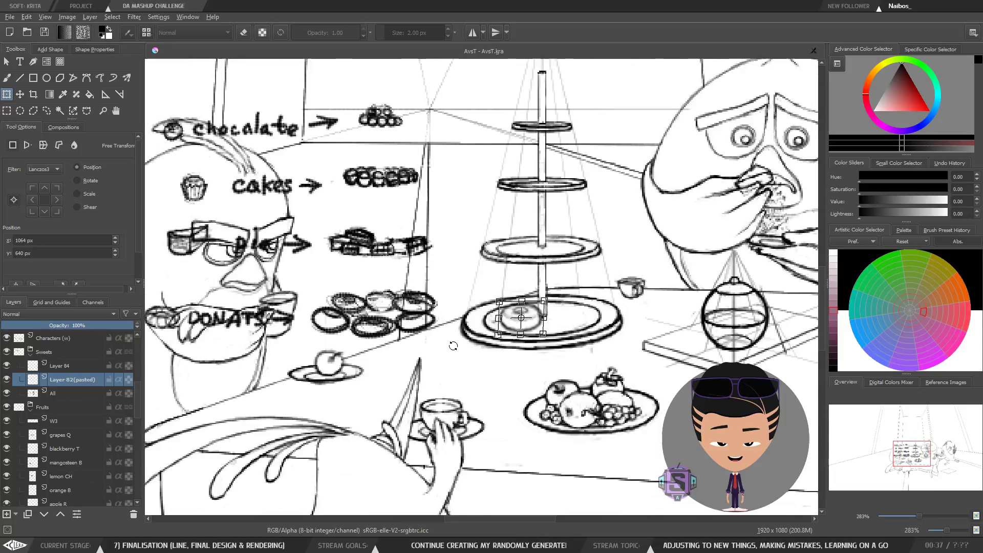
pyautogui.press('m')
pyautogui.press('+')
pyautogui.press('+')
pyautogui.moveTo(519, 350); pyautogui.dragTo(429, 348)
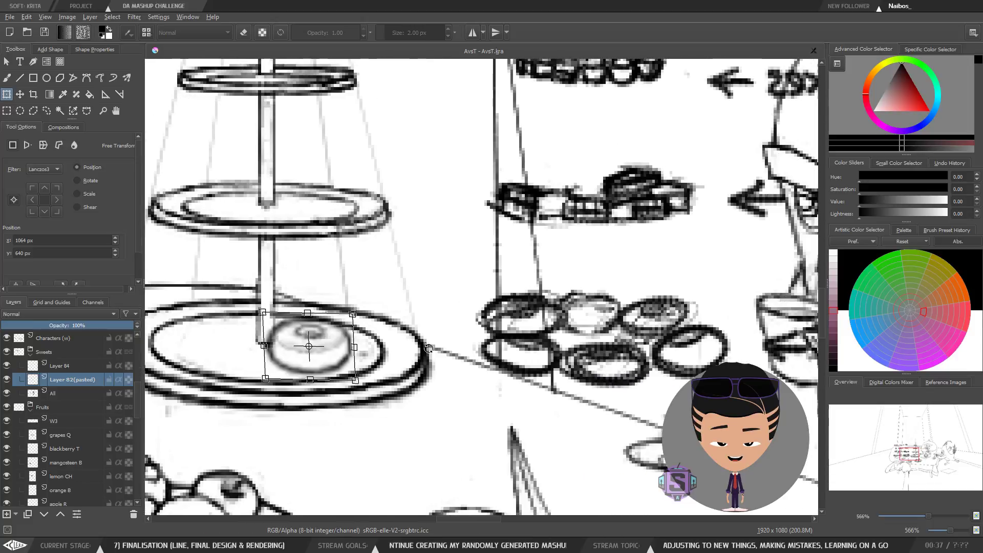
pyautogui.press('m')
pyautogui.moveTo(577, 361); pyautogui.dragTo(339, 362)
pyautogui.press('m')
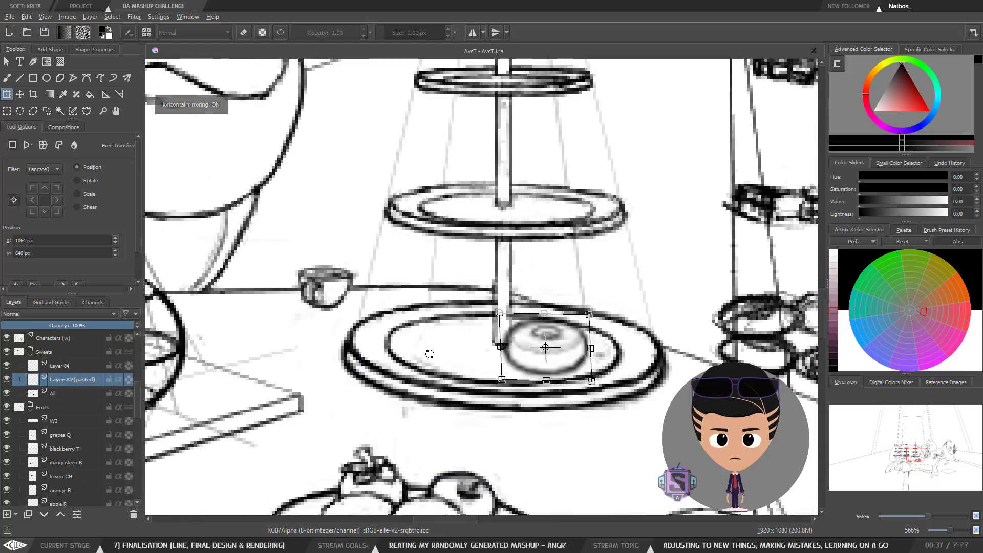
pyautogui.press('m')
pyautogui.press('-')
pyautogui.press('Return')
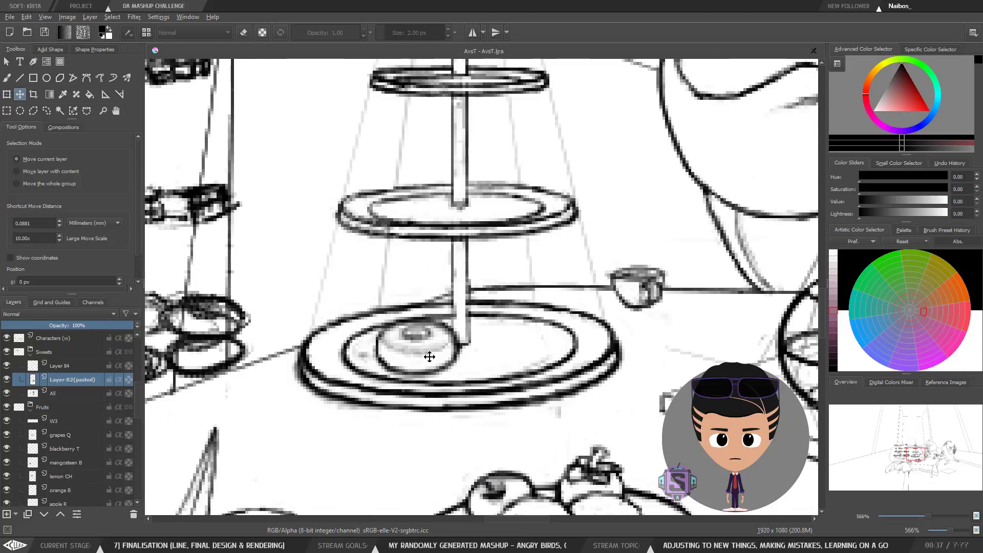
# Step: Zoom out, zoom in and mirror the view to review the donut beside the cake stand's pole
pyautogui.press('b')
pyautogui.press('-')
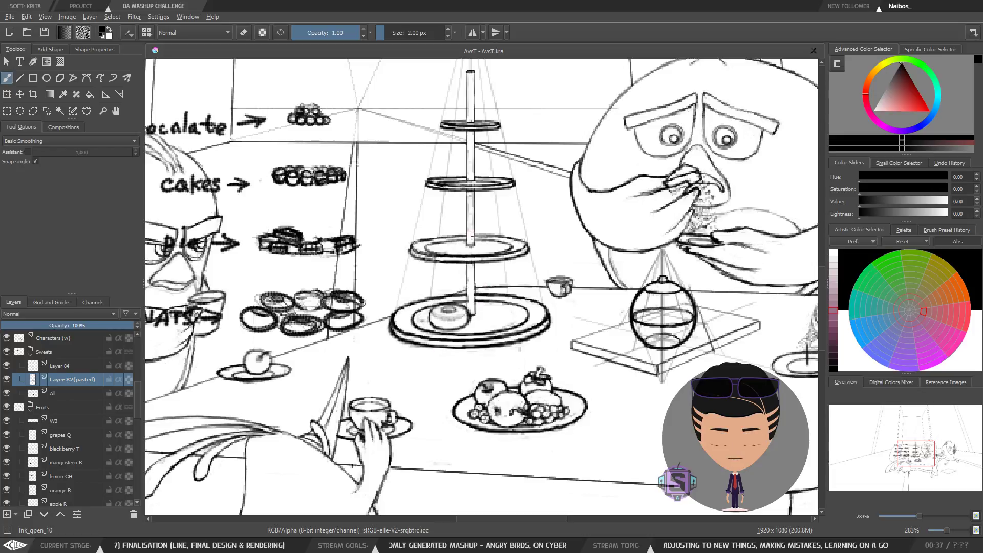
pyautogui.press('+')
pyautogui.press('+')
pyautogui.moveTo(469, 369); pyautogui.dragTo(492, 367)
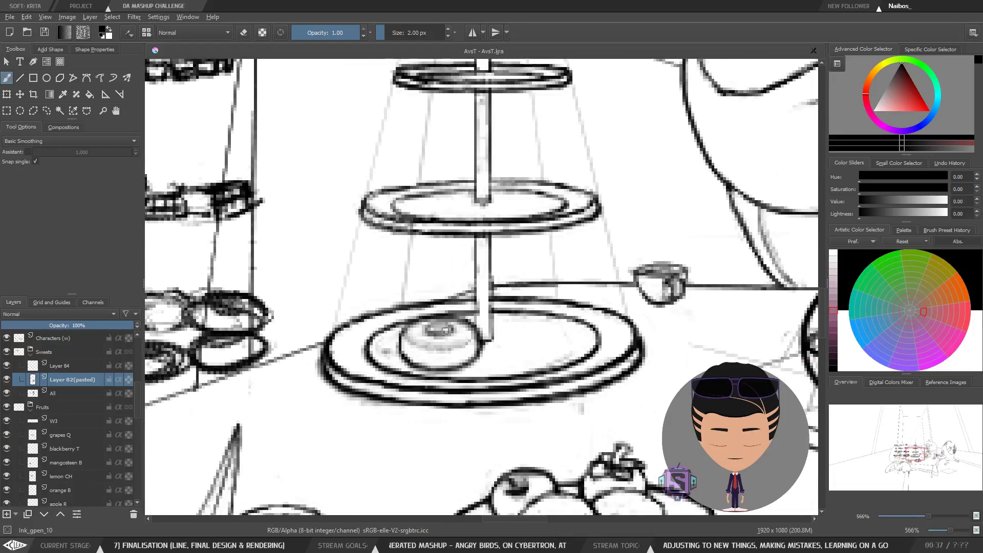
pyautogui.press('-')
pyautogui.press('-')
pyautogui.press('-')
pyautogui.press('-')
pyautogui.press('m')
pyautogui.press('-')
pyautogui.press('-')
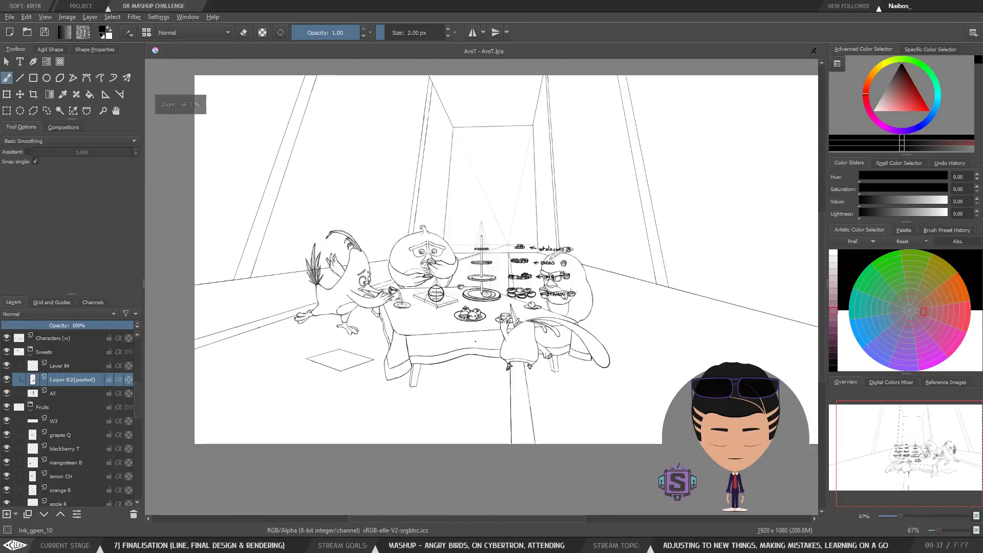
pyautogui.press('+')
pyautogui.press('+')
pyautogui.press('+')
pyautogui.press('+')
pyautogui.press('m')
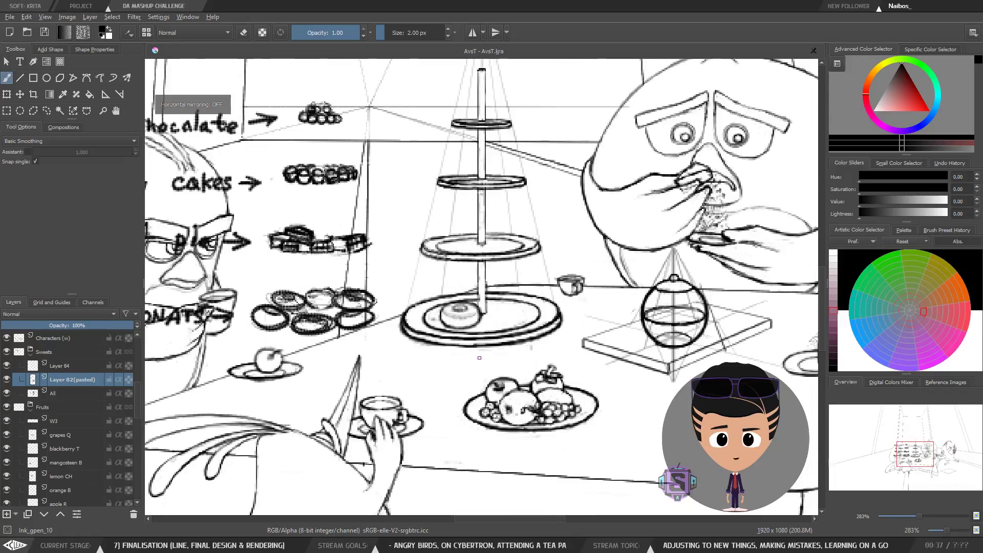
pyautogui.press('m')
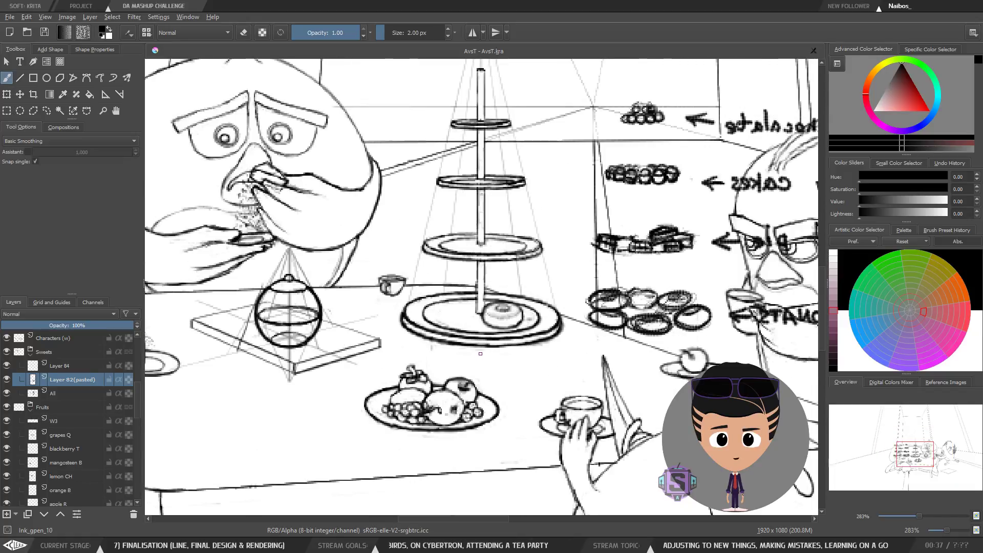
pyautogui.press('+')
pyautogui.press('+')
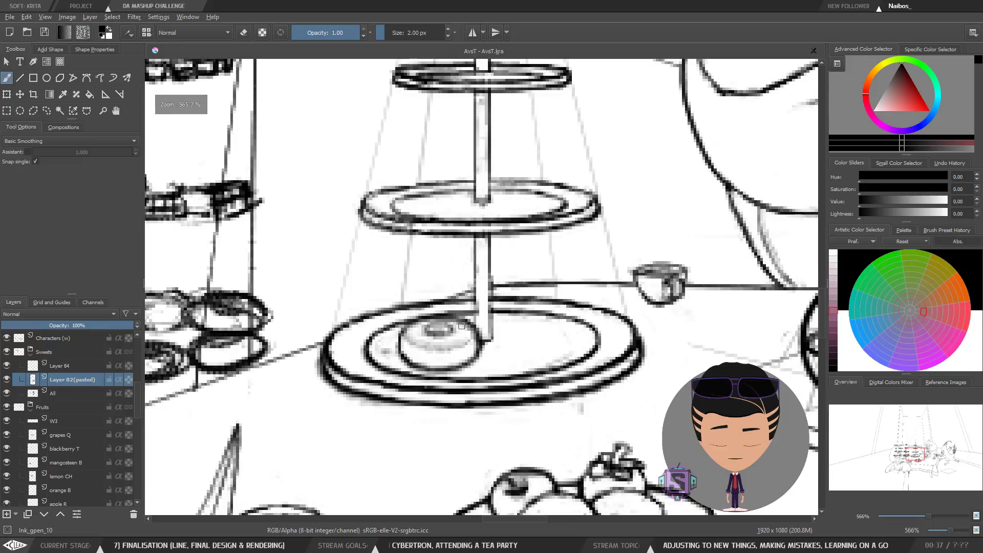
# Step: Move the donut closer to the pole on the bottom plate, then undo the move
pyautogui.hotkey('ctrl', 'r')
pyautogui.moveTo(527, 323)
pyautogui.mouseDown()
pyautogui.moveTo(389, 302)
pyautogui.moveTo(415, 399)
pyautogui.moveTo(524, 309)
pyautogui.mouseUp()
pyautogui.press('t')
pyautogui.moveTo(463, 347)
pyautogui.mouseDown()
pyautogui.moveTo(424, 325)
pyautogui.moveTo(424, 285)
pyautogui.moveTo(477, 356)
pyautogui.moveTo(475, 343)
pyautogui.moveTo(493, 338)
pyautogui.mouseUp()
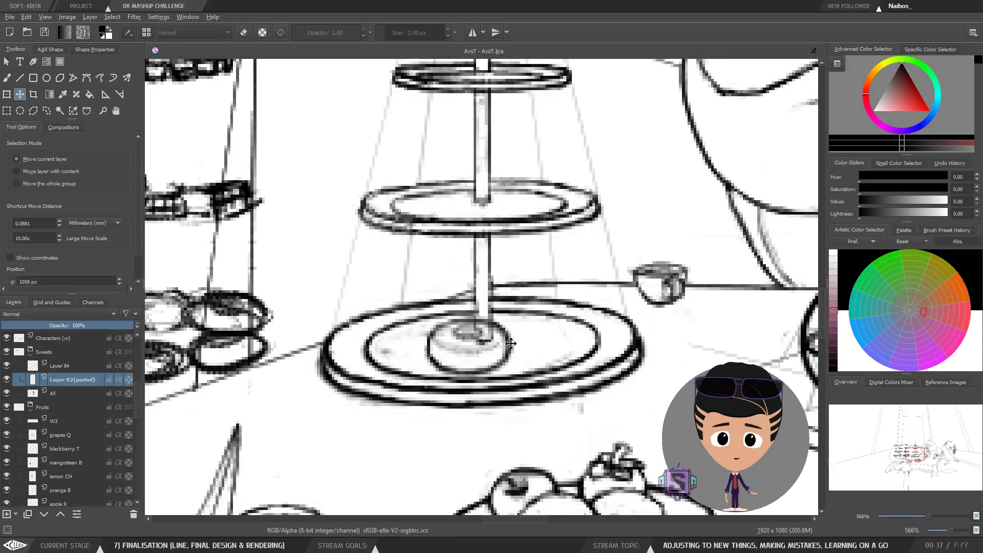
pyautogui.press('b')
pyautogui.scroll(-5, 493, 339)
pyautogui.scroll(3, 461, 312)
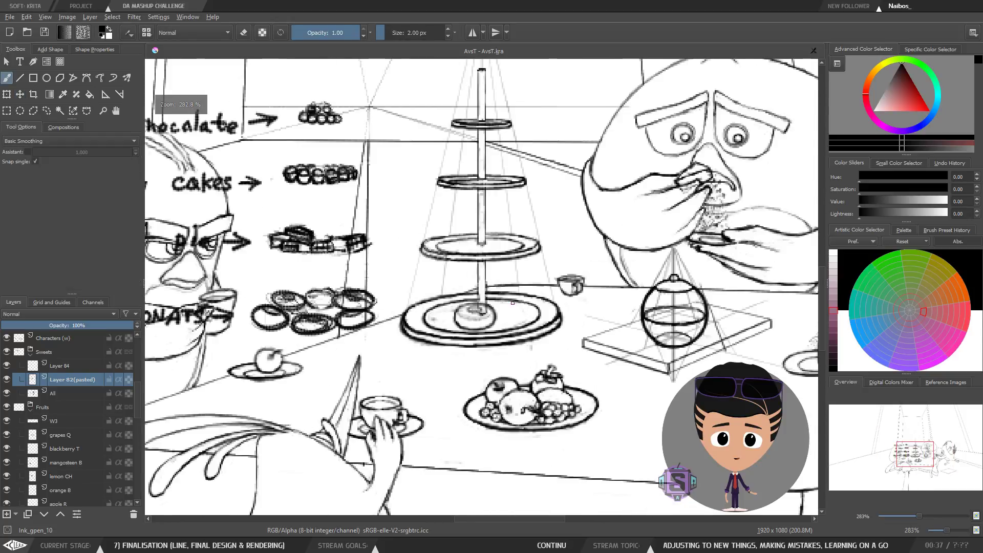
pyautogui.press('m')
pyautogui.press('m')
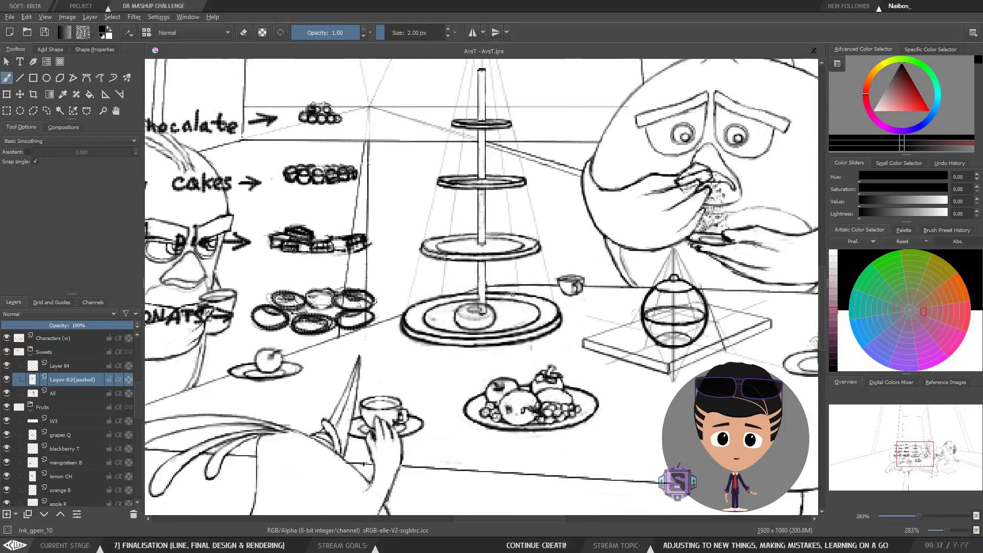
pyautogui.moveTo(497, 333); pyautogui.dragTo(400, 343)
pyautogui.press('t')
pyautogui.press('b')
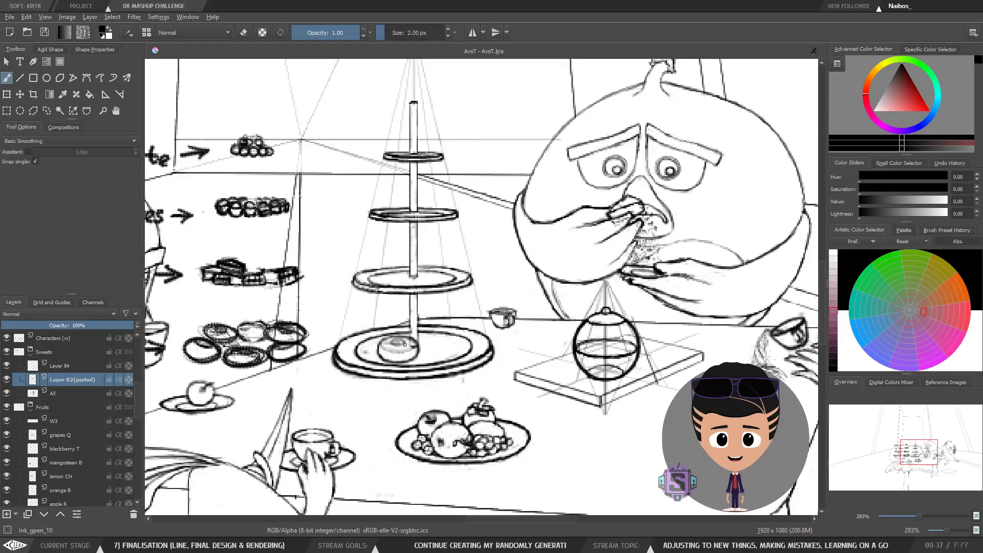
pyautogui.press('+')
pyautogui.press('+')
pyautogui.moveTo(380, 391); pyautogui.dragTo(468, 357)
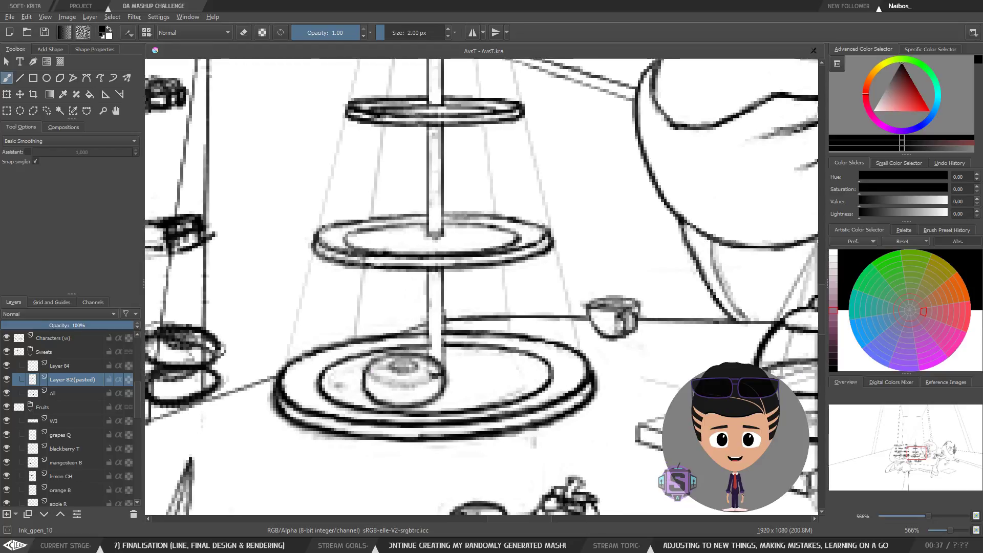
pyautogui.moveTo(388, 385); pyautogui.dragTo(416, 386)
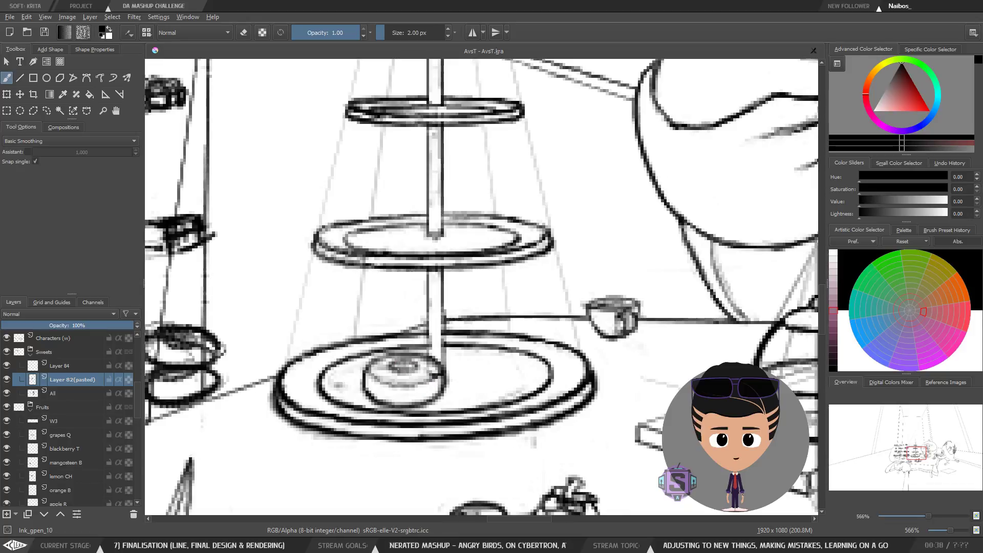
pyautogui.press('-')
pyautogui.press('-')
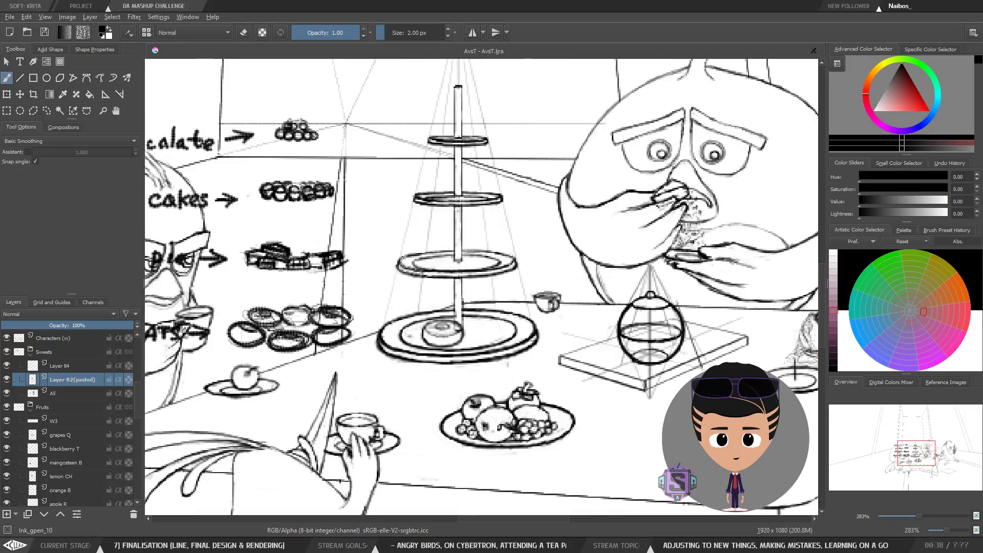
pyautogui.hotkey('ctrl', 'z')
pyautogui.hotkey('ctrl', 'z')
pyautogui.hotkey('ctrl', 'z')
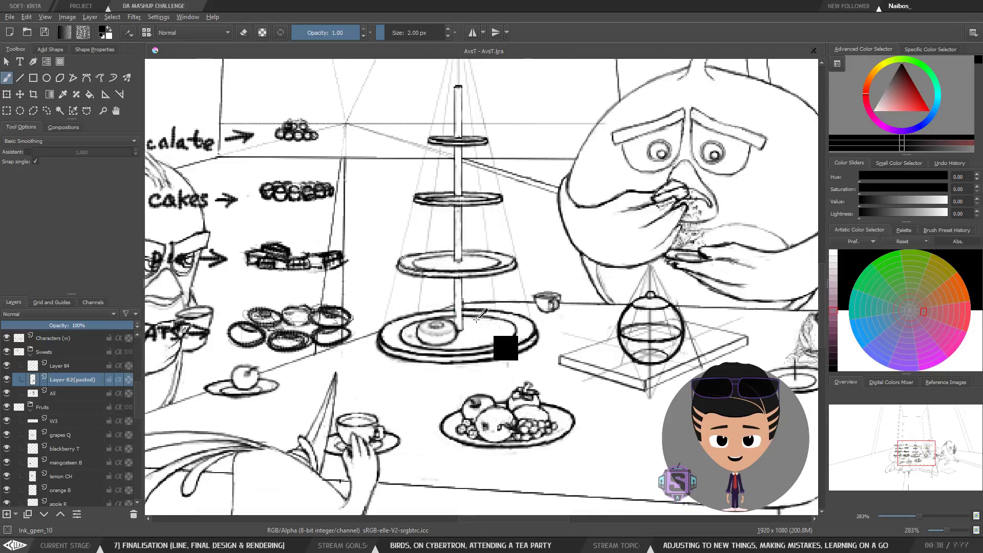
pyautogui.hotkey('ctrl', 'z')
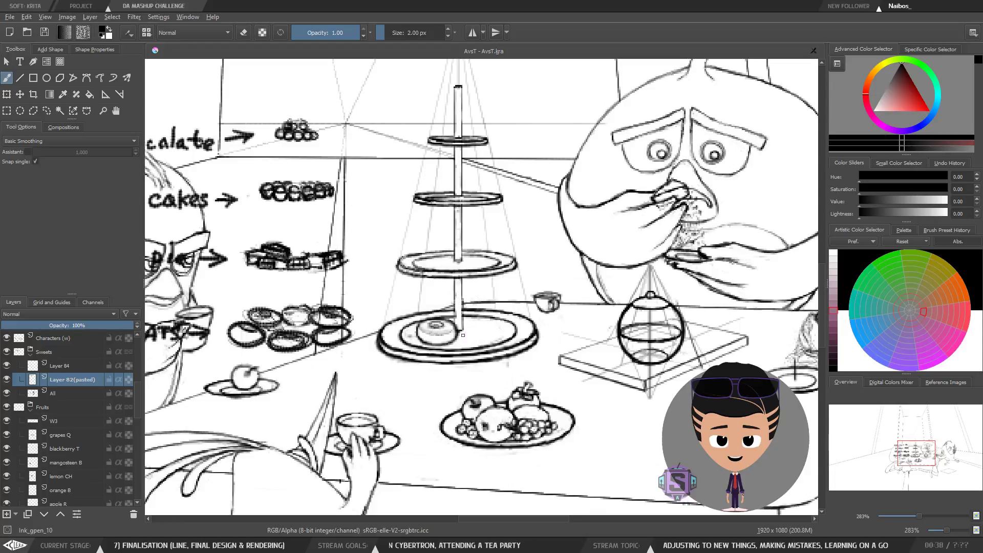
# Step: Add a transform mask to the pasted donut layer
pyautogui.press('+')
pyautogui.press('+')
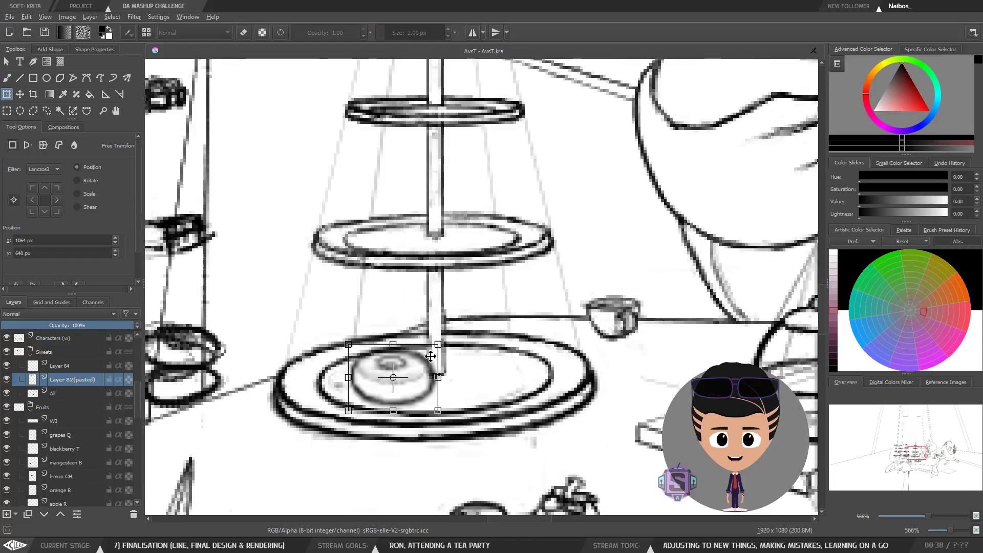
pyautogui.press('-')
pyautogui.press('-')
pyautogui.press('+')
pyautogui.press('+')
pyautogui.moveTo(429, 356); pyautogui.dragTo(445, 373)
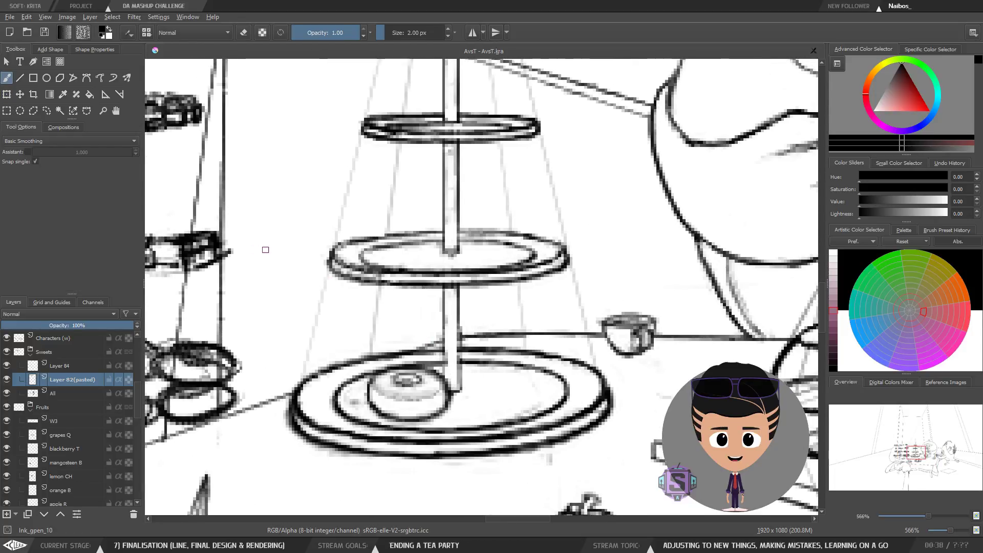
pyautogui.rightClick(73, 379)
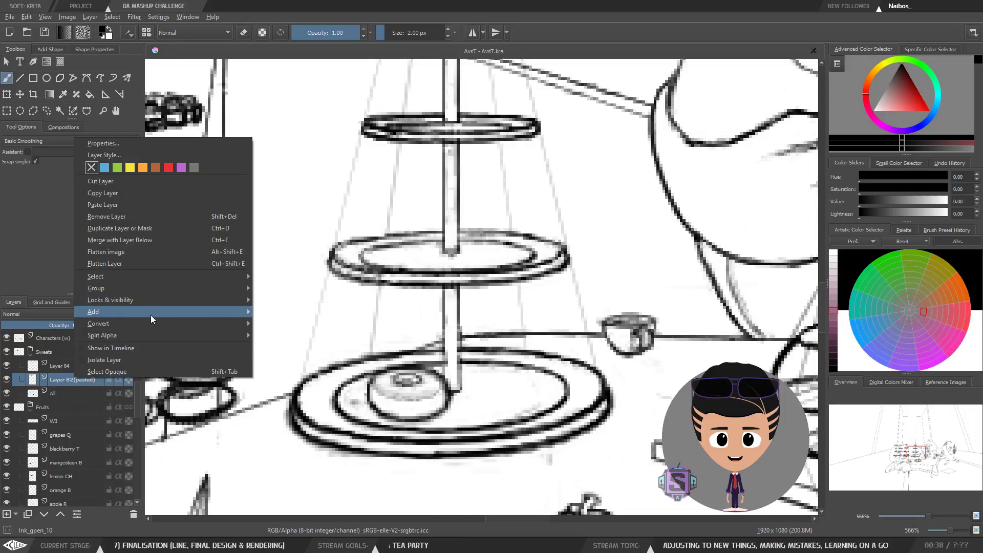
pyautogui.moveTo(165, 310)
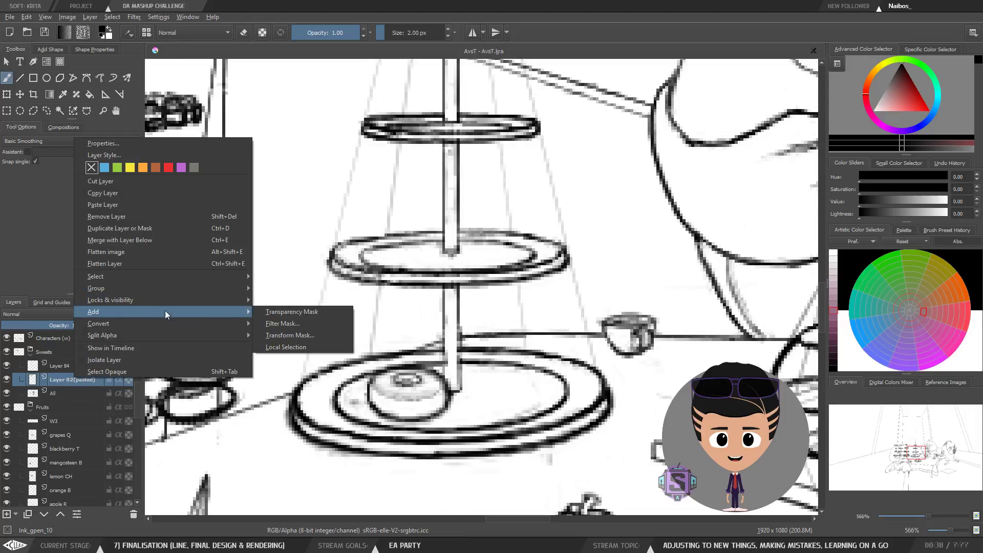
pyautogui.click(308, 336)
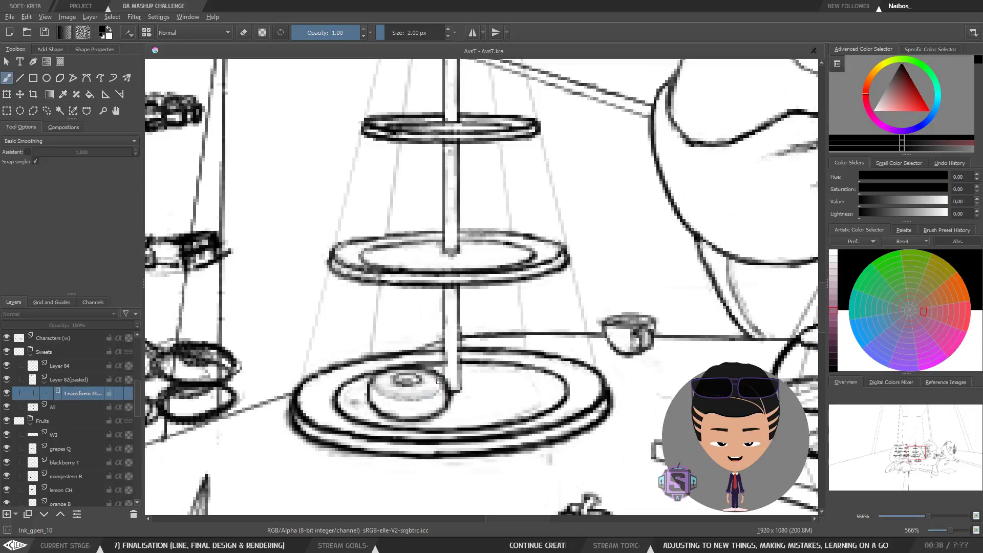
# Step: Nudge the donut on its transform mask and tilt its top edge slightly with the Transform tool
pyautogui.hotkey('ctrl', '-')
pyautogui.hotkey('ctrl', '-')
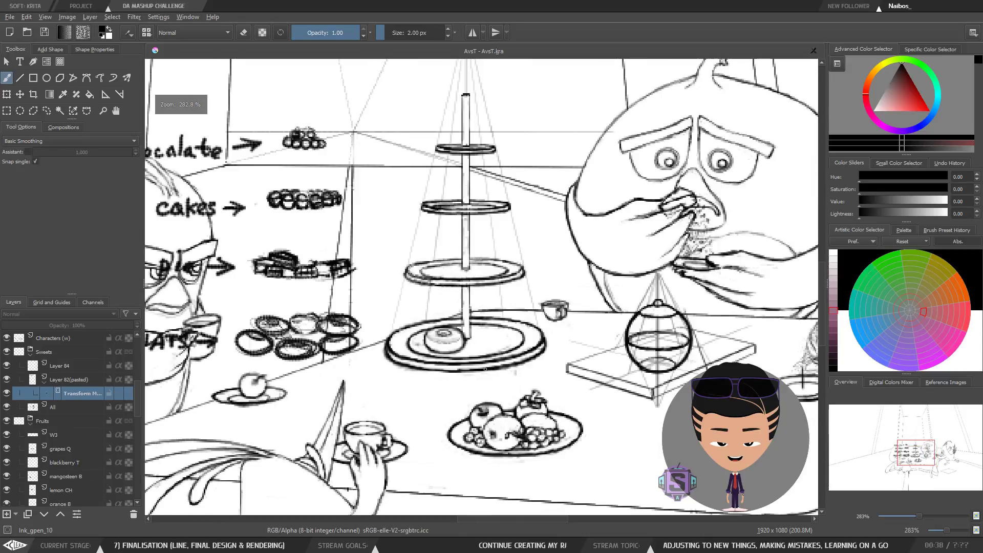
pyautogui.hotkey('ctrl', '+')
pyautogui.hotkey('ctrl', '+')
pyautogui.hotkey('ctrl', 't')
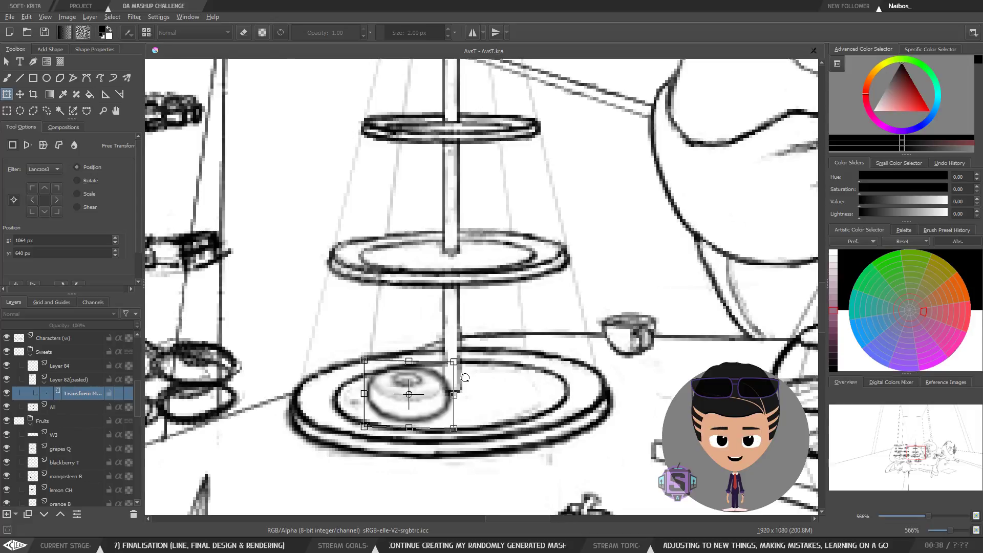
pyautogui.press('m')
pyautogui.moveTo(625, 375); pyautogui.dragTo(409, 364)
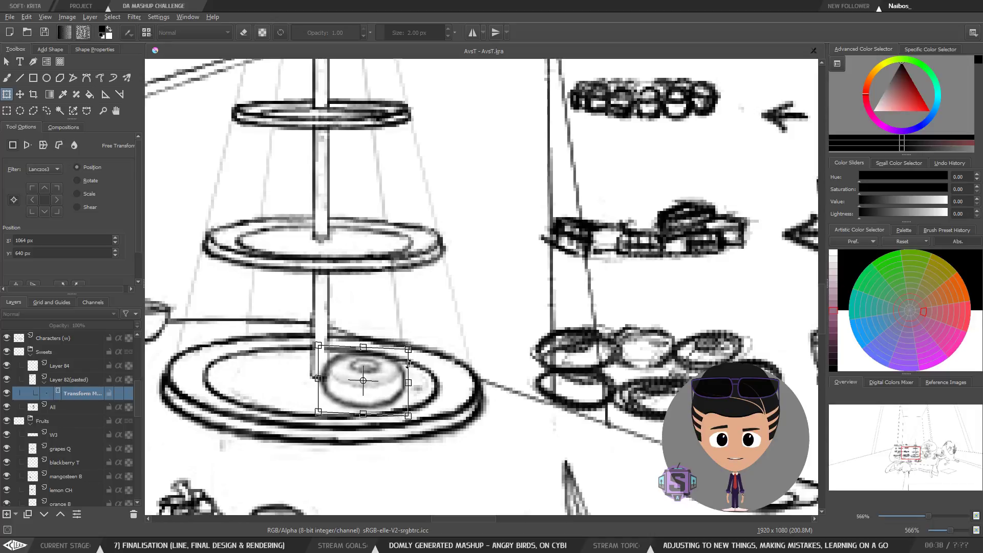
pyautogui.press('-')
pyautogui.press('-')
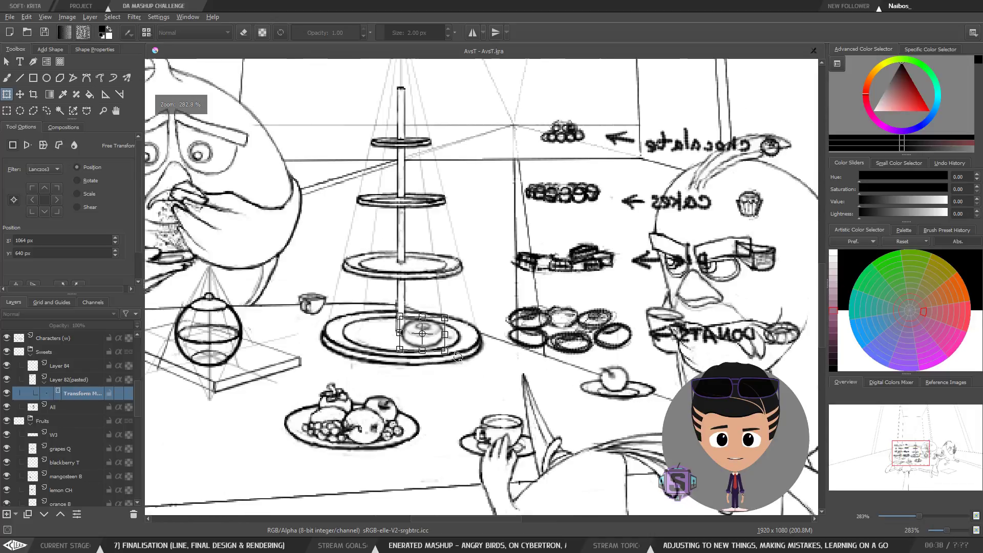
pyautogui.press('+')
pyautogui.press('+')
pyautogui.moveTo(411, 364); pyautogui.dragTo(408, 366)
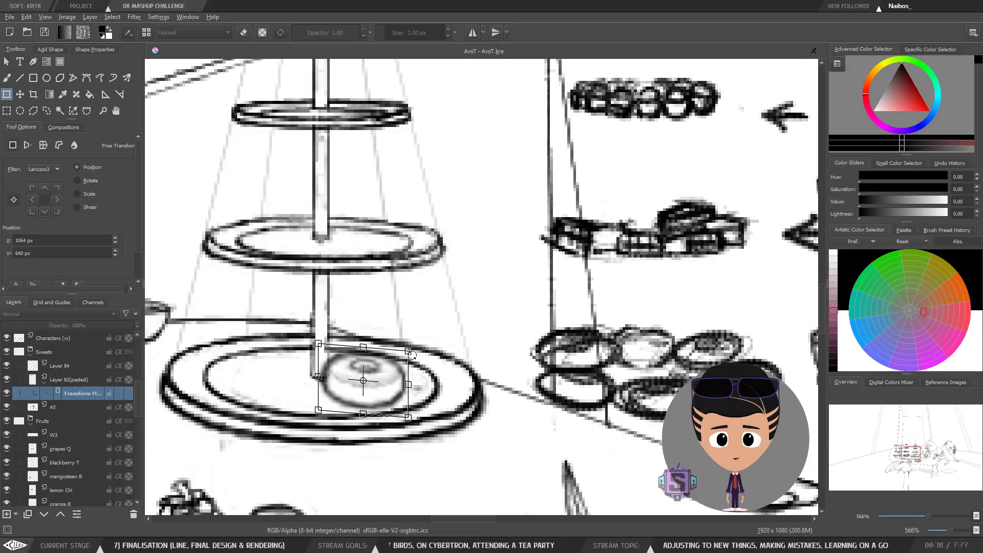
pyautogui.moveTo(417, 354); pyautogui.dragTo(416, 344)
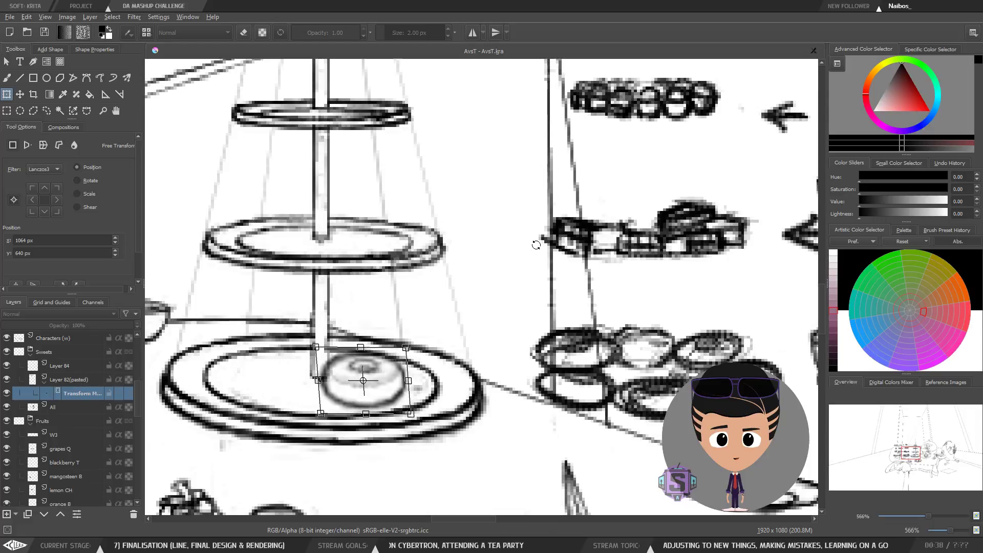
# Step: Apply the donut's transform after checking it in mirrored and normal views
pyautogui.press('m')
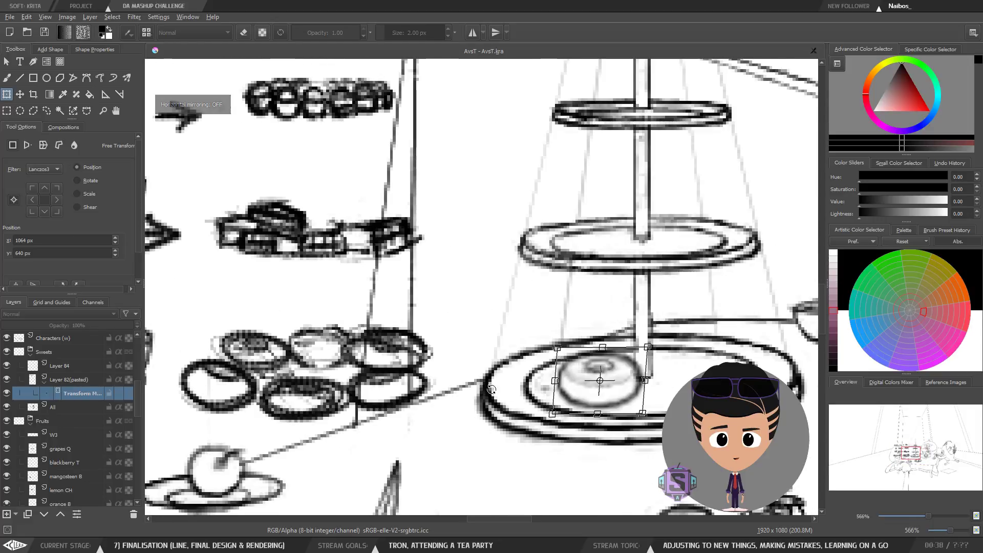
pyautogui.moveTo(548, 436); pyautogui.dragTo(325, 403)
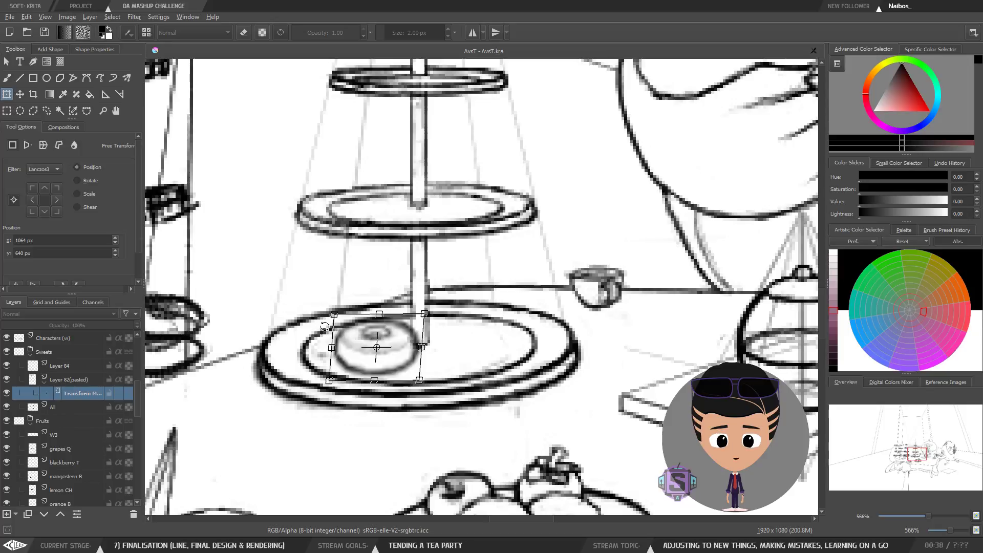
pyautogui.press('m')
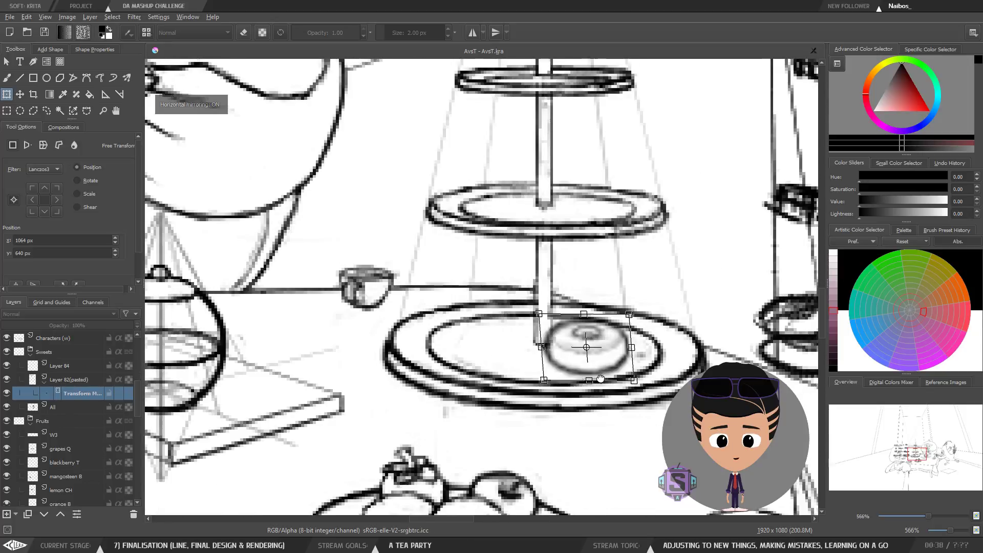
pyautogui.moveTo(601, 379); pyautogui.dragTo(389, 363)
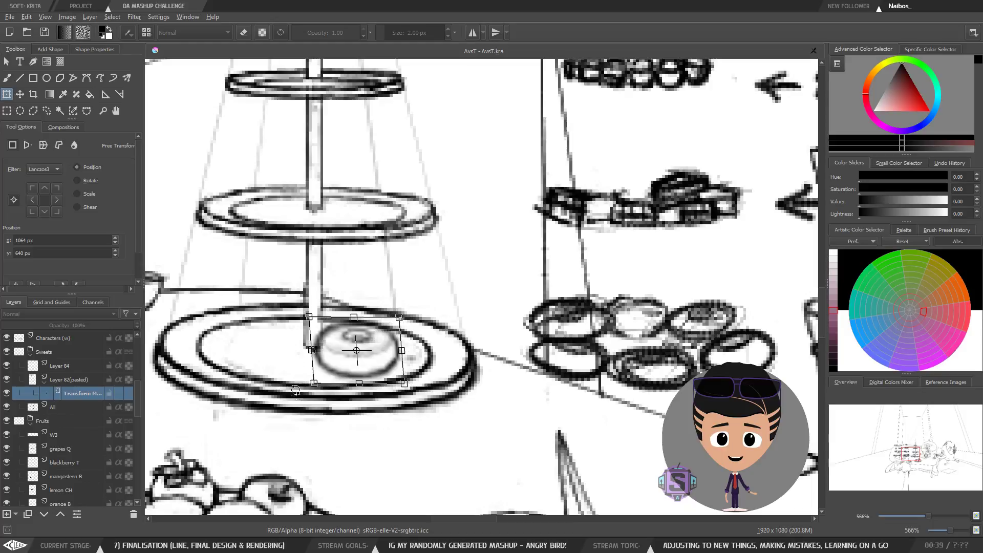
pyautogui.press('m')
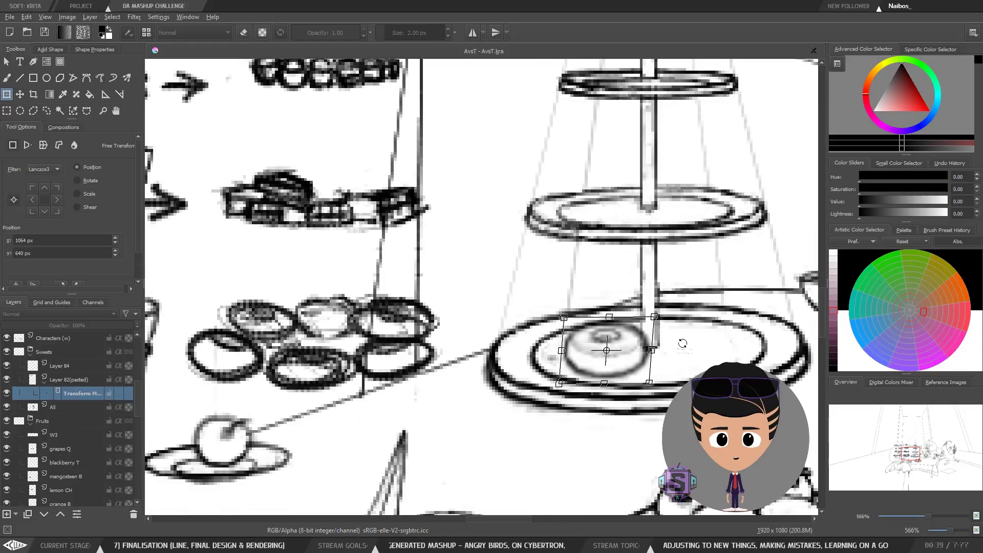
pyautogui.press('b')
pyautogui.scroll(-2, 681, 340)
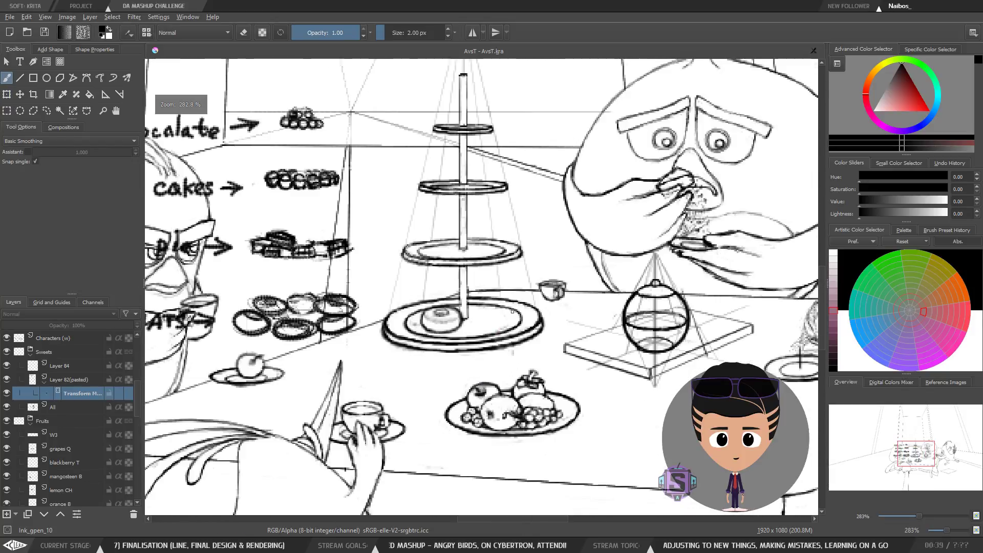
pyautogui.moveTo(508, 323); pyautogui.dragTo(470, 350)
# Step: Toggle the transform mask's visibility to compare the donut with and without the adjustment
pyautogui.click(7, 394)
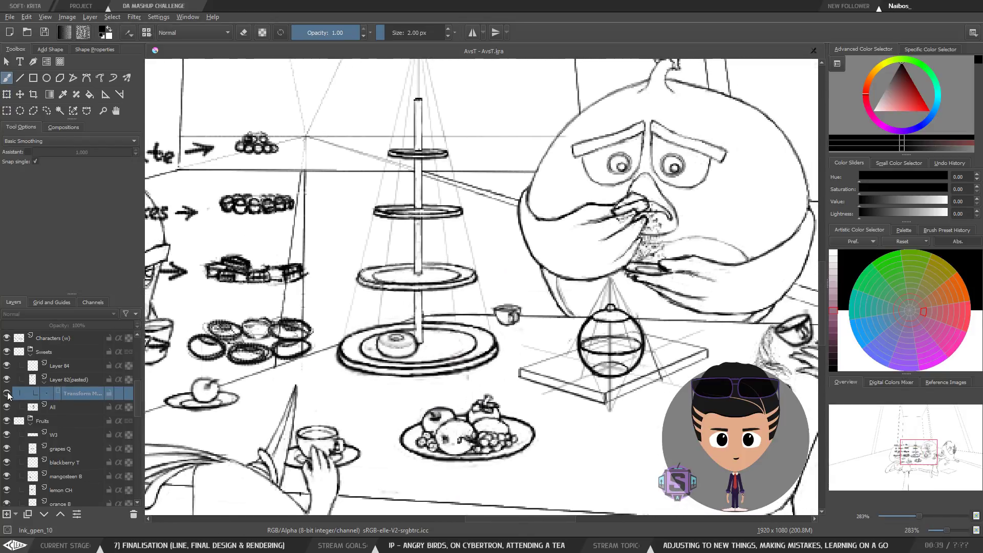
pyautogui.click(6, 396)
pyautogui.click(6, 395)
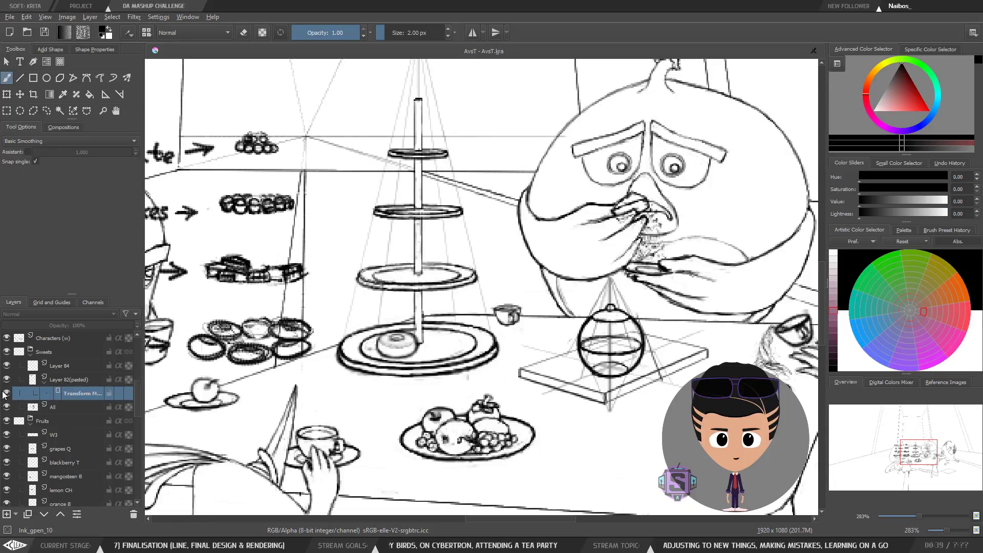
pyautogui.click(5, 394)
pyautogui.press('-')
pyautogui.press('+')
pyautogui.press('+')
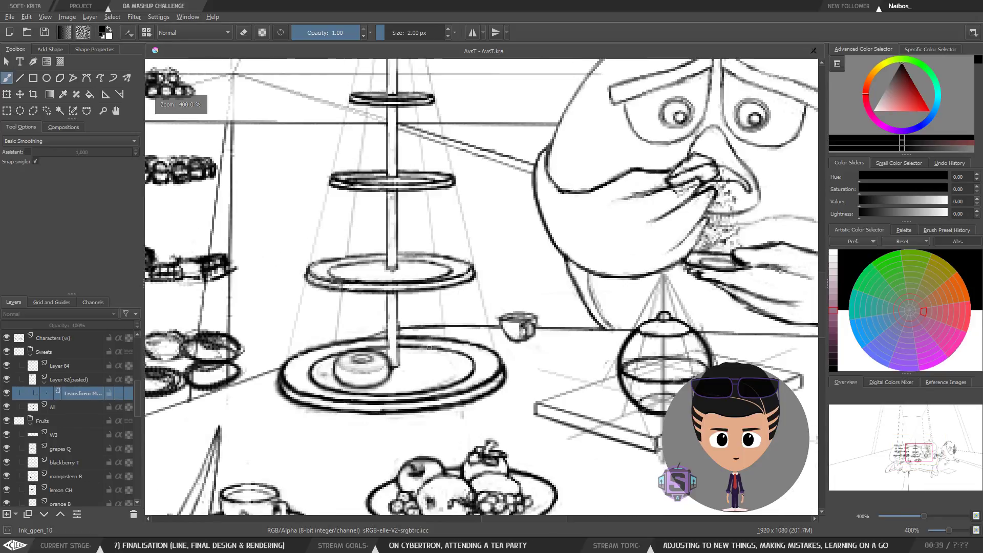
pyautogui.press('m')
pyautogui.press('m')
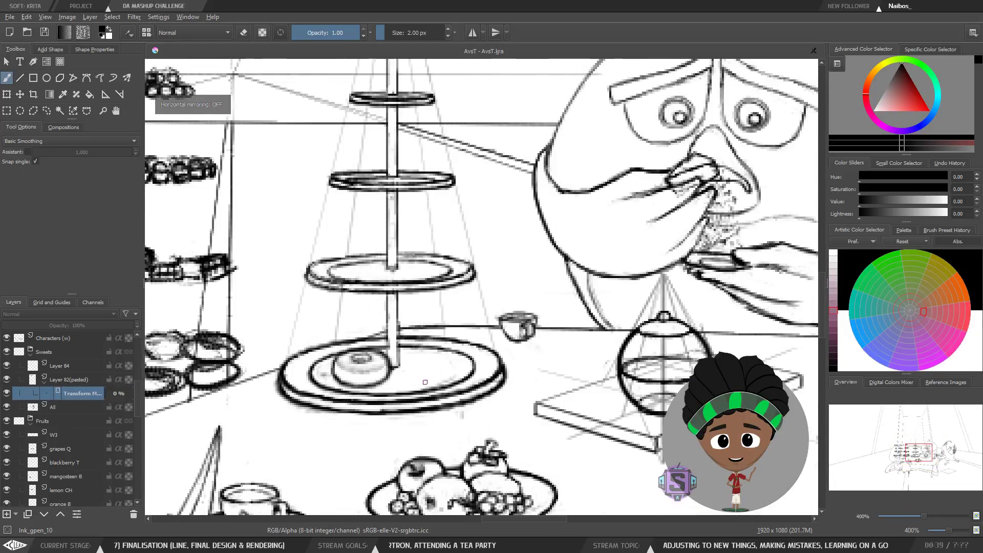
pyautogui.moveTo(406, 376)
pyautogui.mouseDown()
pyautogui.moveTo(403, 348)
pyautogui.moveTo(421, 377)
pyautogui.mouseUp()
pyautogui.press('+')
pyautogui.press('+')
pyautogui.press('-')
pyautogui.press('-')
# Step: Flatten Layer 82 (pasted) to merge its transform mask into the donut
pyautogui.click(69, 379)
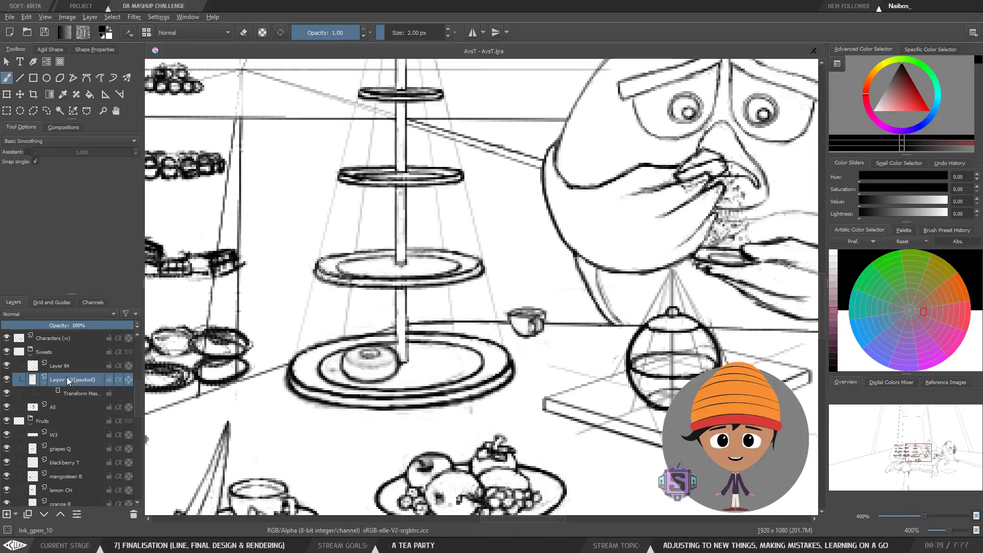
pyautogui.rightClick(68, 379)
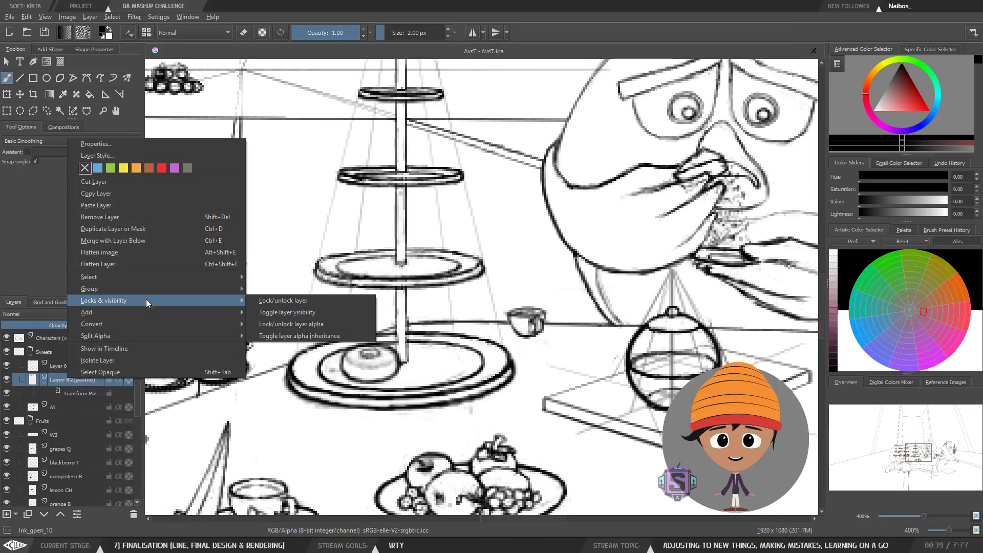
pyautogui.click(79, 389)
pyautogui.rightClick(78, 389)
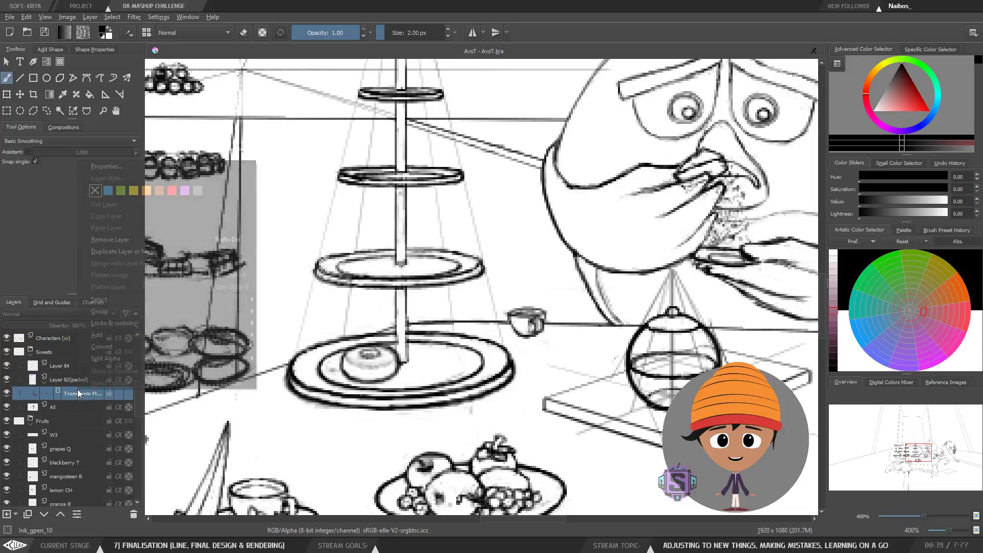
pyautogui.click(64, 380)
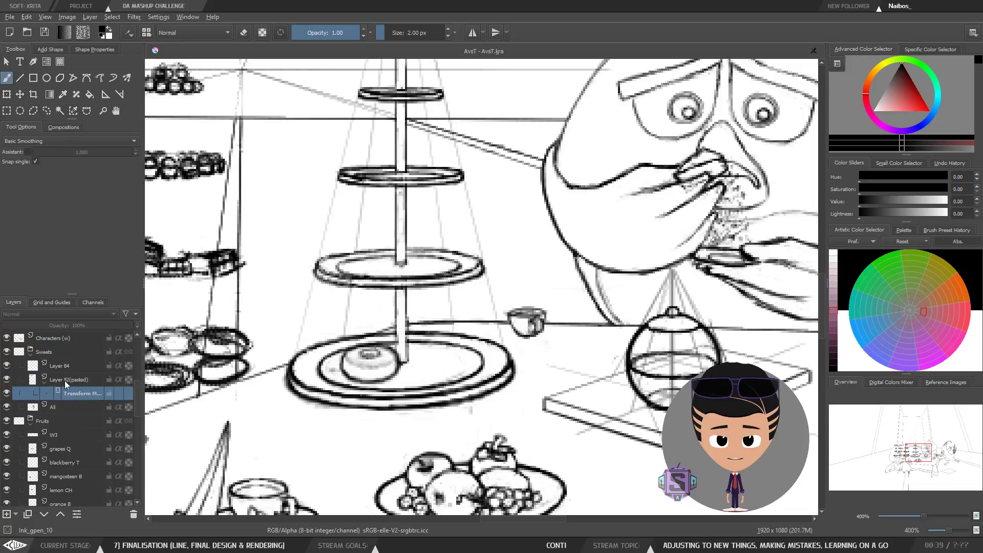
pyautogui.click(72, 380)
pyautogui.rightClick(72, 380)
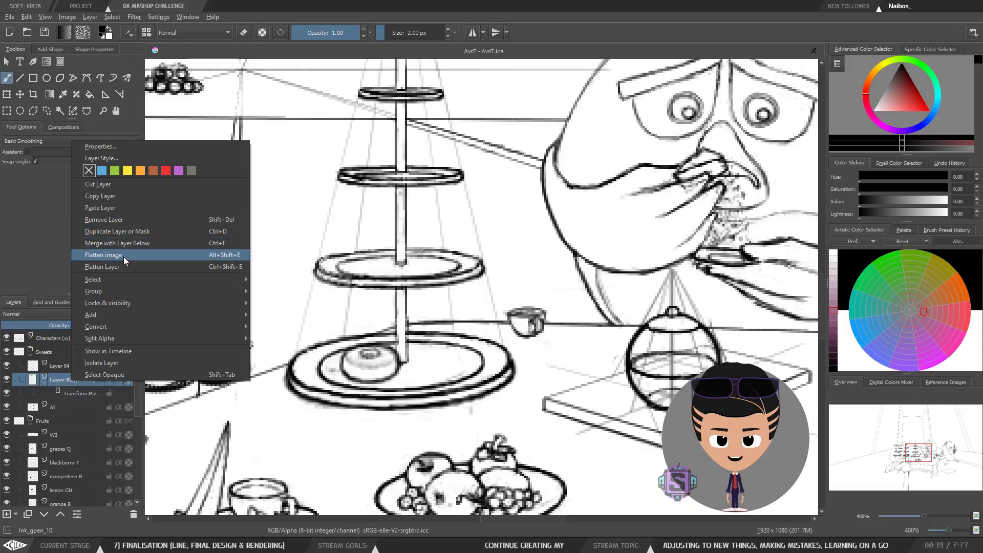
pyautogui.click(113, 267)
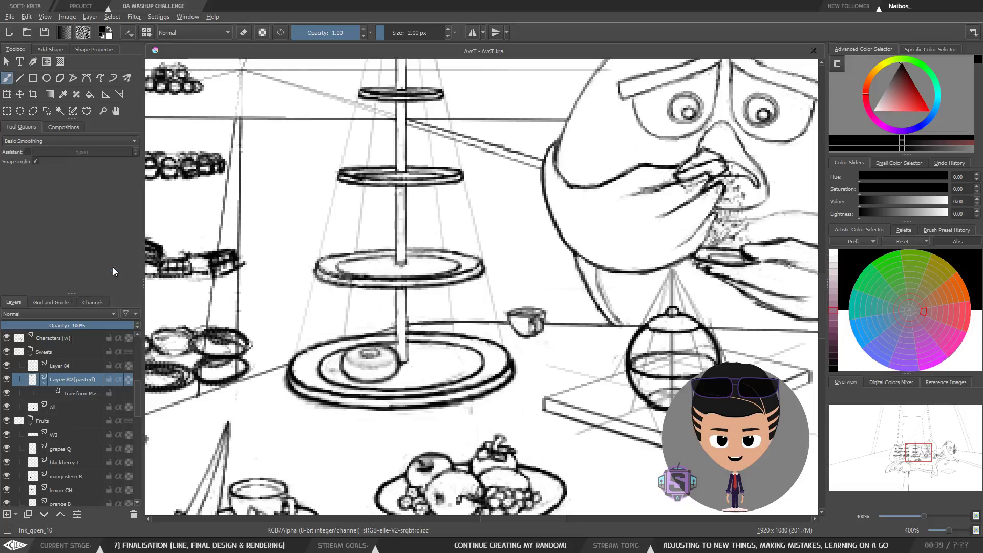
# Step: Toggle the donut layer's visibility to compare the bottom plate with and without it
pyautogui.click(7, 380)
pyautogui.click(6, 379)
pyautogui.press('-')
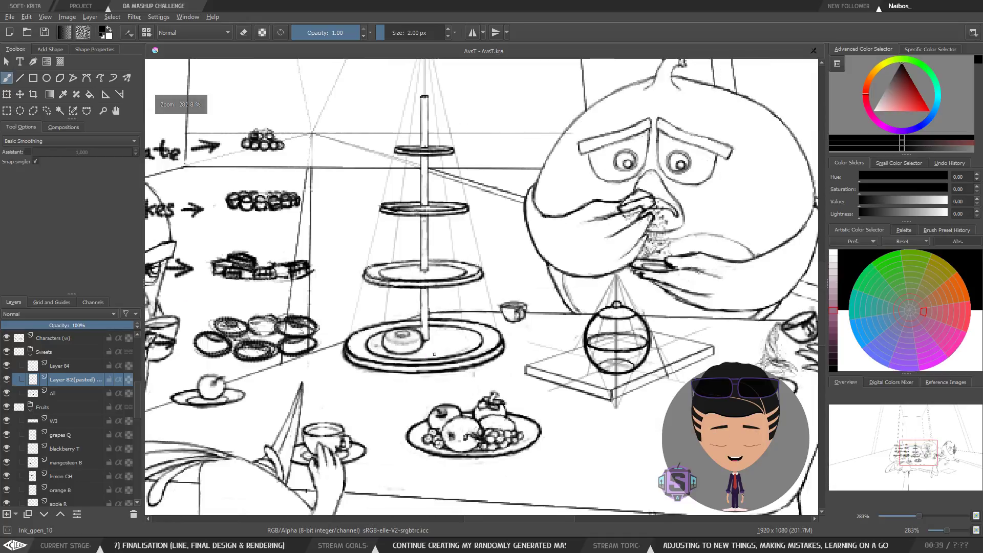
pyautogui.press('-')
pyautogui.press('-')
pyautogui.press('+')
pyautogui.press('+')
pyautogui.press('+')
pyautogui.press('+')
# Step: Switch the brush to eraser mode and inspect the donut beside the pole in mirrored and normal views
pyautogui.press('e')
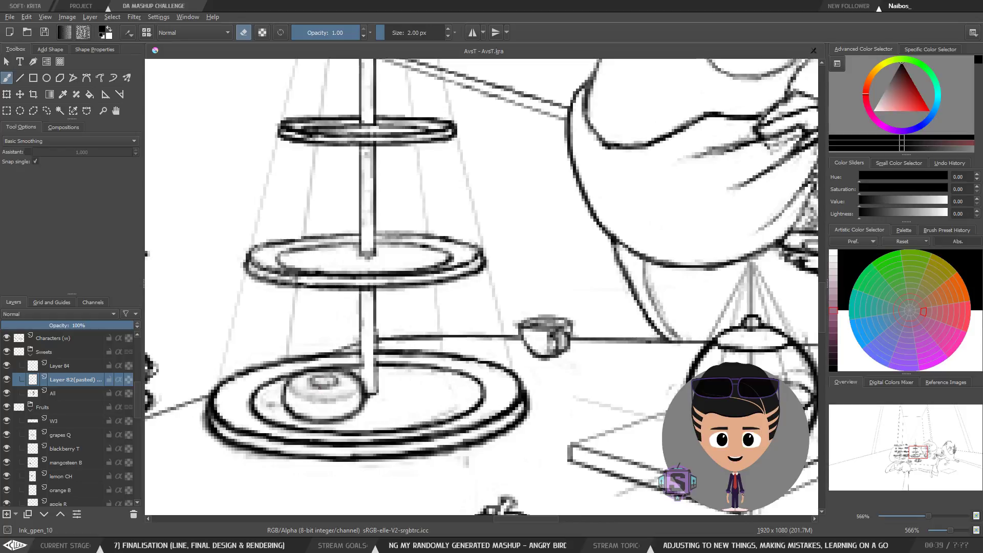
pyautogui.press('-')
pyautogui.press('-')
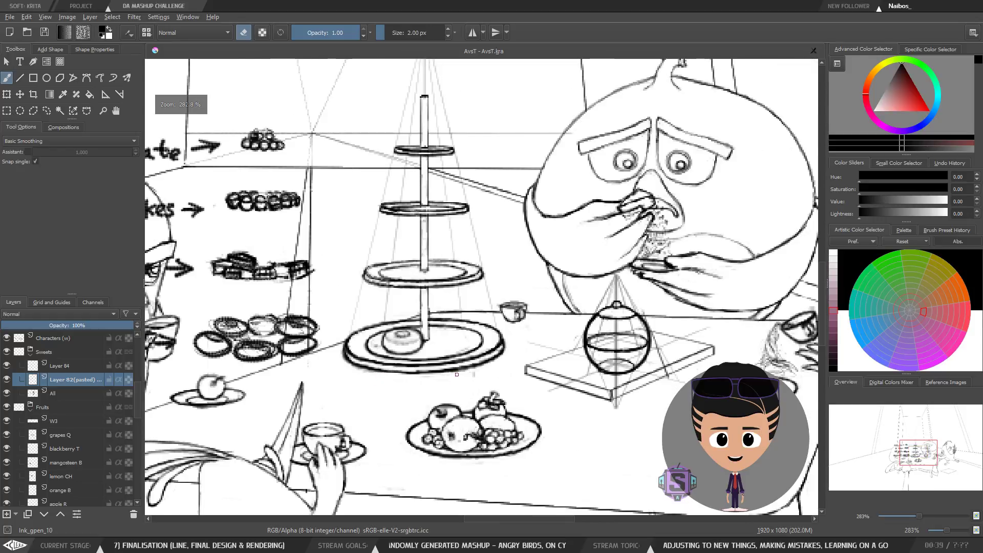
pyautogui.press('m')
pyautogui.press('m')
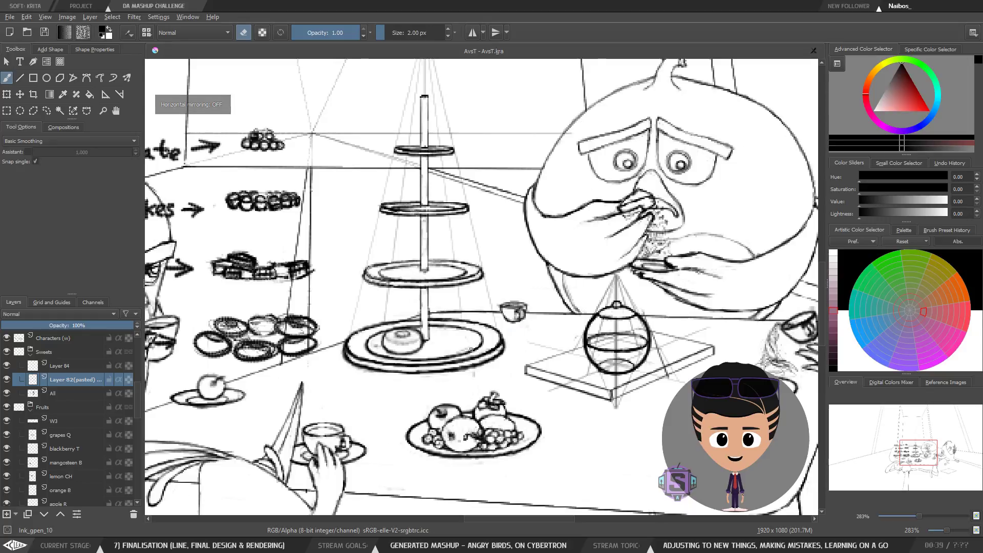
pyautogui.press('+')
pyautogui.press('+')
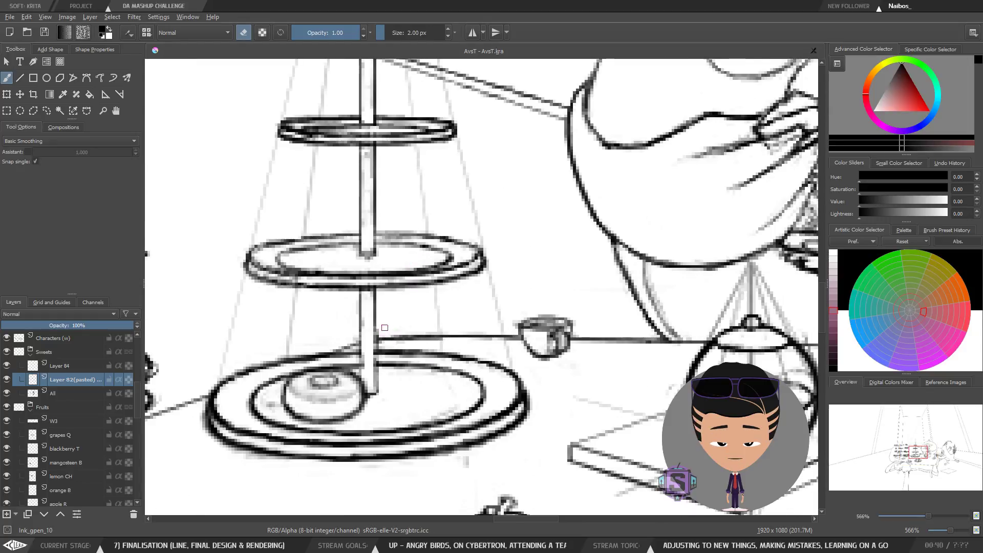
pyautogui.press('-')
pyautogui.press('-')
pyautogui.press('+')
pyautogui.press('+')
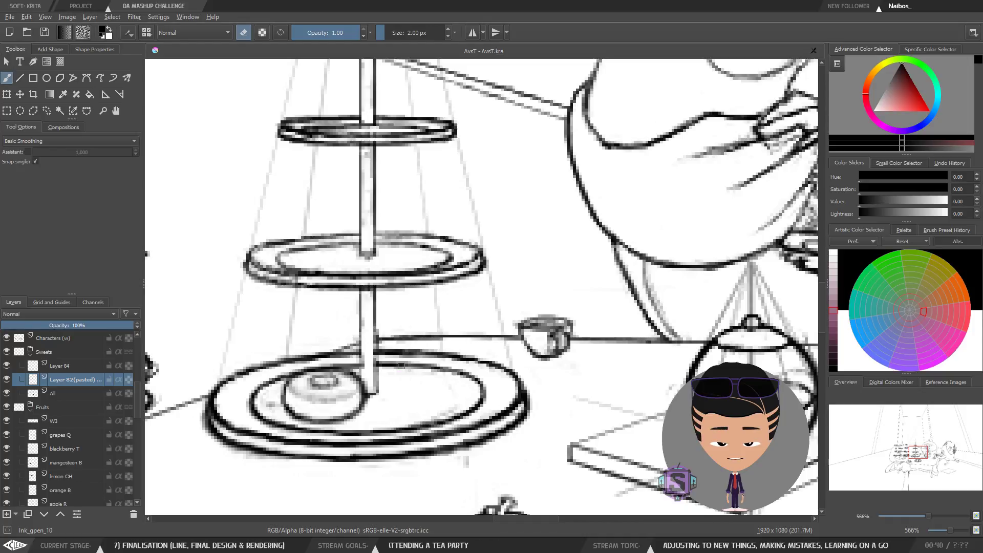
pyautogui.press('-')
pyautogui.press('-')
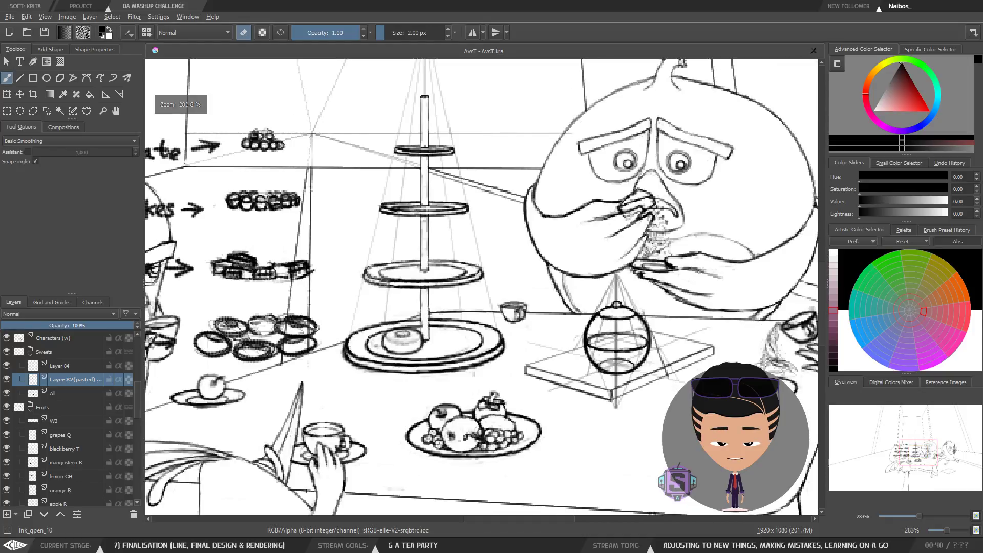
pyautogui.scroll(2, 412, 352)
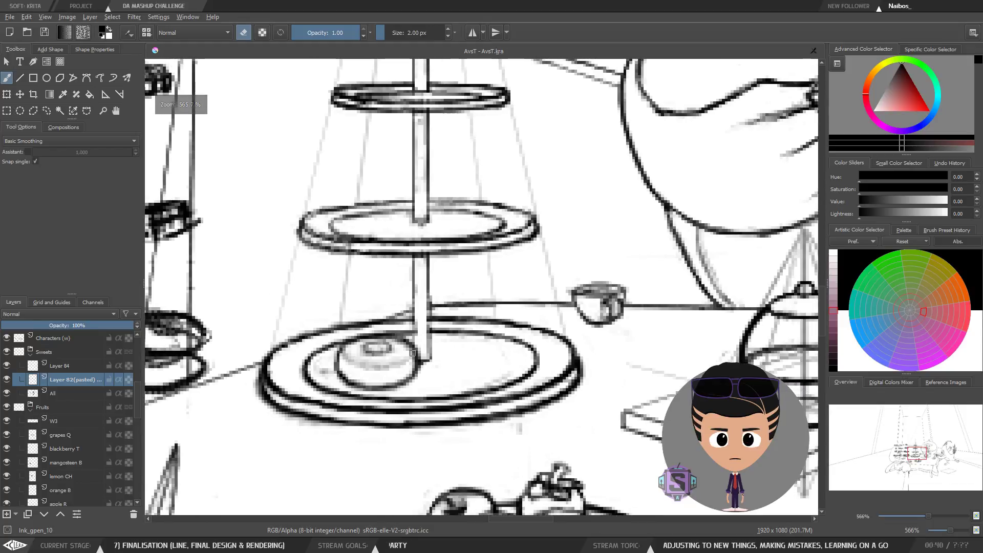
# Step: Move the donut layer slightly toward the pole on the bottom plate with the Move tool
pyautogui.press('t')
pyautogui.moveTo(365, 364); pyautogui.dragTo(378, 366)
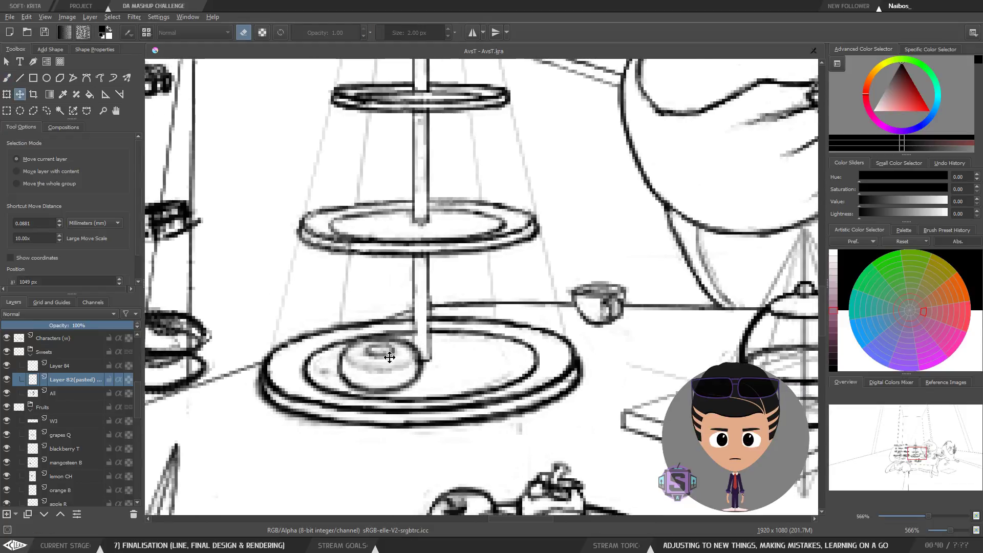
pyautogui.press('-')
pyautogui.press('-')
pyautogui.moveTo(592, 351); pyautogui.dragTo(435, 366)
pyautogui.moveTo(396, 336)
pyautogui.mouseDown()
pyautogui.moveTo(424, 313)
pyautogui.moveTo(453, 314)
pyautogui.moveTo(432, 369)
pyautogui.moveTo(401, 331)
pyautogui.mouseUp()
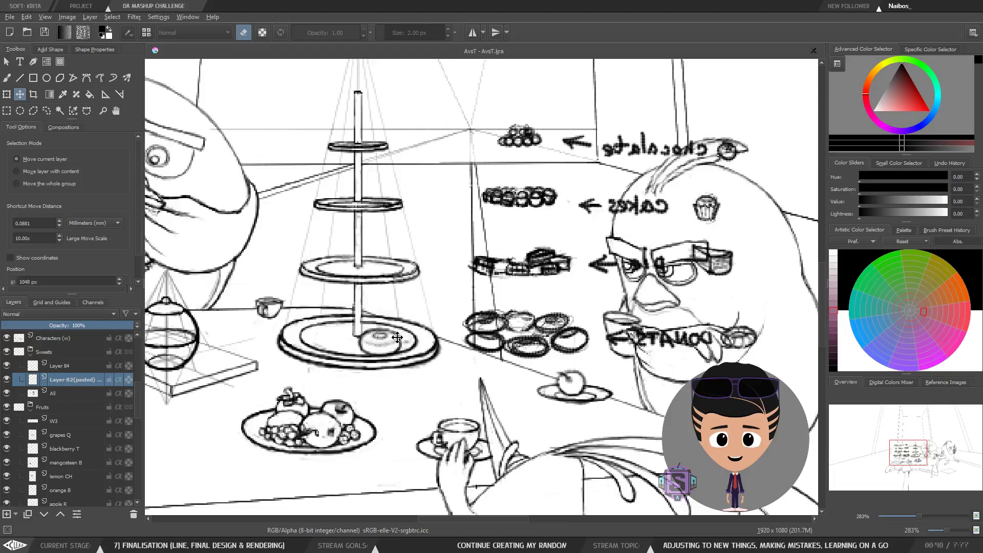
# Step: Review the repositioned donut on the cake stand in full and close-up, mirrored views
pyautogui.scroll(-2, 475, 295)
pyautogui.press('m')
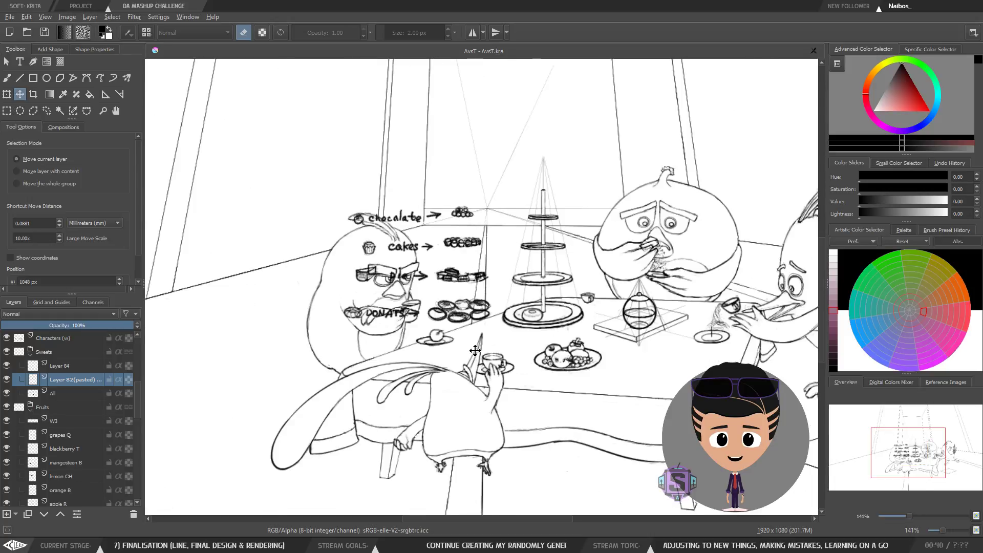
pyautogui.press('m')
pyautogui.press('m')
pyautogui.hotkey('ctrl', '+')
pyautogui.hotkey('ctrl', '+')
pyautogui.moveTo(535, 404); pyautogui.dragTo(370, 385)
pyautogui.hotkey('ctrl', '+')
pyautogui.hotkey('ctrl', '+')
pyautogui.scroll(-2, 398, 385)
pyautogui.scroll(-2, 413, 296)
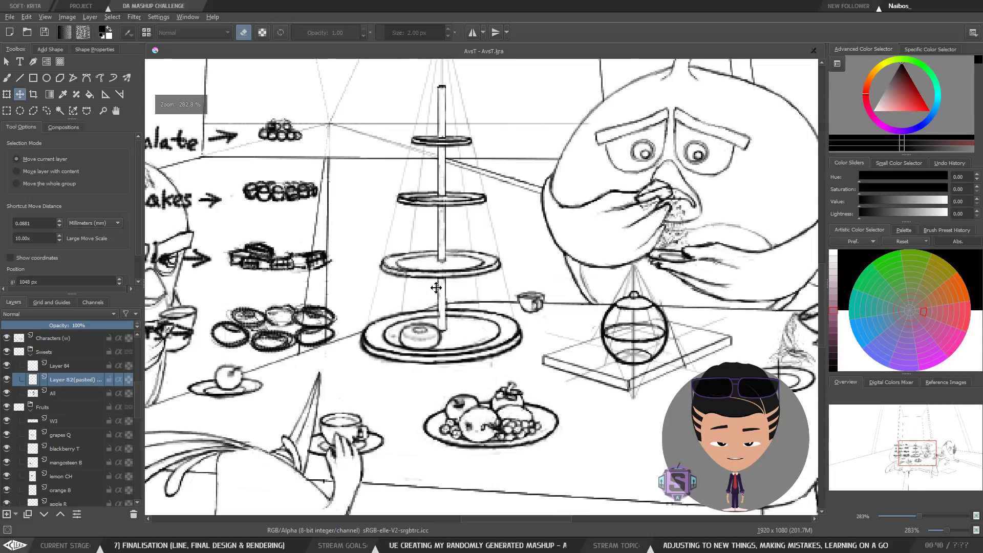
pyautogui.scroll(4, 422, 337)
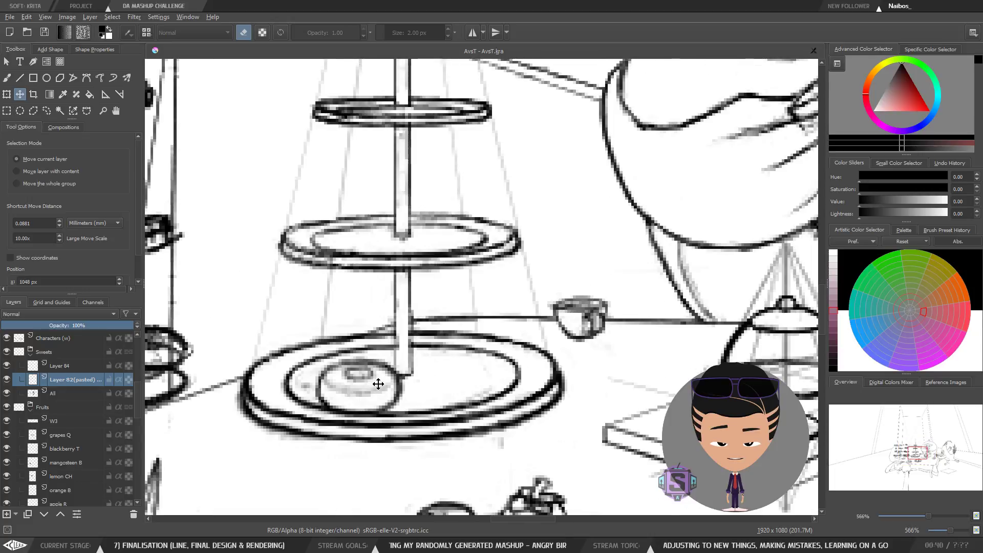
# Step: Duplicate the donut layer and move the copy to the right side of the cake stand's bottom plate
pyautogui.rightClick(65, 388)
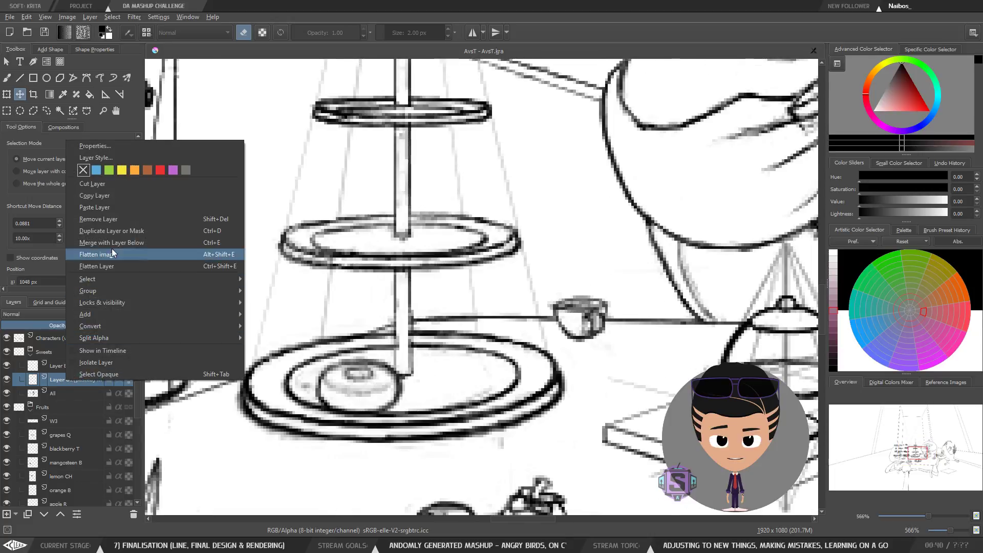
pyautogui.click(119, 229)
pyautogui.moveTo(383, 372); pyautogui.dragTo(490, 350)
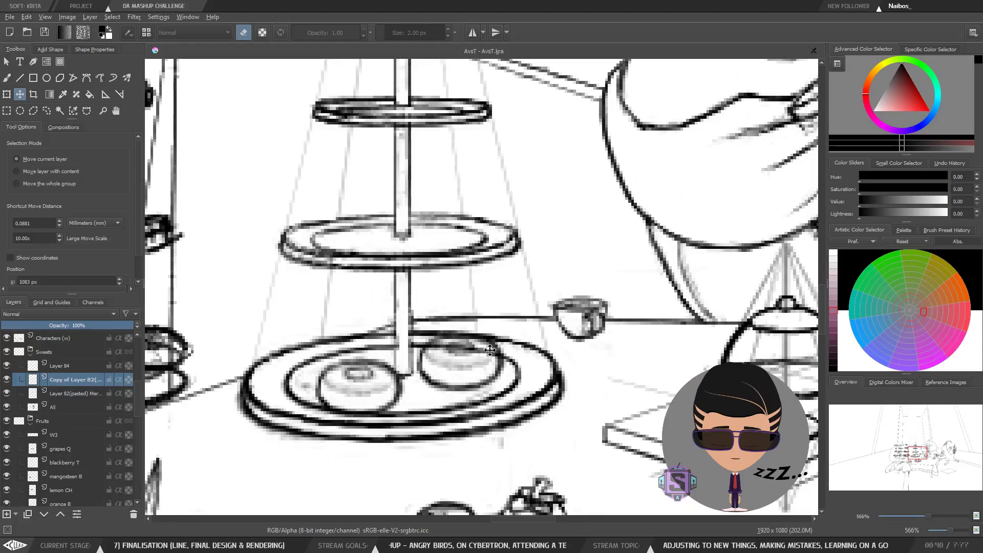
# Step: Nudge the copied donut slightly into place on the bottom plate
pyautogui.press('-')
pyautogui.press('-')
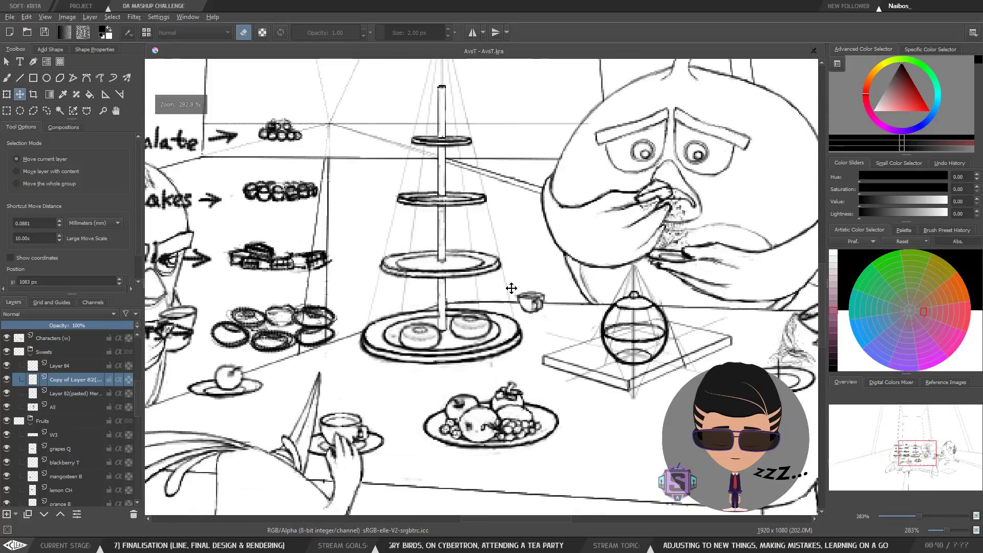
pyautogui.moveTo(472, 343)
pyautogui.mouseDown()
pyautogui.moveTo(461, 355)
pyautogui.moveTo(477, 345)
pyautogui.mouseUp()
# Step: Select the original donut layer and move that donut off the cake stand onto the tray beside the teapot
pyautogui.press('b')
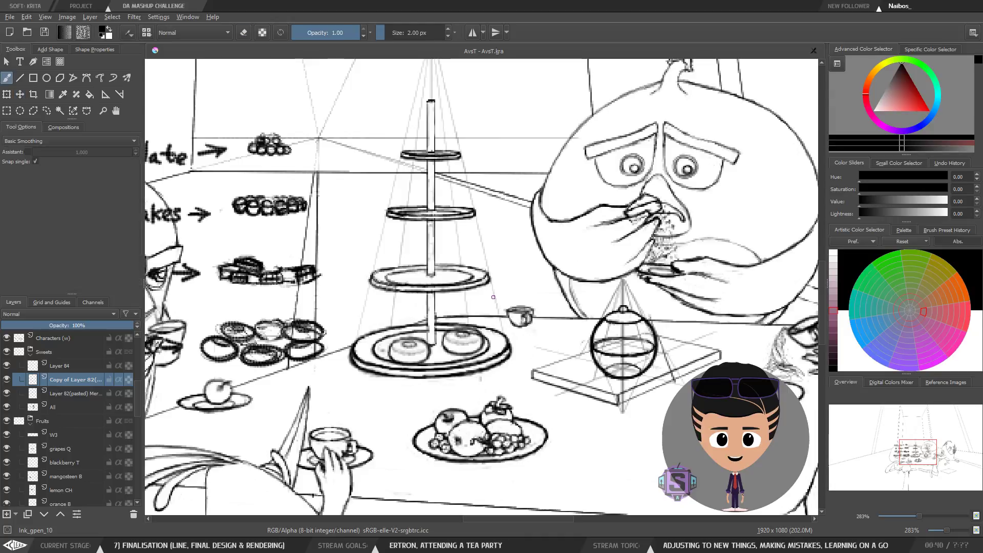
pyautogui.click(71, 392)
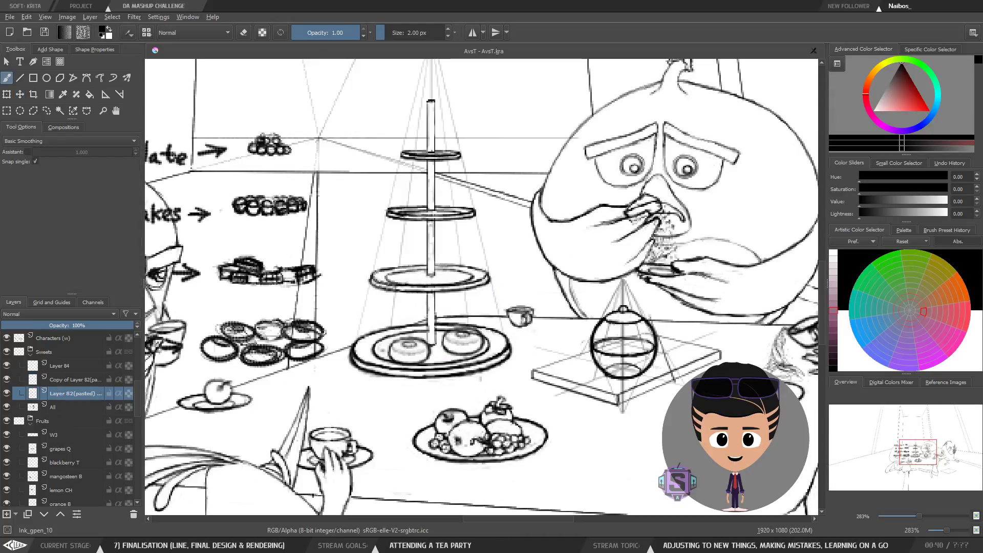
pyautogui.press('+')
pyautogui.press('l')
pyautogui.moveTo(419, 367)
pyautogui.mouseDown()
pyautogui.moveTo(333, 361)
pyautogui.moveTo(424, 361)
pyautogui.moveTo(406, 364)
pyautogui.moveTo(412, 371)
pyautogui.mouseUp()
pyautogui.press('t')
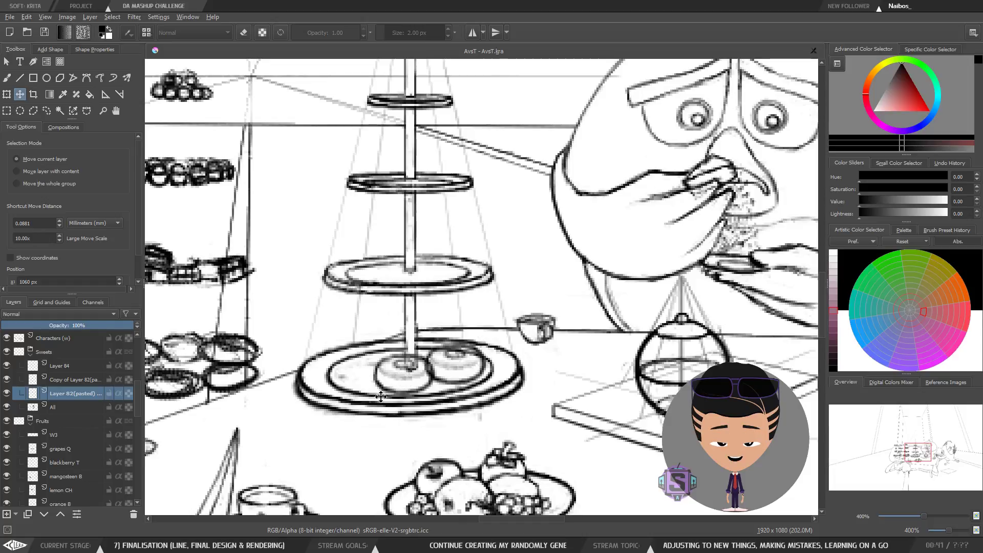
pyautogui.moveTo(406, 380); pyautogui.dragTo(408, 381)
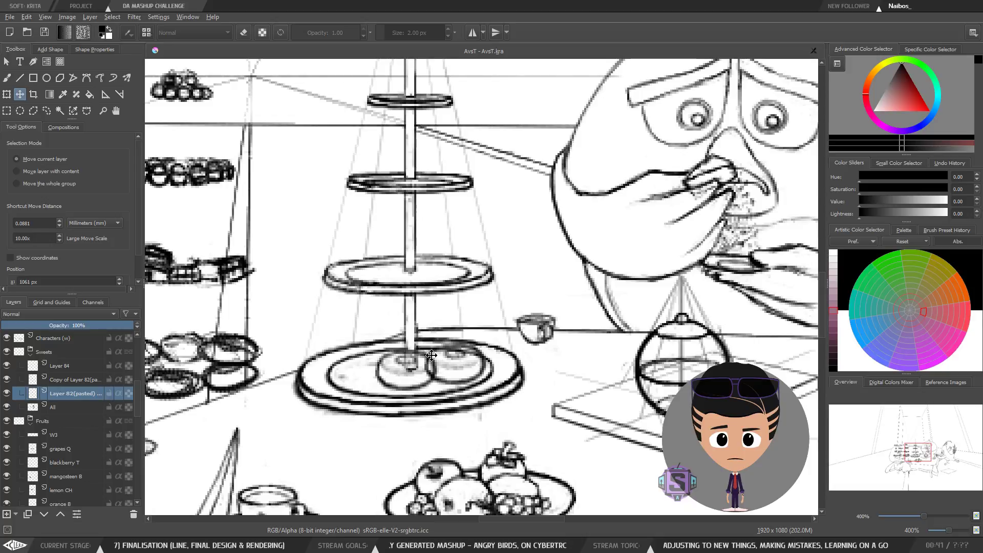
pyautogui.moveTo(417, 377); pyautogui.dragTo(417, 380)
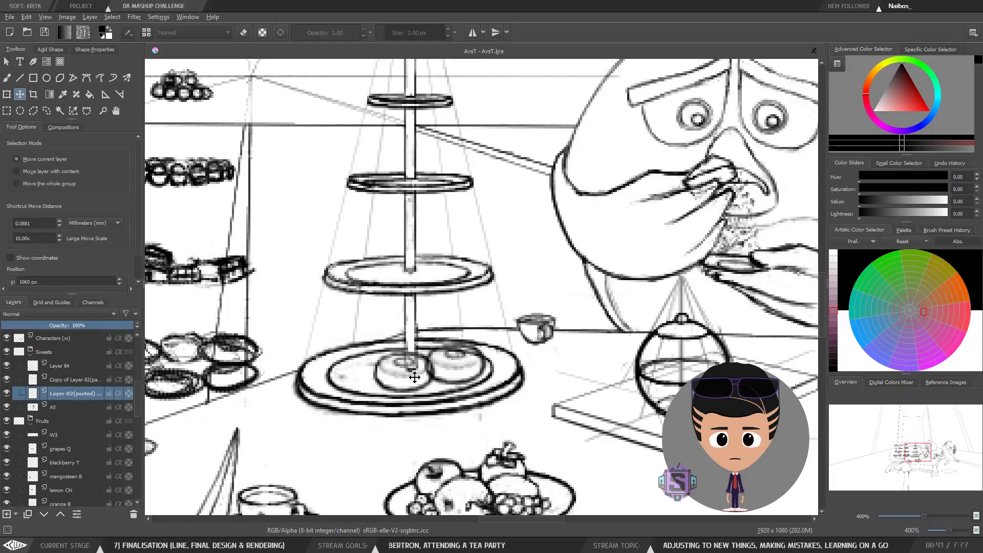
pyautogui.moveTo(419, 379); pyautogui.dragTo(391, 365)
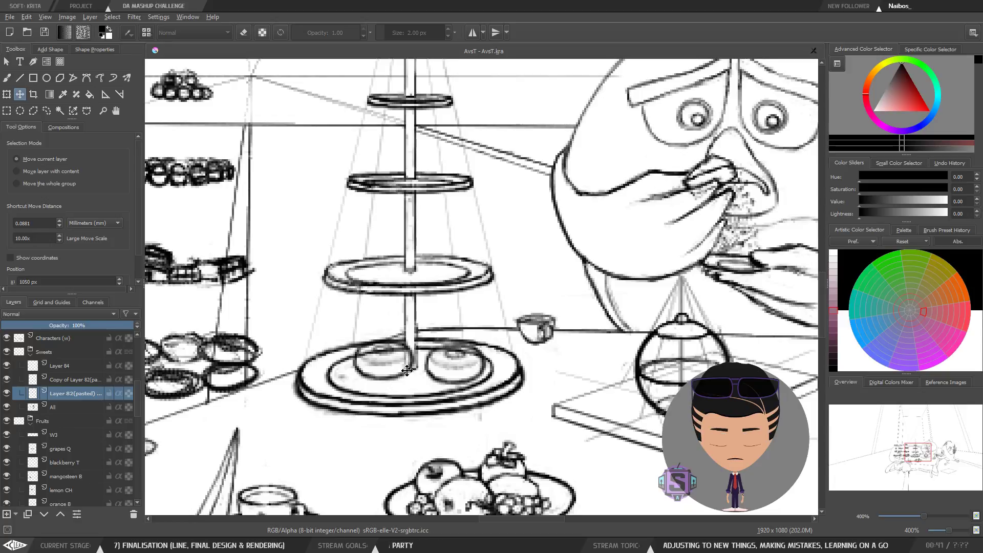
pyautogui.moveTo(401, 359); pyautogui.dragTo(504, 335)
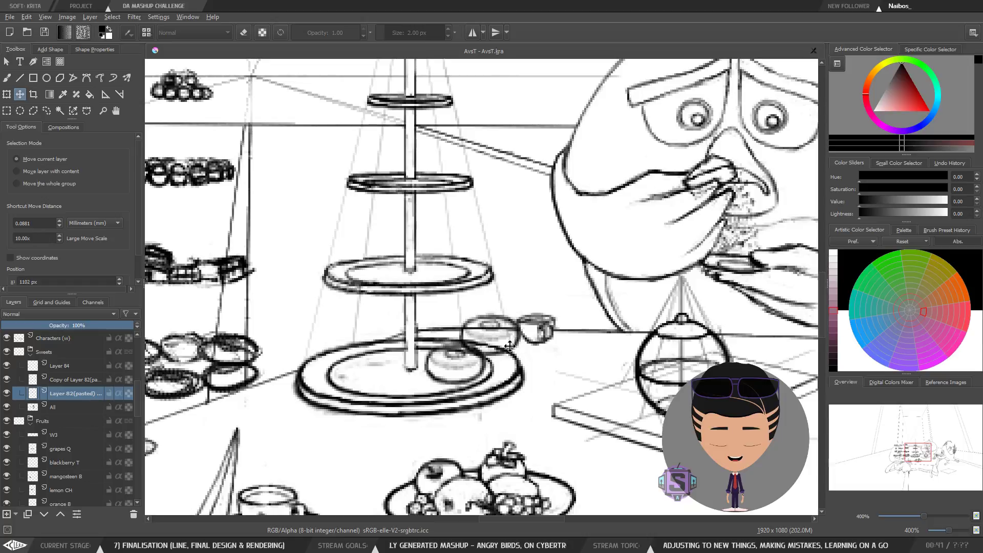
pyautogui.moveTo(500, 337)
pyautogui.mouseDown()
pyautogui.moveTo(513, 332)
pyautogui.moveTo(504, 326)
pyautogui.mouseUp()
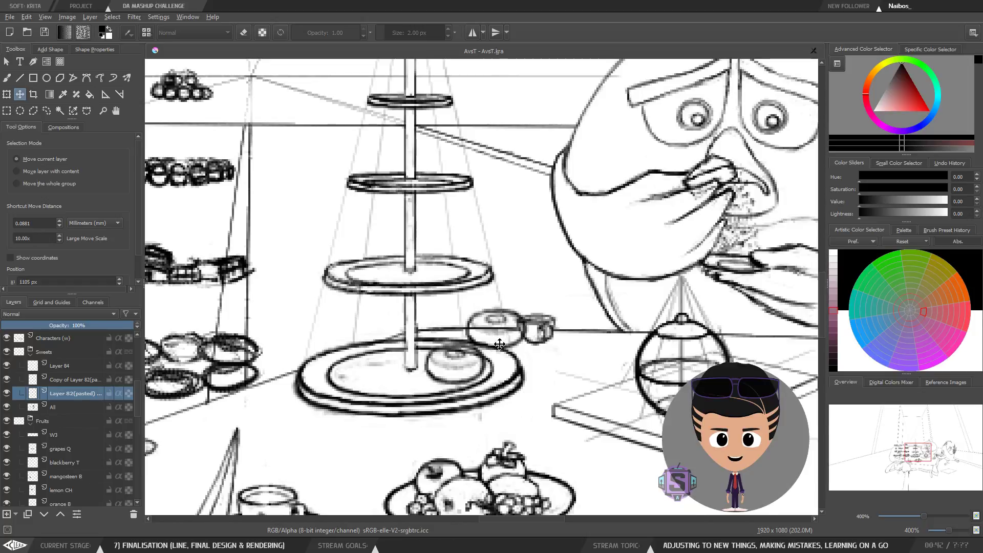
pyautogui.moveTo(503, 333)
pyautogui.mouseDown()
pyautogui.moveTo(518, 328)
pyautogui.moveTo(496, 333)
pyautogui.moveTo(545, 385)
pyautogui.moveTo(630, 404)
pyautogui.mouseUp()
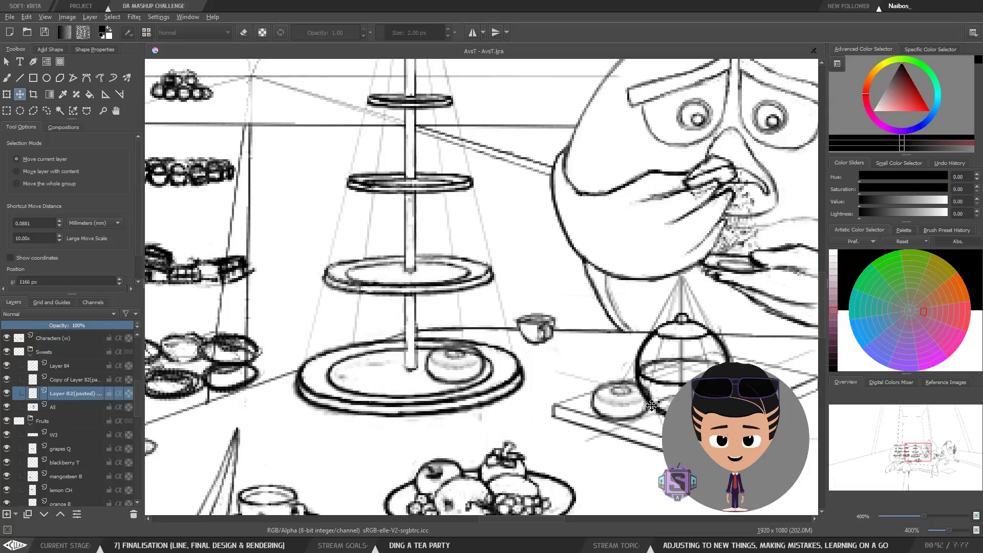
# Step: Fine-tune the tray donut's position with small nudges, then switch back to the brush
pyautogui.moveTo(634, 405); pyautogui.dragTo(625, 406)
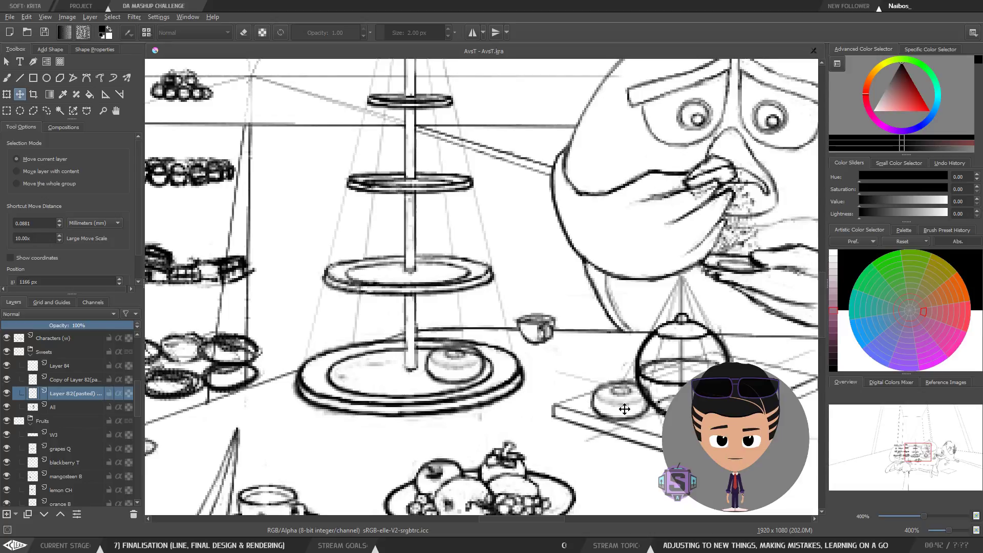
pyautogui.moveTo(631, 404); pyautogui.dragTo(630, 403)
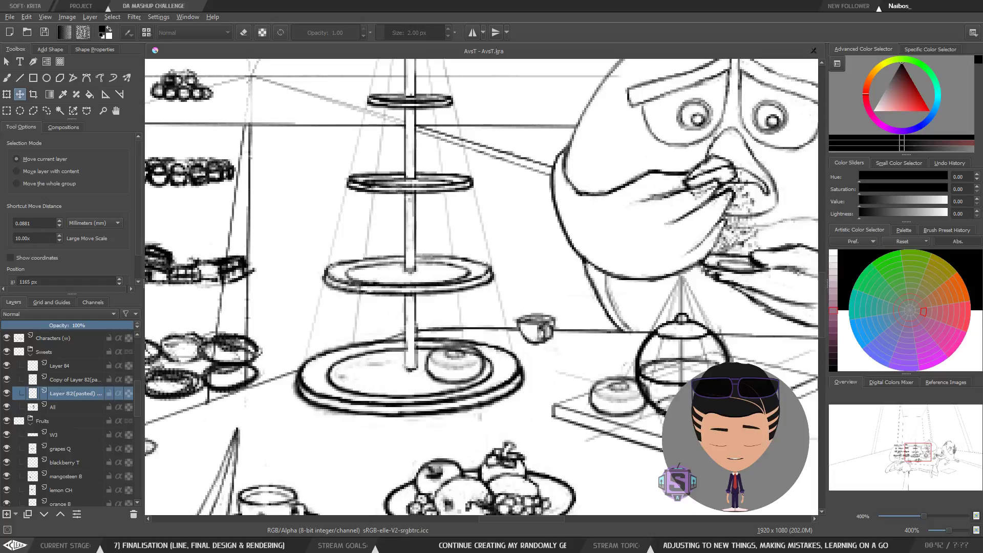
pyautogui.moveTo(630, 408)
pyautogui.mouseDown()
pyautogui.moveTo(654, 419)
pyautogui.moveTo(564, 419)
pyautogui.moveTo(672, 412)
pyautogui.moveTo(606, 412)
pyautogui.moveTo(630, 412)
pyautogui.moveTo(628, 404)
pyautogui.mouseUp()
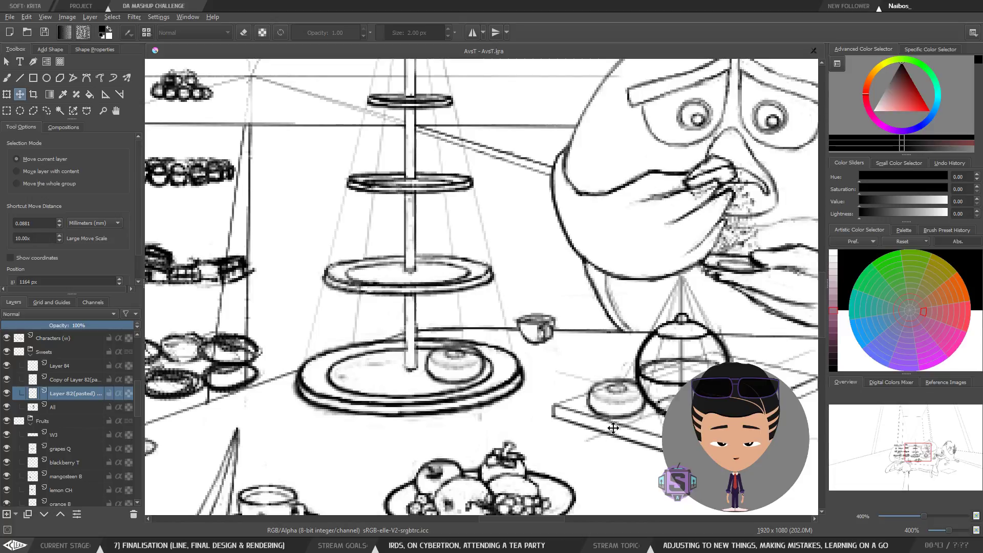
pyautogui.press('Right')
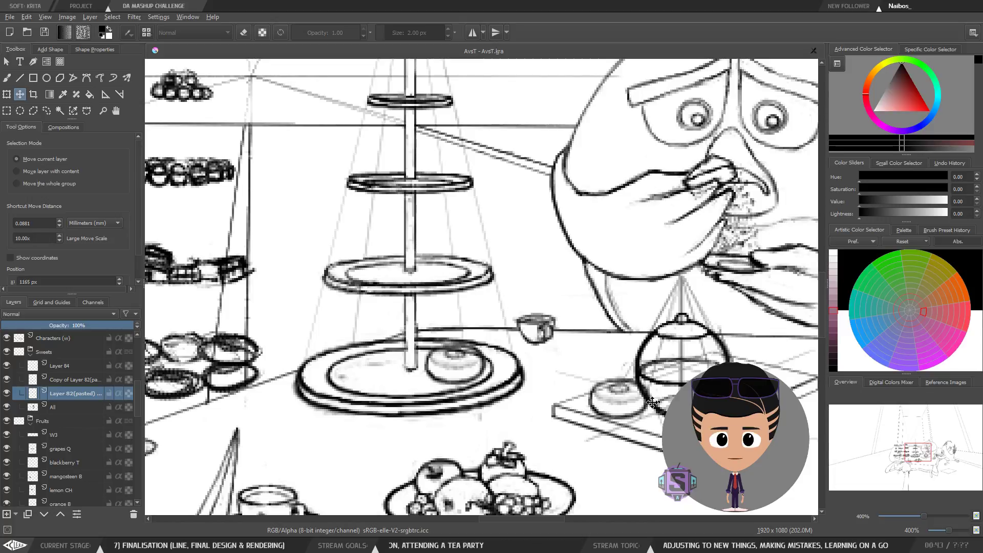
pyautogui.press('Left')
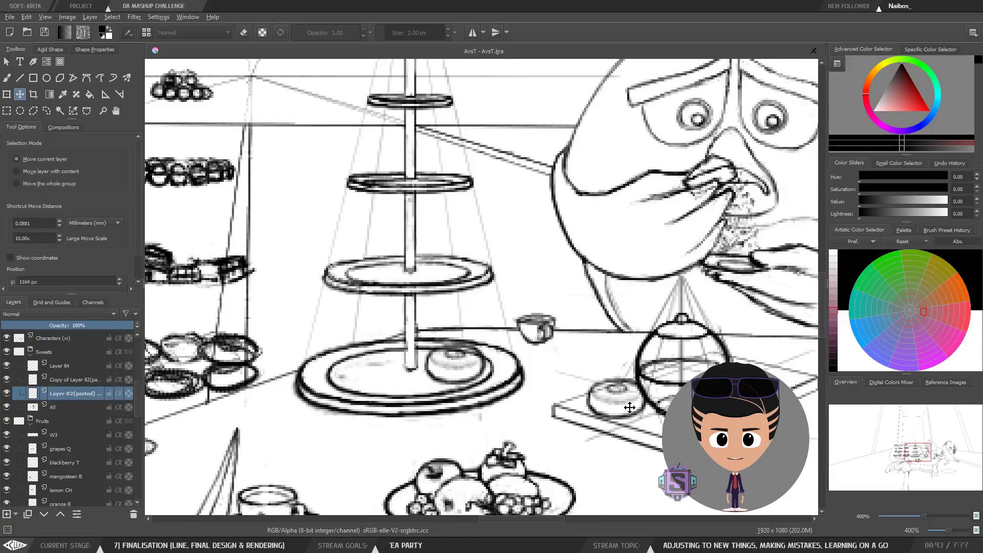
pyautogui.press('Right')
pyautogui.press('Right')
pyautogui.press('Right')
pyautogui.moveTo(636, 403); pyautogui.dragTo(628, 402)
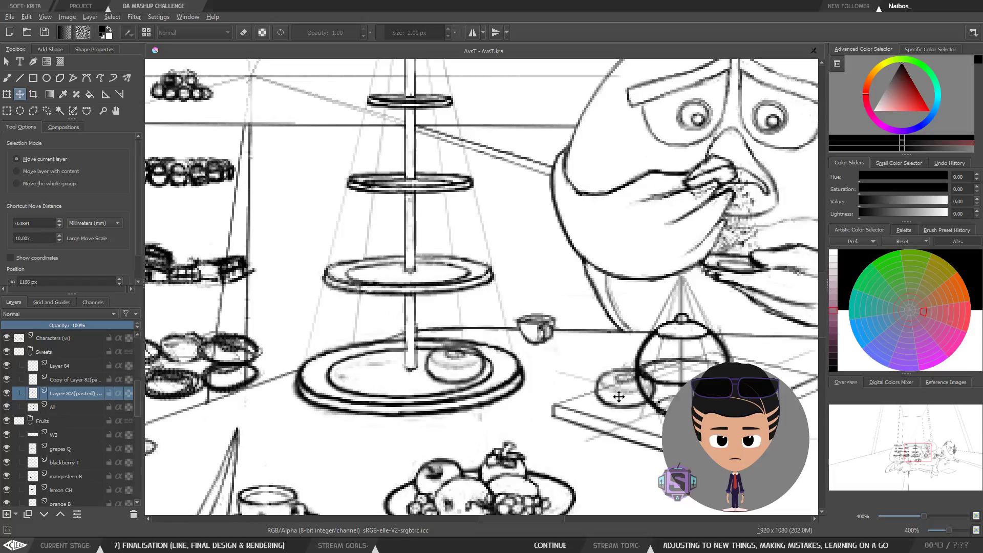
pyautogui.moveTo(618, 397)
pyautogui.mouseDown()
pyautogui.moveTo(648, 407)
pyautogui.moveTo(608, 408)
pyautogui.mouseUp()
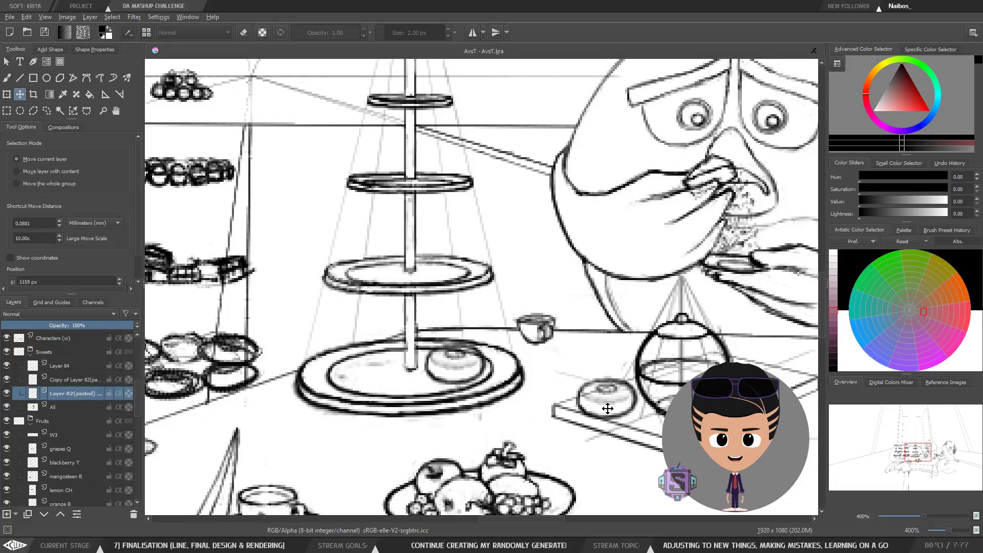
pyautogui.press('b')
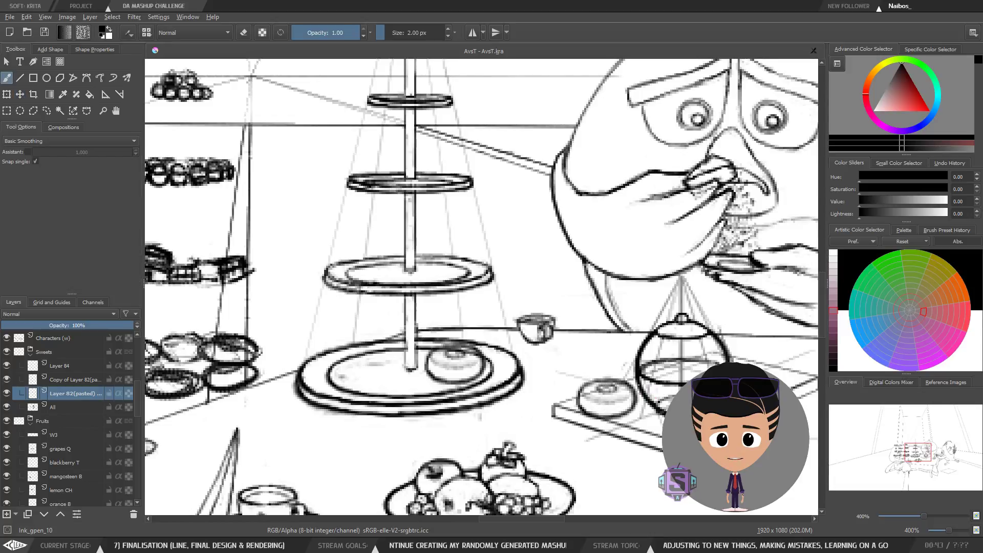
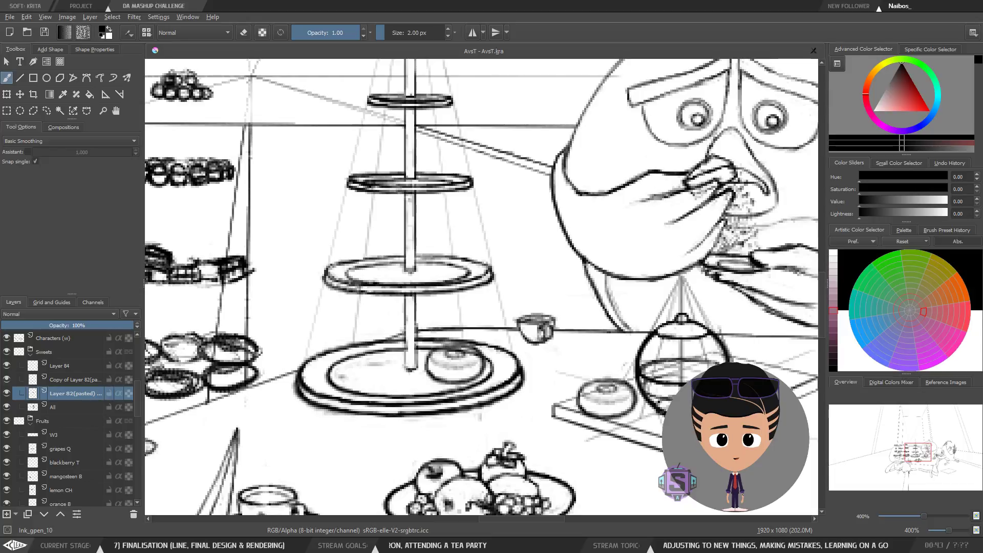
# Step: Try shifting the tray donut further right along the tray with drags and small nudges, then undo the last move
pyautogui.press('t')
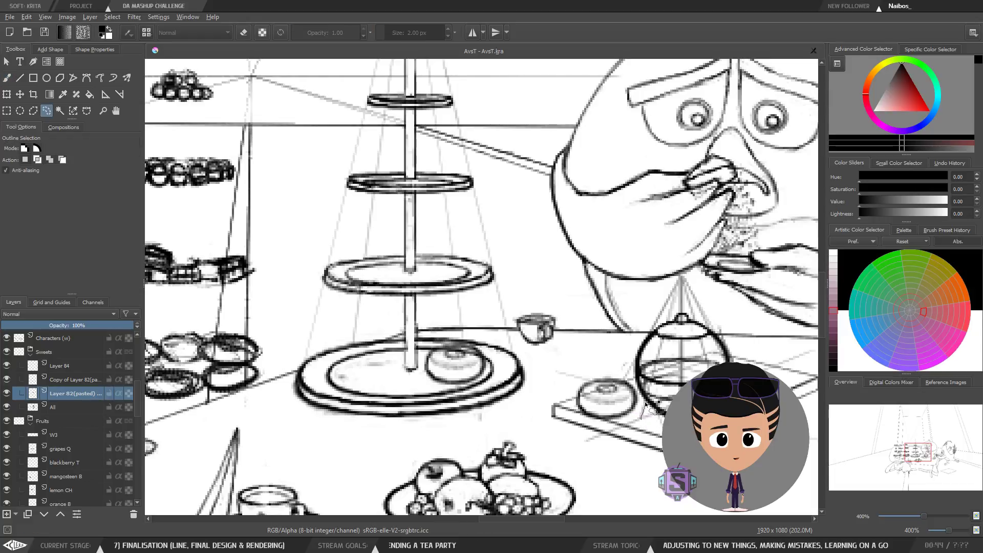
pyautogui.moveTo(627, 410); pyautogui.dragTo(712, 424)
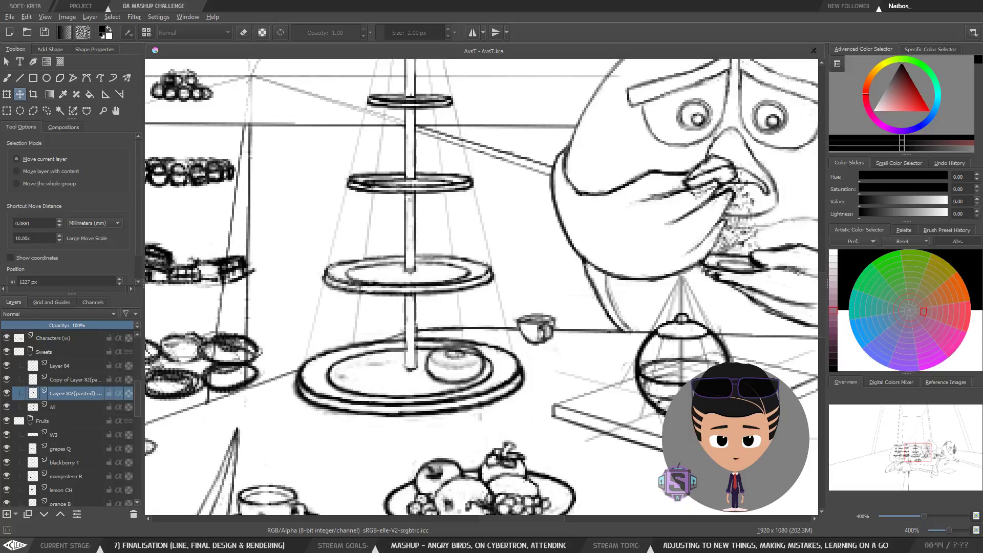
pyautogui.moveTo(753, 424); pyautogui.dragTo(745, 424)
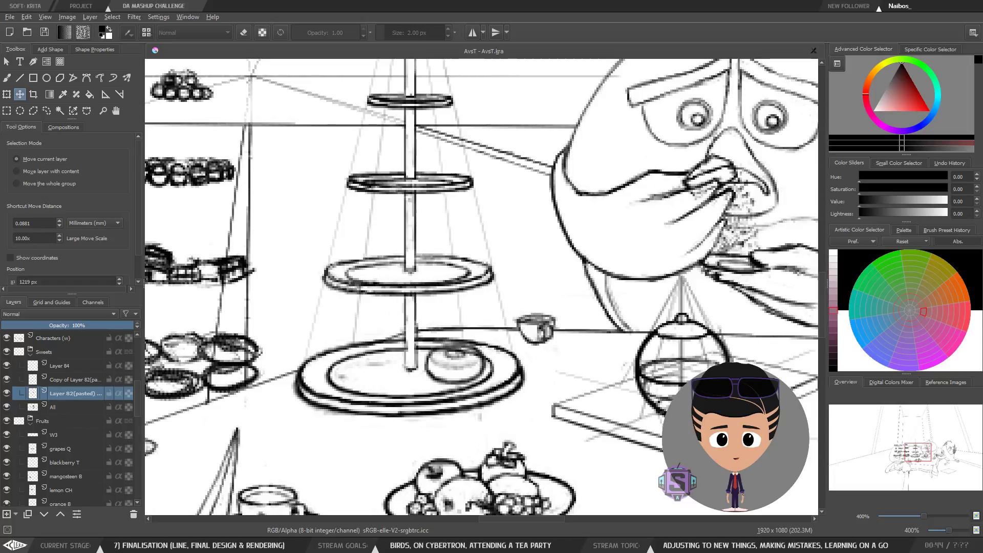
pyautogui.press('Right')
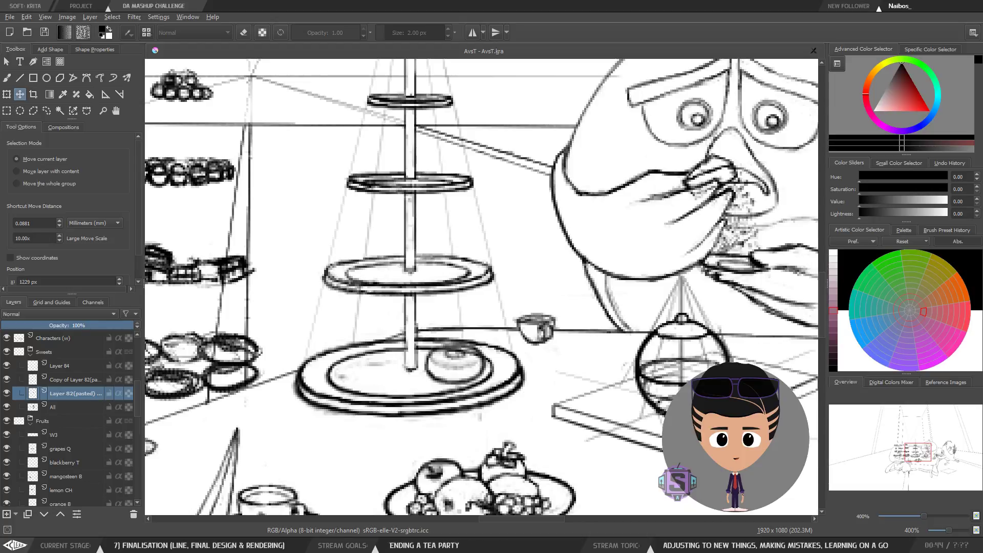
pyautogui.press('Left')
pyautogui.press('Left')
pyautogui.press('Left')
pyautogui.press('Left')
pyautogui.moveTo(718, 433); pyautogui.dragTo(642, 431)
pyautogui.hotkey('ctrl', 'z')
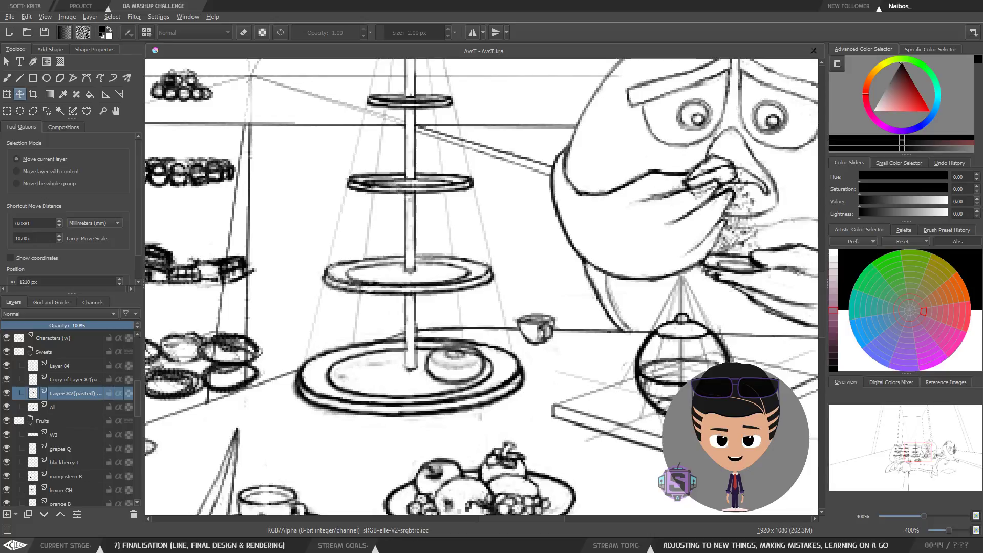
# Step: Move the tray donut onto the left side of the cake stand's bottom plate beside the copied donut
pyautogui.moveTo(748, 435); pyautogui.dragTo(591, 405)
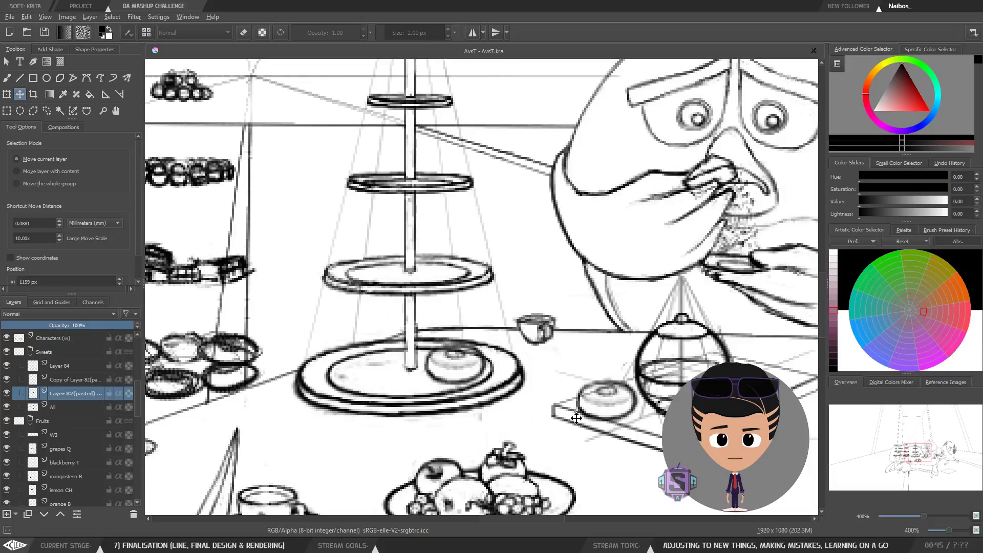
pyautogui.moveTo(604, 426); pyautogui.dragTo(628, 395)
pyautogui.moveTo(636, 393); pyautogui.dragTo(727, 381)
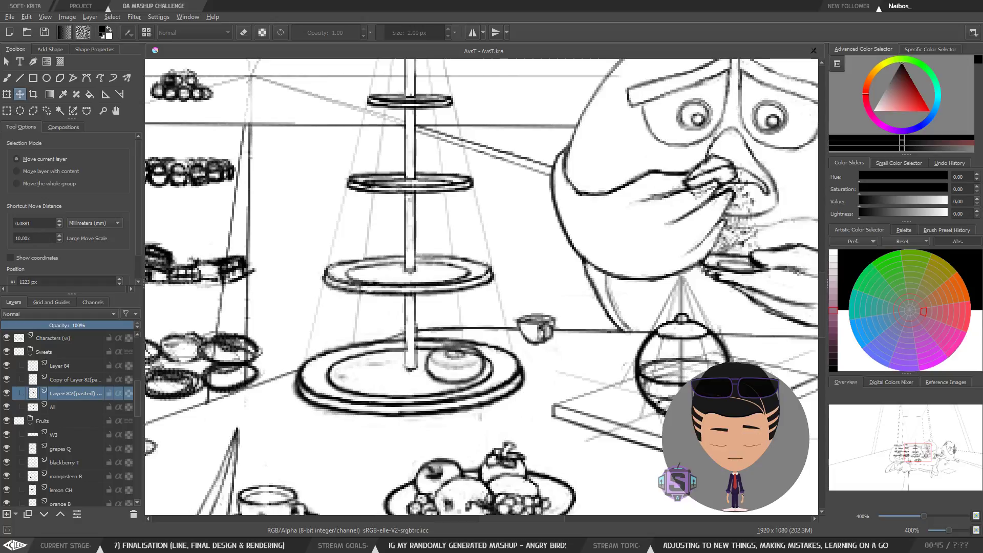
pyautogui.moveTo(743, 381); pyautogui.dragTo(741, 381)
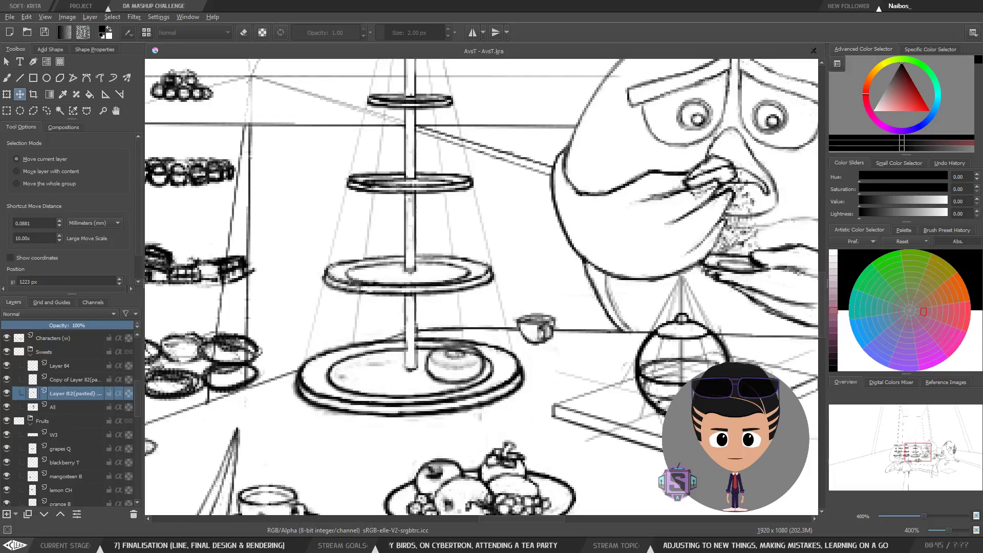
pyautogui.moveTo(609, 358); pyautogui.dragTo(414, 390)
# Step: Lasso-select a stray area on the donut layer, delete it, and deselect
pyautogui.press('l')
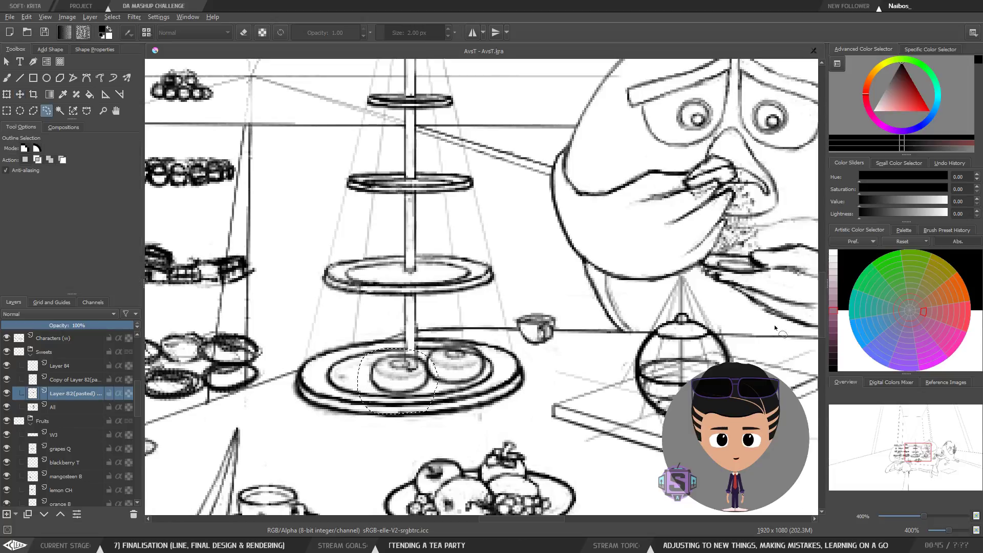
pyautogui.moveTo(767, 323)
pyautogui.mouseDown()
pyautogui.moveTo(568, 474)
pyautogui.moveTo(763, 409)
pyautogui.mouseUp()
pyautogui.press('Delete')
pyautogui.hotkey('ctrl', 'shift', 'a')
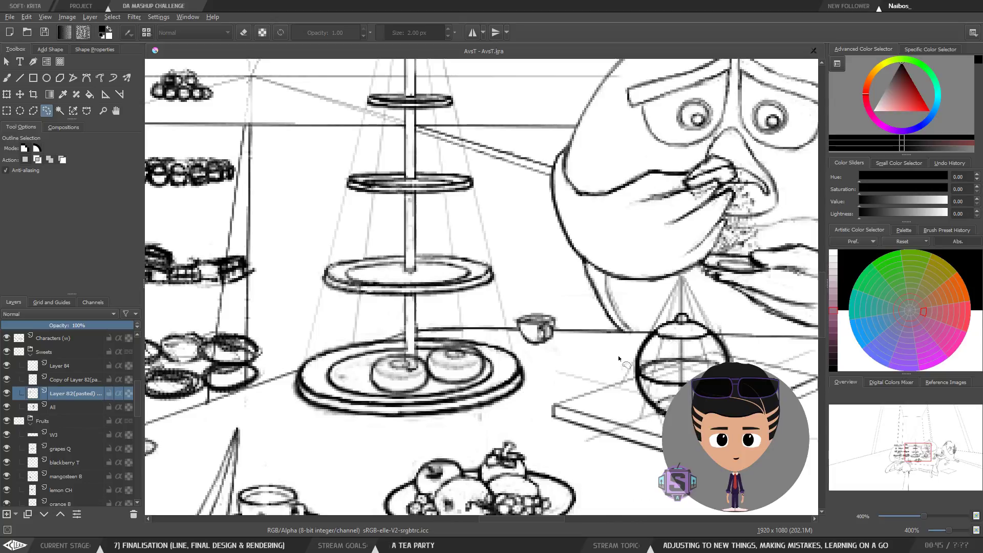
# Step: Reposition the left donut on the bottom plate with the Transform tool and apply it
pyautogui.moveTo(558, 351); pyautogui.dragTo(556, 337)
pyautogui.moveTo(430, 365); pyautogui.dragTo(446, 386)
pyautogui.press('b')
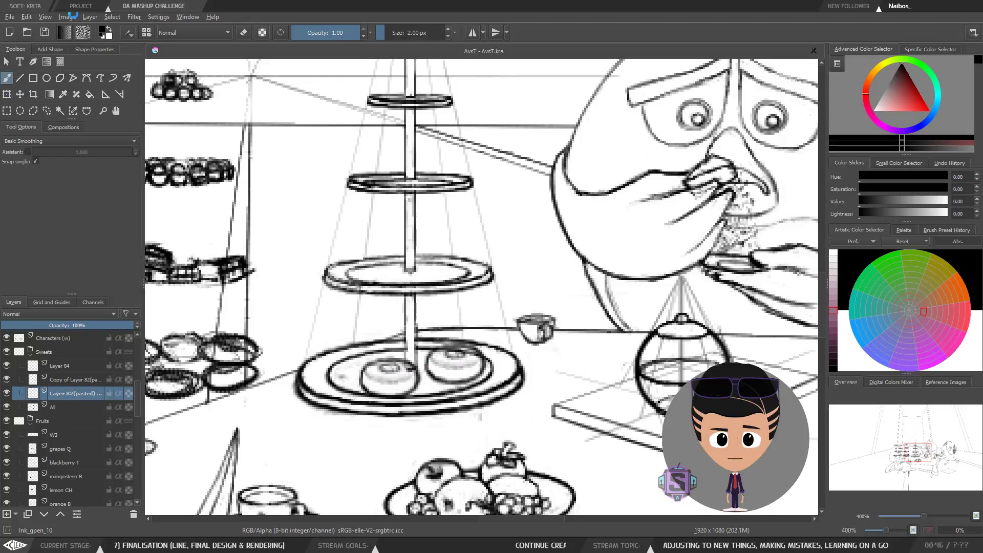
pyautogui.hotkey('ctrl', 't')
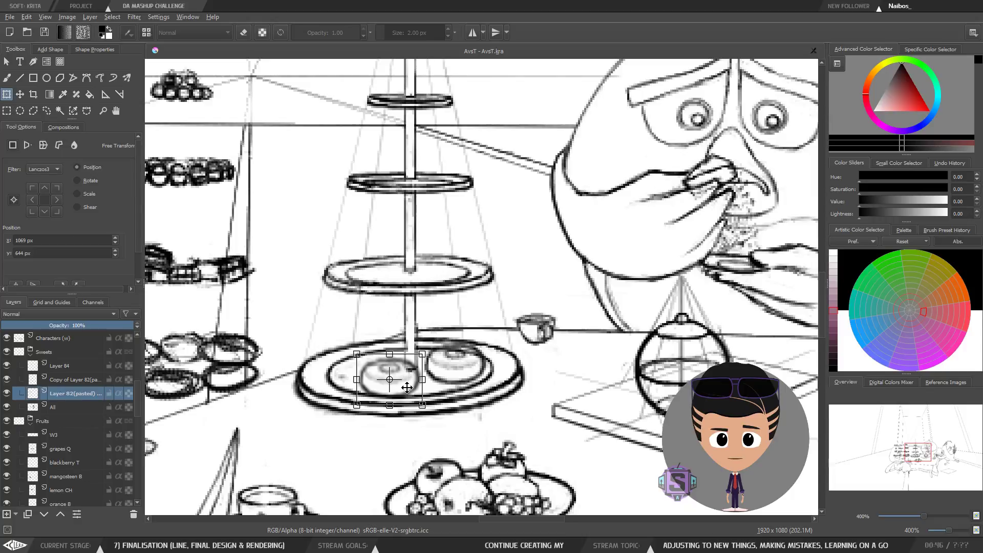
pyautogui.moveTo(405, 381); pyautogui.dragTo(431, 382)
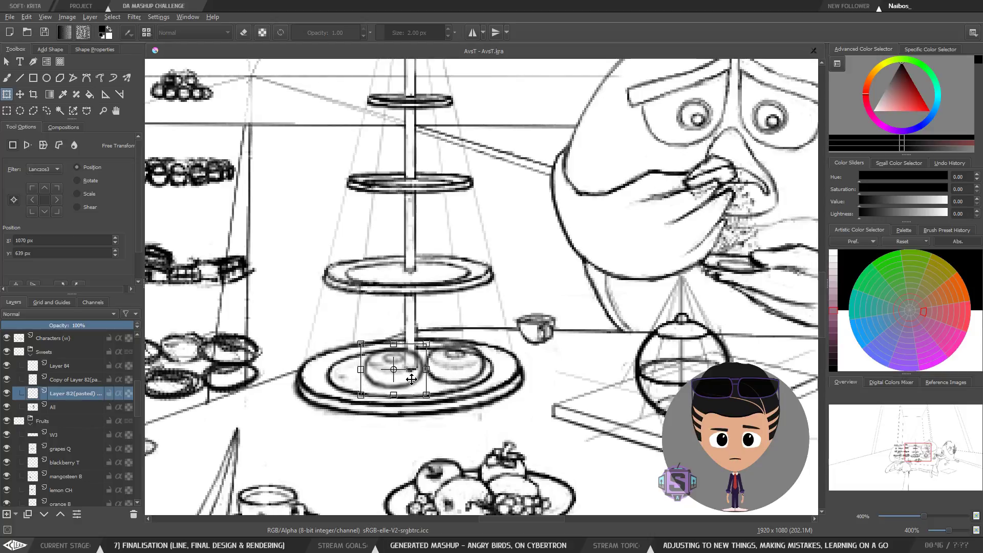
pyautogui.moveTo(414, 382); pyautogui.dragTo(427, 383)
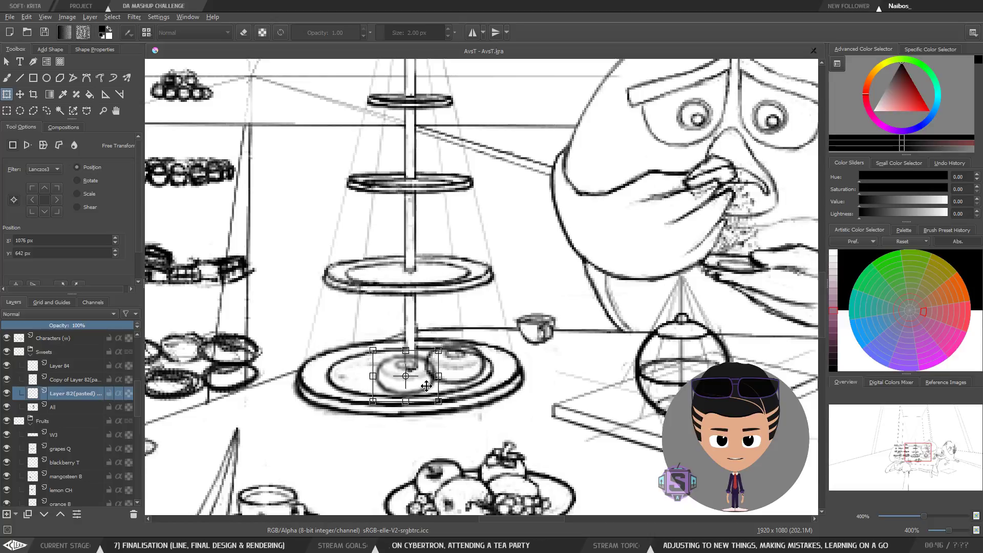
pyautogui.moveTo(430, 387); pyautogui.dragTo(426, 388)
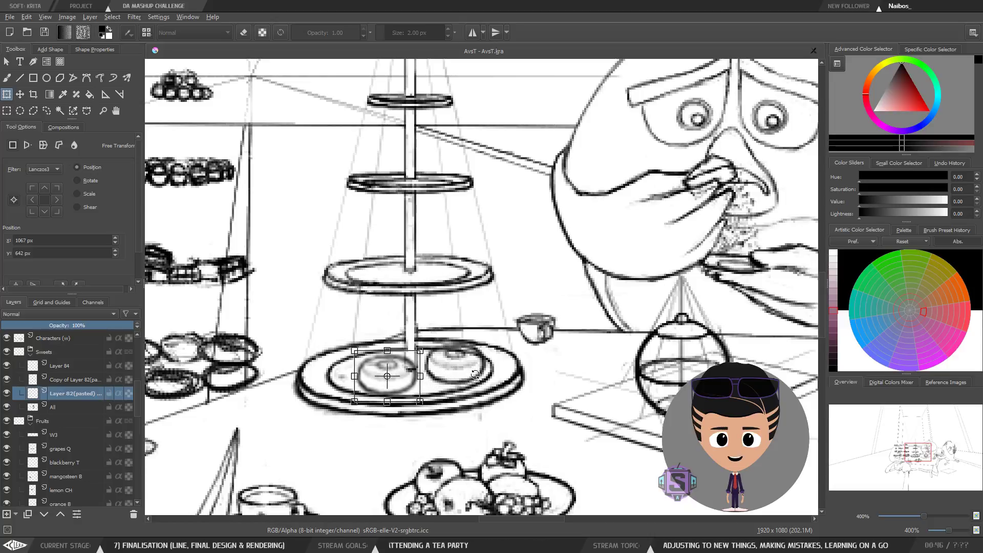
pyautogui.moveTo(403, 386); pyautogui.dragTo(427, 385)
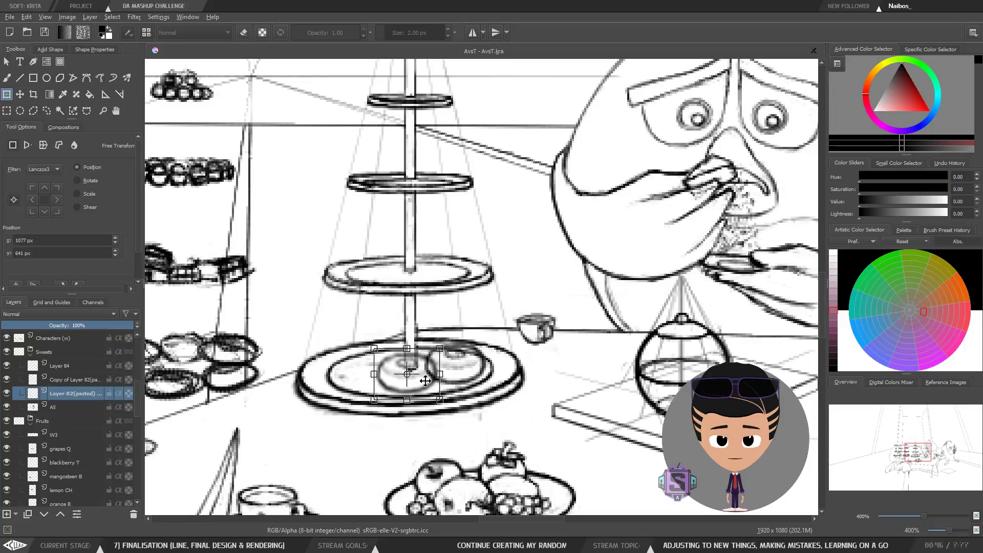
pyautogui.moveTo(424, 381); pyautogui.dragTo(396, 377)
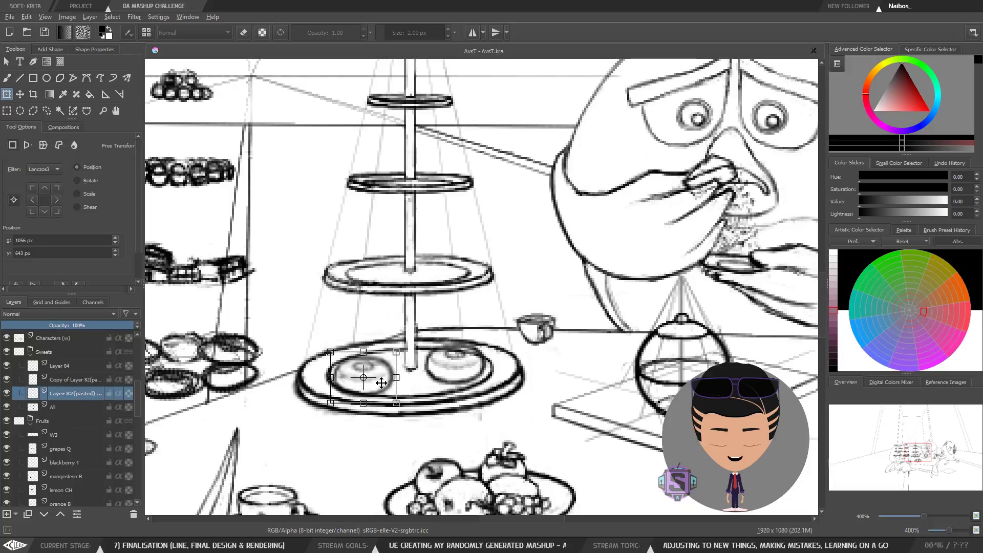
pyautogui.moveTo(382, 383); pyautogui.dragTo(416, 380)
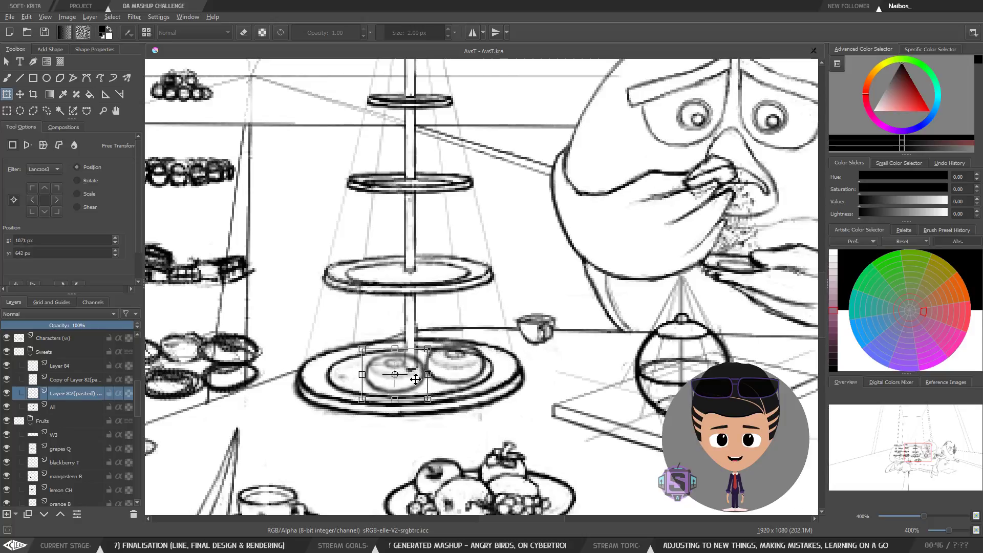
pyautogui.press('b')
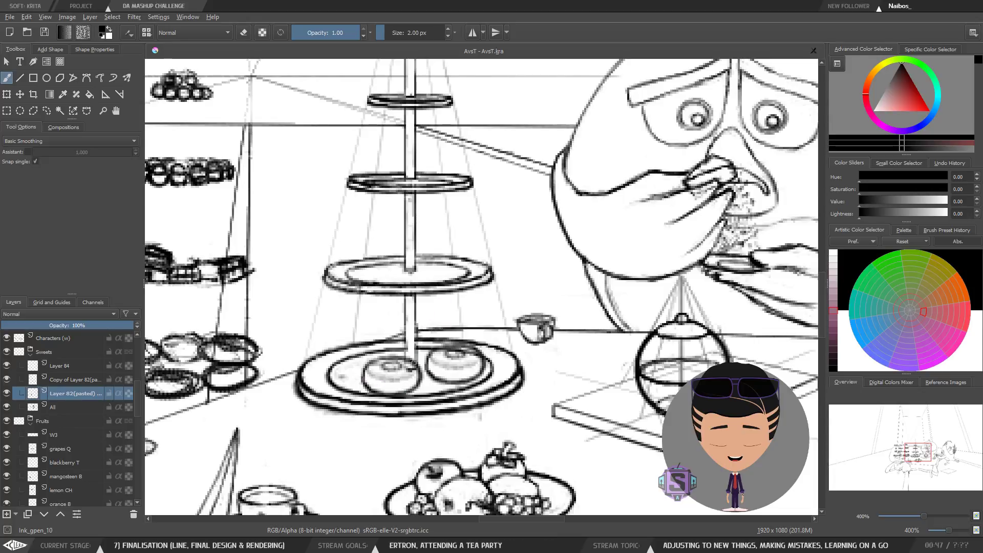
# Step: Fine-tune the left donut's position on the bottom plate with the Move tool
pyautogui.press('t')
pyautogui.moveTo(412, 384)
pyautogui.mouseDown()
pyautogui.moveTo(404, 373)
pyautogui.moveTo(451, 388)
pyautogui.moveTo(378, 387)
pyautogui.moveTo(376, 373)
pyautogui.moveTo(465, 401)
pyautogui.moveTo(526, 381)
pyautogui.moveTo(418, 382)
pyautogui.moveTo(427, 385)
pyautogui.mouseUp()
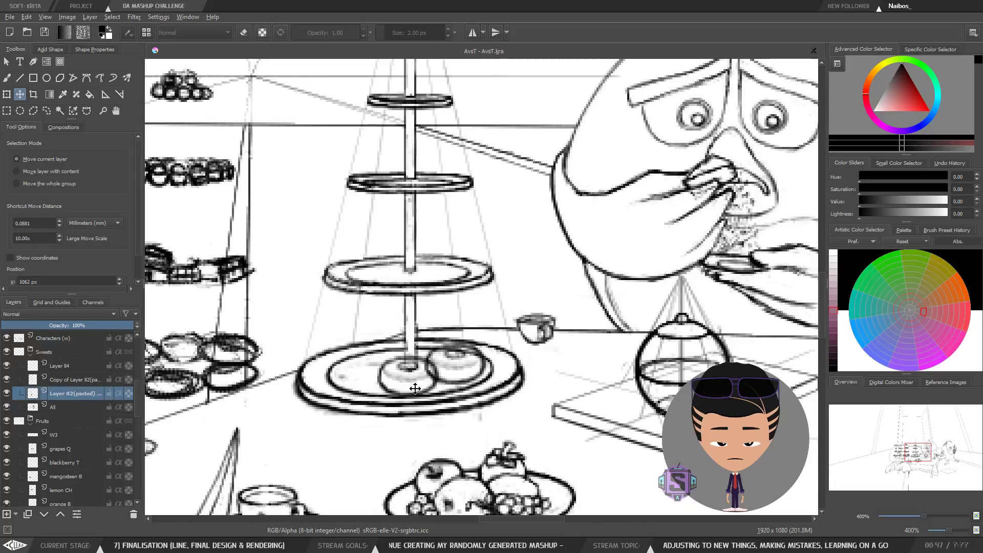
pyautogui.moveTo(419, 389); pyautogui.dragTo(438, 363)
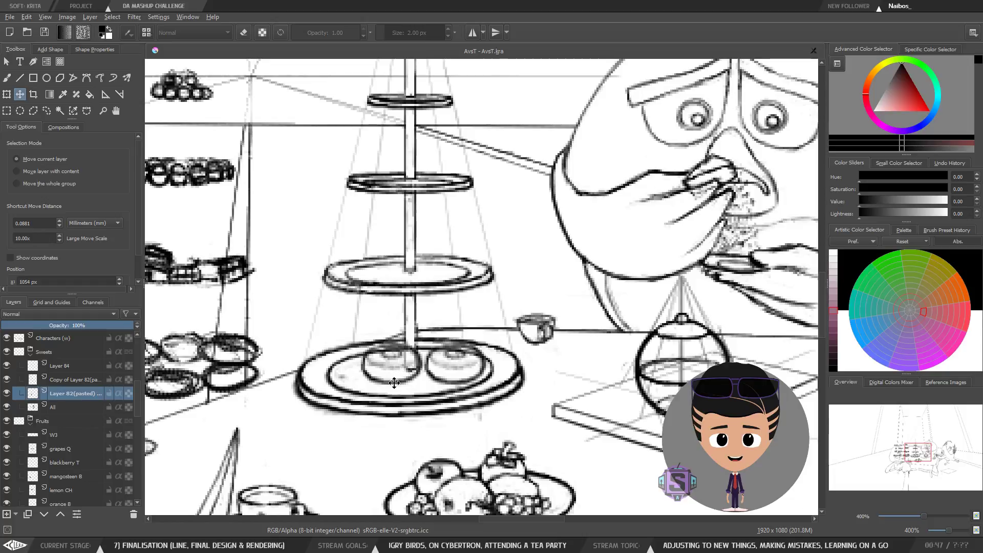
pyautogui.moveTo(394, 385)
pyautogui.mouseDown()
pyautogui.moveTo(418, 362)
pyautogui.moveTo(507, 372)
pyautogui.moveTo(486, 364)
pyautogui.moveTo(433, 362)
pyautogui.moveTo(417, 386)
pyautogui.moveTo(443, 406)
pyautogui.moveTo(490, 407)
pyautogui.moveTo(501, 377)
pyautogui.moveTo(442, 362)
pyautogui.moveTo(435, 387)
pyautogui.moveTo(491, 394)
pyautogui.moveTo(517, 366)
pyautogui.moveTo(456, 348)
pyautogui.moveTo(487, 361)
pyautogui.moveTo(408, 375)
pyautogui.moveTo(404, 385)
pyautogui.moveTo(469, 409)
pyautogui.moveTo(515, 379)
pyautogui.moveTo(443, 361)
pyautogui.moveTo(402, 370)
pyautogui.mouseUp()
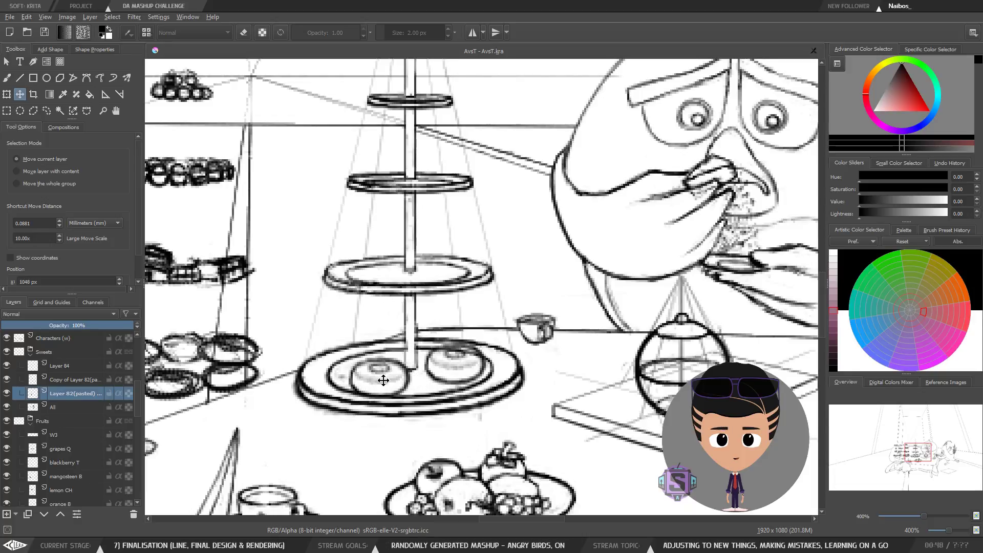
pyautogui.moveTo(393, 358); pyautogui.dragTo(406, 383)
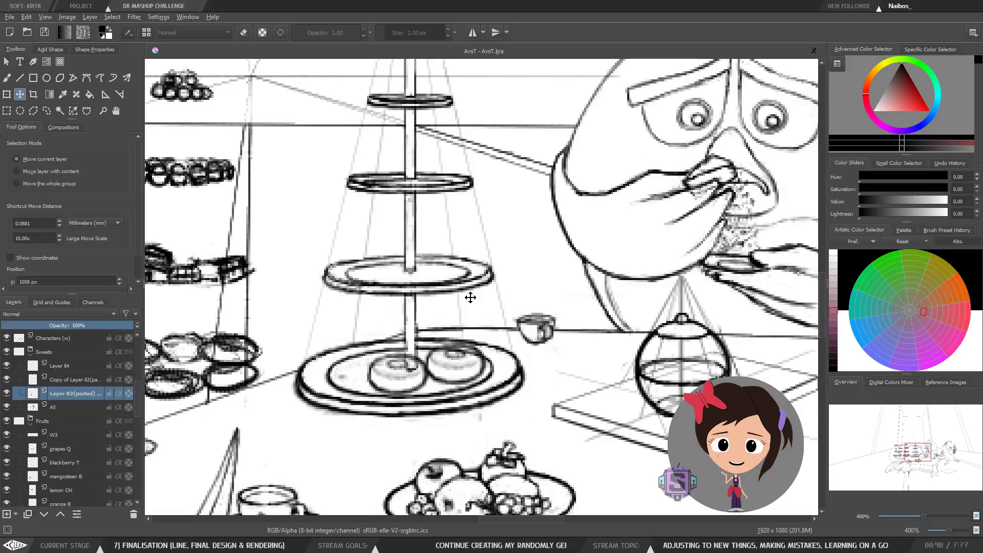
pyautogui.moveTo(413, 384); pyautogui.dragTo(401, 381)
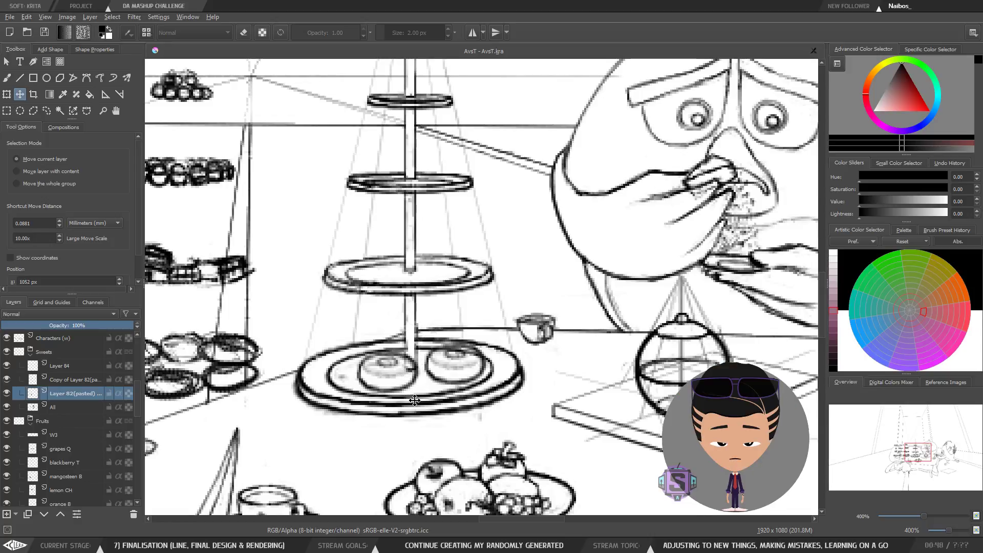
pyautogui.moveTo(451, 479); pyautogui.dragTo(441, 358)
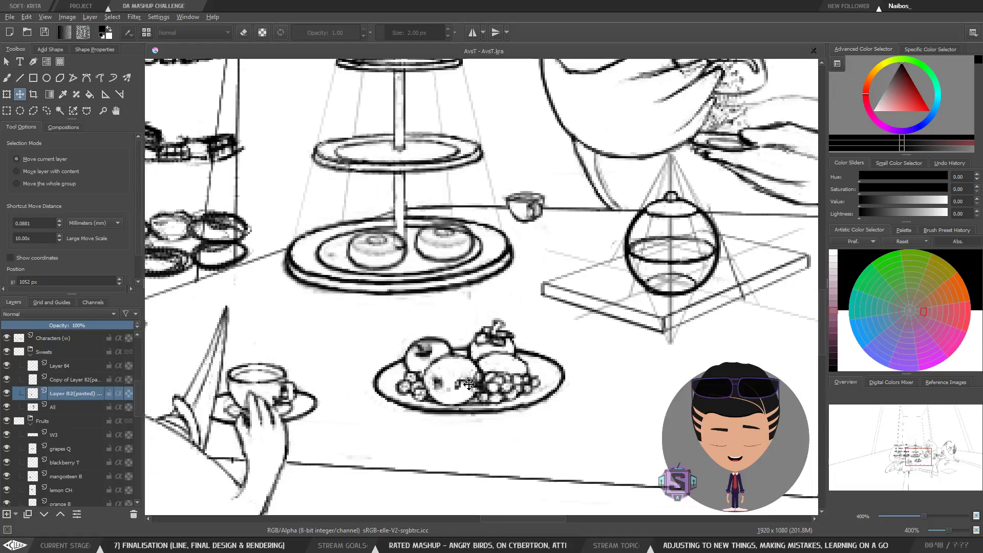
pyautogui.moveTo(433, 345); pyautogui.dragTo(487, 409)
pyautogui.moveTo(457, 372); pyautogui.dragTo(475, 420)
pyautogui.moveTo(446, 358); pyautogui.dragTo(471, 367)
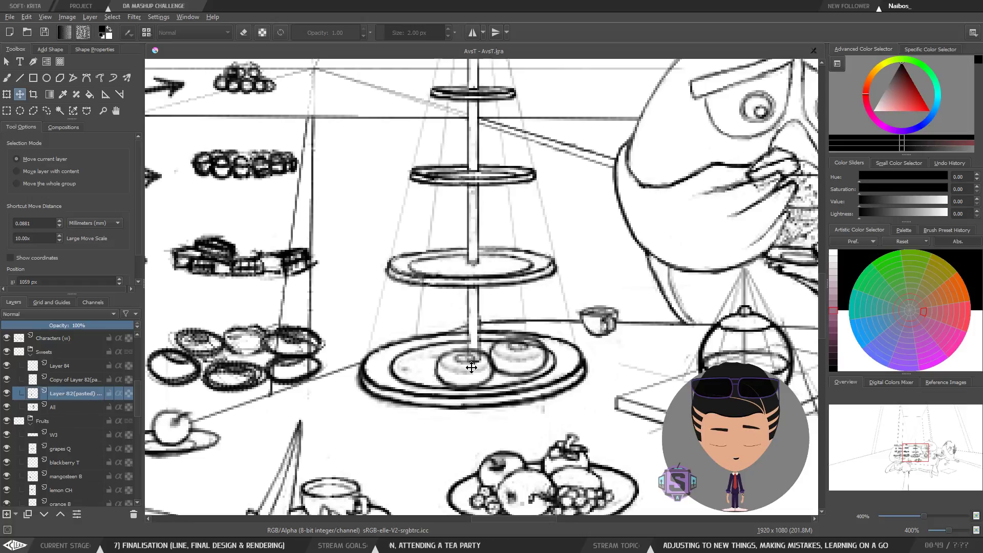
pyautogui.moveTo(464, 368)
pyautogui.mouseDown()
pyautogui.moveTo(482, 353)
pyautogui.moveTo(468, 374)
pyautogui.mouseUp()
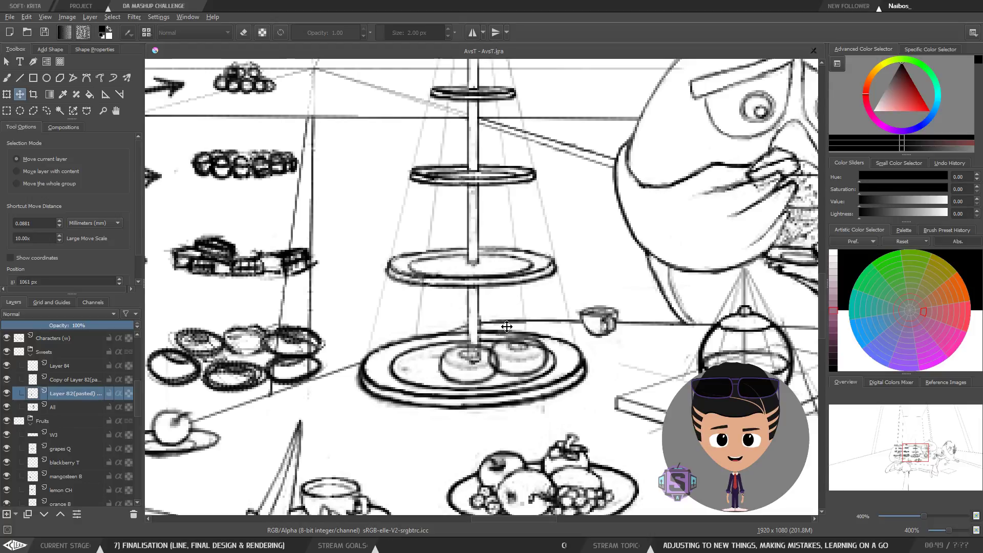
# Step: Nudge the left donut once more on the bottom plate and switch back to the brush
pyautogui.press('m')
pyautogui.press('m')
pyautogui.press('+')
pyautogui.press('+')
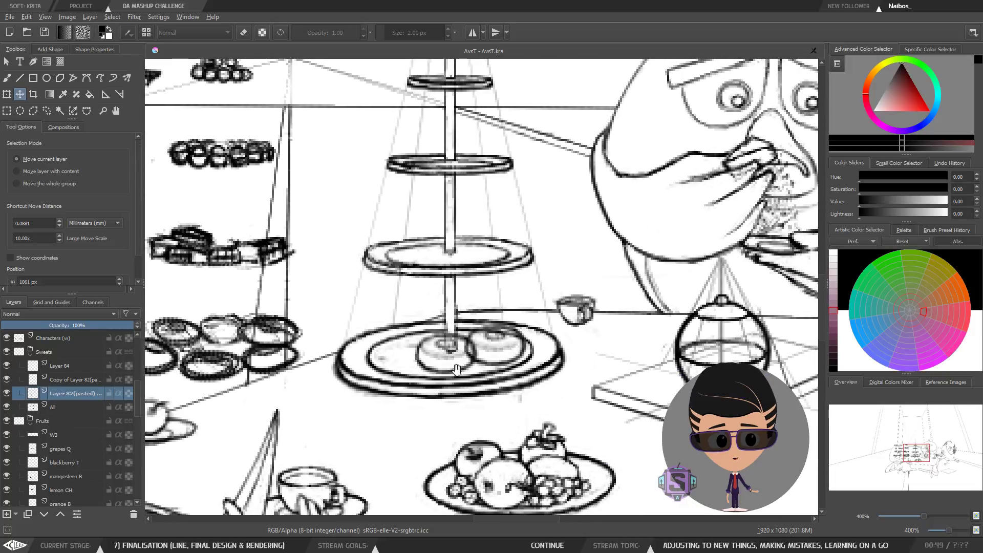
pyautogui.moveTo(435, 422); pyautogui.dragTo(448, 336)
pyautogui.press('-')
pyautogui.press('-')
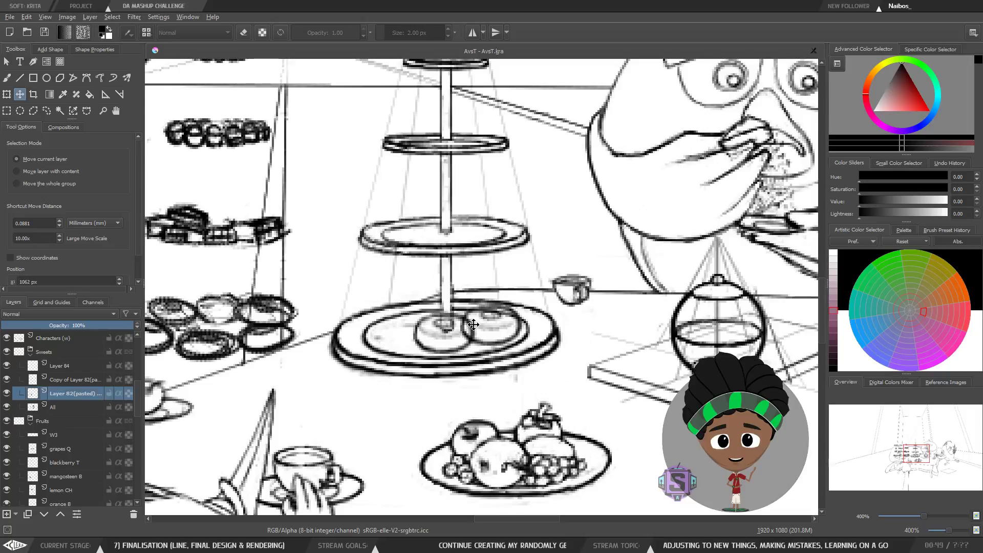
pyautogui.press('b')
pyautogui.click(75, 380)
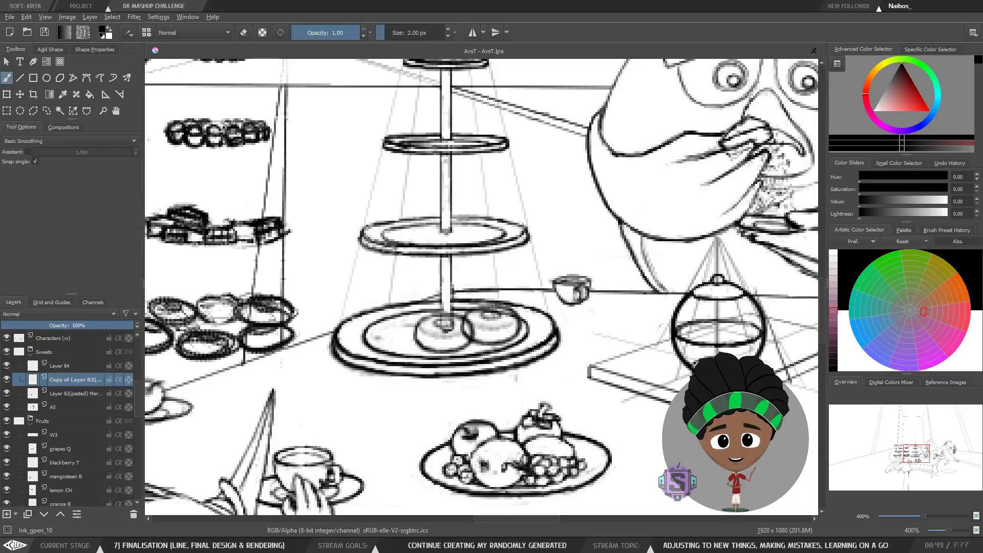
pyautogui.hotkey('ctrl', 't')
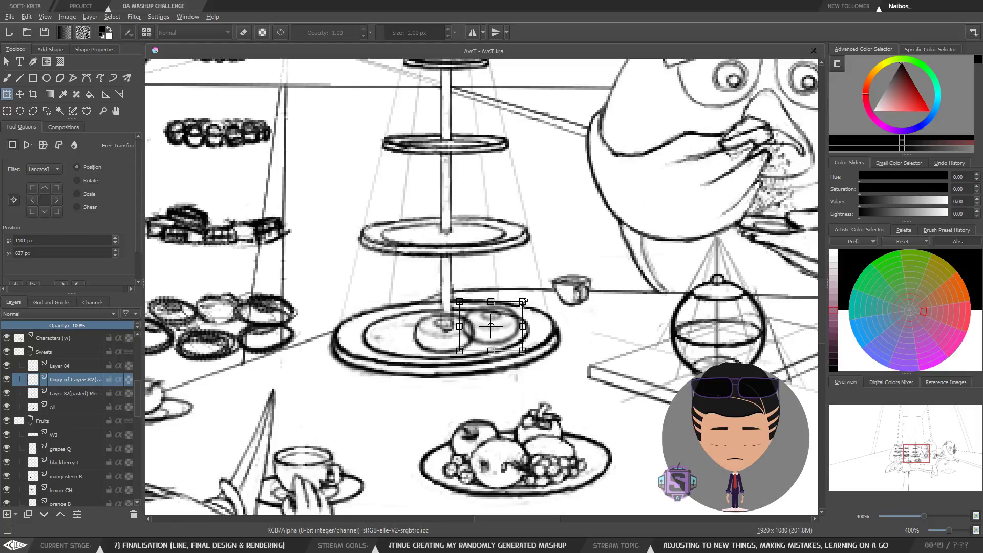
pyautogui.moveTo(524, 302); pyautogui.dragTo(523, 302)
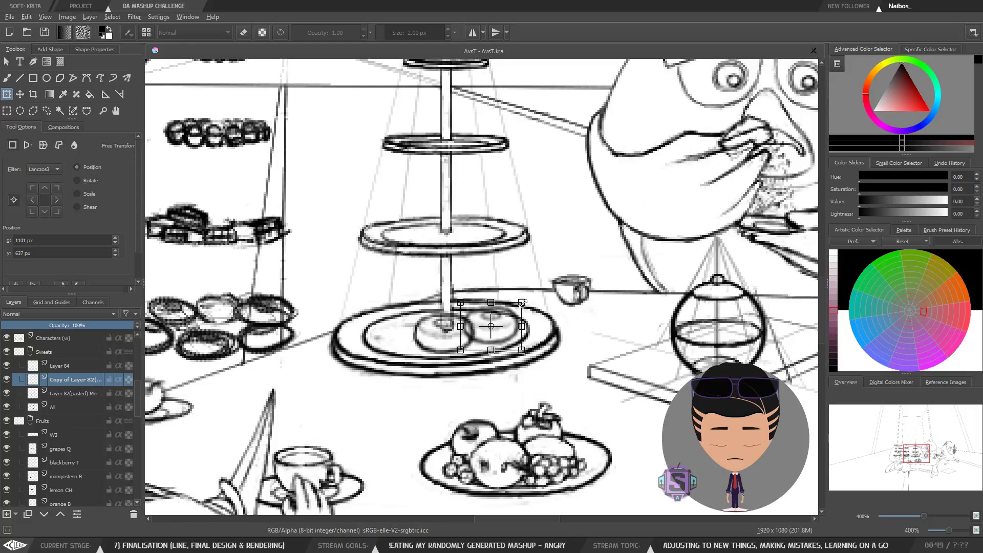
pyautogui.press('t')
pyautogui.press('b')
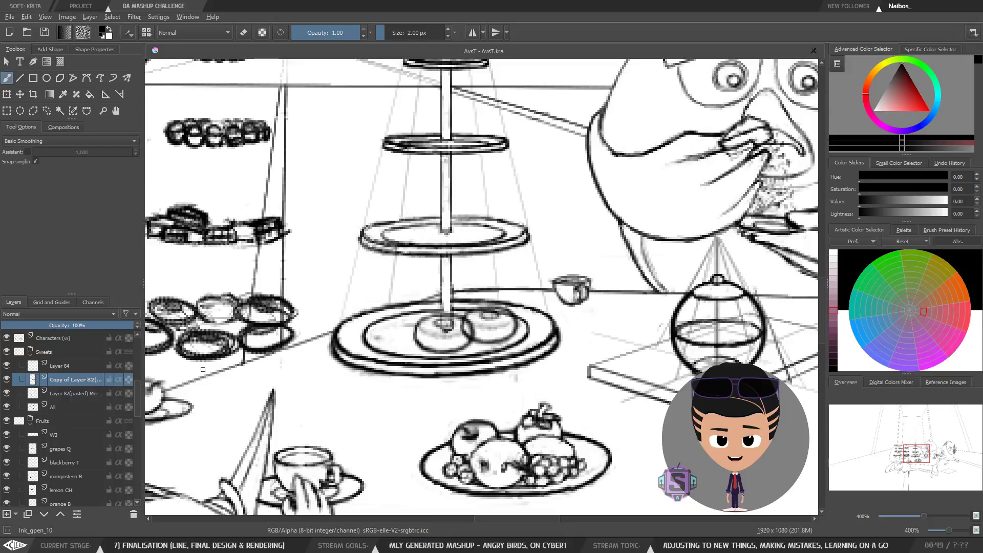
# Step: Select the original donut layer and nudge that donut one step to the right on the bottom plate
pyautogui.click(62, 395)
pyautogui.press('t')
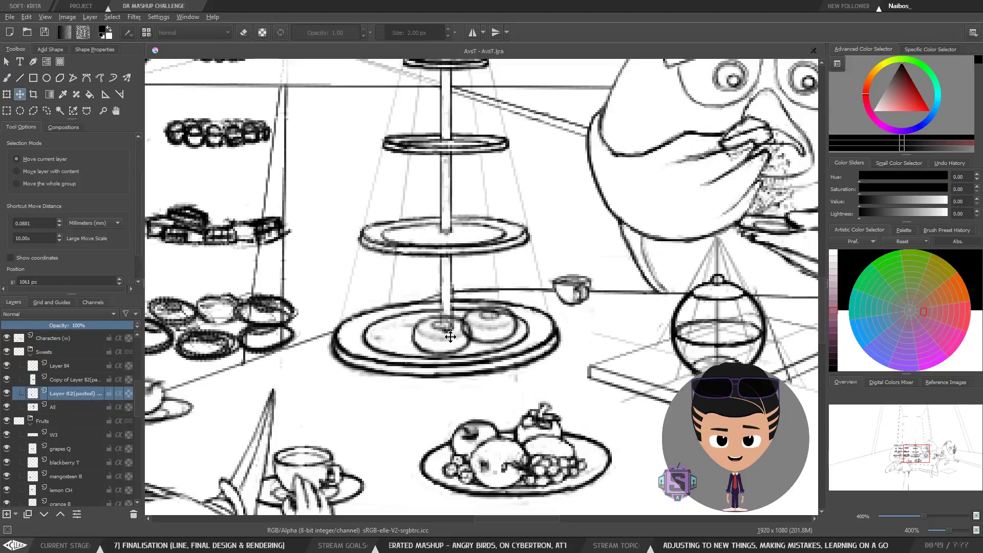
pyautogui.press('Right')
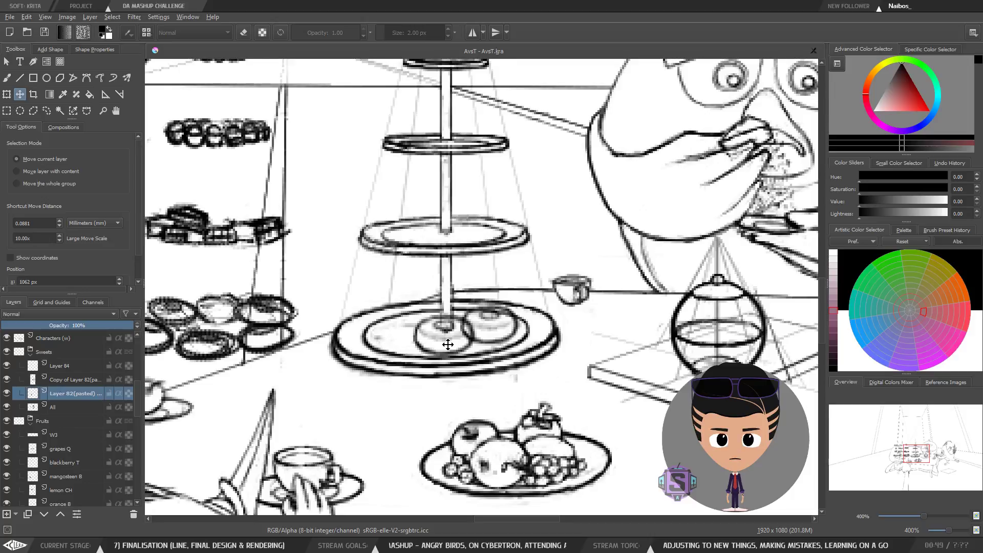
# Step: Nudge the donut on the bottom plate by single steps with the Move tool
pyautogui.press('Down')
pyautogui.press('Left')
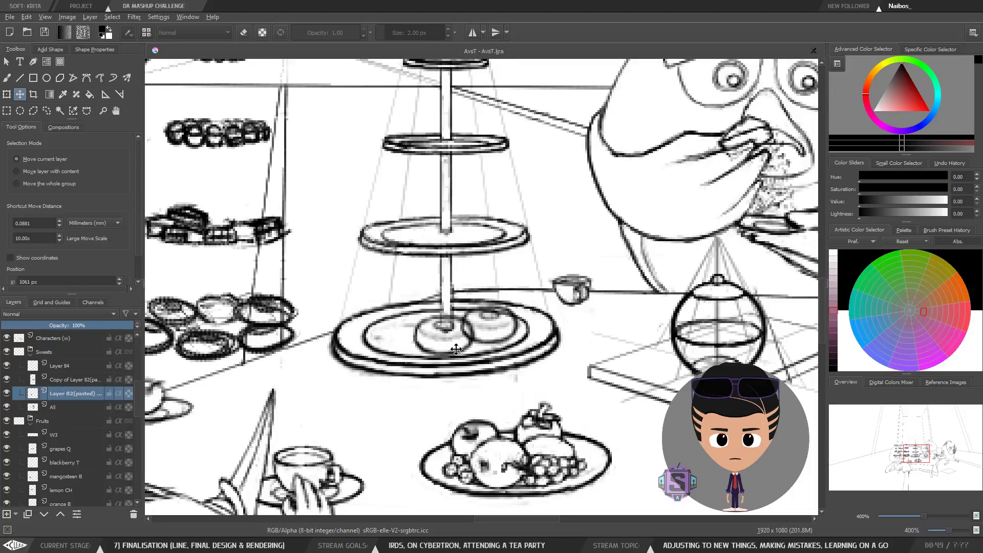
pyautogui.press('Left')
pyautogui.press('Right')
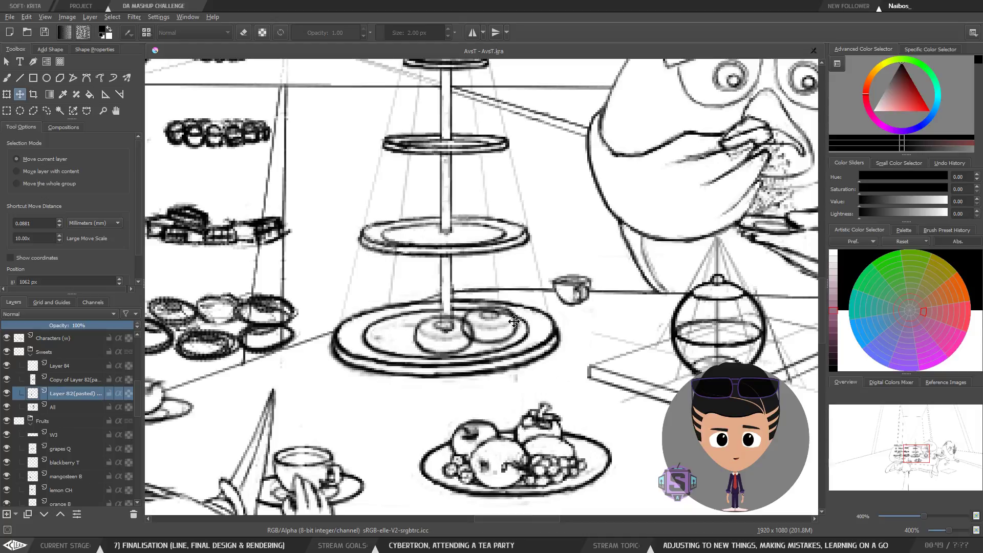
# Step: Zoom out and toggle horizontal mirroring to check the donut placement on the cake stand
pyautogui.press('-')
pyautogui.press('m')
pyautogui.press('m')
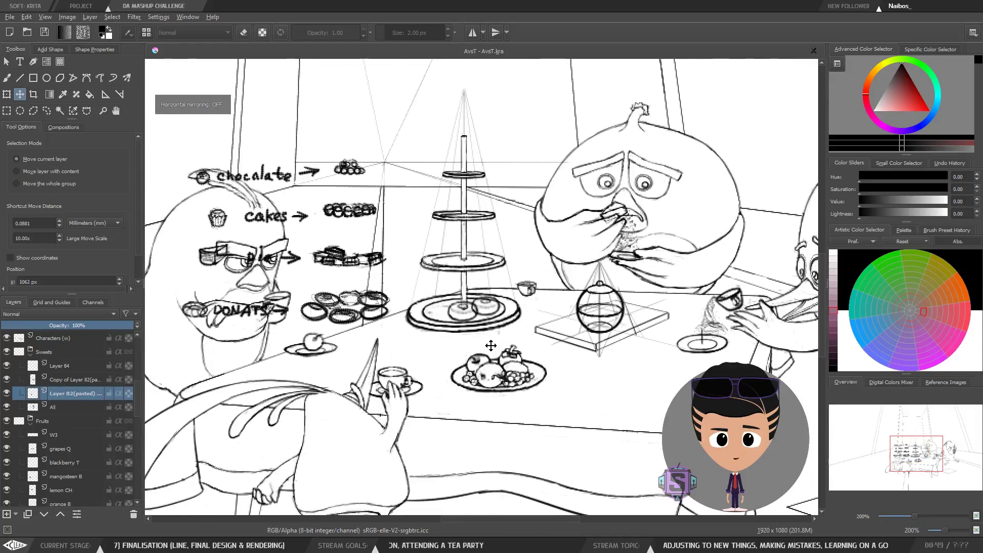
pyautogui.press('+')
pyautogui.press('-')
pyautogui.press('m')
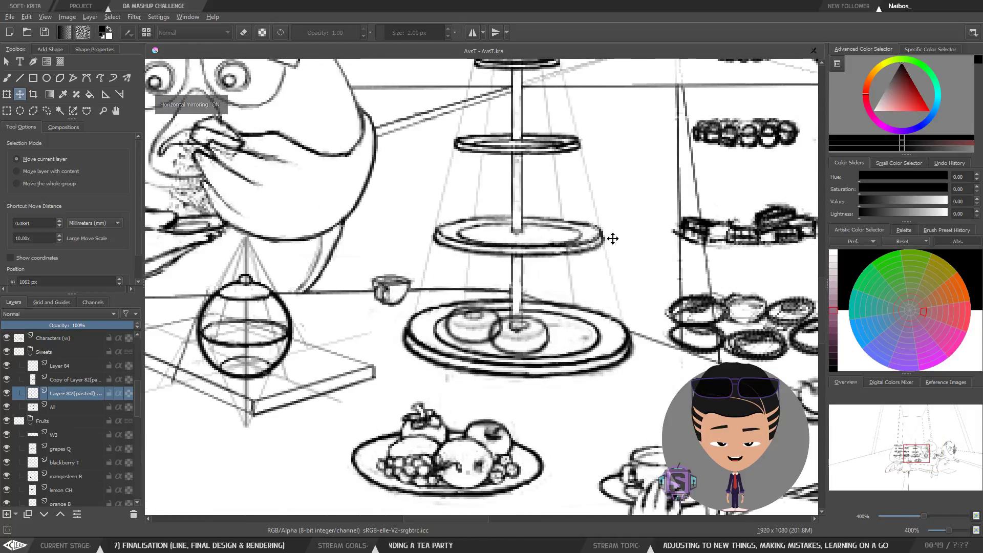
pyautogui.press('m')
pyautogui.press('+')
pyautogui.moveTo(497, 340); pyautogui.dragTo(490, 348)
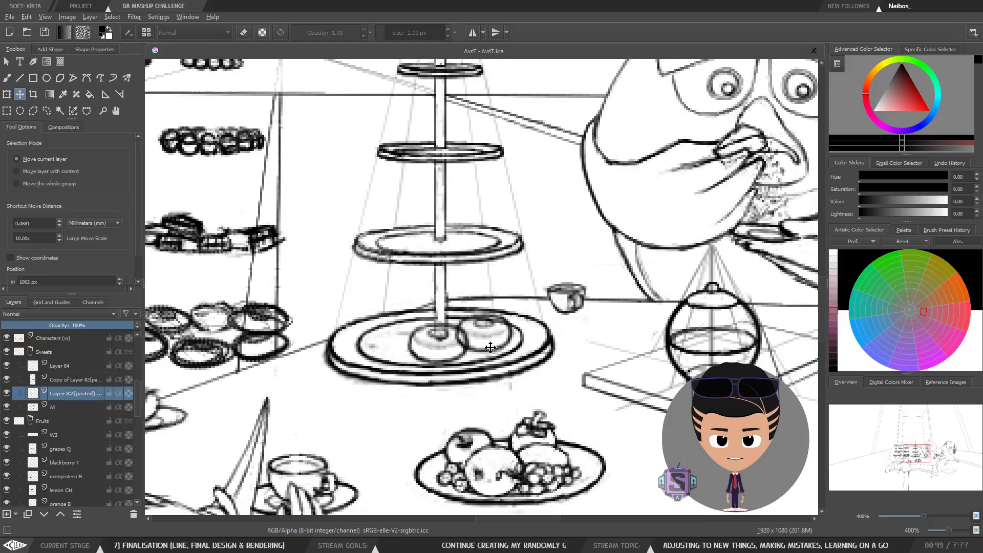
pyautogui.press('b')
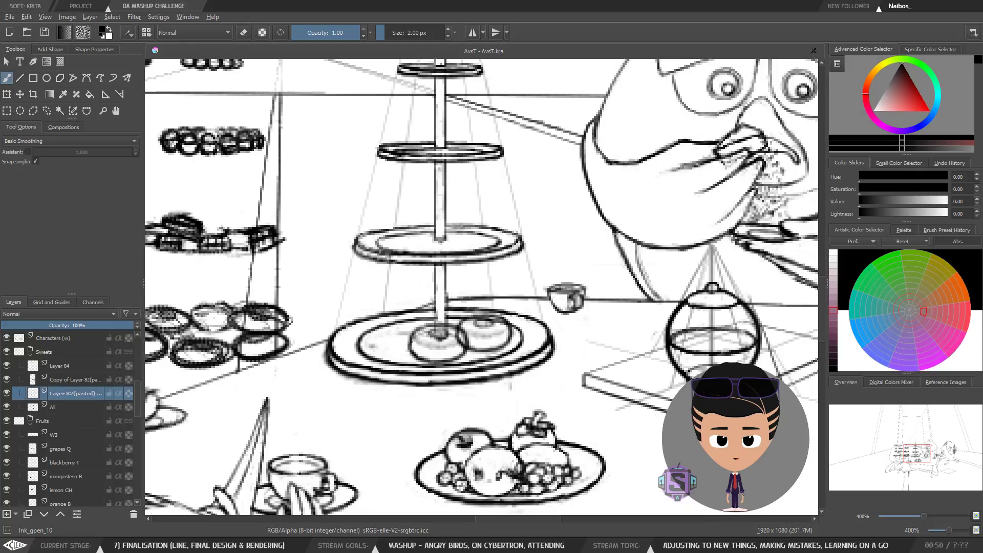
pyautogui.moveTo(421, 354); pyautogui.dragTo(453, 358)
pyautogui.hotkey('ctrl', 'z')
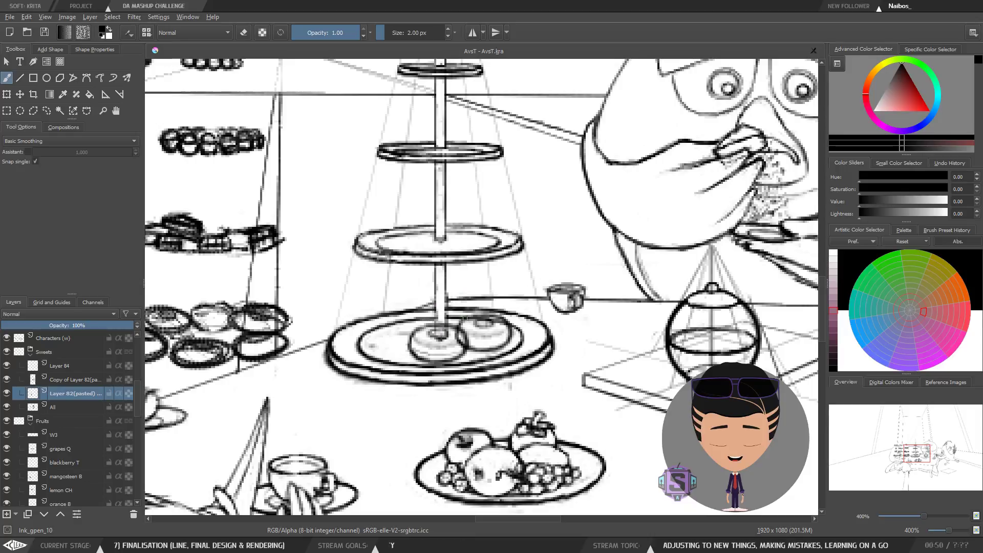
# Step: Shift the donut slightly upward on the bottom plate with the Move tool and return to the brush
pyautogui.press('t')
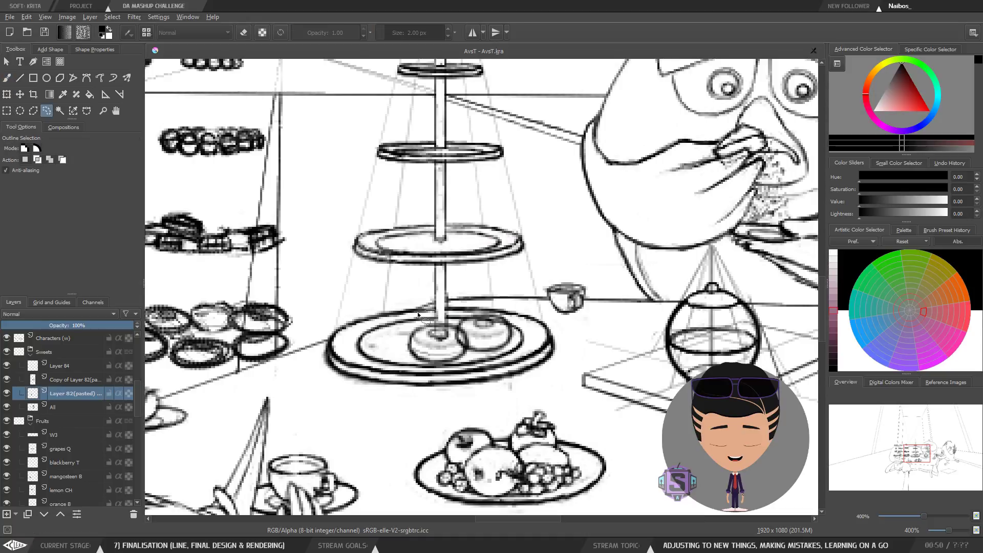
pyautogui.moveTo(445, 348); pyautogui.dragTo(444, 345)
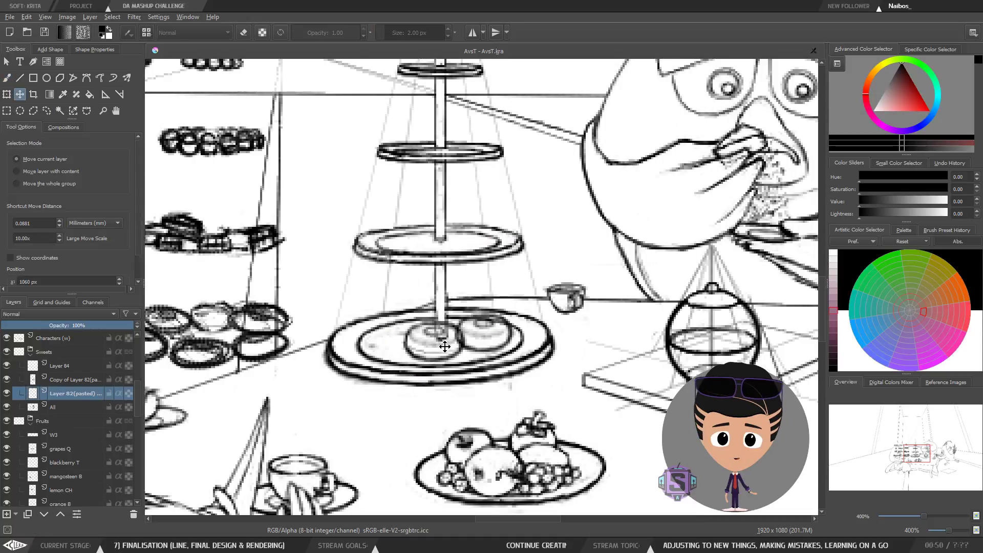
pyautogui.press('b')
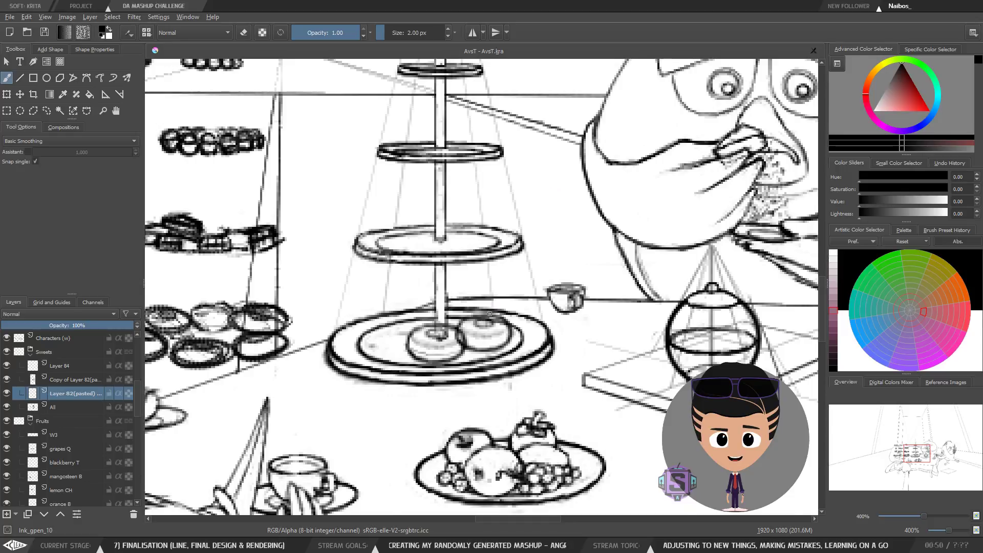
# Step: Inspect the donuts on the cake stand's bottom plate at different zoom levels, mirrored and unmirrored
pyautogui.scroll(-3, 490, 313)
pyautogui.press('m')
pyautogui.press('m')
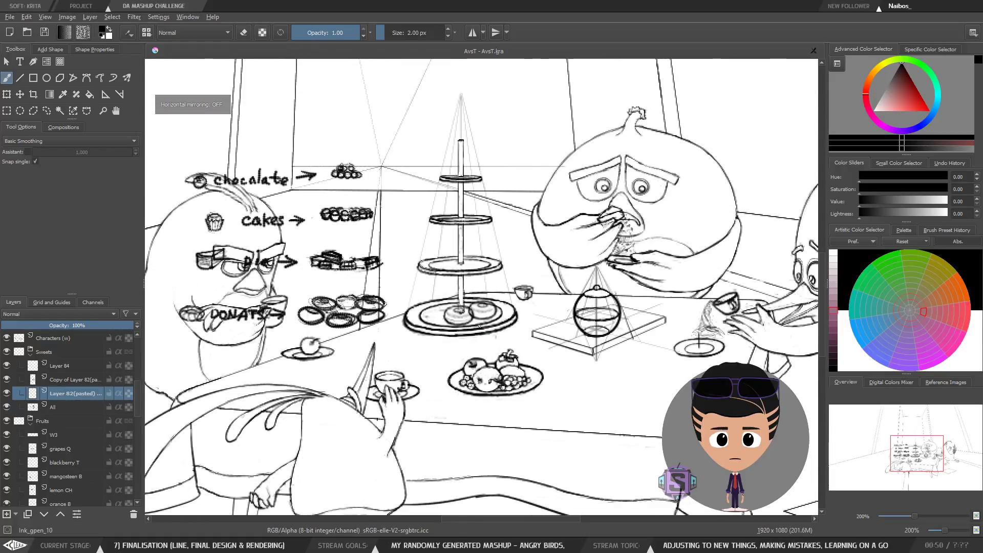
pyautogui.scroll(3, 395, 316)
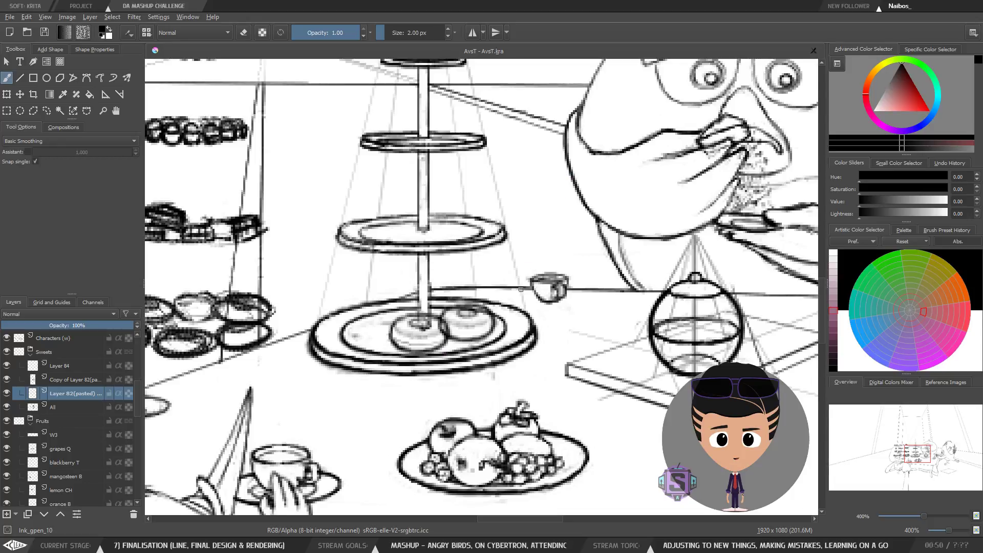
pyautogui.moveTo(568, 344); pyautogui.dragTo(475, 343)
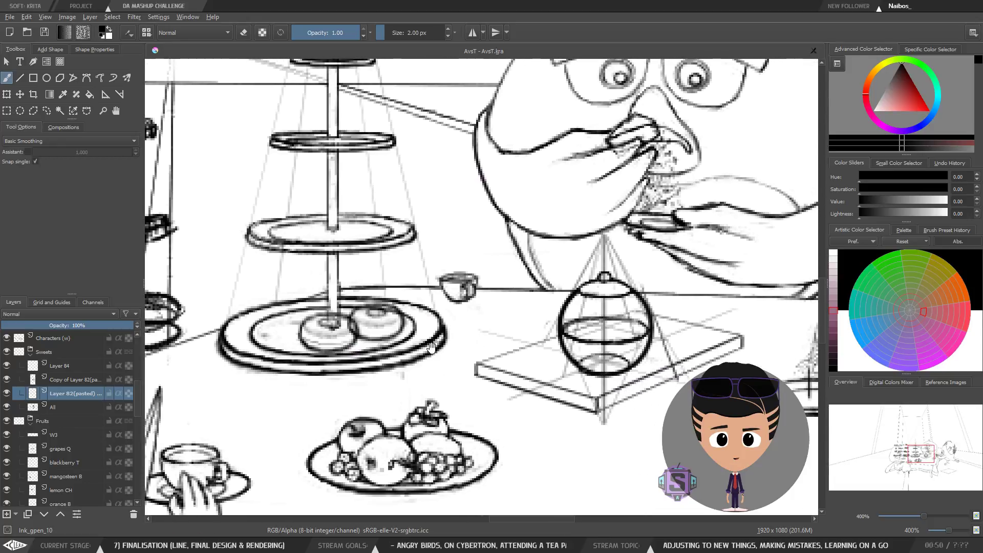
pyautogui.scroll(-2, 430, 347)
pyautogui.scroll(4, 475, 325)
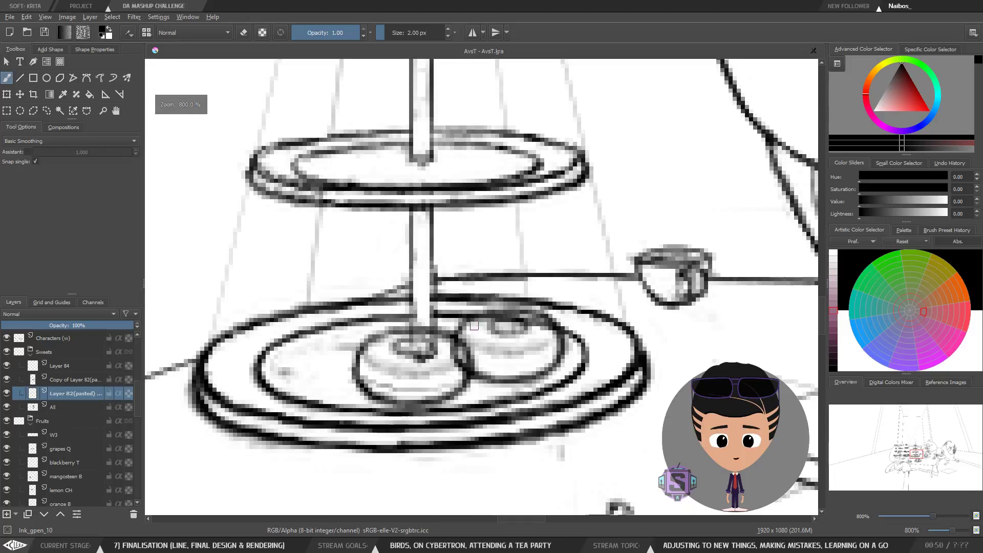
pyautogui.scroll(-2, 475, 325)
pyautogui.press('m')
pyautogui.press('m')
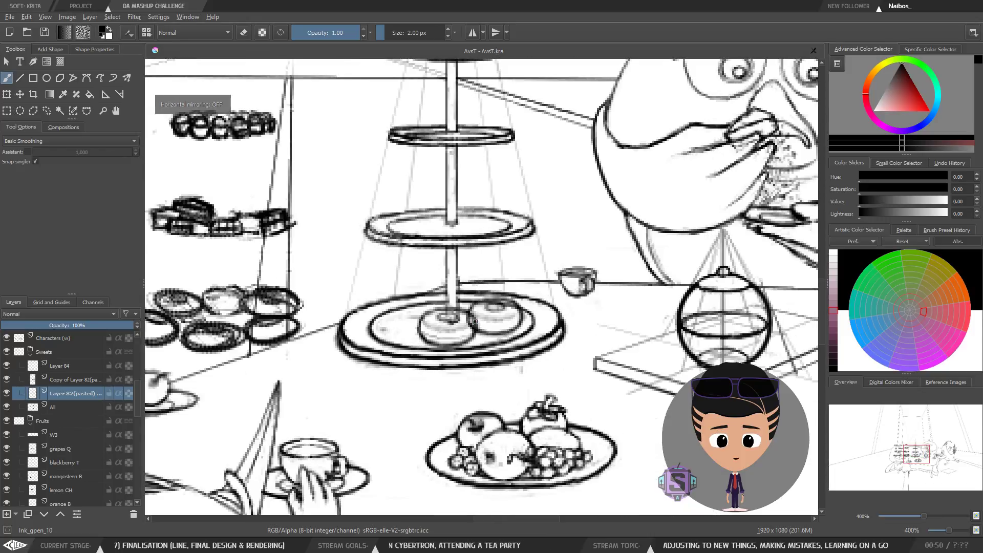
pyautogui.press('m')
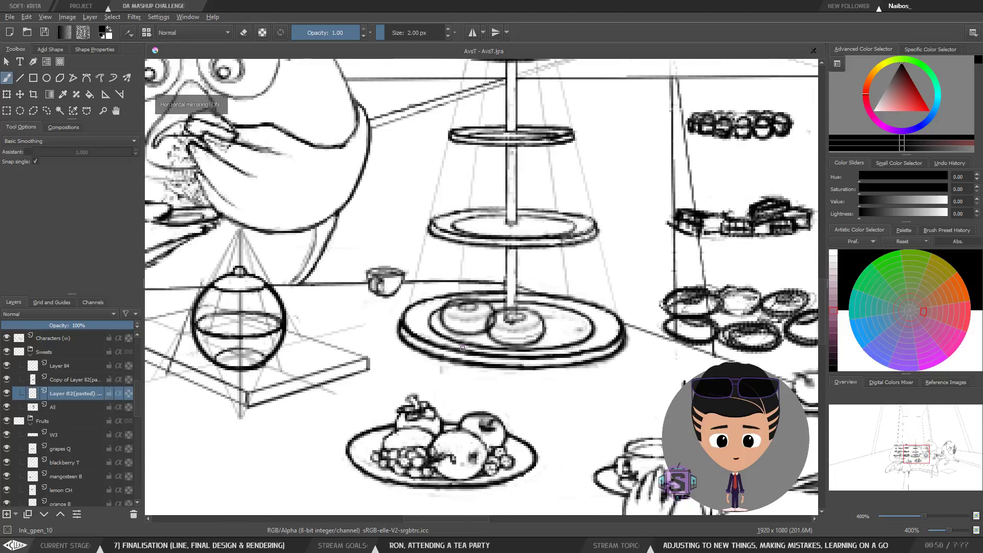
pyautogui.scroll(-2, 511, 337)
pyautogui.scroll(1, 511, 337)
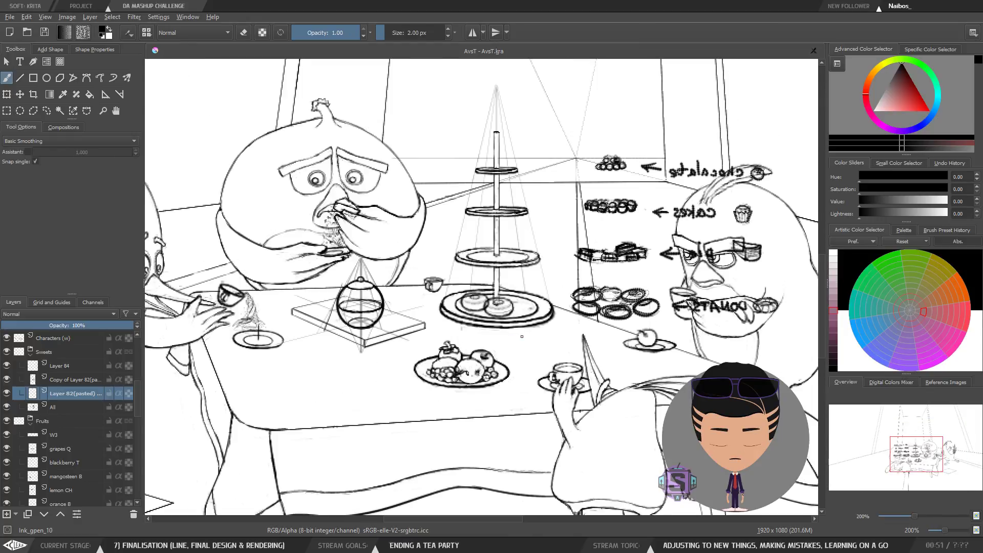
pyautogui.moveTo(535, 336); pyautogui.dragTo(441, 356)
pyautogui.press('m')
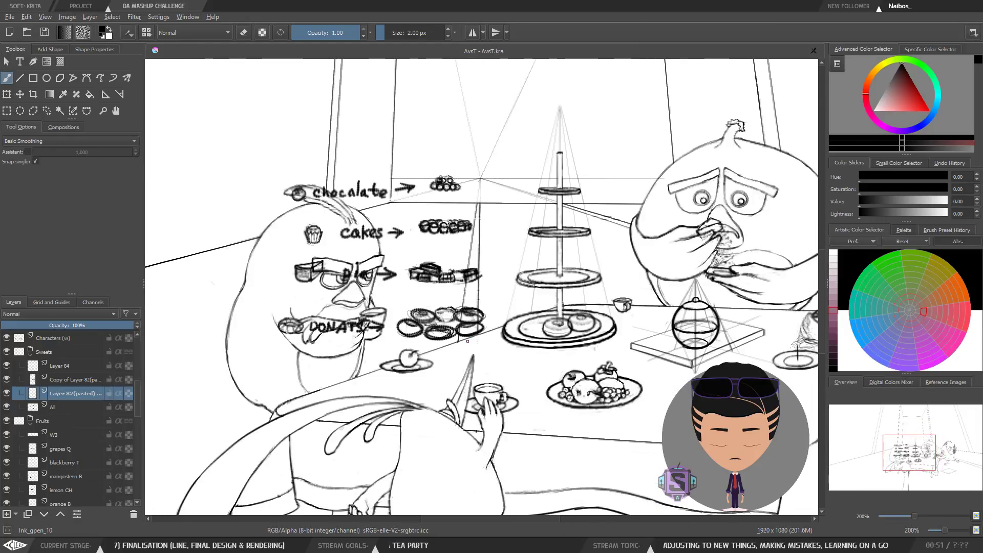
pyautogui.press('m')
pyautogui.press('+')
pyautogui.press('+')
pyautogui.press('-')
pyautogui.press('-')
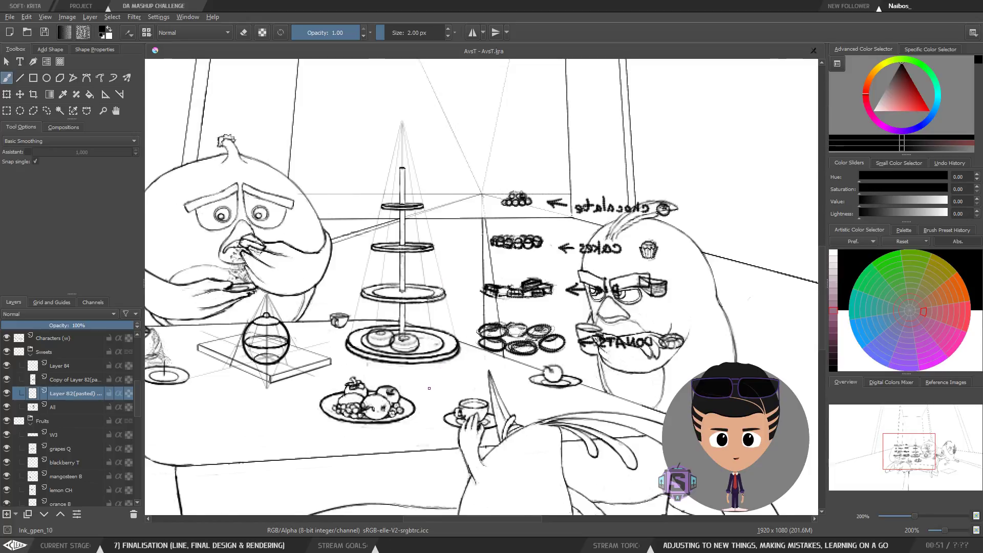
pyautogui.press('+')
pyautogui.press('+')
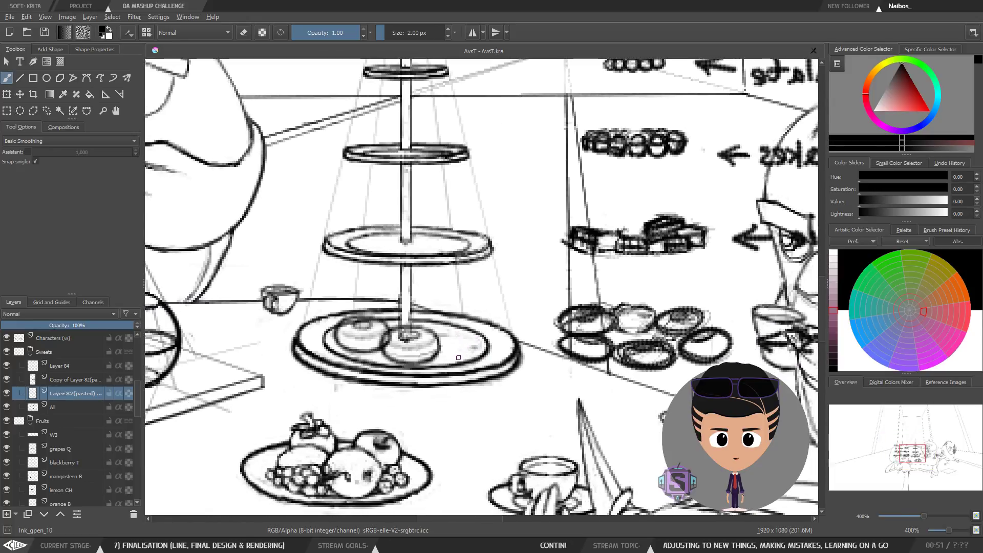
pyautogui.press('m')
pyautogui.moveTo(590, 374); pyautogui.dragTo(453, 381)
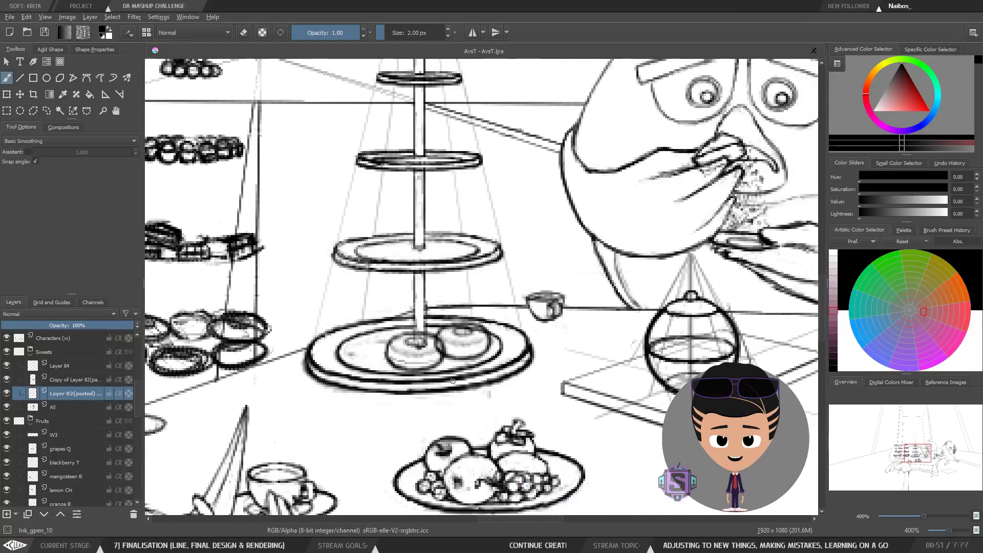
pyautogui.press('m')
pyautogui.moveTo(548, 373); pyautogui.dragTo(448, 379)
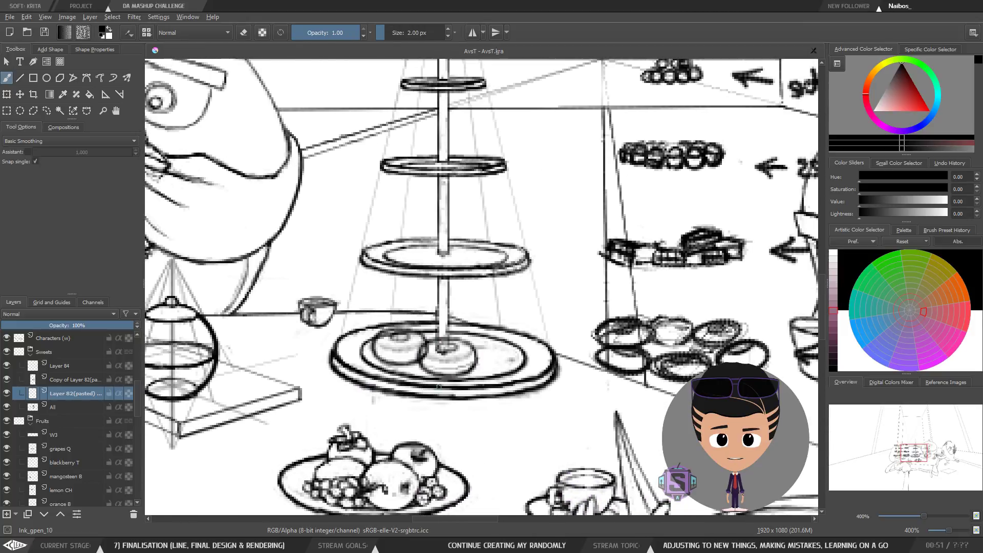
pyautogui.press('+')
pyautogui.press('+')
pyautogui.press('-')
pyautogui.press('-')
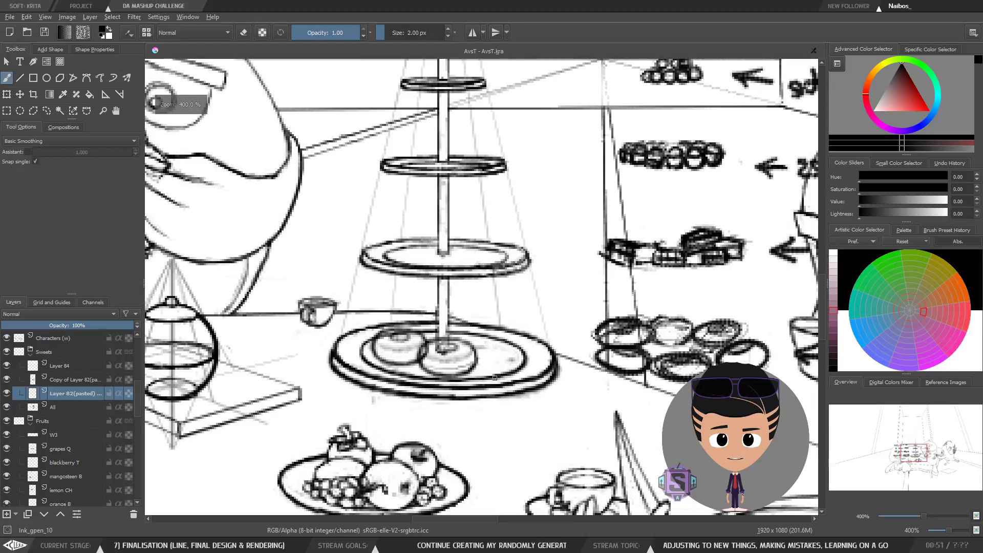
# Step: Recheck the donut layer's placement using Transform, mirroring and zoom, returning to the brush
pyautogui.hotkey('ctrl', 't')
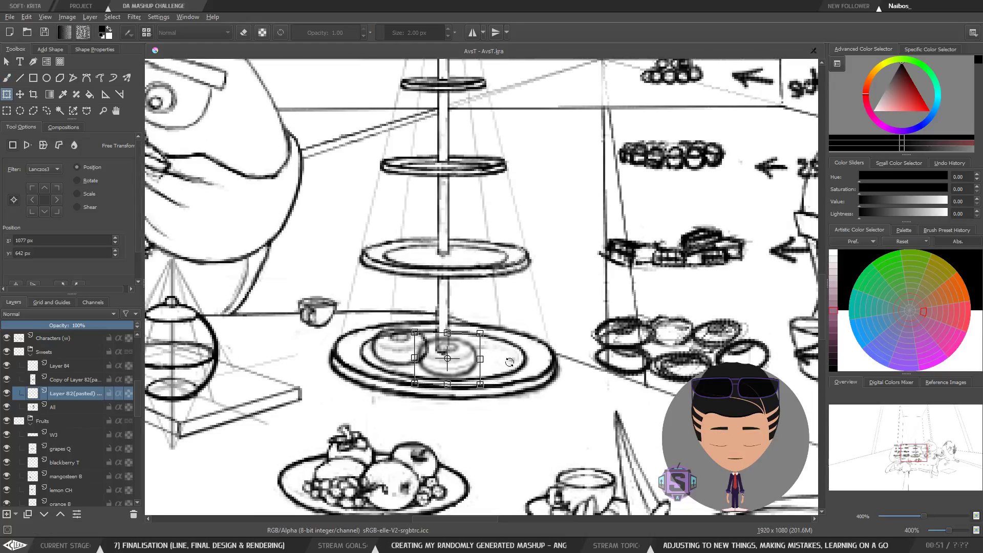
pyautogui.press('Return')
pyautogui.press('b')
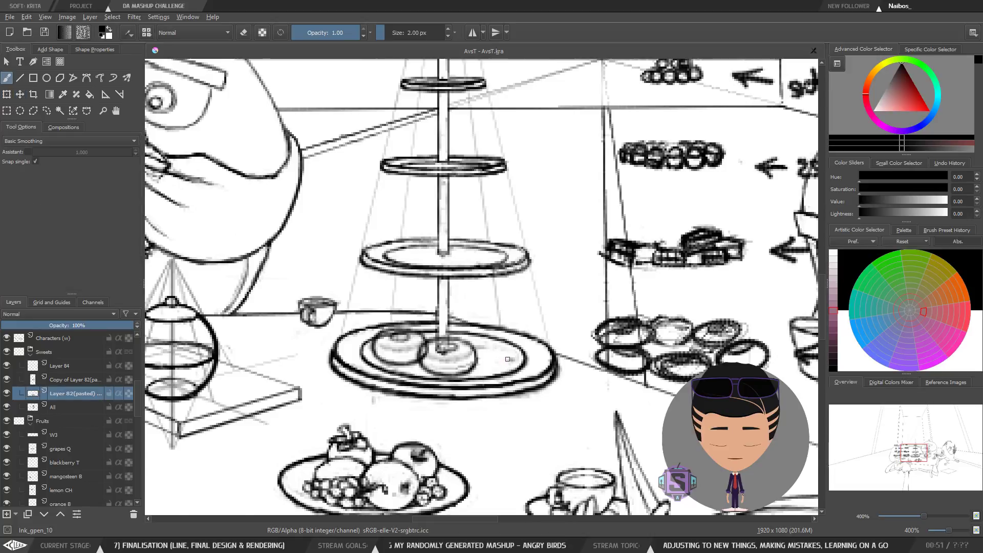
pyautogui.press('-')
pyautogui.press('m')
pyautogui.press('+')
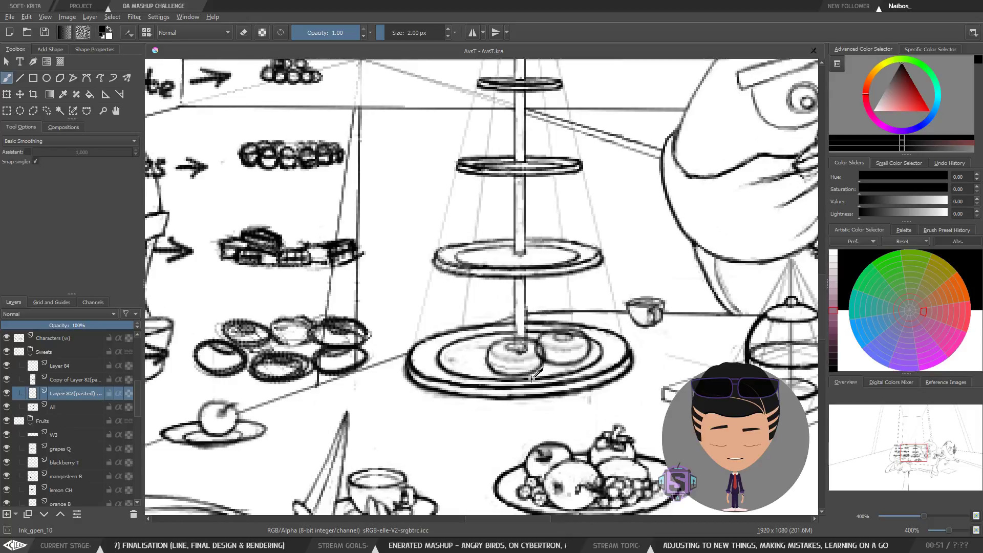
pyautogui.press('m')
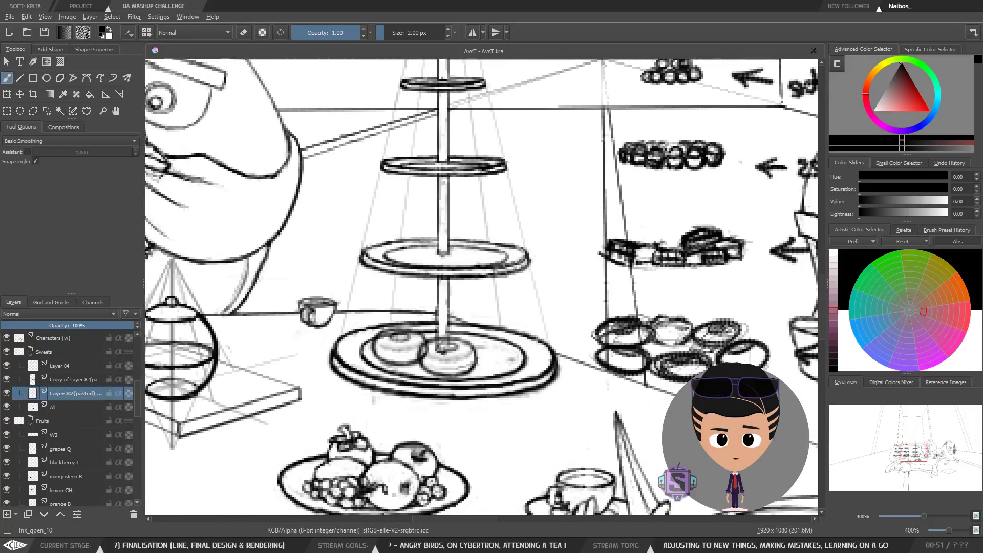
pyautogui.hotkey('ctrl', 'z')
pyautogui.hotkey('ctrl', 'shift', 'z')
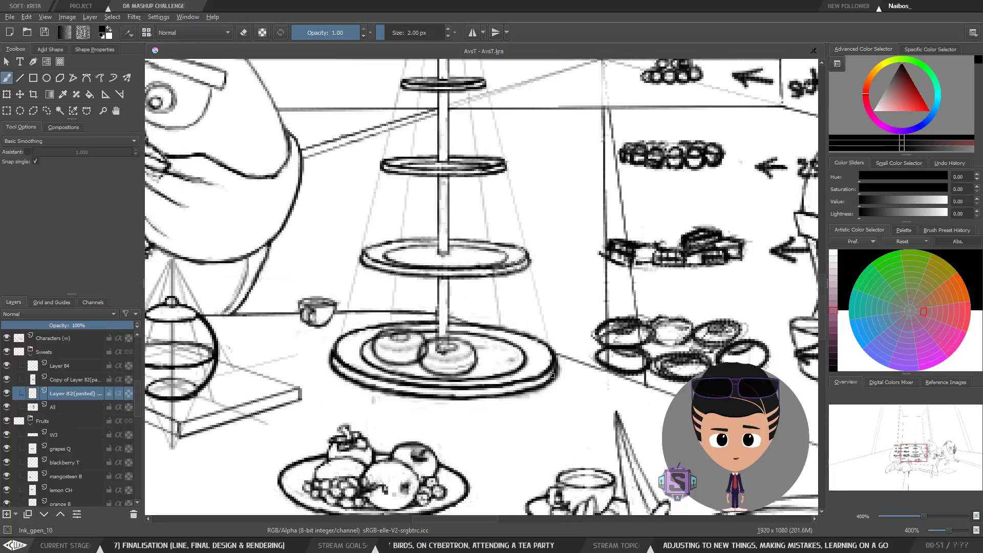
pyautogui.press('m')
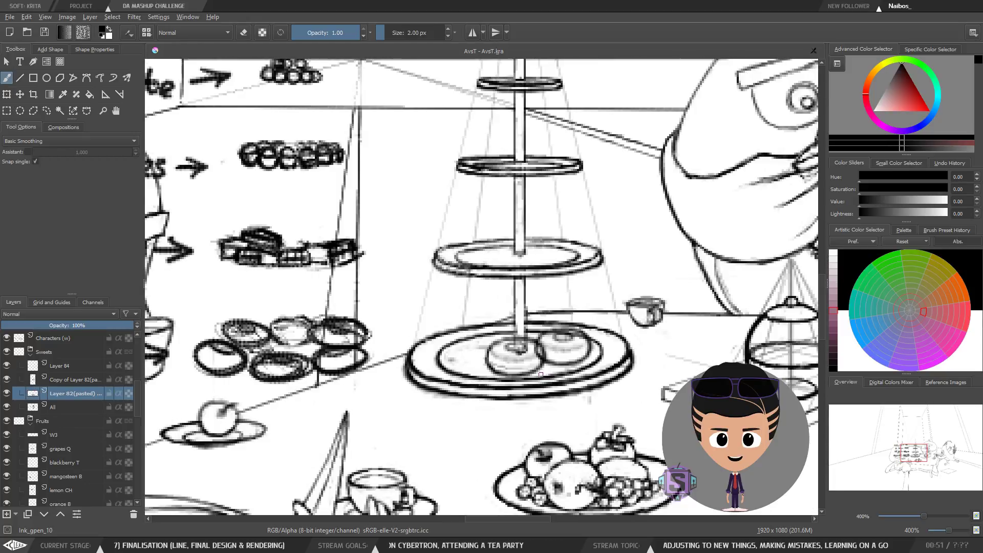
pyautogui.press('t')
pyautogui.press('m')
pyautogui.press('m')
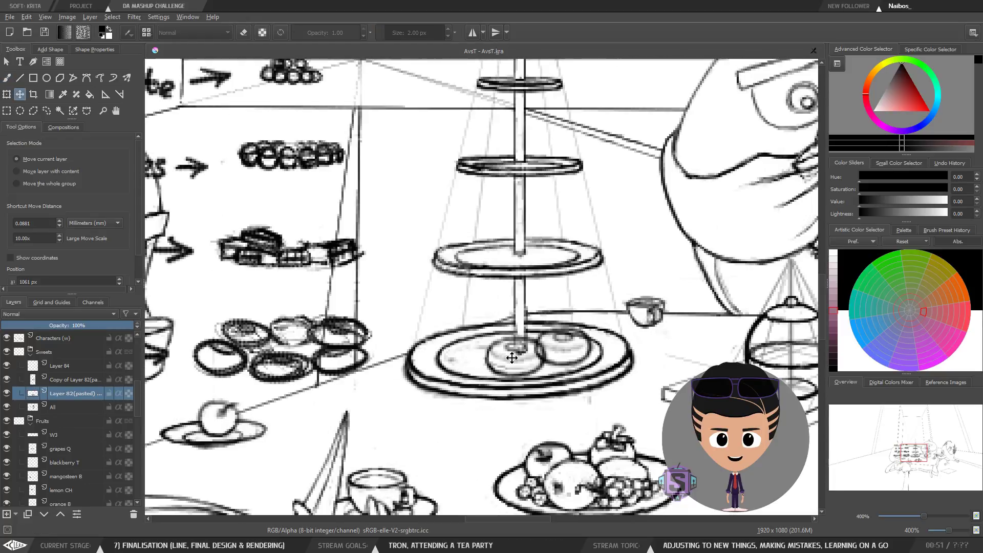
pyautogui.moveTo(561, 361); pyautogui.dragTo(447, 365)
pyautogui.hotkey('ctrl', 't')
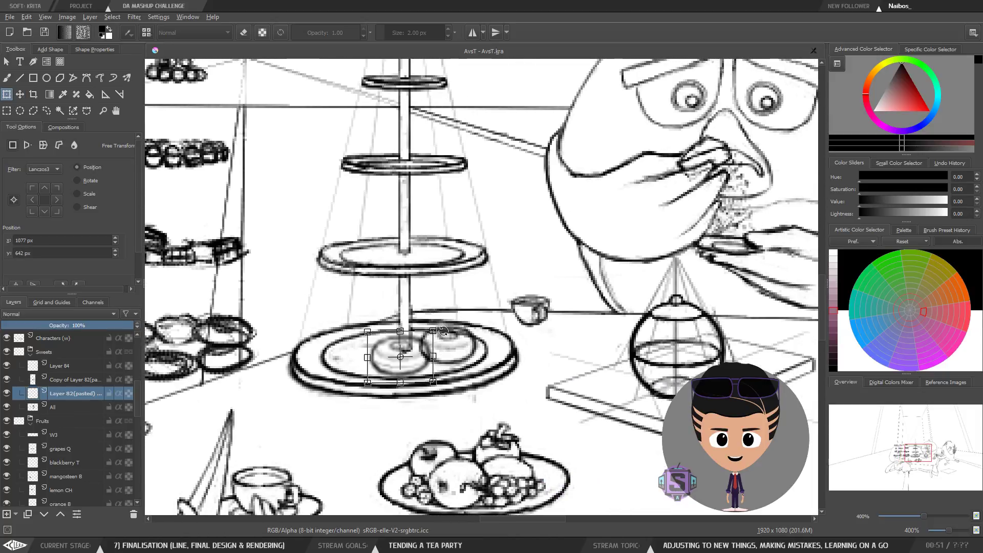
pyautogui.press('Return')
pyautogui.press('b')
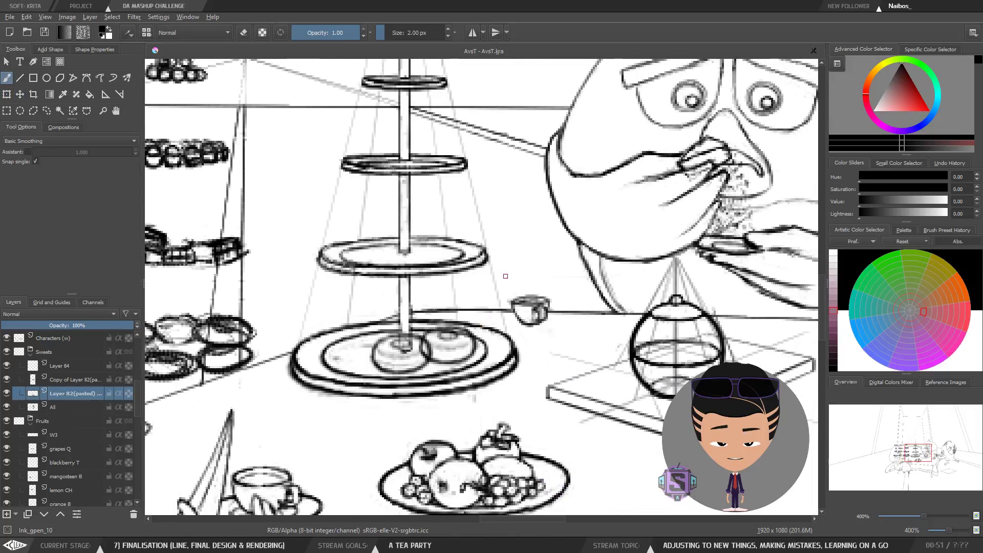
pyautogui.press('-')
pyautogui.press('m')
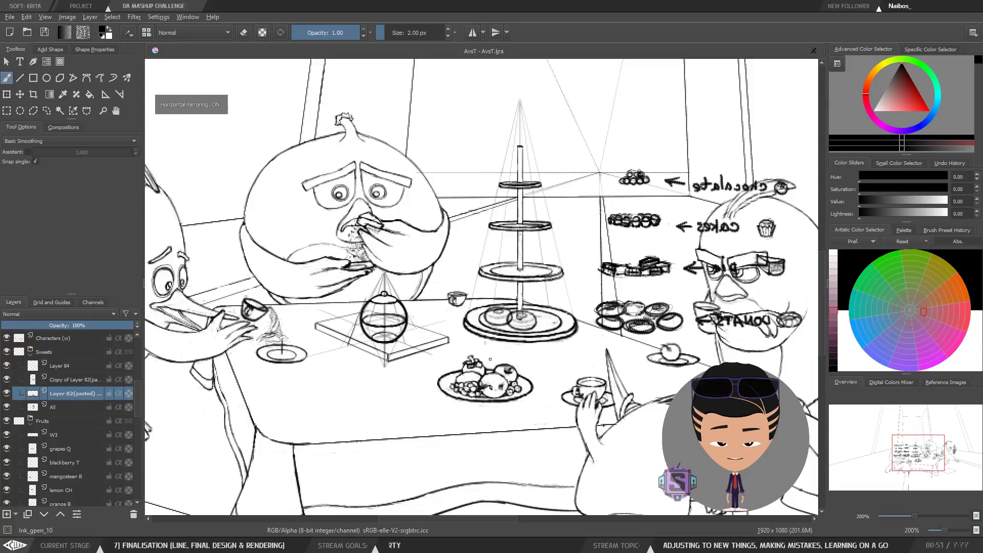
pyautogui.moveTo(542, 353); pyautogui.dragTo(412, 382)
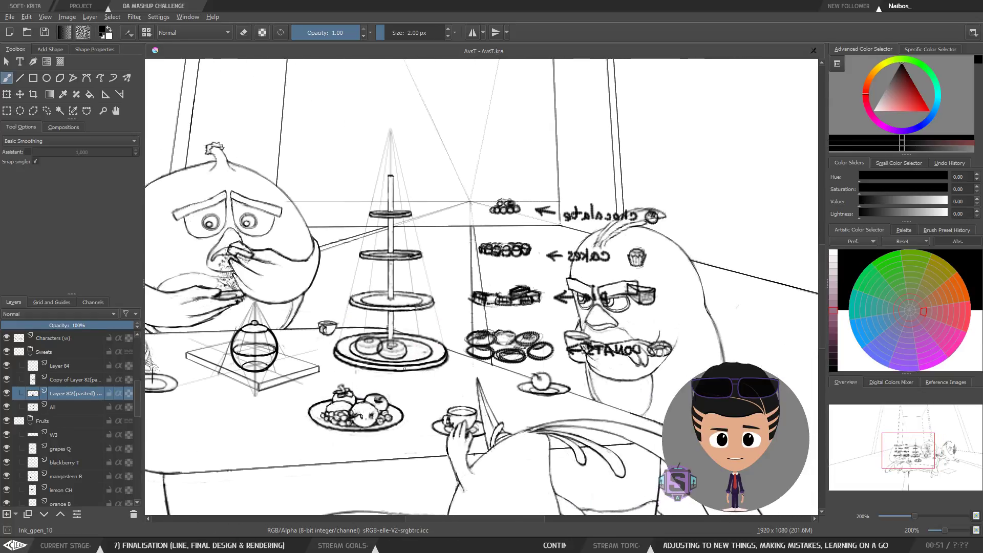
pyautogui.press('m')
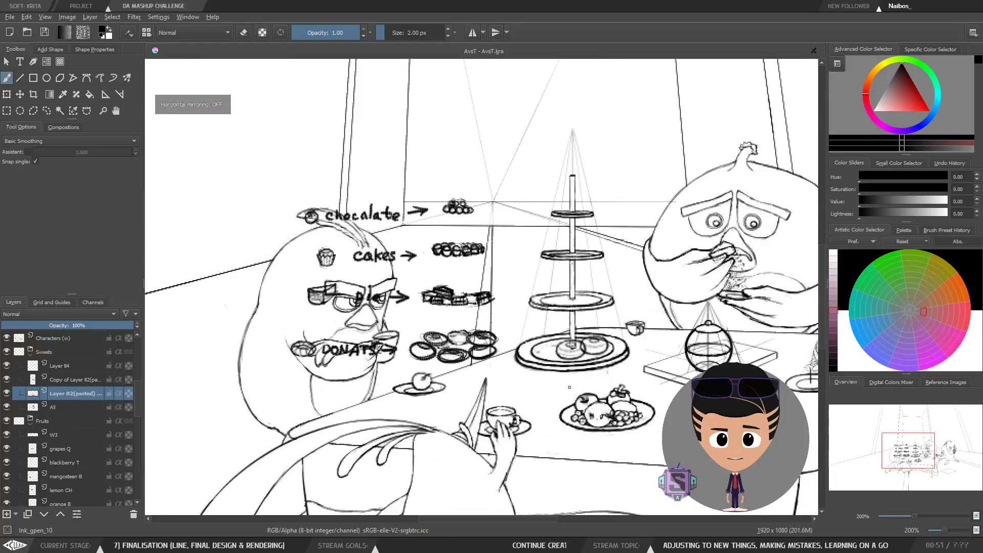
# Step: Zoom in on the cake stand and mirror the canvas to check the donut placement
pyautogui.moveTo(615, 366); pyautogui.dragTo(454, 357)
pyautogui.press('1')
pyautogui.hotkey('ctrl', '+')
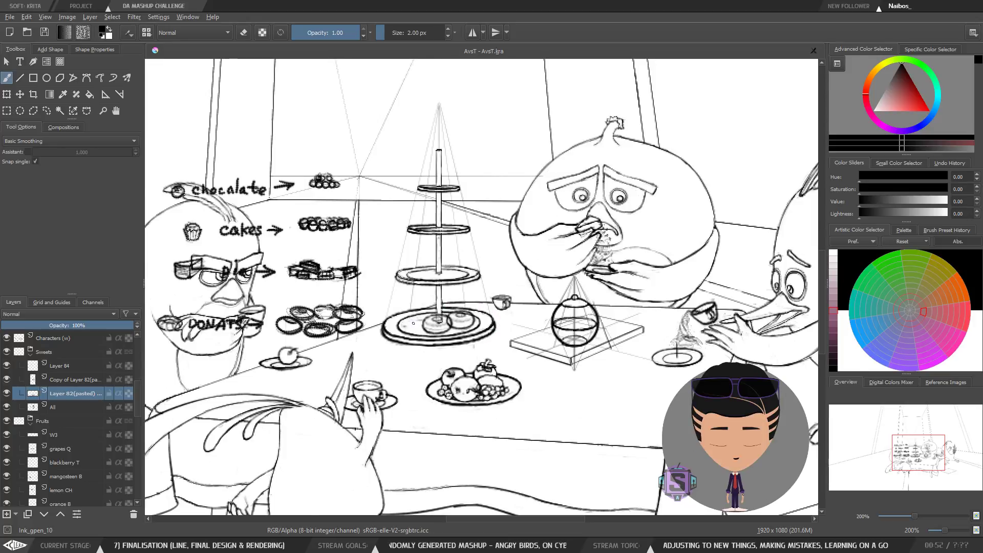
pyautogui.press('m')
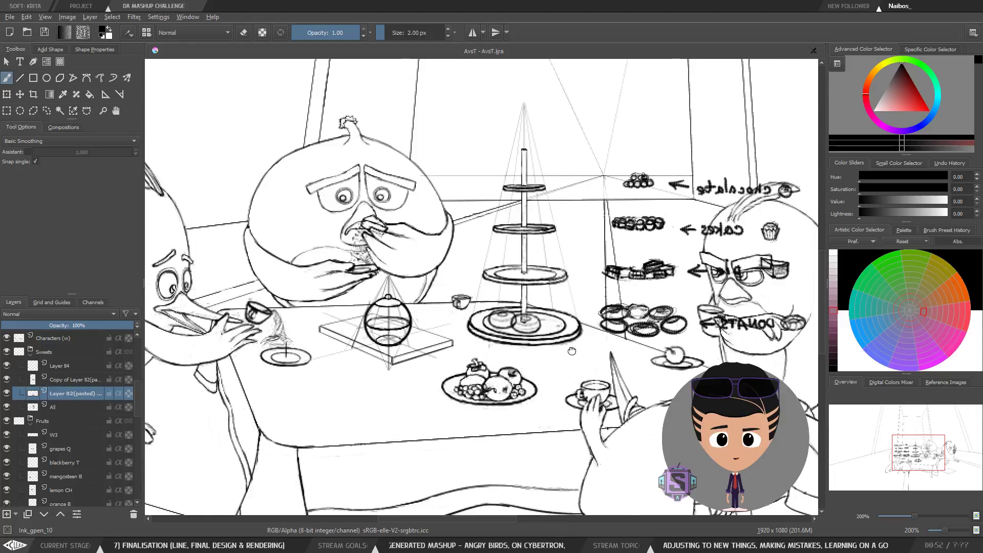
pyautogui.moveTo(572, 350); pyautogui.dragTo(426, 356)
pyautogui.scroll(5, 560, 363)
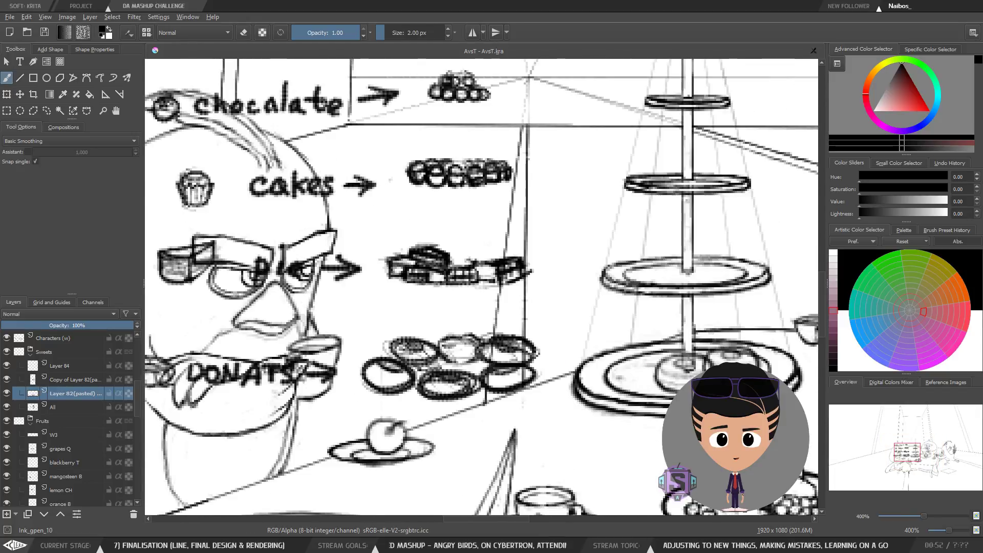
# Step: Select the copied donut layer and make a slight Transform adjustment to it, returning to the brush
pyautogui.click(72, 380)
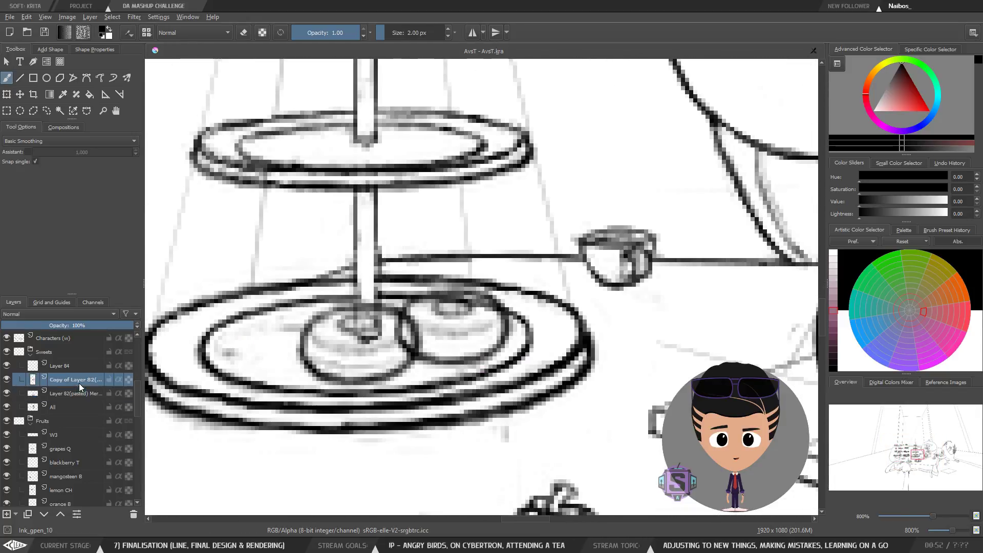
pyautogui.hotkey('ctrl', 'r')
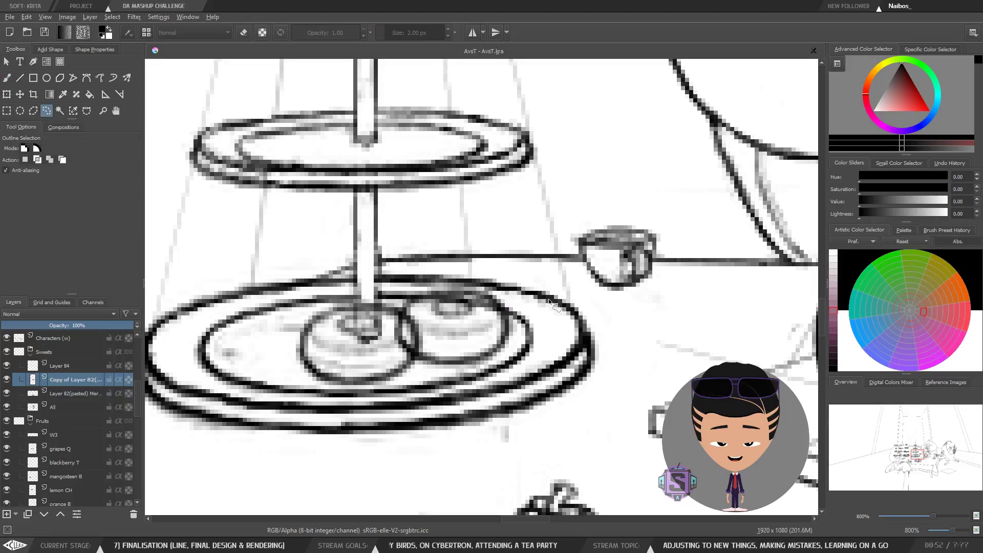
pyautogui.scroll(-1, 524, 313)
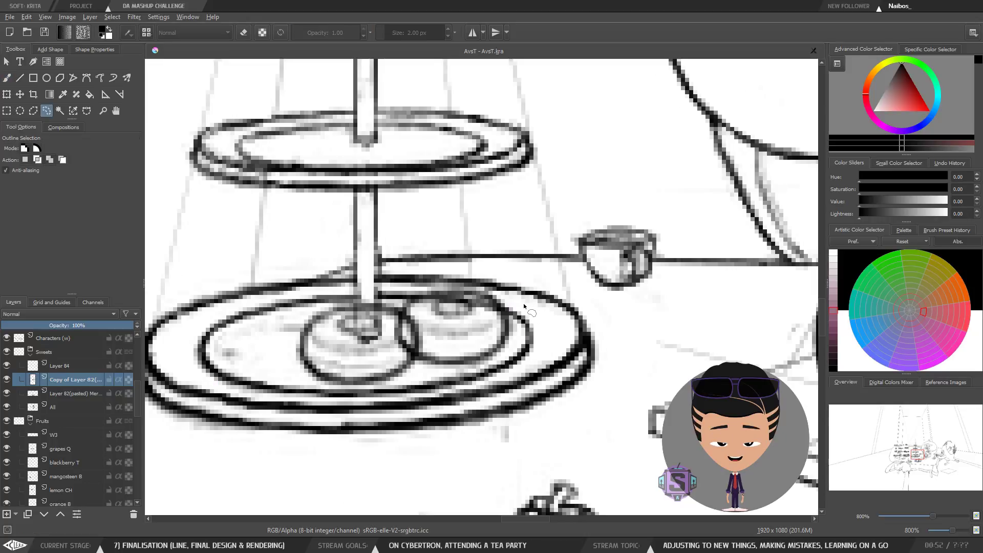
pyautogui.scroll(-1, 507, 307)
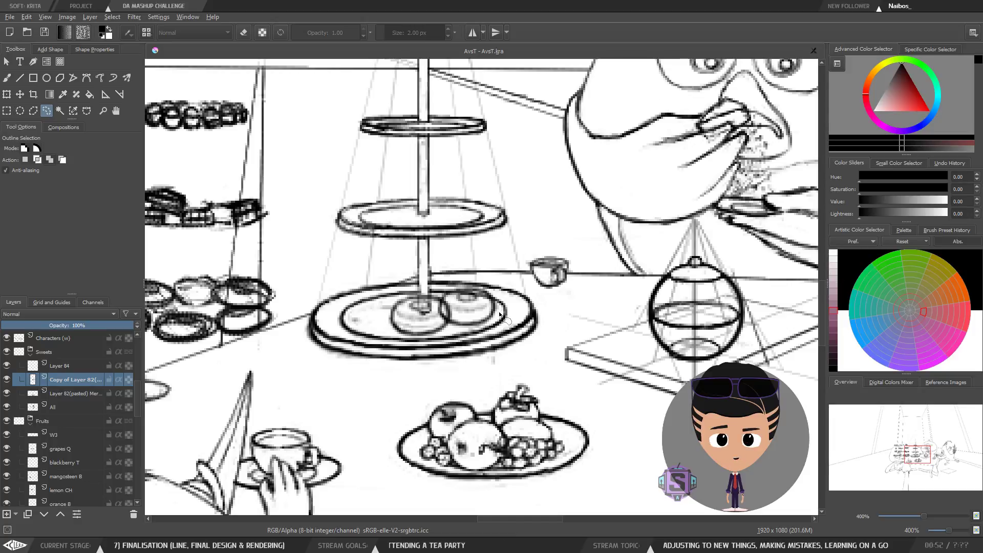
pyautogui.press('b')
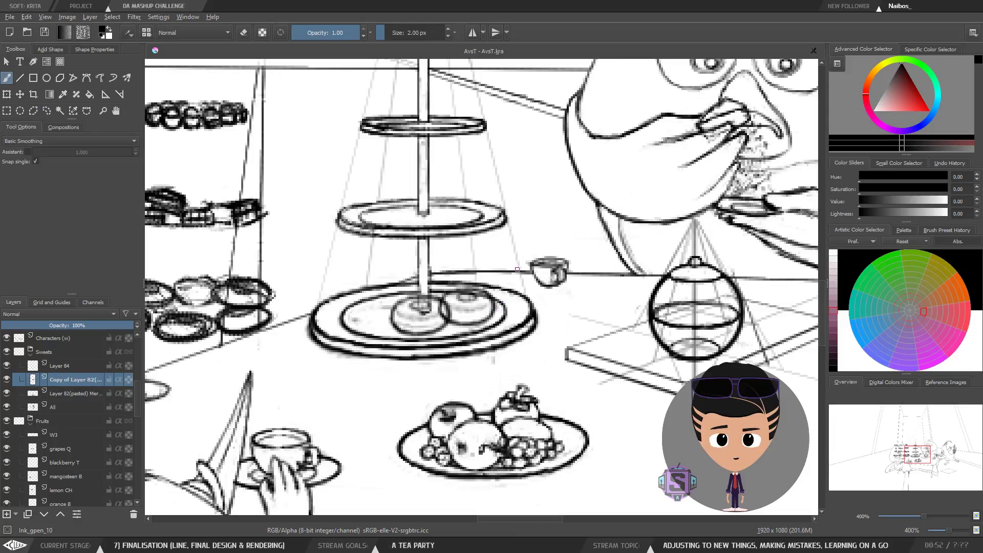
pyautogui.hotkey('ctrl', 't')
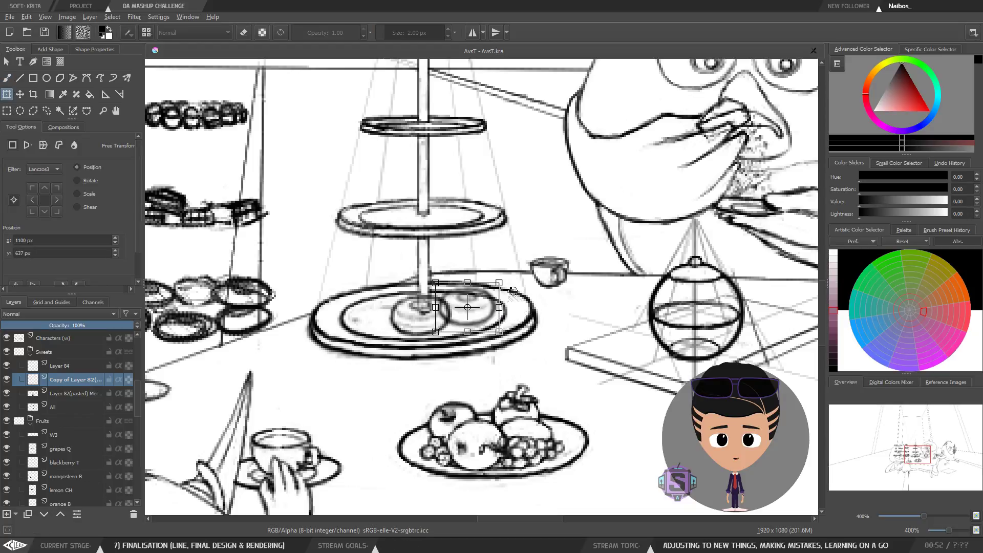
pyautogui.moveTo(516, 292); pyautogui.dragTo(522, 296)
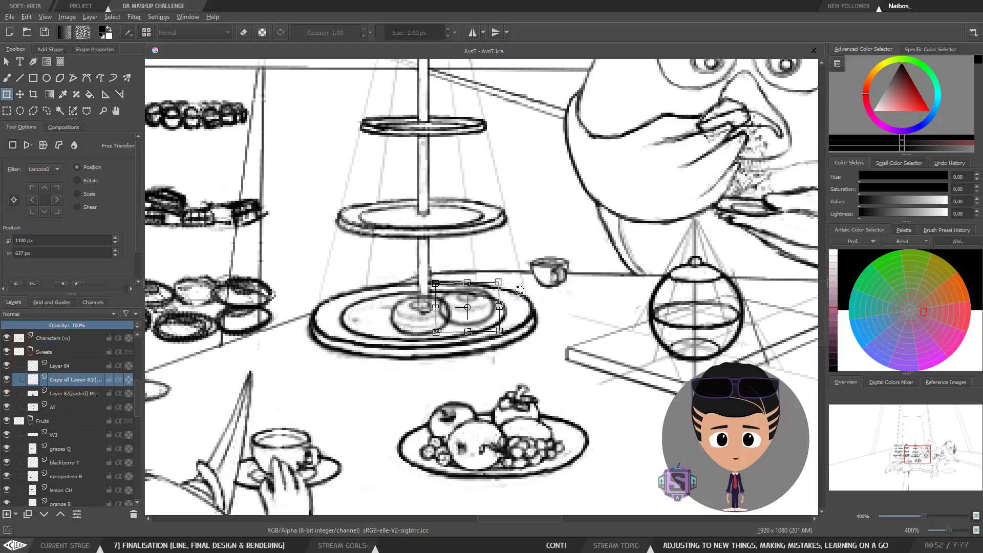
pyautogui.press('b')
# Step: Compare the donut placement on the bottom plate zoomed out and zoomed in, mirrored and unmirrored
pyautogui.scroll(-2, 523, 299)
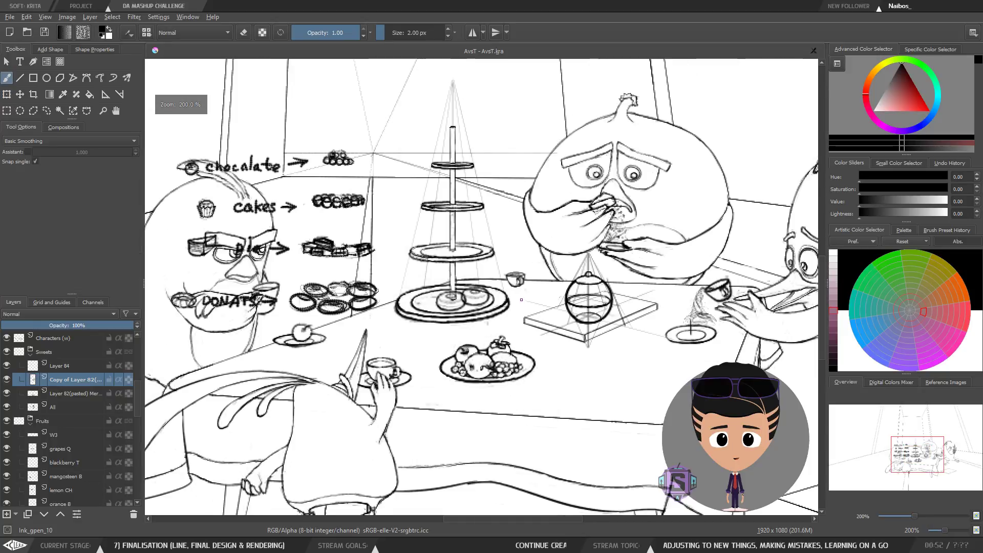
pyautogui.press('m')
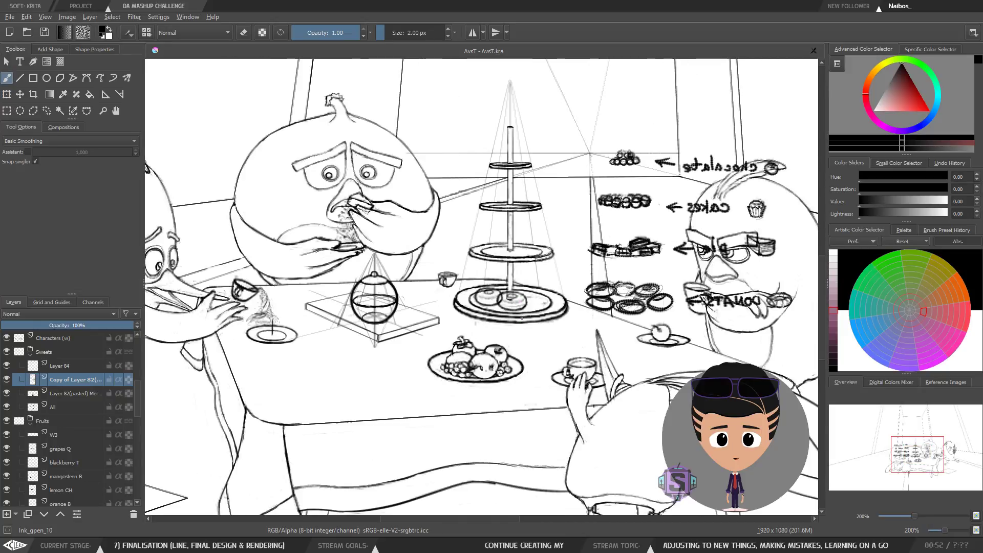
pyautogui.press('m')
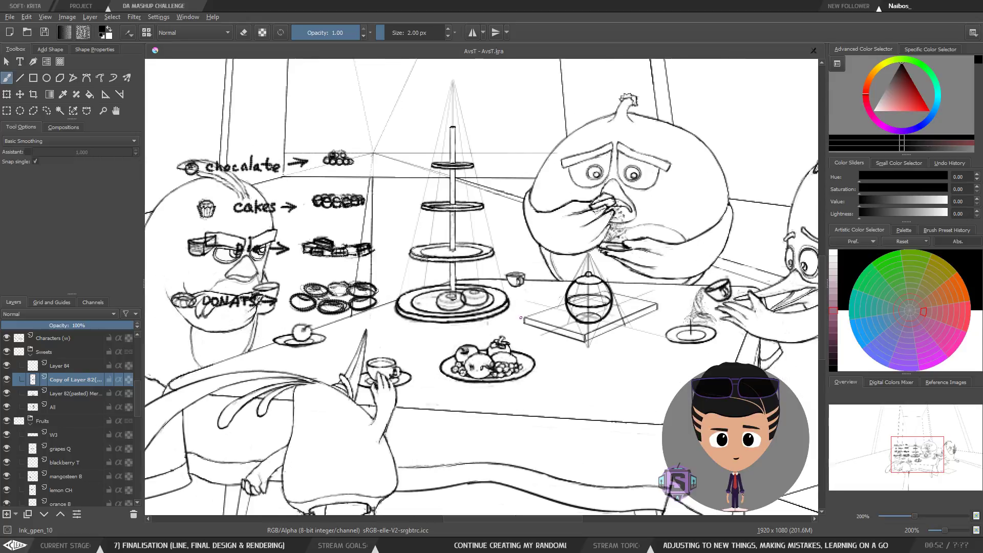
pyautogui.scroll(2, 522, 318)
pyautogui.press('m')
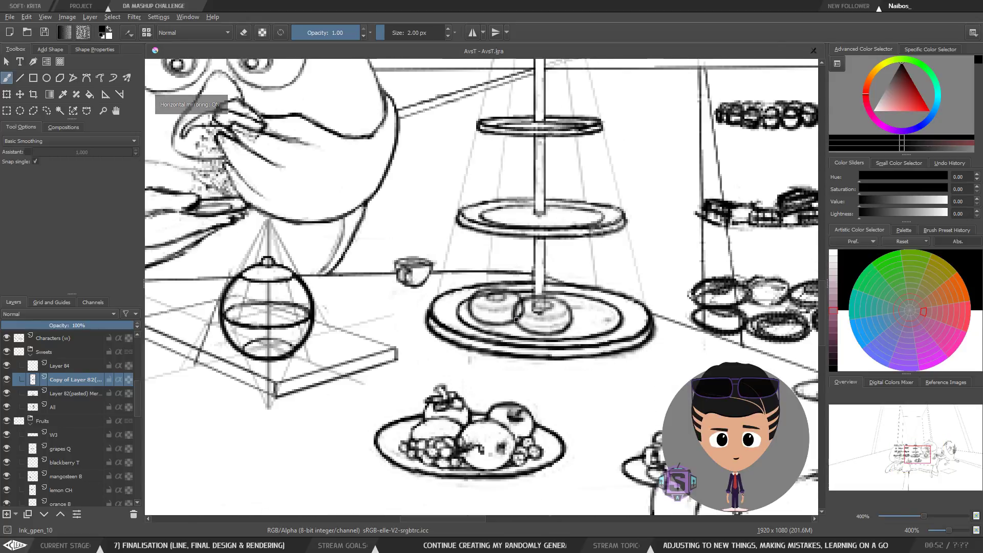
pyautogui.press('m')
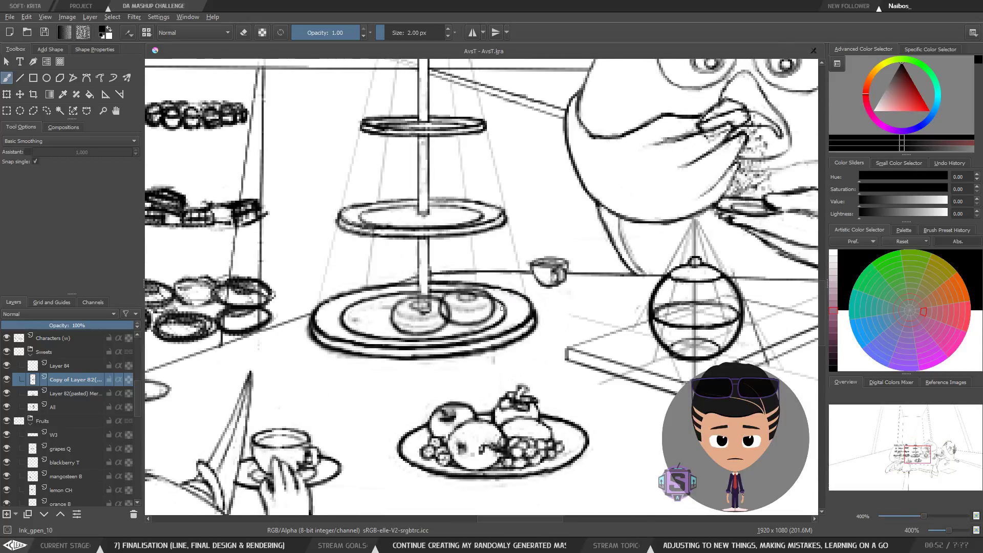
pyautogui.moveTo(482, 324)
pyautogui.mouseDown()
pyautogui.moveTo(476, 353)
pyautogui.moveTo(420, 365)
pyautogui.moveTo(437, 360)
pyautogui.mouseUp()
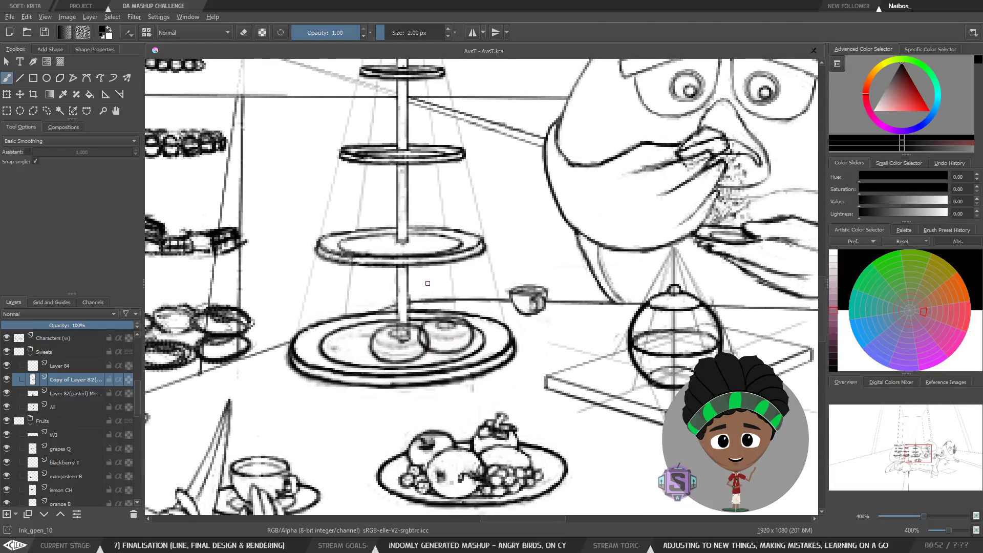
pyautogui.scroll(-2, 425, 367)
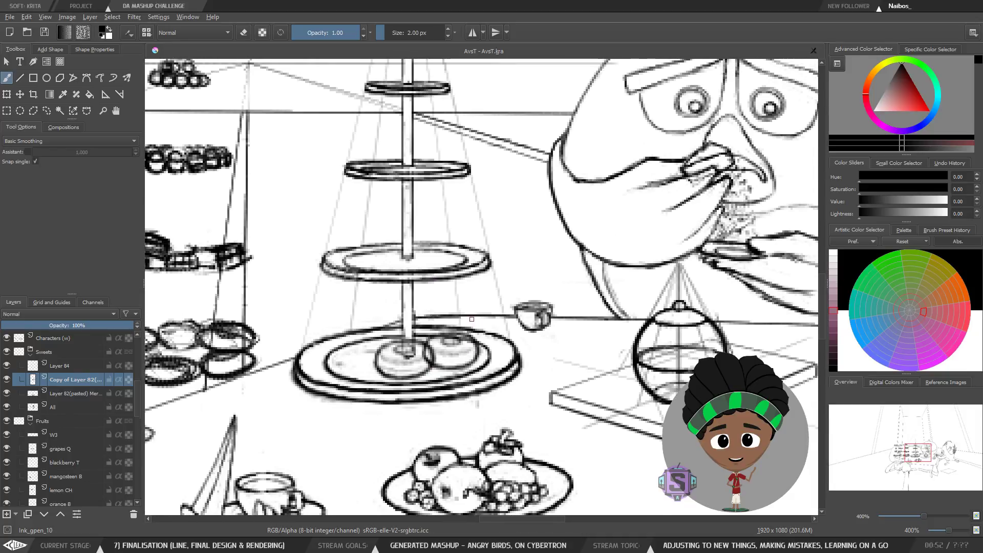
pyautogui.scroll(-1, 425, 367)
pyautogui.moveTo(489, 358)
pyautogui.mouseDown()
pyautogui.moveTo(519, 331)
pyautogui.moveTo(486, 354)
pyautogui.mouseUp()
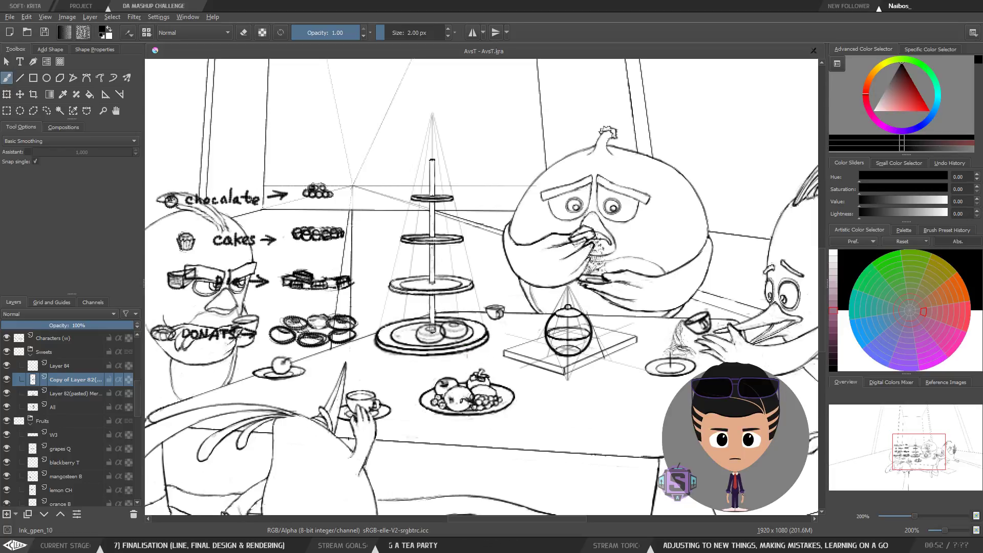
# Step: Zoom in and pan around the cake stand's bottom plate, toggling mirroring to inspect the donuts
pyautogui.hotkey('ctrl', '+')
pyautogui.hotkey('ctrl', '+')
pyautogui.moveTo(458, 309); pyautogui.dragTo(462, 267)
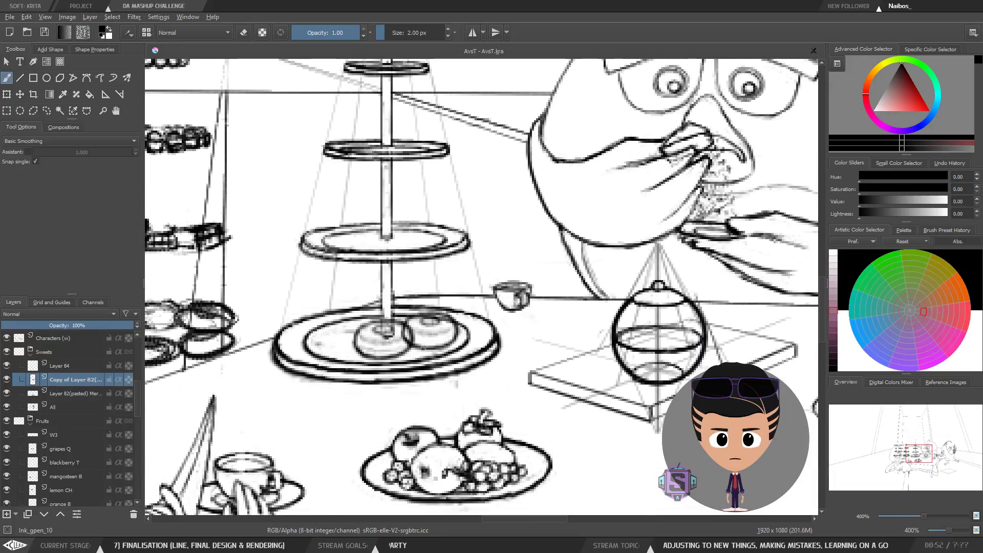
pyautogui.moveTo(423, 308); pyautogui.dragTo(451, 369)
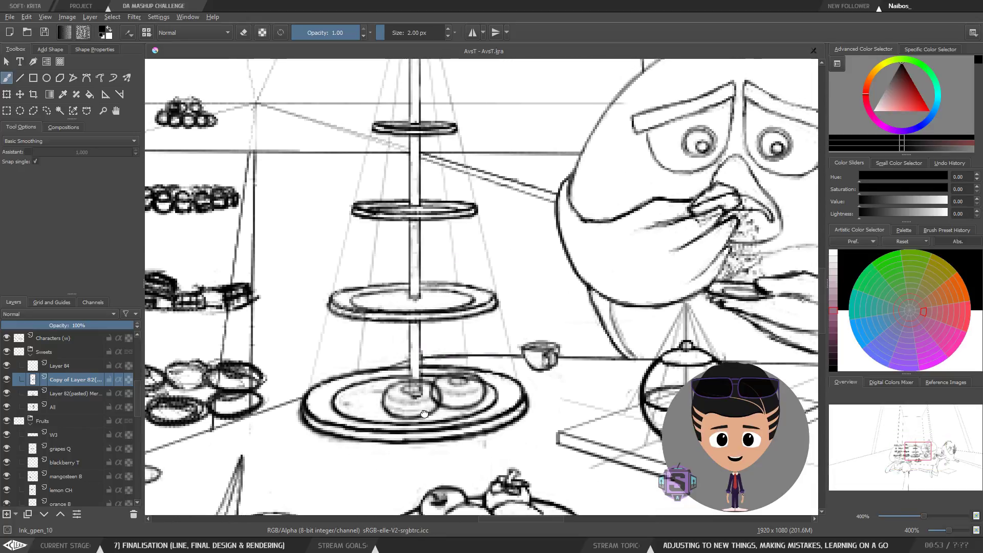
pyautogui.moveTo(424, 414); pyautogui.dragTo(451, 346)
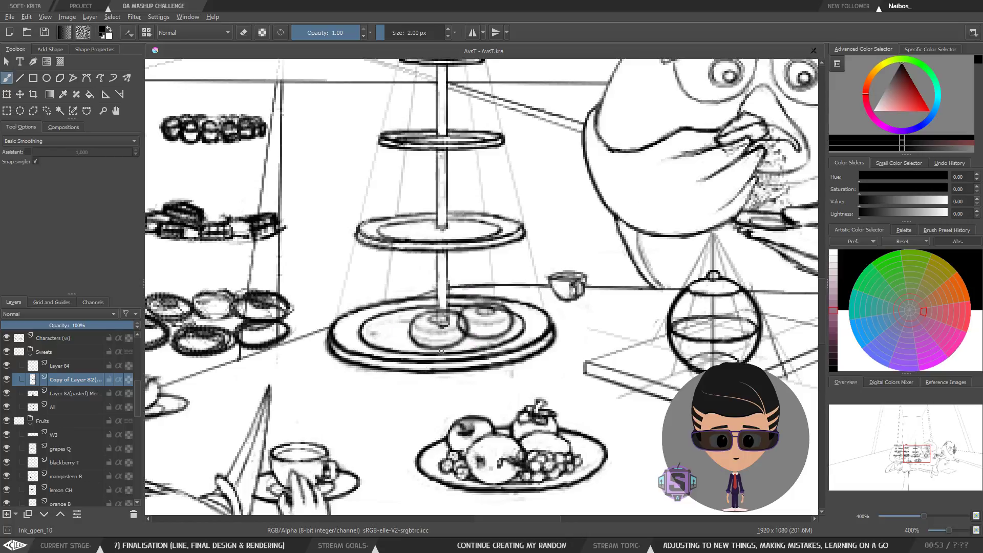
pyautogui.press('m')
pyautogui.press('m')
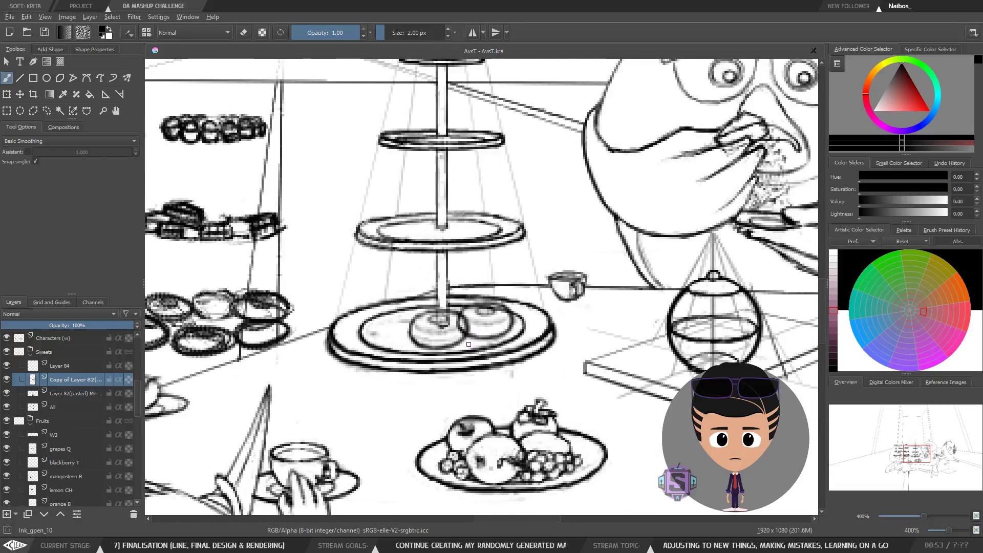
pyautogui.press('m')
pyautogui.press('m')
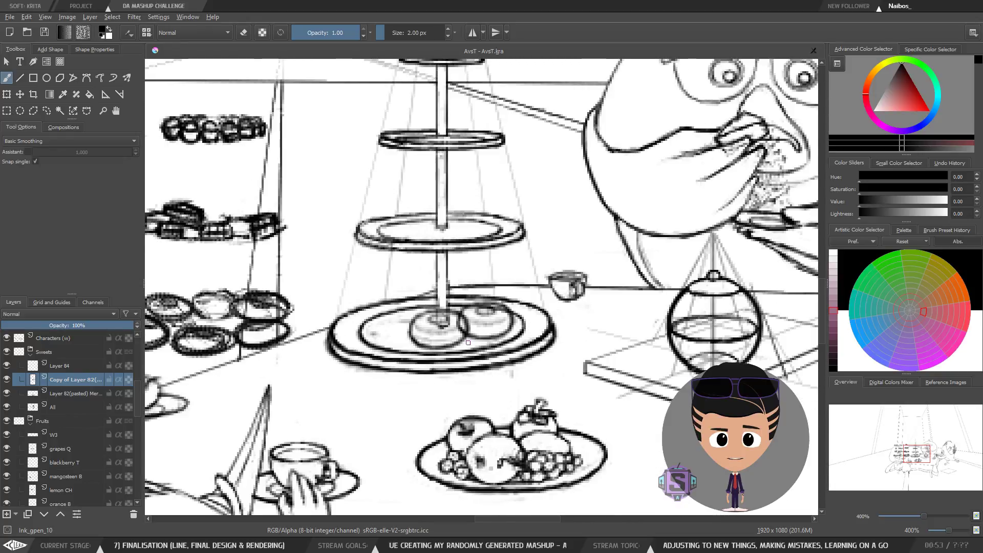
pyautogui.moveTo(476, 338); pyautogui.dragTo(399, 349)
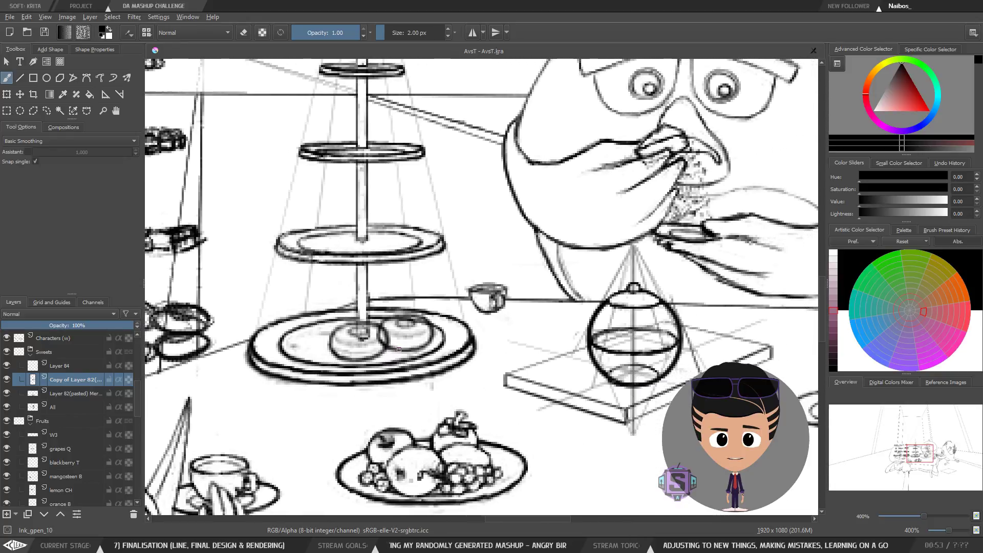
# Step: Inspect the donuts on the bottom plate closely at high zoom with the canvas mirrored
pyautogui.press('l')
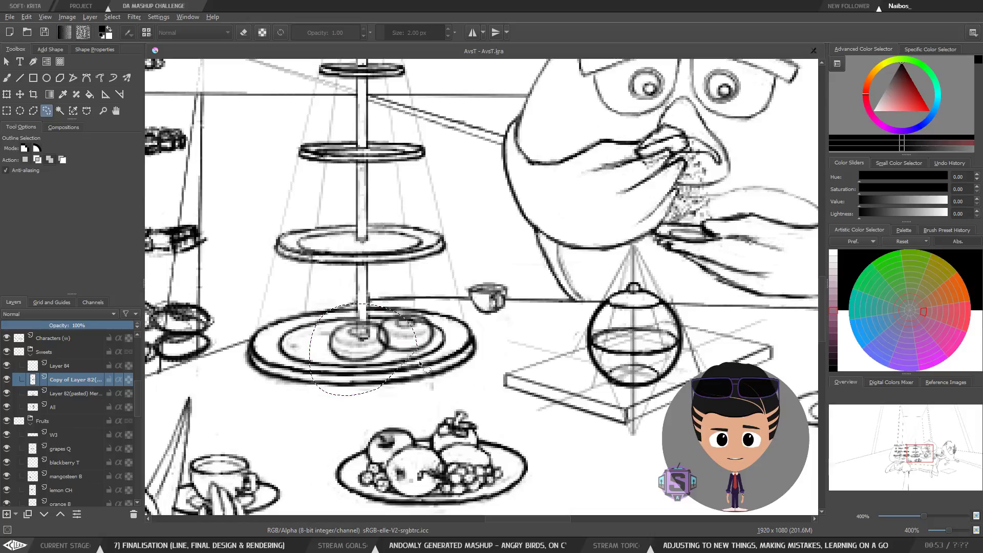
pyautogui.press('m')
pyautogui.scroll(-5, 621, 362)
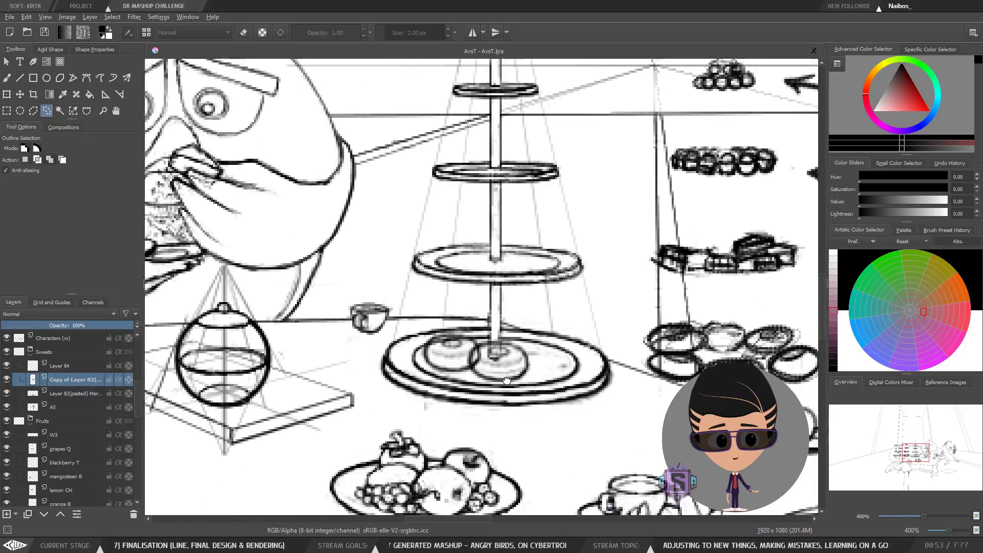
pyautogui.press('m')
pyautogui.press('+')
pyautogui.press('+')
pyautogui.press('+')
pyautogui.press('+')
pyautogui.press('+')
pyautogui.press('+')
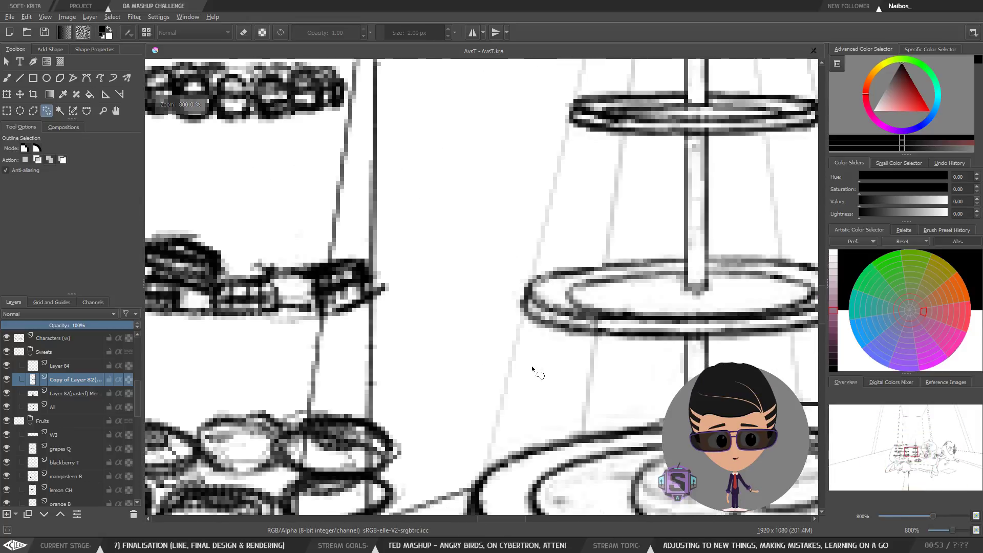
pyautogui.press('b')
pyautogui.moveTo(567, 430); pyautogui.dragTo(382, 293)
pyautogui.moveTo(491, 370)
pyautogui.mouseDown()
pyautogui.moveTo(375, 366)
pyautogui.moveTo(383, 376)
pyautogui.mouseUp()
pyautogui.scroll(-2, 491, 324)
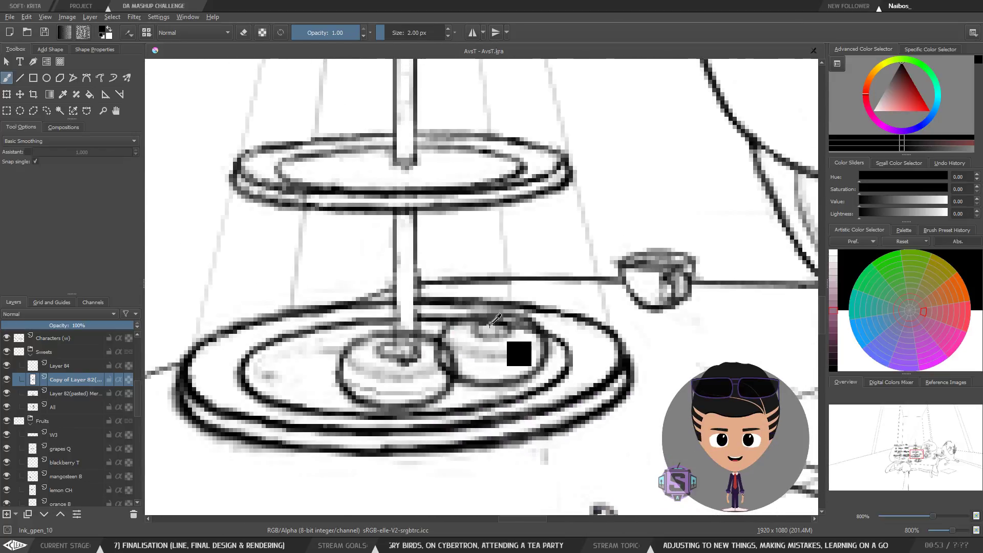
# Step: Check the pasted donut layer's position with Transform and Move, then zoom out with the canvas mirrored
pyautogui.press('m')
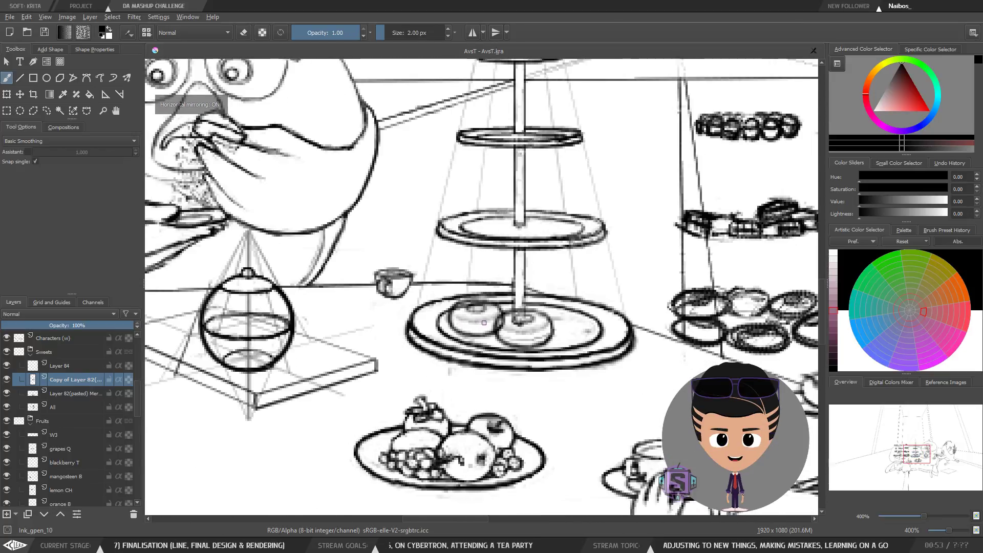
pyautogui.scroll(-1, 521, 323)
pyautogui.press('m')
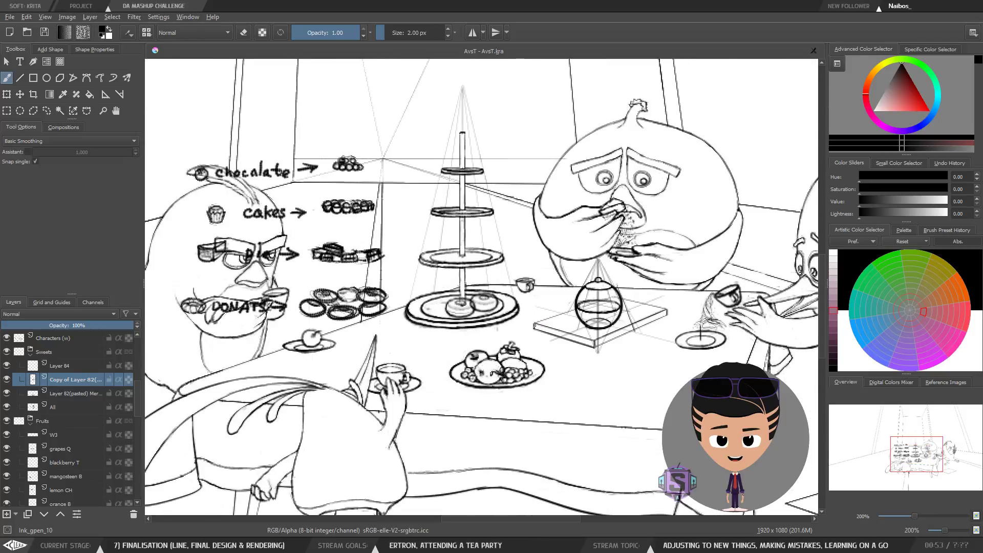
pyautogui.scroll(1, 481, 345)
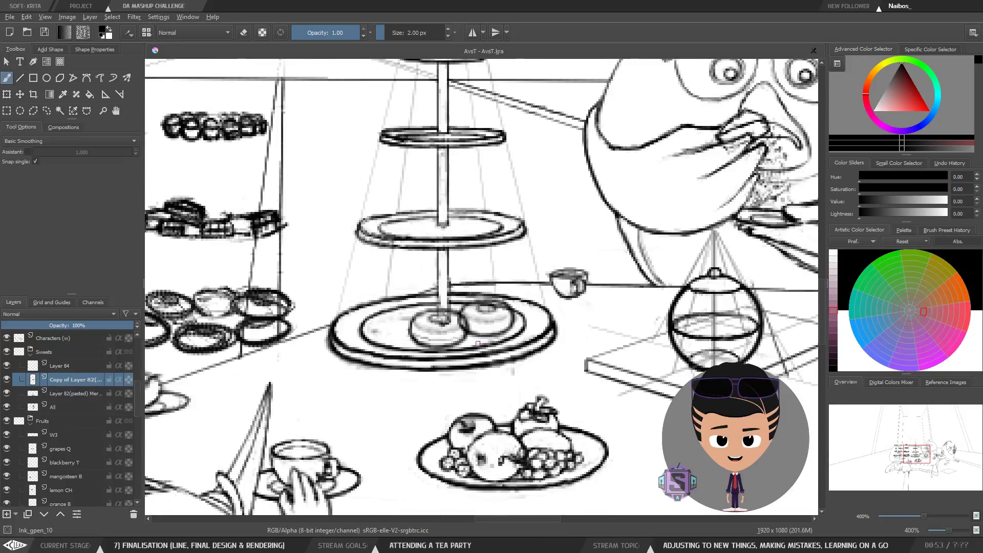
pyautogui.hotkey('ctrl', 't')
pyautogui.click(100, 393)
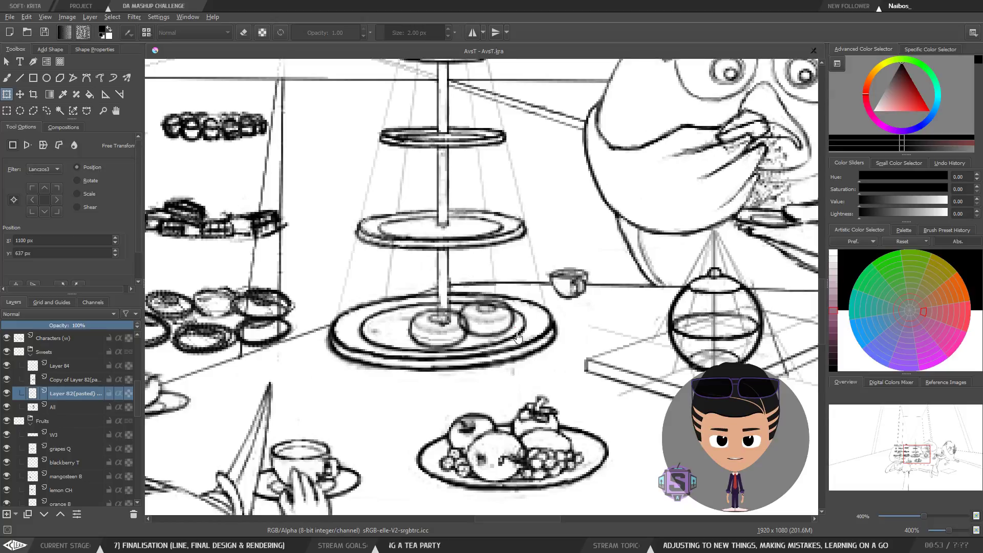
pyautogui.press('b')
pyautogui.hotkey('ctrl', 't')
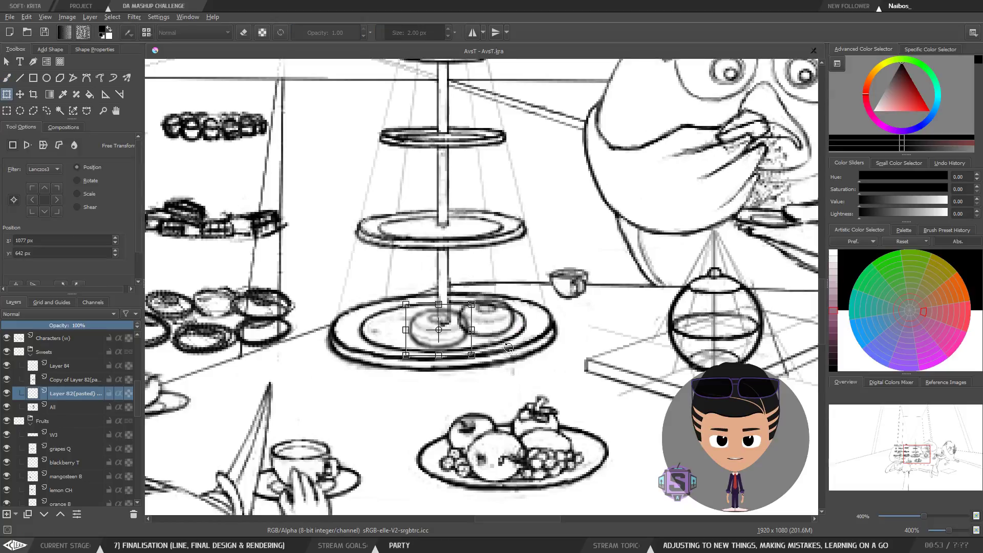
pyautogui.press('b')
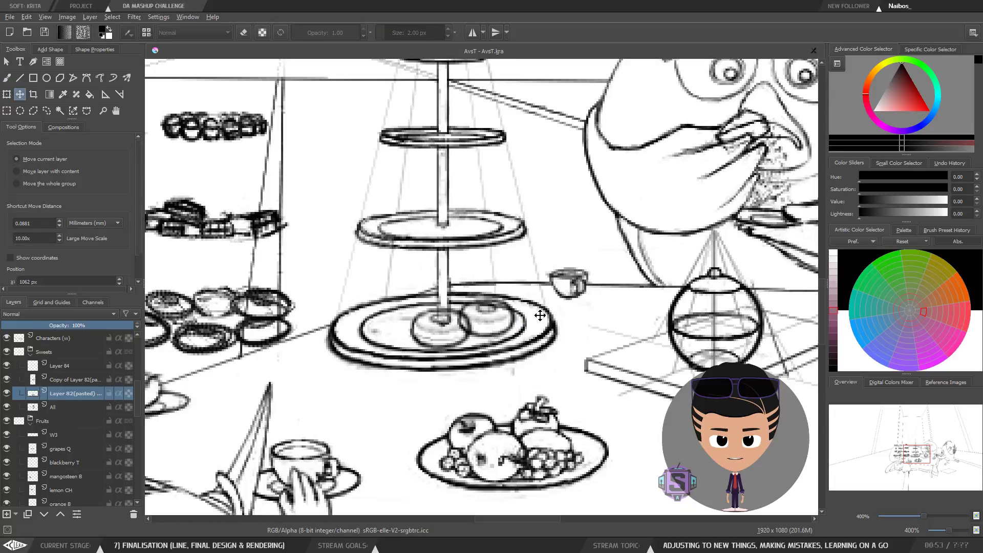
pyautogui.press('-')
pyautogui.press('m')
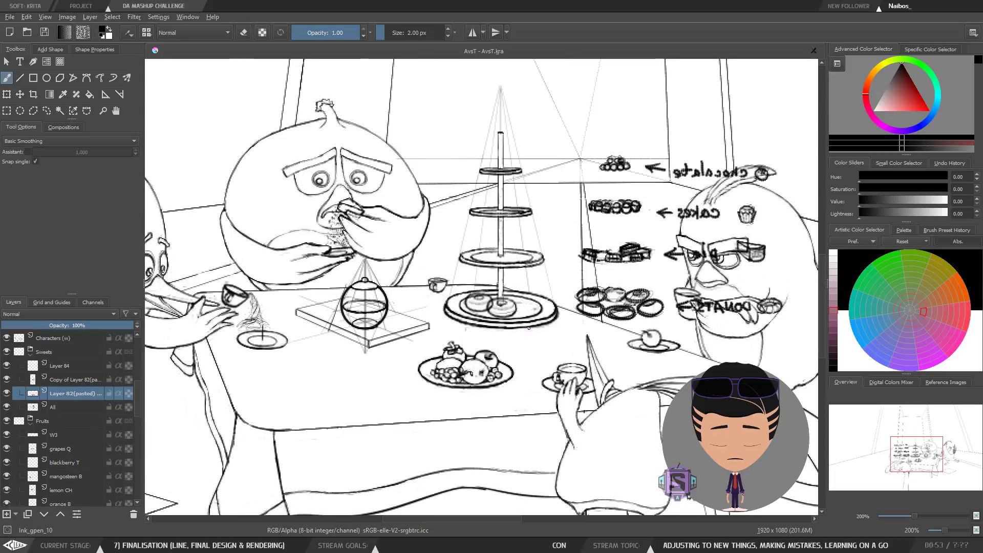
# Step: Zoom and pan around the cake stand's bottom plate, toggling canvas mirroring to inspect the donuts
pyautogui.press('-')
pyautogui.press('+')
pyautogui.moveTo(576, 354); pyautogui.dragTo(465, 367)
pyautogui.press('+')
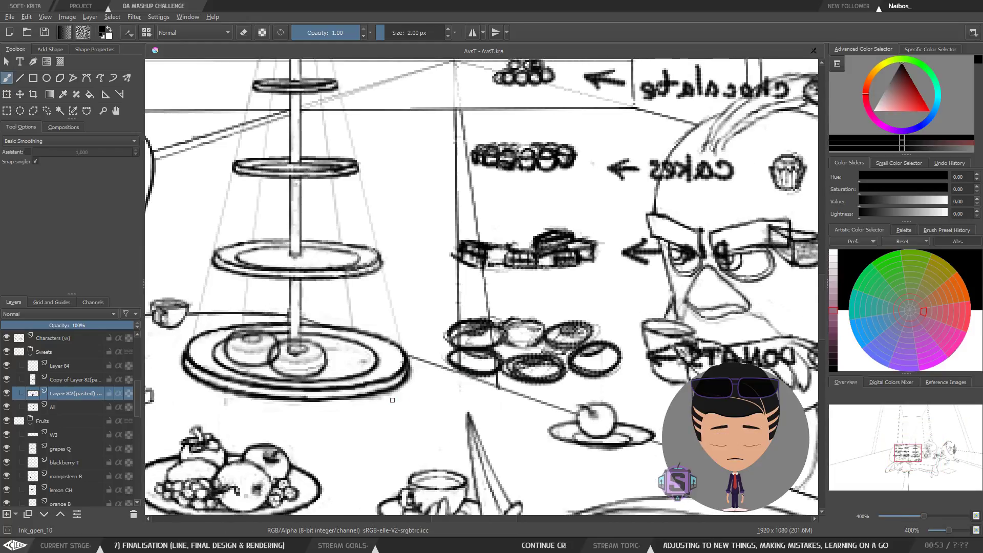
pyautogui.press('m')
pyautogui.moveTo(695, 335); pyautogui.dragTo(424, 338)
pyautogui.moveTo(503, 357); pyautogui.dragTo(484, 353)
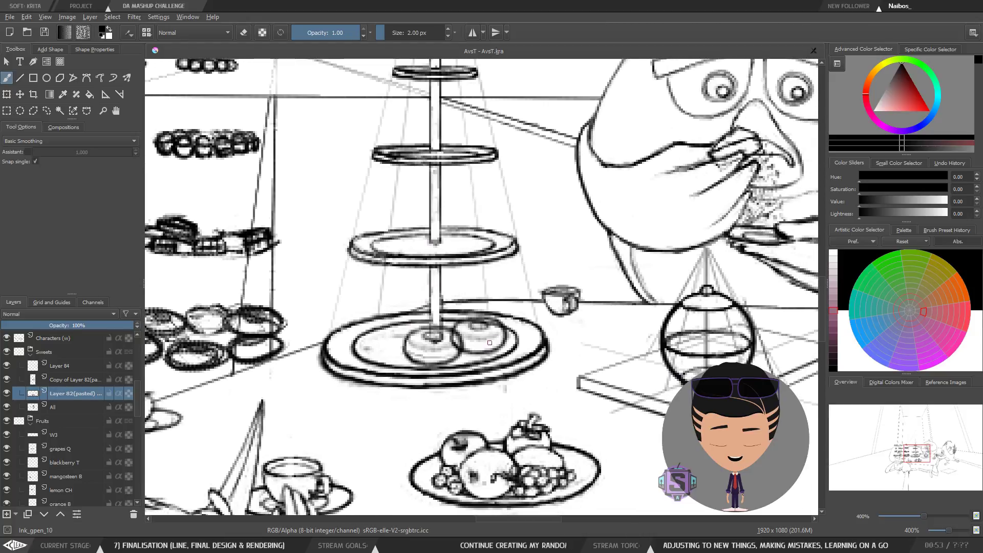
pyautogui.press('m')
pyautogui.press('m')
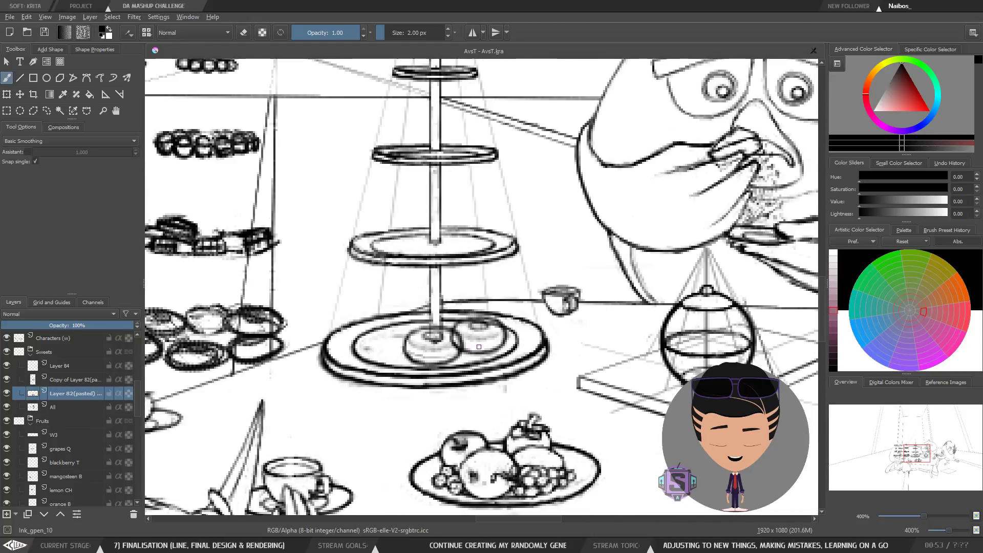
pyautogui.moveTo(479, 347)
pyautogui.mouseDown()
pyautogui.moveTo(443, 355)
pyautogui.moveTo(462, 367)
pyautogui.mouseUp()
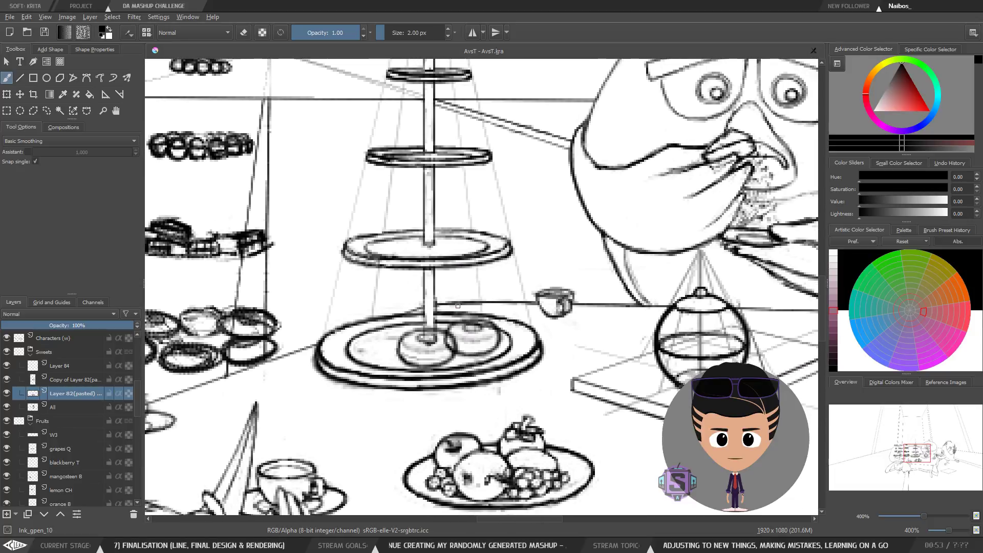
pyautogui.moveTo(474, 314); pyautogui.dragTo(466, 343)
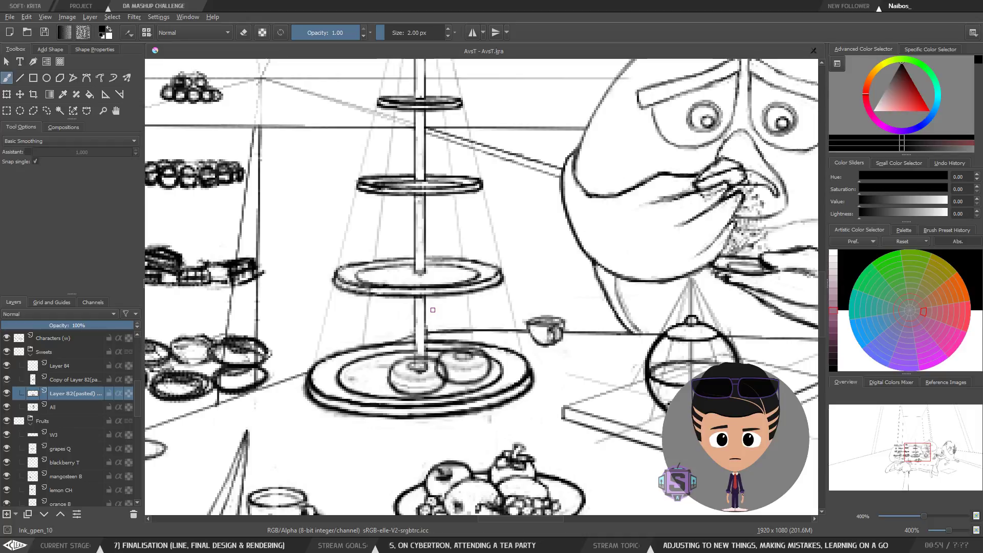
# Step: Zoom out to the whole scene and back in to compare the donut arrangement mirrored and unmirrored
pyautogui.hotkey('ctrl', '-')
pyautogui.hotkey('ctrl', '-')
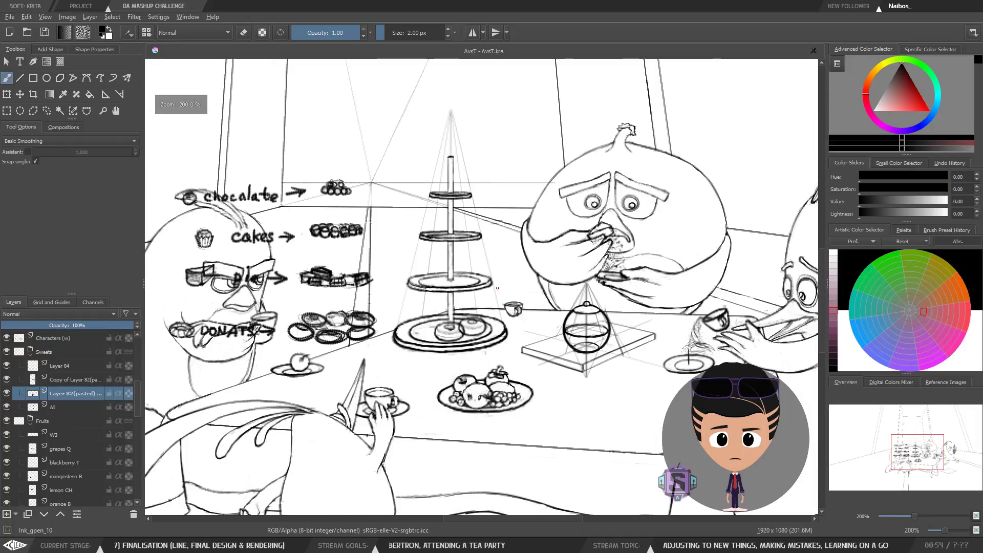
pyautogui.hotkey('ctrl', '+')
pyautogui.hotkey('ctrl', '+')
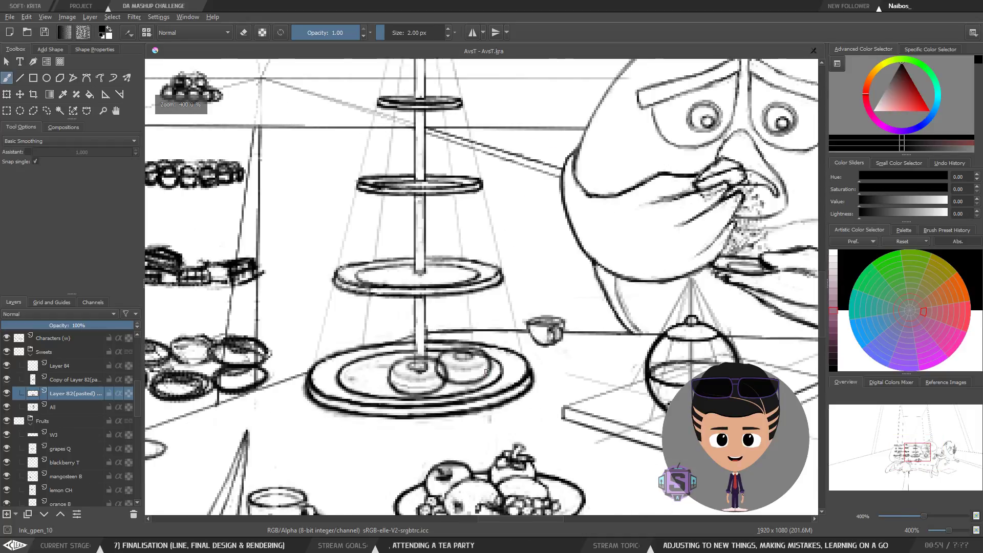
pyautogui.moveTo(507, 310); pyautogui.dragTo(519, 268)
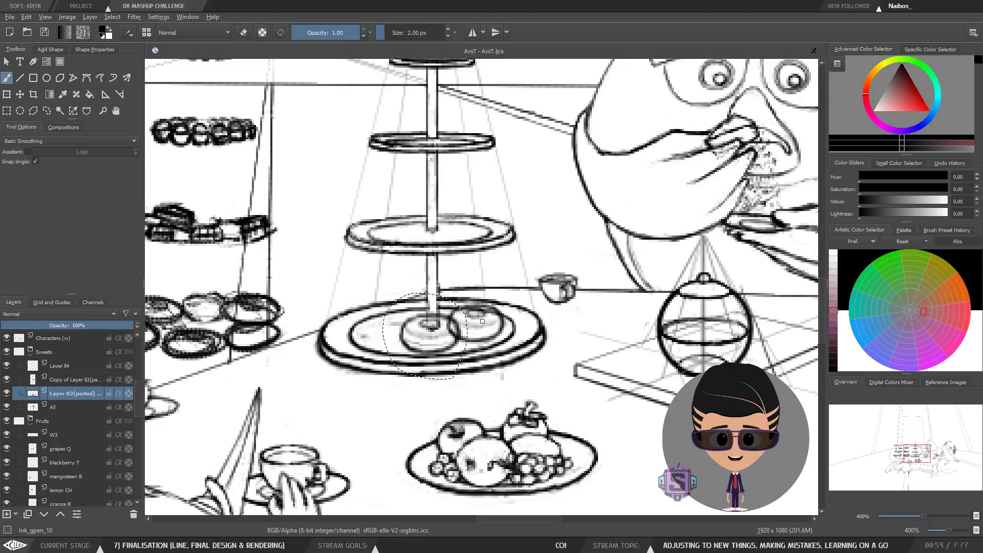
pyautogui.press('m')
pyautogui.press('m')
pyautogui.press('+')
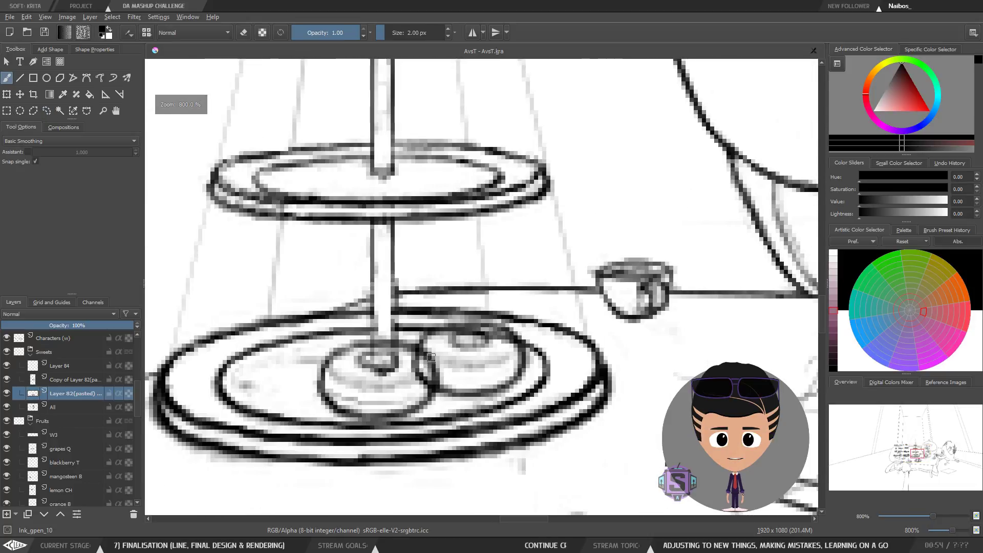
pyautogui.press('-')
pyautogui.moveTo(444, 368); pyautogui.dragTo(439, 384)
# Step: Compare the two donut layers by switching between them and toggling each one's visibility
pyautogui.click(60, 383)
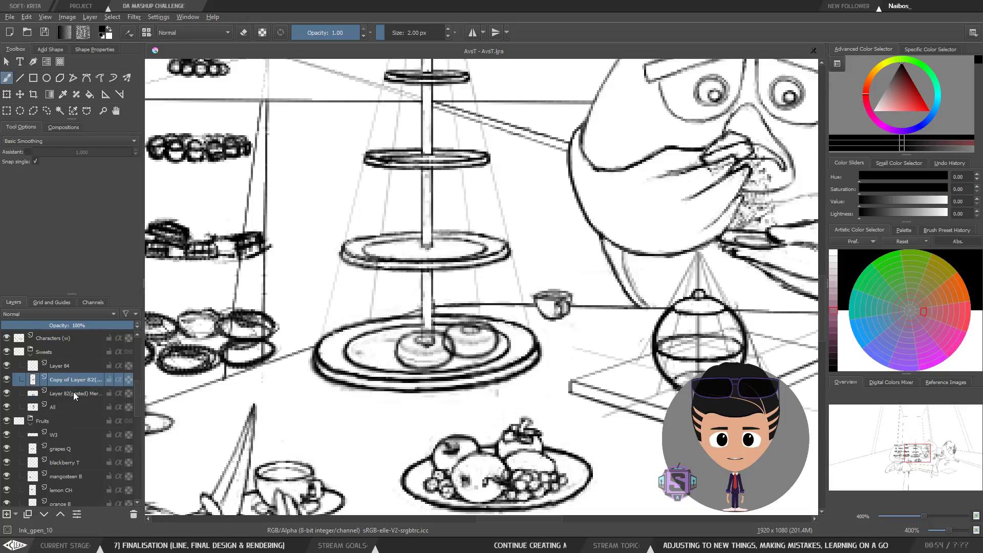
pyautogui.click(8, 376)
pyautogui.click(8, 376)
pyautogui.click(77, 392)
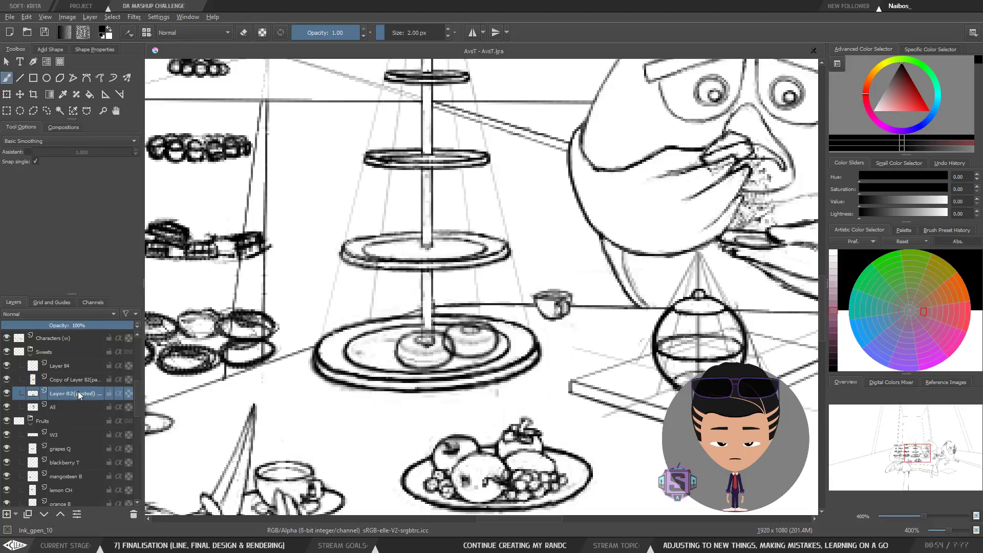
pyautogui.click(67, 380)
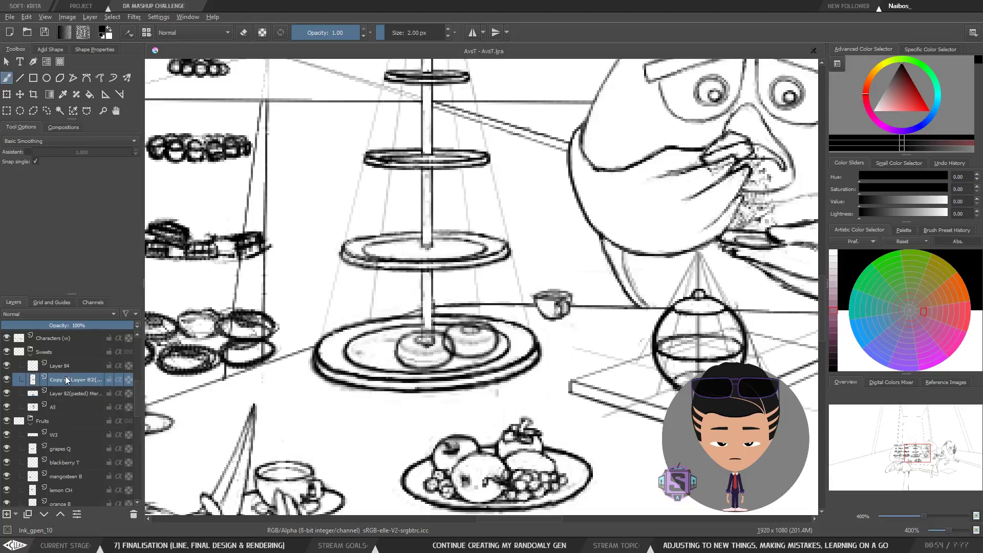
pyautogui.click(85, 392)
pyautogui.click(4, 394)
pyautogui.click(4, 394)
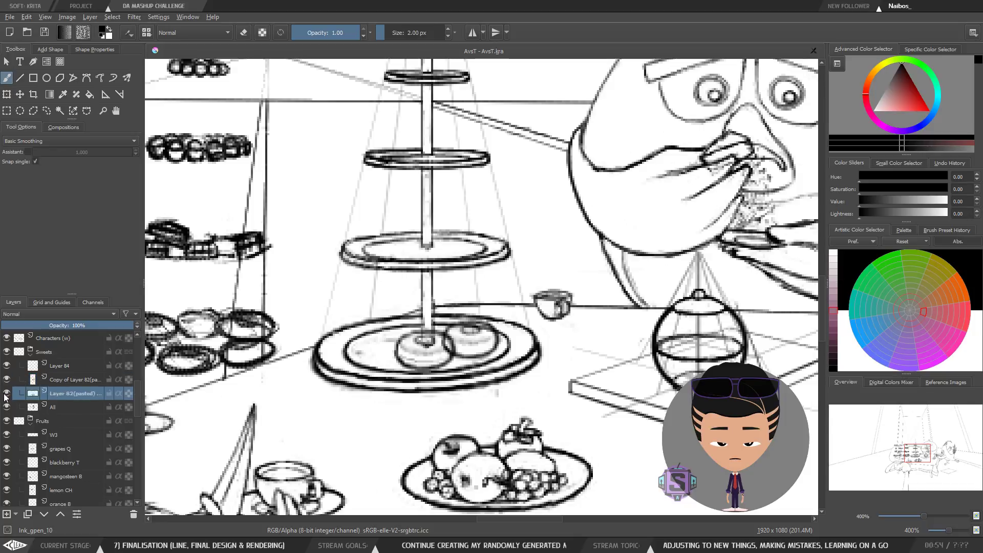
pyautogui.click(4, 395)
pyautogui.click(4, 395)
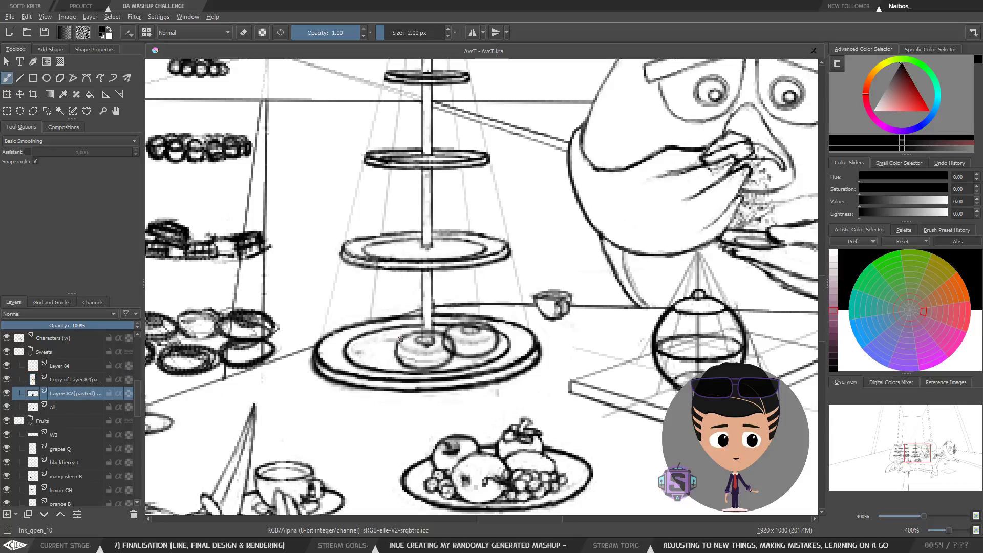
# Step: Duplicate the pasted donut layer and move the copy leftward onto the bottom plate
pyautogui.rightClick(46, 395)
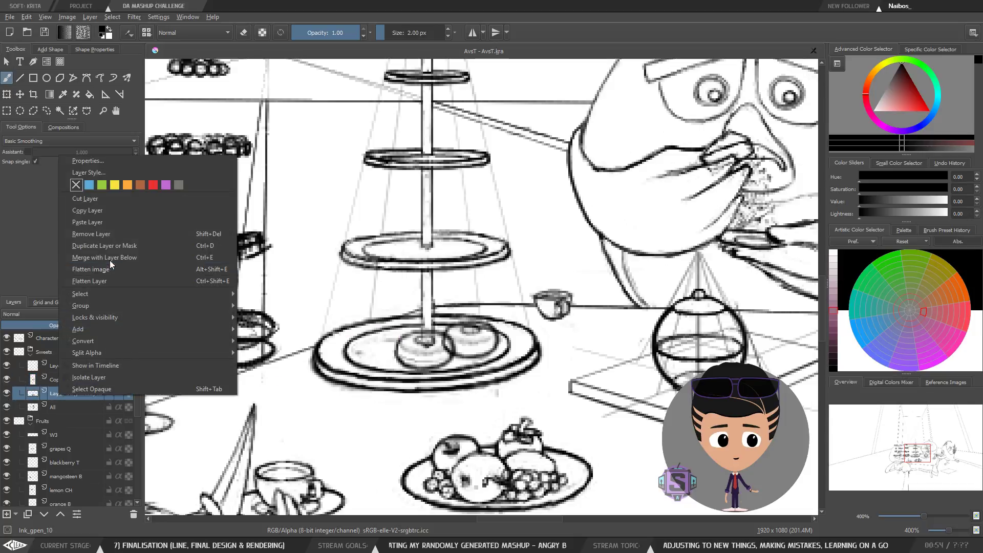
pyautogui.click(118, 240)
pyautogui.moveTo(91, 396); pyautogui.dragTo(84, 373)
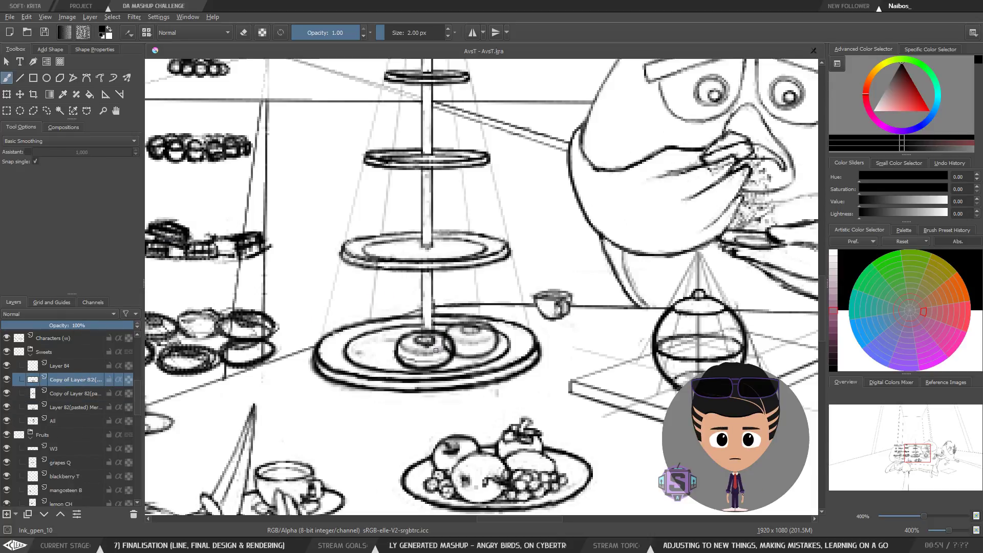
pyautogui.press('t')
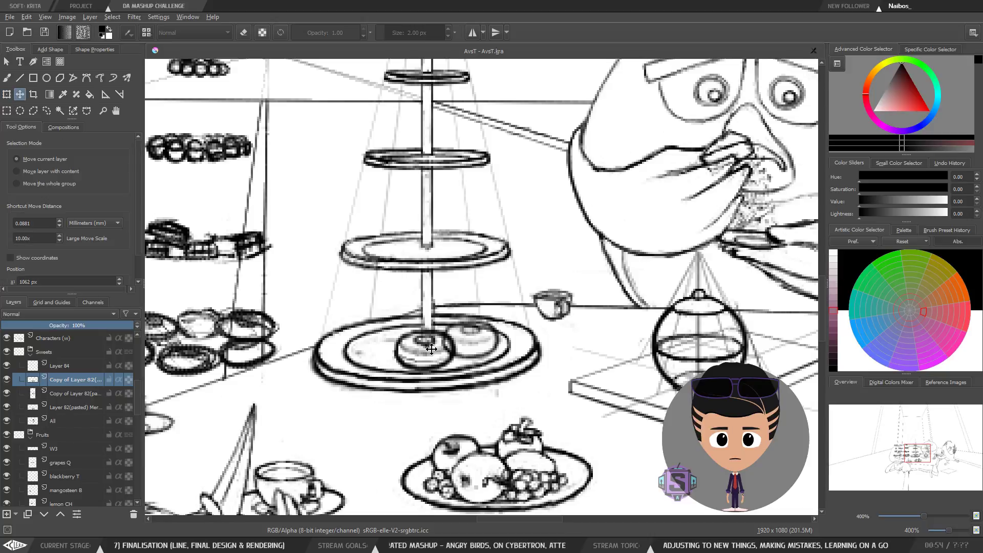
pyautogui.moveTo(431, 349); pyautogui.dragTo(390, 335)
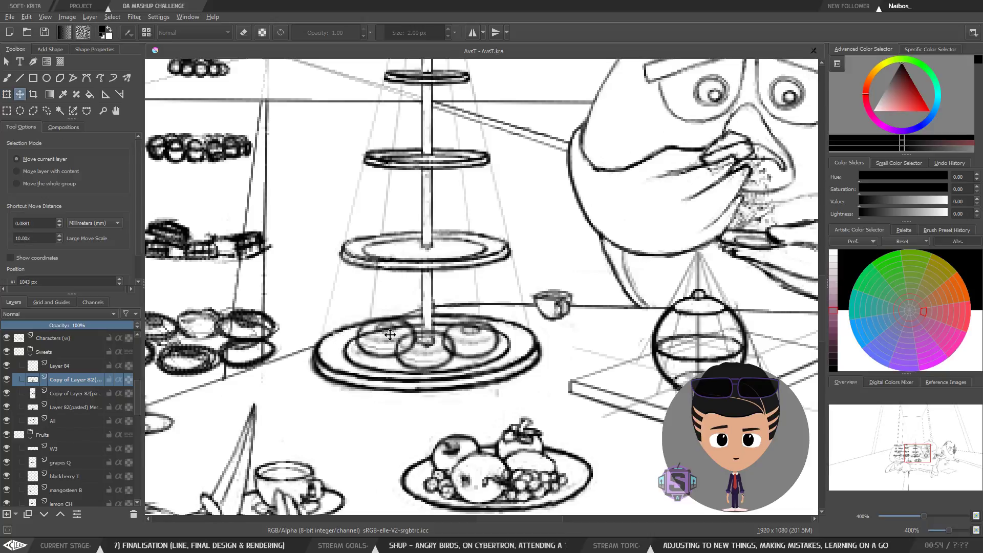
# Step: Nudge the duplicated donut slightly up and right with Transform, then switch back to the brush
pyautogui.hotkey('ctrl', 't')
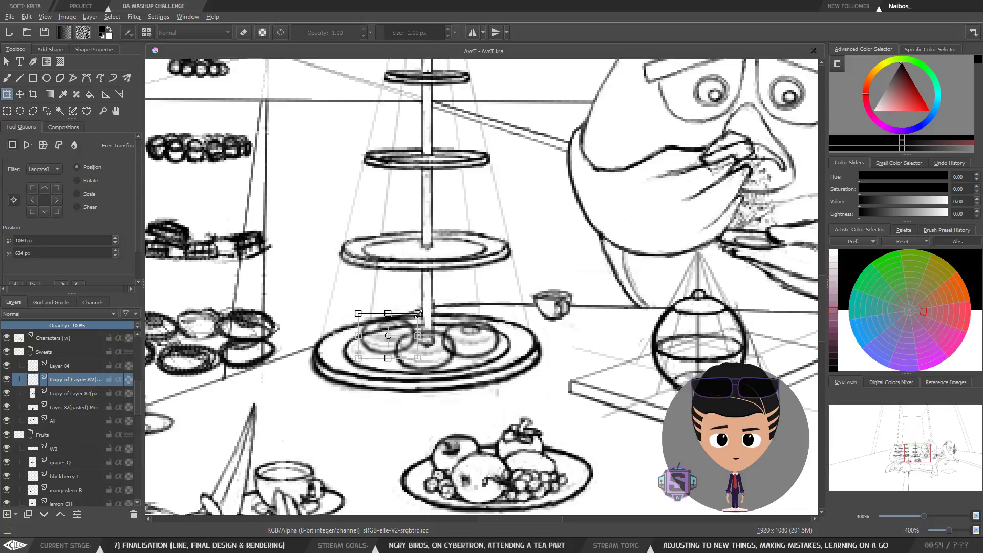
pyautogui.press('-')
pyautogui.press('-')
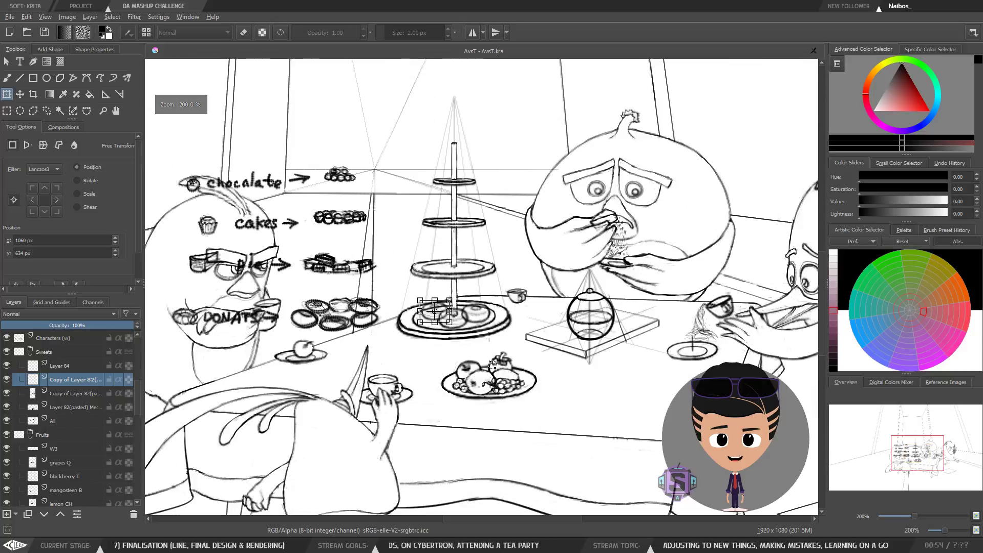
pyautogui.moveTo(521, 360); pyautogui.dragTo(515, 375)
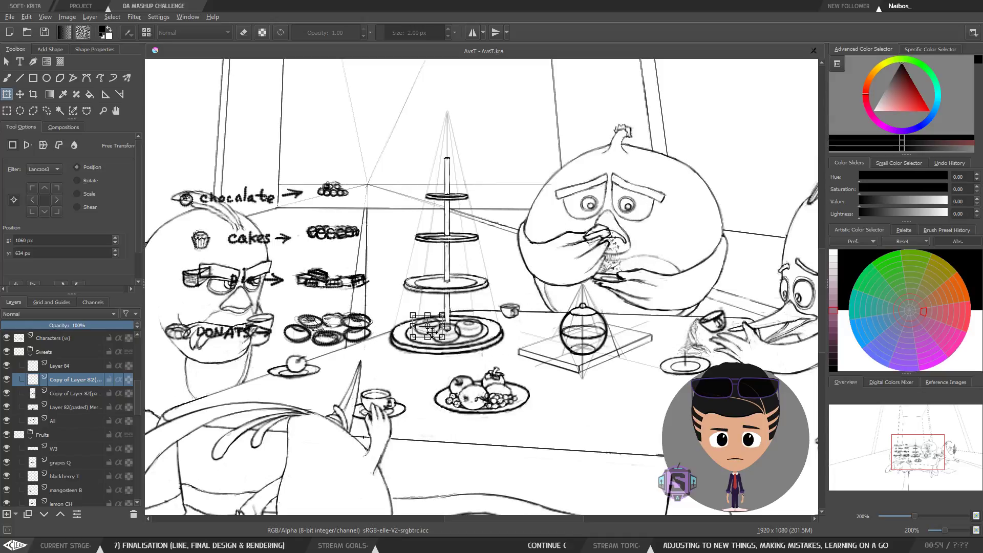
pyautogui.press('+')
pyautogui.press('+')
pyautogui.moveTo(458, 415); pyautogui.dragTo(461, 369)
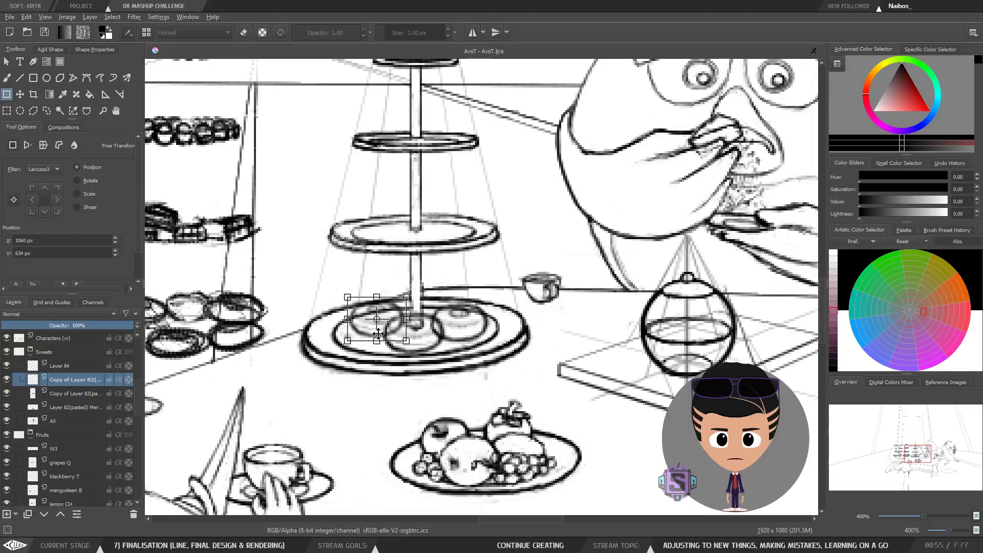
pyautogui.moveTo(378, 334)
pyautogui.mouseDown()
pyautogui.moveTo(384, 322)
pyautogui.moveTo(469, 331)
pyautogui.moveTo(390, 322)
pyautogui.mouseUp()
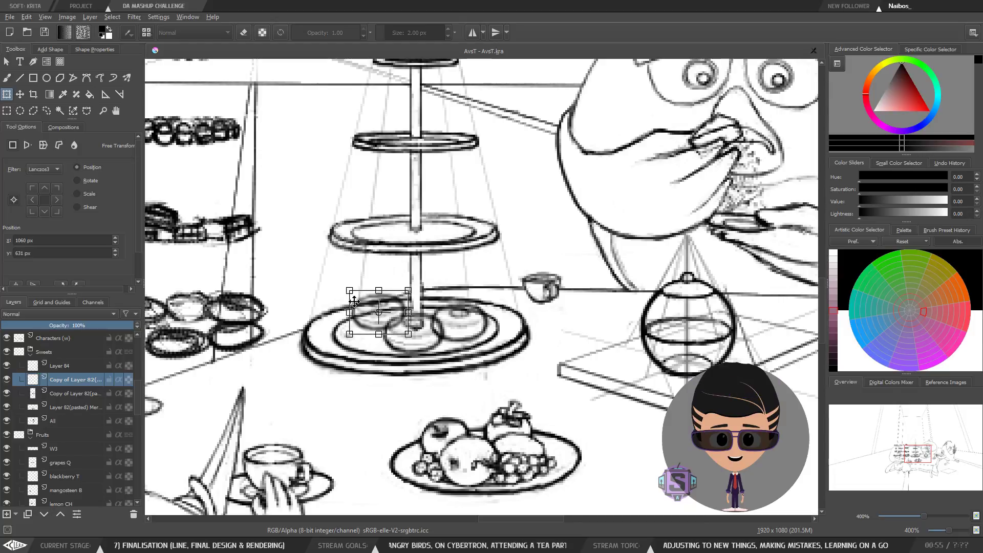
pyautogui.press('t')
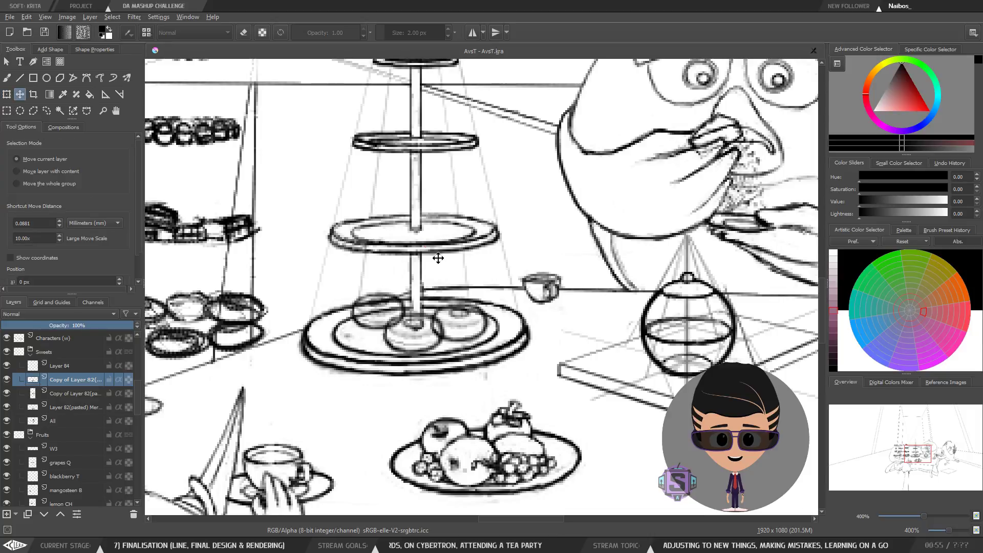
pyautogui.press('b')
# Step: Scroll through the layer stack and inspect the Fruits group and the A3 layer
pyautogui.press('-')
pyautogui.press('-')
pyautogui.press('+')
pyautogui.press('+')
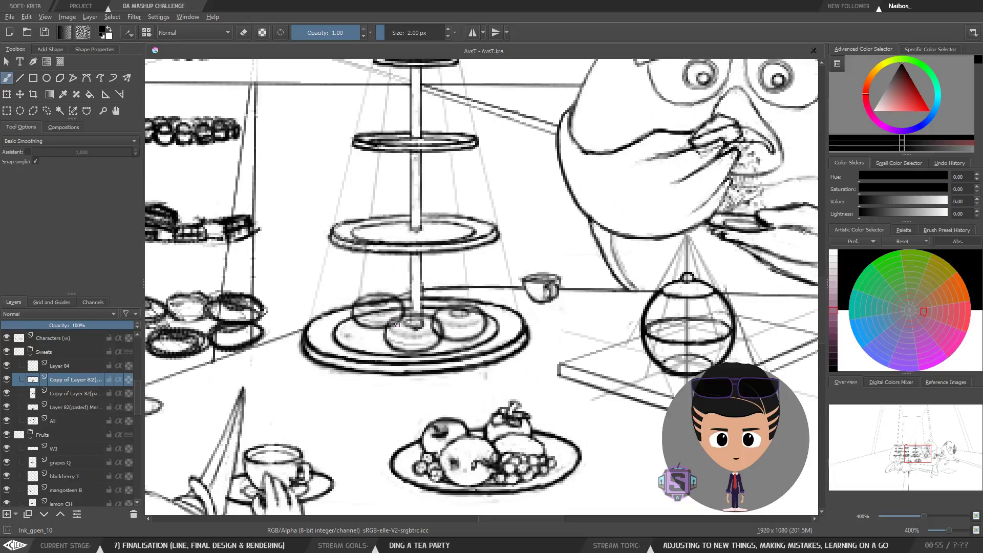
pyautogui.scroll(2, 403, 320)
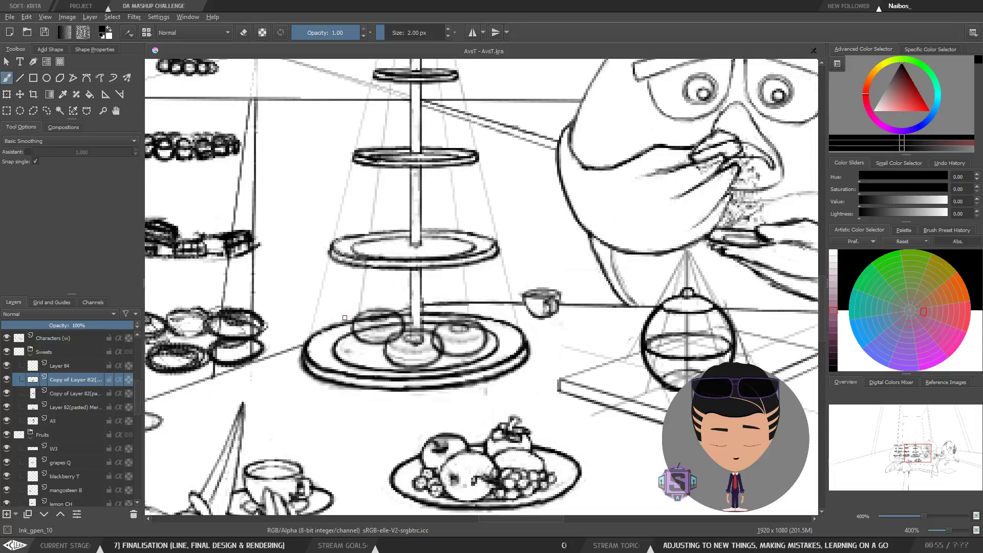
pyautogui.moveTo(137, 400); pyautogui.dragTo(140, 416)
pyautogui.click(68, 365)
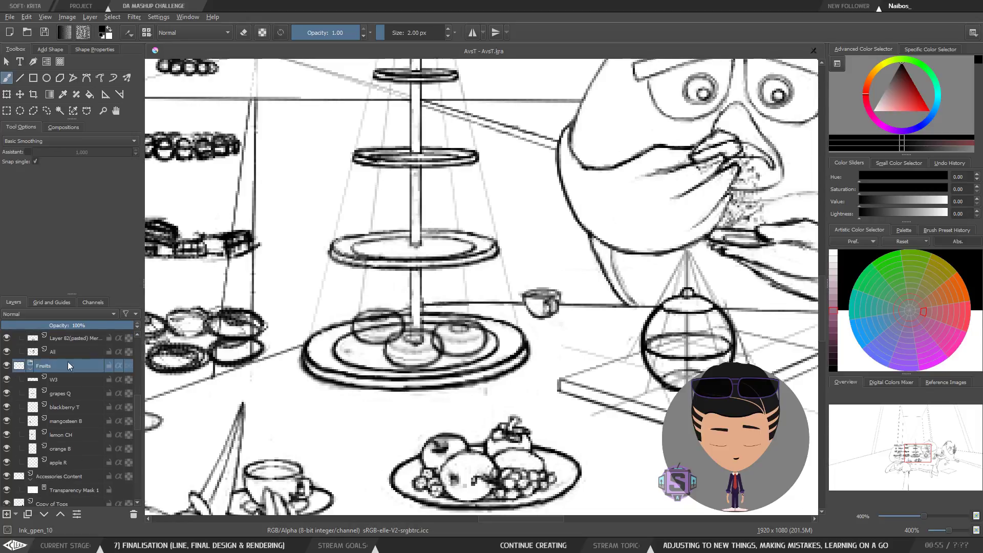
pyautogui.moveTo(40, 327); pyautogui.dragTo(139, 328)
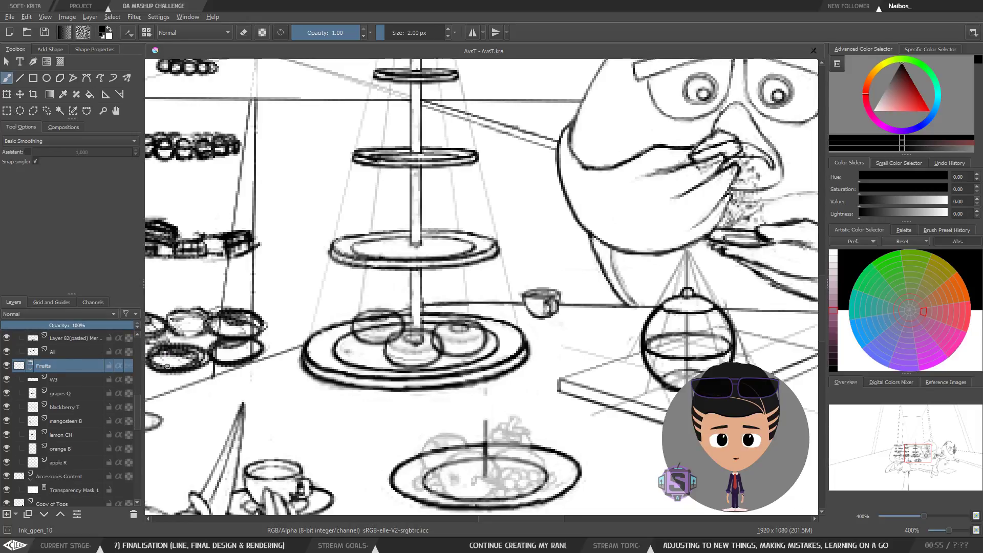
pyautogui.click(63, 351)
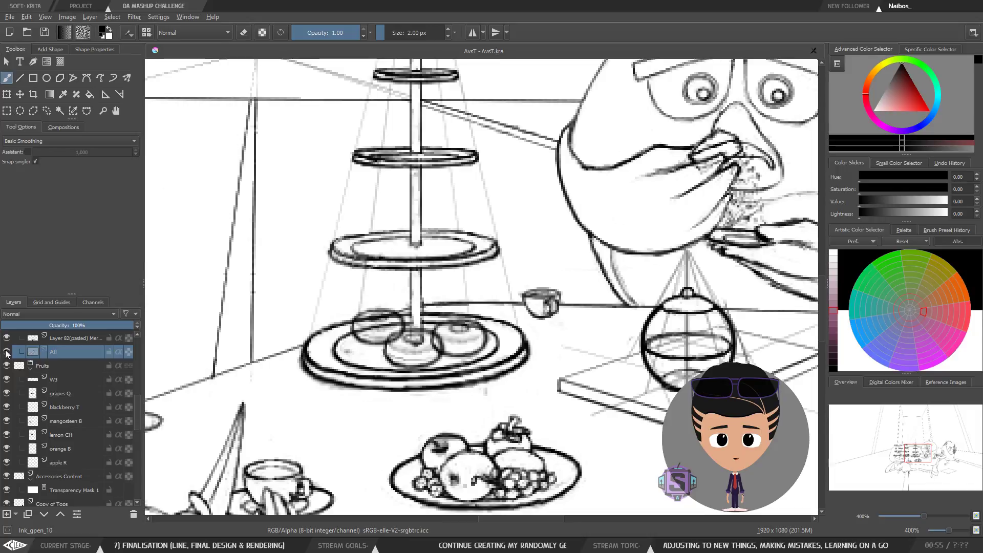
# Step: Toggle the visibility of the Accessories Content and Copy of Tops layers to check what they contain
pyautogui.moveTo(138, 398); pyautogui.dragTo(138, 407)
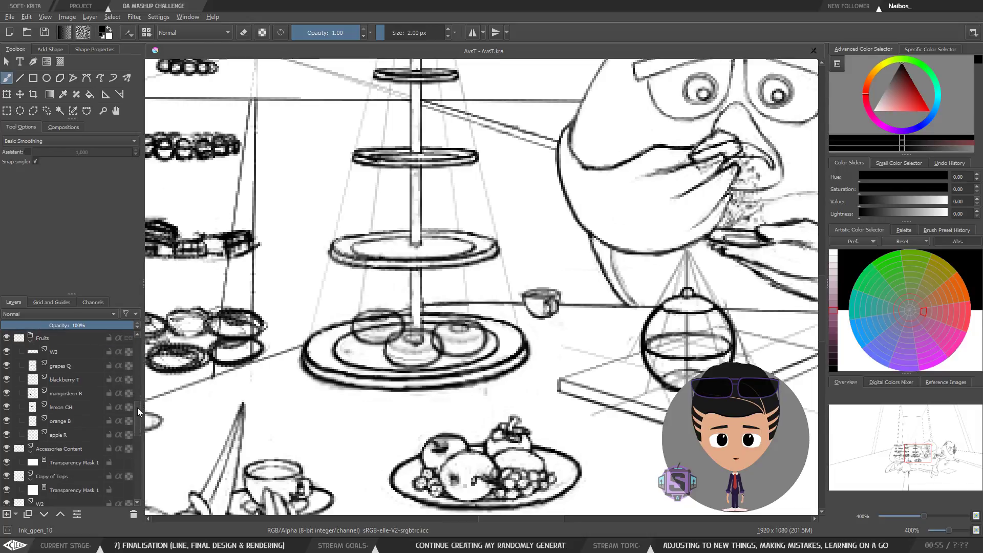
pyautogui.click(39, 449)
pyautogui.click(6, 448)
pyautogui.click(6, 450)
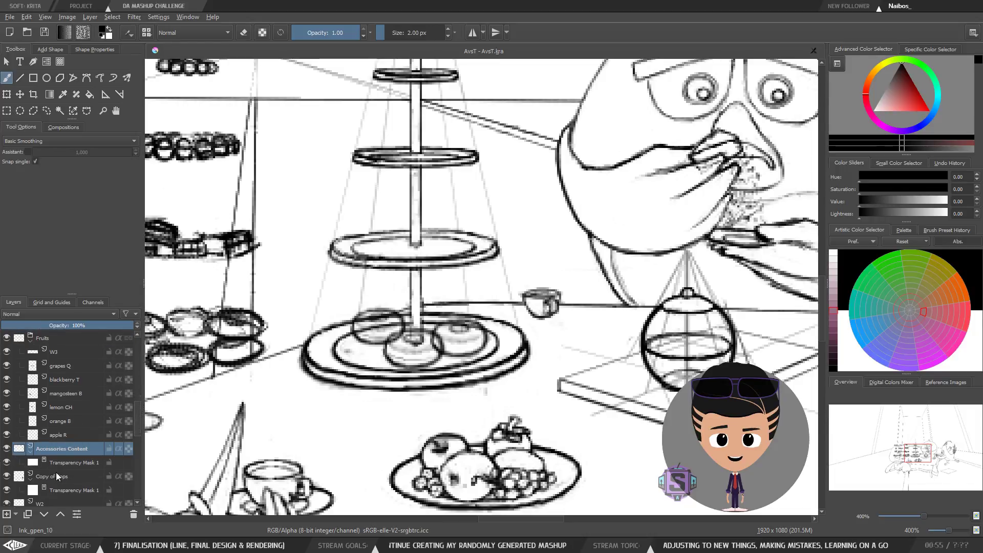
pyautogui.click(57, 478)
pyautogui.click(6, 477)
pyautogui.click(6, 476)
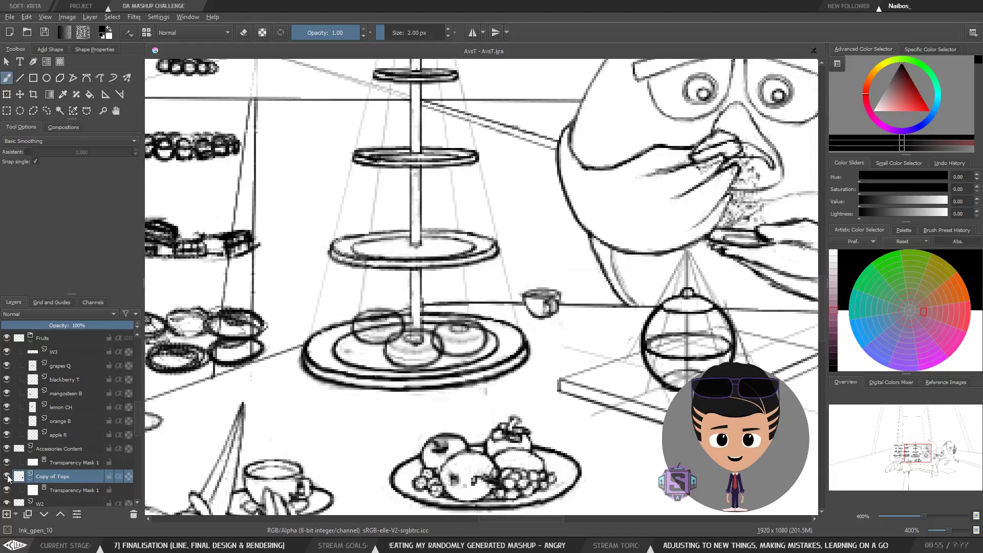
pyautogui.scroll(-2, 140, 423)
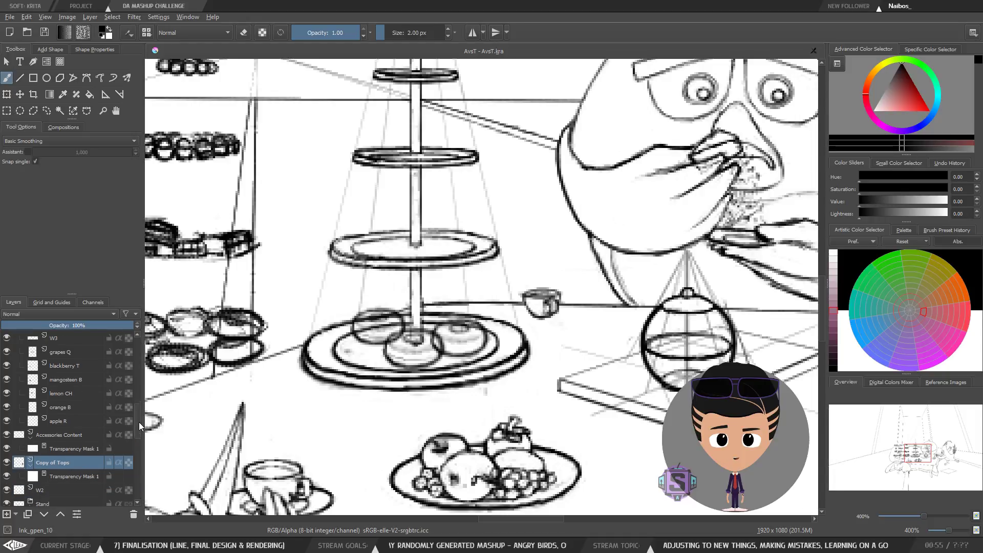
pyautogui.click(30, 424)
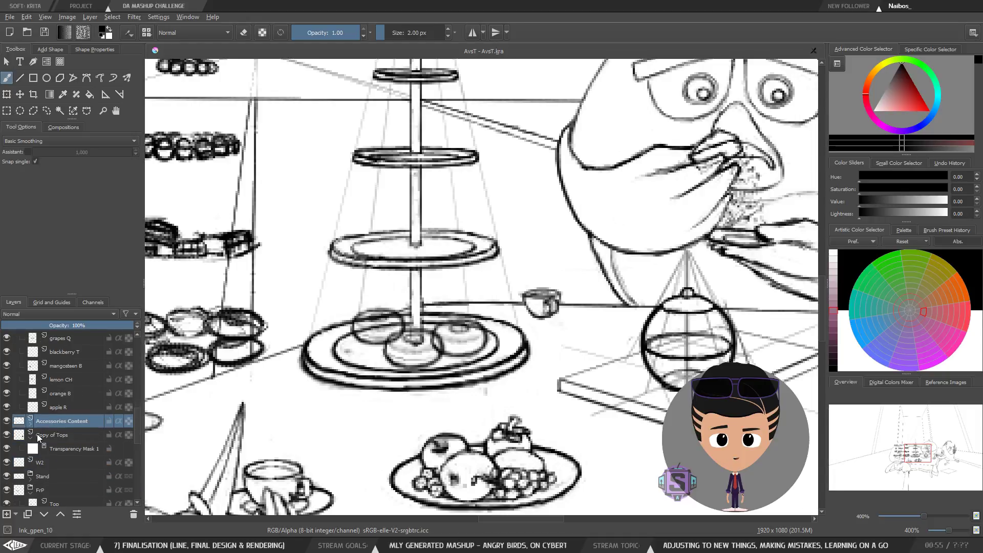
pyautogui.click(32, 439)
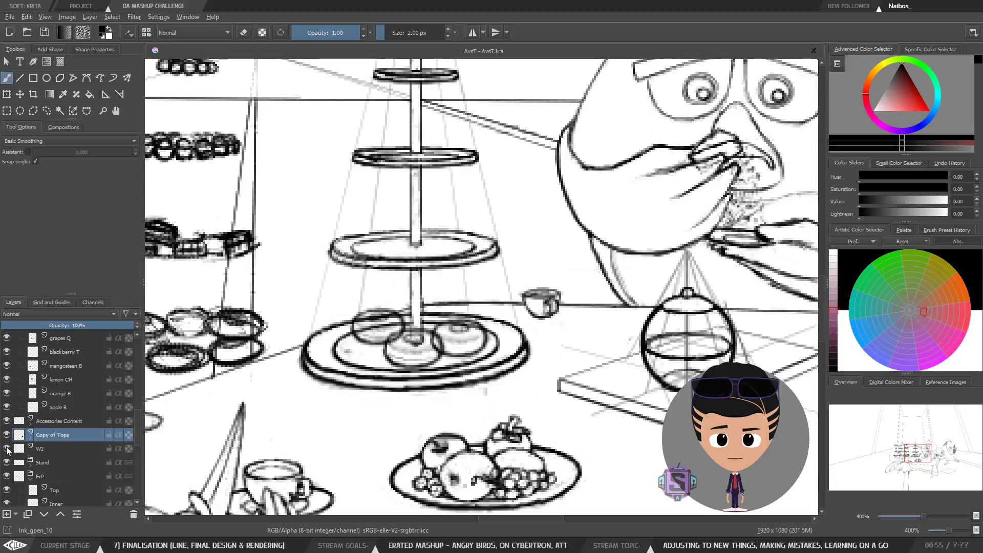
# Step: Toggle the W2 layer's visibility and collapse the Fruits and FrP groups in the layer stack
pyautogui.click(6, 449)
pyautogui.click(7, 449)
pyautogui.click(59, 423)
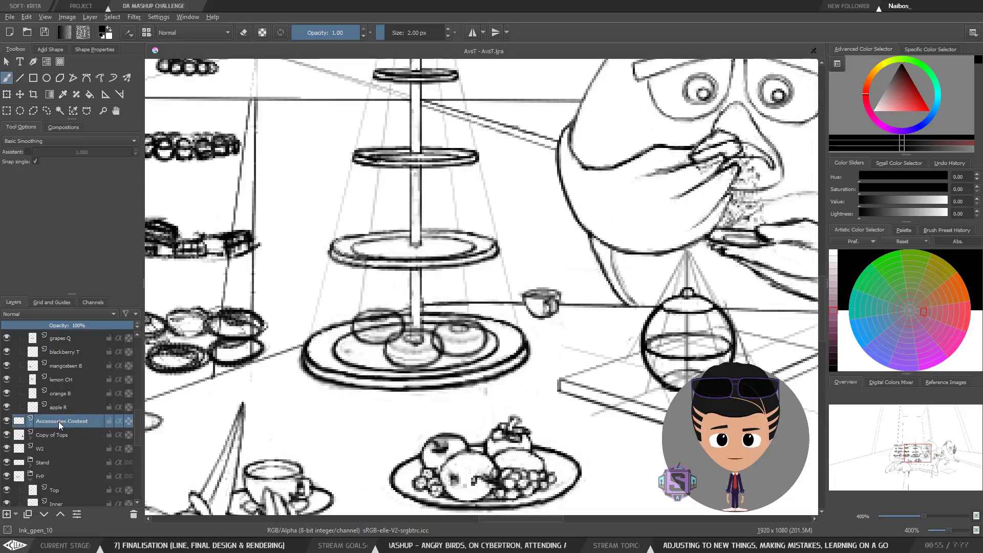
pyautogui.moveTo(140, 428); pyautogui.dragTo(139, 404)
pyautogui.click(28, 398)
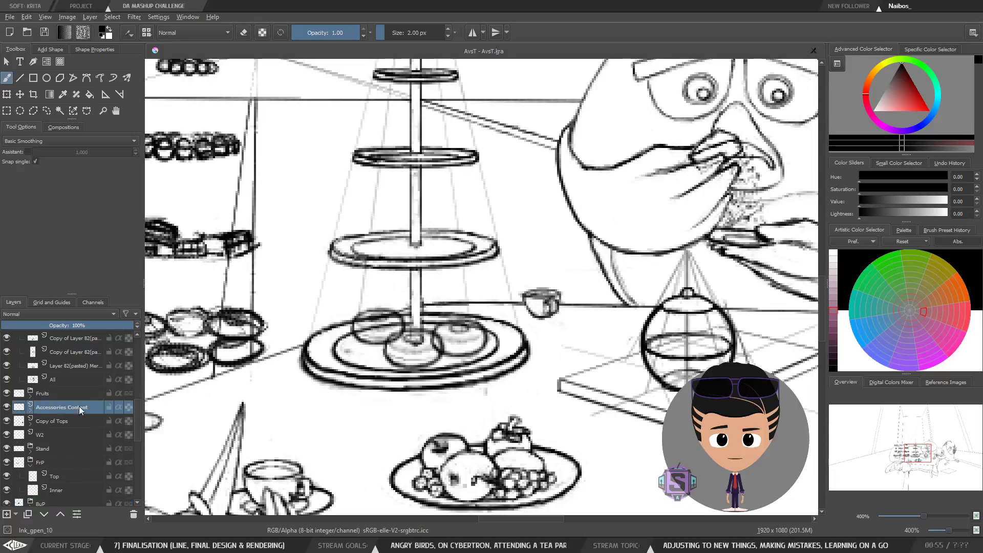
pyautogui.click(31, 468)
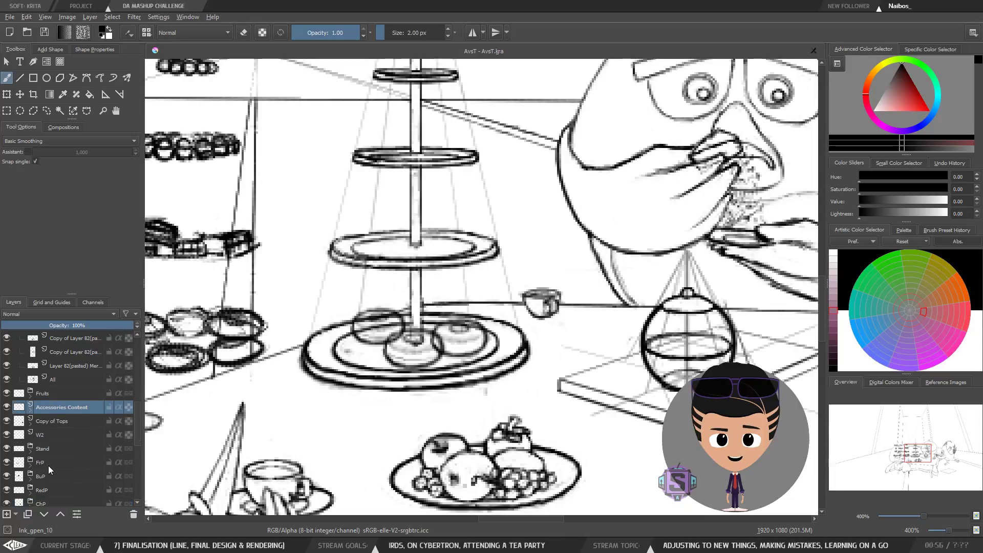
# Step: Toggle the visibility of the Copy of Tops, W2, Stand and FrP layers one by one to see what each contains
pyautogui.click(48, 466)
pyautogui.click(57, 422)
pyautogui.click(6, 422)
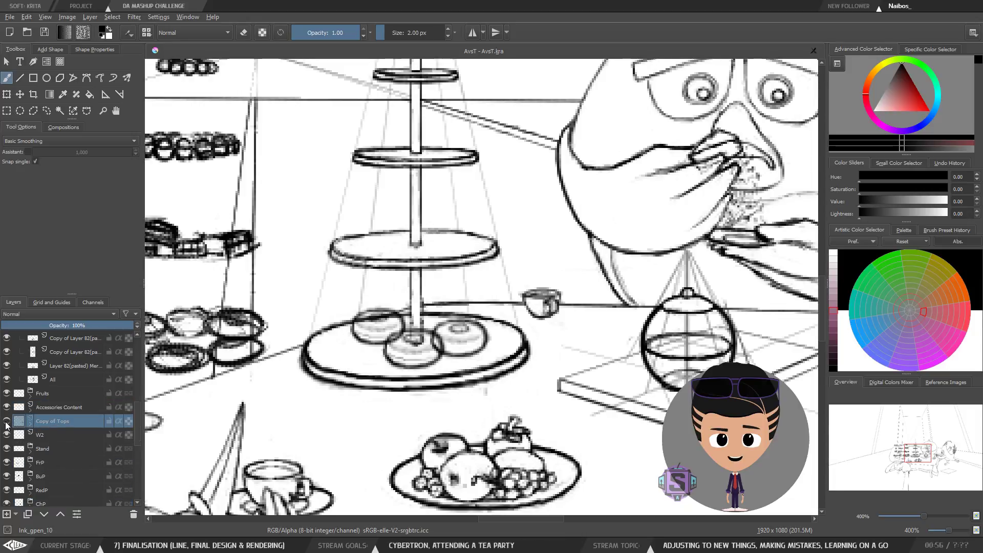
pyautogui.click(6, 422)
pyautogui.click(47, 436)
pyautogui.click(6, 437)
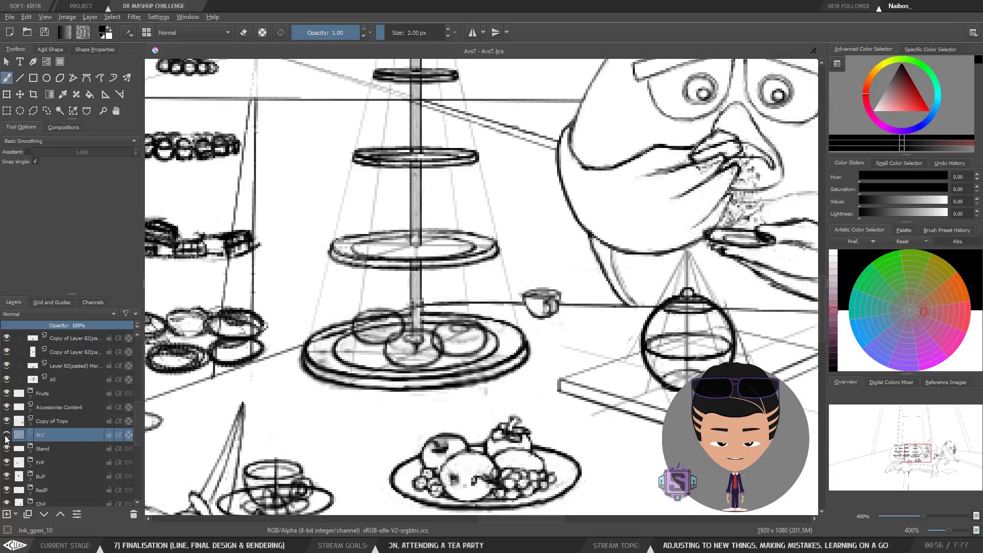
pyautogui.click(7, 437)
pyautogui.click(56, 448)
pyautogui.click(6, 450)
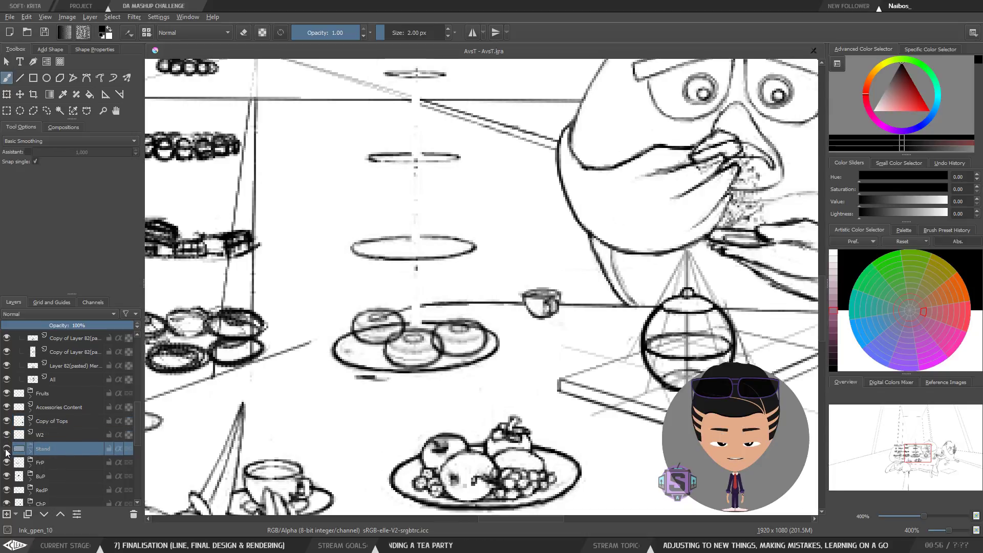
pyautogui.click(6, 450)
pyautogui.click(52, 464)
pyautogui.click(7, 462)
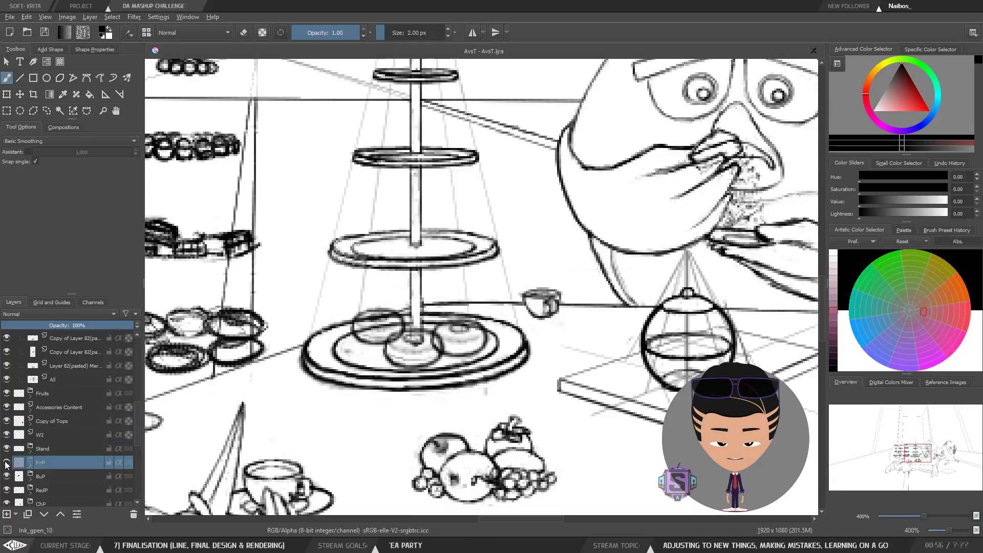
pyautogui.click(6, 463)
pyautogui.click(50, 448)
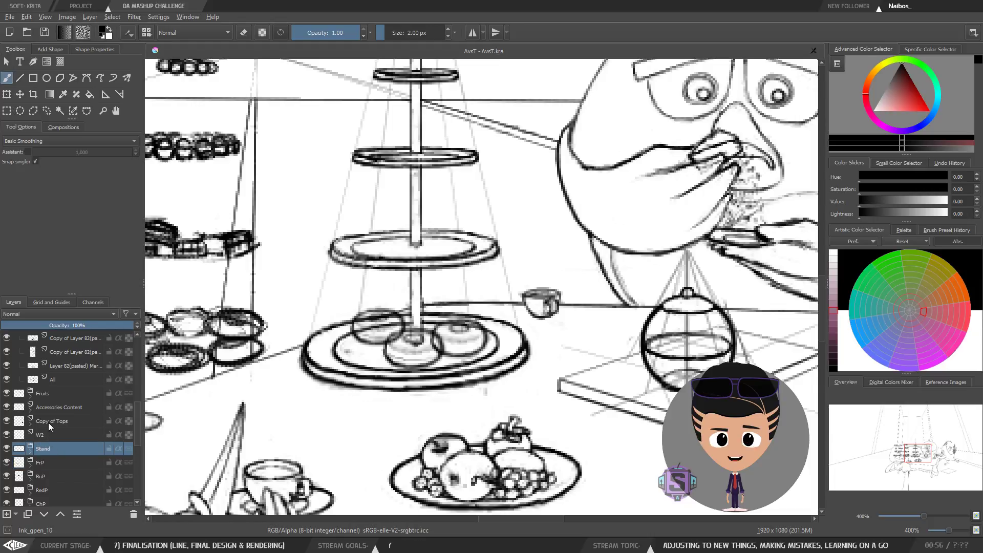
pyautogui.click(48, 423)
pyautogui.click(6, 421)
pyautogui.click(6, 421)
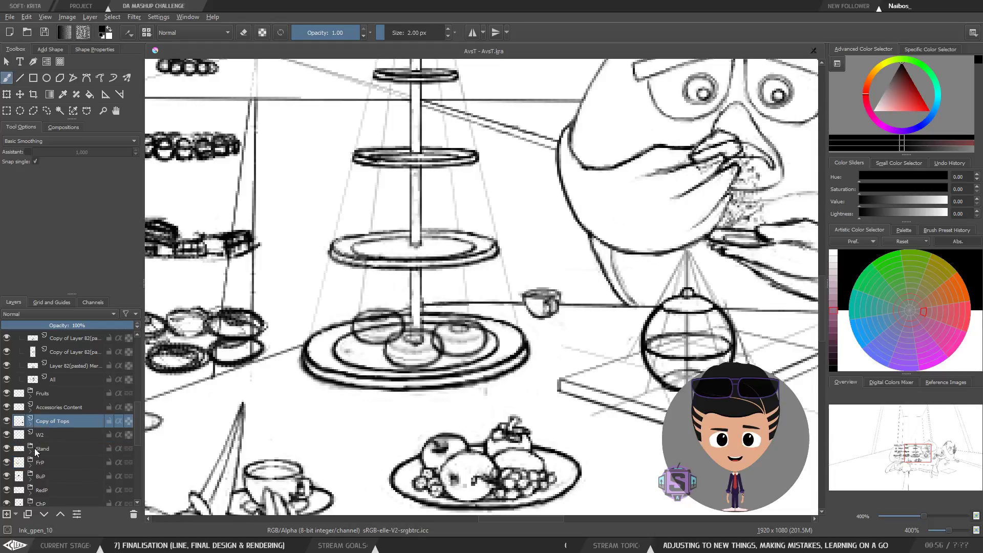
# Step: Expand the Stand group and its Tops and Bottoms subgroups to inspect their contents
pyautogui.click(29, 452)
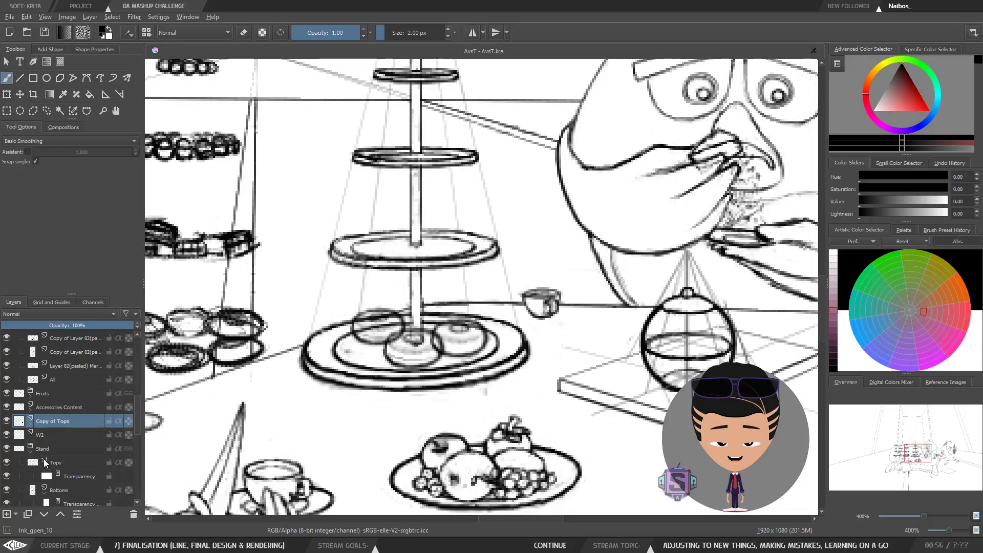
pyautogui.click(45, 462)
pyautogui.click(44, 476)
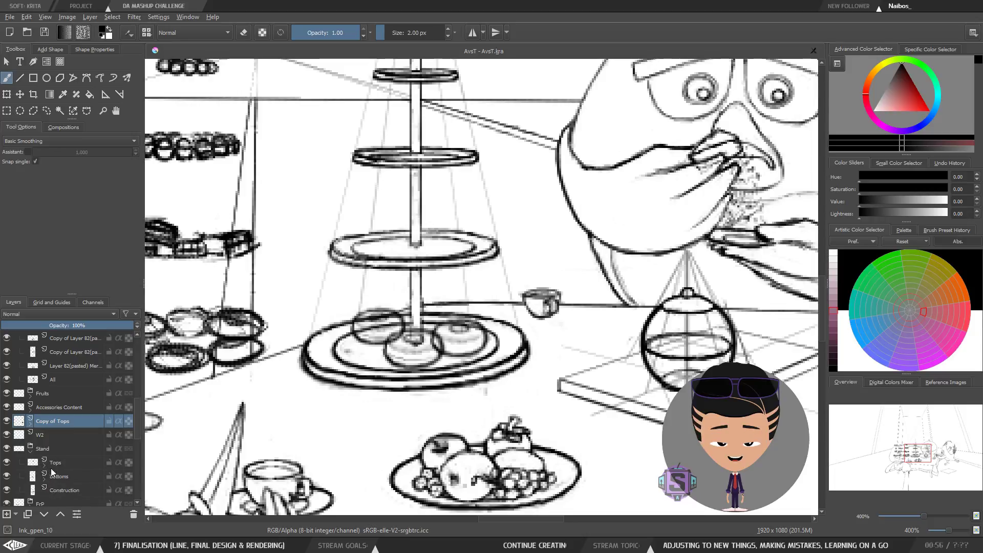
# Step: Zoom out on the cake stand and toggle W2 and Copy of Tops visibility repeatedly to compare the plates
pyautogui.hotkey('ctrl', '-')
pyautogui.moveTo(184, 404); pyautogui.dragTo(176, 376)
pyautogui.click(5, 436)
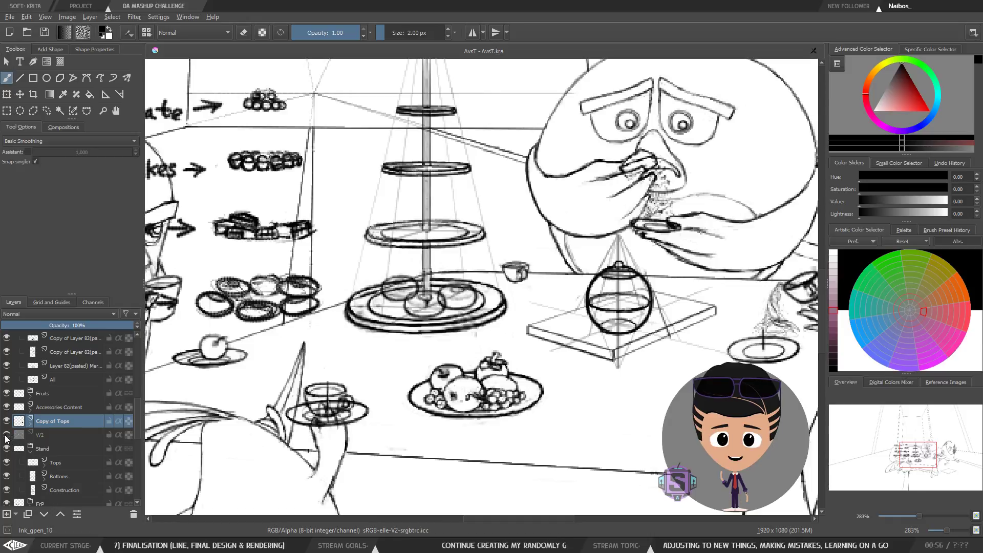
pyautogui.click(4, 436)
pyautogui.click(5, 436)
pyautogui.click(5, 436)
pyautogui.click(5, 437)
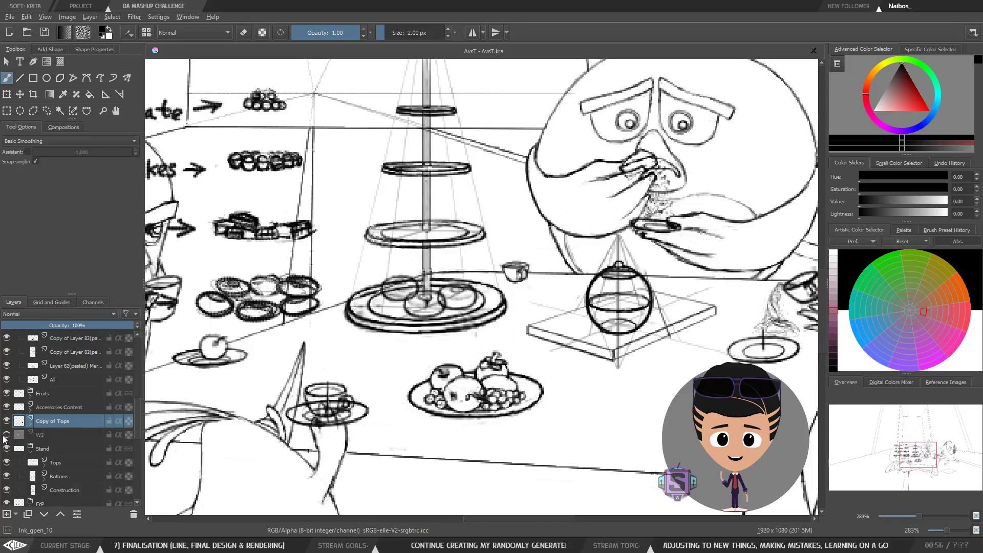
pyautogui.click(4, 438)
pyautogui.click(5, 437)
pyautogui.click(5, 436)
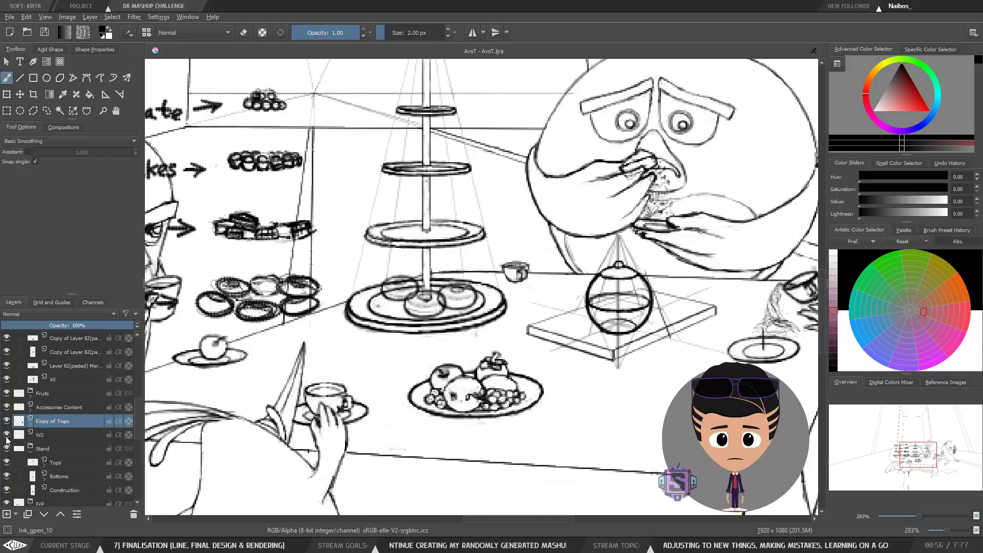
pyautogui.click(5, 437)
pyautogui.click(6, 437)
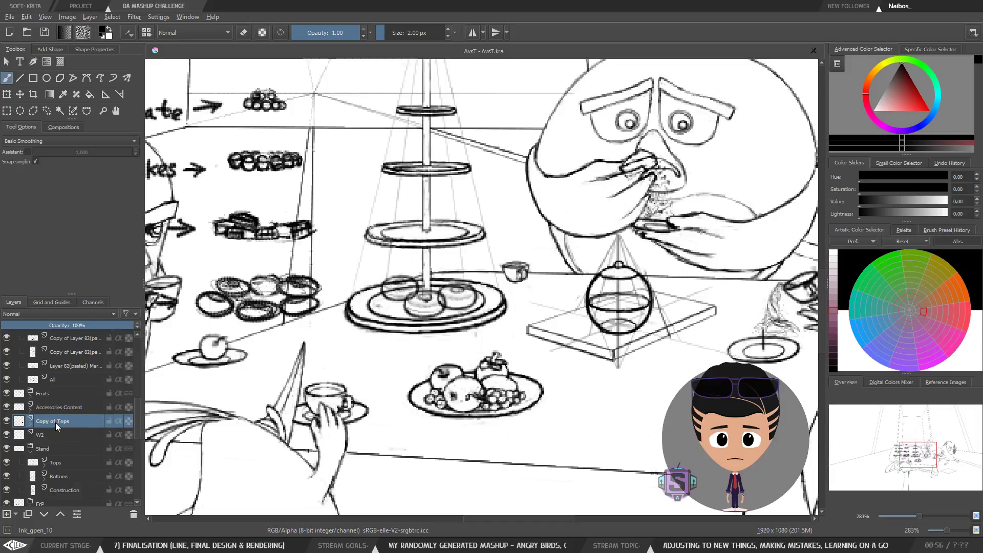
pyautogui.click(6, 421)
pyautogui.click(6, 421)
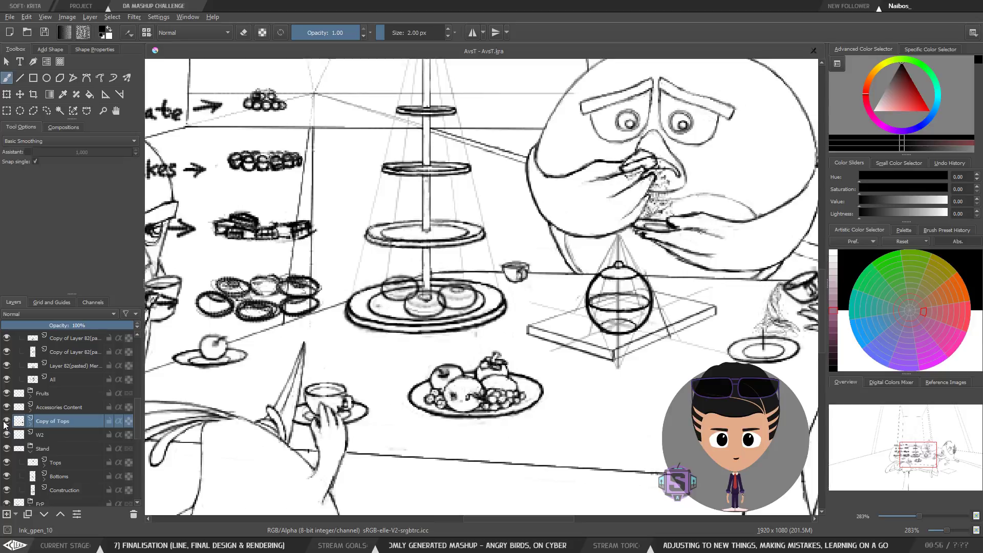
# Step: Select the Copy of Tops, W2 and Stand layers together and quick-group them into a new group
pyautogui.click(30, 452)
pyautogui.click(49, 448)
pyautogui.keyDown('shift'); pyautogui.click(51, 421); pyautogui.keyUp('shift')
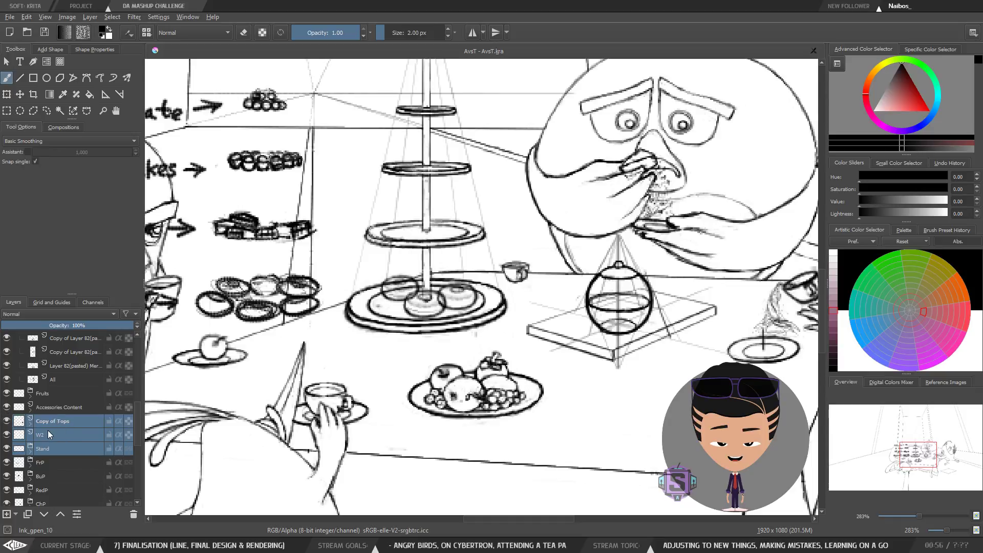
pyautogui.click(44, 33)
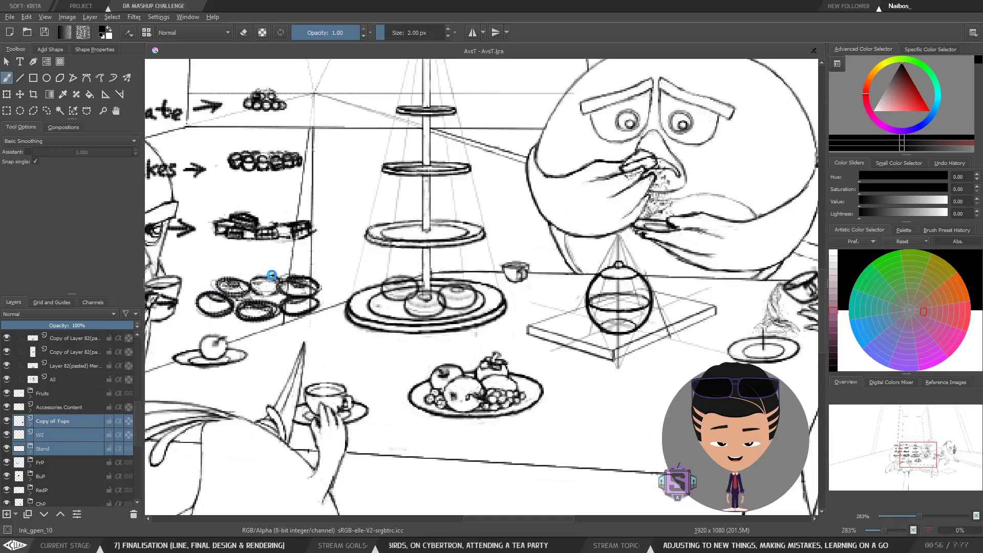
pyautogui.rightClick(57, 422)
pyautogui.moveTo(172, 390)
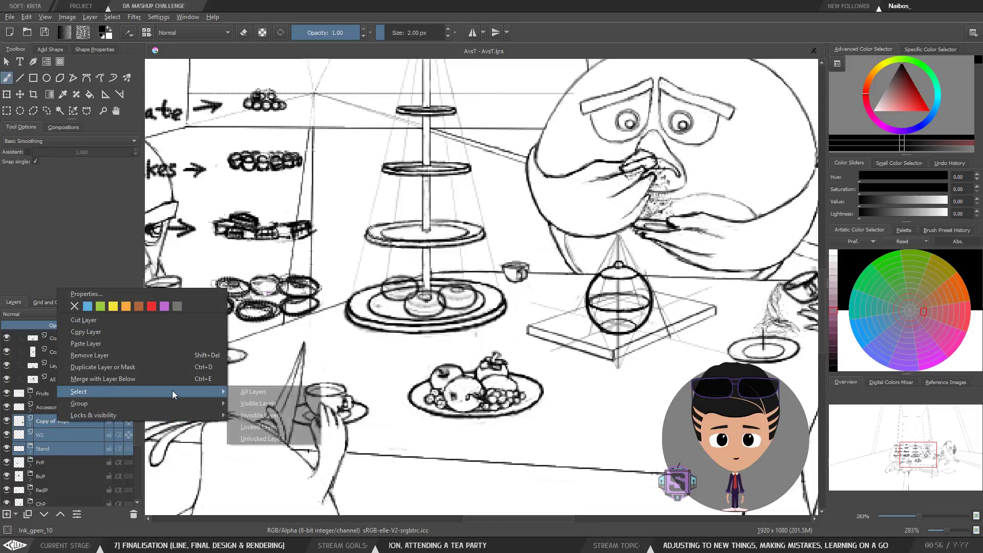
pyautogui.click(249, 403)
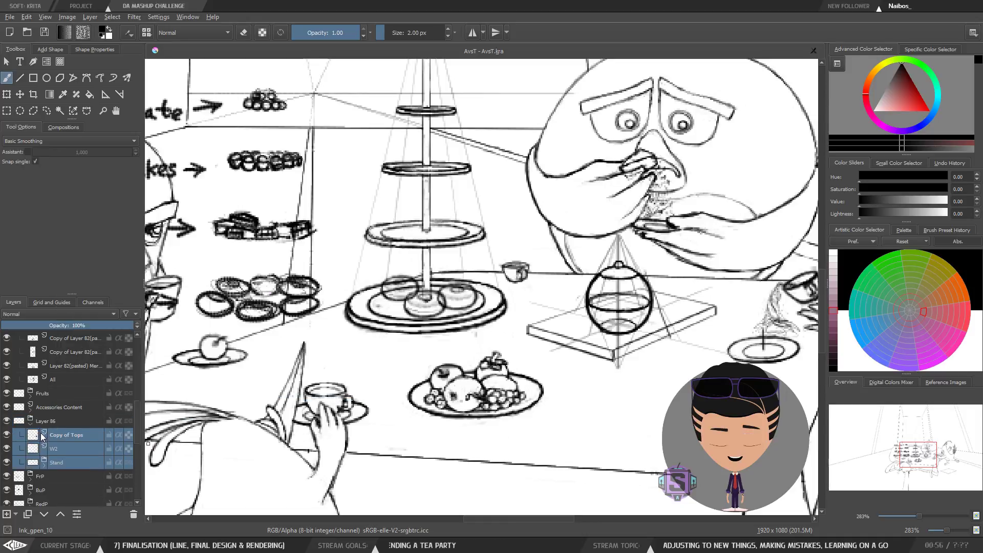
# Step: Collapse the new group and toggle its visibility repeatedly to check the cake stand
pyautogui.click(31, 425)
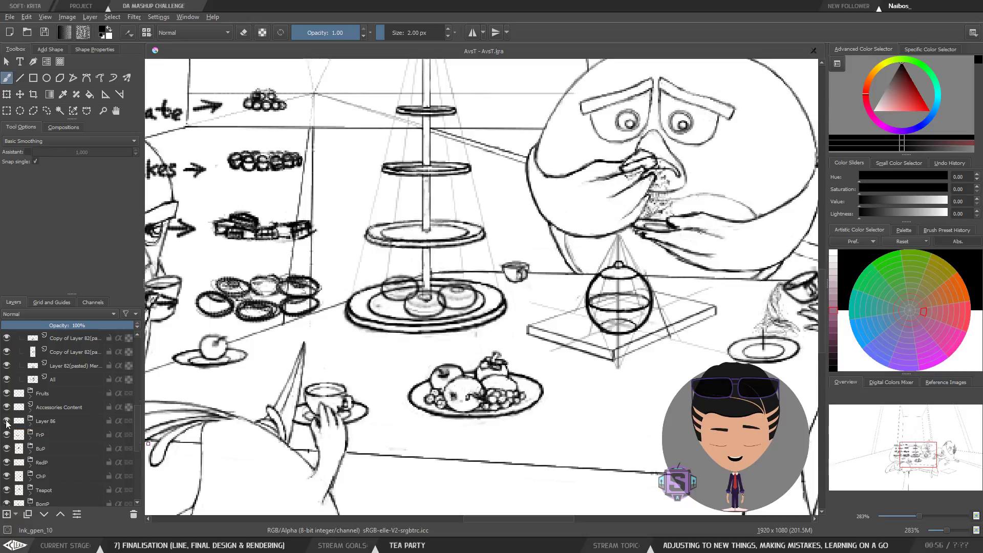
pyautogui.click(7, 421)
pyautogui.click(7, 422)
pyautogui.click(7, 421)
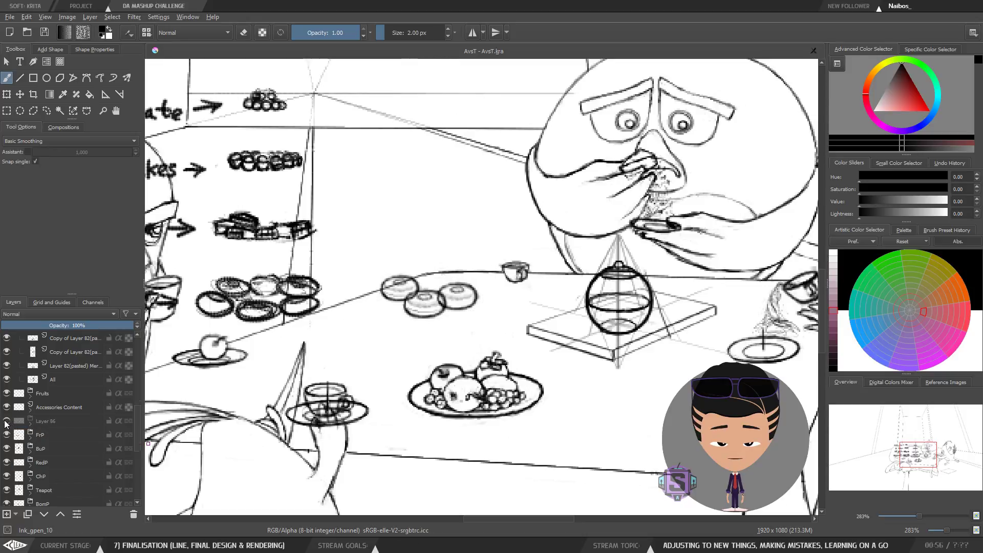
pyautogui.click(7, 421)
pyautogui.click(7, 421)
pyautogui.click(6, 421)
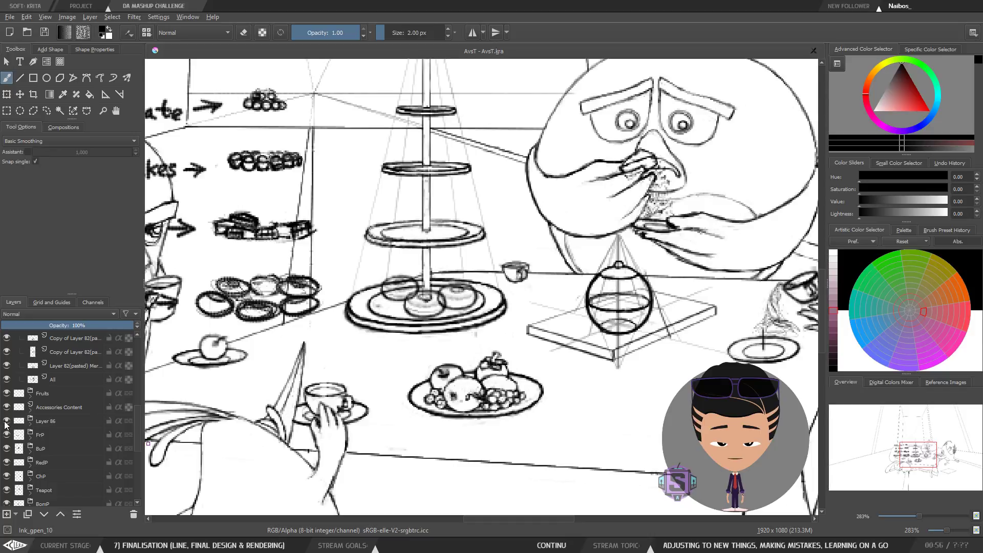
pyautogui.click(7, 422)
pyautogui.click(7, 422)
pyautogui.click(7, 422)
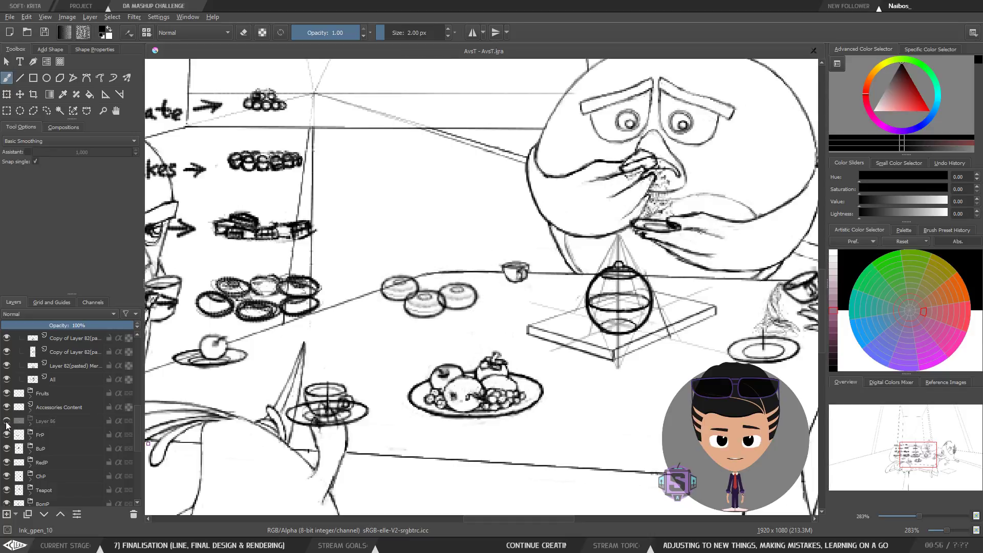
pyautogui.click(6, 422)
# Step: Rename the new group to Stand +
pyautogui.click(55, 427)
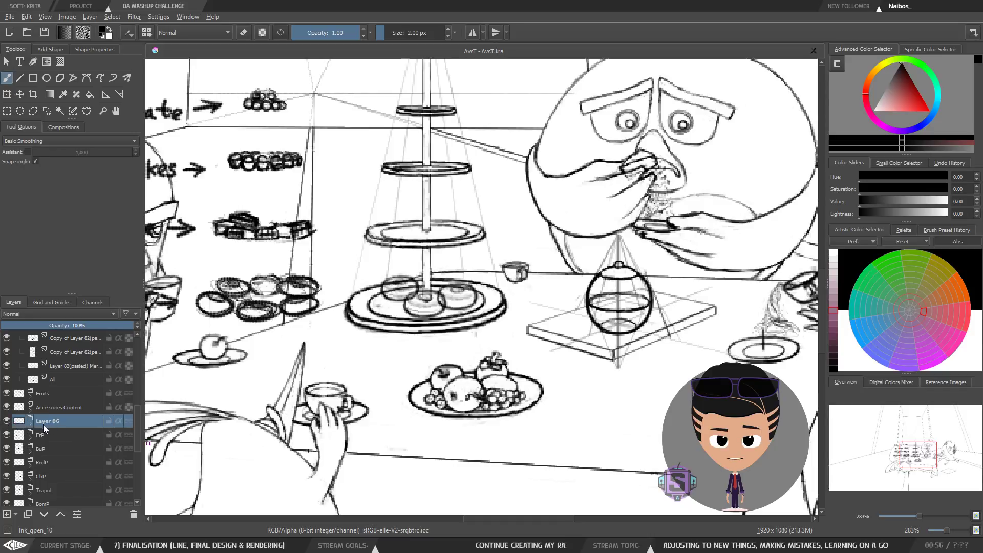
pyautogui.doubleClick(52, 421)
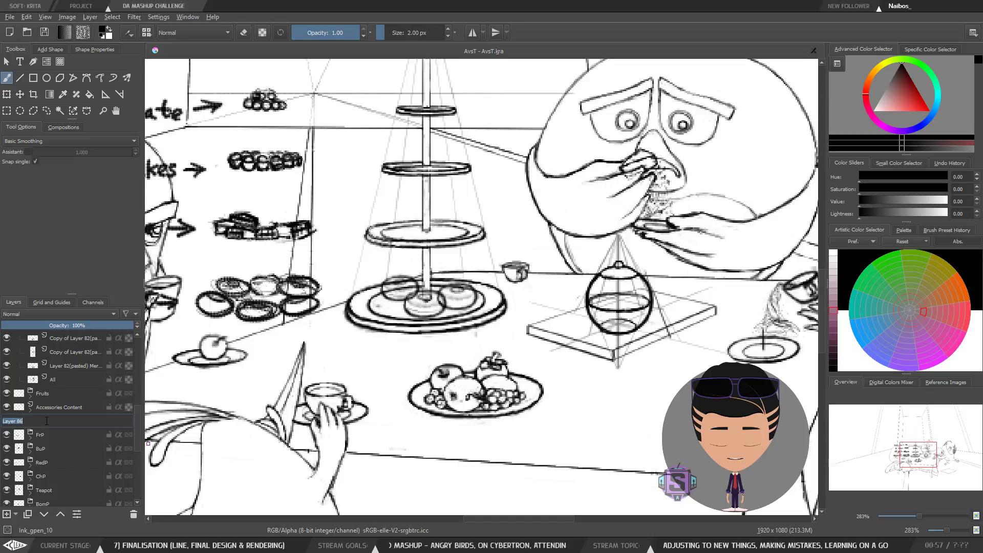
pyautogui.write('c')
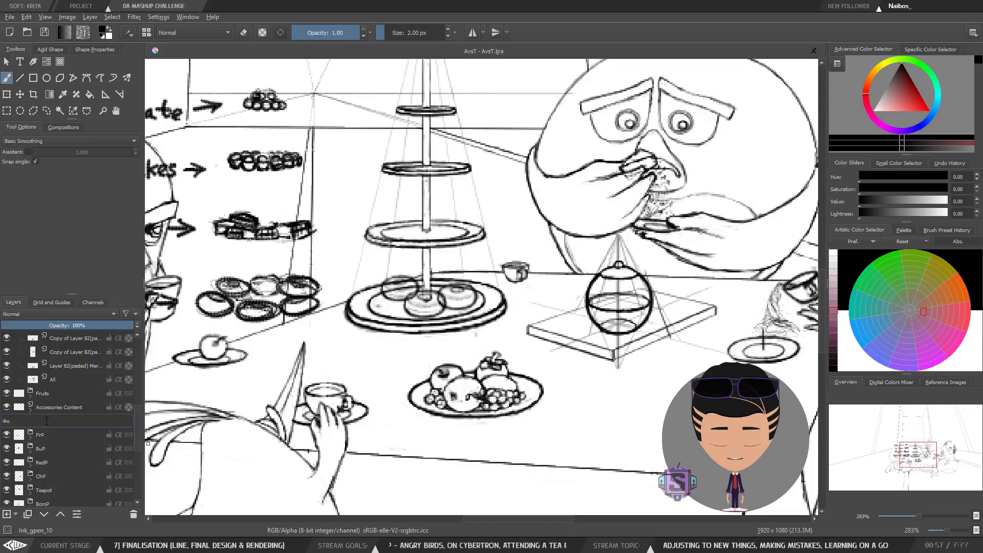
pyautogui.press('BackSpace')
pyautogui.press('BackSpace')
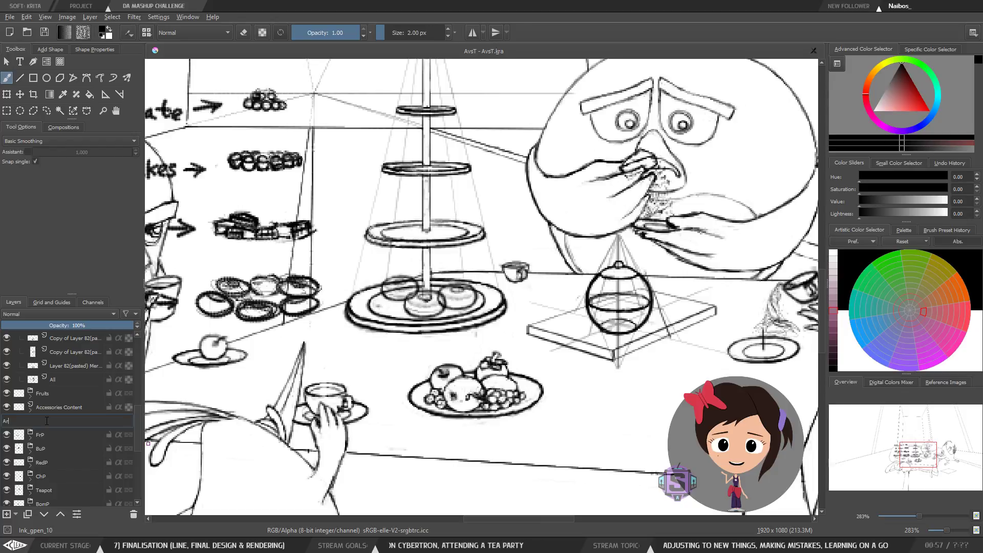
pyautogui.press('BackSpace')
pyautogui.press('BackSpace')
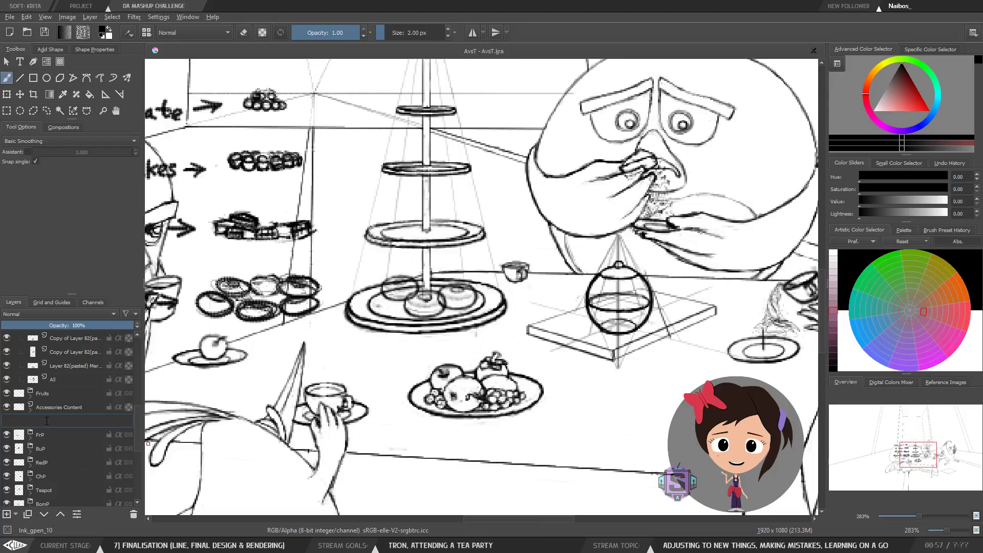
pyautogui.write('St')
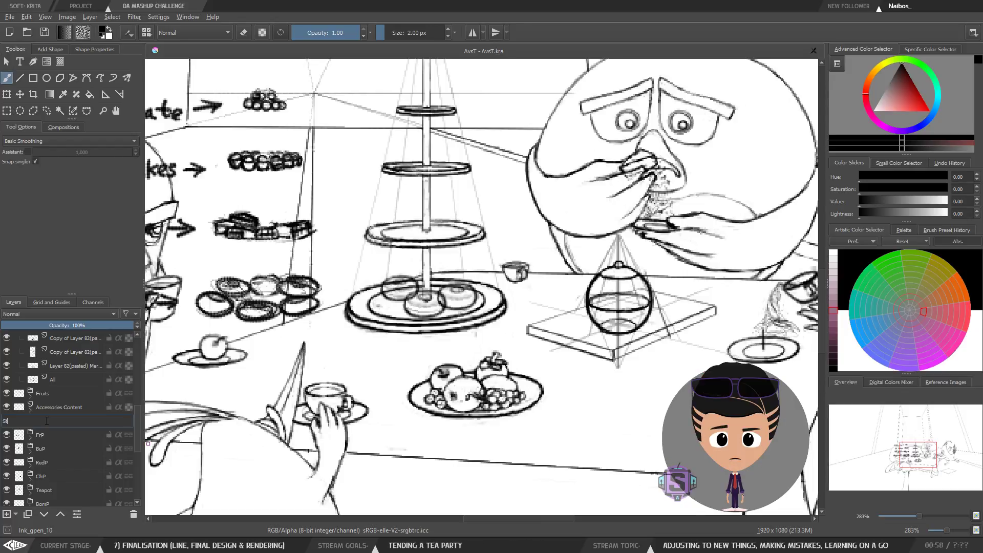
pyautogui.write('and')
pyautogui.press('Return')
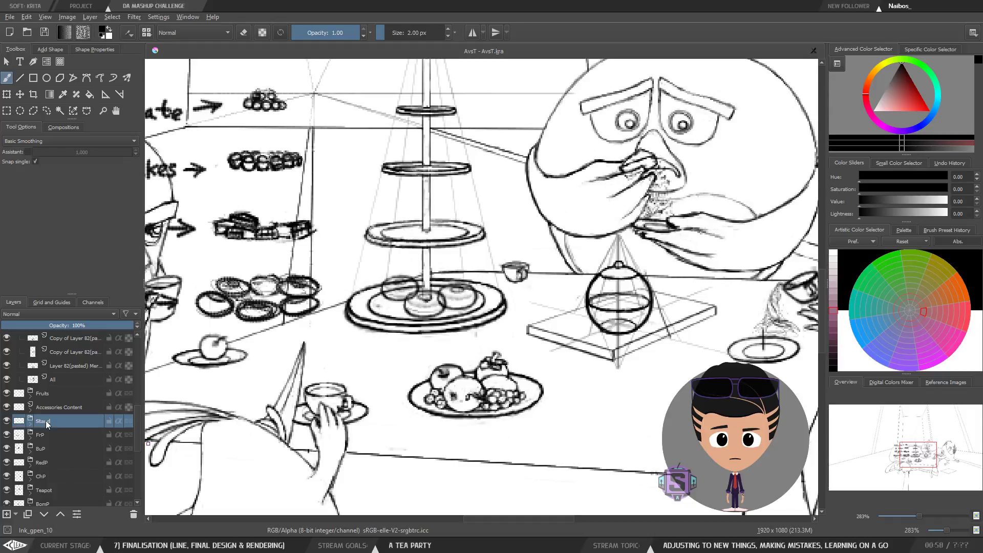
pyautogui.doubleClick(44, 423)
pyautogui.click(50, 422)
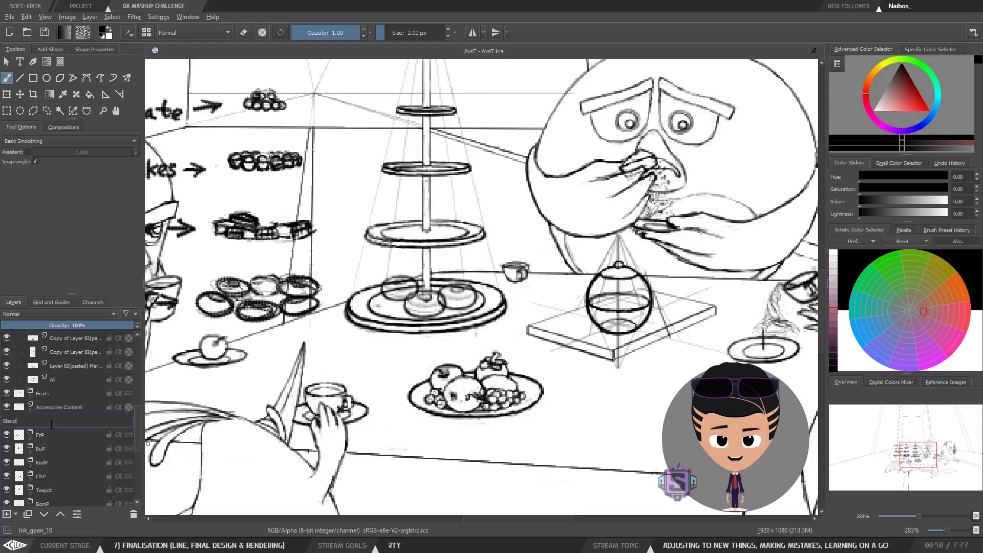
pyautogui.write('+')
pyautogui.press('Return')
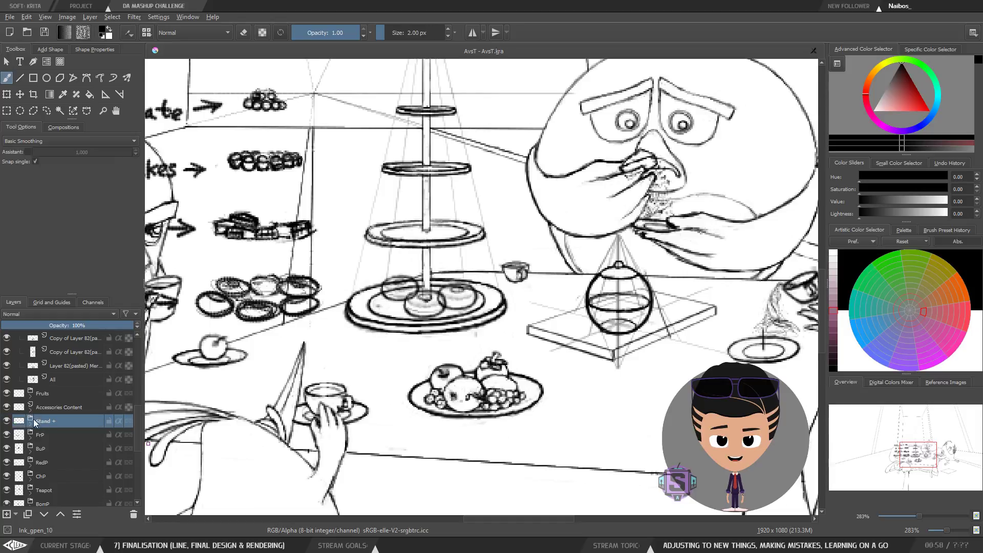
# Step: Expand the Stand + group to review its layers, then collapse and reselect it
pyautogui.click(25, 425)
pyautogui.click(54, 450)
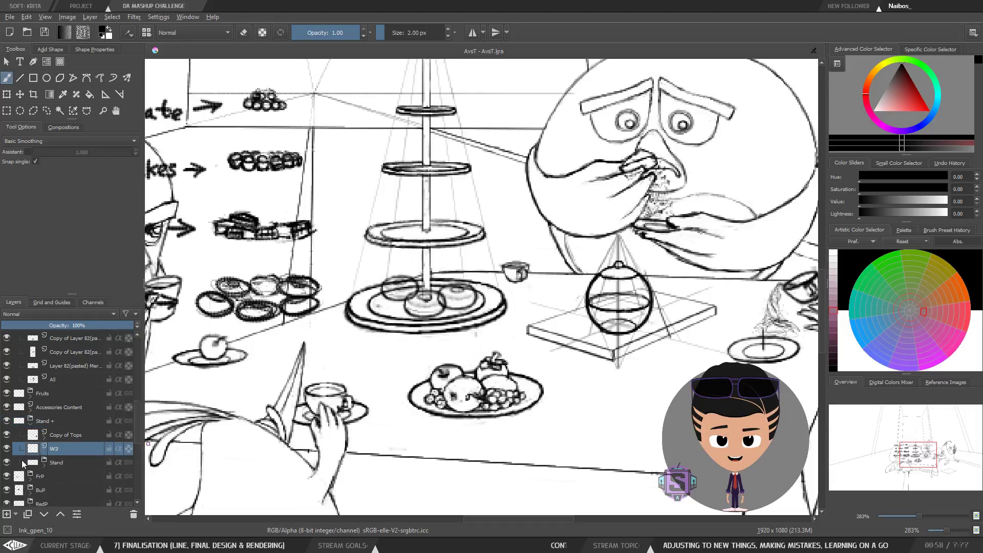
pyautogui.click(31, 424)
pyautogui.click(54, 421)
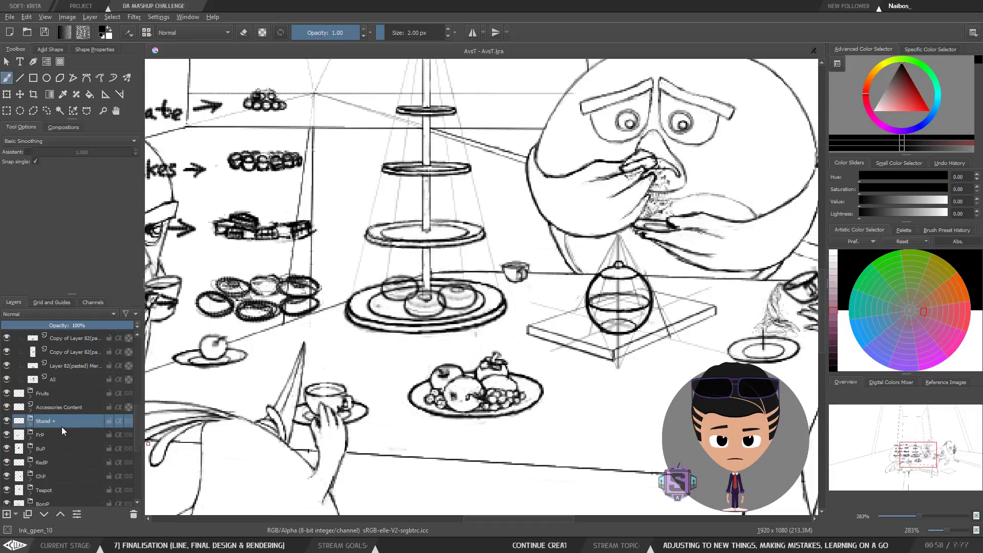
# Step: Toggle the visibility of the Accessories Content and Fruits layers to check what each contains
pyautogui.click(45, 412)
pyautogui.click(6, 407)
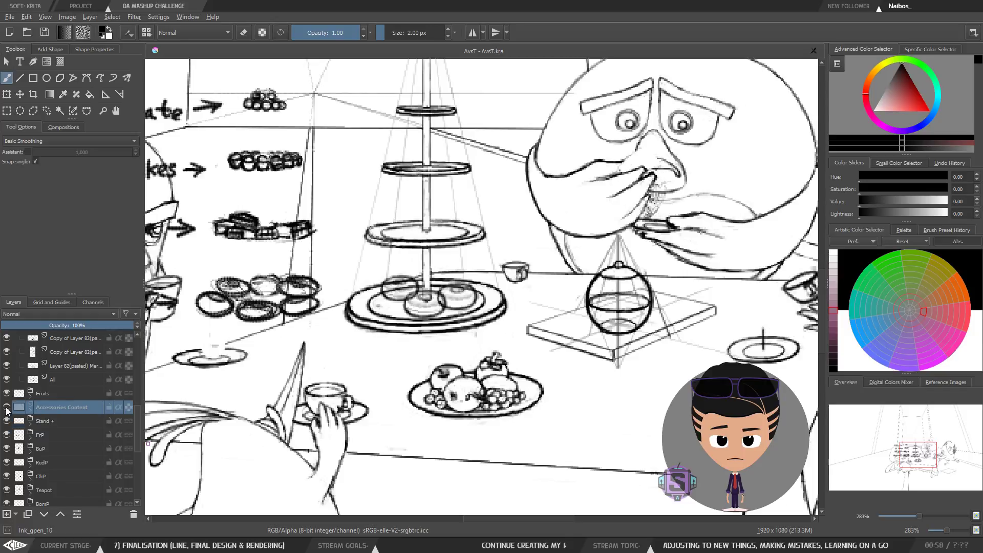
pyautogui.click(6, 408)
pyautogui.click(6, 408)
pyautogui.click(6, 408)
pyautogui.click(36, 397)
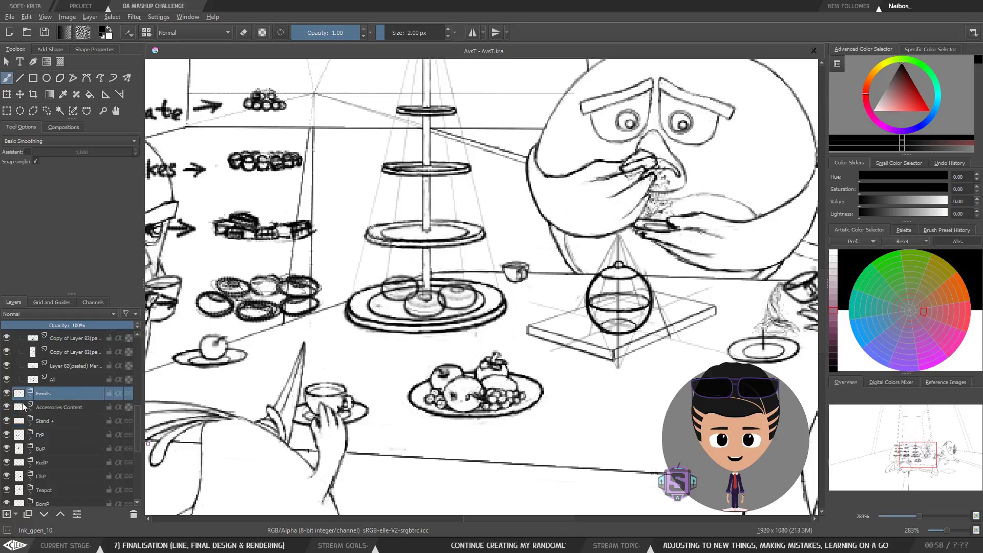
pyautogui.click(6, 393)
pyautogui.click(6, 394)
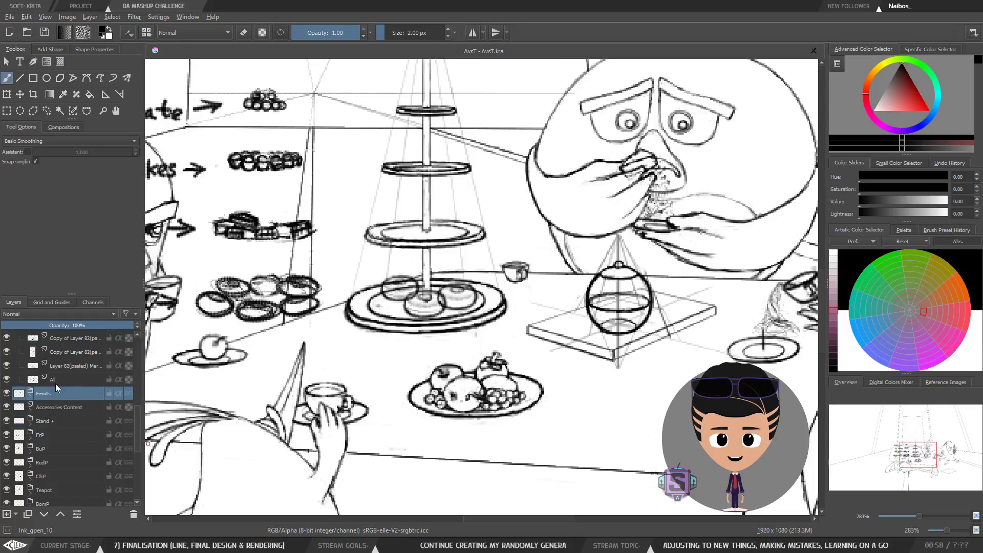
# Step: Rename the Layer 82 (pasted) Merged layer inside the Sweets group to D1
pyautogui.click(60, 381)
pyautogui.click(72, 354)
pyautogui.scroll(2, 138, 407)
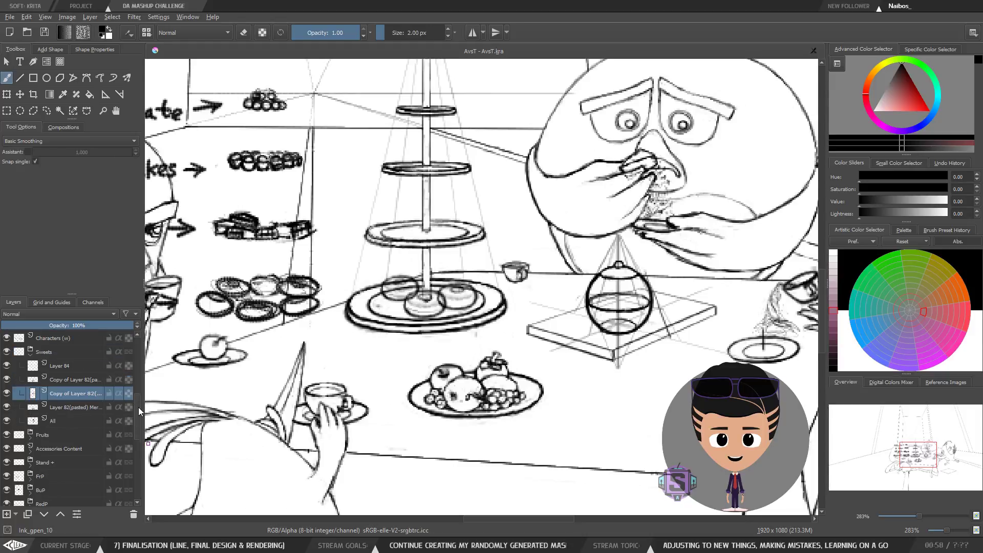
pyautogui.scroll(1, 139, 406)
pyautogui.click(62, 419)
pyautogui.click(7, 421)
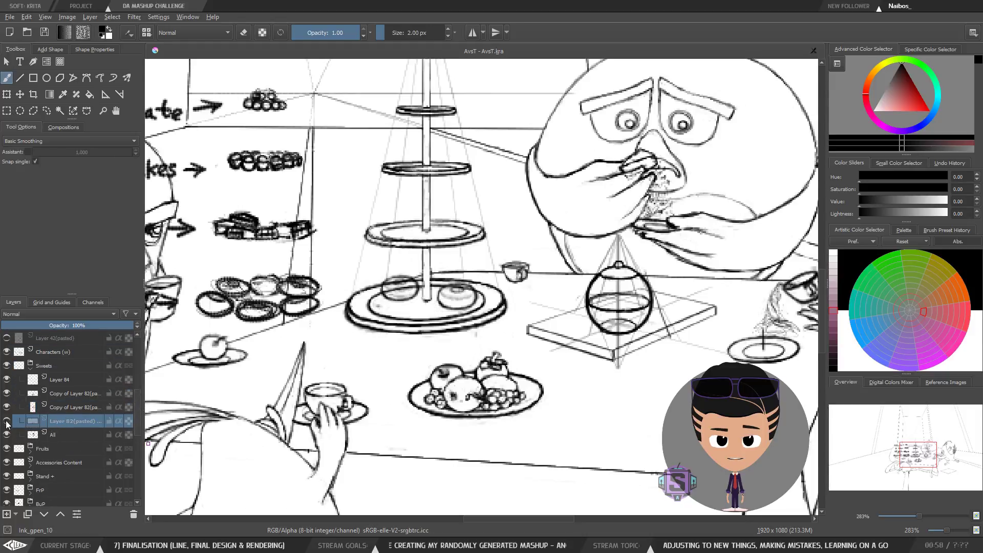
pyautogui.click(6, 423)
pyautogui.doubleClick(69, 420)
pyautogui.click(70, 419)
pyautogui.write('D')
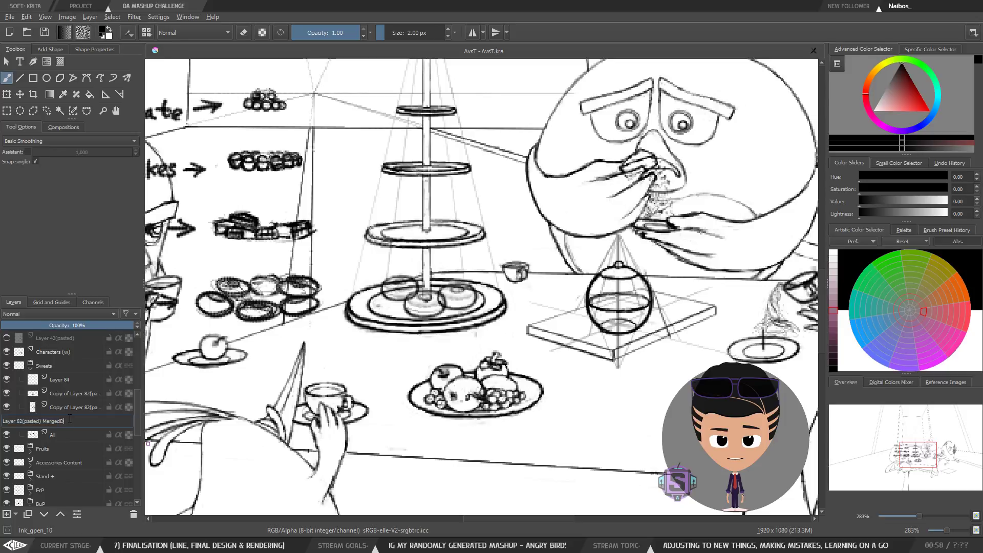
pyautogui.write('1')
pyautogui.click(65, 412)
pyautogui.doubleClick(79, 422)
pyautogui.click(59, 423)
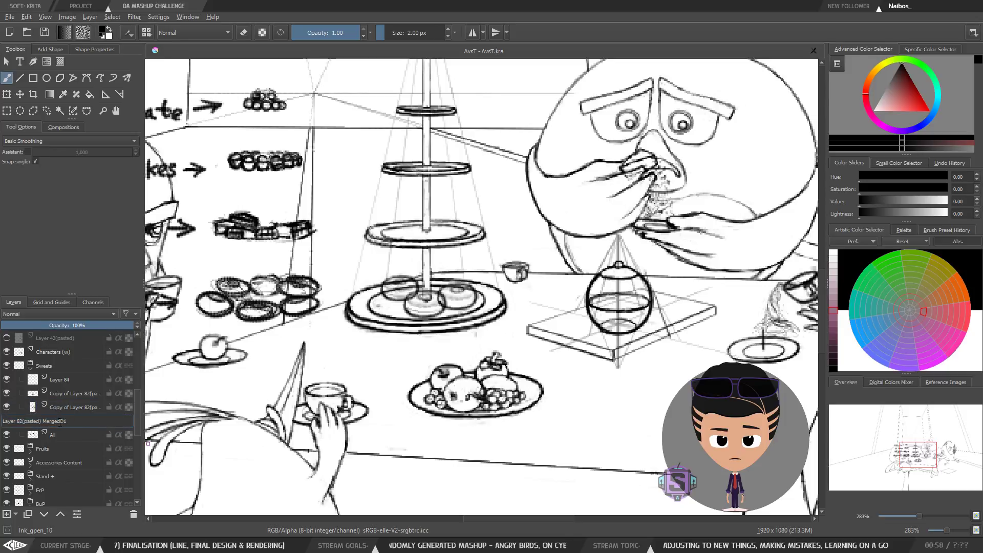
pyautogui.press('Return')
# Step: Rename the lower Copy of Layer 82 (pasted) Merged layer to D2
pyautogui.click(78, 409)
pyautogui.doubleClick(65, 410)
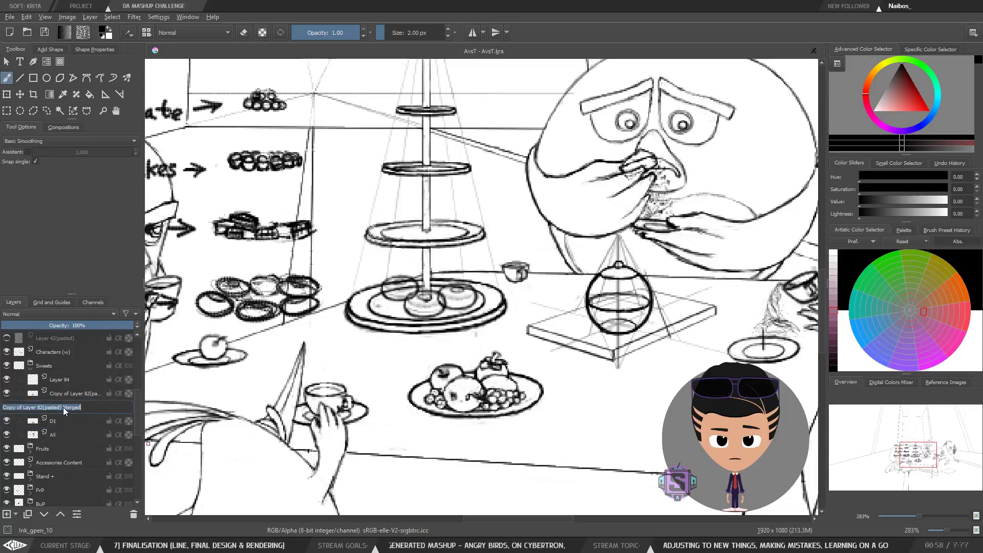
pyautogui.write('D2')
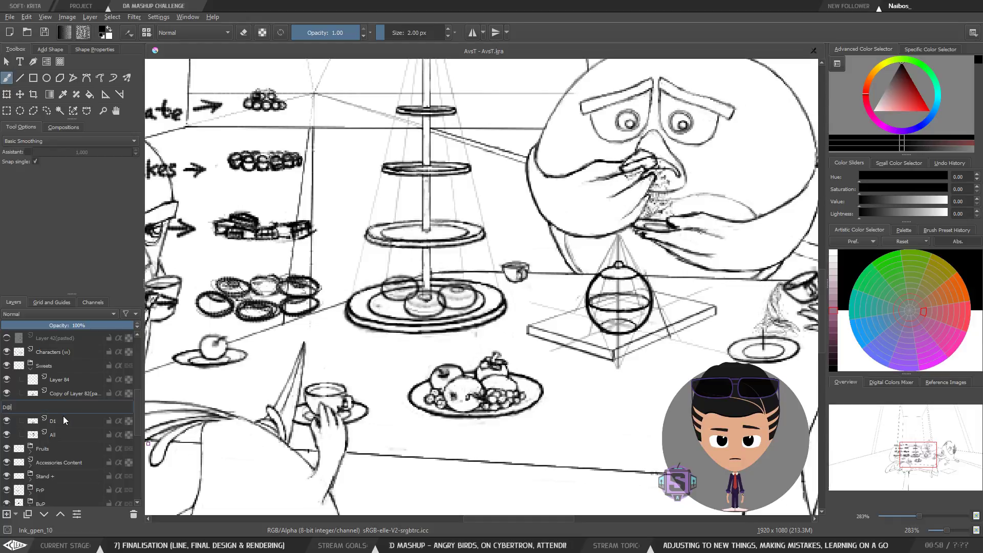
pyautogui.press('BackSpace')
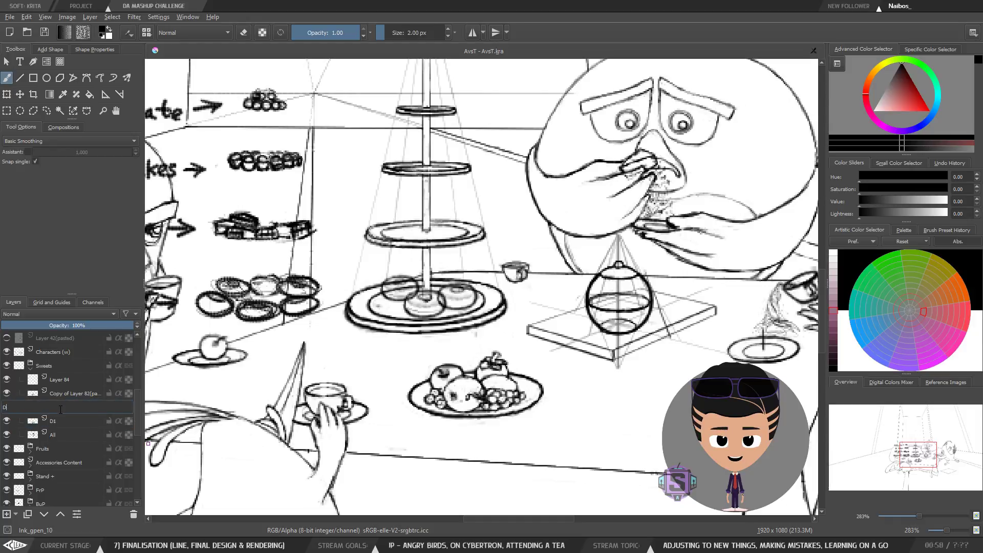
pyautogui.write('2')
pyautogui.press('Return')
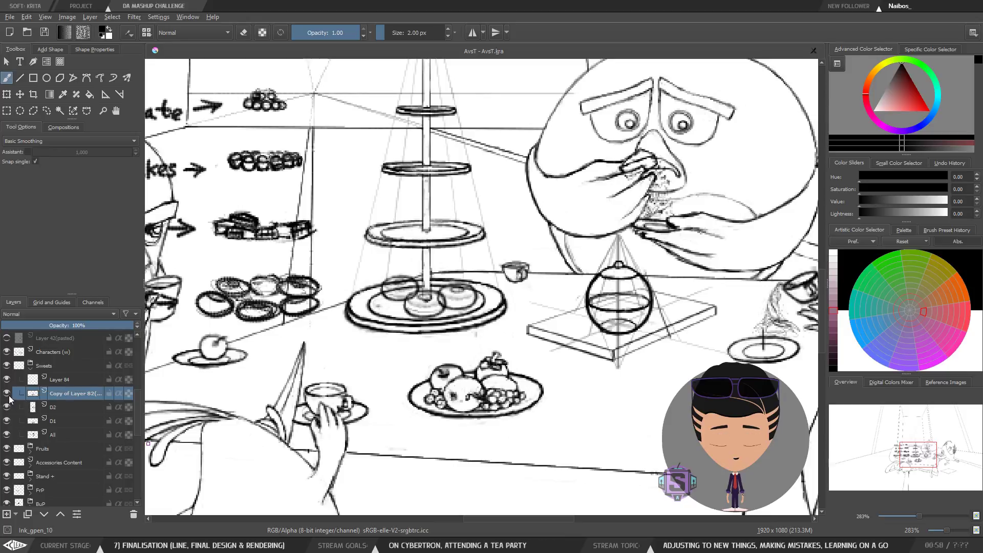
# Step: Rename the remaining Copy of Layer 82 (pasted) Merged layer to D3
pyautogui.doubleClick(67, 397)
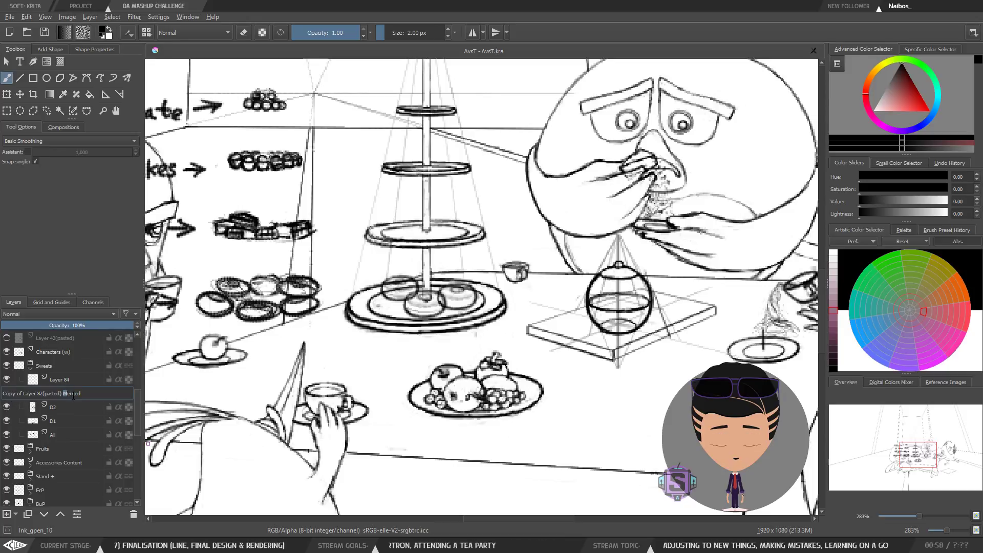
pyautogui.hotkey('ctrl', 'a')
pyautogui.write('D3')
pyautogui.click(71, 407)
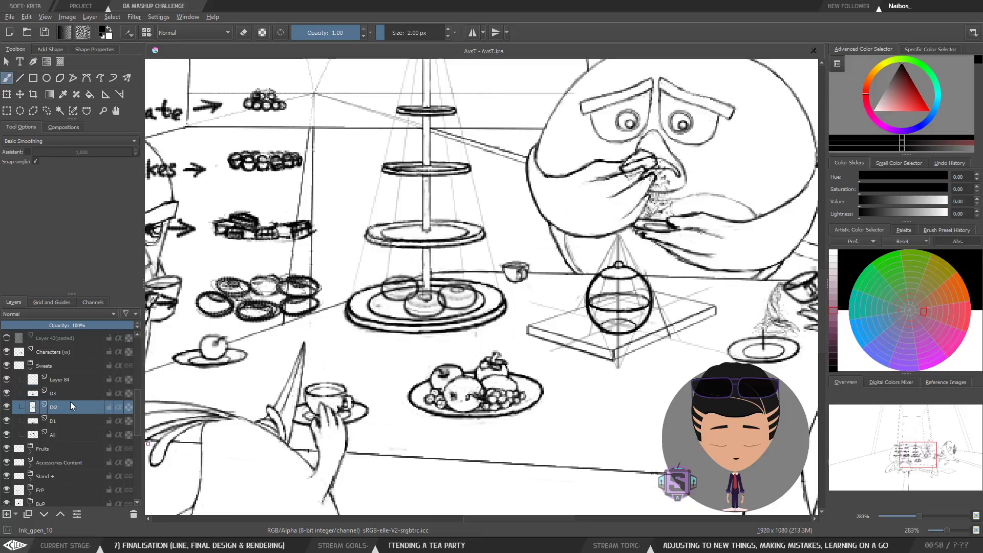
# Step: Rename Layer 84 in the Sweets group to W3
pyautogui.click(69, 395)
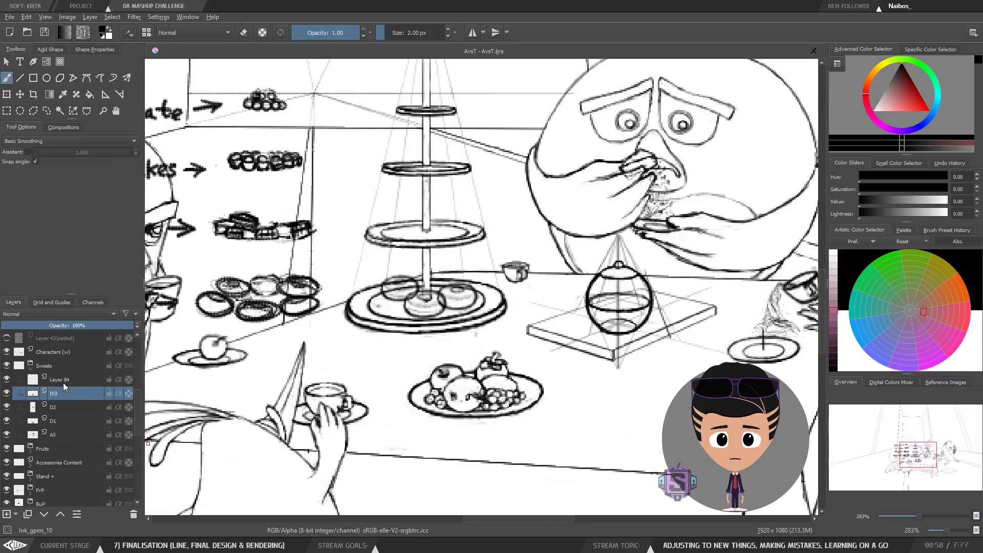
pyautogui.click(65, 383)
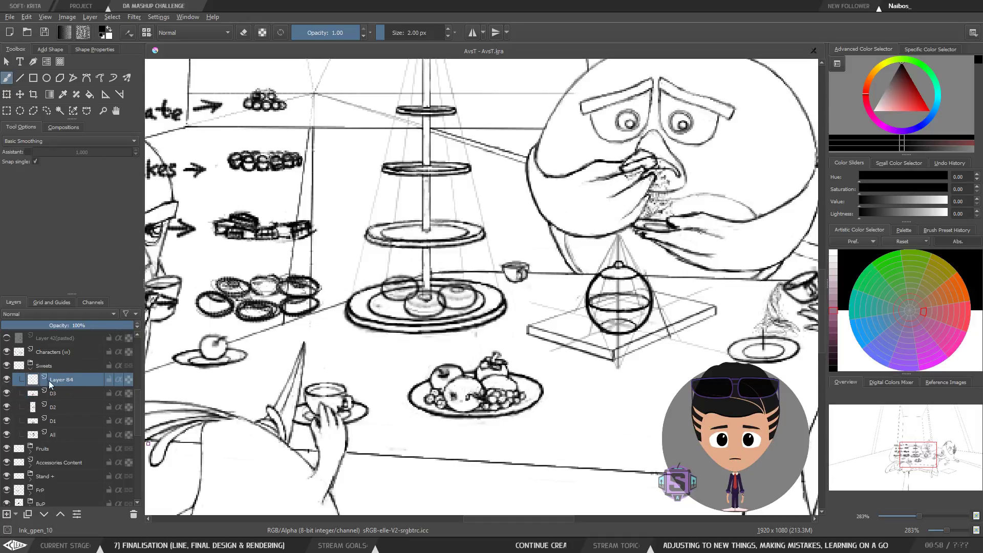
pyautogui.click(7, 380)
pyautogui.click(7, 381)
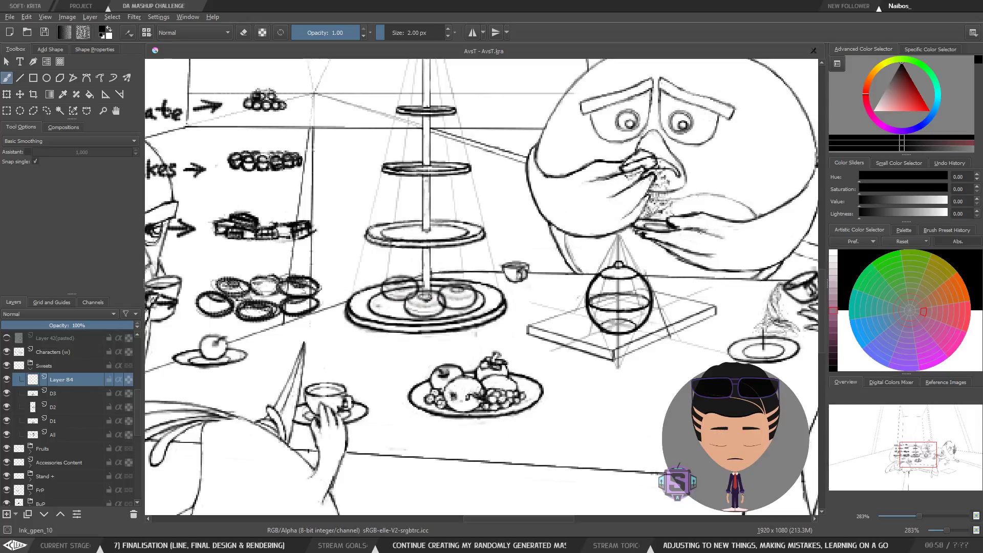
pyautogui.doubleClick(57, 379)
pyautogui.write('@')
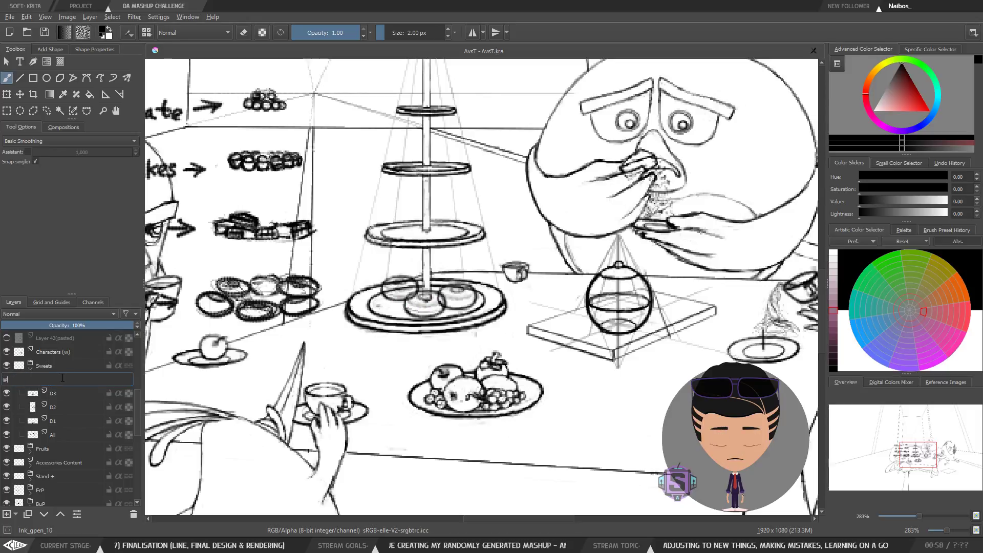
pyautogui.press('BackSpace')
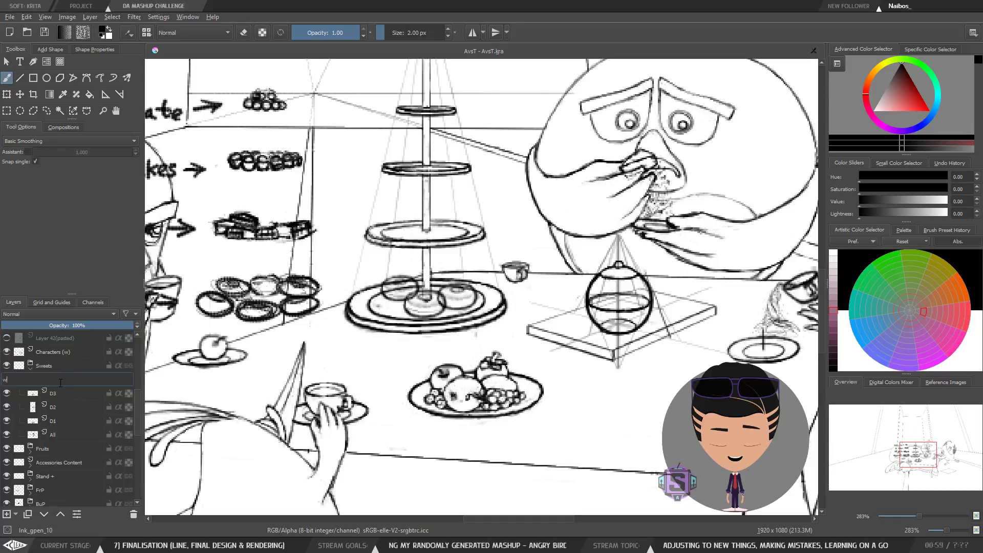
pyautogui.write('w3')
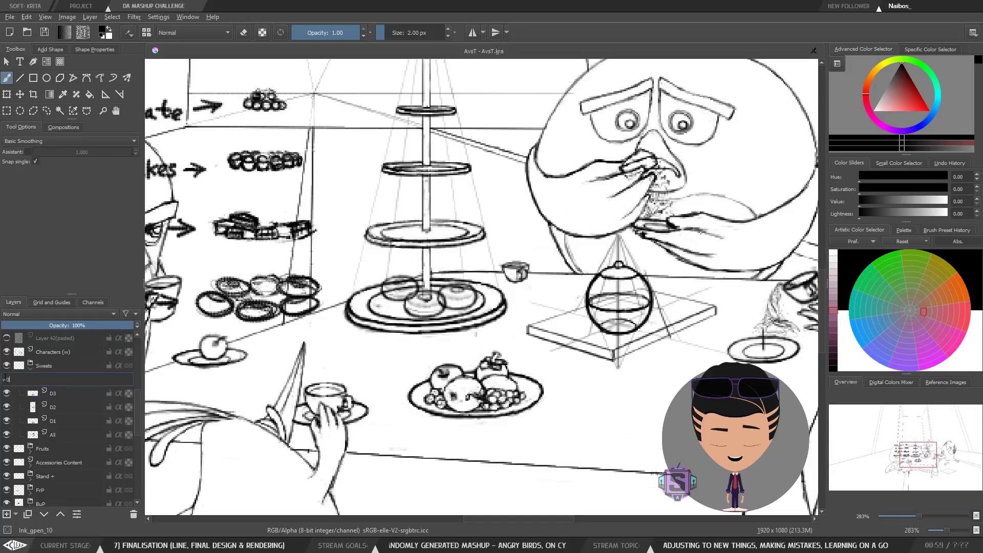
pyautogui.click(64, 394)
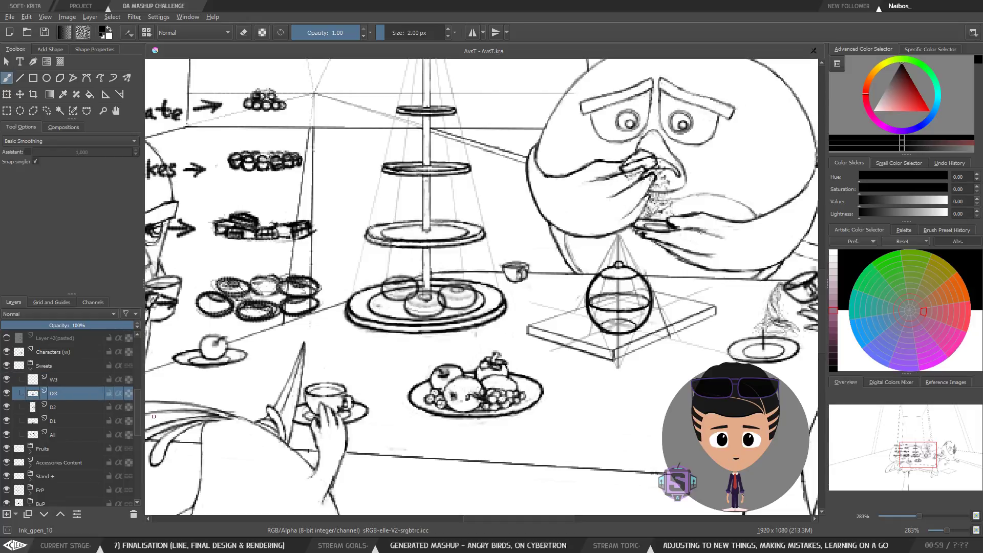
# Step: Rename the W3 layer to W4
pyautogui.moveTo(139, 412)
pyautogui.mouseDown()
pyautogui.moveTo(140, 393)
pyautogui.moveTo(137, 422)
pyautogui.mouseUp()
pyautogui.click(29, 424)
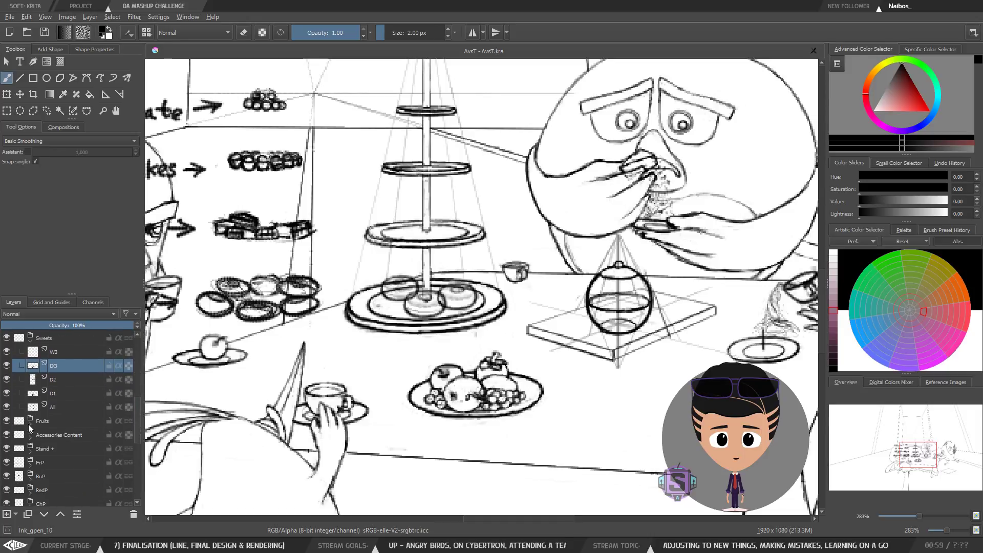
pyautogui.click(30, 425)
pyautogui.moveTo(137, 411); pyautogui.dragTo(136, 400)
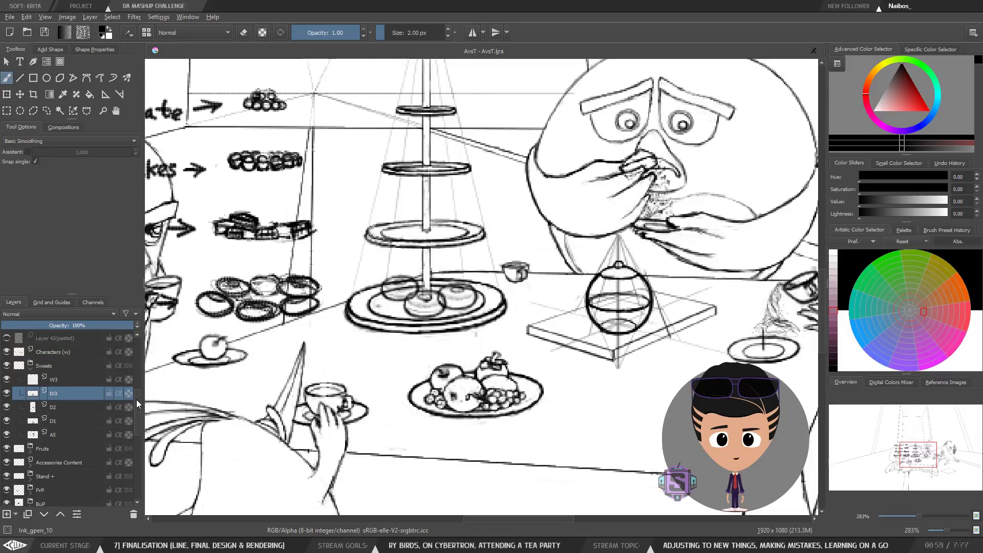
pyautogui.doubleClick(56, 380)
pyautogui.write('W')
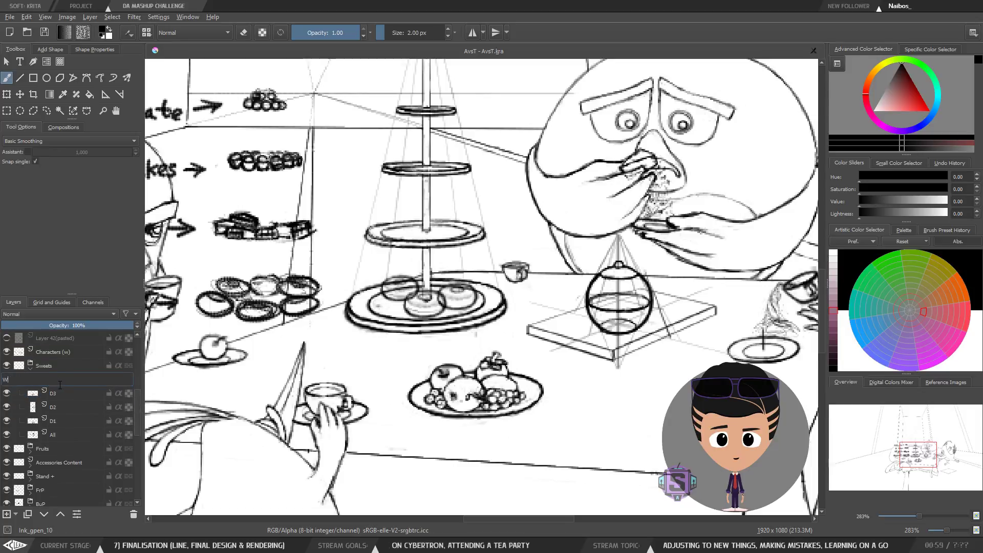
pyautogui.write('4')
pyautogui.press('Return')
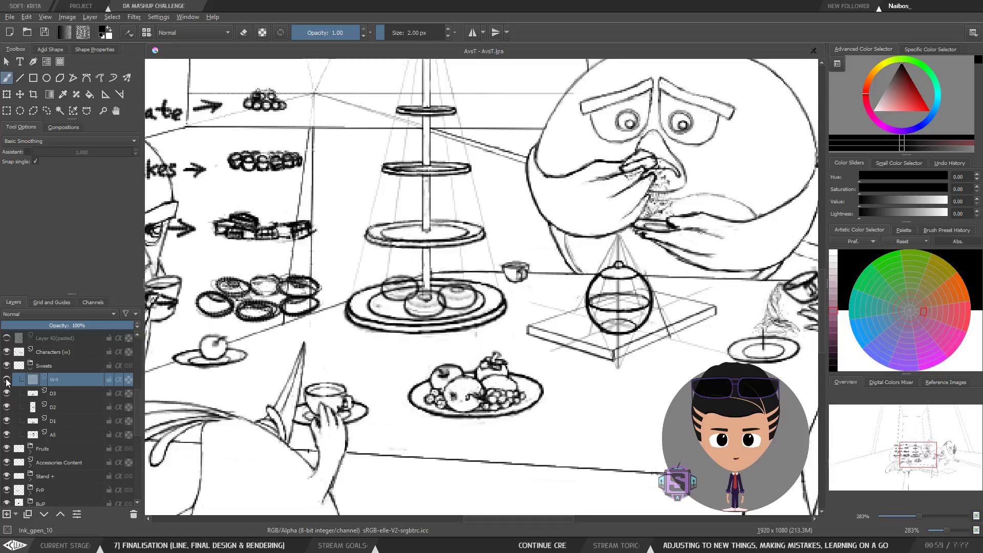
# Step: Toggle the visibility of the Fruits, D3, D2 and D1 layers to identify each donut drawing
pyautogui.click(6, 449)
pyautogui.click(7, 449)
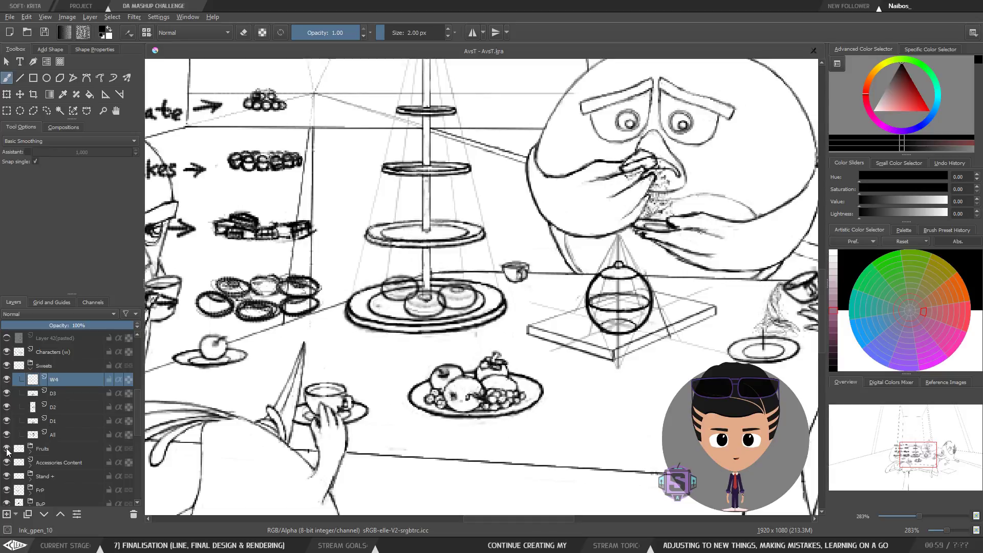
pyautogui.click(59, 395)
pyautogui.click(6, 393)
pyautogui.click(7, 393)
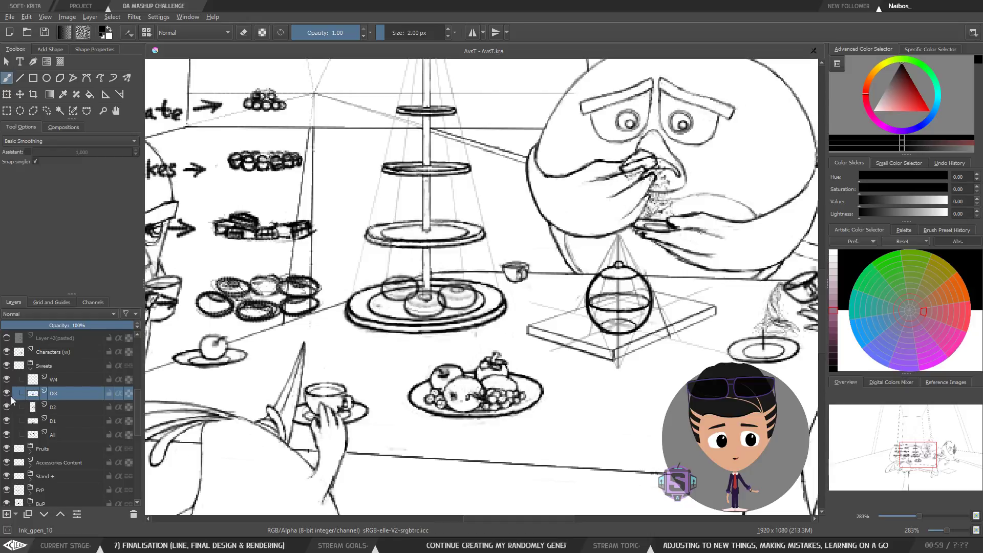
pyautogui.click(14, 407)
pyautogui.click(7, 407)
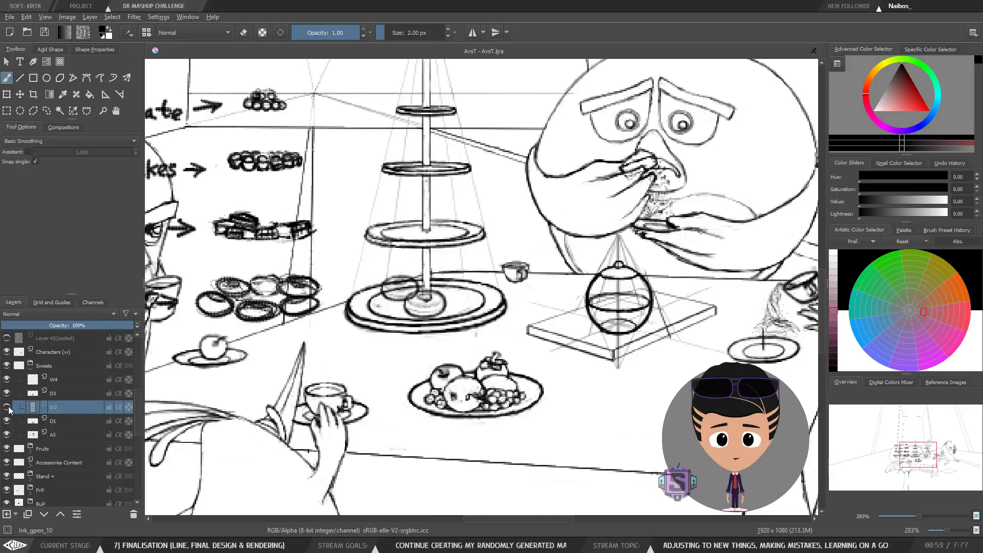
pyautogui.click(7, 407)
pyautogui.click(14, 421)
pyautogui.click(6, 422)
pyautogui.click(7, 422)
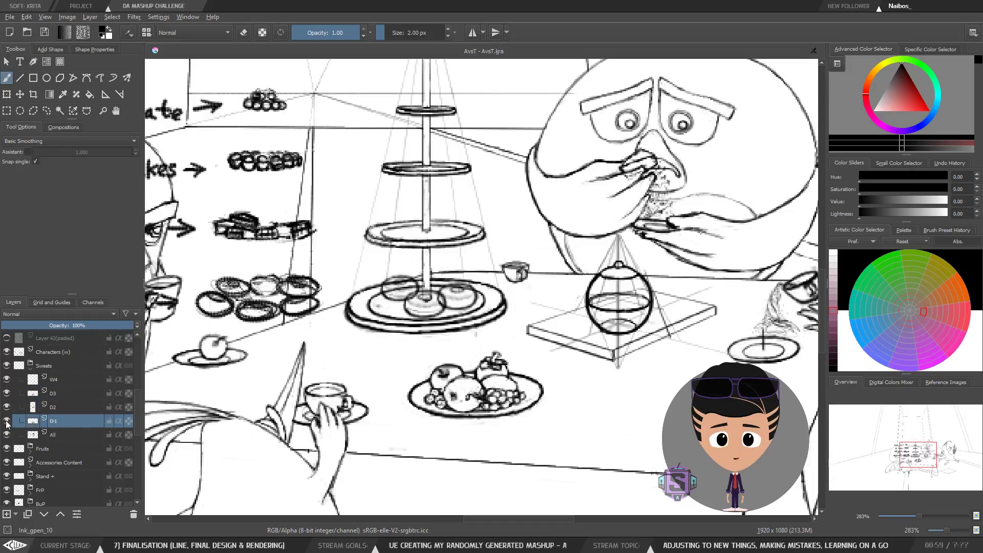
pyautogui.click(59, 381)
pyautogui.click(38, 424)
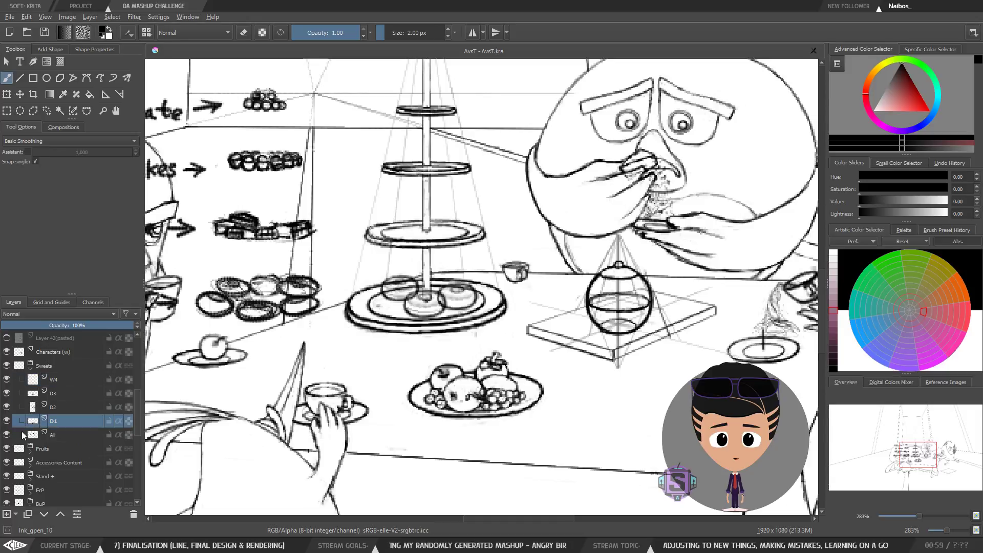
# Step: Toggle the D1 layer's visibility repeatedly to compare the donuts, then select the Fruits group
pyautogui.click(7, 423)
pyautogui.click(7, 422)
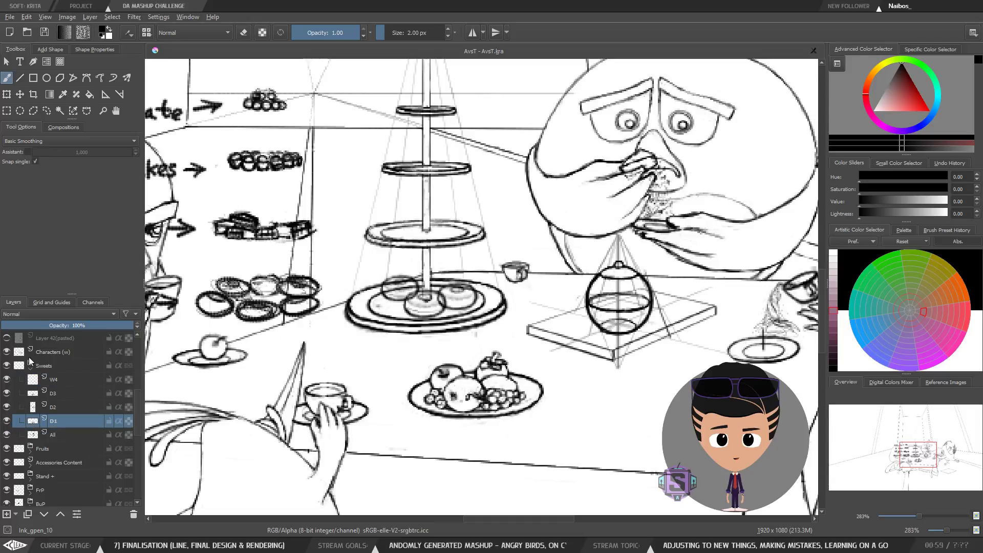
pyautogui.click(7, 422)
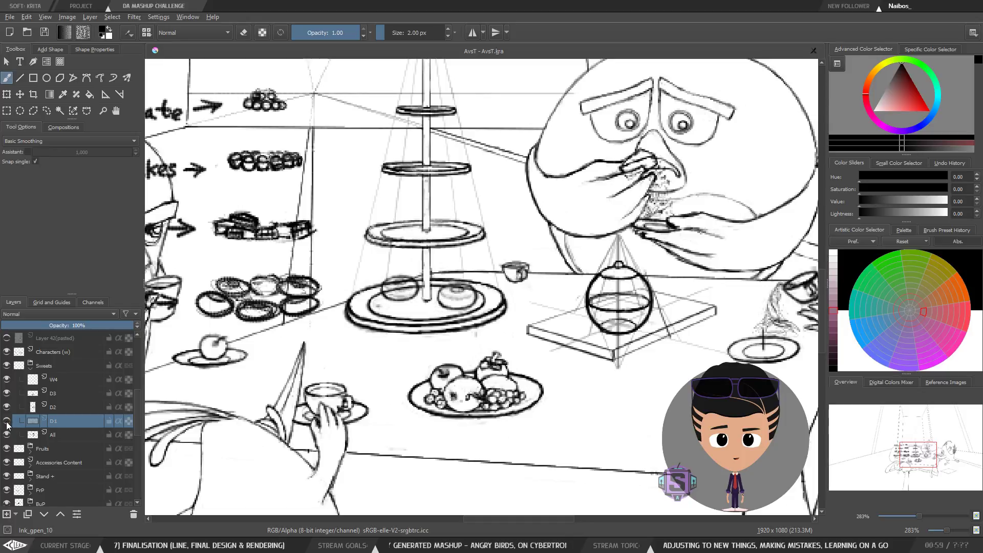
pyautogui.click(6, 424)
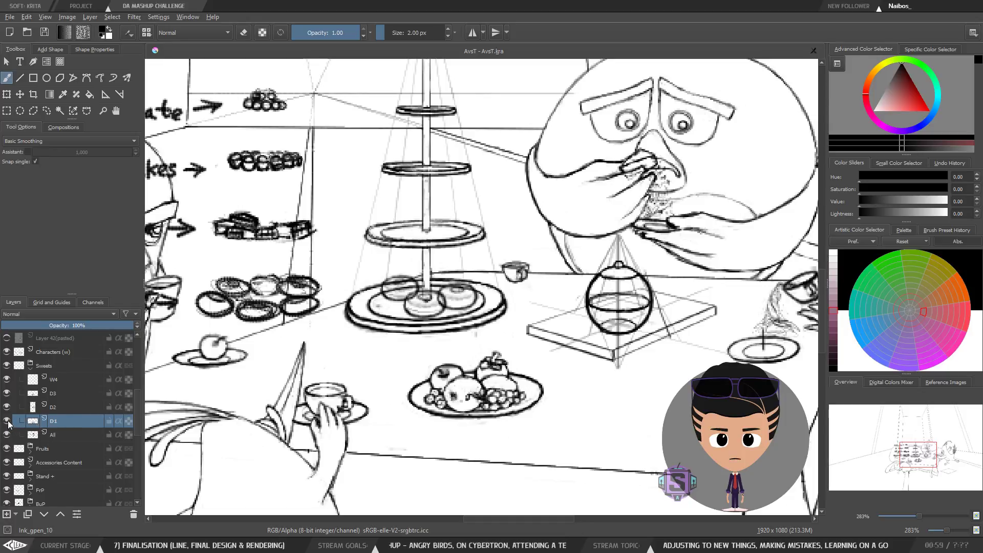
pyautogui.click(7, 422)
pyautogui.click(7, 422)
pyautogui.click(7, 422)
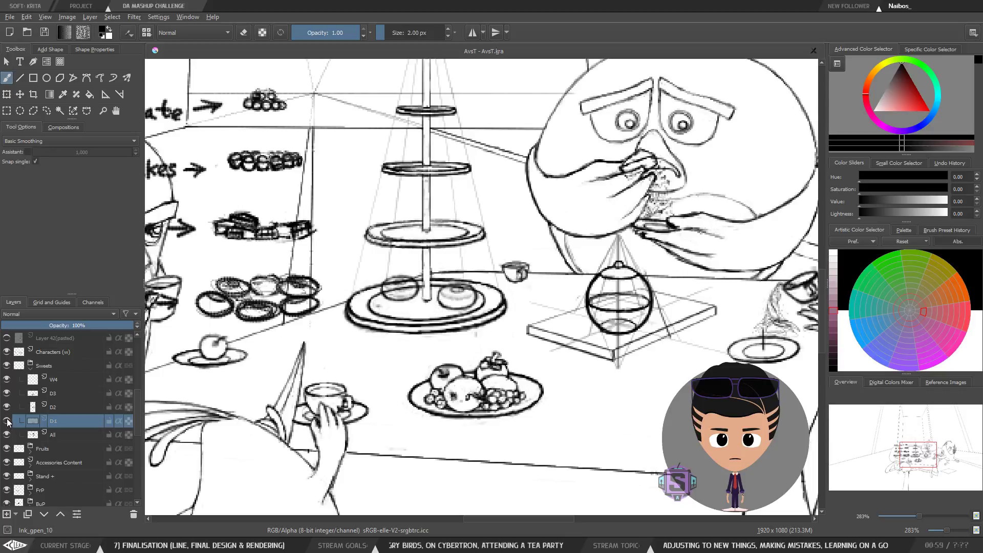
pyautogui.click(8, 422)
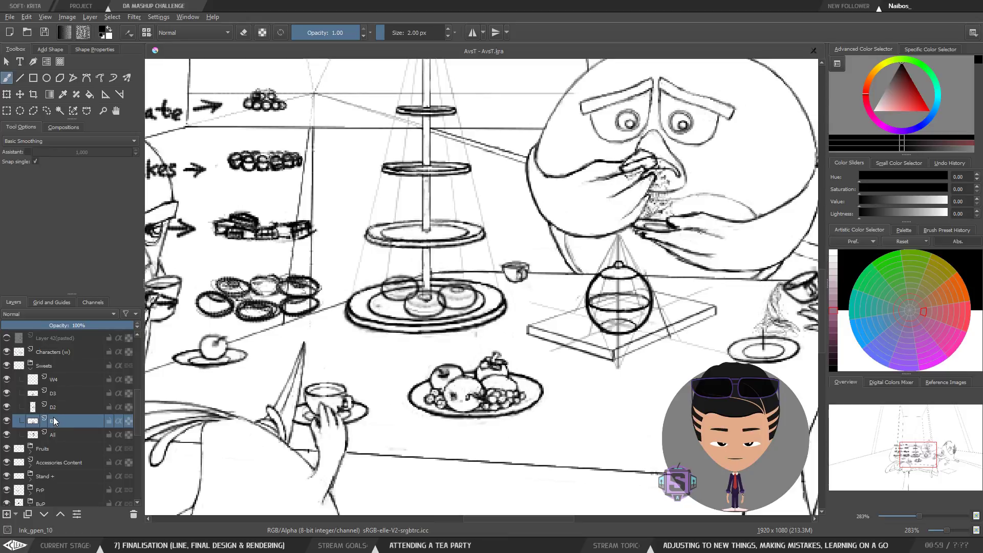
pyautogui.click(54, 450)
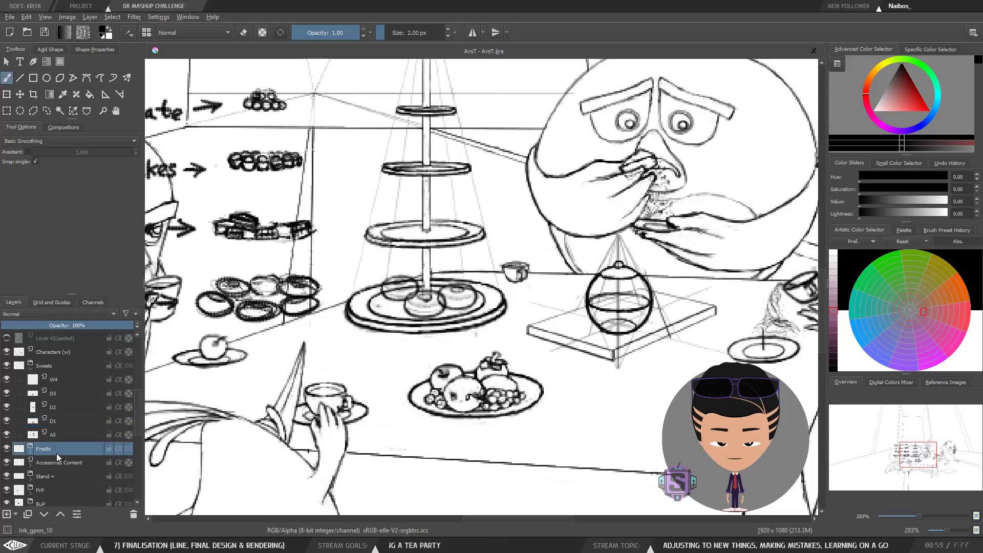
# Step: Lower the Stand group's opacity to about 20%
pyautogui.click(48, 474)
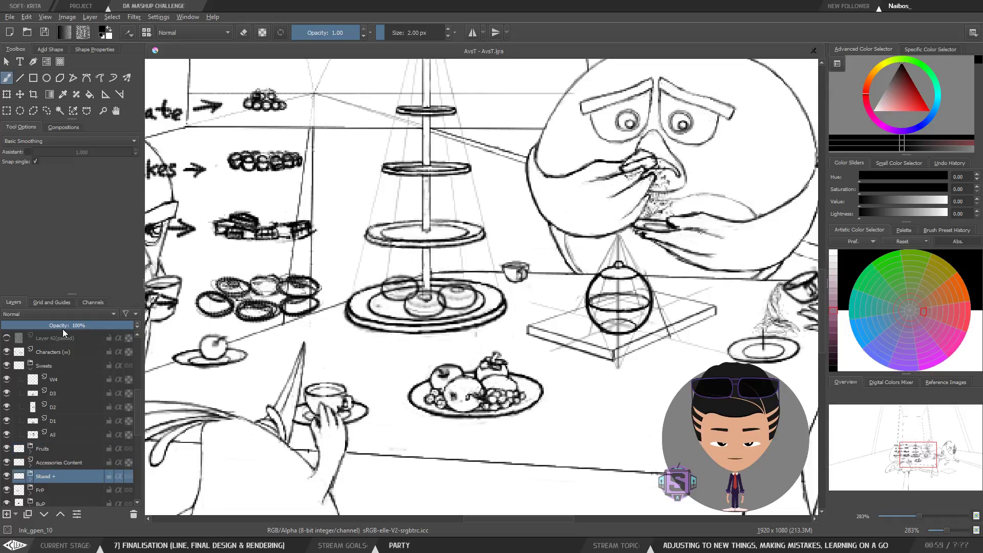
pyautogui.moveTo(62, 329); pyautogui.dragTo(37, 327)
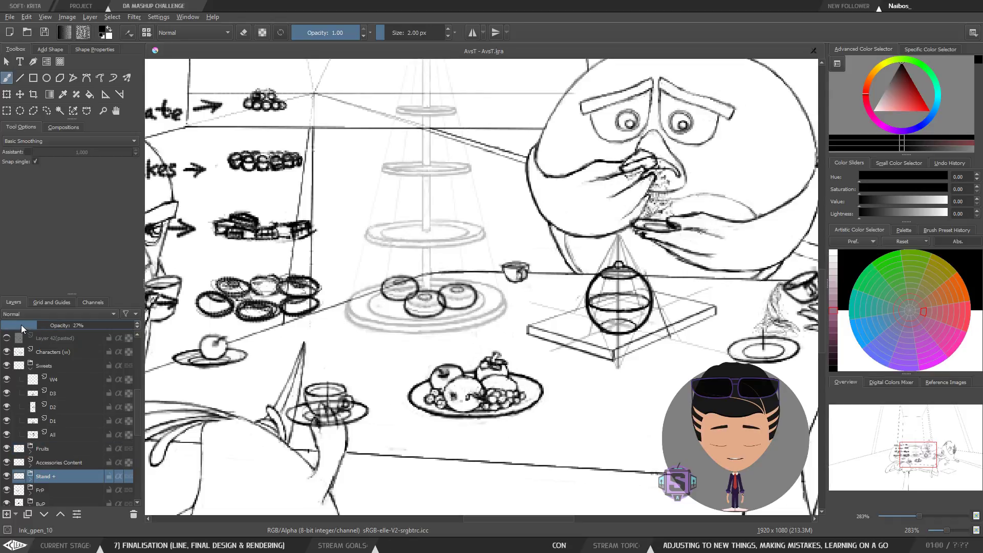
pyautogui.moveTo(29, 327); pyautogui.dragTo(21, 321)
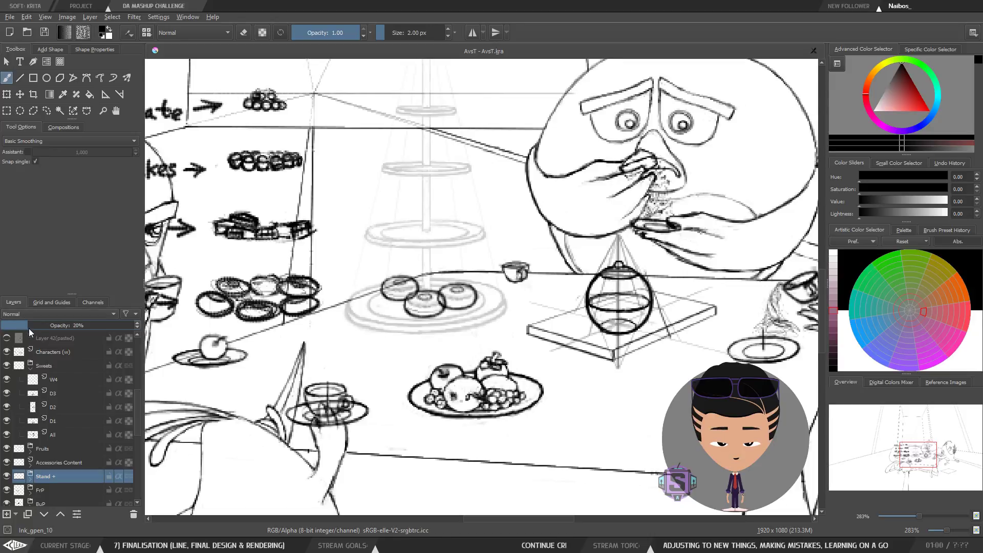
# Step: Zoom in on the donuts on the lower plate and toggle the D3 and A1 layers to identify each drawing
pyautogui.click(58, 393)
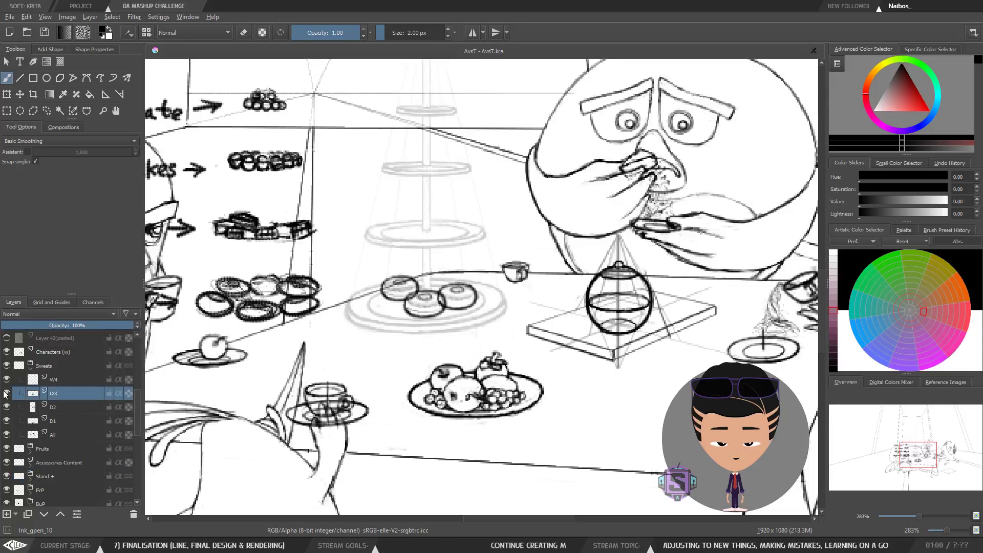
pyautogui.scroll(1, 440, 267)
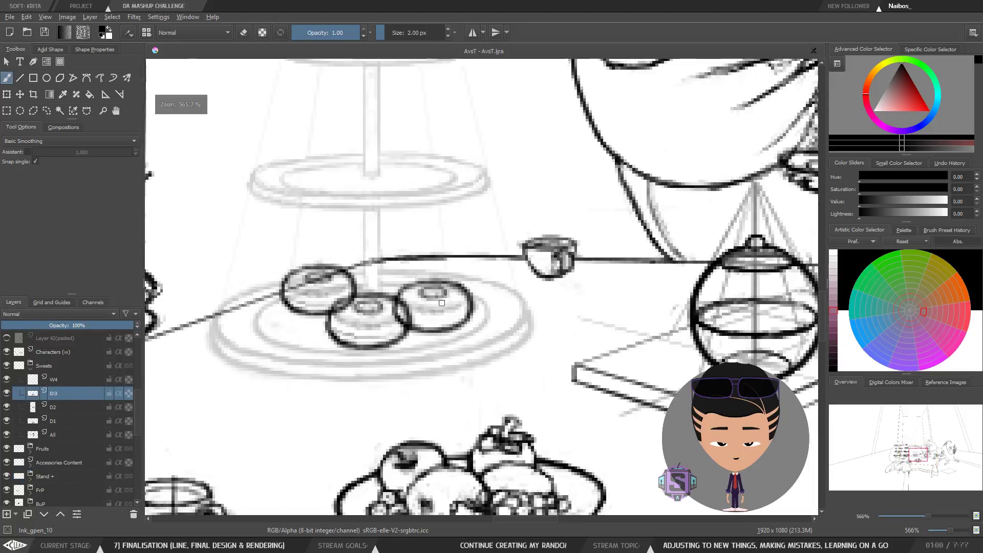
pyautogui.scroll(1, 436, 277)
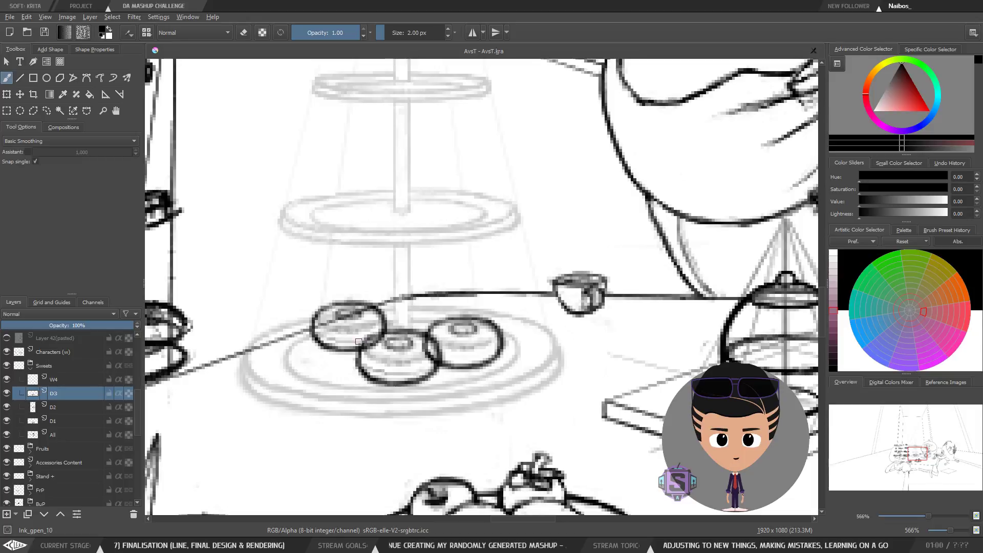
pyautogui.moveTo(389, 360); pyautogui.dragTo(418, 353)
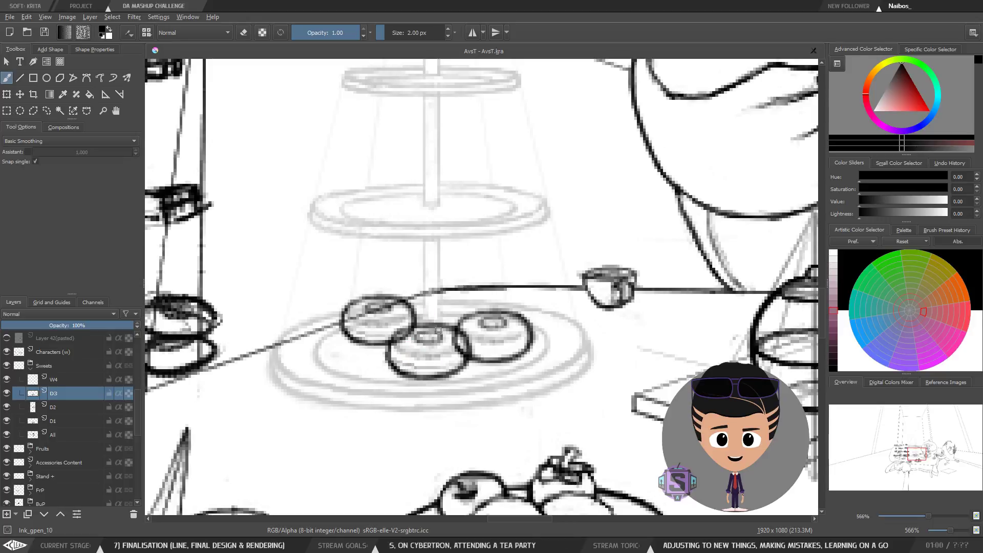
pyautogui.scroll(-1, 449, 333)
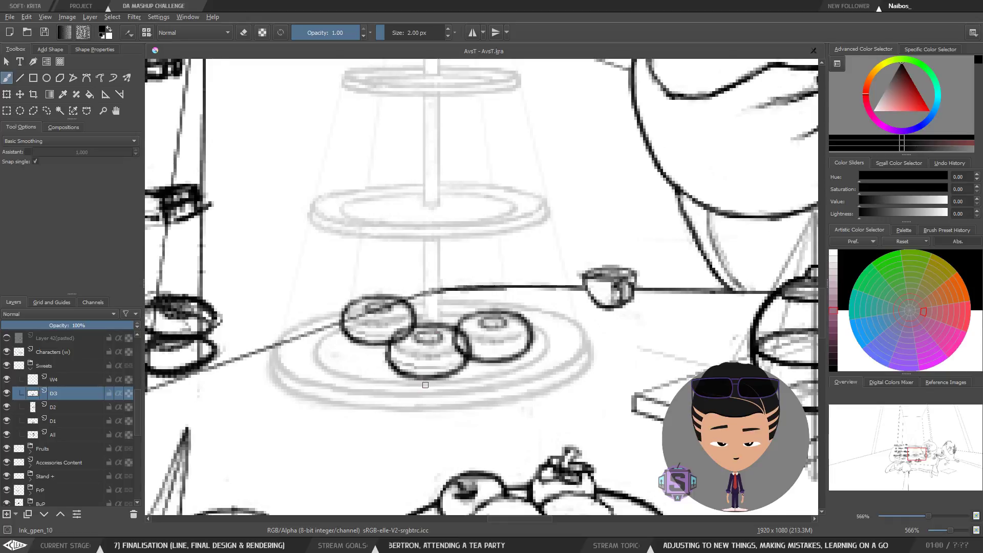
pyautogui.scroll(-1, 453, 248)
pyautogui.scroll(1, 464, 363)
pyautogui.scroll(1, 436, 361)
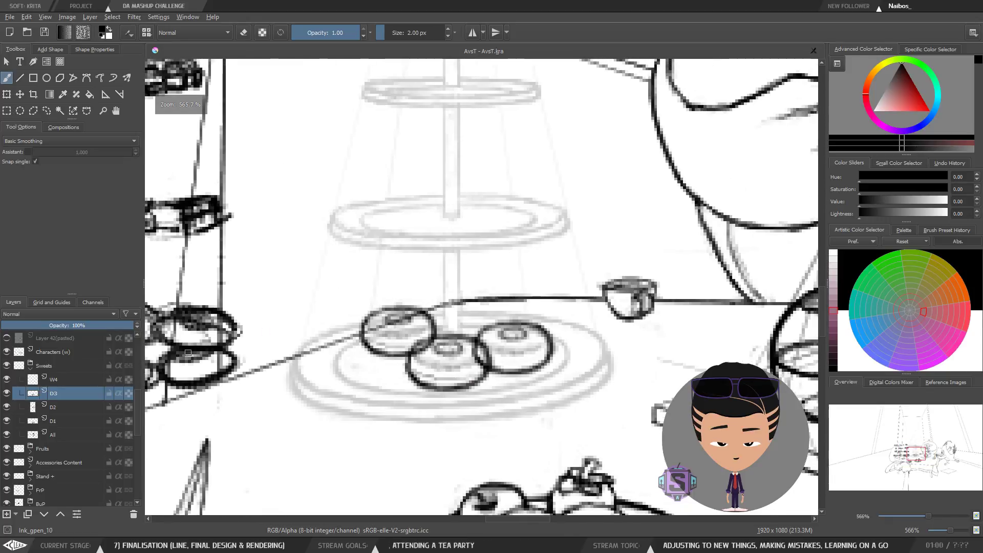
pyautogui.click(6, 393)
pyautogui.click(7, 393)
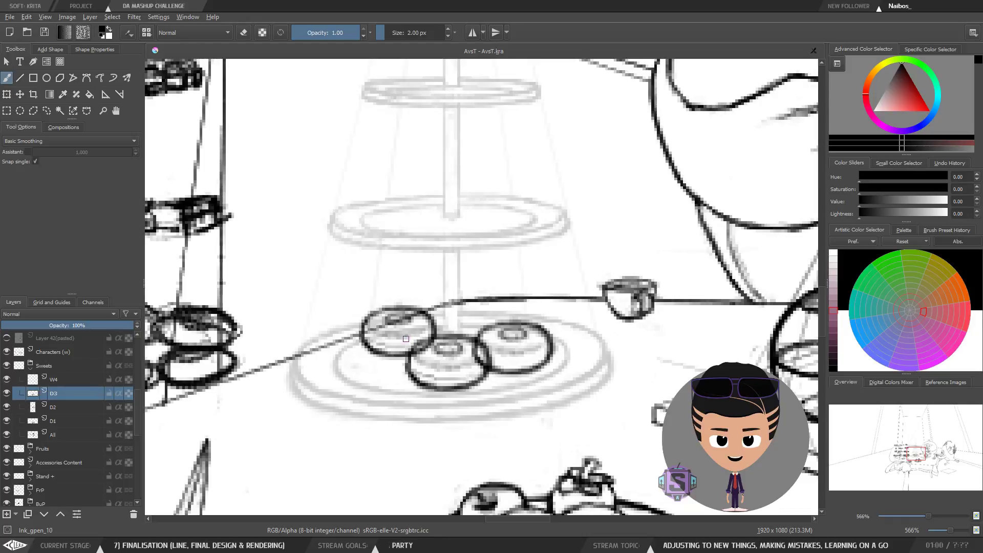
pyautogui.click(61, 407)
pyautogui.click(58, 433)
pyautogui.click(61, 420)
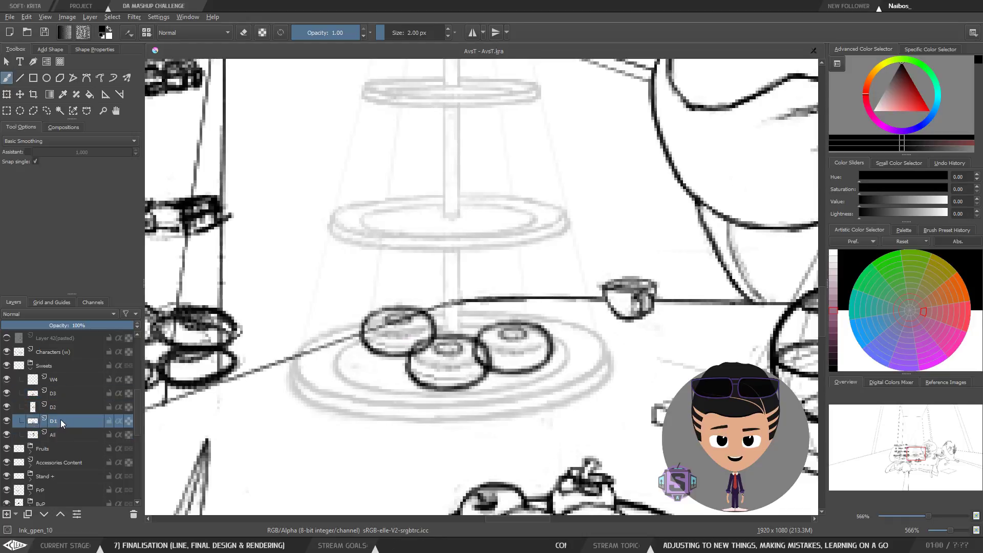
pyautogui.click(7, 434)
pyautogui.click(7, 434)
# Step: Duplicate the D1 layer and move the copy up above D3 in the Sweets group
pyautogui.rightClick(60, 420)
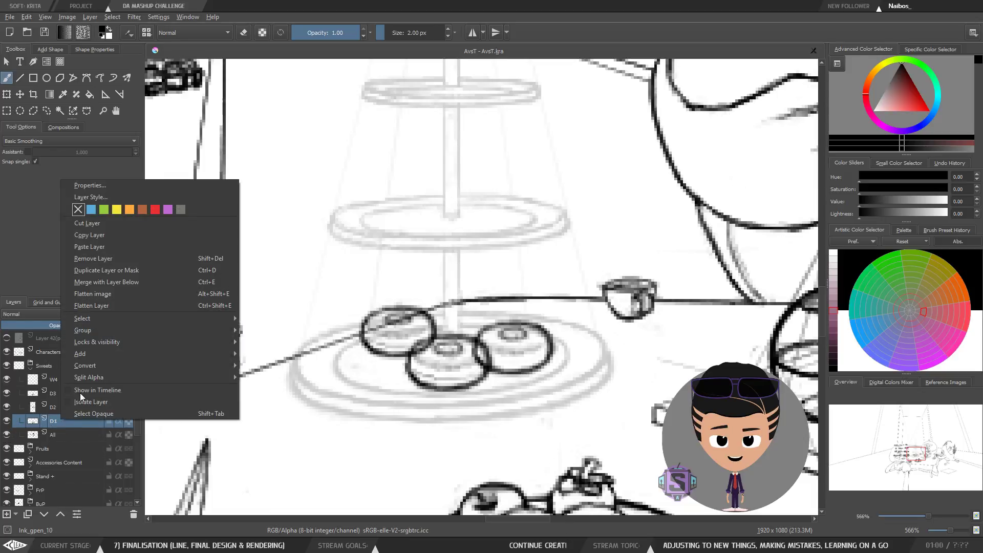
pyautogui.click(126, 268)
pyautogui.hotkey('ctrl', 'pageup')
pyautogui.hotkey('ctrl', 'pageup')
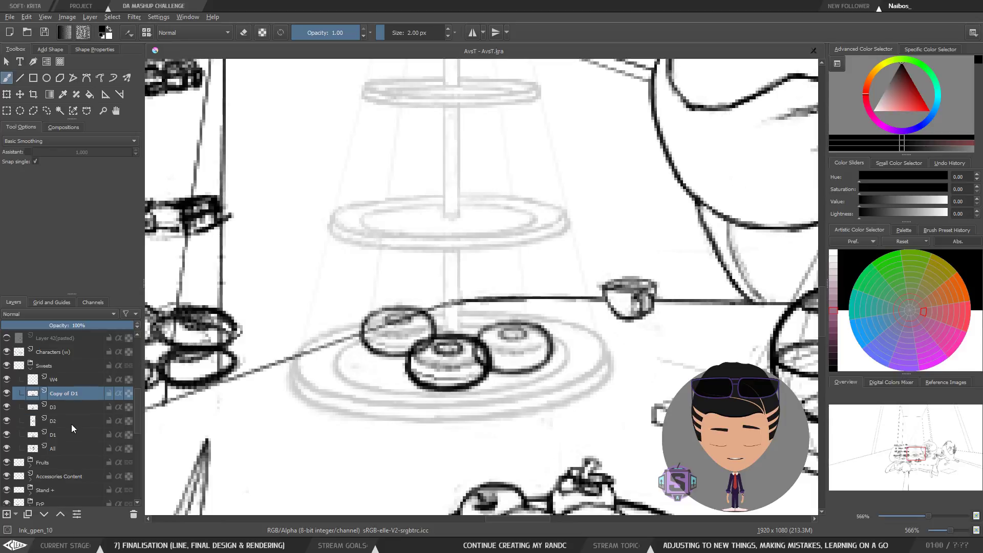
# Step: Rotate the Copy of D1 donut and move it toward the lower left of the plate
pyautogui.hotkey('ctrl', 't')
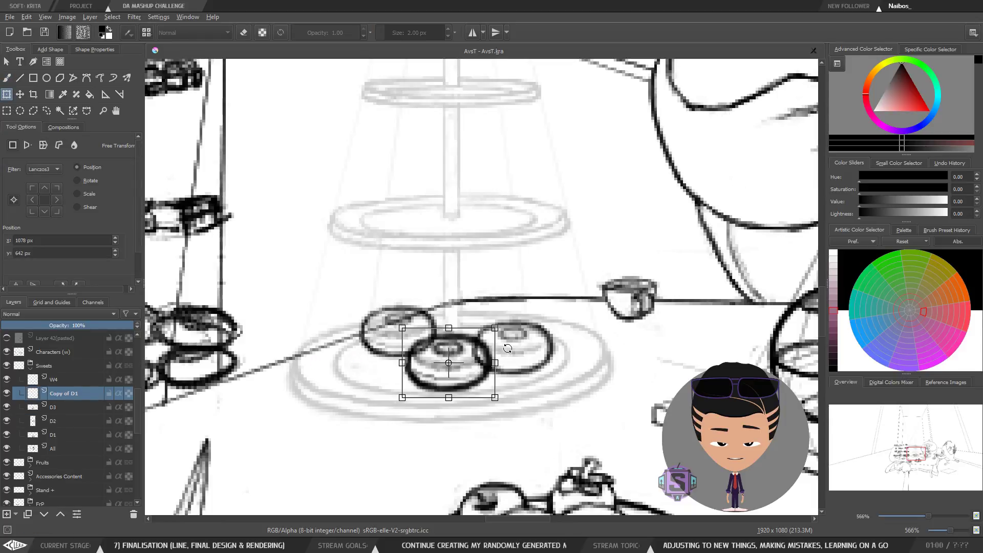
pyautogui.moveTo(511, 342); pyautogui.dragTo(484, 308)
pyautogui.moveTo(453, 372); pyautogui.dragTo(338, 398)
pyautogui.press('b')
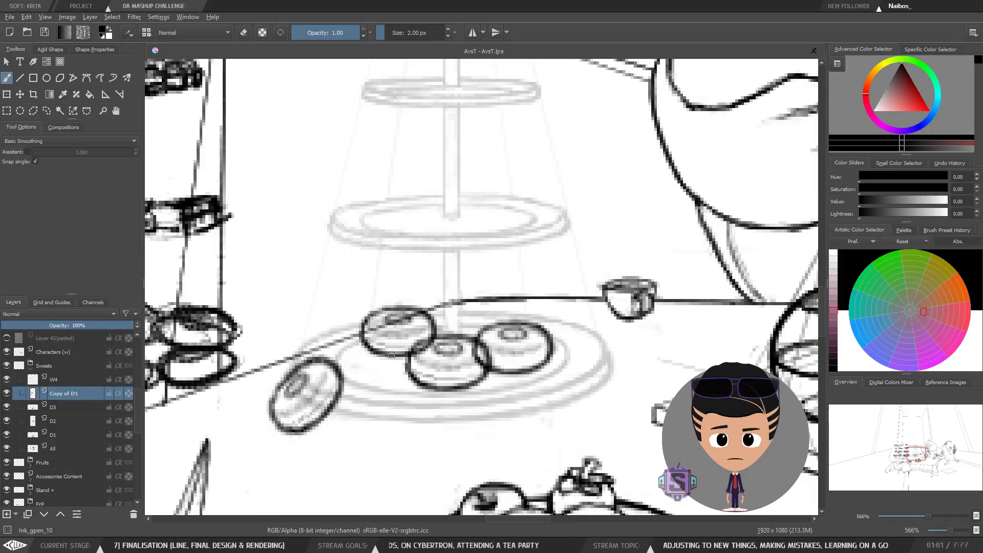
# Step: Move the Copy of D1 donut onto the left side of the lower plate
pyautogui.press('-')
pyautogui.press('-')
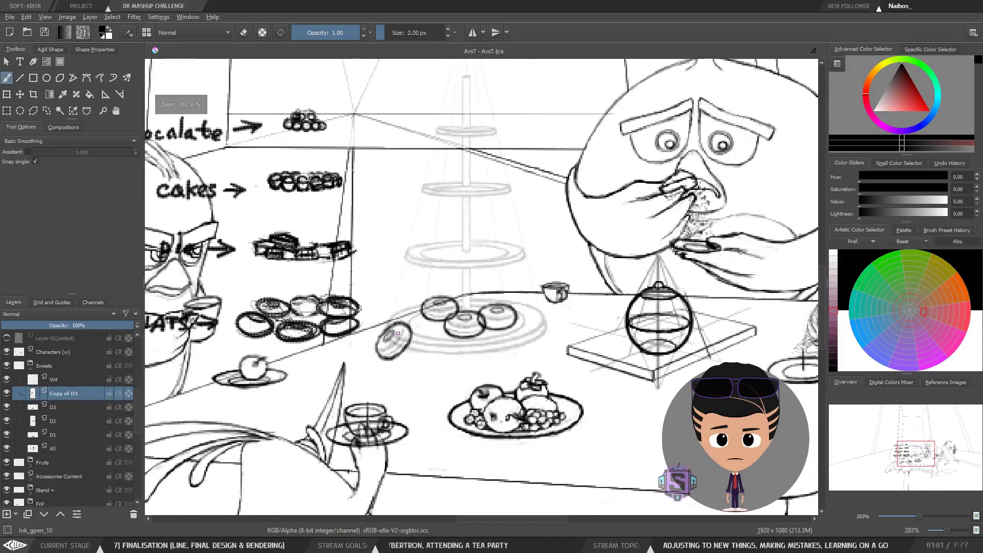
pyautogui.press('+')
pyautogui.press('+')
pyautogui.moveTo(429, 361); pyautogui.dragTo(444, 356)
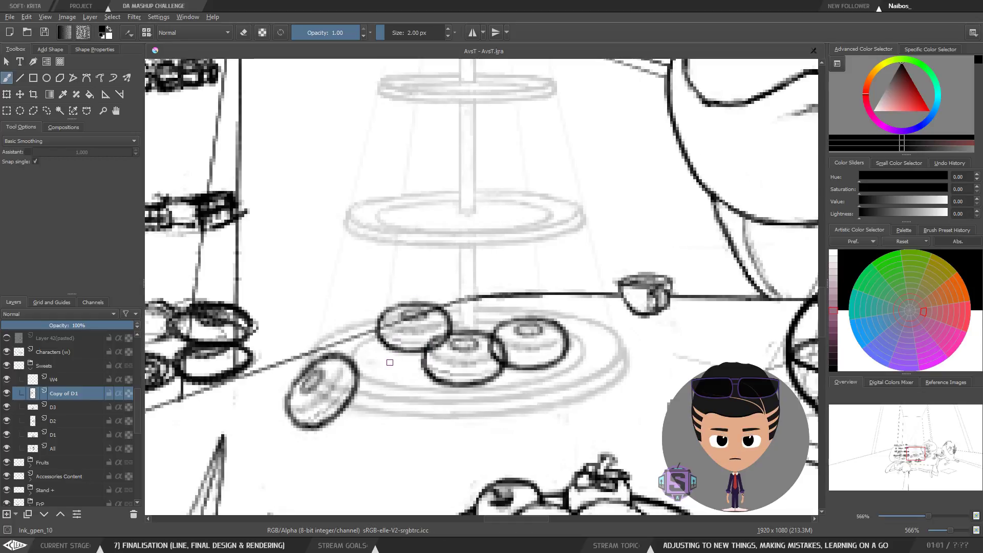
pyautogui.press('t')
pyautogui.moveTo(326, 380); pyautogui.dragTo(453, 315)
# Step: Move the D3 donut to the back right of the lower plate
pyautogui.click(80, 407)
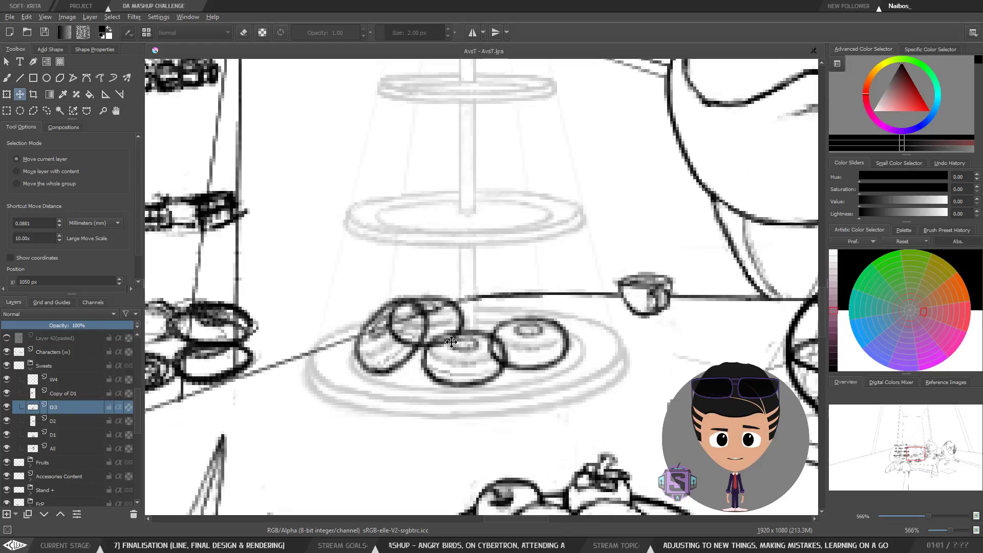
pyautogui.moveTo(441, 337); pyautogui.dragTo(445, 333)
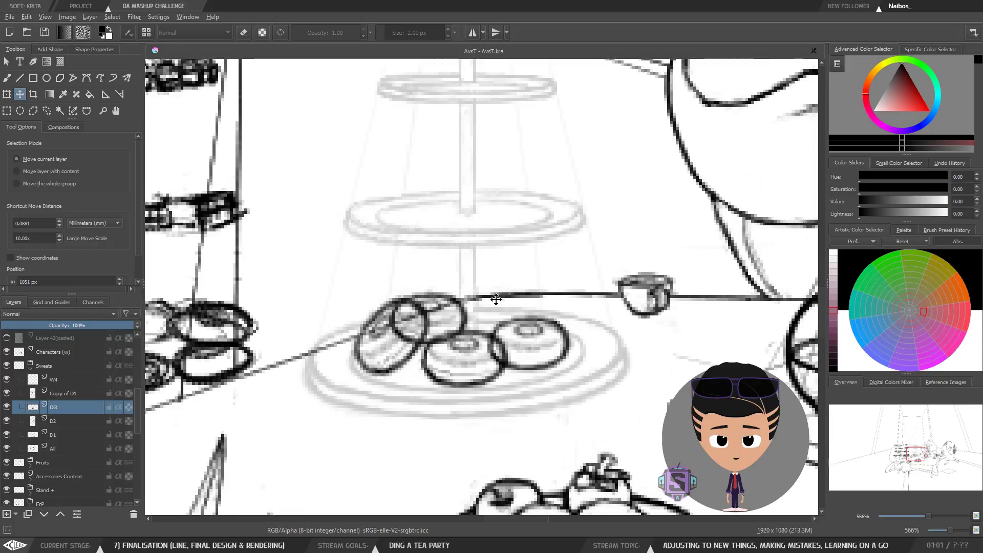
pyautogui.scroll(-2, 481, 293)
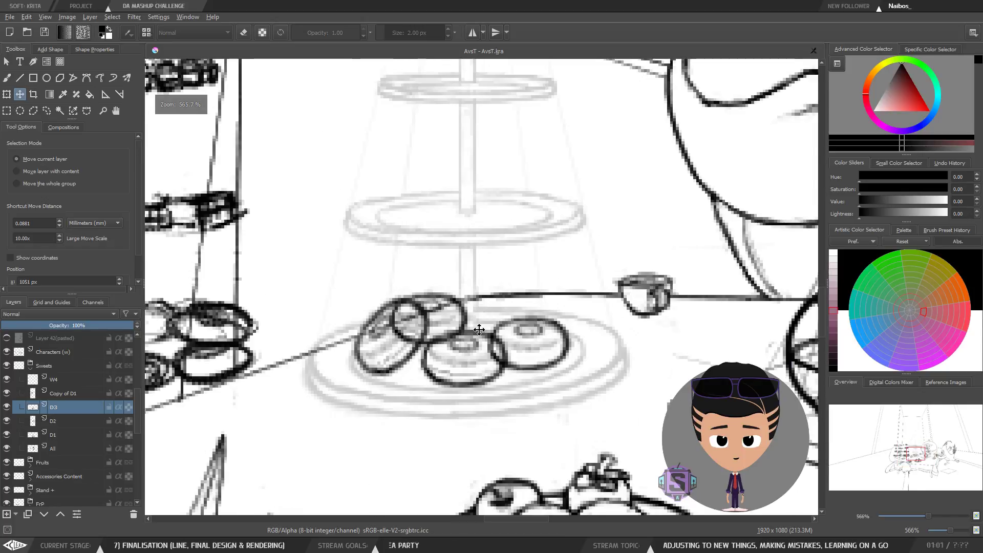
pyautogui.scroll(2, 455, 309)
pyautogui.moveTo(411, 343); pyautogui.dragTo(534, 333)
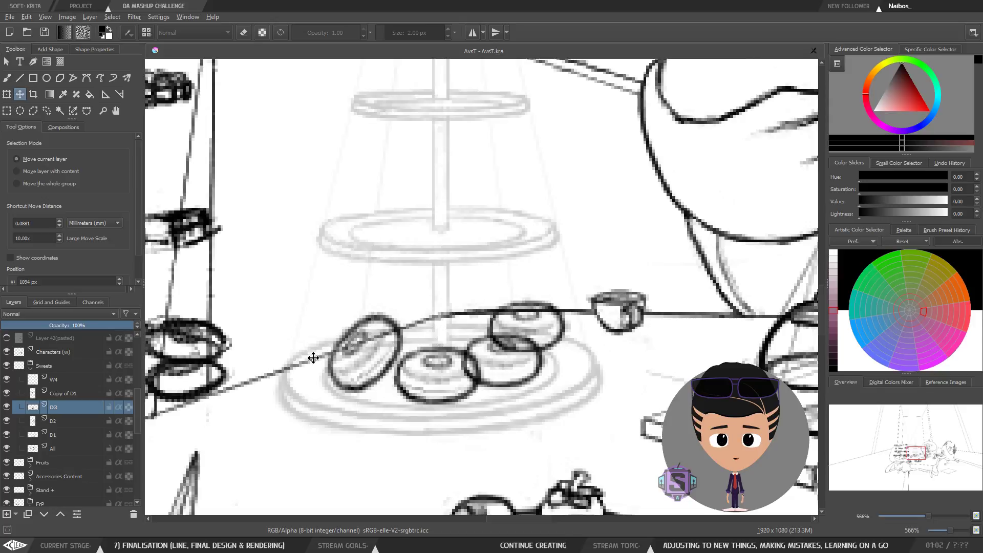
pyautogui.moveTo(540, 322); pyautogui.dragTo(421, 330)
pyautogui.moveTo(424, 325); pyautogui.dragTo(426, 341)
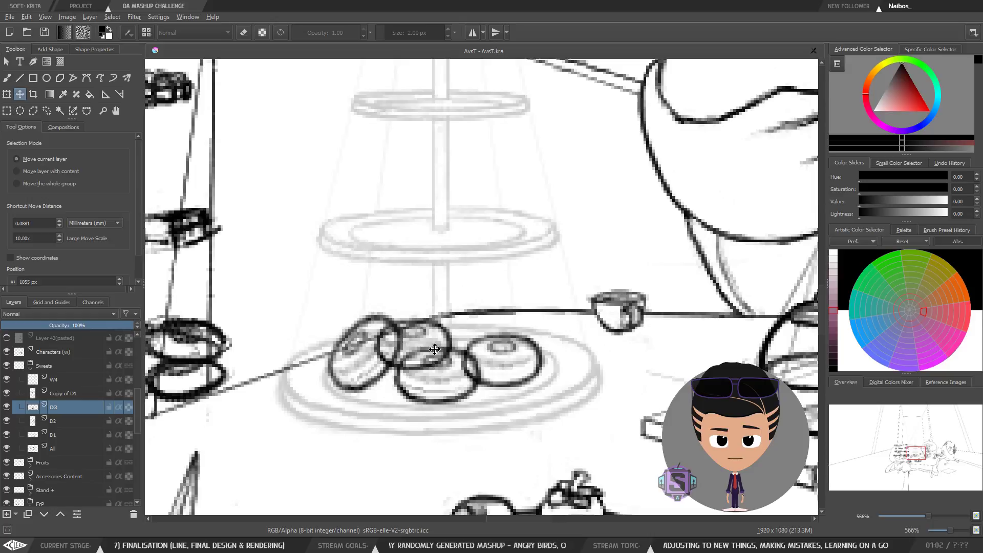
pyautogui.moveTo(425, 340); pyautogui.dragTo(565, 314)
# Step: Select the Copy of D1 layer, nudge its donut slightly and start a transform on it
pyautogui.click(71, 393)
pyautogui.moveTo(363, 377)
pyautogui.mouseDown()
pyautogui.moveTo(380, 364)
pyautogui.moveTo(367, 374)
pyautogui.mouseUp()
pyautogui.scroll(-2, 483, 274)
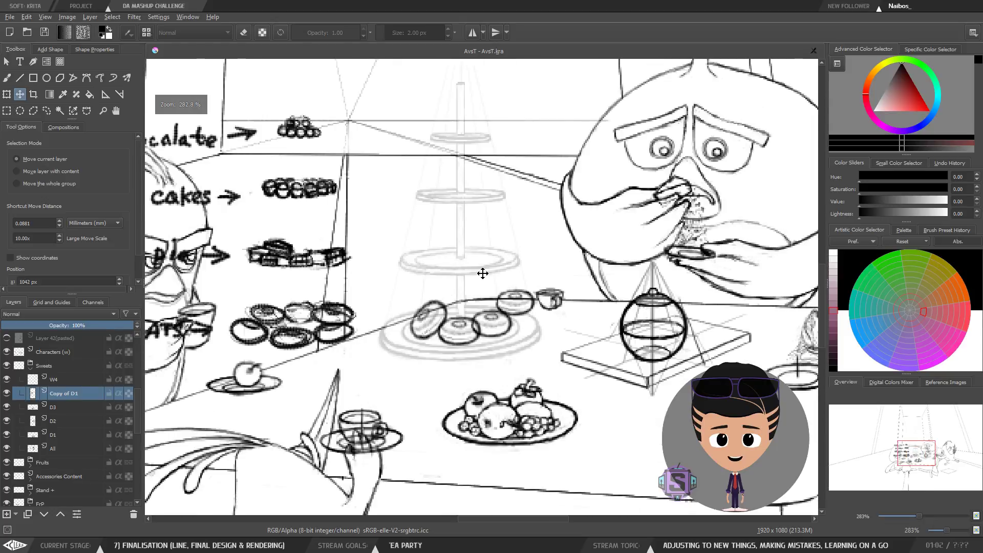
pyautogui.scroll(2, 432, 340)
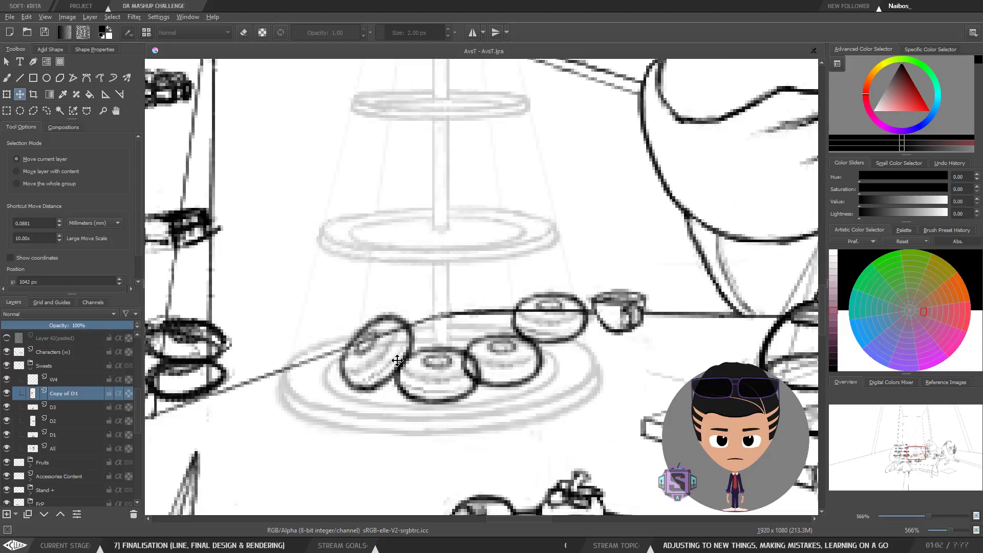
pyautogui.hotkey('ctrl', 't')
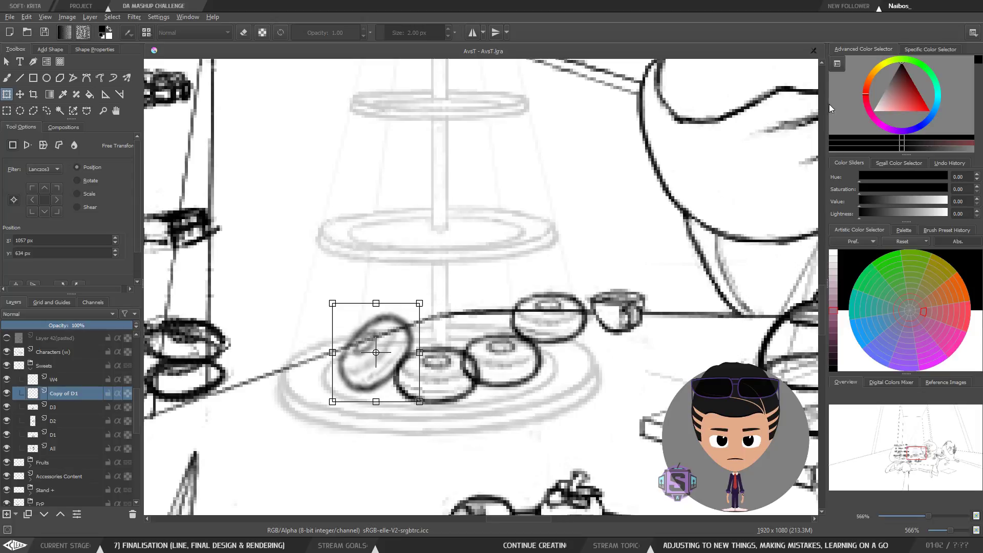
pyautogui.click(975, 33)
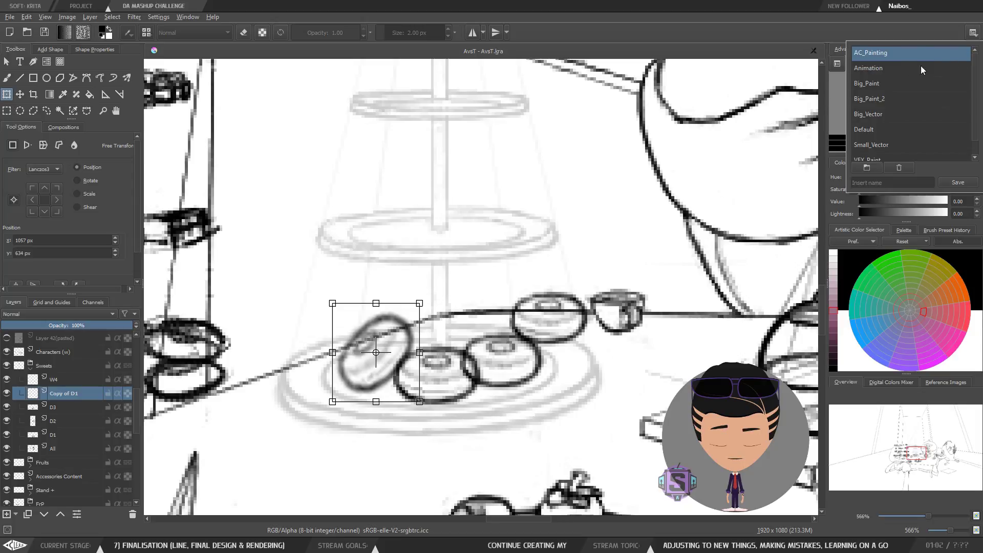
pyautogui.click(889, 66)
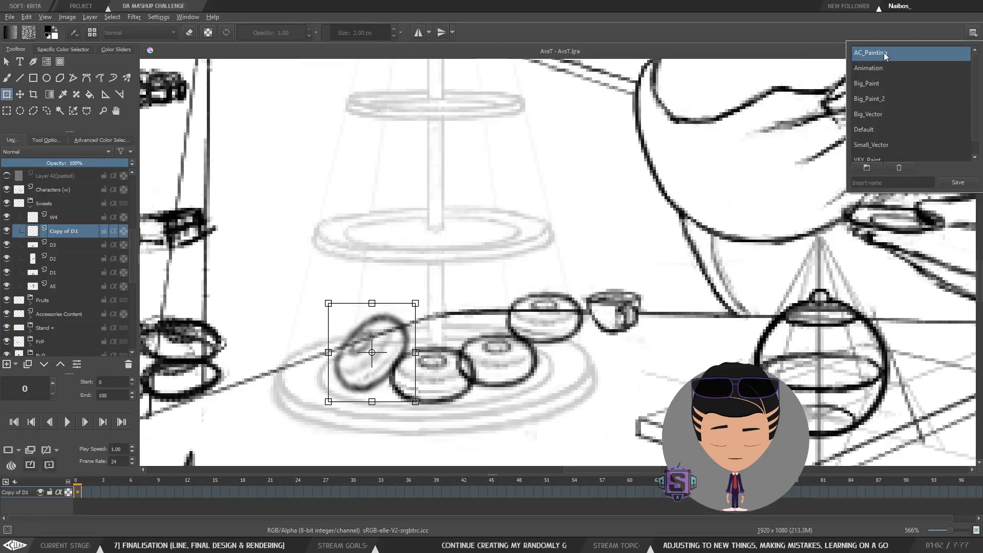
pyautogui.click(884, 52)
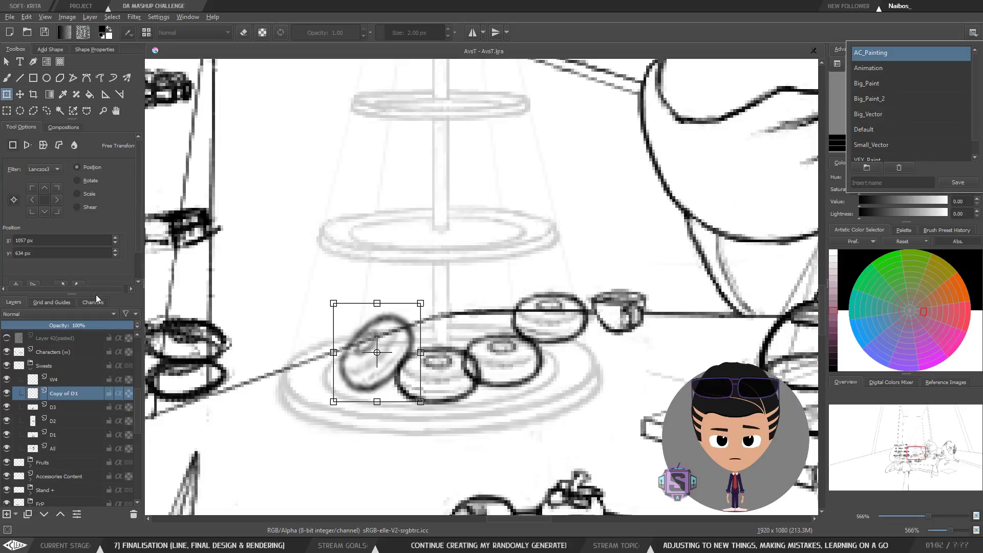
# Step: Flip the copied donut horizontally and rotate it slightly to sit on the plate's left edge
pyautogui.moveTo(138, 235); pyautogui.dragTo(133, 269)
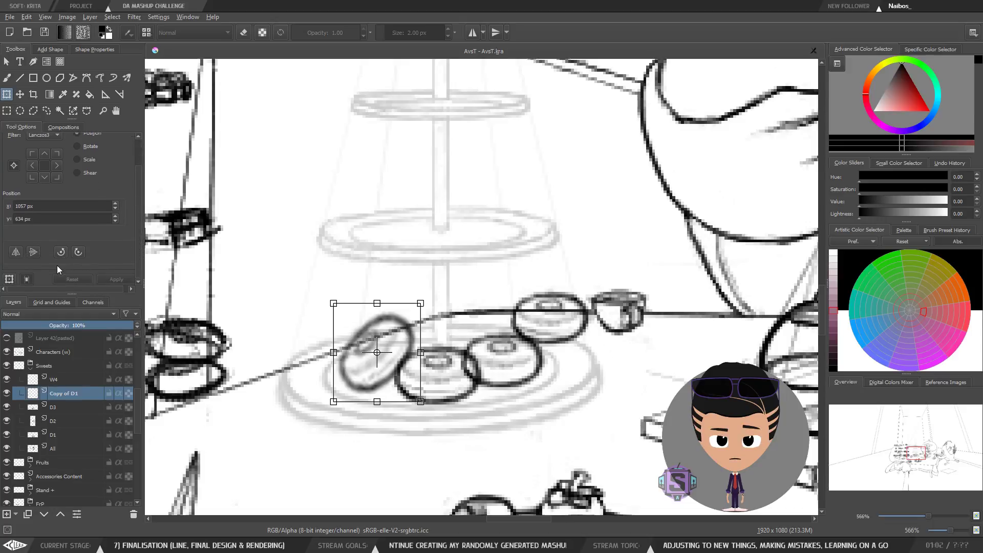
pyautogui.click(15, 253)
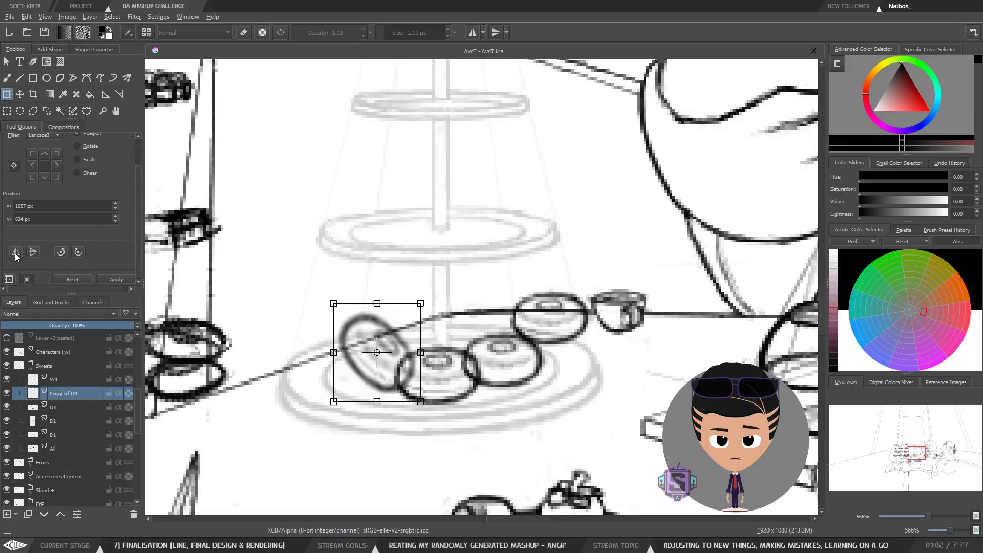
pyautogui.moveTo(434, 329); pyautogui.dragTo(309, 266)
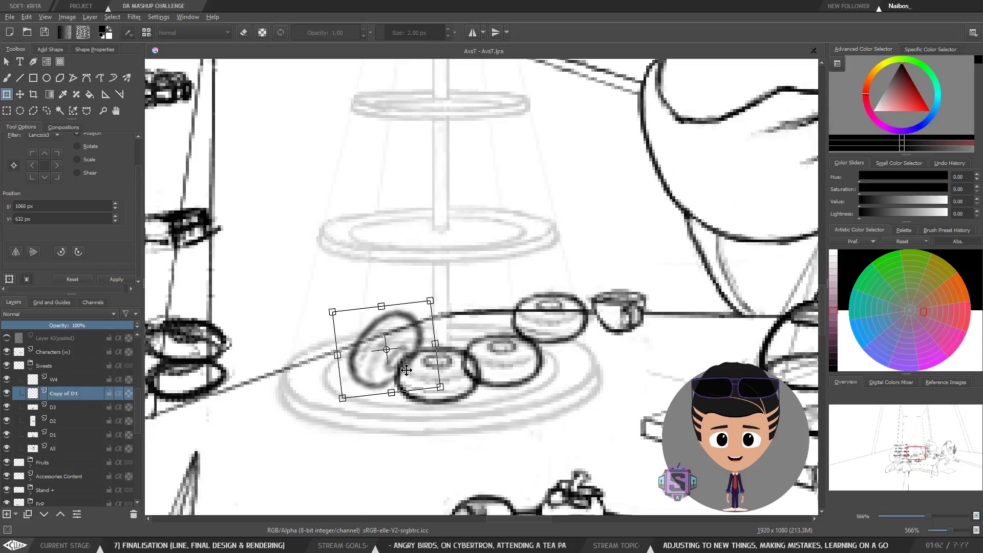
pyautogui.moveTo(405, 370); pyautogui.dragTo(402, 371)
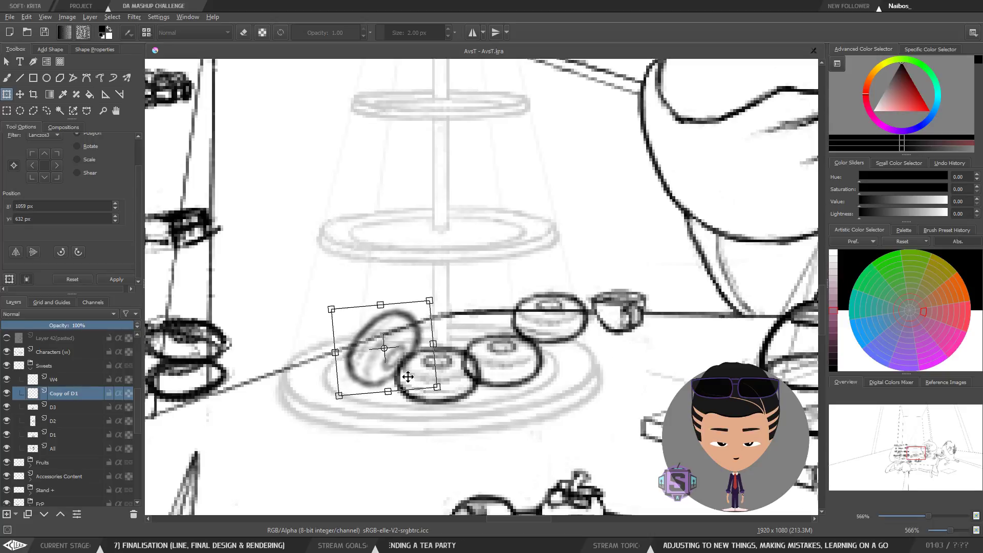
pyautogui.press('b')
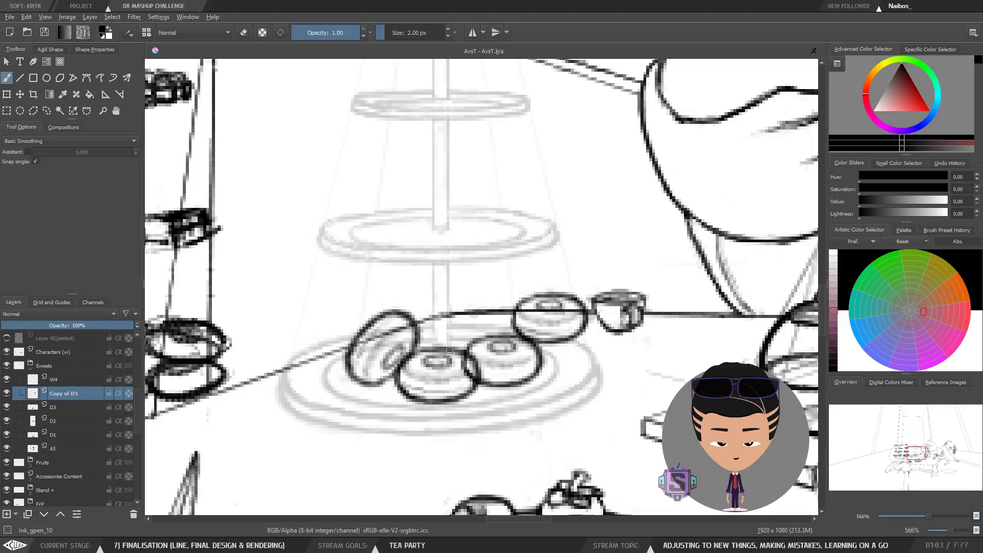
pyautogui.hotkey('ctrl', '-')
pyautogui.hotkey('ctrl', '-')
pyautogui.hotkey('ctrl', '+')
pyautogui.hotkey('ctrl', '-')
pyautogui.hotkey('ctrl', '+')
pyautogui.hotkey('ctrl', '+')
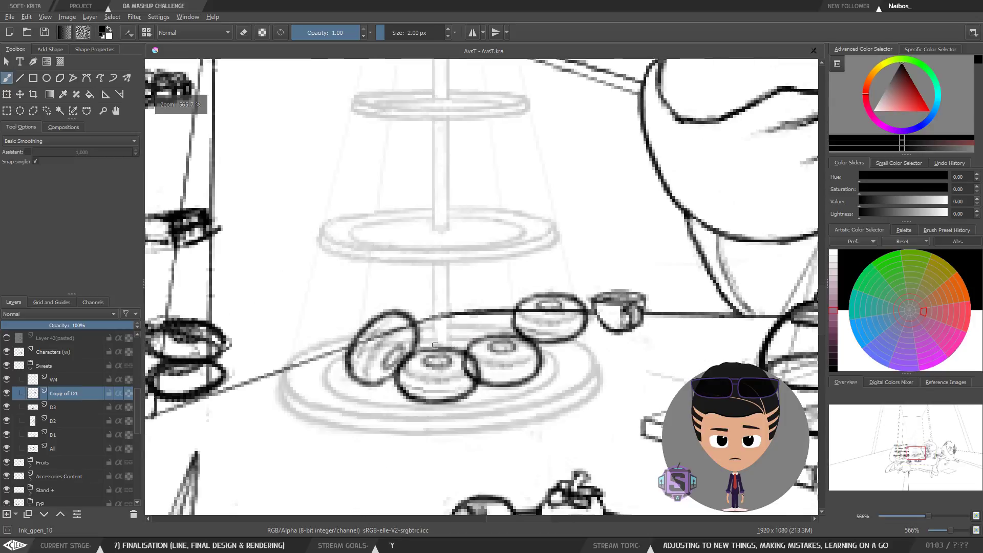
pyautogui.press('t')
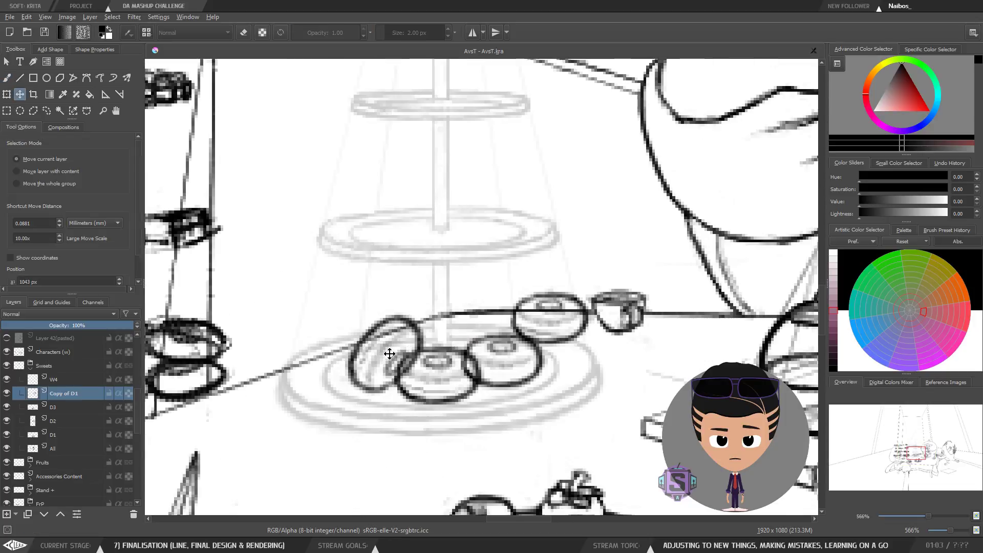
# Step: Inspect the donut arrangement on the cake stand at several zoom levels, in normal and mirrored view
pyautogui.hotkey('ctrl', '-')
pyautogui.hotkey('ctrl', '-')
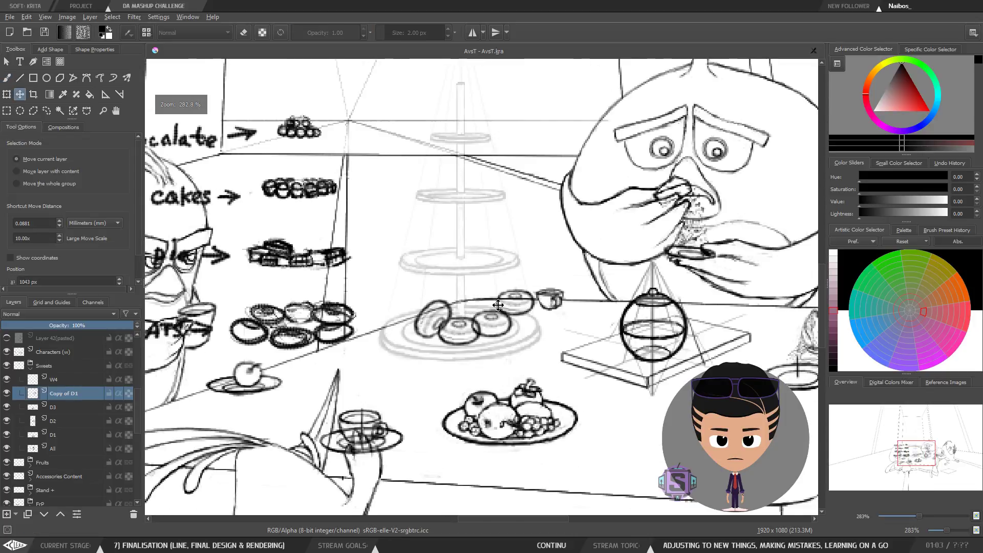
pyautogui.press('m')
pyautogui.press('m')
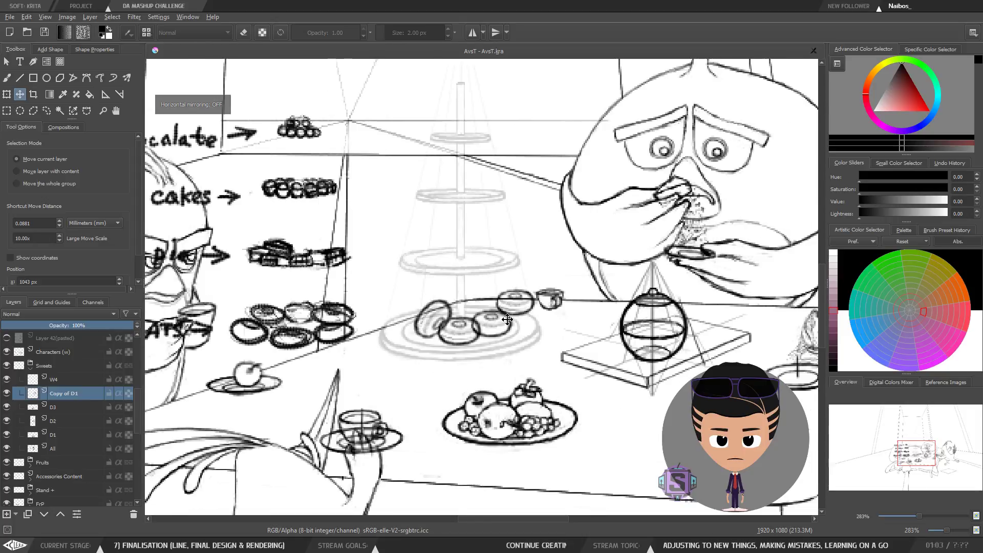
pyautogui.moveTo(485, 342); pyautogui.dragTo(462, 344)
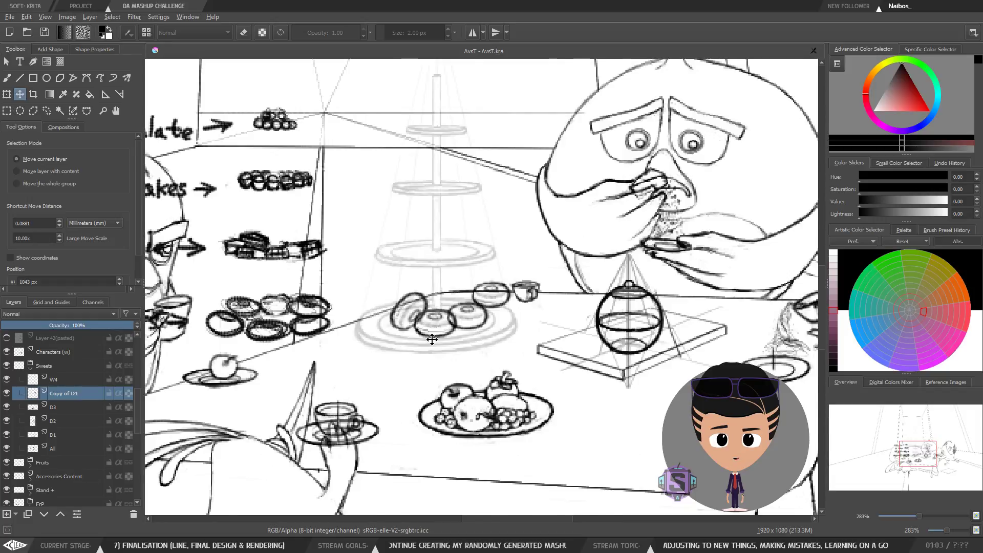
pyautogui.press('+')
pyautogui.press('+')
pyautogui.press('b')
pyautogui.press('-')
pyautogui.press('-')
pyautogui.press('-')
pyautogui.press('-')
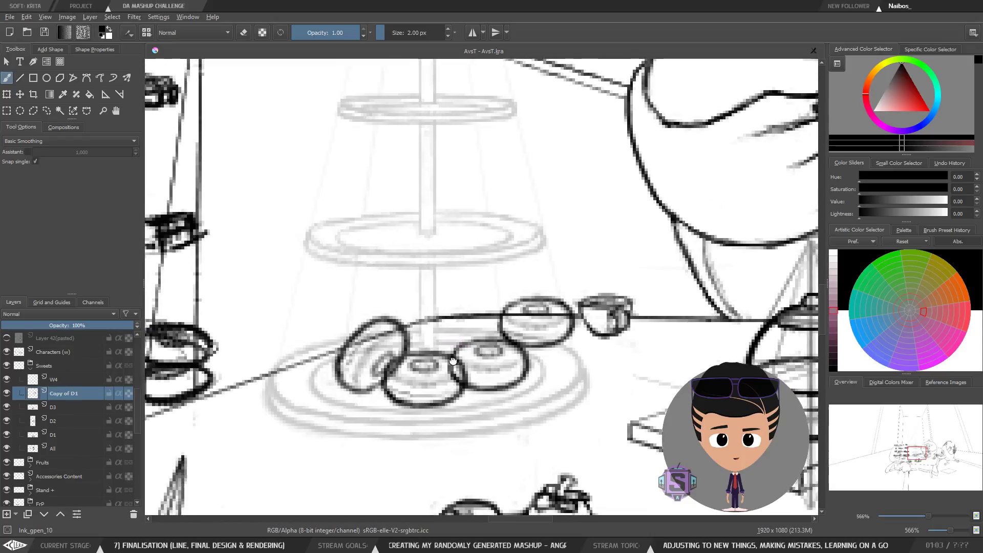
pyautogui.press('m')
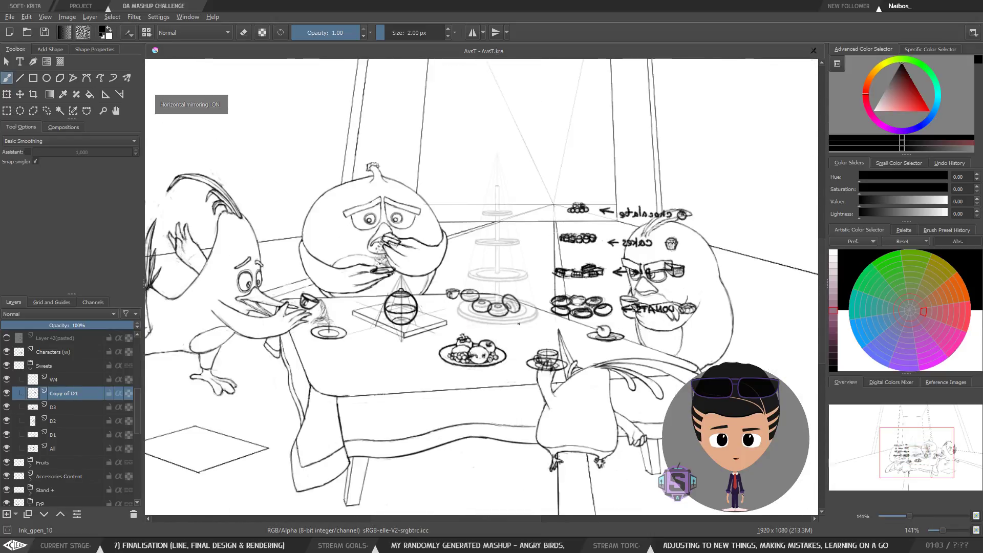
pyautogui.press('+')
pyautogui.press('+')
pyautogui.press('+')
pyautogui.press('+')
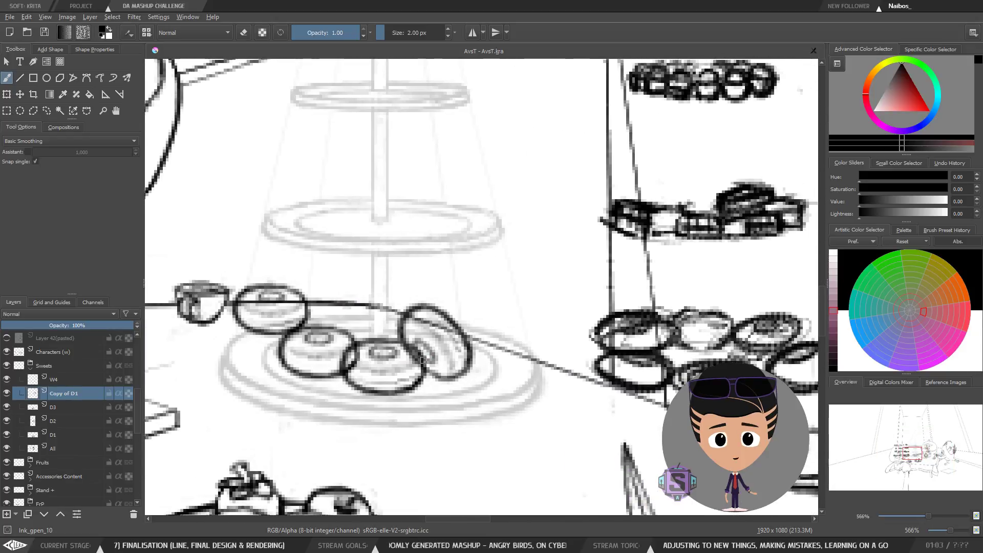
pyautogui.press('m')
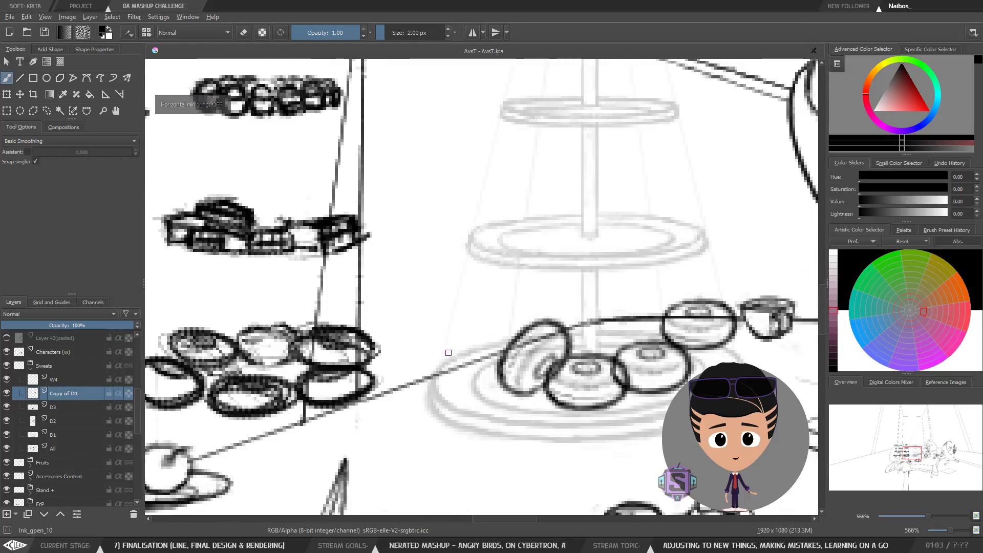
# Step: Select the D3 layer and move its donut to the back centre of the lower plate, behind the other donuts
pyautogui.moveTo(549, 383); pyautogui.dragTo(374, 347)
pyautogui.press('t')
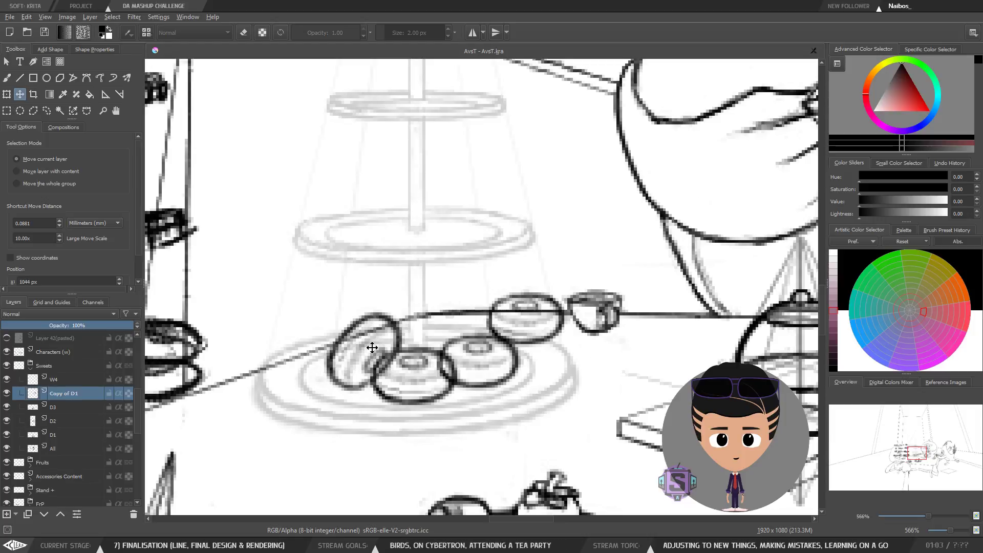
pyautogui.hotkey('ctrl', 'z')
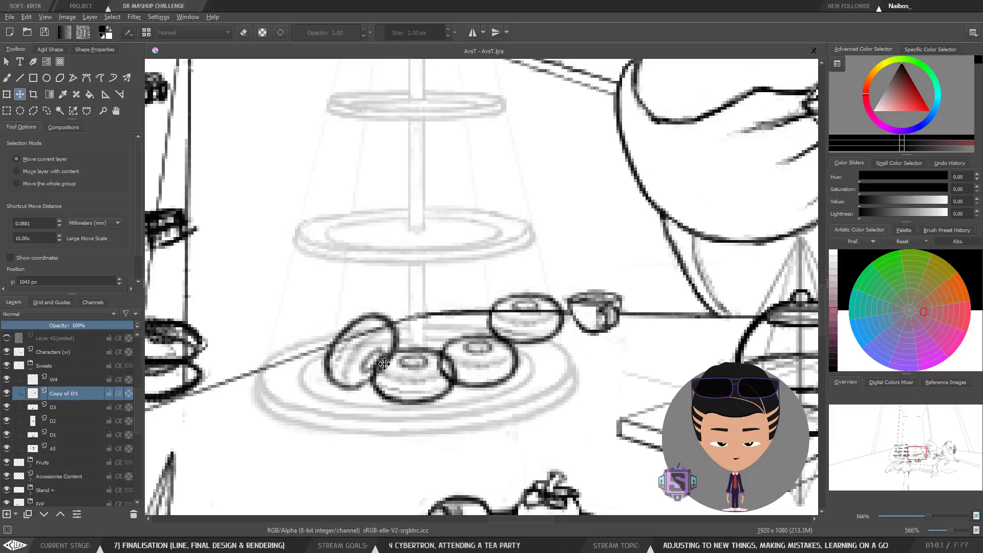
pyautogui.hotkey('ctrl', 'shift', 'z')
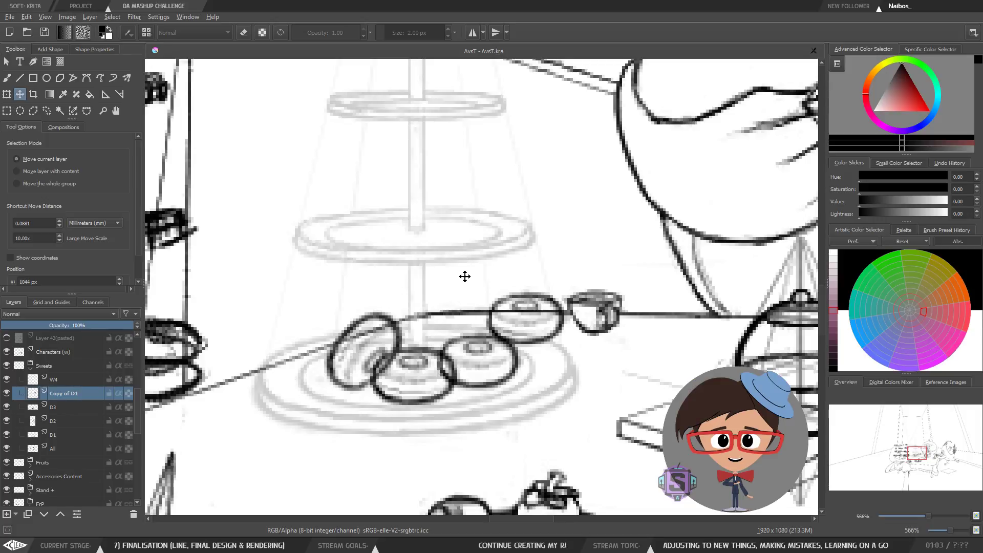
pyautogui.scroll(-2, 434, 336)
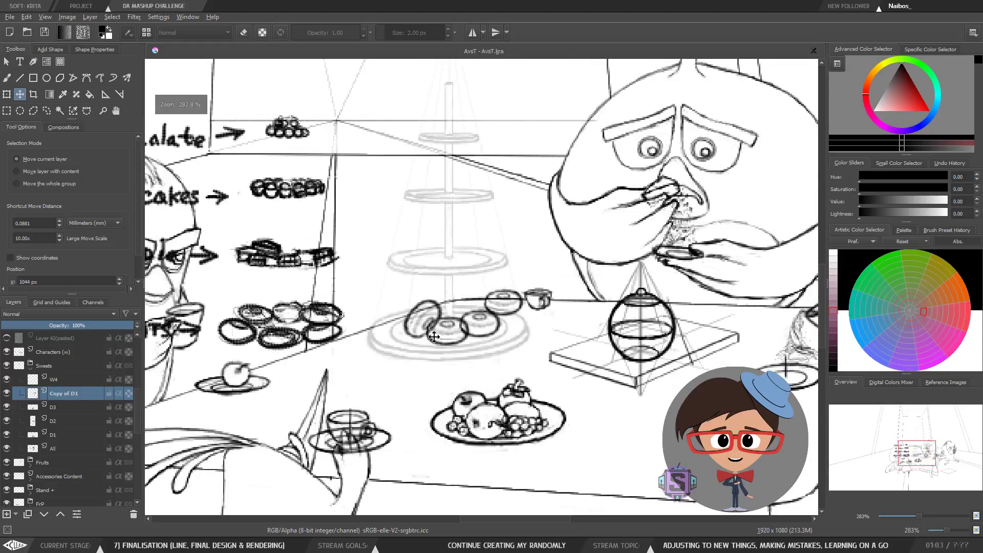
pyautogui.scroll(2, 440, 337)
pyautogui.moveTo(474, 374); pyautogui.dragTo(464, 389)
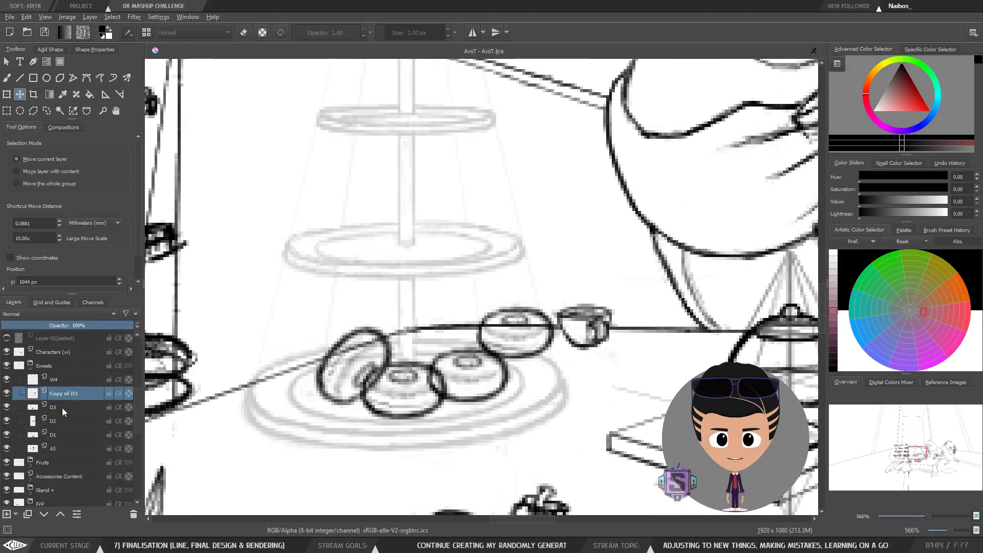
pyautogui.click(62, 408)
pyautogui.hotkey('ctrl', 't')
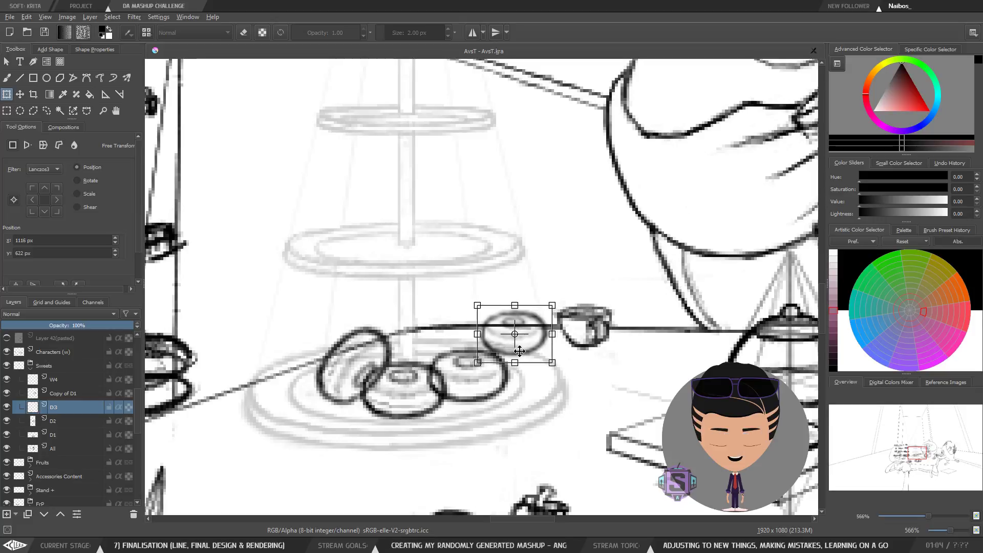
pyautogui.moveTo(523, 351); pyautogui.dragTo(452, 371)
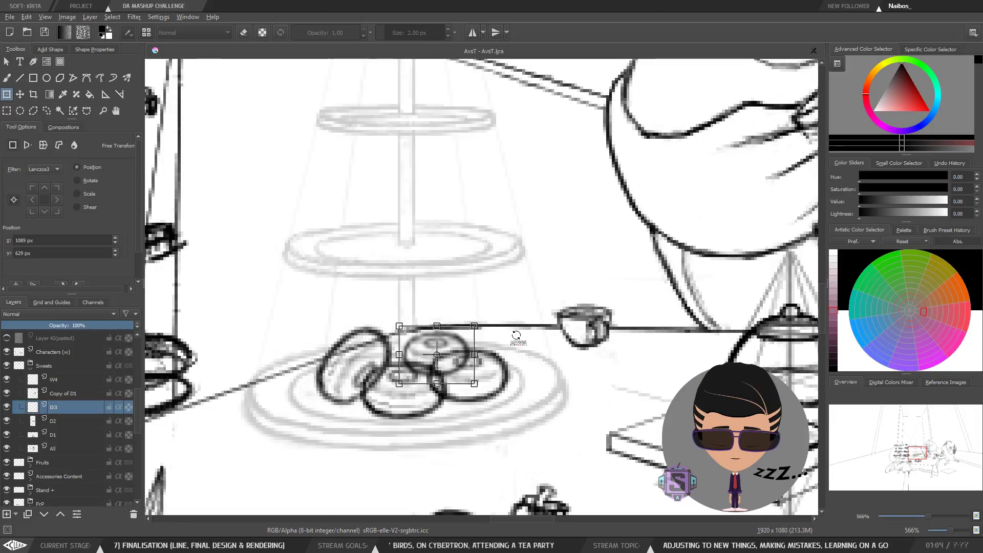
pyautogui.press('b')
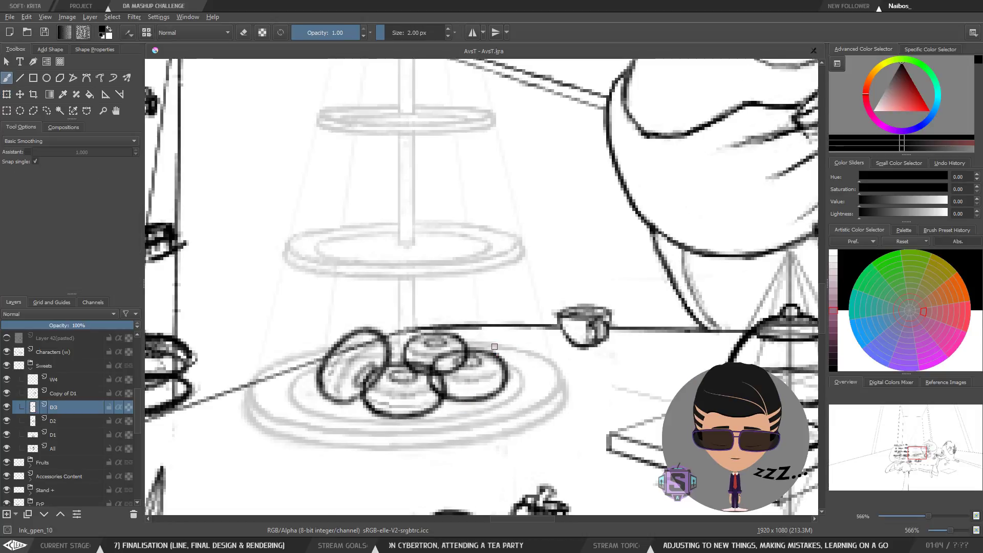
# Step: Nudge the D3 donut slightly on the lower plate
pyautogui.press('-')
pyautogui.press('-')
pyautogui.press('-')
pyautogui.press('-')
pyautogui.press('+')
pyautogui.press('+')
pyautogui.press('+')
pyautogui.press('+')
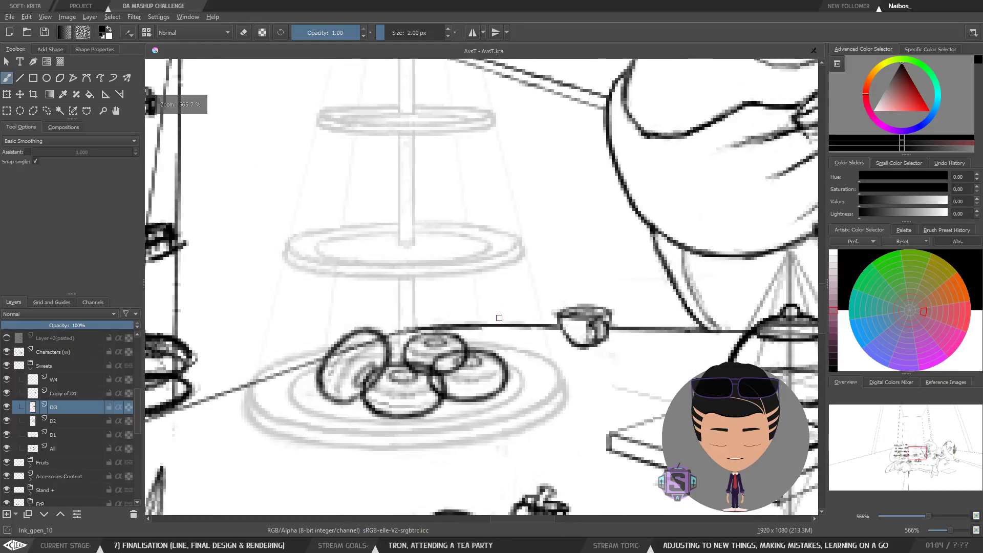
pyautogui.moveTo(492, 282)
pyautogui.mouseDown()
pyautogui.moveTo(491, 297)
pyautogui.moveTo(485, 278)
pyautogui.mouseUp()
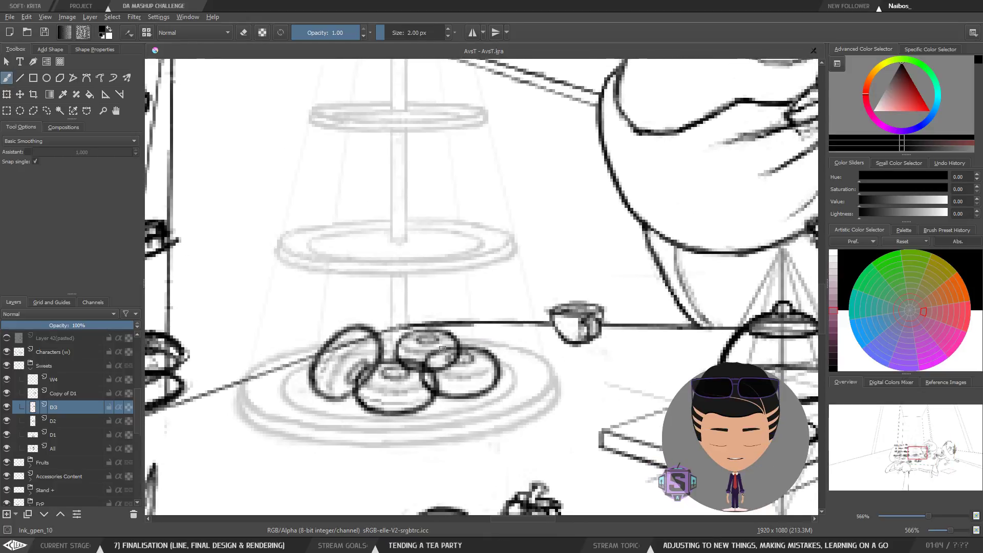
pyautogui.press('t')
pyautogui.moveTo(425, 350); pyautogui.dragTo(424, 351)
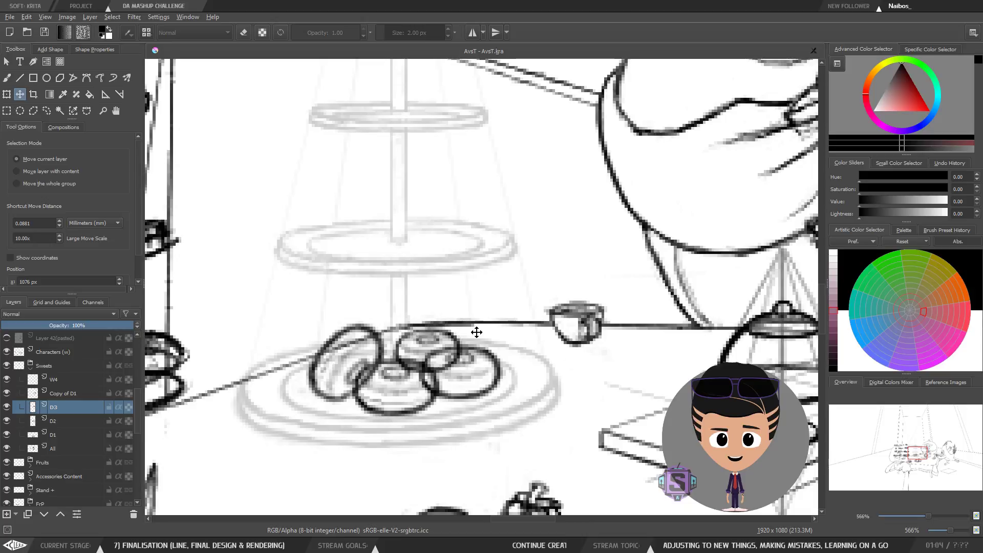
# Step: Select the Copy of D1 layer and adjust its donut's position slightly with a transform
pyautogui.click(64, 391)
pyautogui.hotkey('ctrl', 't')
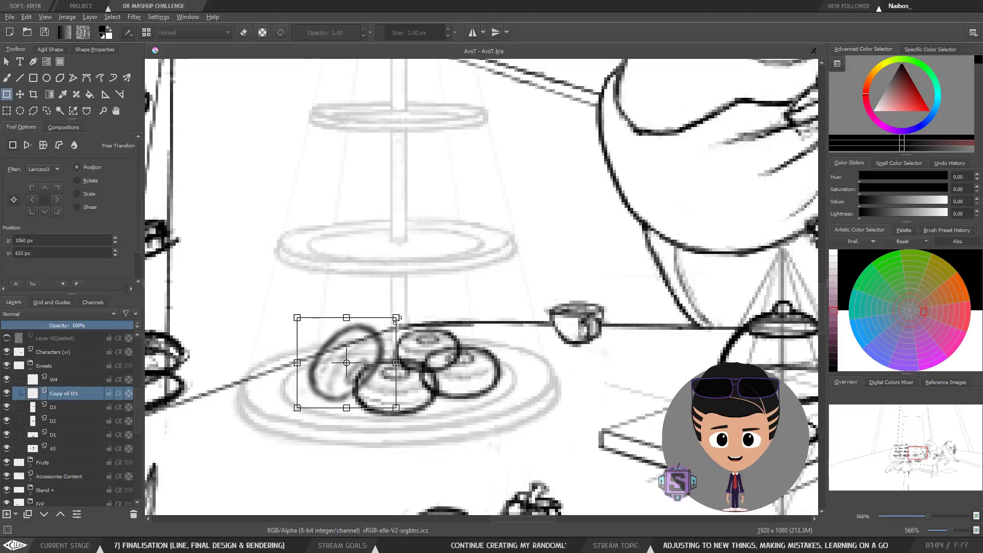
pyautogui.moveTo(396, 319); pyautogui.dragTo(396, 318)
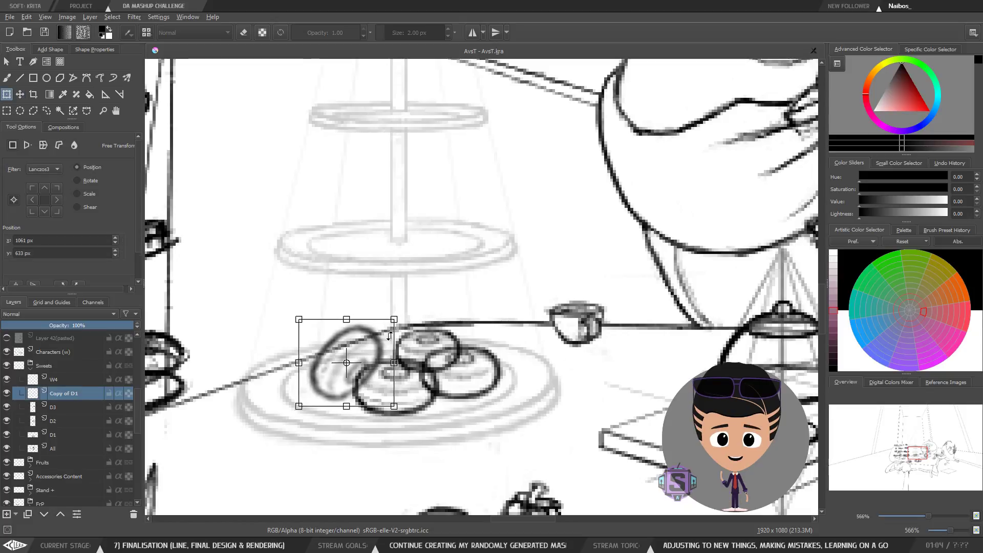
pyautogui.press('t')
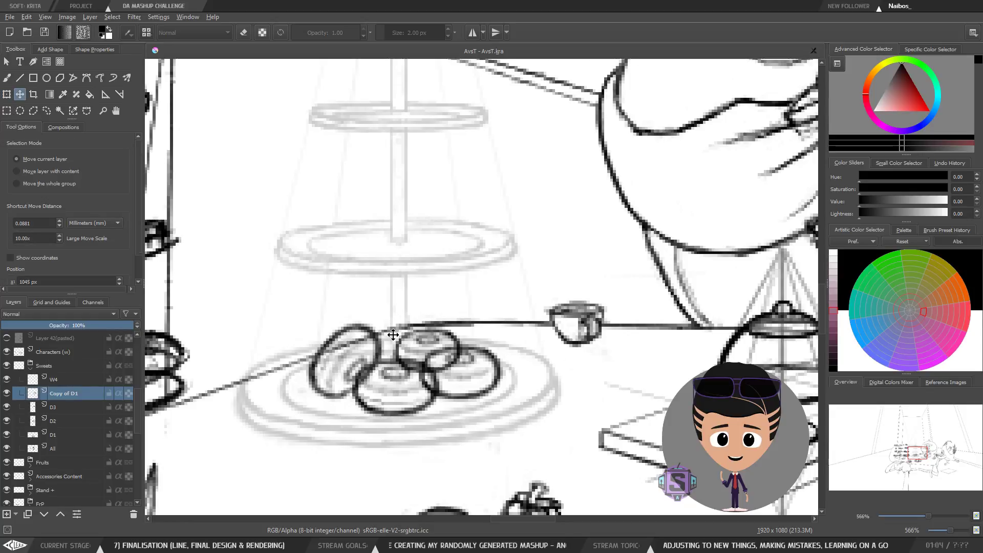
# Step: Review the finished donut stand at several zoom levels, in normal and mirrored view
pyautogui.press('-')
pyautogui.press('-')
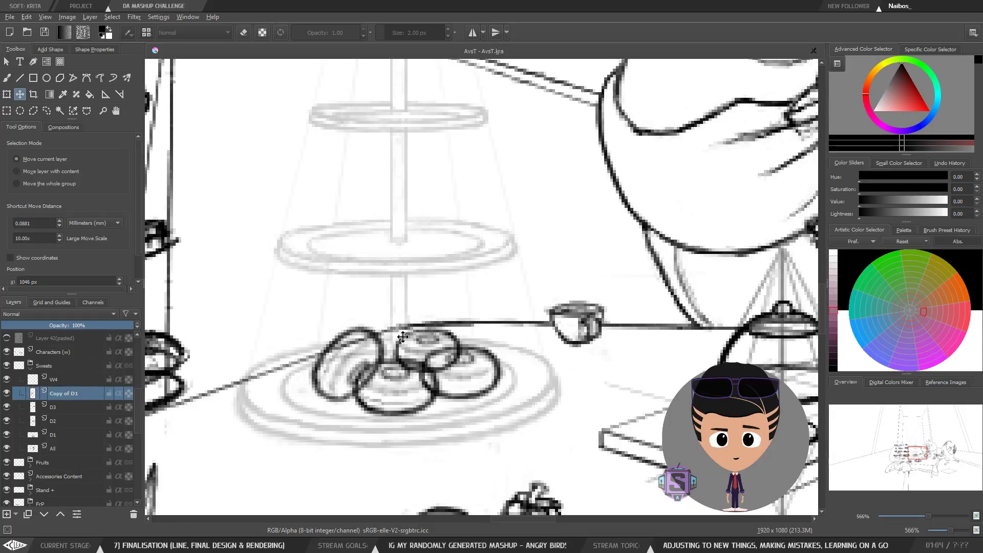
pyautogui.press('b')
pyautogui.press('-')
pyautogui.press('-')
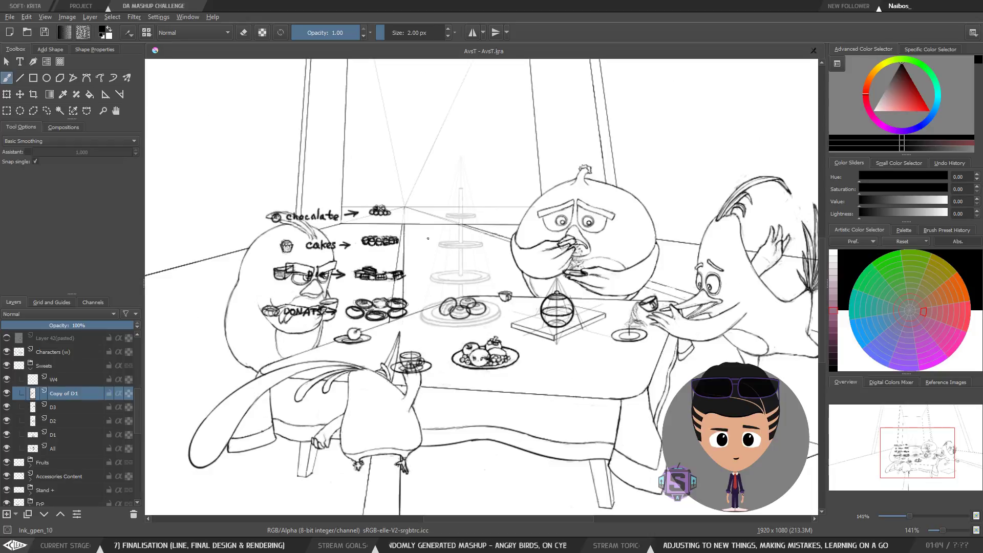
pyautogui.press('+')
pyautogui.press('+')
pyautogui.press('+')
pyautogui.press('+')
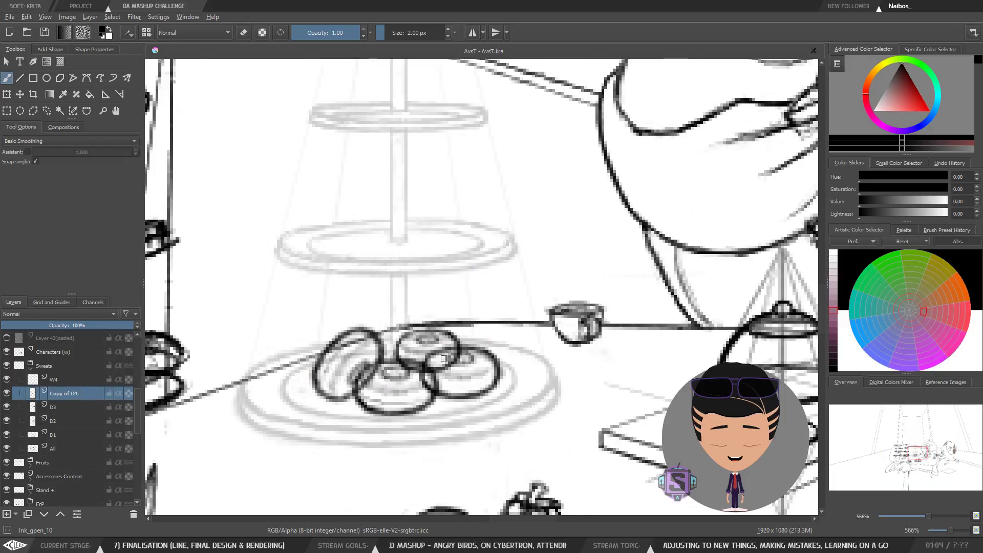
pyautogui.press('-')
pyautogui.press('-')
pyautogui.press('-')
pyautogui.press('-')
pyautogui.press('m')
pyautogui.press('+')
pyautogui.press('+')
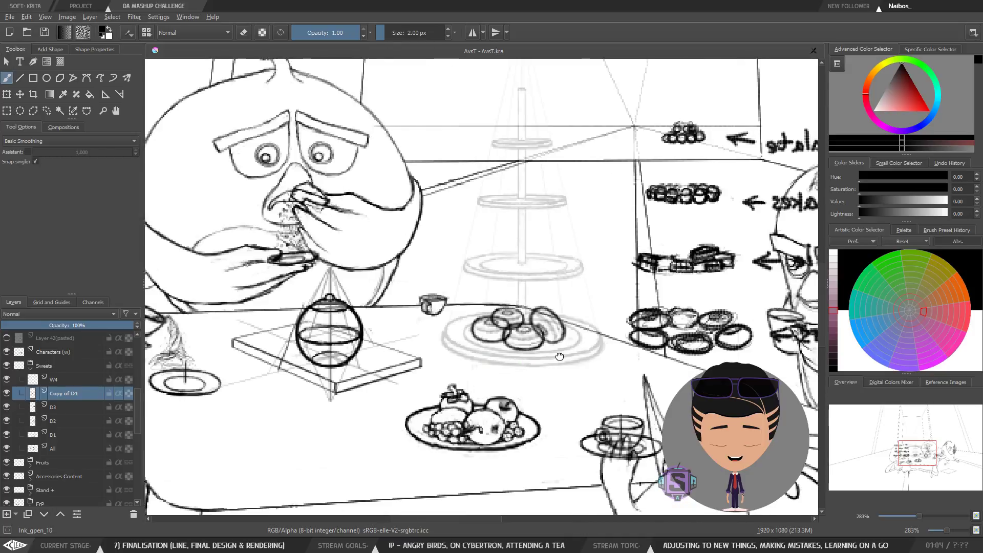
pyautogui.press('-')
pyautogui.press('-')
pyautogui.press('m')
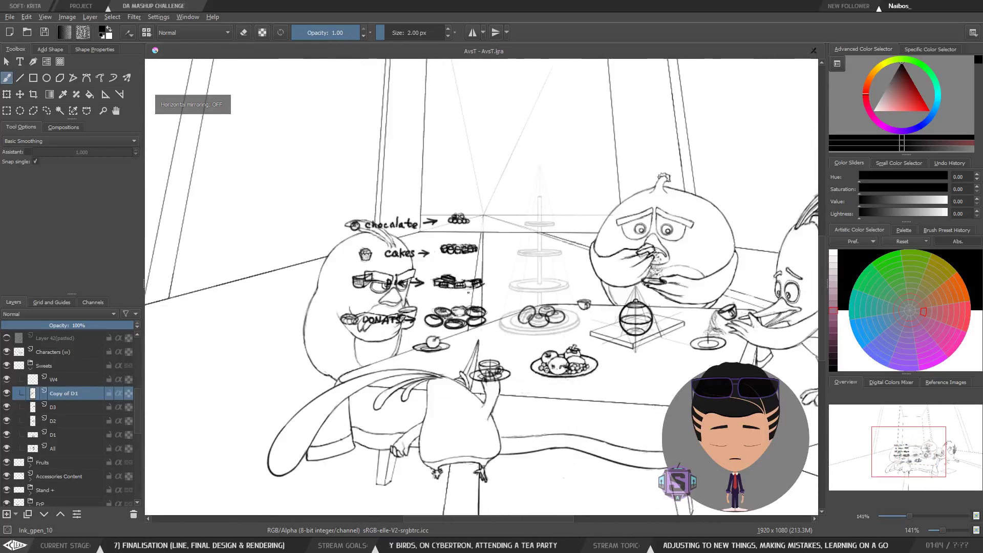
pyautogui.press('m')
pyautogui.press('+')
pyautogui.press('+')
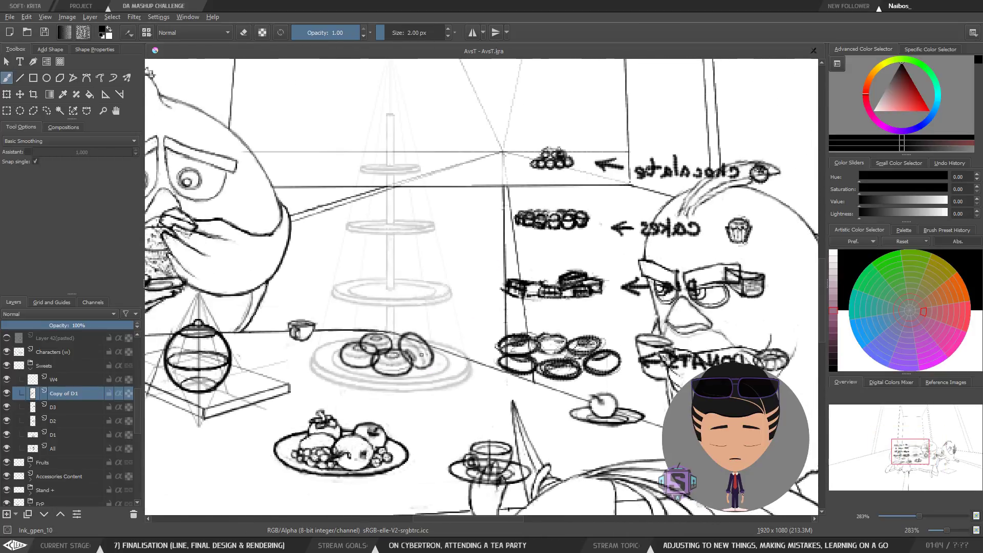
# Step: Increase the brush size to 5 px
pyautogui.moveTo(448, 282); pyautogui.dragTo(525, 293)
pyautogui.press(']')
pyautogui.press(']')
pyautogui.press(']')
pyautogui.moveTo(517, 392)
pyautogui.mouseDown()
pyautogui.moveTo(436, 314)
pyautogui.moveTo(292, 251)
pyautogui.mouseUp()
pyautogui.hotkey('ctrl', 'z')
pyautogui.hotkey('ctrl', 'z')
pyautogui.moveTo(526, 414)
pyautogui.mouseDown()
pyautogui.moveTo(443, 330)
pyautogui.moveTo(146, 184)
pyautogui.mouseUp()
pyautogui.hotkey('ctrl', 'z')
pyautogui.moveTo(530, 380)
pyautogui.mouseDown()
pyautogui.moveTo(490, 354)
pyautogui.moveTo(538, 343)
pyautogui.mouseUp()
pyautogui.moveTo(710, 307)
pyautogui.mouseDown()
pyautogui.moveTo(626, 338)
pyautogui.moveTo(671, 337)
pyautogui.mouseUp()
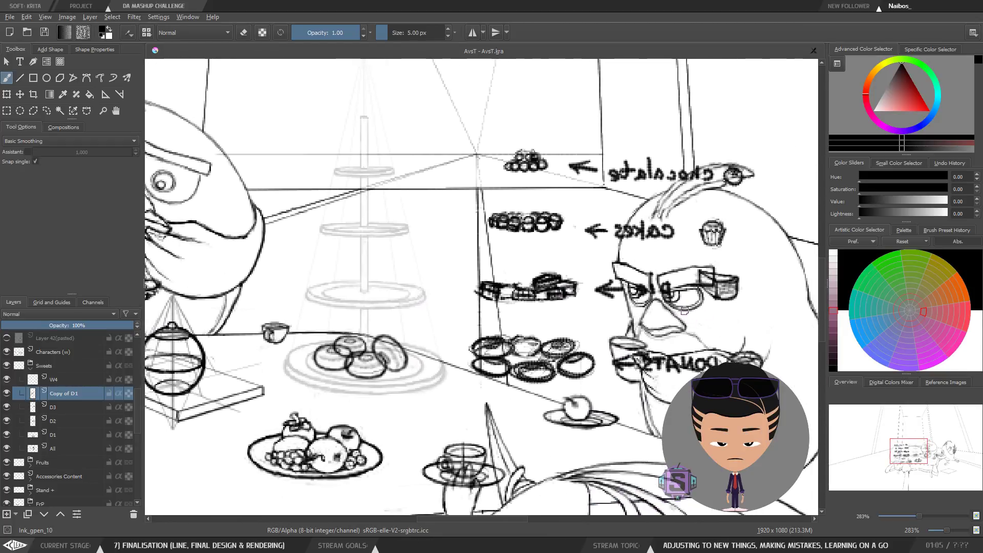
pyautogui.moveTo(623, 312); pyautogui.dragTo(378, 354)
pyautogui.hotkey('ctrl', 'z')
pyautogui.moveTo(662, 291)
pyautogui.mouseDown()
pyautogui.moveTo(464, 291)
pyautogui.moveTo(386, 343)
pyautogui.moveTo(461, 467)
pyautogui.mouseUp()
pyautogui.hotkey('ctrl', 'z')
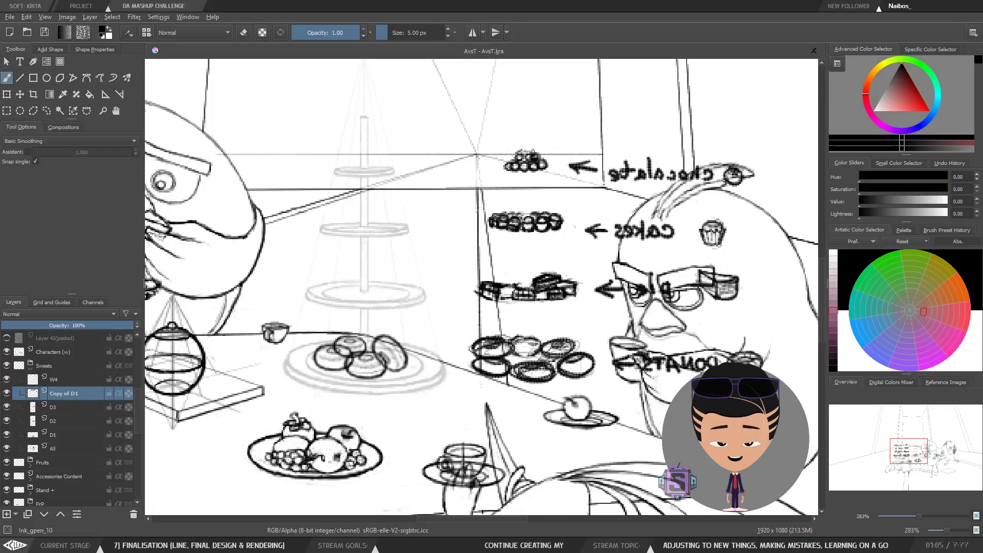
pyautogui.scroll(-4, 487, 410)
pyautogui.moveTo(552, 397)
pyautogui.mouseDown()
pyautogui.moveTo(482, 318)
pyautogui.moveTo(440, 240)
pyautogui.moveTo(314, 158)
pyautogui.moveTo(286, 100)
pyautogui.mouseUp()
pyautogui.hotkey('ctrl', 'z')
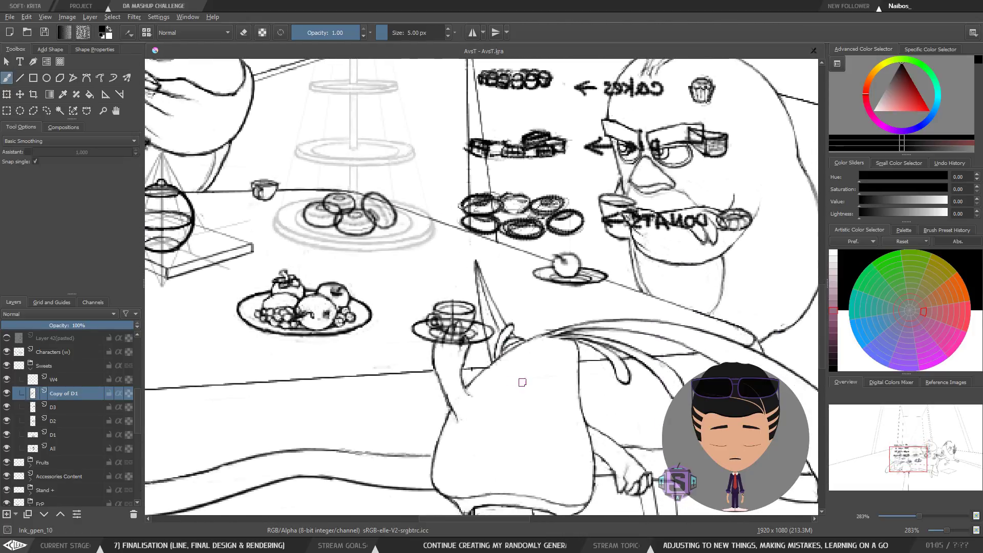
pyautogui.moveTo(522, 382)
pyautogui.mouseDown()
pyautogui.moveTo(494, 339)
pyautogui.moveTo(480, 289)
pyautogui.moveTo(478, 164)
pyautogui.moveTo(563, 62)
pyautogui.moveTo(633, 275)
pyautogui.mouseUp()
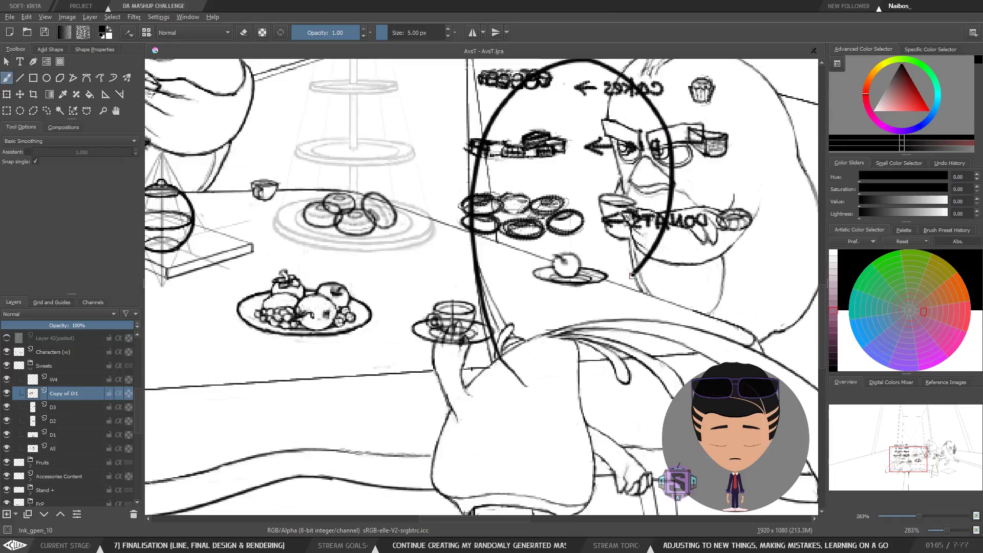
pyautogui.hotkey('ctrl', 'z')
pyautogui.scroll(3, 633, 275)
pyautogui.moveTo(505, 464)
pyautogui.mouseDown()
pyautogui.moveTo(485, 261)
pyautogui.moveTo(538, 128)
pyautogui.mouseUp()
pyautogui.hotkey('ctrl', 'z')
pyautogui.moveTo(510, 470)
pyautogui.mouseDown()
pyautogui.moveTo(484, 421)
pyautogui.moveTo(427, 357)
pyautogui.moveTo(289, 276)
pyautogui.moveTo(153, 164)
pyautogui.mouseUp()
pyautogui.hotkey('ctrl', 'z')
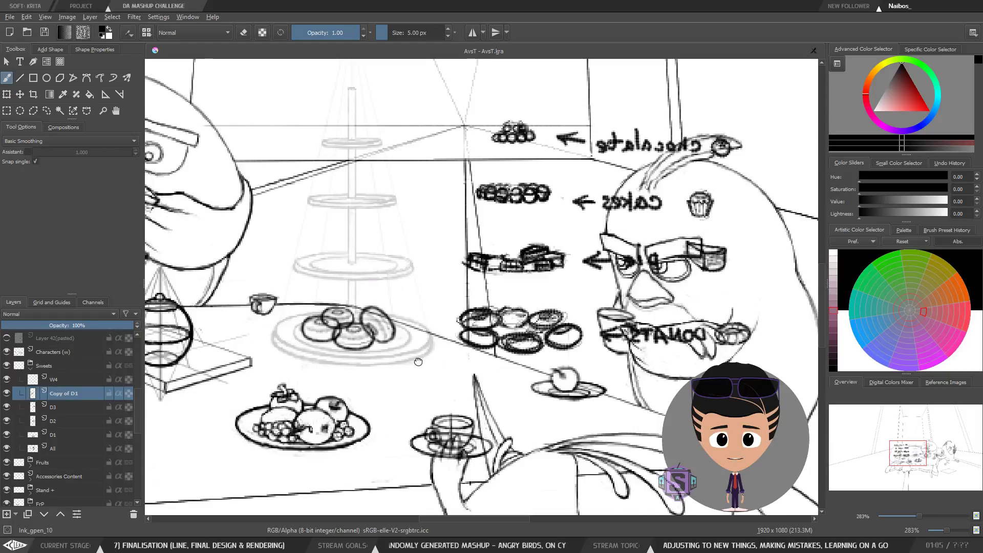
pyautogui.moveTo(419, 361); pyautogui.dragTo(471, 350)
pyautogui.hotkey('ctrl', 'z')
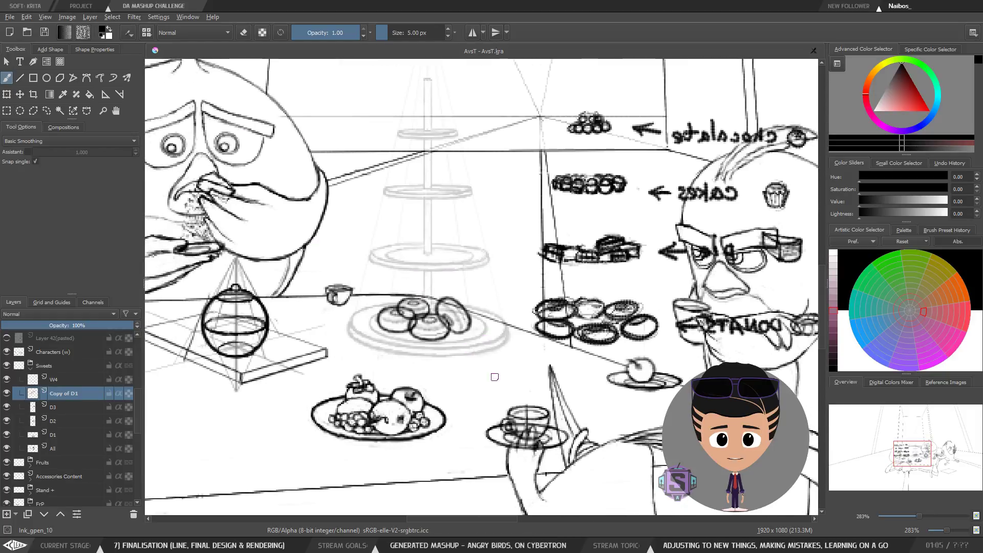
pyautogui.moveTo(484, 364)
pyautogui.mouseDown()
pyautogui.moveTo(328, 225)
pyautogui.moveTo(261, 202)
pyautogui.mouseUp()
pyautogui.hotkey('ctrl', 'z')
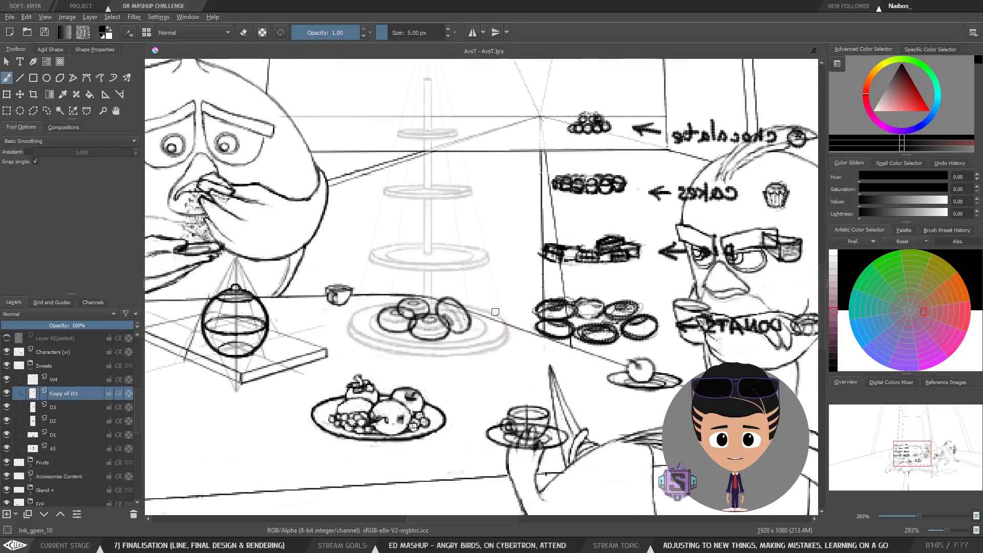
# Step: Return the canvas to unmirrored view and save the document
pyautogui.press('m')
pyautogui.moveTo(538, 331)
pyautogui.mouseDown()
pyautogui.moveTo(415, 376)
pyautogui.moveTo(417, 353)
pyautogui.moveTo(451, 341)
pyautogui.mouseUp()
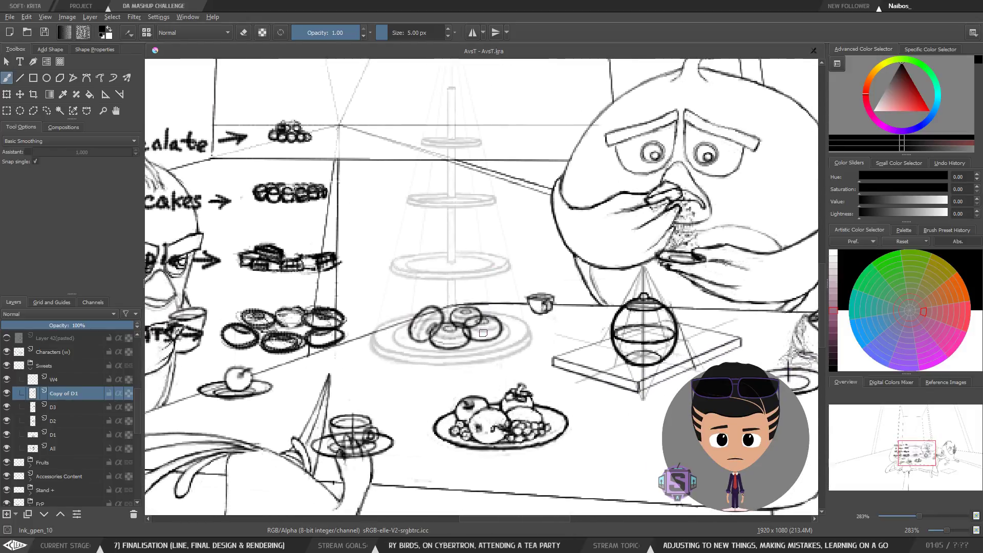
pyautogui.click(43, 32)
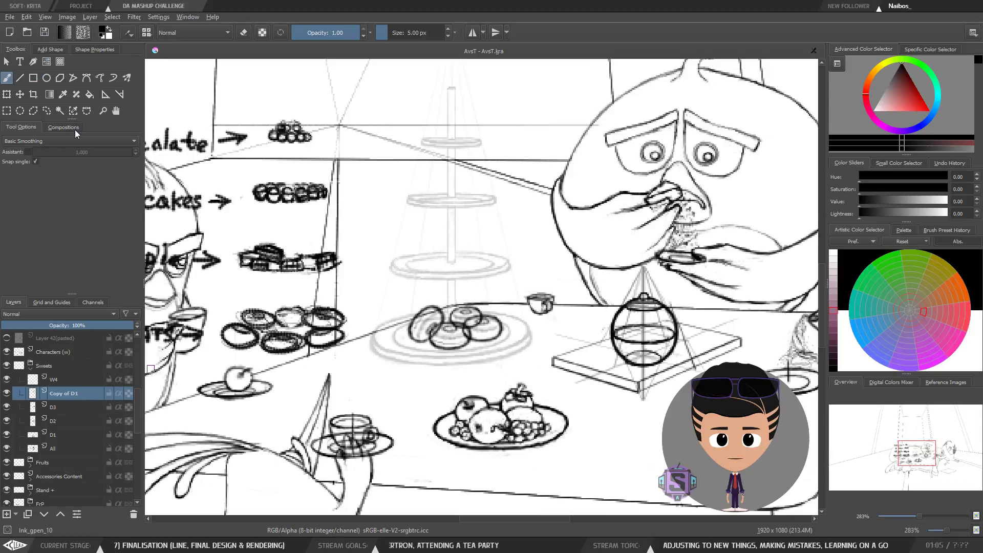
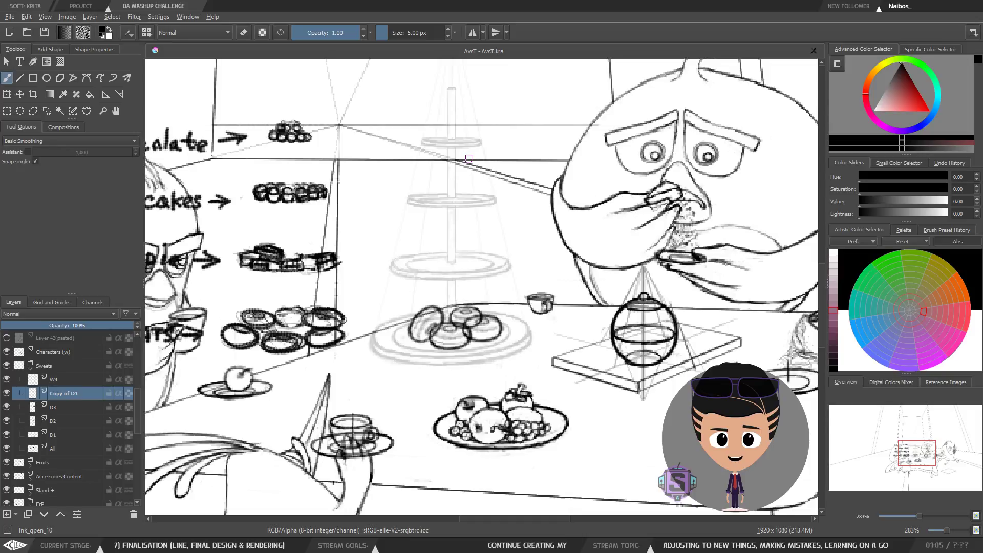
# Step: Toggle the Copy of D1 layer's visibility on and off to compare the donut arrangement
pyautogui.hotkey('ctrl', '-')
pyautogui.hotkey('ctrl', '-')
pyautogui.hotkey('ctrl', '+')
pyautogui.hotkey('ctrl', '+')
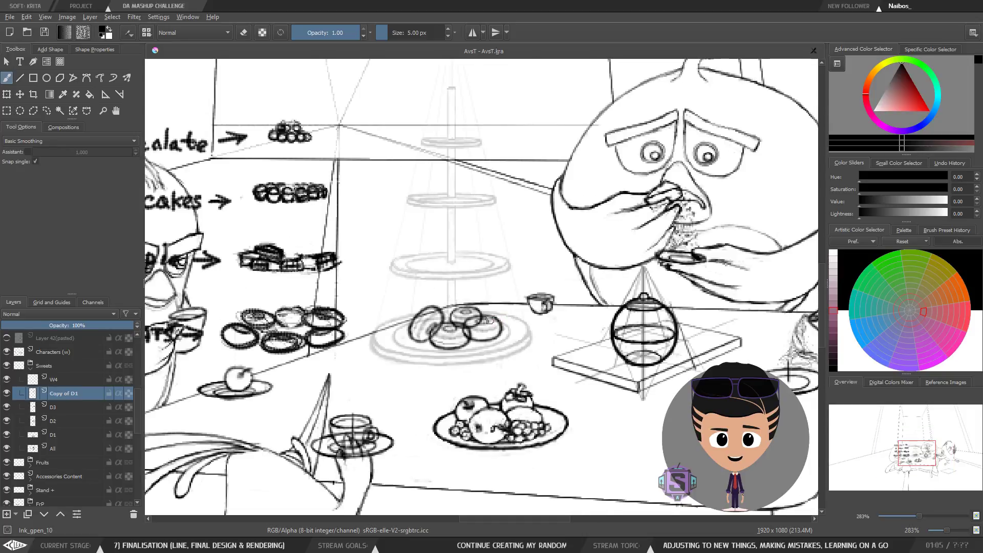
pyautogui.click(7, 393)
pyautogui.click(7, 393)
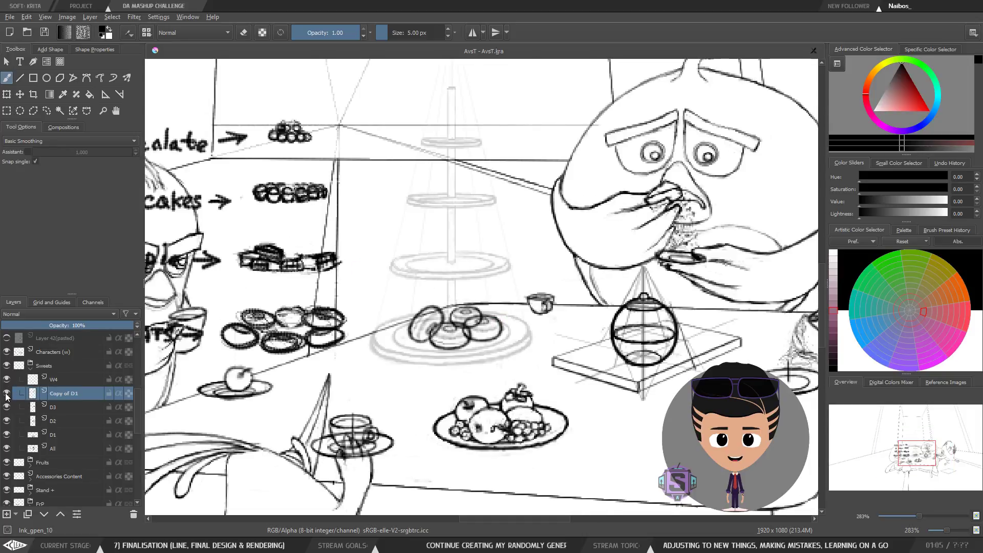
pyautogui.click(6, 393)
pyautogui.click(7, 393)
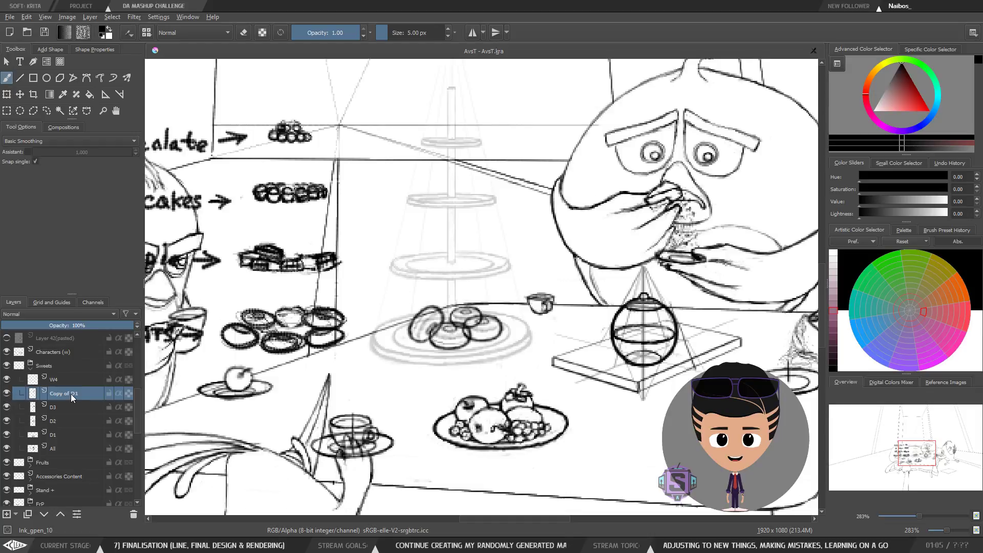
# Step: Rename the Copy of D1 layer to D4
pyautogui.doubleClick(77, 395)
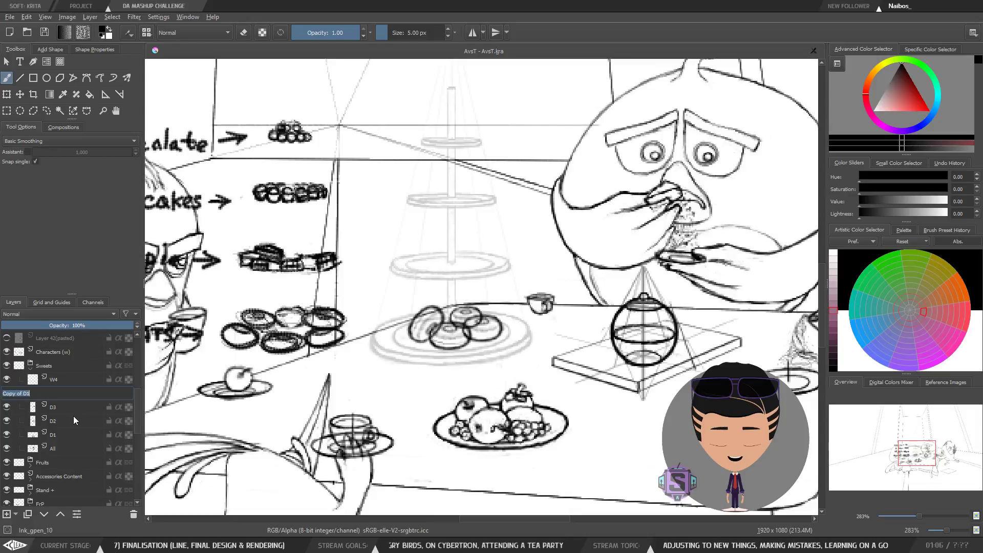
pyautogui.press('BackSpace')
pyautogui.write('W')
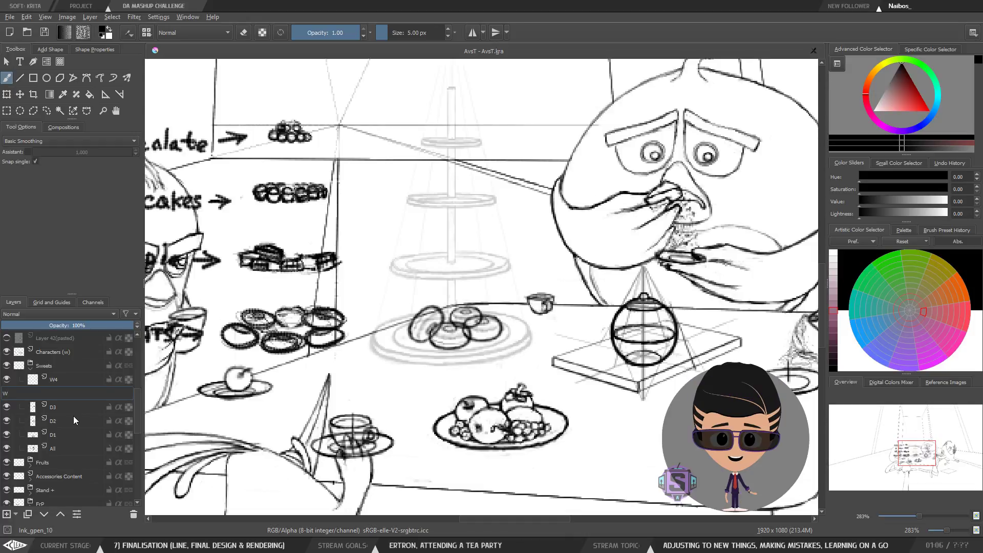
pyautogui.press('BackSpace')
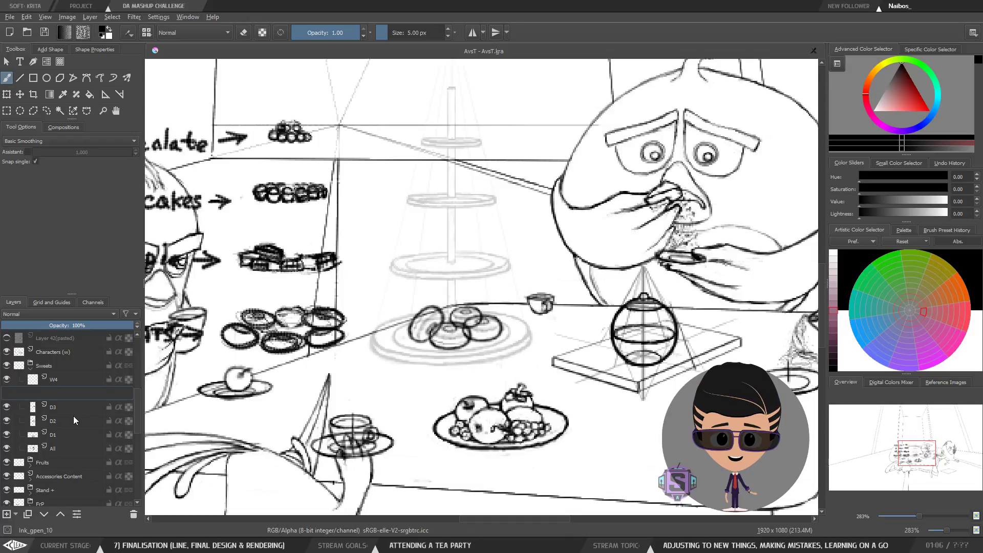
pyautogui.write('D')
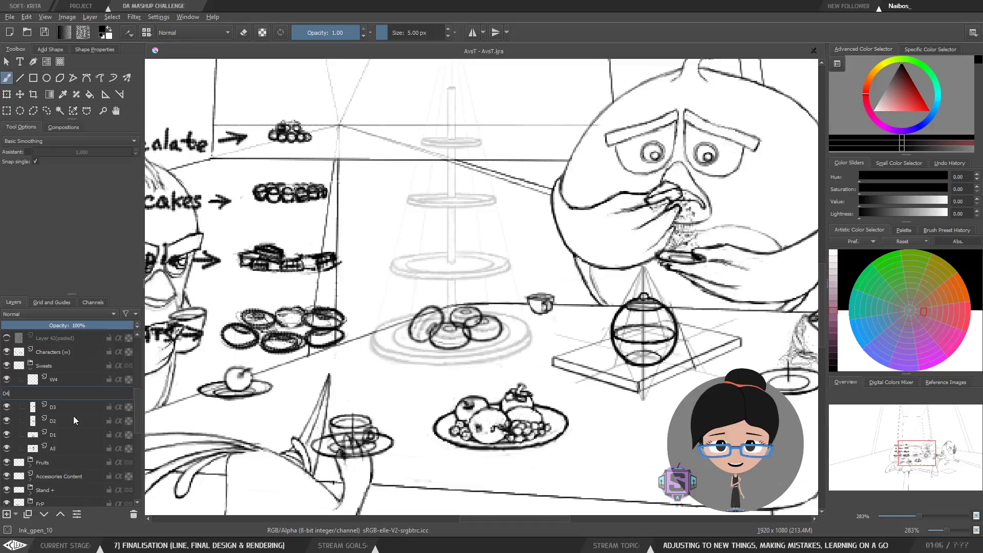
pyautogui.write('4')
pyautogui.press('Return')
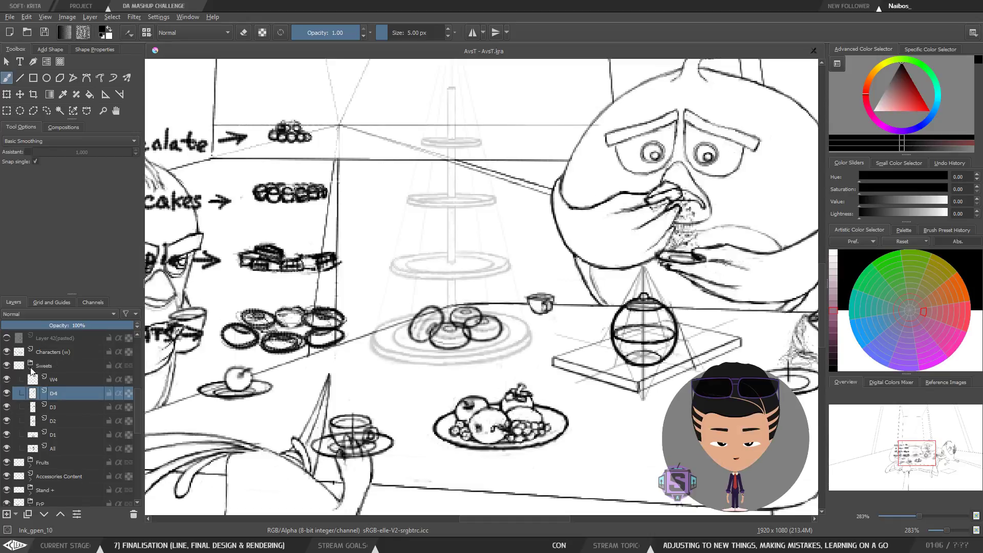
# Step: Toggle the visibility of the D4 and D3 layers to compare the donuts on the stand
pyautogui.click(7, 393)
pyautogui.click(6, 393)
pyautogui.scroll(1, 390, 401)
pyautogui.scroll(-1, 390, 402)
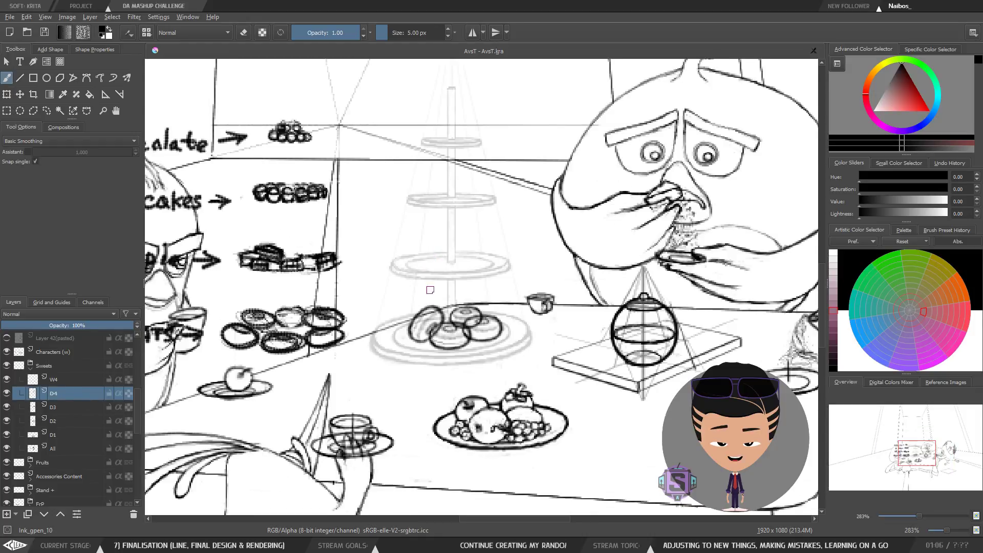
pyautogui.scroll(1, 450, 365)
pyautogui.scroll(-1, 456, 363)
pyautogui.moveTo(416, 374); pyautogui.dragTo(369, 336)
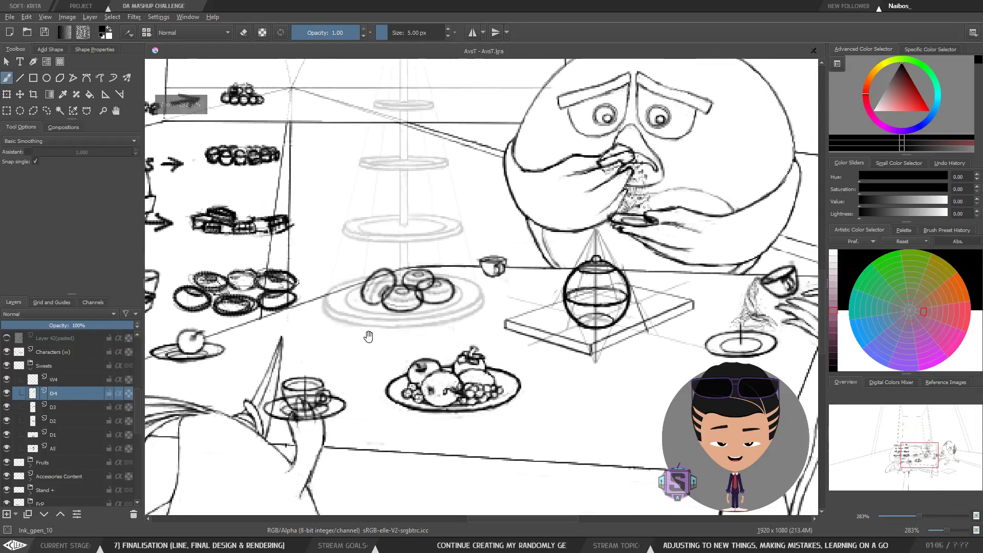
pyautogui.click(7, 395)
pyautogui.click(7, 395)
pyautogui.click(7, 407)
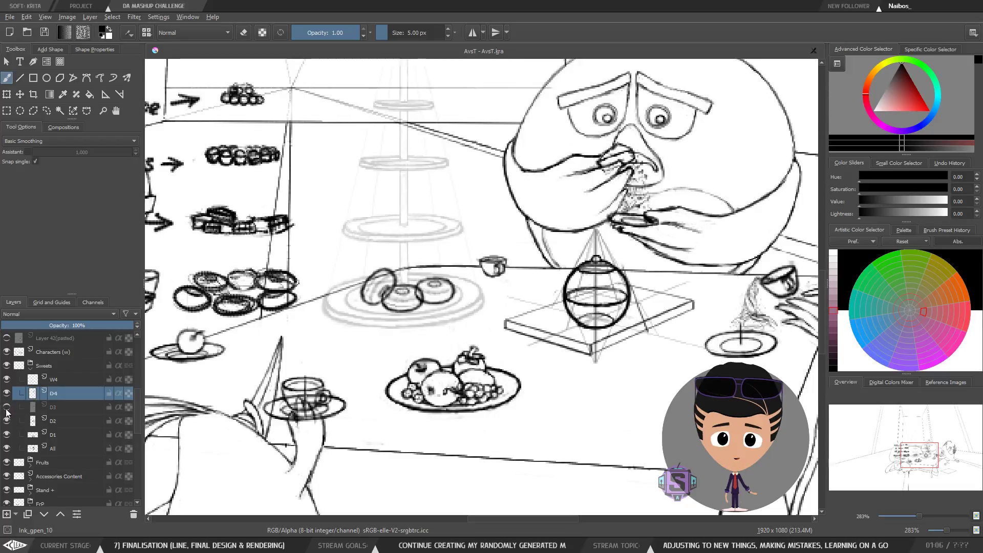
pyautogui.click(6, 410)
# Step: Select the D3 layer, enlarge its donut slightly with a transform and move it to the right and down
pyautogui.click(59, 410)
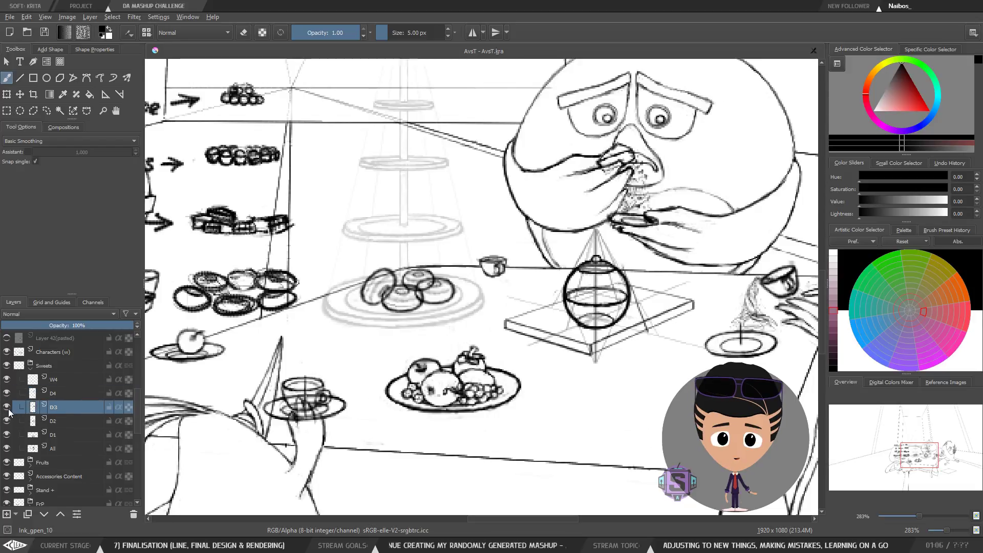
pyautogui.click(7, 410)
pyautogui.click(7, 410)
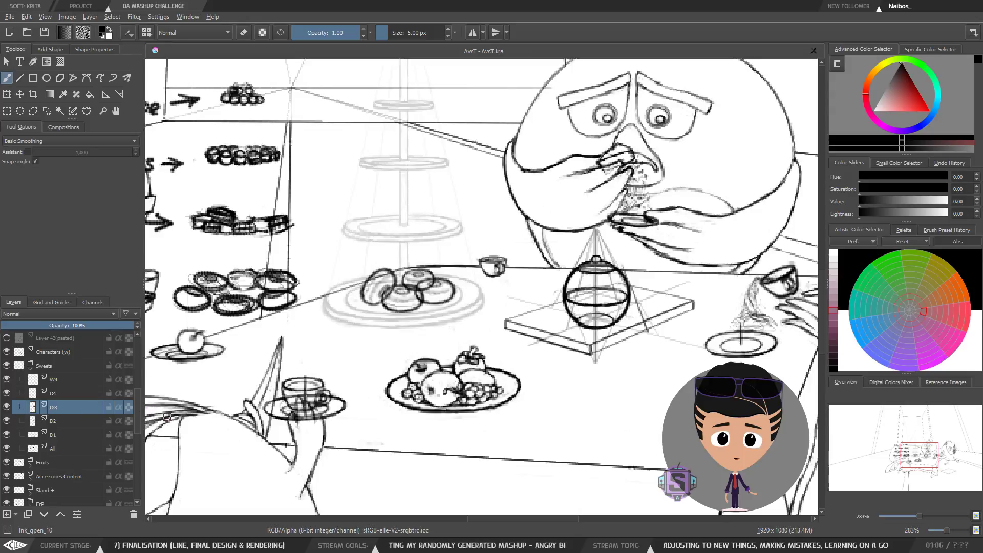
pyautogui.scroll(-2, 402, 292)
pyautogui.scroll(4, 458, 285)
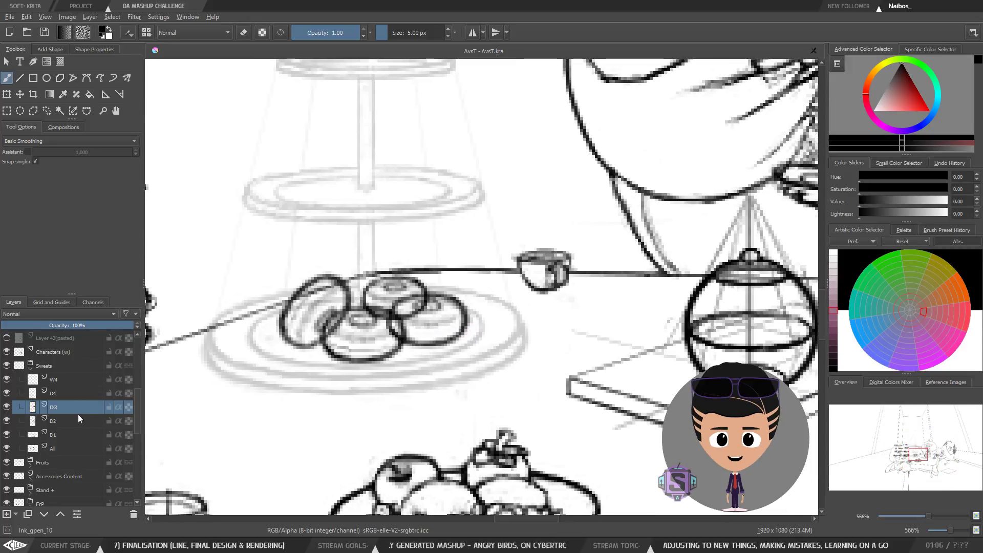
pyautogui.hotkey('ctrl', 't')
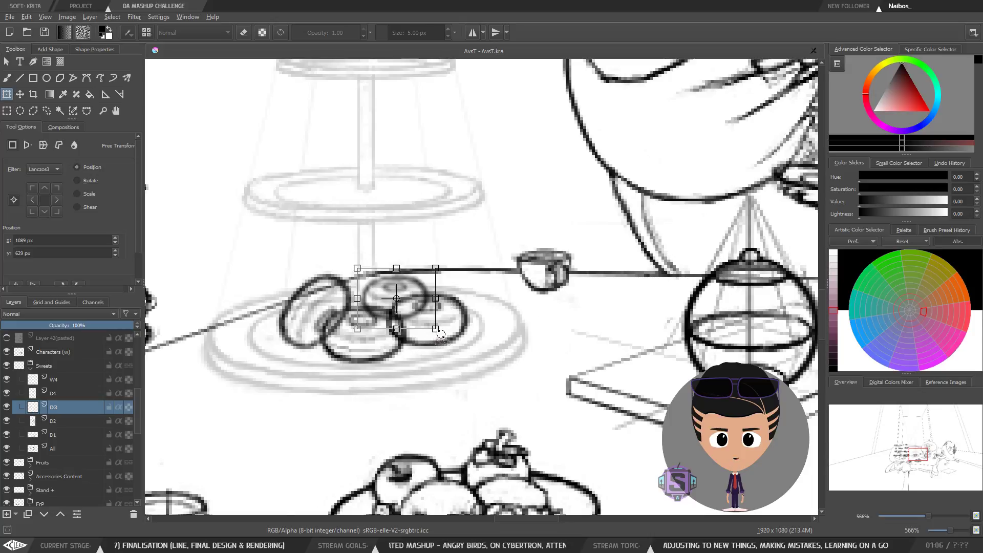
pyautogui.moveTo(436, 328); pyautogui.dragTo(439, 332)
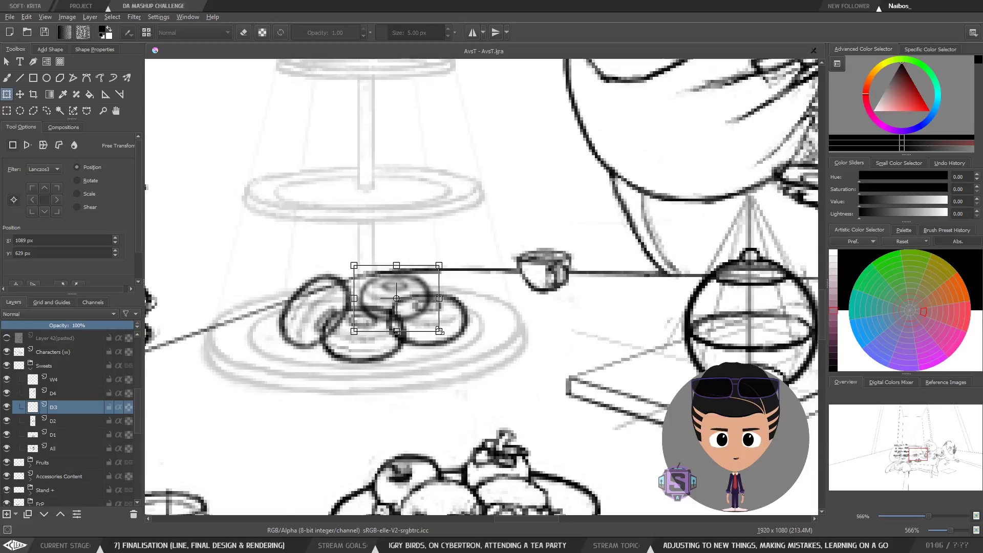
pyautogui.press('t')
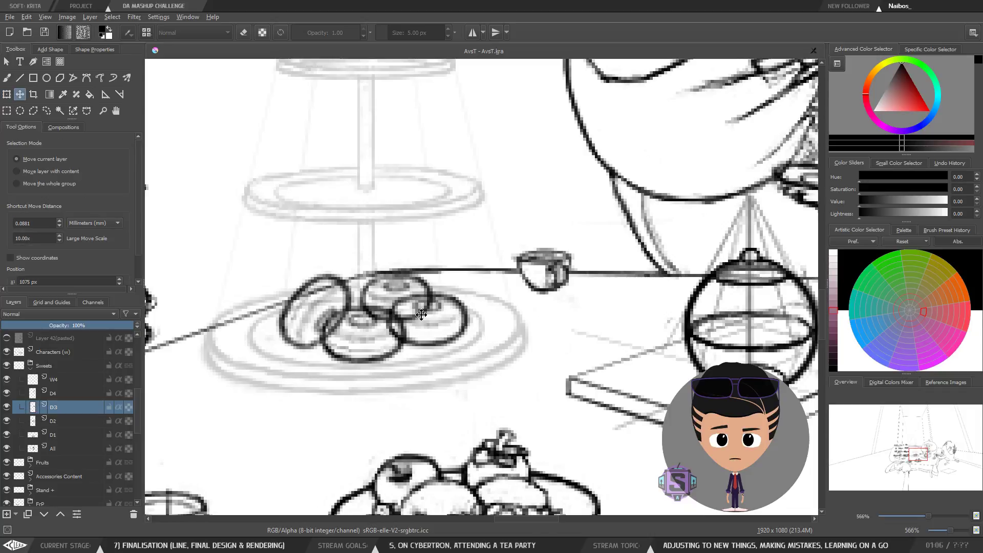
pyautogui.moveTo(407, 287); pyautogui.dragTo(438, 308)
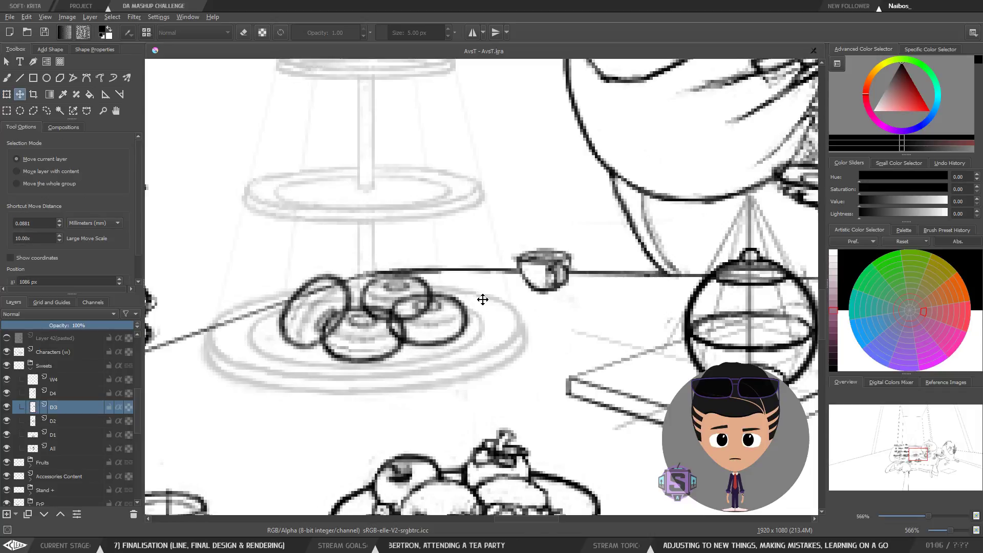
# Step: Nudge the D3 layer's donut two steps to the right with the Move tool
pyautogui.press('b')
pyautogui.press('-')
pyautogui.press('-')
pyautogui.press('+')
pyautogui.press('+')
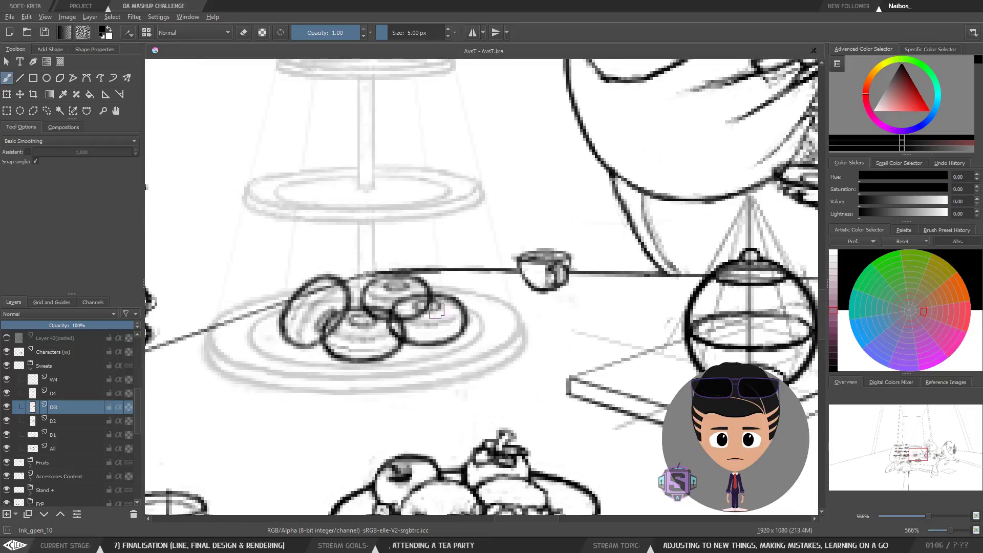
pyautogui.press('t')
pyautogui.press('Right')
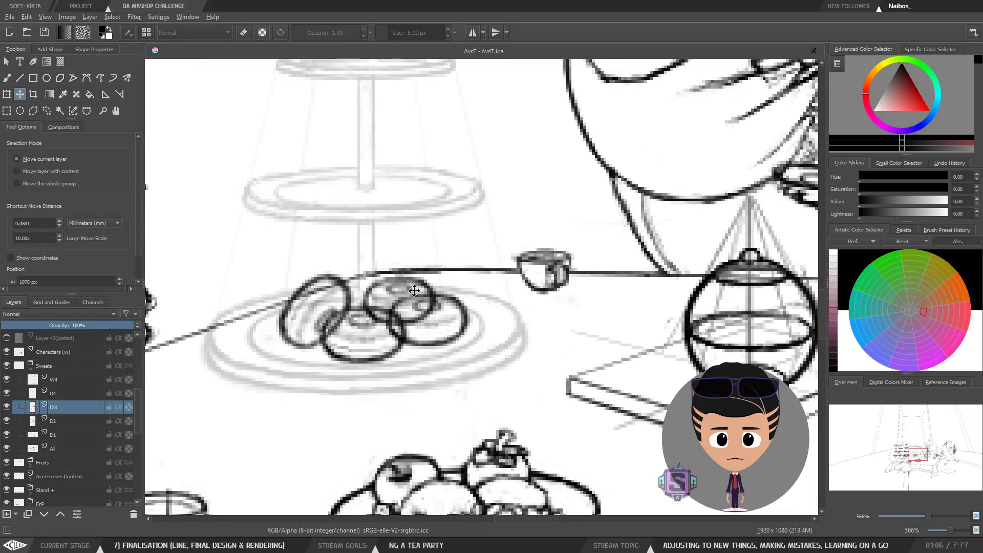
pyautogui.press('Right')
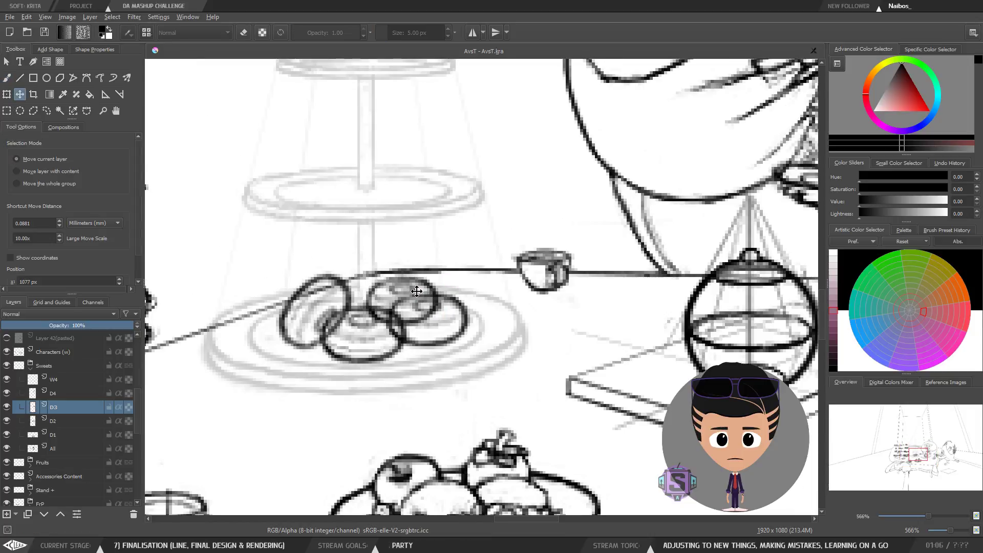
# Step: Review the donut arrangement at several zoom levels, in normal and mirrored view
pyautogui.press('-')
pyautogui.press('-')
pyautogui.press('b')
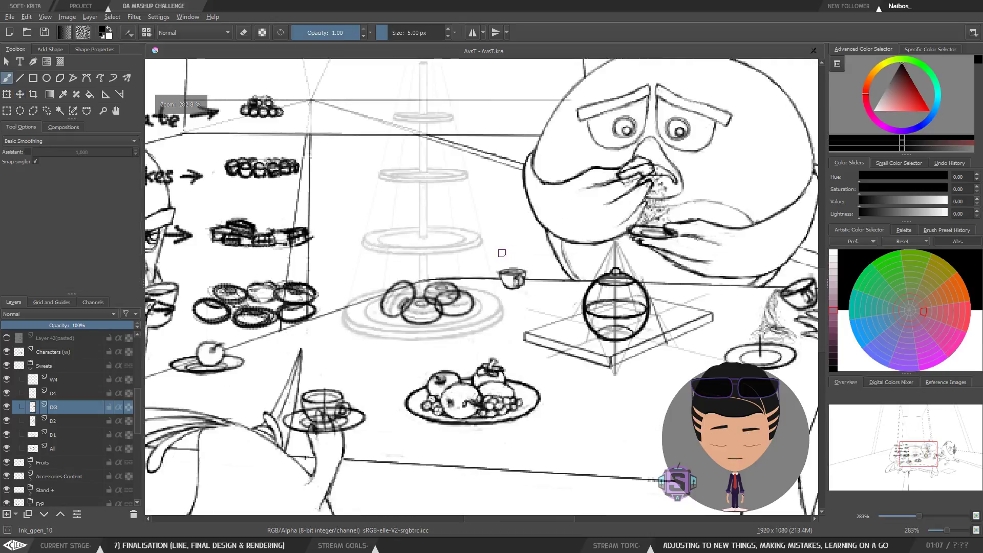
pyautogui.press('-')
pyautogui.press('-')
pyautogui.press('+')
pyautogui.press('+')
pyautogui.press('+')
pyautogui.press('+')
pyautogui.press('+')
pyautogui.press('+')
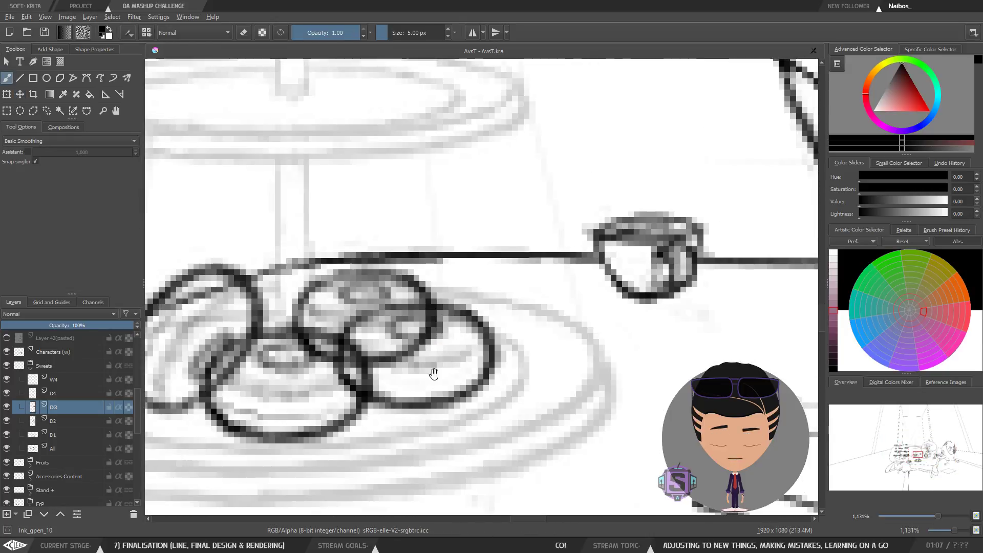
pyautogui.press('-')
pyautogui.press('-')
pyautogui.press('-')
pyautogui.press('-')
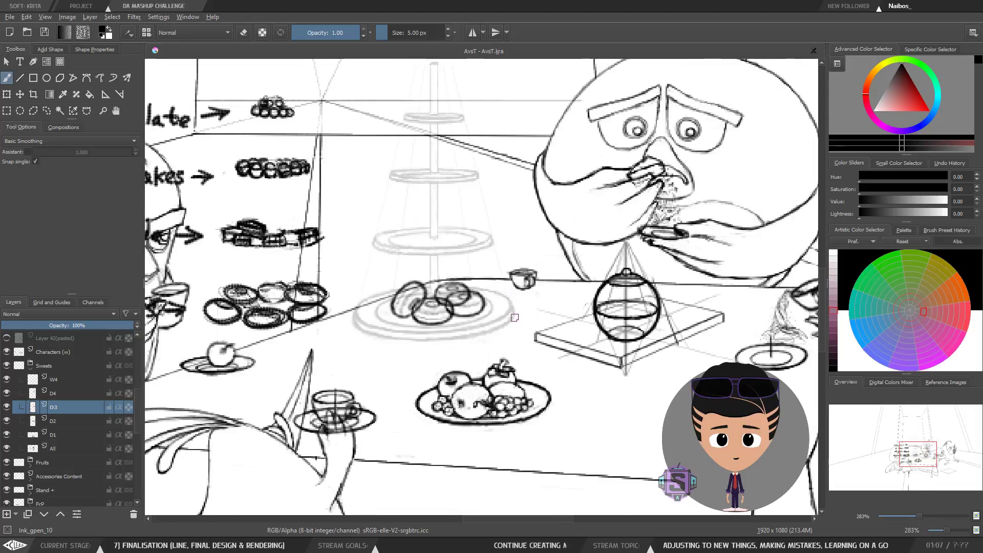
pyautogui.press('m')
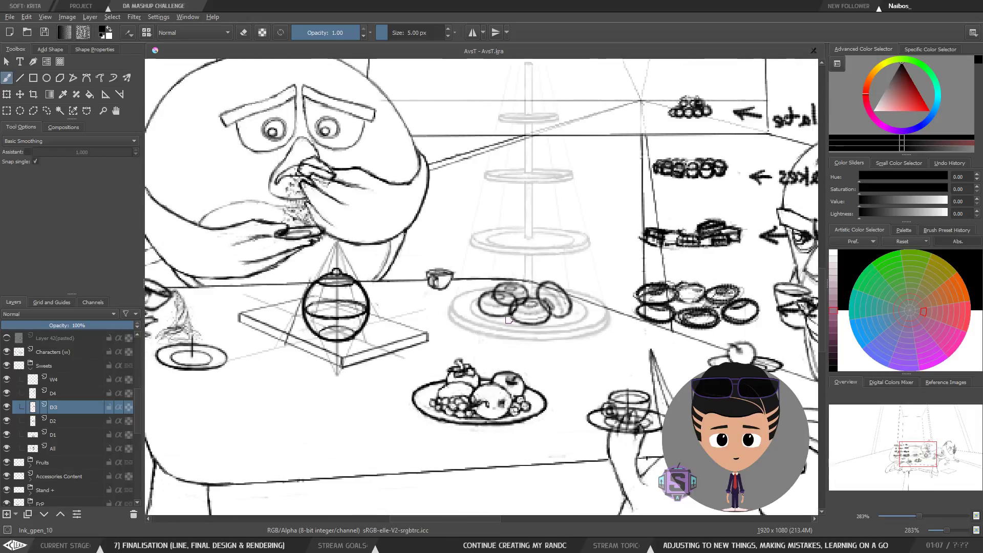
pyautogui.press('m')
pyautogui.press('+')
pyautogui.press('+')
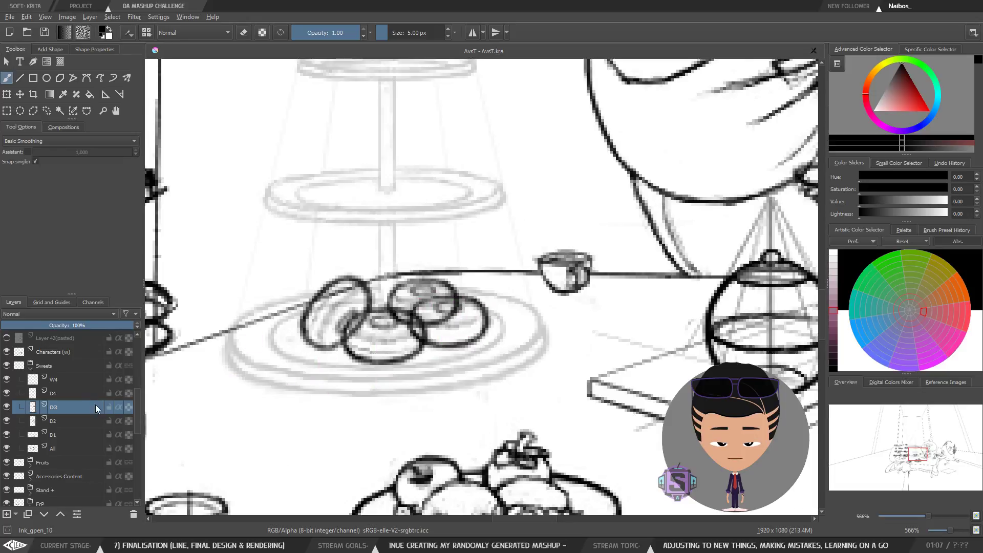
# Step: Select the D2 layer and nudge its donut two steps right and one step down
pyautogui.press('pagedown')
pyautogui.press('t')
pyautogui.press('Right')
pyautogui.press('Right')
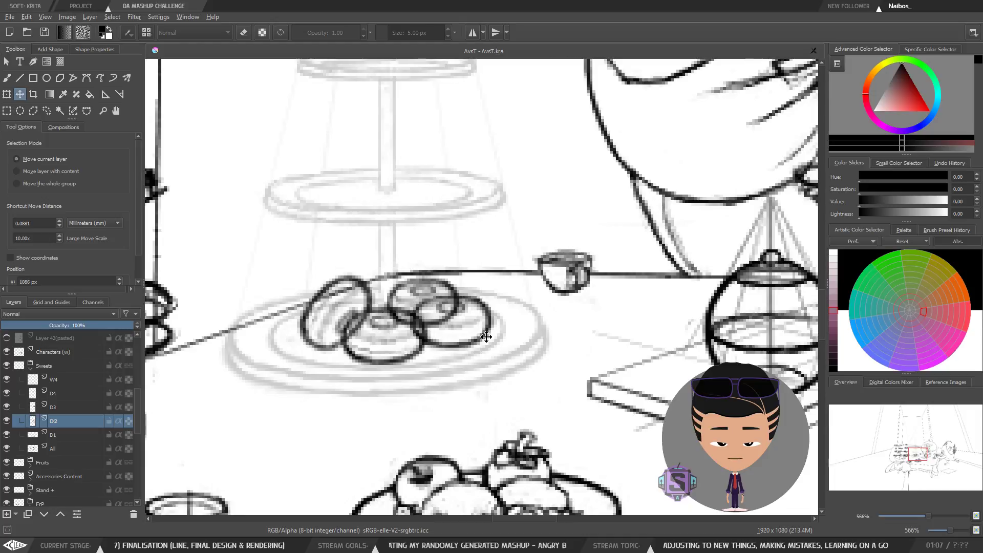
pyautogui.press('Down')
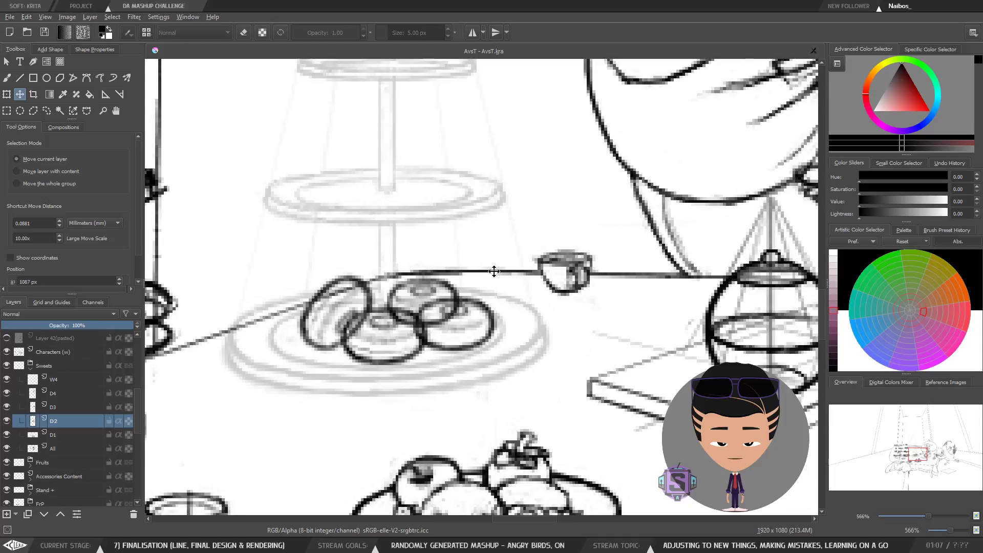
pyautogui.press('b')
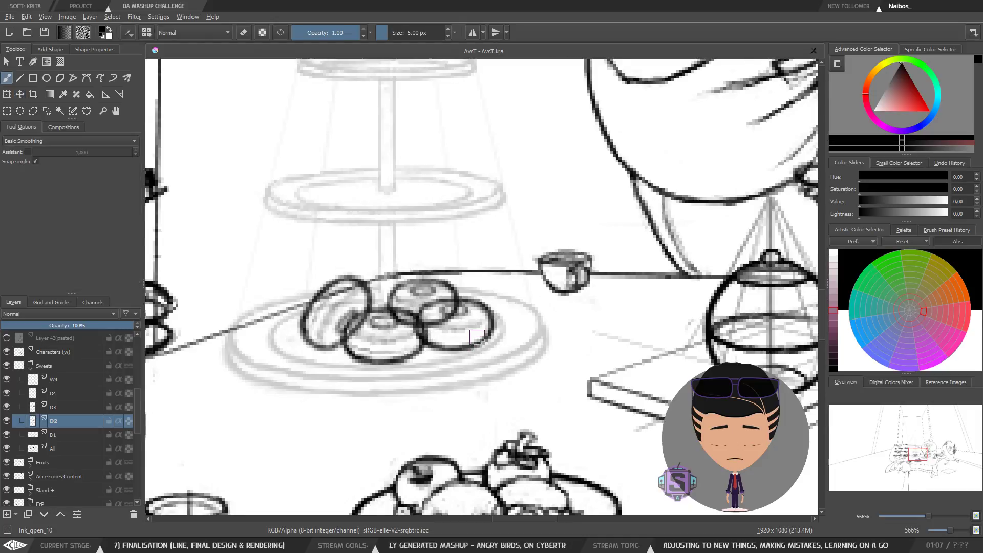
# Step: Select the W4 layer and paint white strokes at 6 px and 5 px to hide the lines overlapping the front donut
pyautogui.press('-')
pyautogui.press('-')
pyautogui.press('m')
pyautogui.press('m')
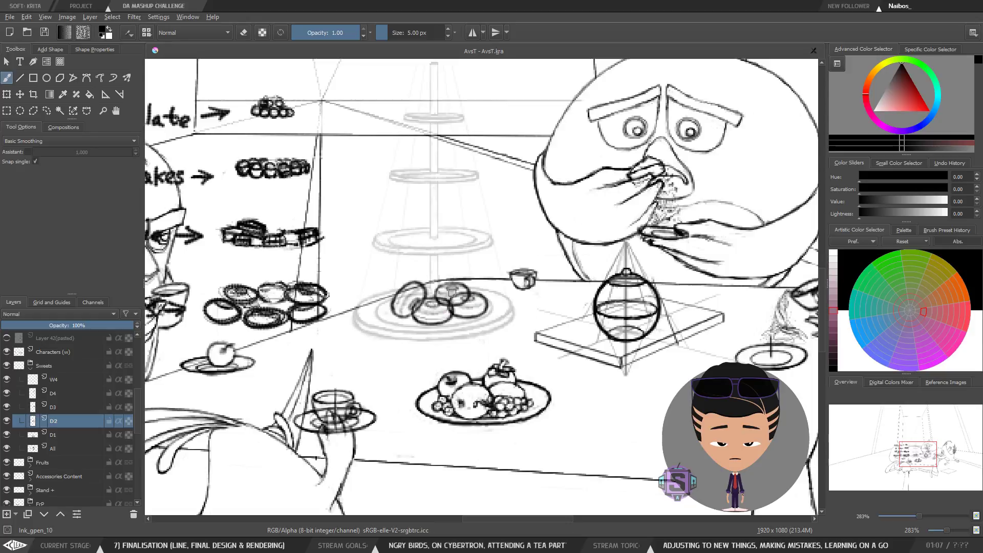
pyautogui.press('+')
pyautogui.press('+')
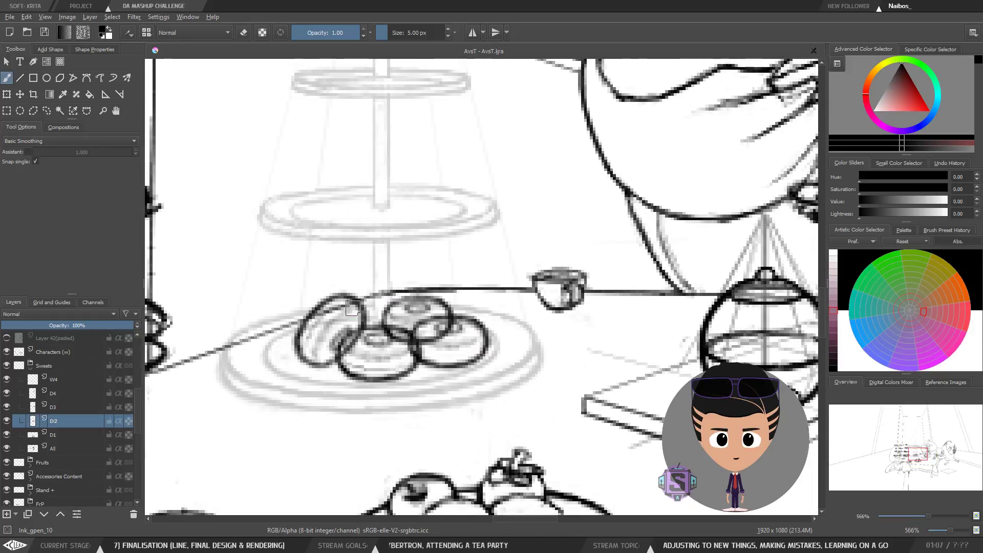
pyautogui.click(57, 383)
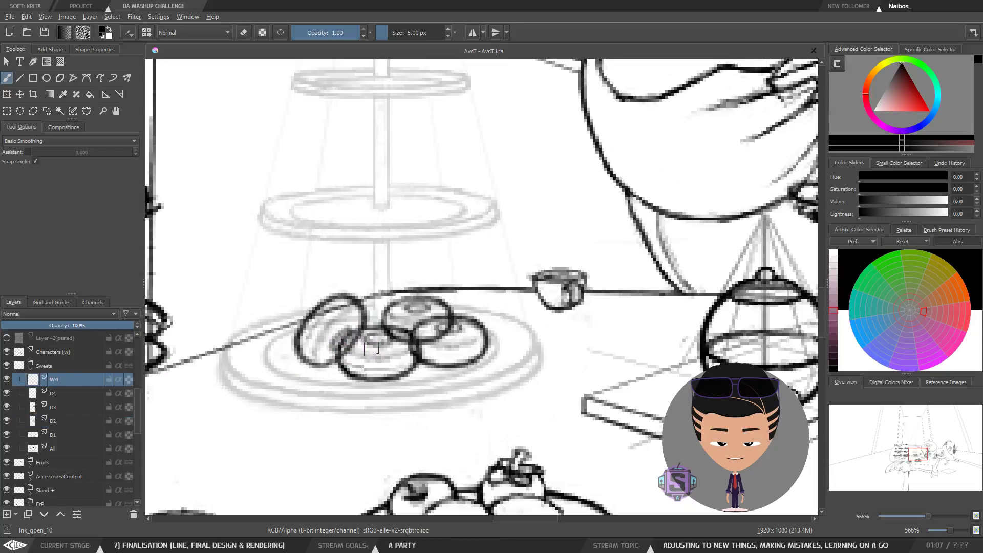
pyautogui.press('x')
pyautogui.press(']')
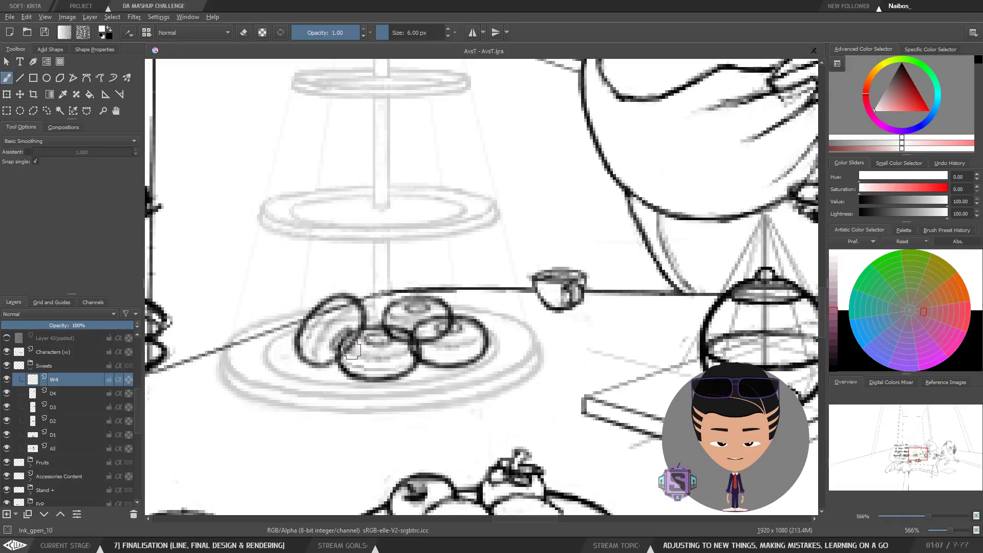
pyautogui.moveTo(347, 349)
pyautogui.mouseDown()
pyautogui.moveTo(346, 362)
pyautogui.moveTo(359, 337)
pyautogui.moveTo(352, 355)
pyautogui.moveTo(376, 361)
pyautogui.moveTo(364, 369)
pyautogui.moveTo(388, 370)
pyautogui.moveTo(381, 358)
pyautogui.moveTo(400, 336)
pyautogui.moveTo(408, 348)
pyautogui.mouseUp()
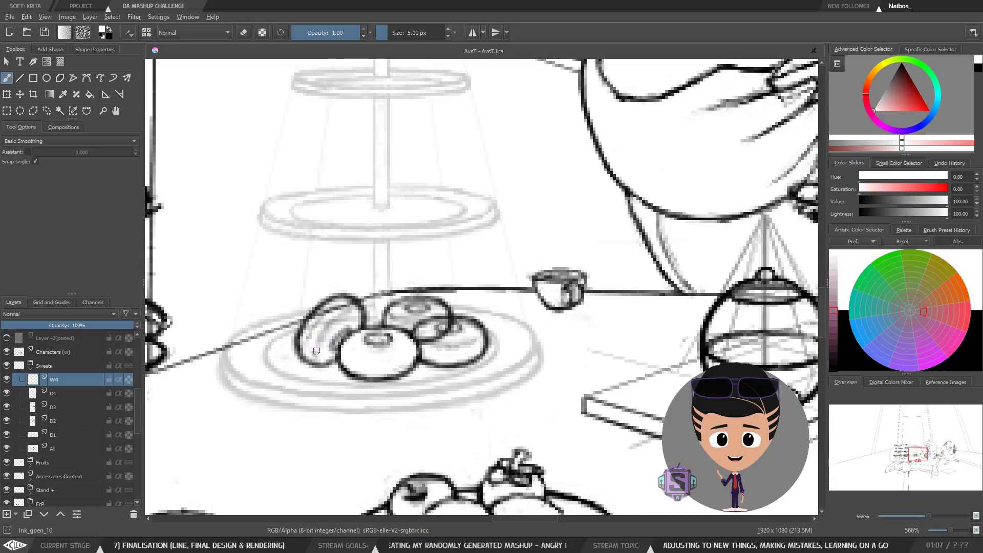
pyautogui.press('[')
pyautogui.moveTo(315, 354)
pyautogui.mouseDown()
pyautogui.moveTo(331, 326)
pyautogui.moveTo(308, 353)
pyautogui.moveTo(304, 336)
pyautogui.moveTo(321, 315)
pyautogui.moveTo(309, 327)
pyautogui.moveTo(347, 302)
pyautogui.moveTo(355, 312)
pyautogui.moveTo(316, 346)
pyautogui.mouseUp()
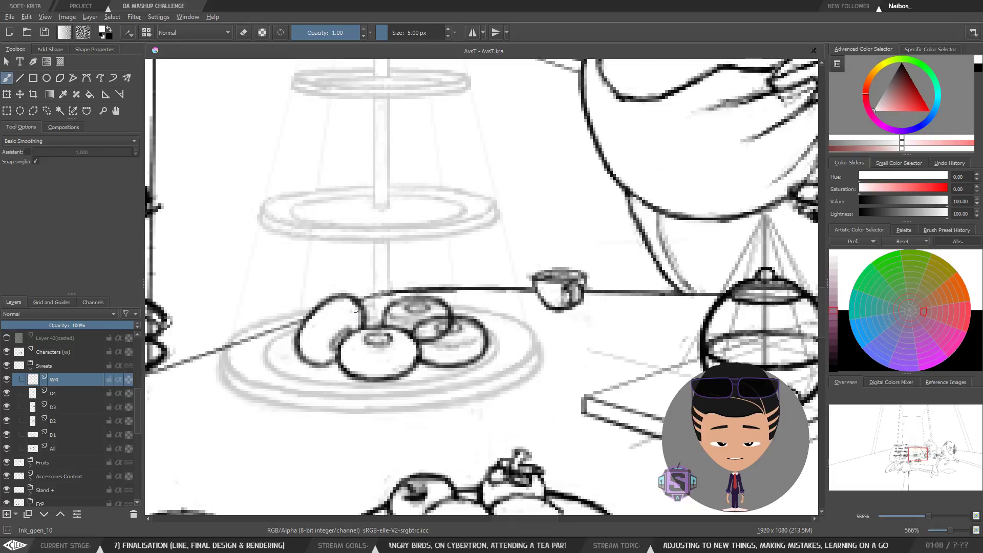
# Step: Inspect the cleaned-up donut overlaps on the lowest tier of the cake stand in close and wide views
pyautogui.press('-')
pyautogui.press('-')
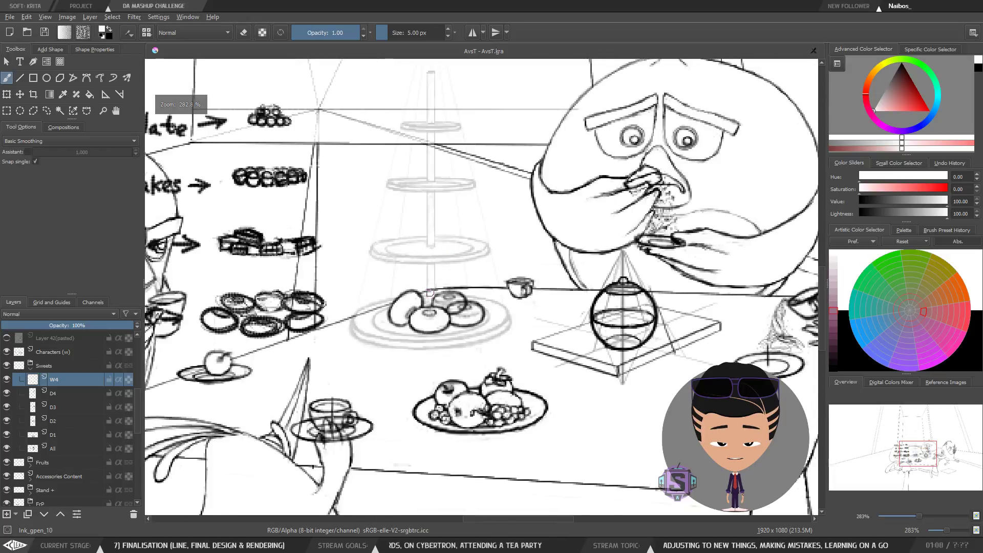
pyautogui.press('+')
pyautogui.press('+')
pyautogui.moveTo(457, 285); pyautogui.dragTo(467, 289)
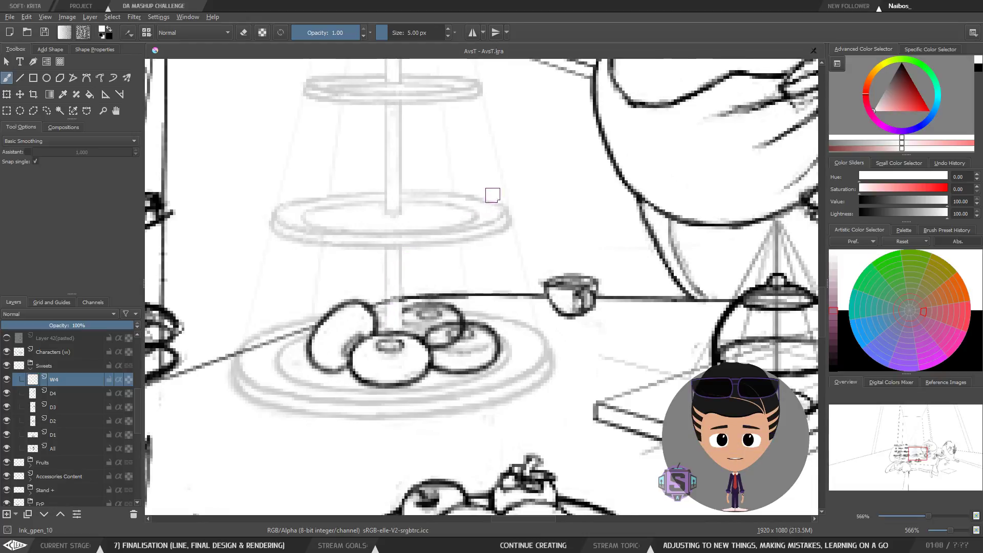
pyautogui.hotkey('ctrl', '-')
pyautogui.hotkey('ctrl', '-')
pyautogui.hotkey('ctrl', '+')
pyautogui.hotkey('ctrl', '+')
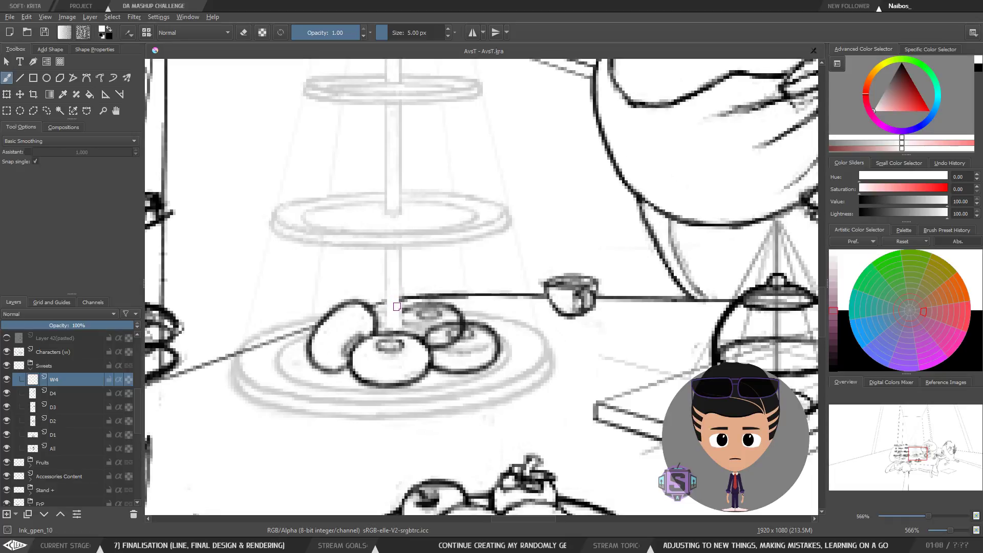
pyautogui.hotkey('ctrl', '-')
pyautogui.hotkey('ctrl', '-')
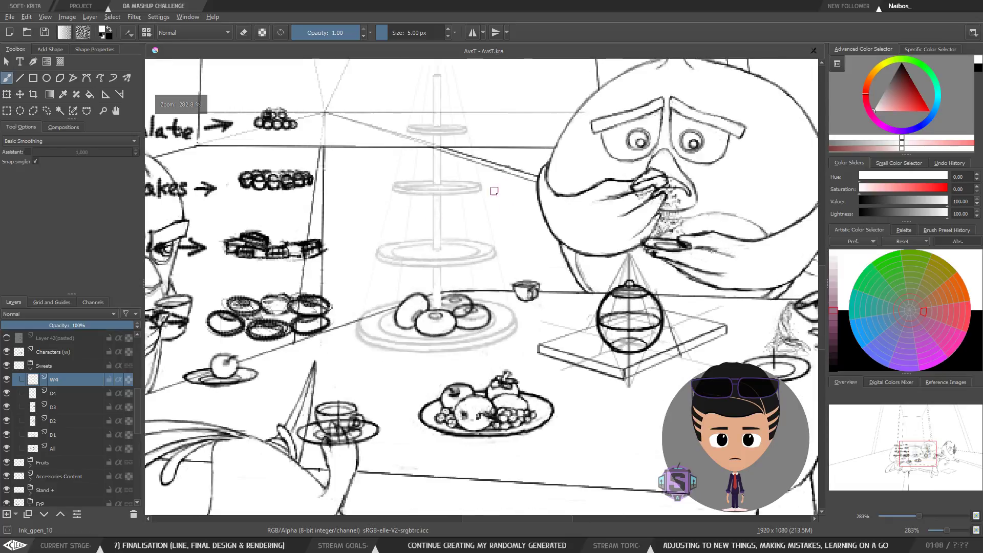
pyautogui.hotkey('ctrl', '+')
pyautogui.hotkey('ctrl', '+')
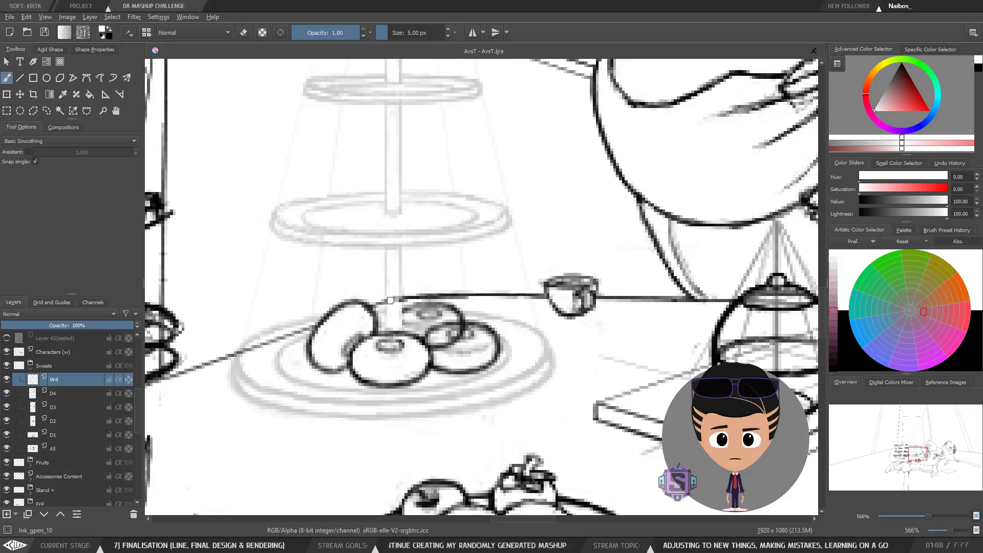
pyautogui.hotkey('ctrl', '-')
pyautogui.hotkey('ctrl', '-')
pyautogui.hotkey('ctrl', '-')
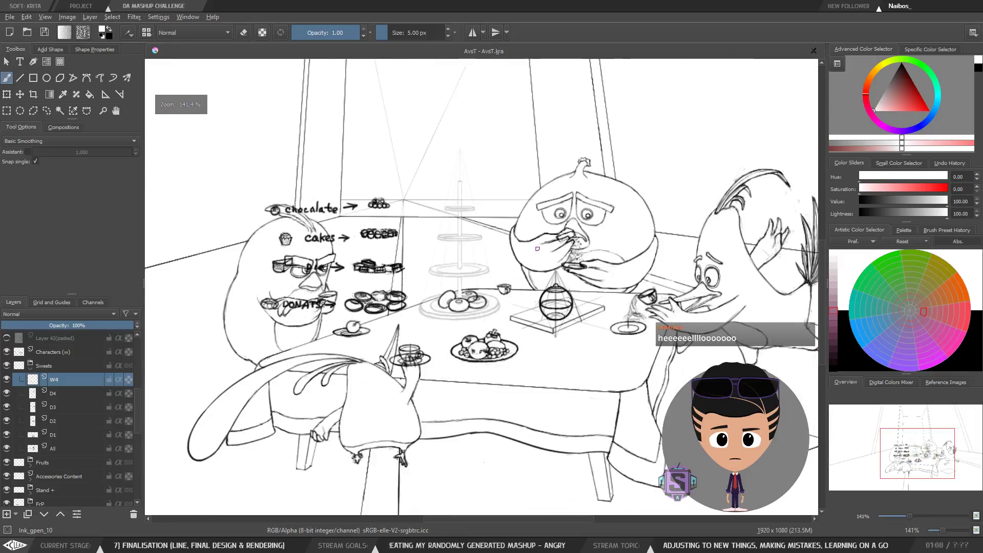
pyautogui.hotkey('ctrl', '+')
pyautogui.hotkey('ctrl', '+')
pyautogui.hotkey('ctrl', '+')
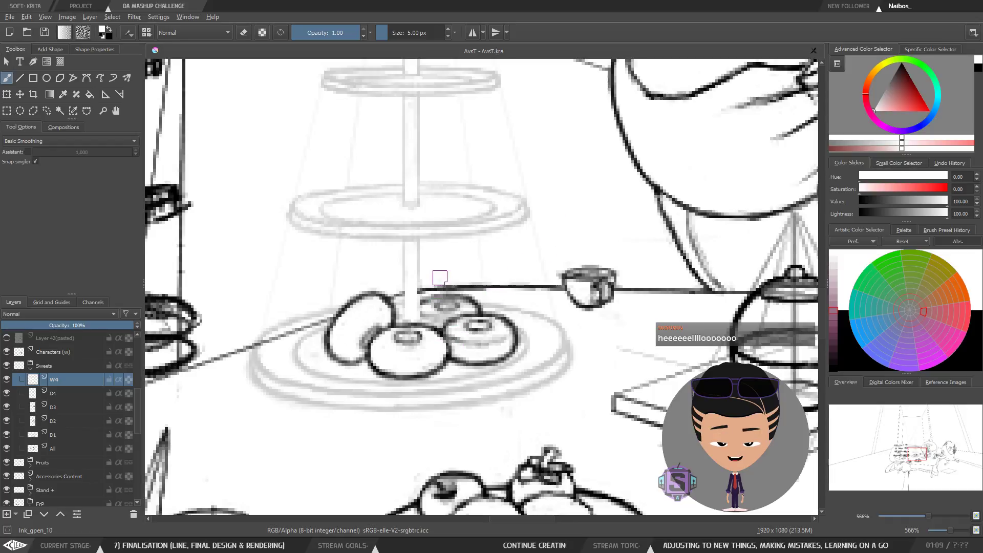
pyautogui.press('-')
pyautogui.press('-')
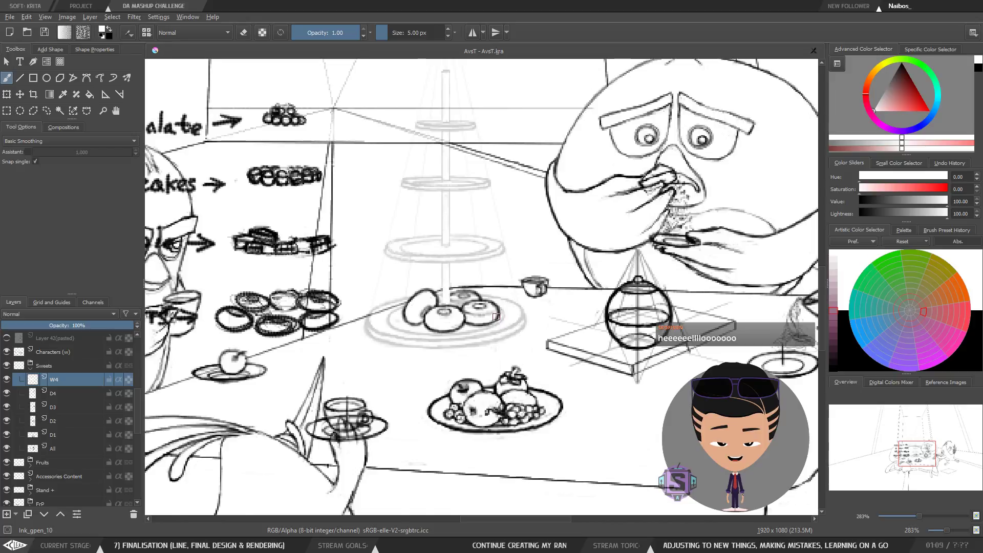
pyautogui.press('+')
pyautogui.press('+')
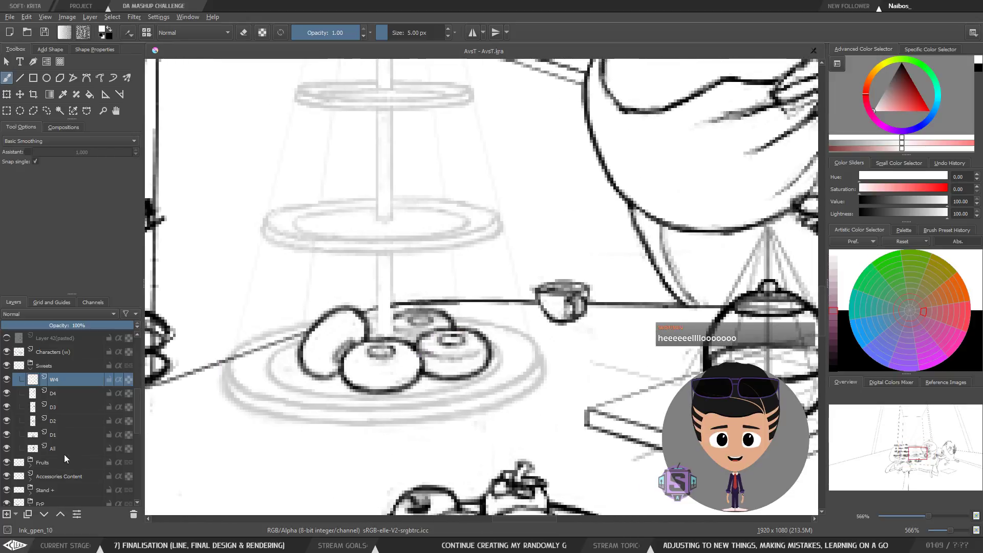
# Step: Select the Stand layer and review the cake stand together with its donuts at two zoom levels
pyautogui.click(52, 489)
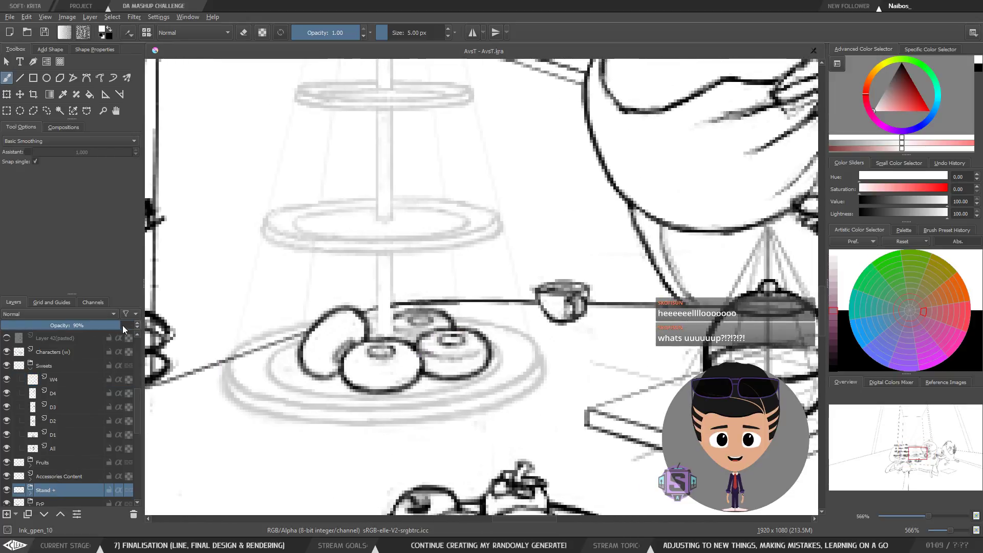
pyautogui.press('-')
pyautogui.press('-')
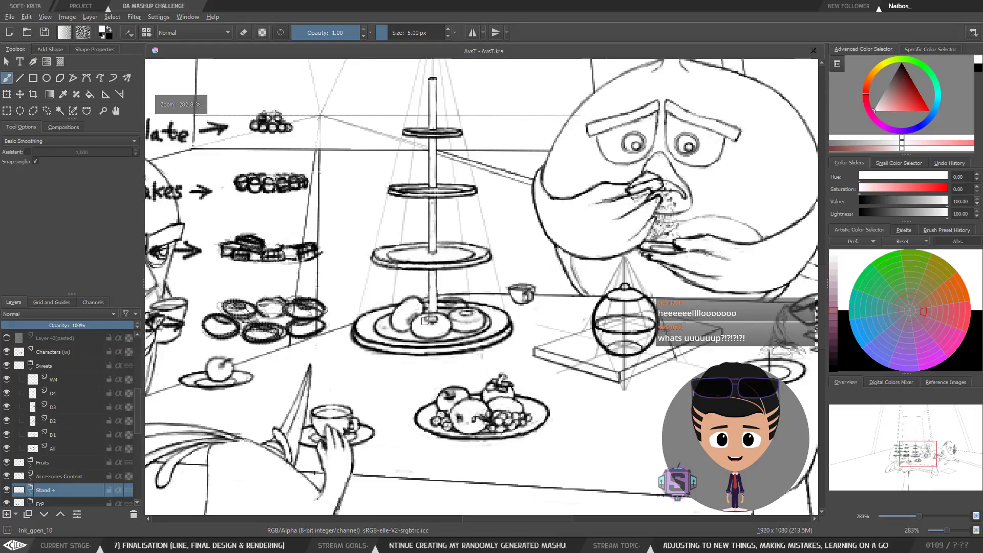
pyautogui.press('+')
pyautogui.press('+')
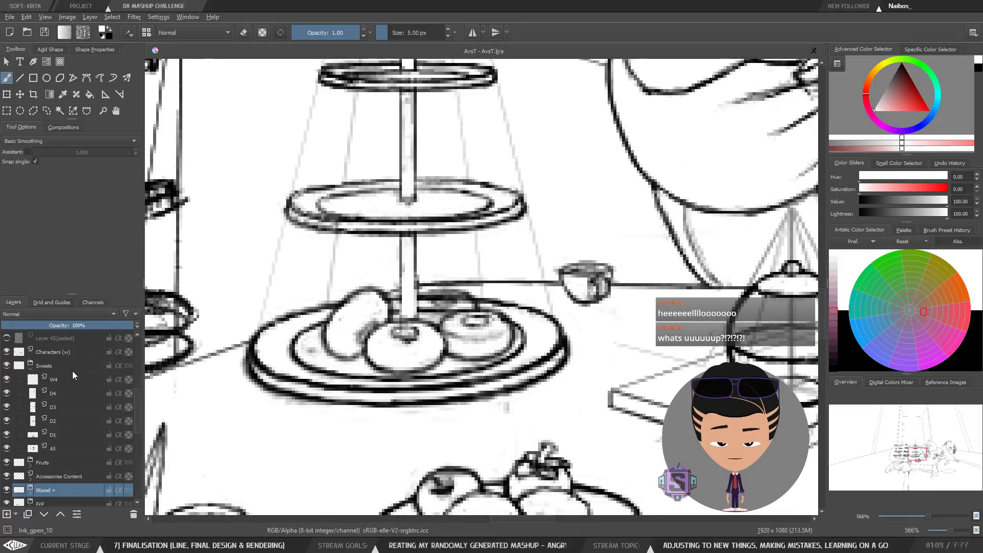
# Step: Select the D4 layer and toggle its visibility, then do the same for the W4 layer to compare
pyautogui.click(60, 393)
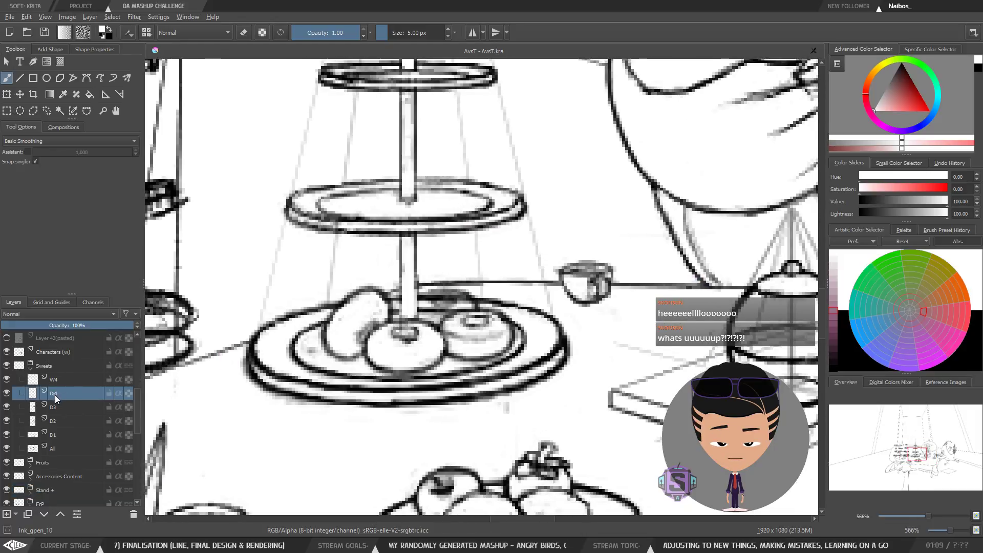
pyautogui.click(6, 393)
pyautogui.click(6, 393)
pyautogui.click(57, 382)
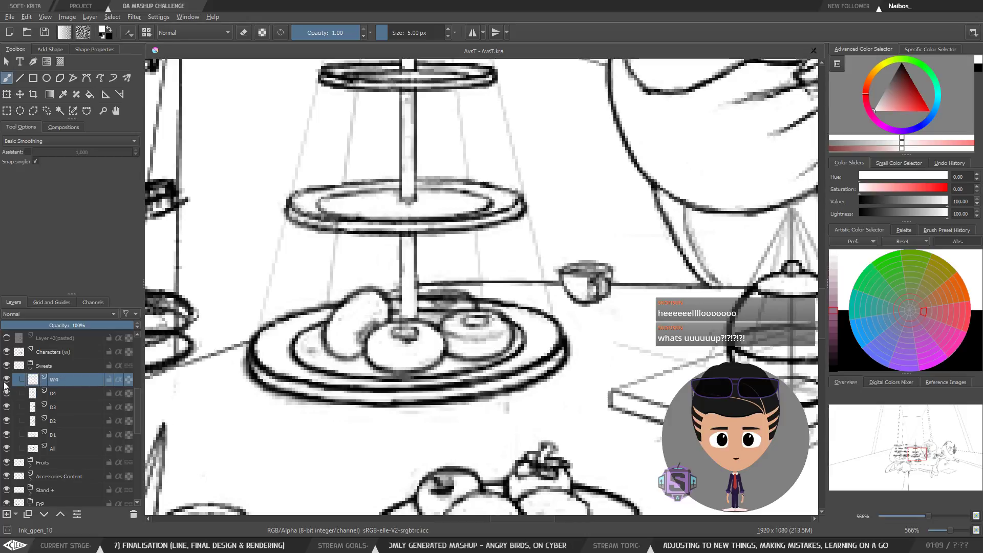
pyautogui.click(5, 383)
pyautogui.click(6, 383)
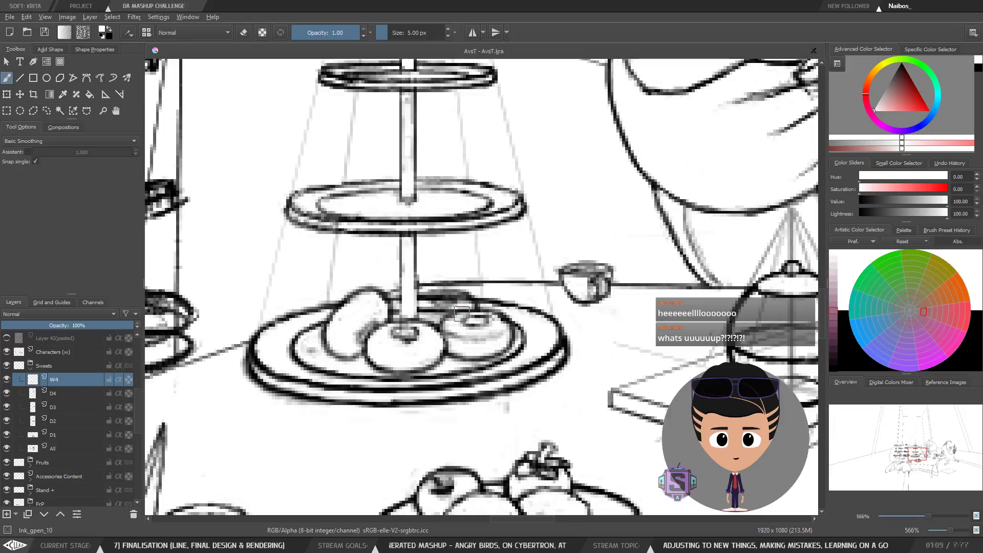
# Step: Toggle eraser mode off again and set the brush colour to black
pyautogui.press('e')
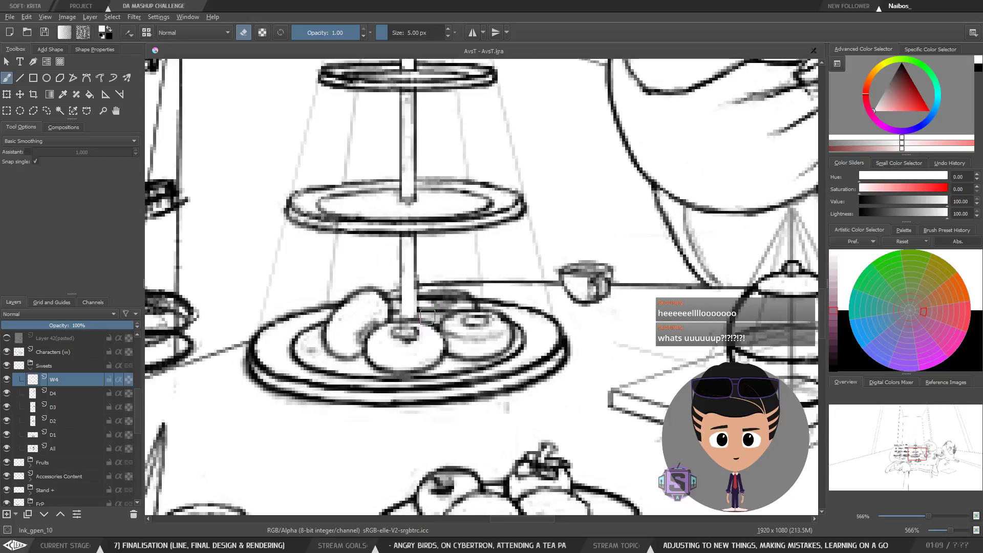
pyautogui.press('e')
pyautogui.press('e')
pyautogui.press('e')
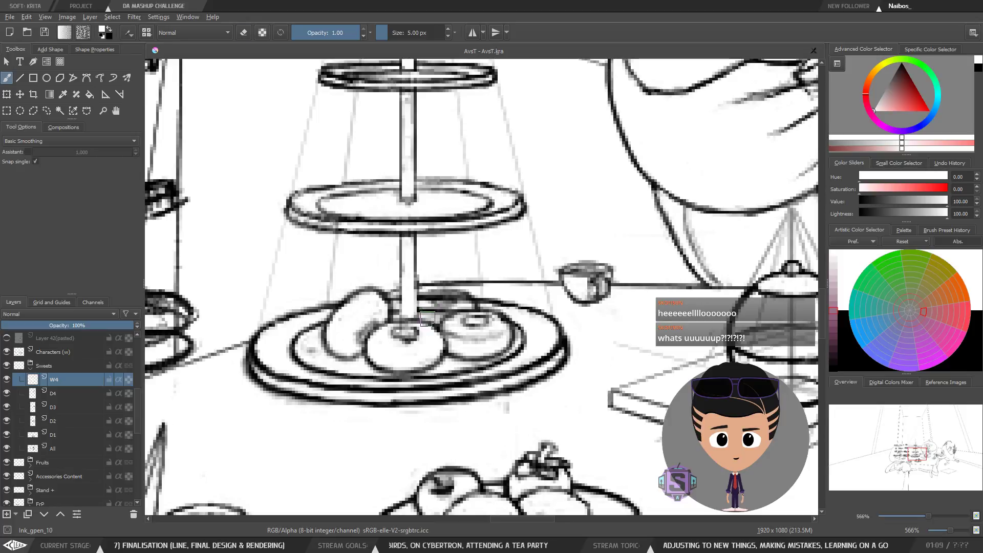
pyautogui.press('x')
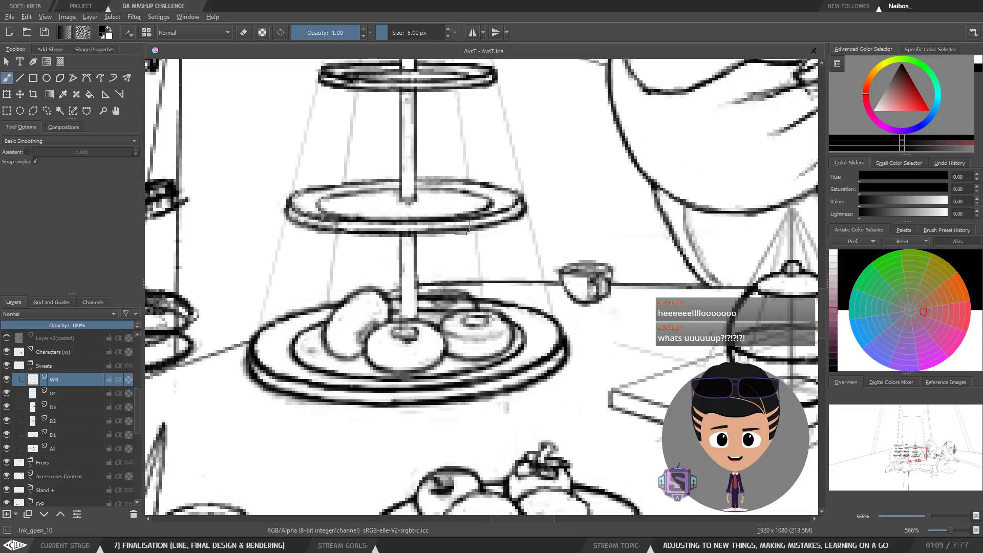
# Step: Compare the front donuts with the W4 cover layer shown and hidden at close zoom
pyautogui.moveTo(570, 303); pyautogui.dragTo(576, 344)
pyautogui.scroll(-1, 535, 312)
pyautogui.scroll(1, 501, 329)
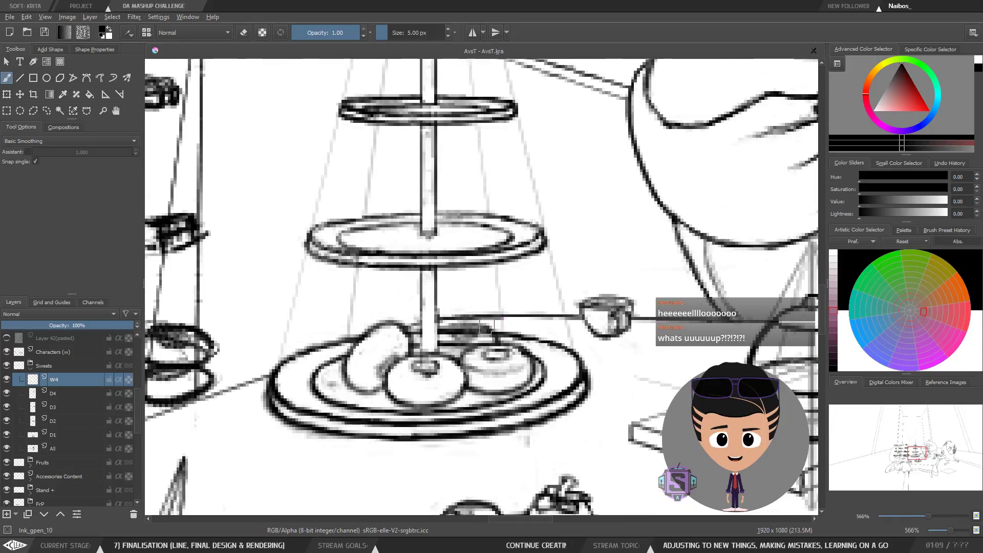
pyautogui.scroll(-1, 456, 287)
pyautogui.scroll(1, 457, 289)
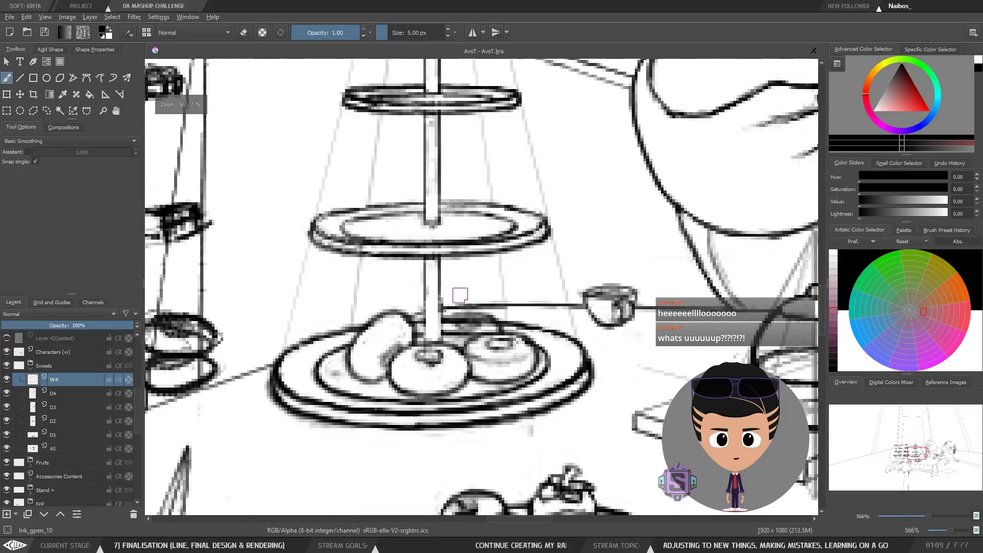
pyautogui.moveTo(502, 287)
pyautogui.mouseDown()
pyautogui.moveTo(482, 320)
pyautogui.moveTo(496, 305)
pyautogui.moveTo(457, 329)
pyautogui.moveTo(476, 307)
pyautogui.mouseUp()
pyautogui.hotkey('ctrl', '-')
pyautogui.hotkey('ctrl', '-')
pyautogui.hotkey('ctrl', '+')
pyautogui.hotkey('ctrl', '+')
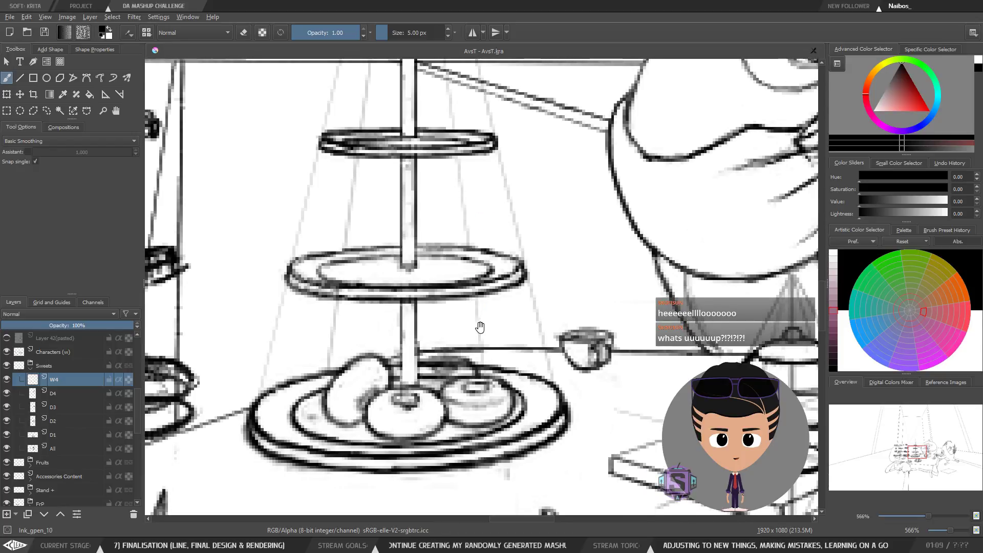
pyautogui.scroll(-1, 478, 326)
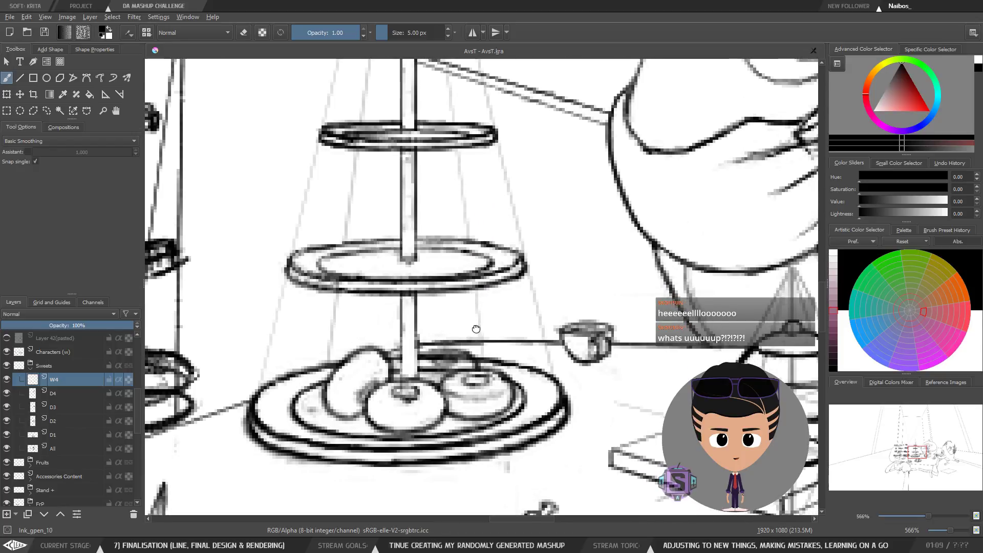
pyautogui.click(6, 380)
pyautogui.click(6, 380)
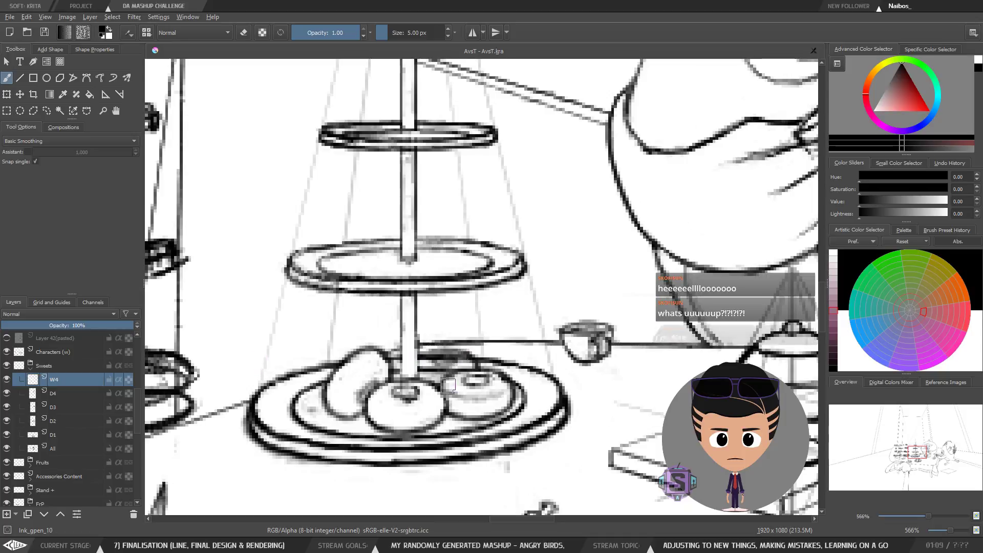
pyautogui.scroll(-2, 455, 376)
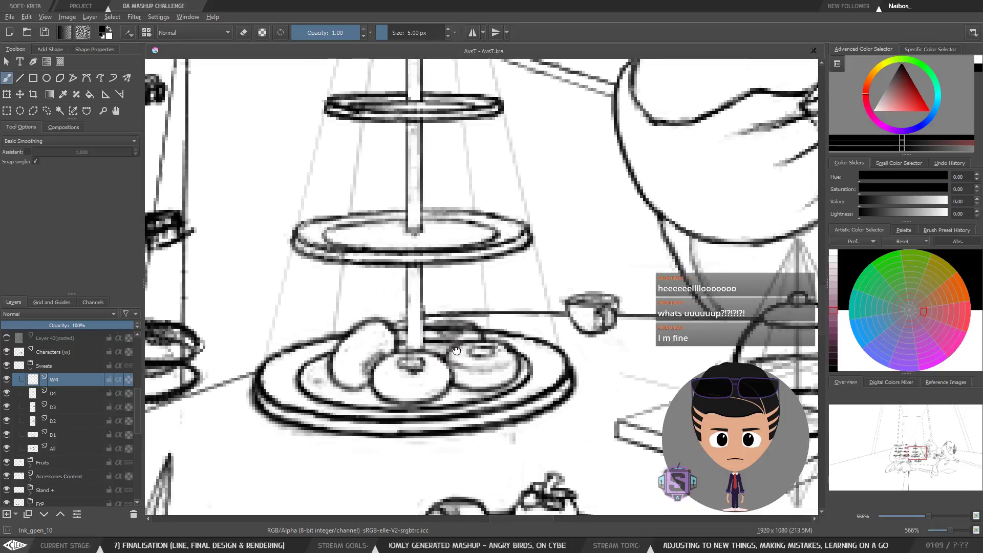
pyautogui.click(6, 379)
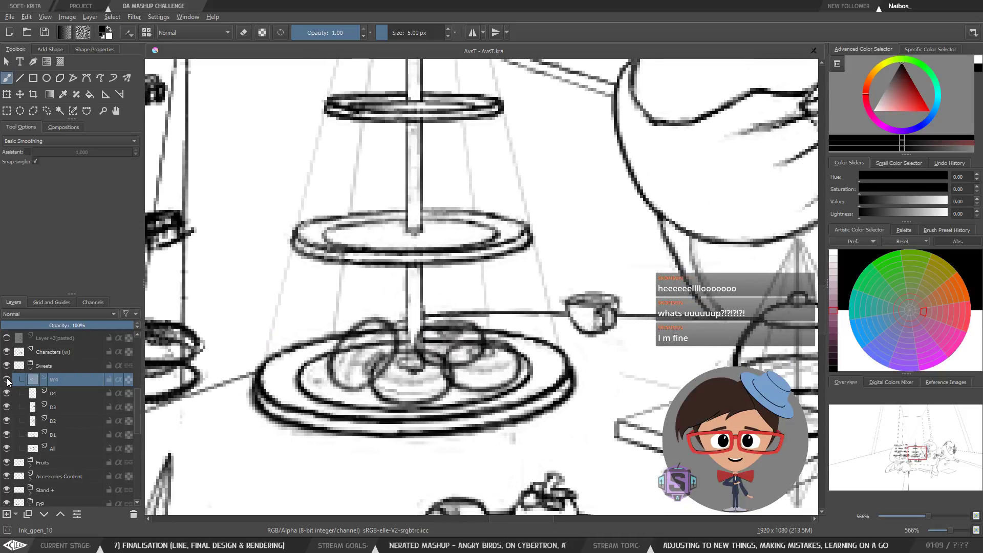
pyautogui.click(6, 379)
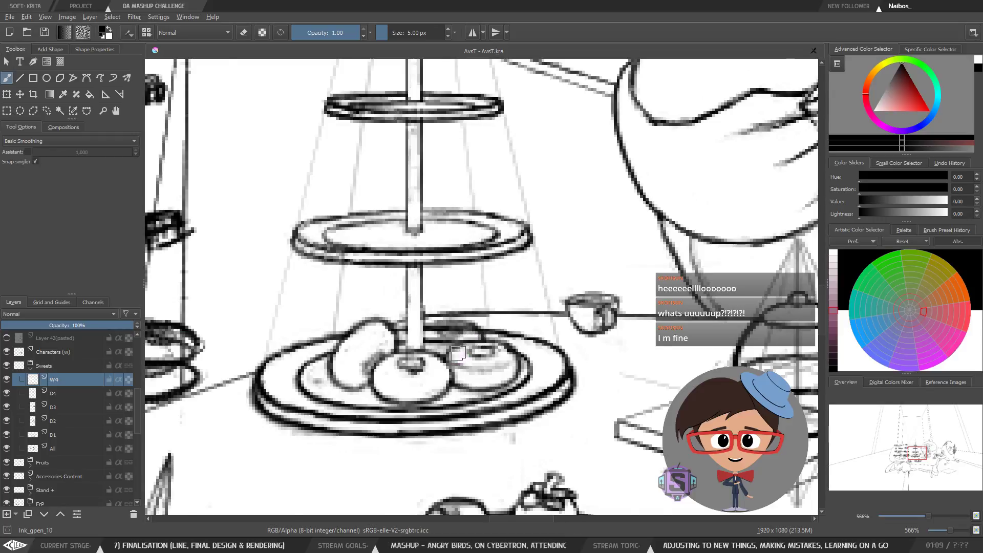
# Step: Turn on eraser mode and inspect the W4 cover over the right donut at 800% zoom, toggling the layer
pyautogui.scroll(2, 461, 328)
pyautogui.moveTo(462, 326); pyautogui.dragTo(471, 286)
pyautogui.press('e')
pyautogui.press('-')
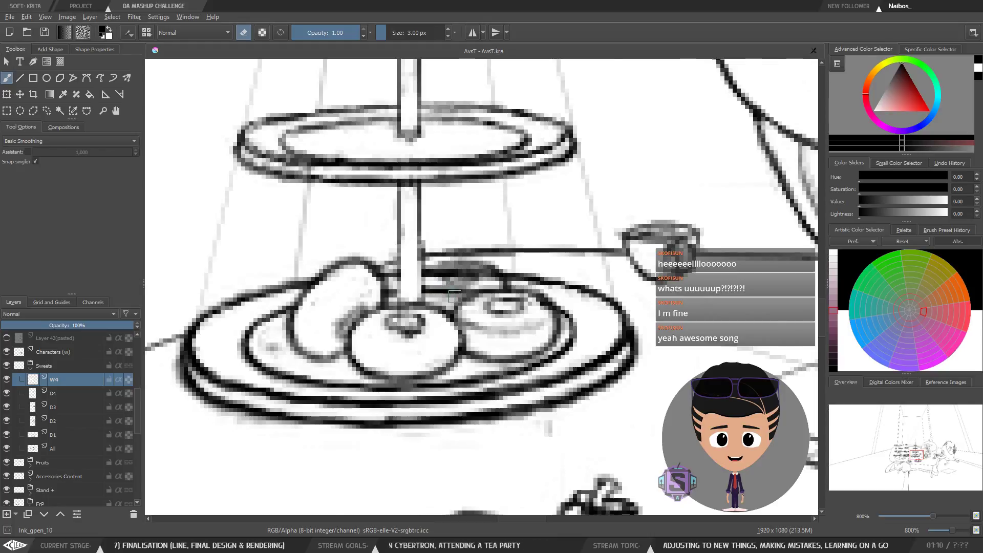
pyautogui.press('+')
pyautogui.press('-')
pyautogui.moveTo(497, 306); pyautogui.dragTo(477, 323)
pyautogui.click(5, 379)
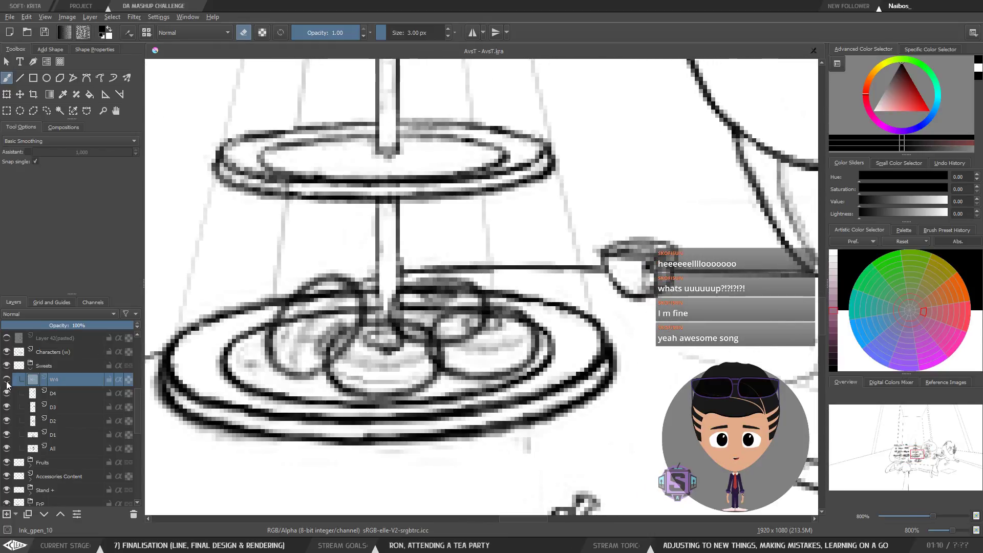
pyautogui.click(6, 381)
pyautogui.press('-')
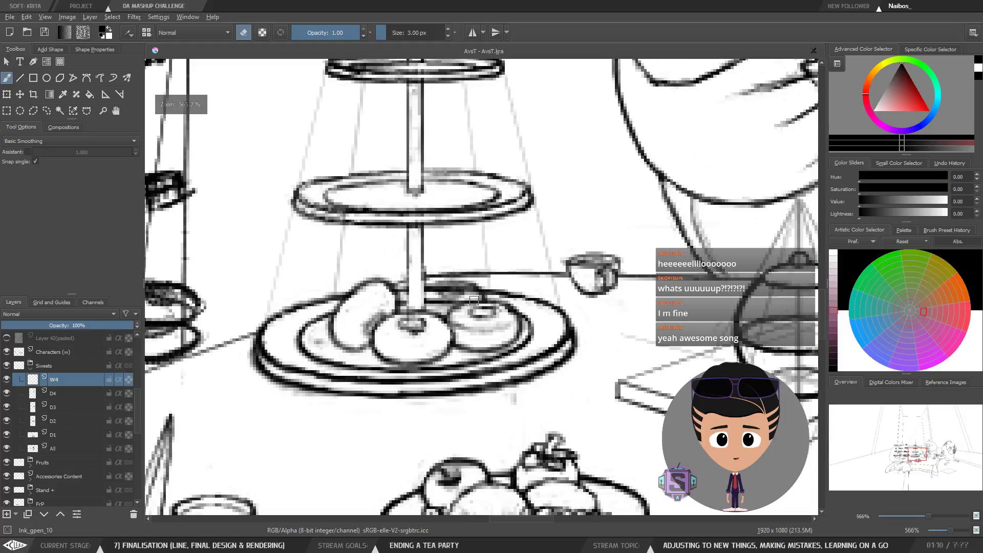
pyautogui.moveTo(269, 328); pyautogui.dragTo(285, 372)
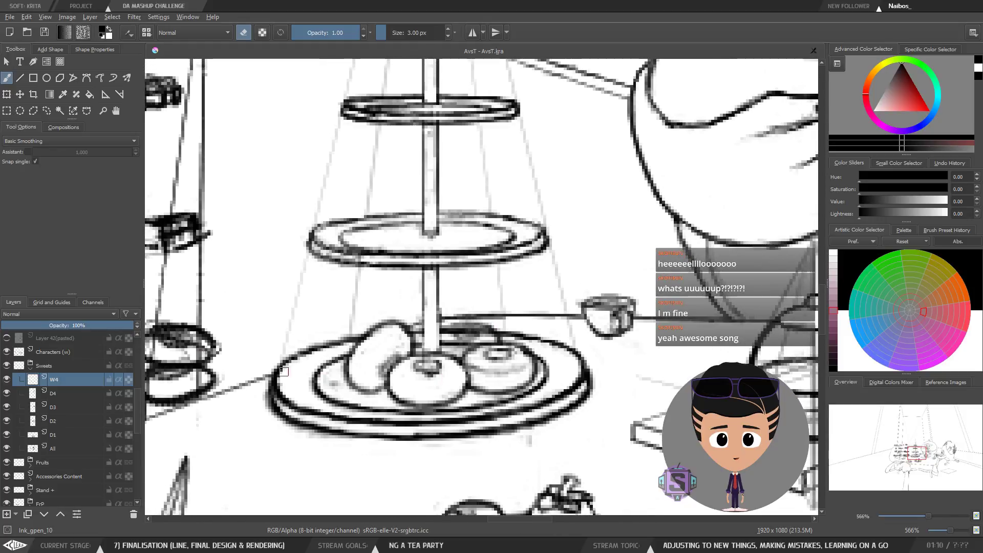
pyautogui.click(6, 380)
pyautogui.click(7, 381)
# Step: Select the D4 and D3 layers in turn and toggle each one's visibility to check the donut outlines
pyautogui.click(61, 393)
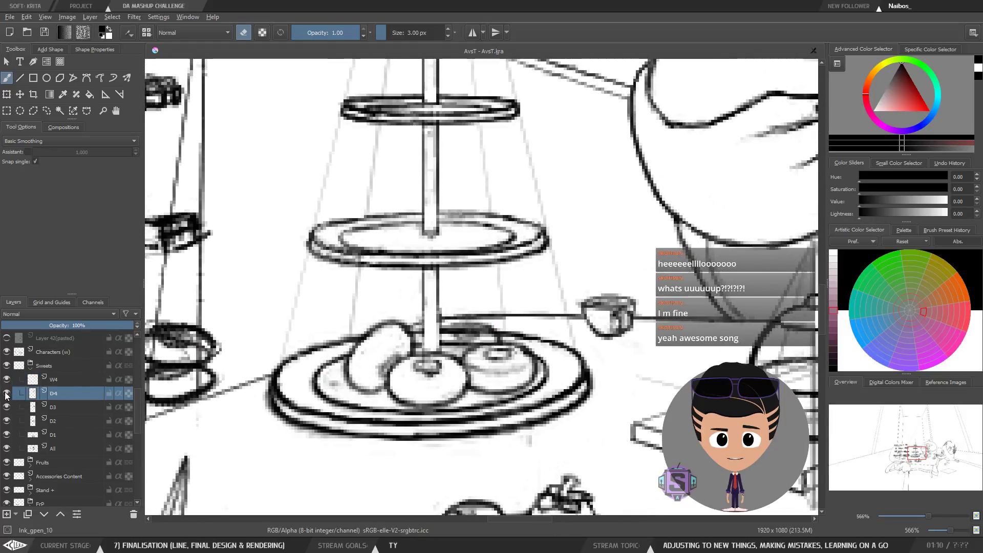
pyautogui.click(6, 396)
pyautogui.click(6, 395)
pyautogui.click(41, 414)
pyautogui.click(7, 407)
pyautogui.click(7, 407)
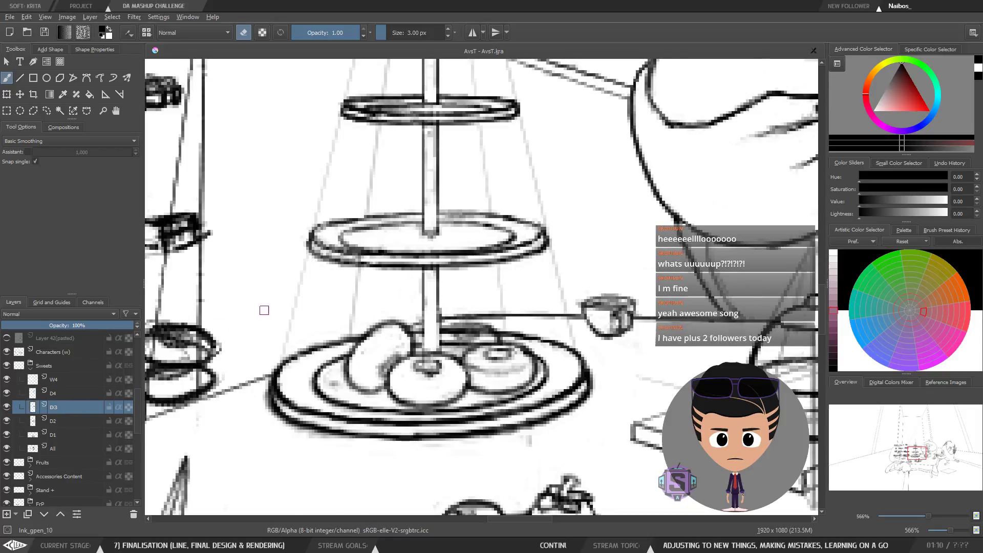
# Step: Review the whole tea table scene around the cake stand at overview zoom
pyautogui.press('-')
pyautogui.press('-')
pyautogui.press('-')
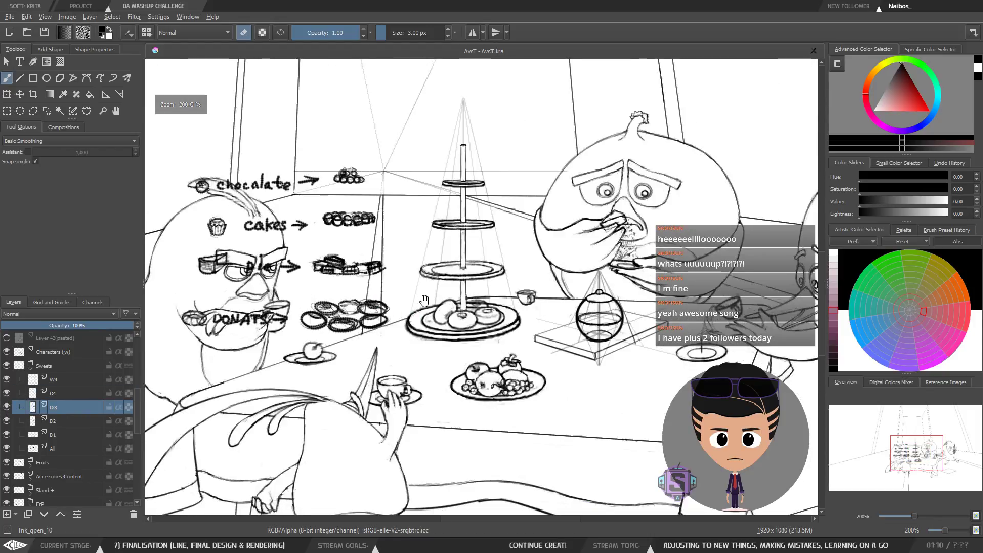
pyautogui.moveTo(435, 304); pyautogui.dragTo(383, 319)
pyautogui.scroll(-5, 384, 319)
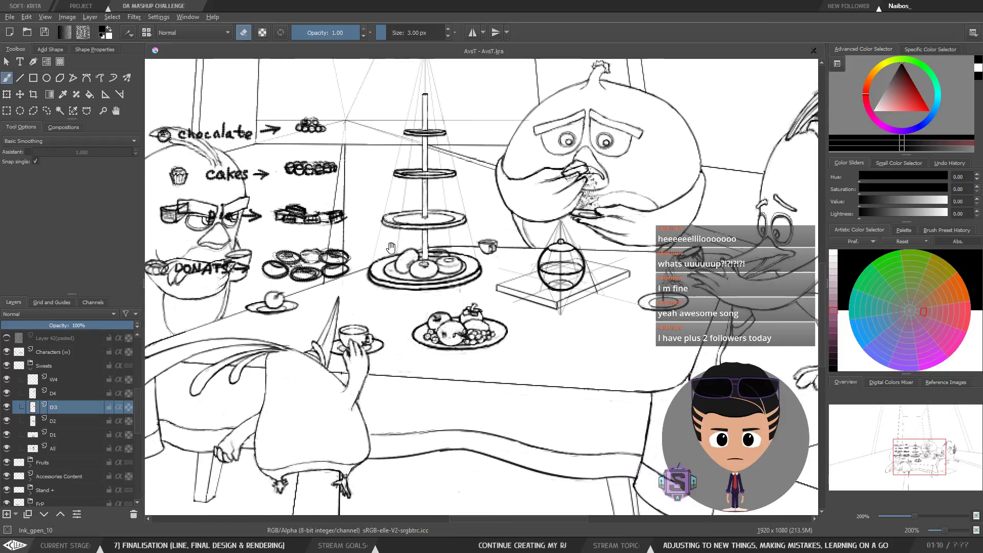
pyautogui.hscroll(1, 466, 250)
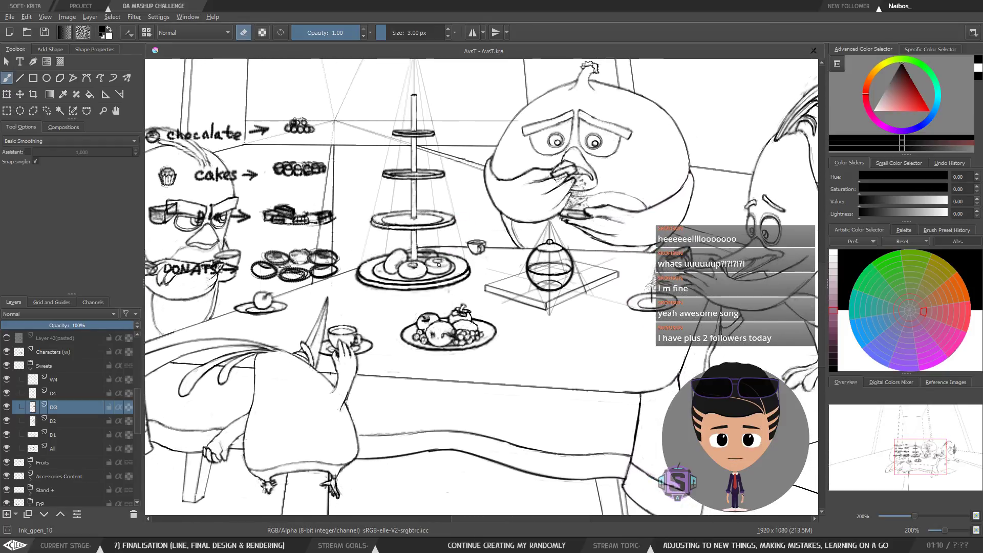
# Step: Zoom in on the cake stand's bottom plate and repeatedly toggle the D3 layer's visibility to compare the donut outlines
pyautogui.moveTo(427, 321); pyautogui.dragTo(428, 336)
pyautogui.press('+')
pyautogui.press('+')
pyautogui.moveTo(394, 301)
pyautogui.mouseDown()
pyautogui.moveTo(454, 351)
pyautogui.moveTo(596, 356)
pyautogui.moveTo(486, 323)
pyautogui.moveTo(456, 298)
pyautogui.moveTo(477, 289)
pyautogui.mouseUp()
pyautogui.press('+')
pyautogui.press('+')
pyautogui.press('-')
pyautogui.press('-')
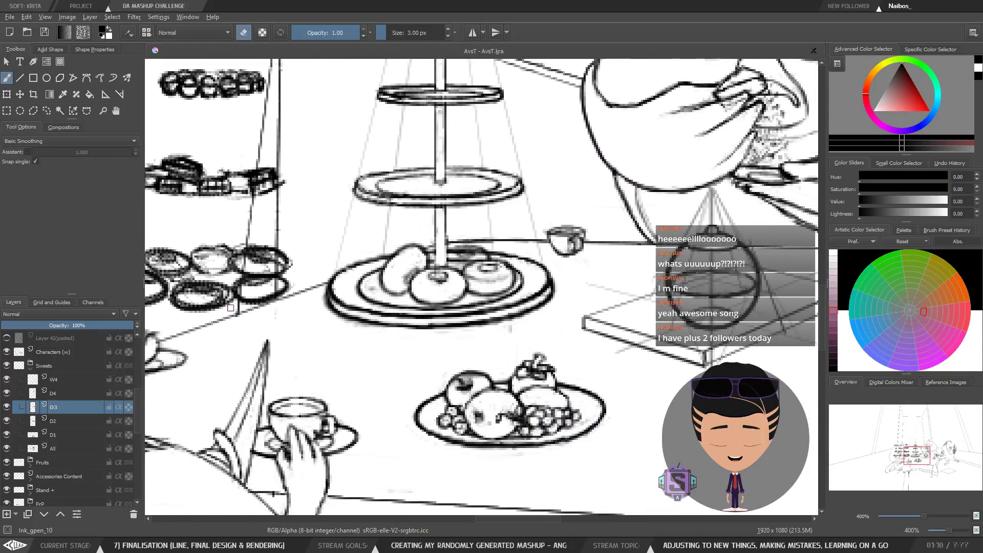
pyautogui.click(6, 408)
pyautogui.click(6, 408)
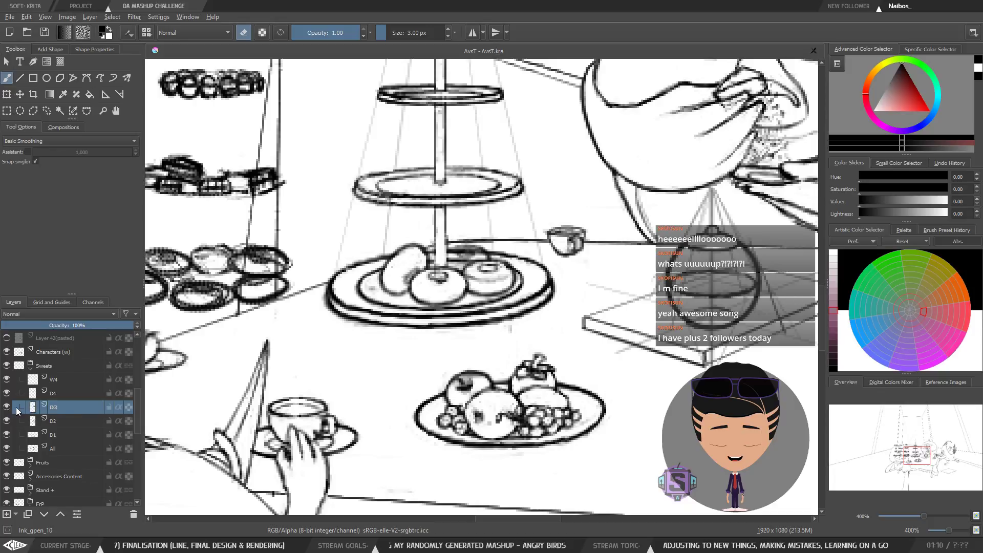
pyautogui.click(6, 408)
pyautogui.click(6, 408)
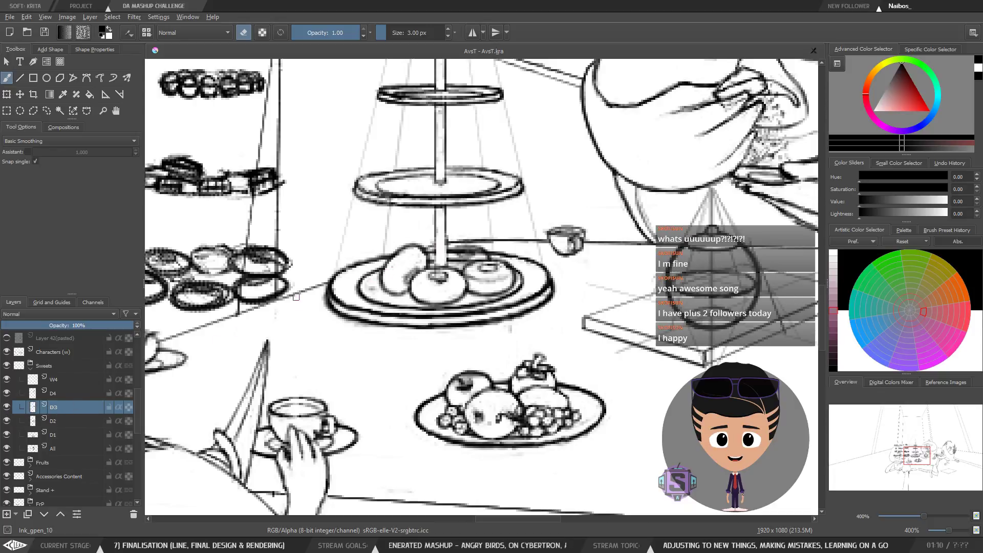
pyautogui.click(7, 408)
pyautogui.click(6, 408)
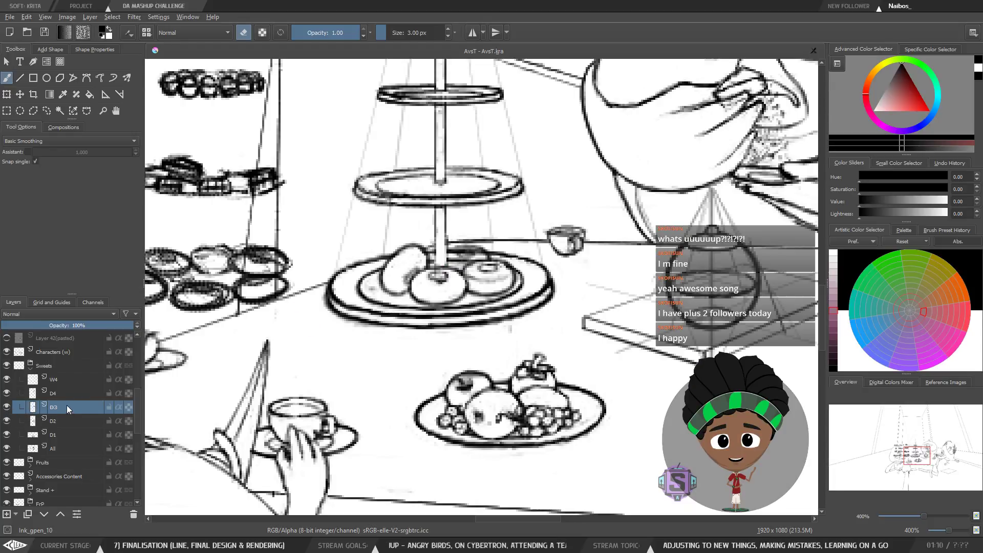
pyautogui.click(6, 407)
pyautogui.click(7, 408)
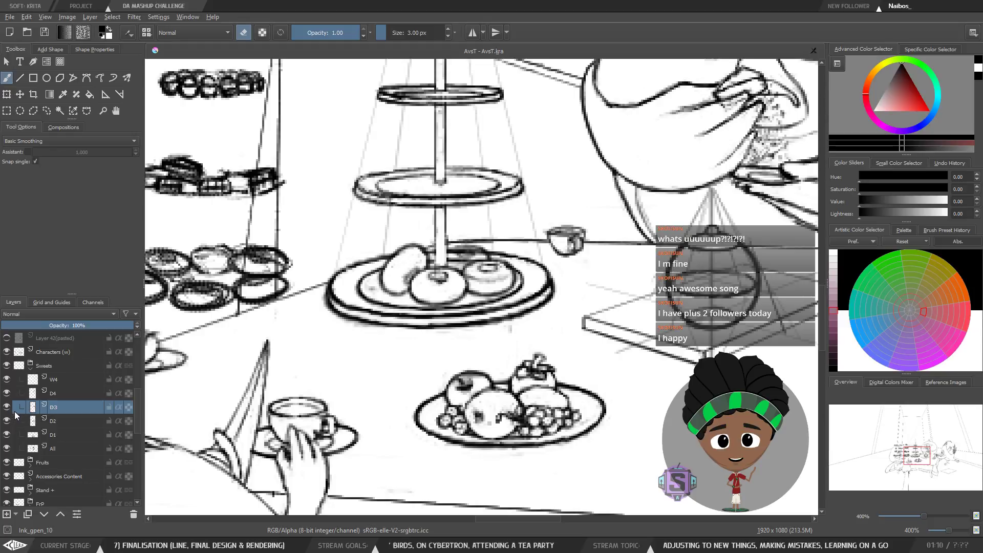
pyautogui.click(7, 408)
pyautogui.click(7, 409)
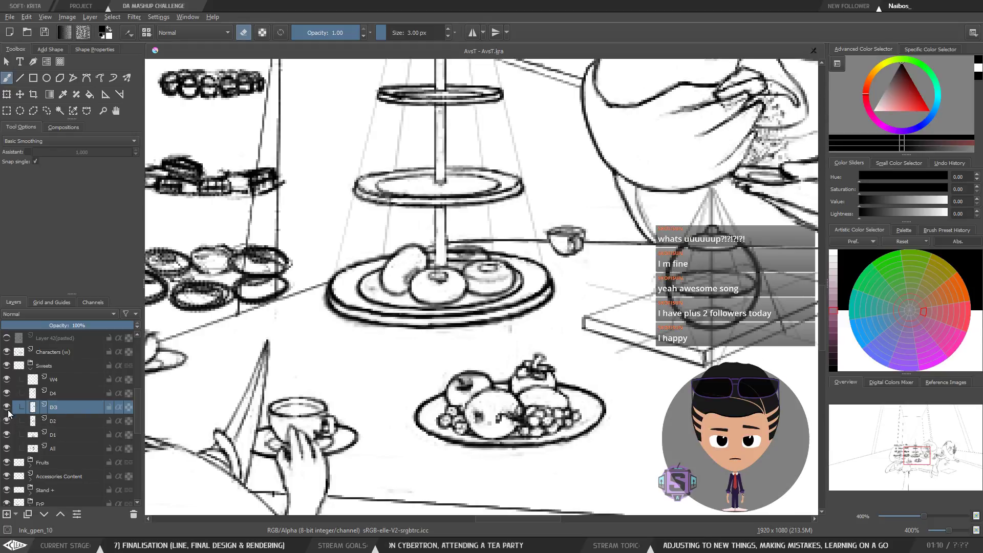
pyautogui.click(8, 408)
pyautogui.click(8, 409)
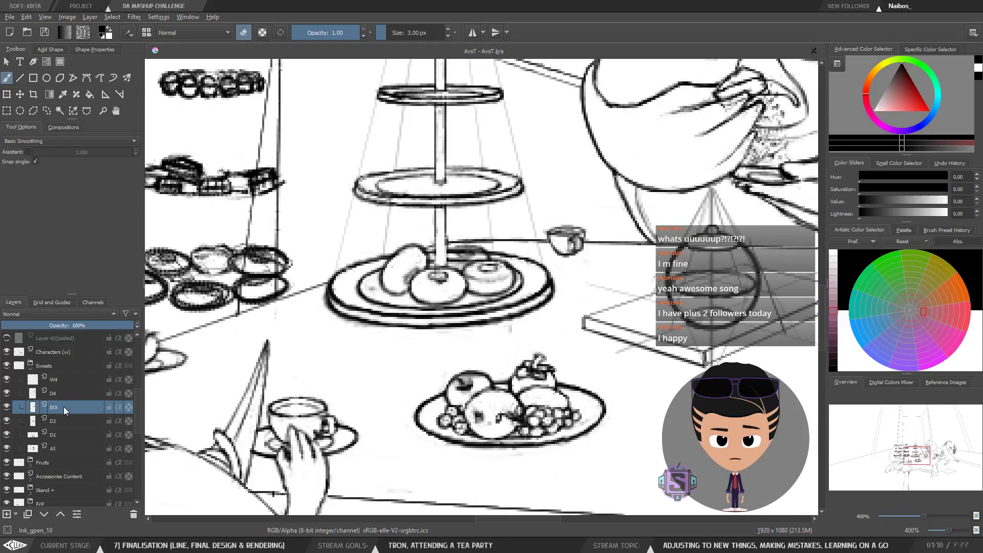
pyautogui.click(6, 408)
pyautogui.click(7, 408)
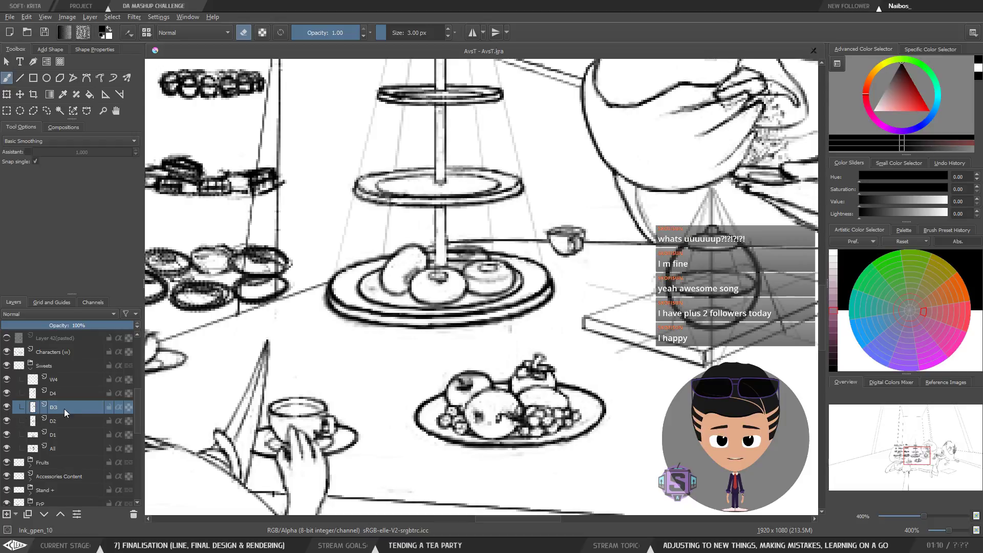
pyautogui.click(7, 408)
pyautogui.click(7, 408)
# Step: Select the W4 cover layer, check it by toggling its visibility, and switch from erasing to painting with white
pyautogui.press('e')
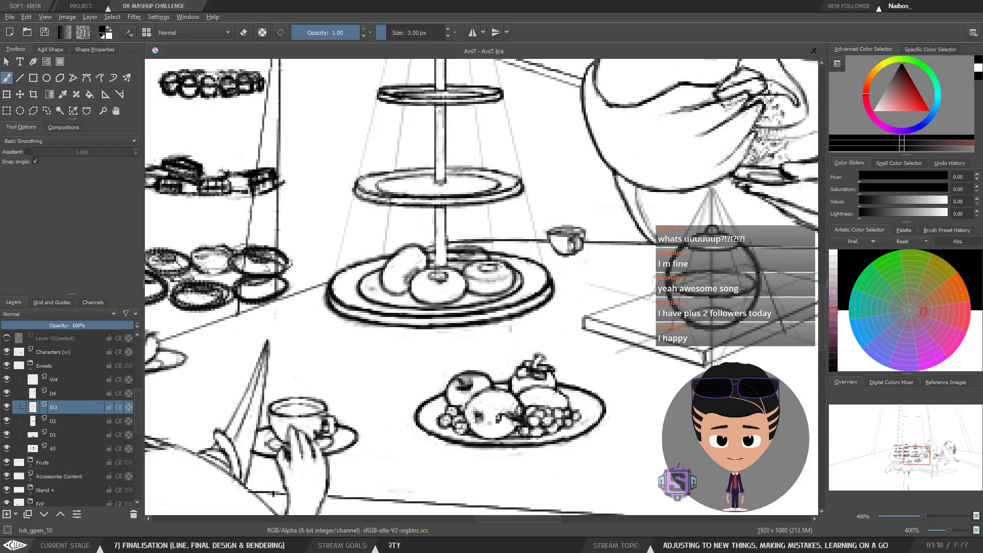
pyautogui.press('e')
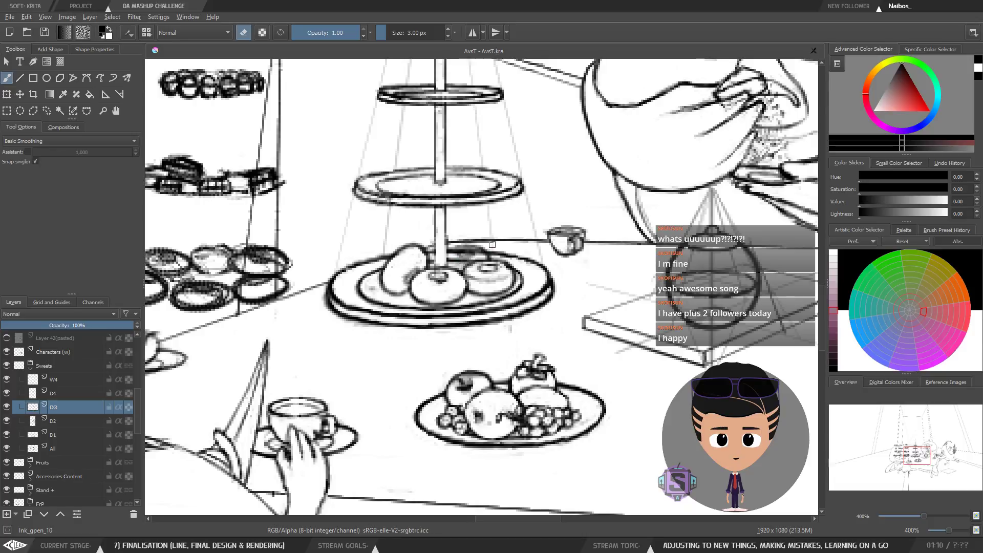
pyautogui.click(57, 383)
pyautogui.click(7, 380)
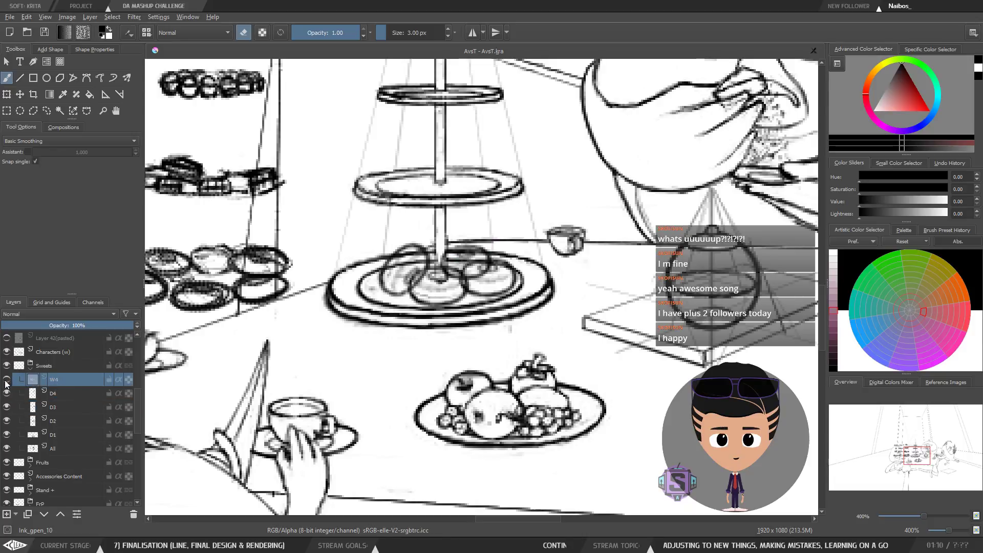
pyautogui.click(6, 379)
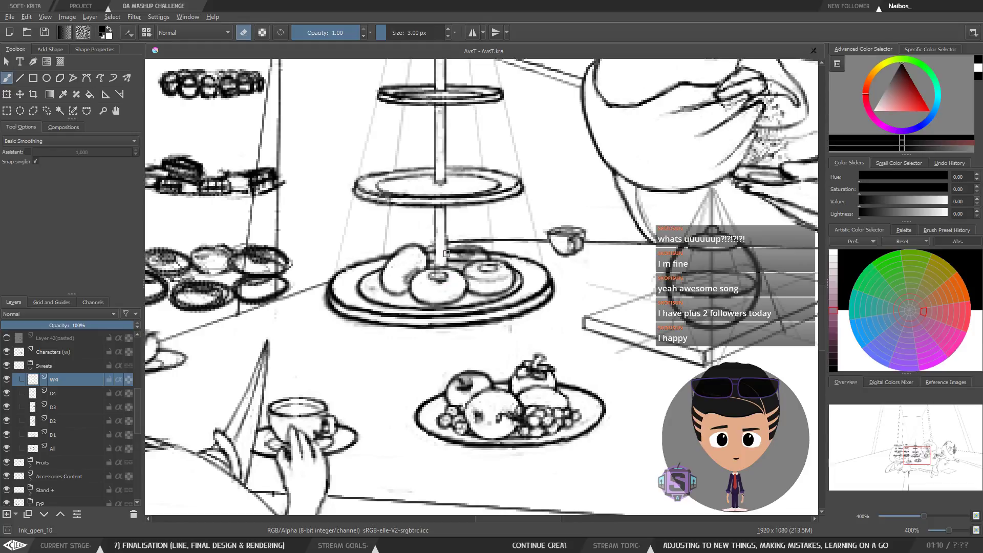
pyautogui.press('e')
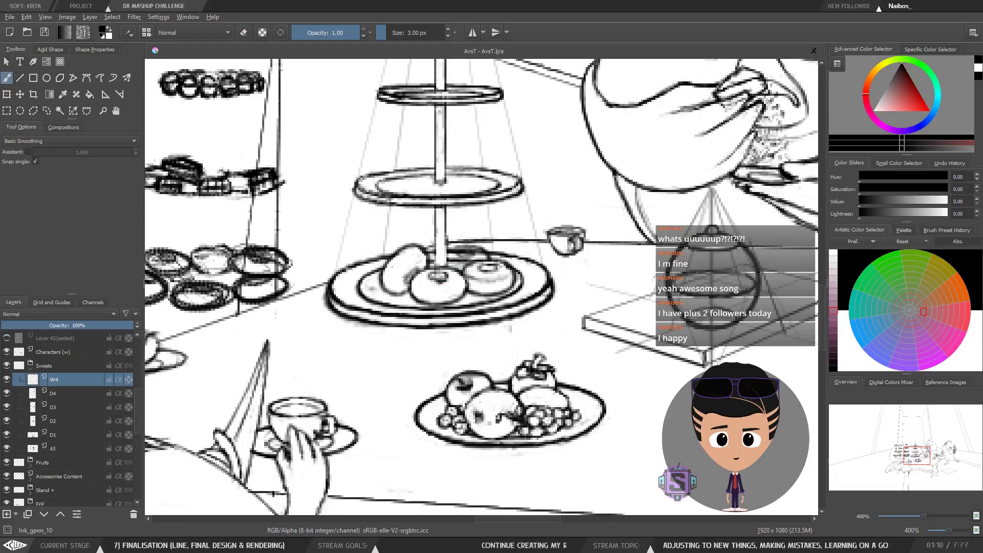
pyautogui.press('e')
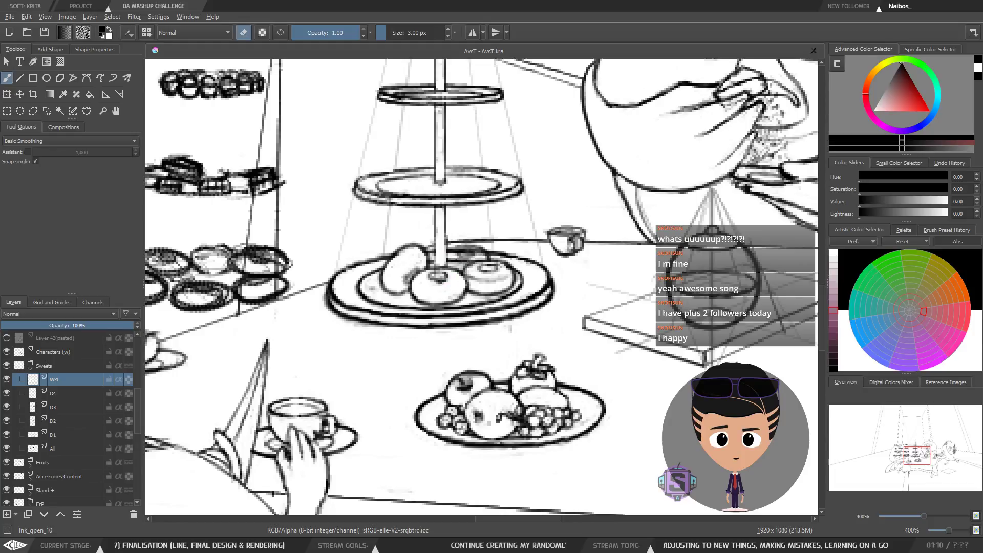
pyautogui.press('e')
pyautogui.press('x')
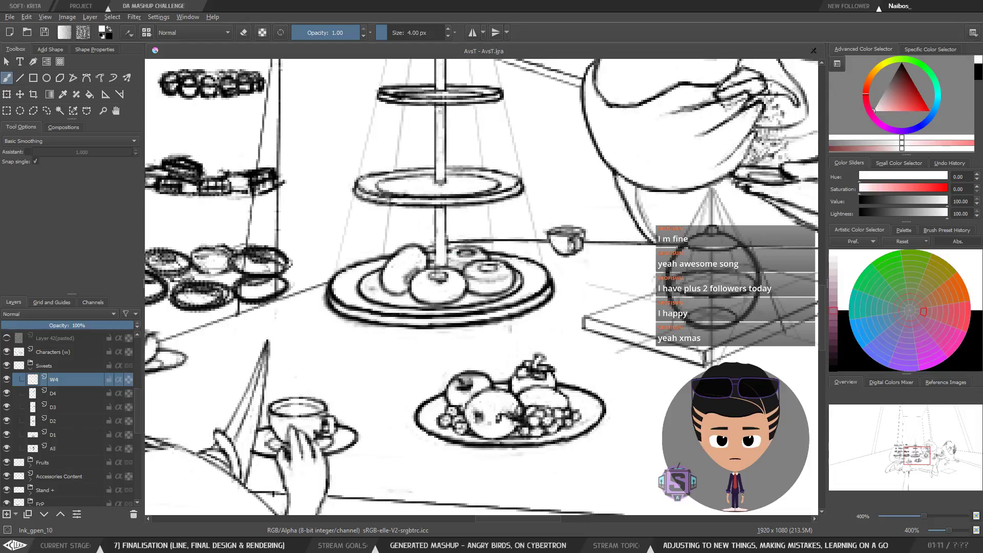
# Step: Mirror the canvas view horizontally and examine the donuts on the cake stand at several zoom levels
pyautogui.press('-')
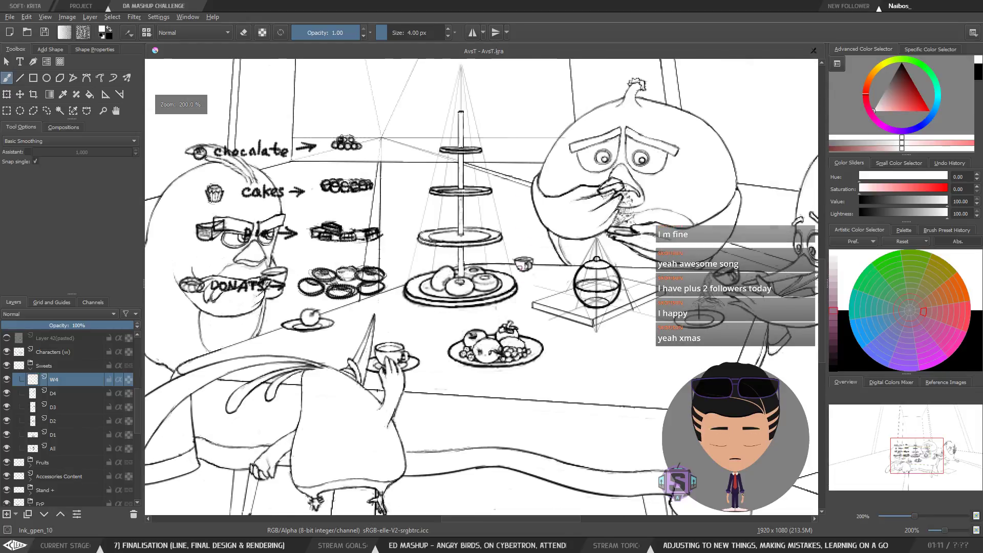
pyautogui.press('m')
pyautogui.press('m')
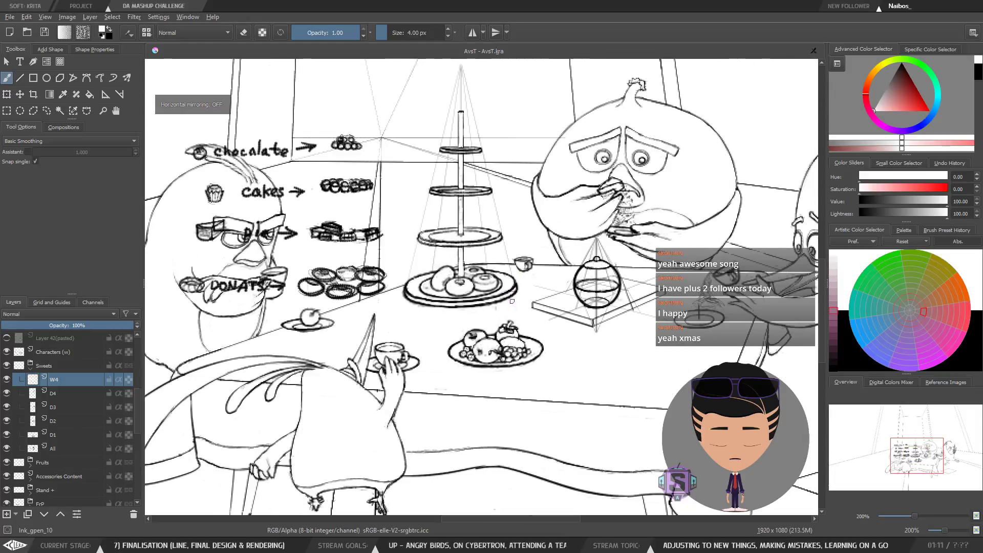
pyautogui.press('+')
pyautogui.press('+')
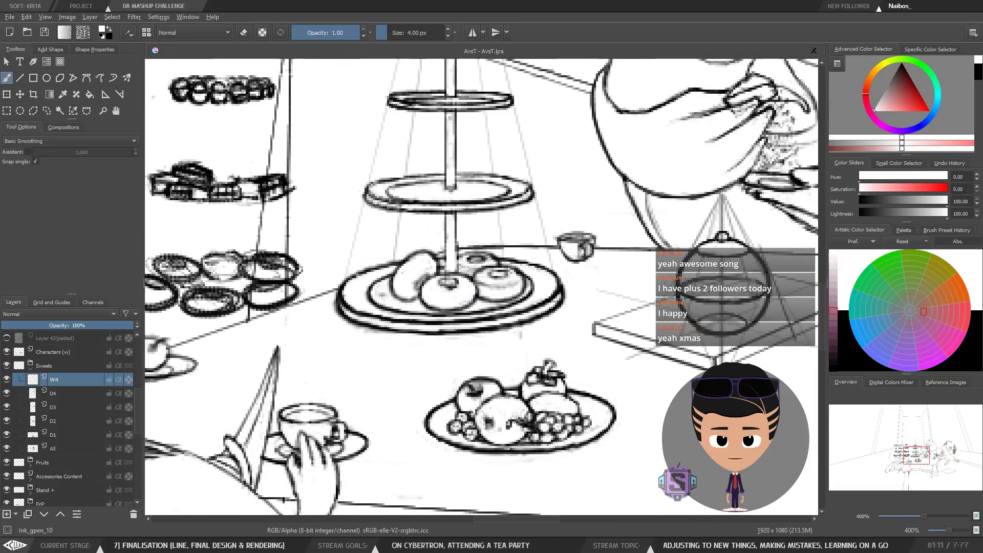
pyautogui.moveTo(522, 295)
pyautogui.mouseDown()
pyautogui.moveTo(520, 324)
pyautogui.moveTo(500, 348)
pyautogui.moveTo(525, 291)
pyautogui.mouseUp()
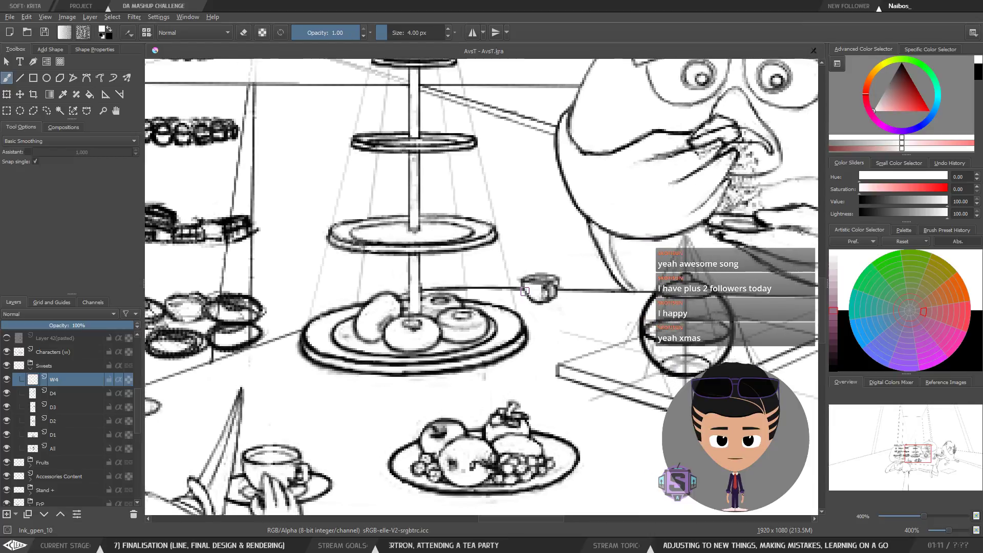
pyautogui.press('-')
pyautogui.press('-')
pyautogui.press('+')
pyautogui.press('+')
pyautogui.moveTo(429, 312); pyautogui.dragTo(430, 310)
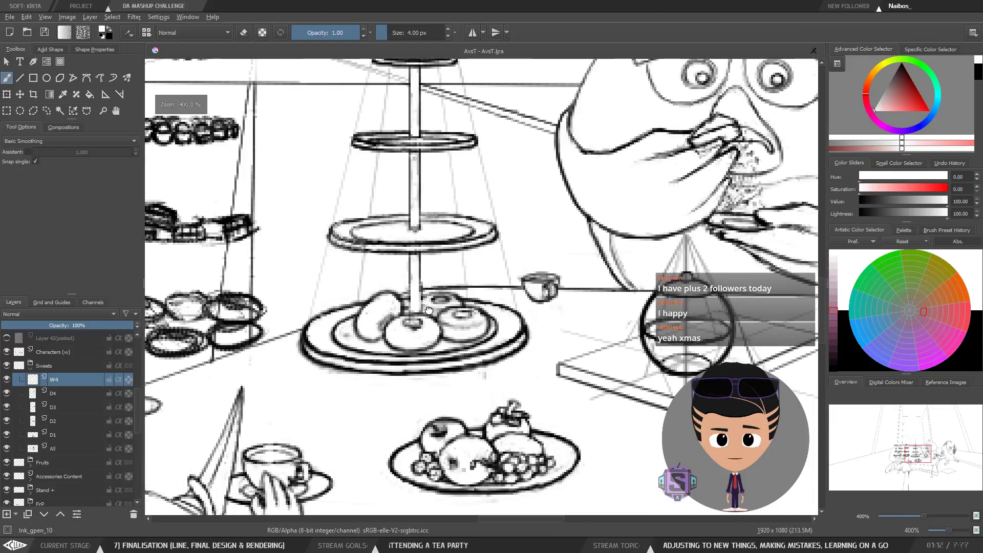
pyautogui.press('-')
pyautogui.press('-')
pyautogui.press('+')
pyautogui.press('+')
pyautogui.press('-')
pyautogui.press('-')
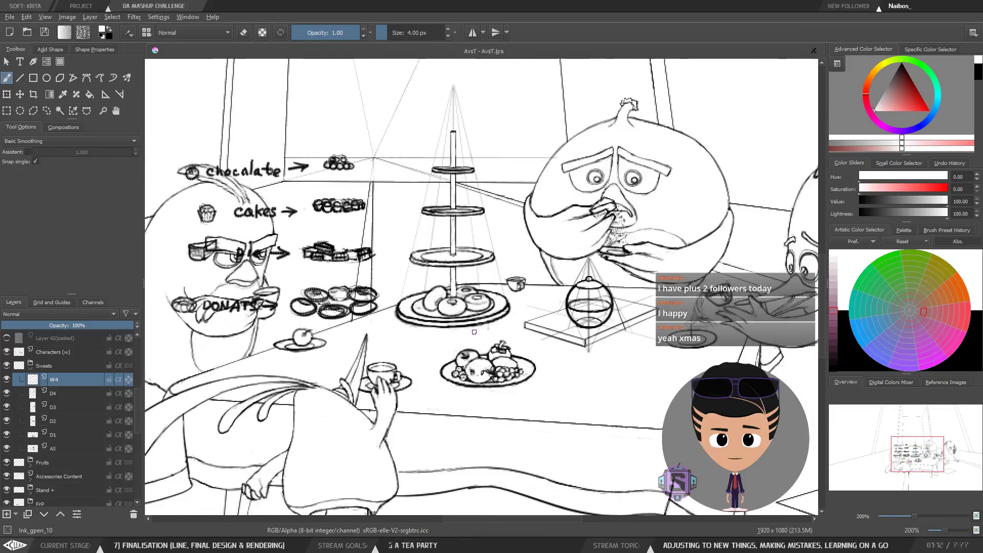
pyautogui.press('m')
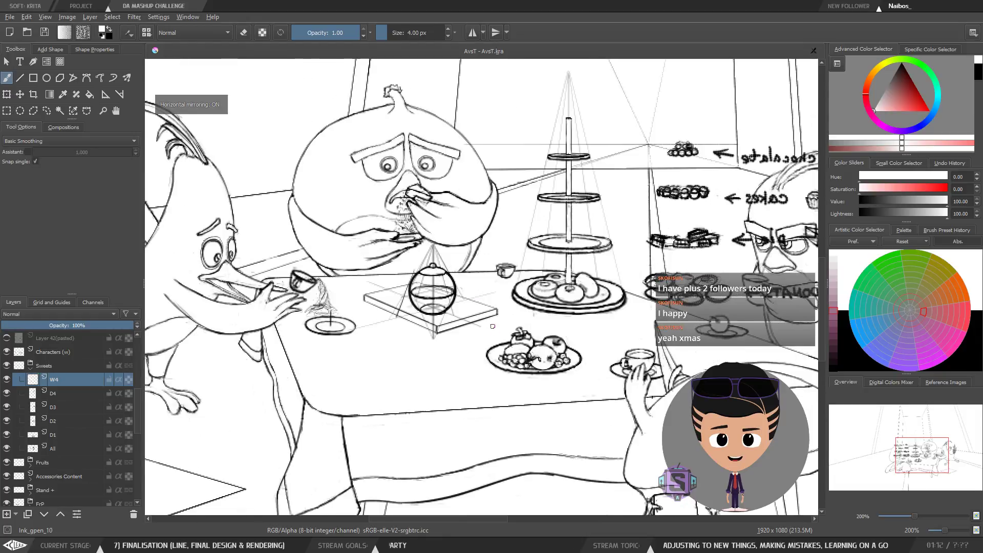
pyautogui.moveTo(575, 328); pyautogui.dragTo(500, 341)
pyautogui.moveTo(449, 347); pyautogui.dragTo(448, 345)
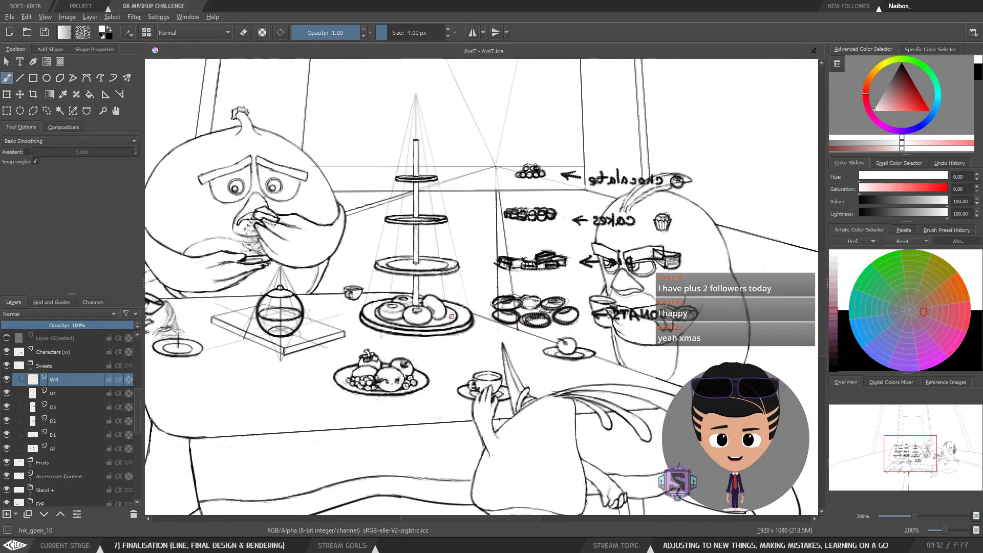
# Step: Toggle the W4 layer's visibility repeatedly to compare the donuts on the stand's bottom plate in the mirrored view
pyautogui.click(6, 380)
pyautogui.click(6, 381)
pyautogui.click(6, 380)
pyautogui.click(6, 381)
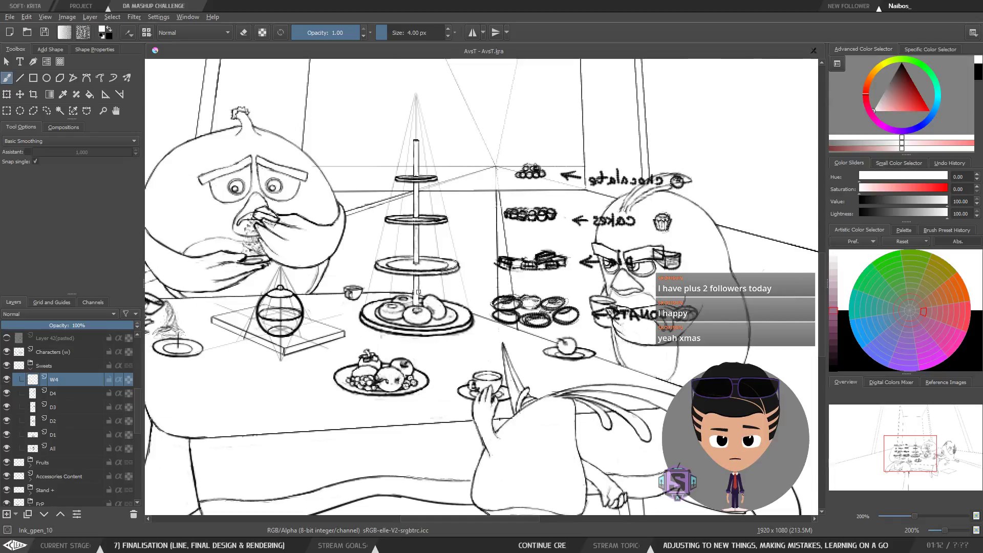
pyautogui.scroll(2, 367, 331)
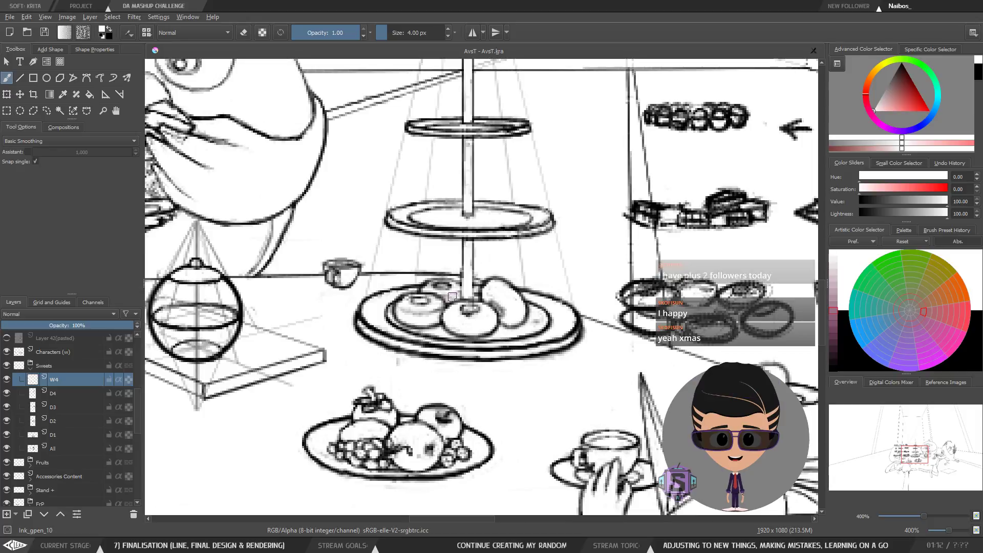
pyautogui.click(6, 380)
pyautogui.click(7, 380)
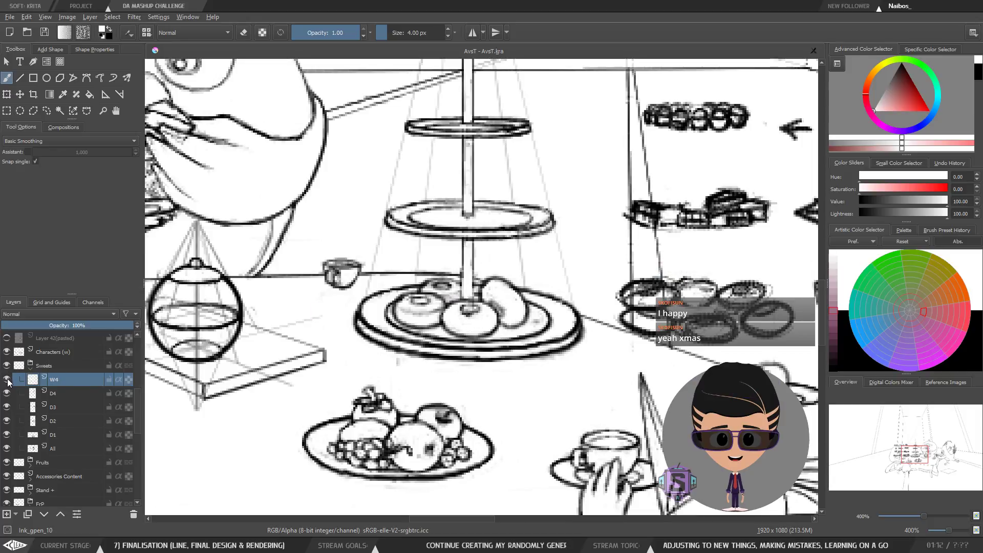
pyautogui.click(7, 380)
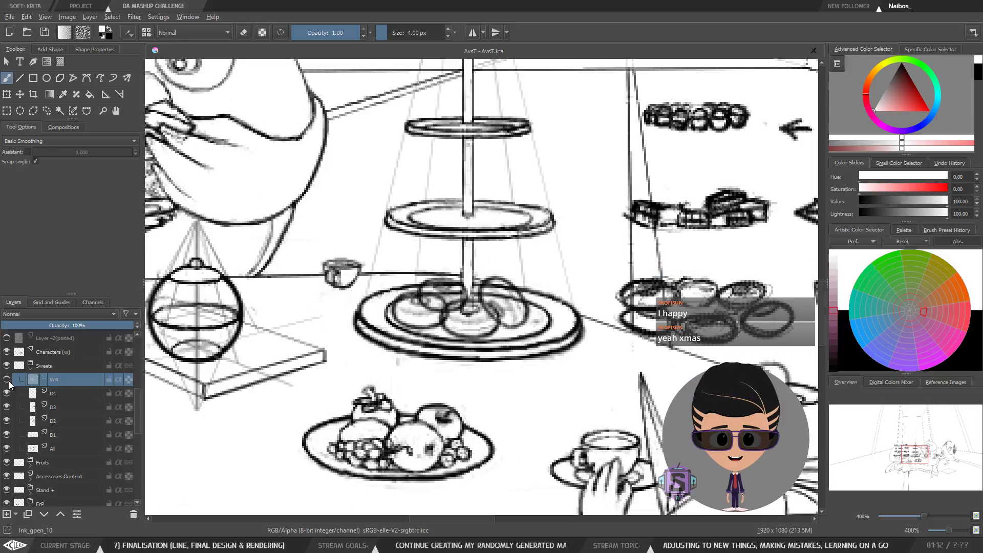
pyautogui.click(7, 380)
pyautogui.click(7, 380)
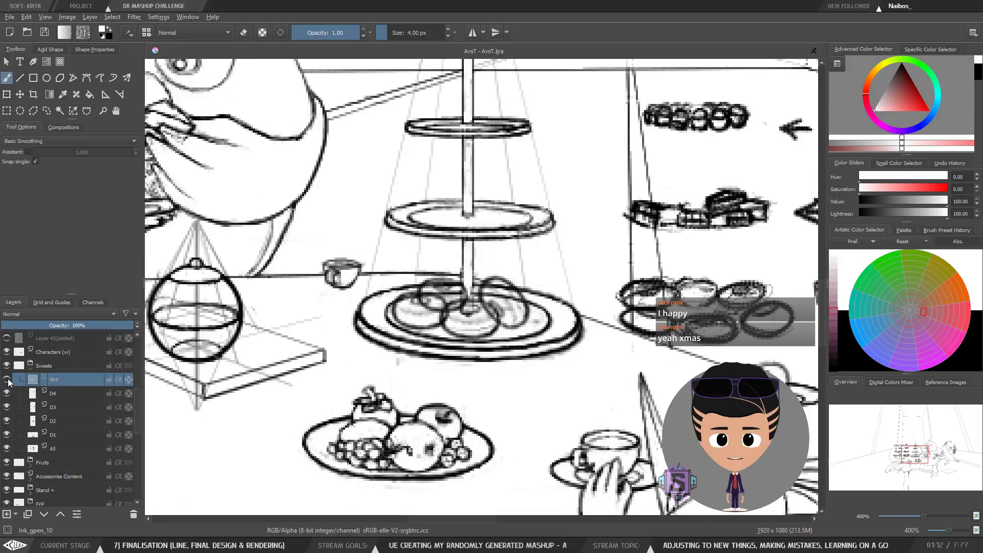
pyautogui.click(6, 380)
pyautogui.click(6, 380)
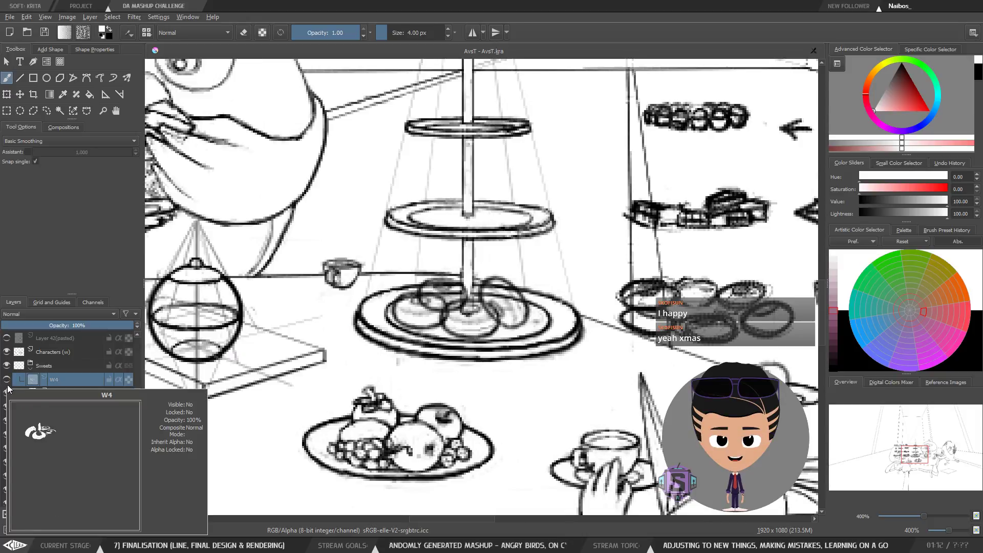
pyautogui.click(7, 380)
# Step: Check the D4 layer, reselect W4, turn off mirroring and inspect the bottom plate donuts at 800% zoom
pyautogui.press('e')
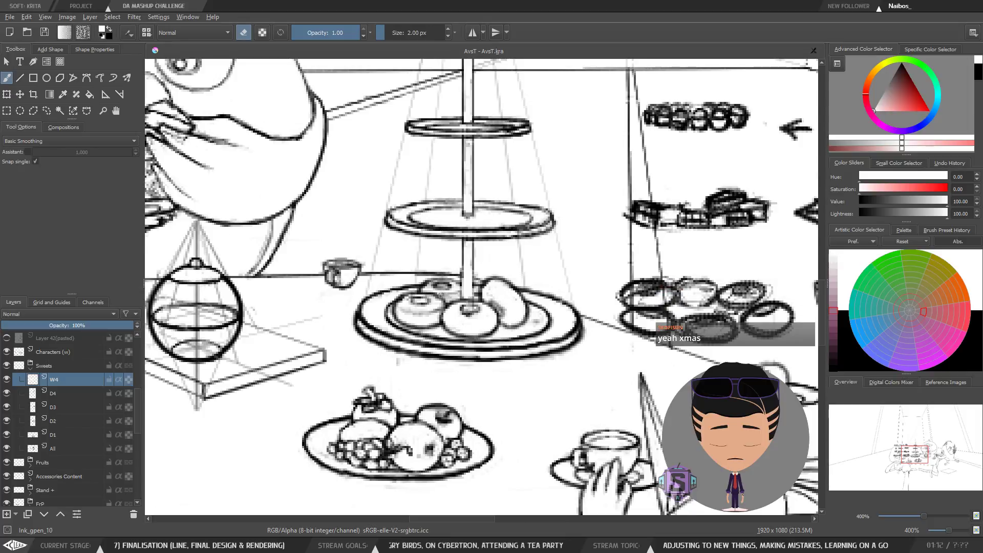
pyautogui.press('e')
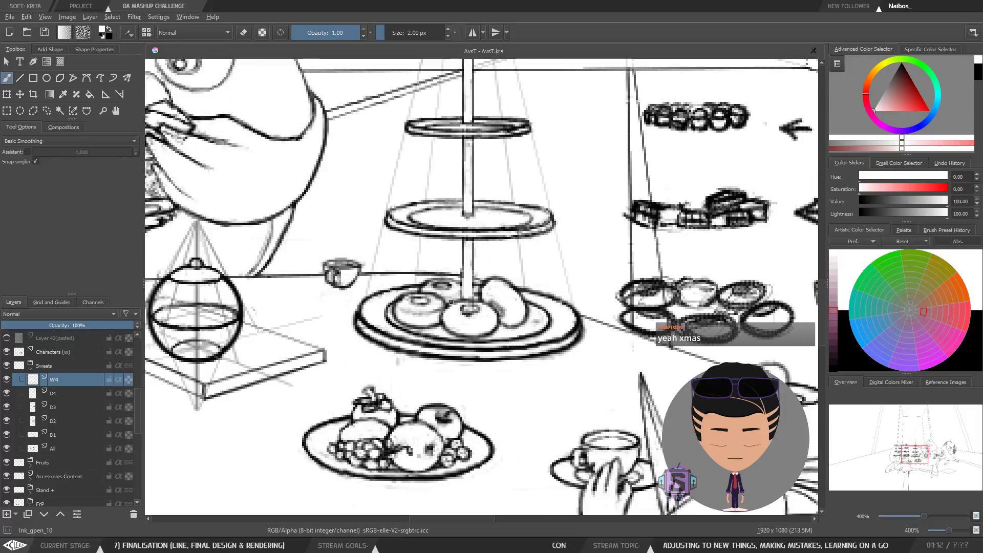
pyautogui.click(7, 393)
pyautogui.click(7, 393)
pyautogui.click(59, 393)
pyautogui.click(61, 384)
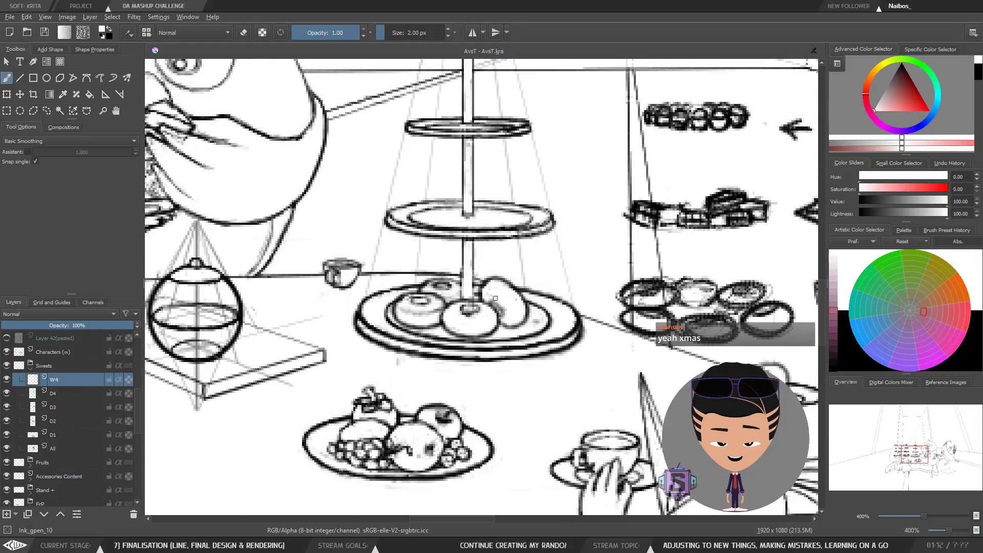
pyautogui.moveTo(490, 295); pyautogui.dragTo(456, 310)
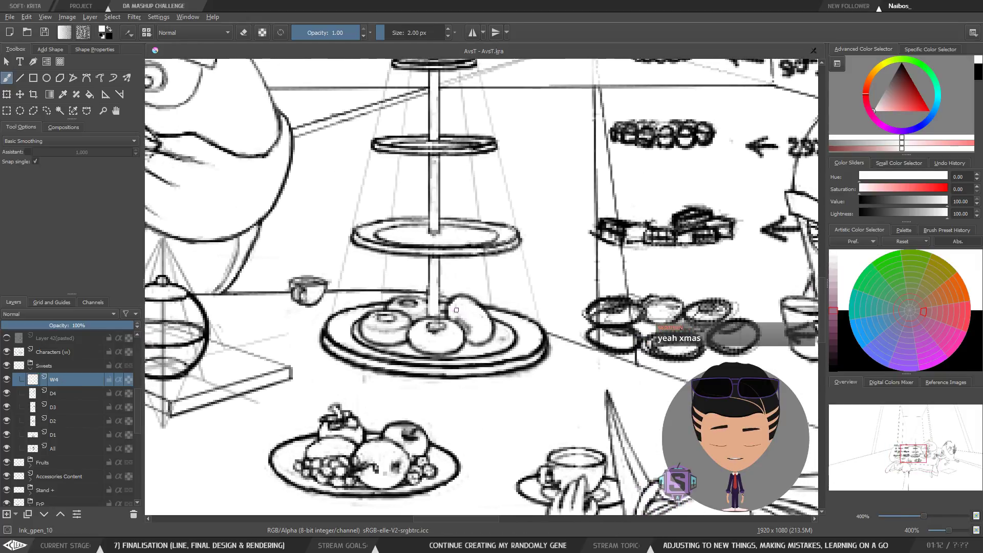
pyautogui.press('m')
pyautogui.moveTo(397, 300); pyautogui.dragTo(289, 288)
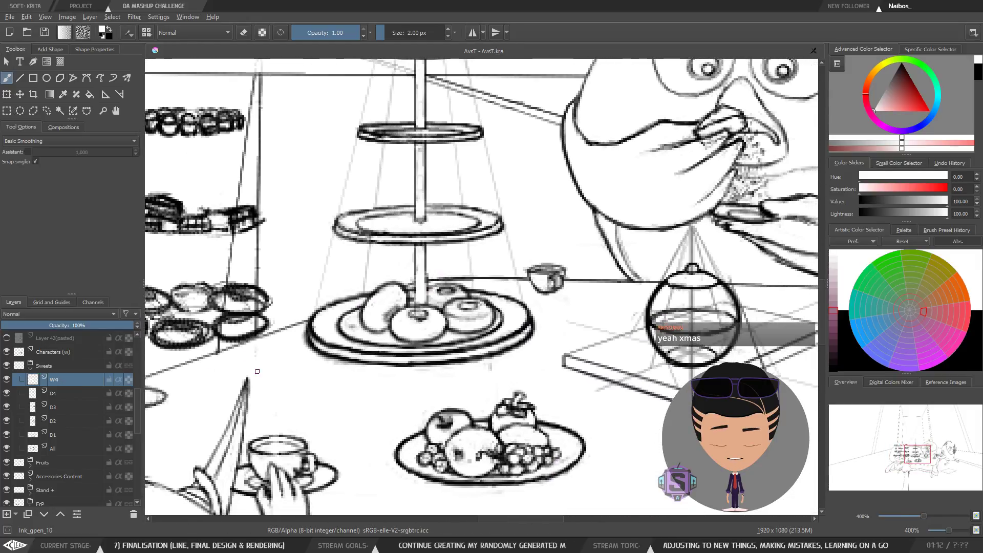
pyautogui.moveTo(453, 304); pyautogui.dragTo(429, 335)
pyautogui.hotkey('ctrl', '+')
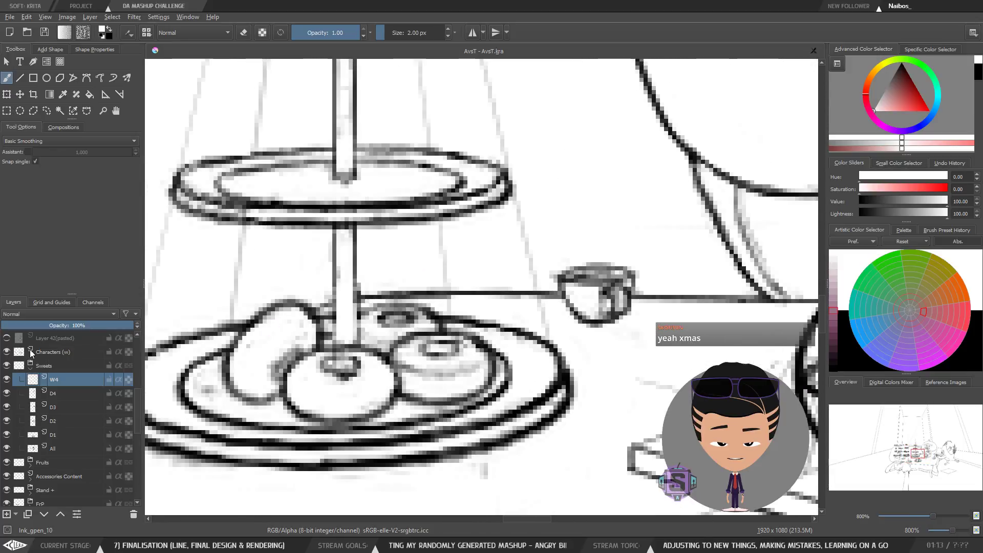
# Step: Toggle the W4 cover layer on and off repeatedly while examining the donuts on the stand's bottom plate at 566% zoom
pyautogui.click(7, 380)
pyautogui.click(7, 380)
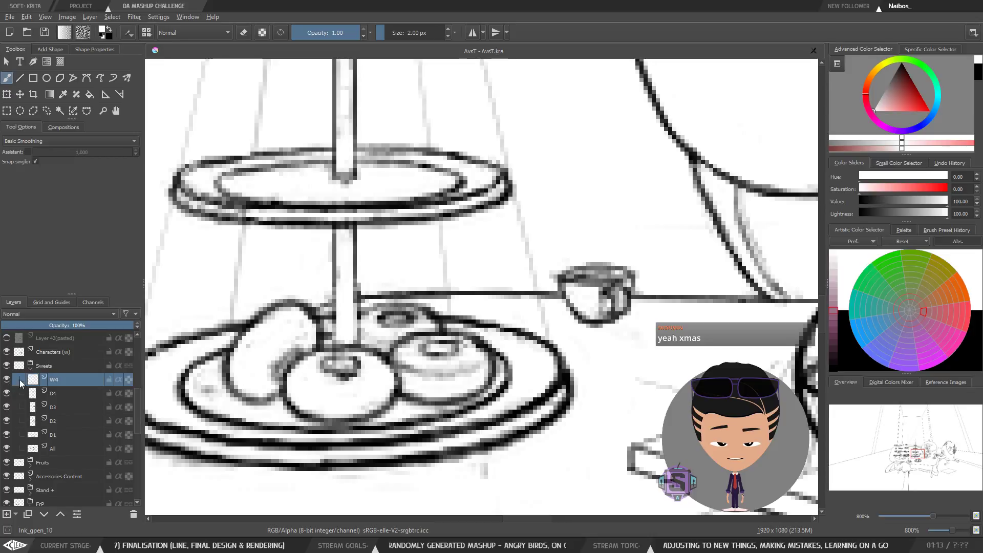
pyautogui.hotkey('ctrl', '-')
pyautogui.moveTo(370, 327); pyautogui.dragTo(387, 349)
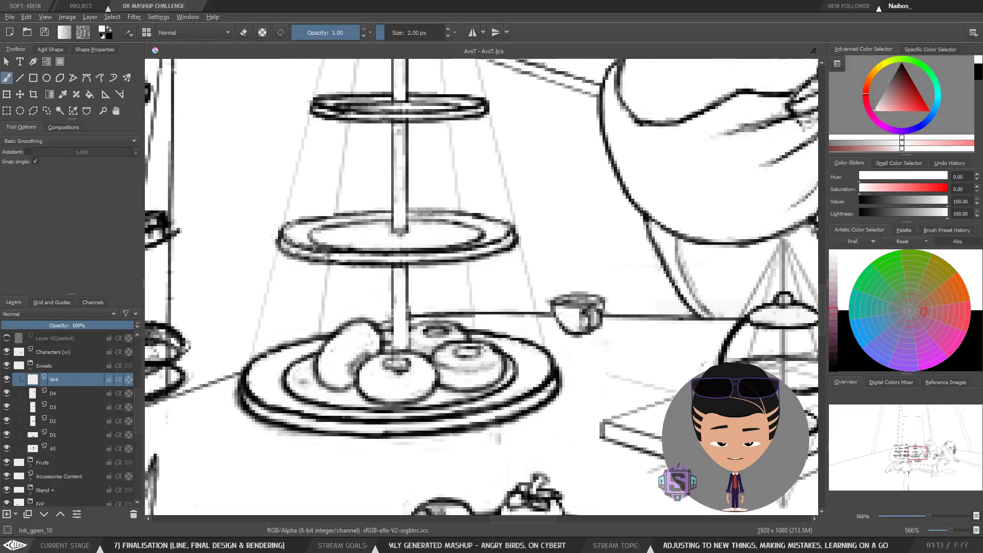
pyautogui.click(8, 381)
pyautogui.click(8, 380)
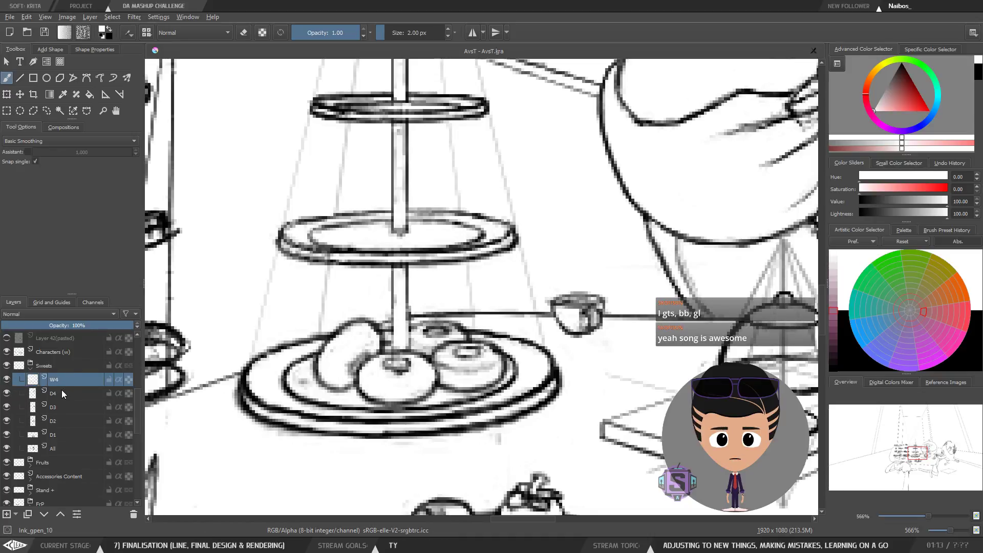
pyautogui.click(7, 380)
pyautogui.click(6, 380)
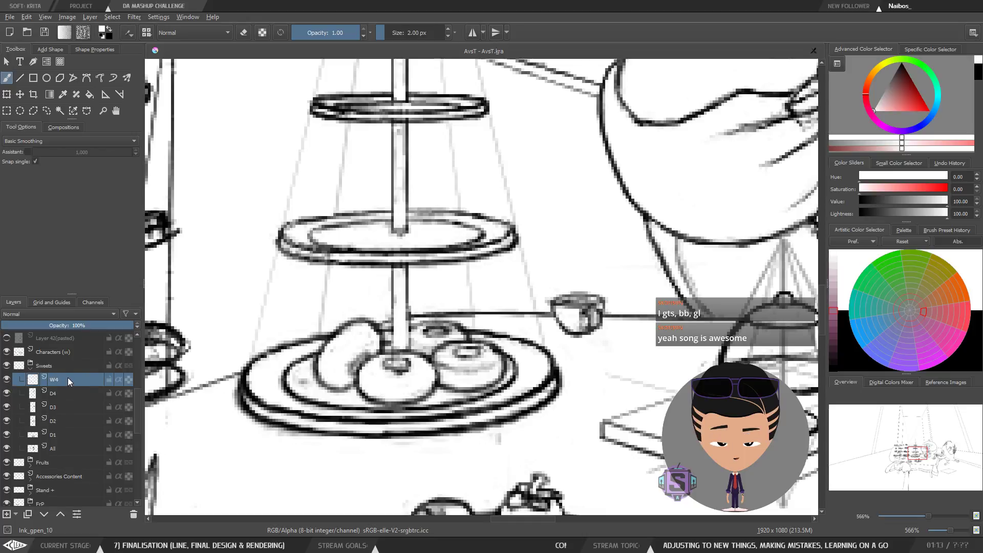
pyautogui.click(7, 380)
pyautogui.click(6, 380)
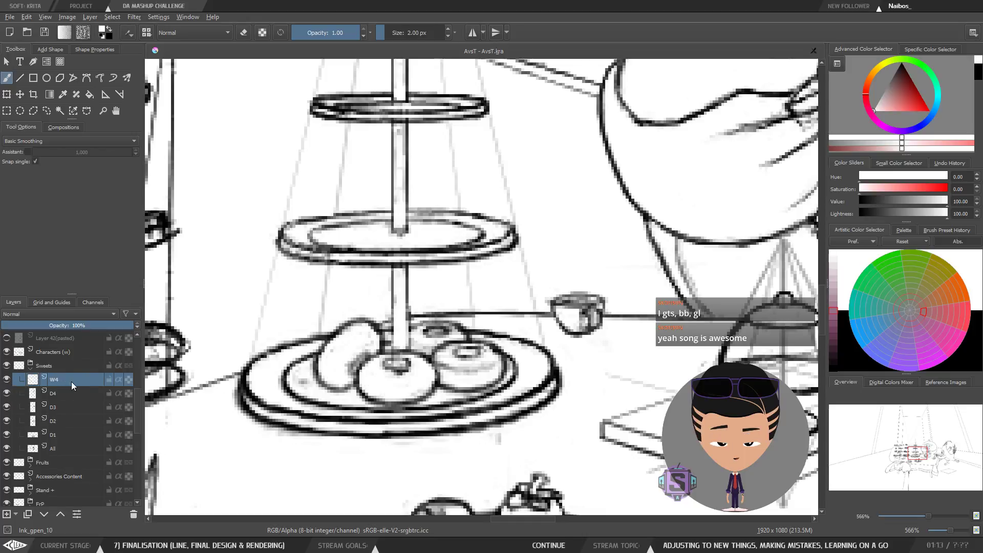
pyautogui.click(7, 380)
pyautogui.click(7, 380)
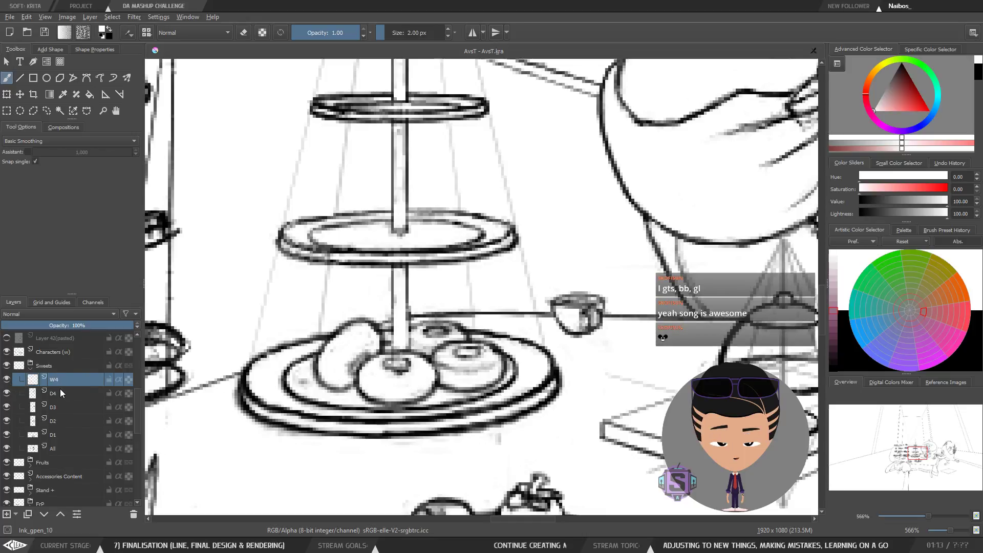
pyautogui.click(7, 380)
pyautogui.click(7, 380)
pyautogui.click(6, 380)
pyautogui.click(6, 381)
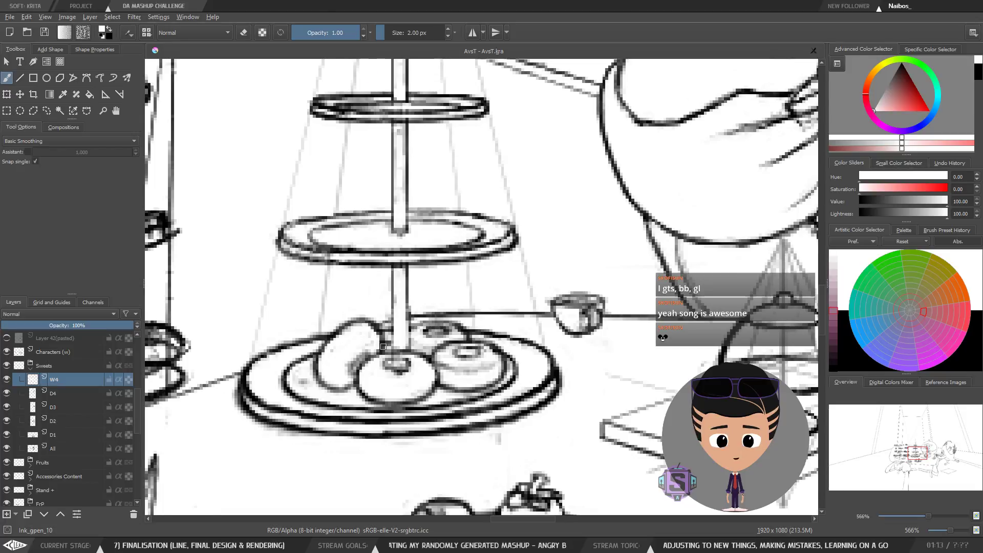
pyautogui.moveTo(384, 346); pyautogui.dragTo(391, 338)
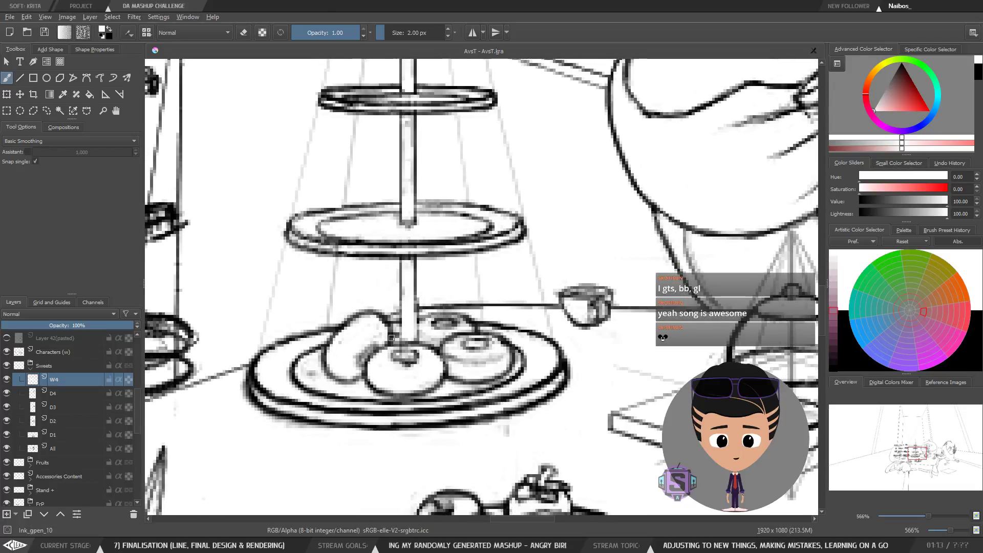
pyautogui.click(6, 380)
pyautogui.click(6, 380)
pyautogui.click(64, 392)
pyautogui.click(62, 383)
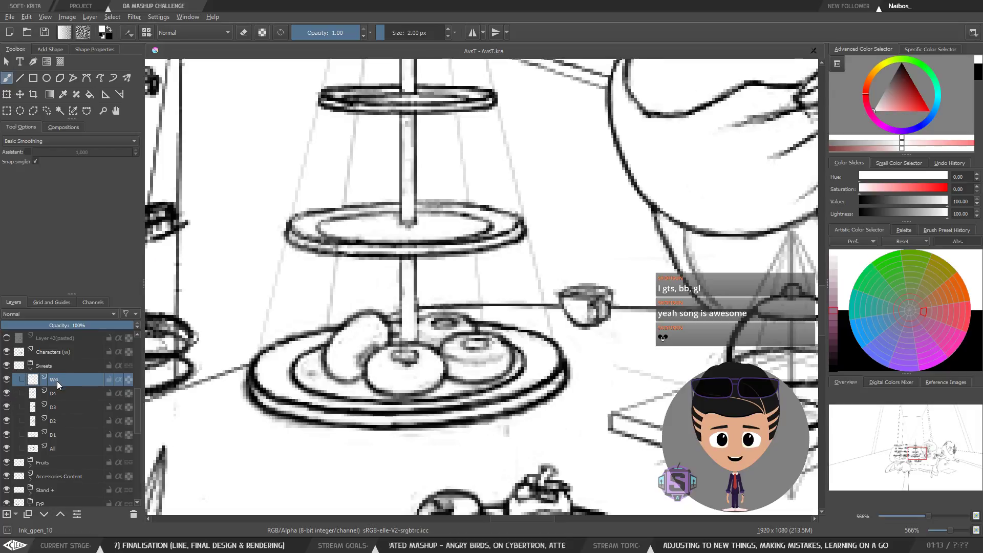
pyautogui.click(6, 380)
pyautogui.click(6, 380)
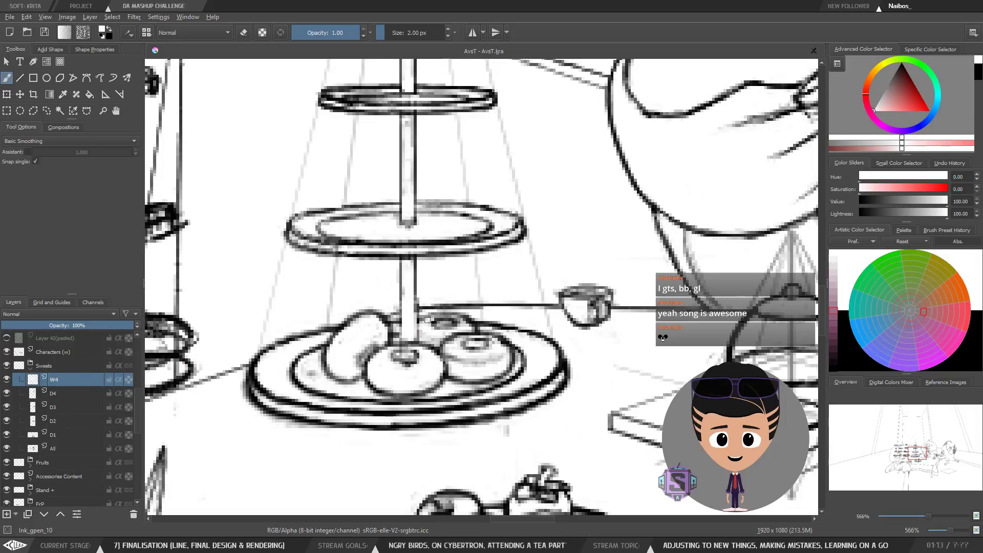
# Step: Examine the cake stand and its donuts in normal and mirrored views at several zoom levels
pyautogui.press('-')
pyautogui.press('-')
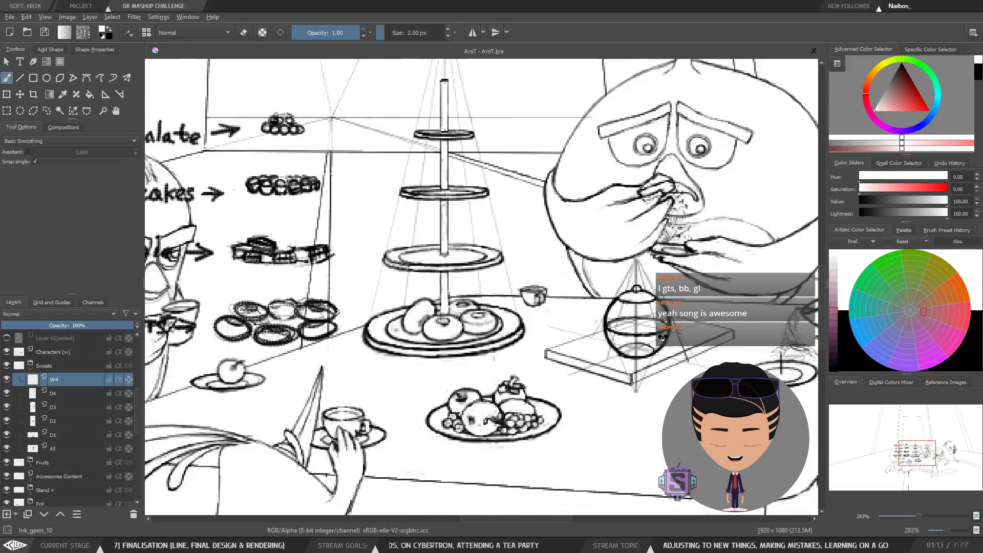
pyautogui.press('+')
pyautogui.press('+')
pyautogui.press('e')
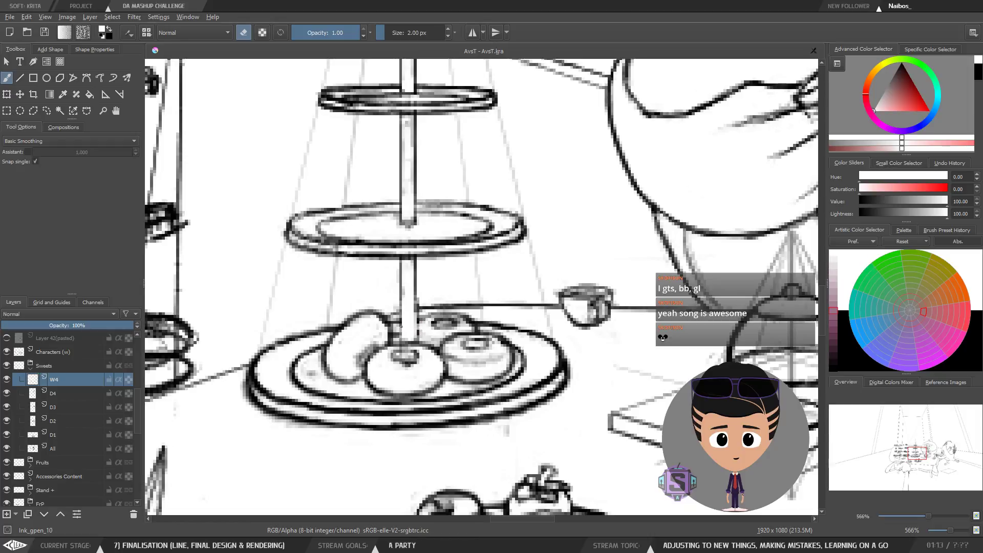
pyautogui.scroll(-2, 401, 353)
pyautogui.scroll(2, 401, 353)
pyautogui.press('e')
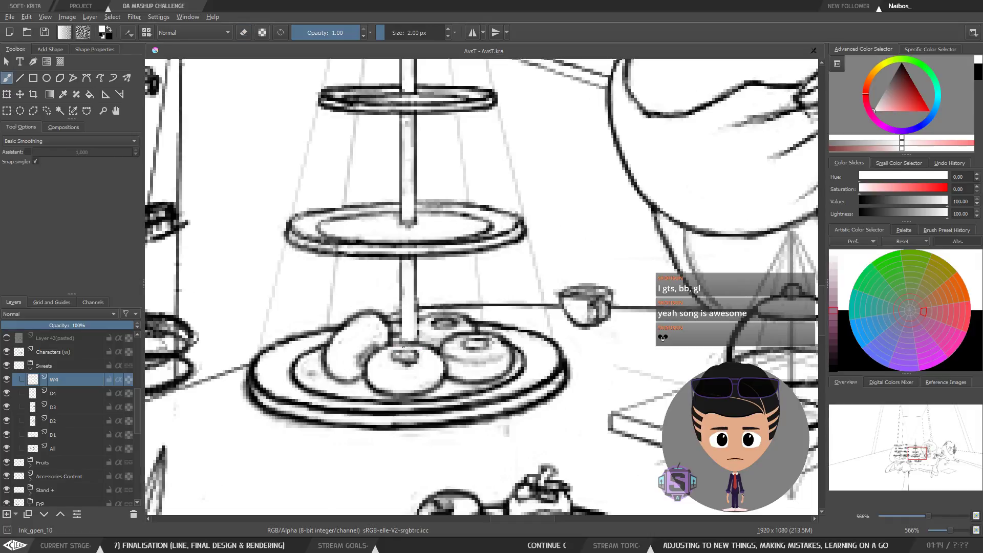
pyautogui.press('-')
pyautogui.press('-')
pyautogui.press('m')
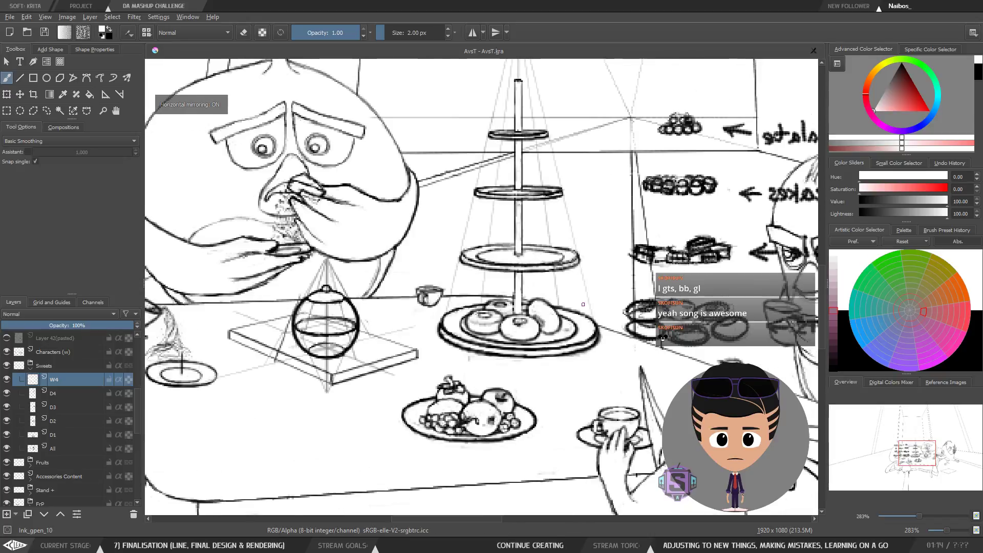
pyautogui.press('+')
pyautogui.press('+')
pyautogui.moveTo(534, 359); pyautogui.dragTo(439, 328)
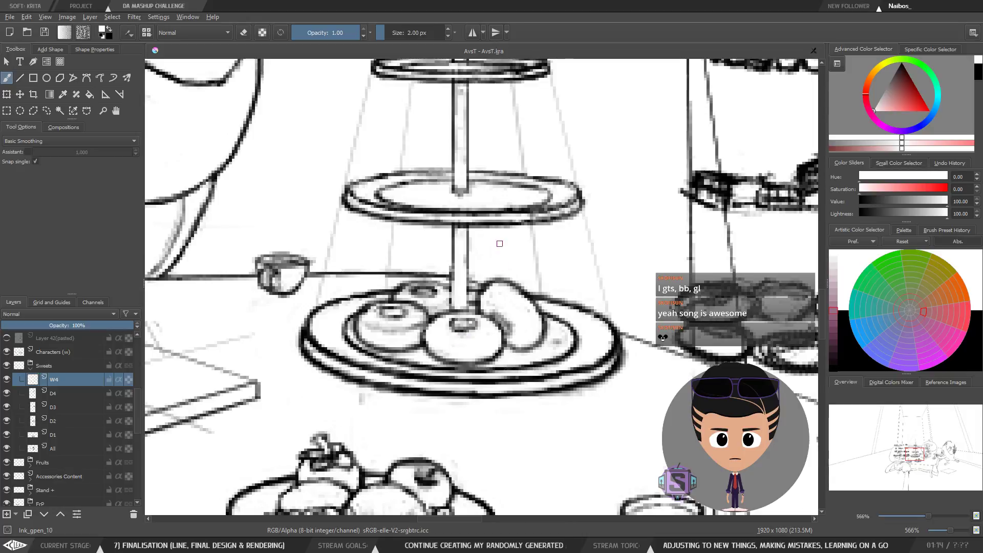
pyautogui.moveTo(500, 244); pyautogui.dragTo(429, 246)
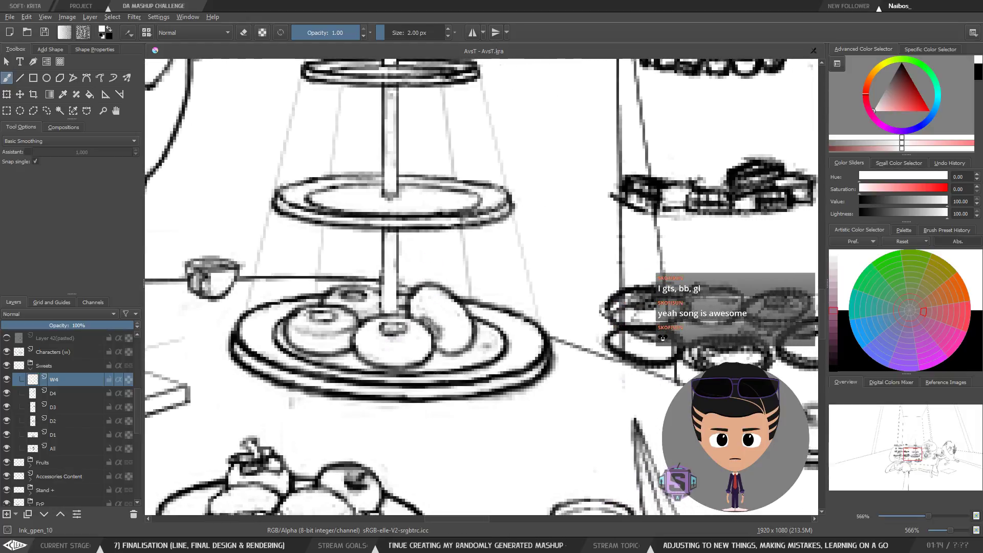
pyautogui.press('m')
pyautogui.press('-')
pyautogui.press('-')
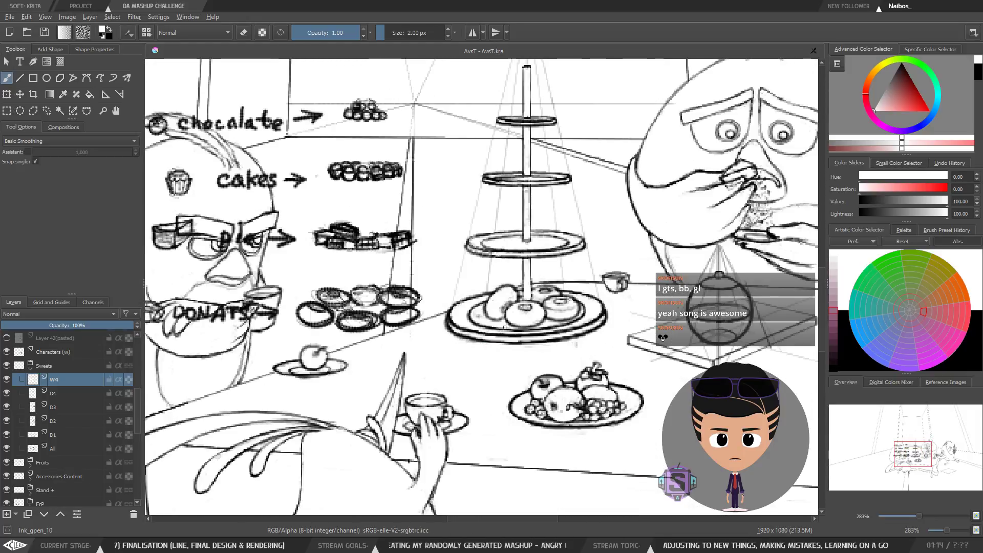
pyautogui.moveTo(550, 319); pyautogui.dragTo(467, 328)
pyautogui.press('+')
pyautogui.press('+')
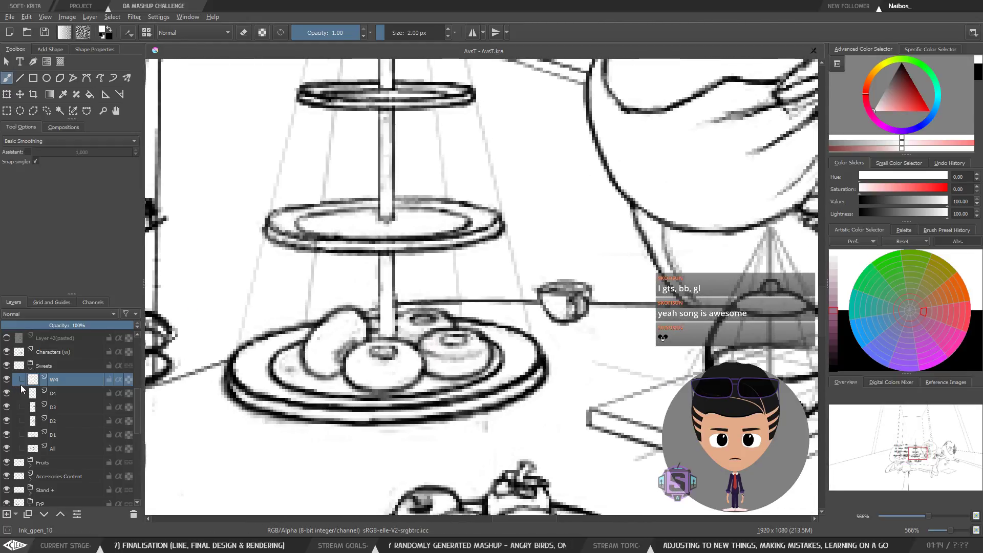
# Step: Check the D4 layer, then expand the Stand group in the layer stack and select its W2 layer
pyautogui.click(6, 392)
pyautogui.click(6, 392)
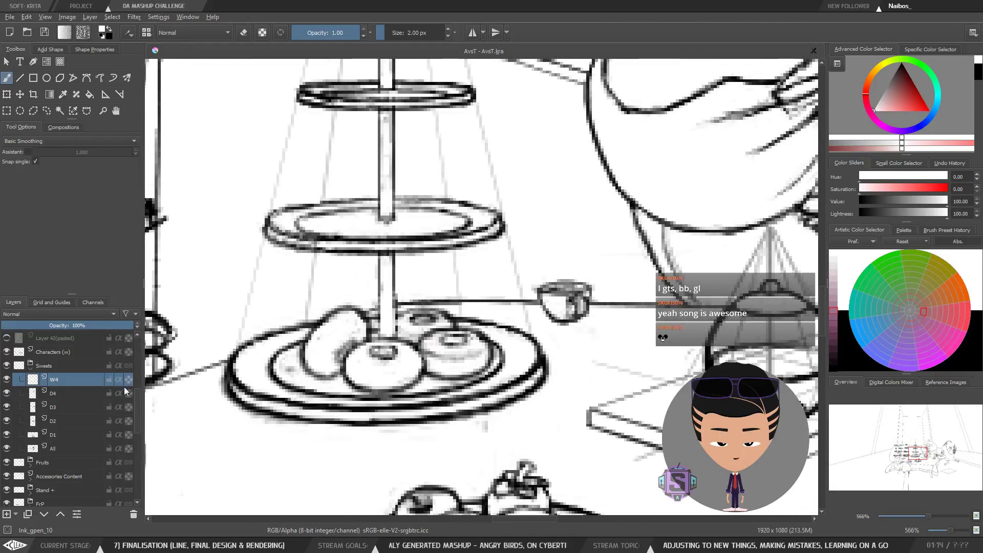
pyautogui.moveTo(137, 405); pyautogui.dragTo(137, 420)
pyautogui.click(31, 426)
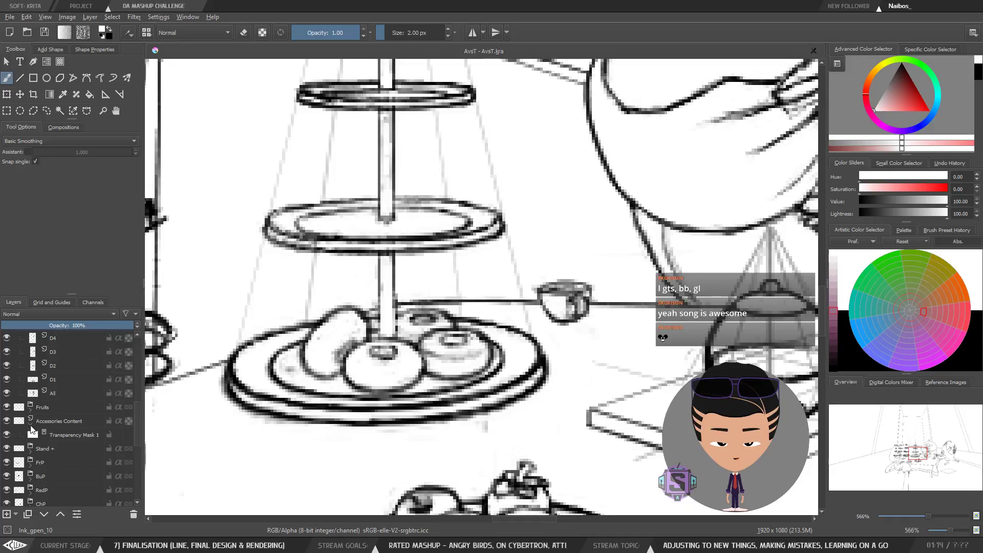
pyautogui.click(31, 425)
pyautogui.click(30, 438)
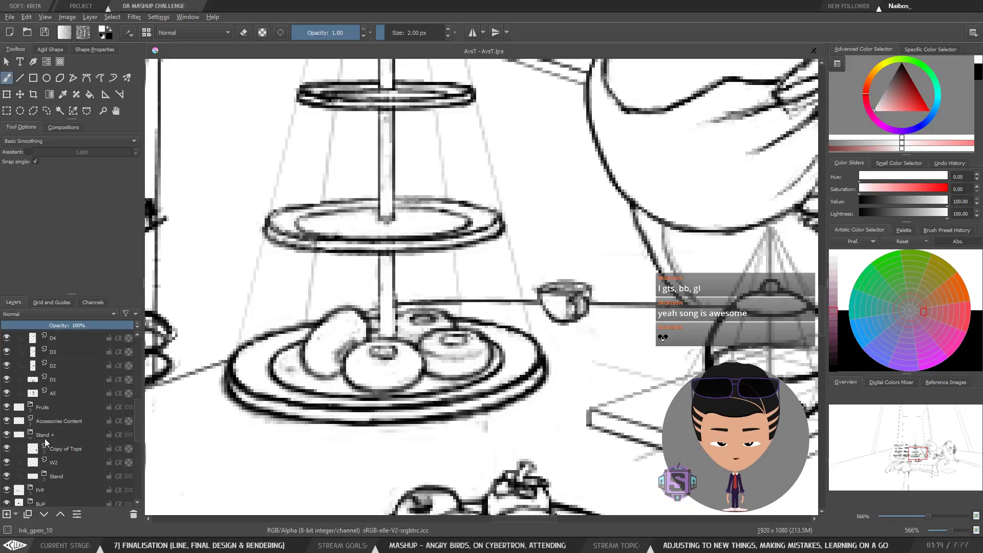
pyautogui.click(67, 461)
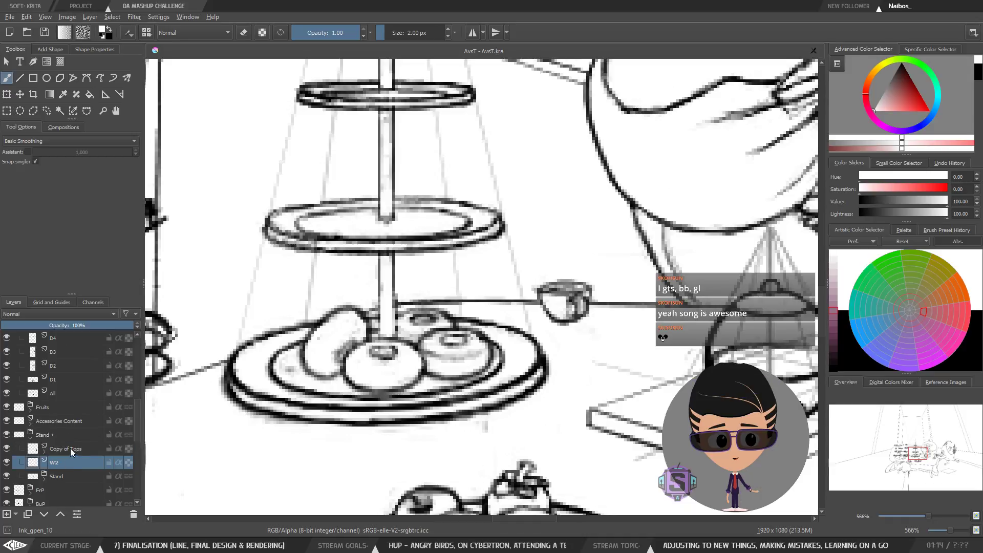
# Step: Toggle the W2 layer's visibility repeatedly to check its effect on the stand's bottom plate
pyautogui.click(6, 462)
pyautogui.click(6, 463)
pyautogui.click(7, 464)
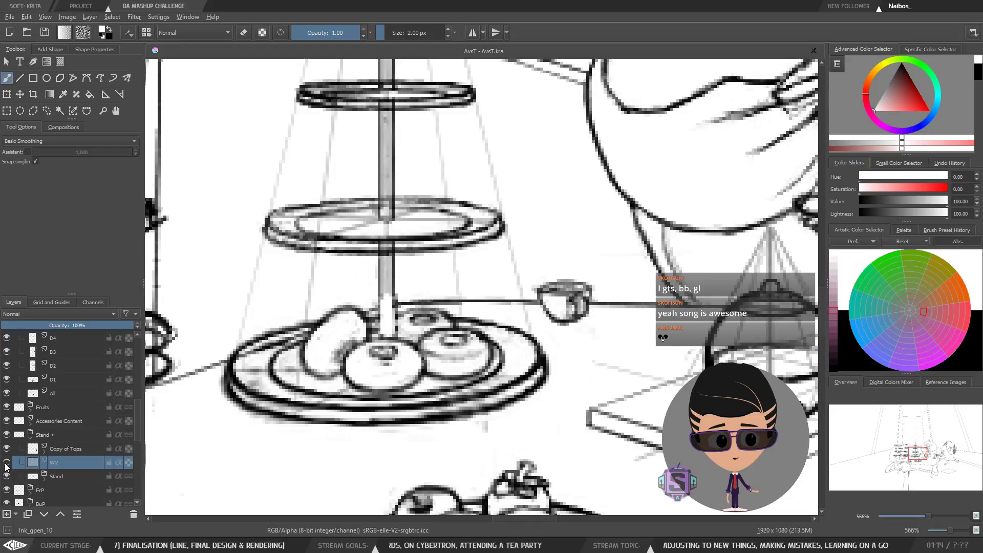
pyautogui.click(7, 463)
pyautogui.click(7, 463)
pyautogui.click(7, 463)
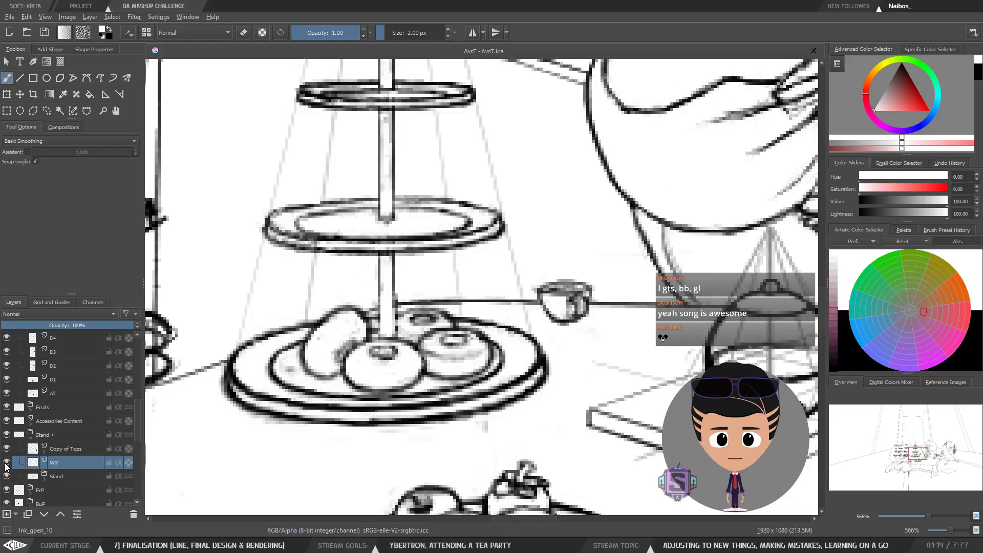
pyautogui.click(7, 463)
pyautogui.click(6, 463)
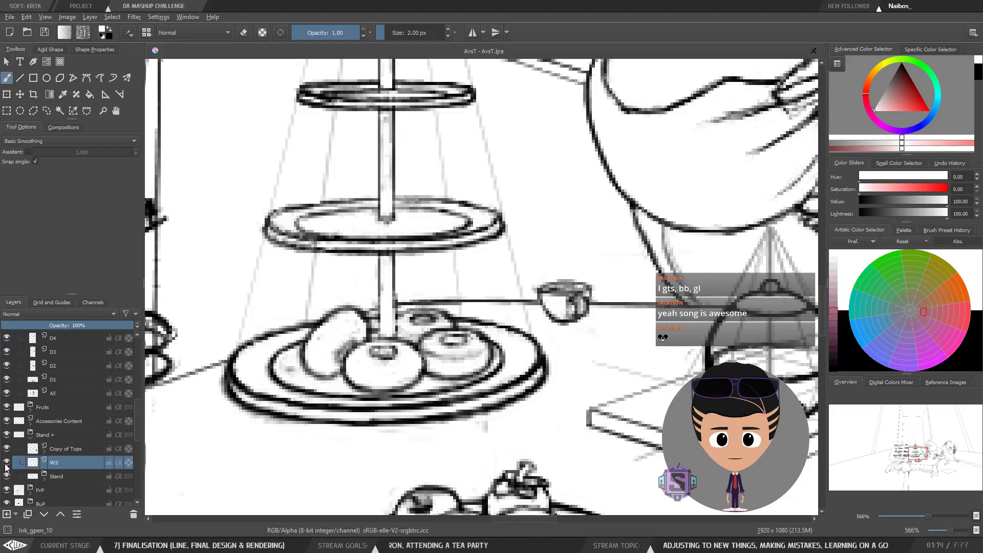
pyautogui.click(58, 477)
pyautogui.click(64, 464)
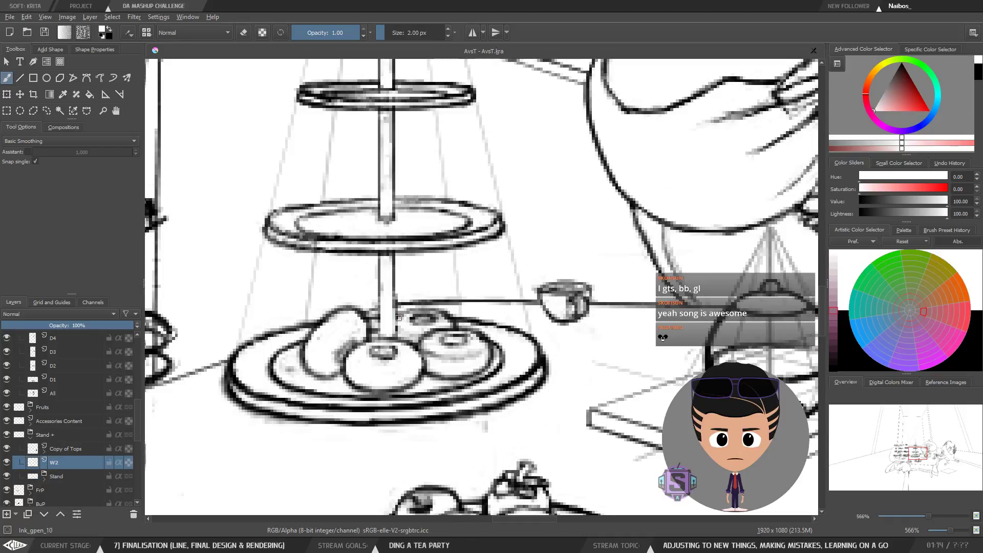
# Step: Switch to erasing, expand the nested Stand layer group, and select its Bottoms layer after checking its visibility
pyautogui.press('e')
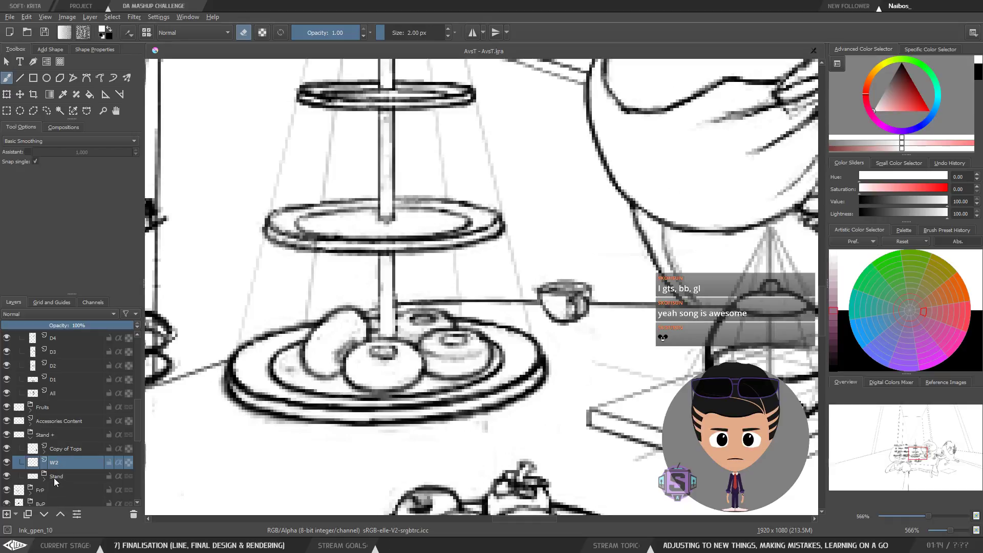
pyautogui.click(30, 478)
pyautogui.click(6, 476)
pyautogui.click(6, 477)
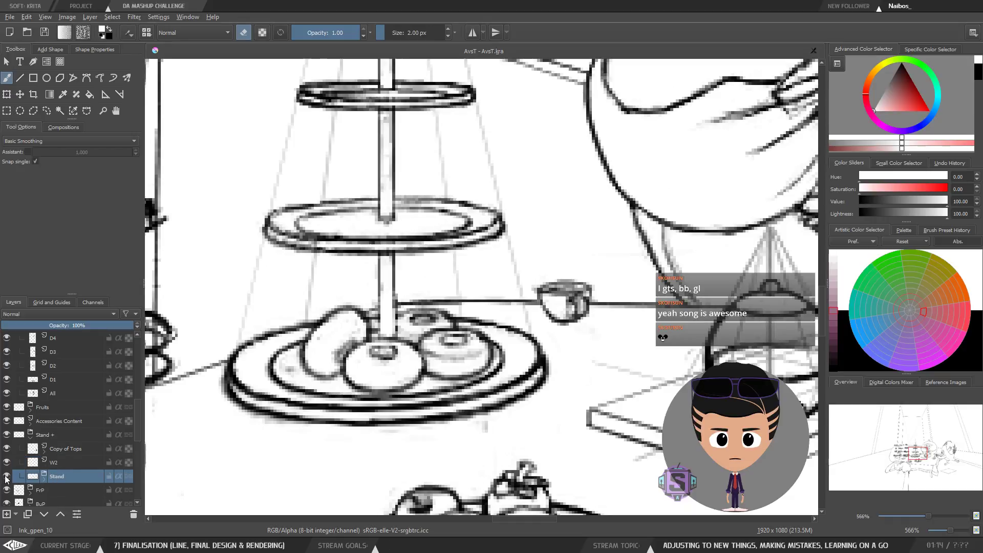
pyautogui.click(44, 480)
pyautogui.moveTo(137, 425); pyautogui.dragTo(139, 439)
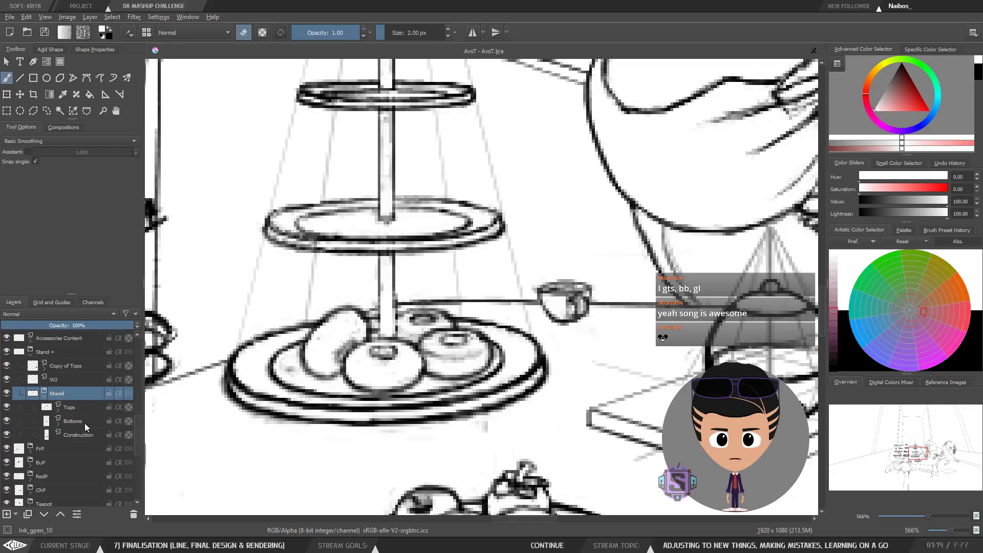
pyautogui.click(84, 423)
pyautogui.click(6, 421)
pyautogui.click(7, 422)
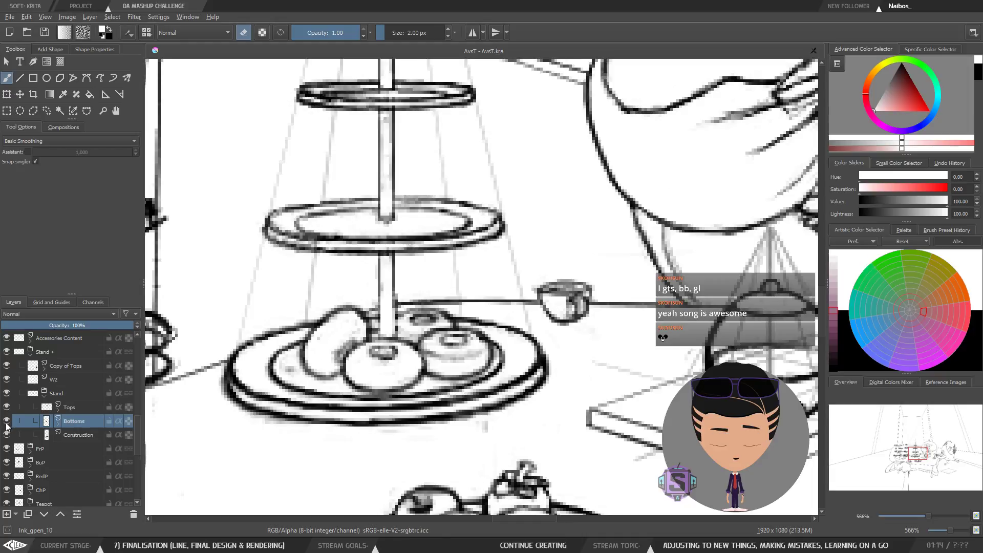
# Step: Set the brush to black at 2 px in eraser mode, zoom back in on the stand, and select the Tops layer
pyautogui.press('e')
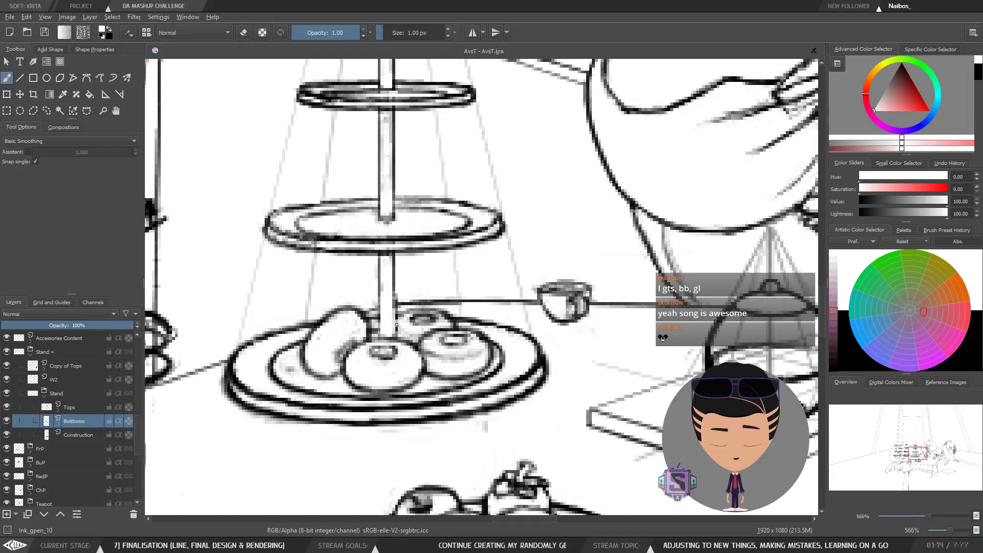
pyautogui.press('x')
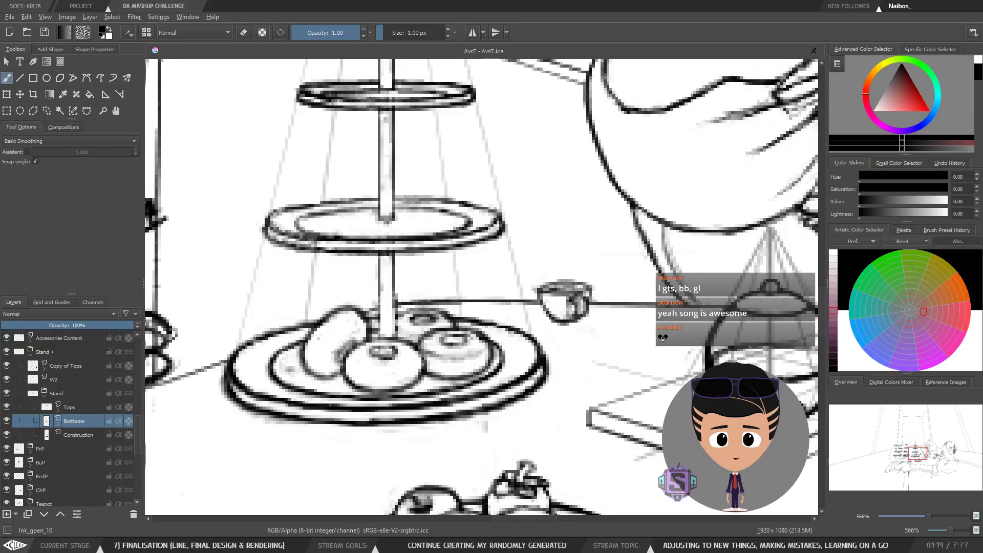
pyautogui.press(']')
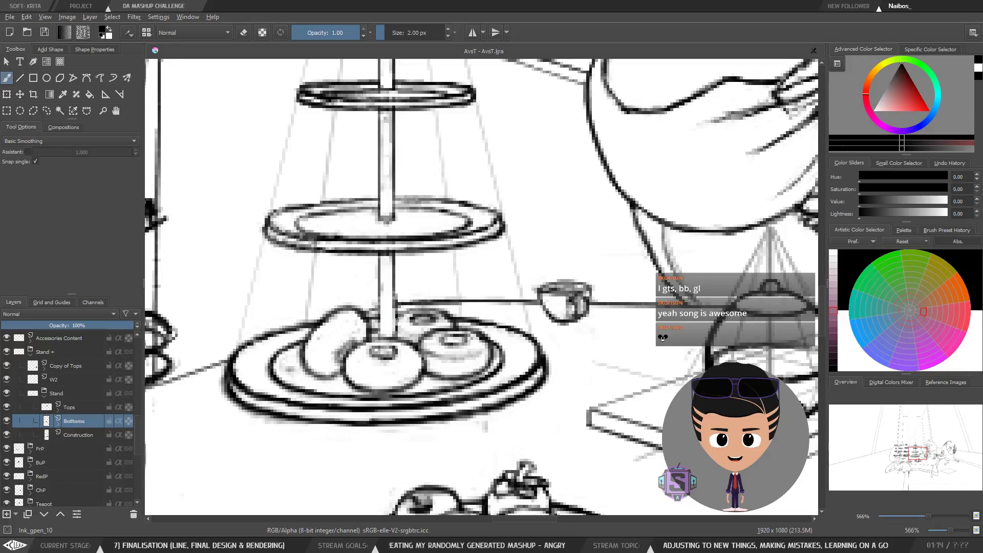
pyautogui.scroll(-2, 433, 293)
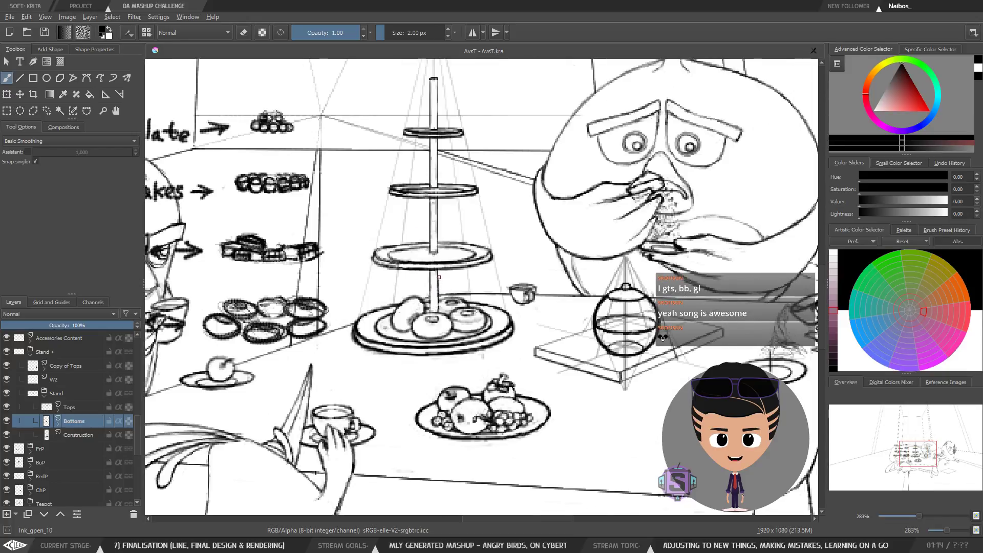
pyautogui.press('e')
pyautogui.hotkey('ctrl', '+')
pyautogui.hotkey('ctrl', '+')
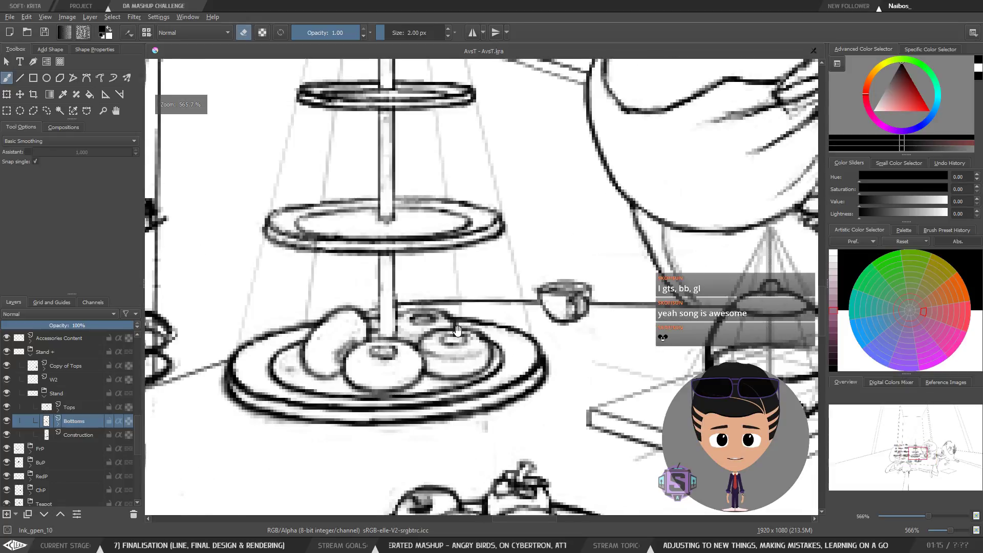
pyautogui.moveTo(411, 269)
pyautogui.mouseDown()
pyautogui.moveTo(422, 241)
pyautogui.moveTo(437, 262)
pyautogui.mouseUp()
pyautogui.click(44, 407)
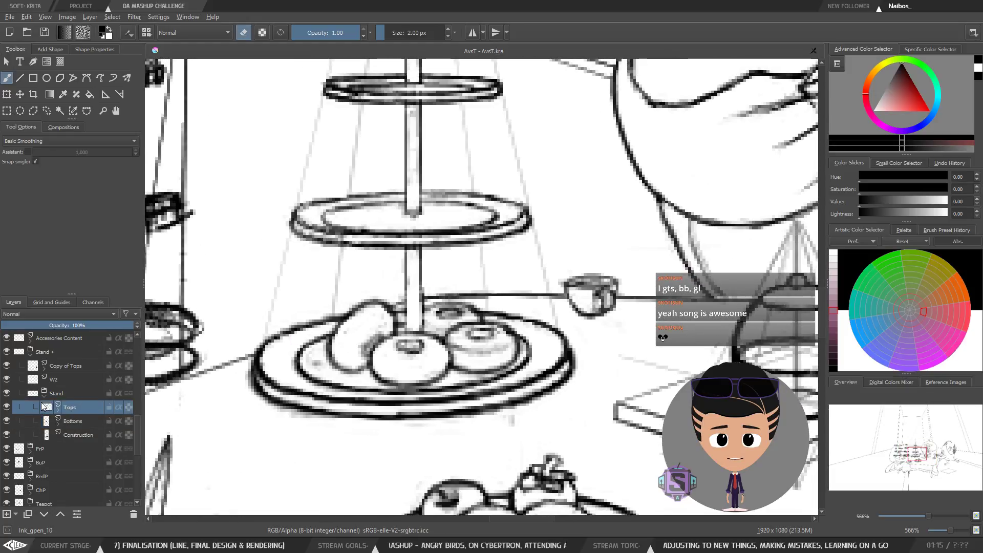
# Step: Toggle the Tops layer's visibility, then select the Bottoms layer and toggle its visibility to compare
pyautogui.click(6, 408)
pyautogui.click(7, 408)
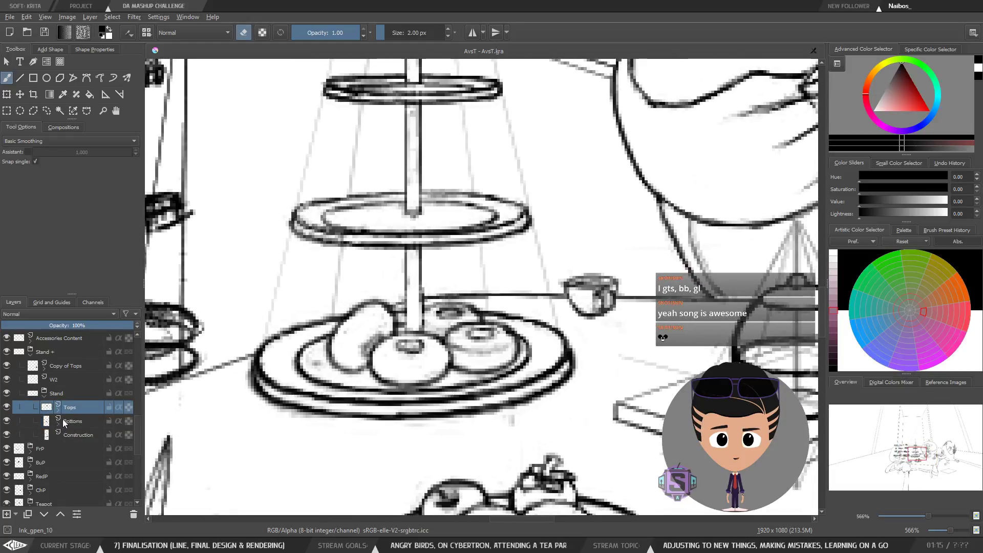
pyautogui.click(61, 422)
pyautogui.click(6, 422)
pyautogui.click(6, 422)
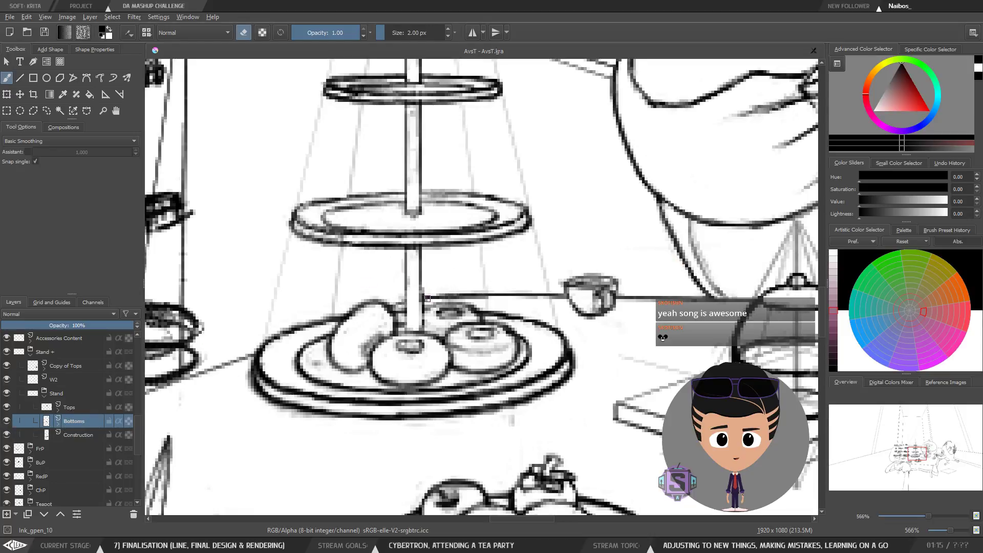
pyautogui.press(']')
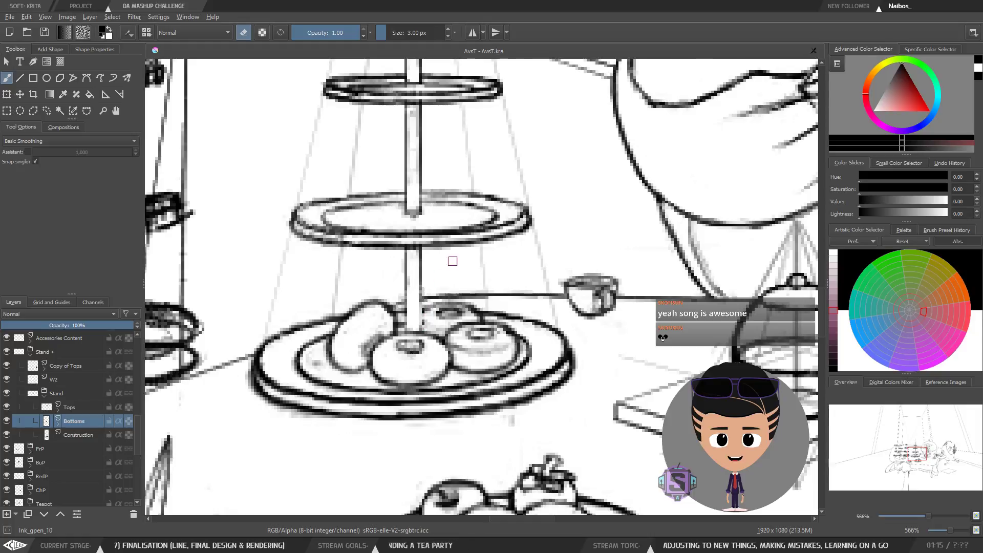
pyautogui.press('-')
pyautogui.press('-')
pyautogui.press('+')
pyautogui.press('+')
pyautogui.moveTo(487, 312); pyautogui.dragTo(476, 326)
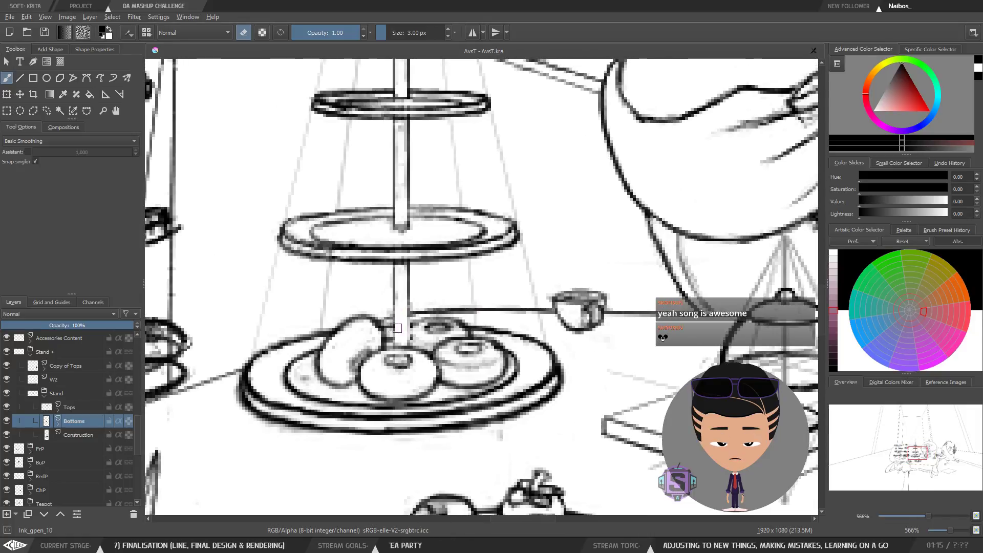
pyautogui.press('e')
pyautogui.press('[')
pyautogui.press('[')
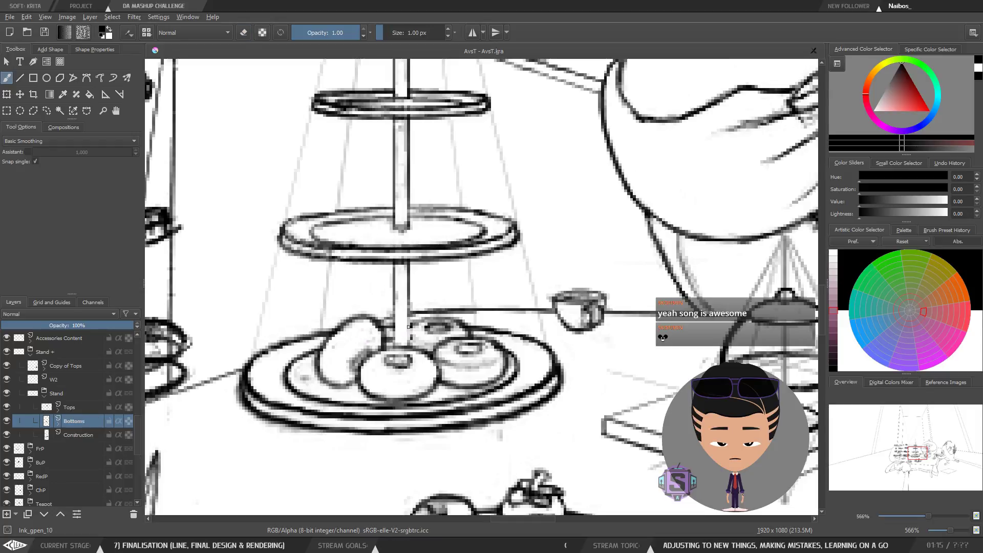
pyautogui.press(']')
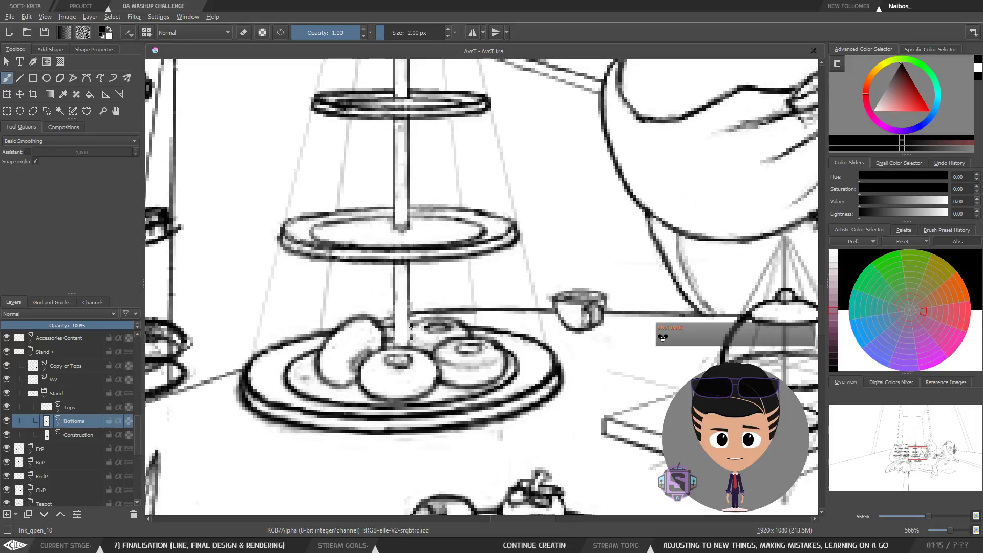
# Step: Toggle the W2 layer's visibility on and off to compare, then make W2 the active layer
pyautogui.click(45, 408)
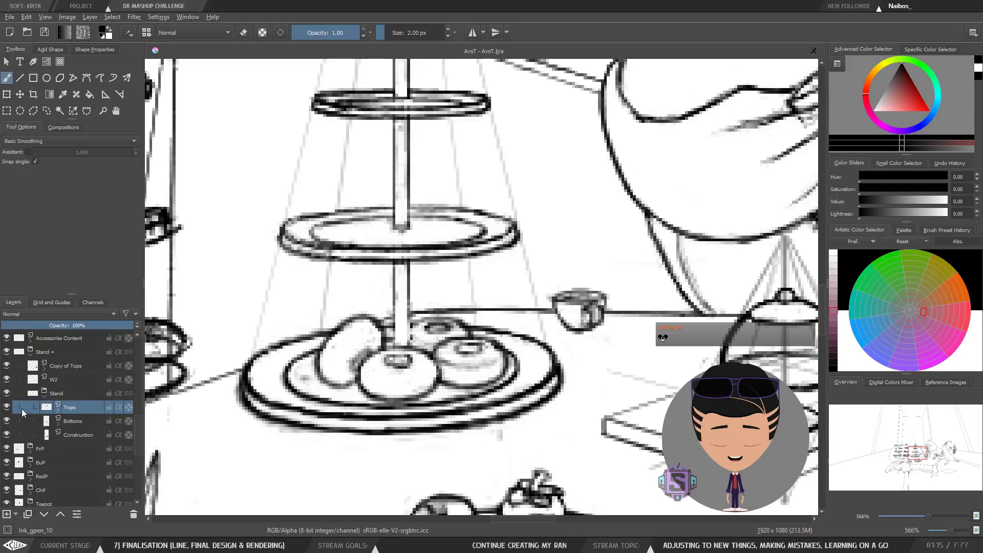
pyautogui.click(7, 380)
pyautogui.click(7, 380)
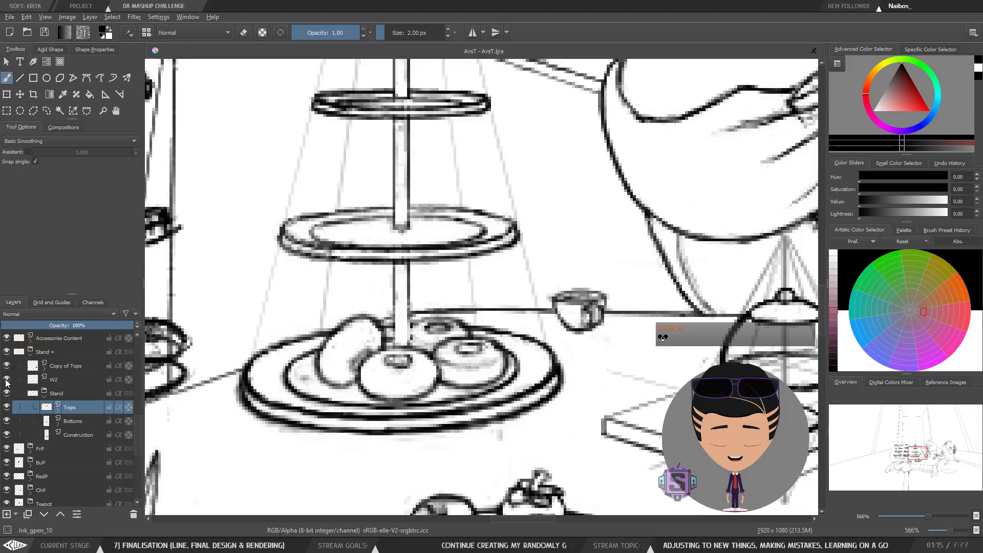
pyautogui.click(7, 380)
pyautogui.click(7, 380)
pyautogui.click(57, 379)
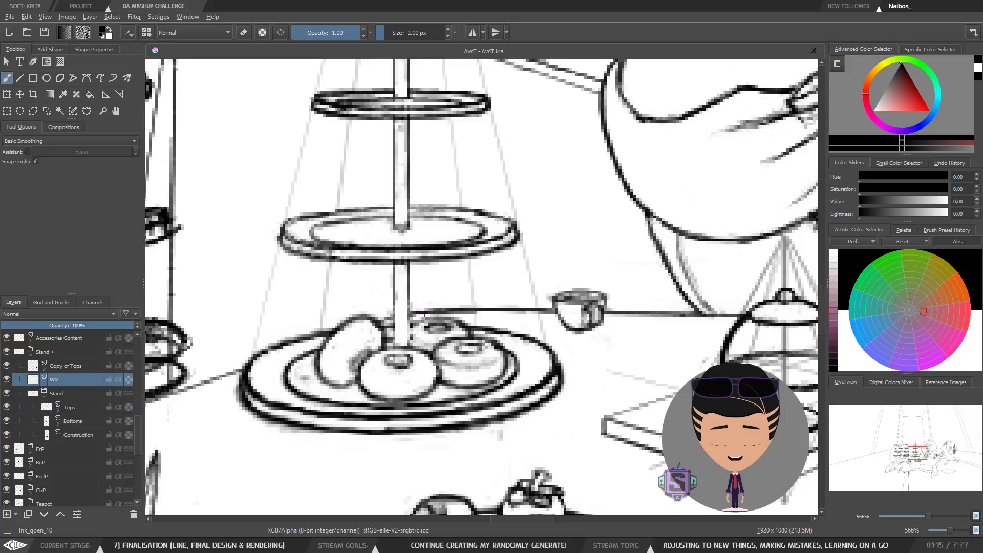
# Step: Switch the brush to eraser mode and set its size to 3 px on the W2 layer
pyautogui.press('e')
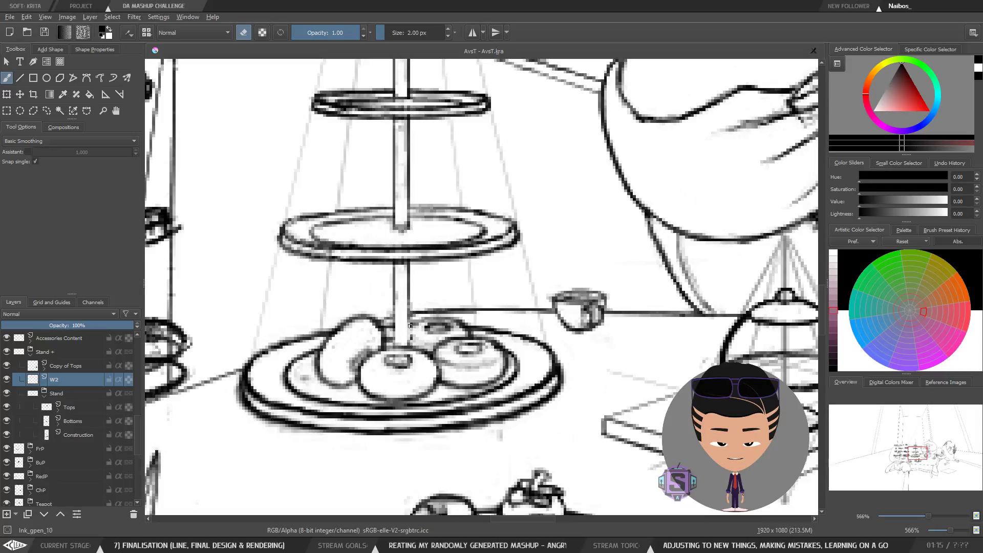
pyautogui.press(']')
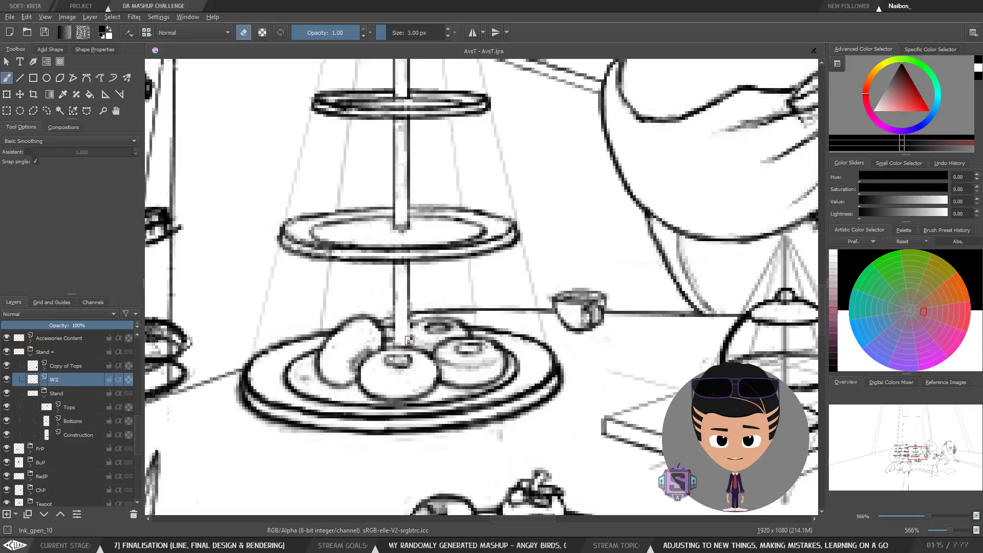
pyautogui.hotkey('ctrl', '-')
pyautogui.hotkey('ctrl', '-')
pyautogui.hotkey('ctrl', '+')
pyautogui.hotkey('ctrl', '+')
pyautogui.hotkey('ctrl', '-')
pyautogui.hotkey('ctrl', '-')
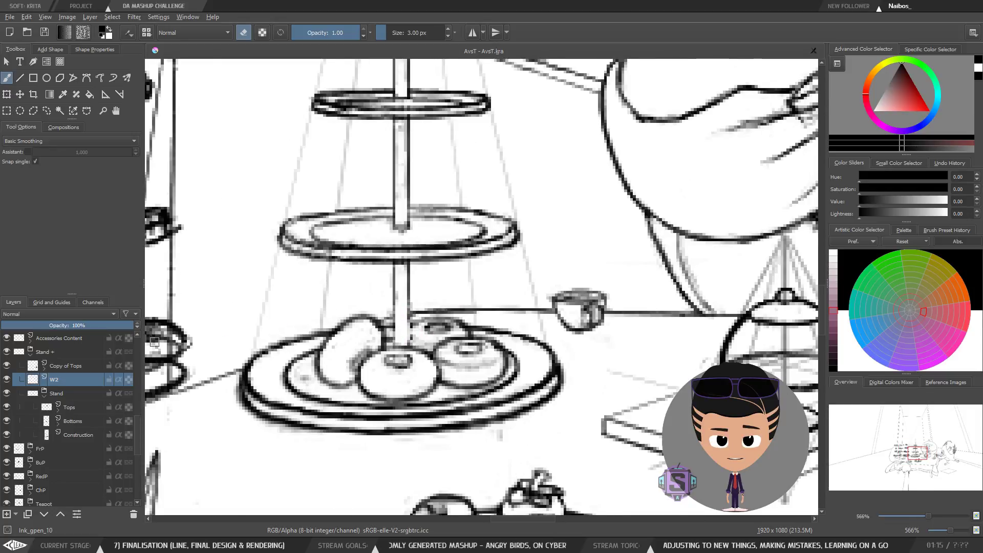
pyautogui.hotkey('ctrl', '+')
pyautogui.hotkey('ctrl', '+')
# Step: Select the W4 layer in the Sweets group and mirror the canvas view horizontally
pyautogui.moveTo(140, 419); pyautogui.dragTo(139, 393)
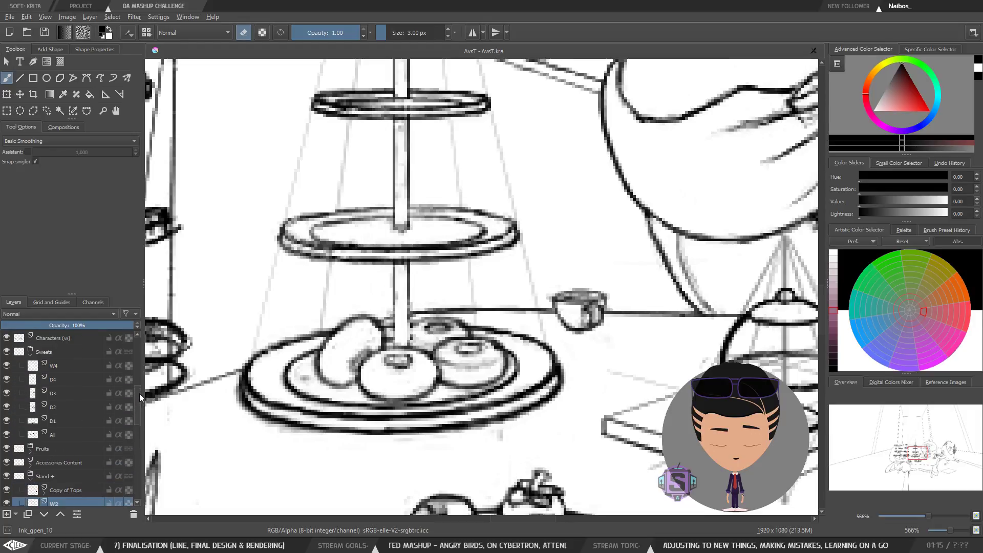
pyautogui.click(60, 367)
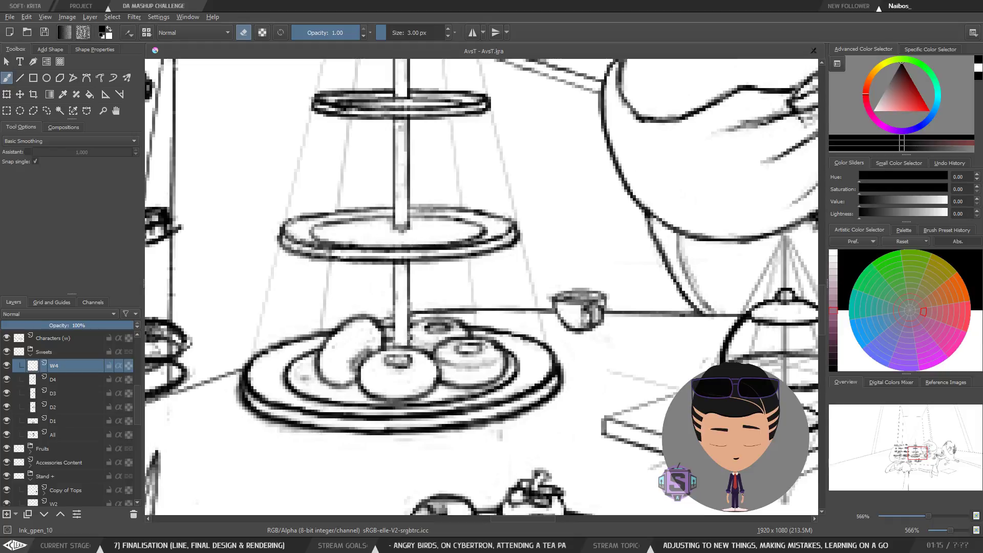
pyautogui.hotkey('ctrl', '-')
pyautogui.hotkey('ctrl', '-')
pyautogui.press('m')
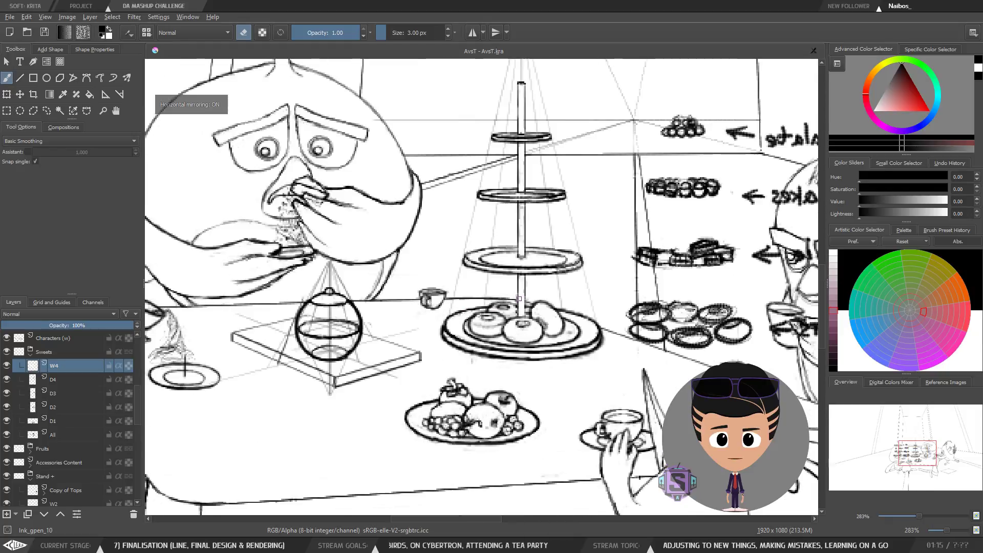
pyautogui.hotkey('ctrl', '+')
pyautogui.hotkey('ctrl', '+')
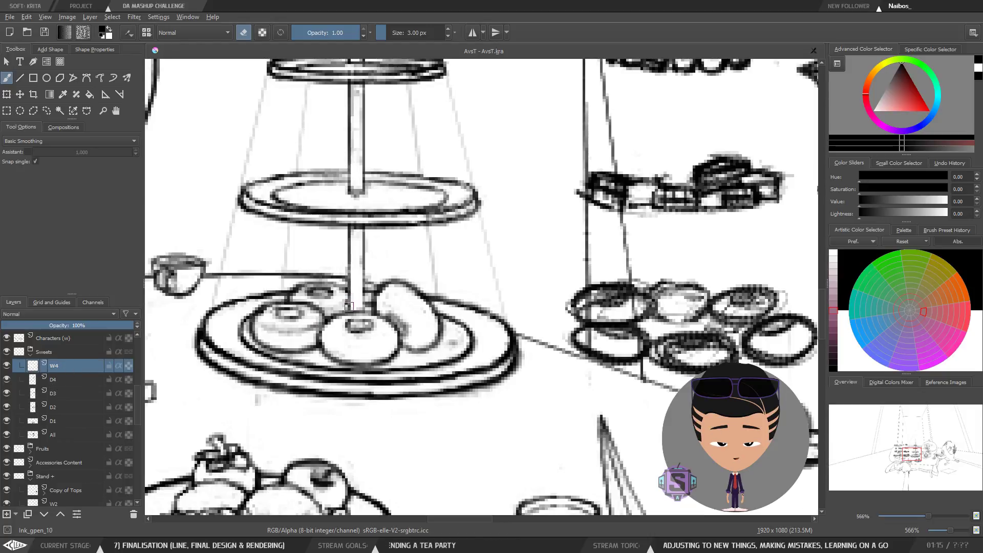
# Step: Turn eraser mode off and swap the foreground colour to white for painting over the donuts
pyautogui.press('e')
pyautogui.press('x')
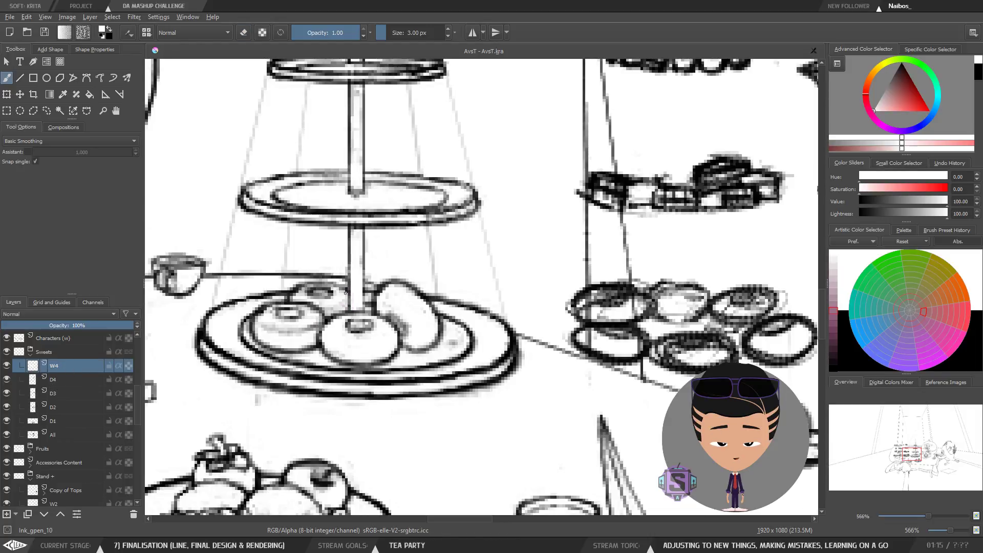
pyautogui.press('-')
pyautogui.press('-')
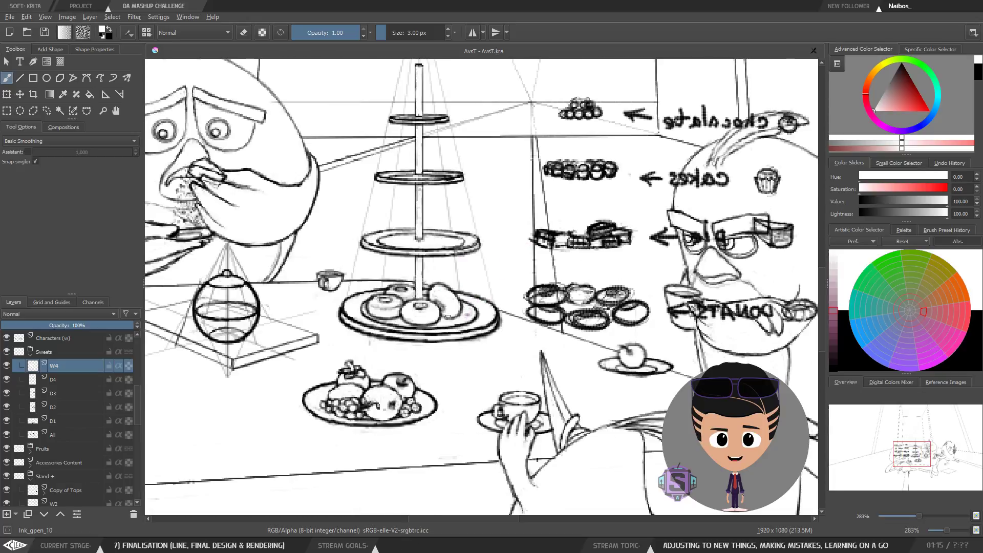
pyautogui.press('+')
pyautogui.press('+')
pyautogui.moveTo(387, 332); pyautogui.dragTo(455, 365)
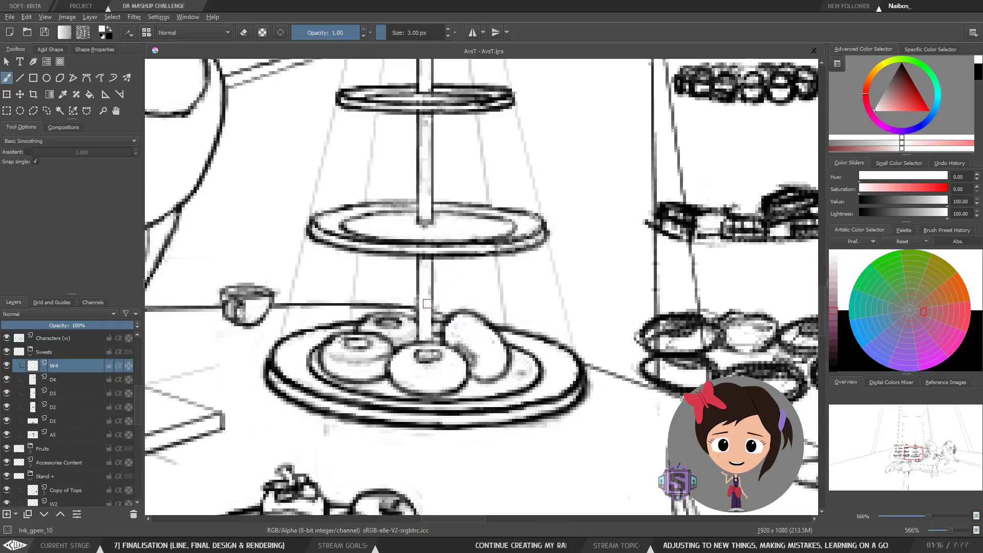
# Step: Turn horizontal mirroring off and zoom back in on the donuts on the stand's bottom plate
pyautogui.press('-')
pyautogui.press('-')
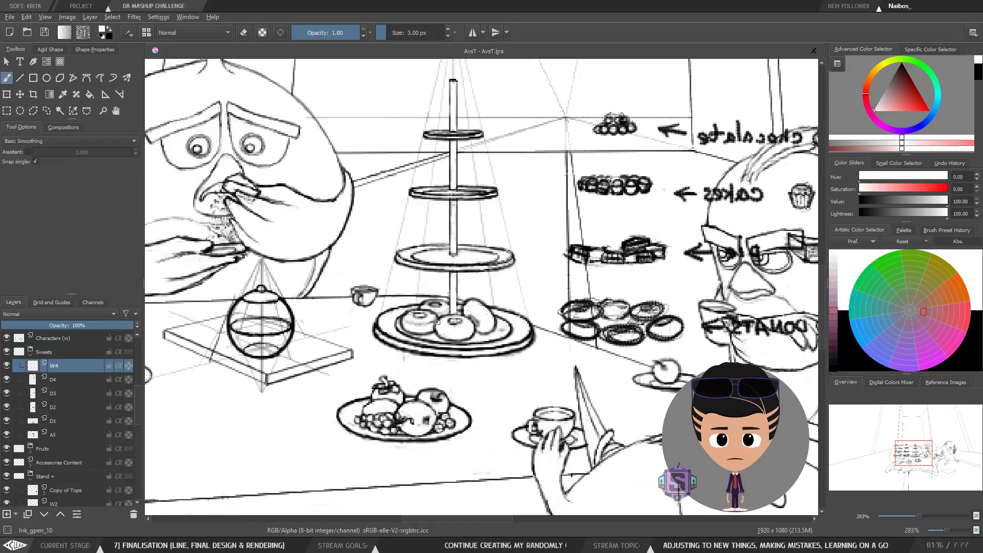
pyautogui.press('m')
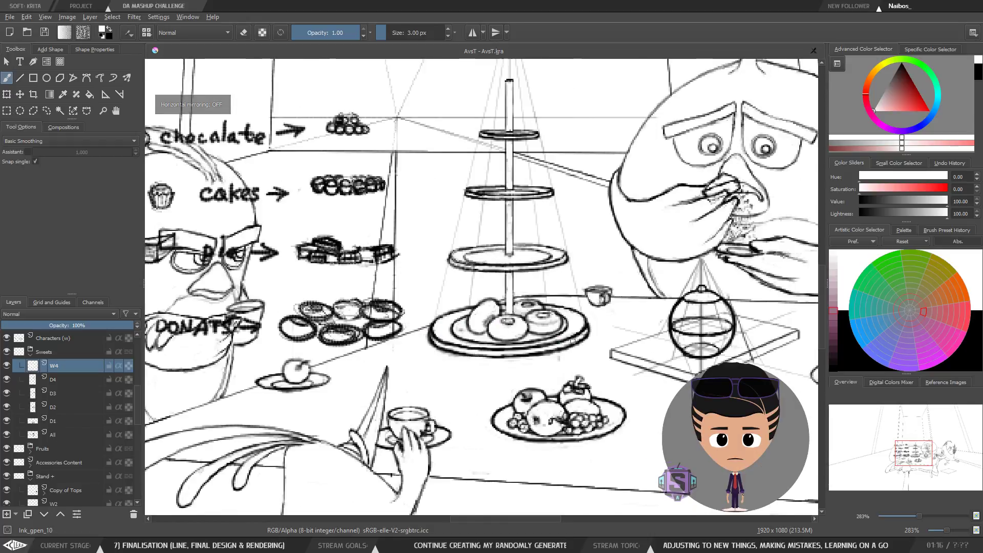
pyautogui.press('+')
pyautogui.press('+')
pyautogui.moveTo(587, 353); pyautogui.dragTo(439, 345)
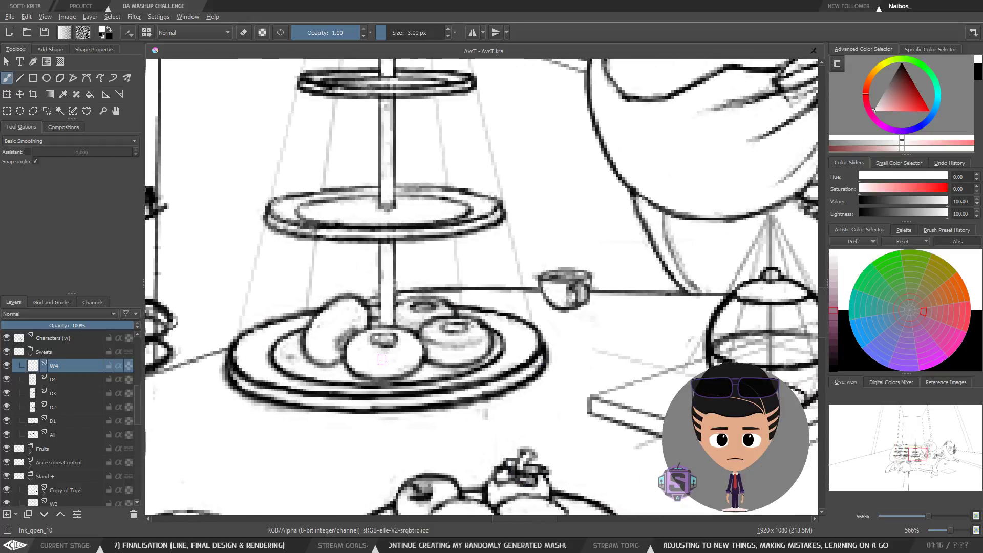
# Step: Toggle eraser mode on and off repeatedly while cleaning up the donuts on the bottom plate in W4
pyautogui.press('e')
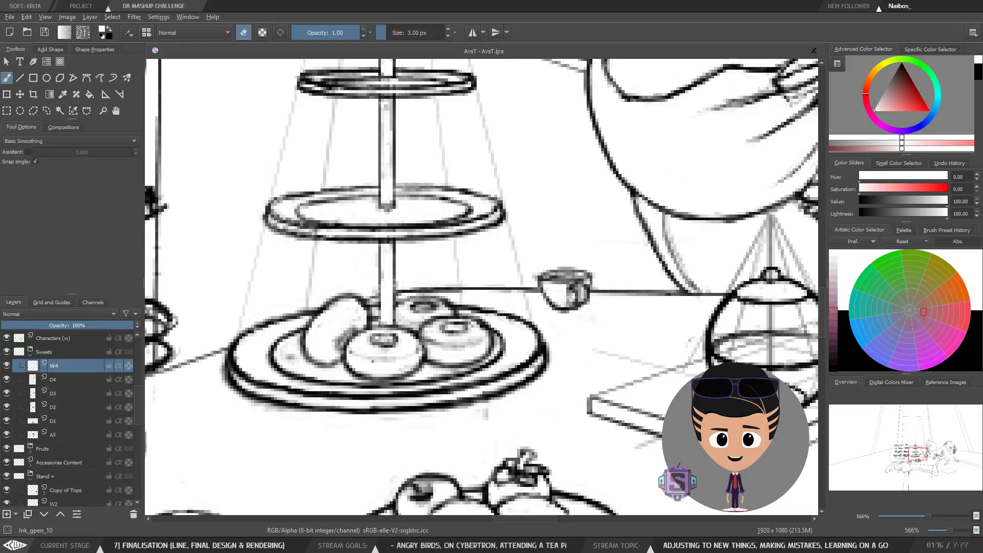
pyautogui.press('e')
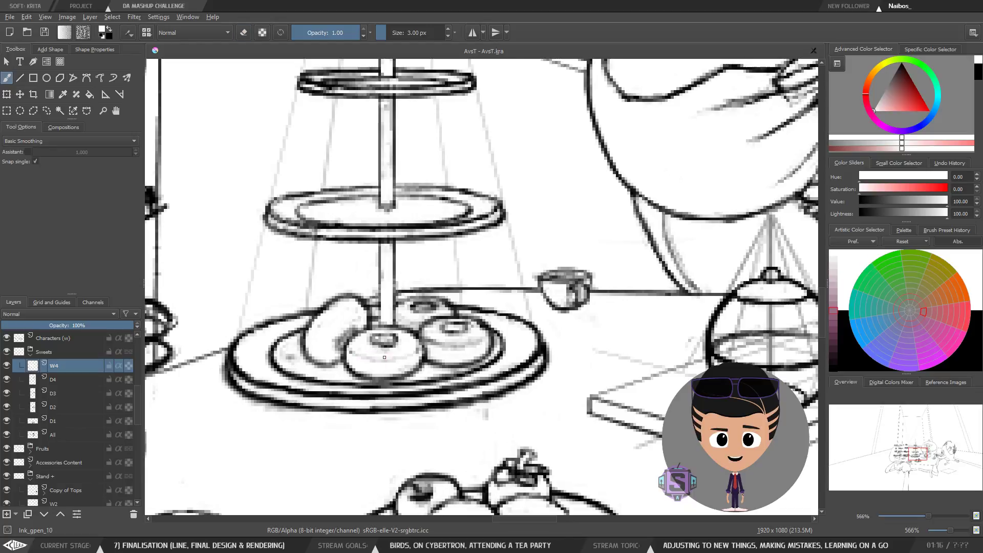
pyautogui.press('e')
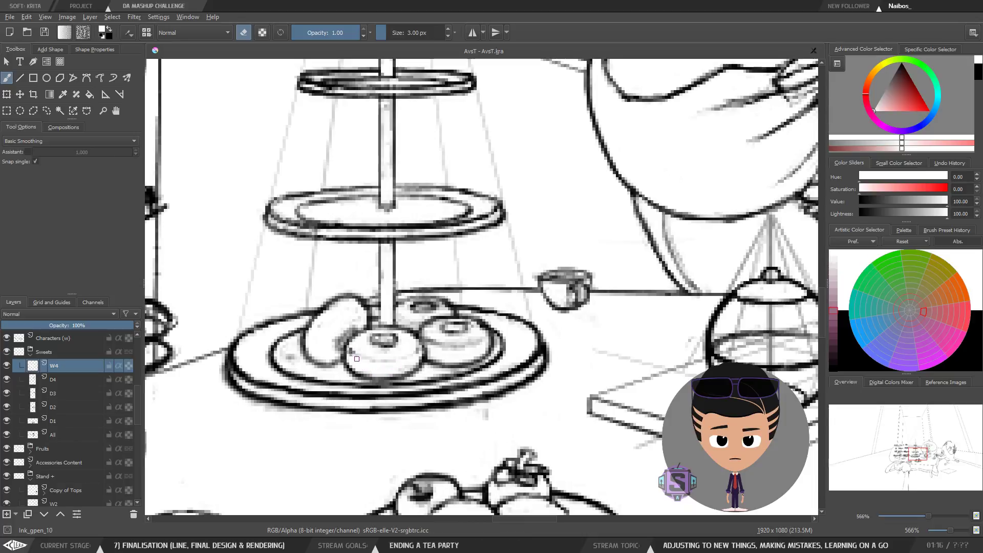
pyautogui.hotkey('ctrl', '-')
pyautogui.hotkey('ctrl', '-')
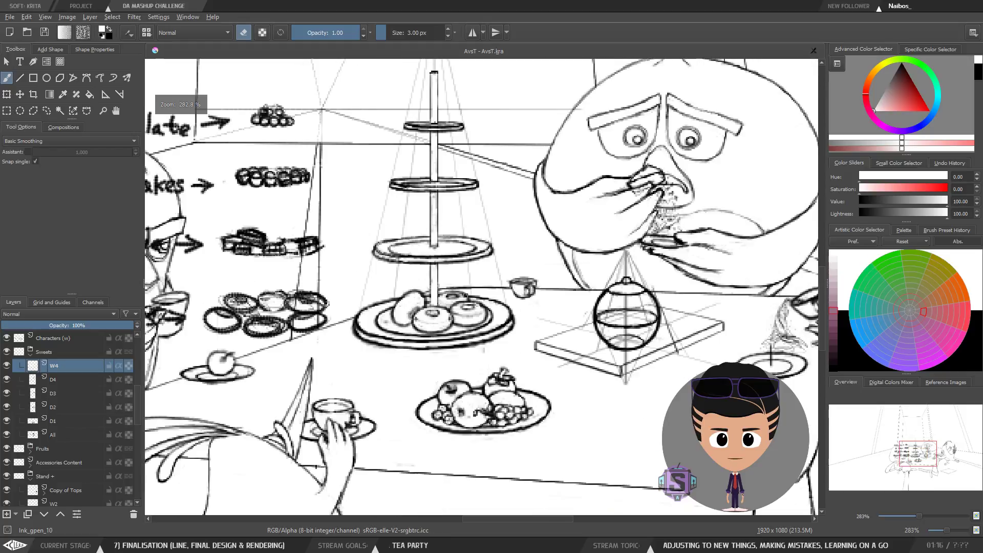
pyautogui.hotkey('ctrl', '+')
pyautogui.hotkey('ctrl', '+')
pyautogui.press('e')
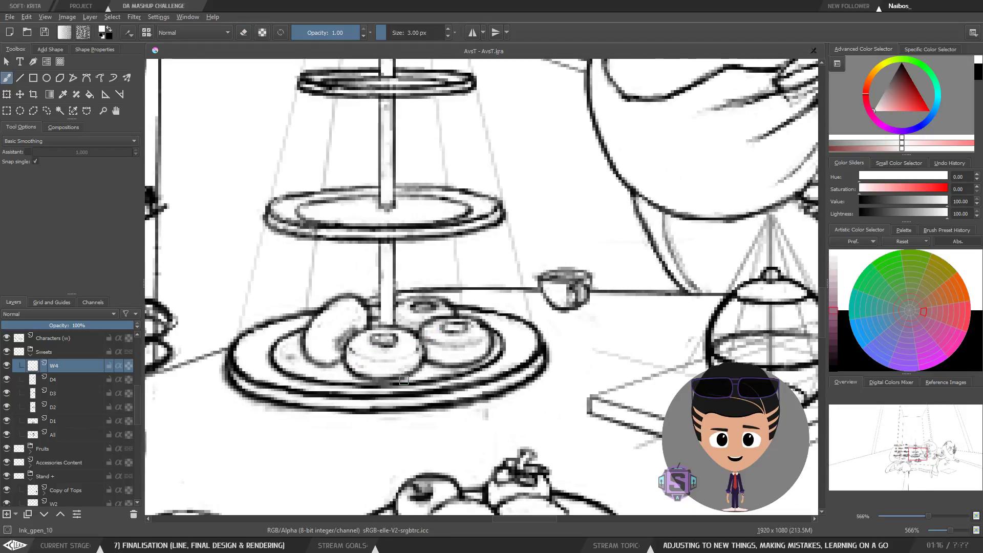
pyautogui.press('e')
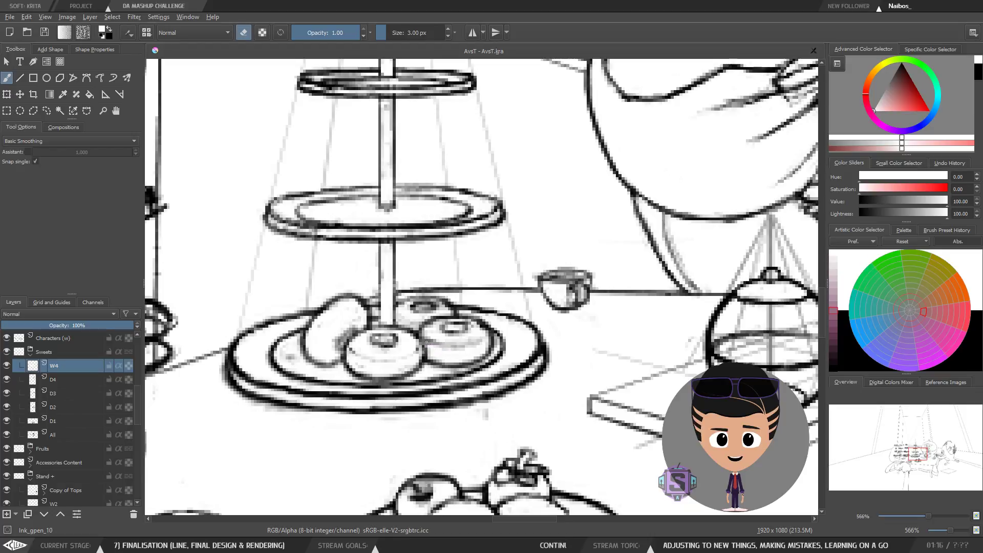
pyautogui.press('e')
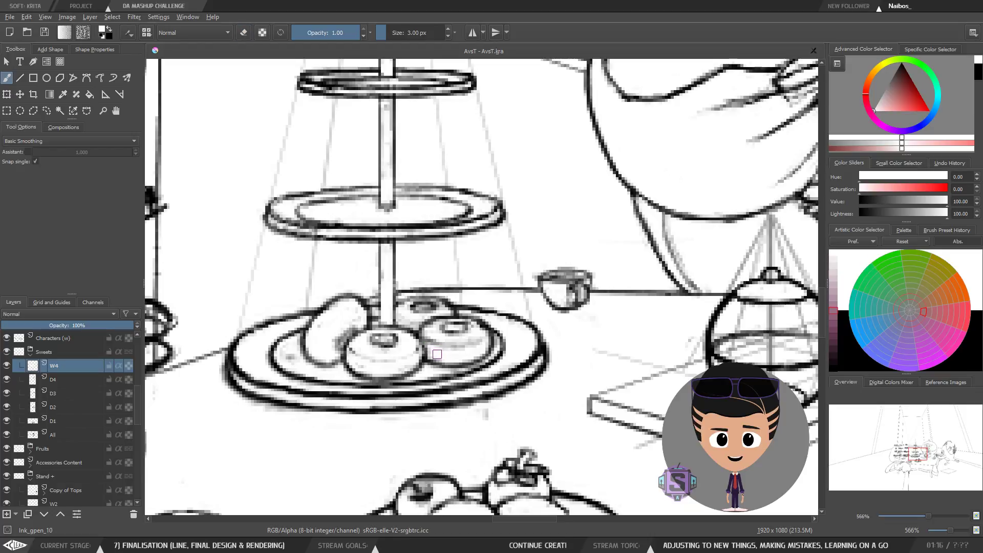
pyautogui.press('e')
pyautogui.press('e')
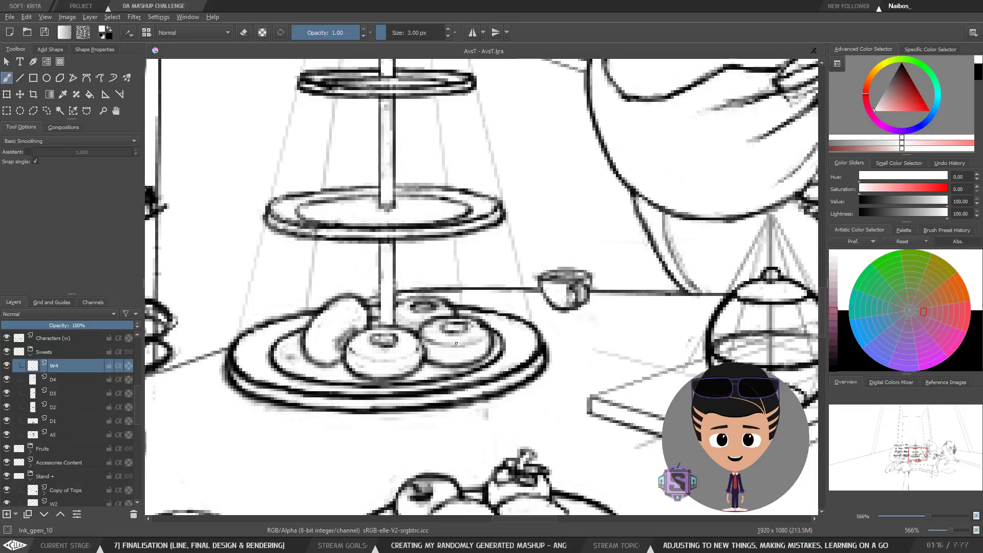
# Step: Toggle eraser mode over the bottom plate's donuts again, then swap the foreground colour back to black
pyautogui.hotkey('ctrl', '-')
pyautogui.hotkey('ctrl', '-')
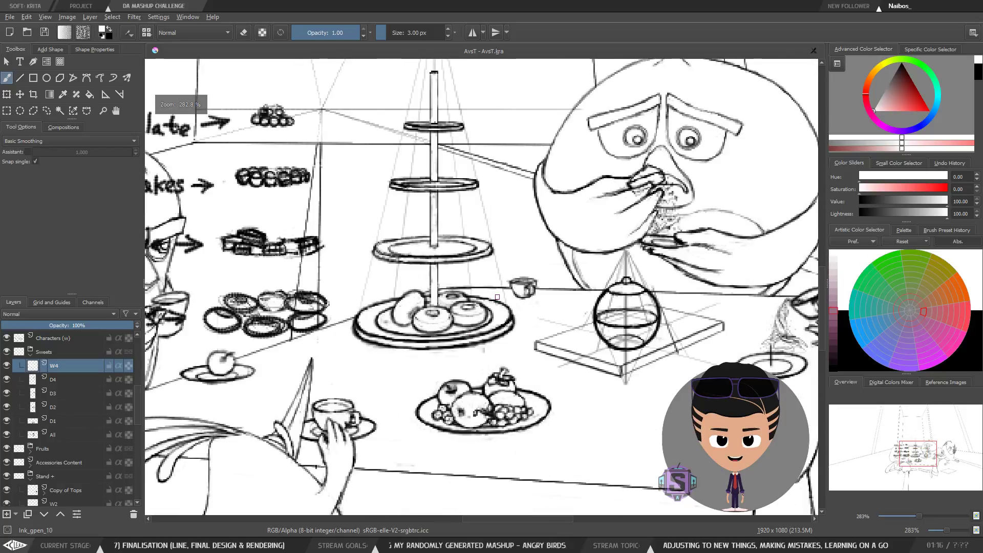
pyautogui.hotkey('ctrl', '+')
pyautogui.hotkey('ctrl', '+')
pyautogui.moveTo(409, 313); pyautogui.dragTo(431, 317)
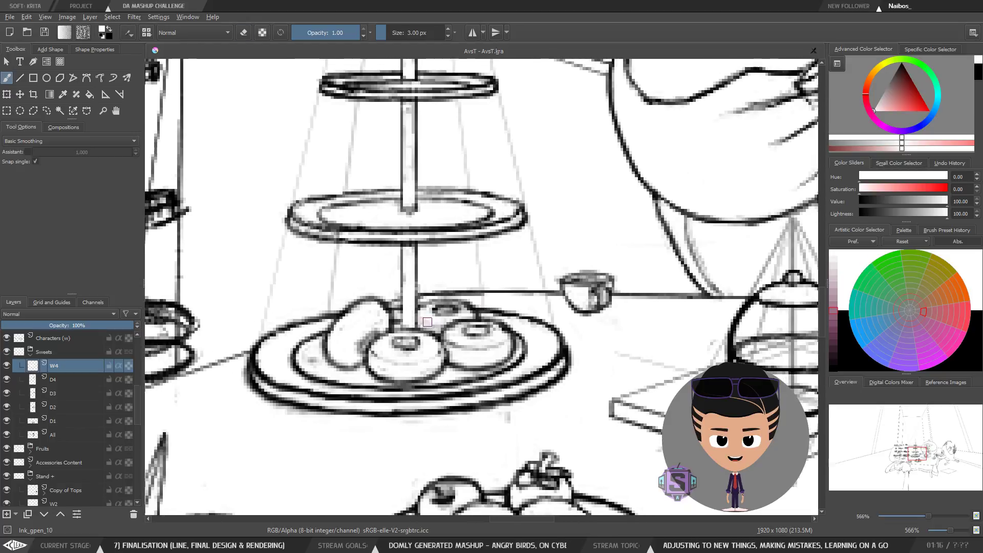
pyautogui.press('e')
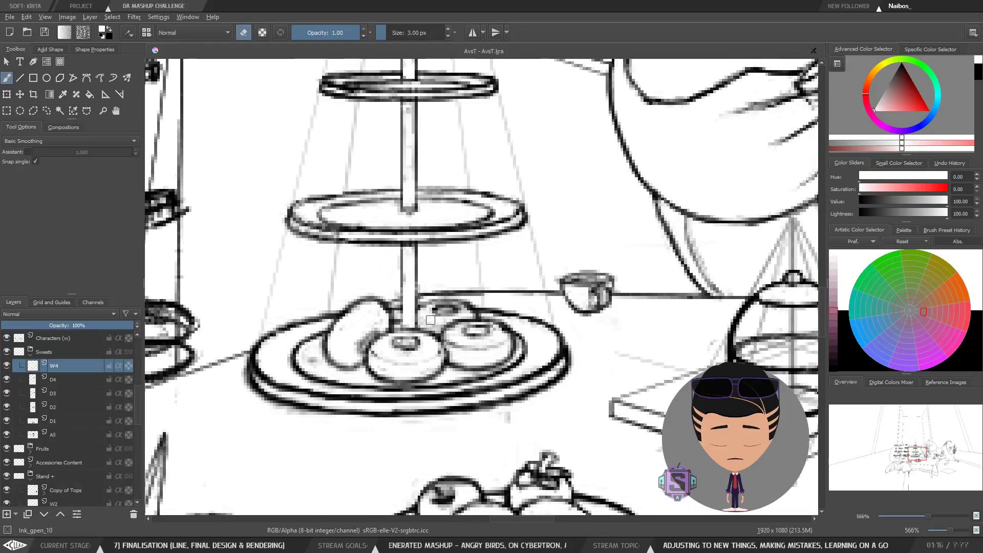
pyautogui.press('e')
pyautogui.press('e')
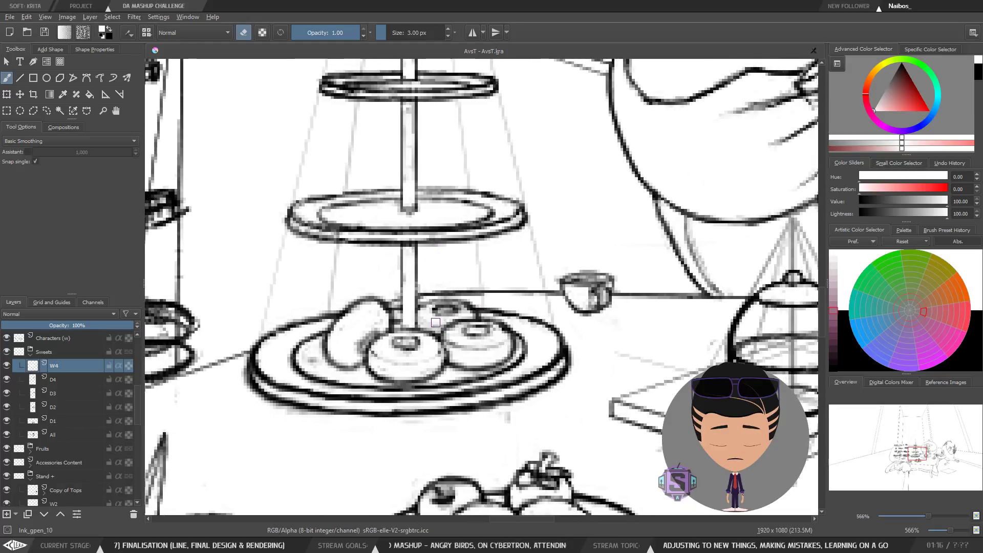
pyautogui.press('e')
pyautogui.press('x')
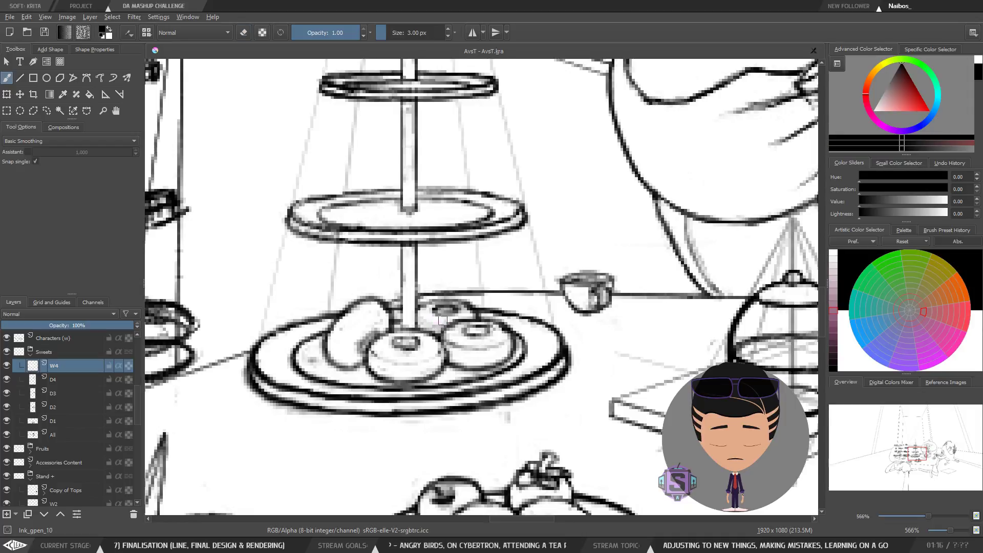
pyautogui.press('e')
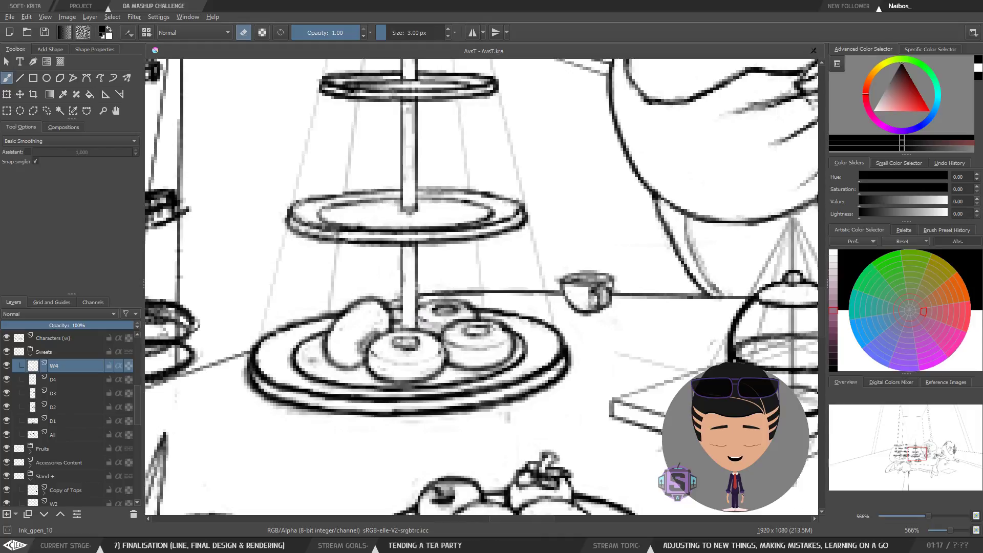
pyautogui.scroll(-4, 457, 323)
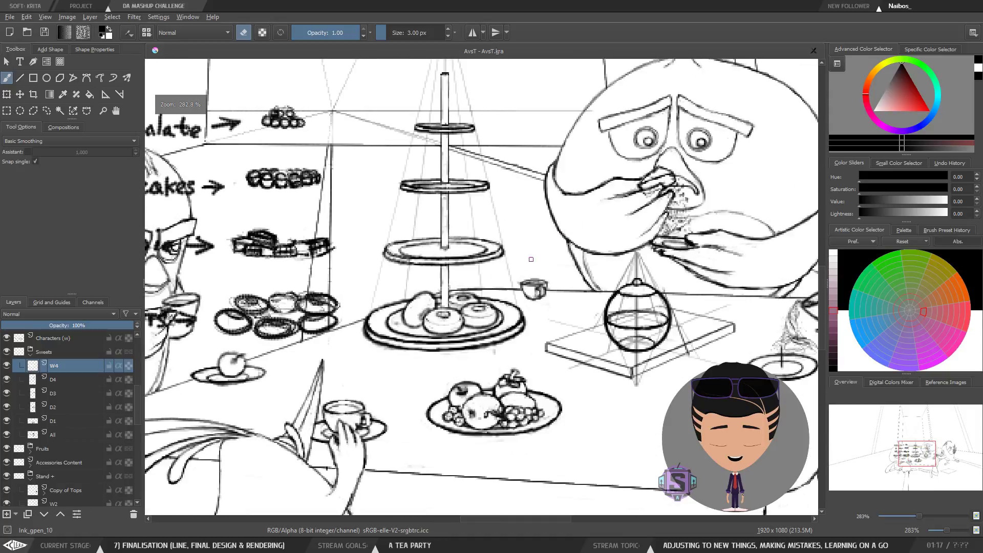
pyautogui.scroll(4, 454, 308)
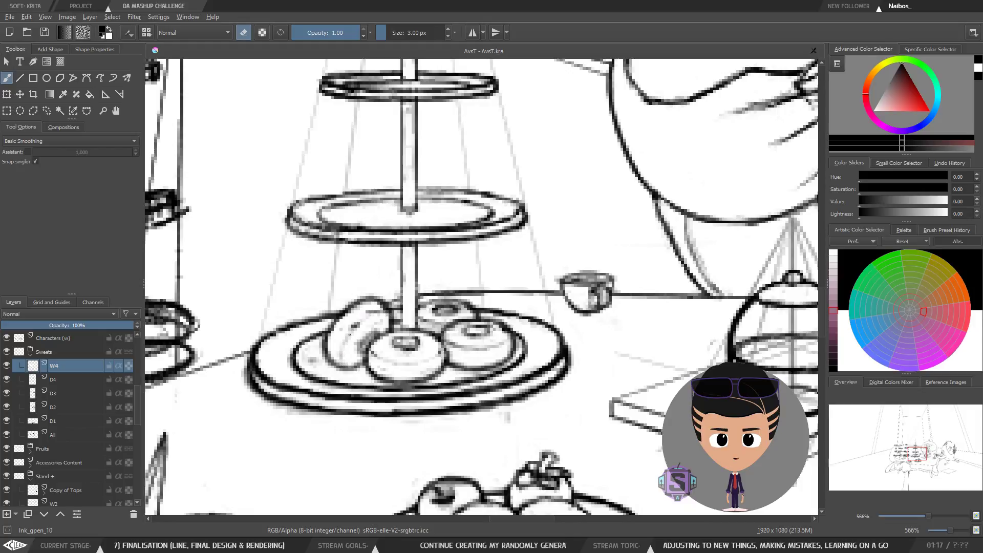
pyautogui.press('e')
pyautogui.press('x')
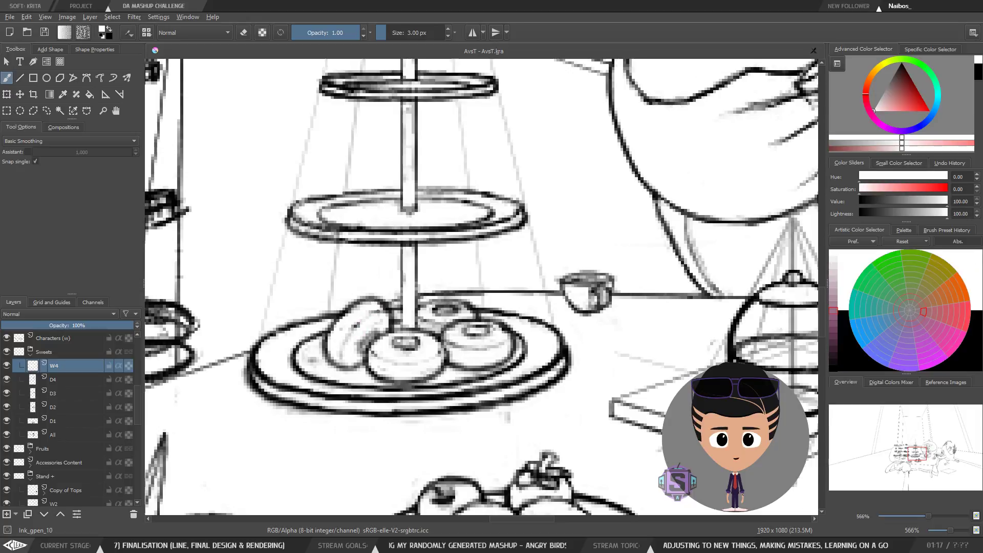
pyautogui.scroll(-2, 354, 330)
pyautogui.press('m')
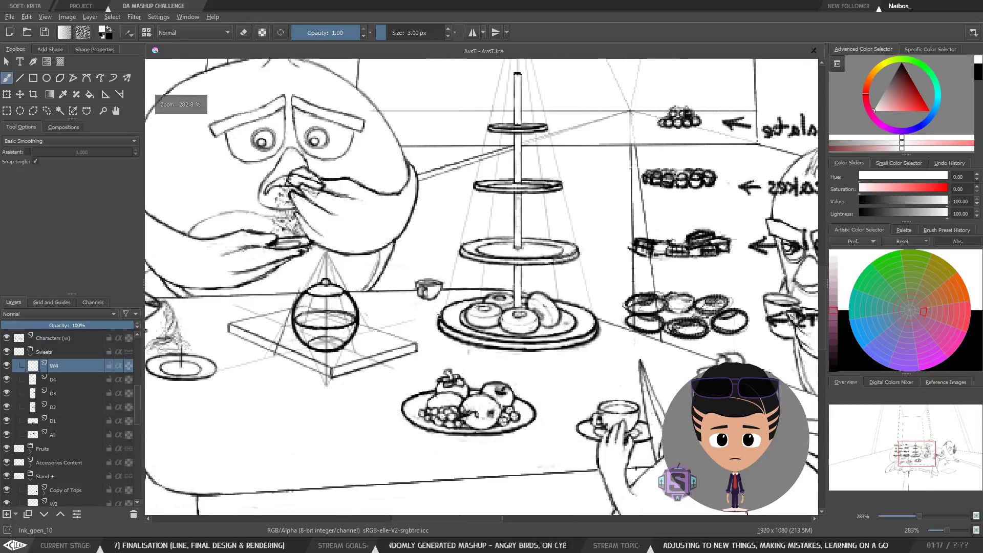
pyautogui.scroll(-2, 535, 340)
pyautogui.press('m')
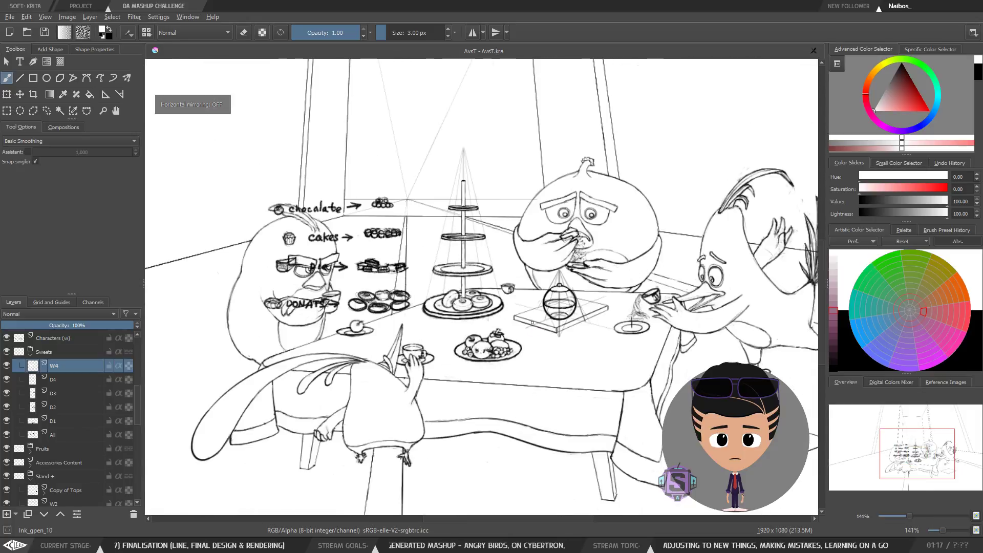
# Step: Save the document and hide the A8 annotation layer with the sweets labels
pyautogui.click(44, 33)
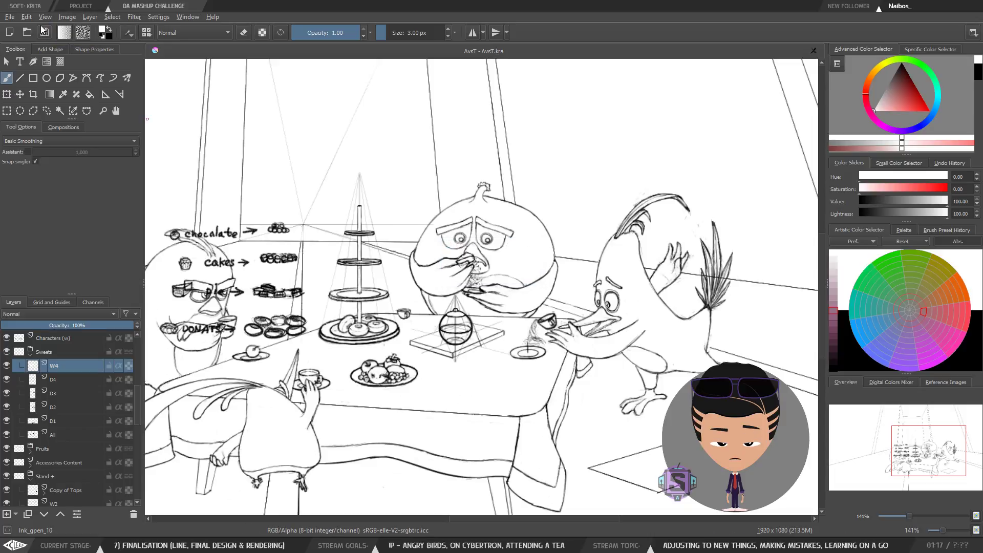
pyautogui.click(68, 434)
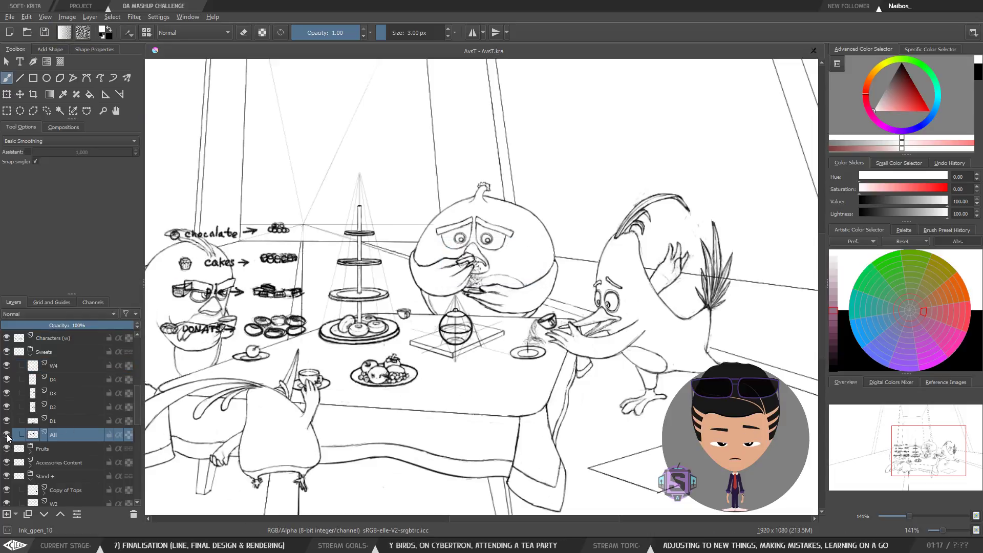
pyautogui.click(6, 434)
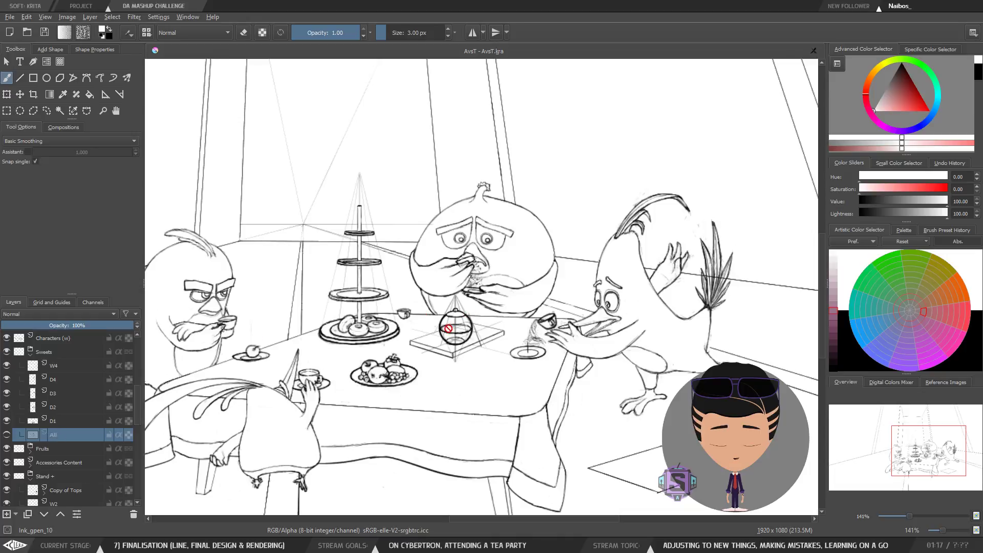
# Step: Compare the D4 donut layer against the sketch by toggling its visibility, zoomed in on the bottom plate
pyautogui.scroll(-2, 447, 329)
pyautogui.scroll(2, 435, 330)
pyautogui.moveTo(418, 339); pyautogui.dragTo(470, 282)
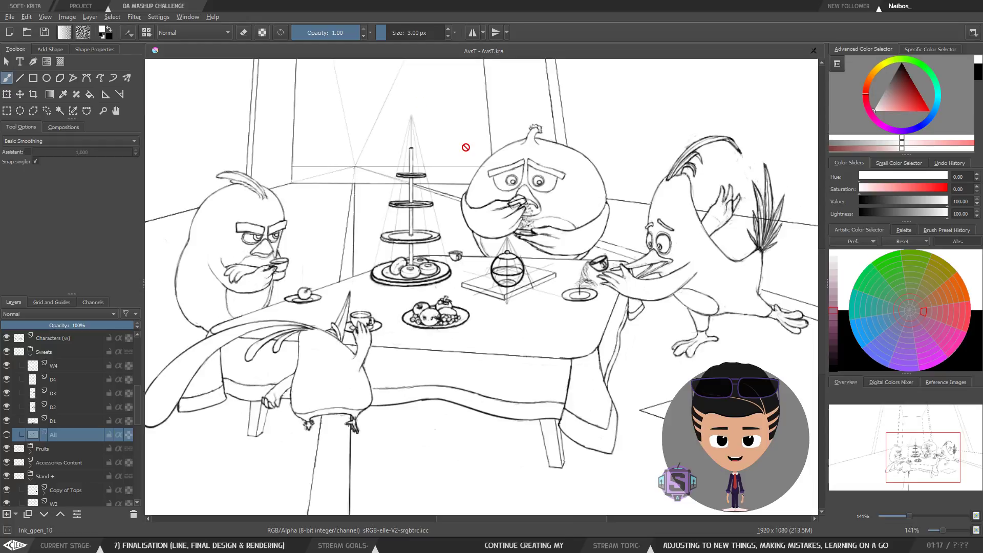
pyautogui.moveTo(474, 233); pyautogui.dragTo(488, 266)
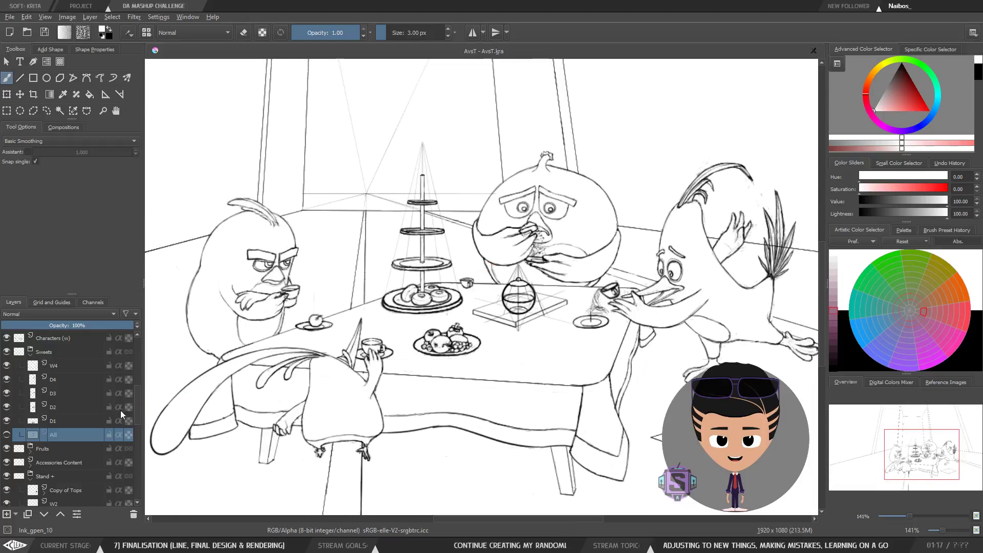
pyautogui.click(59, 379)
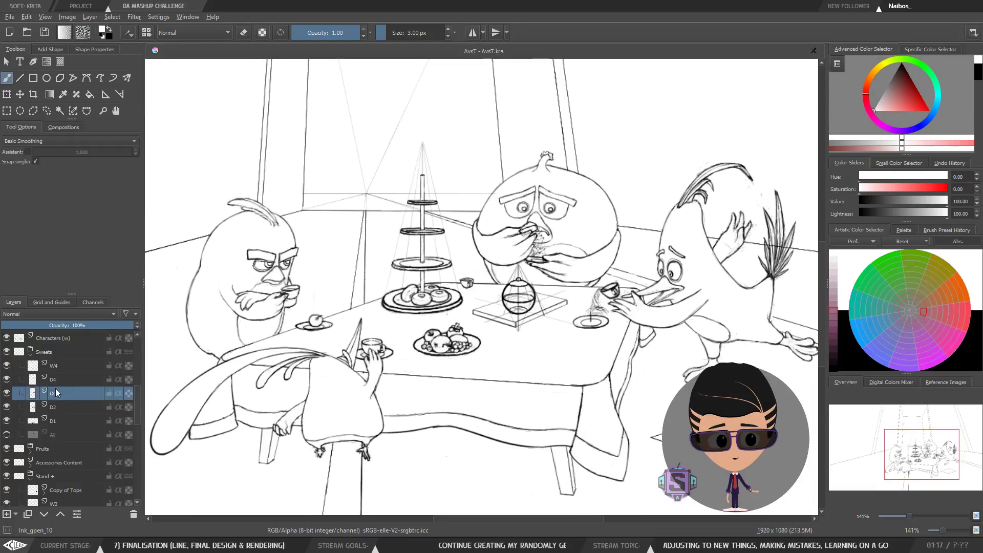
pyautogui.click(7, 379)
pyautogui.click(6, 379)
pyautogui.scroll(3, 435, 330)
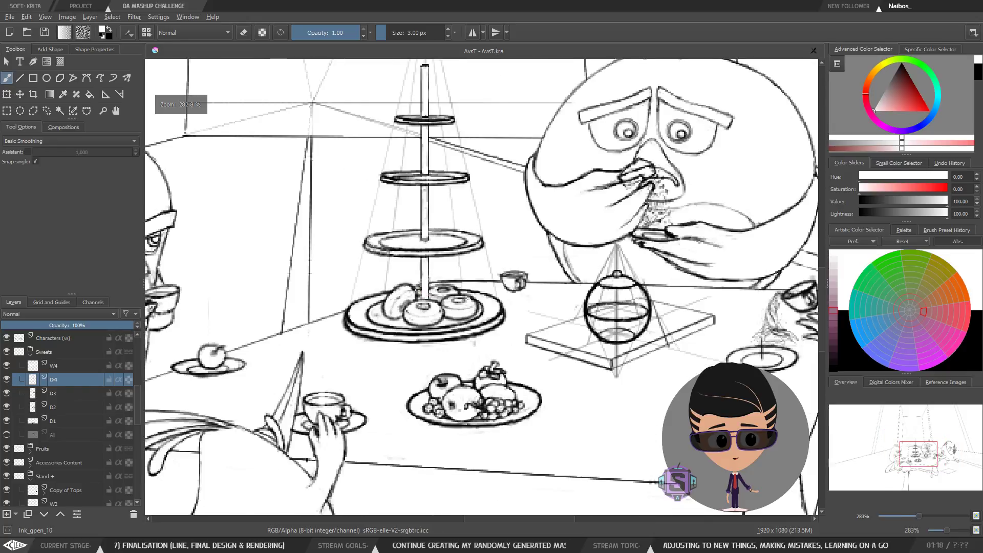
pyautogui.moveTo(473, 331); pyautogui.dragTo(461, 351)
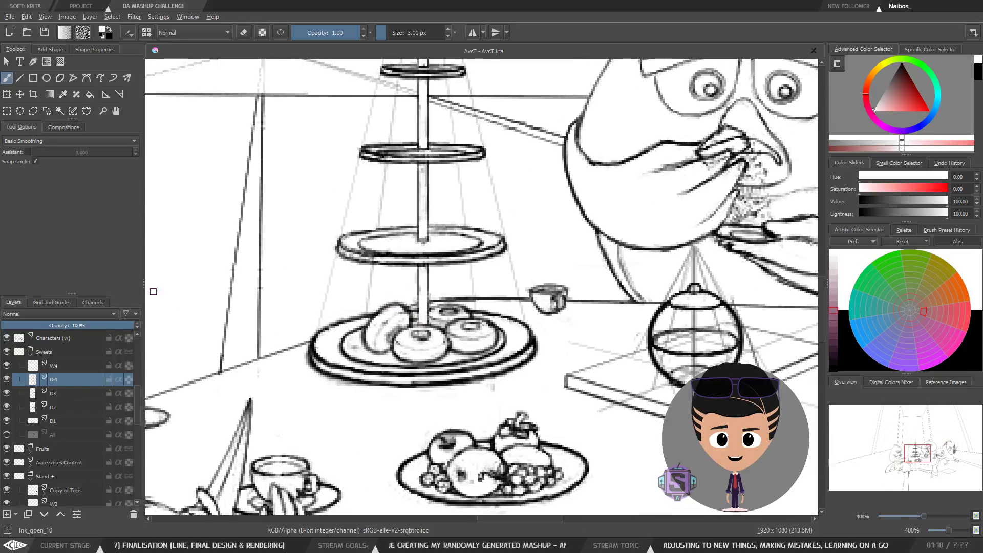
pyautogui.click(7, 380)
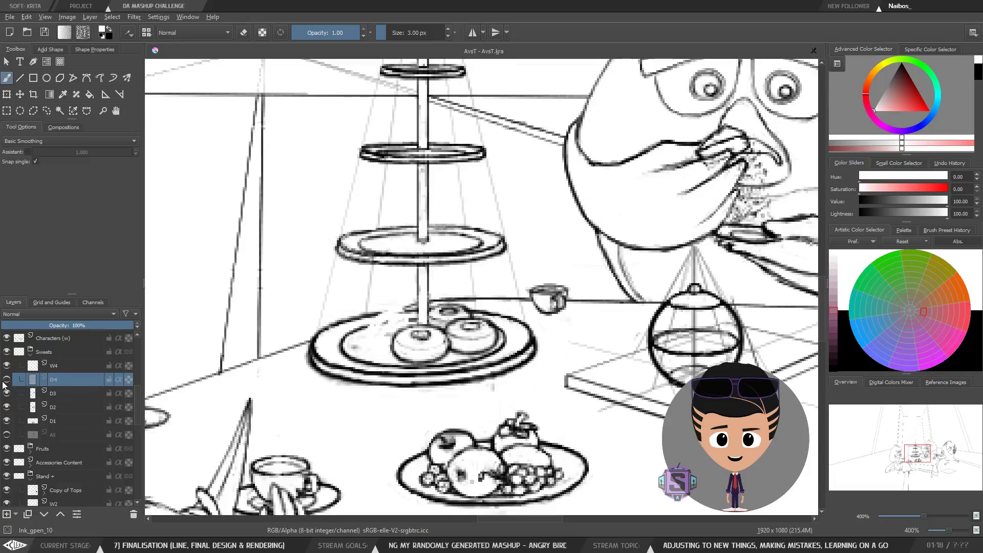
pyautogui.click(7, 380)
pyautogui.scroll(-3, 441, 313)
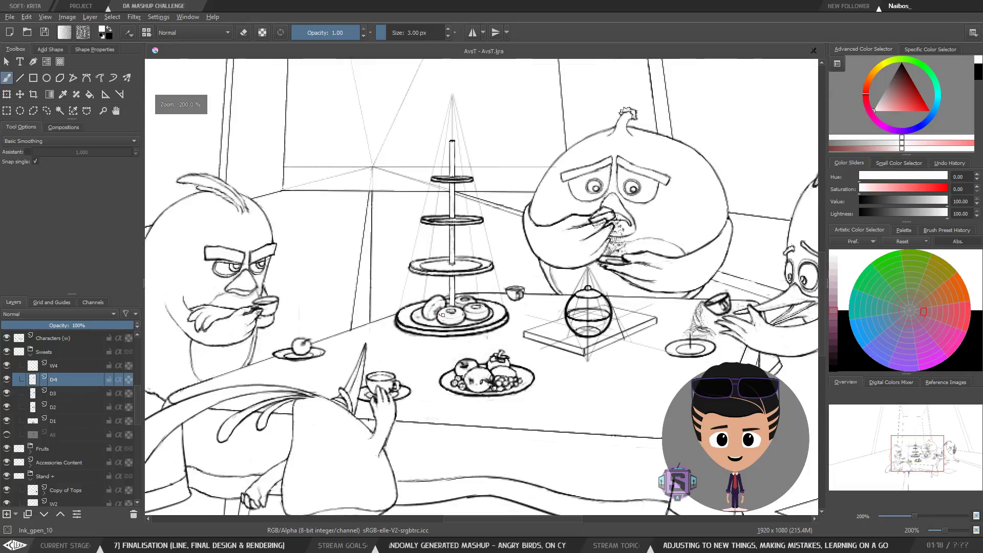
pyautogui.scroll(3, 441, 313)
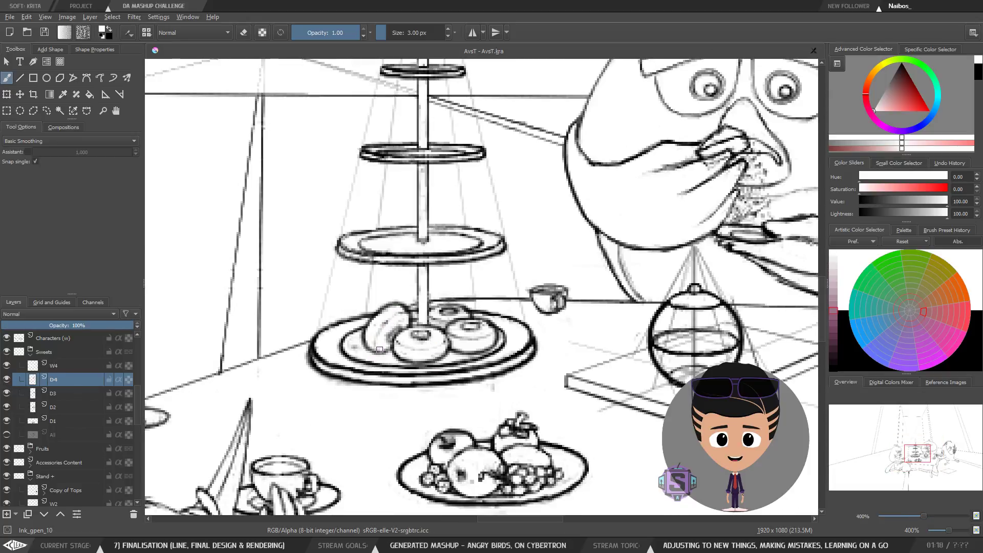
pyautogui.scroll(-3, 372, 350)
pyautogui.scroll(3, 372, 351)
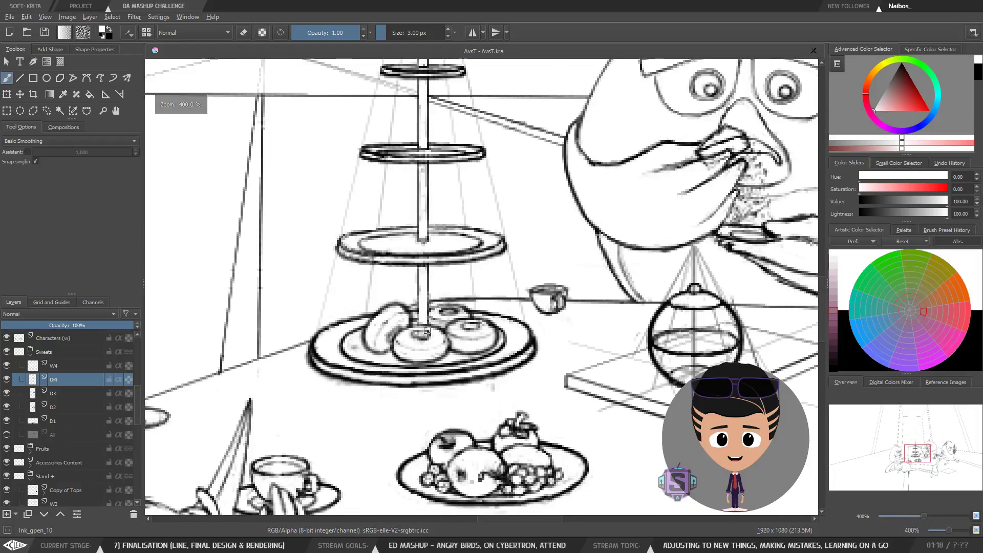
pyautogui.scroll(2, 413, 340)
pyautogui.moveTo(418, 342); pyautogui.dragTo(454, 334)
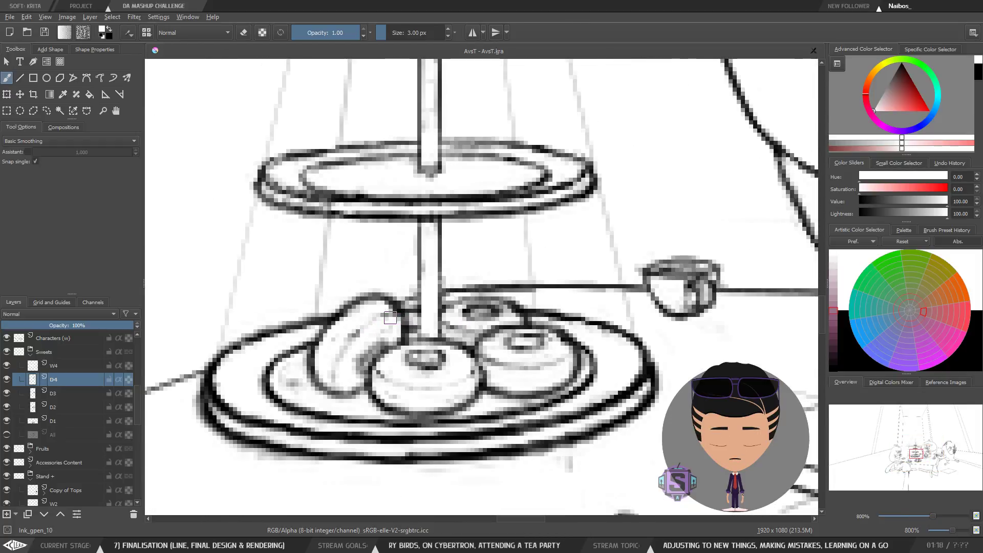
# Step: Add a new layer above W4 and reset the brush to 3 px black paint
pyautogui.press('e')
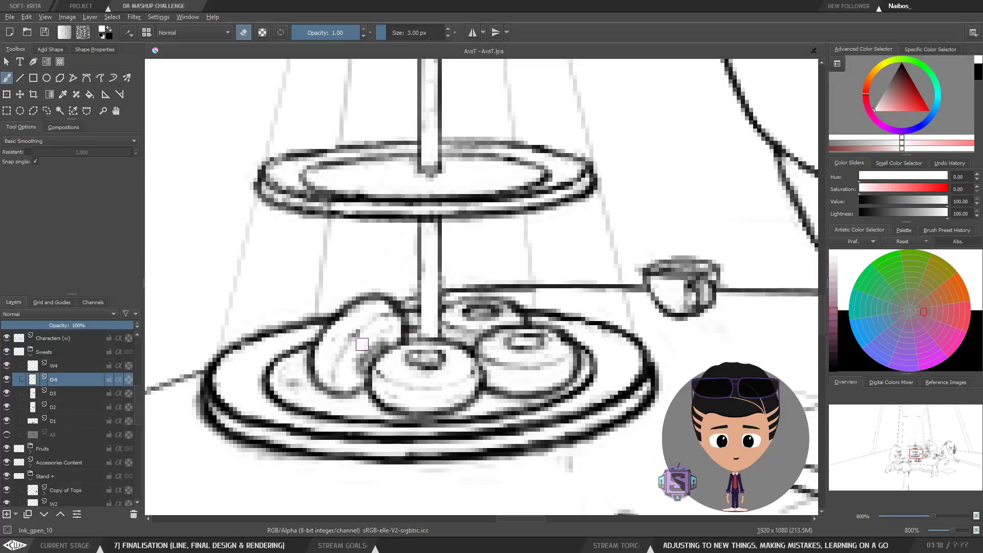
pyautogui.press('[')
pyautogui.press('[')
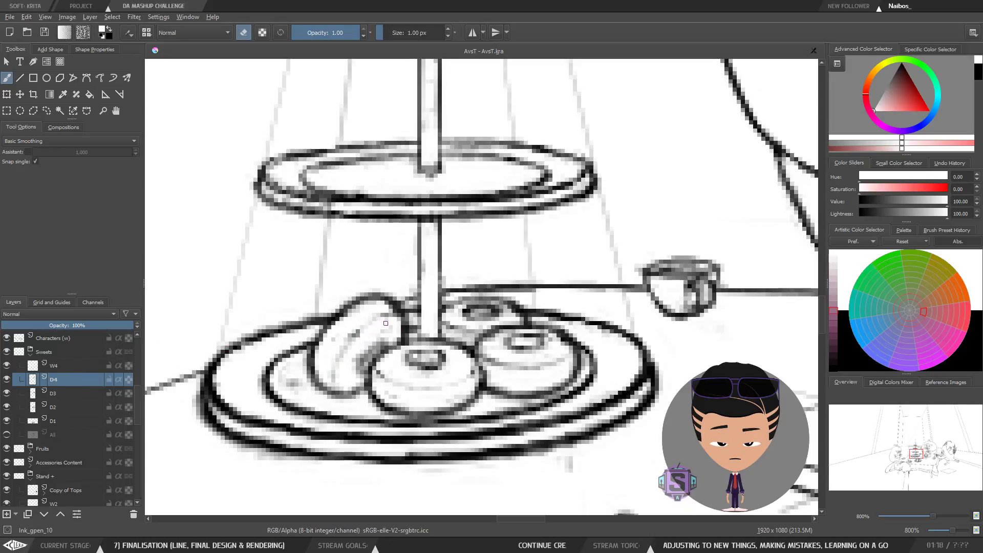
pyautogui.click(54, 364)
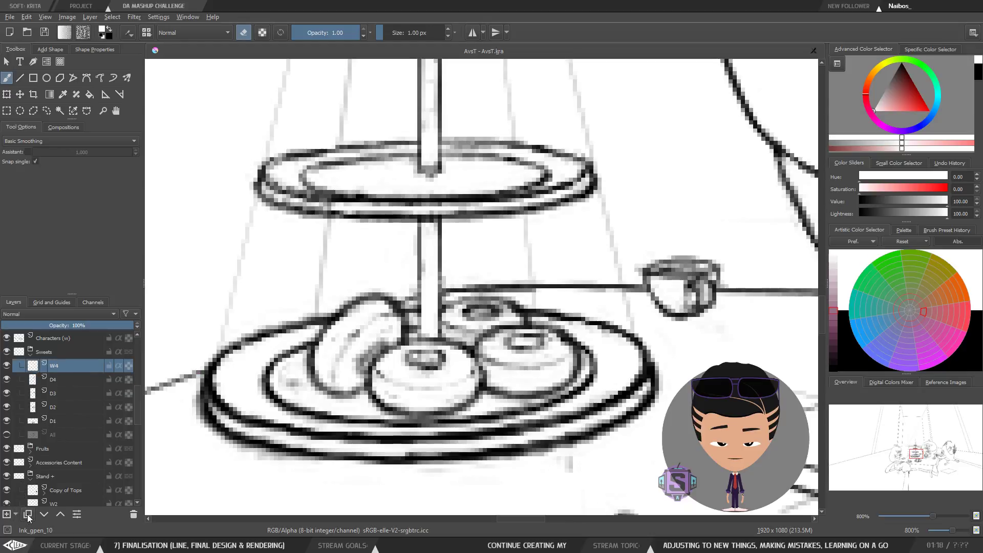
pyautogui.click(6, 514)
pyautogui.press(']')
pyautogui.press(']')
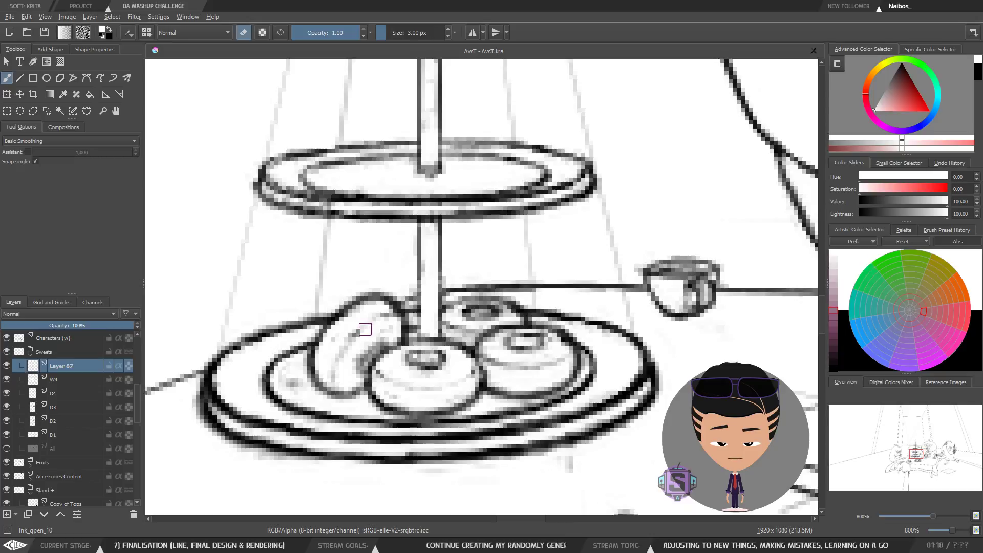
pyautogui.press('d')
pyautogui.press('e')
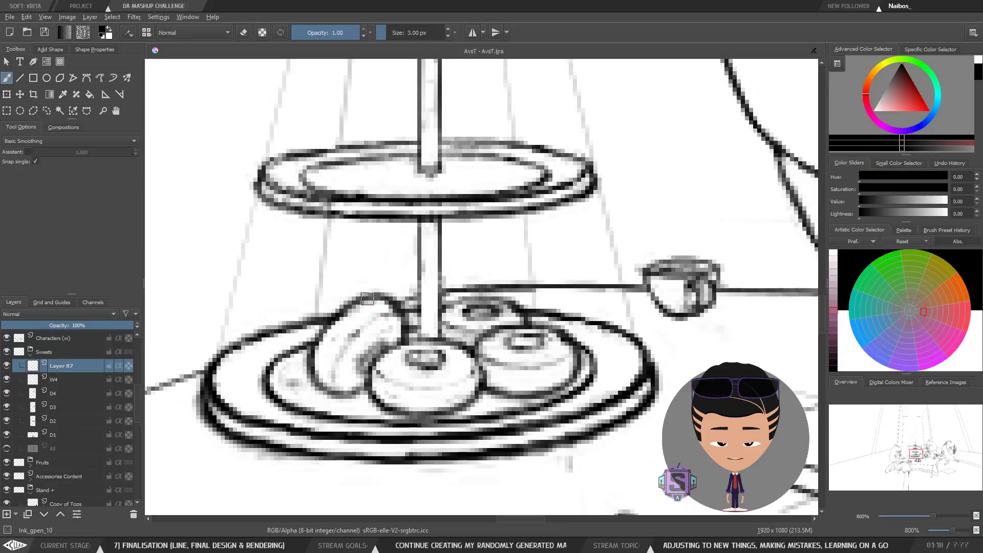
# Step: Redraw the outline of the leftmost donut on the bottom plate on the new layer
pyautogui.moveTo(340, 359)
pyautogui.mouseDown()
pyautogui.moveTo(382, 315)
pyautogui.moveTo(410, 310)
pyautogui.mouseUp()
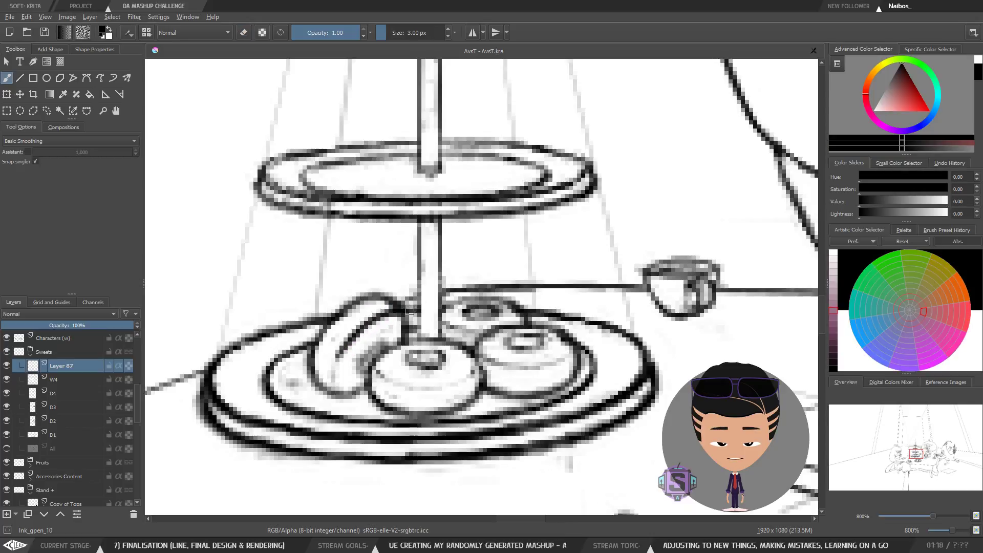
pyautogui.hotkey('ctrl', 'z')
pyautogui.moveTo(330, 371)
pyautogui.mouseDown()
pyautogui.moveTo(369, 326)
pyautogui.moveTo(397, 314)
pyautogui.mouseUp()
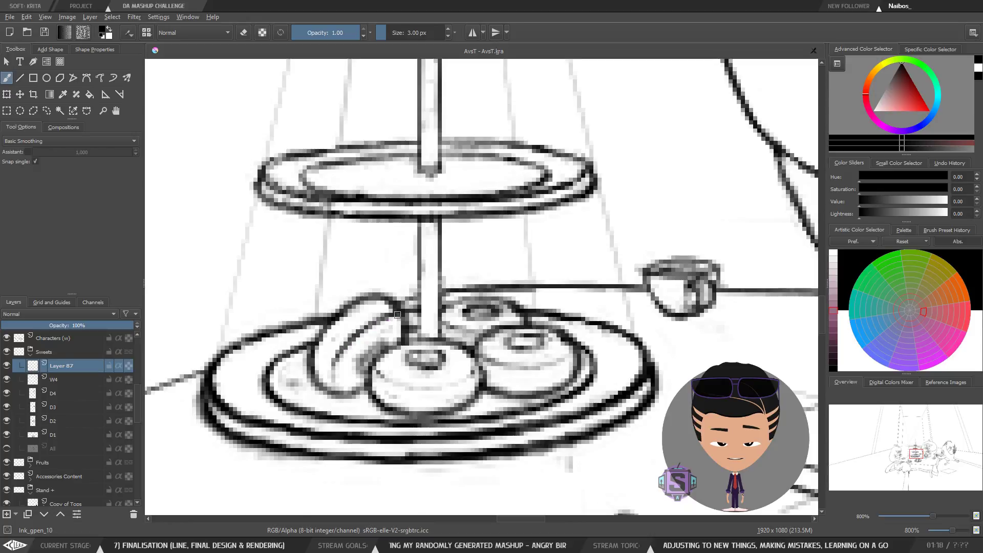
pyautogui.scroll(-3, 410, 318)
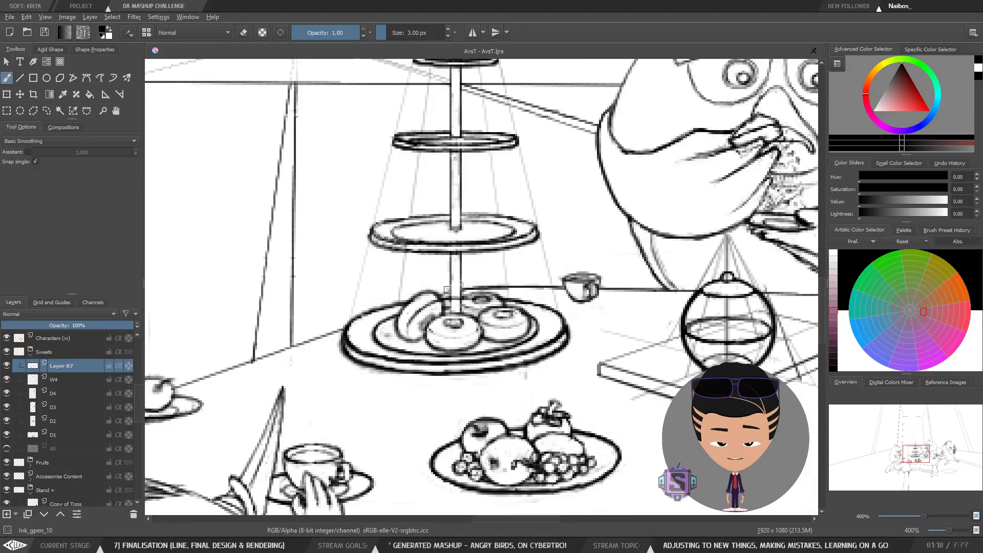
pyautogui.scroll(2, 447, 290)
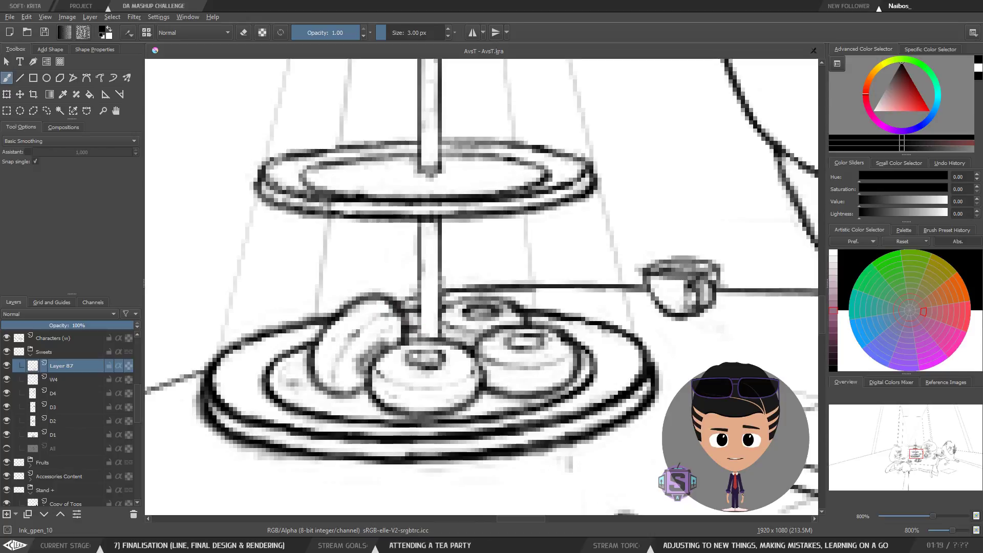
pyautogui.moveTo(472, 345); pyautogui.dragTo(389, 347)
pyautogui.moveTo(577, 245); pyautogui.dragTo(619, 226)
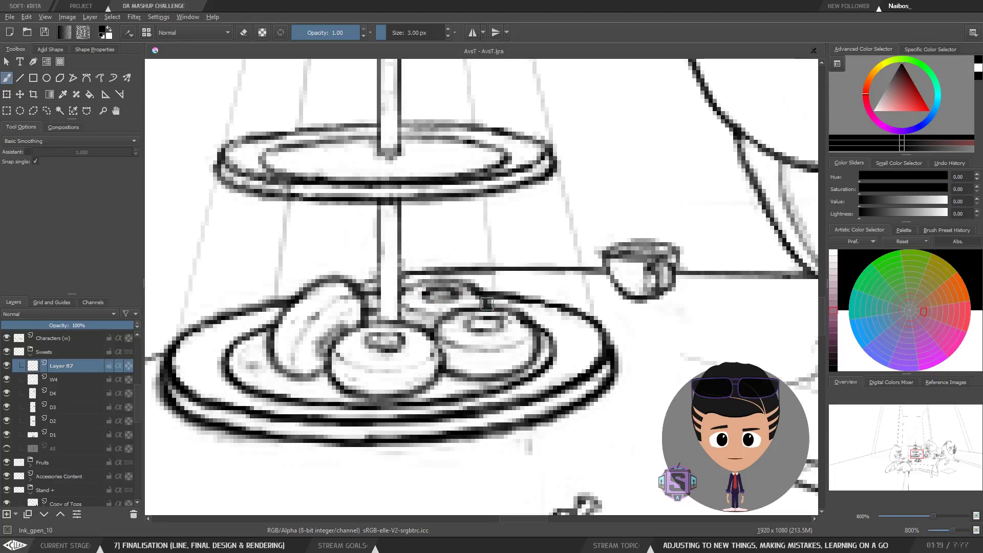
pyautogui.moveTo(524, 355)
pyautogui.mouseDown()
pyautogui.moveTo(514, 334)
pyautogui.moveTo(543, 317)
pyautogui.mouseUp()
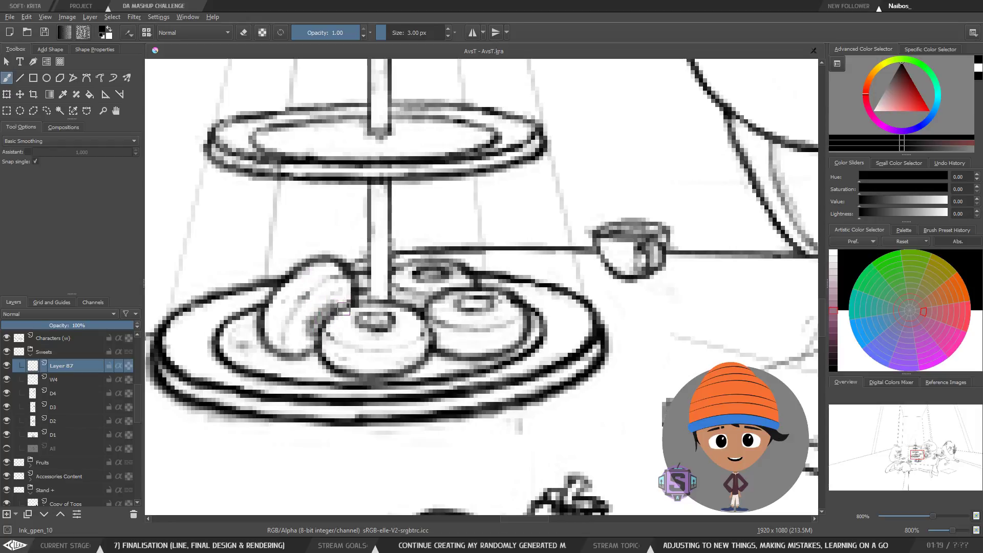
# Step: Draw a stroke along the front donut's left edge, then undo it
pyautogui.press('-')
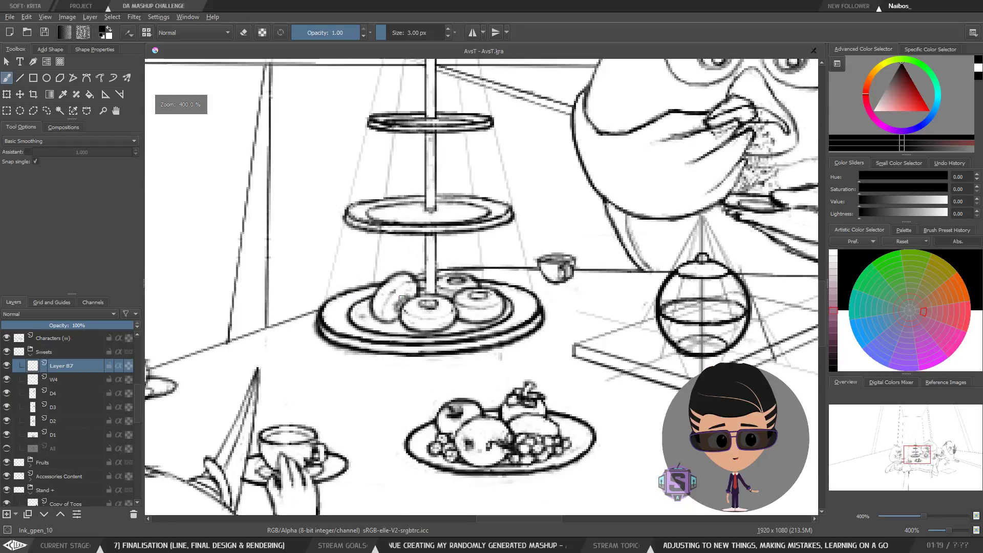
pyautogui.press('m')
pyautogui.press('m')
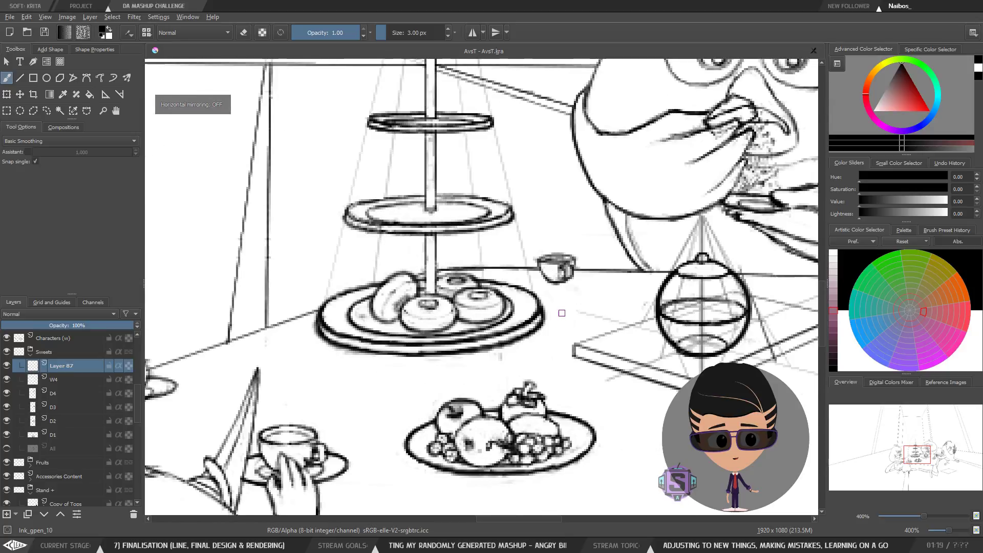
pyautogui.moveTo(496, 329); pyautogui.dragTo(471, 334)
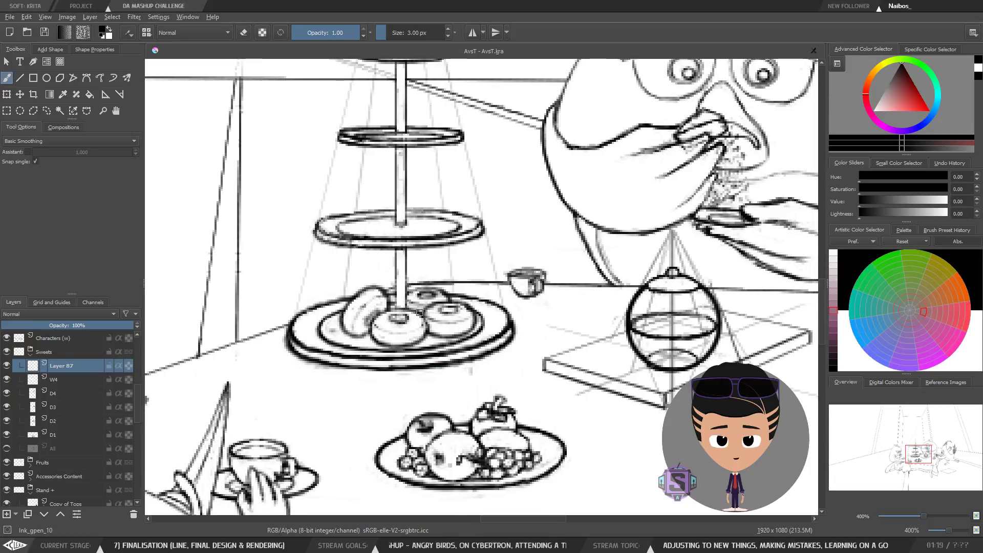
pyautogui.moveTo(397, 313)
pyautogui.mouseDown()
pyautogui.moveTo(398, 341)
pyautogui.moveTo(418, 321)
pyautogui.moveTo(380, 319)
pyautogui.mouseUp()
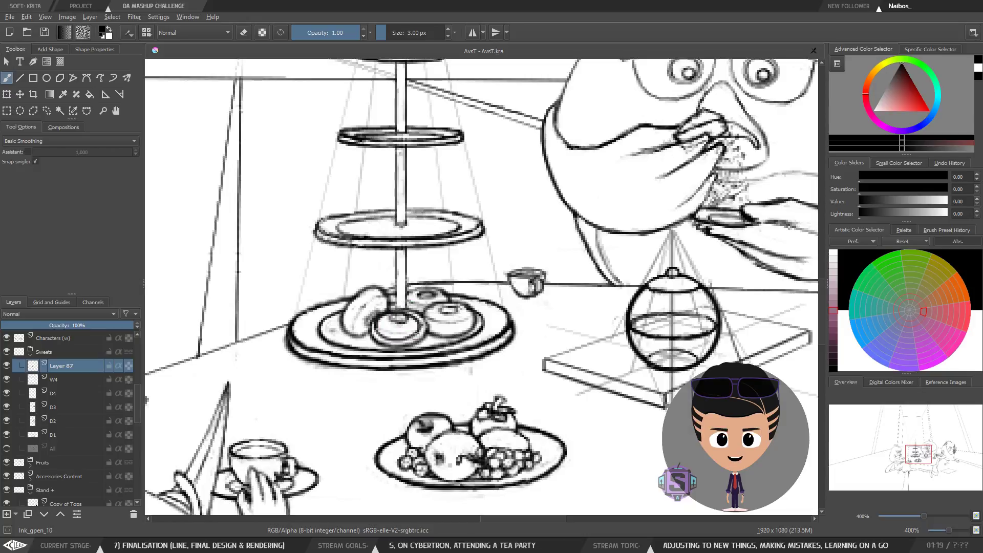
pyautogui.hotkey('ctrl', 'z')
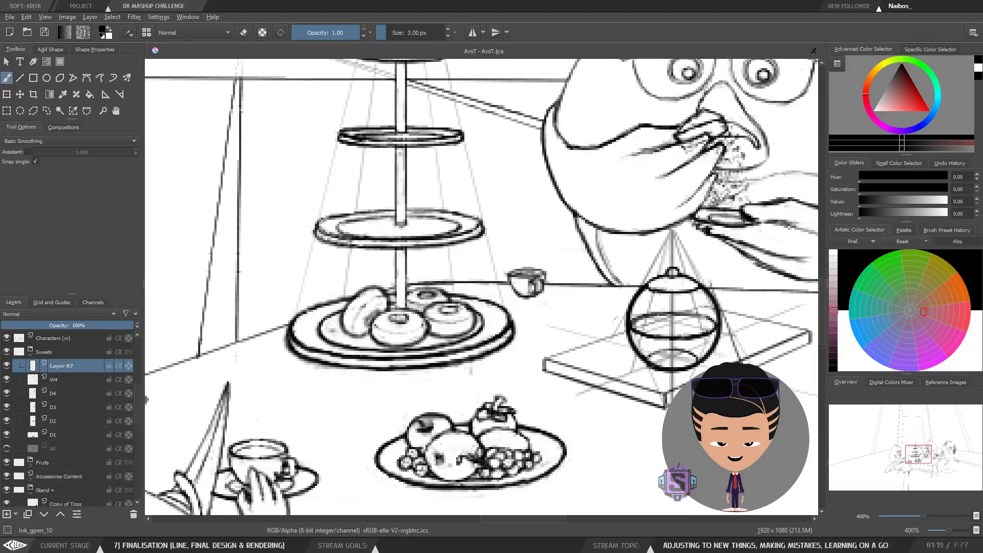
# Step: Draw a short stroke along the front donut's left edge on Layer 87
pyautogui.moveTo(452, 327); pyautogui.dragTo(455, 342)
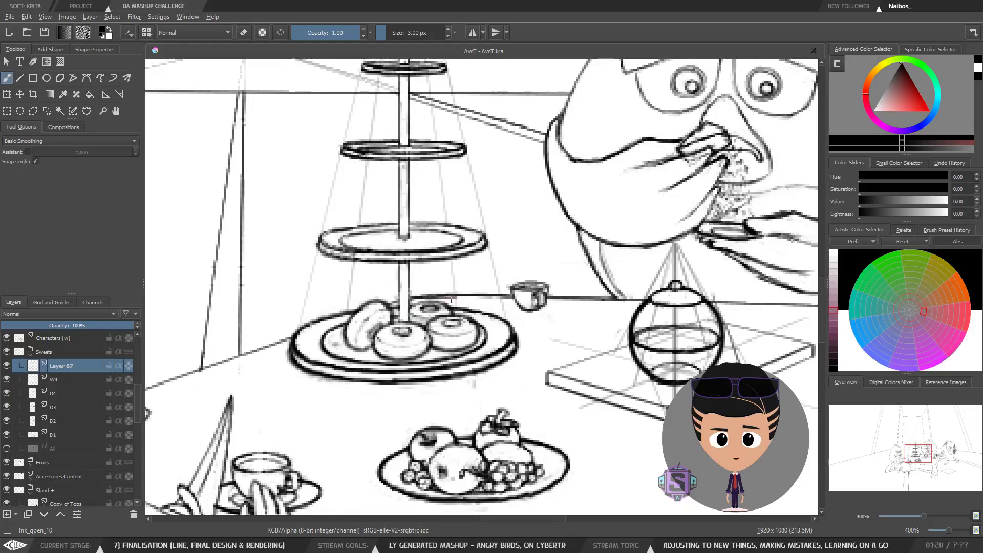
pyautogui.scroll(3, 428, 318)
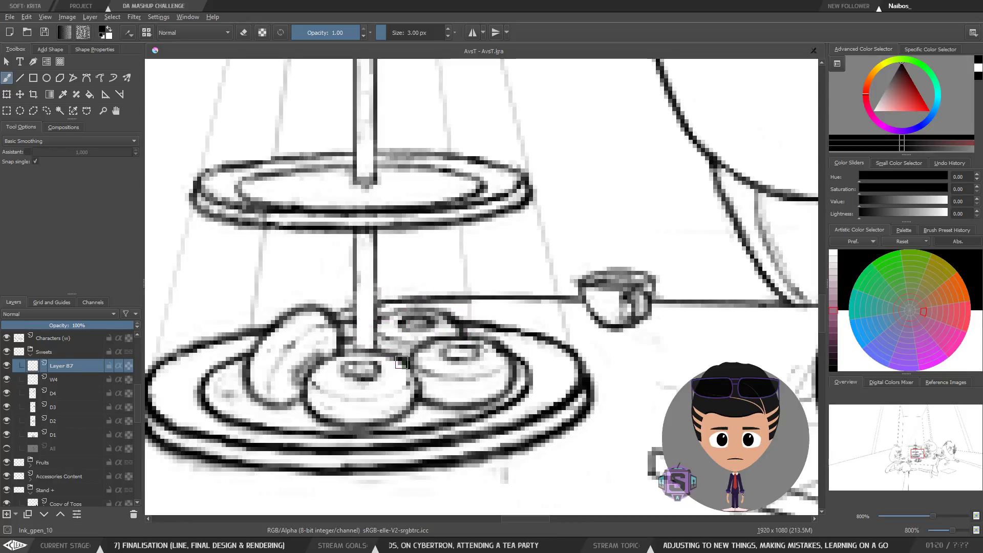
# Step: Select the D2 donut layer and nudge the right donut slightly left on the bottom plate
pyautogui.click(62, 397)
pyautogui.click(53, 412)
pyautogui.press('t')
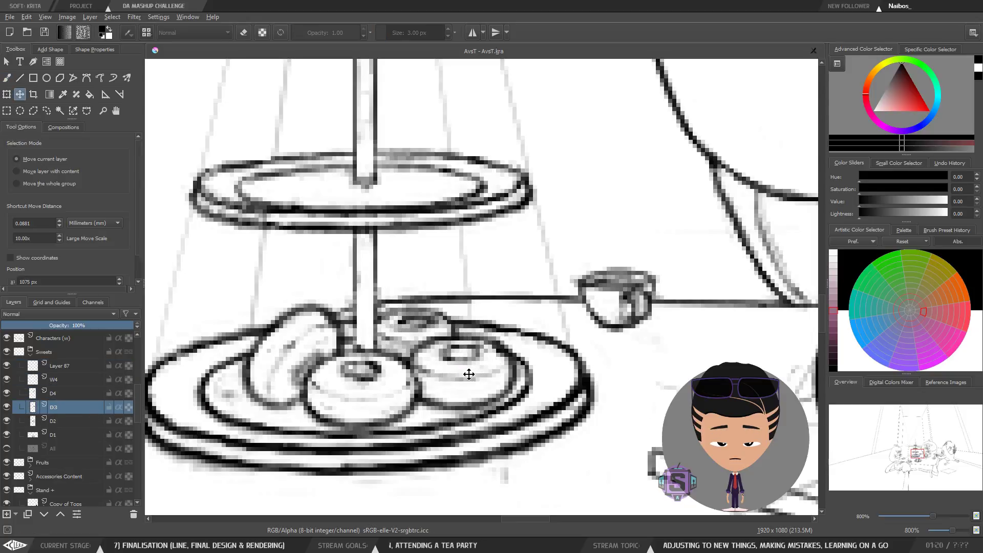
pyautogui.press('pagedown')
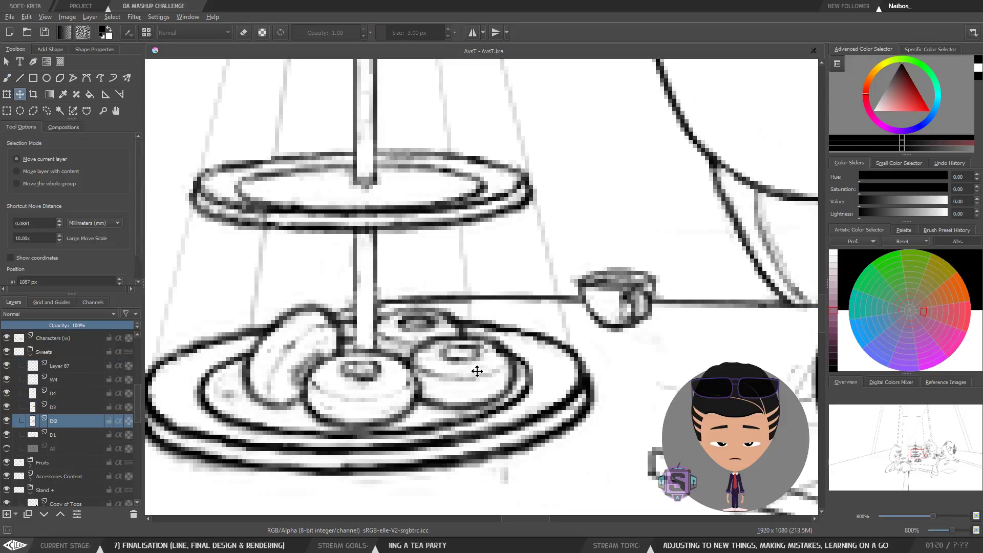
pyautogui.moveTo(478, 371); pyautogui.dragTo(458, 371)
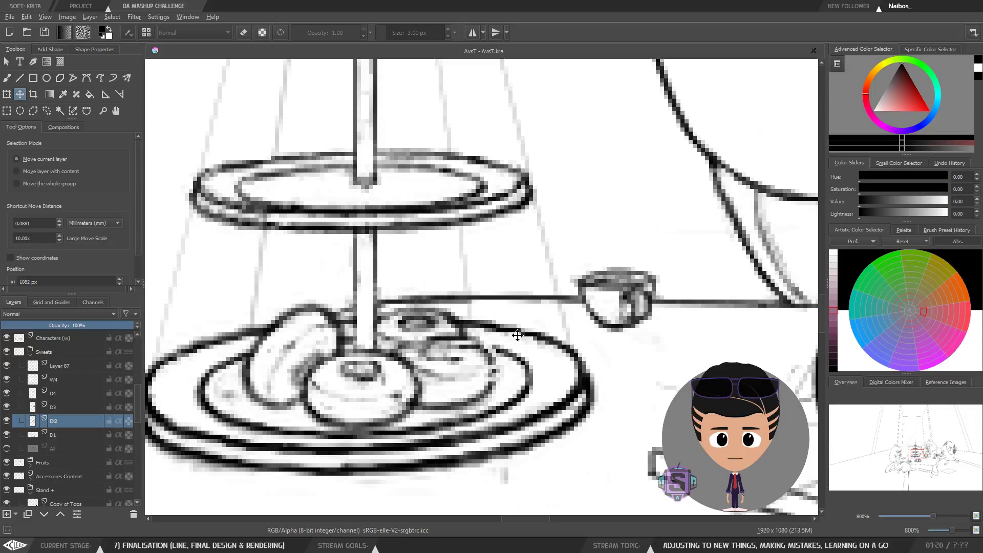
pyautogui.press('-')
pyautogui.press('-')
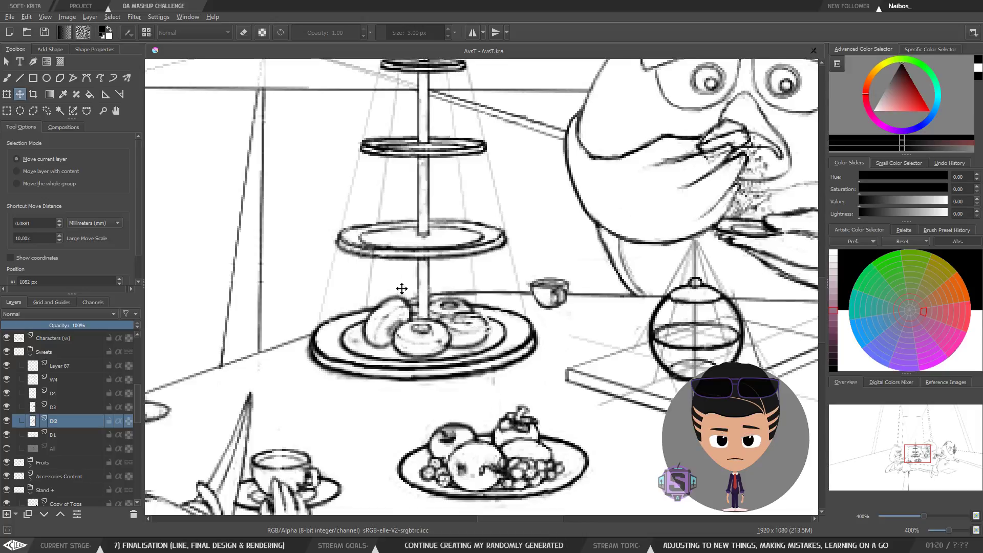
pyautogui.hotkey('ctrl', 'z')
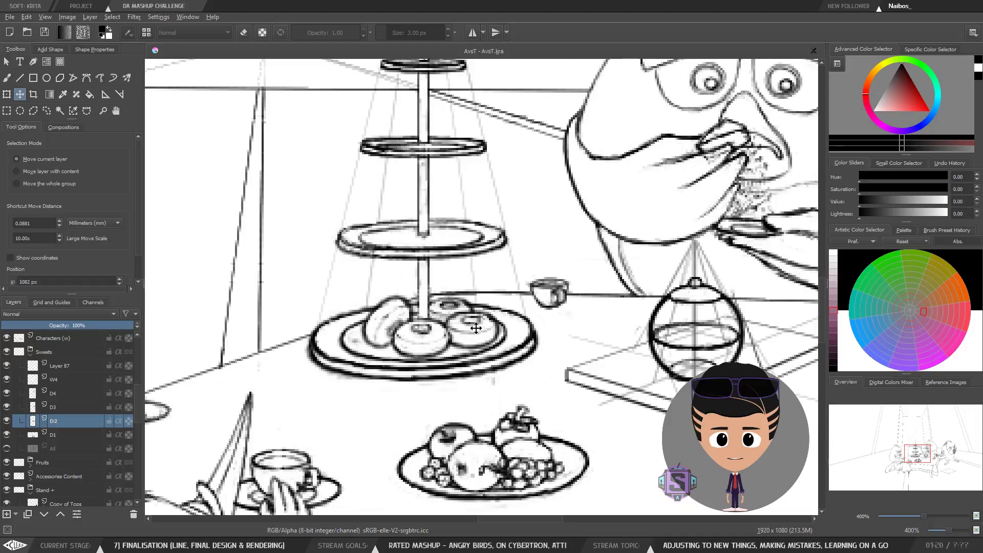
pyautogui.moveTo(483, 333); pyautogui.dragTo(473, 336)
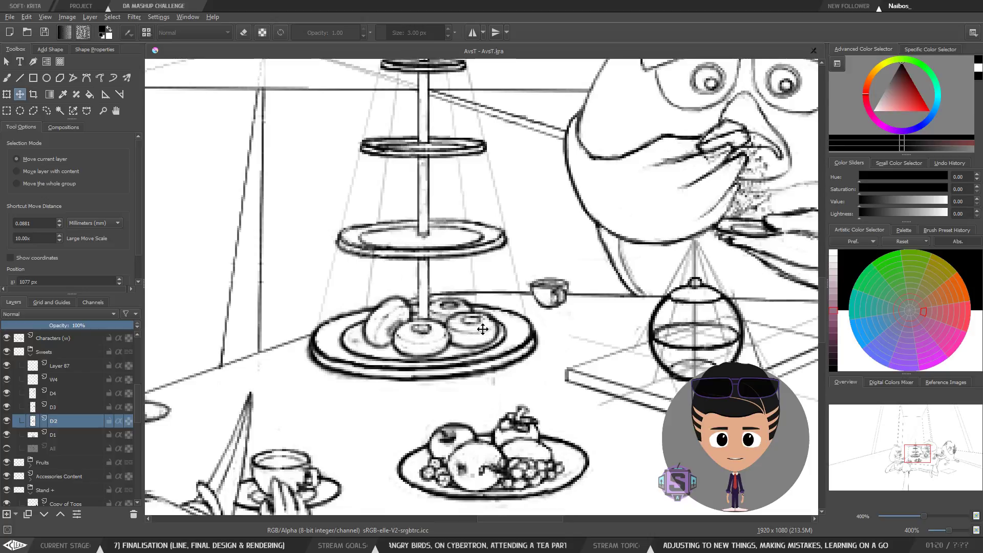
pyautogui.press('b')
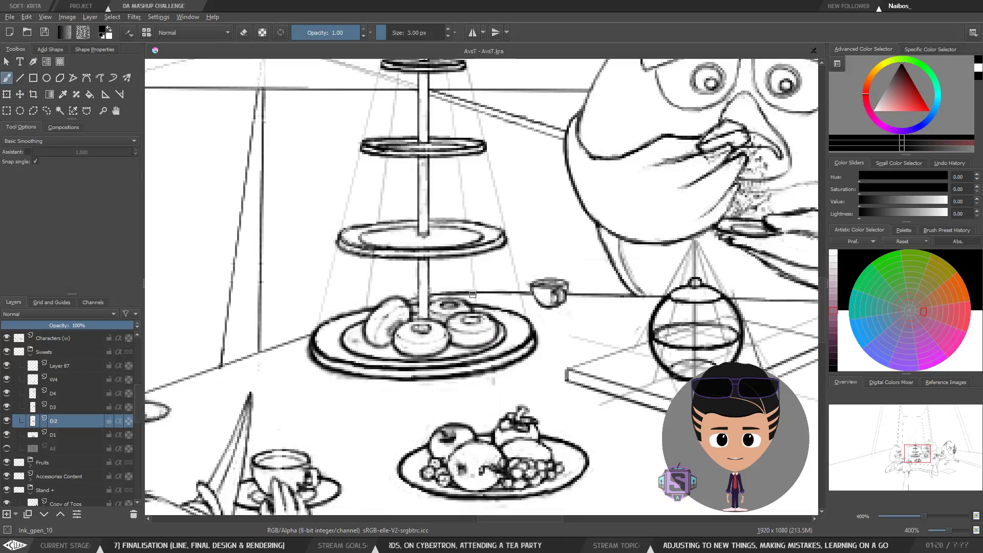
pyautogui.moveTo(469, 334); pyautogui.dragTo(453, 354)
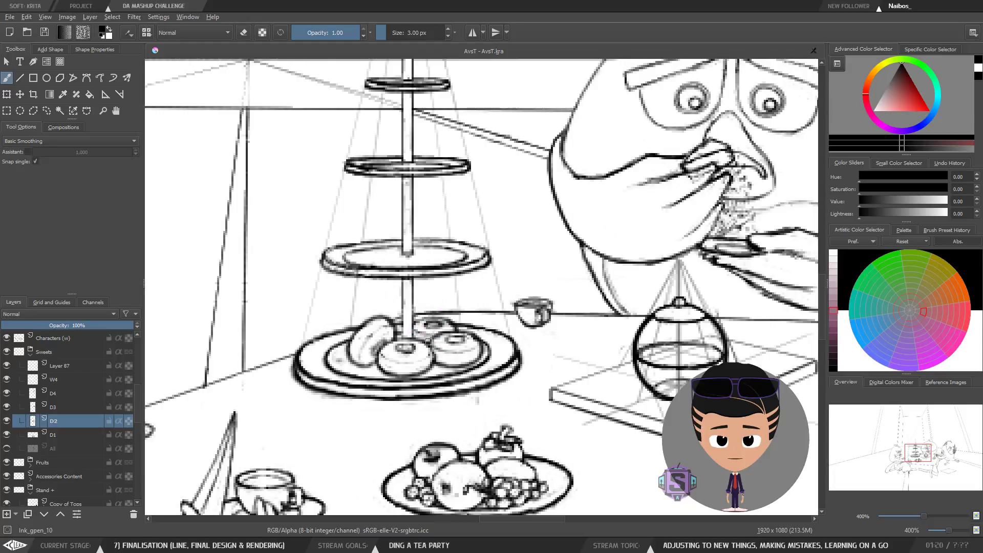
pyautogui.press('t')
pyautogui.moveTo(467, 351); pyautogui.dragTo(451, 347)
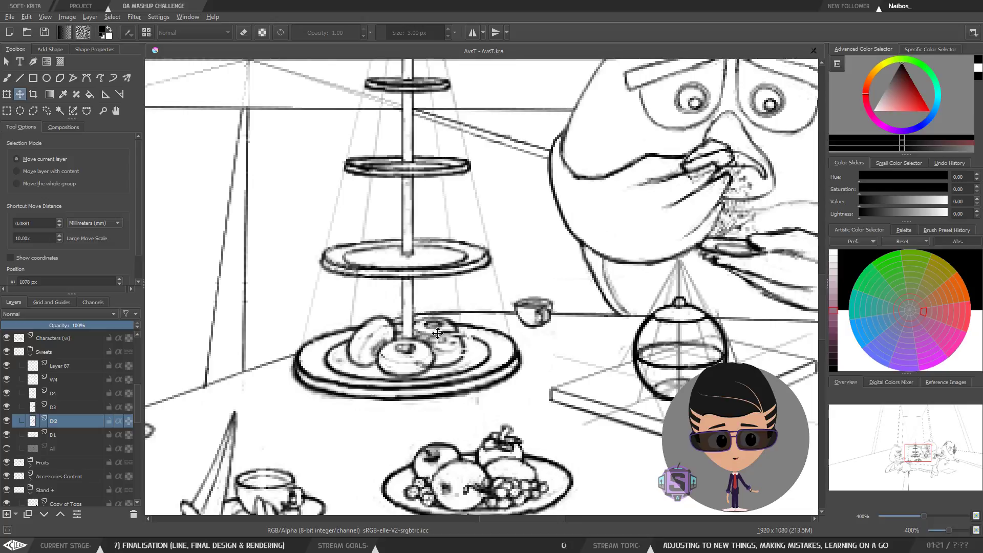
pyautogui.hotkey('ctrl', 'z')
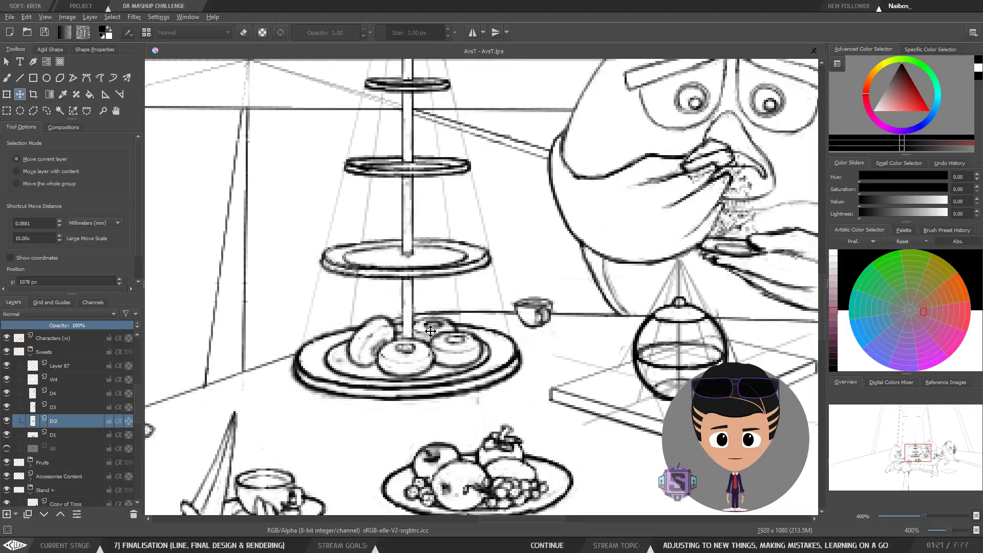
# Step: Zoom out to the whole illustration, flip it horizontally and back, and save the document
pyautogui.press('b')
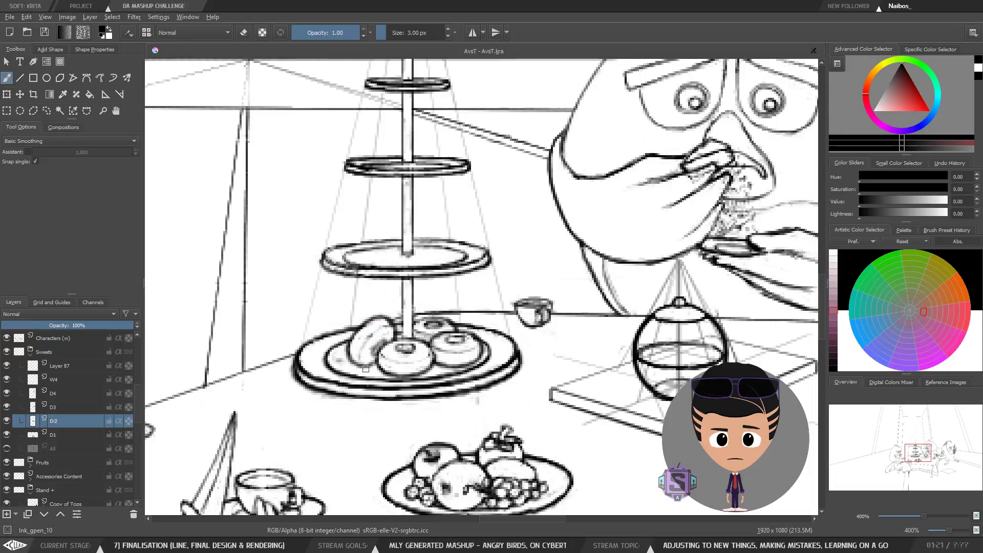
pyautogui.press('-')
pyautogui.press('-')
pyautogui.press('-')
pyautogui.press('-')
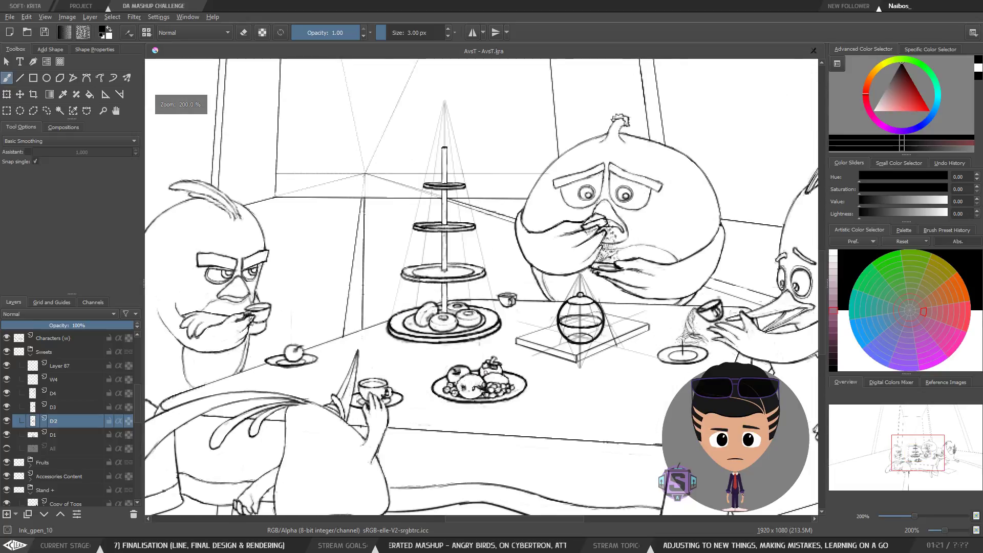
pyautogui.press('m')
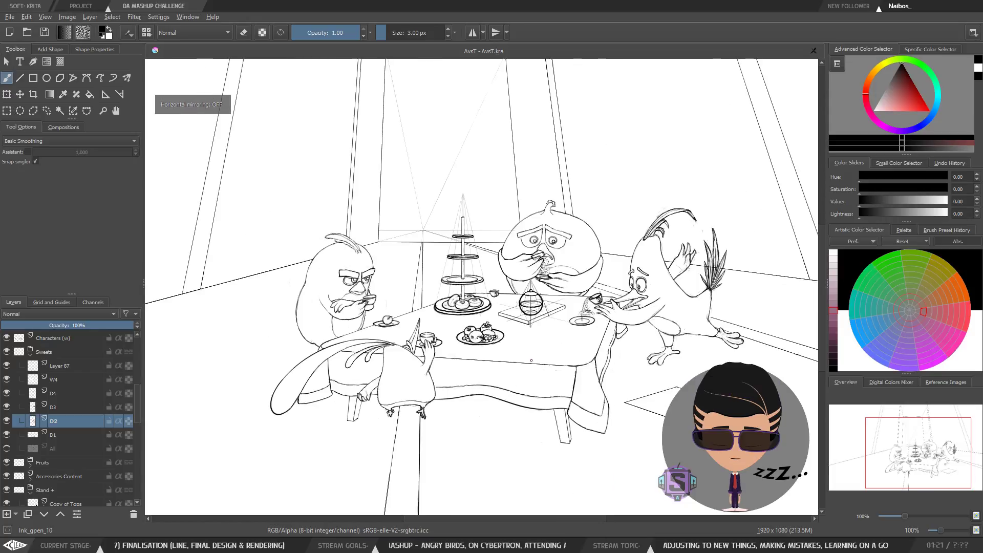
pyautogui.press('m')
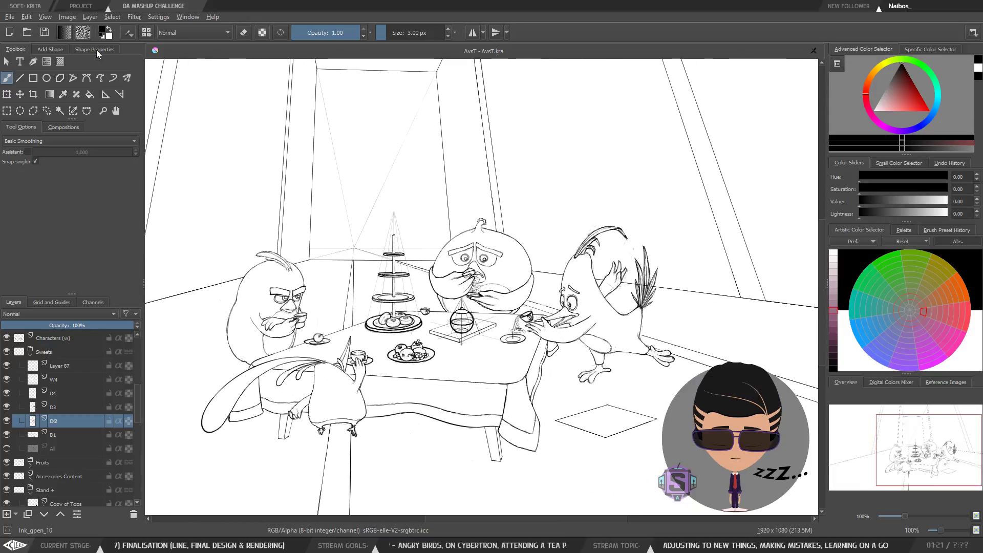
pyautogui.click(41, 32)
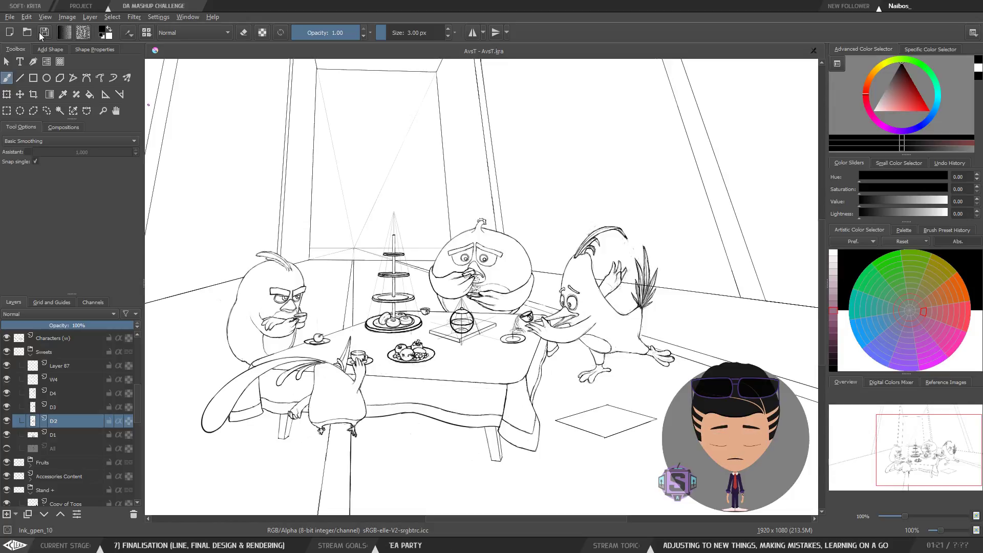
# Step: Select the W4 layer, switch to white paint, and paint over the back donut beside the pole
pyautogui.hotkey('ctrl', '+')
pyautogui.hotkey('ctrl', '+')
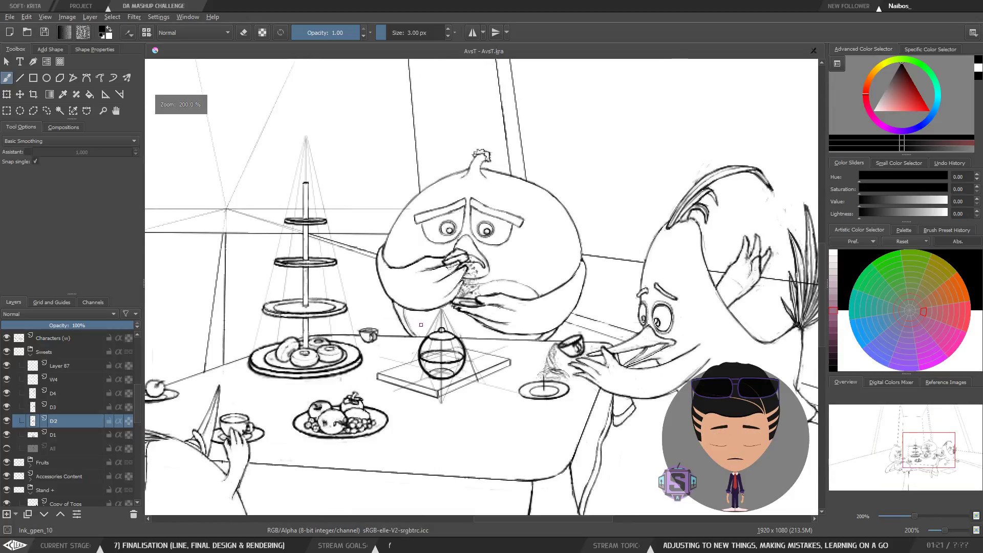
pyautogui.moveTo(404, 353); pyautogui.dragTo(504, 330)
pyautogui.hotkey('ctrl', '+')
pyautogui.hotkey('ctrl', '+')
pyautogui.moveTo(382, 390); pyautogui.dragTo(479, 359)
pyautogui.hotkey('ctrl', '+')
pyautogui.hotkey('ctrl', '+')
pyautogui.moveTo(412, 364); pyautogui.dragTo(429, 344)
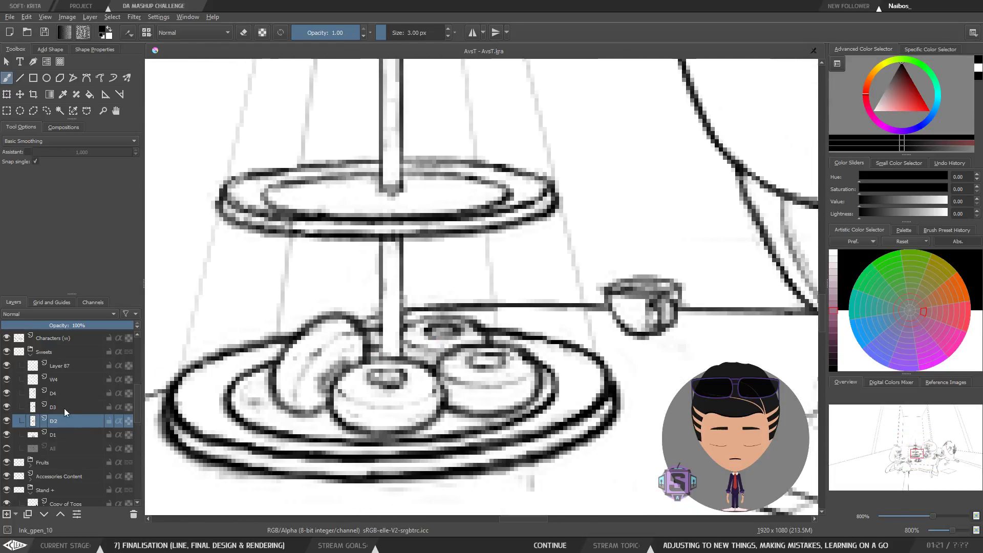
pyautogui.click(55, 395)
pyautogui.click(103, 380)
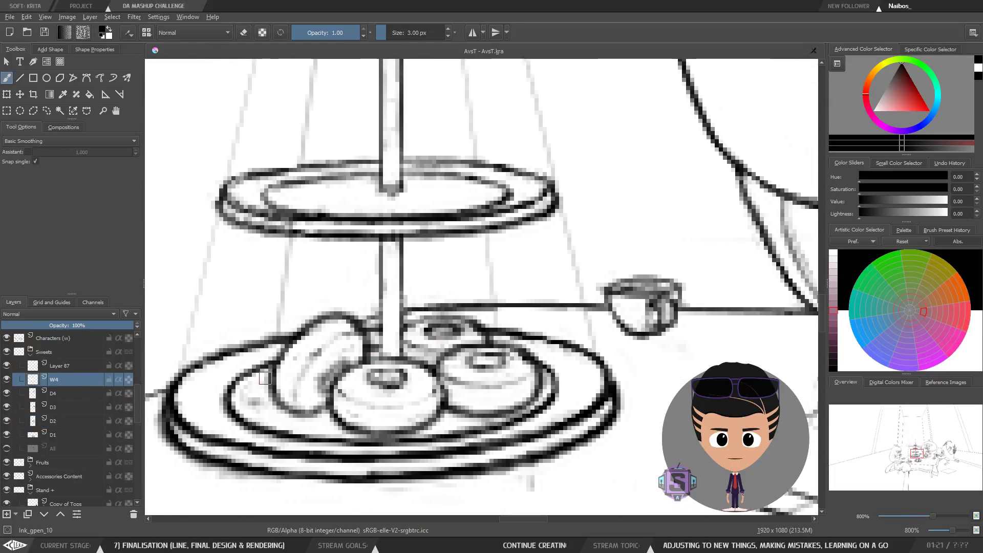
pyautogui.press('e')
pyautogui.press('e')
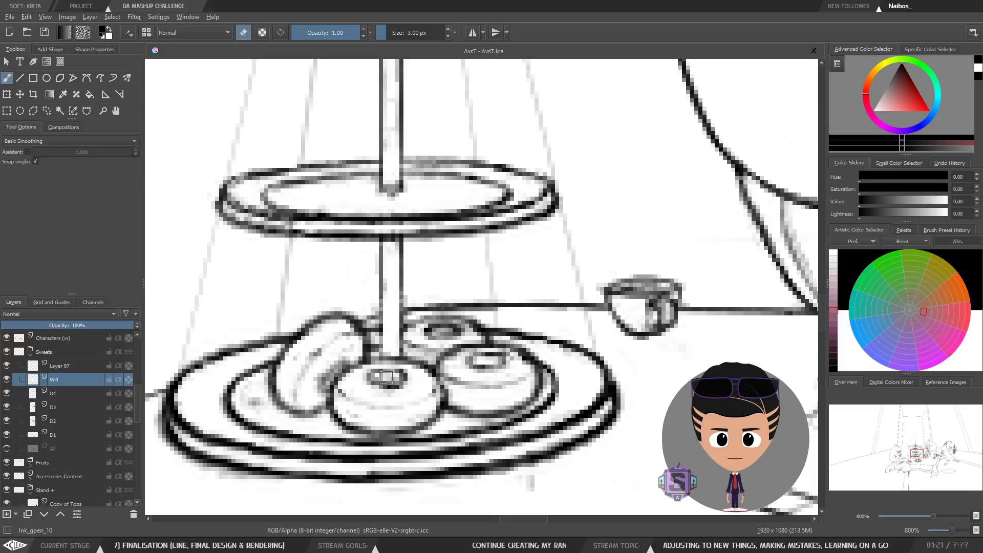
pyautogui.press('x')
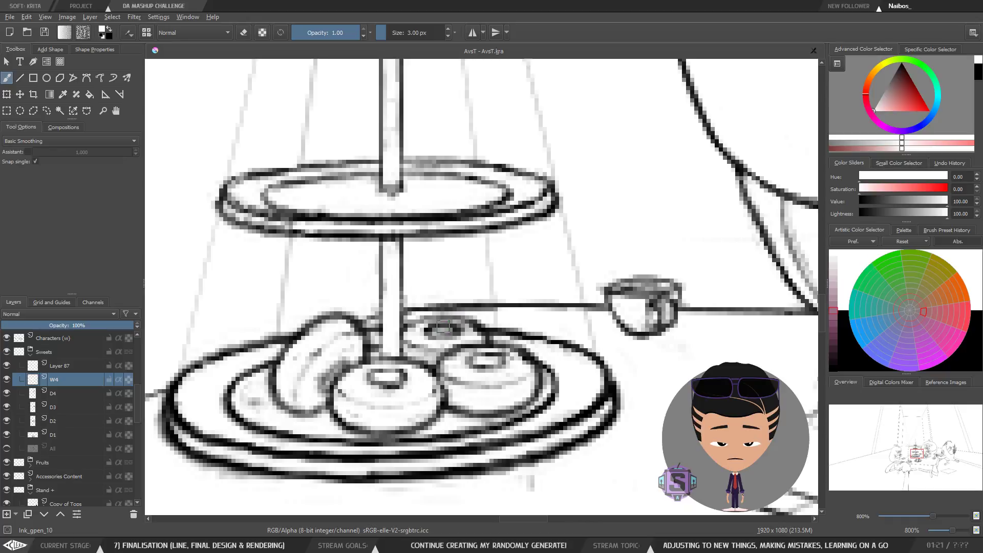
pyautogui.moveTo(442, 332); pyautogui.dragTo(451, 332)
# Step: Review the whole illustration at full view, flipping it horizontally and back
pyautogui.scroll(-3, 472, 318)
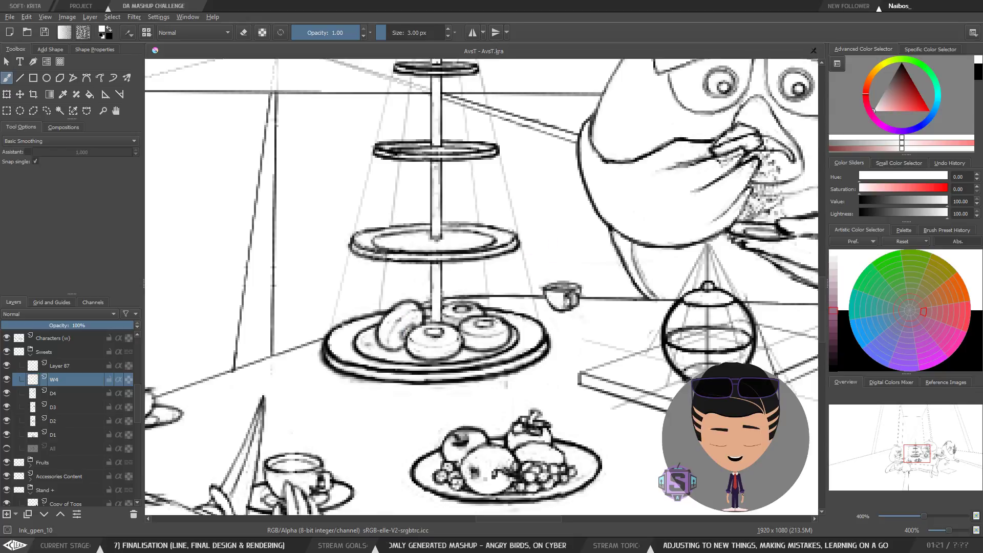
pyautogui.scroll(-2, 517, 283)
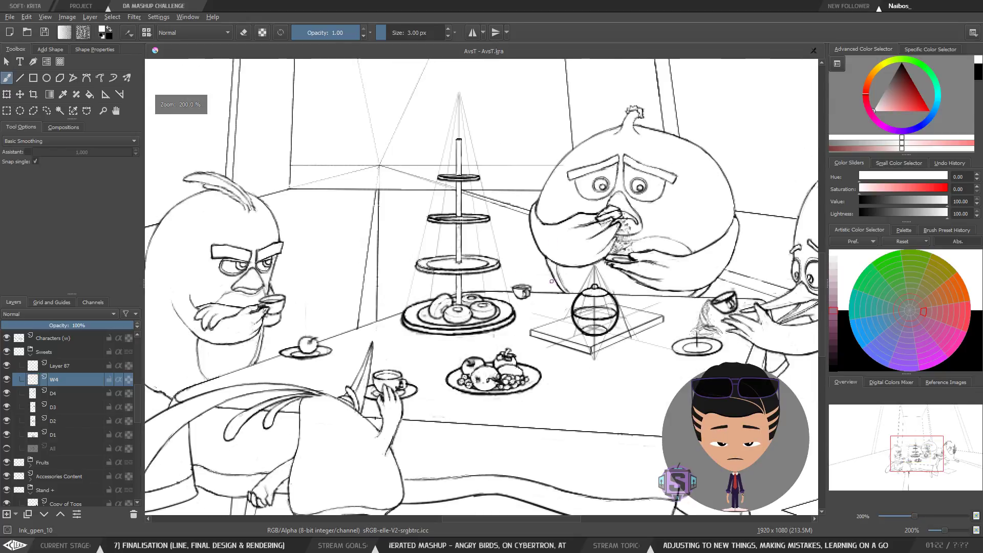
pyautogui.moveTo(523, 355); pyautogui.dragTo(477, 328)
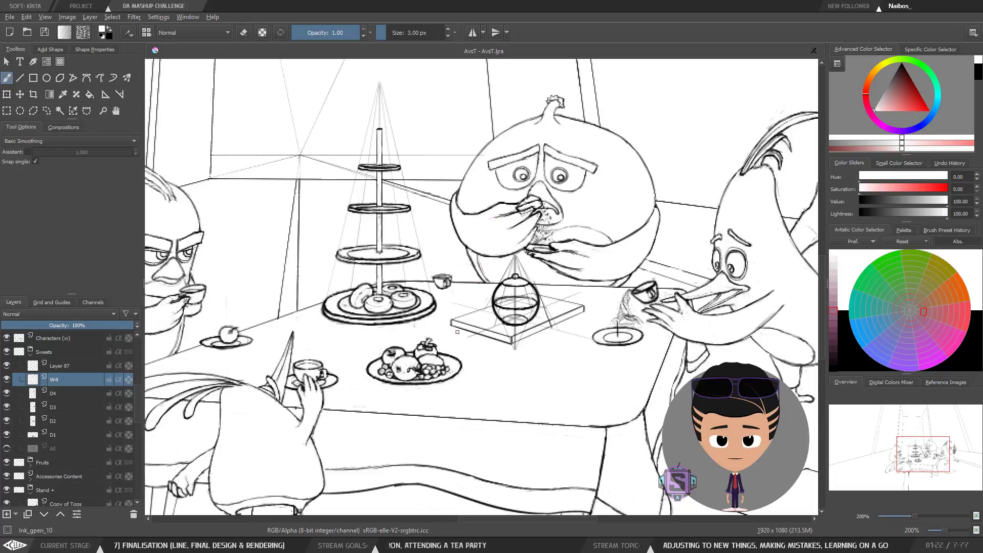
pyautogui.press('1')
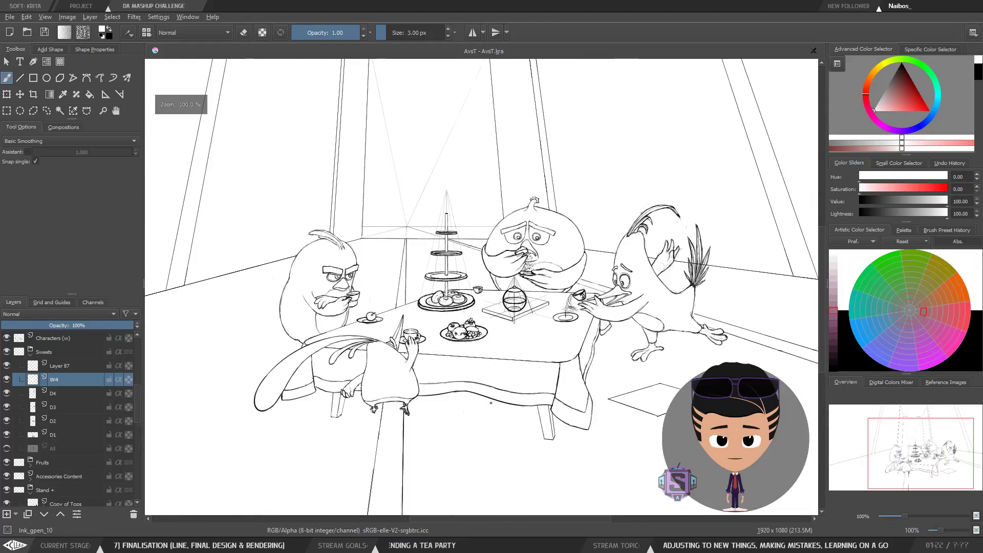
pyautogui.press('m')
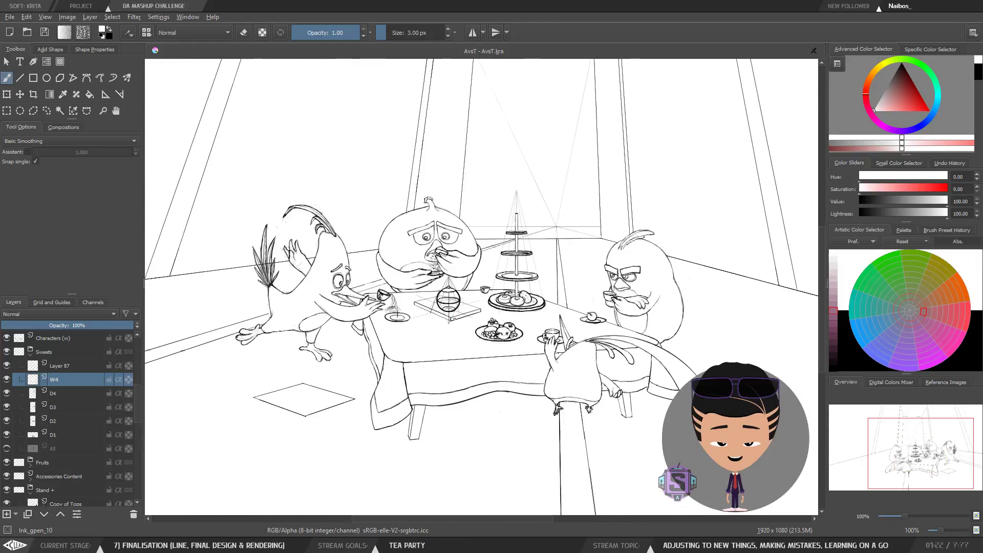
pyautogui.press('m')
pyautogui.press('+')
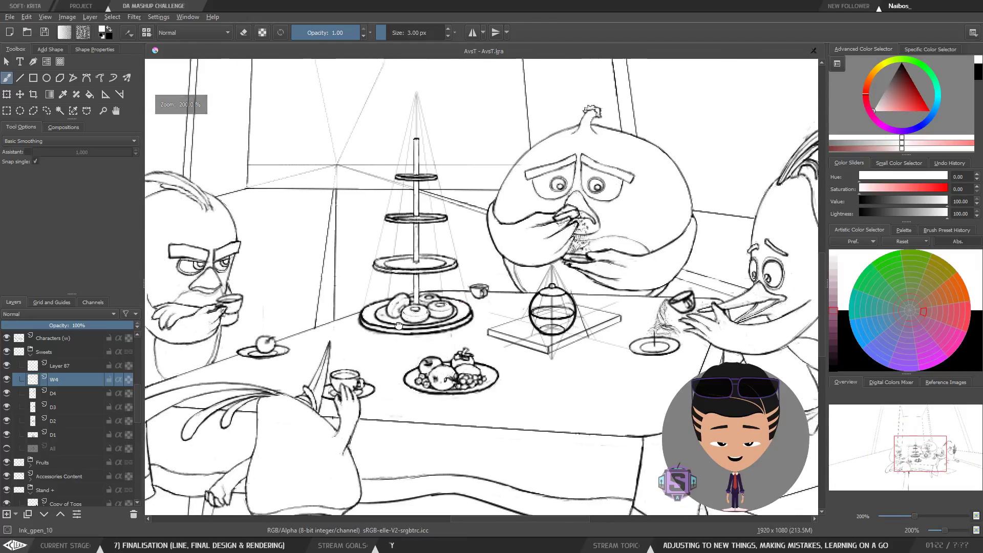
pyautogui.moveTo(400, 312); pyautogui.dragTo(450, 304)
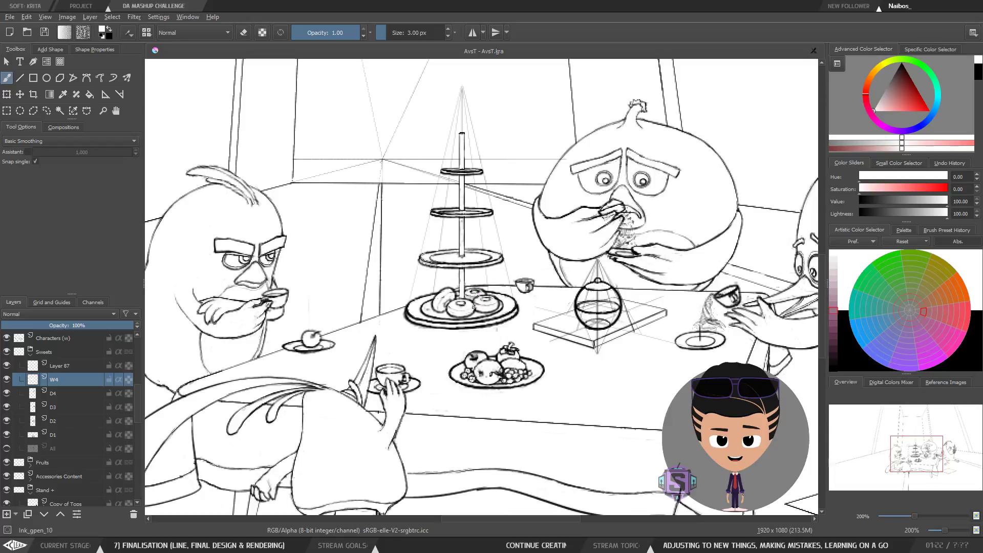
# Step: Switch to Layer 87 with black paint, draw a stroke on the back donut, then undo it
pyautogui.click(58, 366)
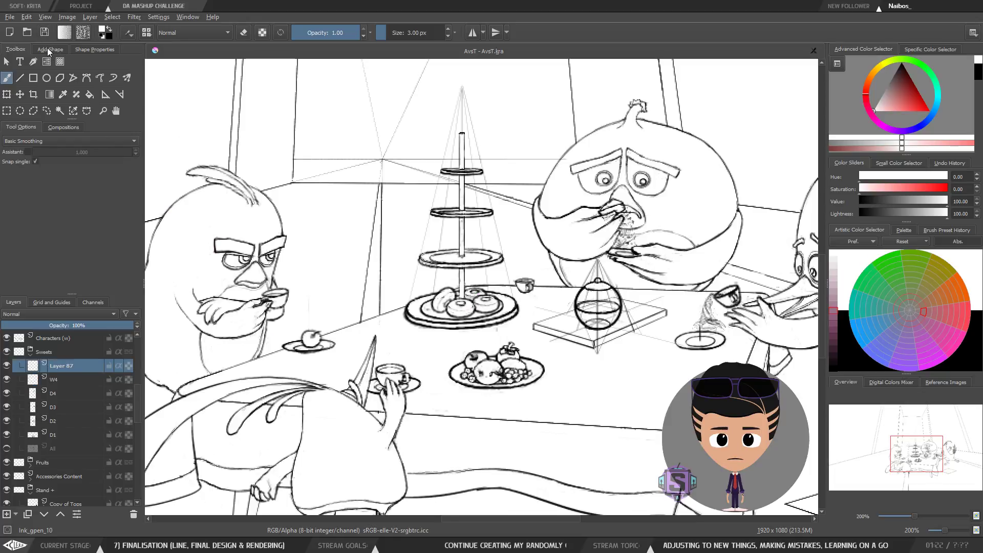
pyautogui.press('e')
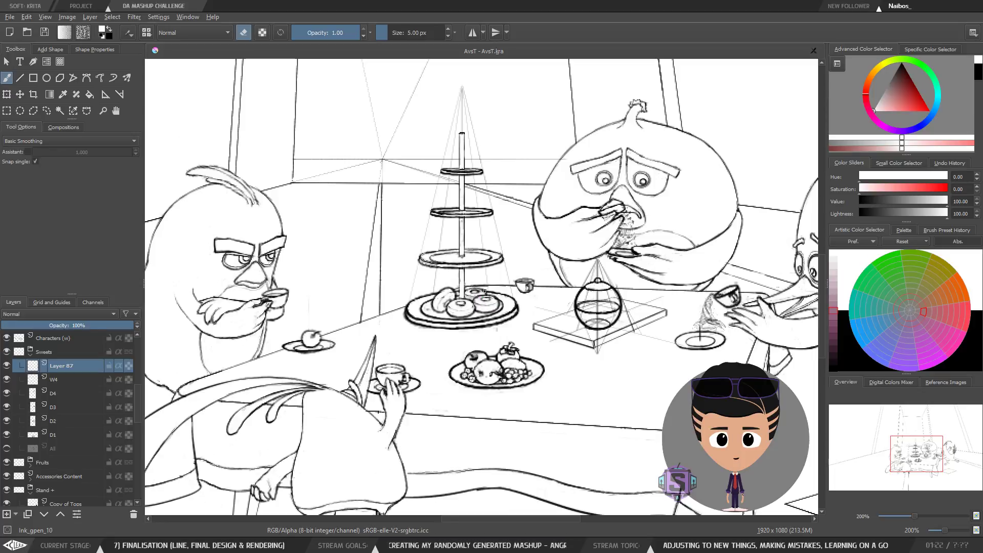
pyautogui.press('e')
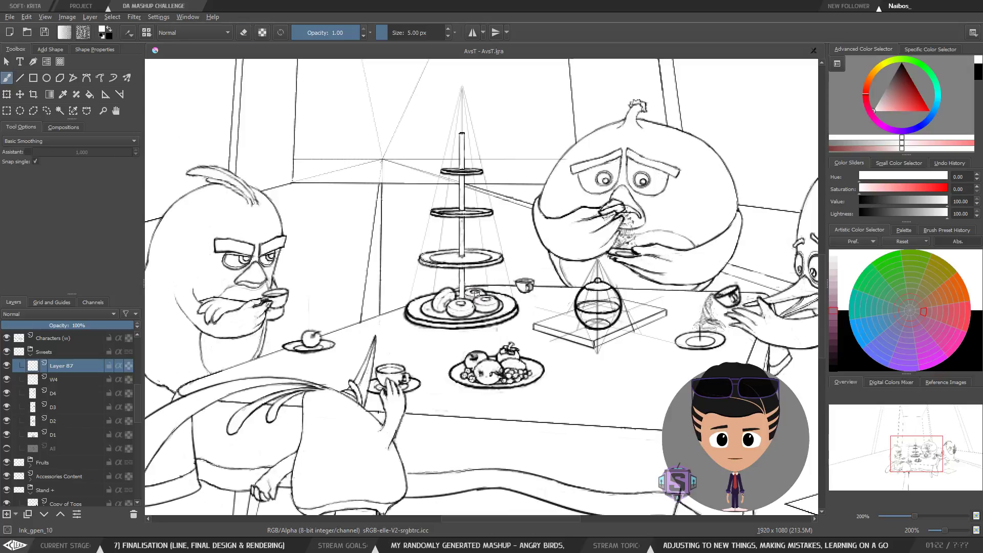
pyautogui.press('x')
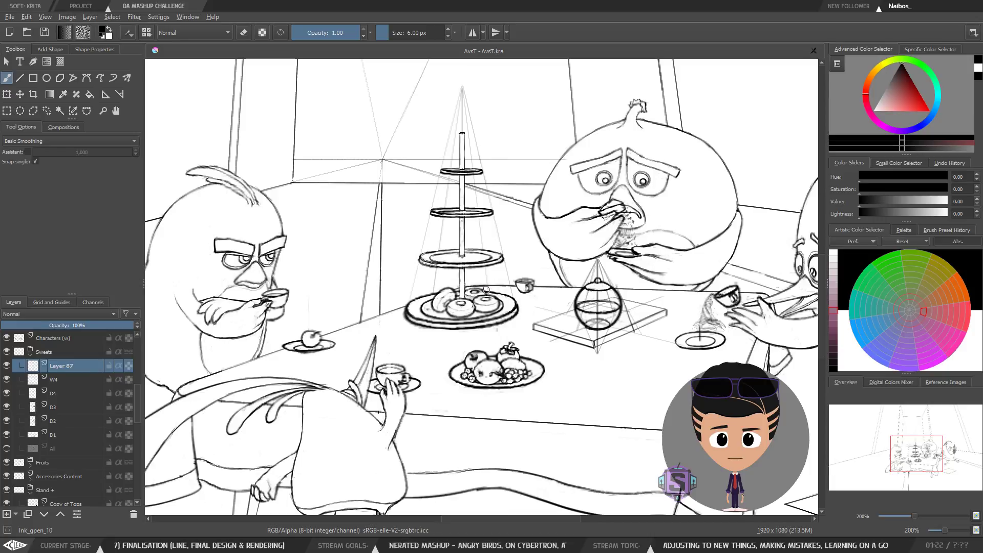
pyautogui.moveTo(474, 283); pyautogui.dragTo(468, 296)
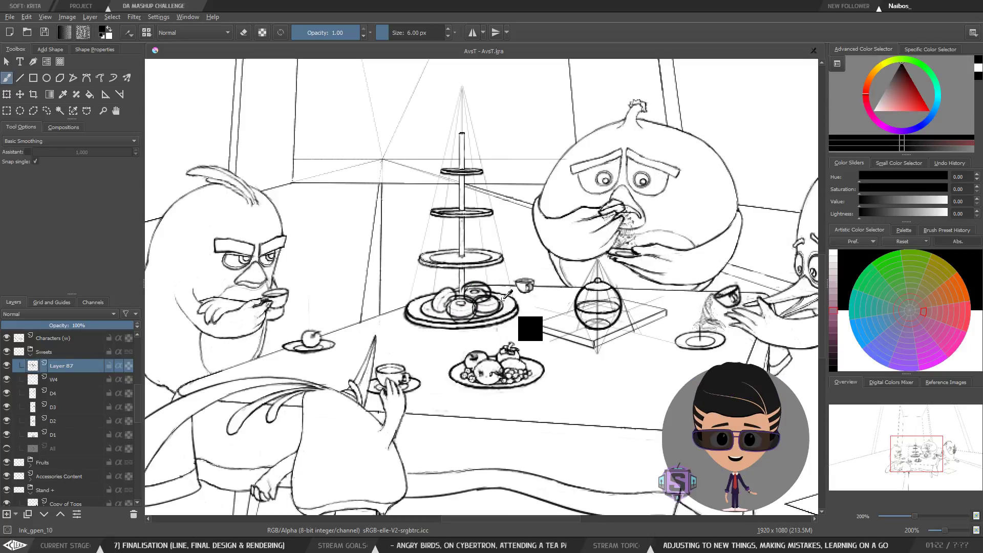
pyautogui.hotkey('ctrl', 'z')
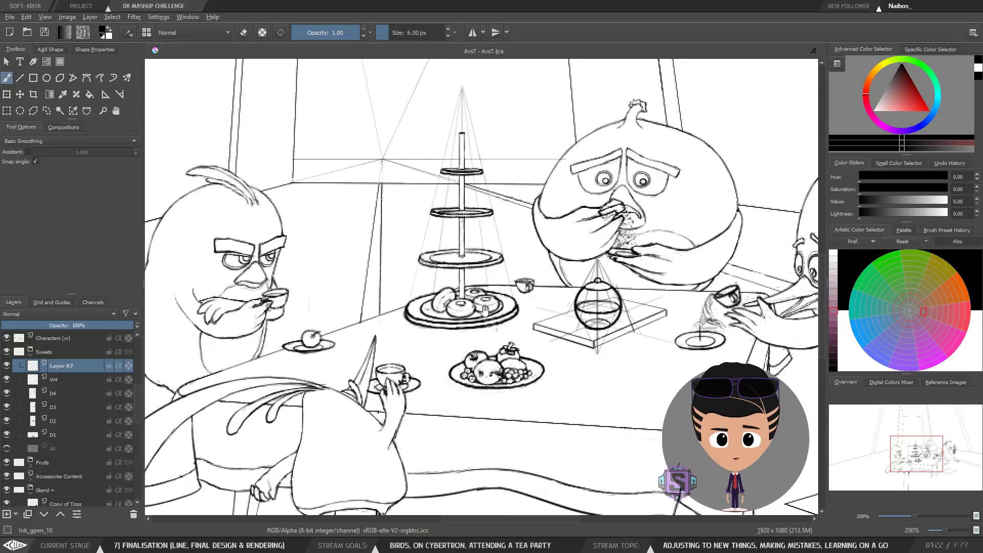
# Step: Try short strokes on the donuts of the lowest plate, undoing each one
pyautogui.moveTo(488, 302); pyautogui.dragTo(483, 311)
pyautogui.moveTo(425, 332)
pyautogui.mouseDown()
pyautogui.moveTo(444, 333)
pyautogui.moveTo(481, 278)
pyautogui.mouseUp()
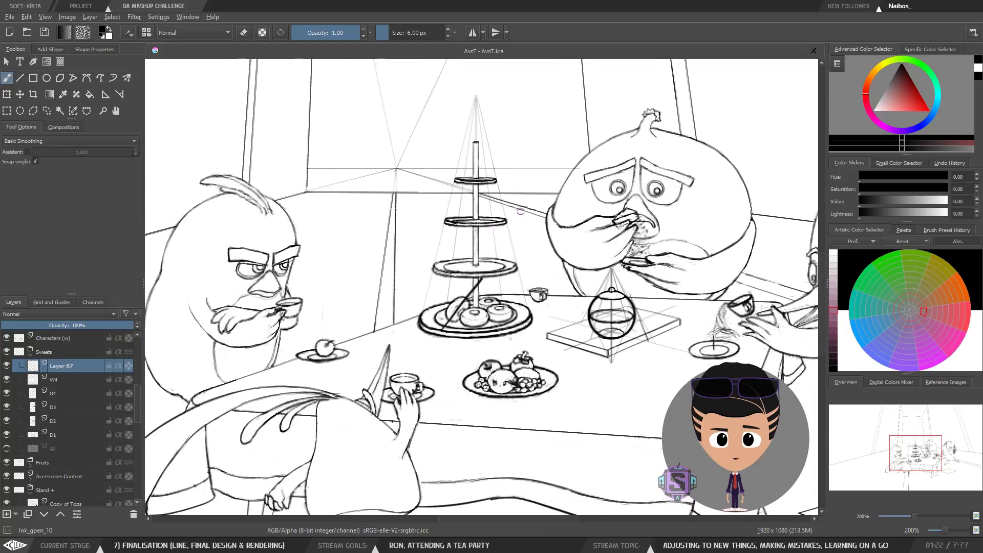
pyautogui.hotkey('ctrl', 'z')
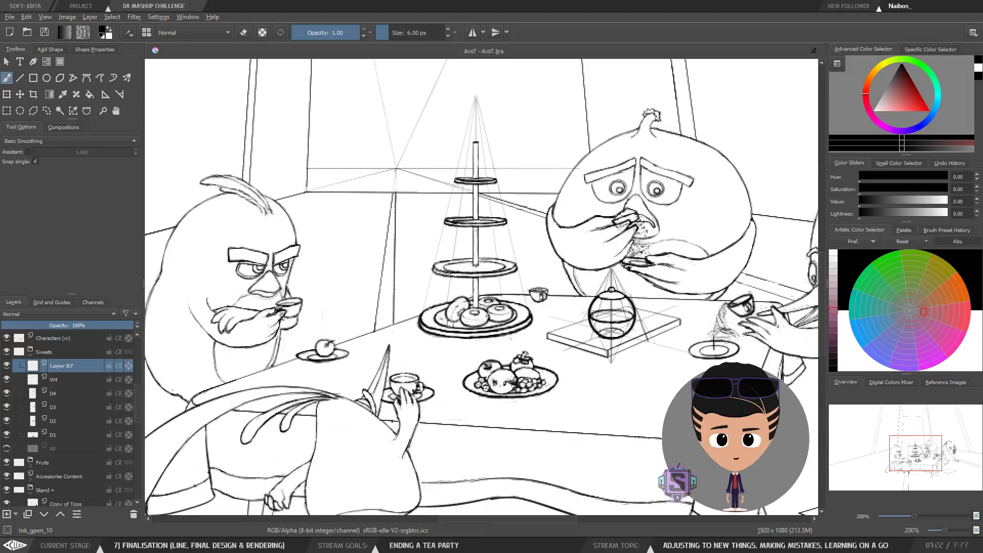
pyautogui.hotkey('ctrl', '+')
pyautogui.hotkey('ctrl', '+')
pyautogui.moveTo(508, 355); pyautogui.dragTo(455, 355)
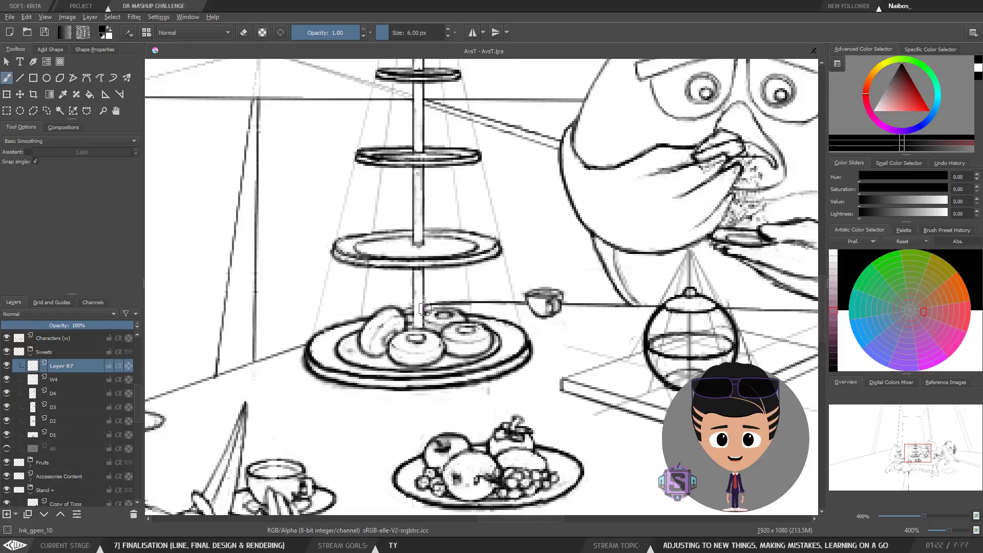
pyautogui.moveTo(403, 284)
pyautogui.mouseDown()
pyautogui.moveTo(440, 293)
pyautogui.moveTo(452, 280)
pyautogui.mouseUp()
pyautogui.hotkey('ctrl', 'z')
pyautogui.moveTo(440, 346); pyautogui.dragTo(454, 344)
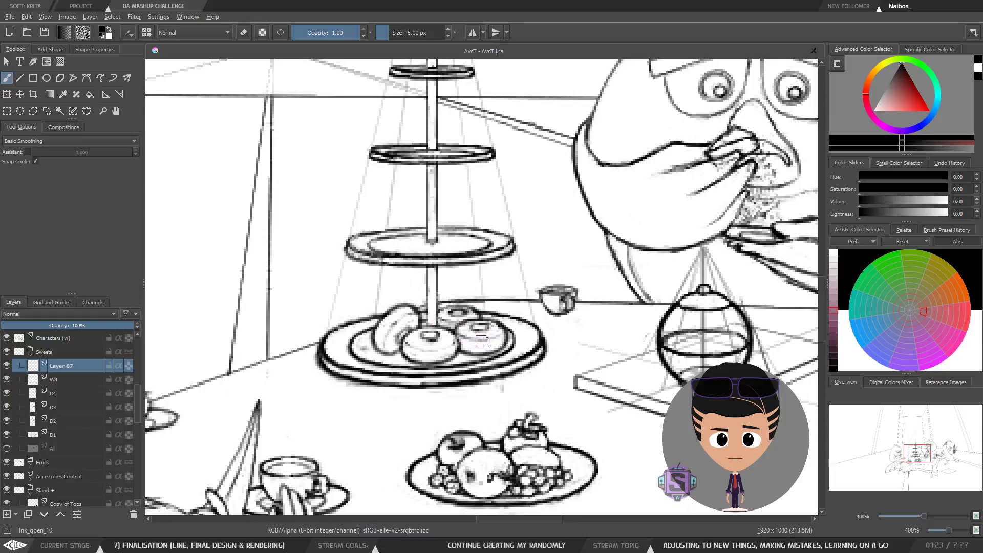
# Step: Select the D2 layer and rotate its front donut slightly with the Transform tool
pyautogui.click(58, 422)
pyautogui.click(61, 407)
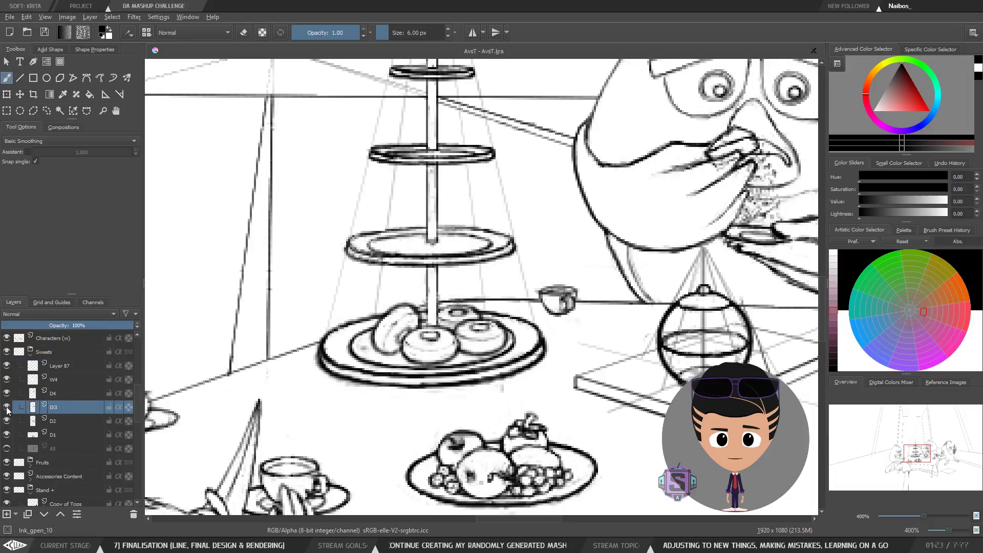
pyautogui.click(57, 420)
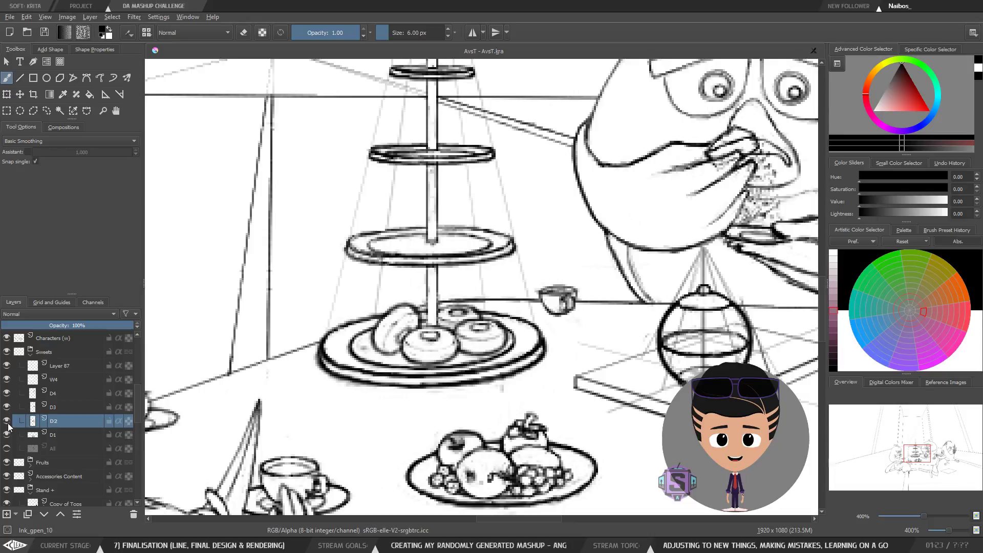
pyautogui.hotkey('ctrl', 't')
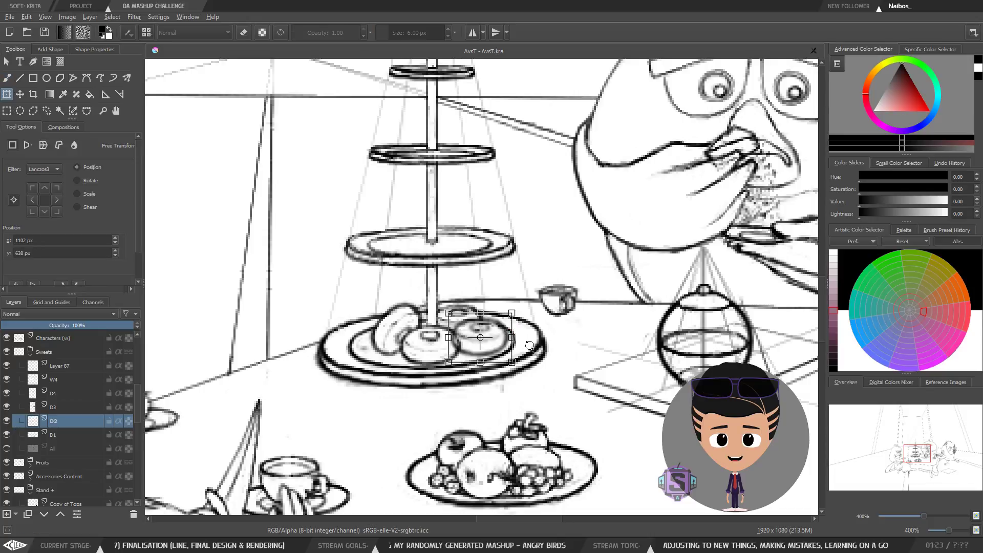
pyautogui.moveTo(530, 348); pyautogui.dragTo(501, 359)
pyautogui.press('b')
pyautogui.press('-')
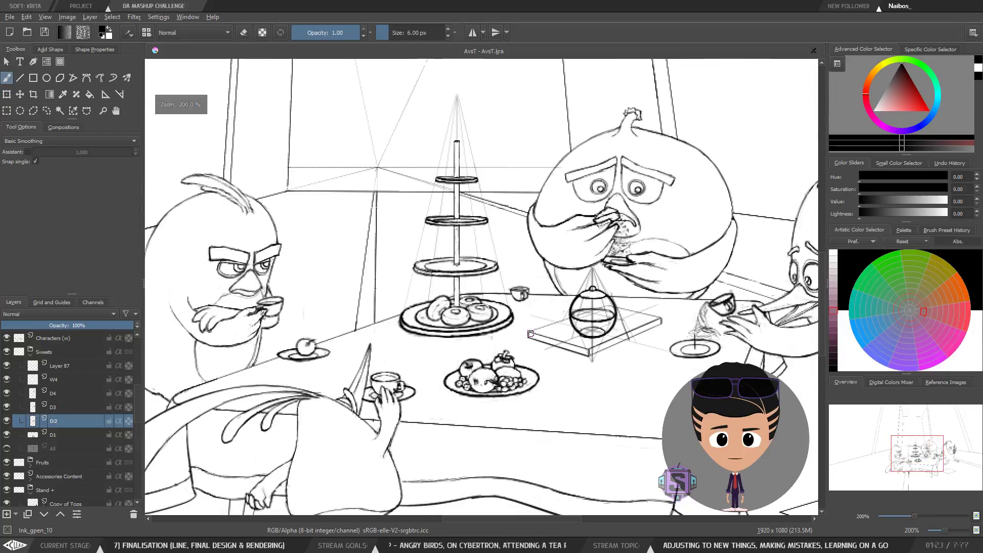
# Step: Inspect the lowest plate's donuts at different zoom levels, flipping the view horizontally and back
pyautogui.press('-')
pyautogui.press('+')
pyautogui.press('+')
pyautogui.moveTo(528, 345); pyautogui.dragTo(496, 369)
pyautogui.press('-')
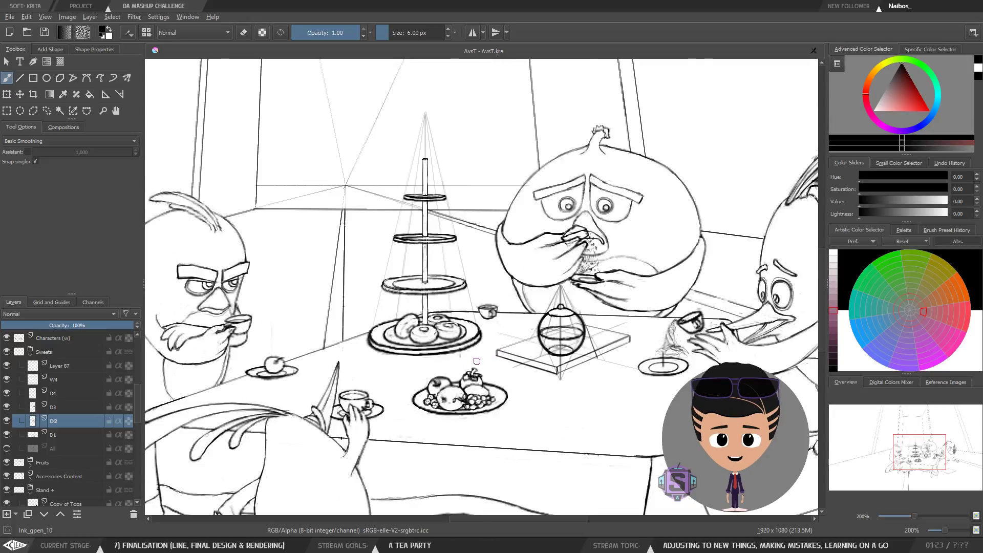
pyautogui.hotkey('ctrl', '+')
pyautogui.hotkey('ctrl', '+')
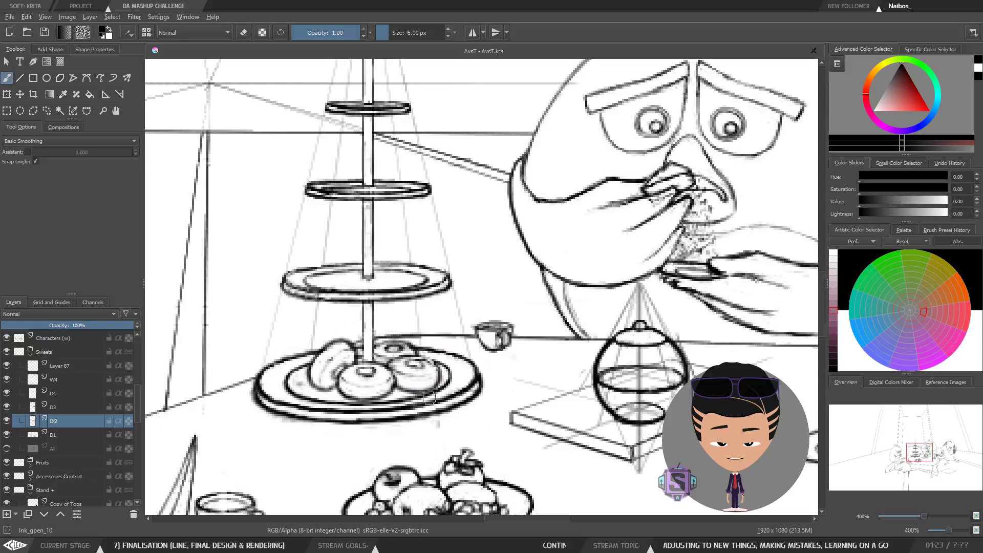
pyautogui.hotkey('ctrl', '-')
pyautogui.hotkey('ctrl', '-')
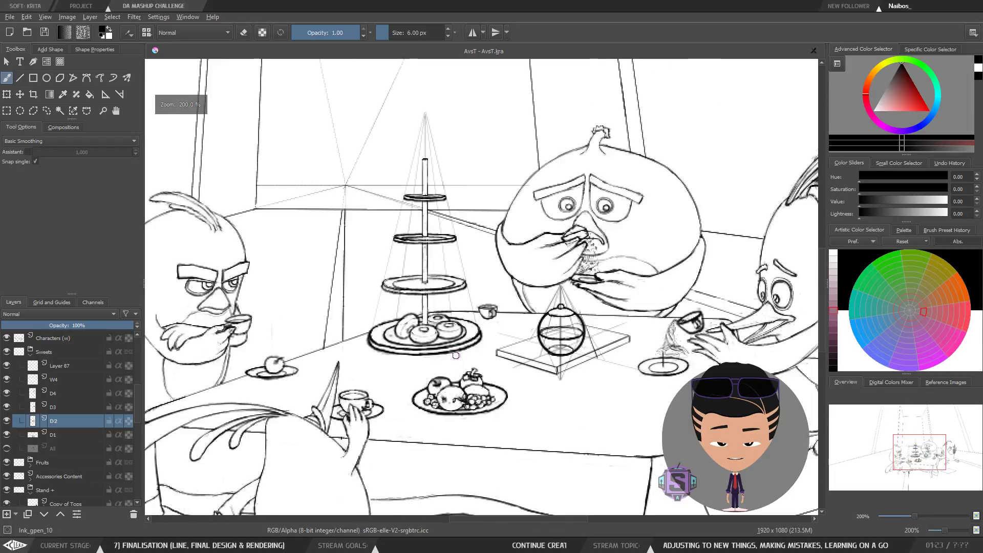
pyautogui.hotkey('ctrl', '+')
pyautogui.hotkey('ctrl', '+')
pyautogui.moveTo(456, 355)
pyautogui.mouseDown()
pyautogui.moveTo(485, 283)
pyautogui.moveTo(453, 306)
pyautogui.moveTo(458, 286)
pyautogui.moveTo(450, 367)
pyautogui.moveTo(449, 341)
pyautogui.moveTo(427, 330)
pyautogui.moveTo(453, 339)
pyautogui.mouseUp()
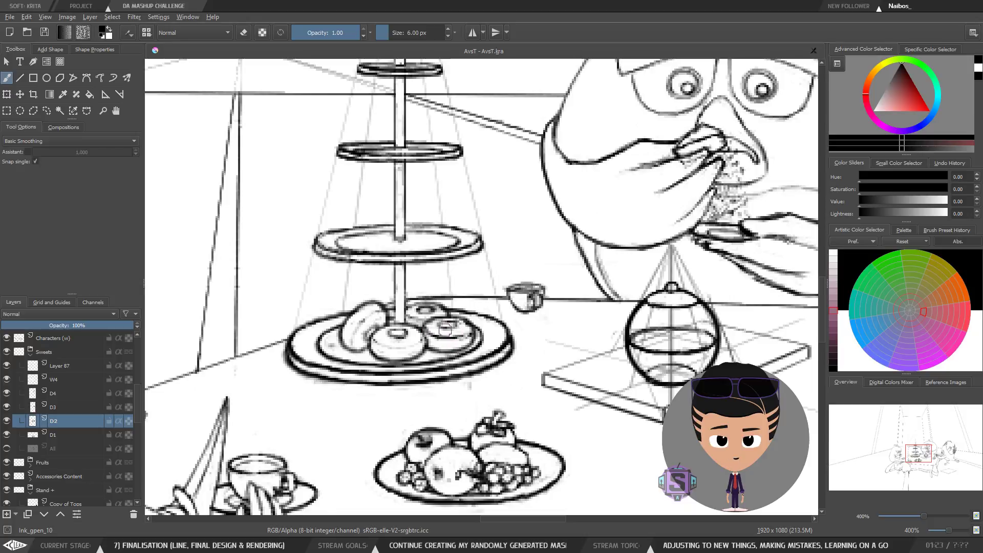
pyautogui.hotkey('ctrl', '-')
pyautogui.hotkey('ctrl', '-')
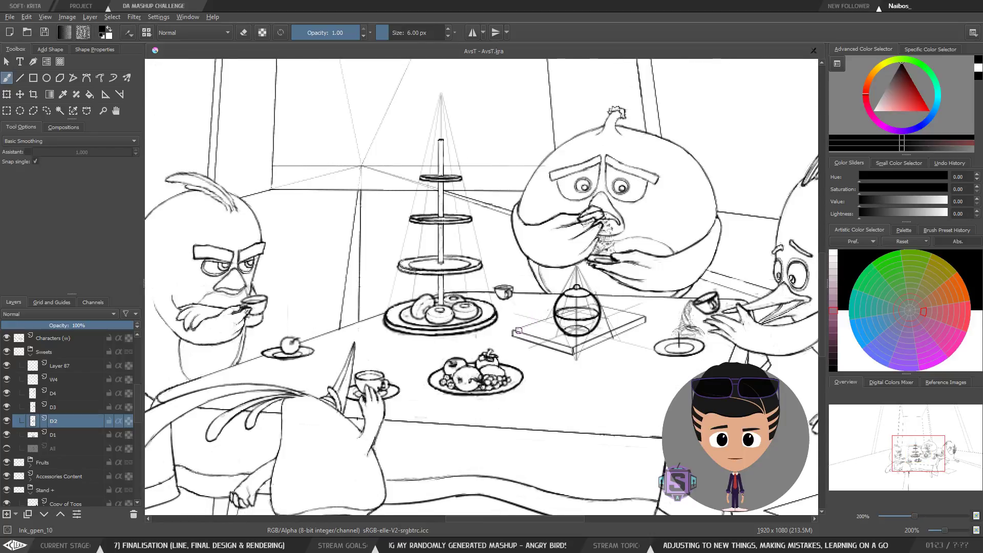
pyautogui.press('m')
pyautogui.press('m')
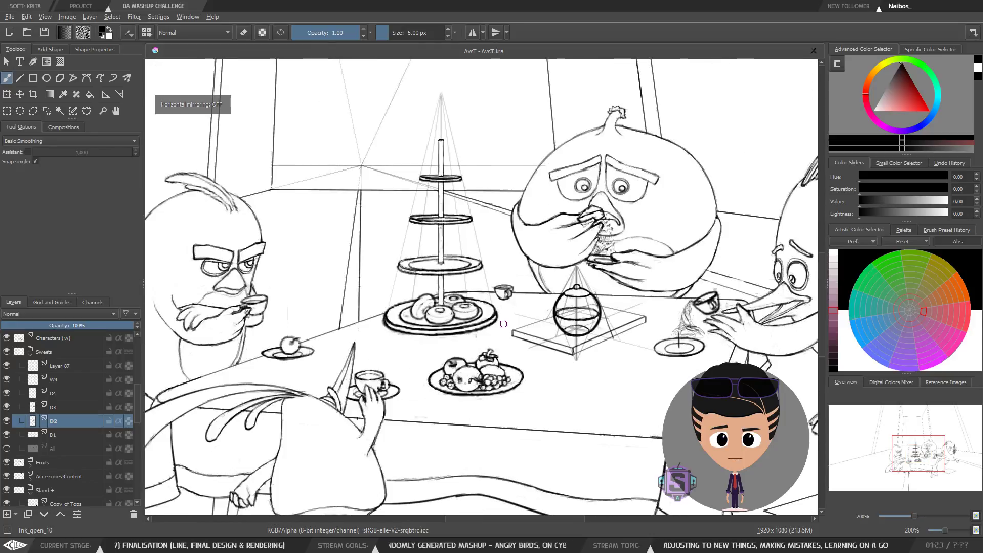
pyautogui.hotkey('ctrl', '+')
pyautogui.hotkey('ctrl', '+')
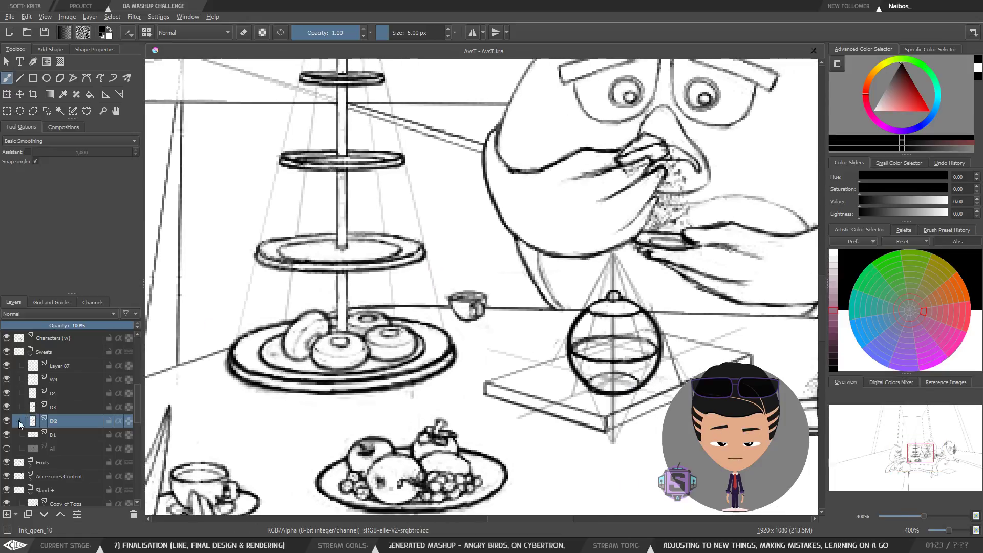
# Step: Toggle the D2 layer's visibility off and on to compare the donut arrangement up close
pyautogui.click(6, 421)
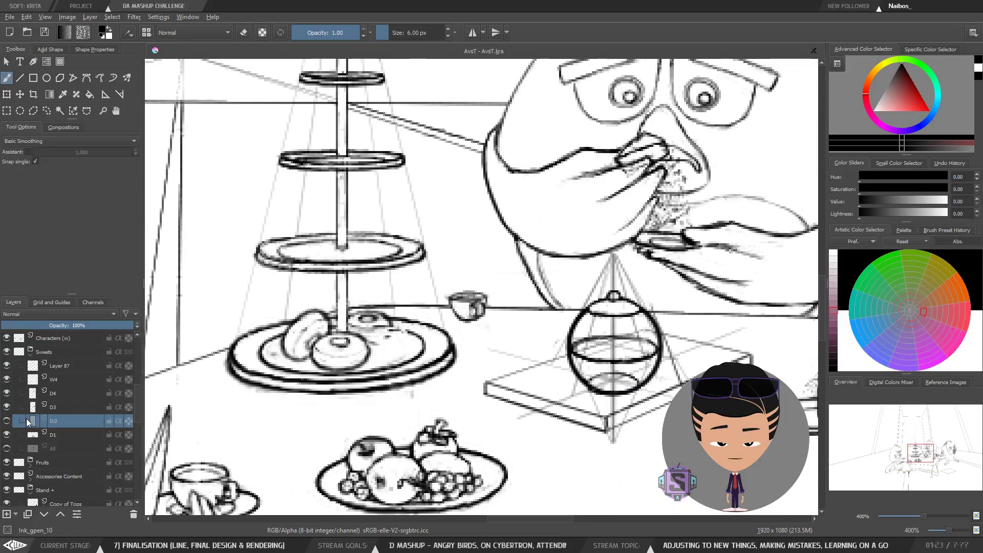
pyautogui.click(7, 421)
pyautogui.click(7, 421)
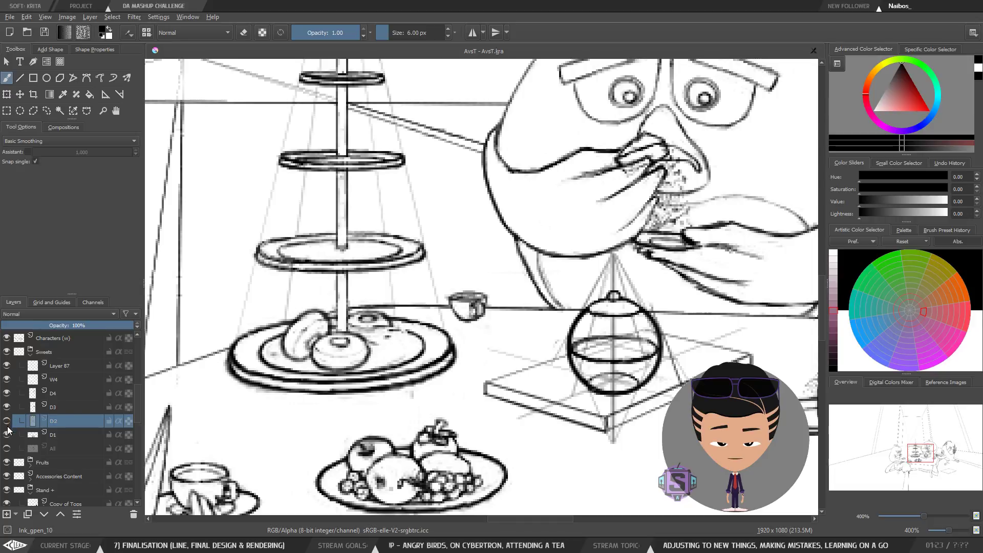
pyautogui.click(7, 421)
pyautogui.scroll(-2, 405, 326)
pyautogui.scroll(3, 519, 305)
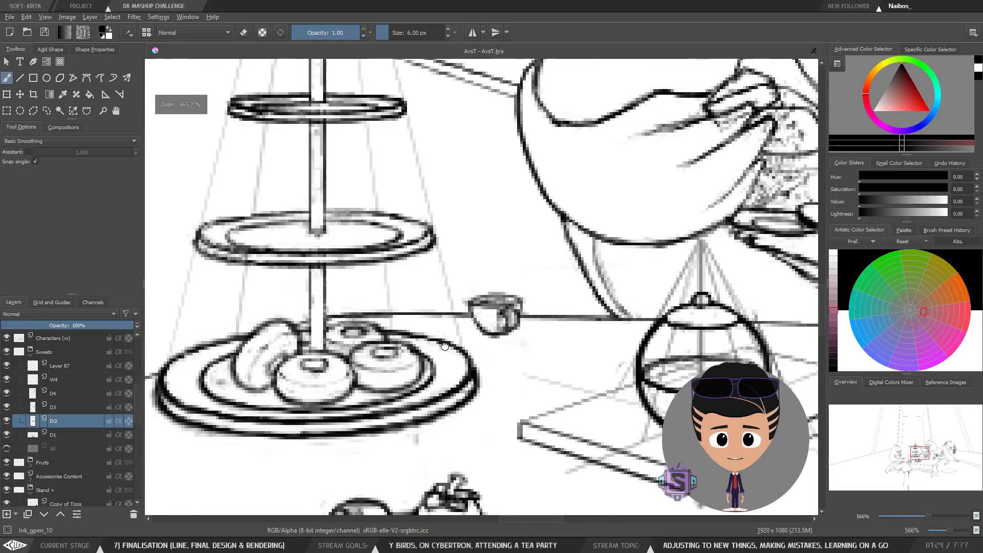
pyautogui.moveTo(497, 344); pyautogui.dragTo(510, 334)
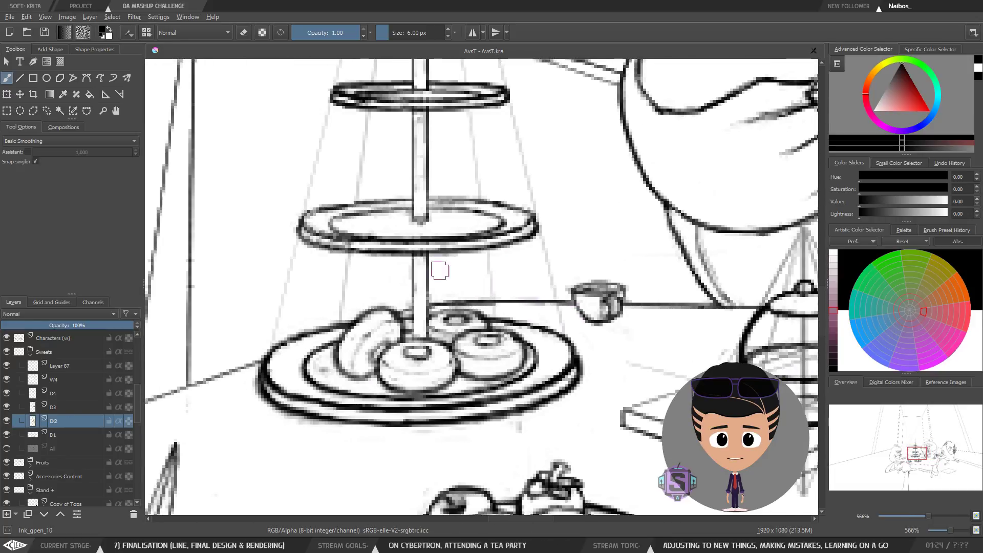
pyautogui.moveTo(439, 330); pyautogui.dragTo(476, 320)
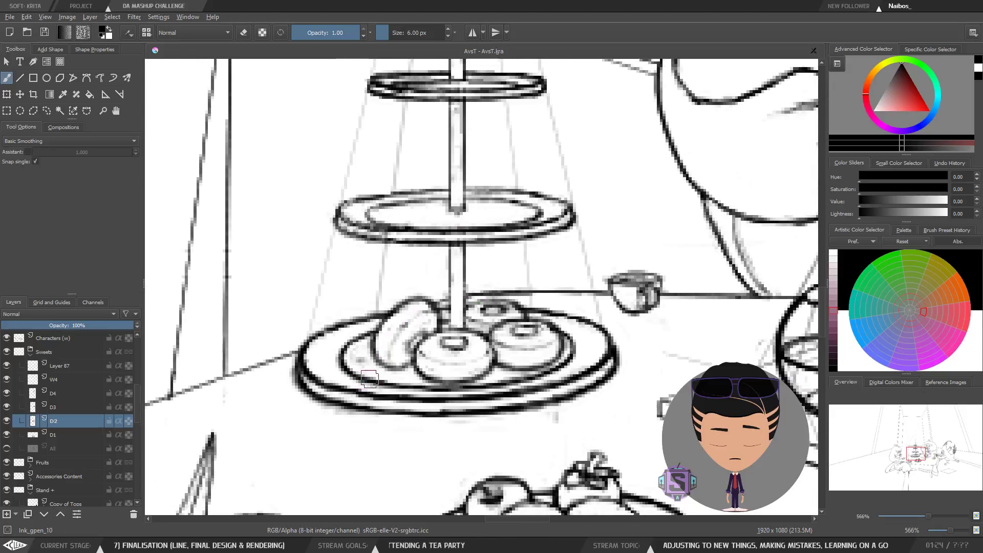
# Step: Try several long strokes from the plate's front edge toward the pole, undoing each one
pyautogui.moveTo(357, 383); pyautogui.dragTo(496, 238)
pyautogui.hotkey('ctrl', 'z')
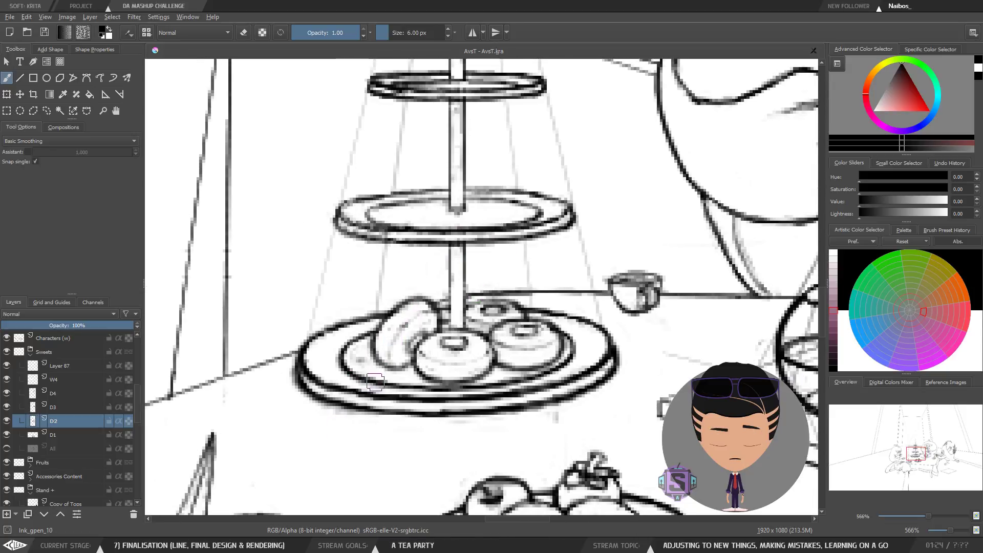
pyautogui.moveTo(479, 373); pyautogui.dragTo(467, 392)
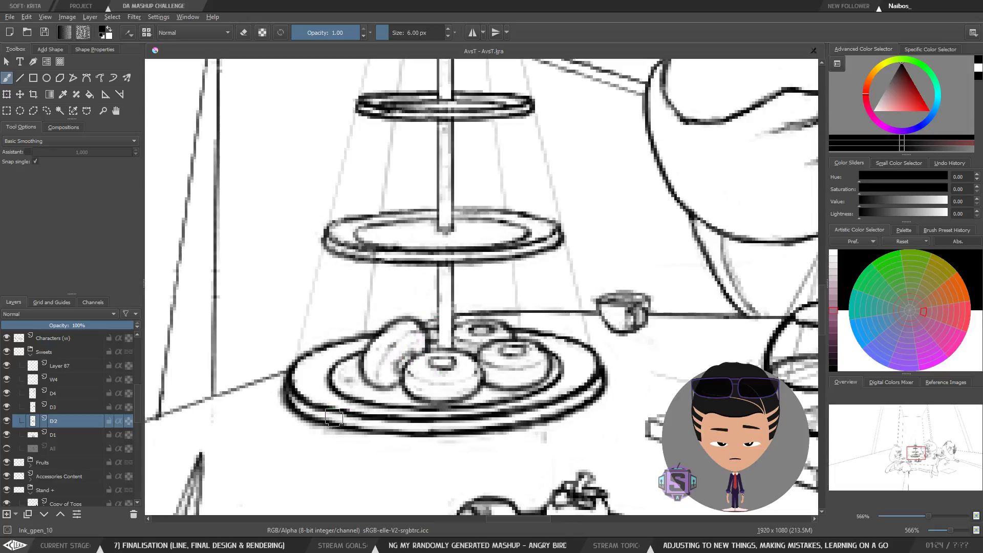
pyautogui.moveTo(331, 428); pyautogui.dragTo(493, 236)
pyautogui.hotkey('ctrl', 'z')
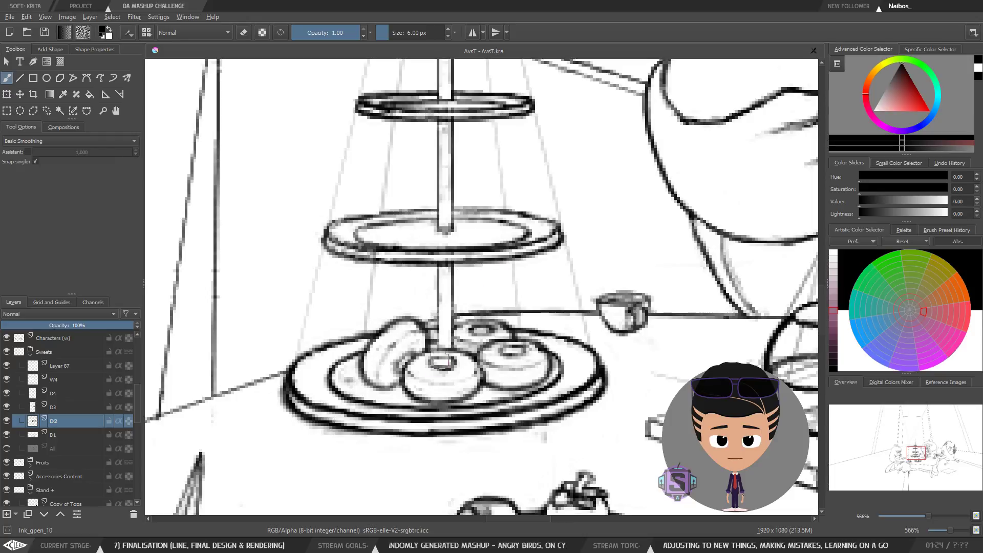
pyautogui.moveTo(334, 423); pyautogui.dragTo(544, 224)
pyautogui.hotkey('ctrl', 'z')
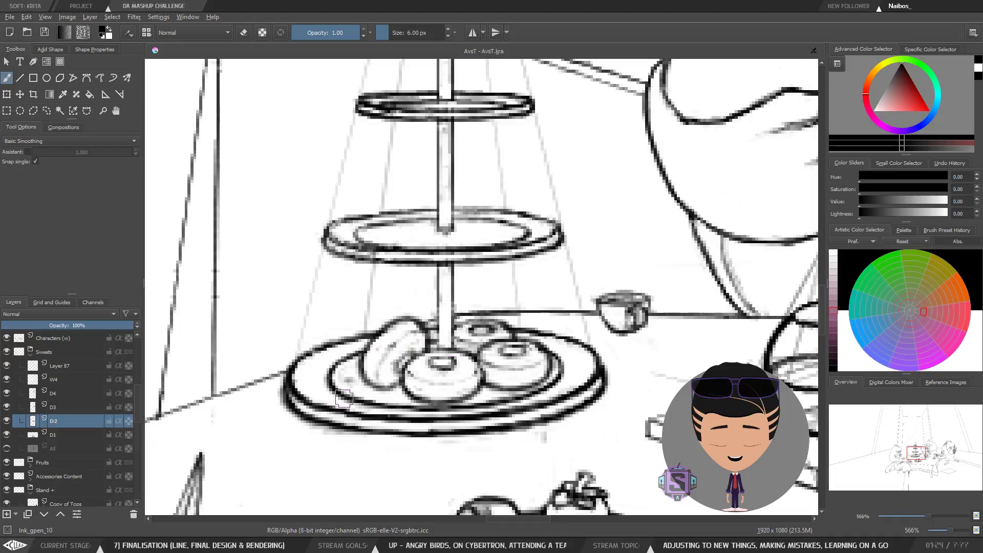
pyautogui.moveTo(344, 399); pyautogui.dragTo(521, 222)
pyautogui.hotkey('ctrl', 'z')
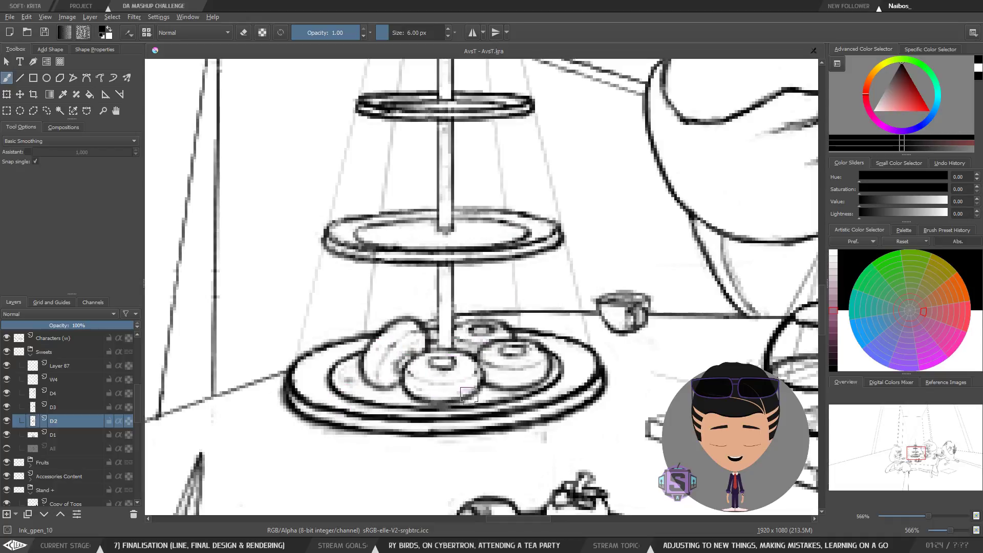
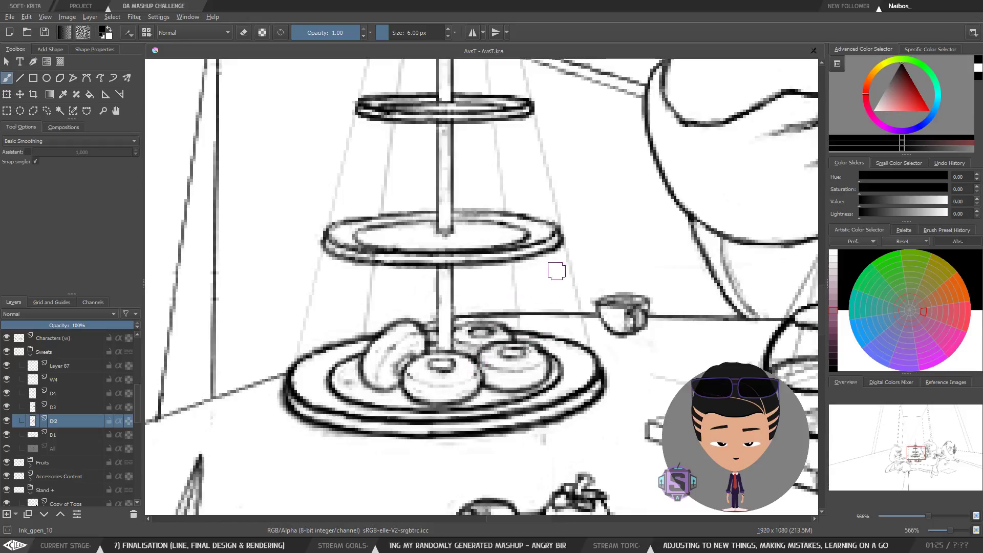
# Step: Try sketching long curved strokes across the mirrored table scene near the cake stand
pyautogui.hotkey('ctrl', '-')
pyautogui.hotkey('ctrl', '-')
pyautogui.hotkey('ctrl', '+')
pyautogui.hotkey('ctrl', '+')
pyautogui.moveTo(438, 375); pyautogui.dragTo(508, 361)
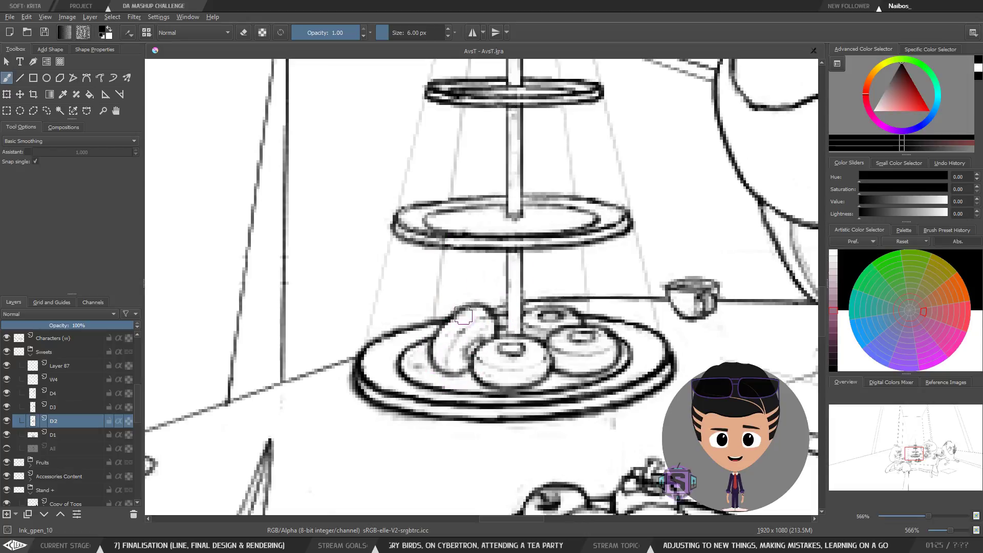
pyautogui.scroll(-2, 486, 285)
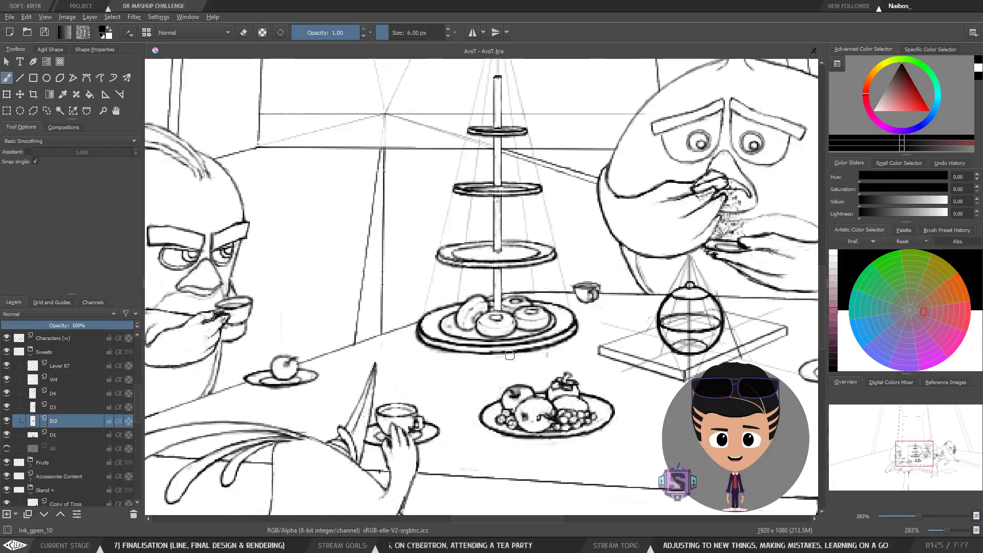
pyautogui.press('-')
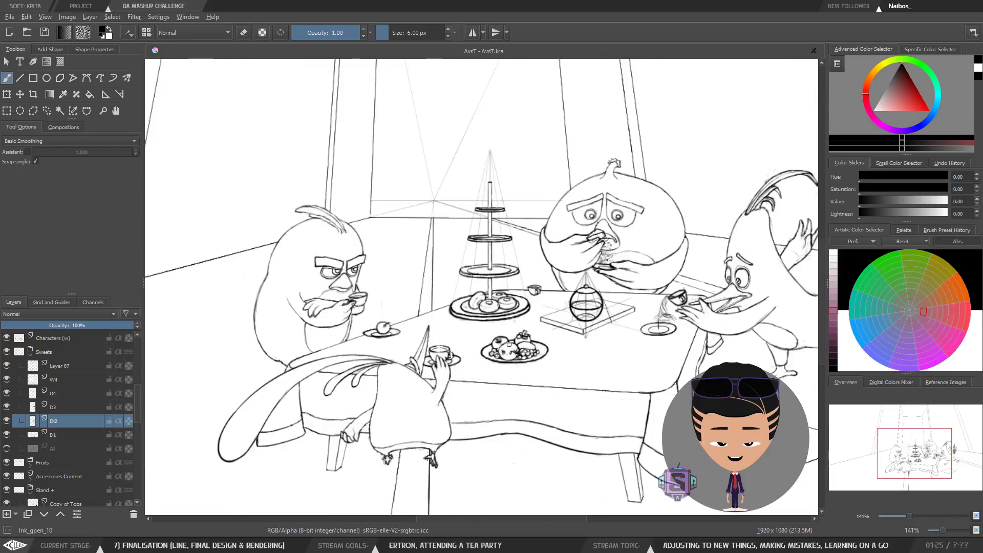
pyautogui.press('m')
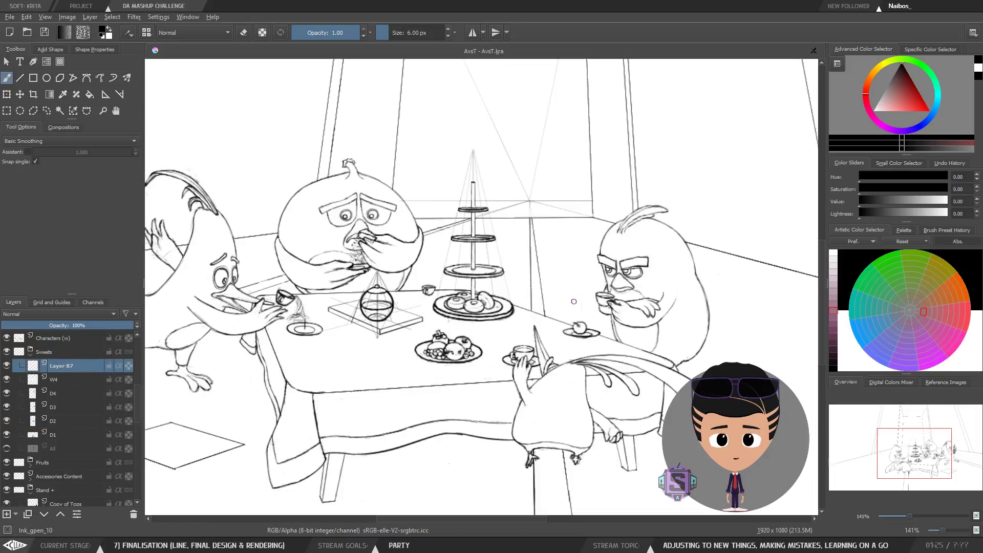
pyautogui.moveTo(545, 287)
pyautogui.mouseDown()
pyautogui.moveTo(410, 333)
pyautogui.moveTo(472, 335)
pyautogui.mouseUp()
pyautogui.hotkey('ctrl', 'z')
pyautogui.moveTo(552, 298); pyautogui.dragTo(370, 303)
pyautogui.hotkey('ctrl', 'z')
pyautogui.moveTo(594, 320); pyautogui.dragTo(307, 259)
pyautogui.hotkey('ctrl', 'z')
# Step: Try drawing a sweeping line from the pig's face across the cake stand toward the table front
pyautogui.scroll(2, 476, 286)
pyautogui.moveTo(446, 370); pyautogui.dragTo(487, 376)
pyautogui.hotkey('ctrl', '-')
pyautogui.hotkey('ctrl', '-')
pyautogui.moveTo(292, 182); pyautogui.dragTo(263, 184)
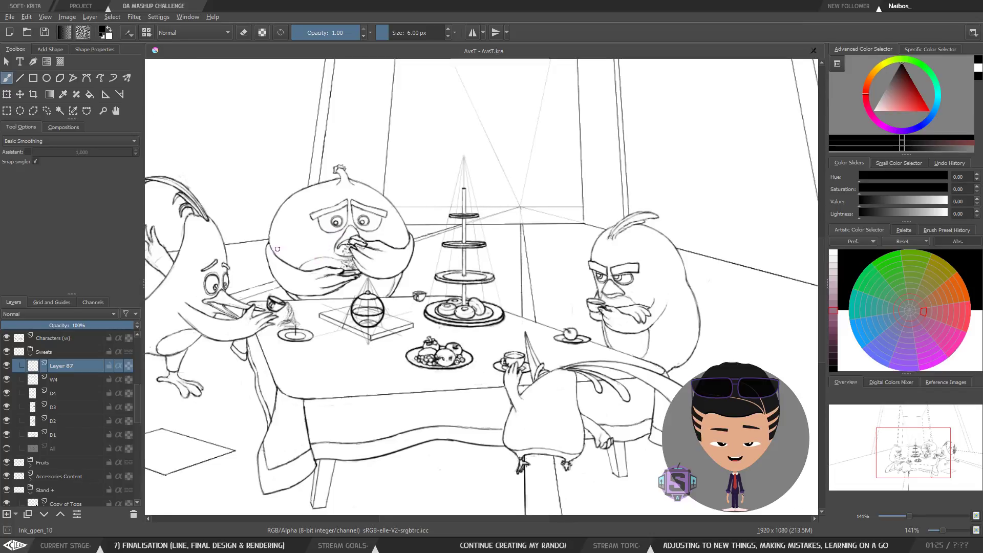
pyautogui.moveTo(324, 238); pyautogui.dragTo(368, 247)
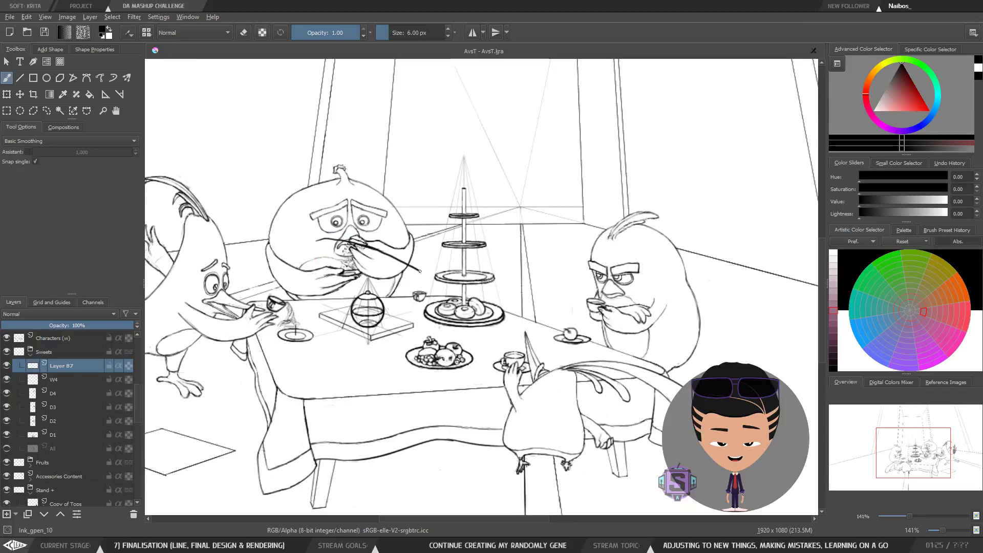
pyautogui.hotkey('ctrl', 'z')
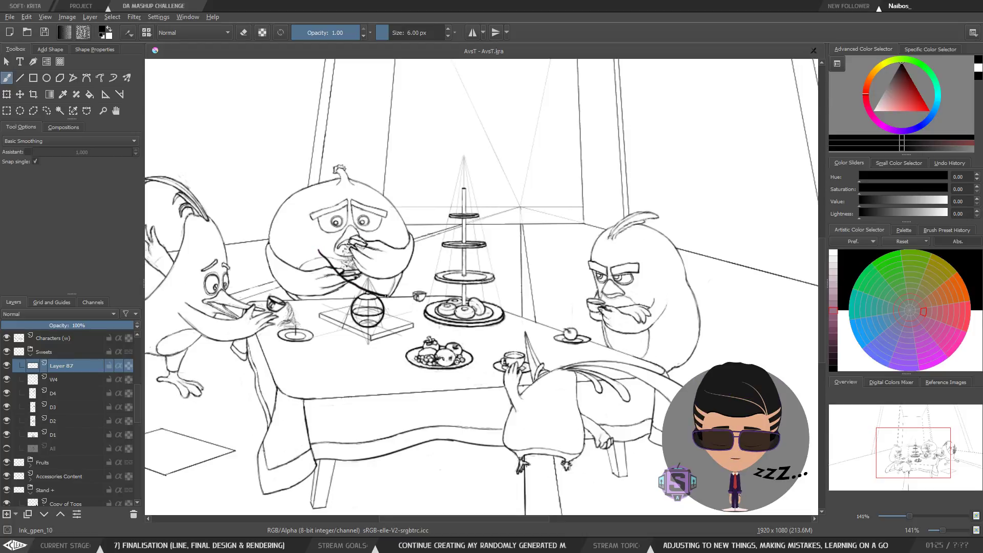
pyautogui.moveTo(457, 309); pyautogui.dragTo(545, 303)
pyautogui.hotkey('ctrl', 'z')
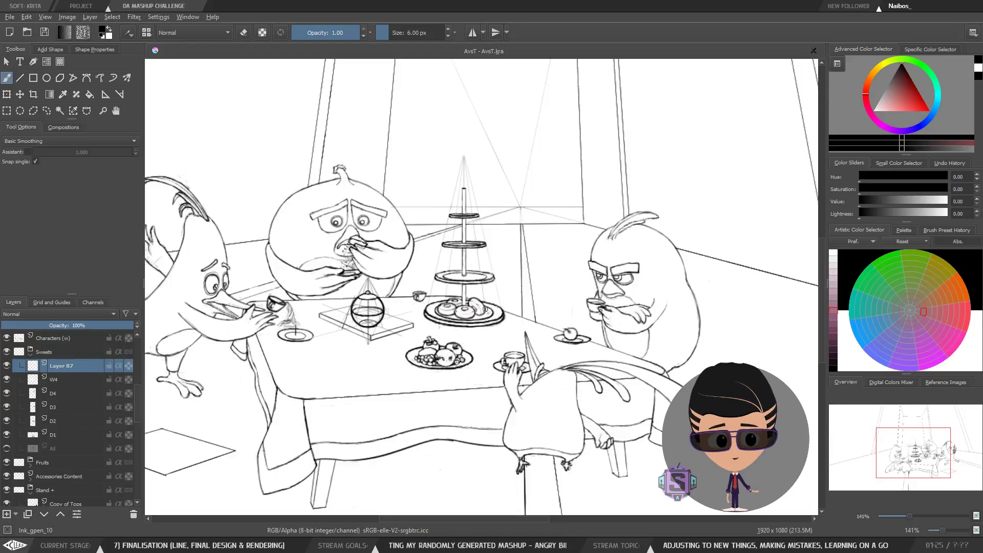
pyautogui.moveTo(488, 314); pyautogui.dragTo(472, 308)
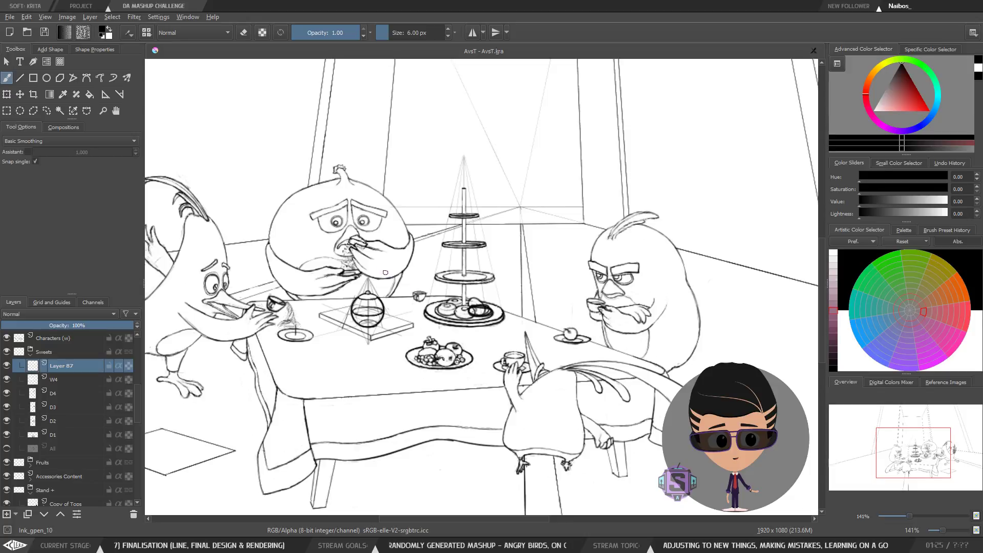
pyautogui.moveTo(363, 256)
pyautogui.mouseDown()
pyautogui.moveTo(438, 294)
pyautogui.moveTo(587, 303)
pyautogui.moveTo(659, 284)
pyautogui.mouseUp()
pyautogui.hotkey('ctrl', 'z')
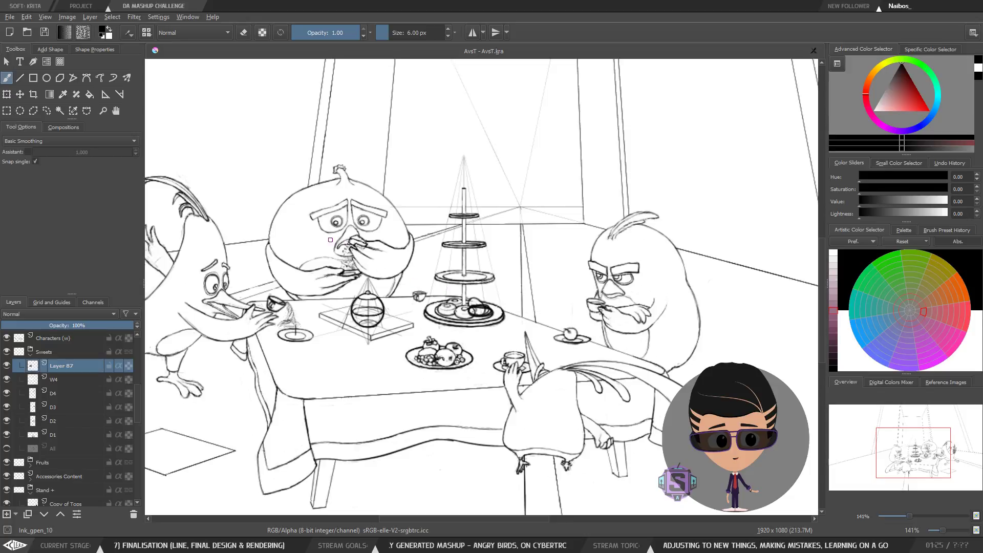
pyautogui.moveTo(361, 257); pyautogui.dragTo(647, 281)
pyautogui.hotkey('ctrl', 'z')
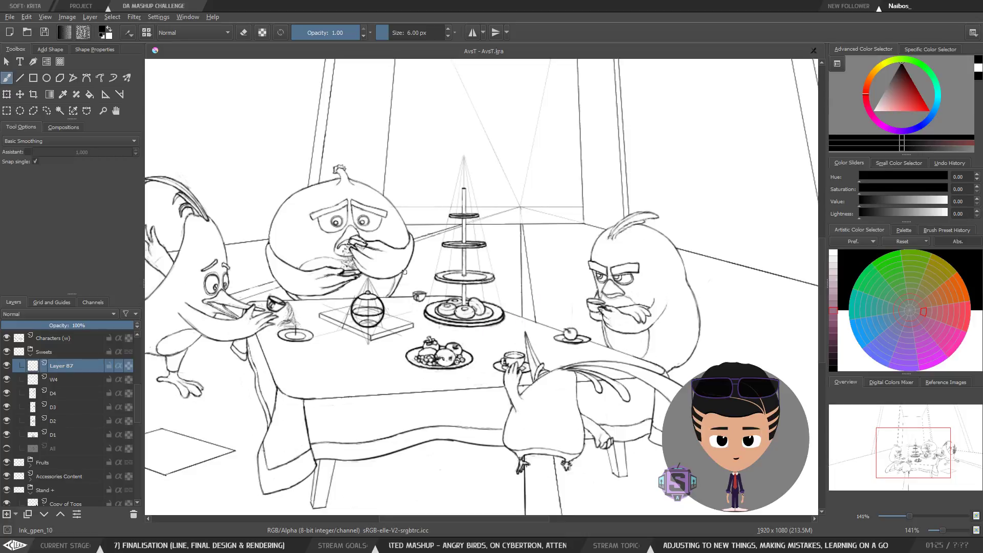
pyautogui.moveTo(345, 231); pyautogui.dragTo(437, 272)
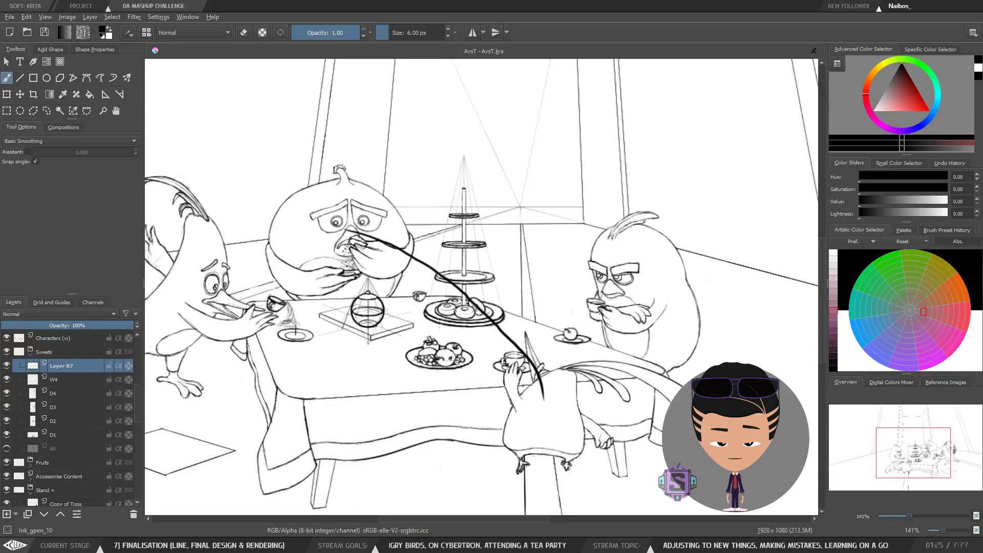
pyautogui.hotkey('ctrl', 'z')
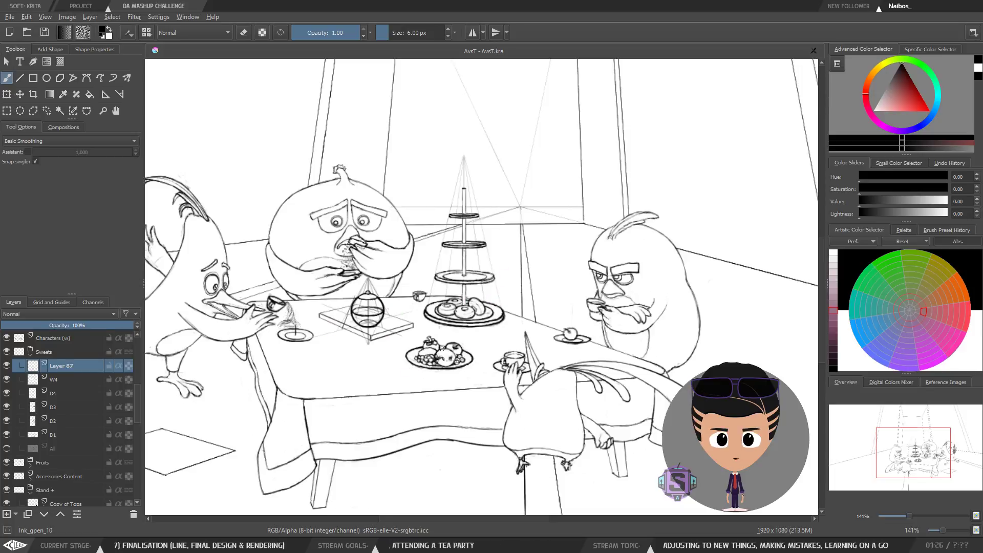
# Step: Restore the unmirrored view and try outlining an oval around the dishes on the tabletop
pyautogui.press('m')
pyautogui.moveTo(540, 324); pyautogui.dragTo(511, 288)
pyautogui.scroll(2, 497, 297)
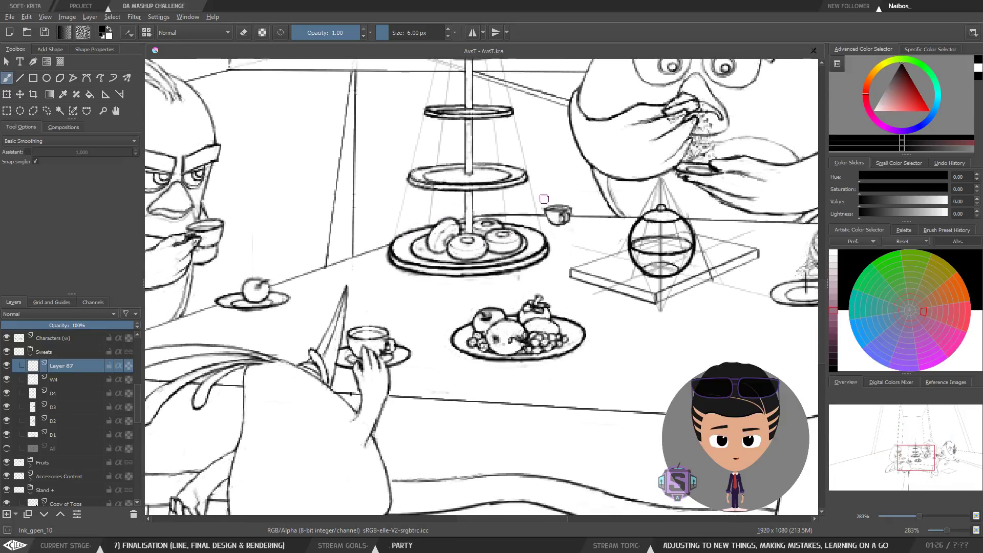
pyautogui.moveTo(543, 221)
pyautogui.mouseDown()
pyautogui.moveTo(415, 250)
pyautogui.moveTo(650, 329)
pyautogui.moveTo(514, 220)
pyautogui.mouseUp()
pyautogui.scroll(-2, 530, 288)
pyautogui.hotkey('ctrl', 'z')
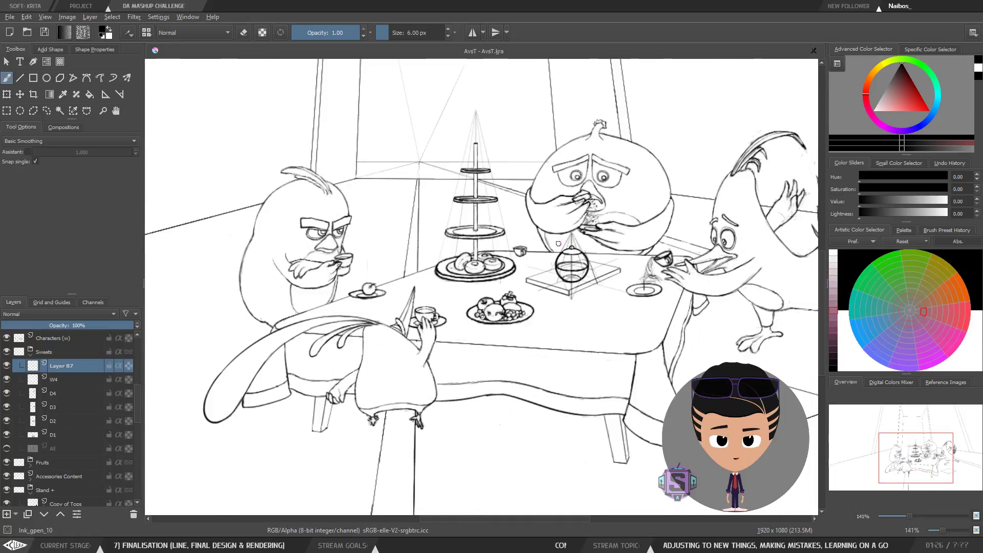
pyautogui.moveTo(630, 154); pyautogui.dragTo(523, 226)
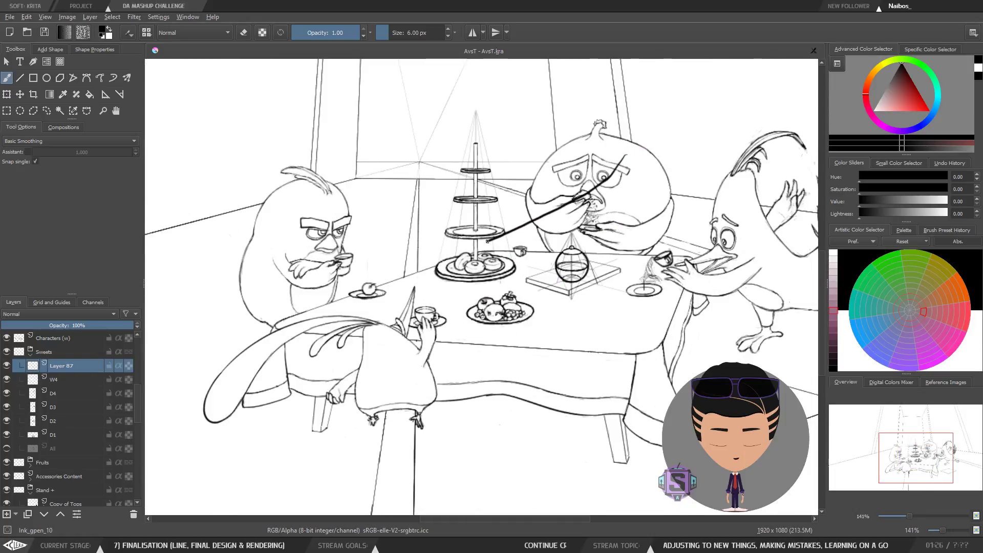
pyautogui.moveTo(458, 260)
pyautogui.mouseDown()
pyautogui.moveTo(429, 291)
pyautogui.moveTo(425, 318)
pyautogui.moveTo(441, 335)
pyautogui.moveTo(487, 357)
pyautogui.moveTo(630, 348)
pyautogui.moveTo(691, 301)
pyautogui.moveTo(700, 279)
pyautogui.moveTo(669, 235)
pyautogui.moveTo(578, 204)
pyautogui.mouseUp()
pyautogui.hotkey('ctrl', 'z')
pyautogui.moveTo(495, 252)
pyautogui.mouseDown()
pyautogui.moveTo(435, 291)
pyautogui.moveTo(416, 332)
pyautogui.moveTo(558, 348)
pyautogui.moveTo(622, 340)
pyautogui.moveTo(676, 292)
pyautogui.moveTo(576, 220)
pyautogui.moveTo(428, 291)
pyautogui.mouseUp()
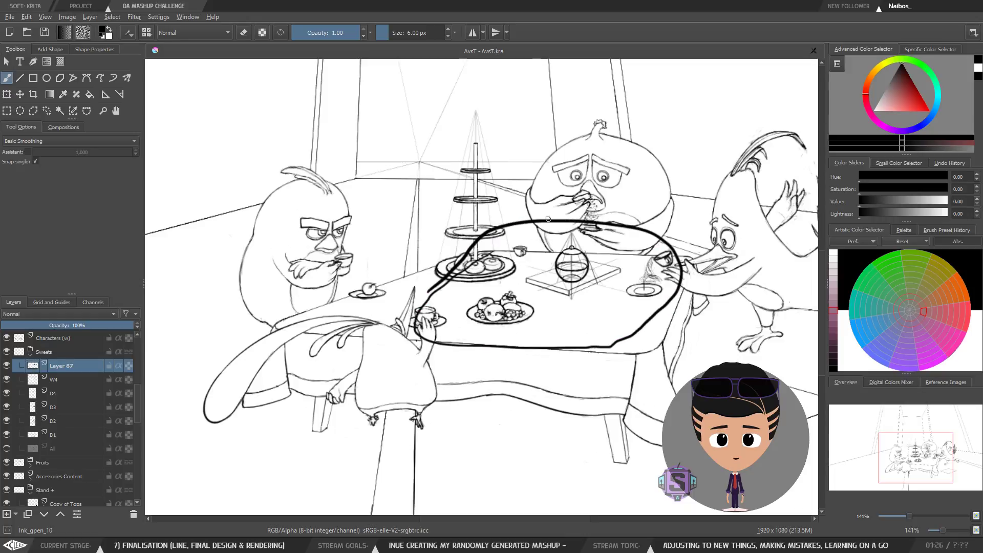
pyautogui.hotkey('ctrl', 'z')
pyautogui.moveTo(530, 237); pyautogui.dragTo(469, 261)
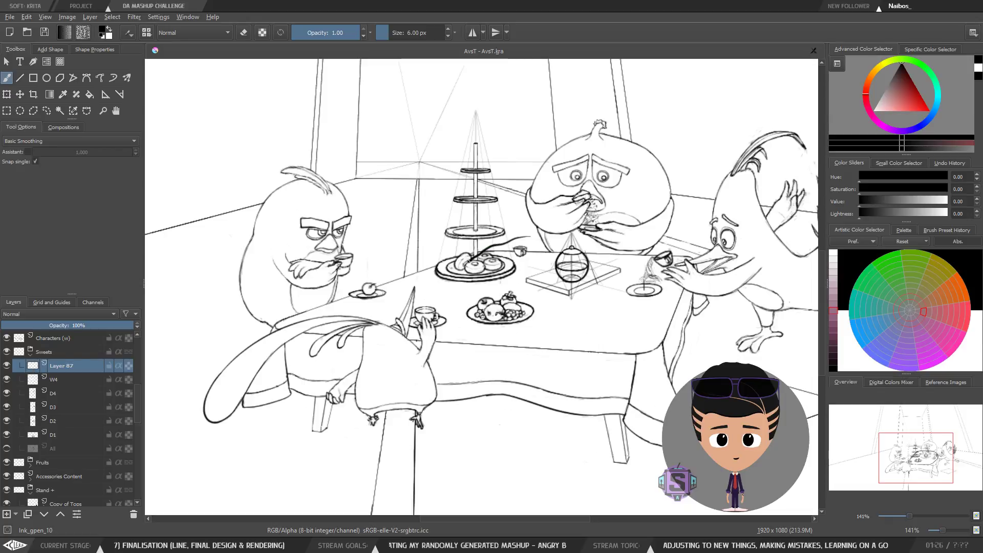
pyautogui.hotkey('ctrl', 'z')
pyautogui.moveTo(605, 254)
pyautogui.mouseDown()
pyautogui.moveTo(434, 264)
pyautogui.moveTo(392, 273)
pyautogui.moveTo(351, 306)
pyautogui.moveTo(403, 332)
pyautogui.moveTo(535, 333)
pyautogui.moveTo(637, 307)
pyautogui.moveTo(698, 245)
pyautogui.moveTo(474, 217)
pyautogui.mouseUp()
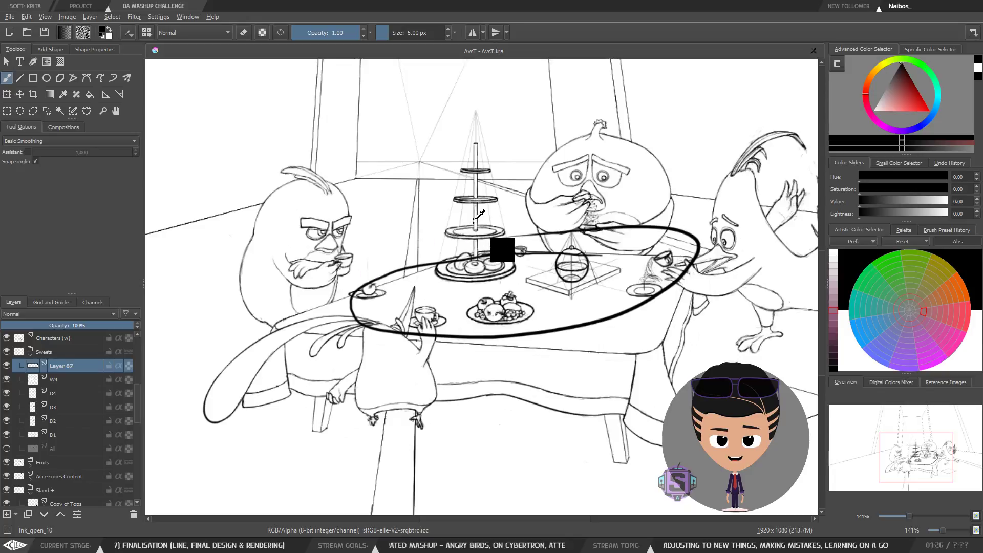
pyautogui.hotkey('ctrl', 'z')
pyautogui.moveTo(506, 262)
pyautogui.mouseDown()
pyautogui.moveTo(400, 277)
pyautogui.moveTo(360, 310)
pyautogui.moveTo(456, 324)
pyautogui.moveTo(605, 320)
pyautogui.moveTo(647, 293)
pyautogui.moveTo(604, 265)
pyautogui.moveTo(463, 260)
pyautogui.mouseUp()
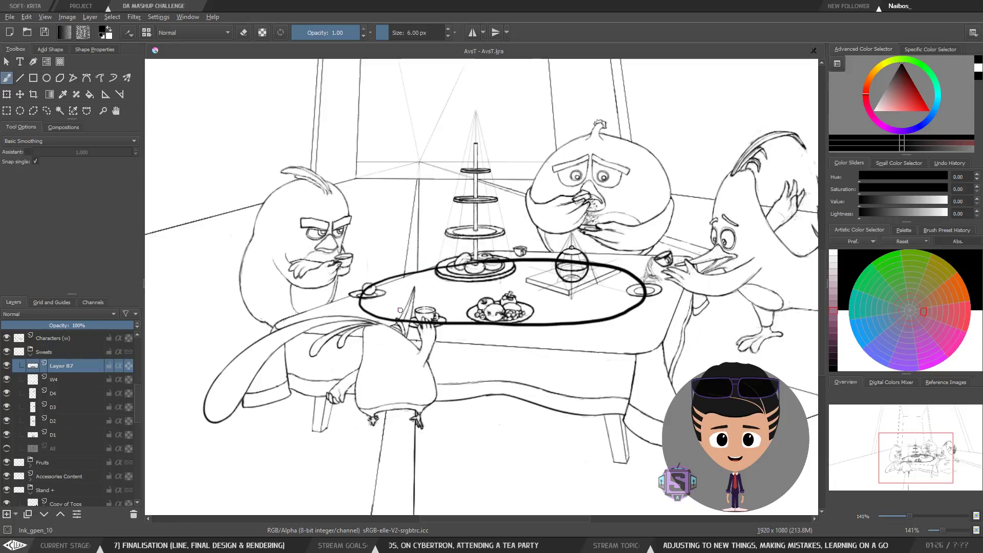
pyautogui.hotkey('ctrl', 'z')
# Step: Try drawing a long arc from the cake plate up toward the back wall
pyautogui.scroll(2, 467, 281)
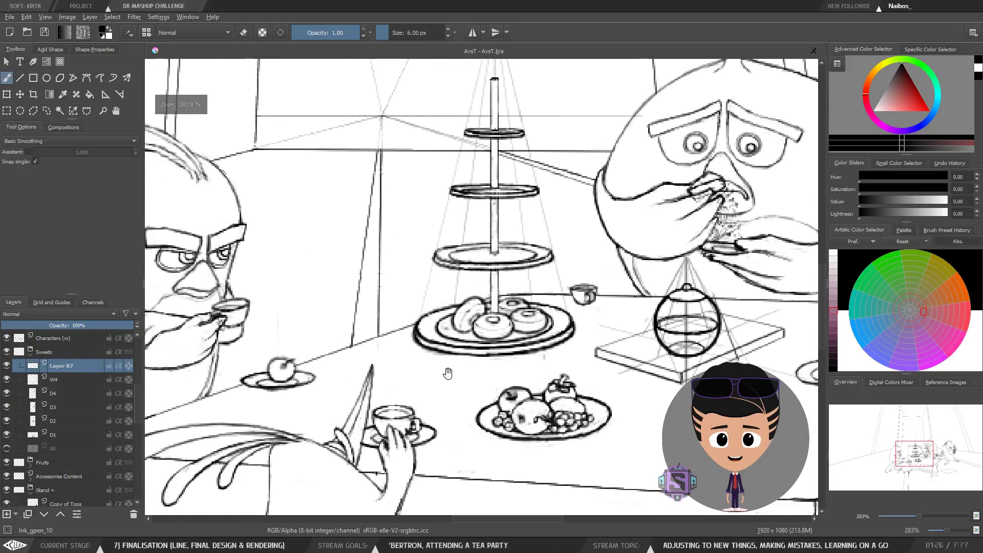
pyautogui.moveTo(479, 321); pyautogui.dragTo(457, 372)
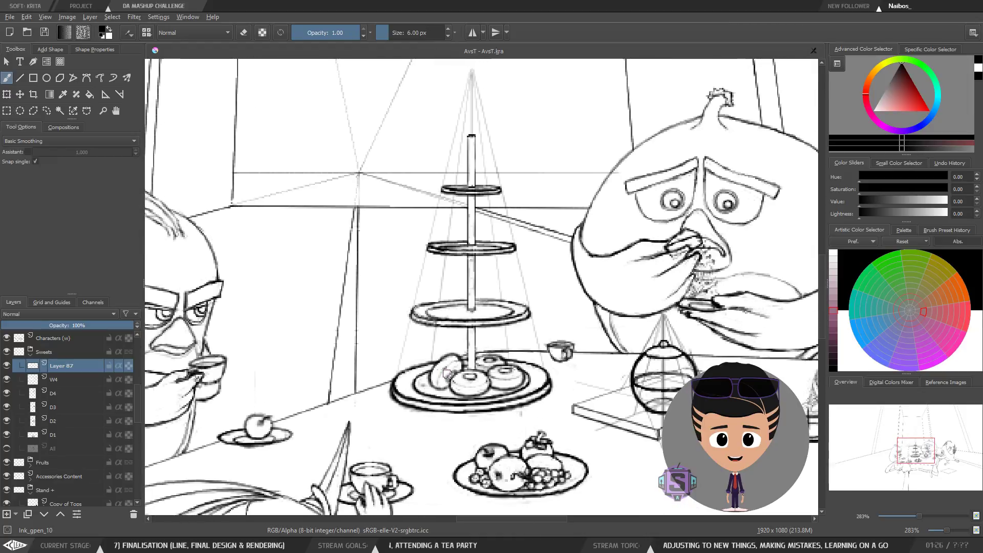
pyautogui.moveTo(455, 412); pyautogui.dragTo(518, 329)
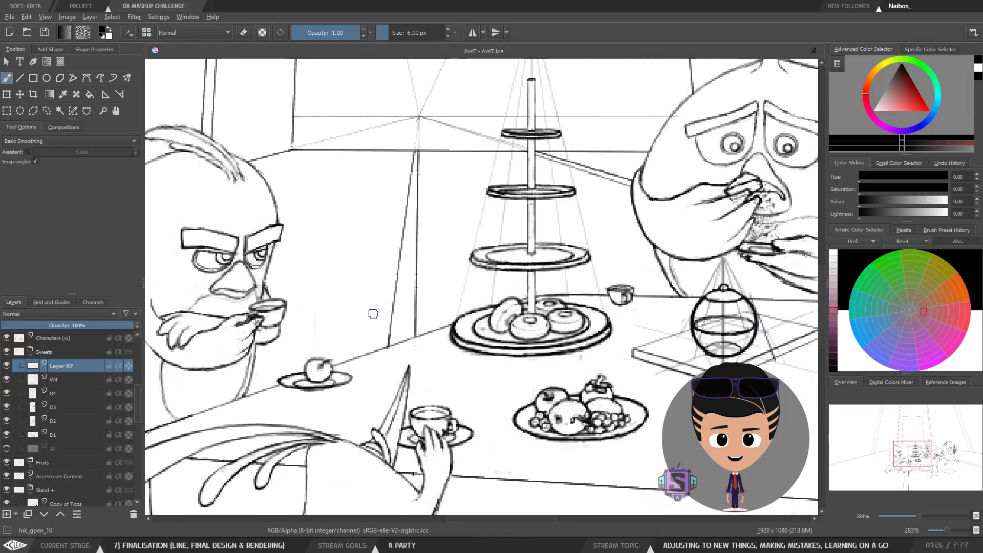
pyautogui.moveTo(518, 274); pyautogui.dragTo(439, 376)
pyautogui.hotkey('ctrl', 'z')
pyautogui.moveTo(681, 307)
pyautogui.mouseDown()
pyautogui.moveTo(552, 307)
pyautogui.moveTo(394, 245)
pyautogui.moveTo(368, 280)
pyautogui.mouseUp()
pyautogui.hotkey('ctrl', 'z')
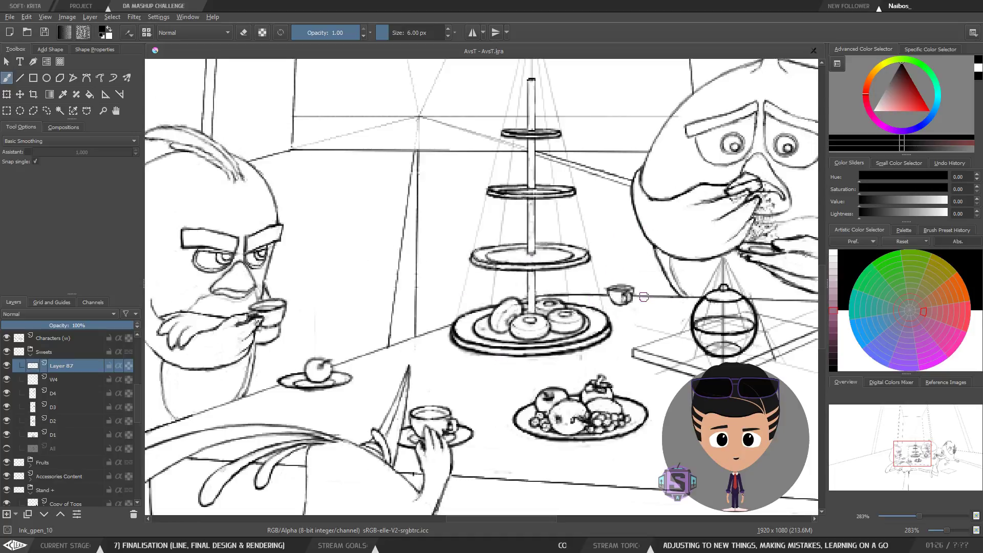
pyautogui.moveTo(707, 264)
pyautogui.mouseDown()
pyautogui.moveTo(642, 311)
pyautogui.moveTo(353, 211)
pyautogui.mouseUp()
pyautogui.hotkey('ctrl', 'z')
pyautogui.moveTo(698, 241); pyautogui.dragTo(557, 268)
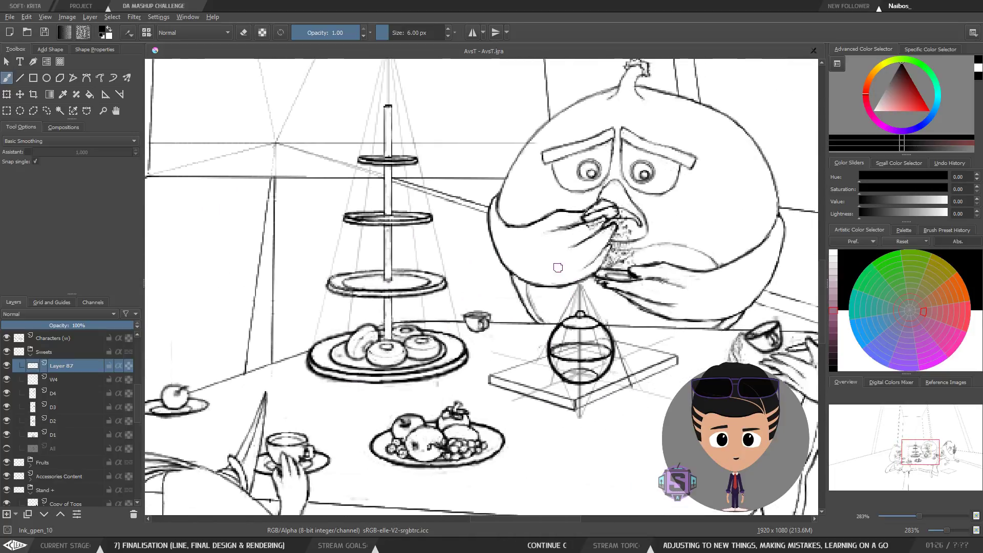
pyautogui.moveTo(490, 363); pyautogui.dragTo(556, 327)
pyautogui.moveTo(461, 311)
pyautogui.mouseDown()
pyautogui.moveTo(349, 276)
pyautogui.moveTo(297, 274)
pyautogui.mouseUp()
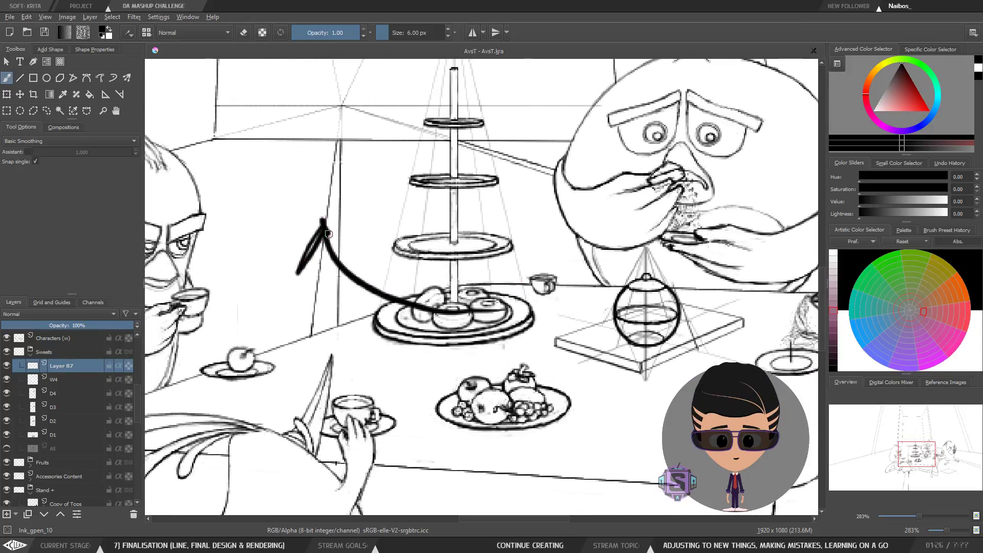
pyautogui.moveTo(325, 225); pyautogui.dragTo(351, 254)
pyautogui.hotkey('ctrl', 'z')
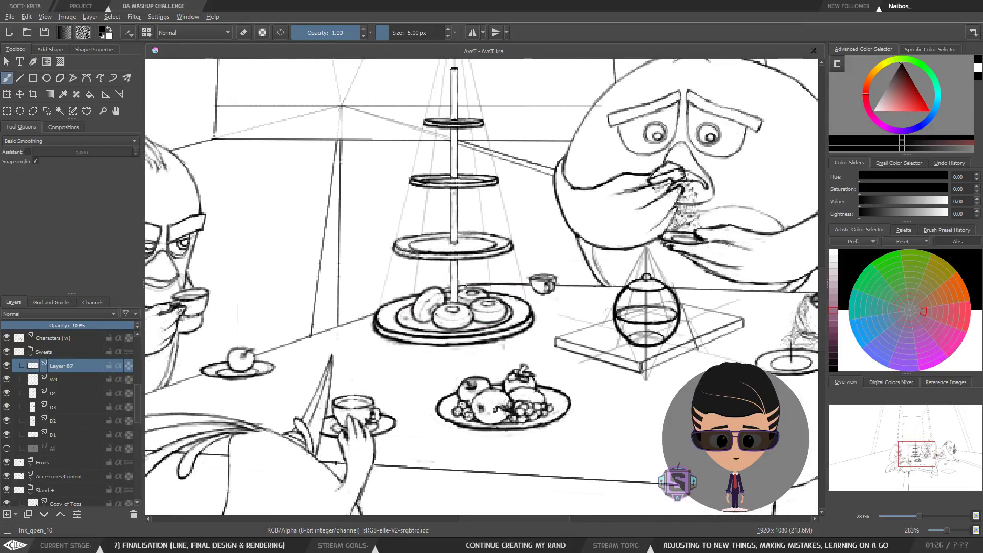
pyautogui.moveTo(465, 286)
pyautogui.mouseDown()
pyautogui.moveTo(405, 327)
pyautogui.moveTo(487, 287)
pyautogui.moveTo(435, 322)
pyautogui.mouseUp()
pyautogui.hotkey('ctrl', 'z')
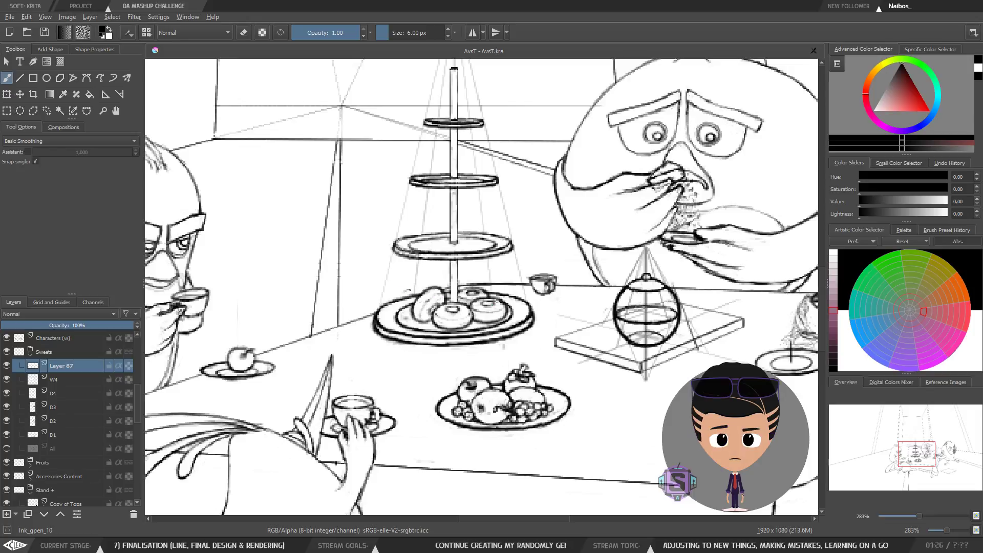
pyautogui.moveTo(409, 290)
pyautogui.mouseDown()
pyautogui.moveTo(466, 320)
pyautogui.moveTo(335, 220)
pyautogui.mouseUp()
pyautogui.hotkey('ctrl', 'z')
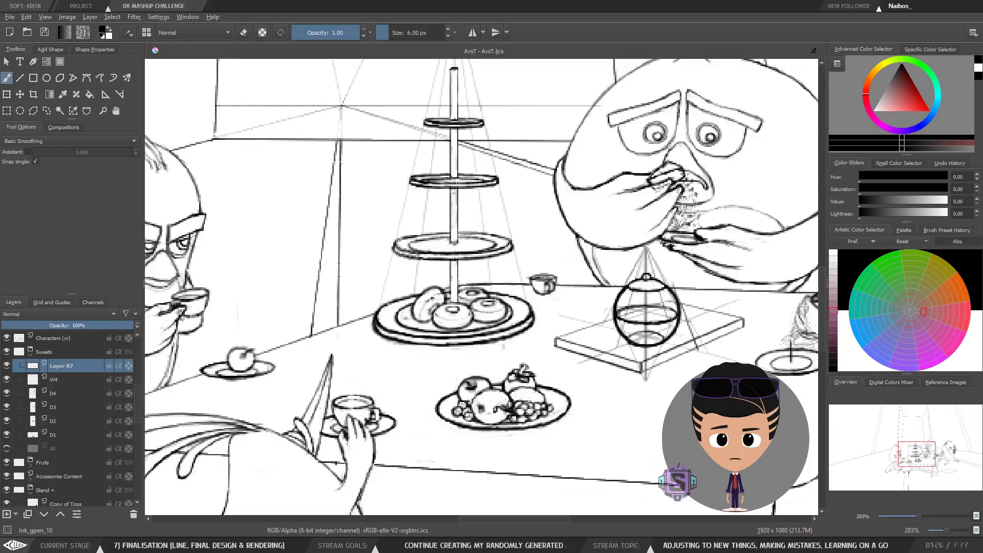
pyautogui.moveTo(432, 298)
pyautogui.mouseDown()
pyautogui.moveTo(490, 296)
pyautogui.moveTo(450, 321)
pyautogui.moveTo(303, 178)
pyautogui.moveTo(317, 161)
pyautogui.mouseUp()
pyautogui.hotkey('ctrl', 'z')
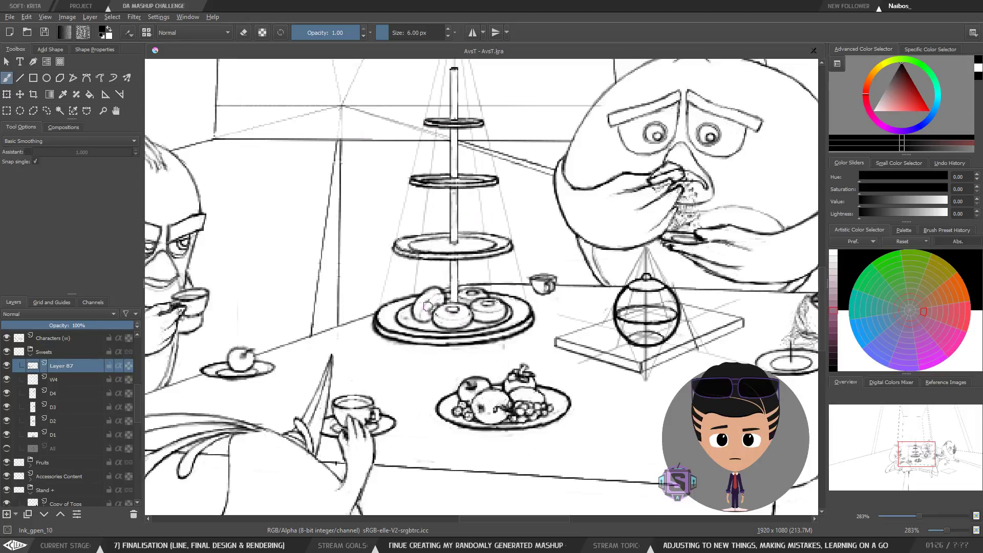
# Step: Try adding a small ring stroke on the donut at the cake plate's left edge
pyautogui.moveTo(419, 306)
pyautogui.mouseDown()
pyautogui.moveTo(405, 301)
pyautogui.moveTo(393, 320)
pyautogui.mouseUp()
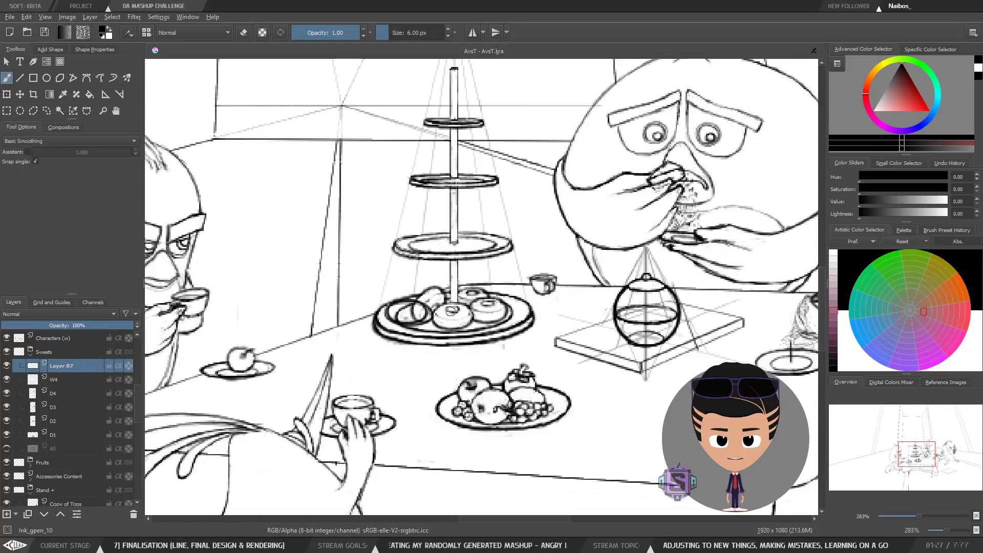
pyautogui.moveTo(441, 292)
pyautogui.mouseDown()
pyautogui.moveTo(481, 310)
pyautogui.moveTo(320, 164)
pyautogui.moveTo(374, 128)
pyautogui.mouseUp()
pyautogui.hotkey('ctrl', 'z')
pyautogui.moveTo(466, 306)
pyautogui.mouseDown()
pyautogui.moveTo(475, 293)
pyautogui.moveTo(342, 172)
pyautogui.moveTo(397, 170)
pyautogui.moveTo(487, 315)
pyautogui.moveTo(301, 171)
pyautogui.mouseUp()
pyautogui.hotkey('ctrl', 'z')
pyautogui.hotkey('ctrl', 'z')
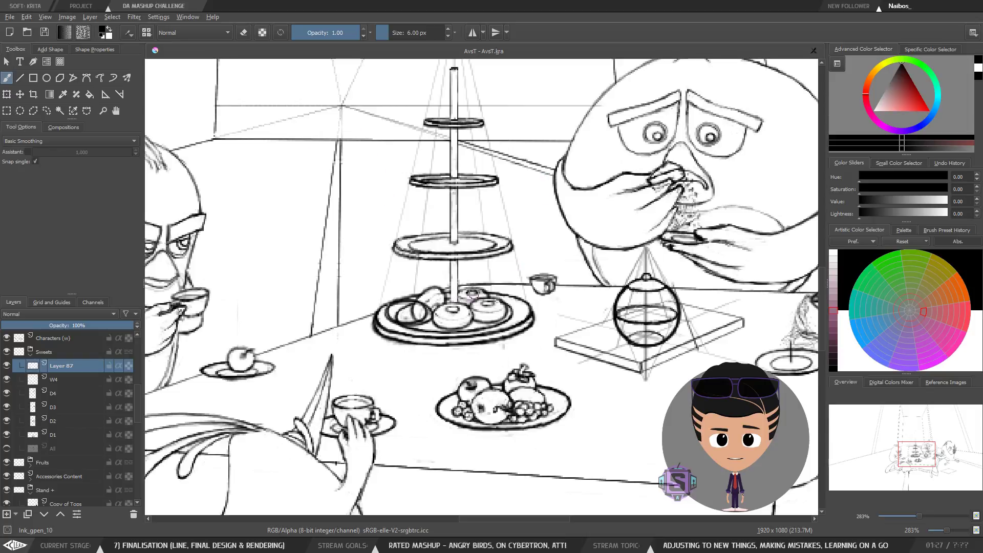
# Step: Draw a long curve from the cake plate sweeping up toward the upper left of the scene
pyautogui.moveTo(474, 295)
pyautogui.mouseDown()
pyautogui.moveTo(454, 323)
pyautogui.moveTo(305, 177)
pyautogui.mouseUp()
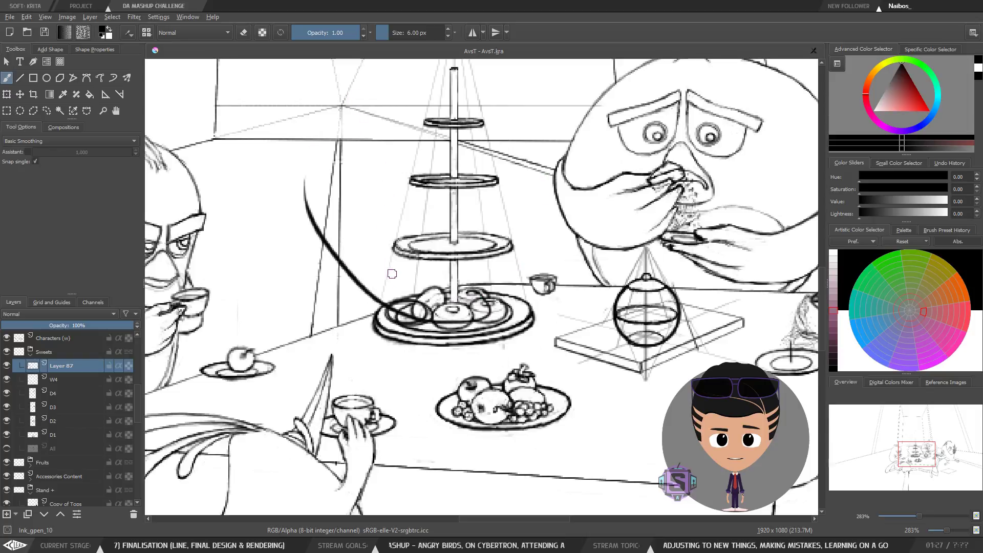
pyautogui.hotkey('ctrl', 'z')
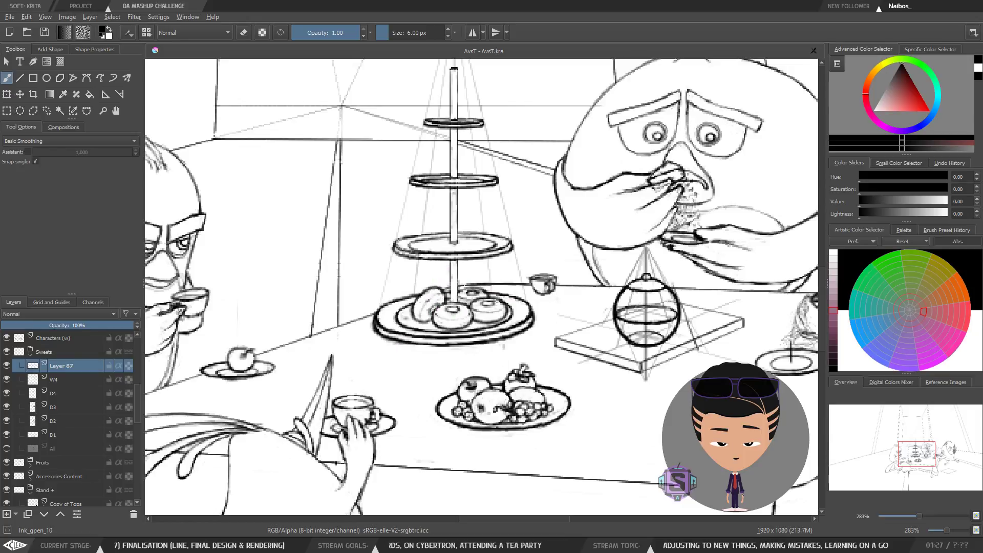
pyautogui.moveTo(477, 316)
pyautogui.mouseDown()
pyautogui.moveTo(392, 307)
pyautogui.moveTo(290, 184)
pyautogui.mouseUp()
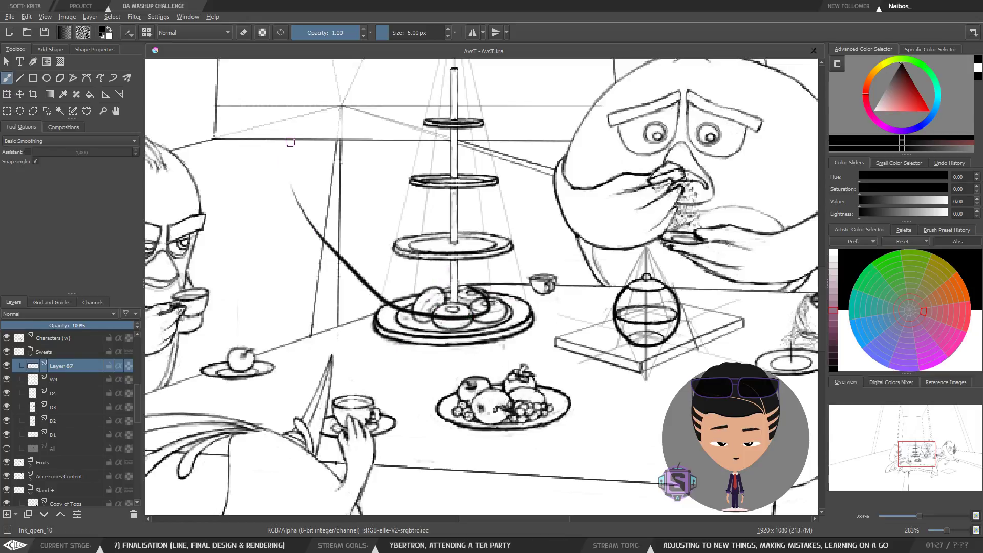
# Step: Undo the long curve and try several strokes from the cake plate toward the upper left of the scene
pyautogui.hotkey('ctrl', 'z')
pyautogui.moveTo(481, 285)
pyautogui.mouseDown()
pyautogui.moveTo(533, 258)
pyautogui.moveTo(504, 304)
pyautogui.moveTo(204, 231)
pyautogui.mouseUp()
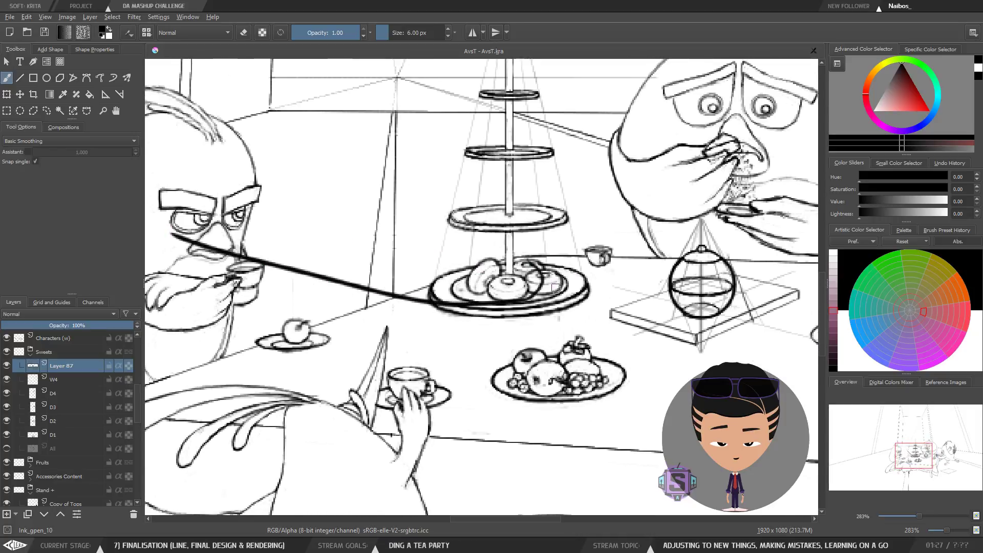
pyautogui.hotkey('ctrl', 'z')
pyautogui.moveTo(560, 264)
pyautogui.mouseDown()
pyautogui.moveTo(584, 286)
pyautogui.moveTo(554, 304)
pyautogui.moveTo(477, 302)
pyautogui.moveTo(436, 281)
pyautogui.moveTo(418, 207)
pyautogui.mouseUp()
pyautogui.hotkey('ctrl', 'z')
pyautogui.moveTo(563, 274)
pyautogui.mouseDown()
pyautogui.moveTo(520, 310)
pyautogui.moveTo(331, 60)
pyautogui.mouseUp()
pyautogui.hotkey('ctrl', 'z')
# Step: Try two short strokes beside the cake plate's left edge
pyautogui.moveTo(581, 275)
pyautogui.mouseDown()
pyautogui.moveTo(484, 310)
pyautogui.moveTo(385, 159)
pyautogui.mouseUp()
pyautogui.moveTo(362, 181)
pyautogui.mouseDown()
pyautogui.moveTo(391, 137)
pyautogui.moveTo(402, 187)
pyautogui.mouseUp()
pyautogui.hotkey('ctrl', '-')
pyautogui.hotkey('ctrl', '-')
pyautogui.hotkey('ctrl', 'z')
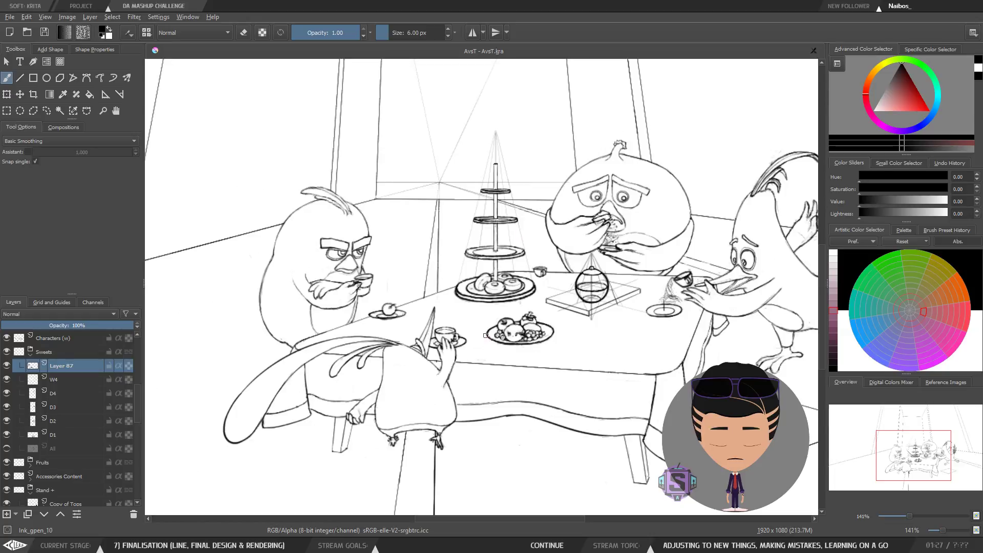
# Step: Try a stroke rising from the table edge left of the cake plate
pyautogui.hotkey('ctrl', '+')
pyautogui.hotkey('ctrl', '+')
pyautogui.hotkey('ctrl', '+')
pyautogui.hotkey('ctrl', '+')
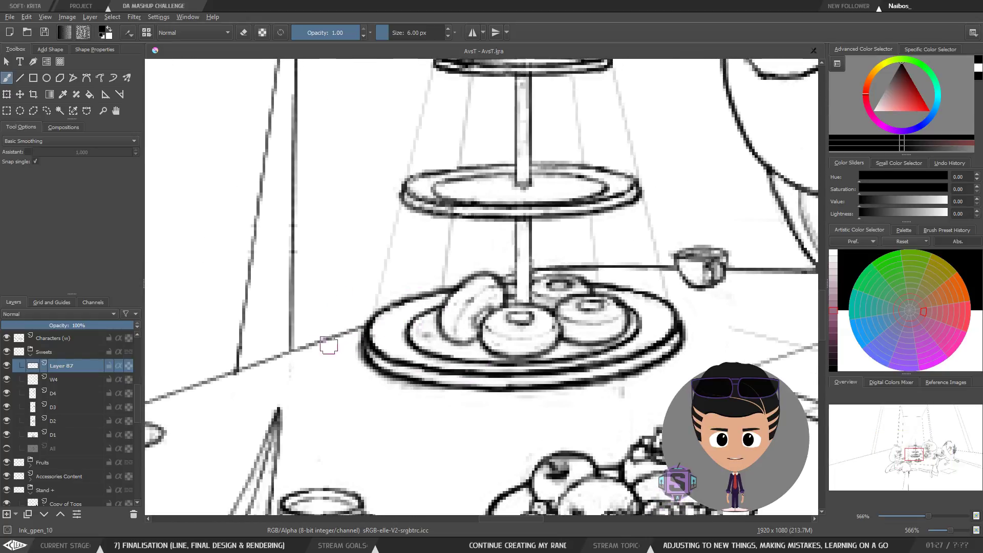
pyautogui.moveTo(294, 397); pyautogui.dragTo(386, 180)
pyautogui.hotkey('ctrl', 'z')
# Step: Try a vertical stroke rising from the cake plate toward the stand
pyautogui.hotkey('ctrl', '-')
pyautogui.hotkey('ctrl', '-')
pyautogui.moveTo(449, 331); pyautogui.dragTo(520, 351)
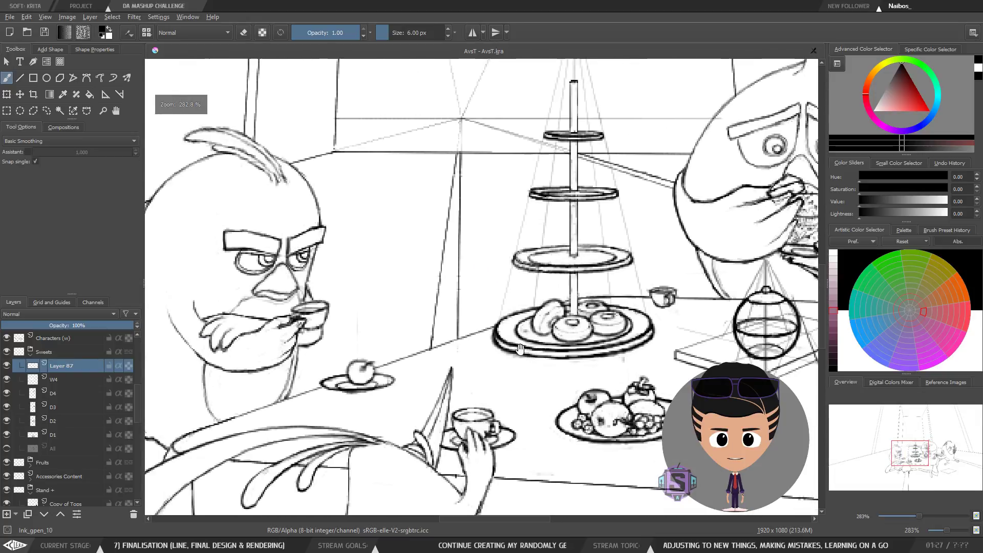
pyautogui.moveTo(459, 336); pyautogui.dragTo(461, 210)
pyautogui.hotkey('ctrl', 'z')
# Step: Try short strokes along the cake plate's rim and a curve rising from its left side
pyautogui.moveTo(403, 370); pyautogui.dragTo(512, 319)
pyautogui.hotkey('ctrl', 'z')
pyautogui.moveTo(649, 321)
pyautogui.mouseDown()
pyautogui.moveTo(600, 345)
pyautogui.moveTo(564, 345)
pyautogui.mouseUp()
pyautogui.hotkey('ctrl', 'z')
pyautogui.moveTo(367, 375)
pyautogui.mouseDown()
pyautogui.moveTo(631, 274)
pyautogui.moveTo(637, 323)
pyautogui.moveTo(419, 169)
pyautogui.mouseUp()
pyautogui.hotkey('ctrl', 'z')
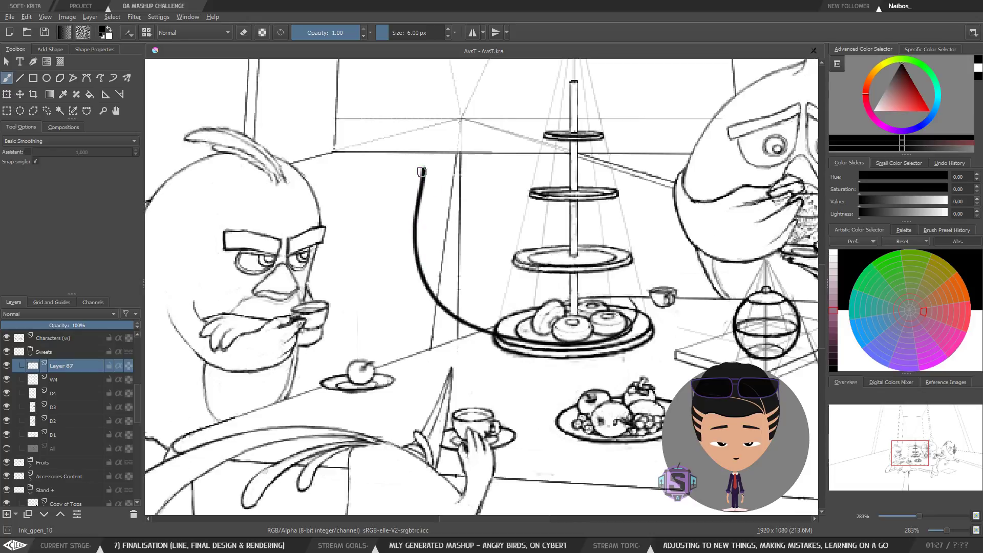
# Step: Try tracing the cake plate's lower rim and extending a line across the tabletop
pyautogui.hotkey('ctrl', 'z')
pyautogui.moveTo(393, 372); pyautogui.dragTo(630, 269)
pyautogui.hotkey('ctrl', 'z')
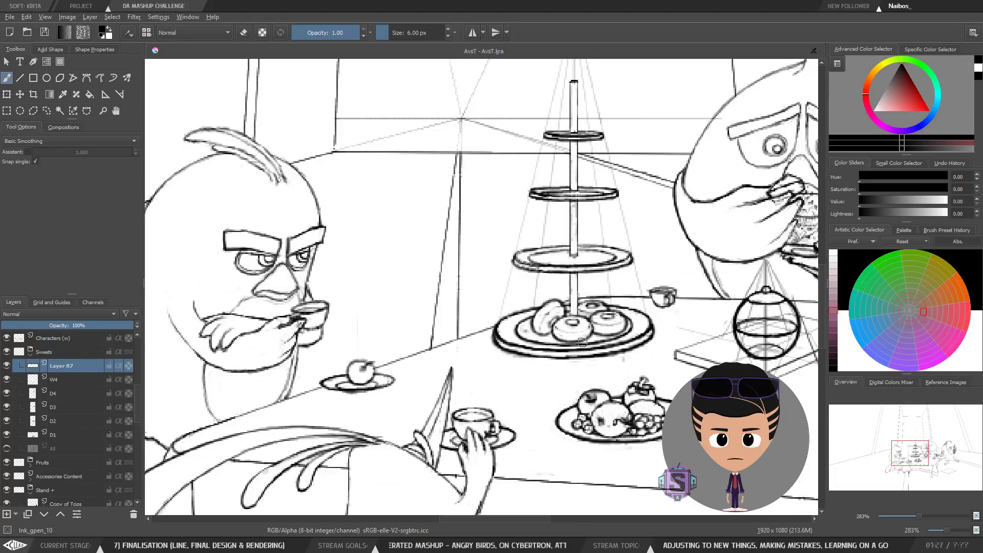
pyautogui.moveTo(611, 344)
pyautogui.mouseDown()
pyautogui.moveTo(573, 349)
pyautogui.moveTo(505, 328)
pyautogui.mouseUp()
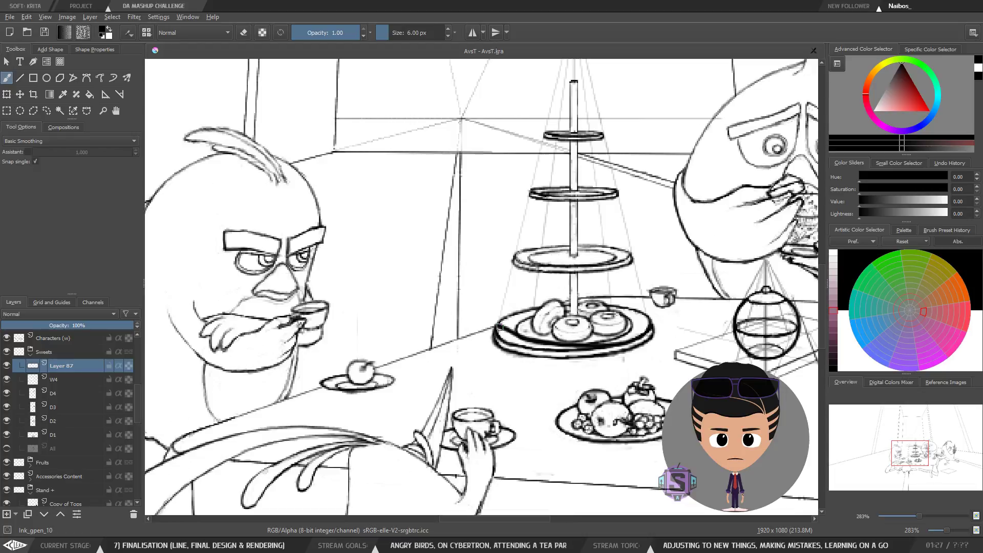
pyautogui.moveTo(507, 330)
pyautogui.mouseDown()
pyautogui.moveTo(358, 381)
pyautogui.moveTo(247, 312)
pyautogui.mouseUp()
pyautogui.hotkey('ctrl', 'z')
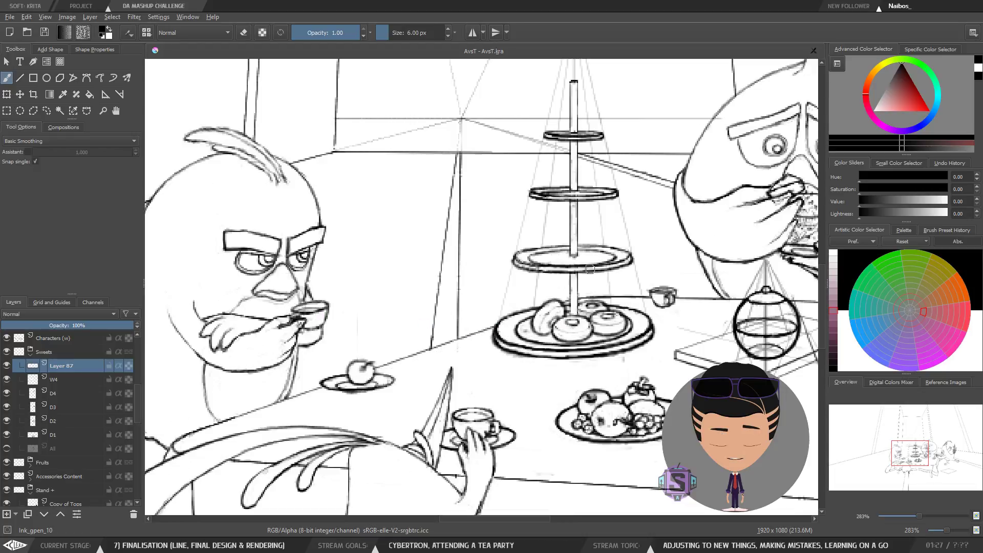
pyautogui.moveTo(605, 349)
pyautogui.mouseDown()
pyautogui.moveTo(505, 353)
pyautogui.moveTo(528, 353)
pyautogui.moveTo(431, 331)
pyautogui.moveTo(446, 324)
pyautogui.mouseUp()
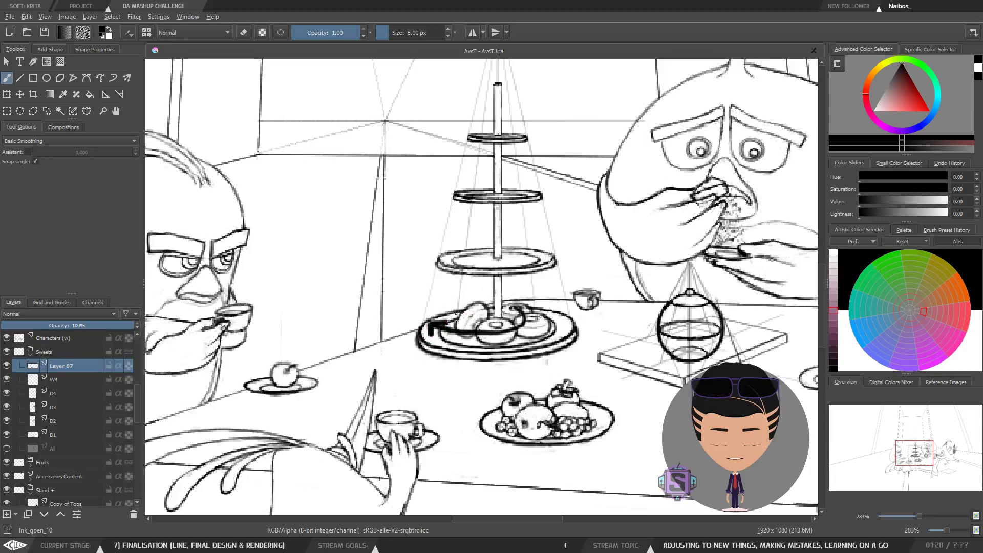
pyautogui.hotkey('ctrl', 'z')
pyautogui.hotkey('ctrl', 'z')
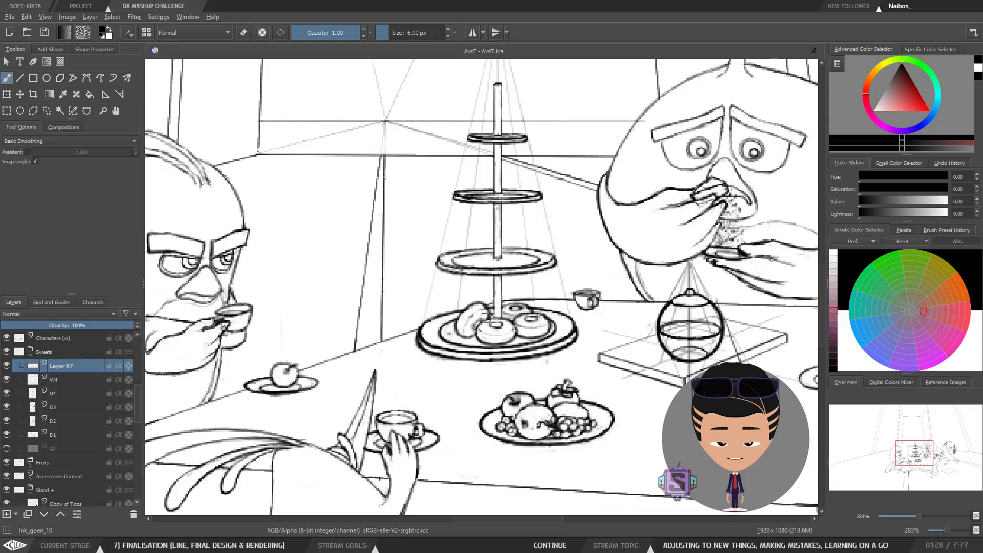
# Step: Try strokes from the cake plate's rim up toward the stand's tiers
pyautogui.moveTo(522, 313)
pyautogui.mouseDown()
pyautogui.moveTo(474, 330)
pyautogui.moveTo(381, 204)
pyautogui.mouseUp()
pyautogui.hotkey('ctrl', 'z')
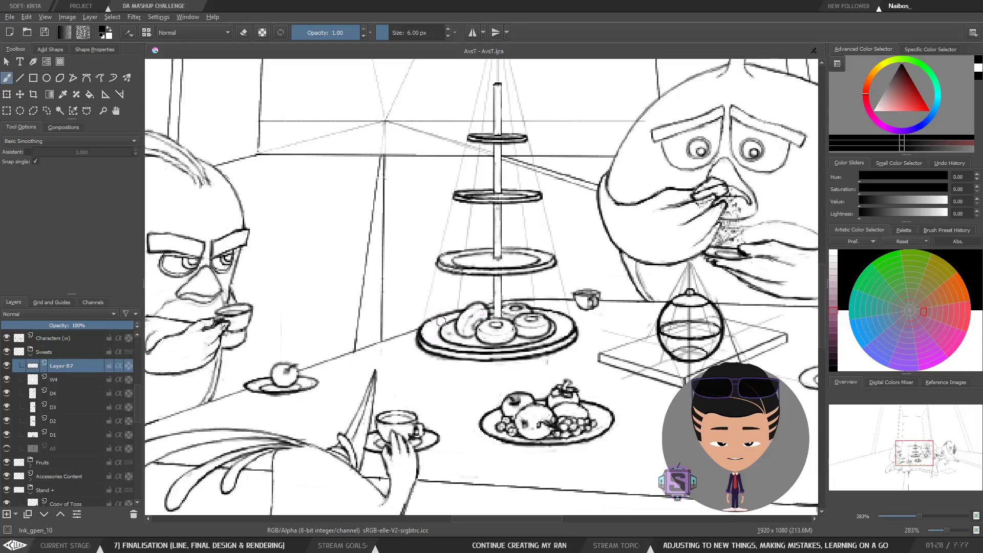
pyautogui.moveTo(444, 356); pyautogui.dragTo(556, 219)
pyautogui.hotkey('ctrl', 'z')
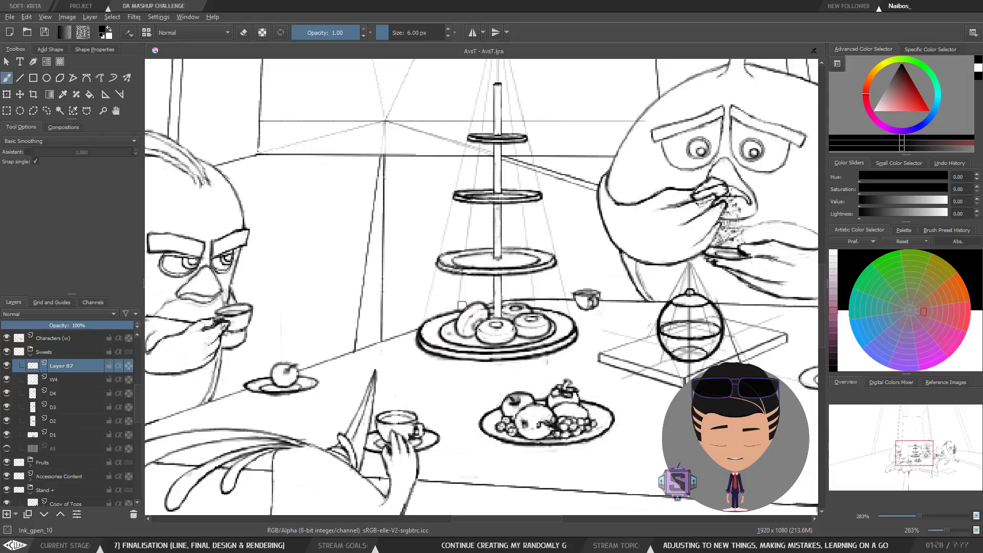
pyautogui.moveTo(448, 359); pyautogui.dragTo(557, 205)
pyautogui.hotkey('ctrl', 'z')
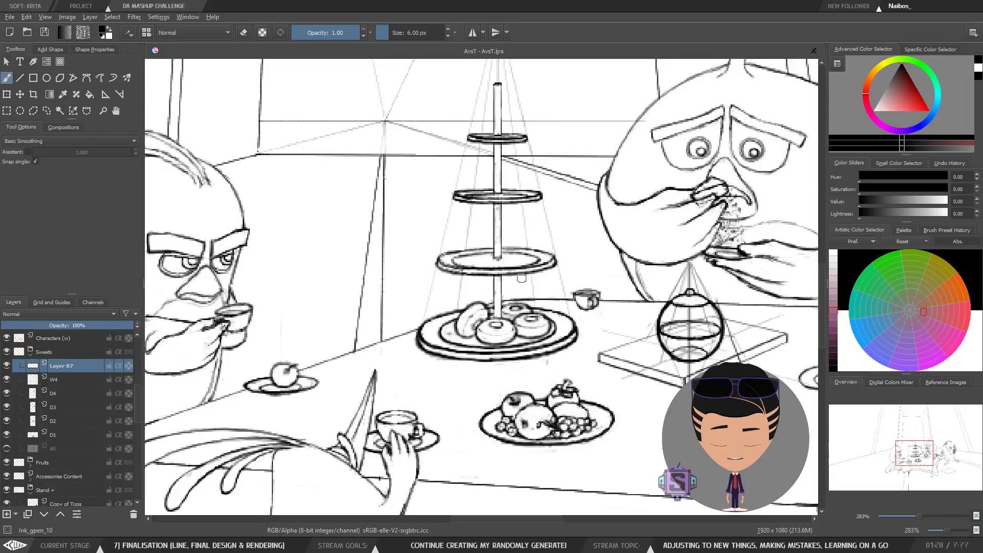
# Step: Try a short stroke on the tabletop between the cake plate and the teapot
pyautogui.scroll(-4, 501, 323)
pyautogui.scroll(2, 526, 318)
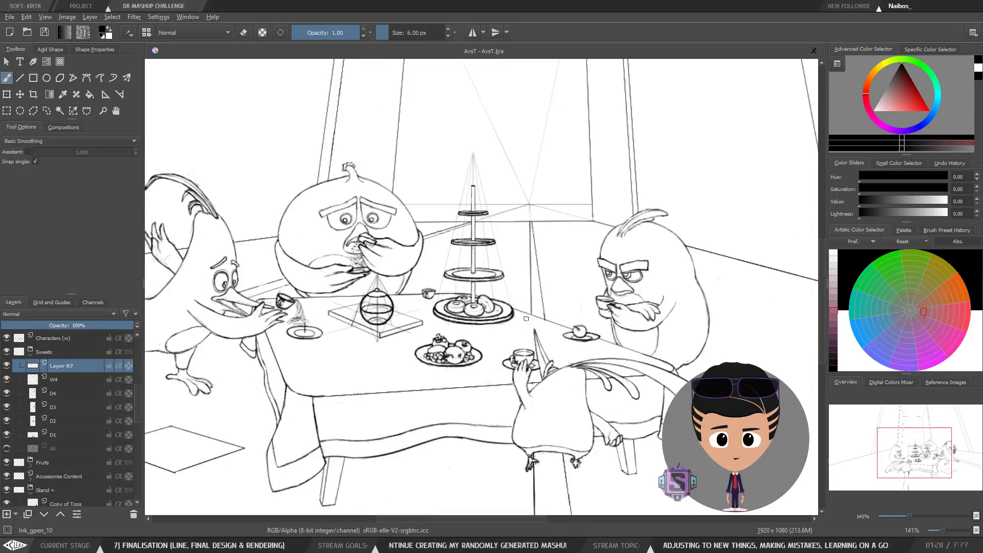
pyautogui.scroll(2, 514, 327)
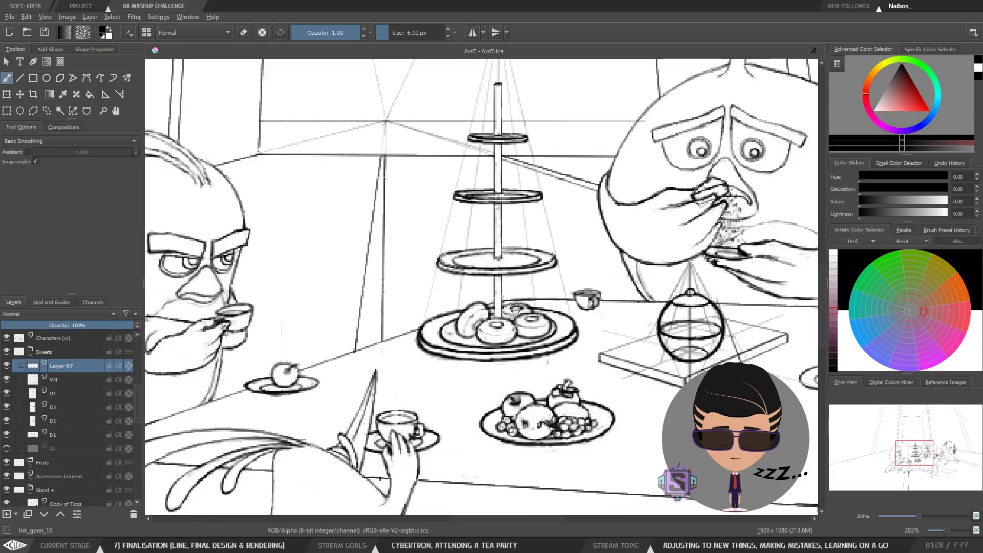
pyautogui.hotkey('ctrl', '-')
pyautogui.hotkey('ctrl', '-')
pyautogui.moveTo(537, 334); pyautogui.dragTo(480, 362)
pyautogui.hotkey('ctrl', '+')
pyautogui.hotkey('ctrl', '+')
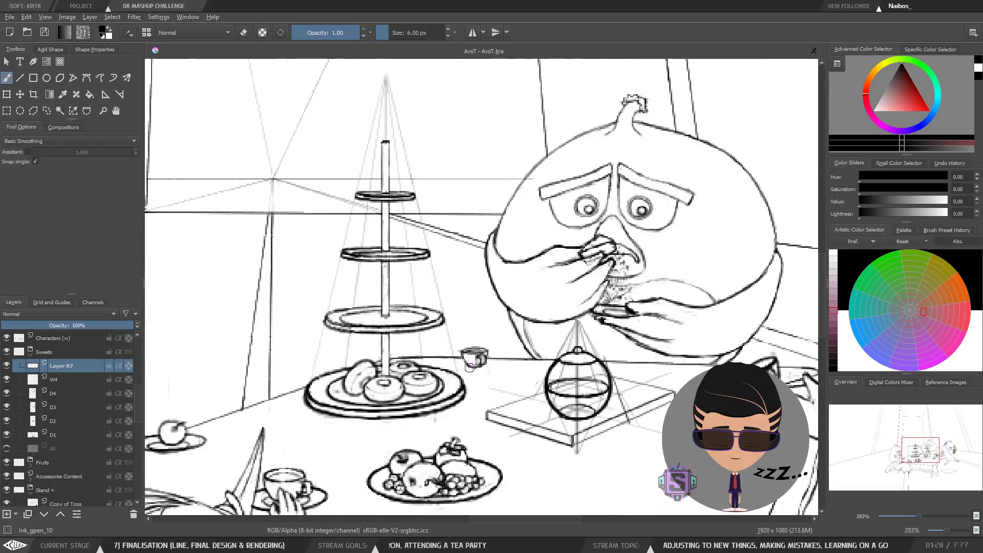
pyautogui.moveTo(473, 428); pyautogui.dragTo(502, 327)
pyautogui.hotkey('ctrl', '-')
pyautogui.hotkey('ctrl', '-')
# Step: Try a small stroke and a long horizontal line across the tabletop
pyautogui.moveTo(453, 289); pyautogui.dragTo(462, 272)
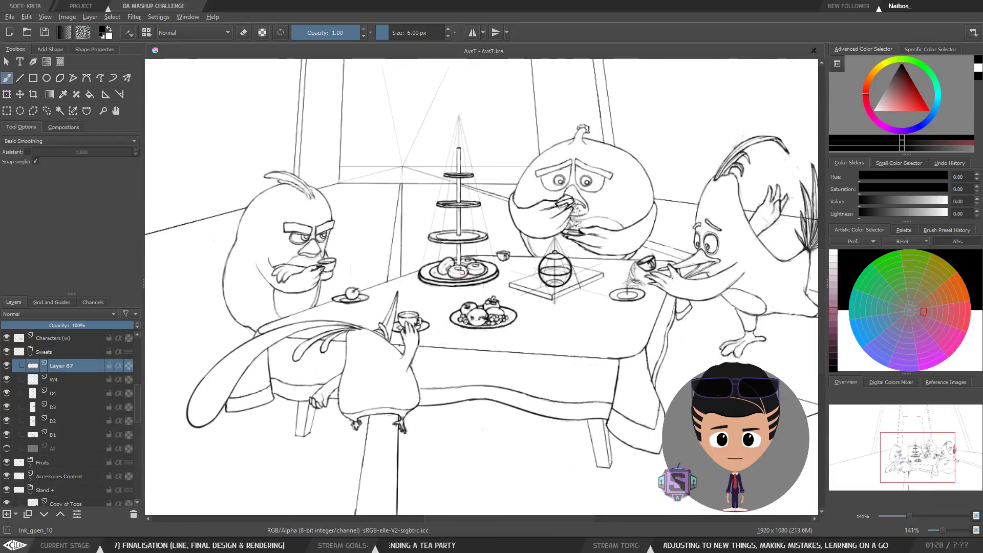
pyautogui.moveTo(405, 317)
pyautogui.mouseDown()
pyautogui.moveTo(419, 332)
pyautogui.moveTo(504, 339)
pyautogui.moveTo(649, 294)
pyautogui.moveTo(542, 266)
pyautogui.moveTo(443, 274)
pyautogui.moveTo(413, 300)
pyautogui.moveTo(609, 319)
pyautogui.mouseUp()
pyautogui.hotkey('ctrl', 'z')
pyautogui.hotkey('ctrl', 'z')
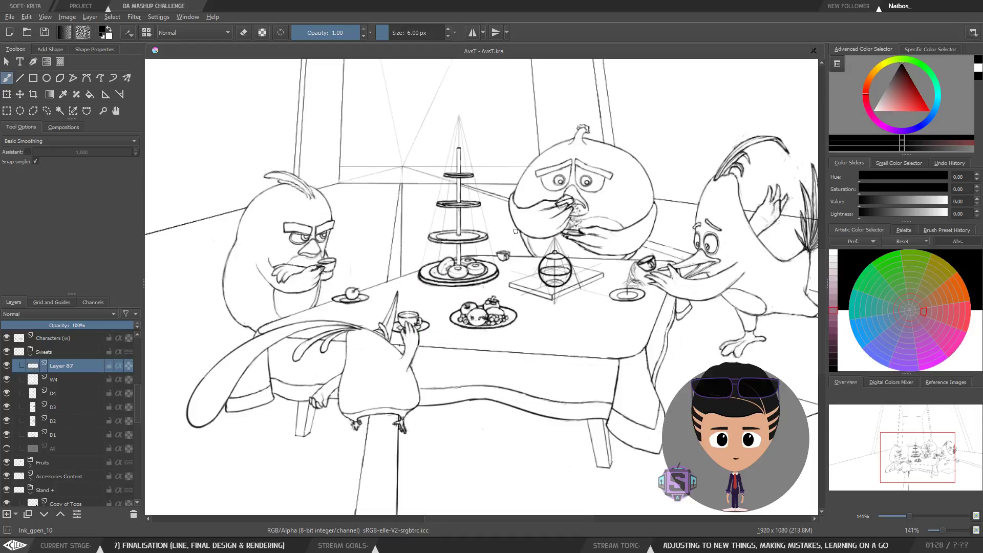
# Step: Try two short strokes at the top of the cake stand
pyautogui.hotkey('ctrl', '+')
pyautogui.hotkey('ctrl', '+')
pyautogui.moveTo(433, 281); pyautogui.dragTo(432, 349)
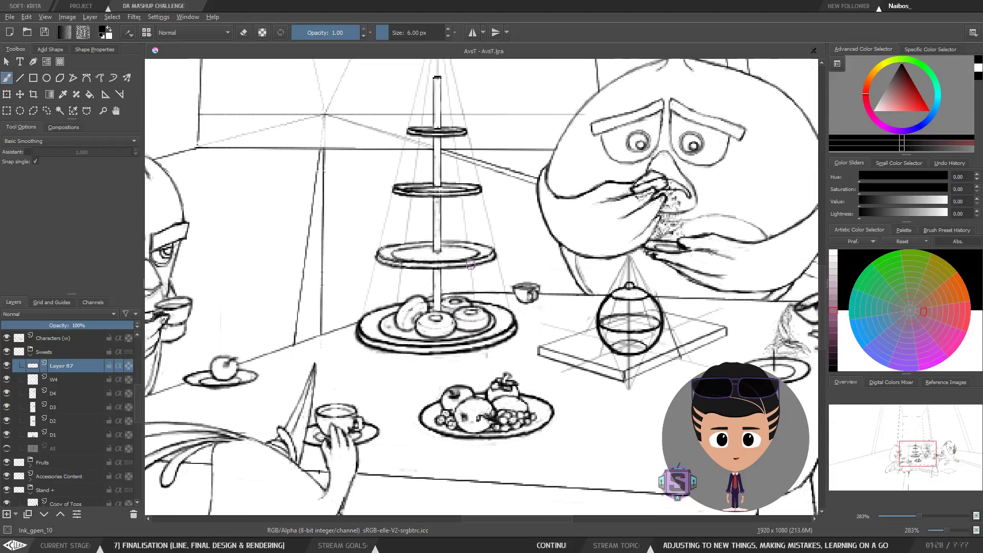
pyautogui.hotkey('ctrl', '-')
pyautogui.hotkey('ctrl', '-')
pyautogui.moveTo(542, 370); pyautogui.dragTo(487, 364)
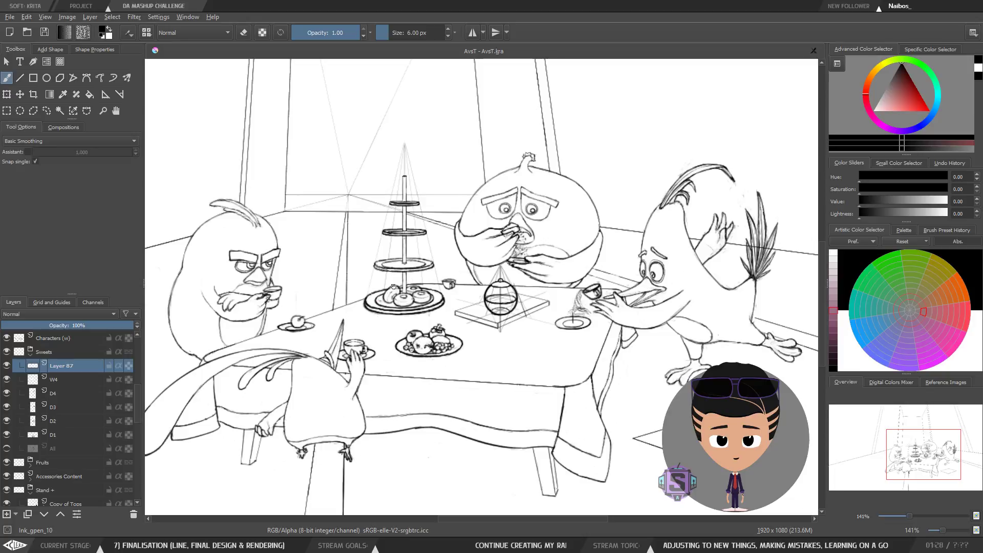
pyautogui.moveTo(382, 205)
pyautogui.mouseDown()
pyautogui.moveTo(381, 316)
pyautogui.moveTo(233, 378)
pyautogui.moveTo(180, 358)
pyautogui.moveTo(340, 131)
pyautogui.moveTo(361, 202)
pyautogui.mouseUp()
pyautogui.hotkey('ctrl', 'z')
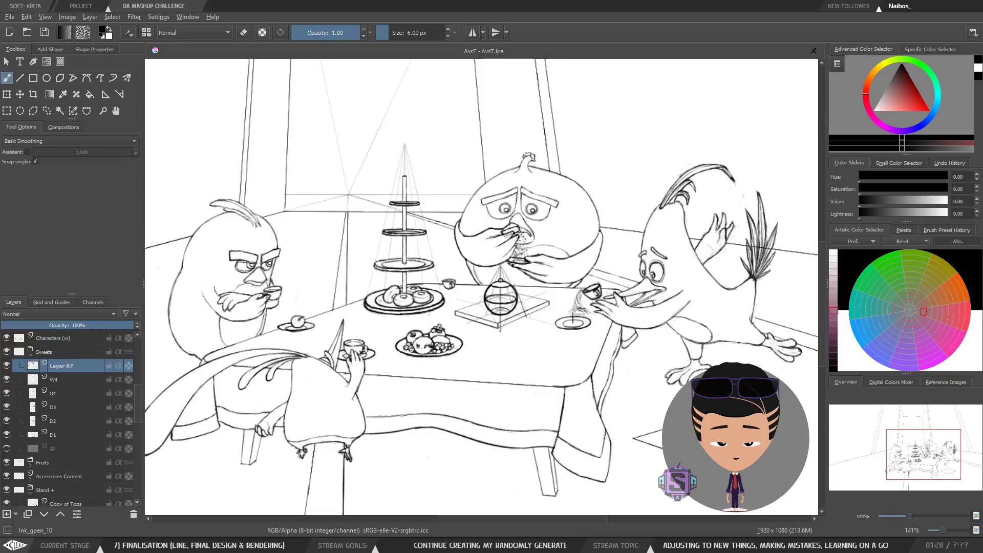
pyautogui.moveTo(488, 209)
pyautogui.mouseDown()
pyautogui.moveTo(332, 352)
pyautogui.moveTo(488, 398)
pyautogui.moveTo(674, 305)
pyautogui.moveTo(464, 221)
pyautogui.mouseUp()
pyautogui.hotkey('ctrl', 'z')
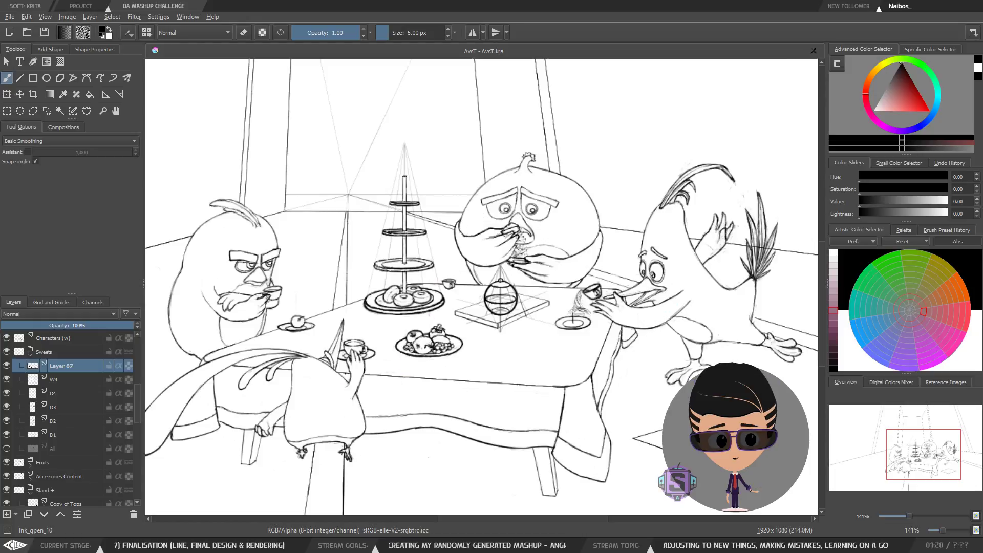
# Step: Try a vertical line down the middle of the whole canvas
pyautogui.press('-')
pyautogui.press('-')
pyautogui.moveTo(443, 180); pyautogui.dragTo(439, 434)
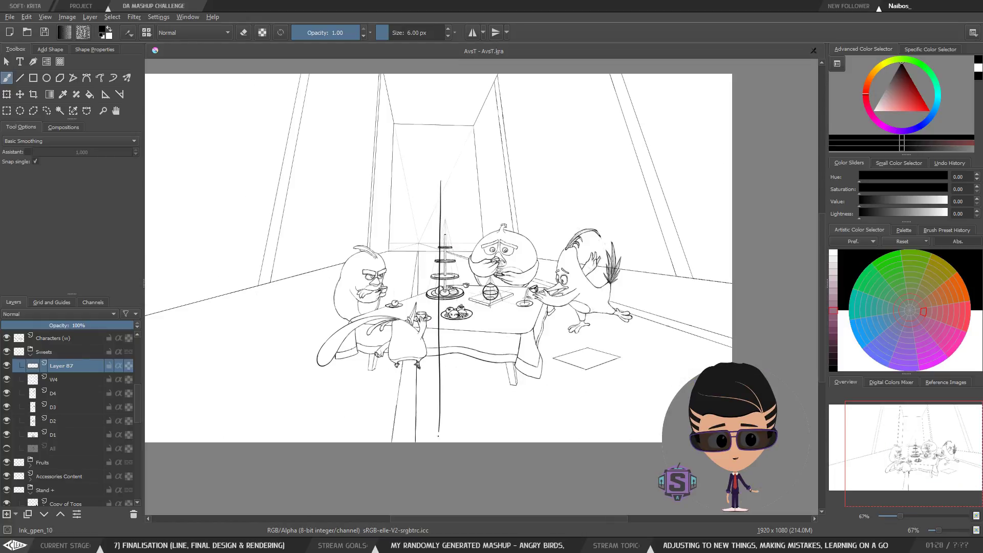
pyautogui.hotkey('ctrl', 'z')
pyautogui.moveTo(448, 211); pyautogui.dragTo(448, 413)
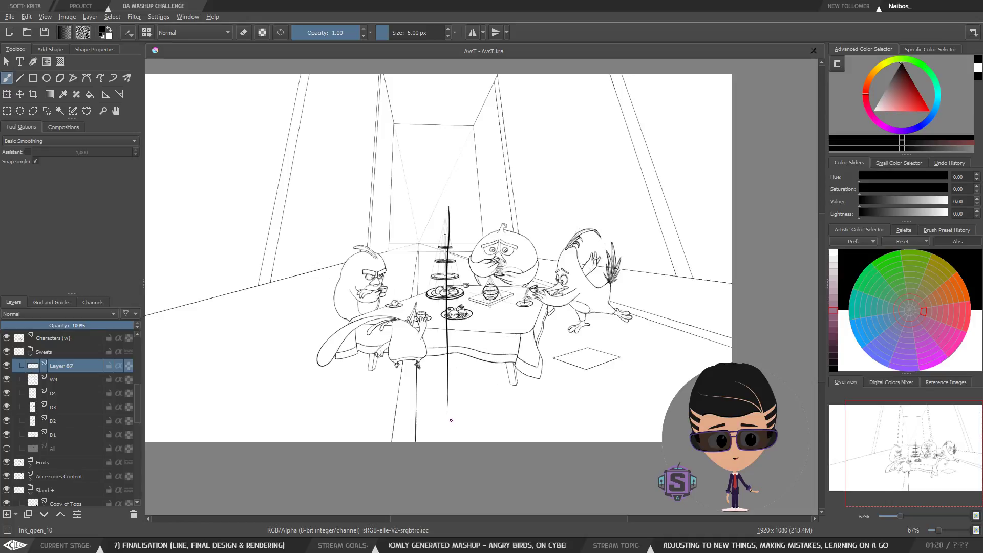
pyautogui.hotkey('ctrl', 'z')
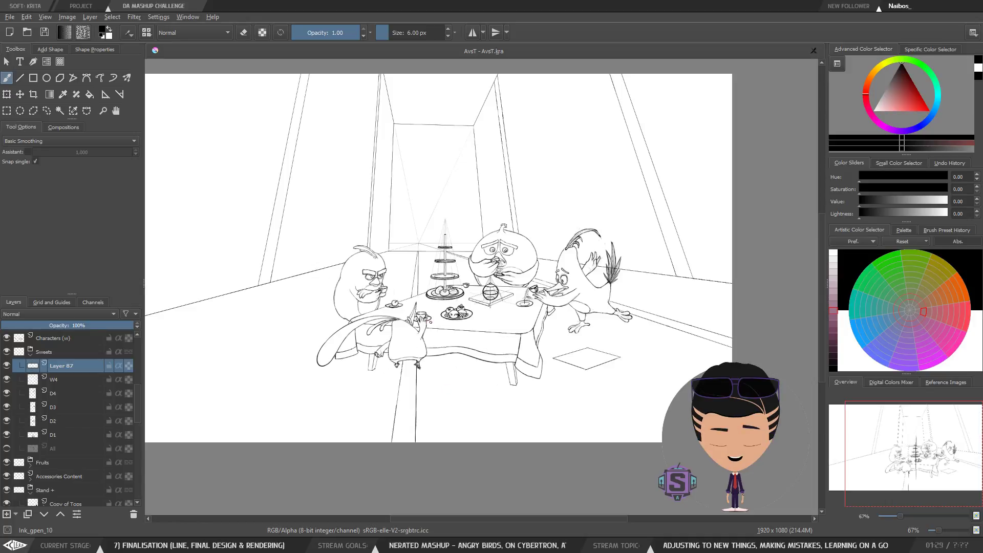
# Step: Try framing the left half of the canvas with a border and a middle divider
pyautogui.press('-')
pyautogui.press('-')
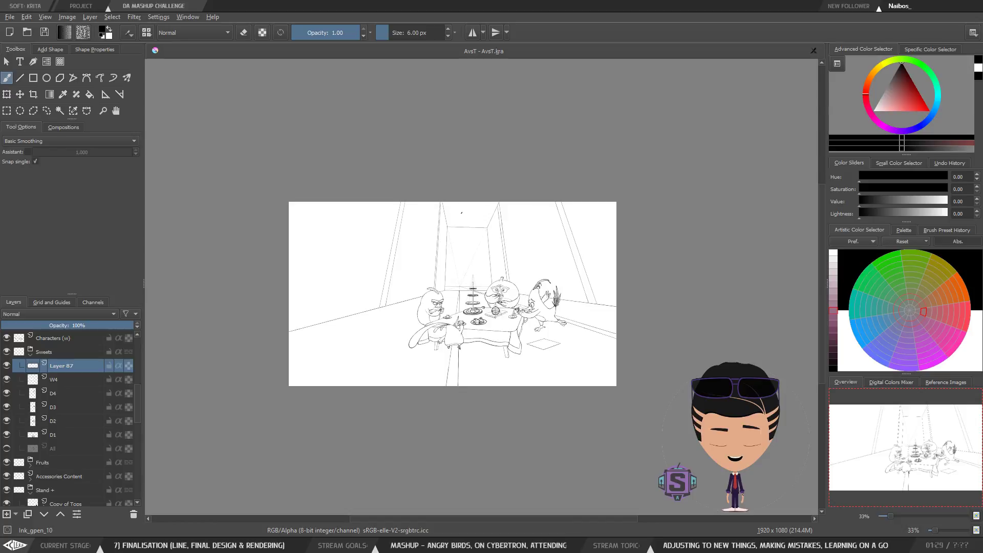
pyautogui.moveTo(404, 203); pyautogui.dragTo(460, 211)
pyautogui.hotkey('ctrl', 'z')
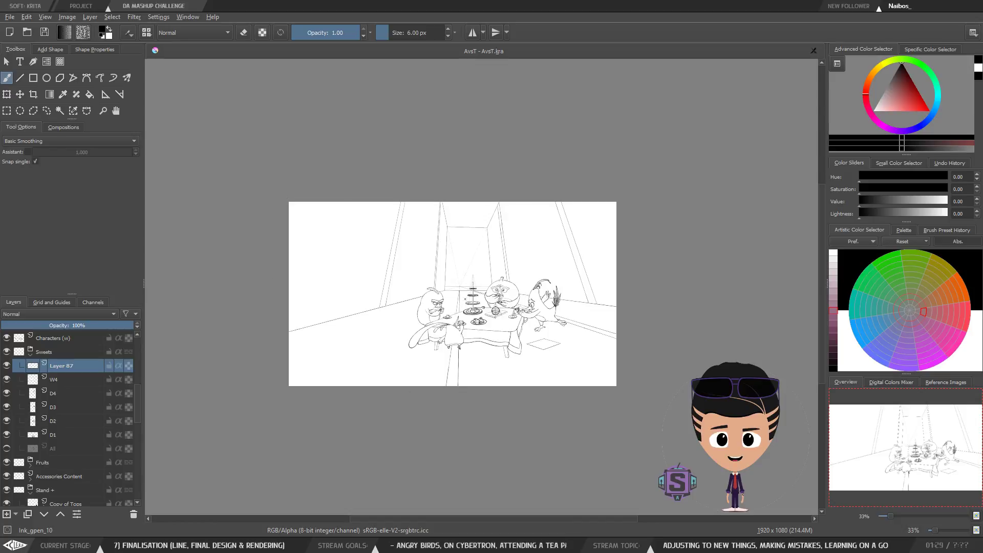
pyautogui.moveTo(467, 342)
pyautogui.mouseDown()
pyautogui.moveTo(471, 207)
pyautogui.moveTo(307, 311)
pyautogui.moveTo(456, 374)
pyautogui.moveTo(469, 335)
pyautogui.mouseUp()
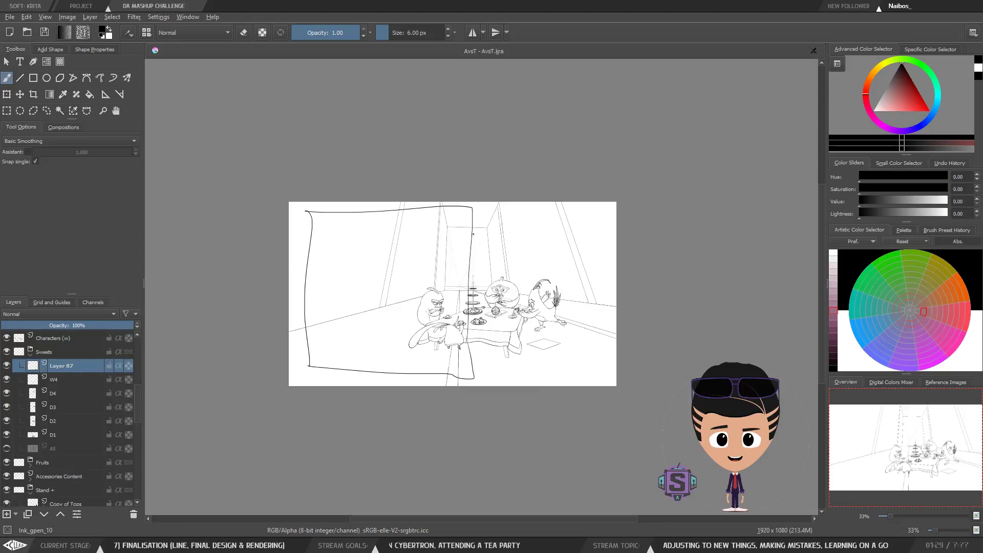
pyautogui.moveTo(478, 208); pyautogui.dragTo(481, 382)
pyautogui.hotkey('ctrl', 'z')
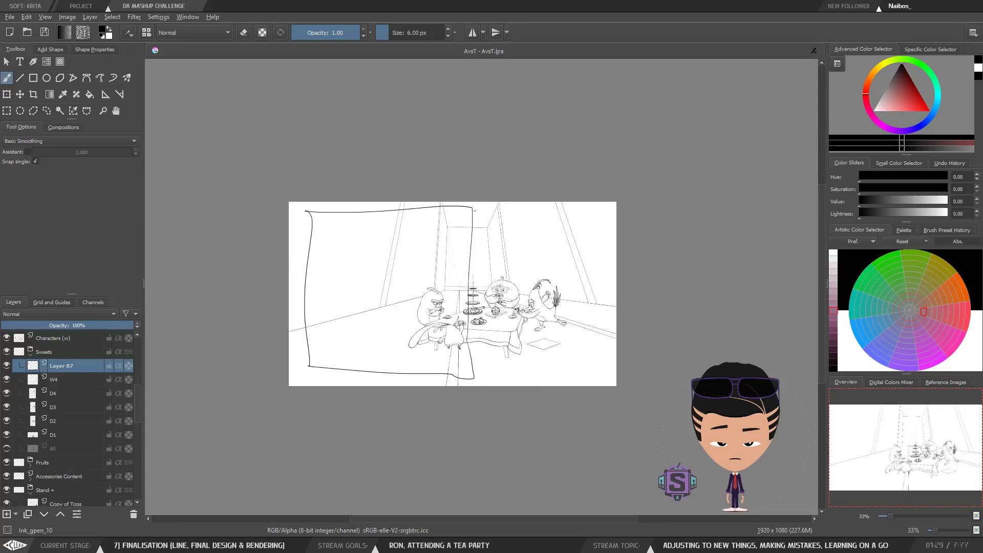
pyautogui.hotkey('ctrl', 'z')
pyautogui.hotkey('ctrl', 'z')
# Step: Draw a vertical divider down the canvas middle and outline a panel border on each side of it
pyautogui.moveTo(475, 209); pyautogui.dragTo(472, 376)
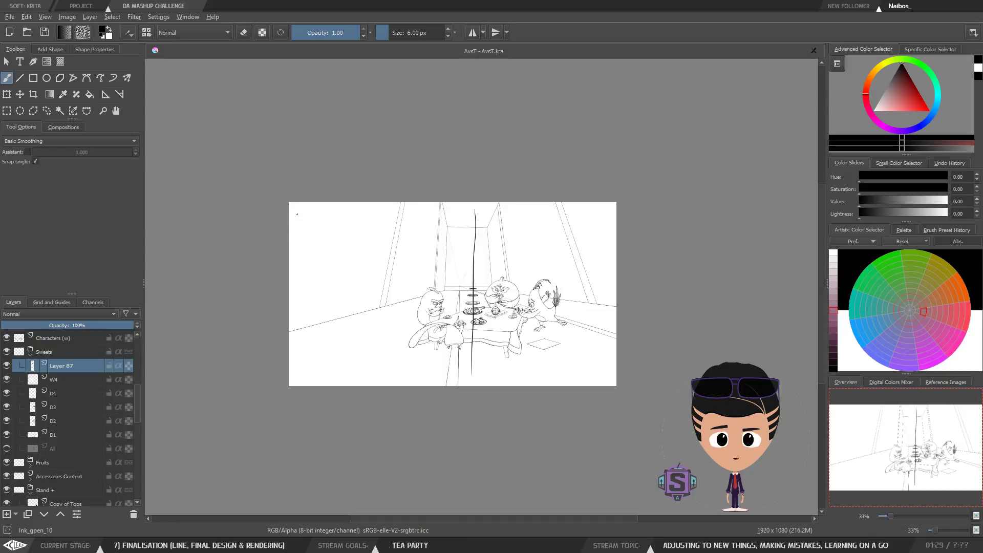
pyautogui.moveTo(296, 231)
pyautogui.mouseDown()
pyautogui.moveTo(297, 353)
pyautogui.moveTo(369, 384)
pyautogui.moveTo(450, 383)
pyautogui.moveTo(463, 212)
pyautogui.moveTo(297, 209)
pyautogui.mouseUp()
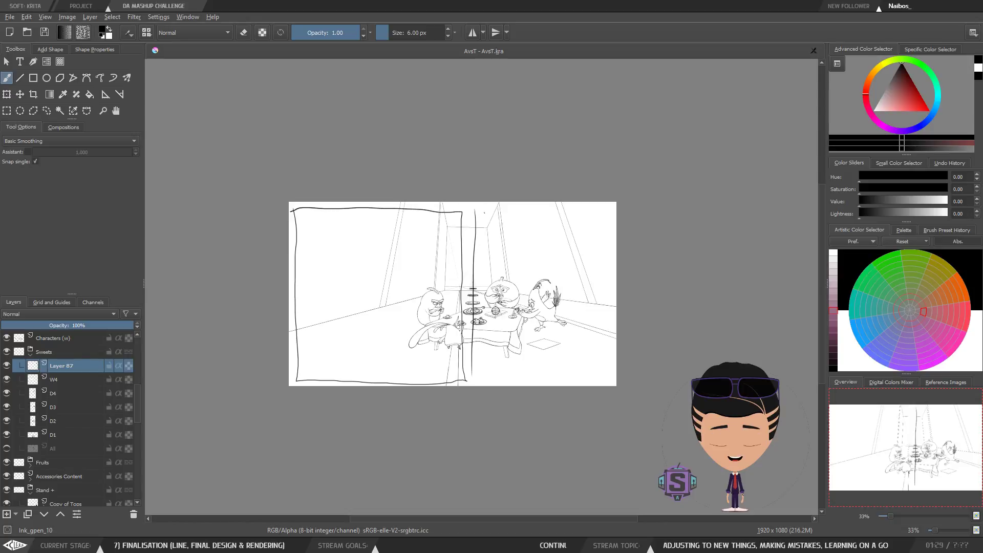
pyautogui.moveTo(485, 212); pyautogui.dragTo(482, 326)
pyautogui.moveTo(482, 379)
pyautogui.mouseDown()
pyautogui.moveTo(590, 379)
pyautogui.moveTo(612, 338)
pyautogui.moveTo(605, 226)
pyautogui.moveTo(486, 212)
pyautogui.mouseUp()
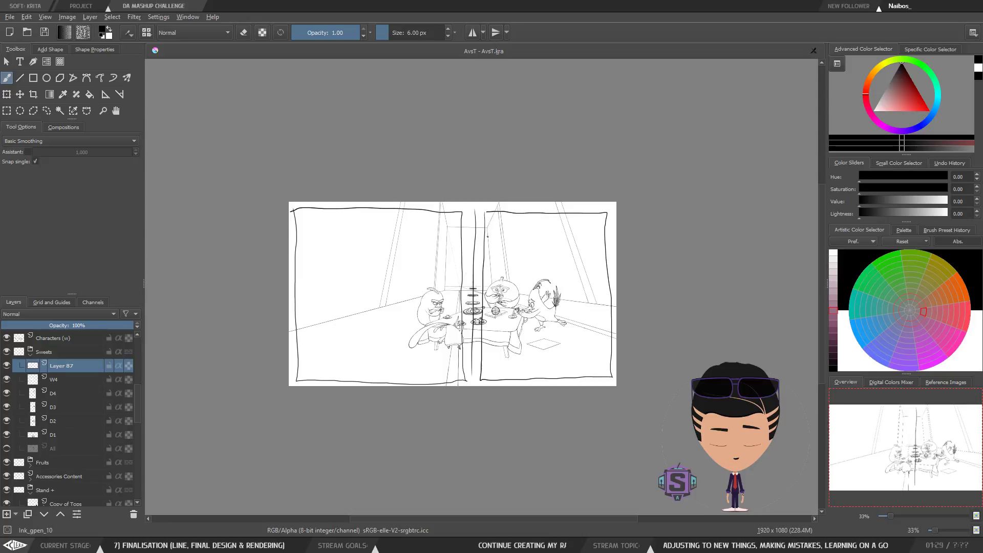
# Step: Try two small strokes near the right bird's head
pyautogui.hotkey('ctrl', '+')
pyautogui.hotkey('ctrl', '+')
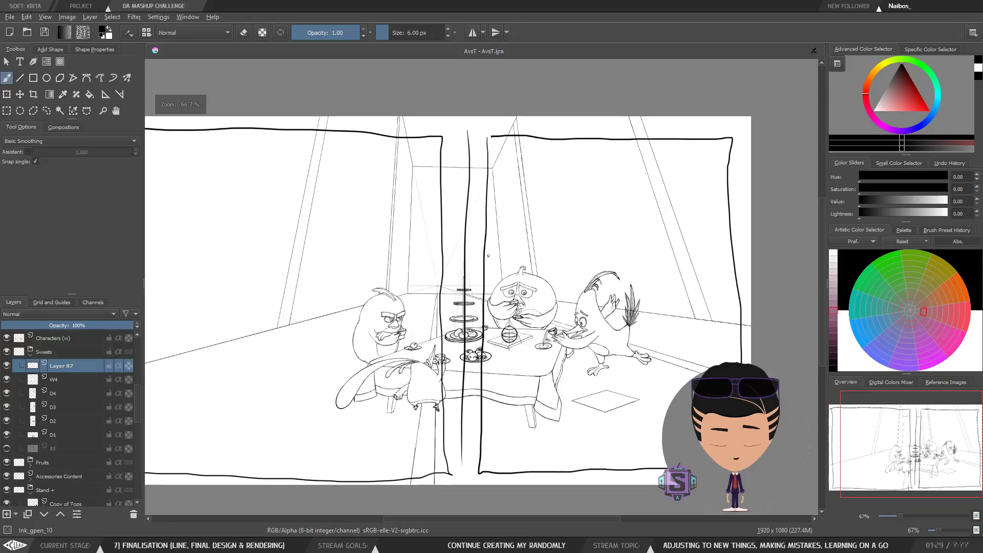
pyautogui.moveTo(517, 315); pyautogui.dragTo(486, 289)
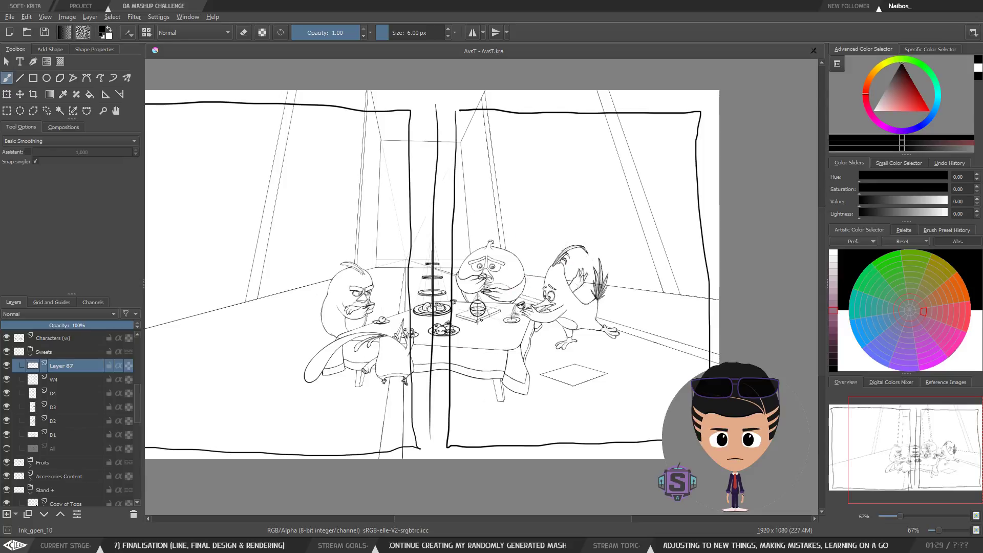
pyautogui.moveTo(520, 228); pyautogui.dragTo(504, 259)
pyautogui.moveTo(504, 259); pyautogui.dragTo(525, 251)
pyautogui.hotkey('ctrl', 'z')
pyautogui.hotkey('ctrl', 'z')
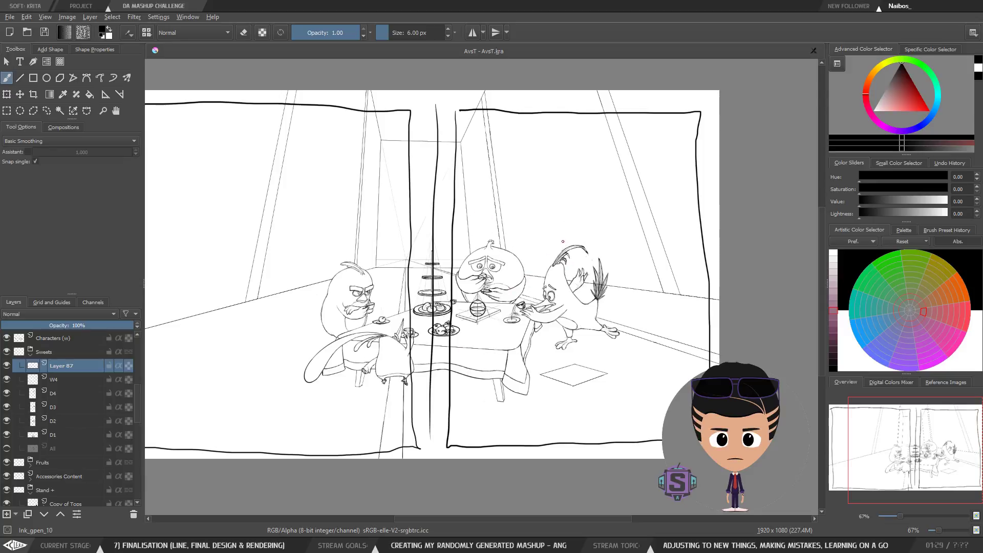
pyautogui.moveTo(527, 334)
pyautogui.mouseDown()
pyautogui.moveTo(544, 330)
pyautogui.moveTo(533, 331)
pyautogui.mouseUp()
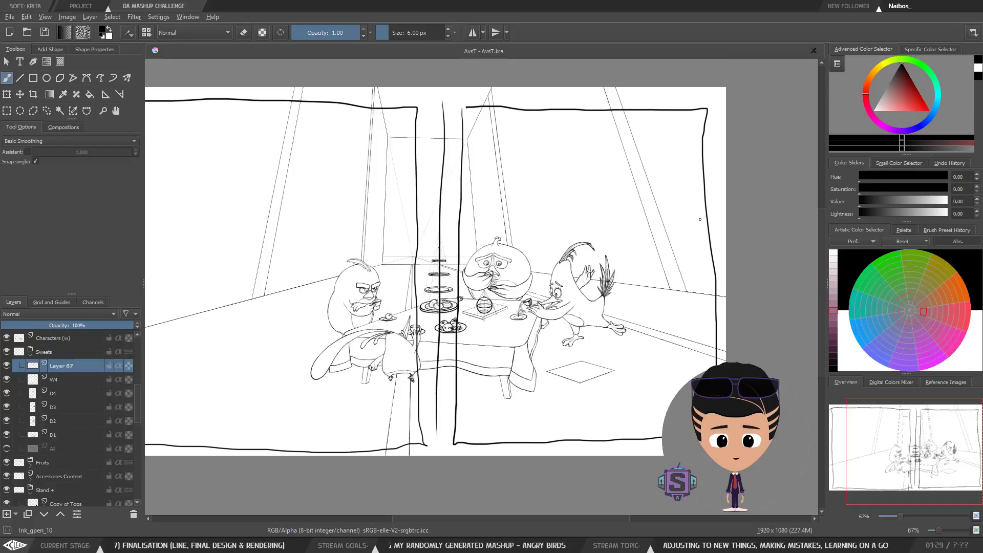
pyautogui.moveTo(682, 206)
pyautogui.mouseDown()
pyautogui.moveTo(465, 203)
pyautogui.moveTo(462, 409)
pyautogui.moveTo(633, 417)
pyautogui.moveTo(659, 289)
pyautogui.moveTo(653, 230)
pyautogui.moveTo(639, 201)
pyautogui.mouseUp()
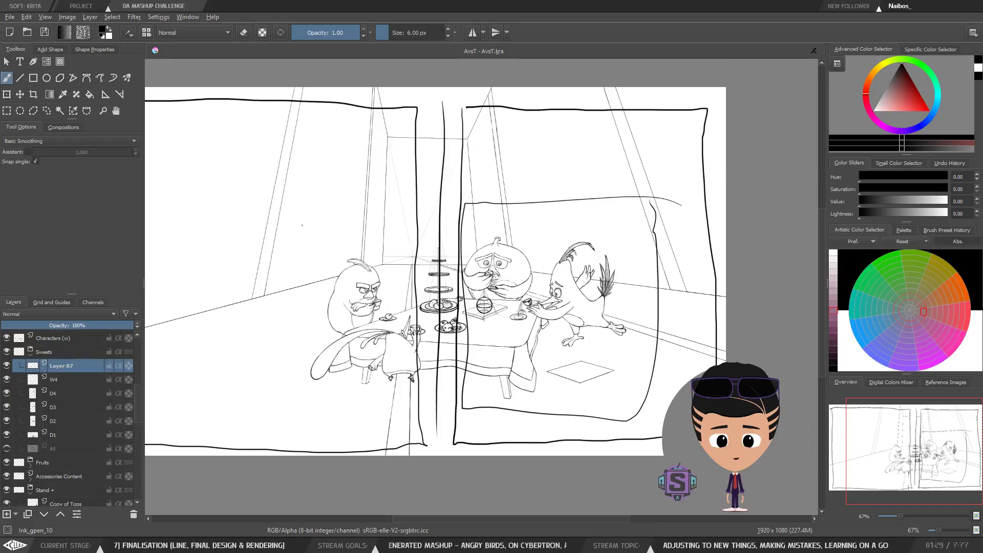
pyautogui.moveTo(301, 224)
pyautogui.mouseDown()
pyautogui.moveTo(389, 420)
pyautogui.moveTo(423, 429)
pyautogui.moveTo(410, 249)
pyautogui.moveTo(300, 239)
pyautogui.moveTo(313, 249)
pyautogui.moveTo(340, 436)
pyautogui.moveTo(434, 428)
pyautogui.moveTo(435, 233)
pyautogui.moveTo(322, 222)
pyautogui.mouseUp()
pyautogui.hotkey('ctrl', 'z')
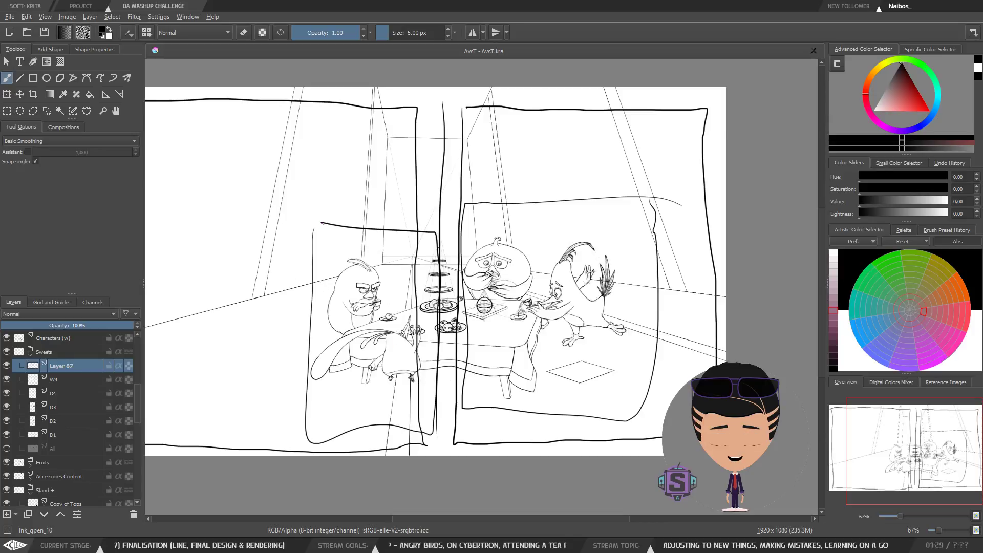
pyautogui.hotkey('ctrl', 'z')
pyautogui.hotkey('ctrl', 'z')
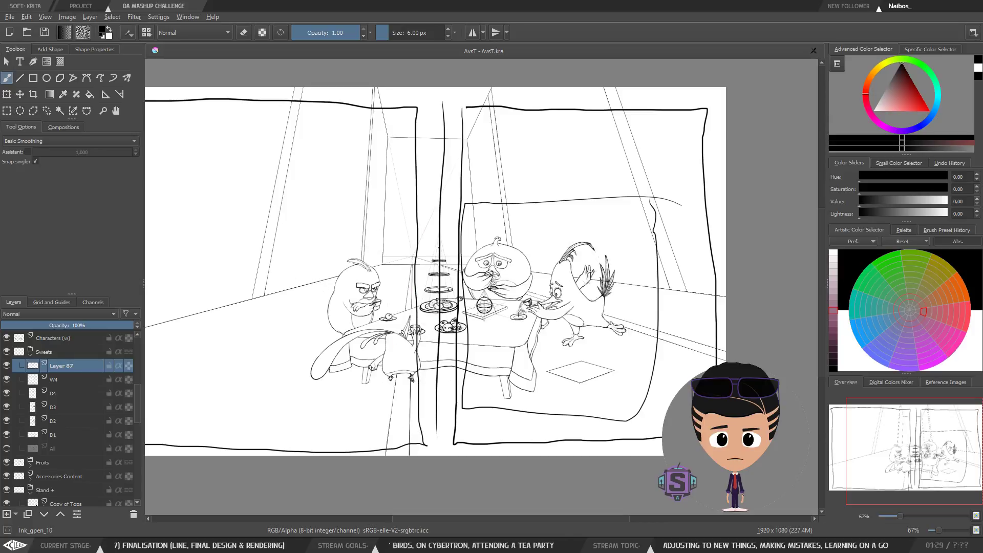
pyautogui.press('+')
pyautogui.press('+')
pyautogui.press('+')
pyautogui.press('-')
pyautogui.press('-')
pyautogui.press('-')
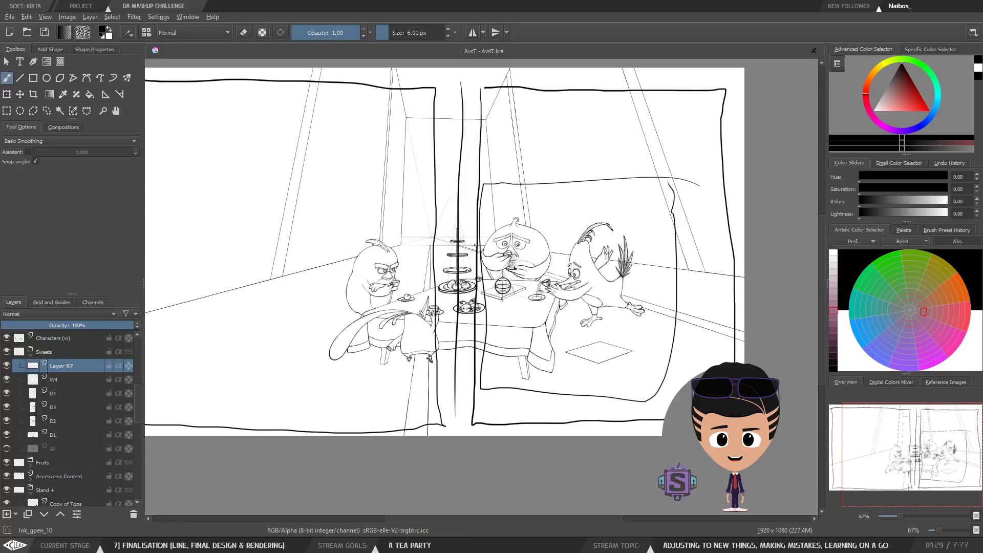
pyautogui.moveTo(468, 220)
pyautogui.mouseDown()
pyautogui.moveTo(522, 250)
pyautogui.moveTo(543, 246)
pyautogui.moveTo(521, 219)
pyautogui.mouseUp()
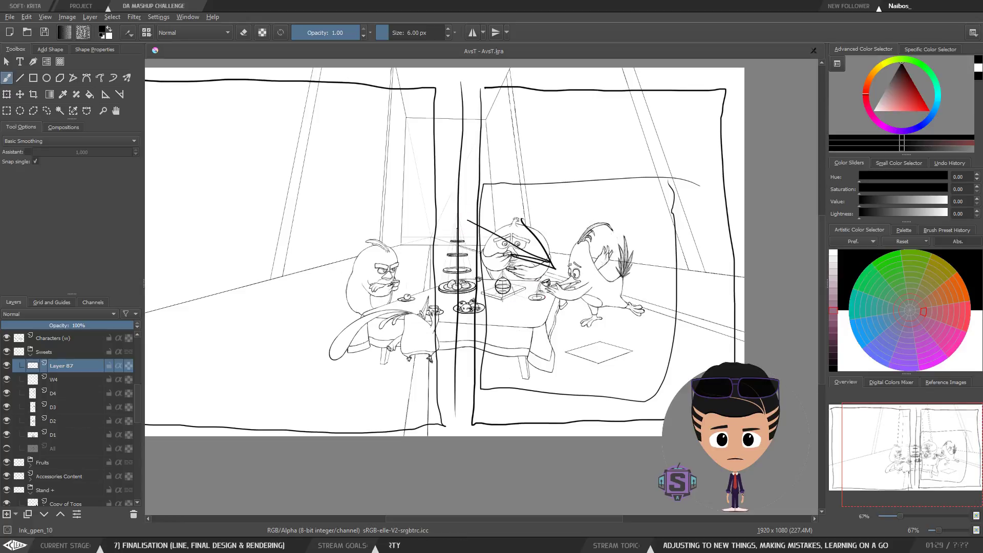
pyautogui.hotkey('ctrl', 'z')
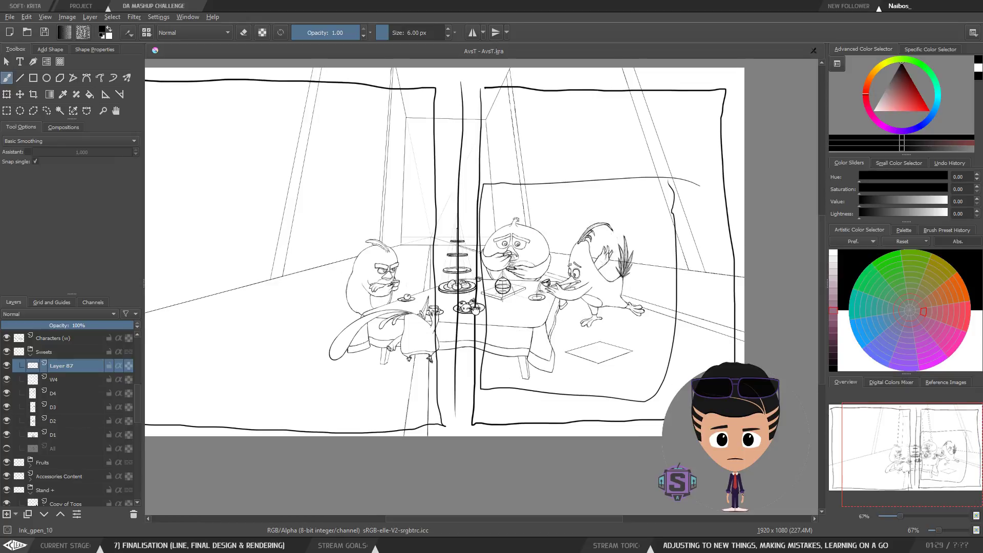
pyautogui.scroll(-2, 505, 298)
pyautogui.moveTo(505, 299); pyautogui.dragTo(519, 332)
pyautogui.moveTo(329, 231)
pyautogui.mouseDown()
pyautogui.moveTo(335, 374)
pyautogui.moveTo(472, 384)
pyautogui.moveTo(481, 322)
pyautogui.moveTo(473, 255)
pyautogui.moveTo(345, 237)
pyautogui.moveTo(364, 336)
pyautogui.moveTo(399, 262)
pyautogui.moveTo(337, 228)
pyautogui.mouseUp()
pyautogui.moveTo(434, 246)
pyautogui.mouseDown()
pyautogui.moveTo(459, 259)
pyautogui.moveTo(464, 218)
pyautogui.mouseUp()
pyautogui.moveTo(468, 268)
pyautogui.mouseDown()
pyautogui.moveTo(464, 300)
pyautogui.moveTo(461, 279)
pyautogui.mouseUp()
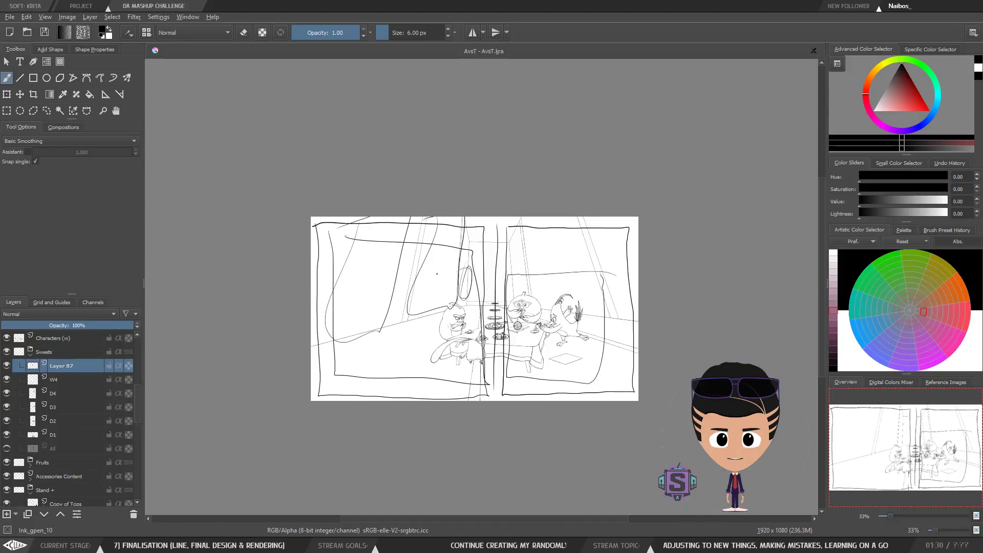
pyautogui.moveTo(442, 241); pyautogui.dragTo(343, 310)
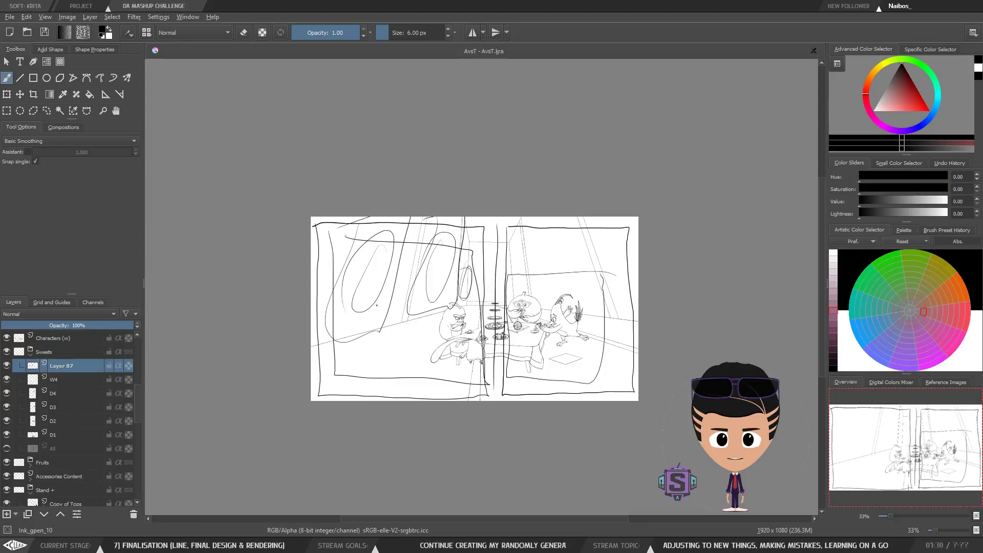
pyautogui.moveTo(310, 353)
pyautogui.mouseDown()
pyautogui.moveTo(363, 357)
pyautogui.moveTo(318, 365)
pyautogui.mouseUp()
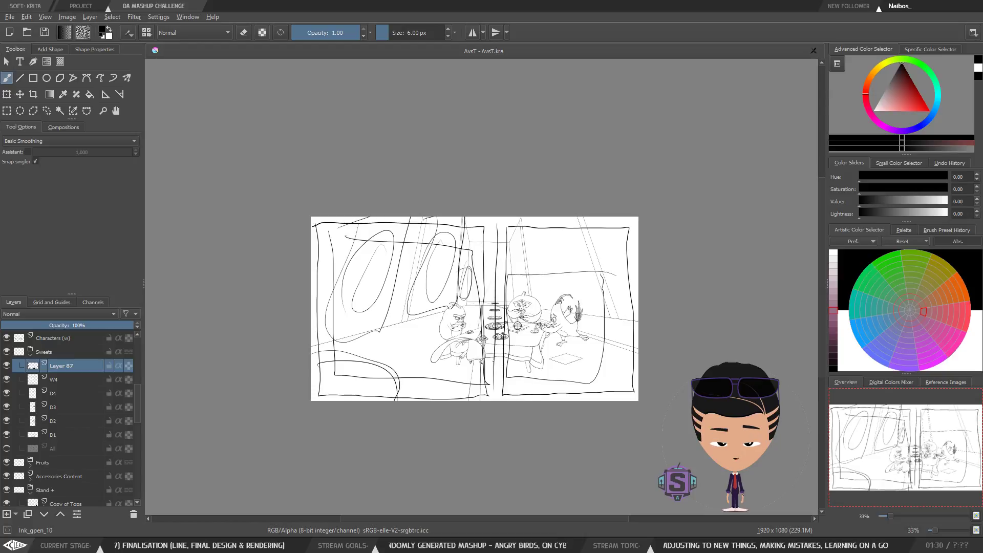
# Step: Clear all the panel border strokes from the current ink layer
pyautogui.press('Delete')
pyautogui.scroll(4, 489, 280)
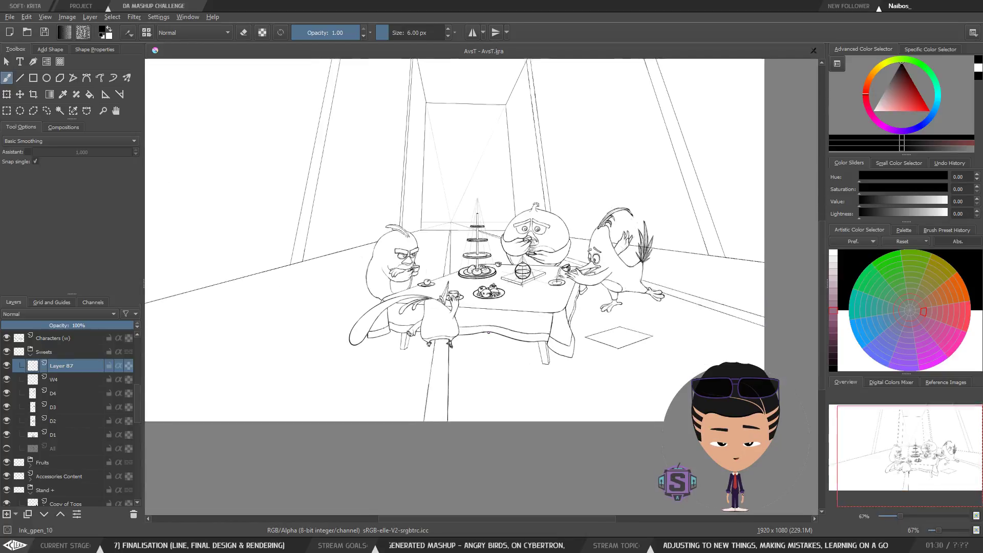
pyautogui.moveTo(482, 322); pyautogui.dragTo(438, 365)
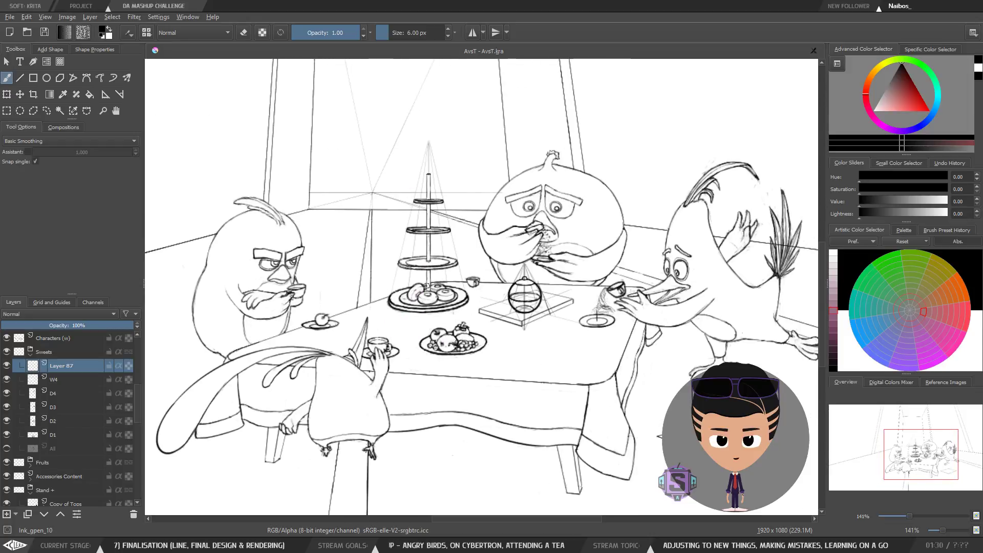
pyautogui.scroll(-5, 441, 322)
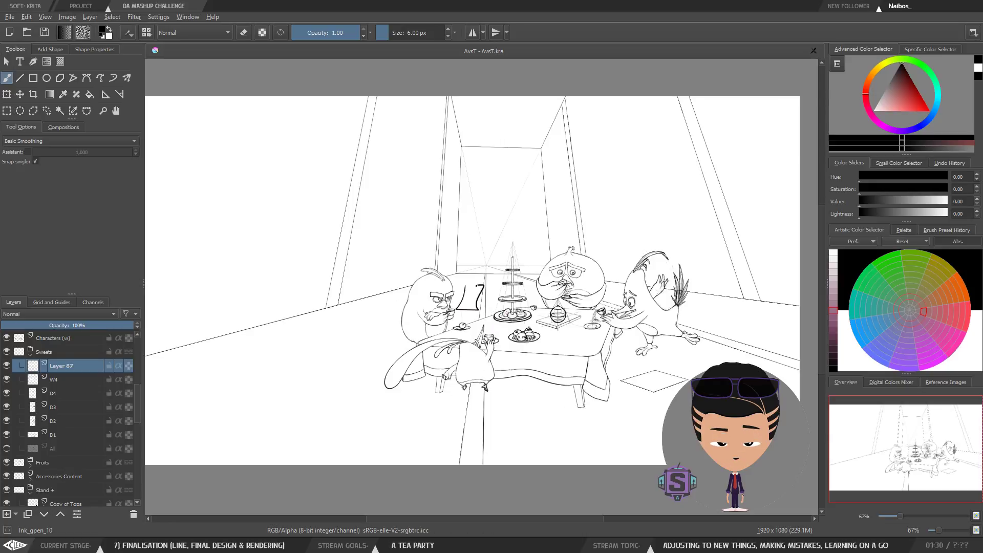
pyautogui.moveTo(166, 126)
pyautogui.mouseDown()
pyautogui.moveTo(485, 442)
pyautogui.moveTo(510, 438)
pyautogui.moveTo(523, 175)
pyautogui.moveTo(202, 149)
pyautogui.mouseUp()
pyautogui.hotkey('ctrl', 'z')
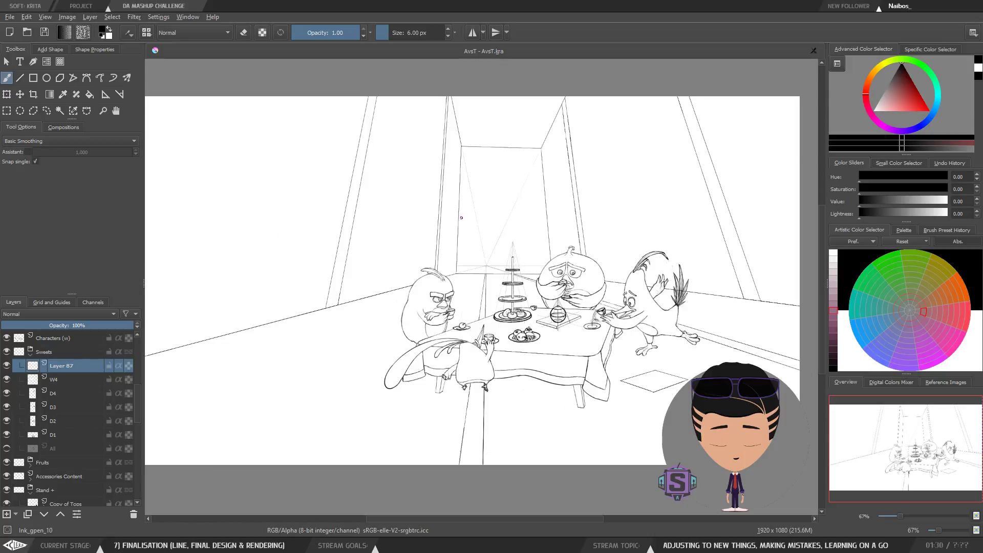
# Step: Show and select the Final Composition sketch layer as a reference over the line art
pyautogui.moveTo(208, 393); pyautogui.dragTo(351, 385)
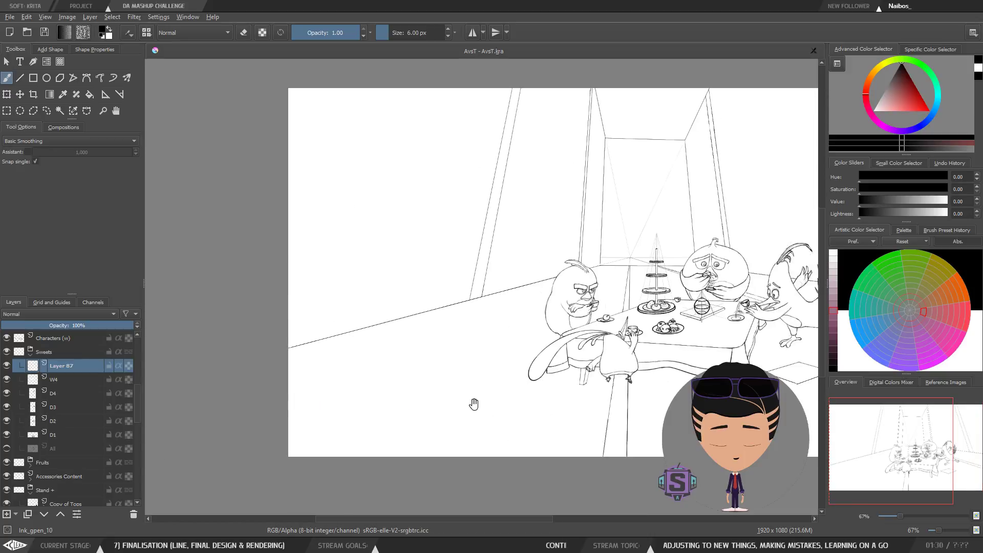
pyautogui.scroll(-2, 472, 402)
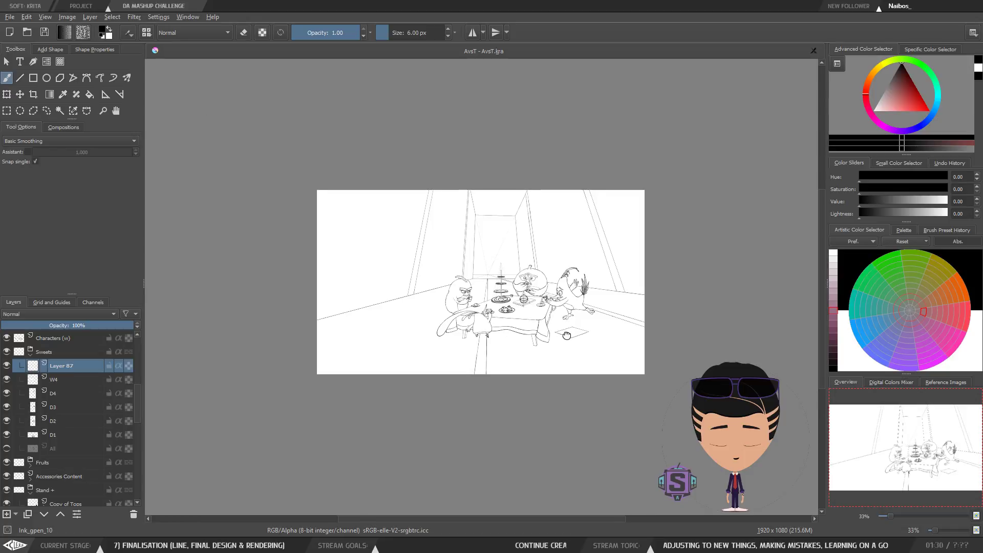
pyautogui.scroll(2, 547, 274)
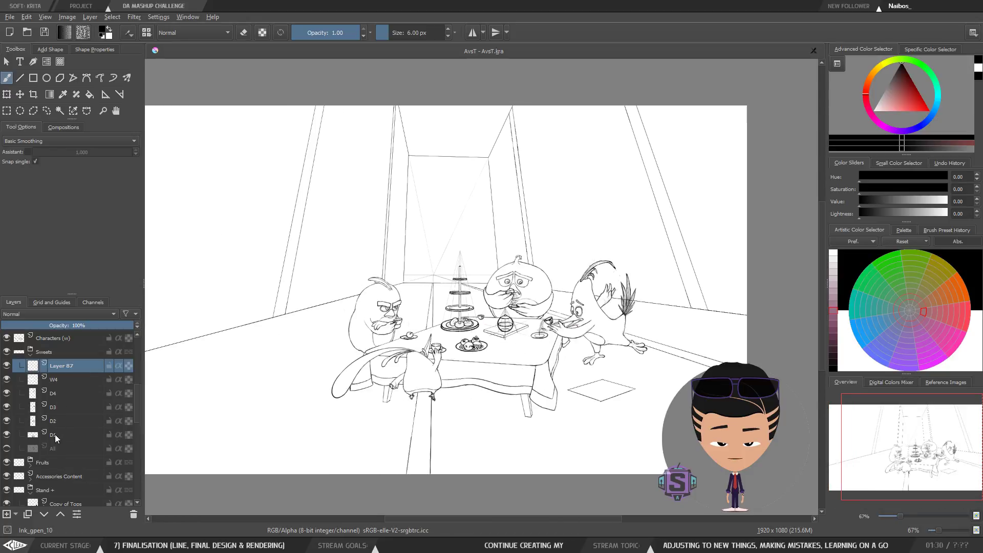
pyautogui.moveTo(133, 404); pyautogui.dragTo(135, 359)
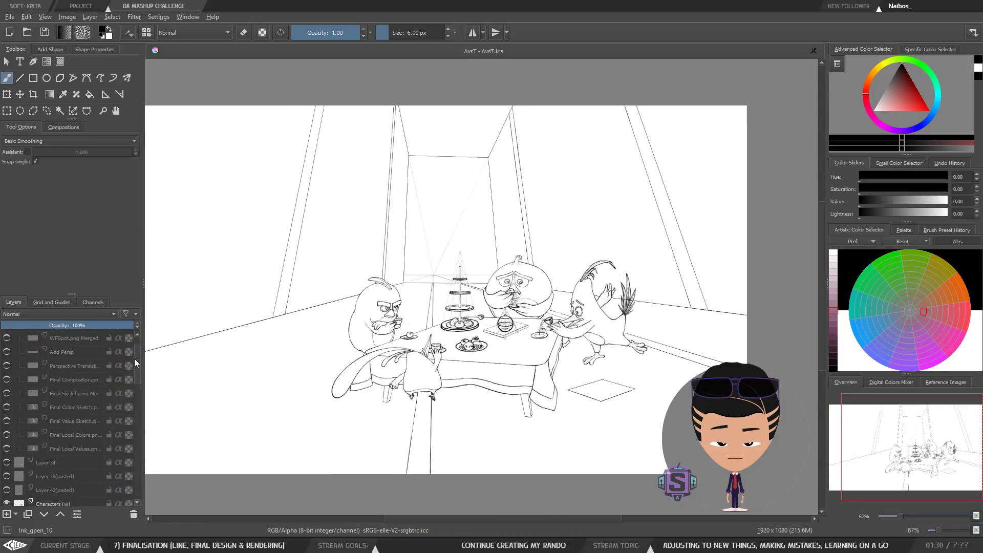
pyautogui.click(6, 366)
pyautogui.click(7, 365)
pyautogui.click(6, 380)
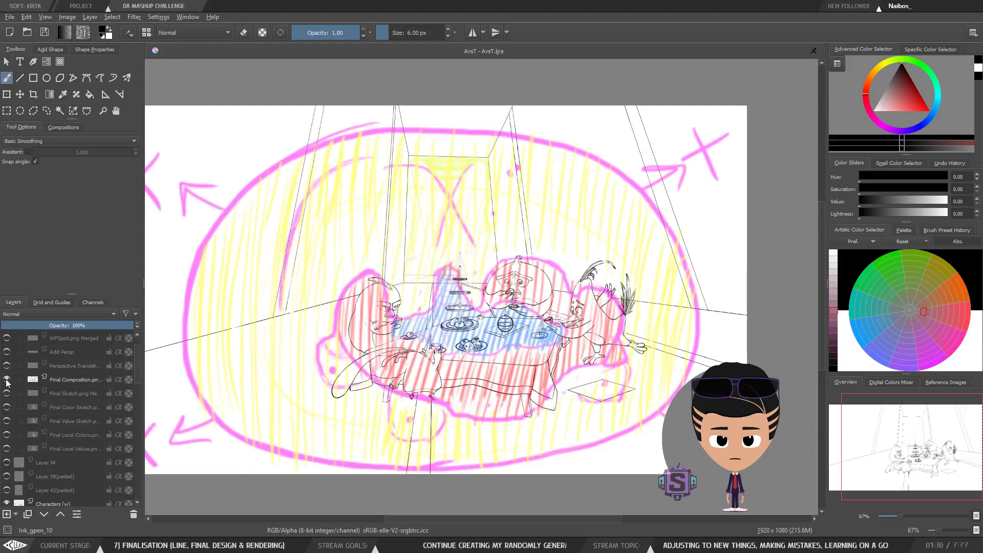
pyautogui.click(6, 379)
pyautogui.click(6, 380)
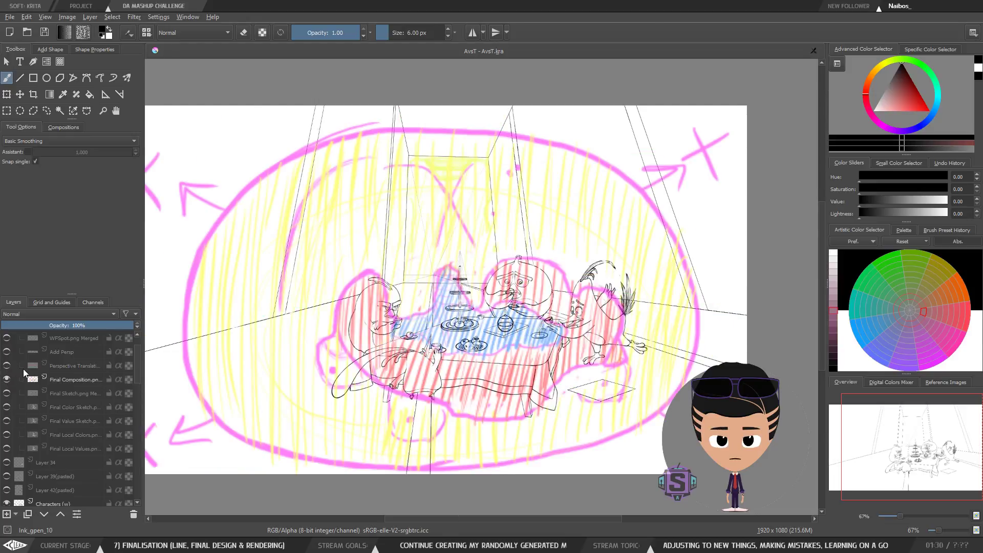
pyautogui.click(68, 380)
pyautogui.click(6, 394)
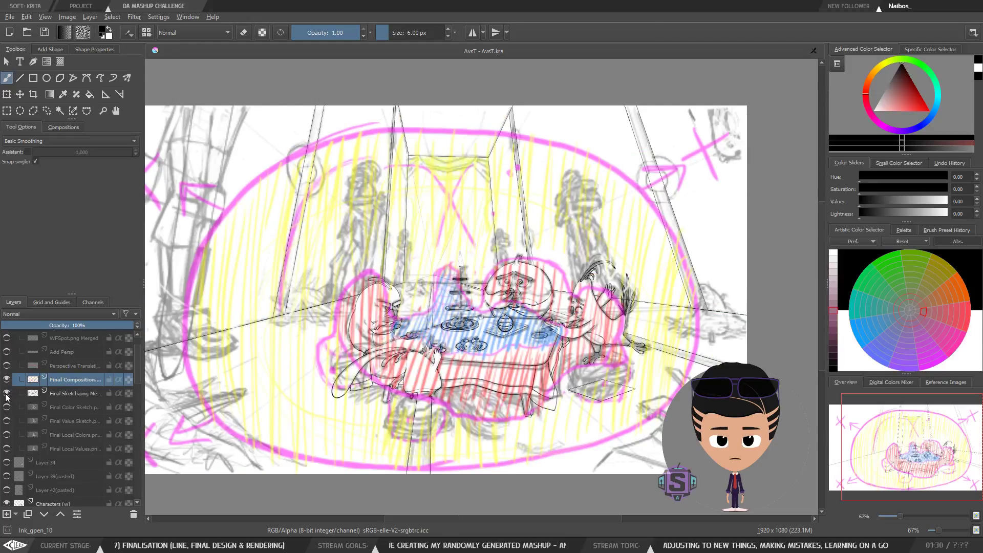
pyautogui.click(6, 395)
pyautogui.click(7, 394)
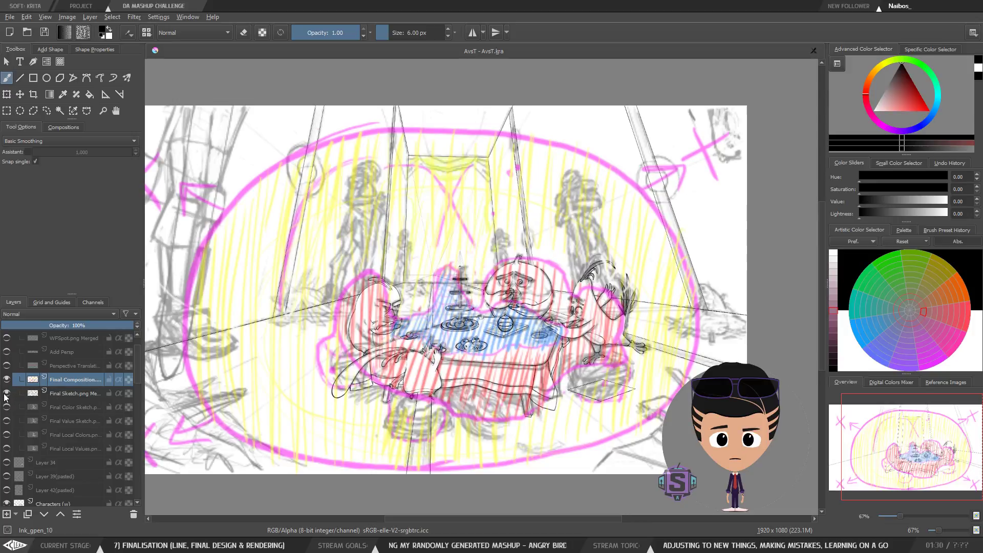
pyautogui.click(6, 393)
pyautogui.click(6, 365)
pyautogui.click(6, 365)
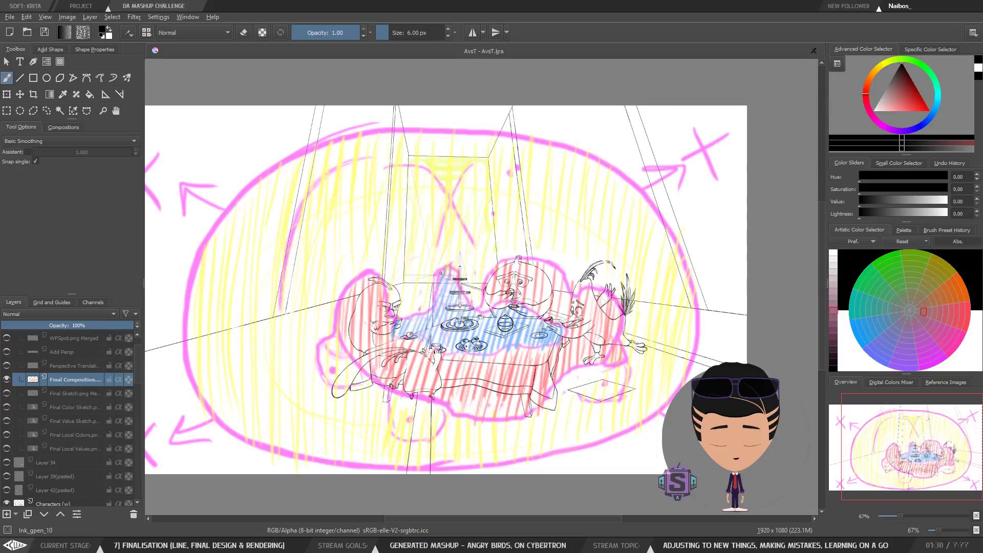
# Step: Try a vertical line down the canvas middle with the Line tool
pyautogui.click(19, 77)
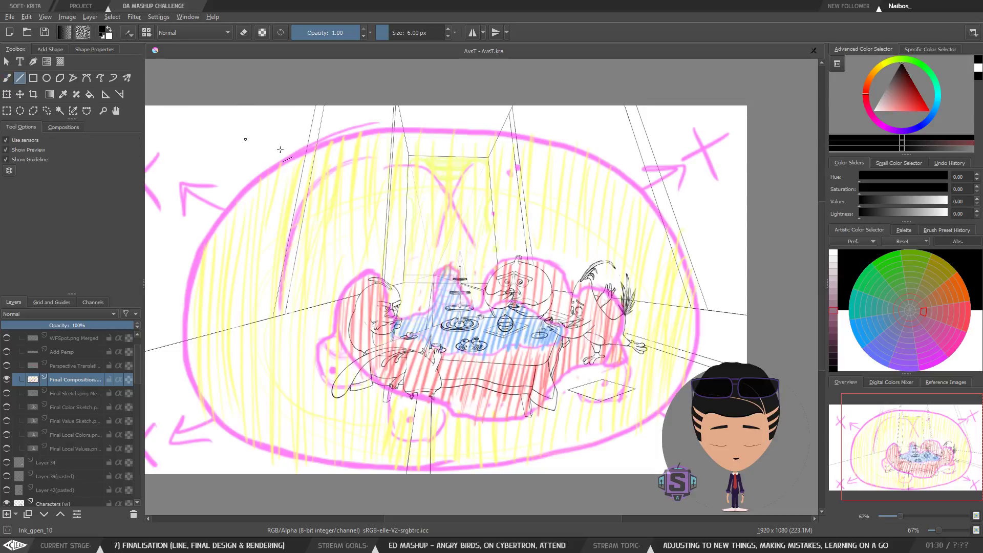
pyautogui.moveTo(452, 106); pyautogui.dragTo(452, 364)
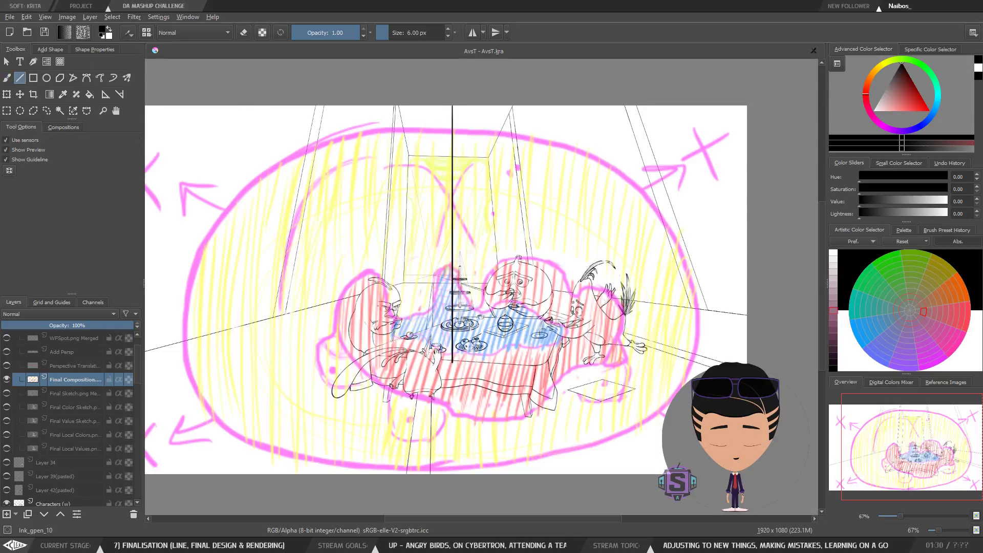
pyautogui.hotkey('ctrl', 'z')
# Step: Reduce the size to 3 px and draw a thin vertical line down the canvas middle
pyautogui.press('[')
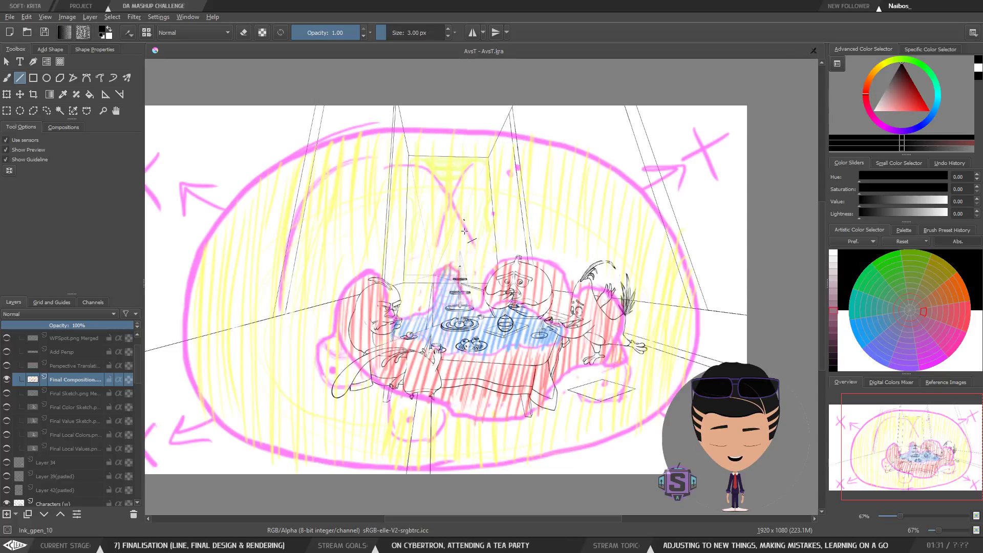
pyautogui.moveTo(461, 263); pyautogui.dragTo(480, 223)
pyautogui.moveTo(503, 148); pyautogui.dragTo(485, 108)
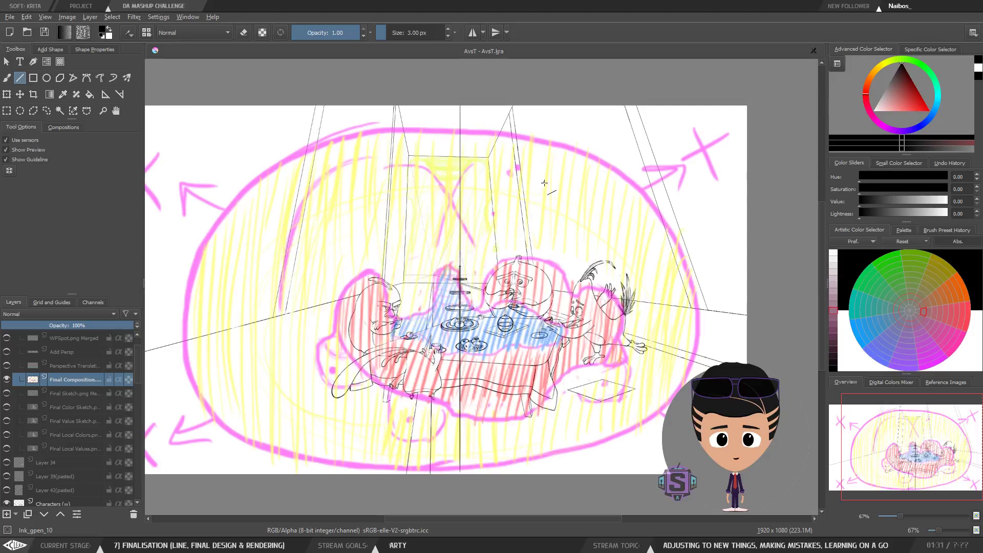
pyautogui.press('+')
pyautogui.press('+')
pyautogui.press('-')
pyautogui.press('-')
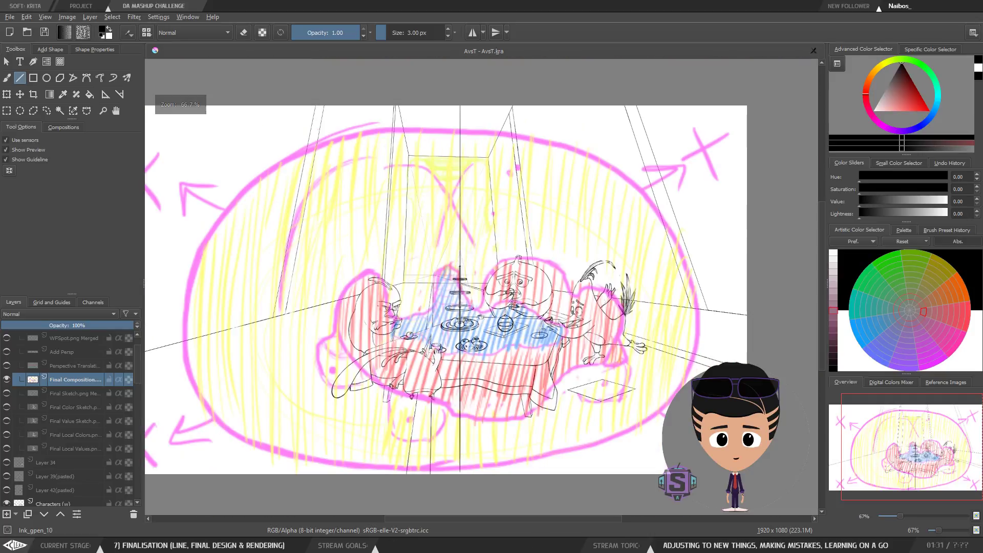
pyautogui.press('-')
pyautogui.press('-')
pyautogui.press('+')
pyautogui.press('+')
pyautogui.press('+')
pyautogui.press('+')
# Step: Switch to the brush and sketch a sweeping curve from above the cake stand around the table
pyautogui.press('b')
pyautogui.press('-')
pyautogui.press('-')
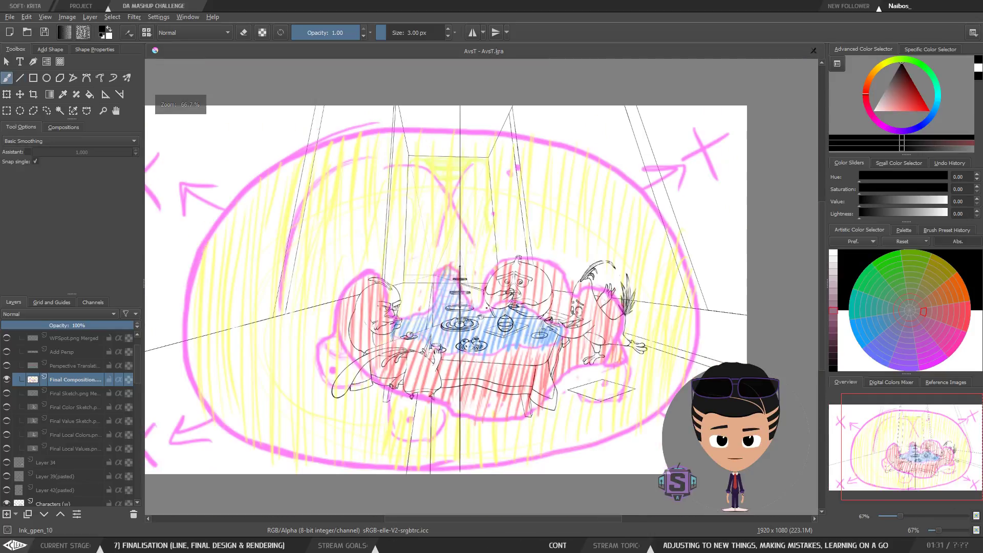
pyautogui.press('-')
pyautogui.press('+')
pyautogui.press('+')
pyautogui.press('-')
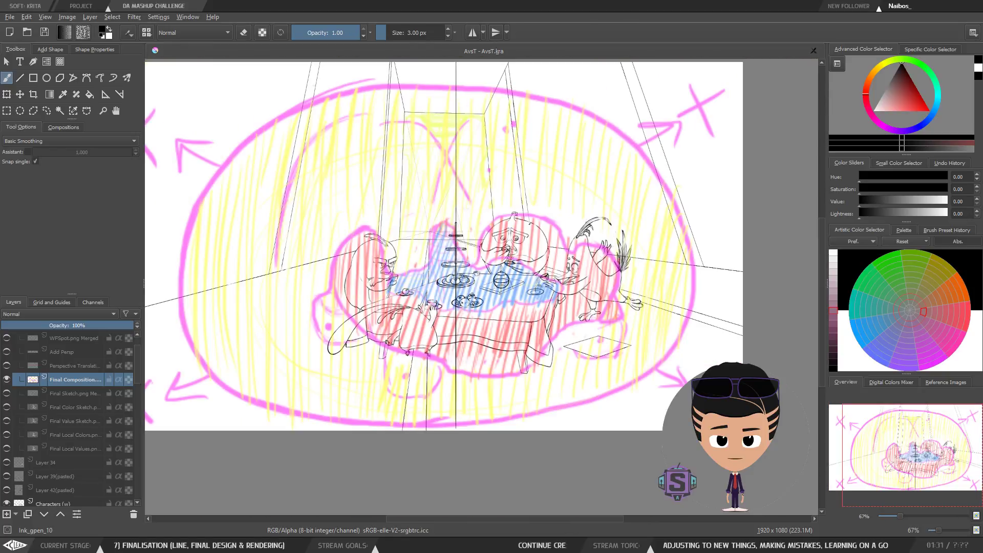
pyautogui.press('+')
pyautogui.press('-')
pyautogui.press('+')
pyautogui.press('+')
pyautogui.press('+')
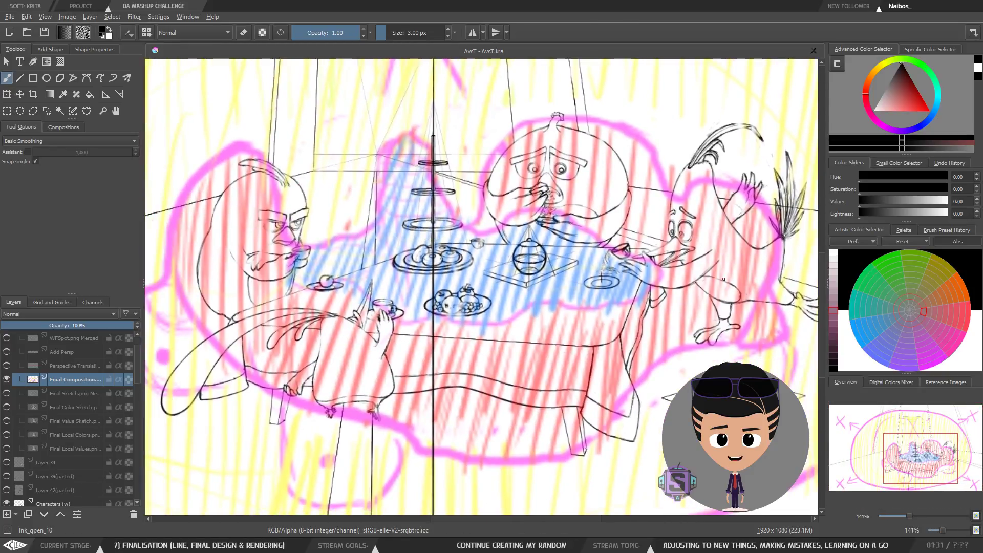
pyautogui.press('-')
pyautogui.press('-')
pyautogui.press('-')
pyautogui.press('-')
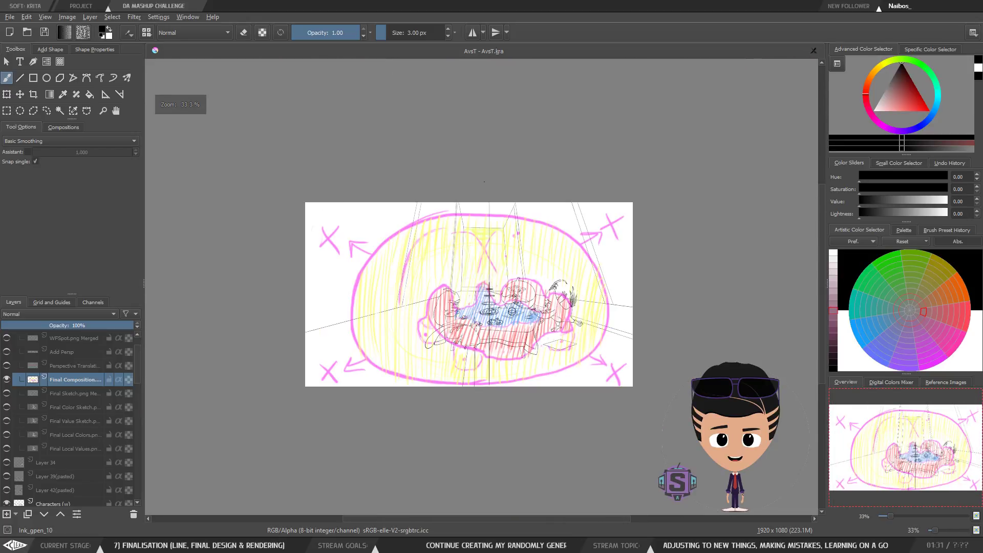
pyautogui.press('+')
pyautogui.press('+')
pyautogui.press('+')
pyautogui.press('+')
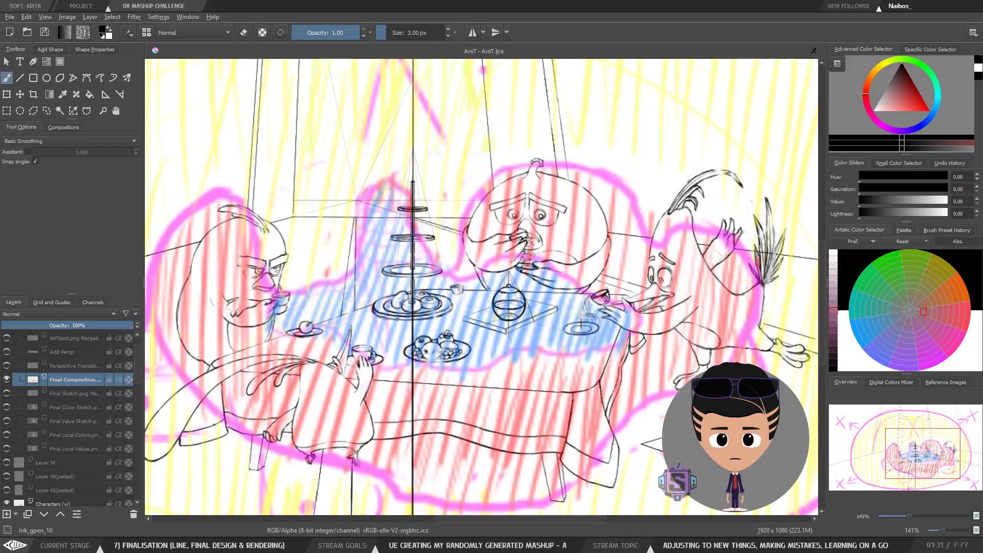
pyautogui.moveTo(430, 352); pyautogui.dragTo(446, 324)
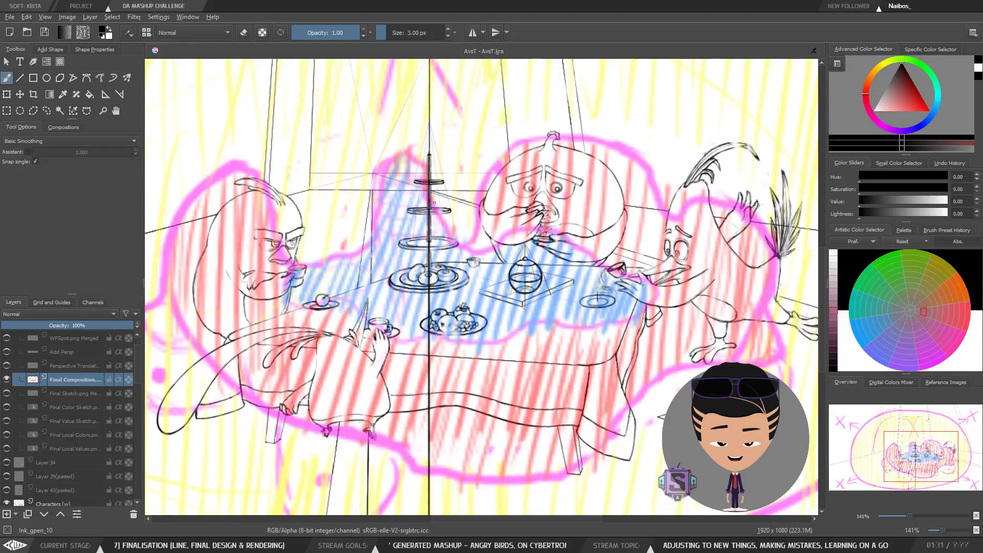
pyautogui.moveTo(429, 154)
pyautogui.mouseDown()
pyautogui.moveTo(434, 258)
pyautogui.moveTo(625, 353)
pyautogui.moveTo(484, 163)
pyautogui.moveTo(449, 134)
pyautogui.mouseUp()
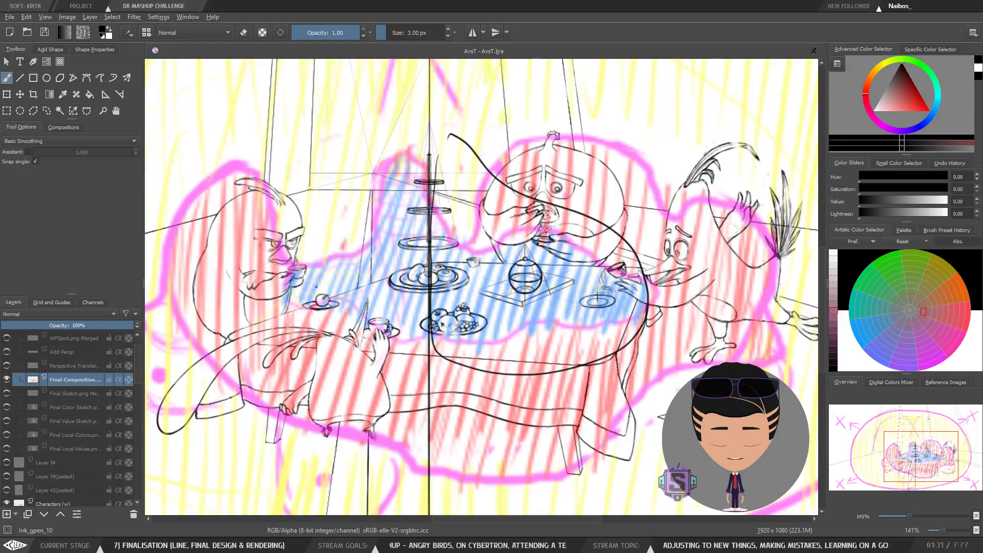
# Step: Try another sweeping curve from above the cake stand around the table, then undo the strokes
pyautogui.moveTo(318, 287)
pyautogui.mouseDown()
pyautogui.moveTo(433, 349)
pyautogui.moveTo(423, 210)
pyautogui.moveTo(321, 264)
pyautogui.moveTo(305, 293)
pyautogui.mouseUp()
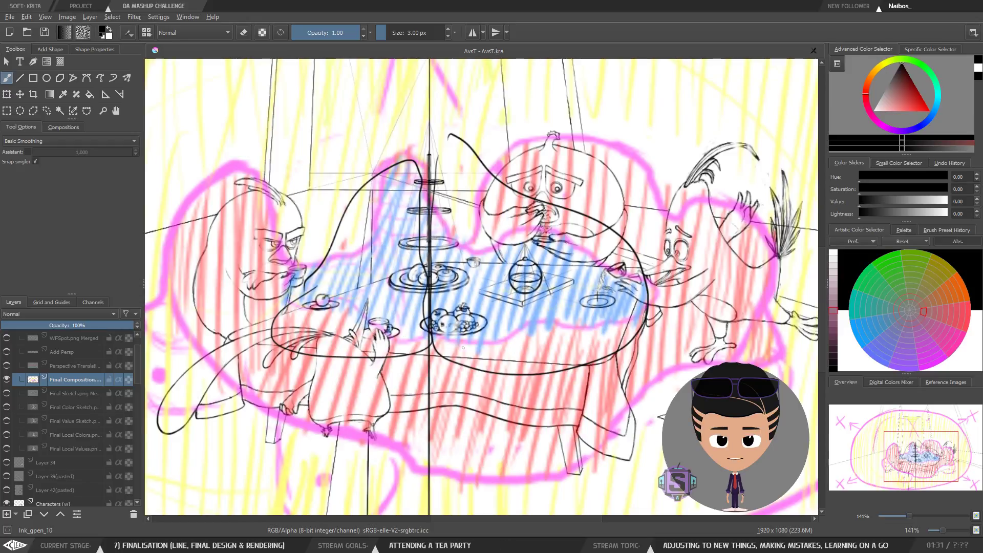
pyautogui.hotkey('ctrl', 'z')
pyautogui.hotkey('ctrl', 'z')
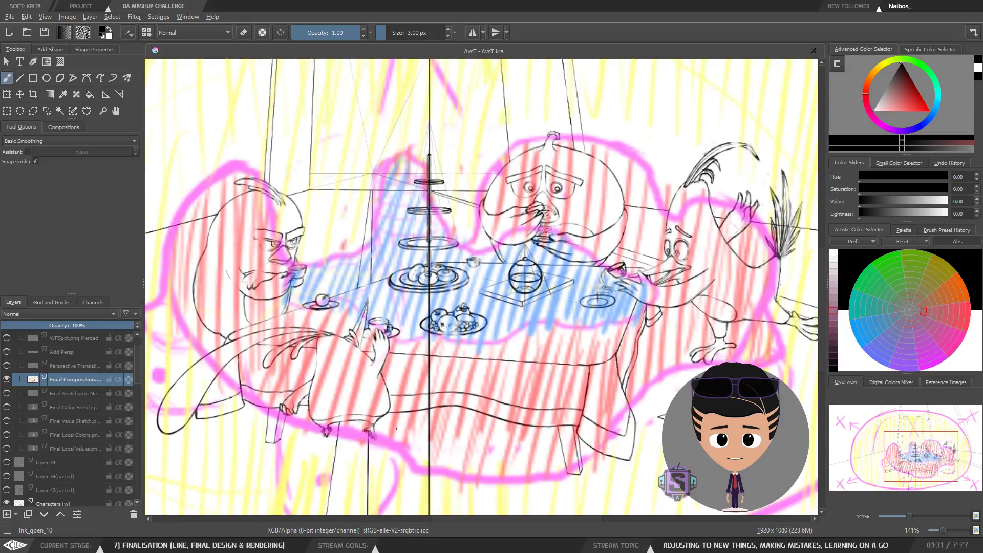
# Step: Sketch a curve enclosing the left bird and the table on the composition layer as a panel division
pyautogui.moveTo(395, 429)
pyautogui.mouseDown()
pyautogui.moveTo(353, 340)
pyautogui.moveTo(285, 298)
pyautogui.moveTo(250, 174)
pyautogui.moveTo(218, 361)
pyautogui.moveTo(402, 423)
pyautogui.moveTo(397, 392)
pyautogui.mouseUp()
pyautogui.moveTo(513, 154)
pyautogui.mouseDown()
pyautogui.moveTo(536, 132)
pyautogui.moveTo(469, 215)
pyautogui.moveTo(485, 258)
pyautogui.moveTo(654, 268)
pyautogui.moveTo(623, 265)
pyautogui.moveTo(608, 279)
pyautogui.moveTo(660, 314)
pyautogui.moveTo(674, 371)
pyautogui.moveTo(808, 352)
pyautogui.mouseUp()
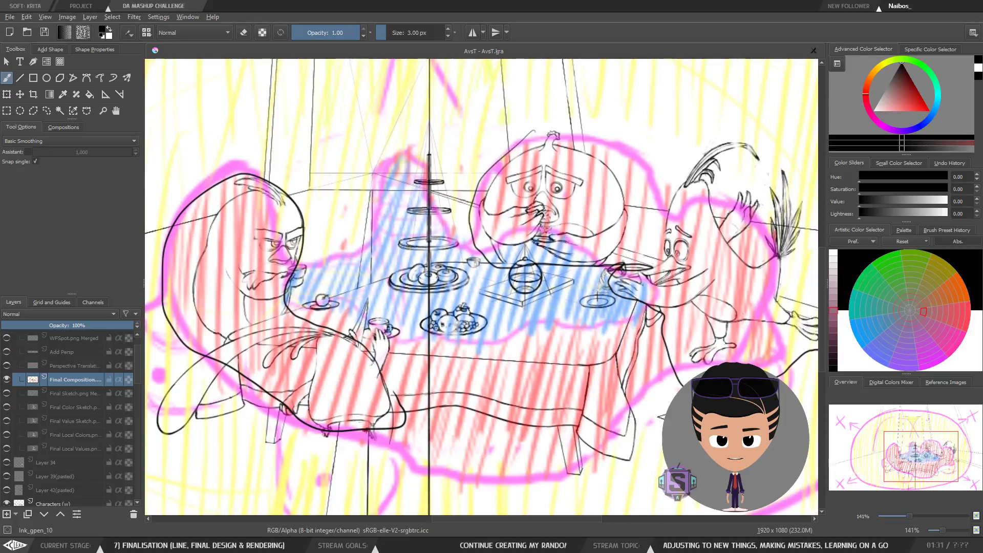
pyautogui.moveTo(818, 294)
pyautogui.mouseDown()
pyautogui.moveTo(792, 287)
pyautogui.moveTo(806, 222)
pyautogui.moveTo(730, 137)
pyautogui.moveTo(635, 182)
pyautogui.moveTo(507, 135)
pyautogui.mouseUp()
pyautogui.moveTo(564, 314)
pyautogui.mouseDown()
pyautogui.moveTo(511, 314)
pyautogui.moveTo(512, 335)
pyautogui.moveTo(555, 321)
pyautogui.mouseUp()
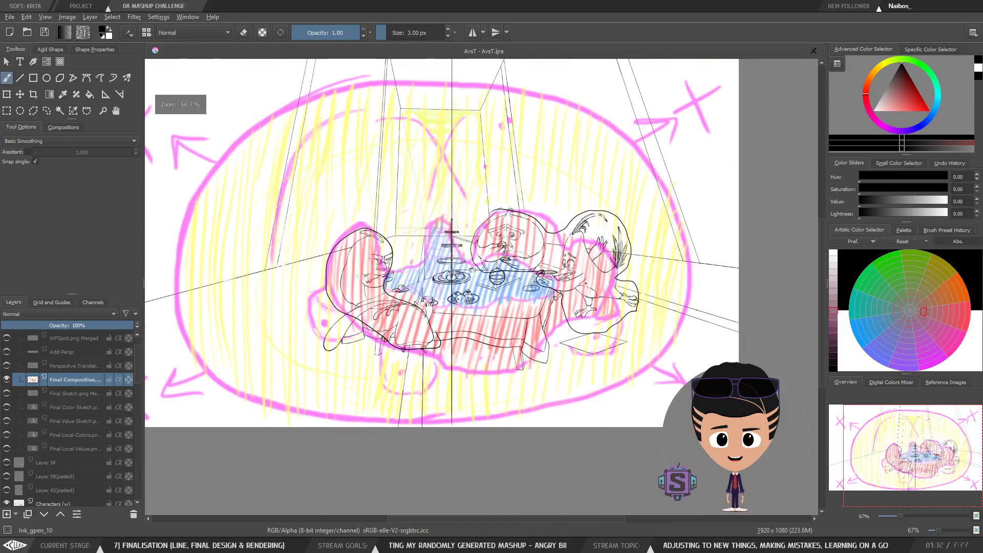
pyautogui.scroll(3, 482, 240)
pyautogui.scroll(-3, 481, 241)
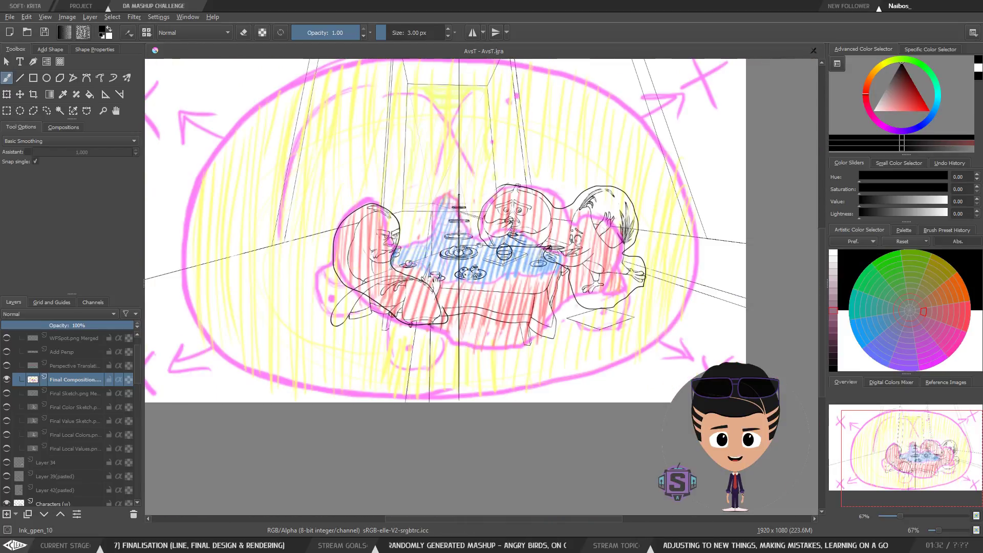
# Step: Try several dividing curves around the birds on the right of the table, undoing each one
pyautogui.moveTo(592, 187); pyautogui.dragTo(583, 269)
pyautogui.moveTo(566, 239); pyautogui.dragTo(591, 273)
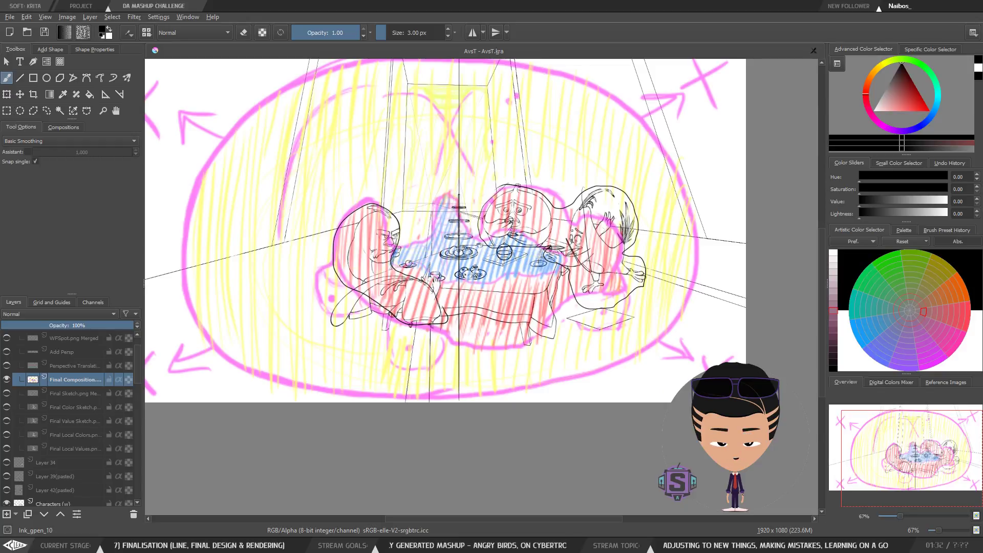
pyautogui.moveTo(623, 224); pyautogui.dragTo(579, 283)
pyautogui.hotkey('ctrl', 'z')
pyautogui.hotkey('ctrl', 'z')
pyautogui.hotkey('ctrl', 'z')
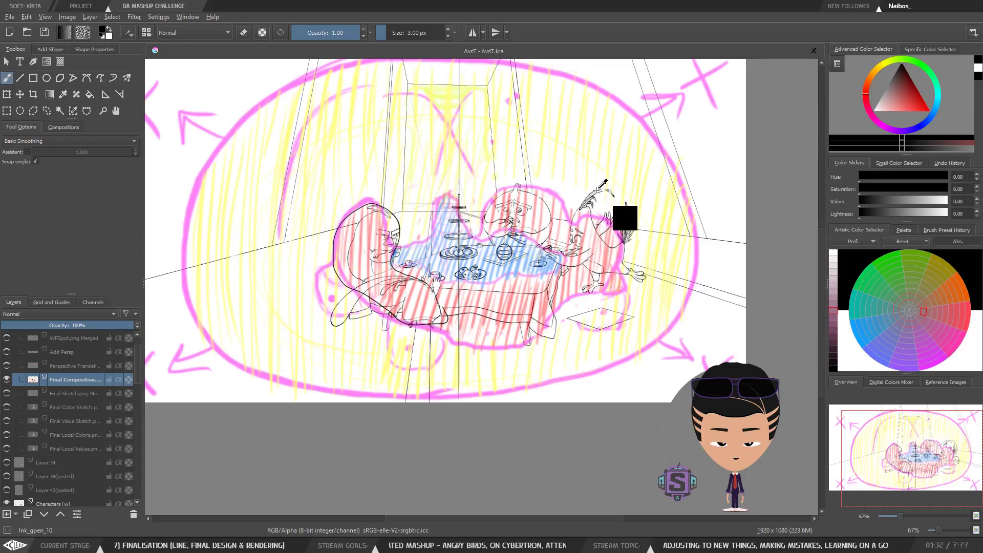
pyautogui.moveTo(446, 230); pyautogui.dragTo(430, 262)
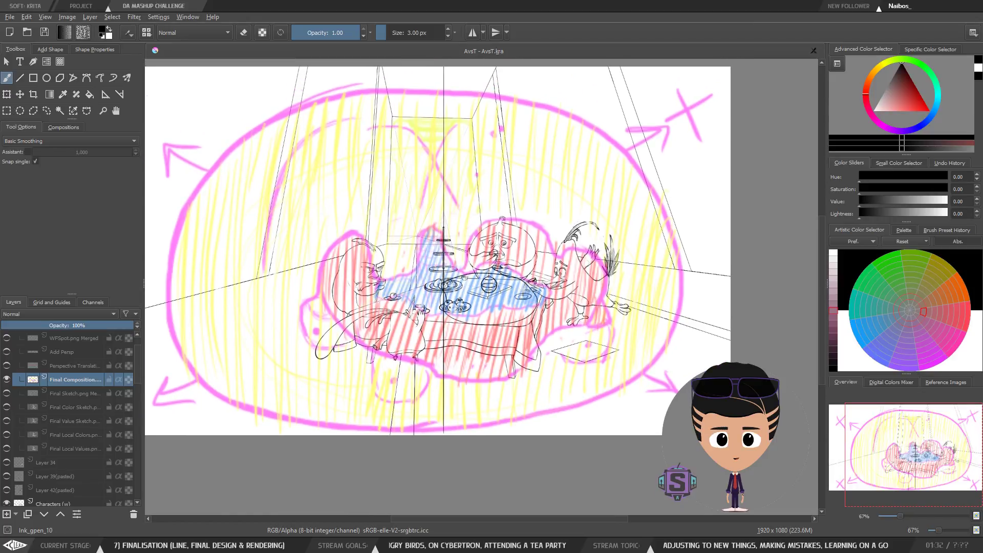
pyautogui.moveTo(590, 239)
pyautogui.mouseDown()
pyautogui.moveTo(478, 220)
pyautogui.moveTo(465, 255)
pyautogui.moveTo(541, 303)
pyautogui.moveTo(574, 353)
pyautogui.moveTo(619, 278)
pyautogui.moveTo(545, 218)
pyautogui.mouseUp()
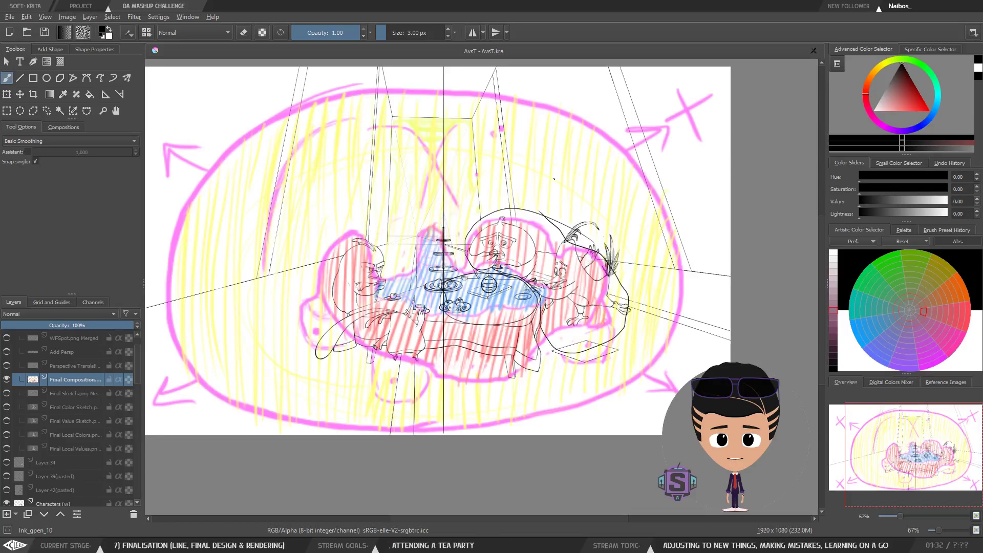
pyautogui.hotkey('ctrl', 'z')
pyautogui.hotkey('ctrl', 'z')
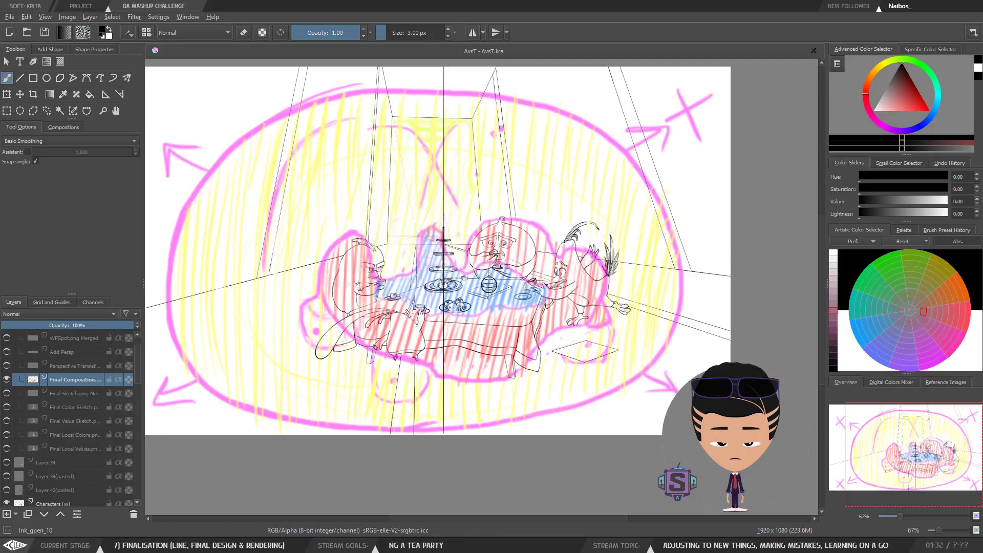
# Step: Show the Final Sketch layer and zoom out to compare the composition with the full background sketch
pyautogui.moveTo(468, 313); pyautogui.dragTo(509, 304)
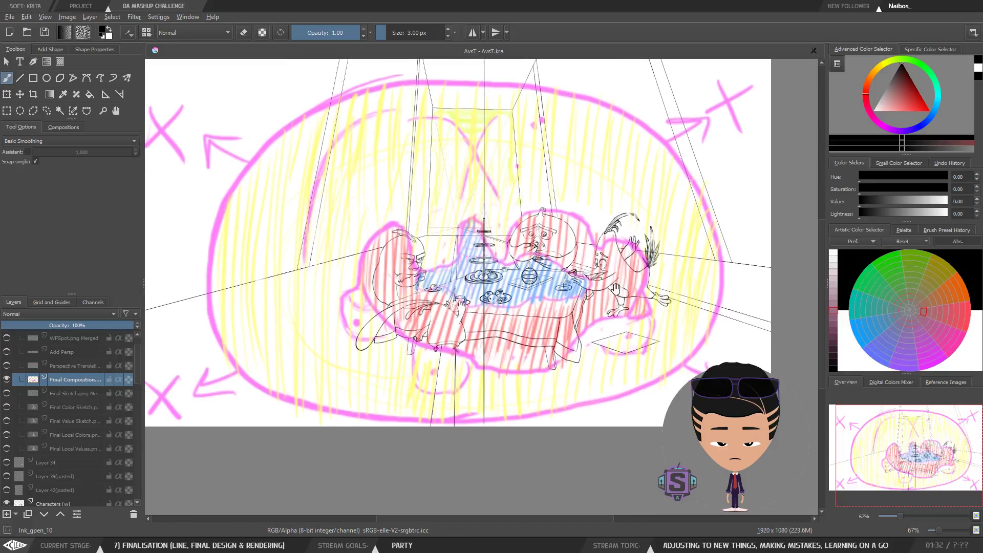
pyautogui.moveTo(598, 265); pyautogui.dragTo(601, 302)
pyautogui.press('-')
pyautogui.press('-')
pyautogui.moveTo(425, 301); pyautogui.dragTo(387, 326)
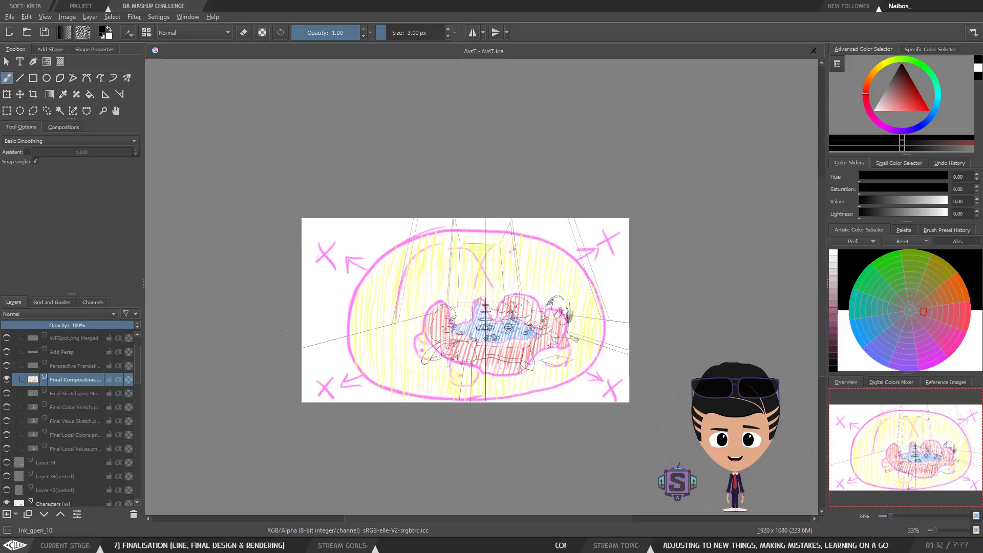
pyautogui.click(7, 393)
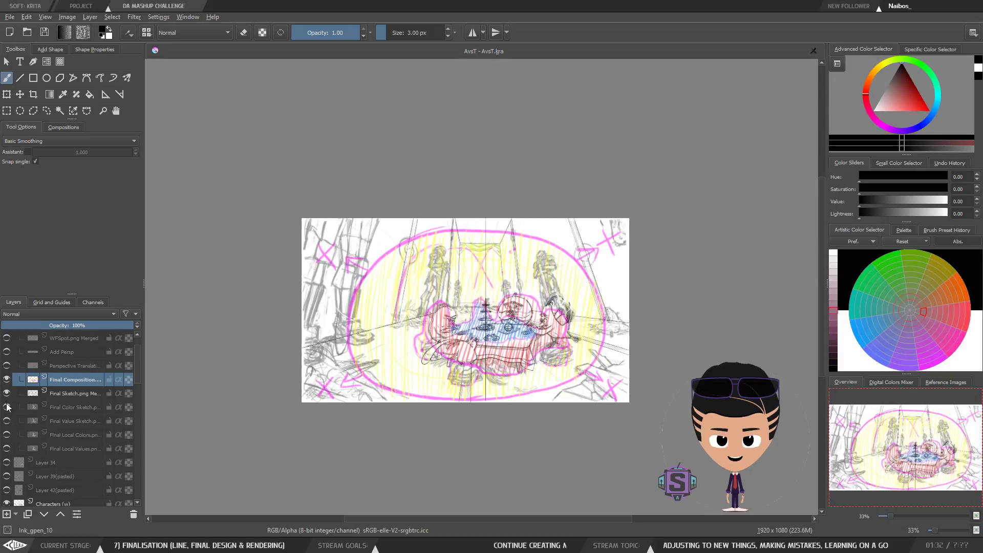
pyautogui.hotkey('ctrl', '+')
pyautogui.hotkey('ctrl', '+')
pyautogui.hotkey('ctrl', '-')
pyautogui.hotkey('ctrl', '-')
# Step: Try several dividing strokes across the whole composition, undoing each of them
pyautogui.moveTo(416, 353); pyautogui.dragTo(400, 344)
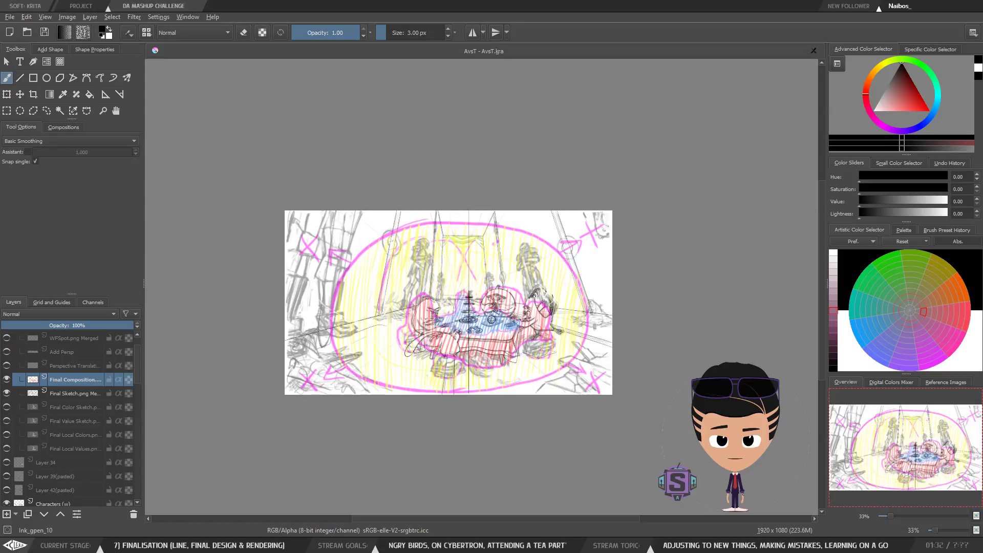
pyautogui.moveTo(357, 332)
pyautogui.mouseDown()
pyautogui.moveTo(360, 366)
pyautogui.moveTo(408, 387)
pyautogui.moveTo(402, 354)
pyautogui.mouseUp()
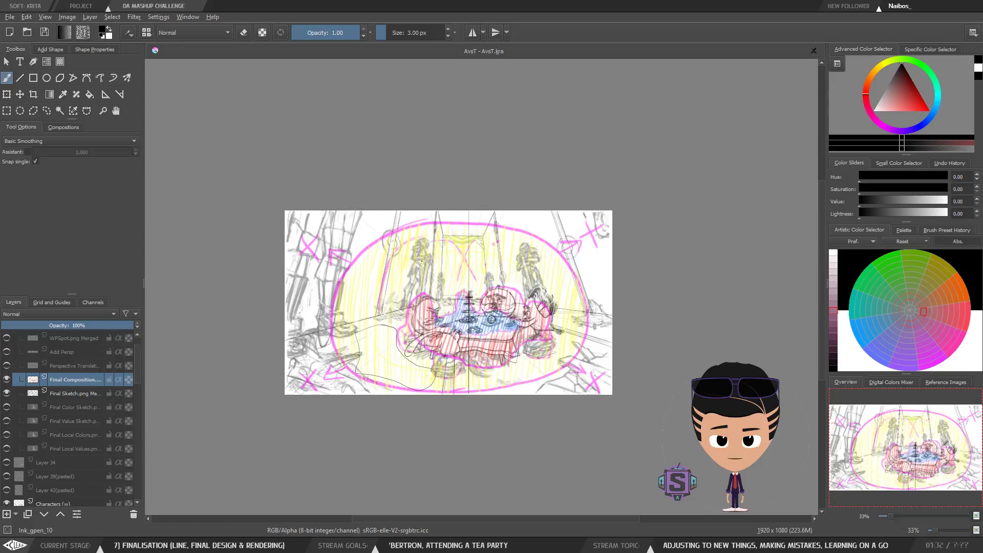
pyautogui.moveTo(302, 210)
pyautogui.mouseDown()
pyautogui.moveTo(375, 350)
pyautogui.moveTo(450, 159)
pyautogui.mouseUp()
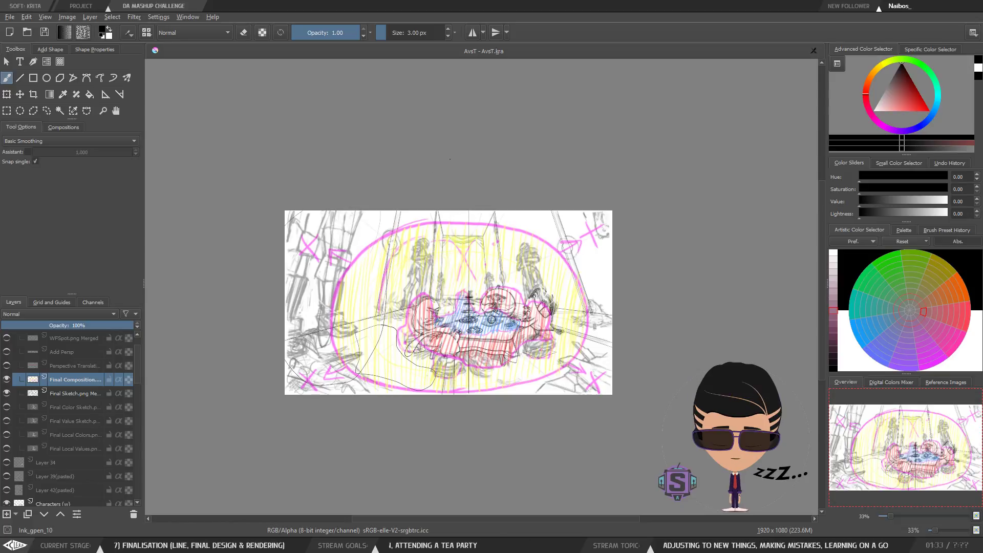
pyautogui.hotkey('ctrl', 'z')
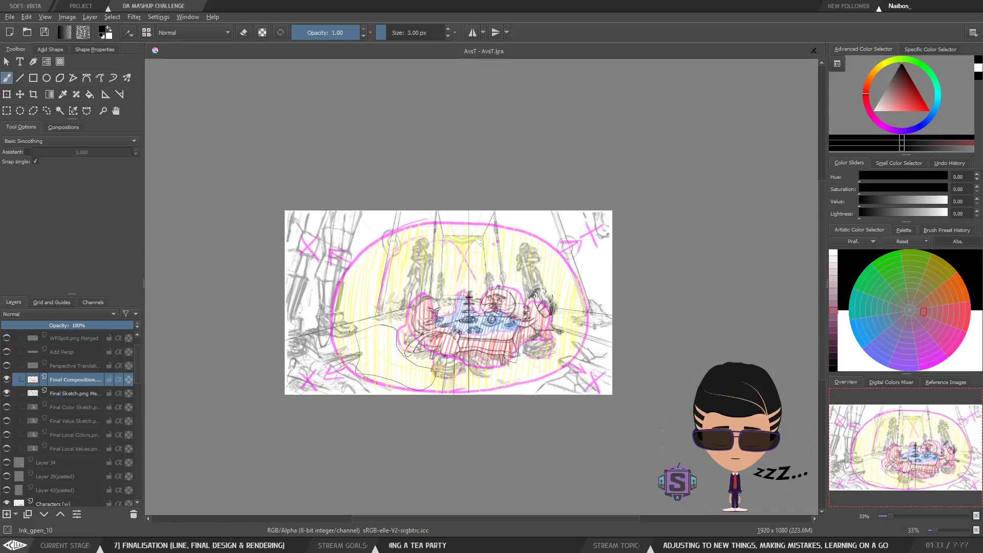
pyautogui.hotkey('ctrl', 'z')
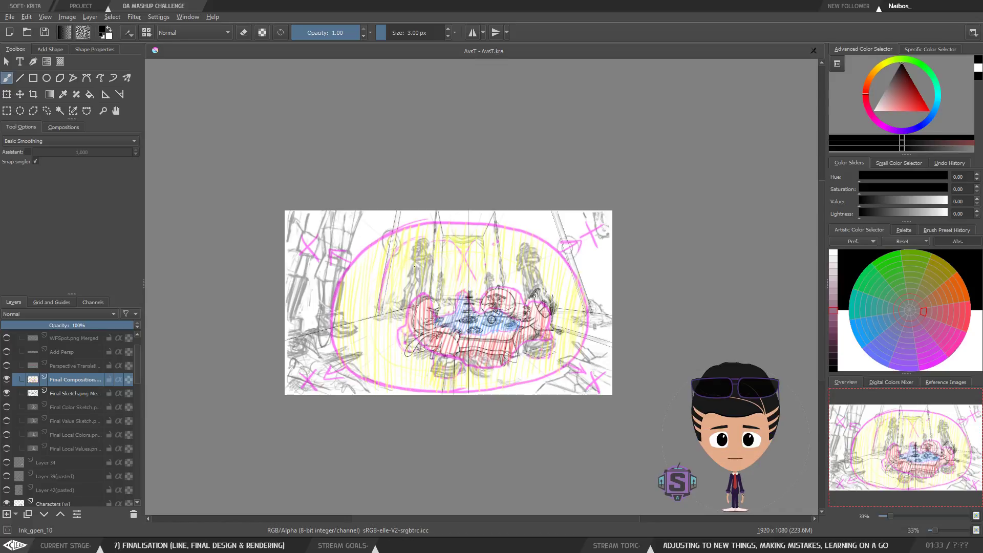
pyautogui.moveTo(410, 303); pyautogui.dragTo(434, 294)
pyautogui.hotkey('ctrl', 'z')
pyautogui.moveTo(526, 250); pyautogui.dragTo(533, 300)
pyautogui.moveTo(606, 218); pyautogui.dragTo(604, 241)
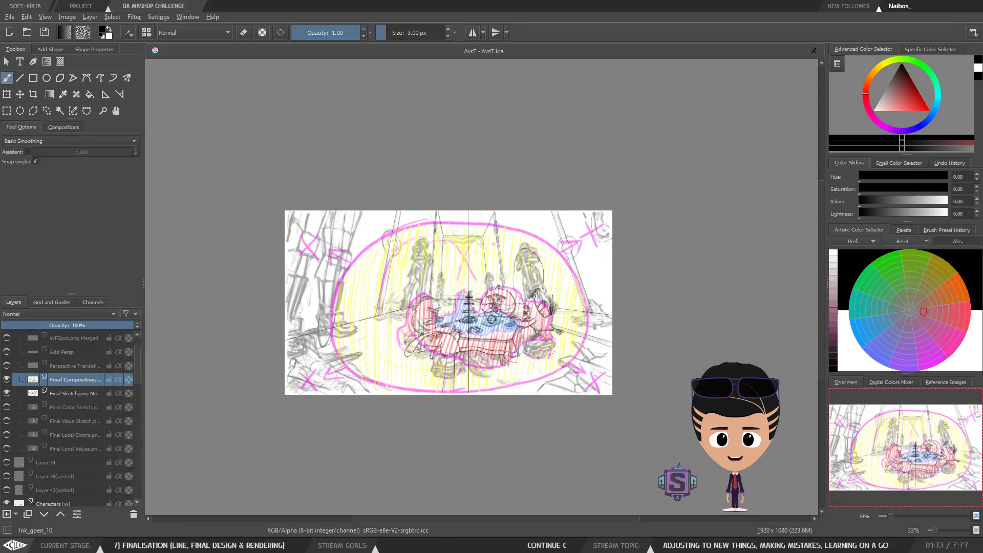
pyautogui.hotkey('ctrl', 'z')
pyautogui.hotkey('ctrl', 'z')
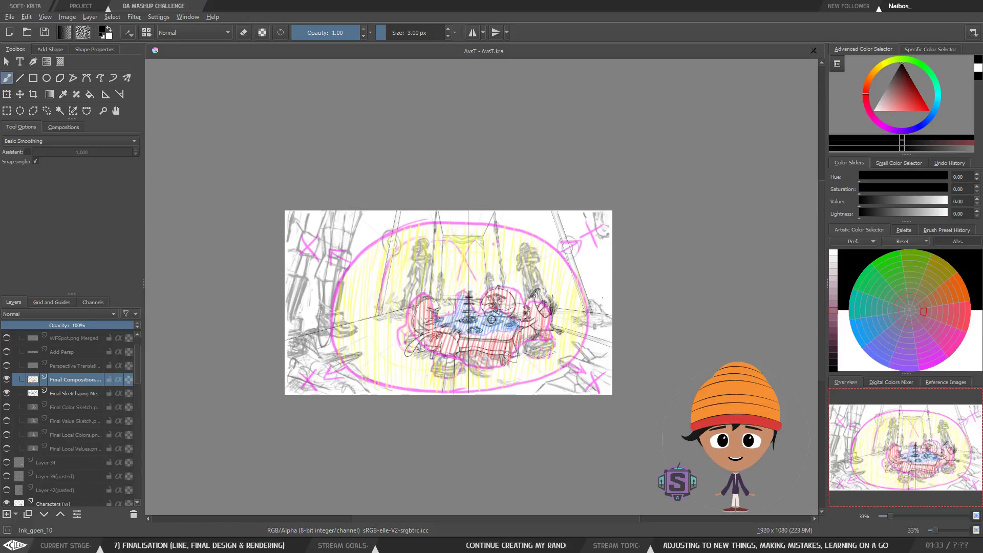
pyautogui.moveTo(570, 318)
pyautogui.mouseDown()
pyautogui.moveTo(587, 299)
pyautogui.moveTo(612, 335)
pyautogui.mouseUp()
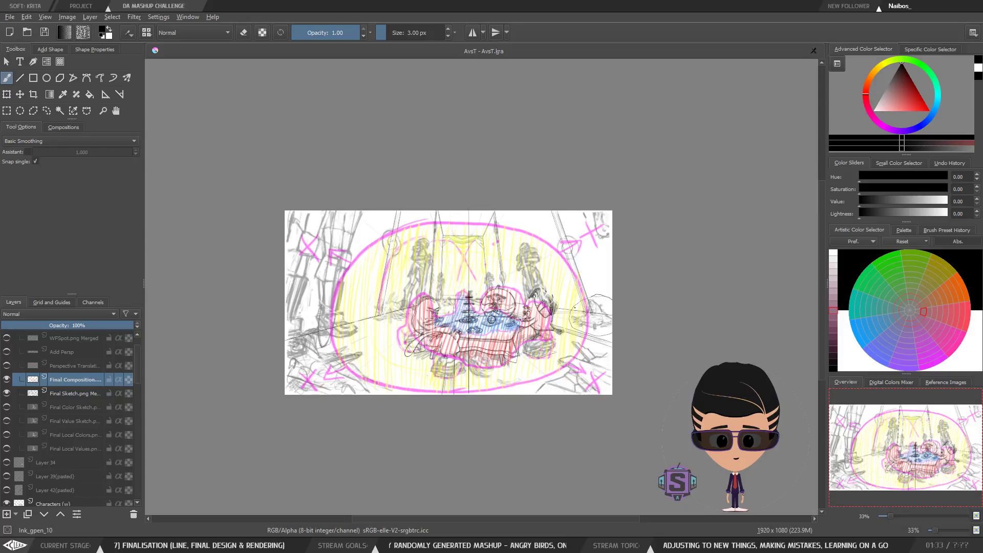
pyautogui.hotkey('ctrl', 'z')
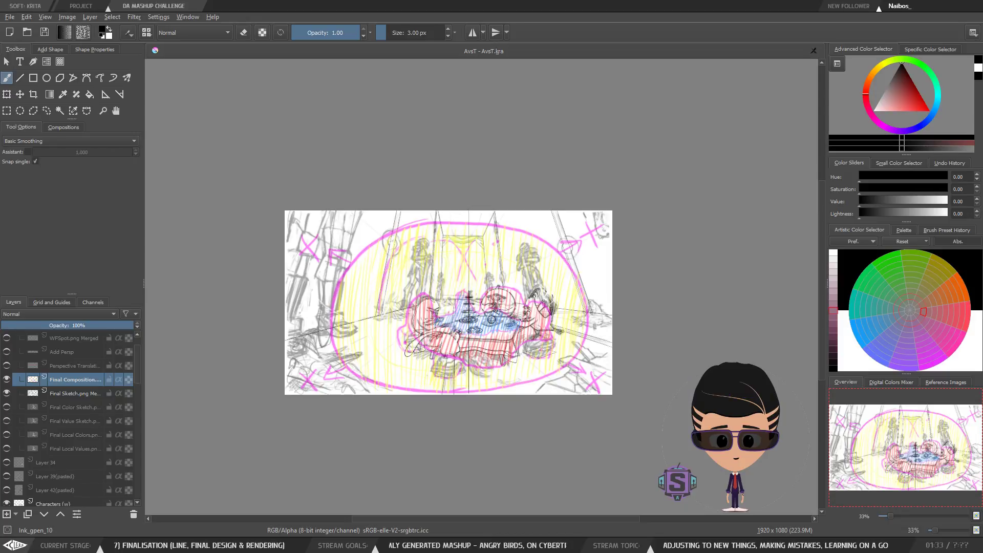
# Step: Hide the Final Composition and Final Sketch layers to see only the clean line art
pyautogui.hotkey('ctrl', '+')
pyautogui.hotkey('ctrl', '+')
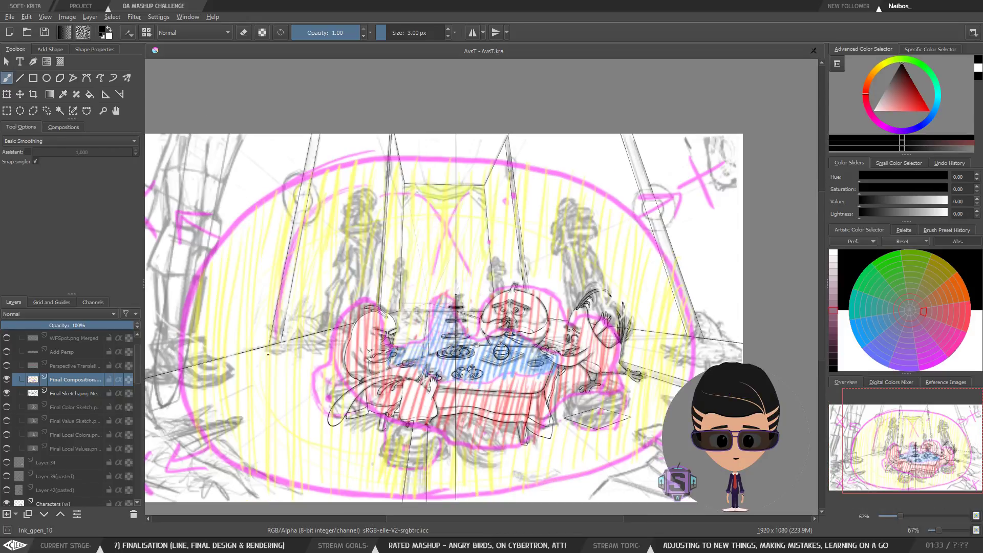
pyautogui.click(7, 379)
pyautogui.click(7, 394)
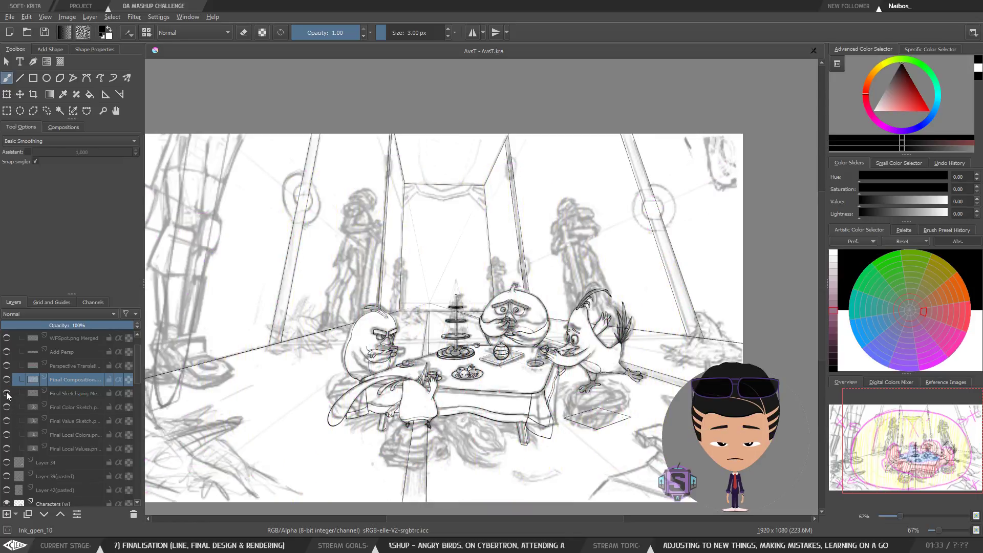
pyautogui.click(68, 394)
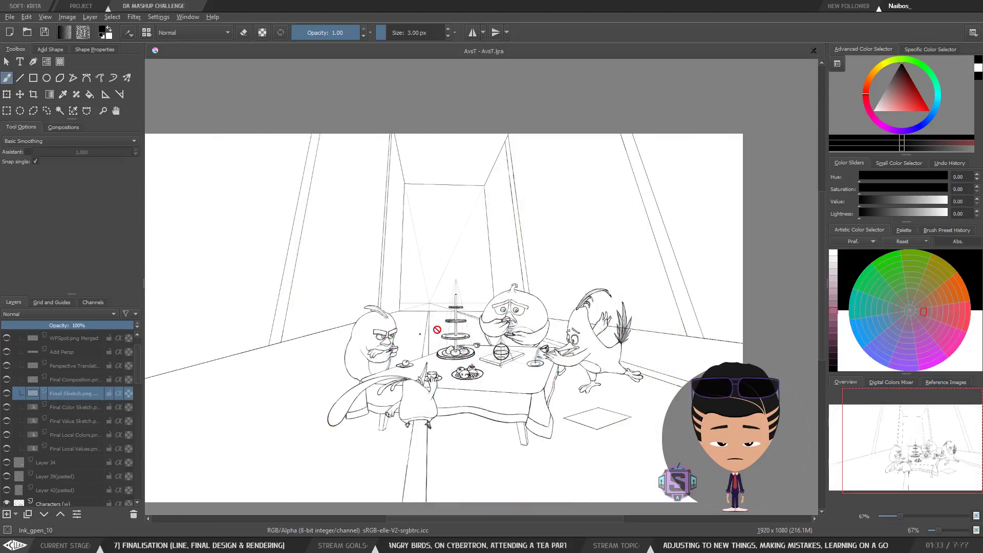
pyautogui.moveTo(443, 396); pyautogui.dragTo(448, 346)
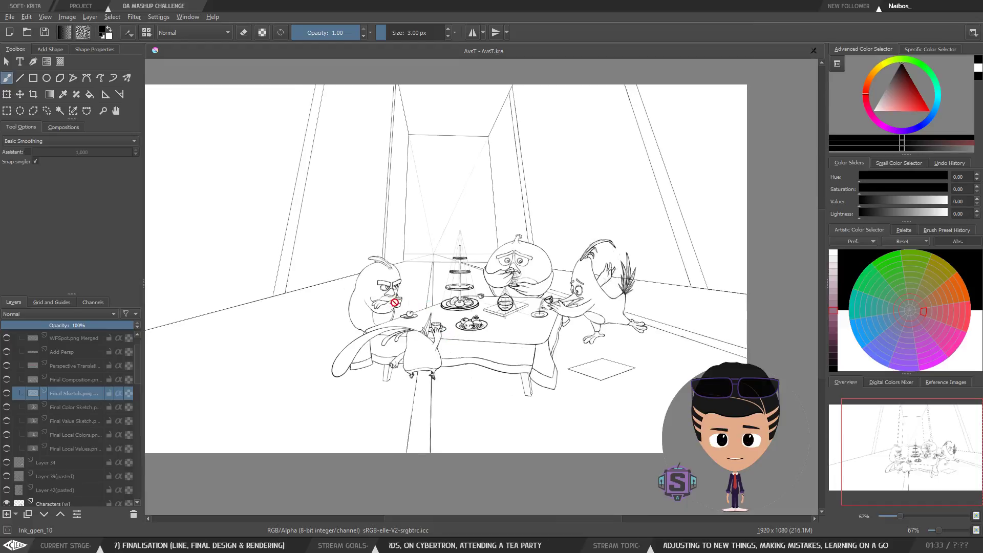
pyautogui.click(75, 381)
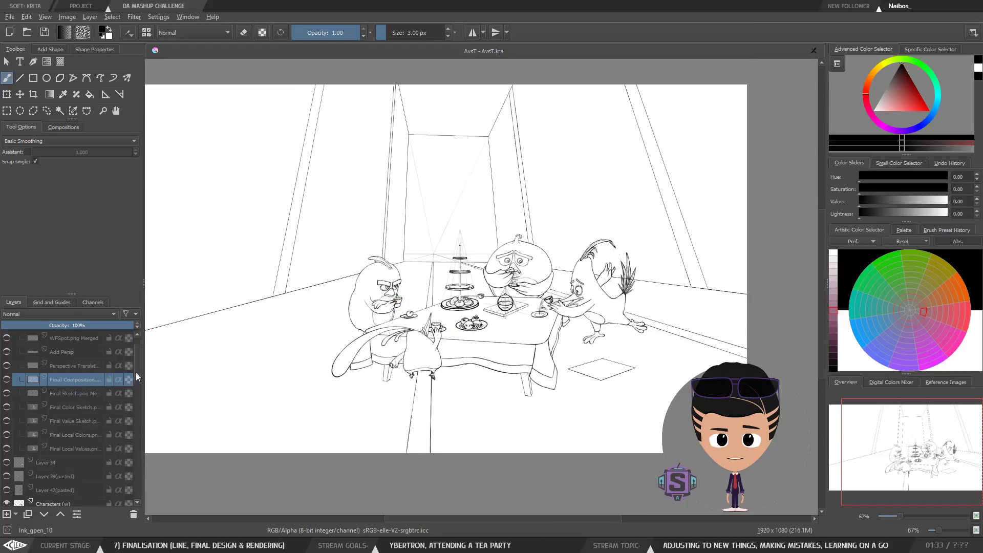
# Step: Zoom to 100% on the tea-party scene and save the document
pyautogui.scroll(-1, 134, 373)
pyautogui.press('1')
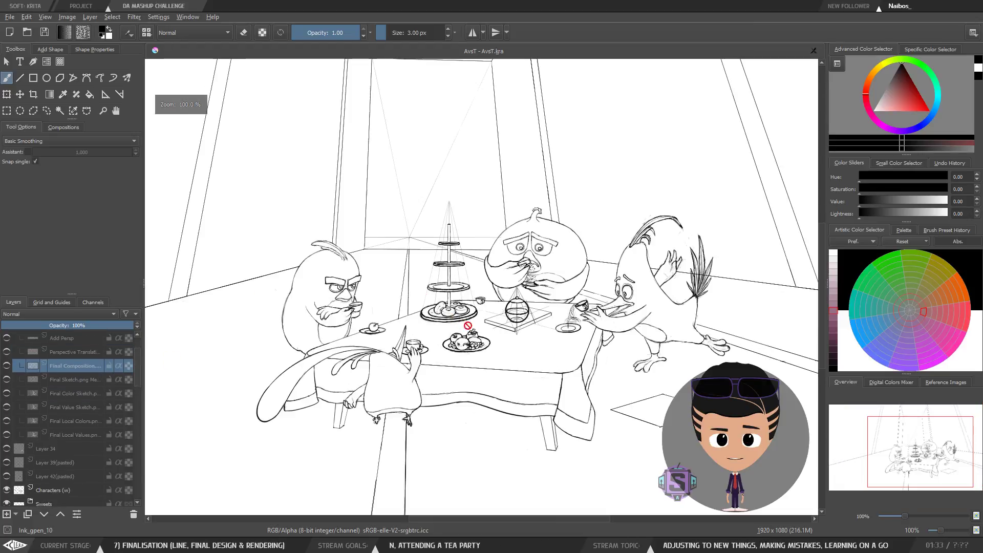
pyautogui.moveTo(521, 351); pyautogui.dragTo(478, 366)
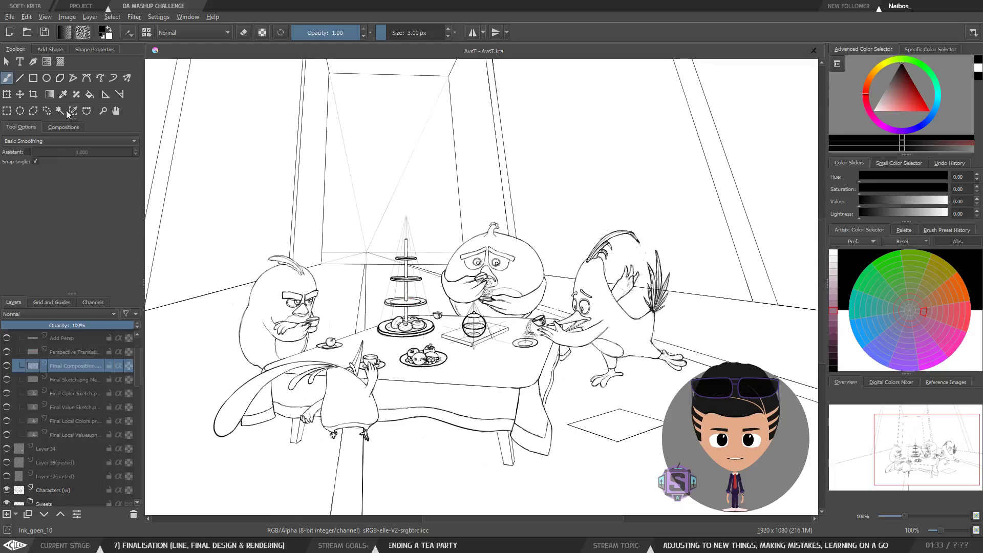
pyautogui.click(44, 32)
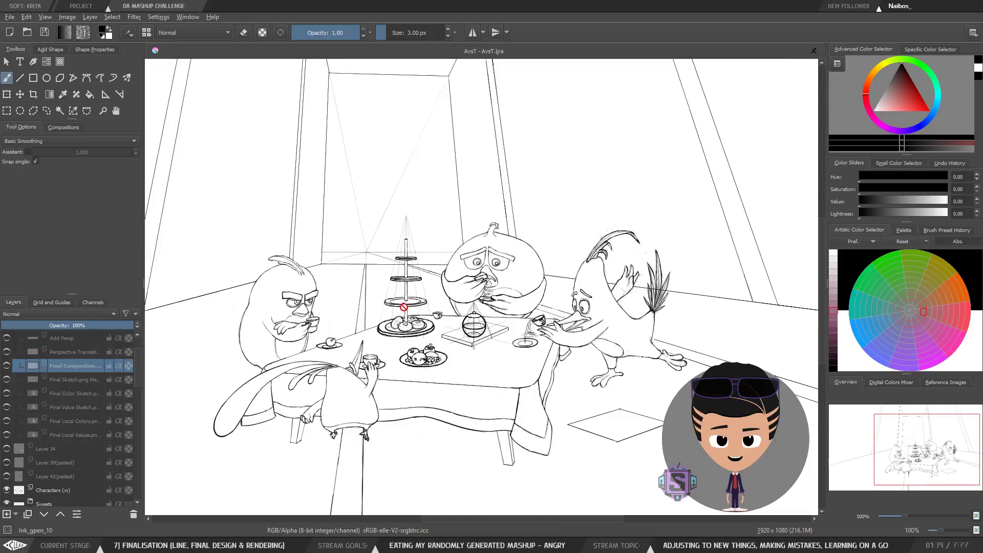
# Step: Select Layer 87 inside the Sweets group and show the A3 sweets reference sketch layer
pyautogui.moveTo(404, 308); pyautogui.dragTo(449, 273)
pyautogui.scroll(1, 325, 379)
pyautogui.click(59, 490)
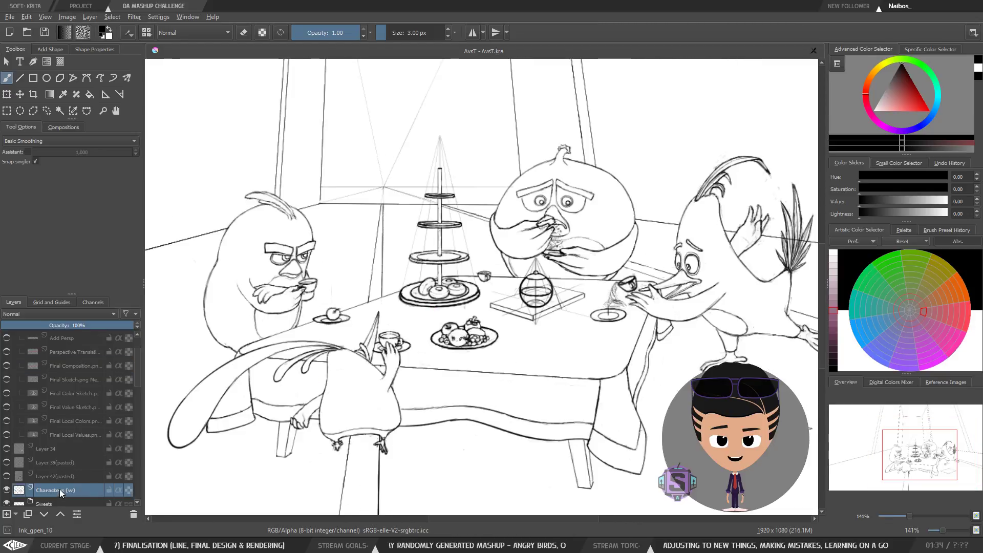
pyautogui.scroll(-2, 60, 490)
pyautogui.click(57, 446)
pyautogui.click(58, 435)
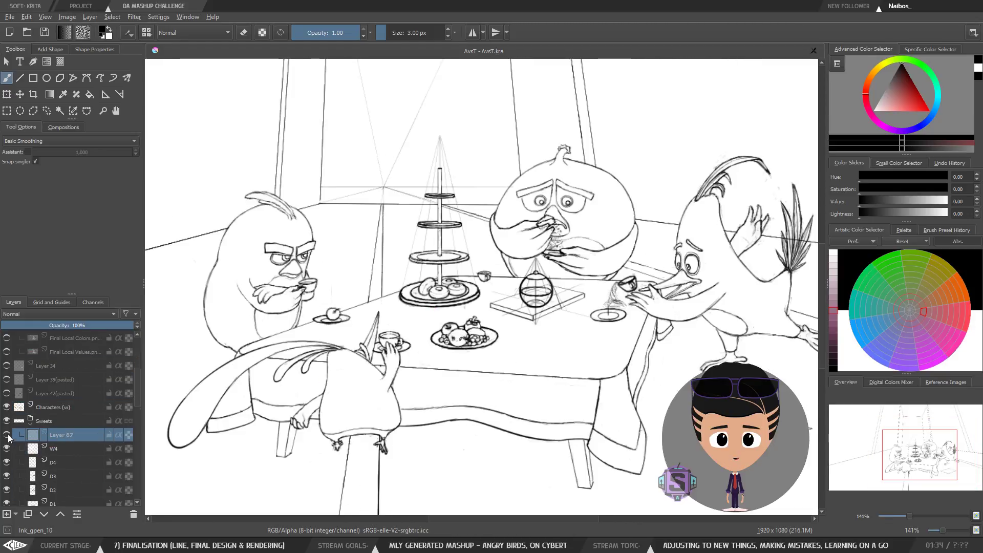
pyautogui.scroll(1, 427, 296)
pyautogui.scroll(2, 427, 297)
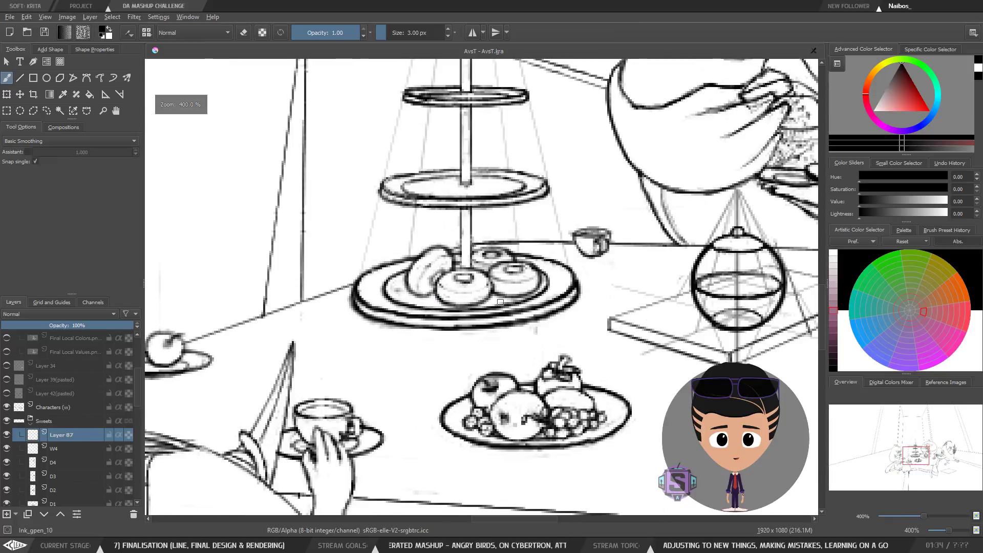
pyautogui.scroll(-1, 504, 300)
pyautogui.moveTo(473, 222)
pyautogui.mouseDown()
pyautogui.moveTo(537, 209)
pyautogui.moveTo(373, 299)
pyautogui.moveTo(407, 320)
pyautogui.mouseUp()
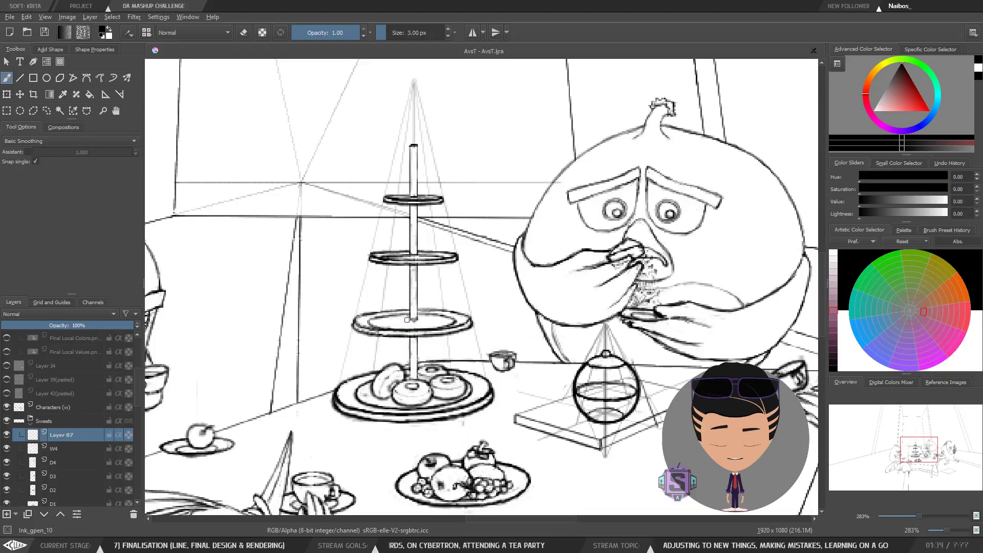
pyautogui.scroll(-1, 11, 454)
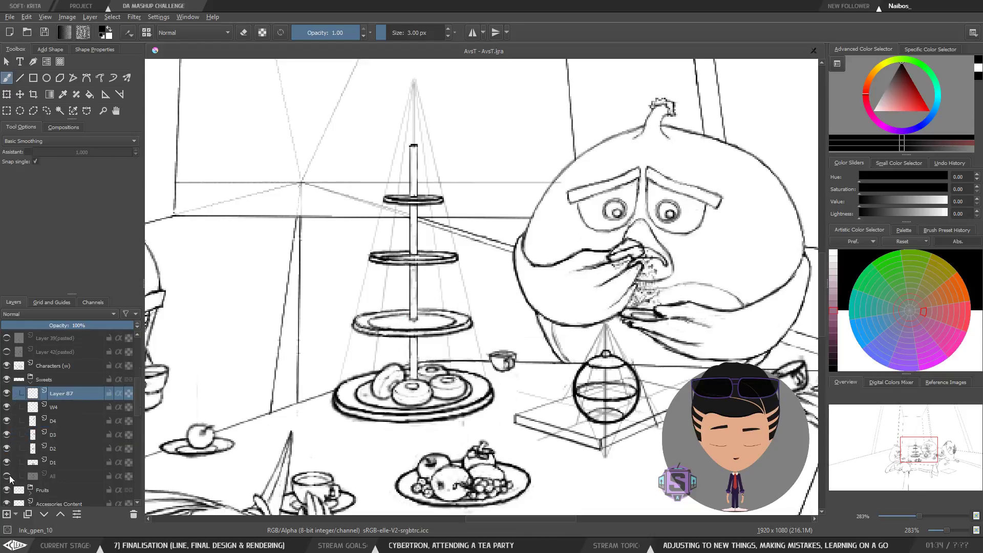
pyautogui.click(7, 476)
# Step: Try shifting the Sweets group a few pixels left with the Move tool, undoing the move
pyautogui.moveTo(413, 327); pyautogui.dragTo(522, 305)
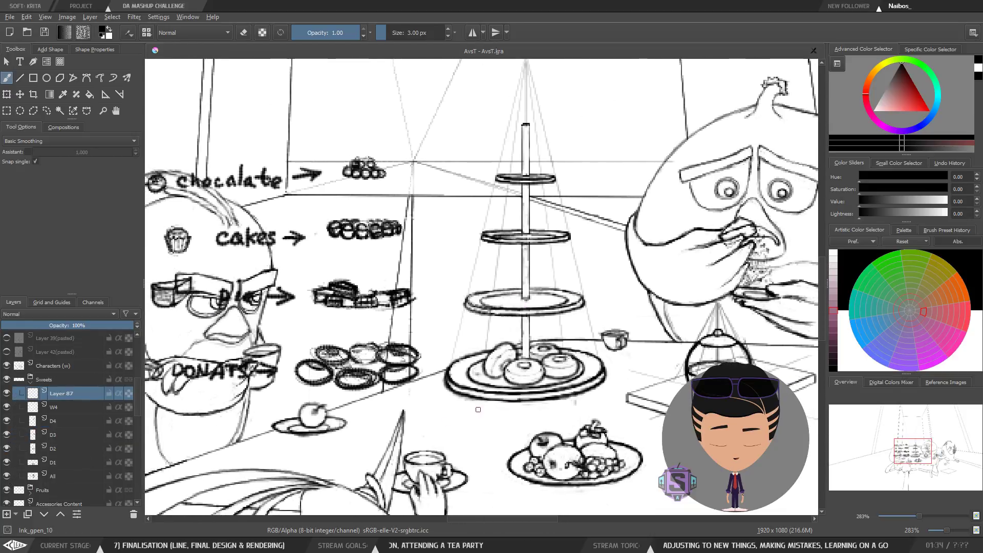
pyautogui.moveTo(324, 314)
pyautogui.mouseDown()
pyautogui.moveTo(445, 316)
pyautogui.moveTo(496, 297)
pyautogui.mouseUp()
pyautogui.moveTo(611, 351); pyautogui.dragTo(431, 337)
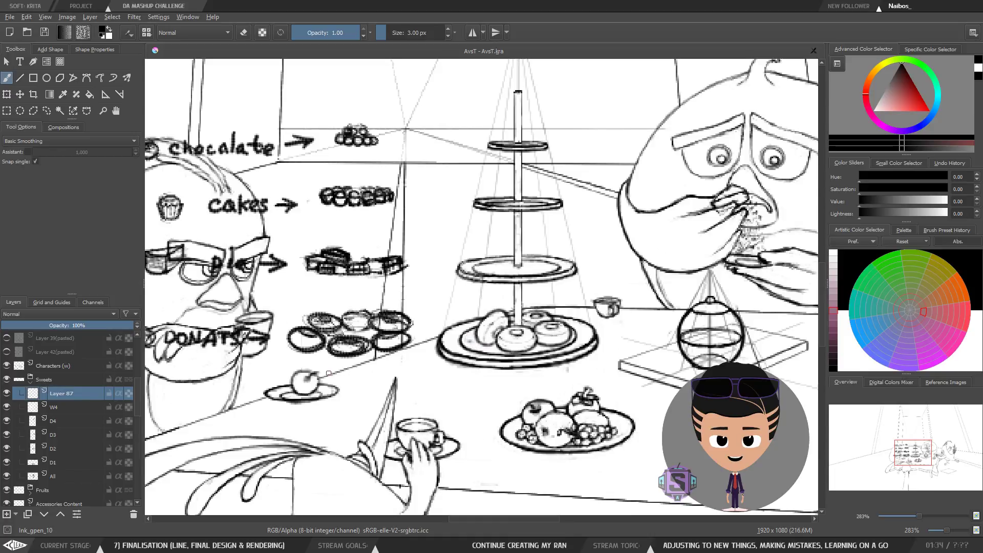
pyautogui.click(75, 380)
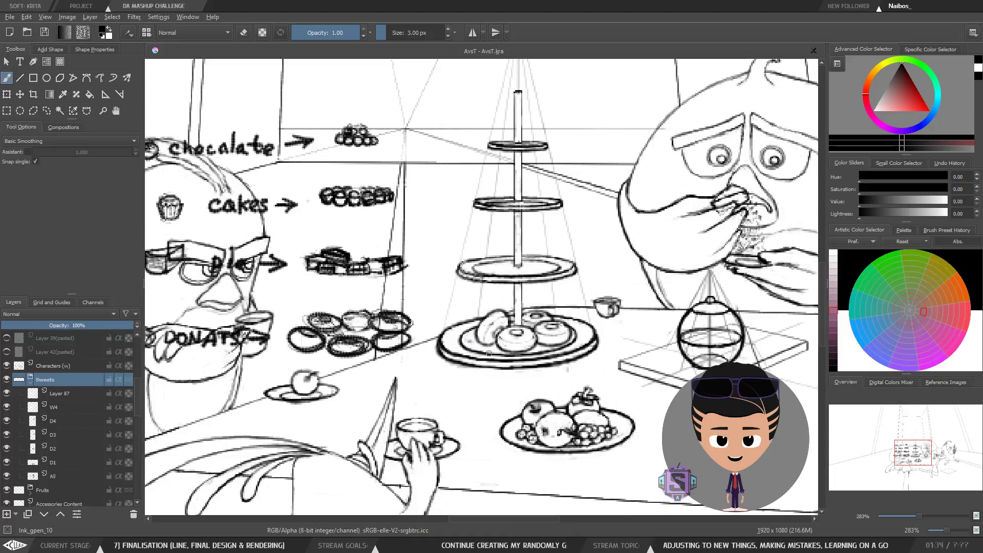
pyautogui.press('t')
pyautogui.moveTo(535, 336); pyautogui.dragTo(528, 336)
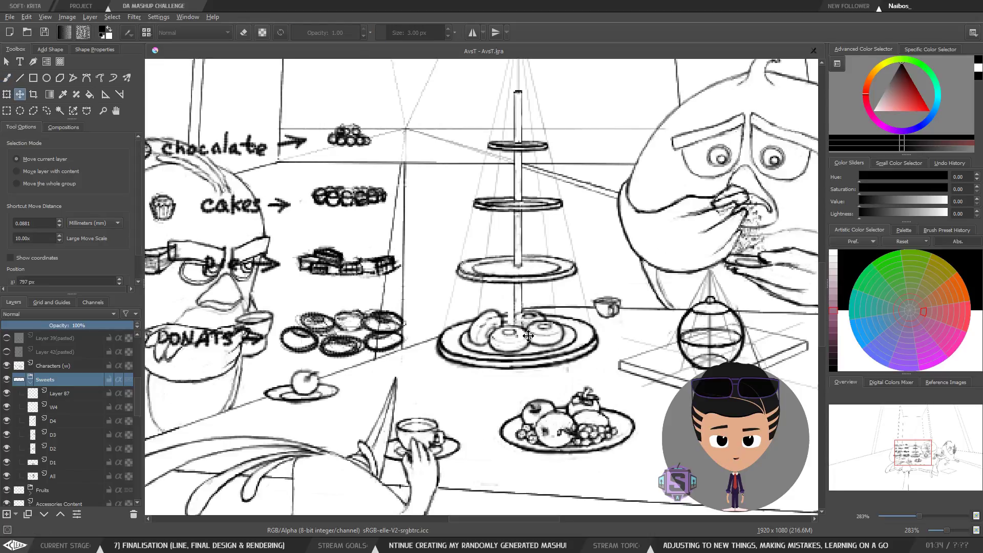
pyautogui.scroll(-1, 529, 335)
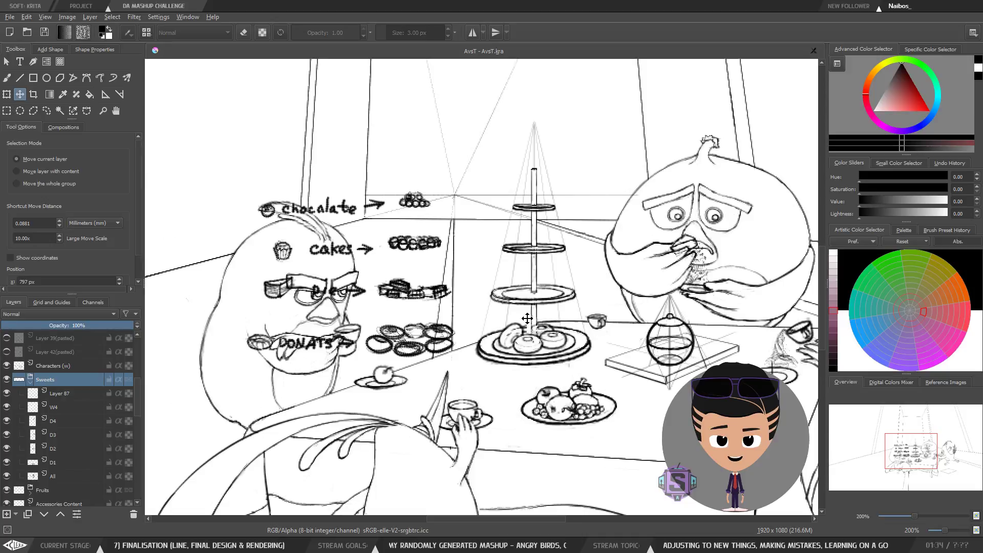
pyautogui.hotkey('ctrl', 'z')
# Step: Try moving the Sweets group again over the cake stand plate, undoing the move
pyautogui.press('b')
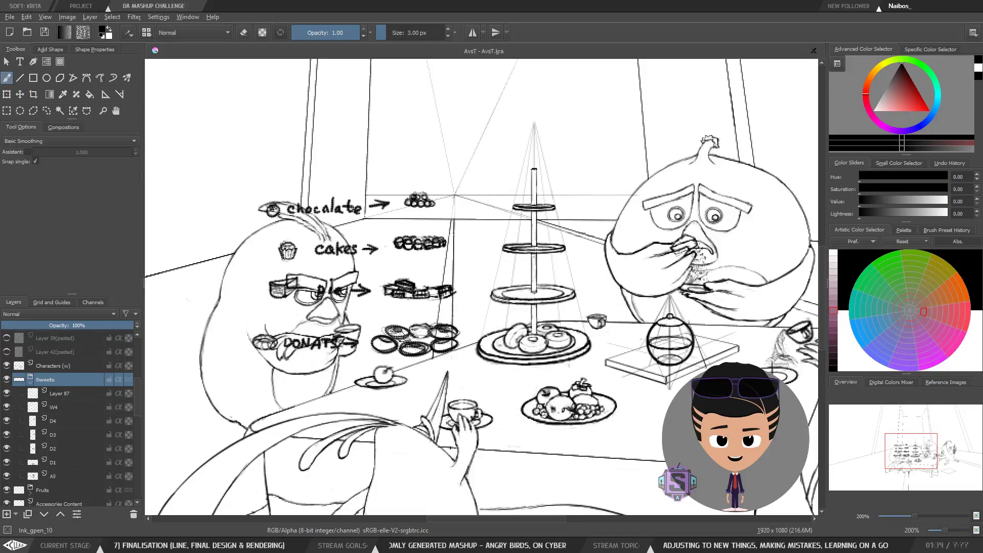
pyautogui.scroll(1, 589, 364)
pyautogui.scroll(1, 562, 321)
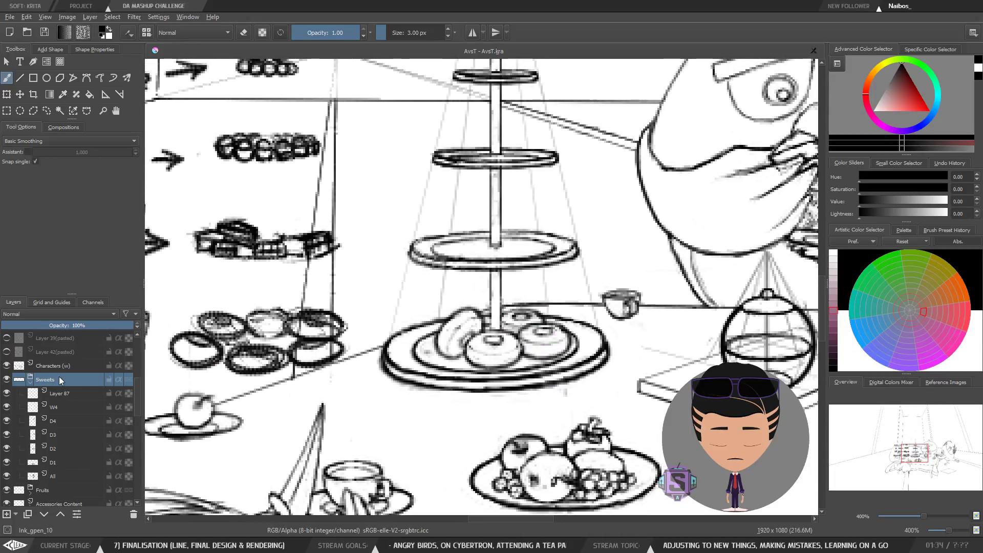
pyautogui.scroll(1, 528, 336)
pyautogui.press('t')
pyautogui.moveTo(523, 340); pyautogui.dragTo(511, 346)
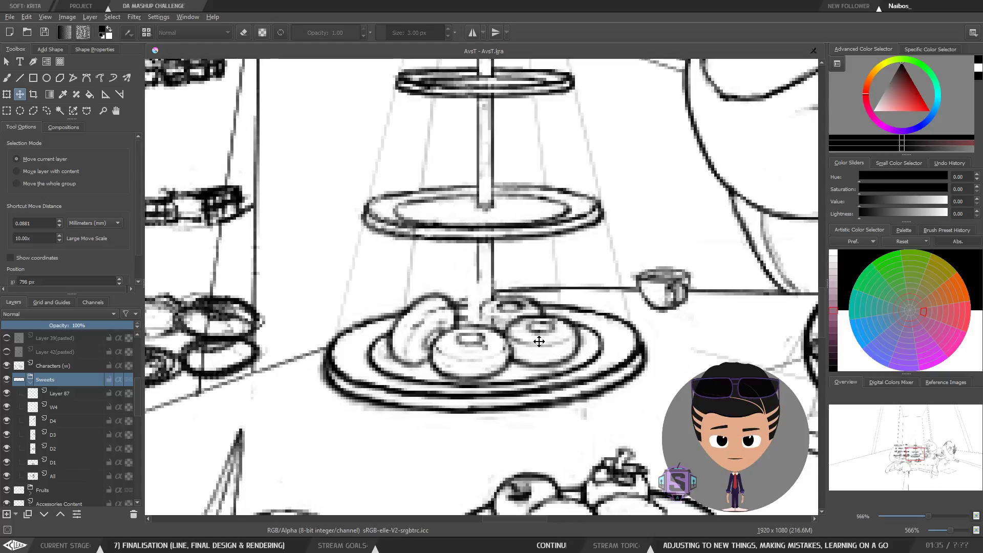
pyautogui.hotkey('ctrl', 'z')
# Step: Move the Sweets group slightly left to about x 793 px, nudging it into place over the plate
pyautogui.moveTo(566, 343); pyautogui.dragTo(559, 345)
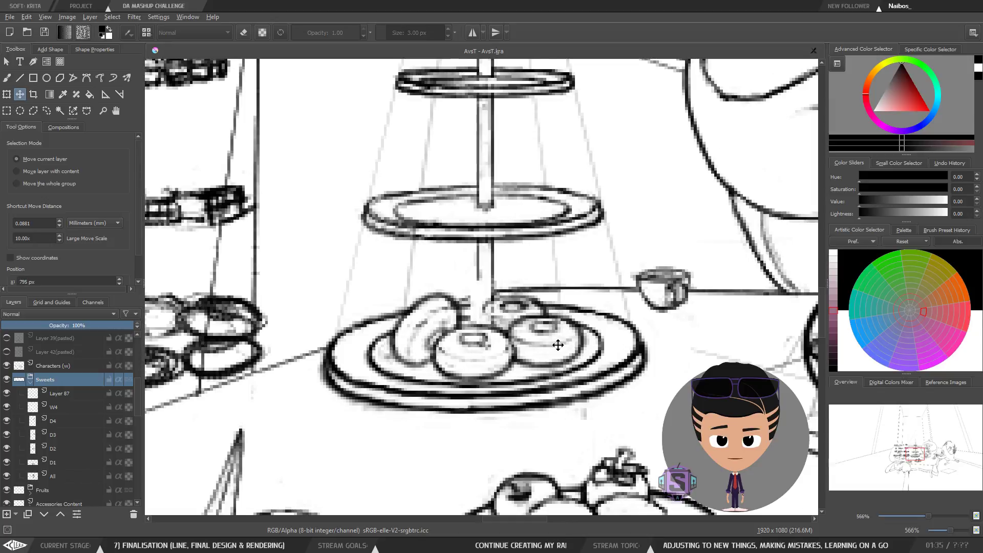
pyautogui.scroll(-6, 559, 346)
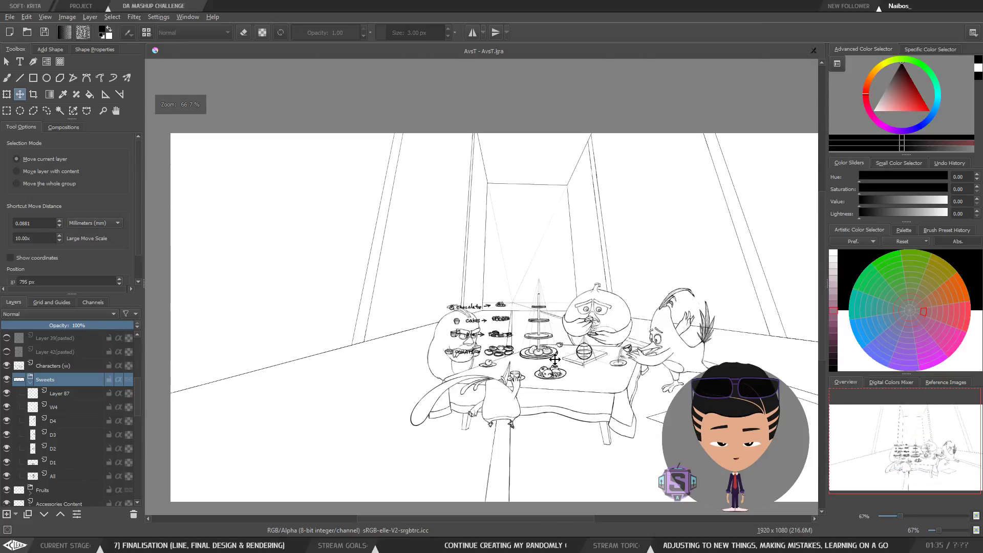
pyautogui.scroll(4, 555, 359)
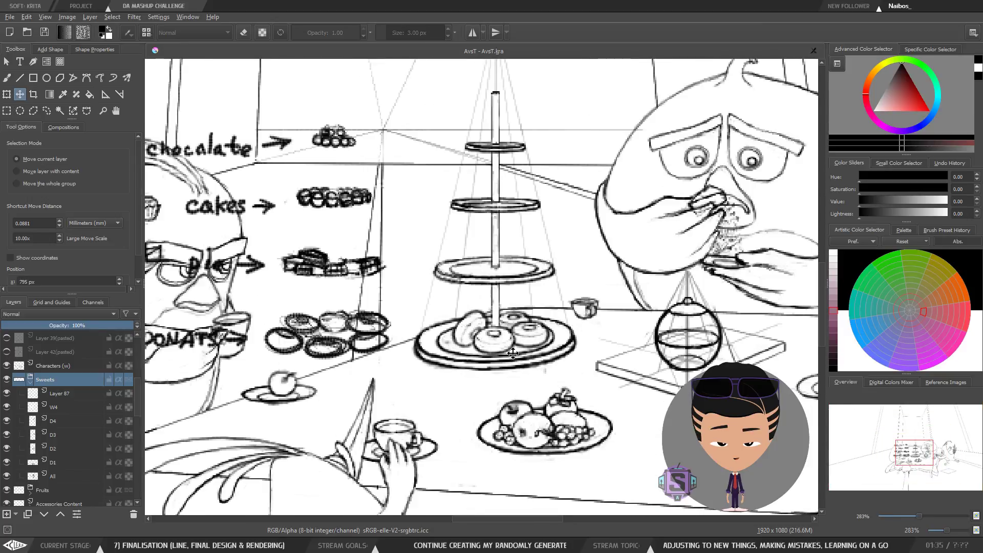
pyautogui.scroll(1, 513, 353)
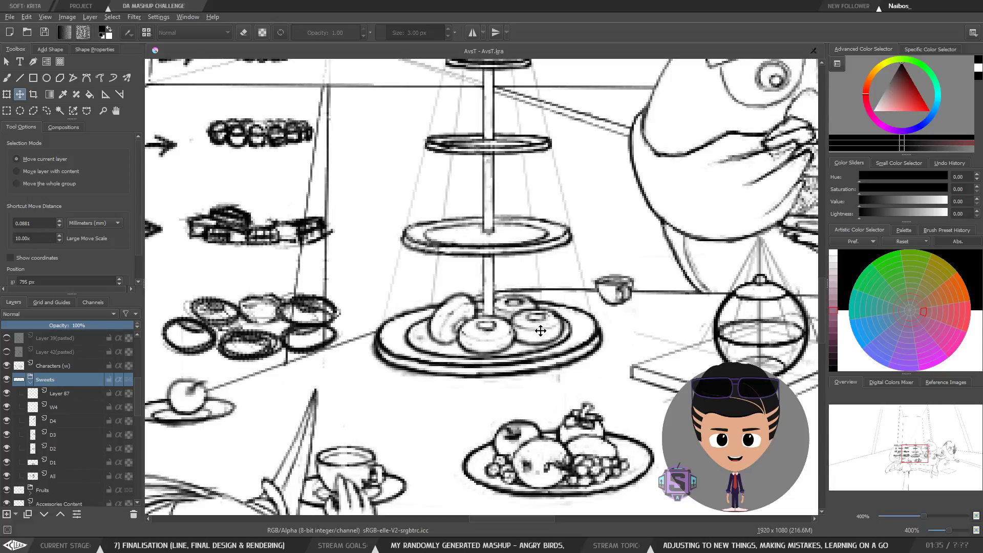
pyautogui.press('Left')
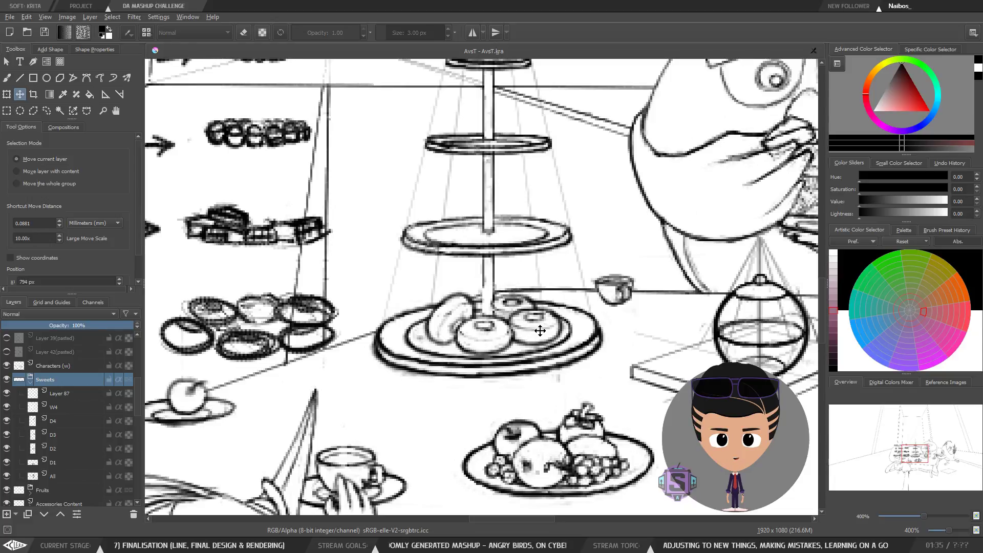
pyautogui.press('Left')
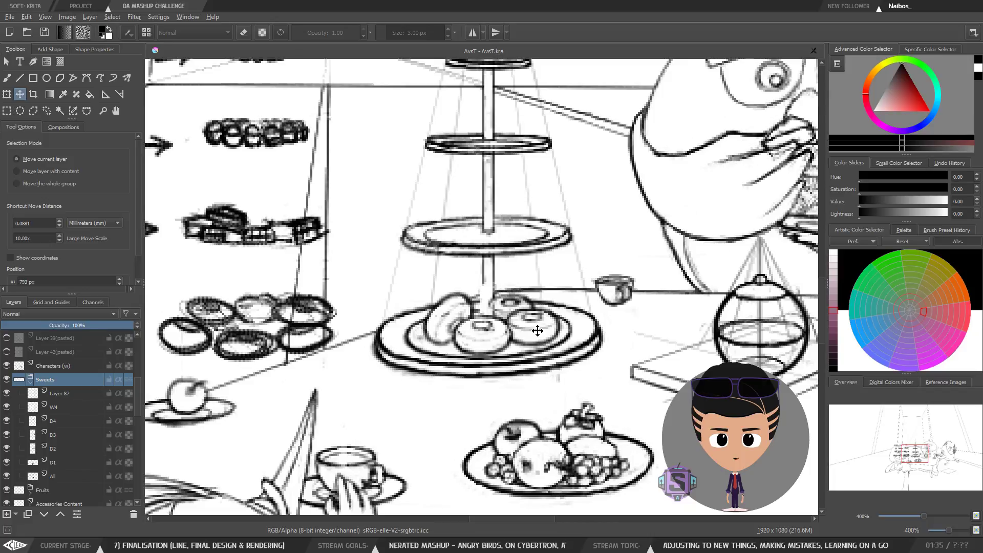
pyautogui.press('Left')
pyautogui.press('Right')
pyautogui.scroll(-3, 537, 331)
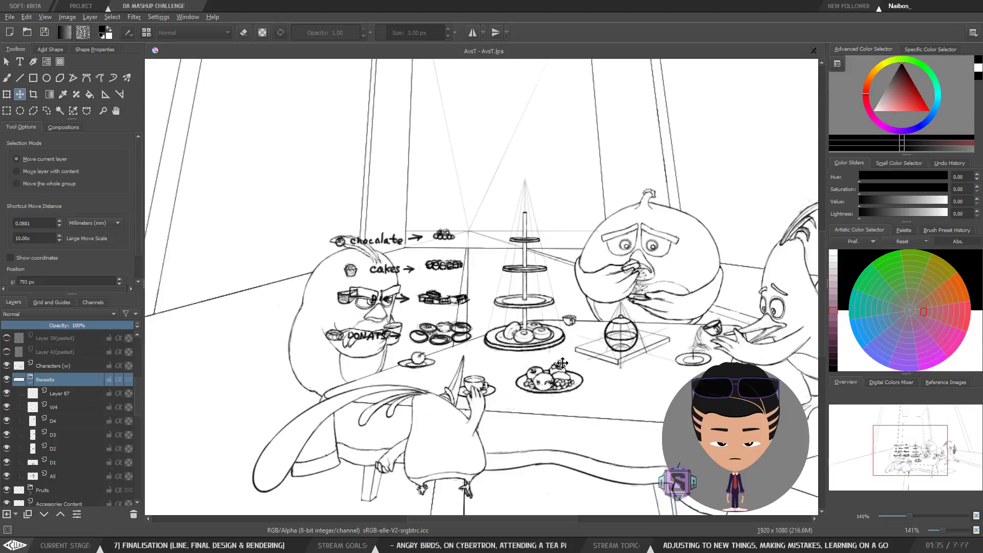
# Step: Reposition the Sweets group to about x 790 px, checking the placement in a horizontally mirrored view
pyautogui.press('m')
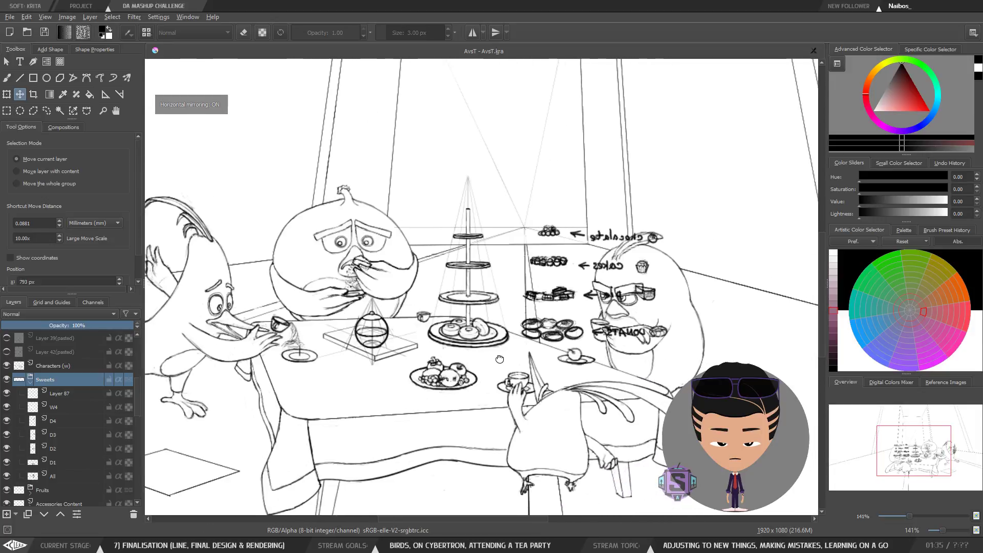
pyautogui.scroll(5, 543, 361)
pyautogui.moveTo(485, 338)
pyautogui.mouseDown()
pyautogui.moveTo(480, 358)
pyautogui.moveTo(476, 349)
pyautogui.mouseUp()
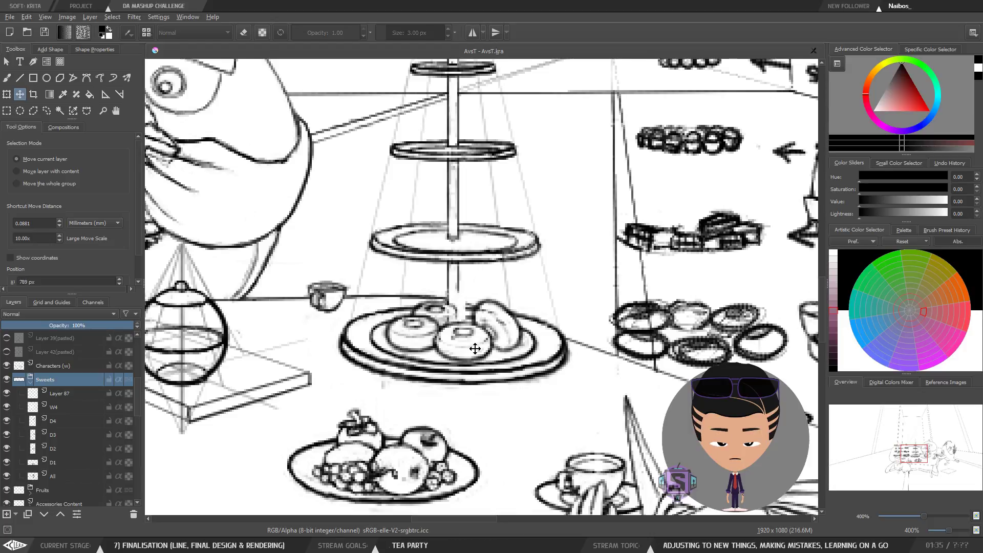
pyautogui.moveTo(476, 349); pyautogui.dragTo(473, 348)
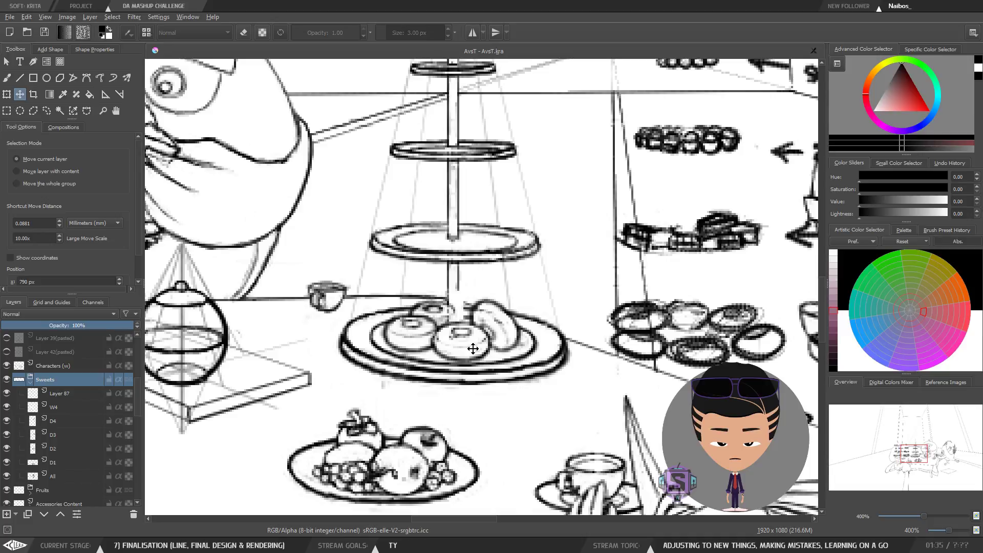
pyautogui.scroll(-3, 473, 349)
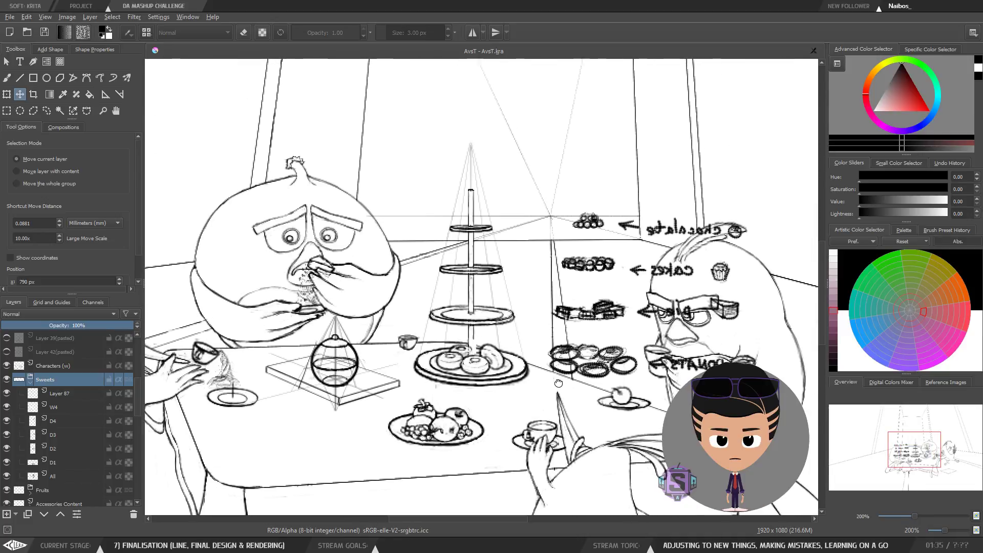
pyautogui.press('m')
pyautogui.scroll(1, 491, 382)
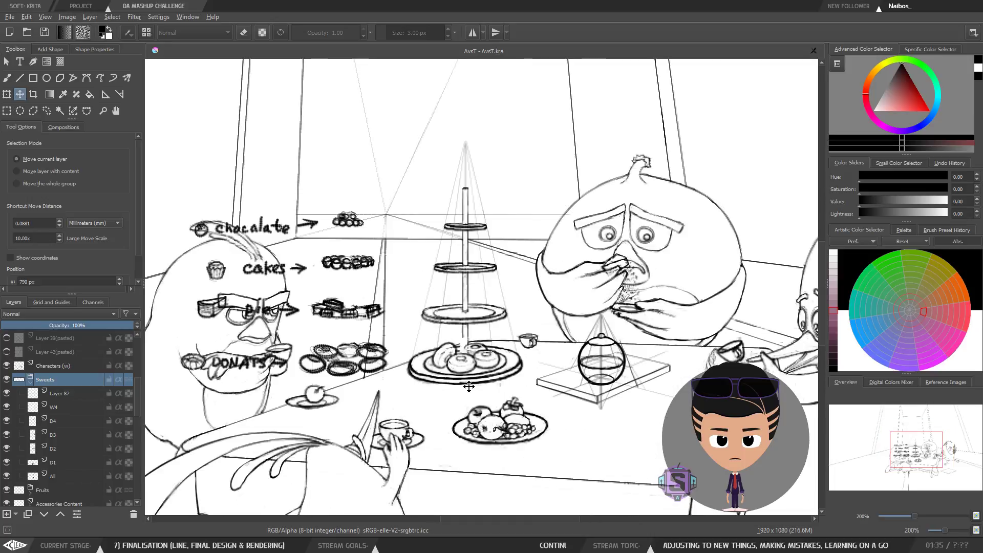
pyautogui.press('m')
pyautogui.press('m')
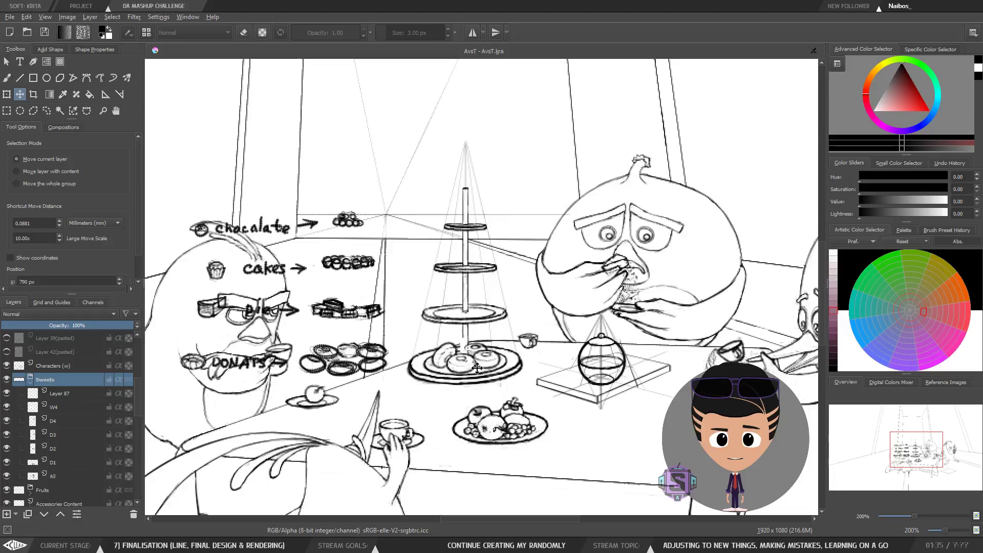
# Step: Nudge the Sweets group three steps to the right and return to the brush
pyautogui.press('Right')
pyautogui.press('Right')
pyautogui.press('Right')
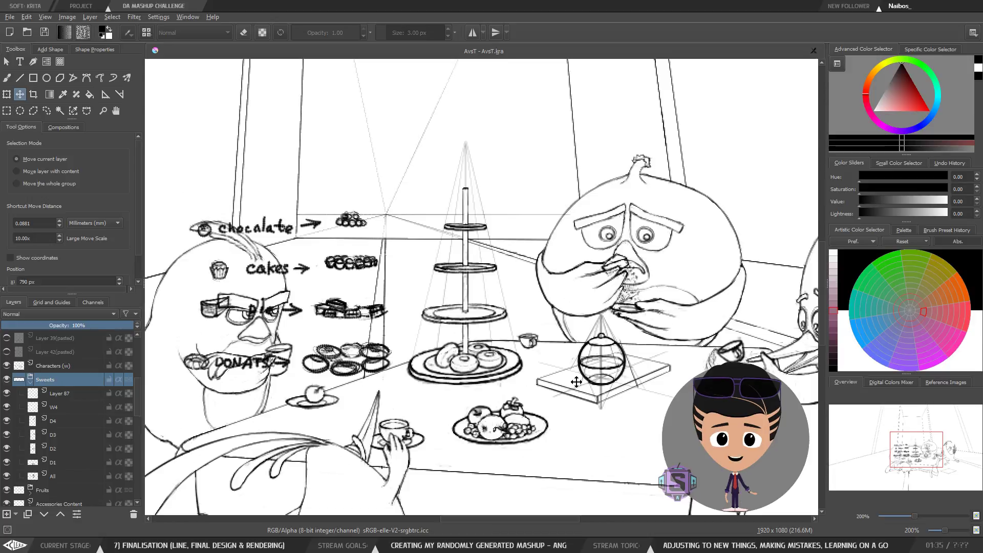
pyautogui.press('b')
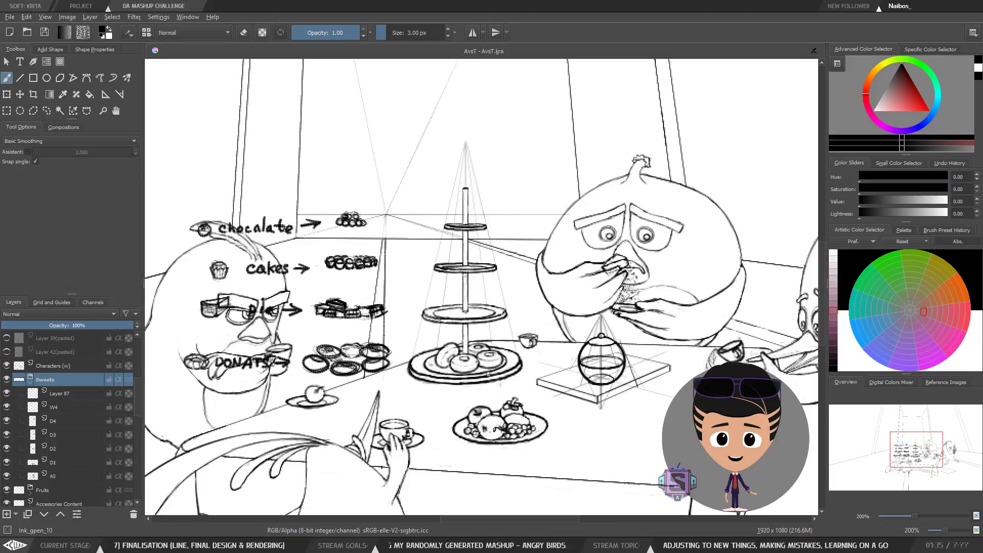
# Step: Nudge the Sweets group one step to the left with the Move tool
pyautogui.scroll(1, 488, 377)
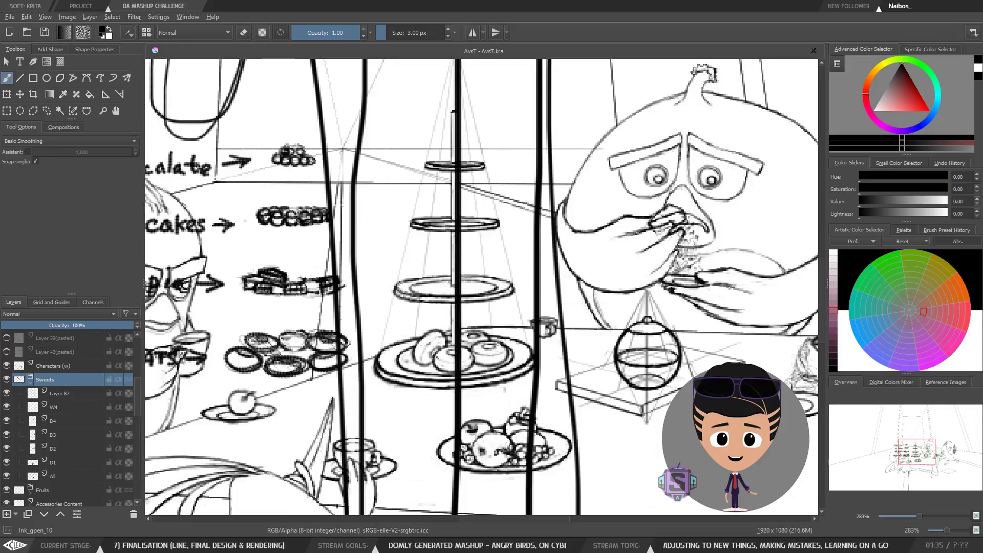
pyautogui.scroll(-2, 504, 371)
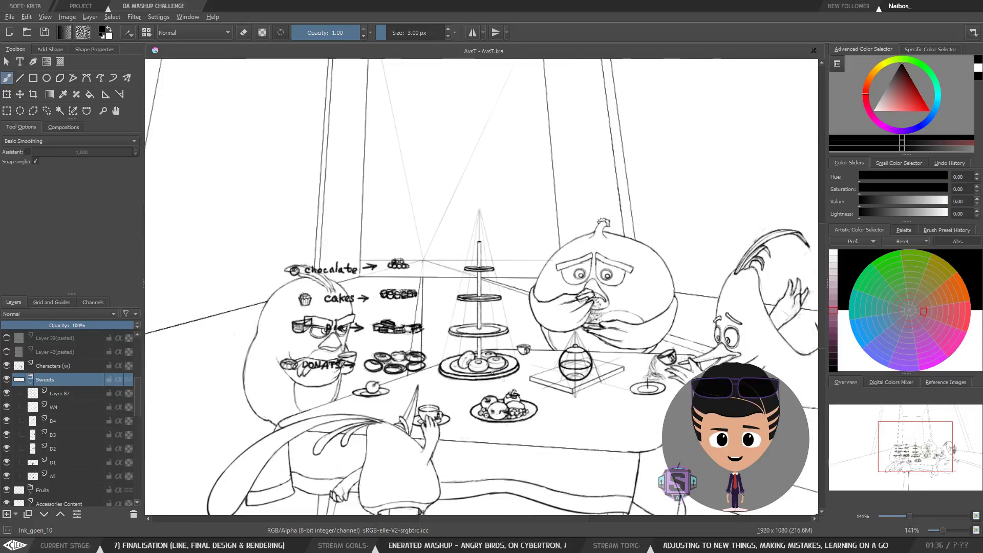
pyautogui.scroll(3, 493, 373)
pyautogui.hotkey('ctrl', 't')
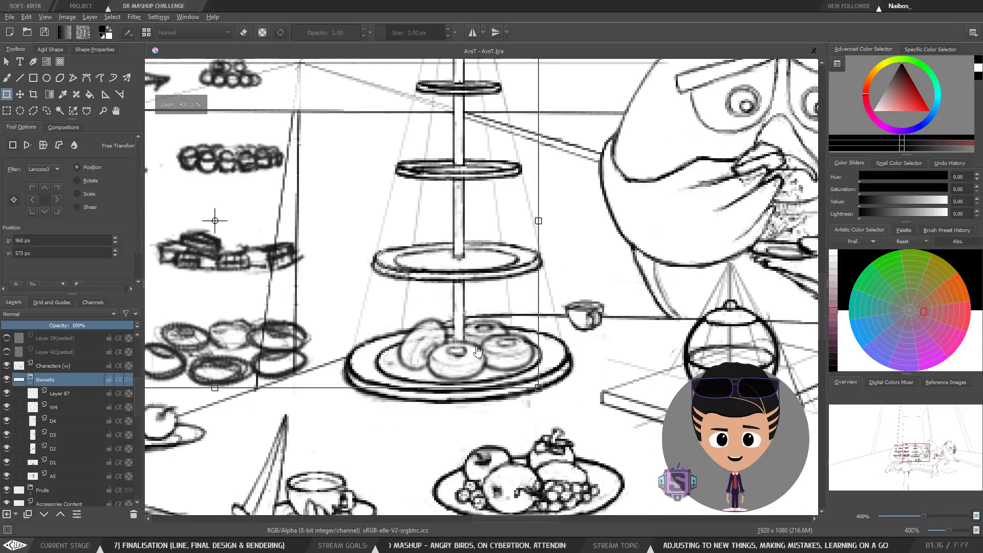
pyautogui.press('b')
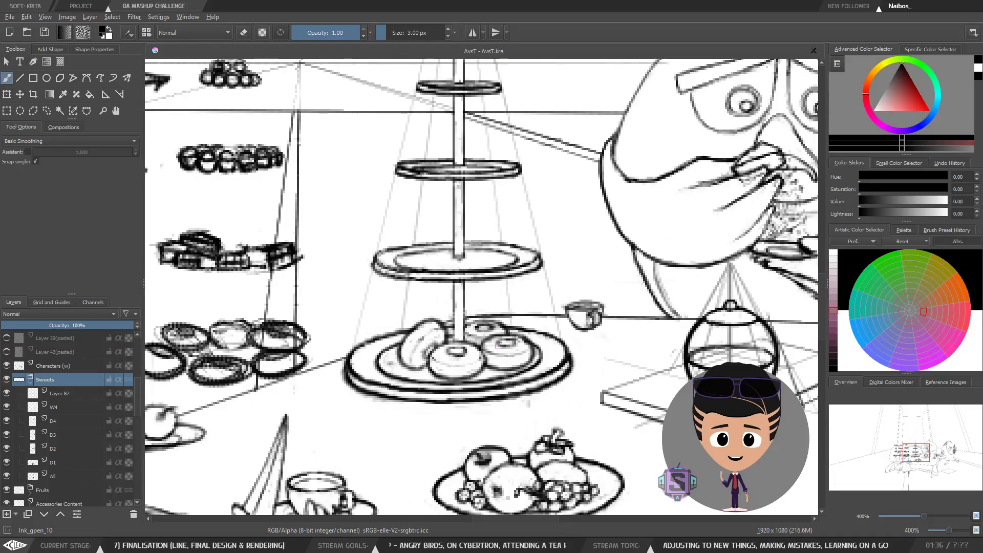
pyautogui.scroll(-5, 498, 345)
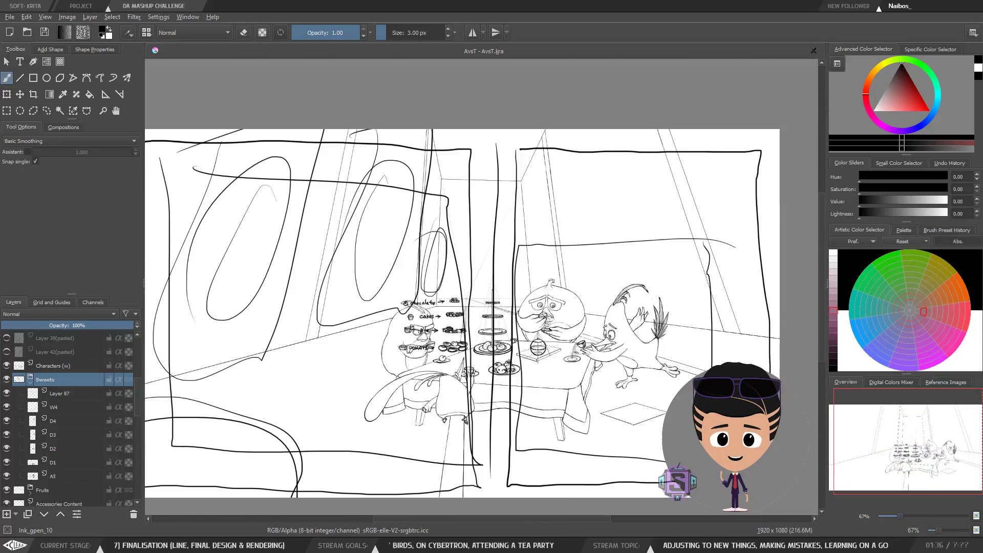
pyautogui.scroll(5, 501, 340)
pyautogui.press('t')
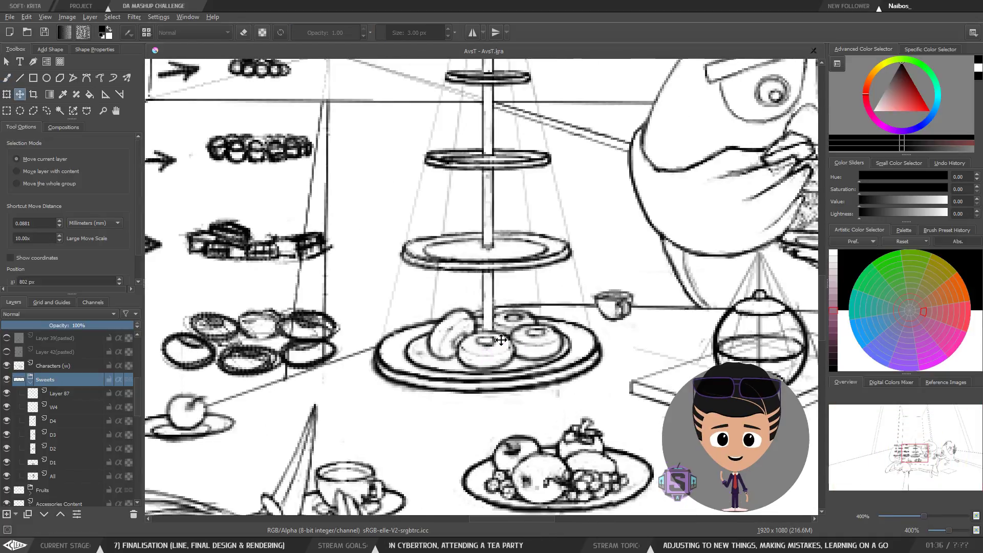
pyautogui.press('Left')
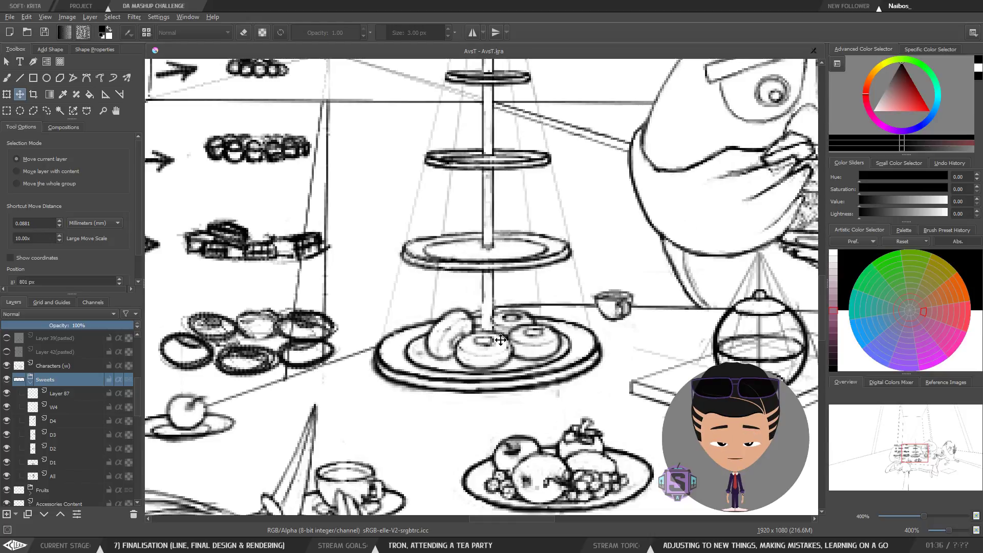
# Step: Nudge the Sweets group one step left to about x 800 px and check its placement in a horizontally mirrored view
pyautogui.press('Left')
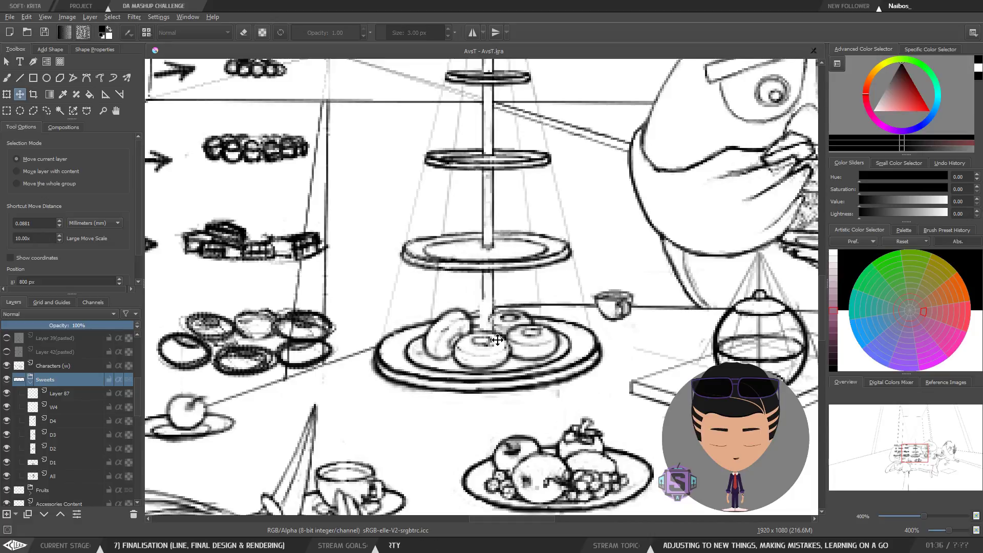
pyautogui.scroll(-3, 542, 365)
pyautogui.press('m')
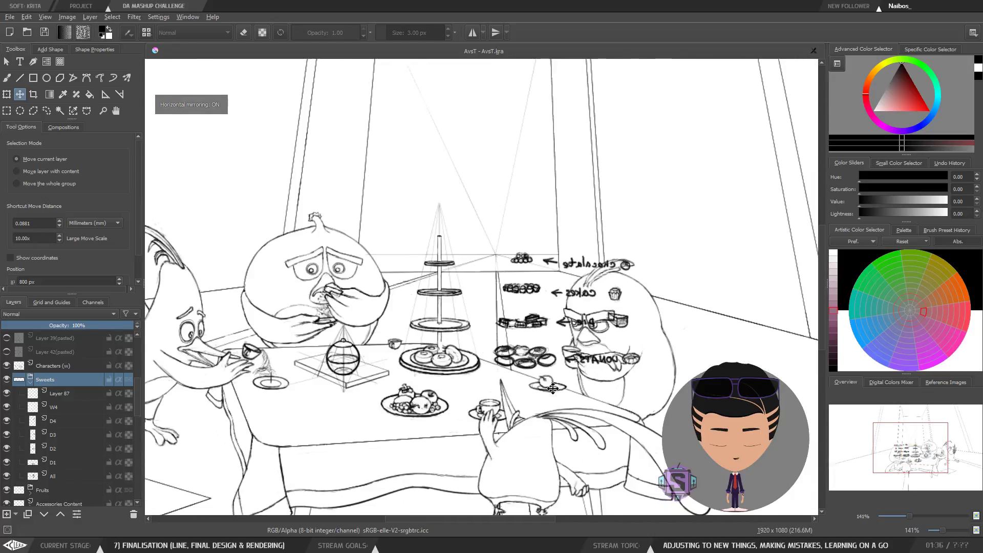
pyautogui.scroll(3, 554, 389)
pyautogui.scroll(-3, 449, 376)
pyautogui.scroll(3, 515, 394)
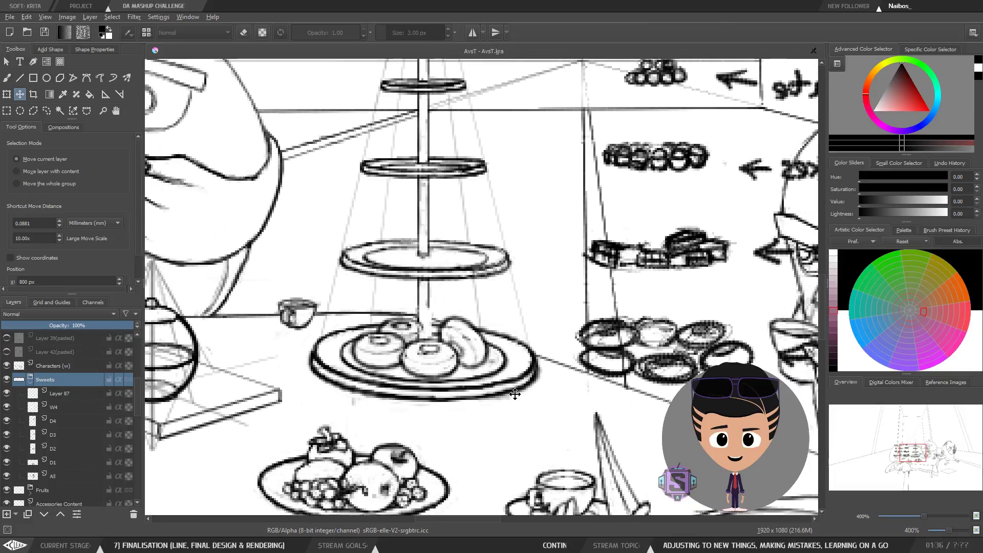
# Step: Drag the Sweets group to about x 796 px so the donuts sit on the cake-stand plate
pyautogui.press('Left')
pyautogui.press('Left')
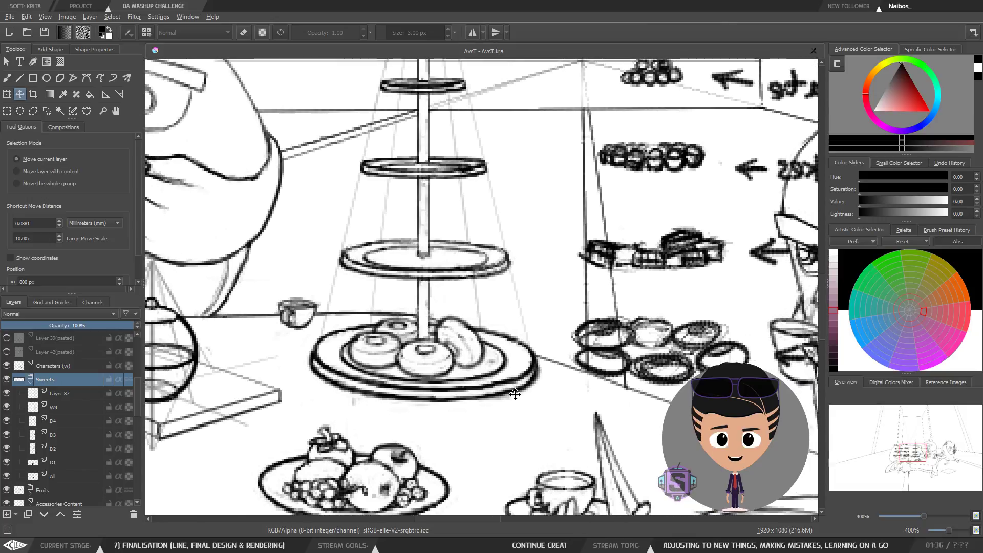
pyautogui.click(483, 383)
pyautogui.hotkey('ctrl', 'z')
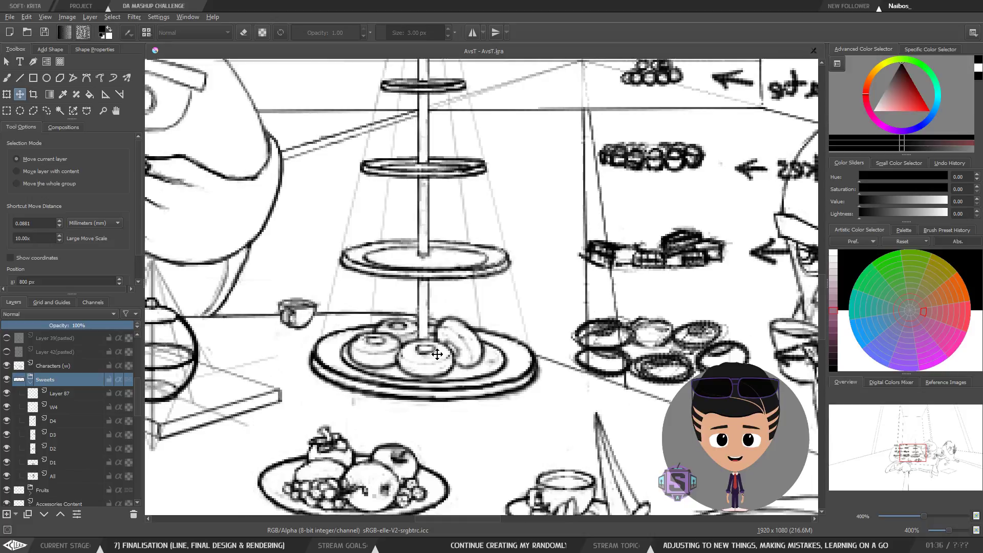
pyautogui.moveTo(438, 354); pyautogui.dragTo(431, 351)
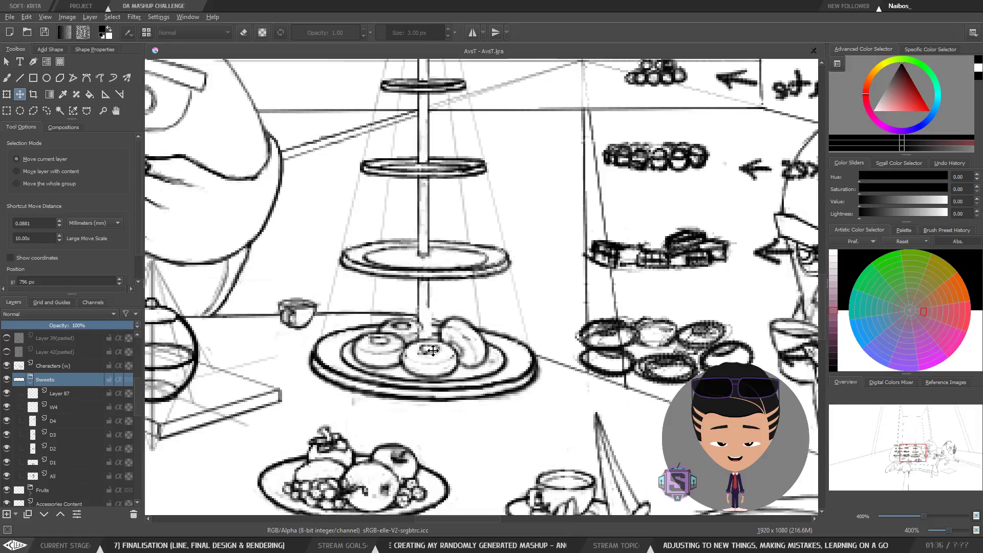
# Step: Compare the Sweets placement in normal and mirrored views and nudge the group two steps to the right
pyautogui.press('m')
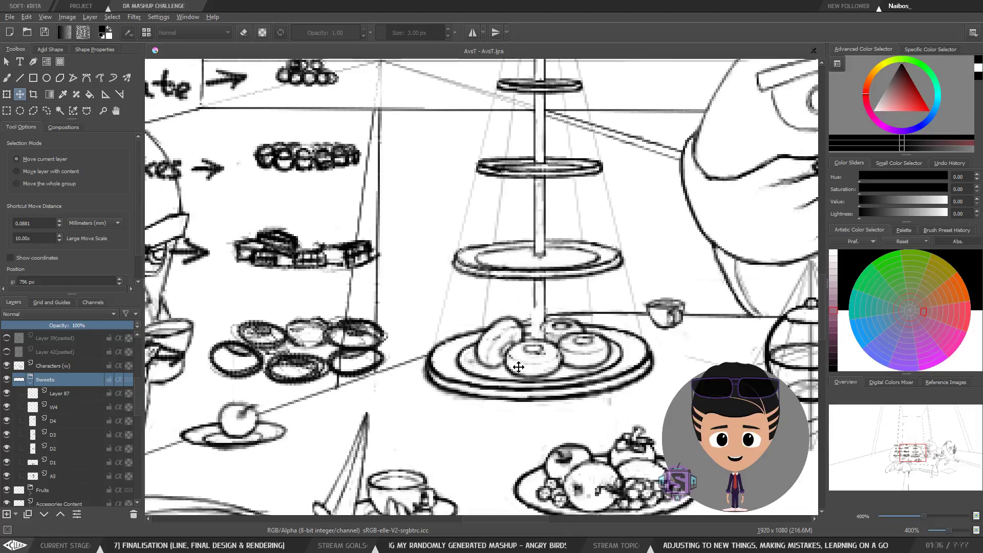
pyautogui.press('m')
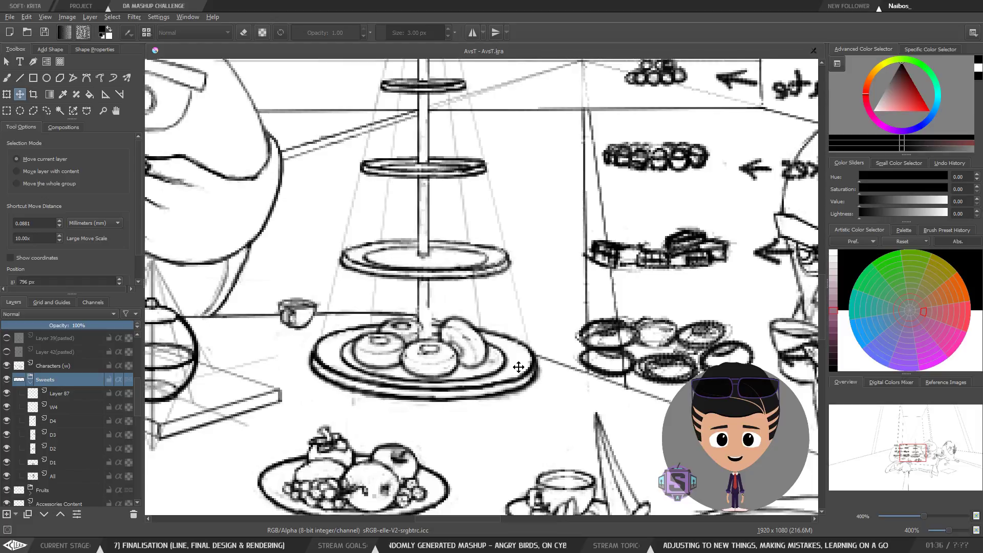
pyautogui.press('-')
pyautogui.press('-')
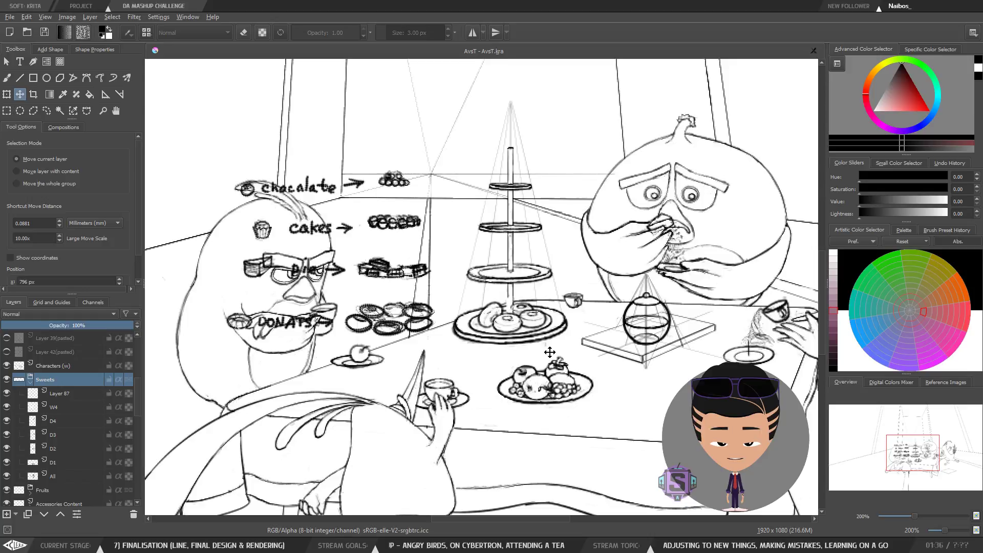
pyautogui.scroll(3, 549, 353)
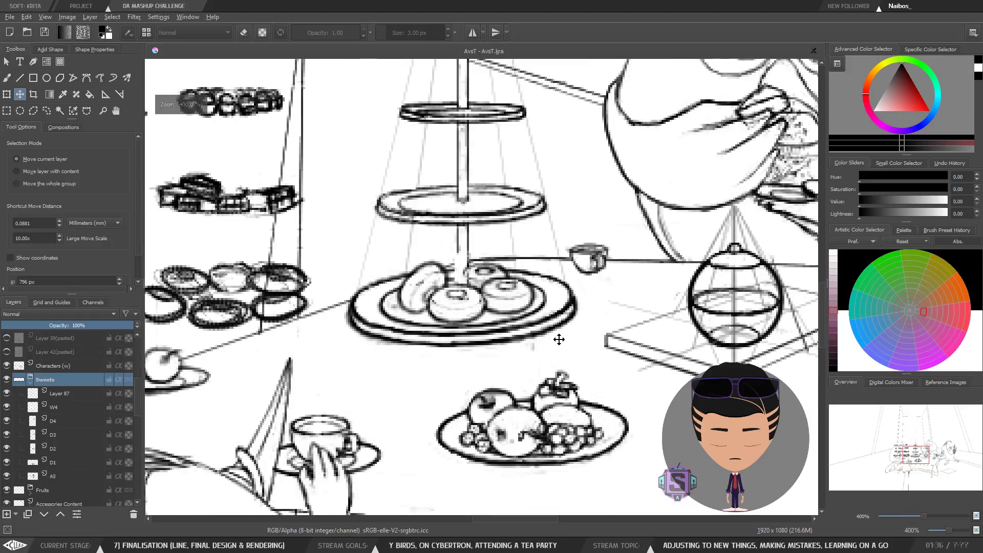
pyautogui.scroll(3, 512, 339)
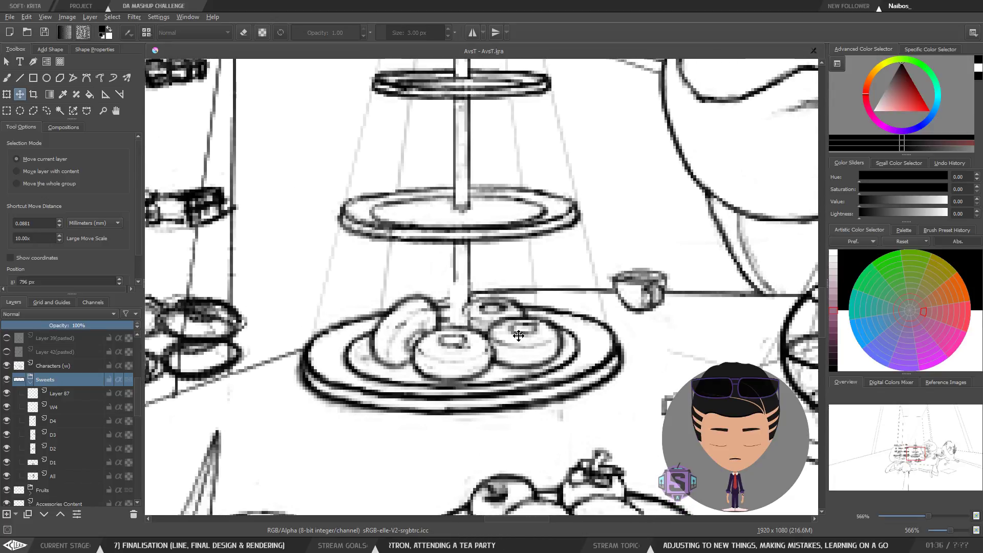
pyautogui.hscroll(2, 519, 336)
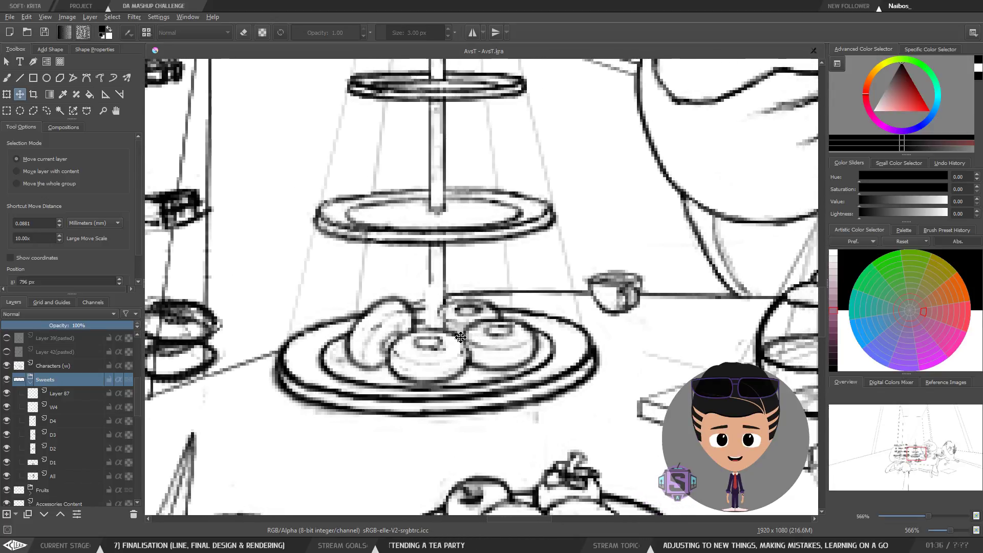
pyautogui.press('Right')
pyautogui.press('Right')
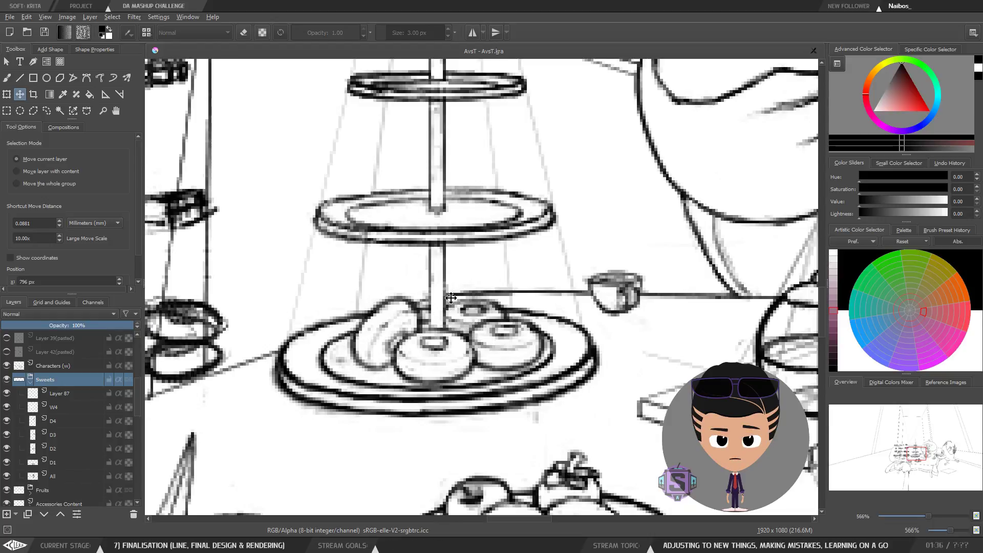
# Step: Hide and reshow the W4 donut layer, then move the Sweets group to about x 792 px
pyautogui.click(7, 408)
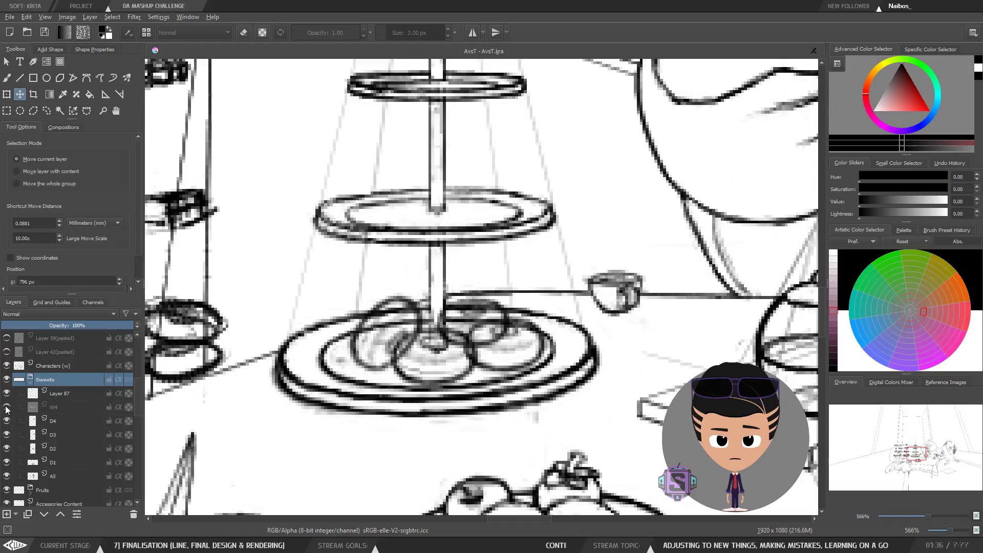
pyautogui.click(7, 408)
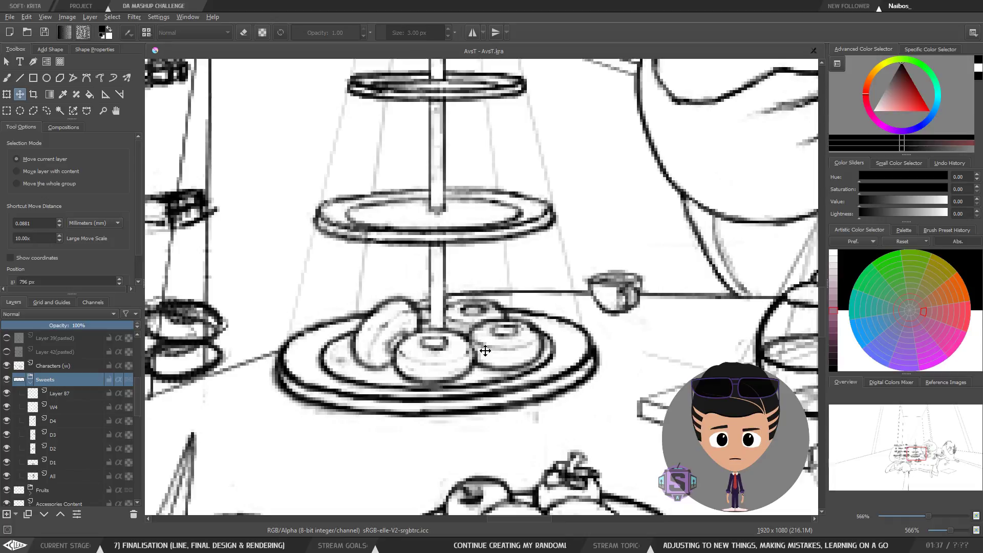
pyautogui.moveTo(474, 333)
pyautogui.mouseDown()
pyautogui.moveTo(465, 332)
pyautogui.moveTo(476, 338)
pyautogui.mouseUp()
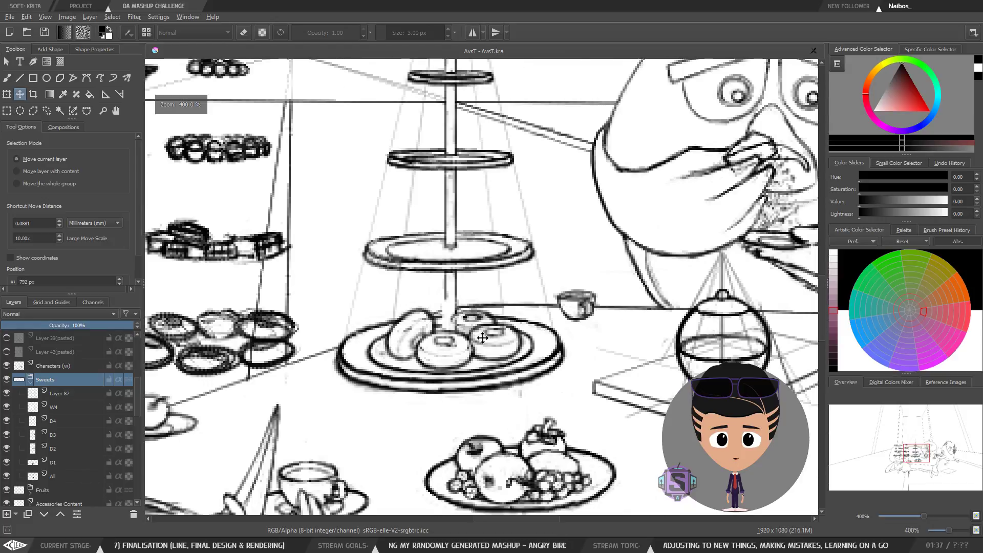
# Step: Switch to the brush, select the W4 layer and erase a stray line above the donuts
pyautogui.press('b')
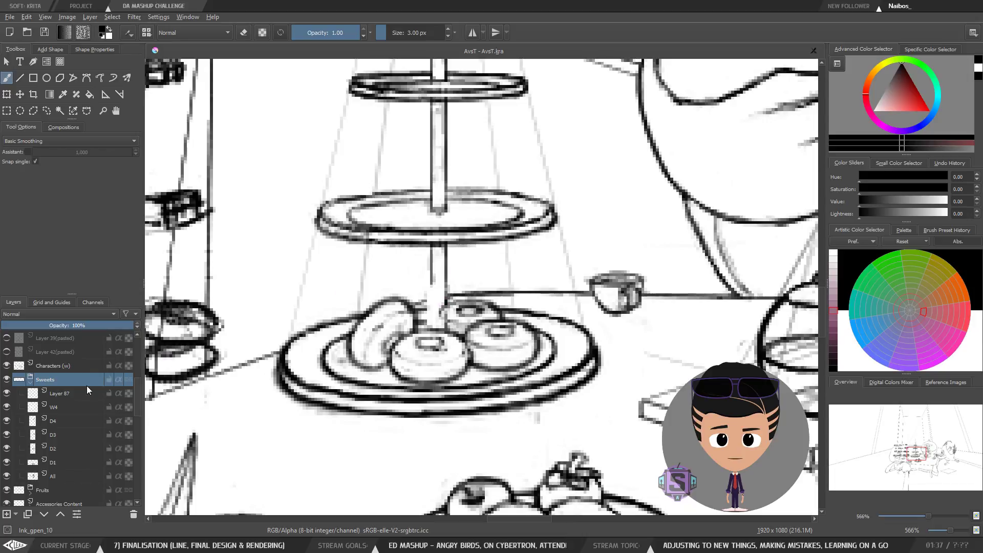
pyautogui.click(65, 404)
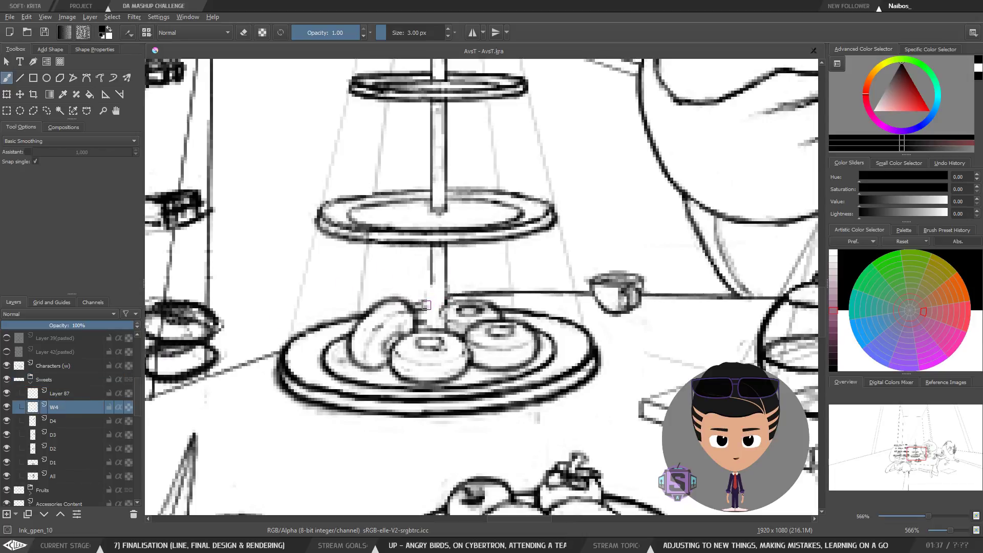
pyautogui.press('e')
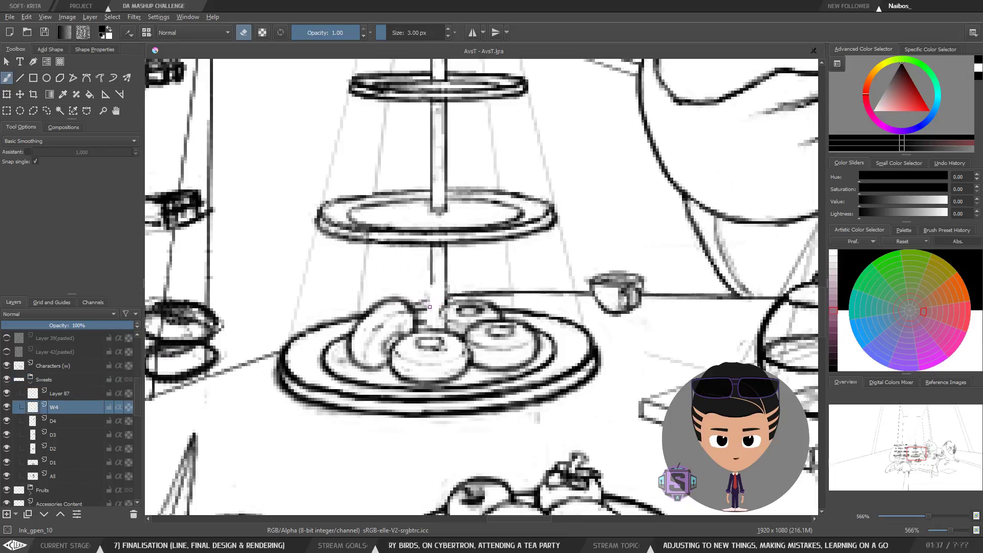
pyautogui.moveTo(430, 307)
pyautogui.mouseDown()
pyautogui.moveTo(432, 328)
pyautogui.moveTo(443, 313)
pyautogui.moveTo(443, 325)
pyautogui.moveTo(445, 295)
pyautogui.mouseUp()
pyautogui.press('e')
# Step: Swap the painting color to white and paint a short correction stroke beside the rightmost donut
pyautogui.press('x')
pyautogui.press('-')
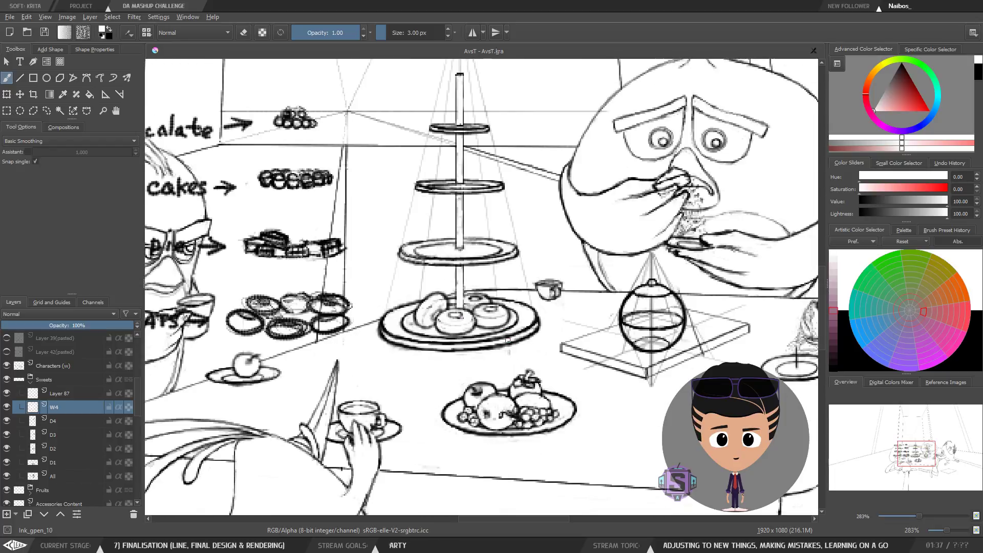
pyautogui.press('m')
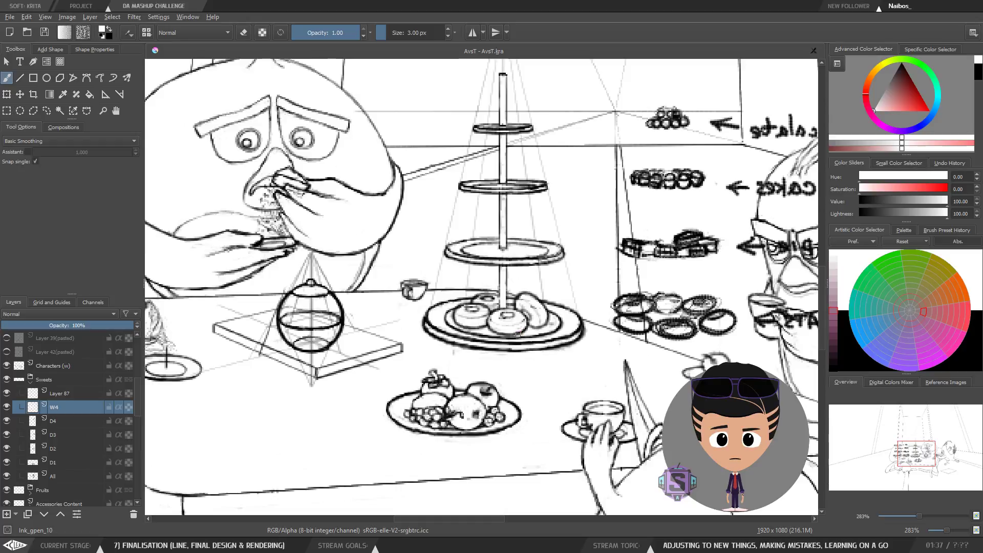
pyautogui.press('+')
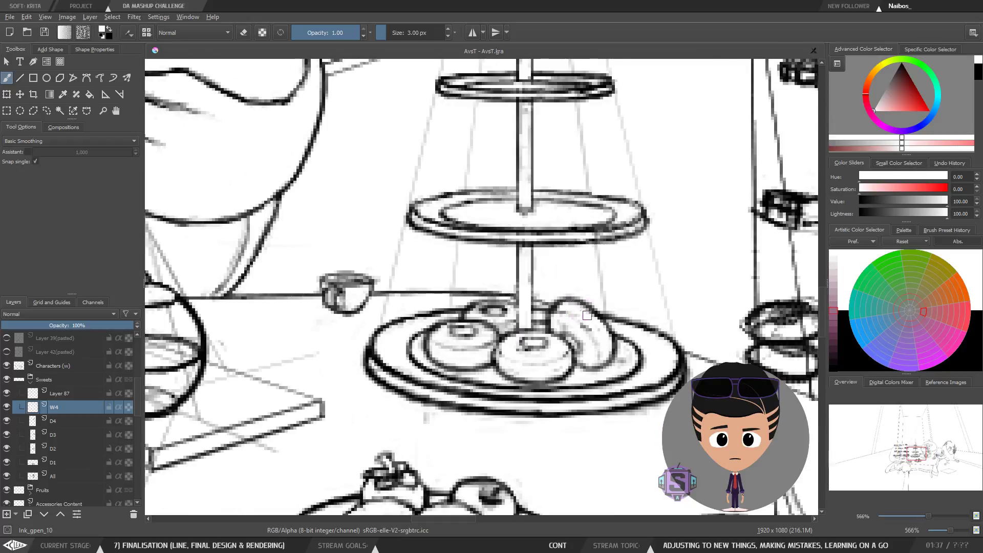
pyautogui.moveTo(586, 336); pyautogui.dragTo(571, 335)
pyautogui.press('-')
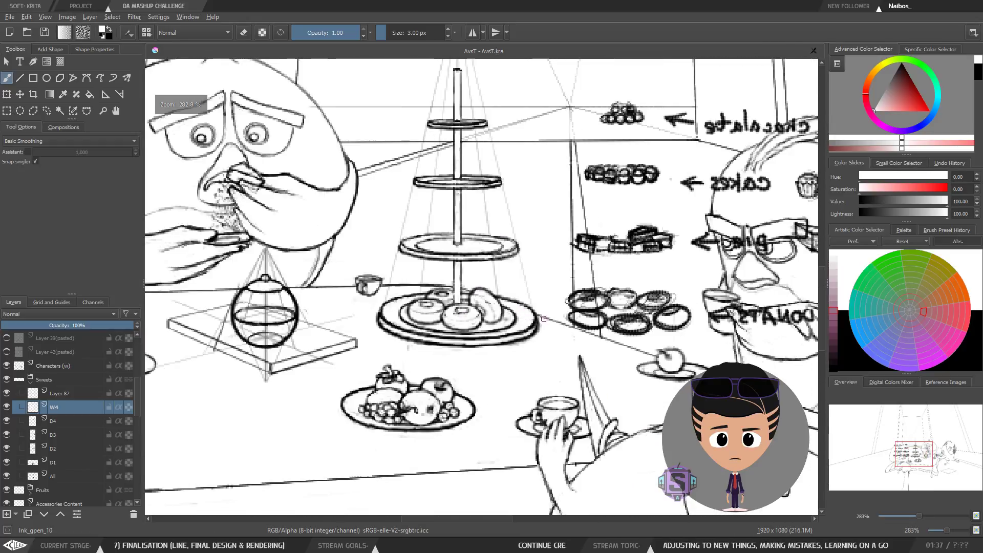
pyautogui.press('m')
pyautogui.press('-')
pyautogui.press('-')
pyautogui.moveTo(549, 315); pyautogui.dragTo(521, 330)
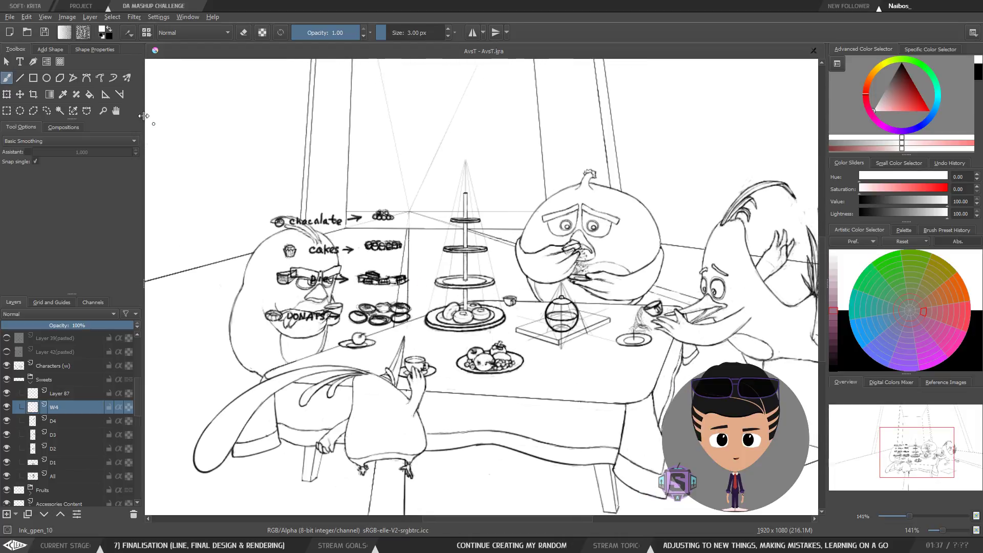
# Step: Save the document
pyautogui.click(43, 31)
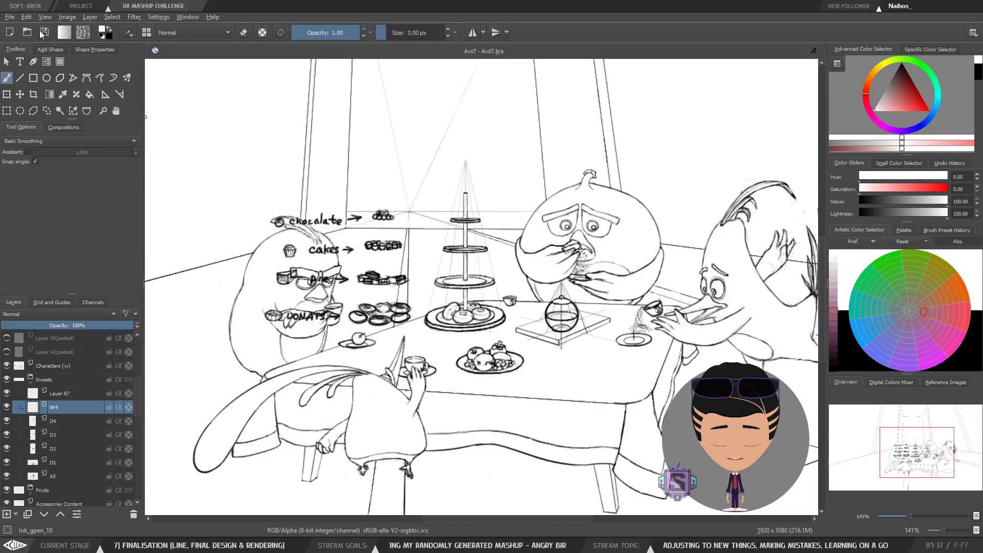
pyautogui.moveTo(389, 289); pyautogui.dragTo(397, 270)
pyautogui.scroll(1, 374, 279)
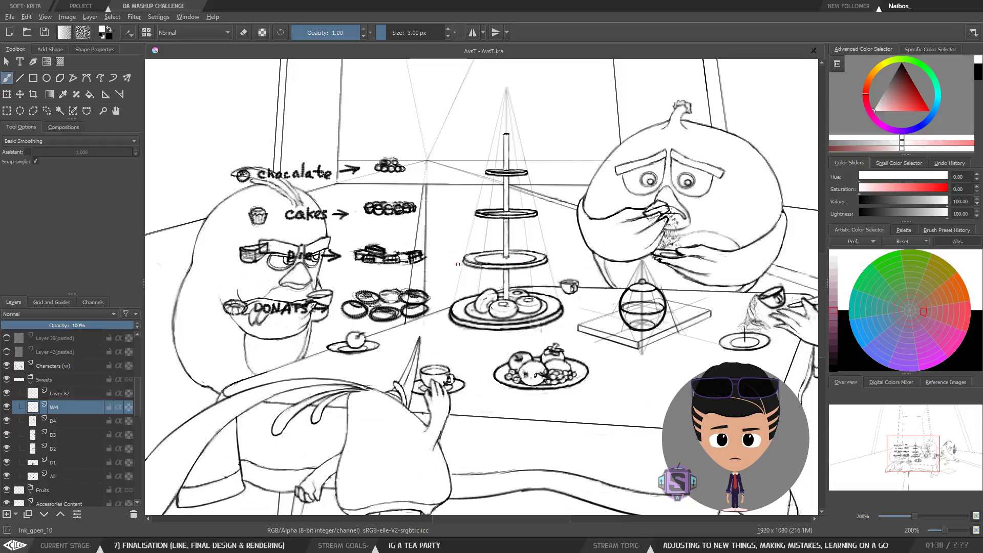
# Step: Examine the cake stand and sweets up close, then undo the last edit
pyautogui.moveTo(492, 287); pyautogui.dragTo(475, 306)
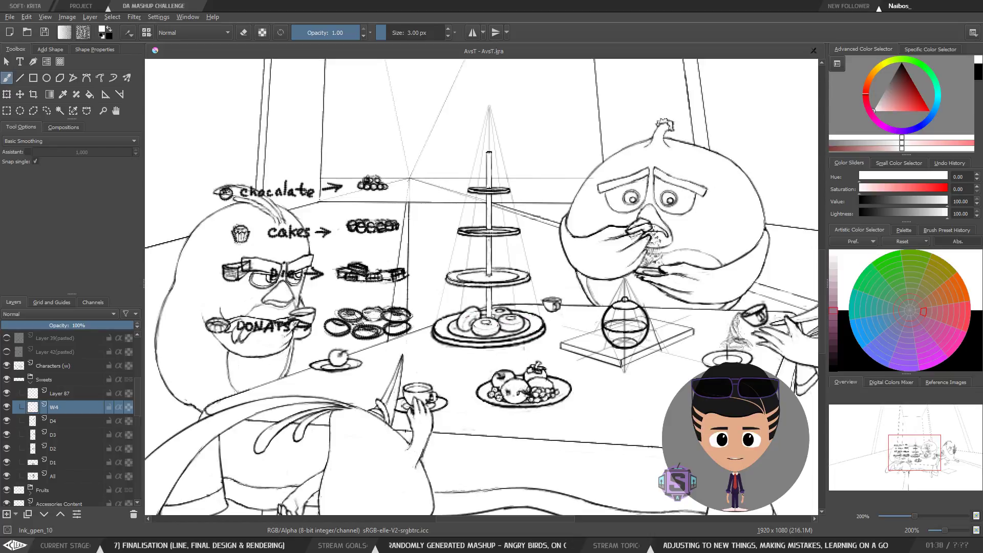
pyautogui.scroll(2, 493, 317)
pyautogui.moveTo(493, 317); pyautogui.dragTo(484, 343)
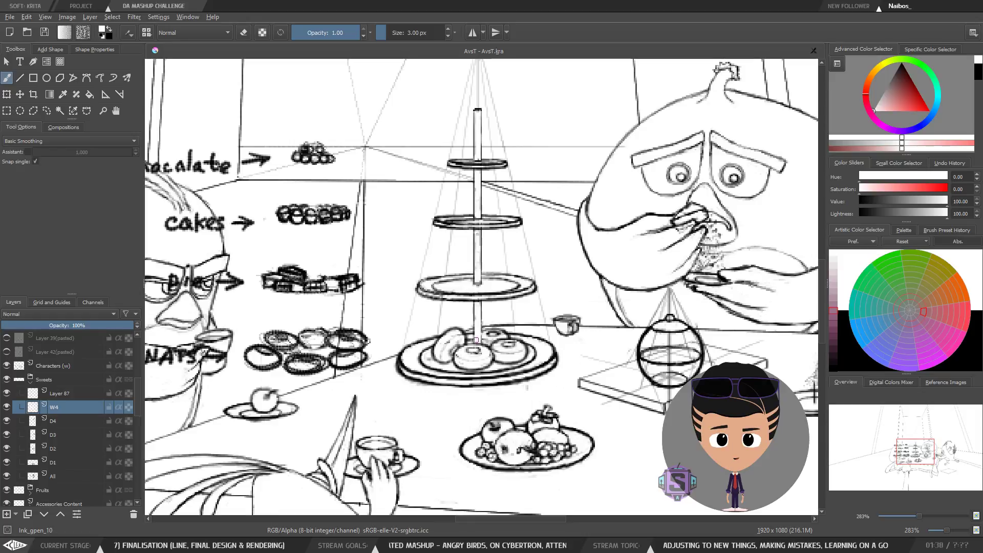
pyautogui.moveTo(479, 339)
pyautogui.mouseDown()
pyautogui.moveTo(478, 349)
pyautogui.moveTo(492, 336)
pyautogui.moveTo(506, 351)
pyautogui.mouseUp()
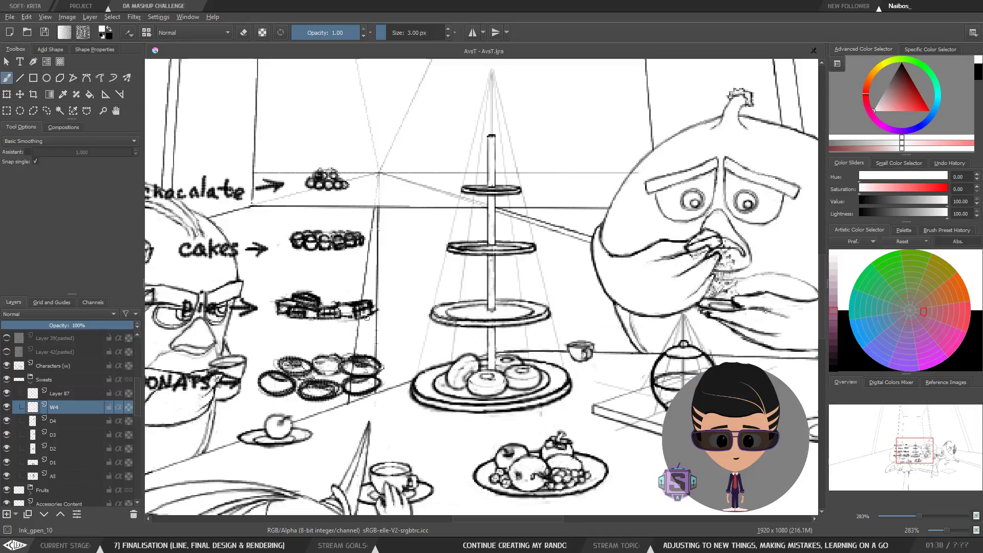
pyautogui.moveTo(378, 316); pyautogui.dragTo(370, 310)
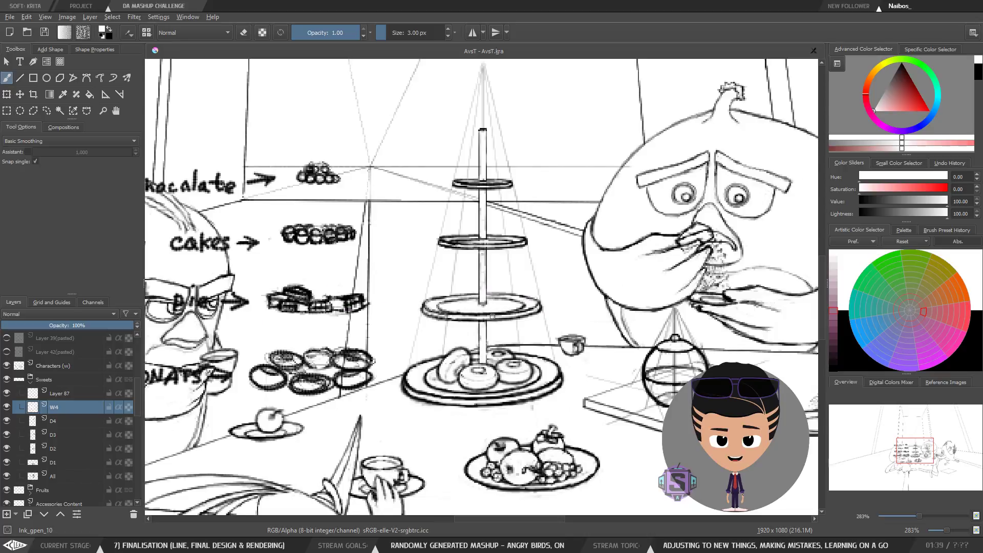
pyautogui.press('-')
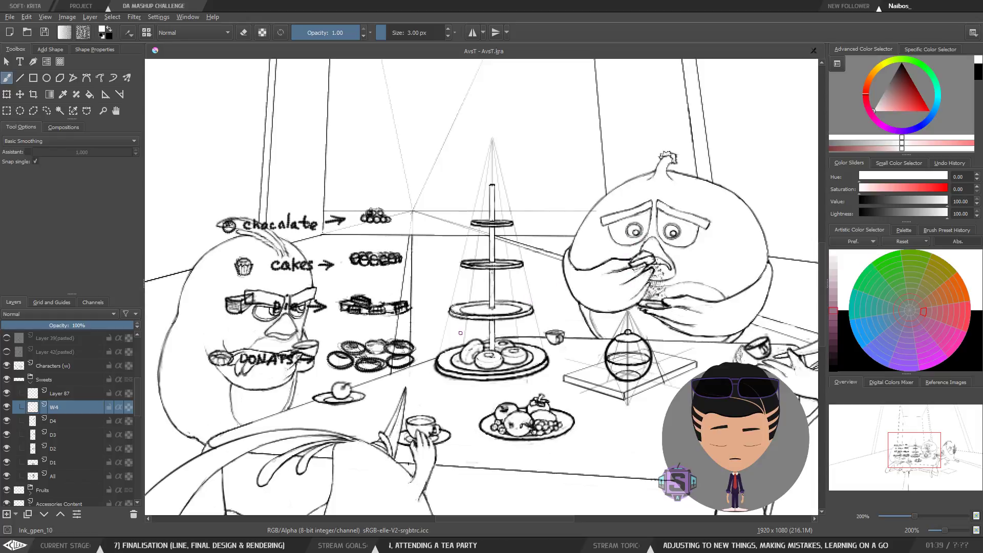
pyautogui.scroll(2, 493, 309)
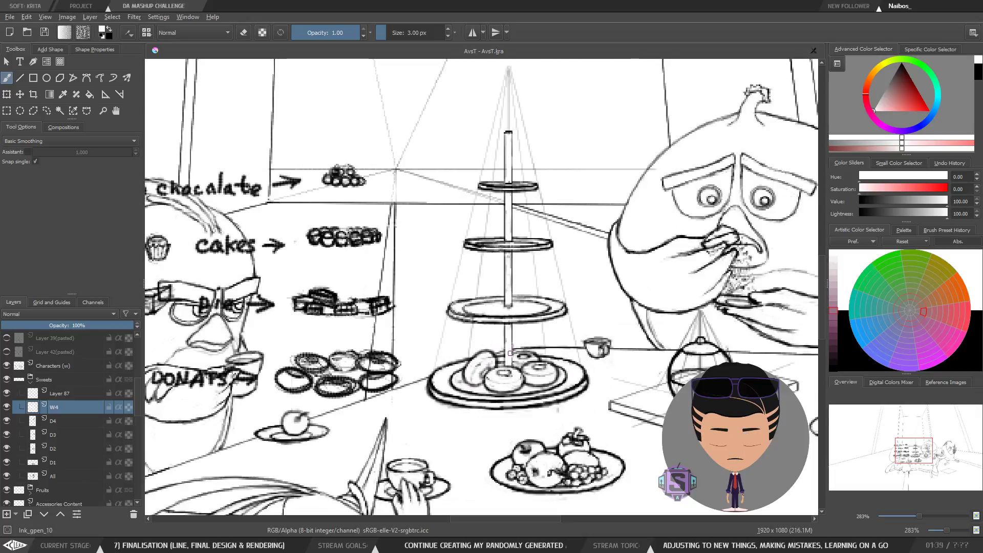
pyautogui.moveTo(521, 346); pyautogui.dragTo(507, 364)
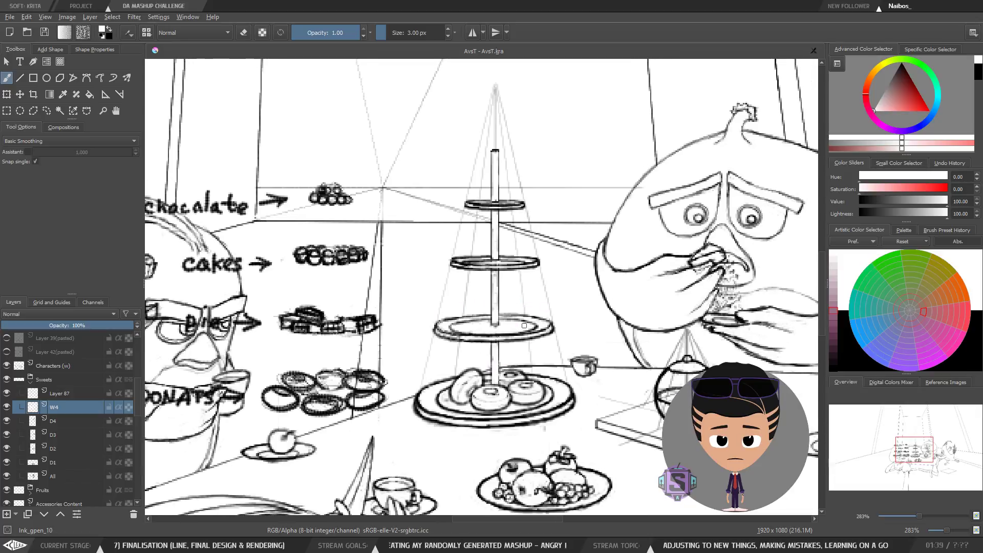
pyautogui.moveTo(509, 343); pyautogui.dragTo(561, 324)
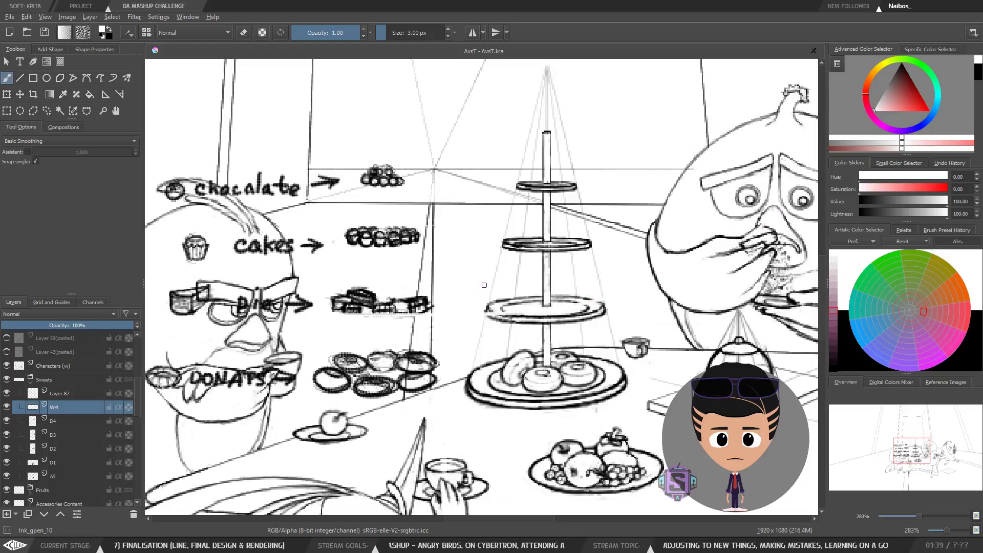
pyautogui.hotkey('ctrl', 'z')
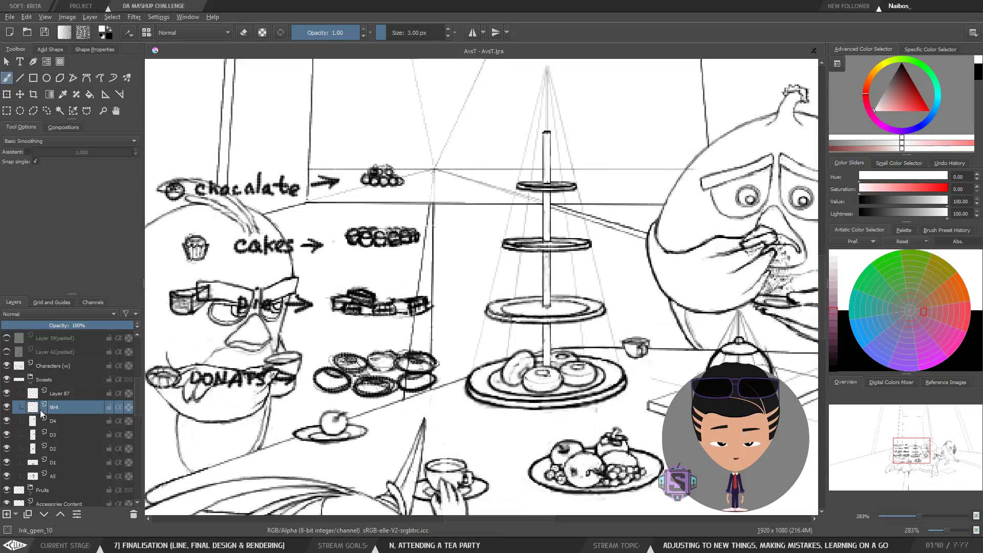
# Step: Select the pies on the Sweets group's All layer and move them onto the cake stand's middle tier
pyautogui.click(62, 477)
pyautogui.press('t')
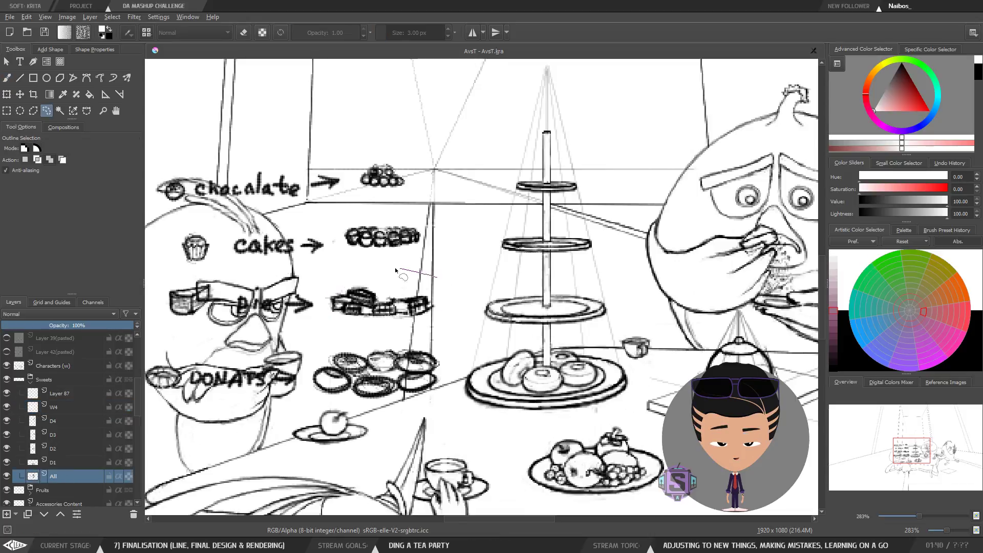
pyautogui.moveTo(424, 301); pyautogui.dragTo(587, 304)
pyautogui.press('1')
pyautogui.scroll(2, 587, 349)
pyautogui.moveTo(587, 349); pyautogui.dragTo(532, 351)
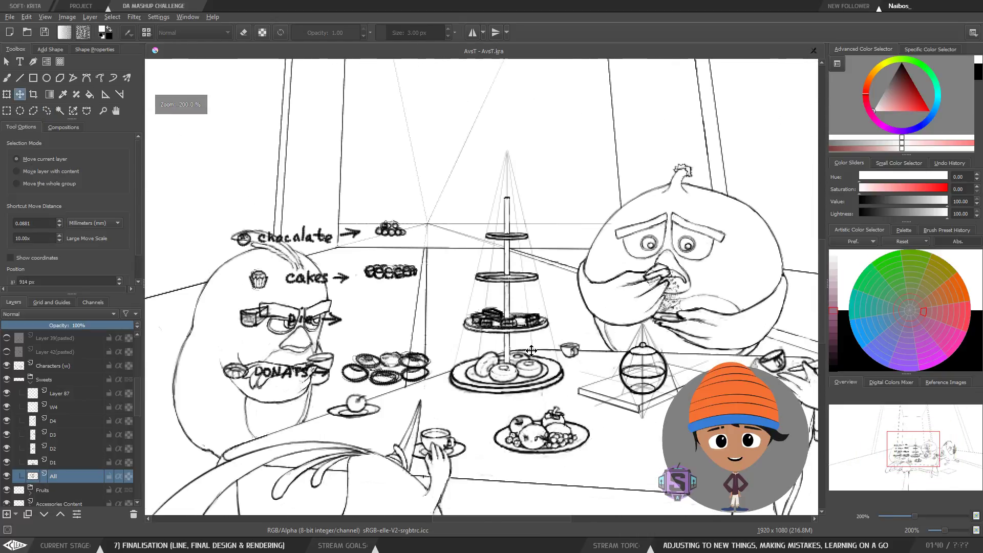
pyautogui.moveTo(464, 342); pyautogui.dragTo(487, 340)
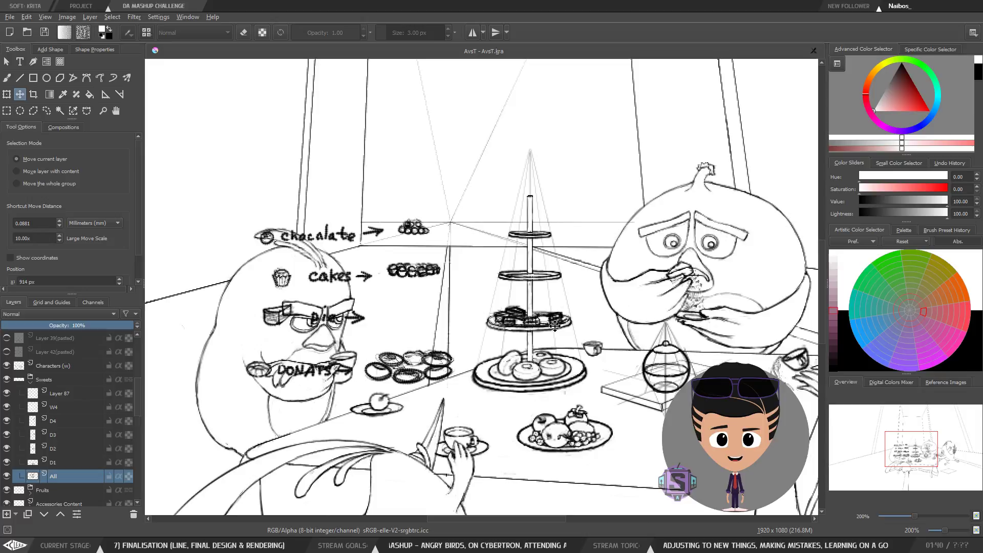
# Step: Inspect the cake stand's tiers up close and move the pies back beside the pie label
pyautogui.scroll(3, 551, 328)
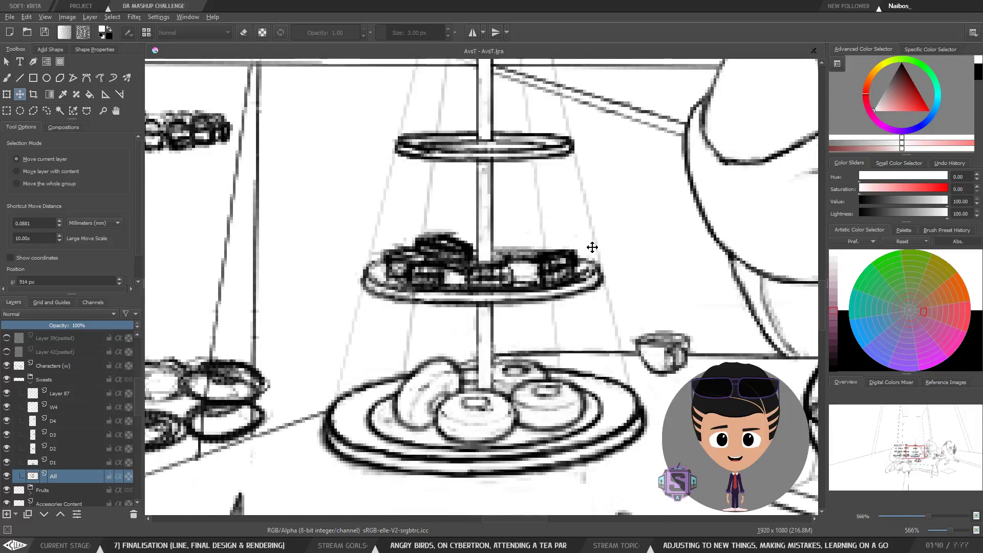
pyautogui.scroll(-1, 580, 254)
pyautogui.scroll(-4, 498, 252)
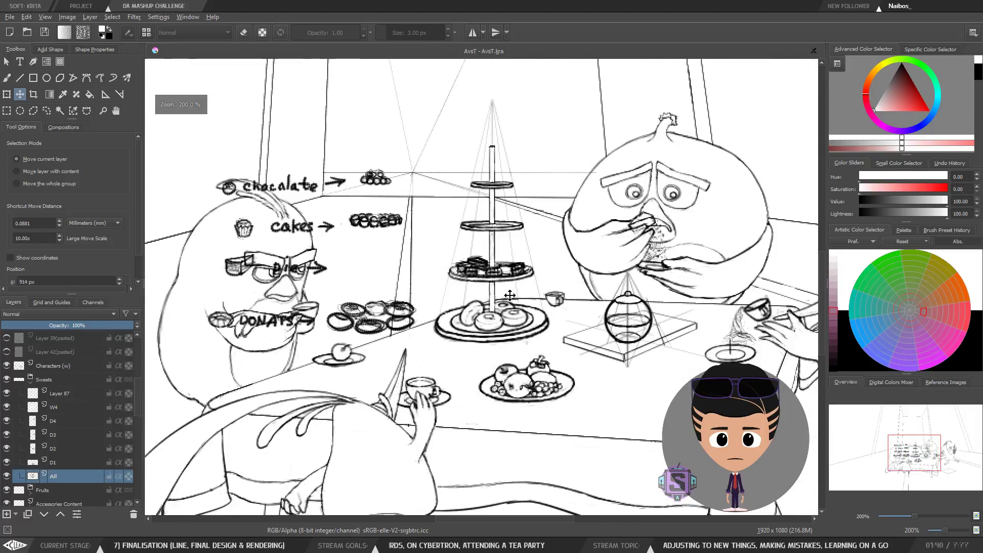
pyautogui.scroll(3, 441, 281)
pyautogui.moveTo(479, 281); pyautogui.dragTo(463, 297)
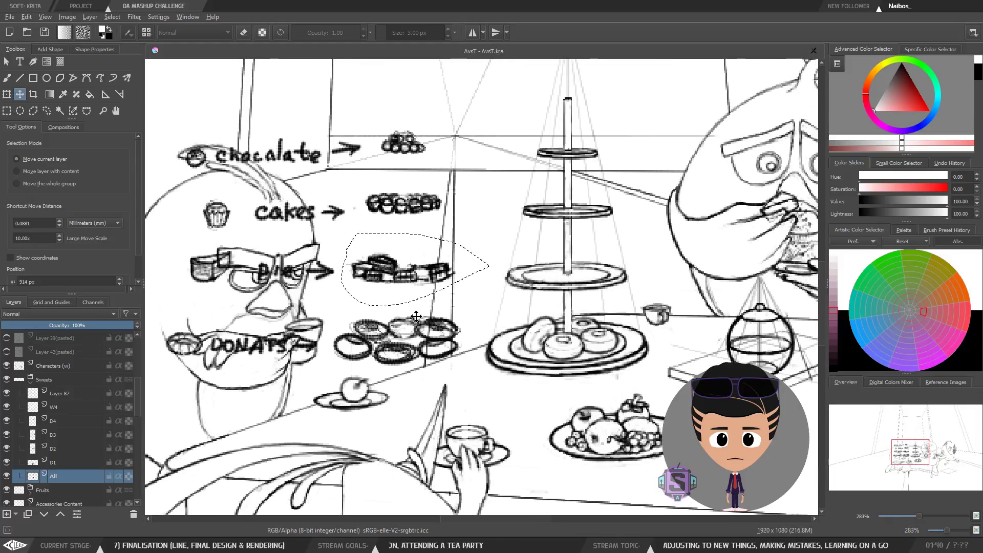
# Step: Deselect, switch to the brush and add short touch-up strokes to the All layer's sweets and labels
pyautogui.press('b')
pyautogui.hotkey('ctrl', 'shift', 'a')
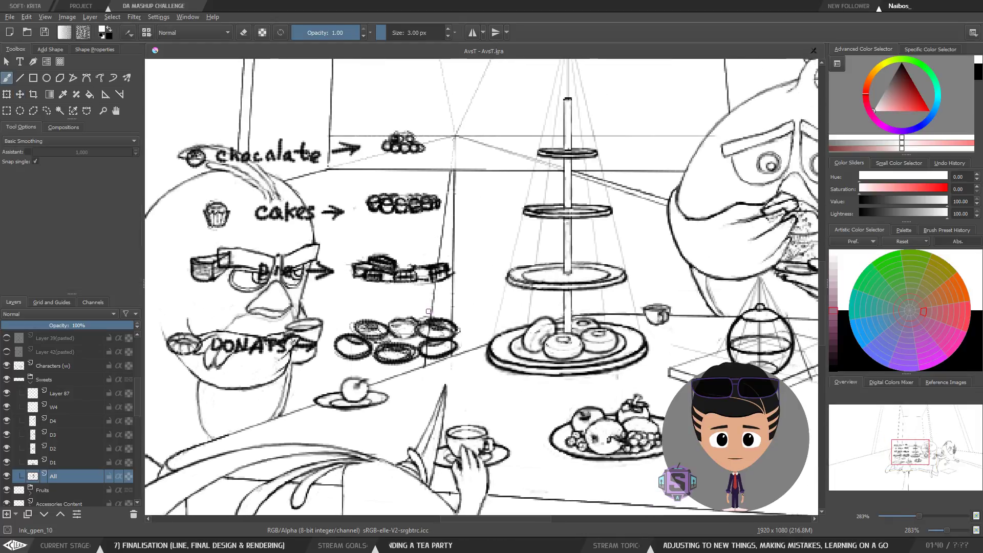
pyautogui.moveTo(468, 253); pyautogui.dragTo(475, 275)
pyautogui.moveTo(390, 286); pyautogui.dragTo(394, 297)
pyautogui.moveTo(455, 294); pyautogui.dragTo(451, 315)
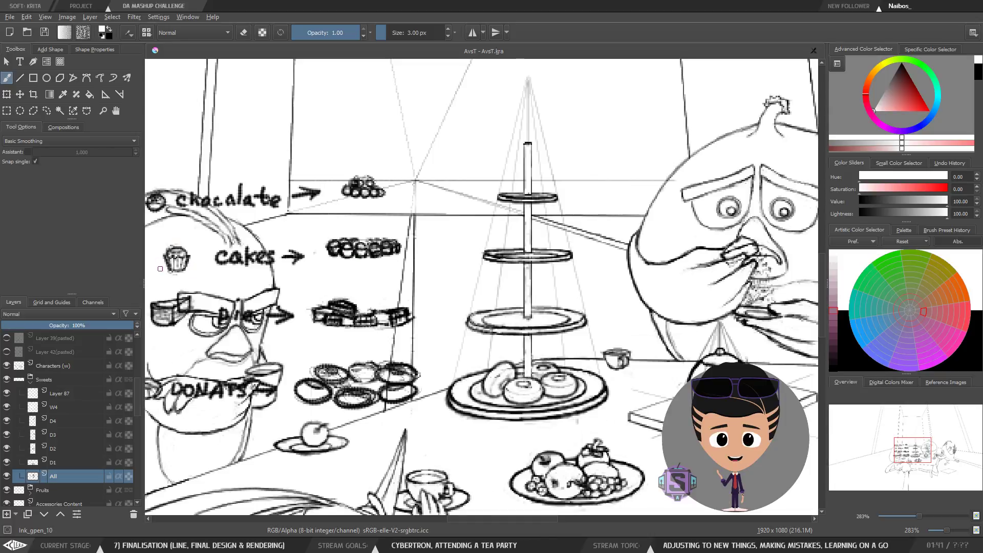
pyautogui.moveTo(251, 262)
pyautogui.mouseDown()
pyautogui.moveTo(319, 257)
pyautogui.moveTo(245, 260)
pyautogui.mouseUp()
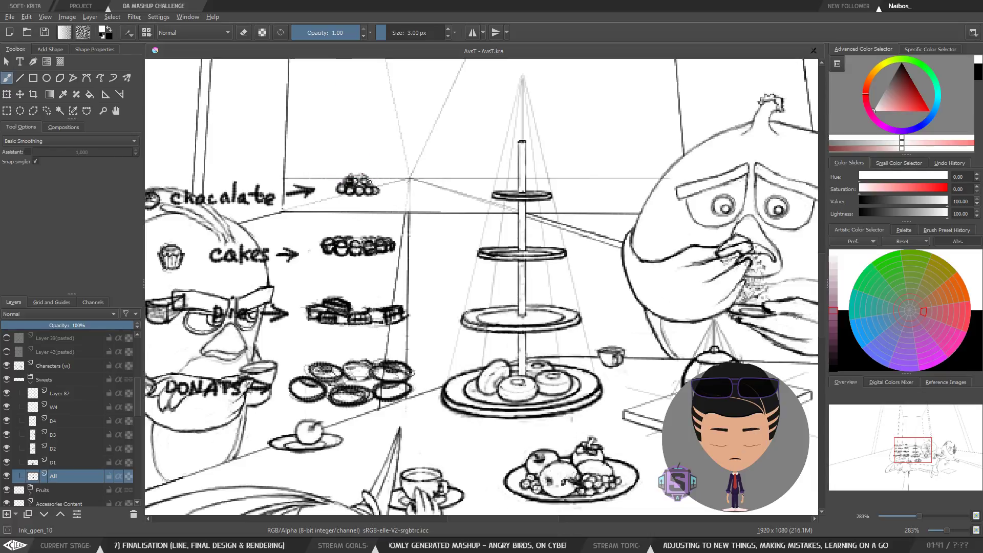
pyautogui.moveTo(528, 215); pyautogui.dragTo(524, 239)
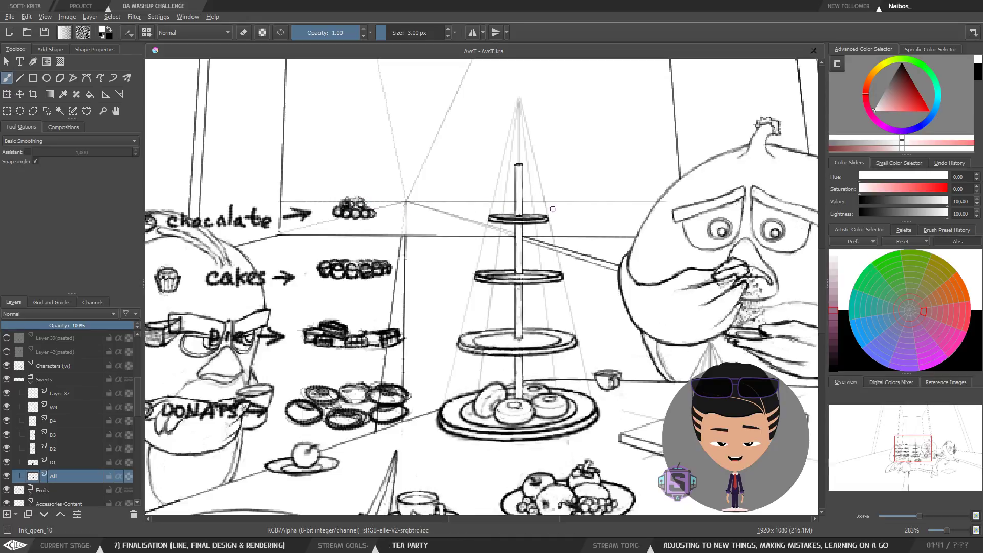
# Step: Zoom out to the whole scene and hide the All layer
pyautogui.scroll(-1, 520, 216)
pyautogui.scroll(-1, 589, 248)
pyautogui.moveTo(589, 248); pyautogui.dragTo(460, 194)
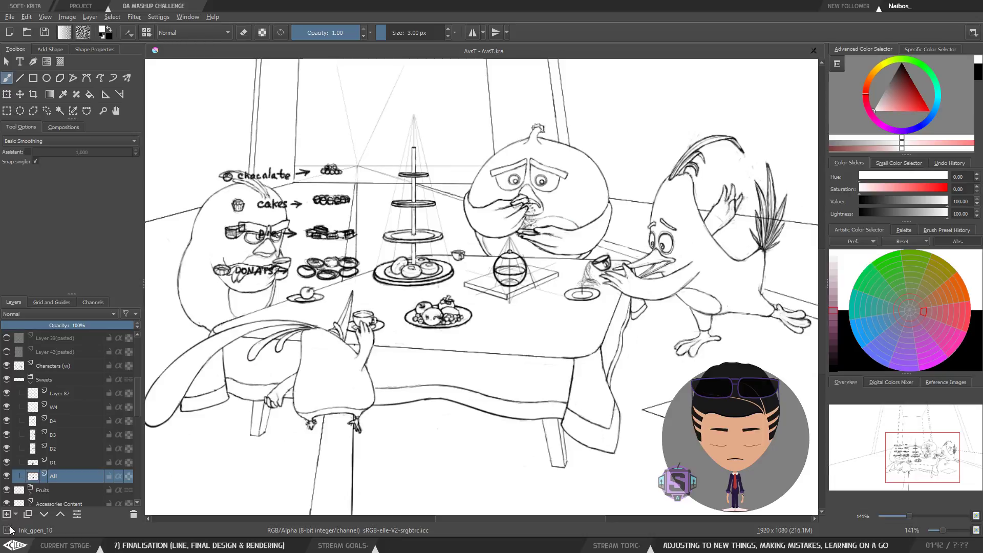
pyautogui.click(7, 475)
pyautogui.moveTo(541, 391); pyautogui.dragTo(504, 394)
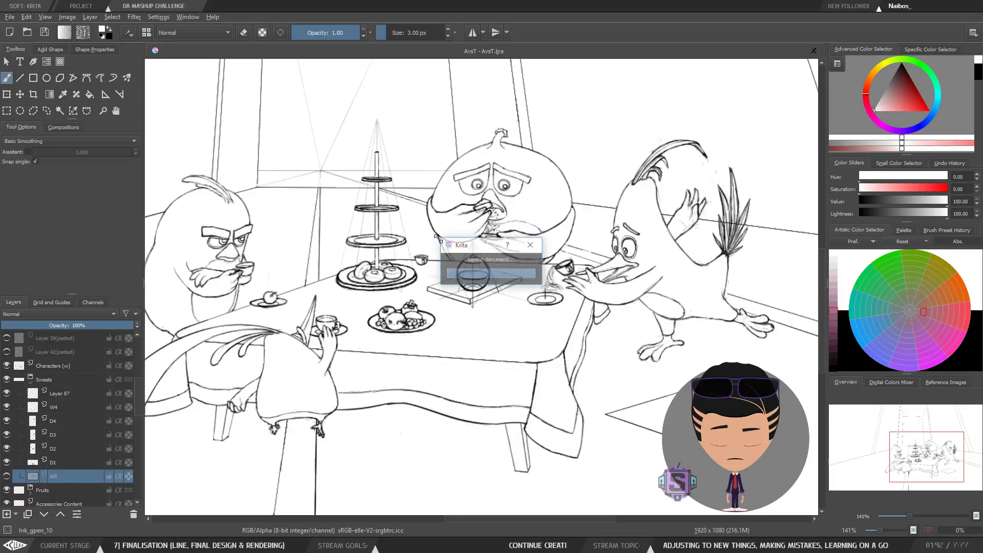
pyautogui.scroll(-1, 452, 269)
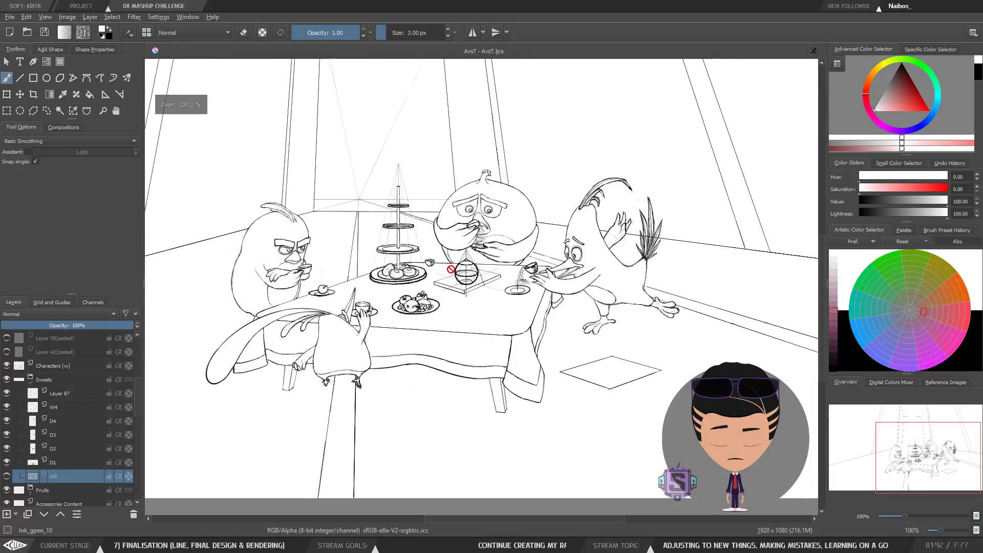
pyautogui.moveTo(446, 272); pyautogui.dragTo(476, 286)
pyautogui.scroll(1, 470, 294)
pyautogui.moveTo(554, 327); pyautogui.dragTo(538, 323)
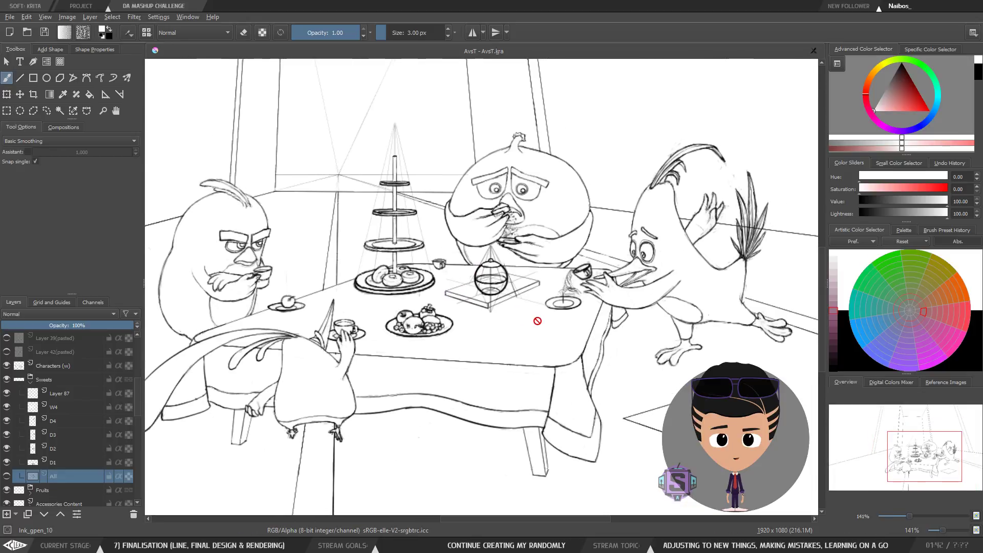